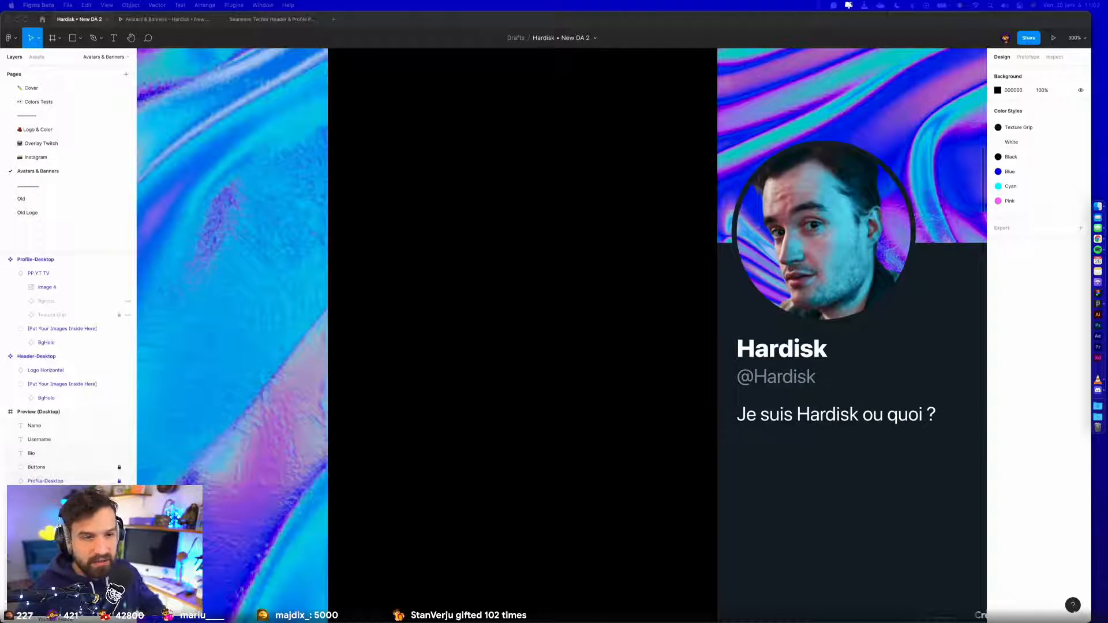
- Set the fill opacity of Rectangle 6, the blue overlay in the Twitter header background, to 50%
scroll(529, 453, down, 5)
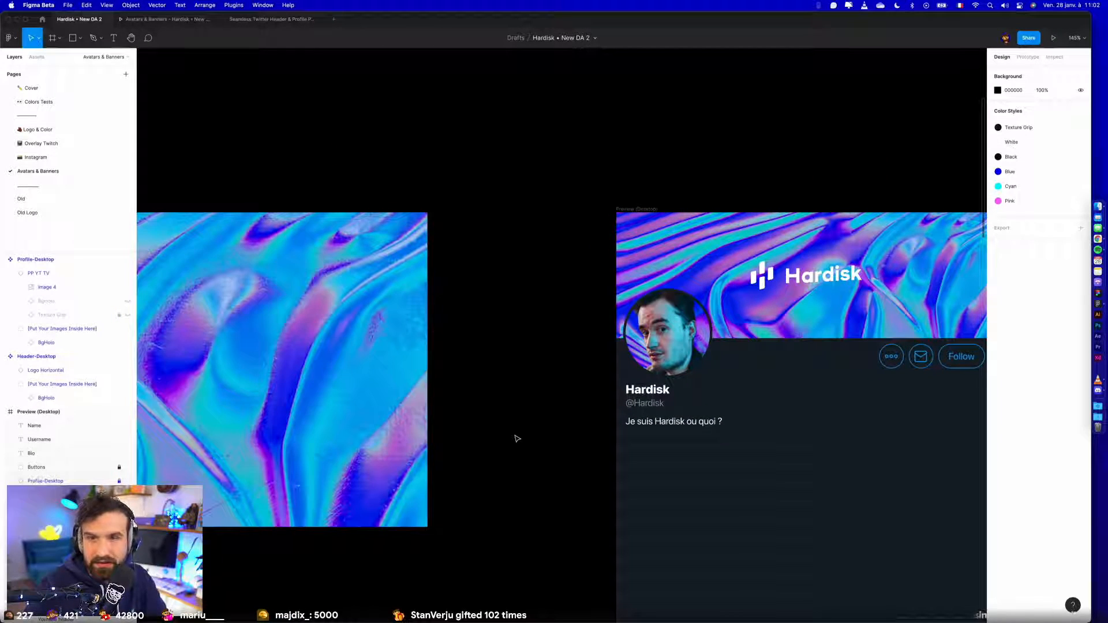
scroll(517, 438, down, 3)
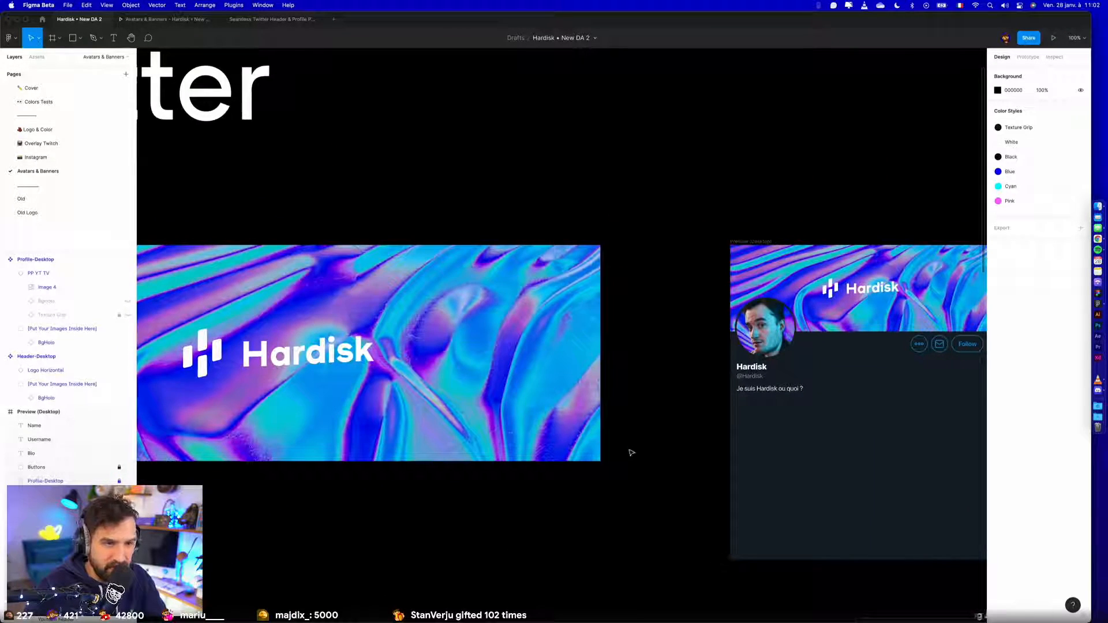
scroll(630, 451, down, 3)
drag(523, 515, 358, 439)
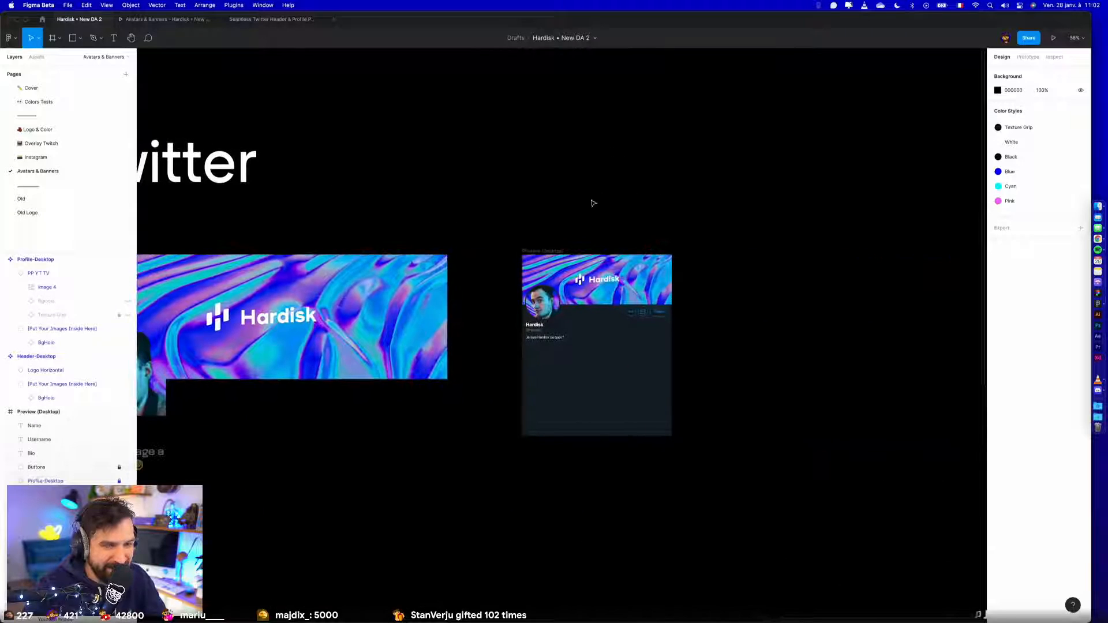
scroll(573, 226, down, 2)
scroll(520, 248, left, 3)
click(509, 269)
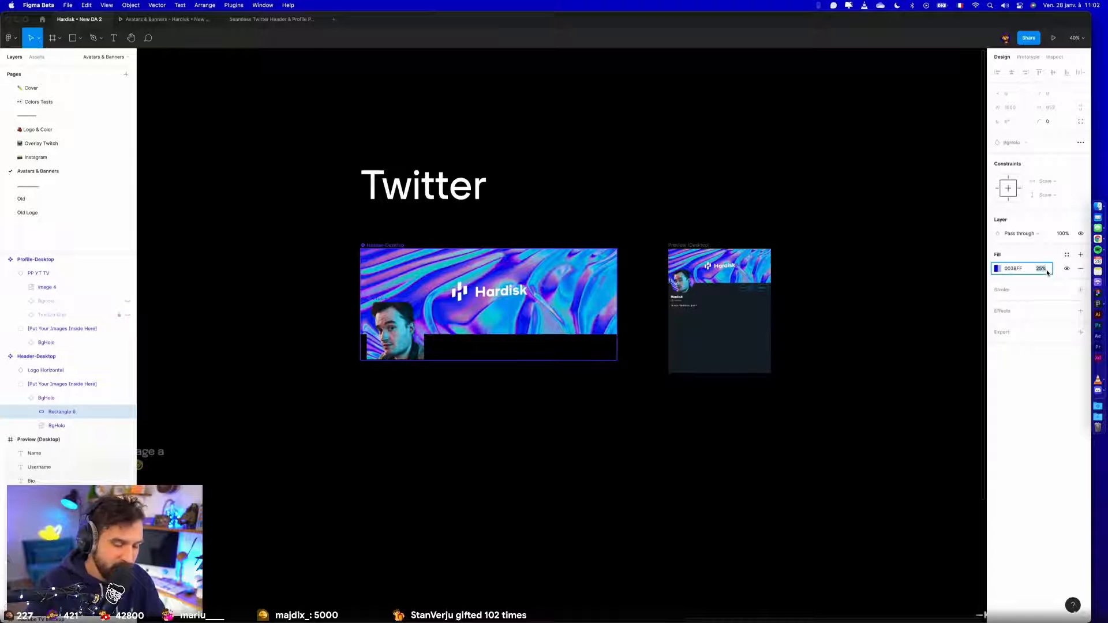
text(50)
key(Return)
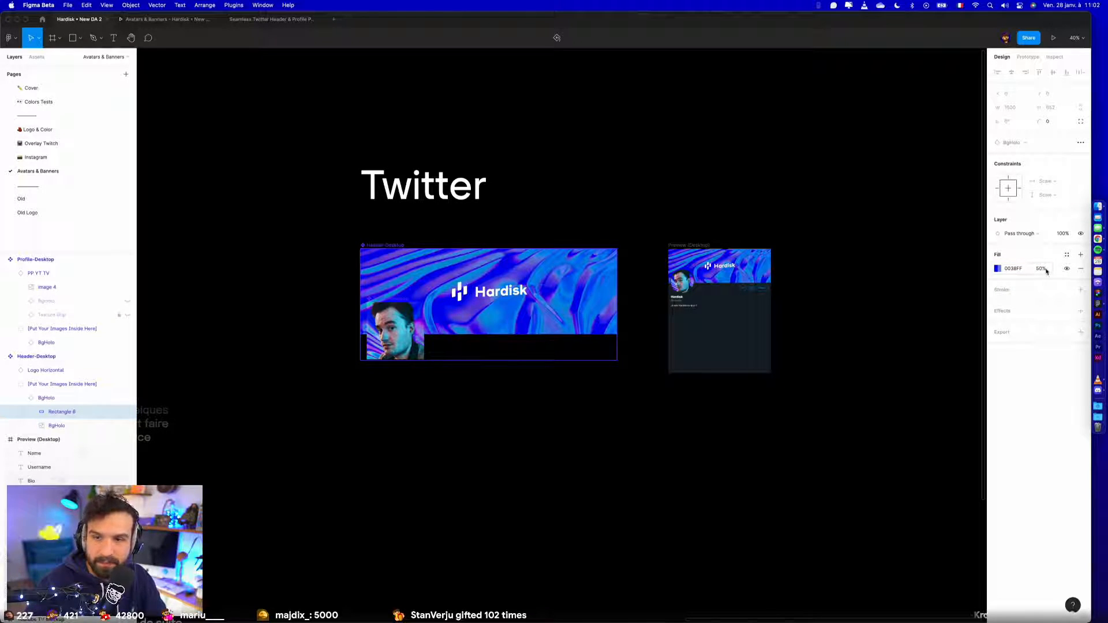
click(467, 380)
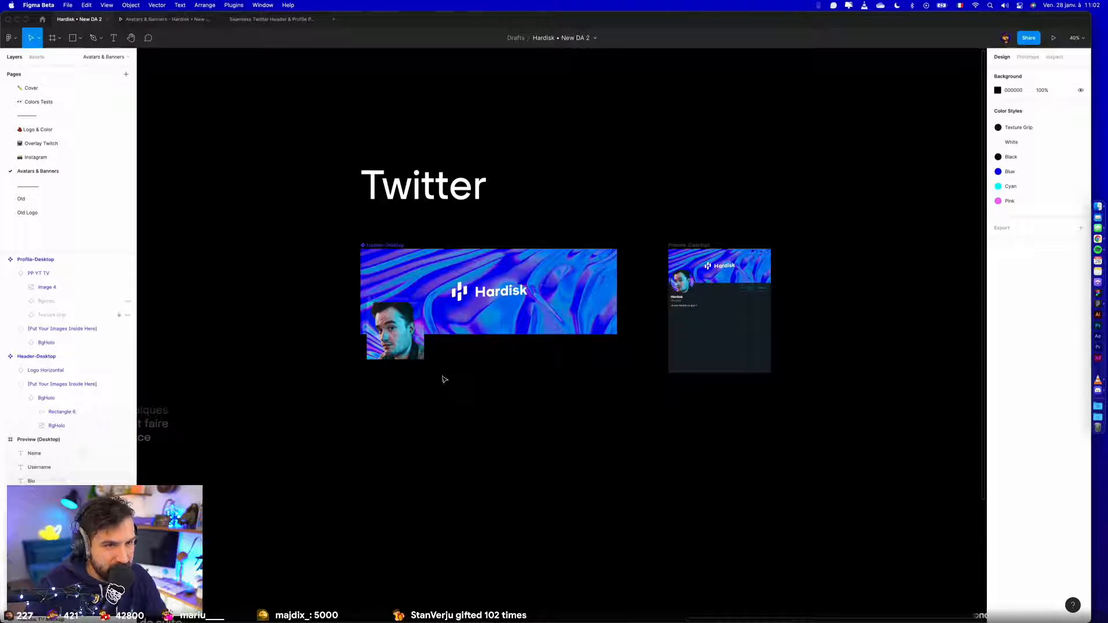
- Set the fill opacity of the blue overlay rectangle in the profile picture's BgHolo background to 50%
super+click(418, 330)
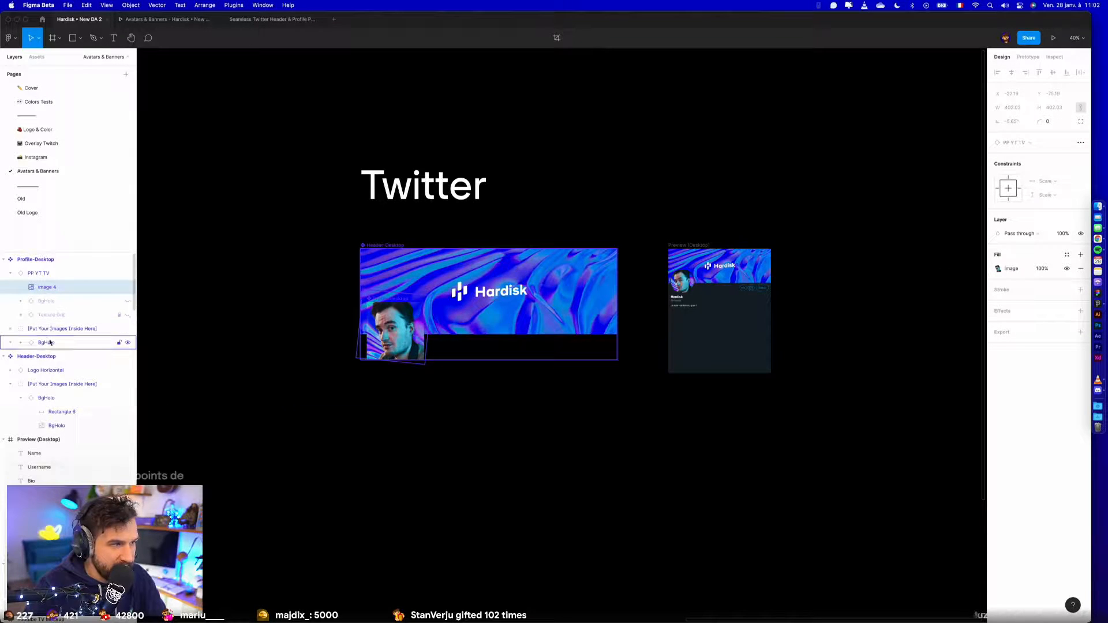
click(20, 342)
click(60, 356)
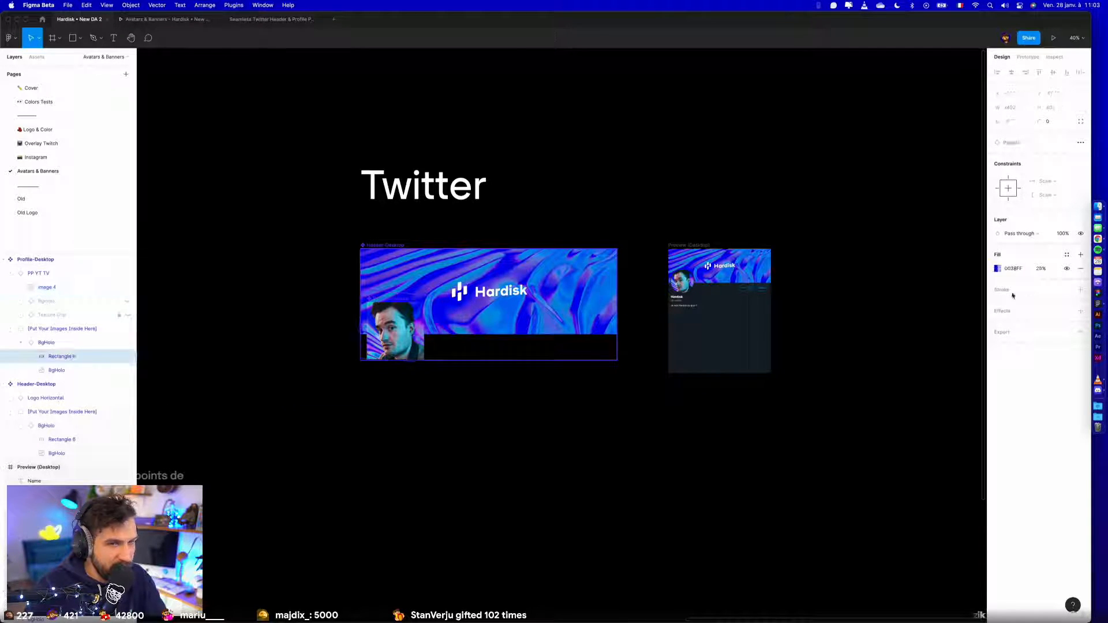
text(50)
key(Return)
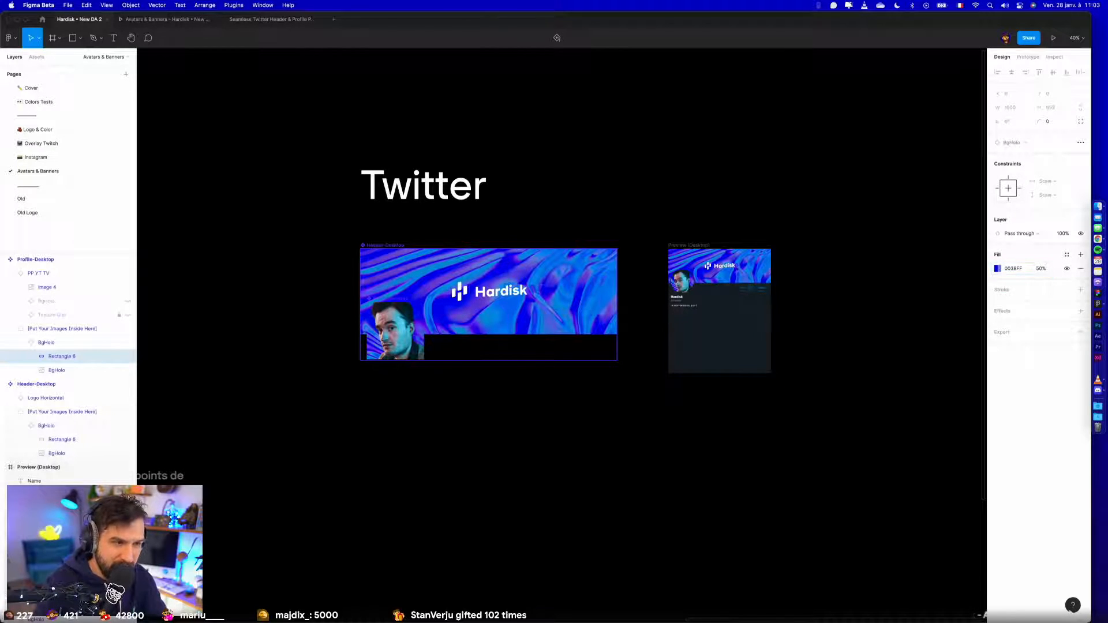
click(813, 408)
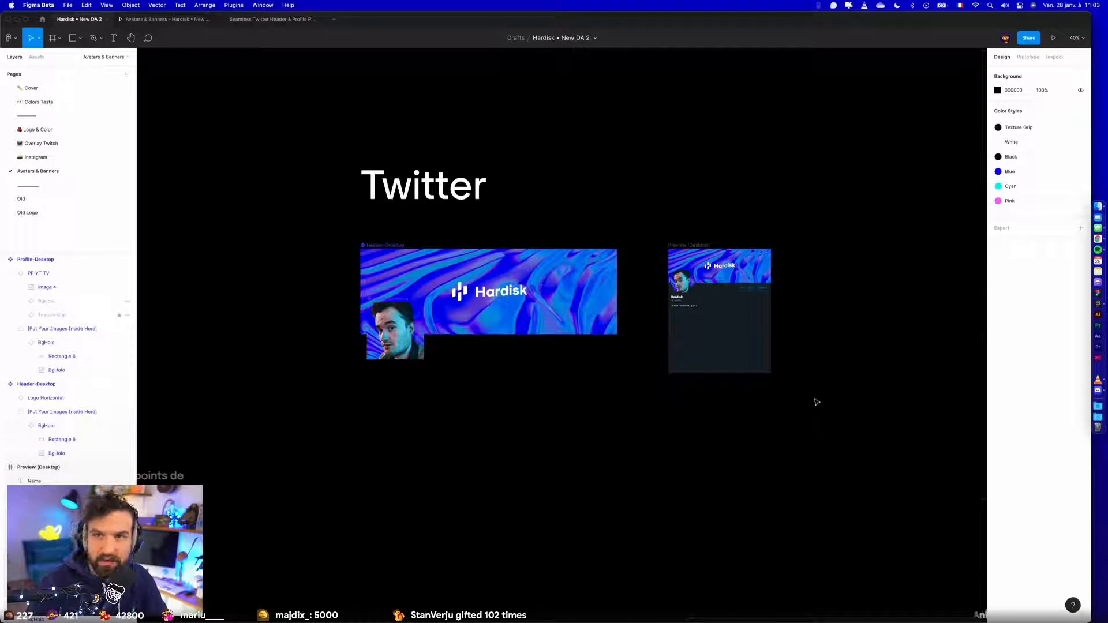
- Move the Twitter preview frame closer to the header banner and rename it Twitter Mockup
scroll(814, 354, up, 10)
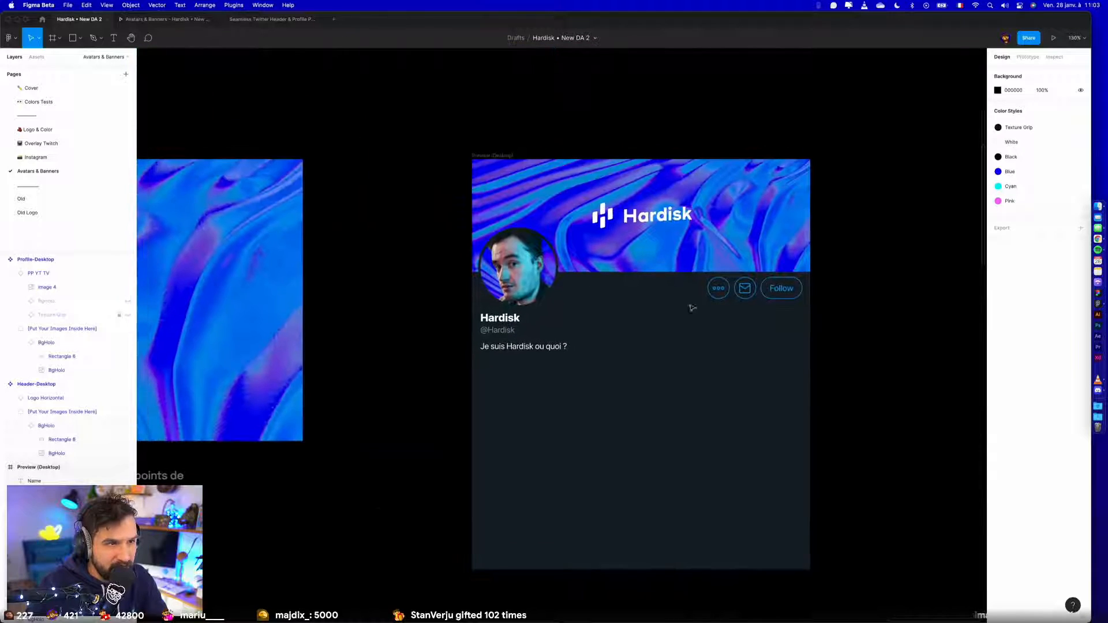
scroll(437, 314, up, 1)
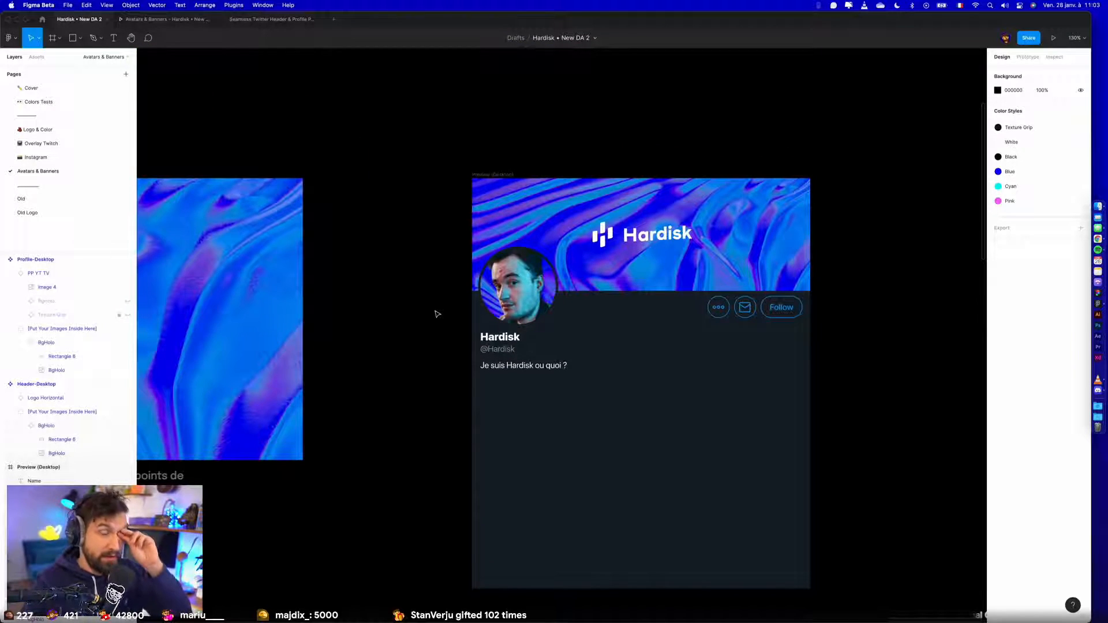
scroll(424, 258, down, 5)
drag(479, 203, 396, 203)
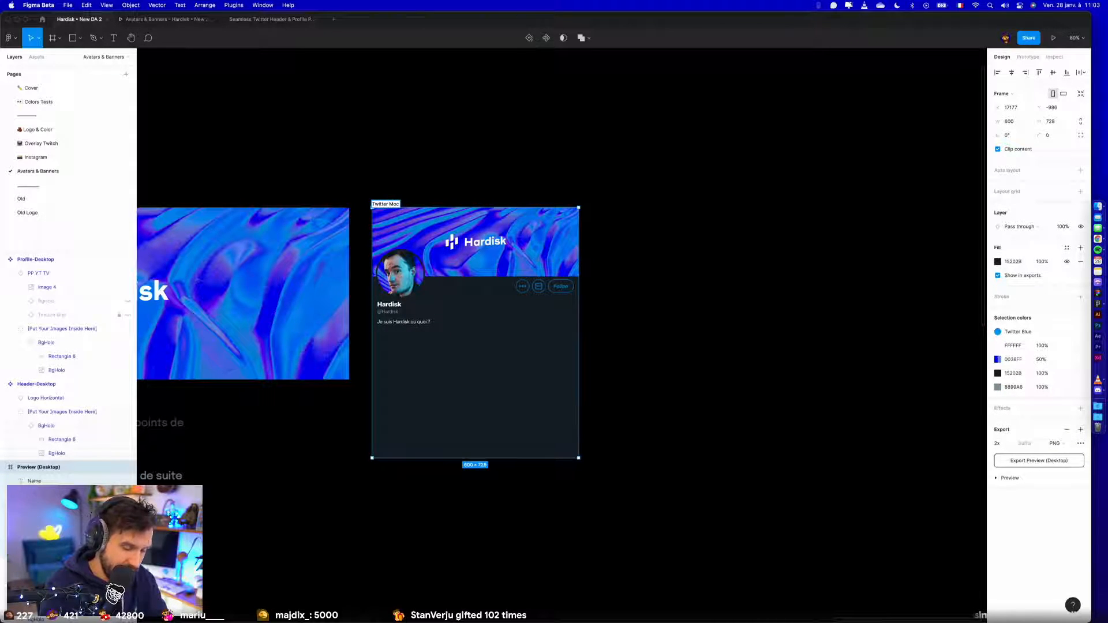
click(417, 151)
scroll(417, 151, left, 2)
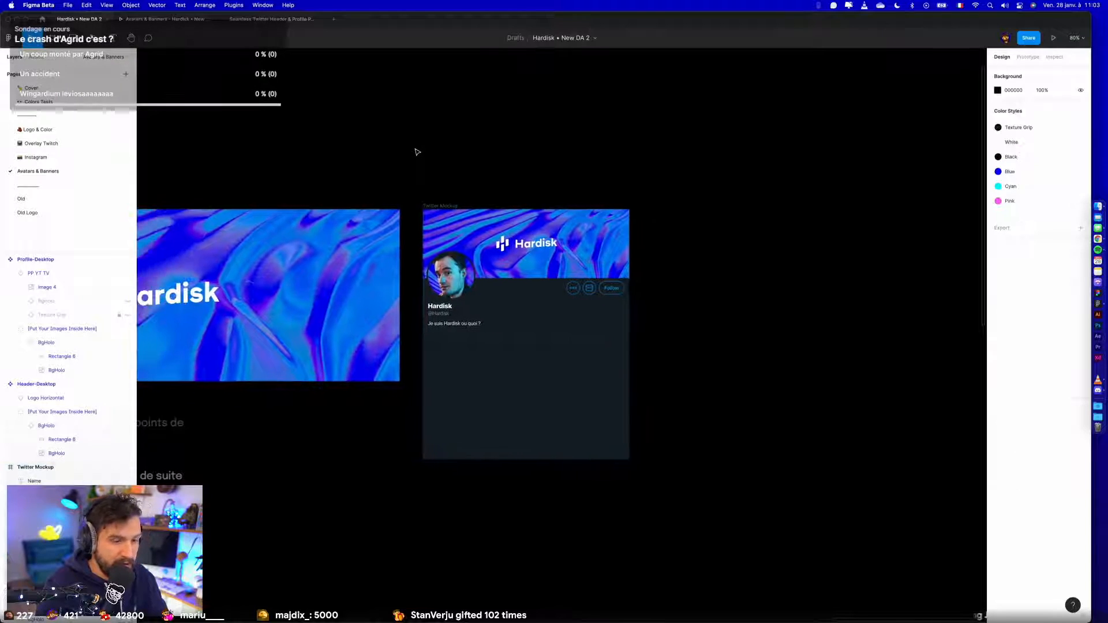
- Switch to the Chrome window, dismiss the downloads bar and open twitter.com/hardisk in a new tab
key(ctrl+Up)
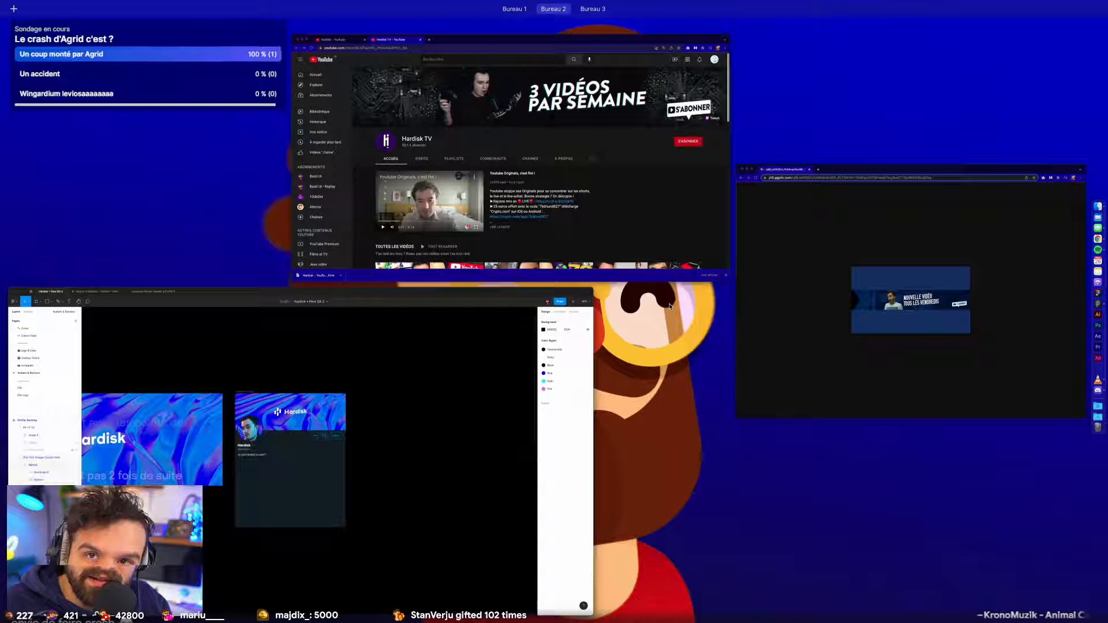
click(686, 227)
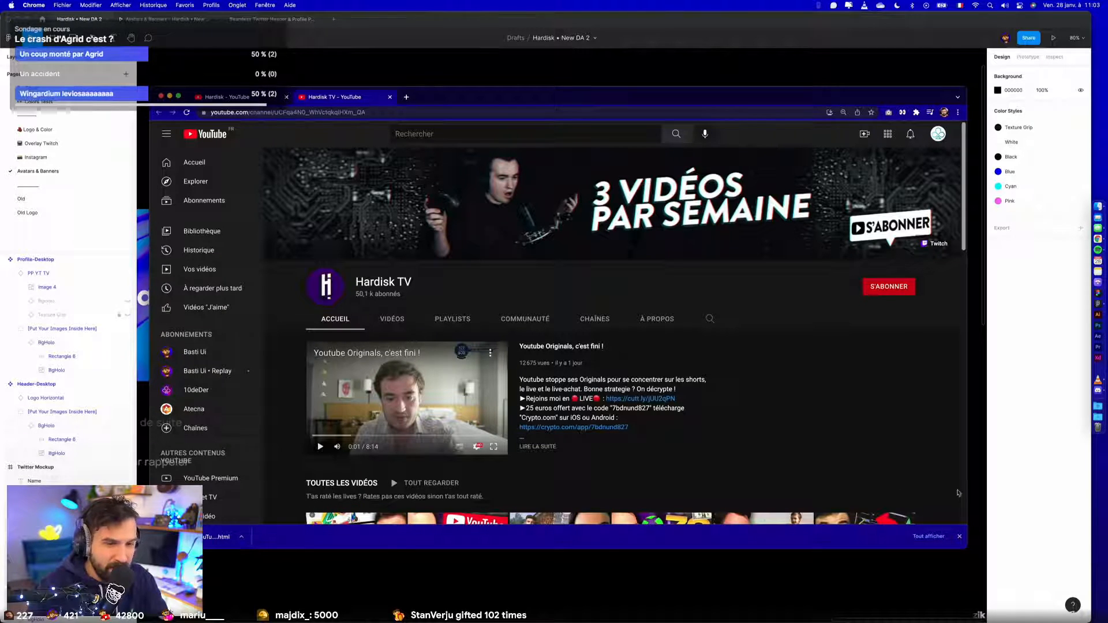
click(960, 537)
click(406, 97)
text(twitter.com)
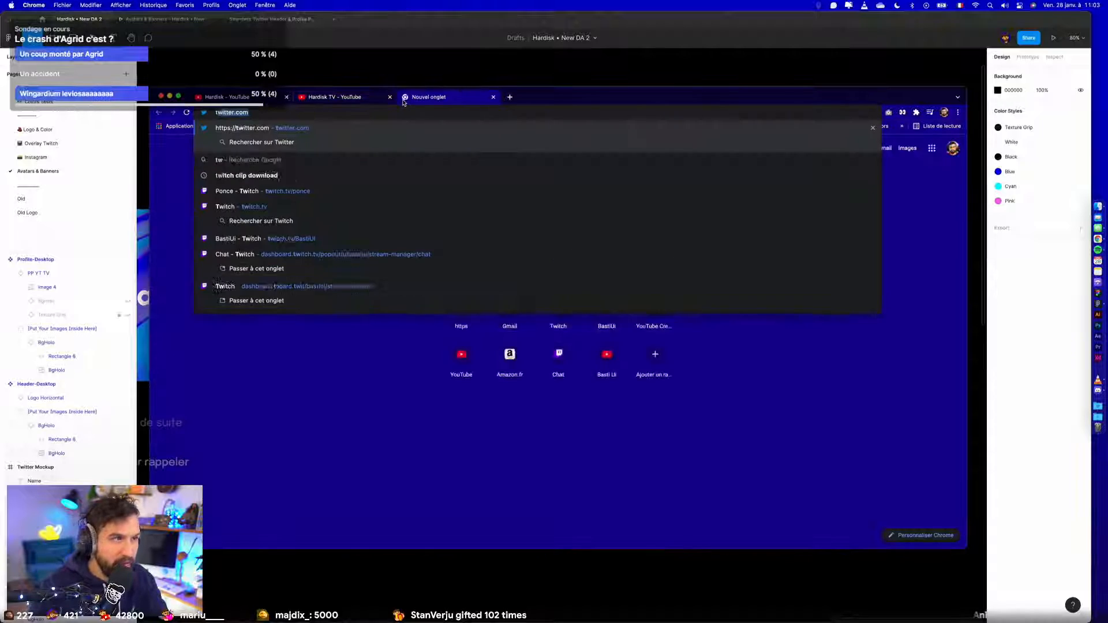
text(.hardisk)
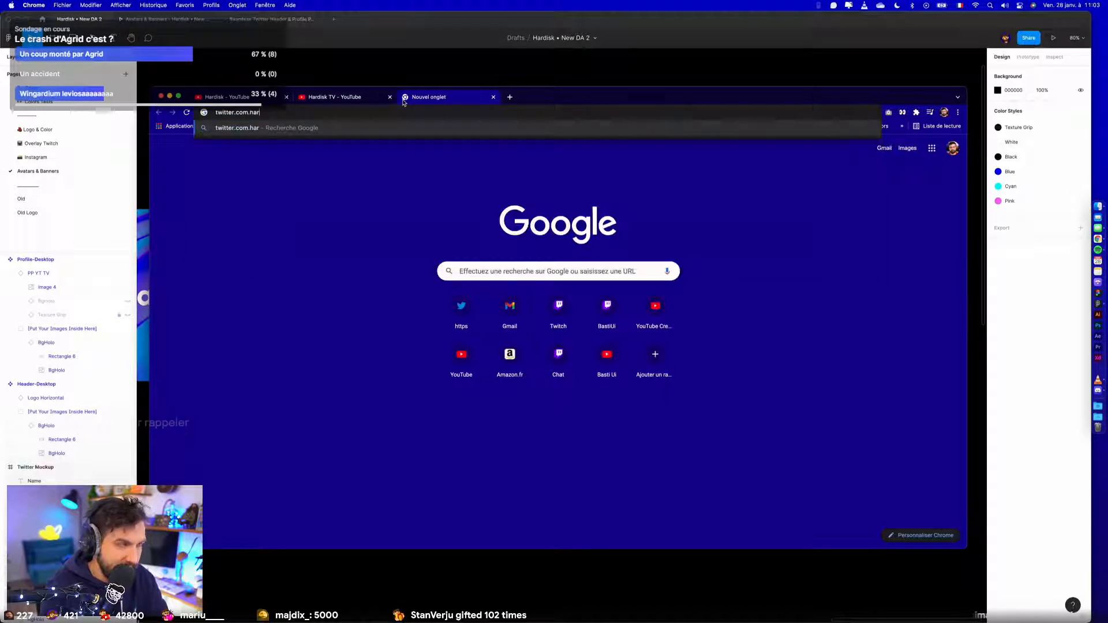
key(BackSpace)
key(BackSpace)
key(BackSpace)
key(BackSpace)
key(BackSpace)
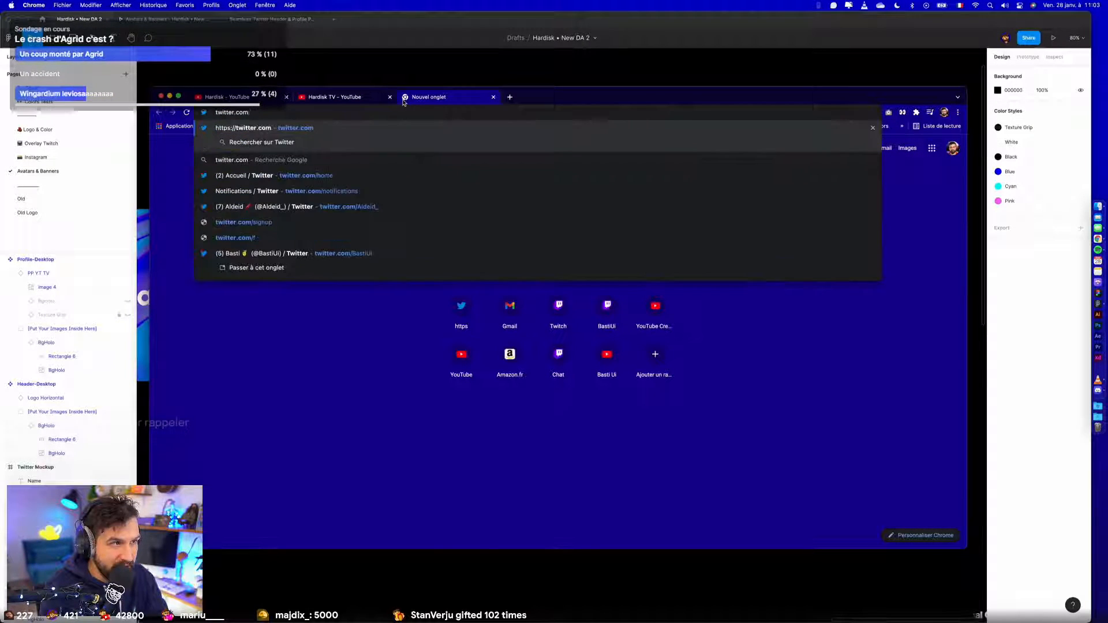
text(/hardisk)
key(Return)
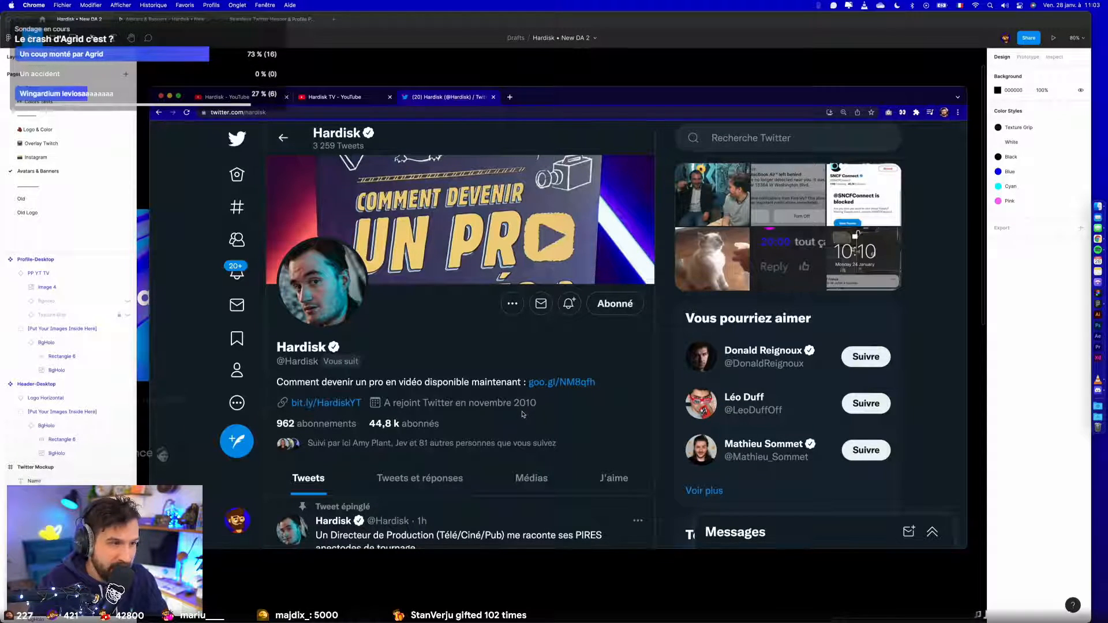
- Examine the Hardisk Twitter profile and its header photo at full size, then close the photo
scroll(476, 413, down, 2)
scroll(476, 411, up, 3)
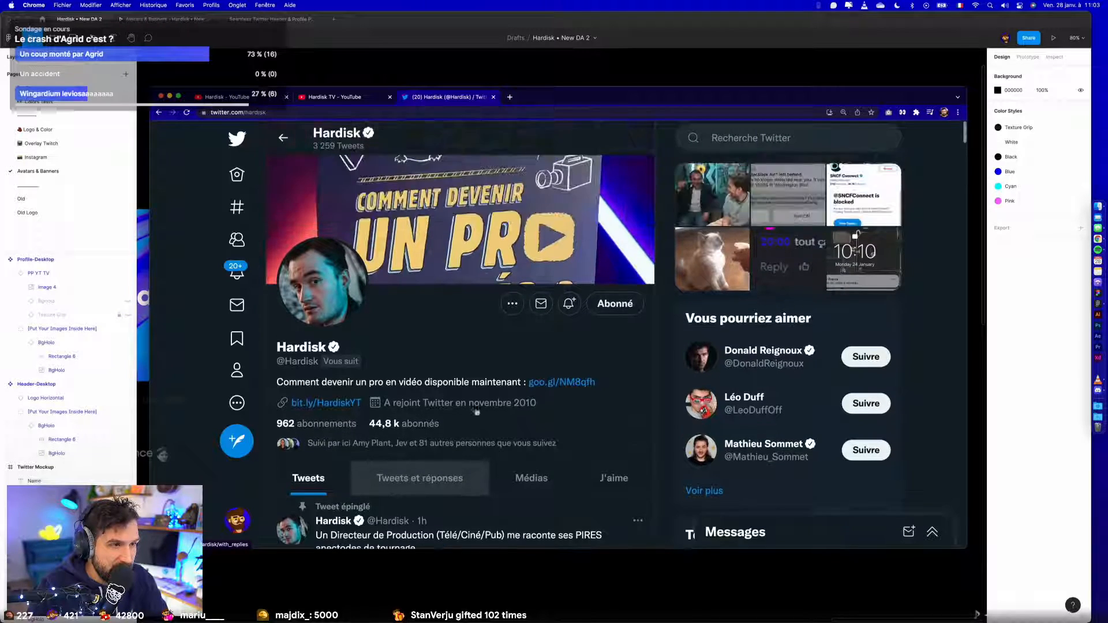
click(269, 165)
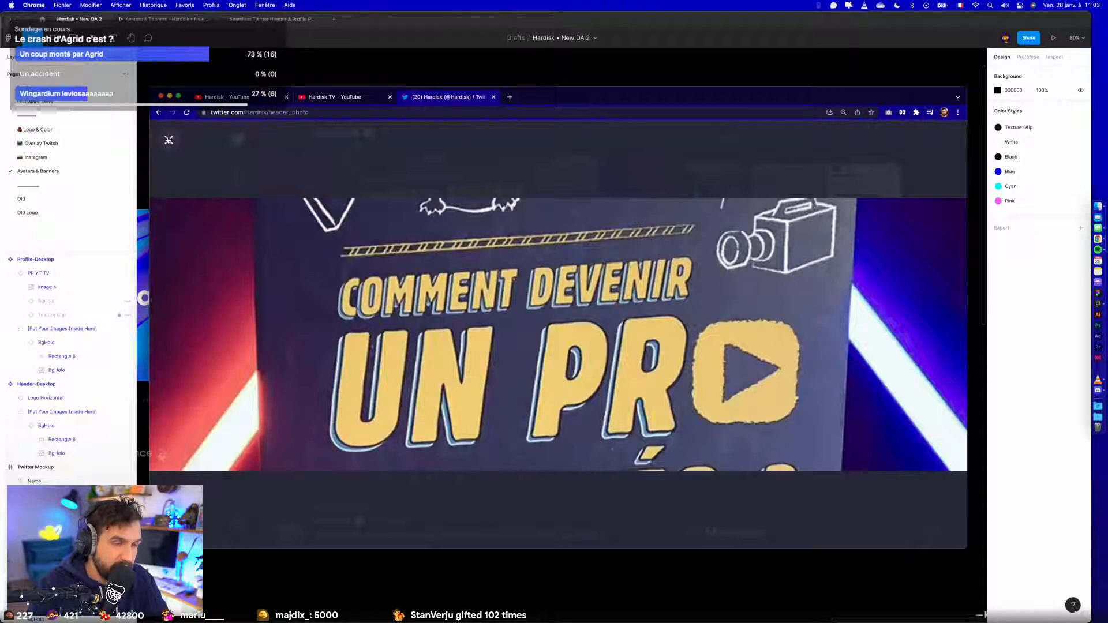
click(169, 140)
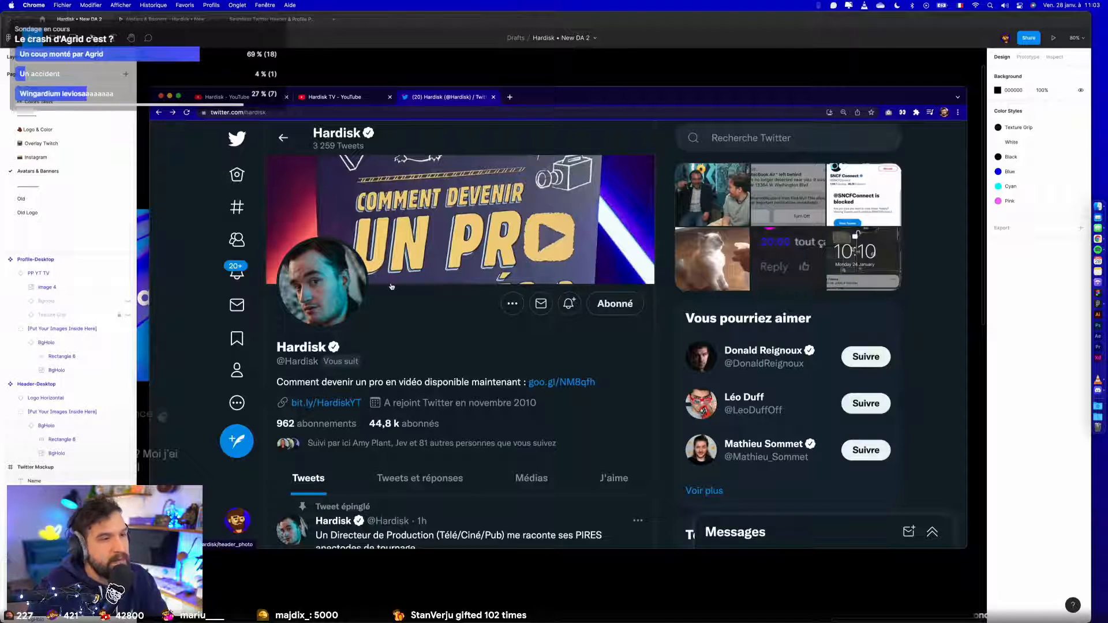
- Switch back to Figma and set the height of the Hardisk logo in the Twitter header to 240
click(519, 86)
scroll(533, 153, down, 5)
drag(424, 162, 573, 173)
scroll(683, 207, up, 8)
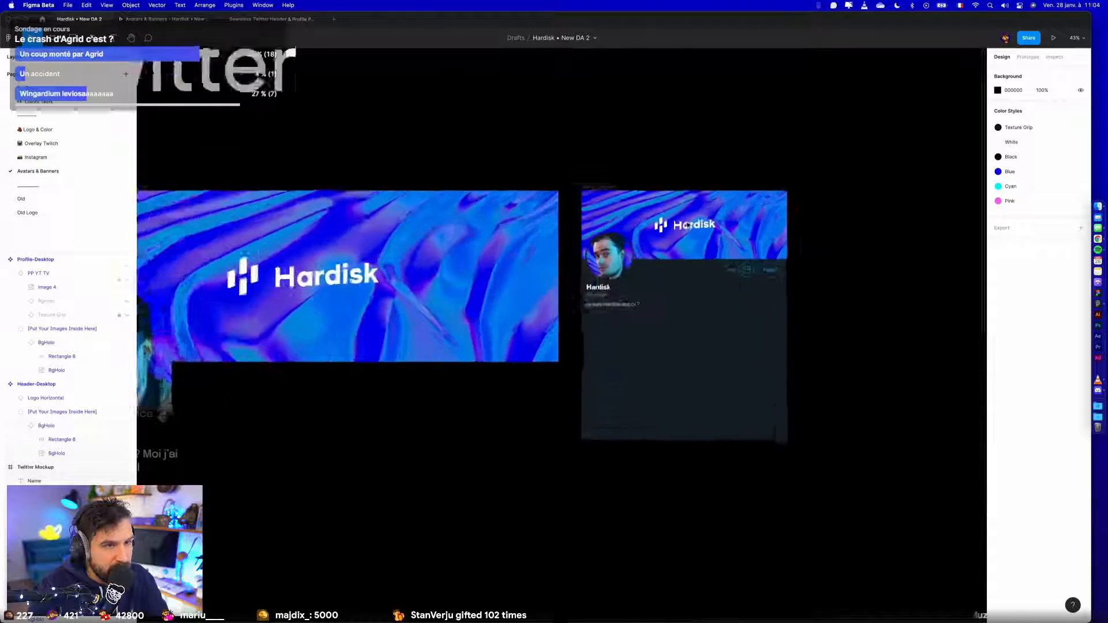
drag(227, 283, 544, 276)
double_click(502, 295)
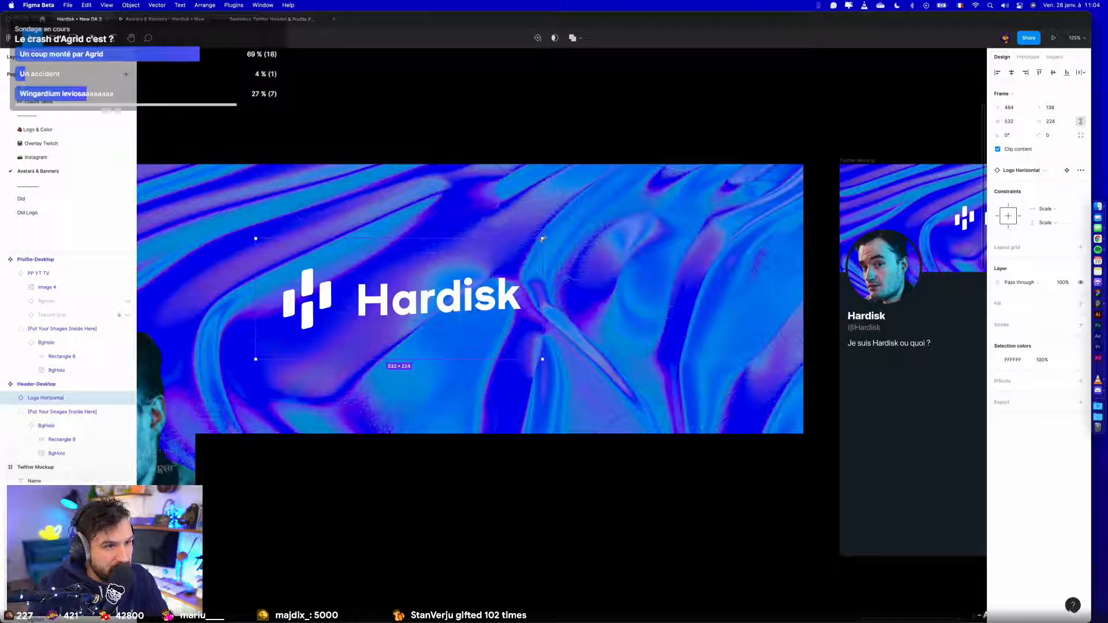
click(1053, 121)
text(24)
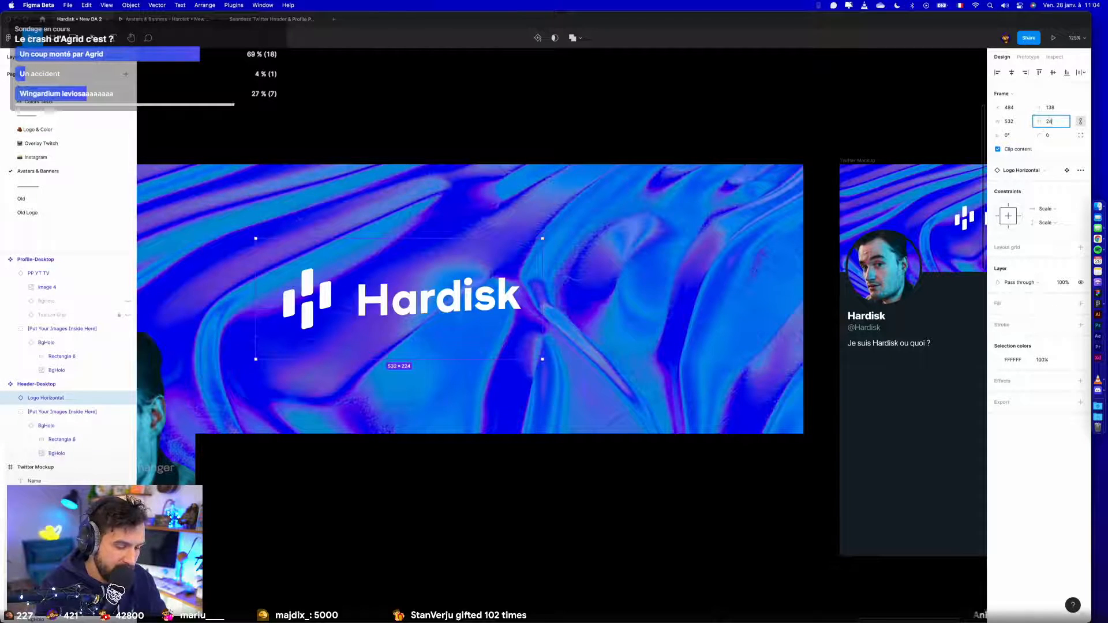
text(0)
key(Return)
- Centre the Hardisk logo horizontally in the Twitter header banner
key(alt+d)
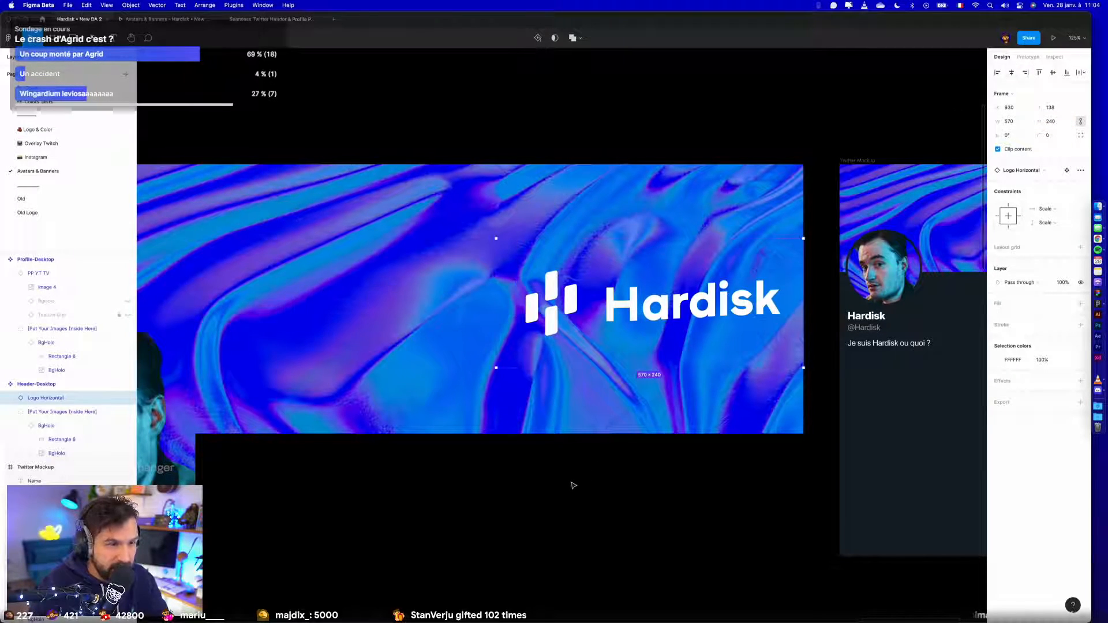
click(1011, 72)
click(699, 146)
- Examine the layout of the Youtube mockups and compare it with the Twitter section
scroll(700, 144, down, 5)
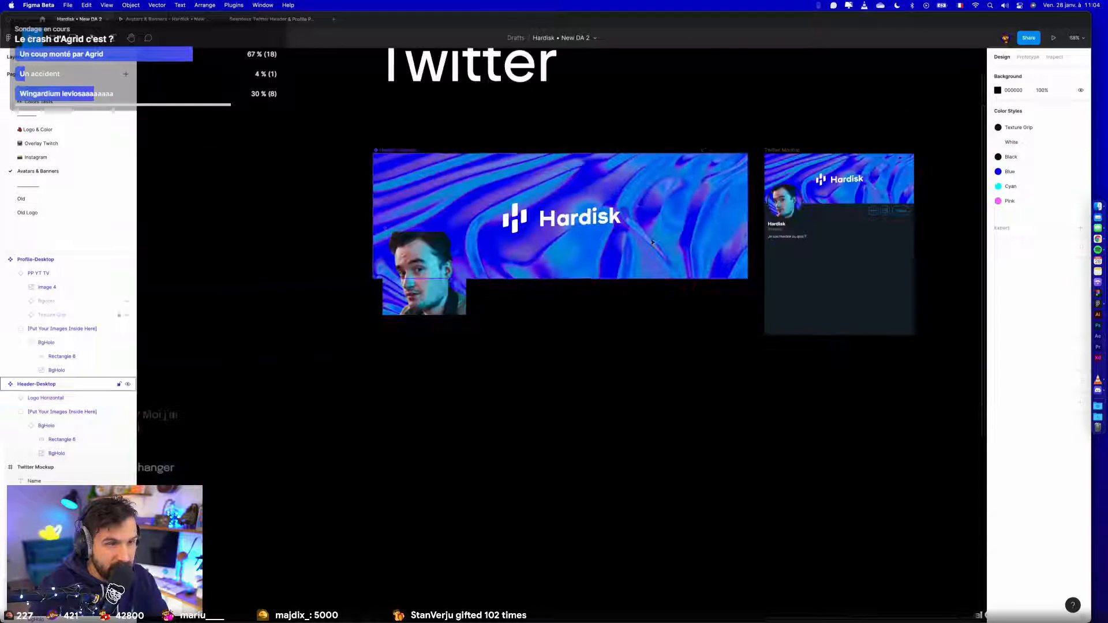
drag(532, 355, 987, 387)
scroll(554, 364, down, 5)
drag(499, 374, 817, 152)
drag(359, 321, 767, 433)
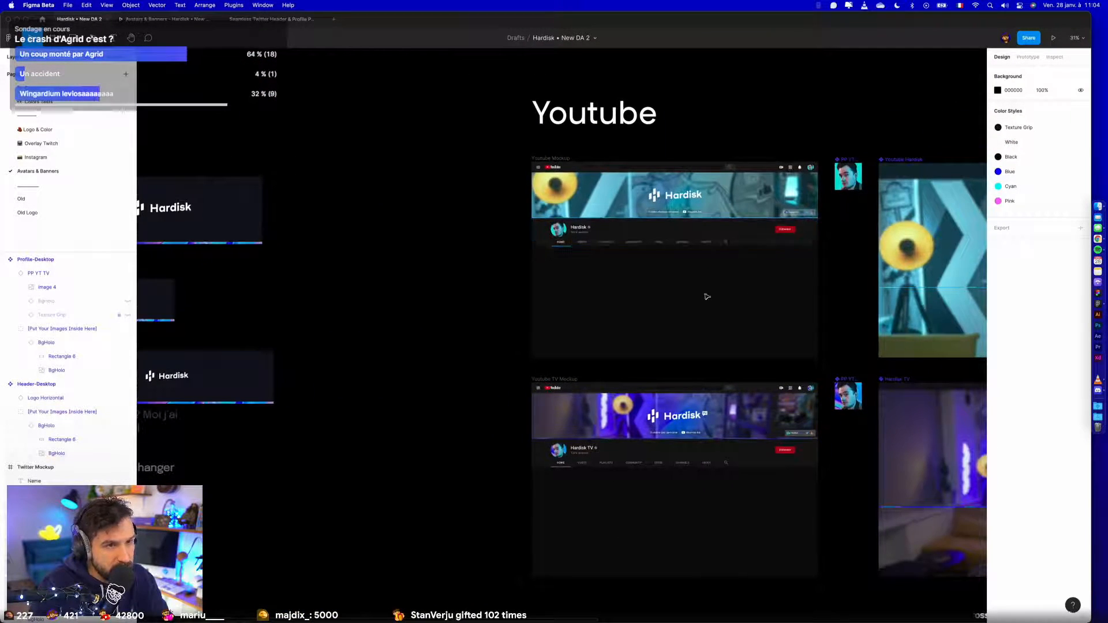
drag(727, 296, 661, 302)
drag(774, 330, 316, 314)
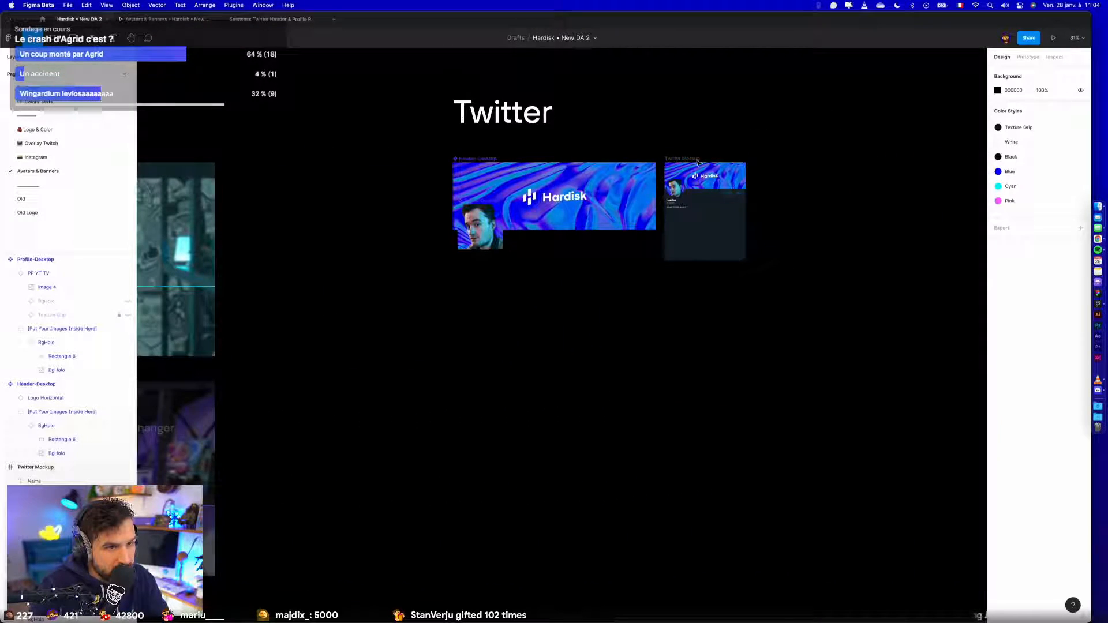
scroll(697, 163, up, 10)
scroll(698, 164, down, 9)
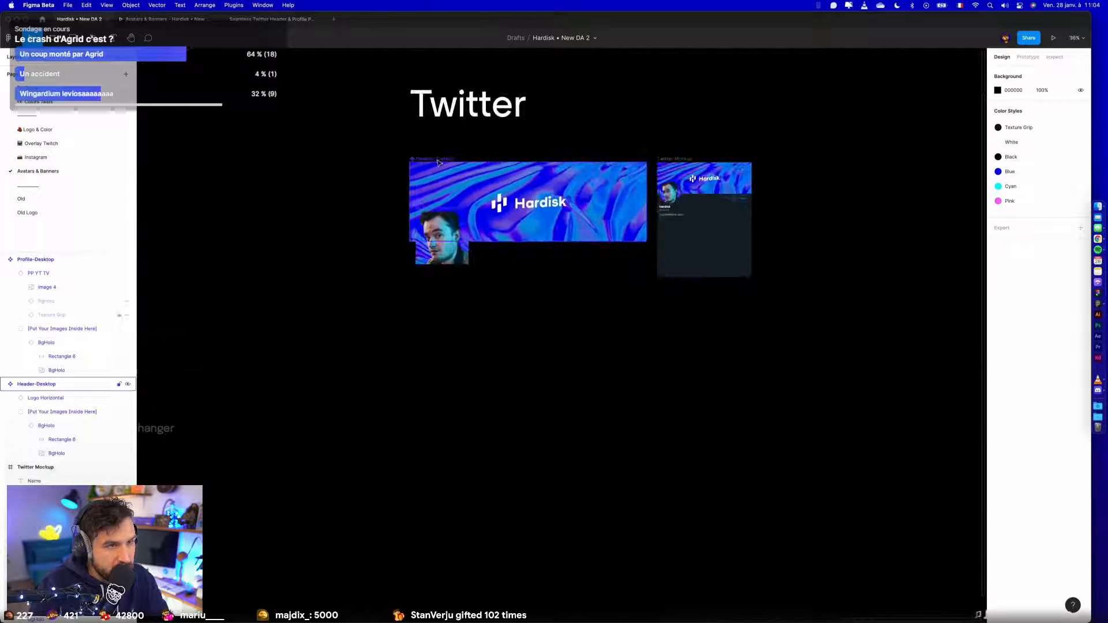
- Duplicate the Twitter header, profile picture and mockup together, placing the copies about 246 px below the originals
click(442, 207)
shift+click(668, 164)
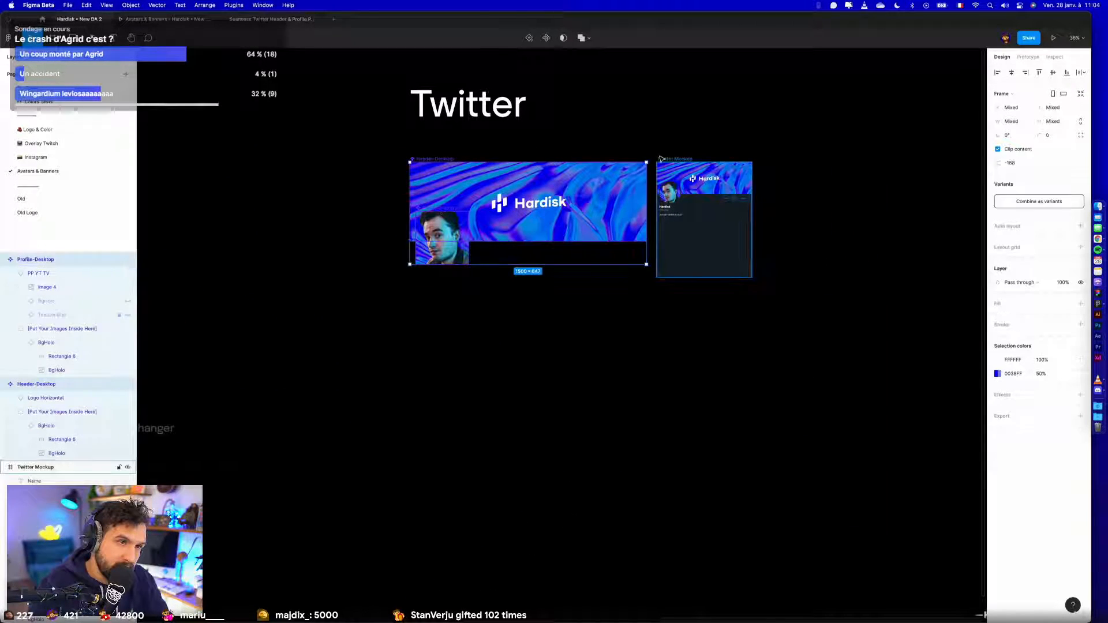
drag(668, 163, 668, 316)
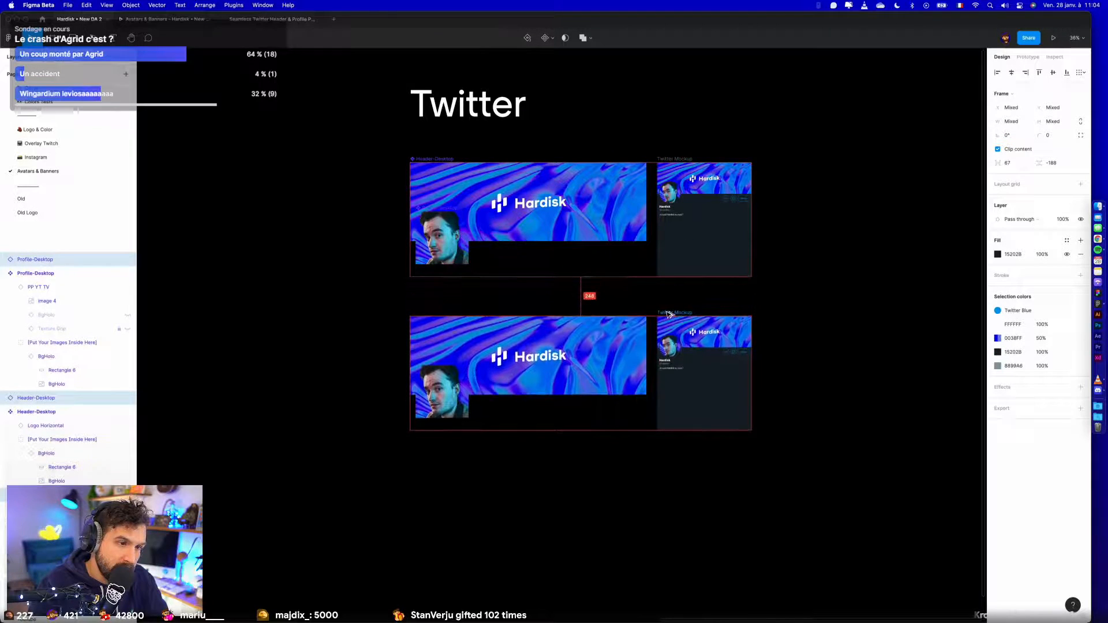
- Detach the duplicated Twitter header from its original component and make it a separate component
click(434, 342)
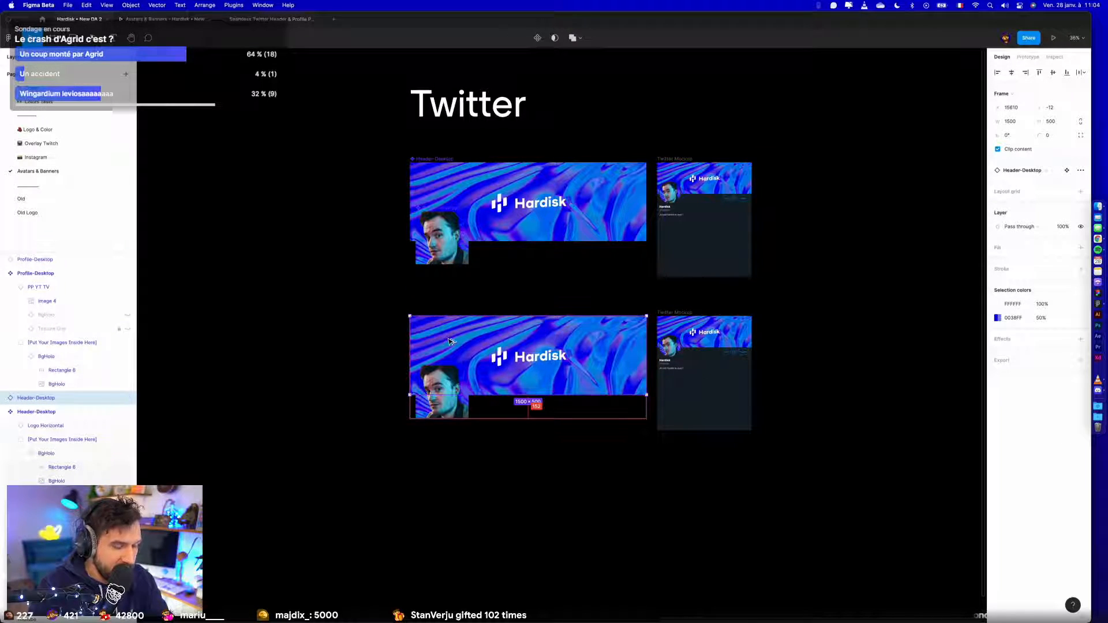
key(super+alt+b)
key(super+z)
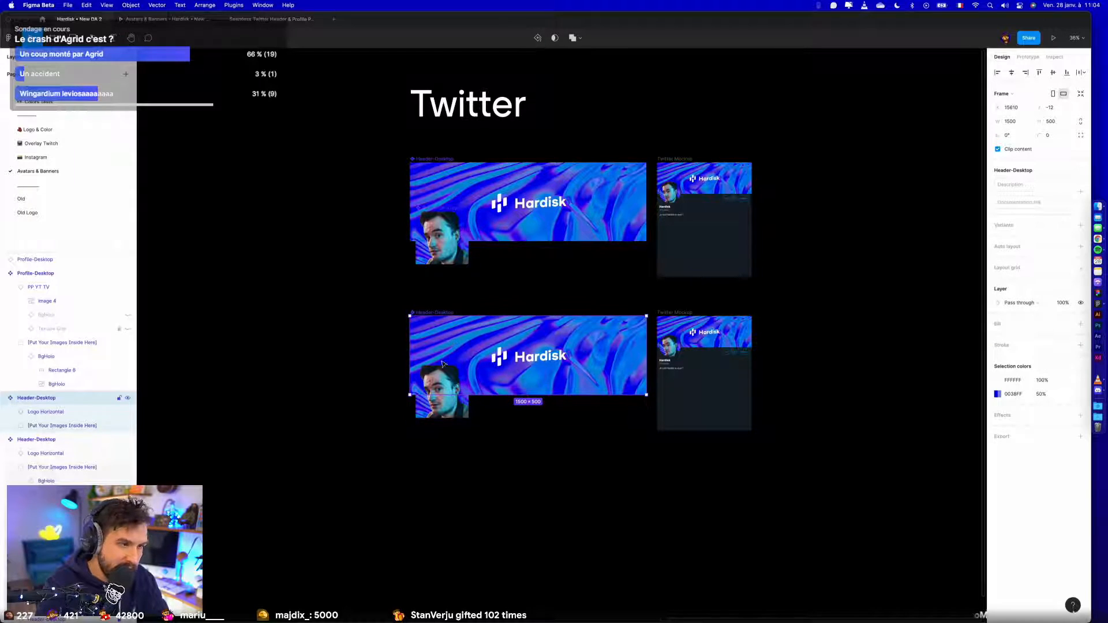
- Detach the duplicated Twitter profile picture from its original component and make it a separate component
click(437, 384)
key(super+alt+b)
key(super+alt+k)
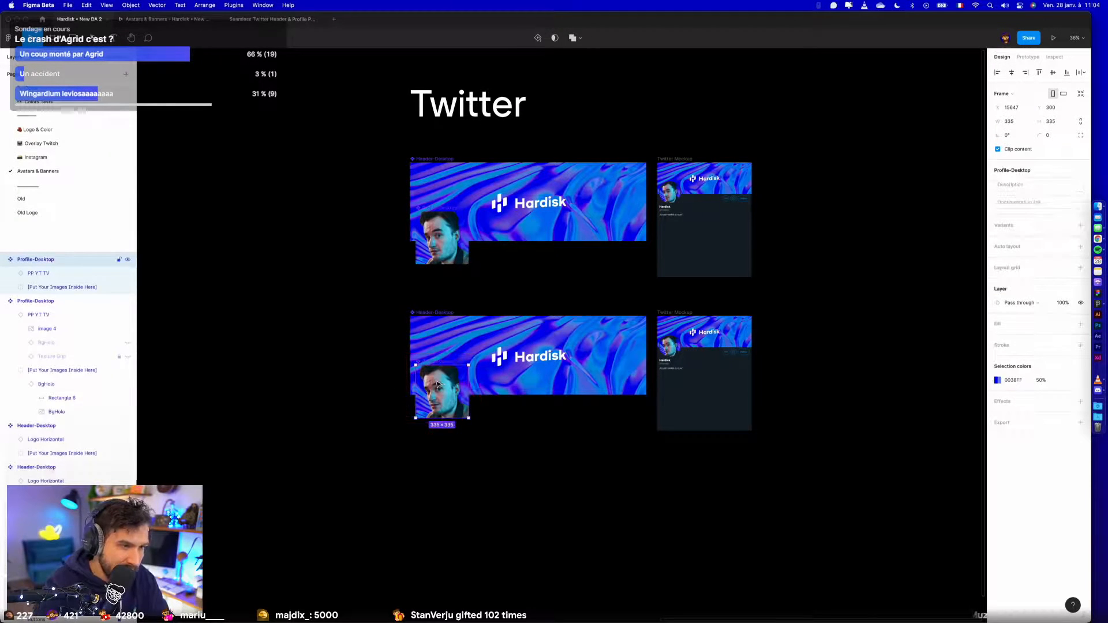
- Rename the duplicated header component as Header-Desktop2 and the duplicated profile picture component as Profile-Desktop2
double_click(441, 312)
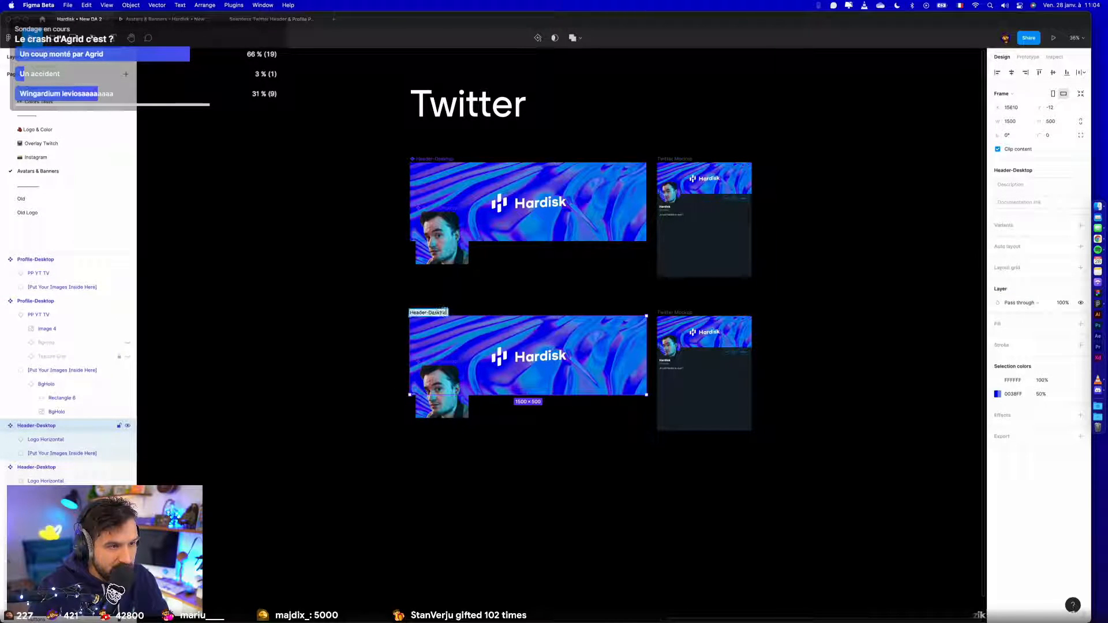
key(Return)
click(450, 363)
scroll(450, 363, up, 5)
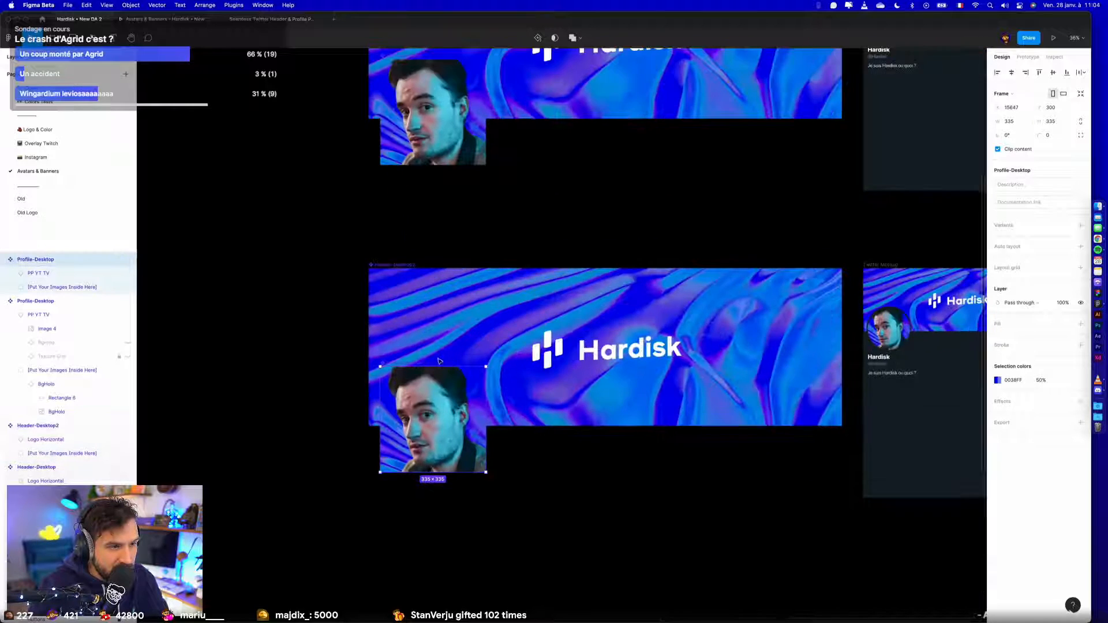
double_click(422, 365)
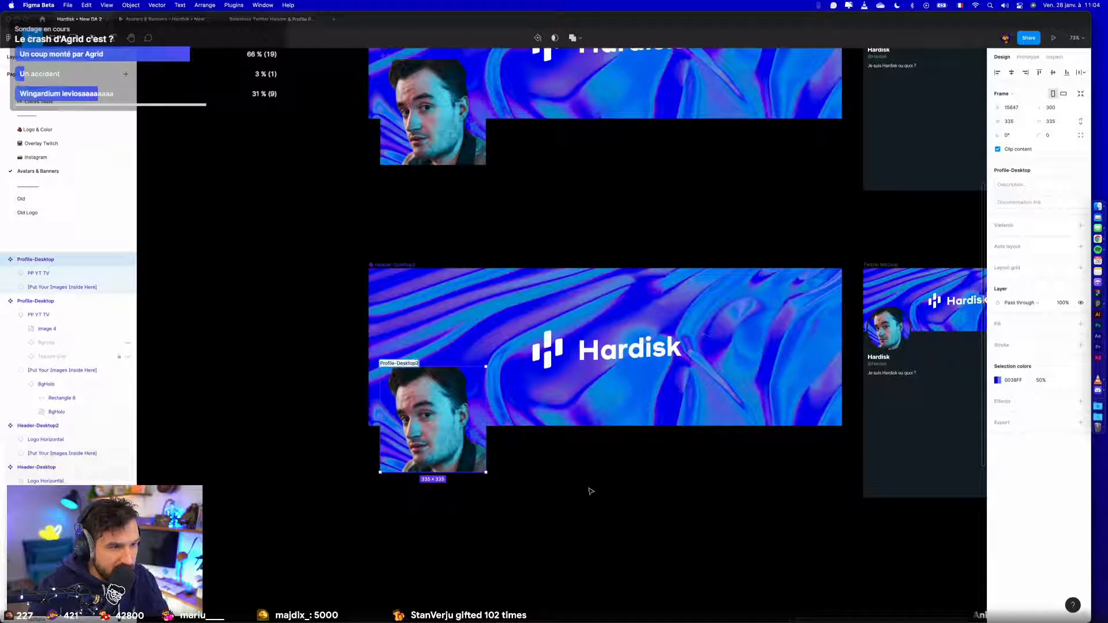
click(672, 496)
- Copy the PP YT Main avatar from the Youtube section and place an instance of it inside Profile-Desktop2
scroll(672, 496, right, 6)
scroll(380, 326, left, 1)
scroll(381, 327, down, 5)
scroll(380, 323, left, 10)
scroll(437, 202, left, 5)
scroll(437, 202, up, 2)
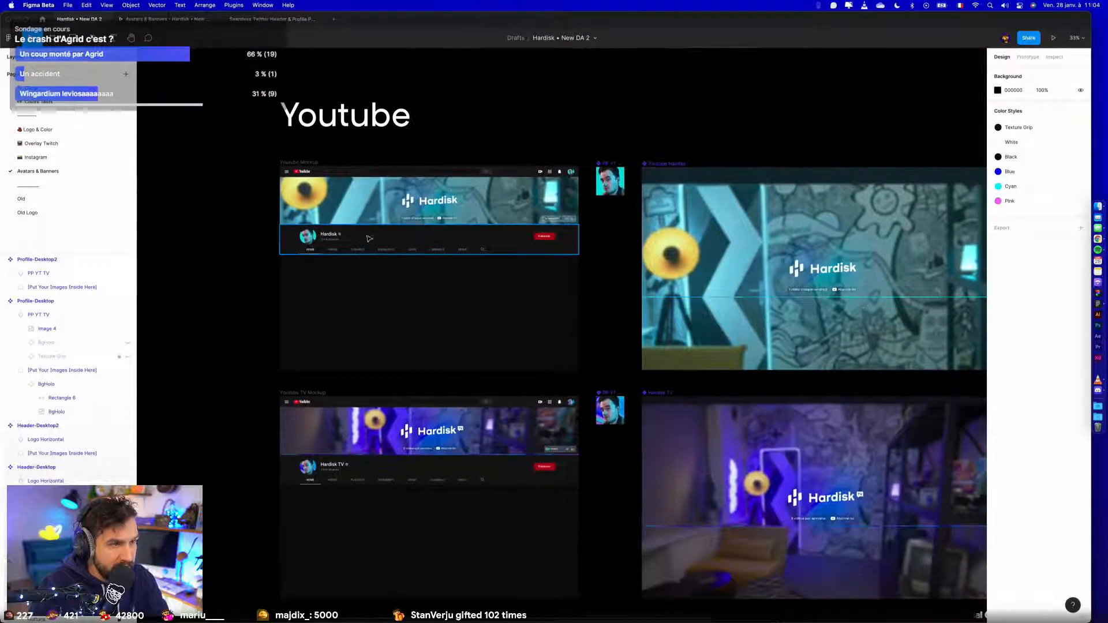
click(618, 176)
scroll(629, 174, down, 2)
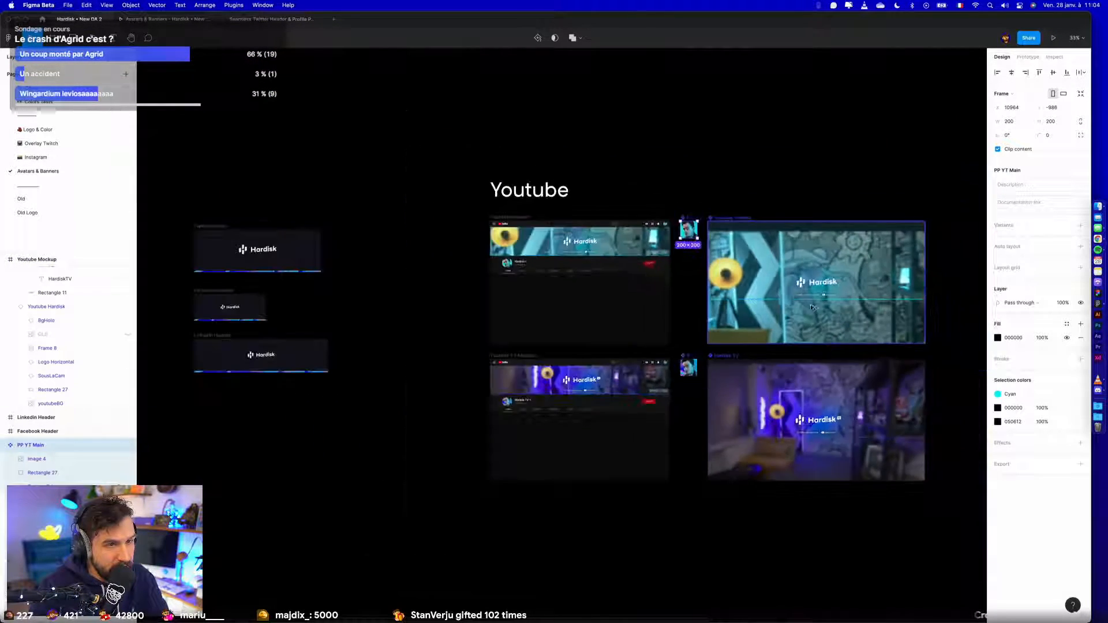
scroll(664, 242, right, 10)
scroll(736, 343, up, 8)
scroll(736, 343, right, 5)
scroll(736, 343, down, 1)
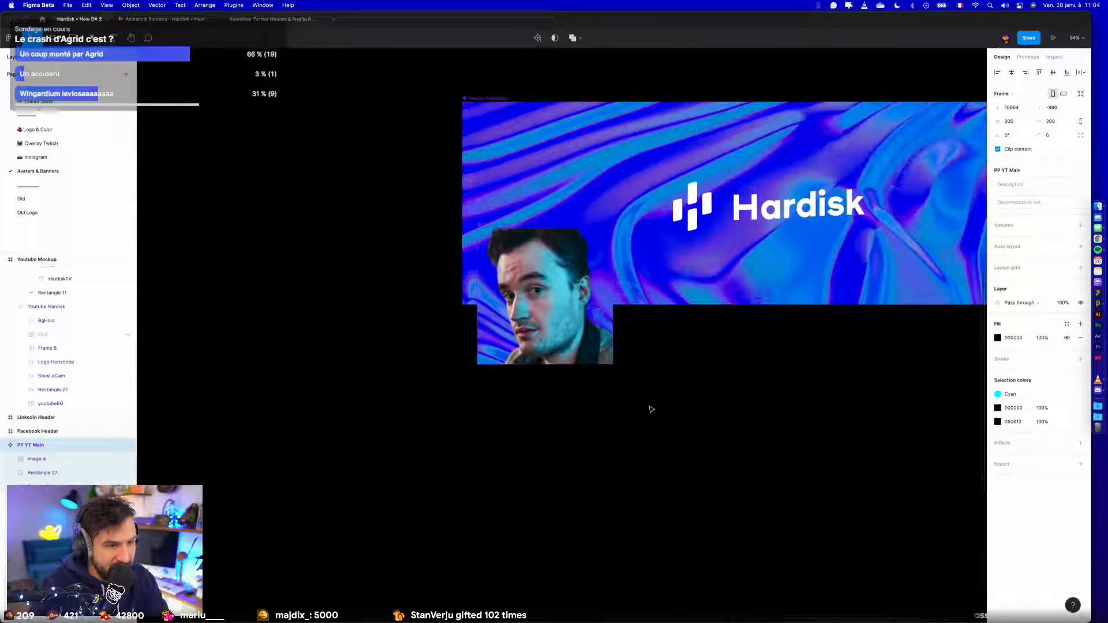
key(super+v)
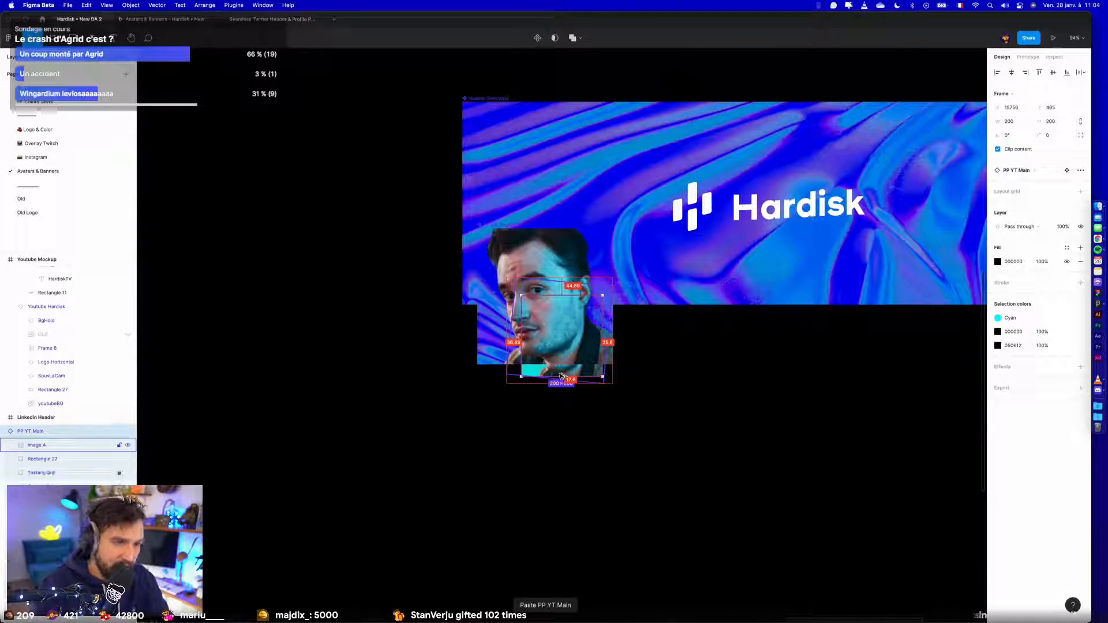
drag(559, 375, 554, 323)
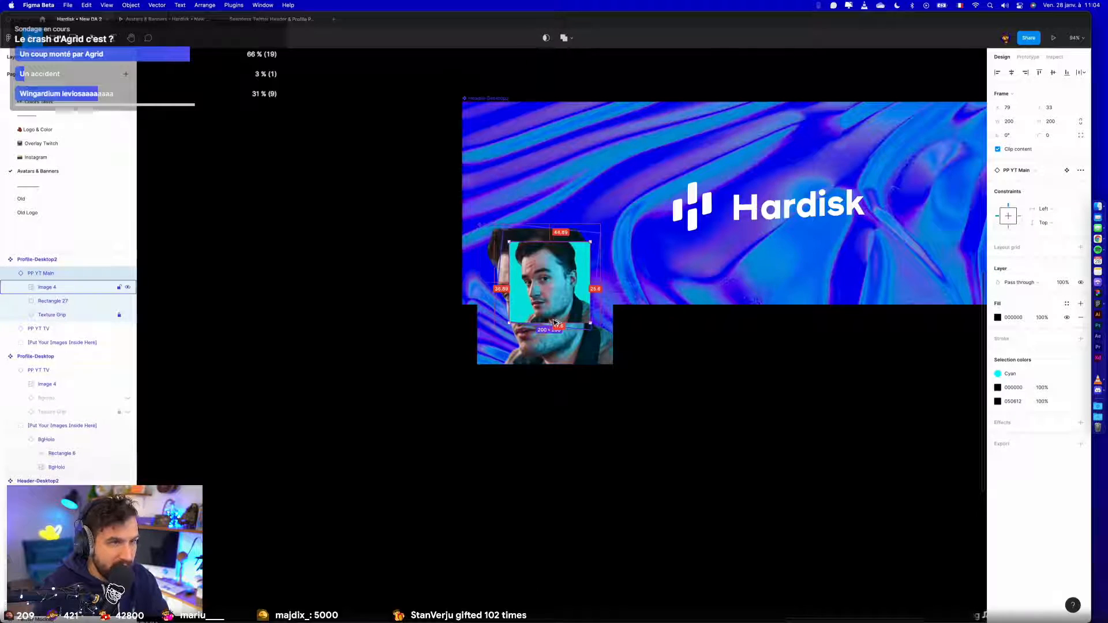
- Align the PP YT Main instance to the top-left corner of Profile-Desktop2 and enlarge it to 335 × 335
click(997, 72)
click(1039, 72)
drag(556, 309, 613, 361)
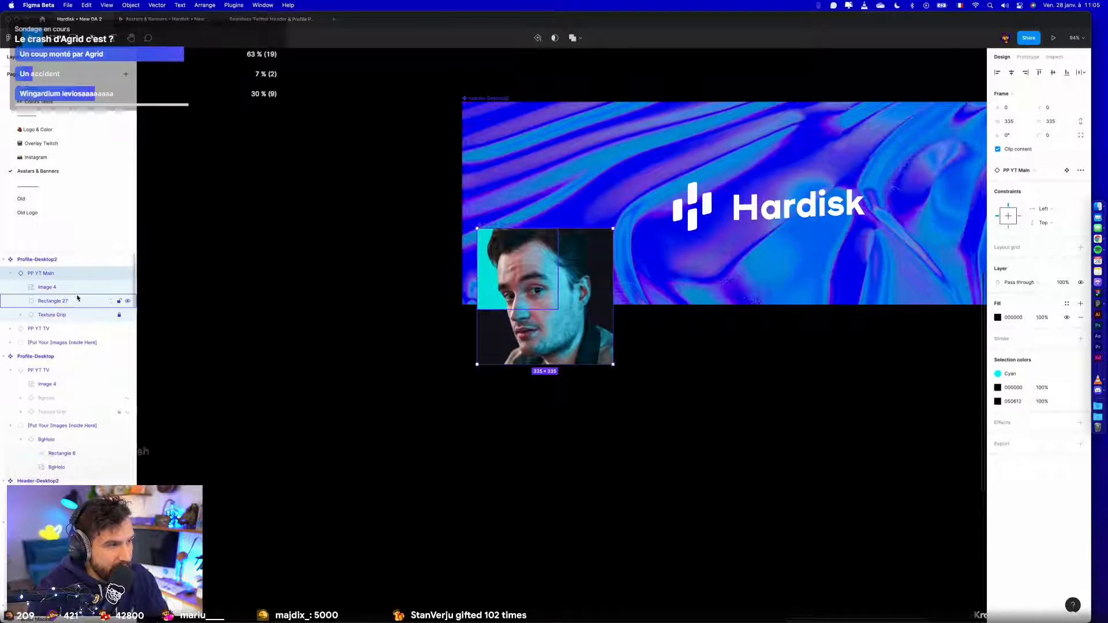
- Set Rectangle 27's horizontal and vertical constraints to Scale in the PP YT Main main component, and return to the instance
click(1066, 170)
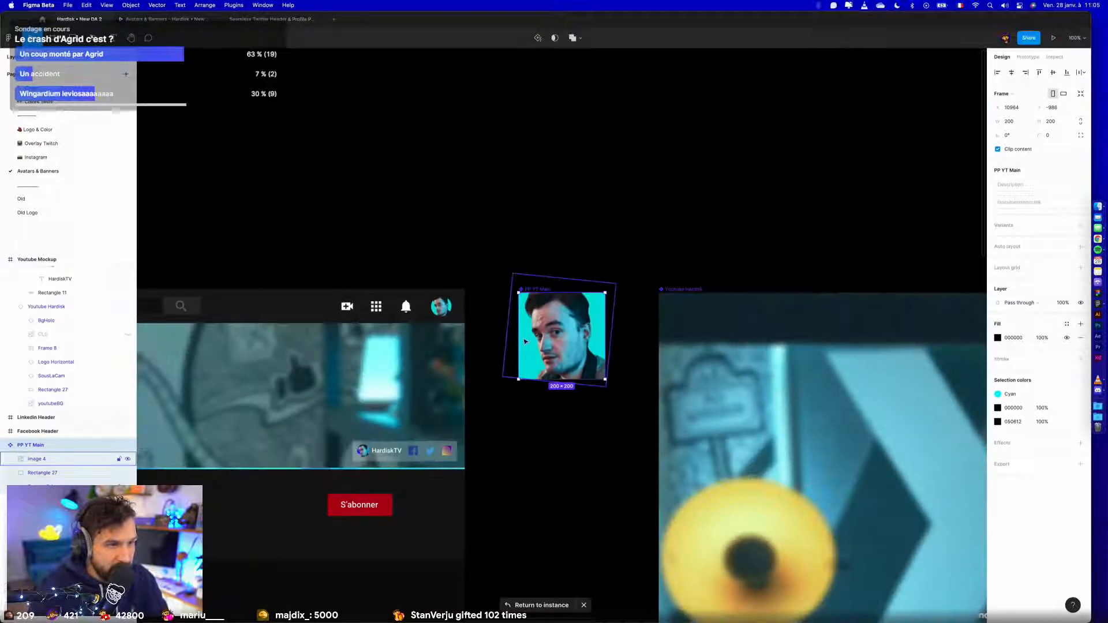
click(43, 473)
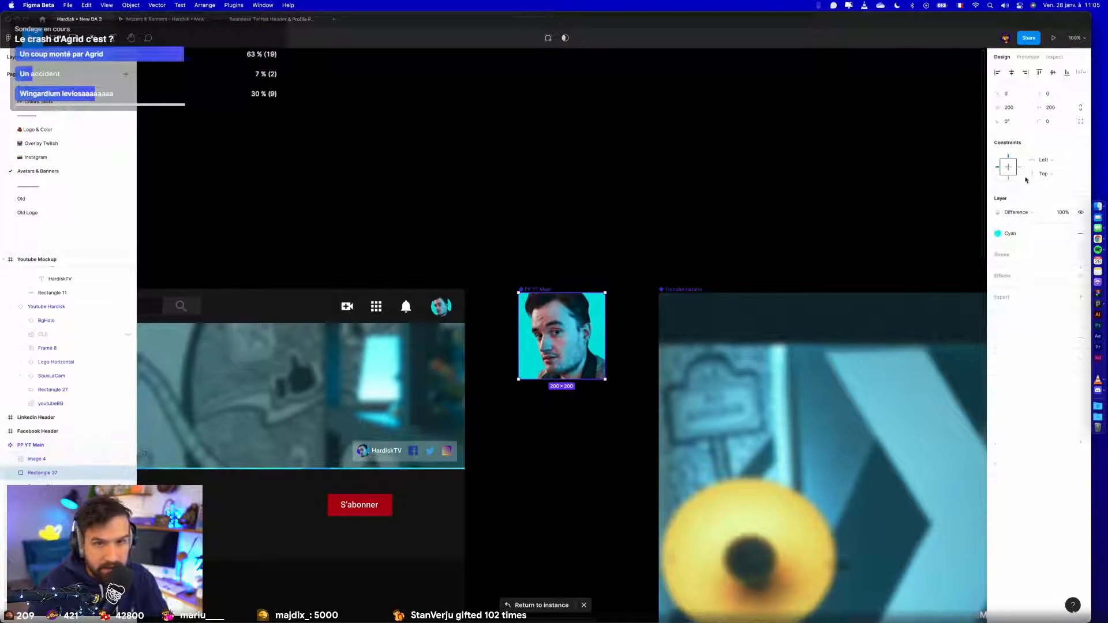
click(1043, 160)
click(1051, 181)
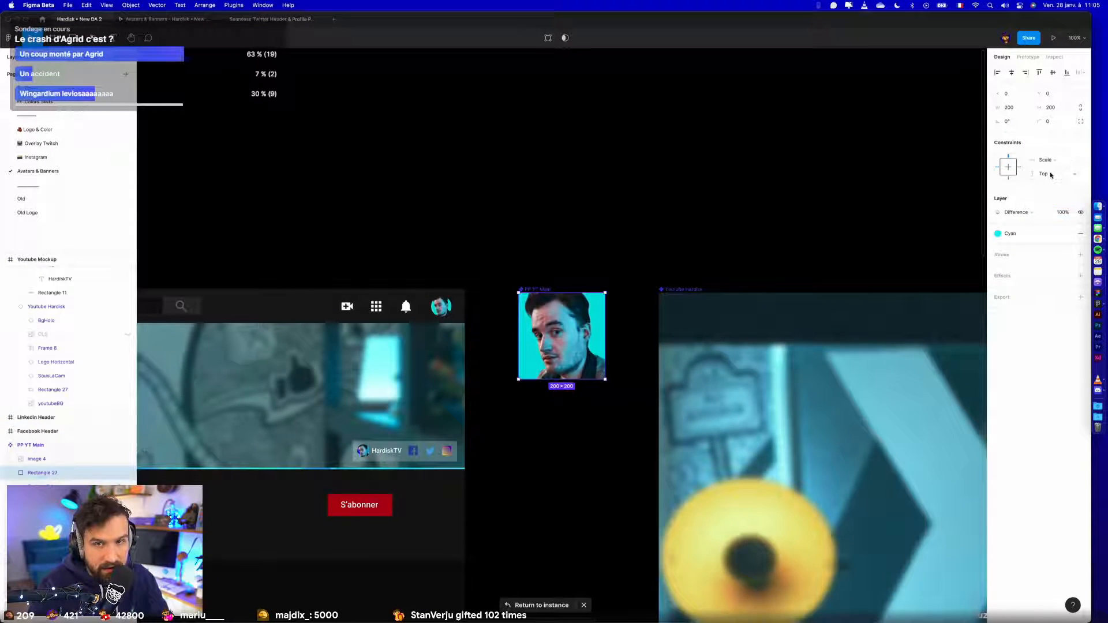
click(1050, 175)
click(1050, 216)
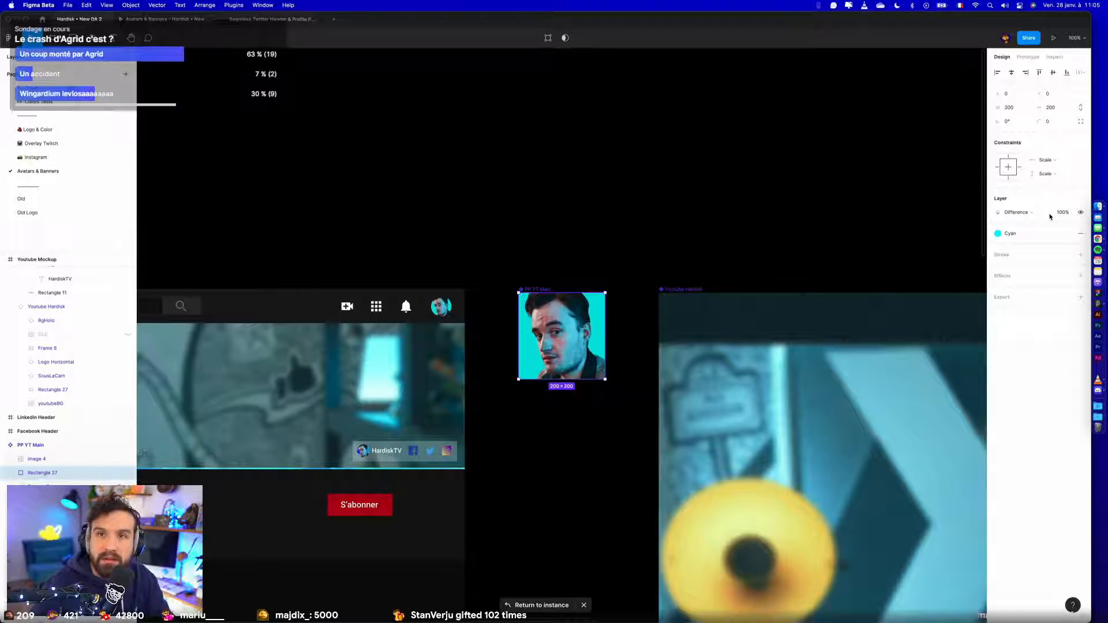
click(648, 386)
click(537, 289)
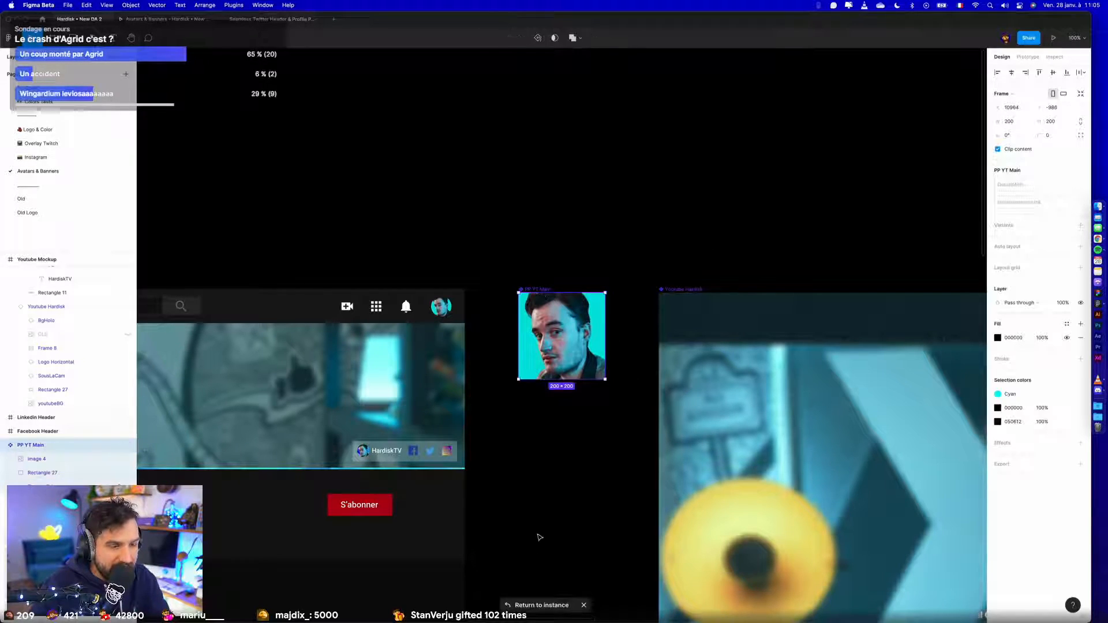
click(523, 605)
click(699, 473)
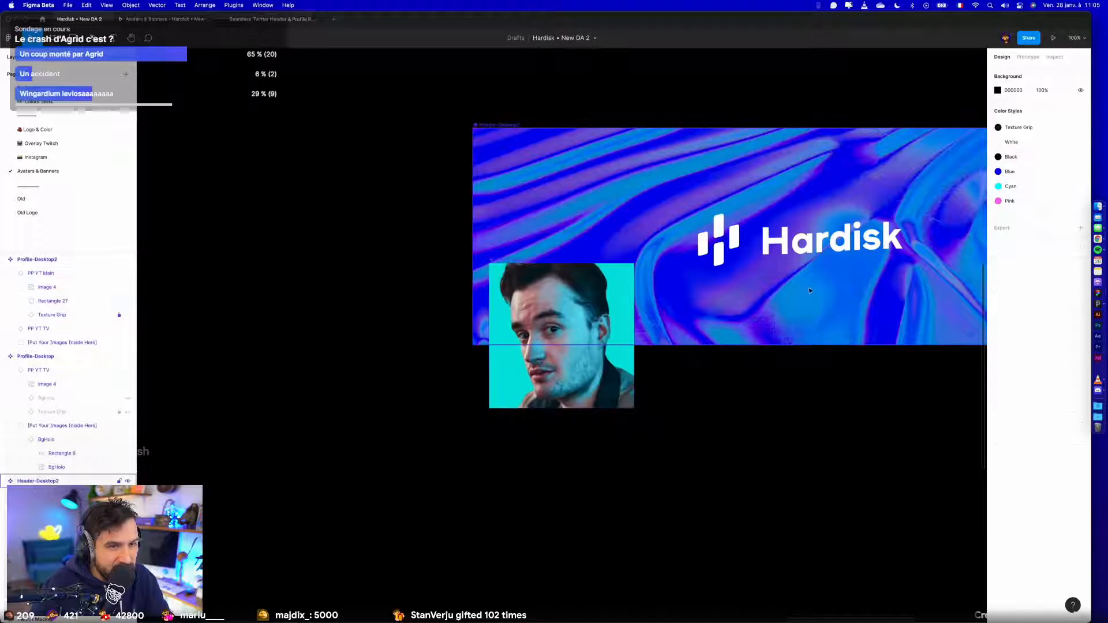
- Copy the youtubeBG image from the Youtube Hardisk banner and select the BgHolo background inside Header-Desktop2
scroll(809, 299, down, 10)
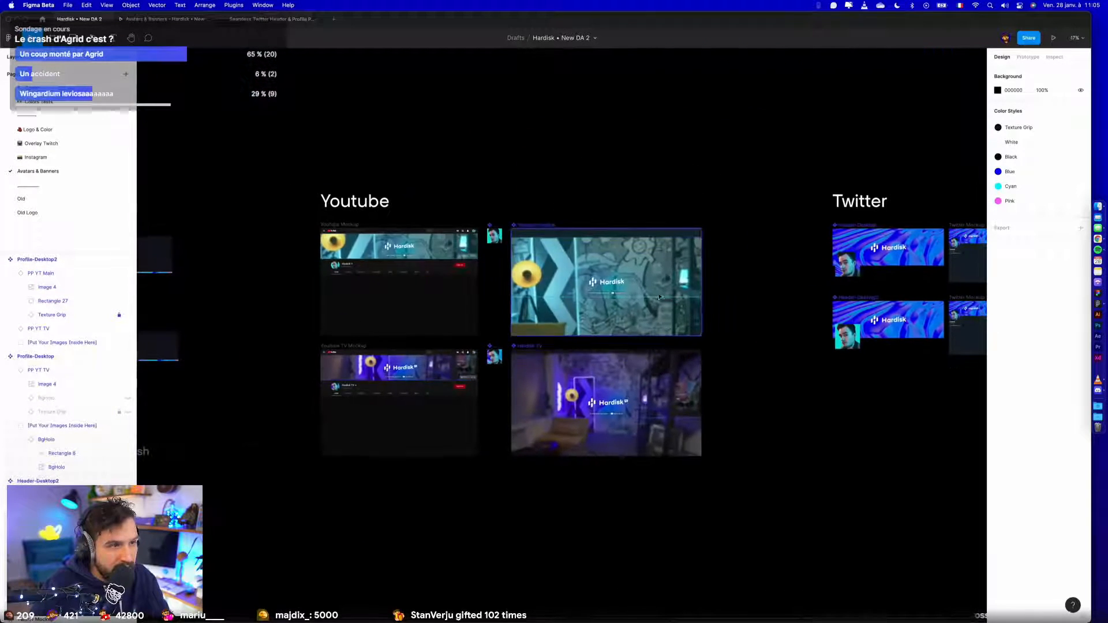
click(661, 260)
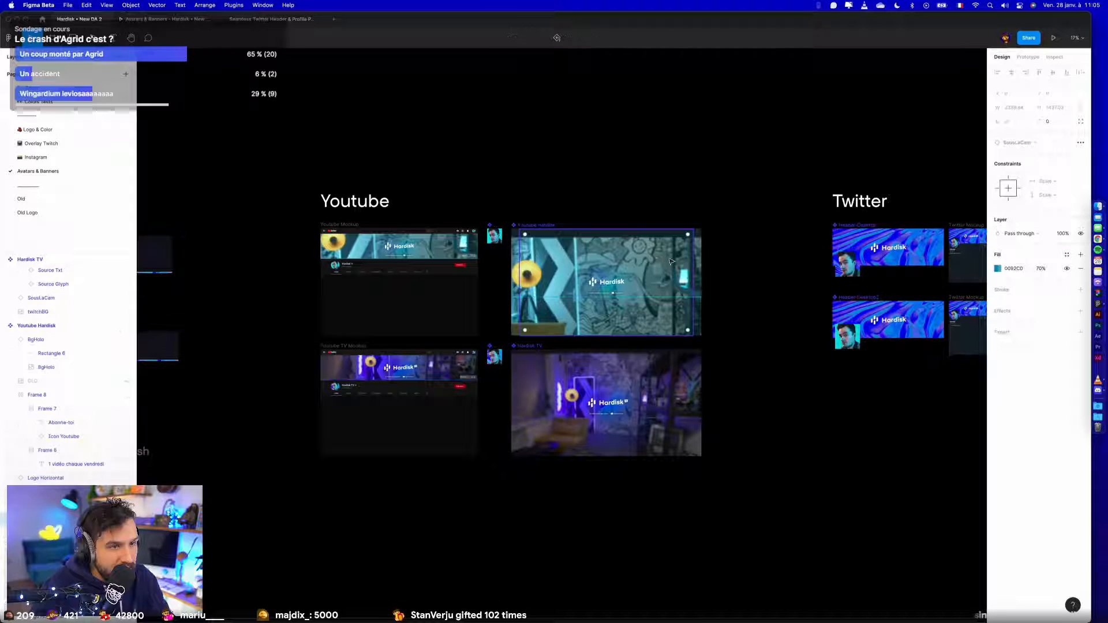
click(52, 325)
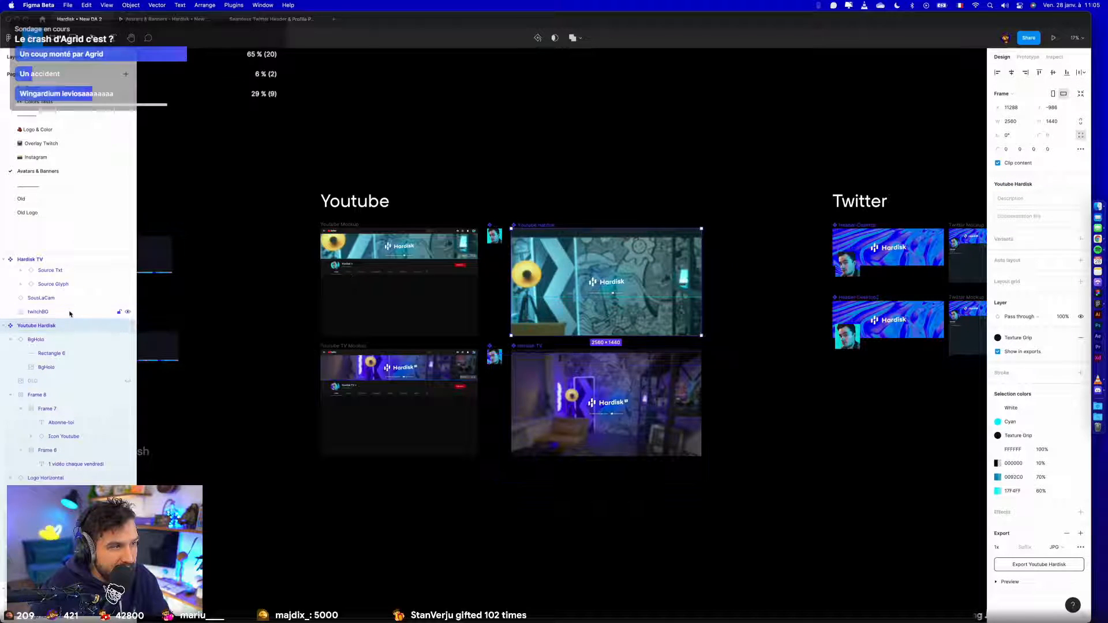
shift+click(70, 313)
click(766, 275)
click(690, 261)
click(64, 574)
key(super+c)
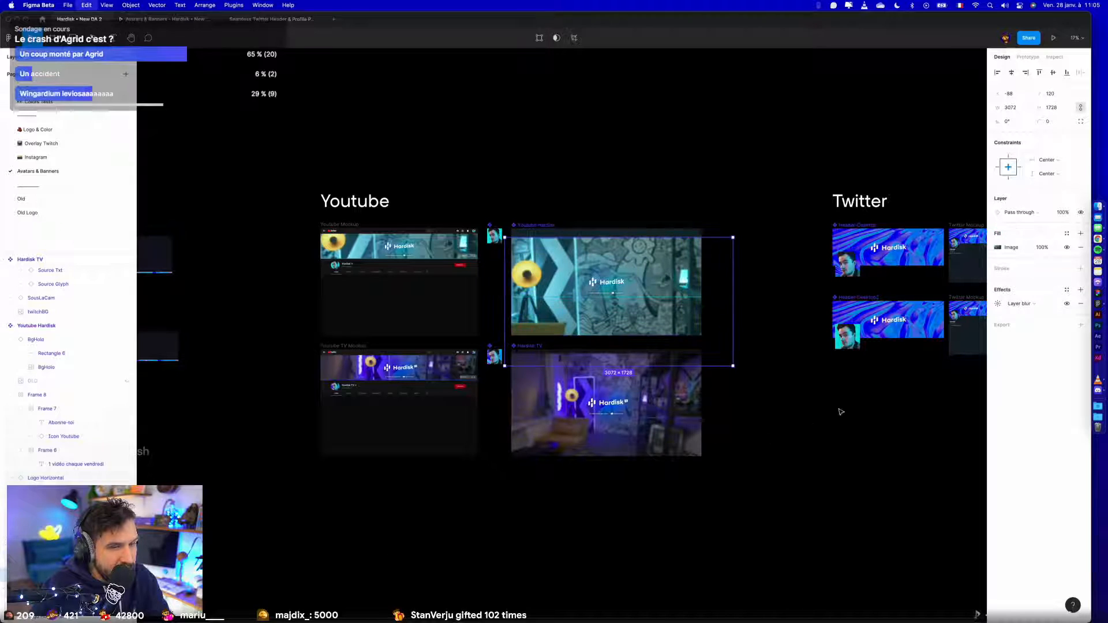
drag(806, 422, 606, 427)
scroll(693, 347, up, 5)
super+click(668, 349)
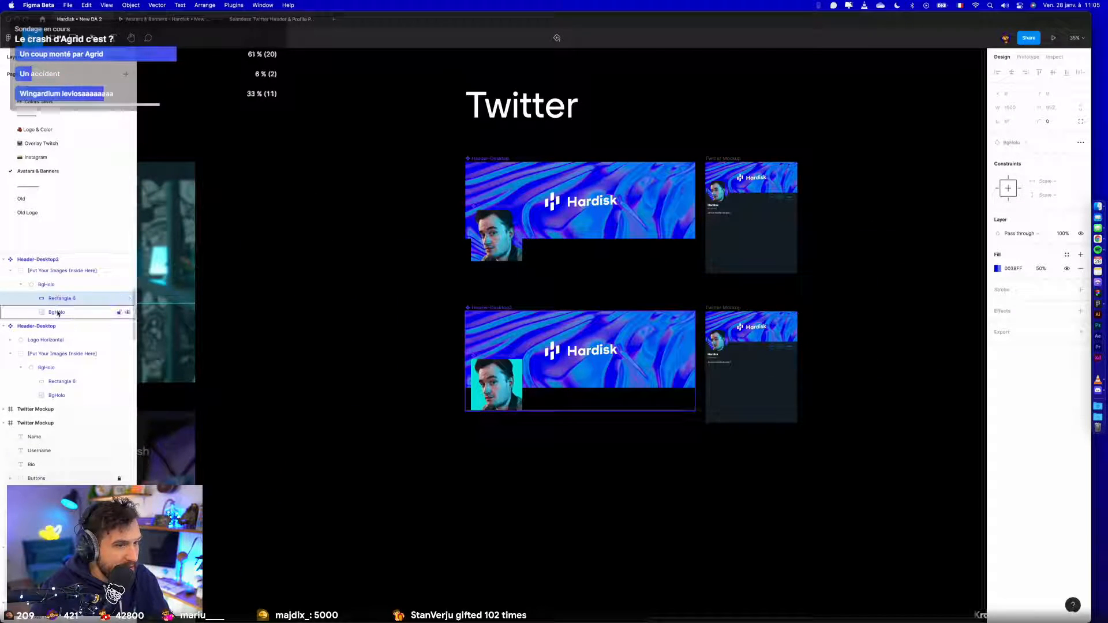
click(46, 285)
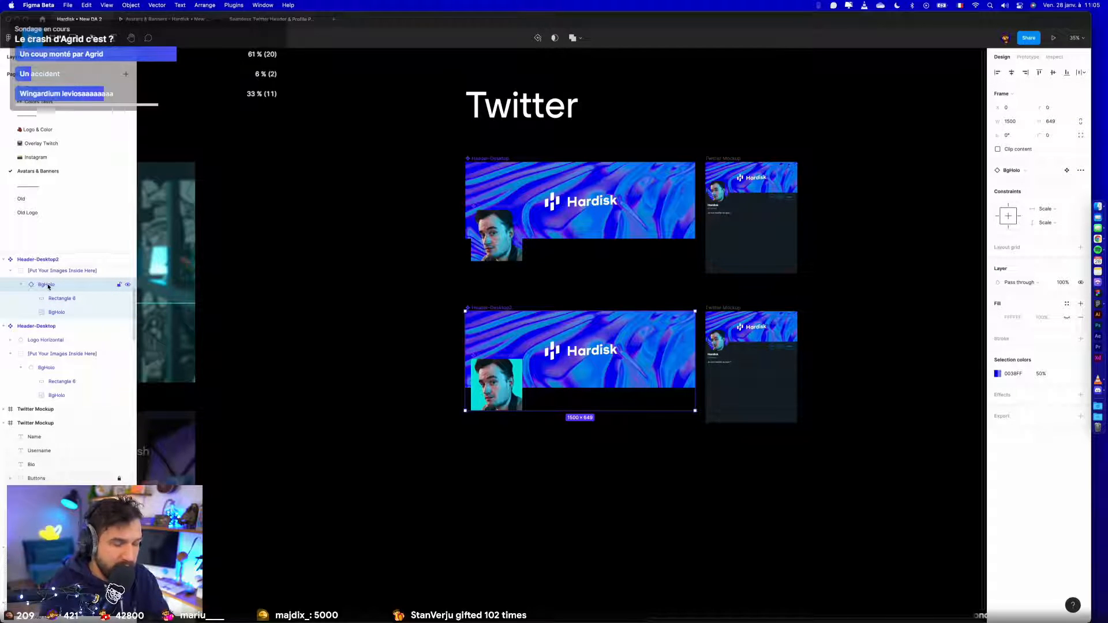
key(BackSpace)
click(38, 298)
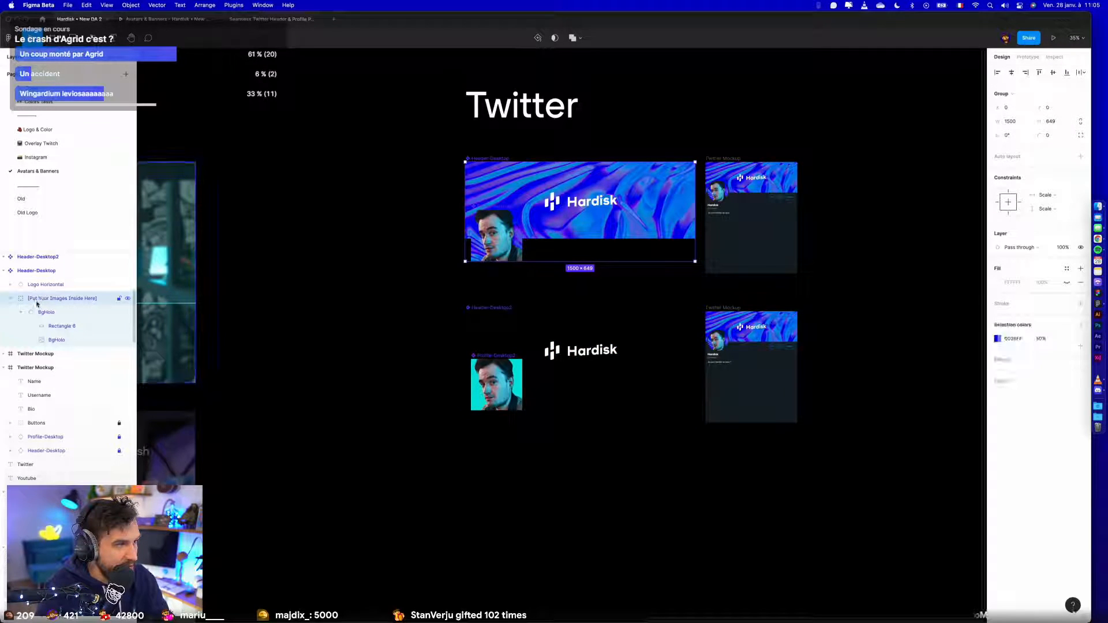
click(555, 376)
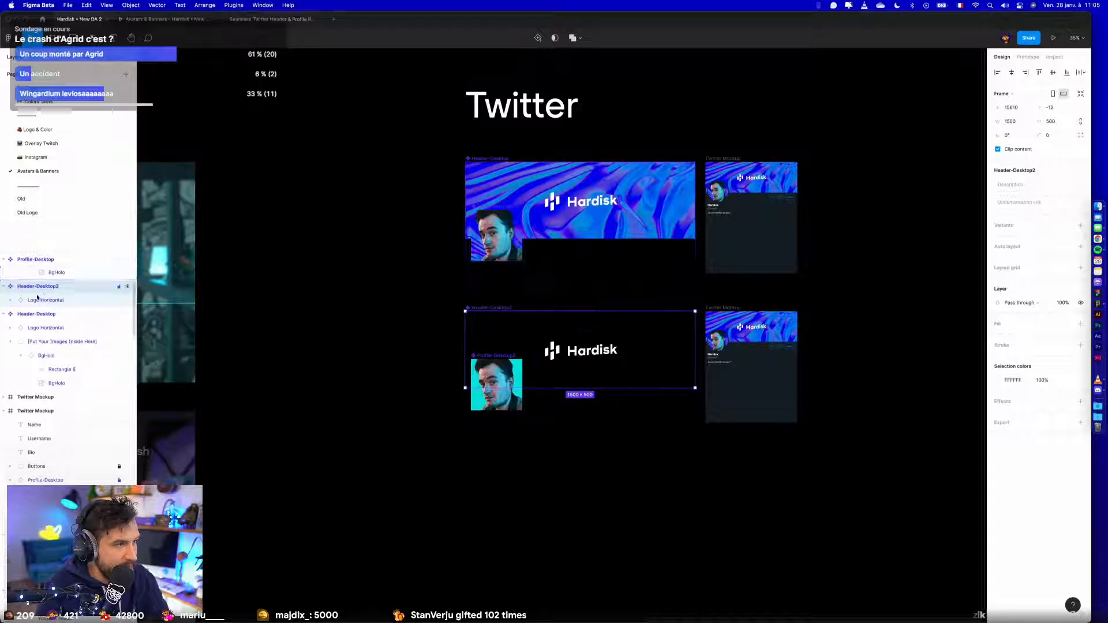
key(super+z)
key(super+z)
key(super+z)
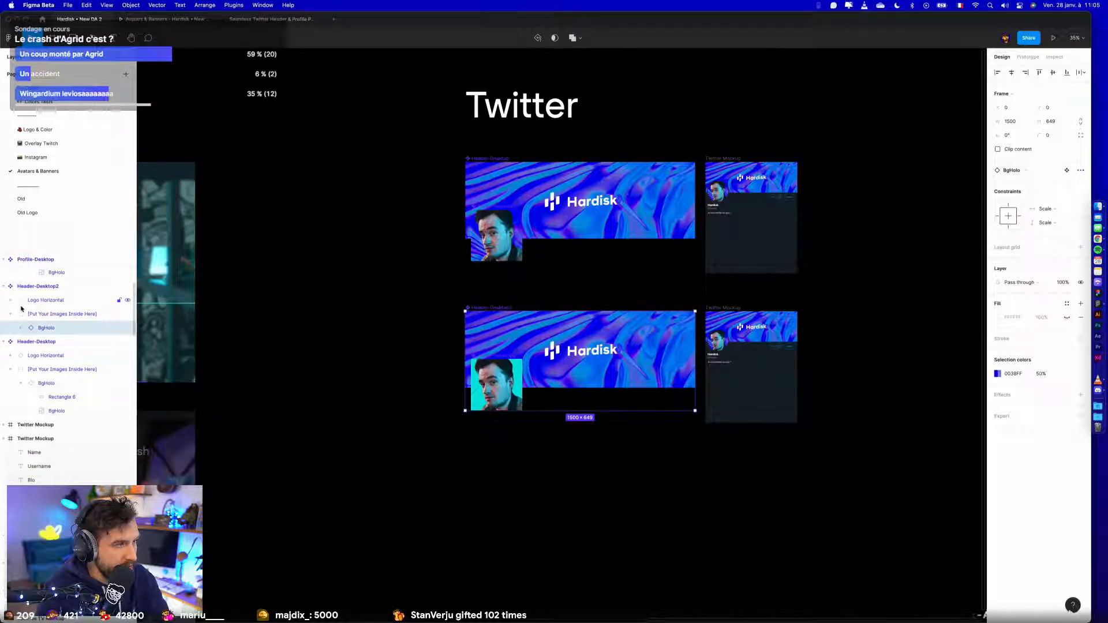
- Paste the youtubeBG image into the image group of Header-Desktop2 and delete the BgHolo background there
key(super+v)
click(57, 343)
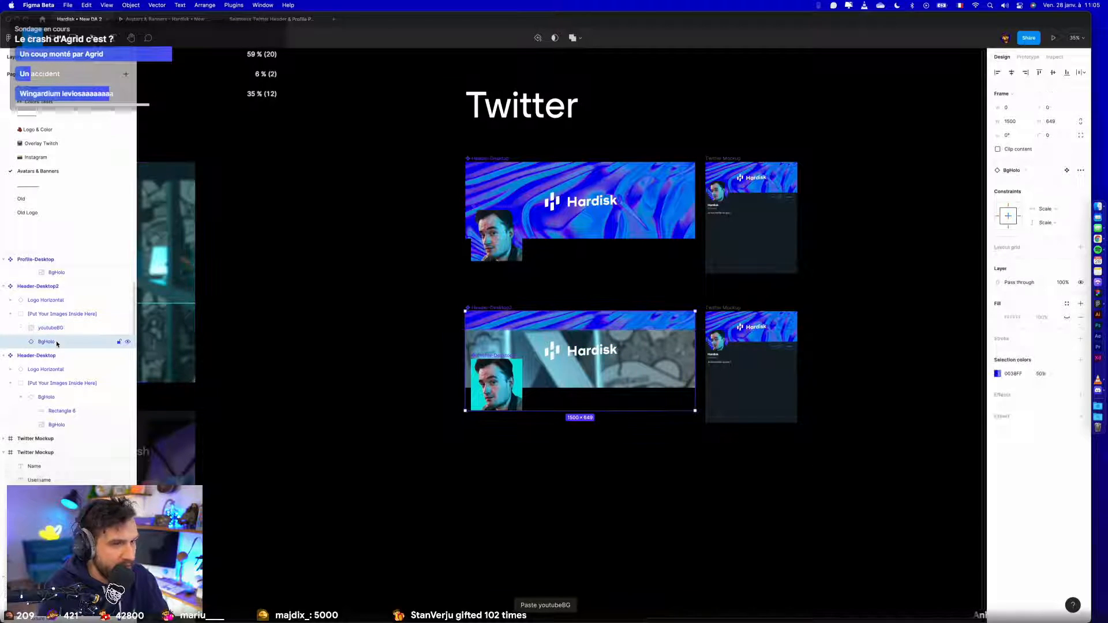
key(Delete)
- Scale the youtubeBG image in Header-Desktop2 down to about 1662 × 935 and centre it vertically in the banner
click(51, 328)
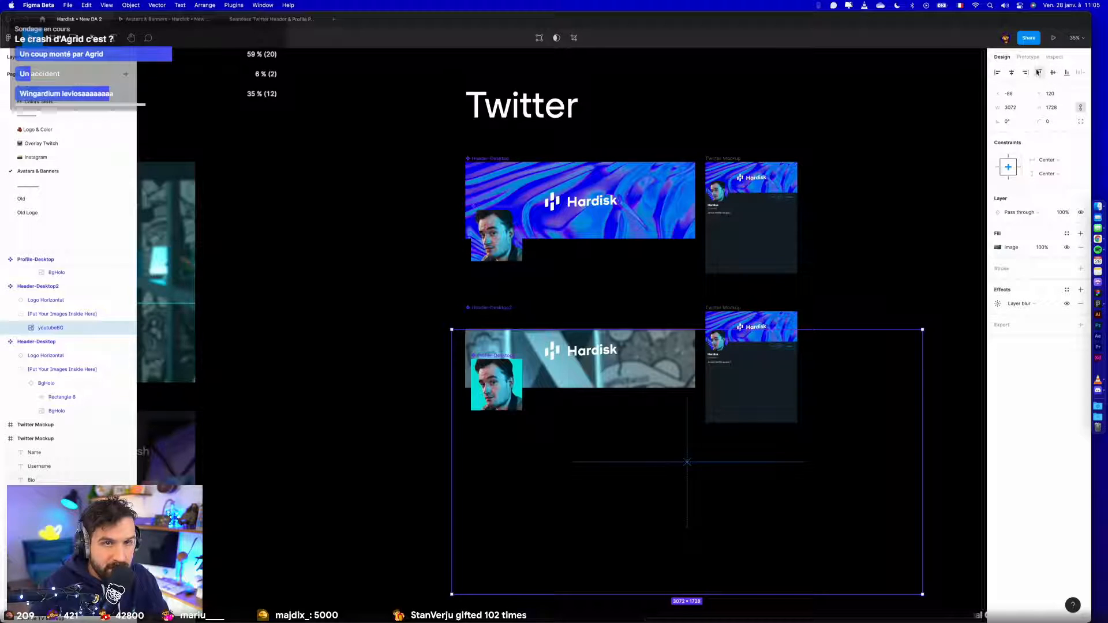
drag(670, 351, 659, 281)
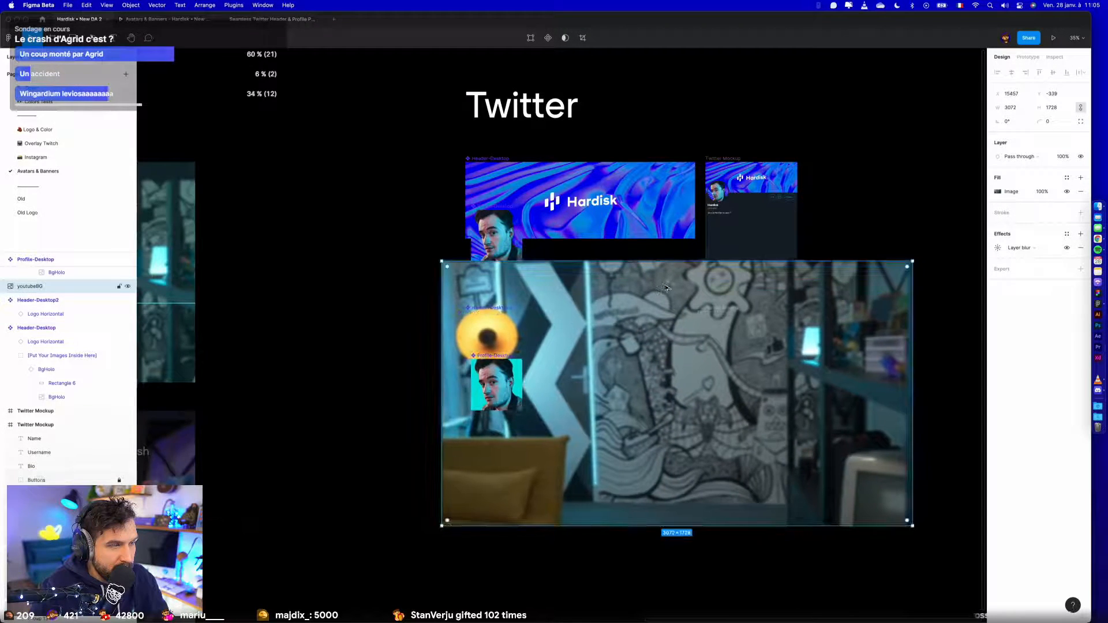
key(super+z)
drag(923, 595, 705, 398)
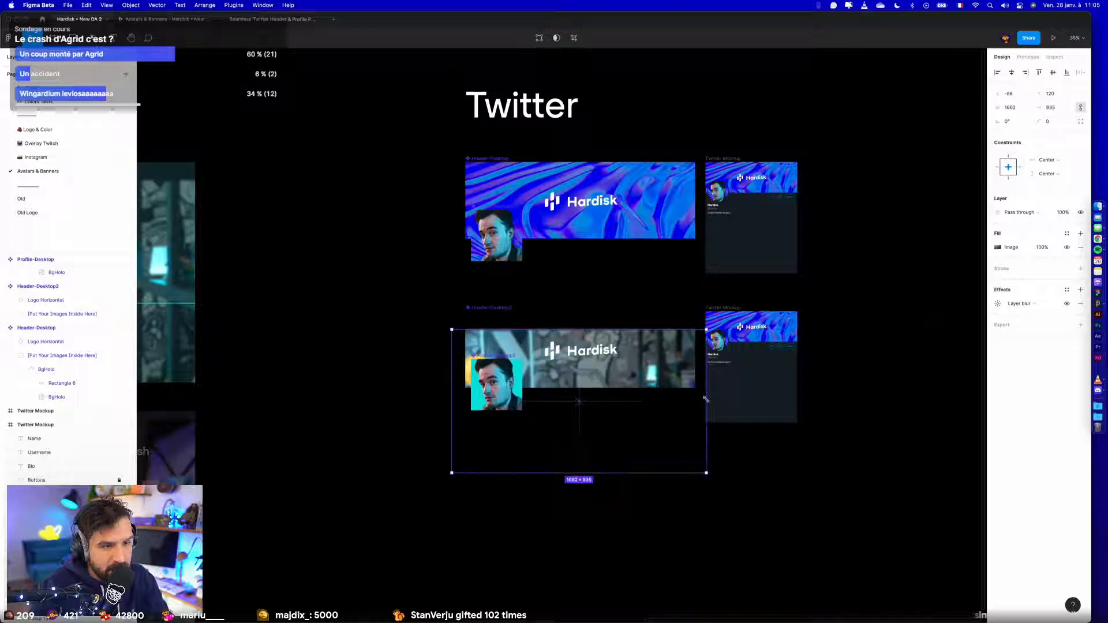
click(1054, 71)
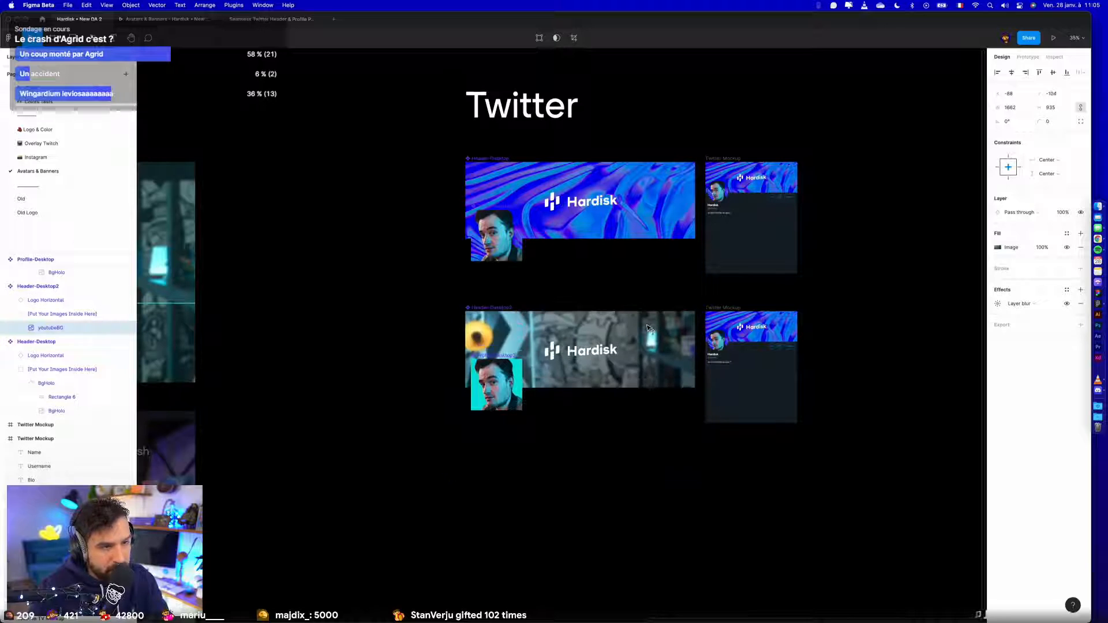
- Swap the profile picture instance in the duplicated Twitter mockup to Profile-Desktop2
click(842, 304)
scroll(783, 327, up, 5)
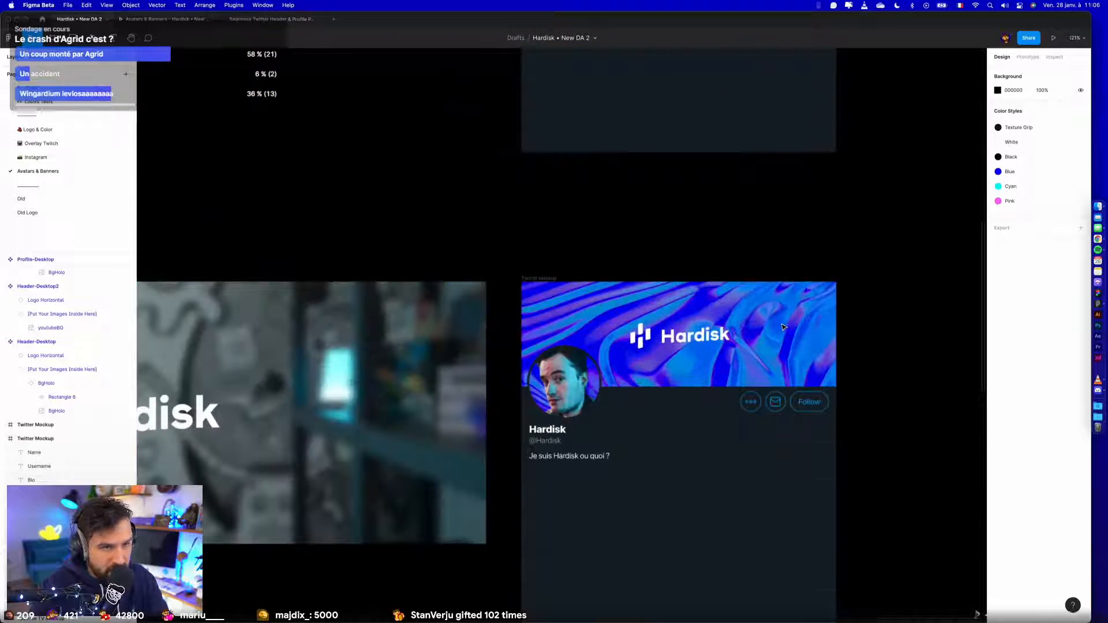
click(558, 316)
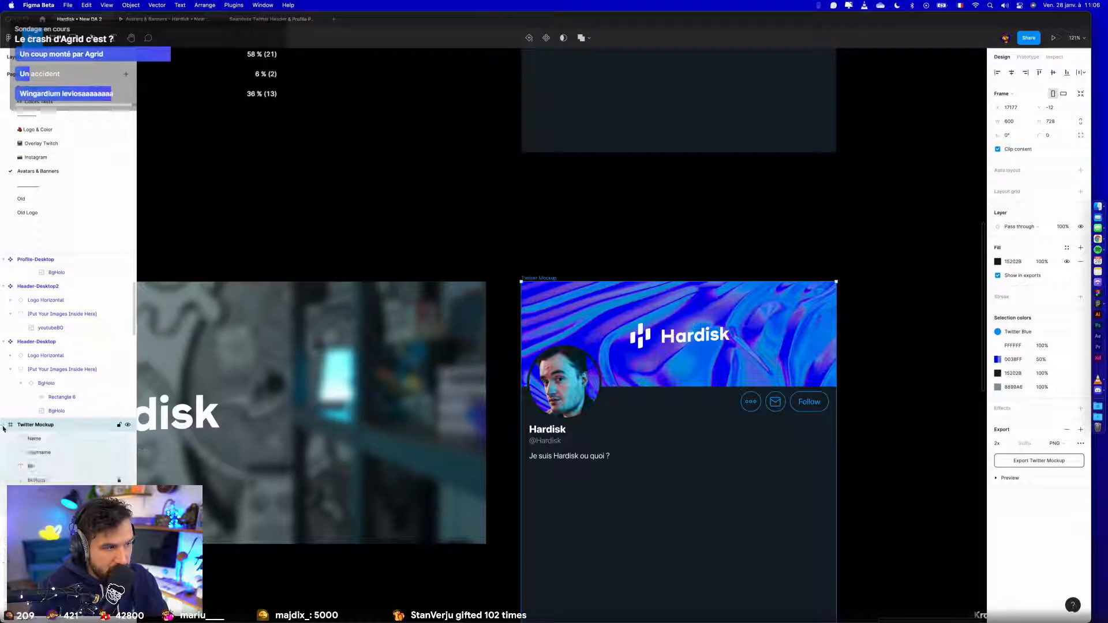
click(86, 494)
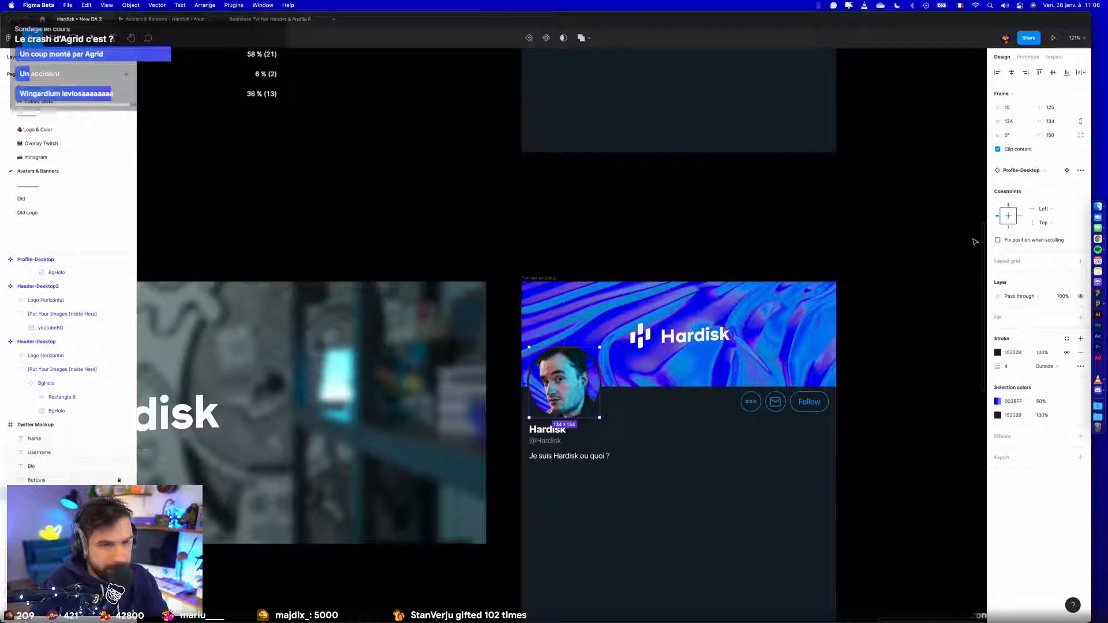
click(1032, 172)
click(1031, 332)
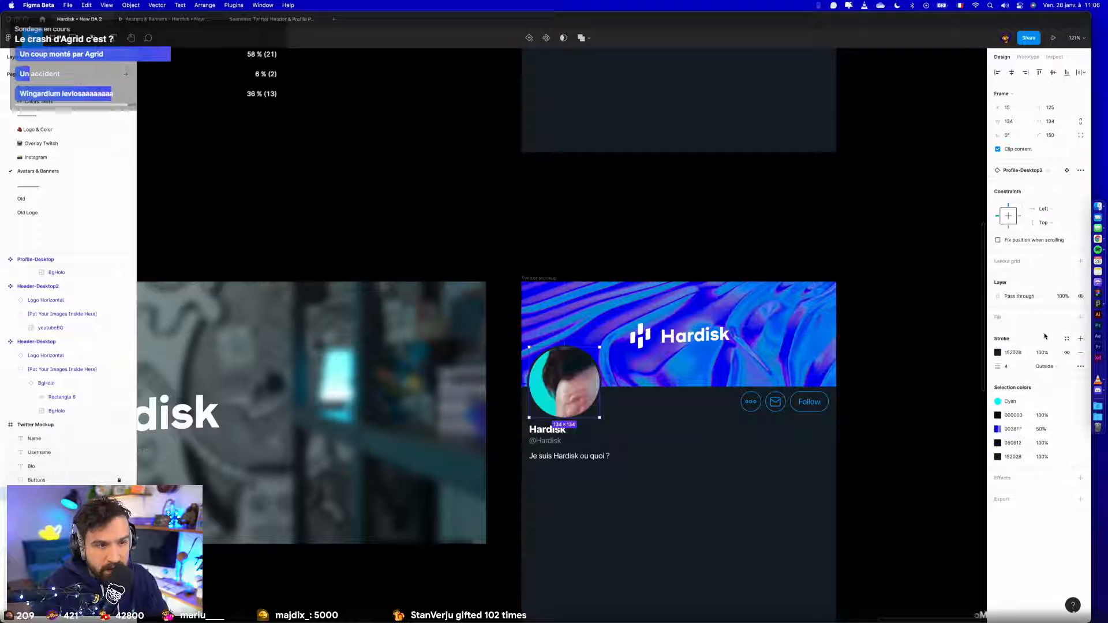
- Swap the header instance in the duplicated Twitter mockup to Header-Desktop2
click(87, 507)
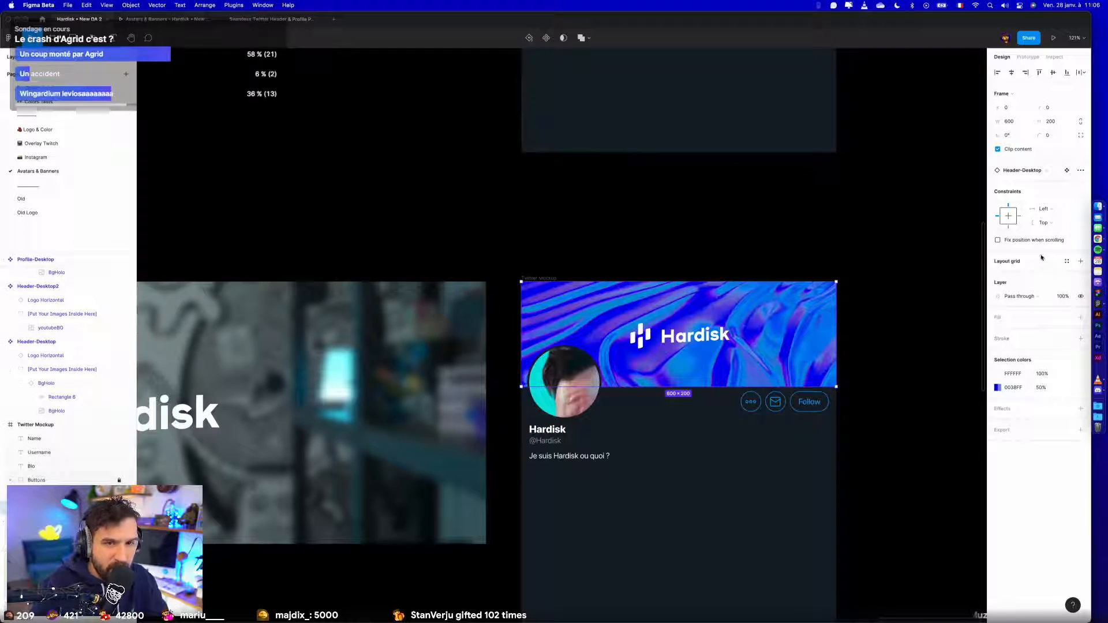
click(1042, 172)
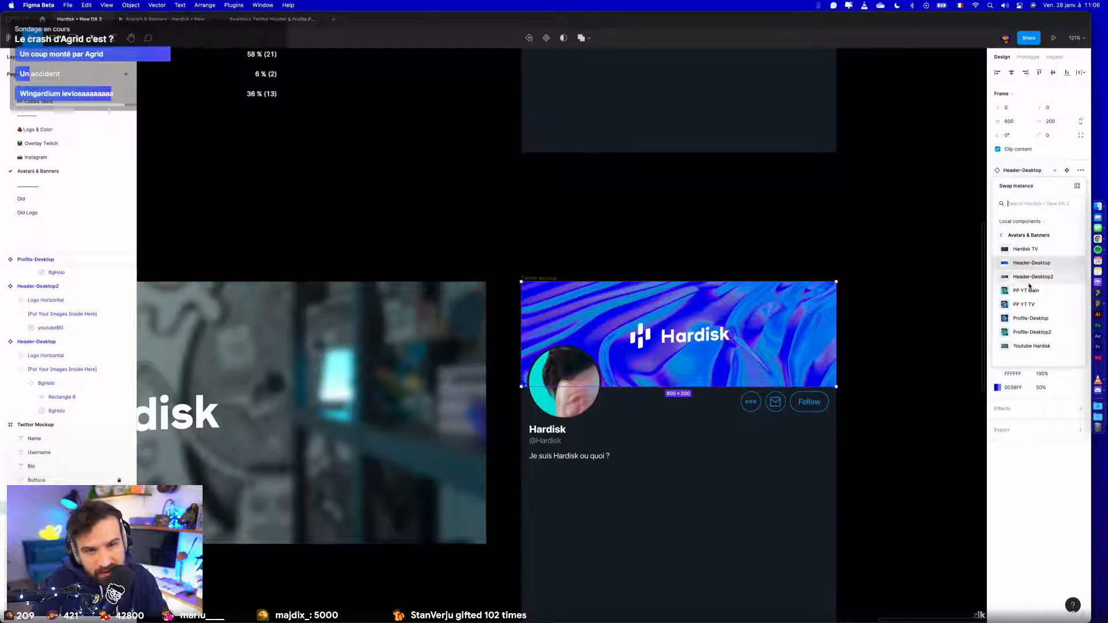
click(1032, 277)
click(910, 322)
scroll(908, 322, down, 5)
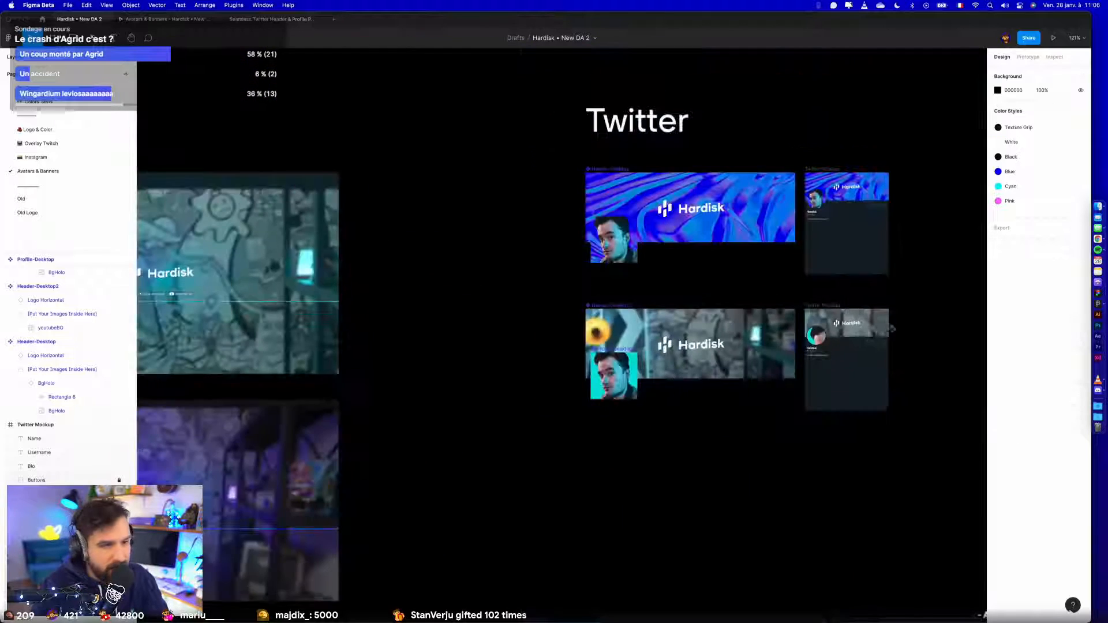
scroll(961, 347, left, 1)
scroll(880, 351, up, 6)
scroll(880, 351, right, 3)
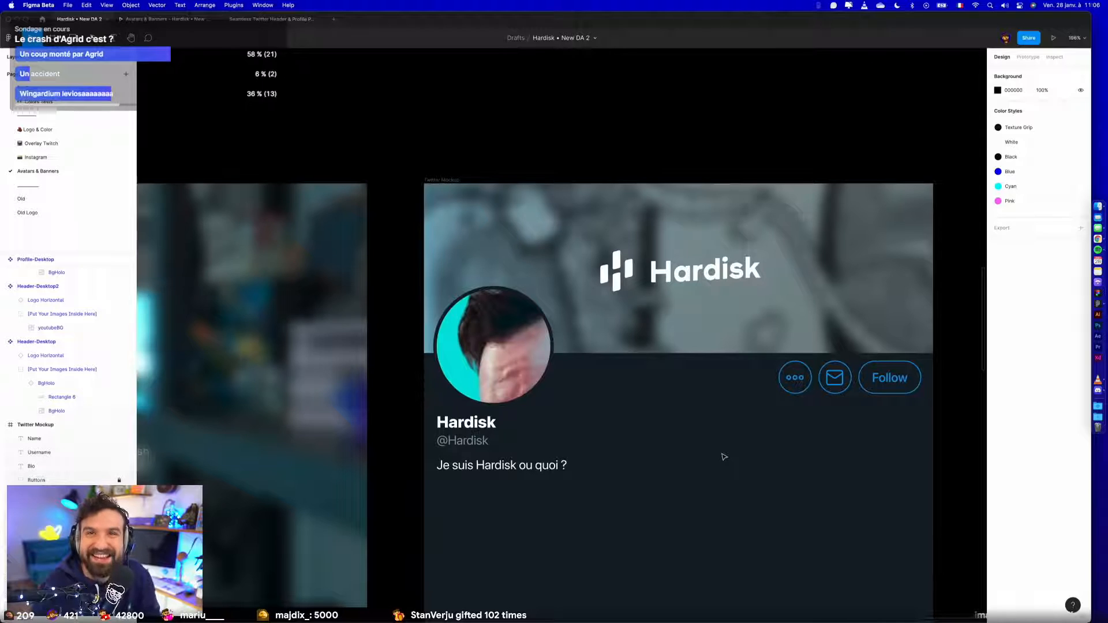
- Set both the horizontal and vertical constraints of PP YT Main inside Profile-Desktop2 to Scale
scroll(722, 457, down, 10)
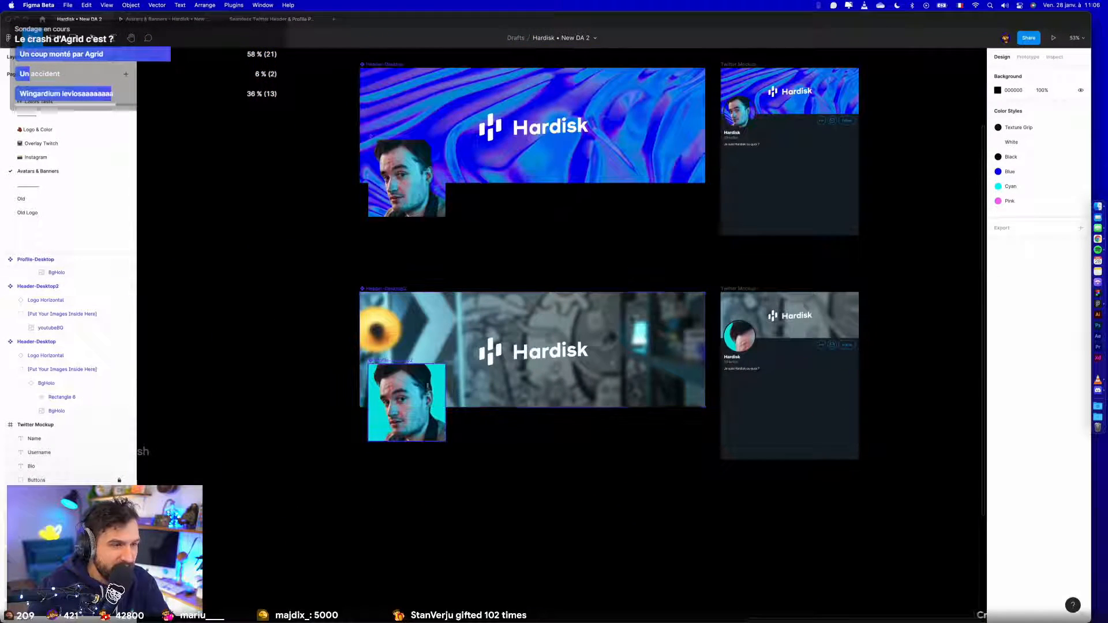
click(409, 383)
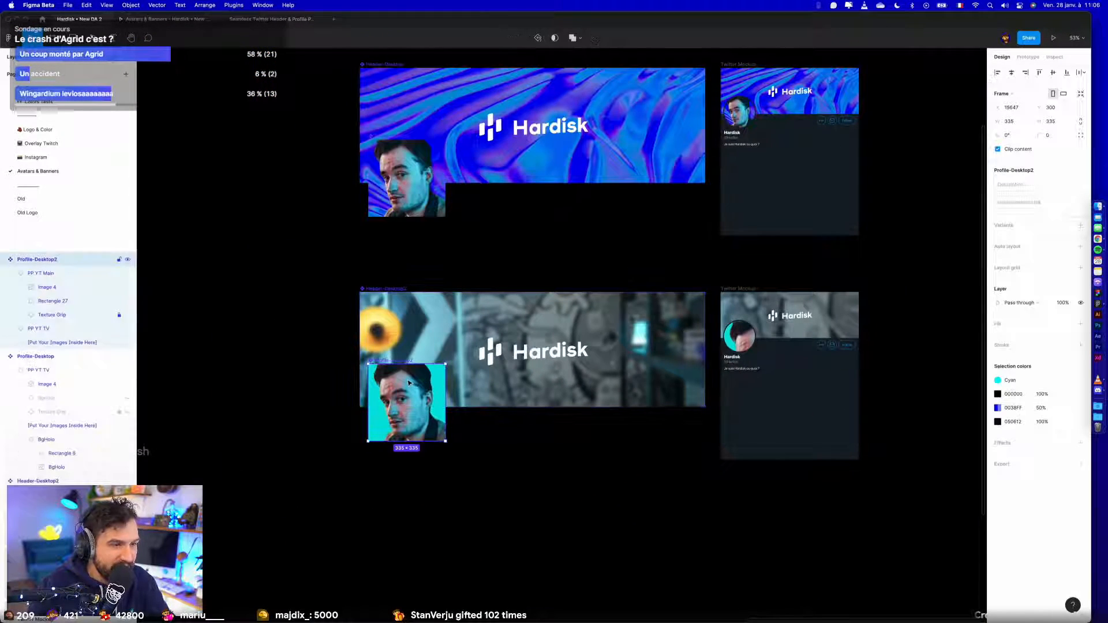
click(81, 284)
click(73, 273)
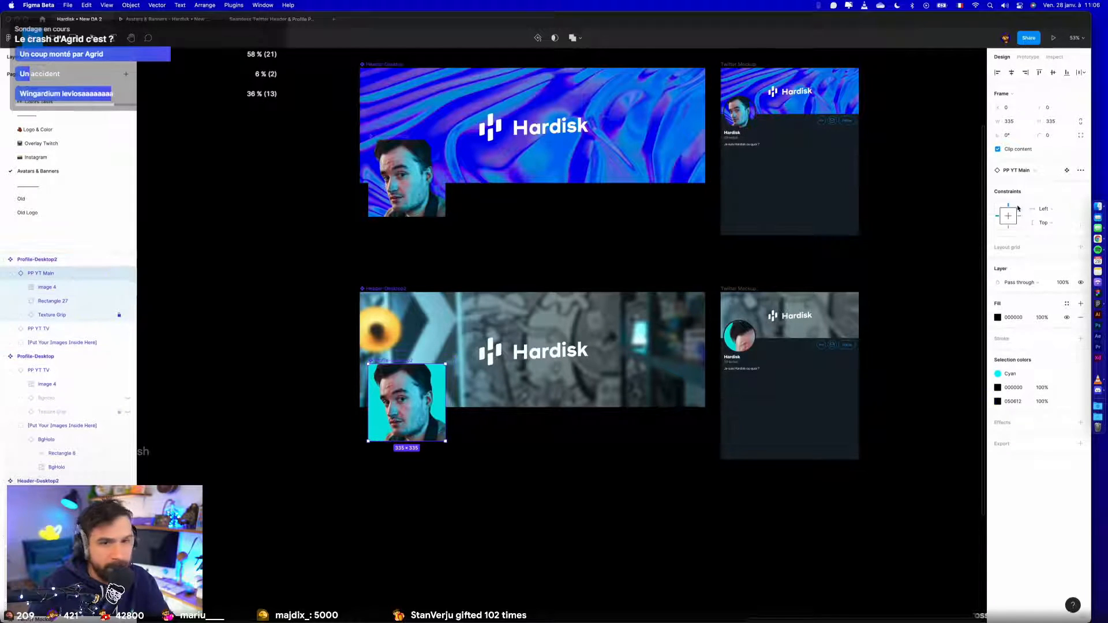
click(1043, 208)
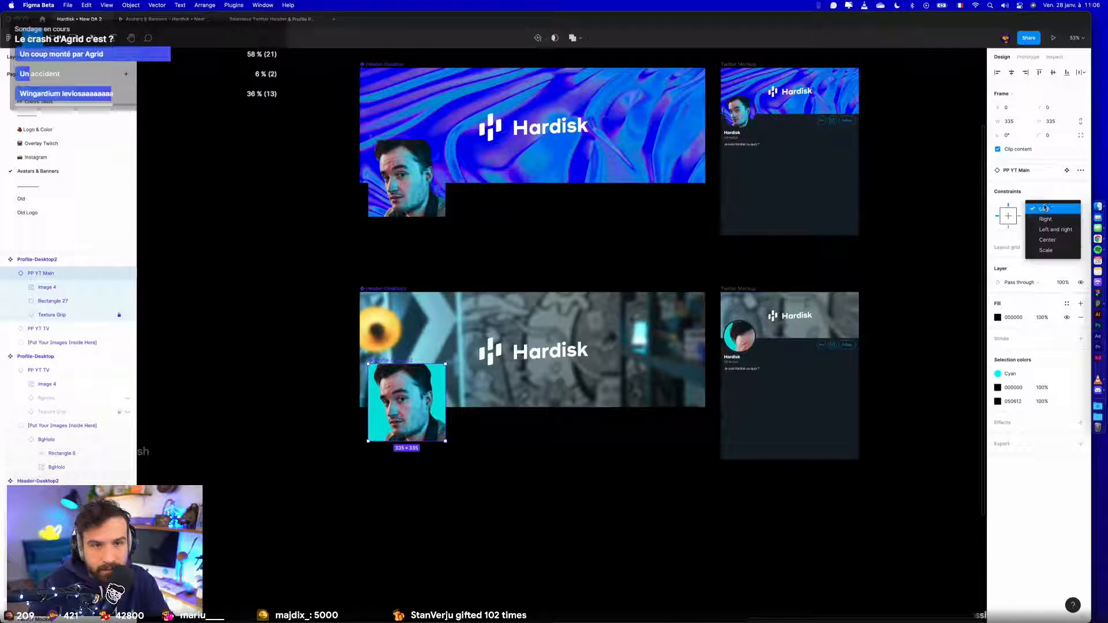
click(1050, 254)
click(1048, 212)
click(1051, 221)
click(1050, 223)
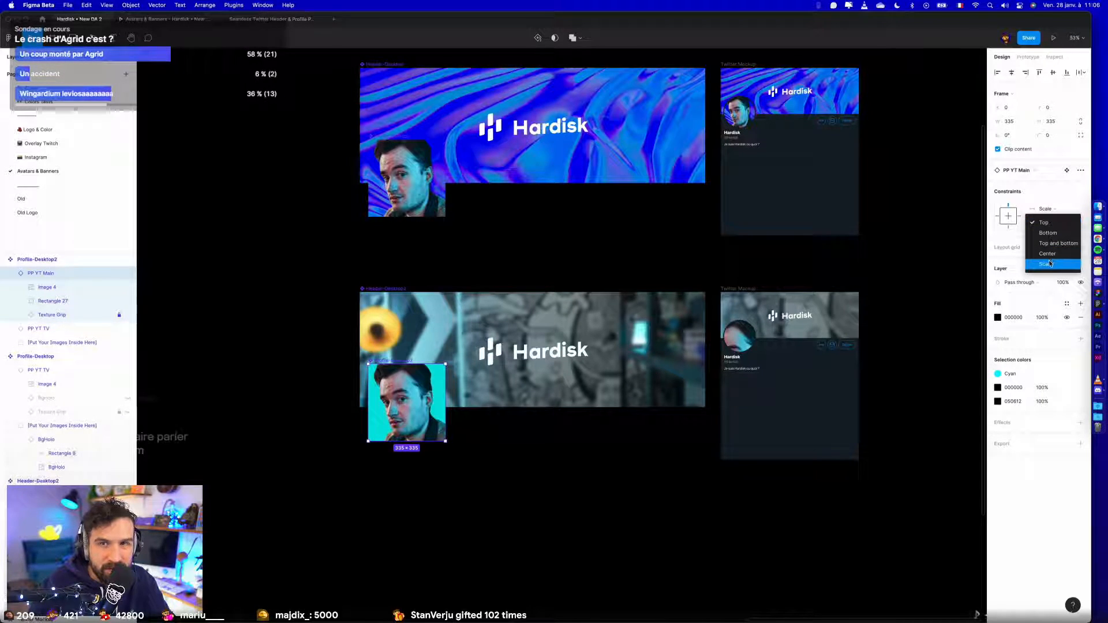
click(1048, 263)
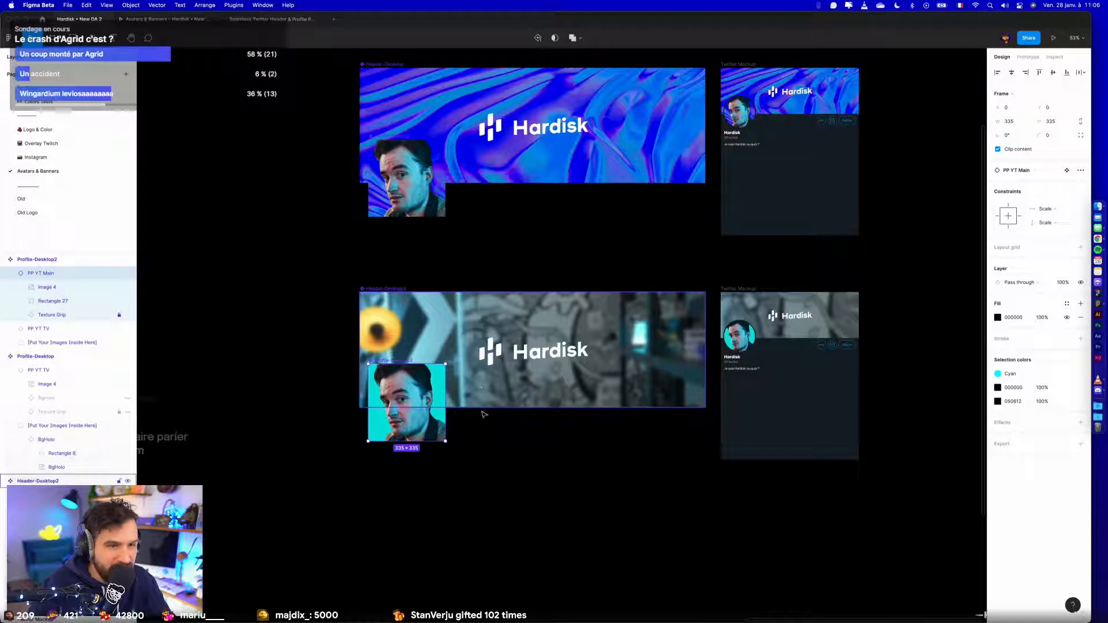
click(492, 430)
- Centre the logo vertically in Header-Desktop2 and set the youtubeBG image's horizontal and vertical constraints to Scale
click(576, 349)
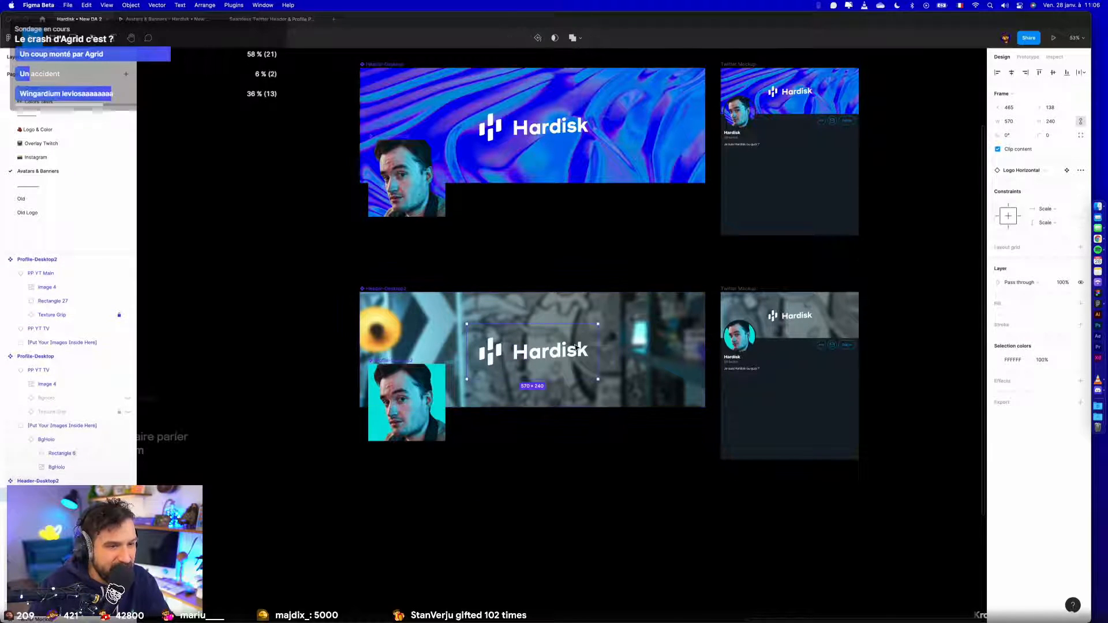
click(1052, 73)
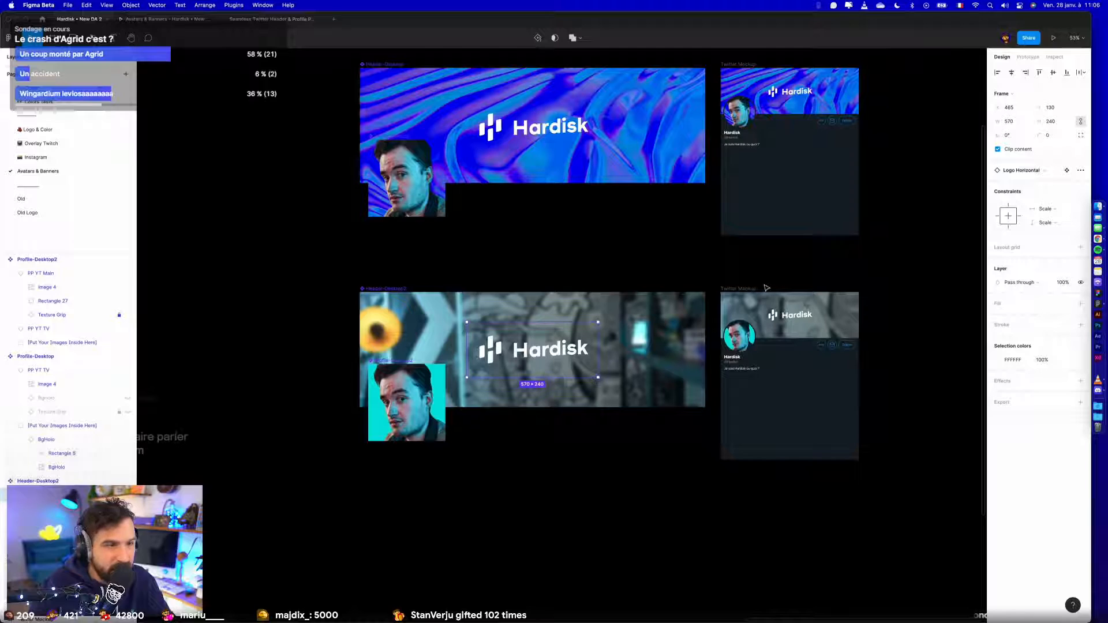
click(670, 300)
click(1045, 160)
click(1046, 177)
click(1046, 174)
click(1046, 191)
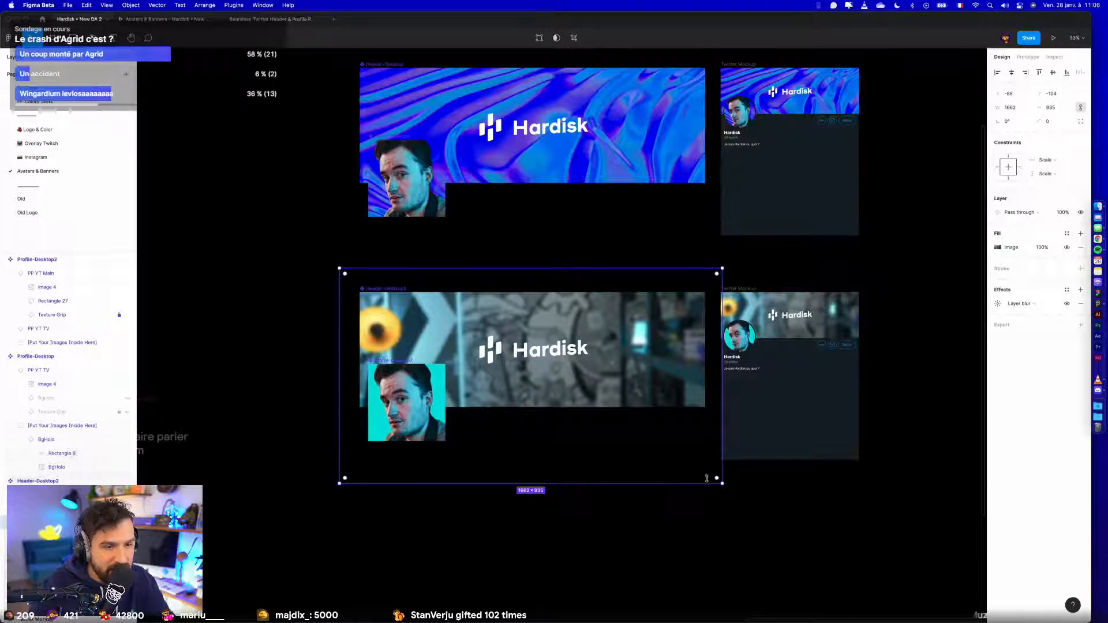
- Resize the youtubeBG image in Header-Desktop2 to about 1634 × 705 and position it so it covers the banner
drag(718, 478, 707, 441)
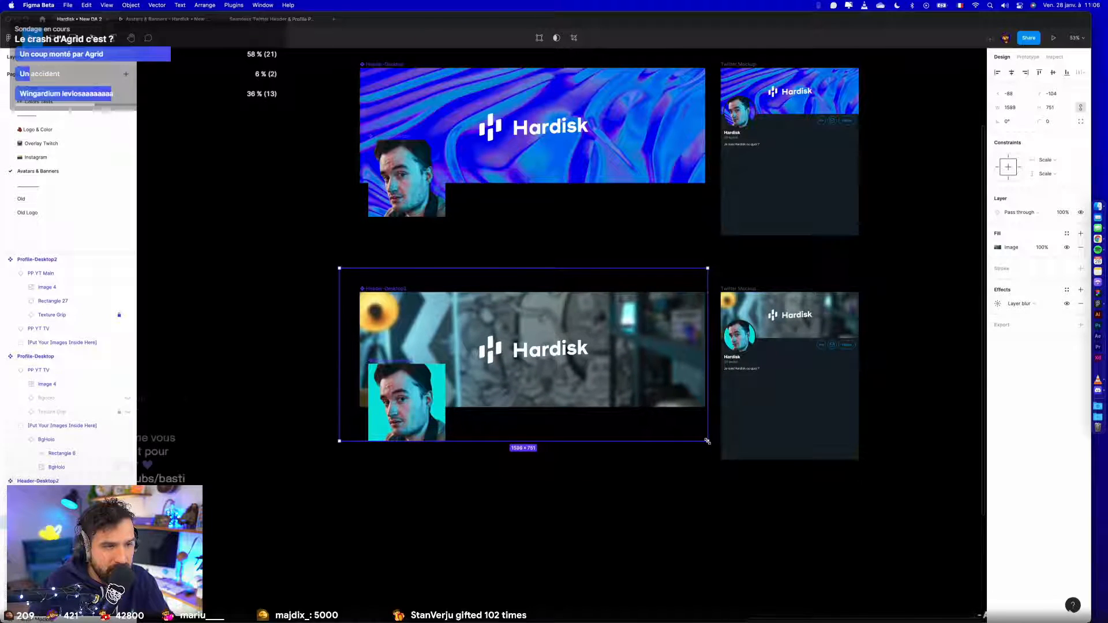
drag(605, 270, 609, 290)
scroll(697, 321, up, 5)
drag(717, 309, 709, 309)
scroll(659, 328, down, 5)
drag(216, 333, 244, 332)
mouse_move(686, 291)
mouse_down()
mouse_move(710, 279)
mouse_move(691, 284)
mouse_up()
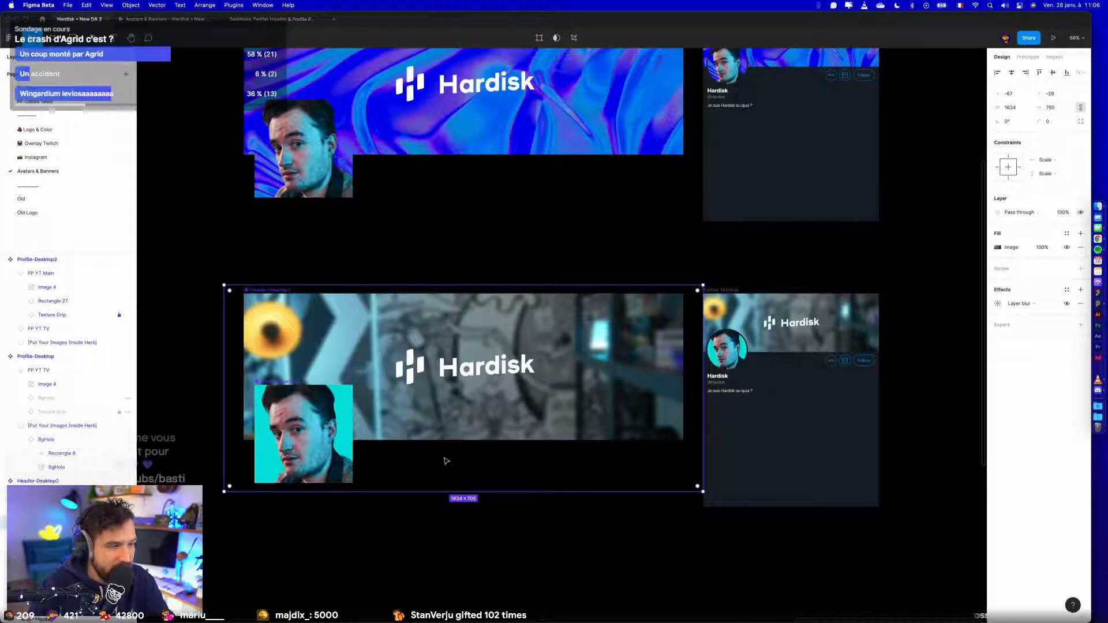
- Paste the youtubeBG image into the image group of Profile-Desktop2 and delete the BgHolo background there
scroll(445, 460, left, 3)
click(37, 259)
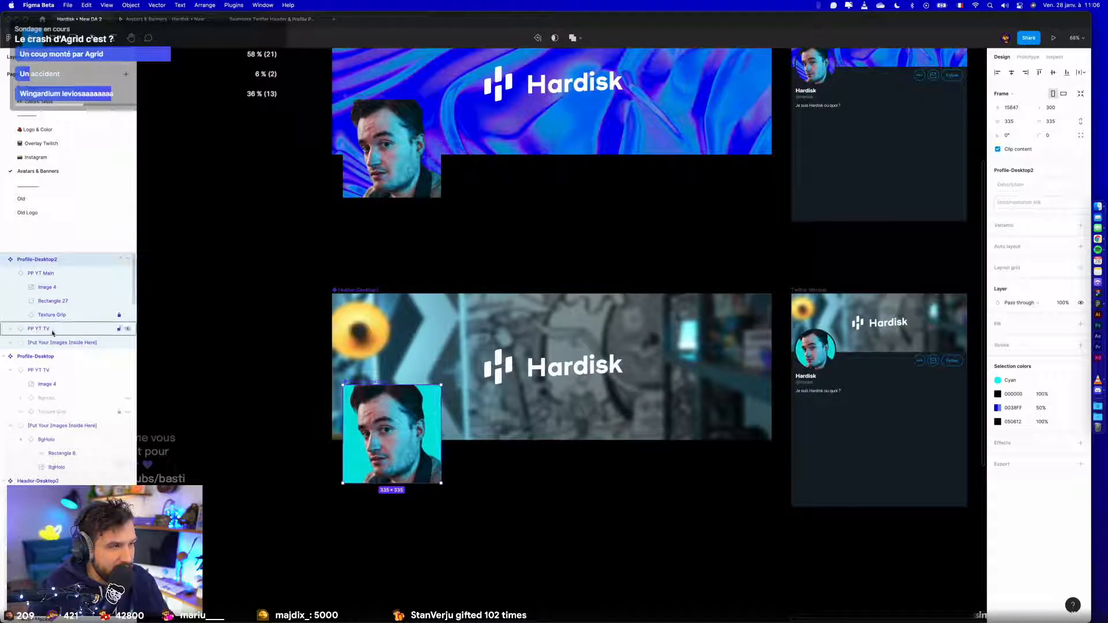
click(10, 344)
click(13, 343)
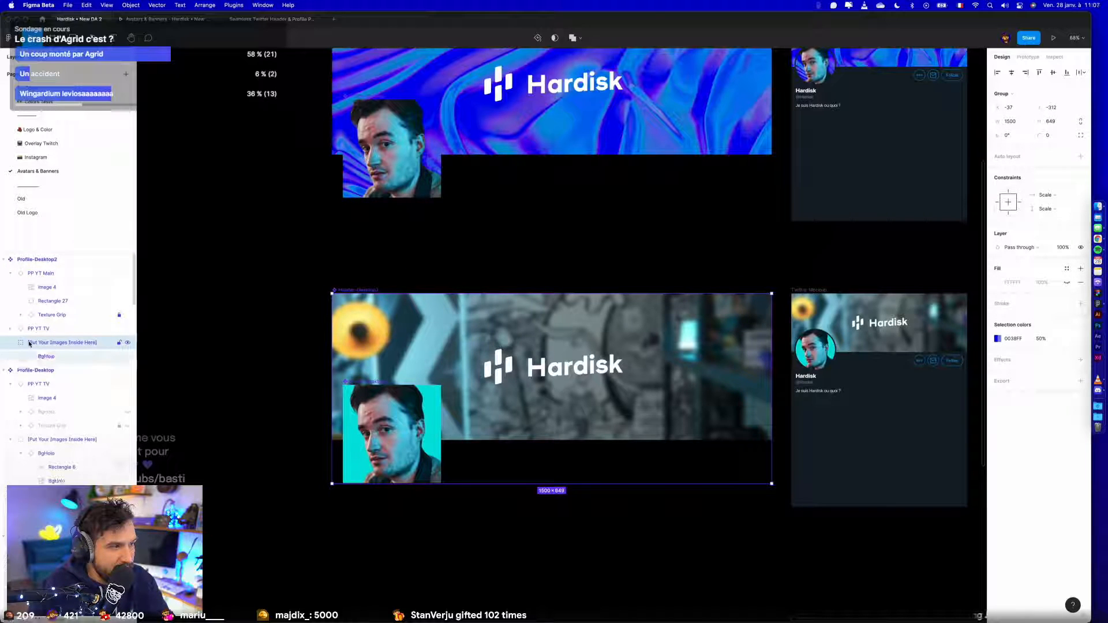
key(super+v)
click(40, 372)
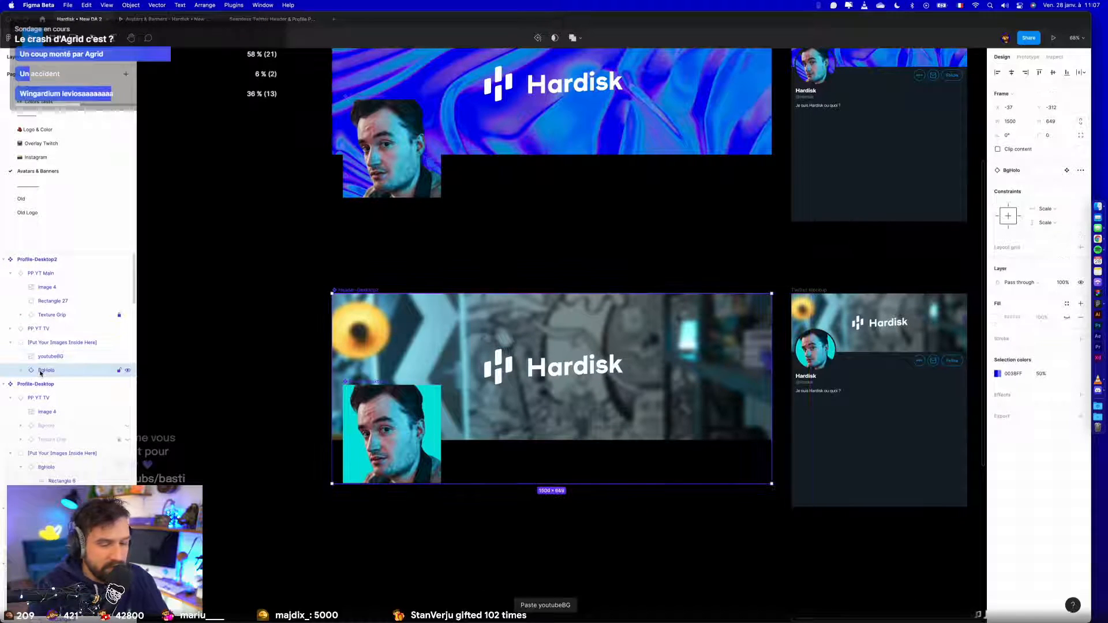
key(Delete)
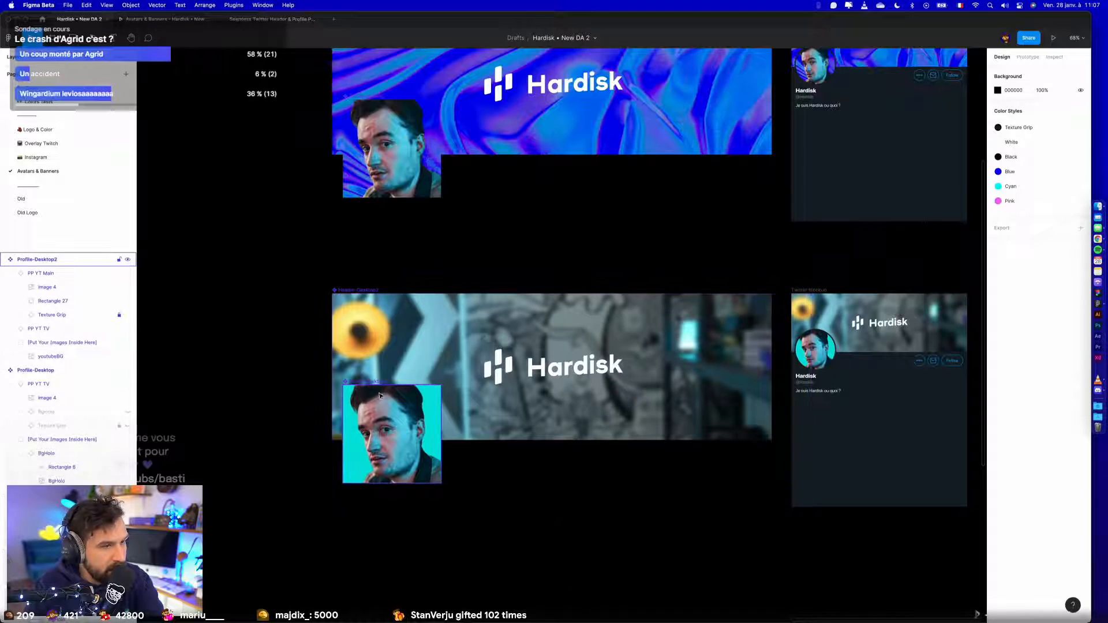
- Hide the Texture Grip layer and remove the black fill of PP YT Main in Profile-Desktop2
click(37, 259)
click(74, 301)
click(74, 314)
key(Delete)
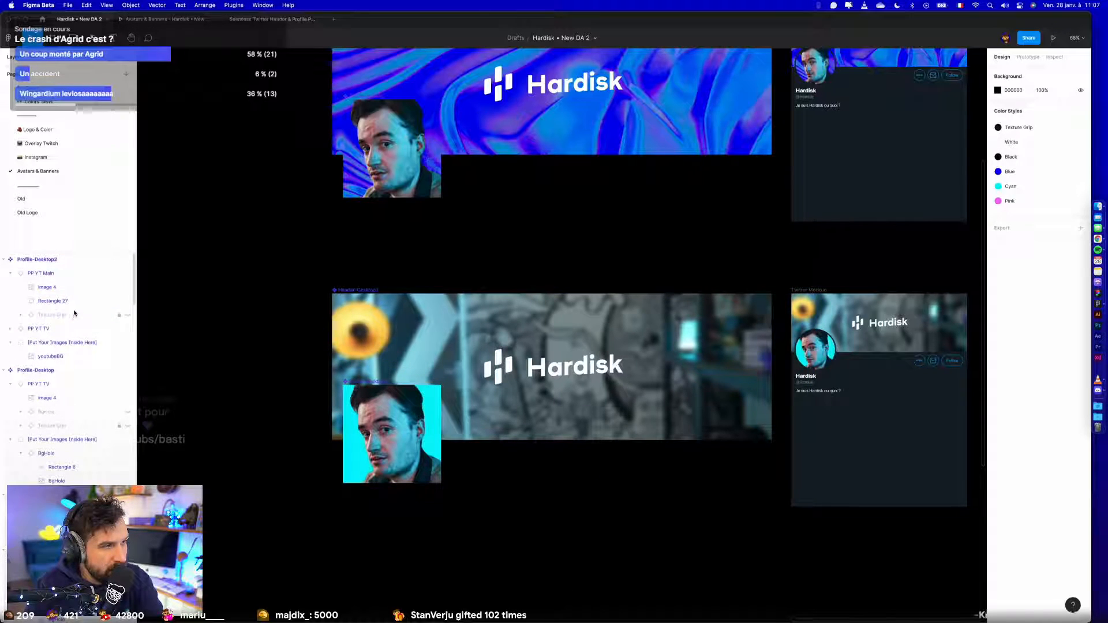
click(57, 273)
click(1080, 317)
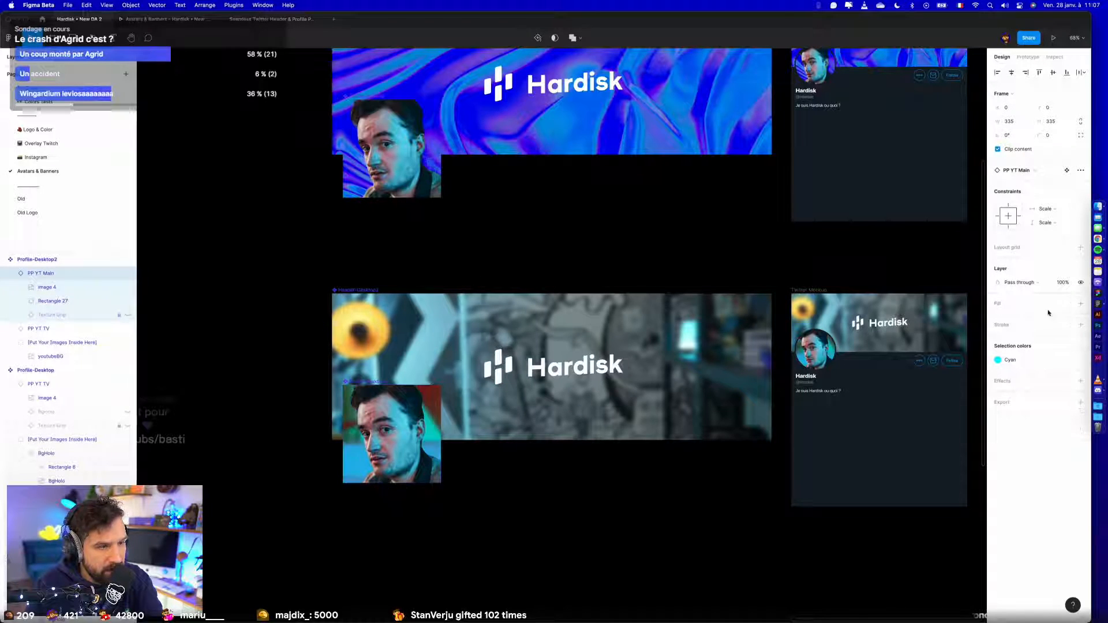
- Set the blend mode of the cyan Rectangle 27 to Normal and detach the PP YT Main instance
click(78, 301)
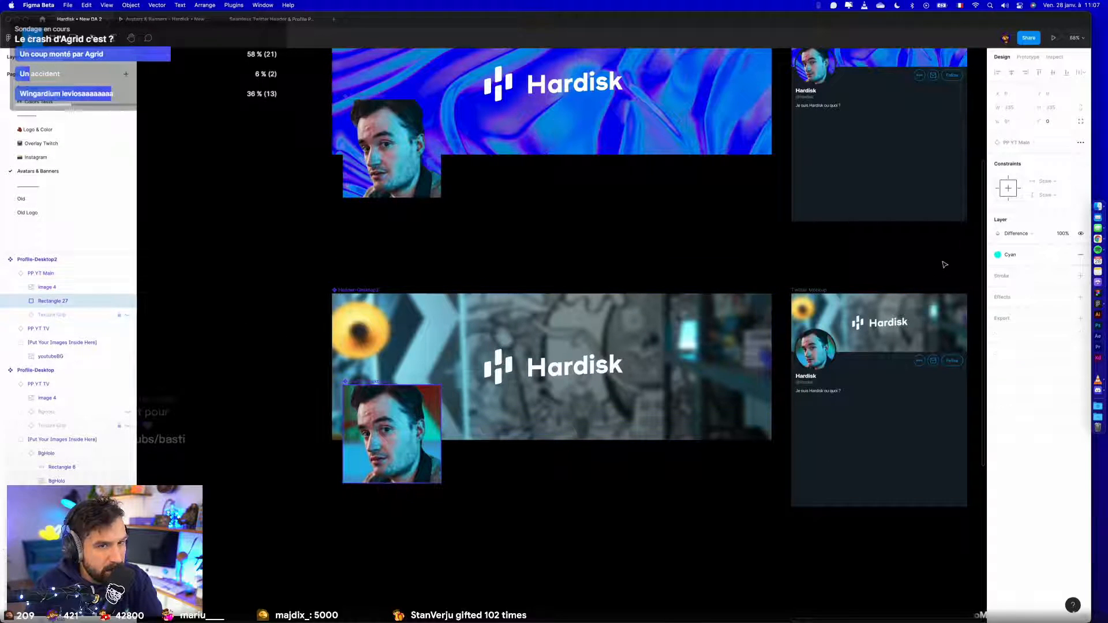
click(1012, 233)
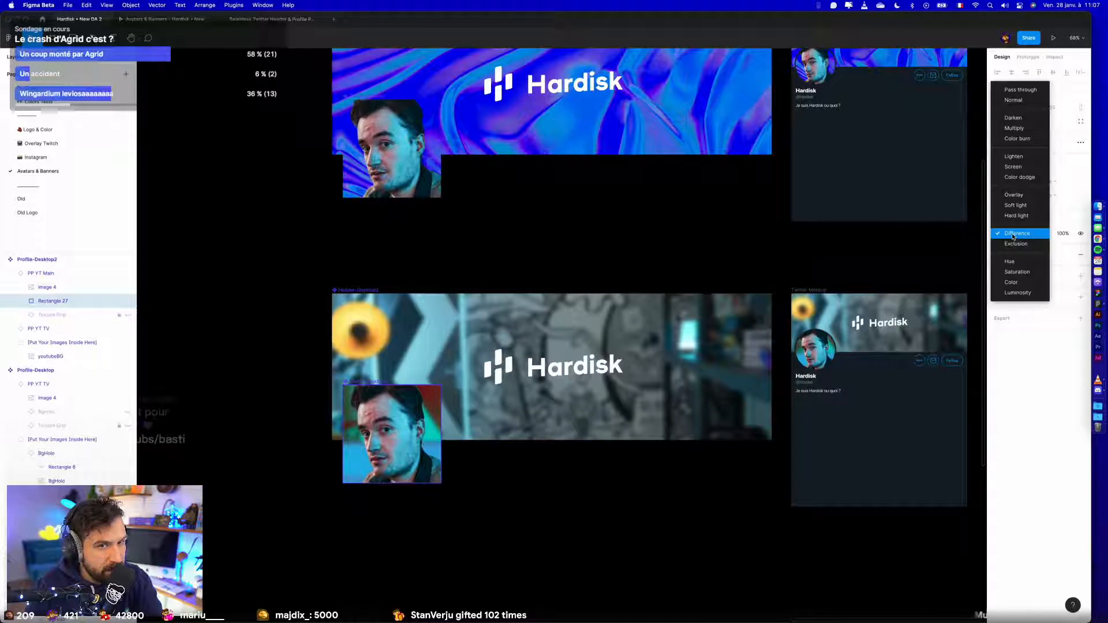
click(1015, 101)
click(45, 275)
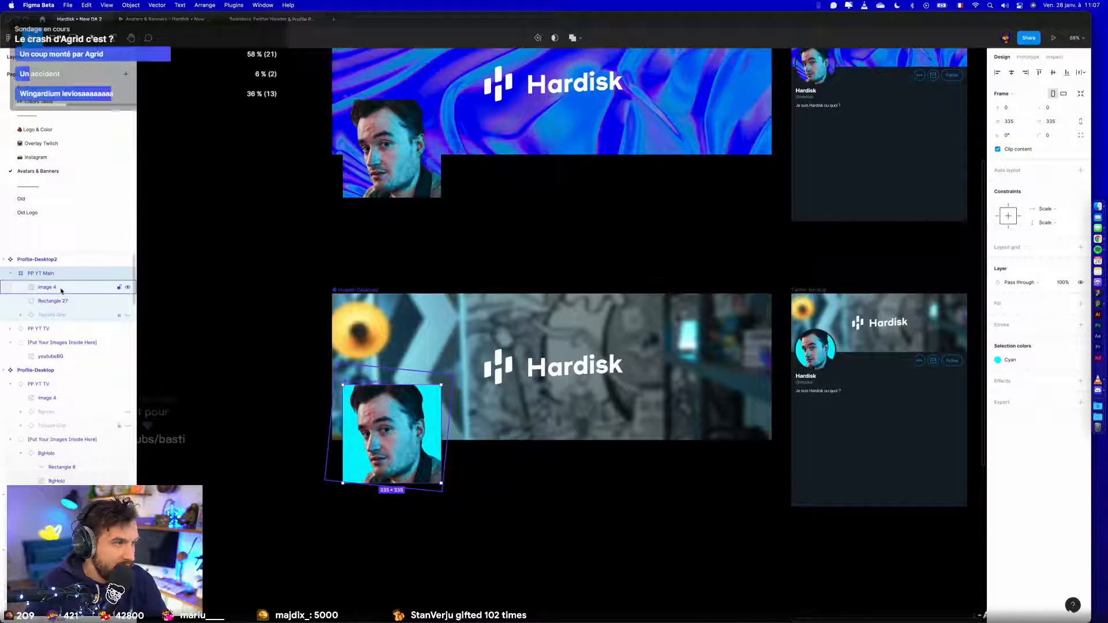
- Delete the PP YT TV instance and the hidden Texture Grip layer from Profile-Desktop2
click(55, 330)
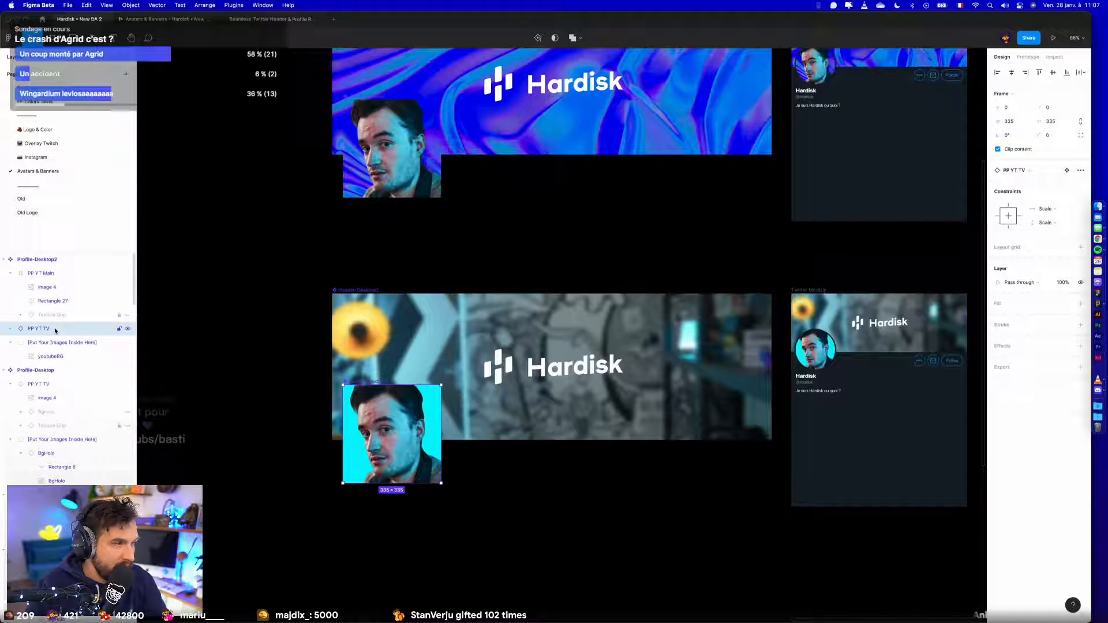
key(Delete)
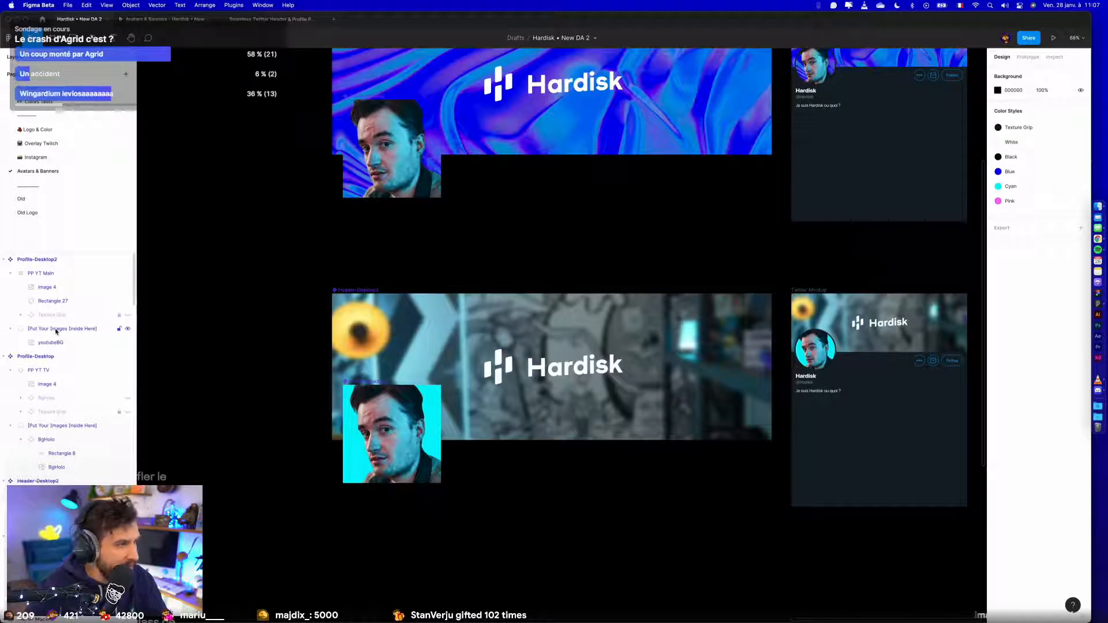
click(90, 315)
key(Delete)
- Try out a reduced opacity on the cyan Rectangle 27 in Profile-Desktop2, raising it from 0%
click(75, 301)
click(1067, 213)
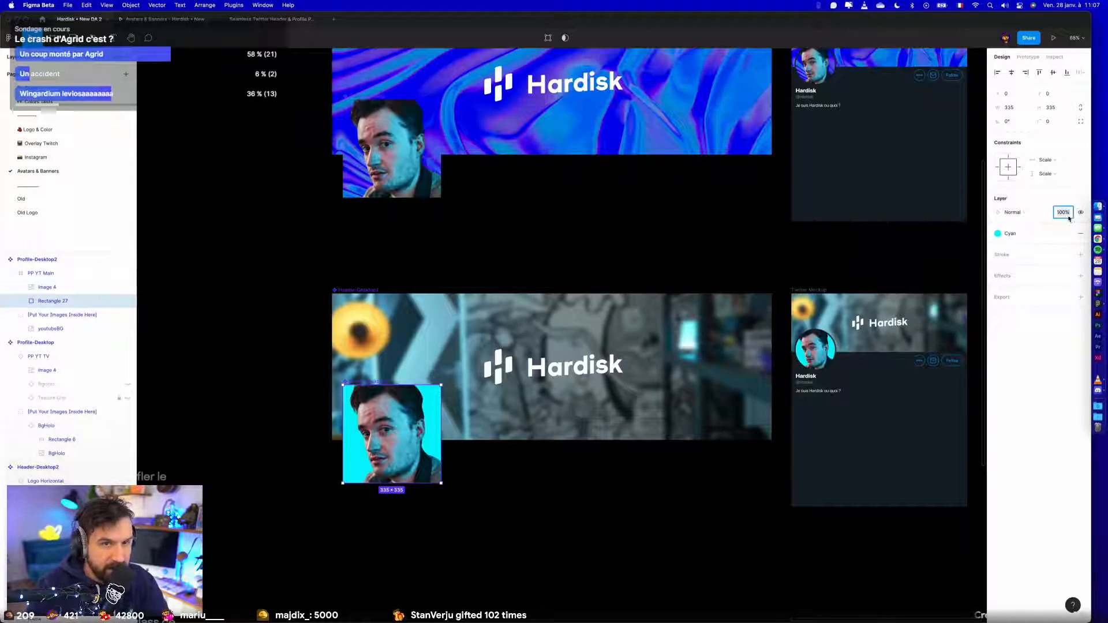
text(0)
key(Return)
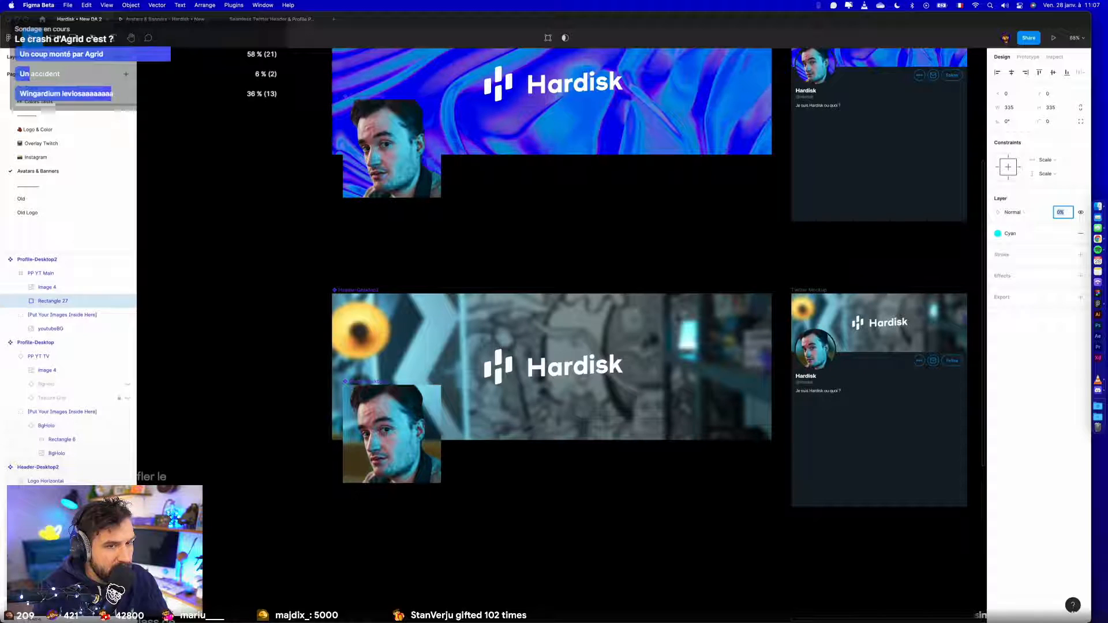
key(shift+Up)
key(shift+Up)
key(shift+Up)
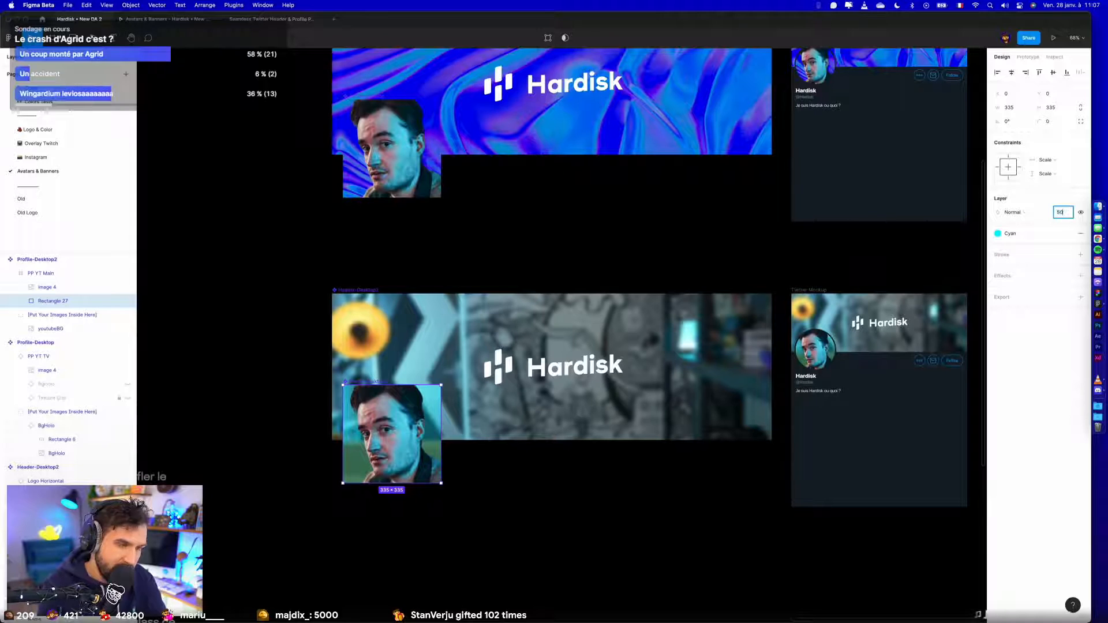
key(Return)
- Examine the new avatar against the banner and in the Twitter mockup, comparing it with the blue version
click(759, 471)
scroll(863, 366, up, 5)
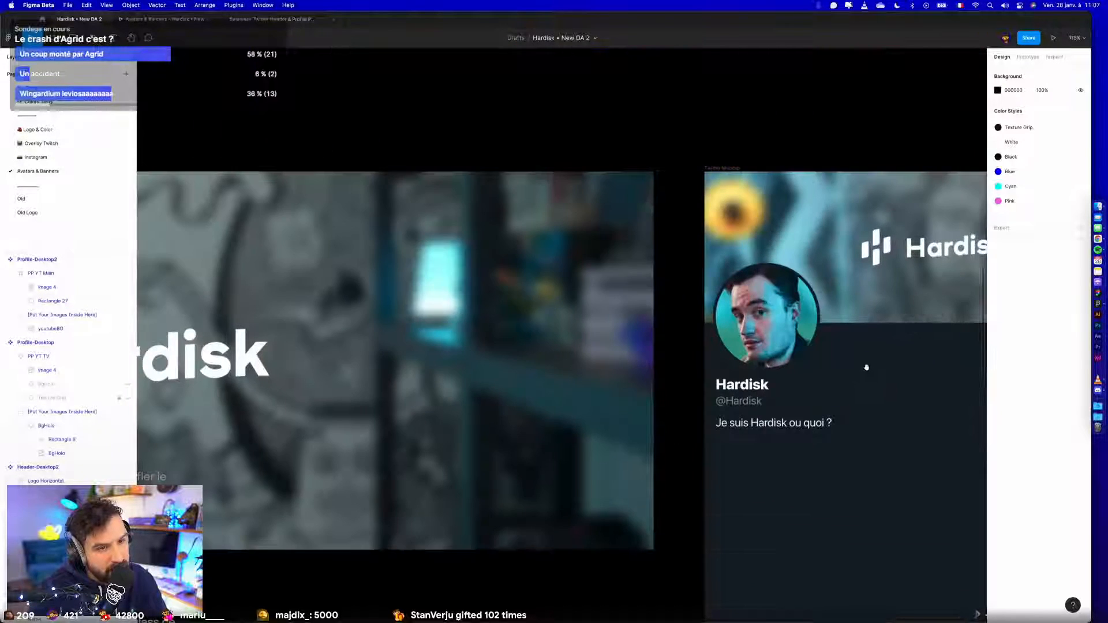
scroll(820, 382, down, 4)
scroll(578, 468, left, 4)
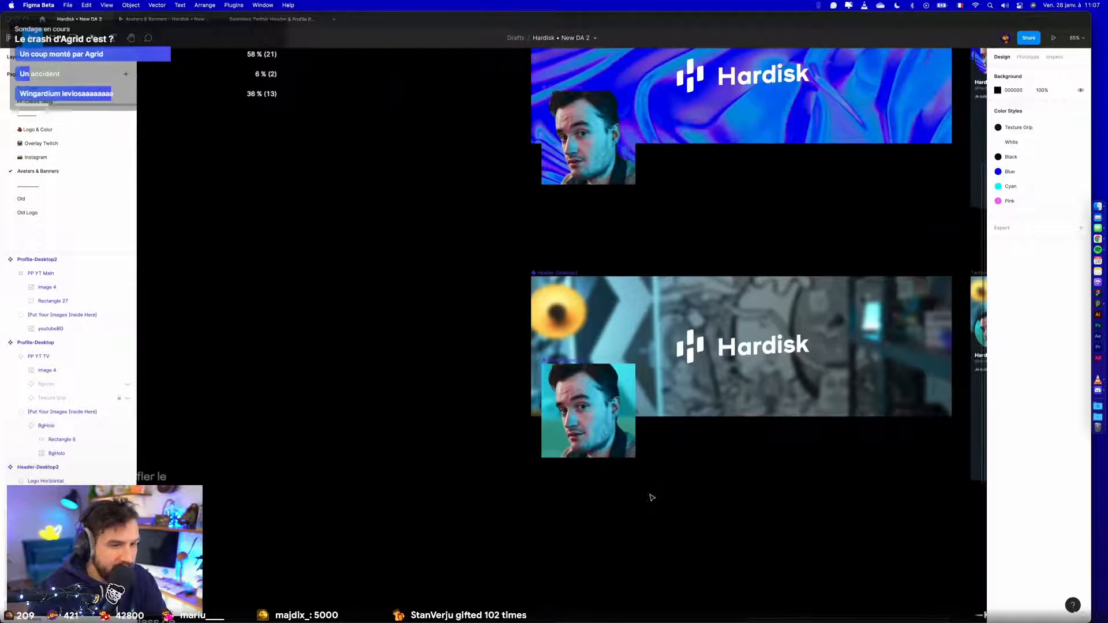
scroll(655, 495, up, 3)
scroll(660, 494, down, 3)
scroll(467, 487, right, 10)
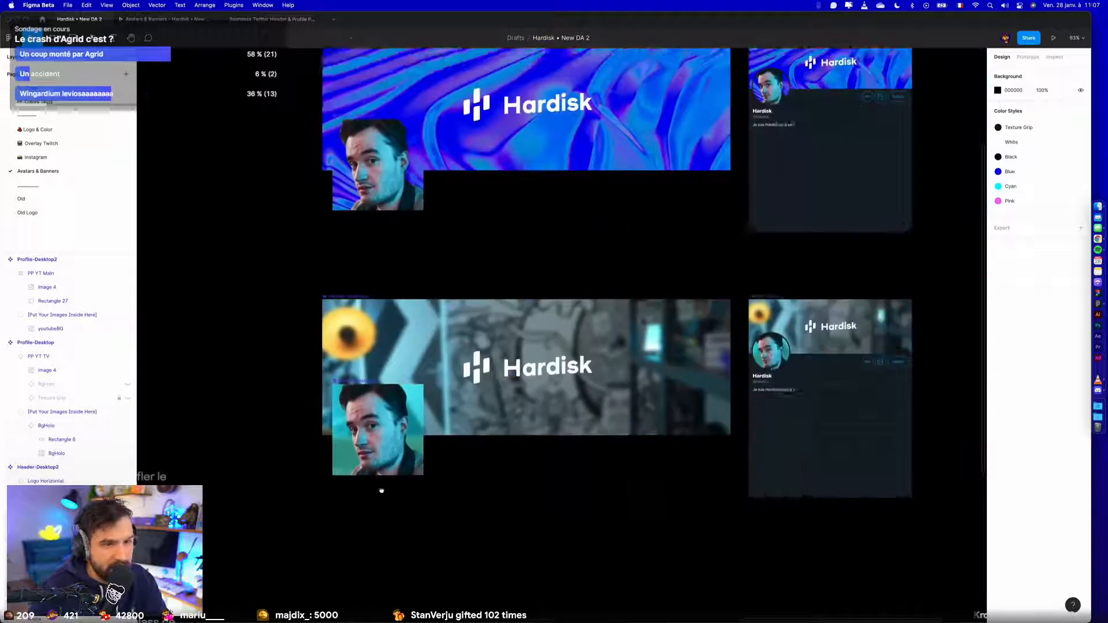
scroll(307, 366, up, 5)
scroll(540, 346, down, 5)
- Set the opacity of the cyan Rectangle 27 in Profile-Desktop2 to 10%
scroll(683, 391, left, 6)
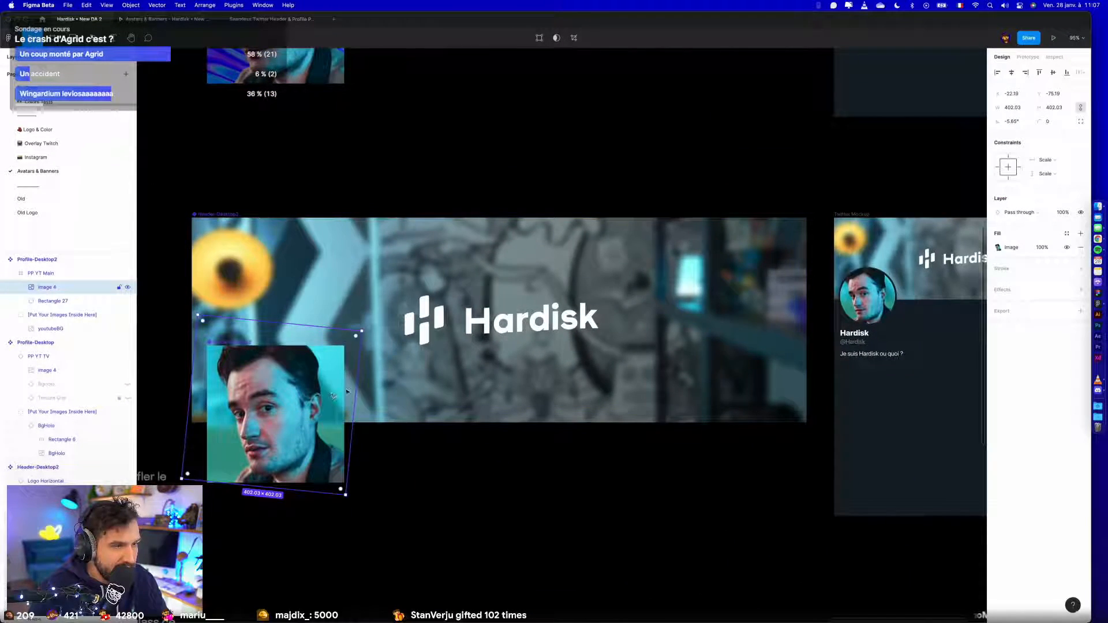
click(53, 301)
click(1067, 213)
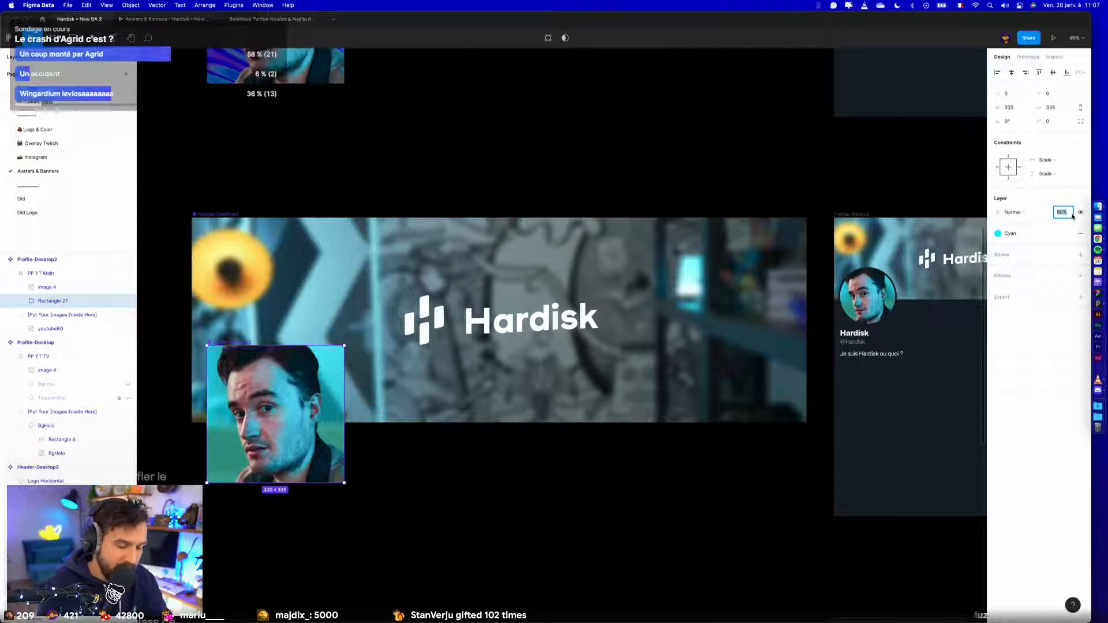
key(Return)
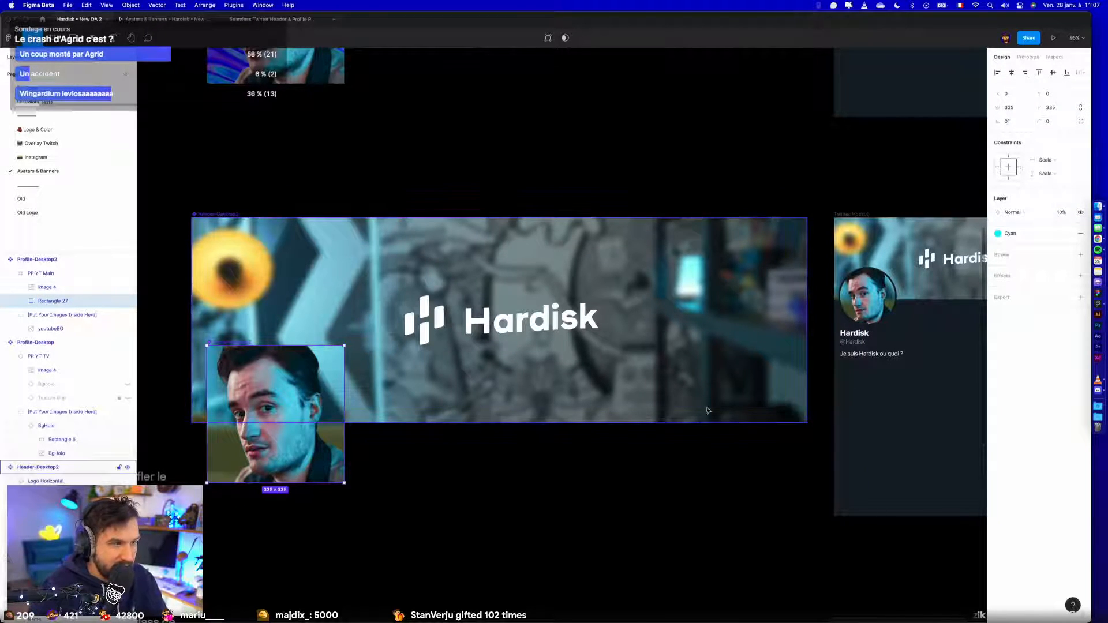
click(520, 440)
drag(488, 445, 682, 436)
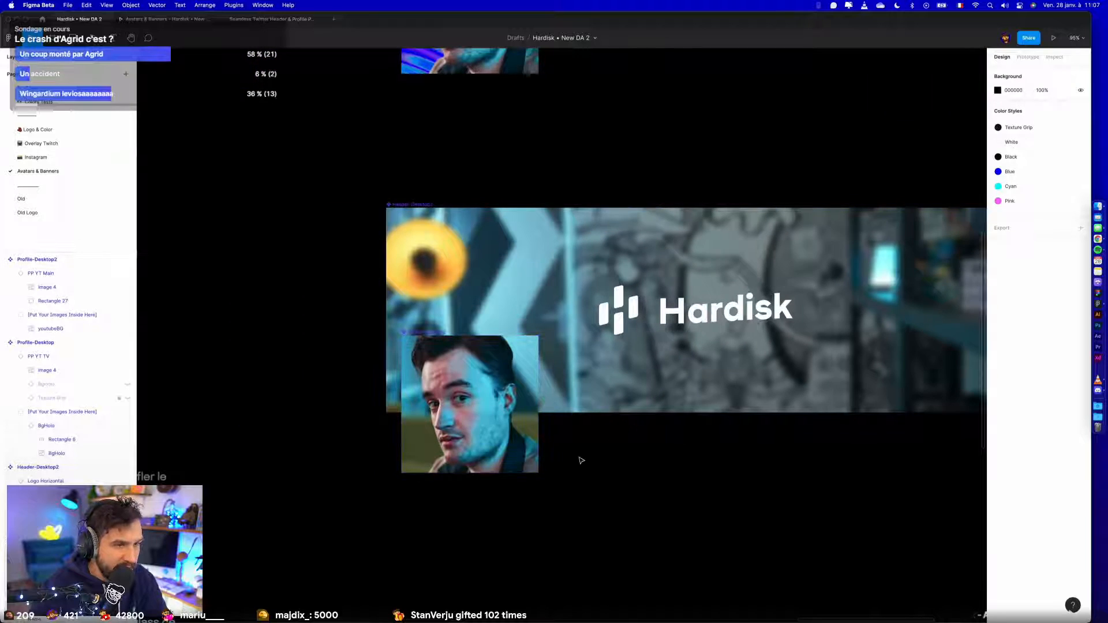
click(515, 381)
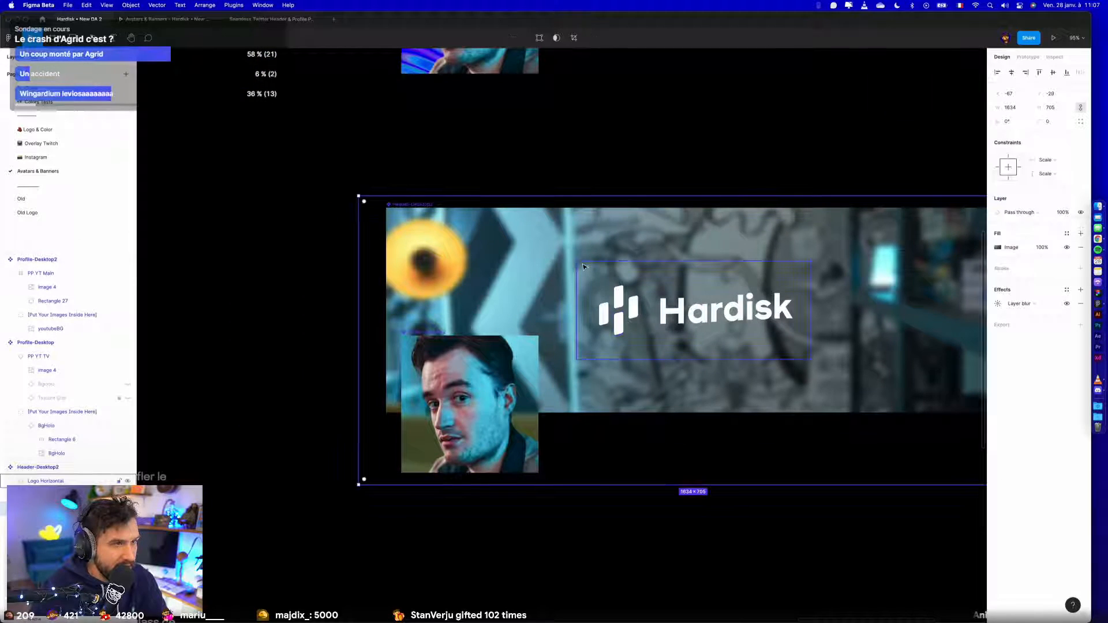
click(58, 329)
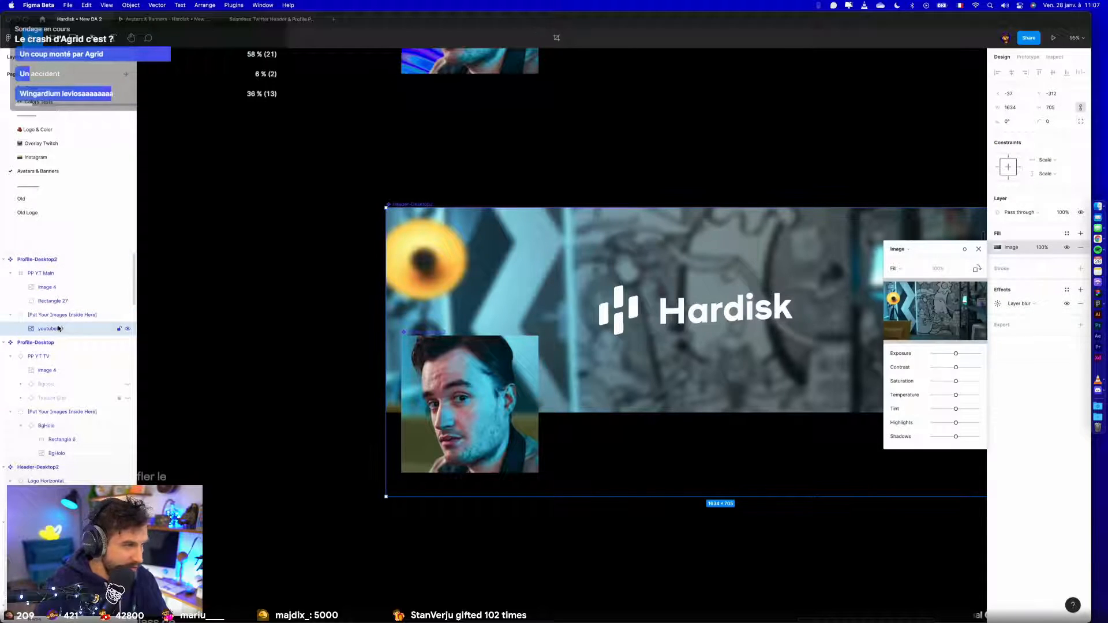
key(super+c)
key(super+v)
click(51, 344)
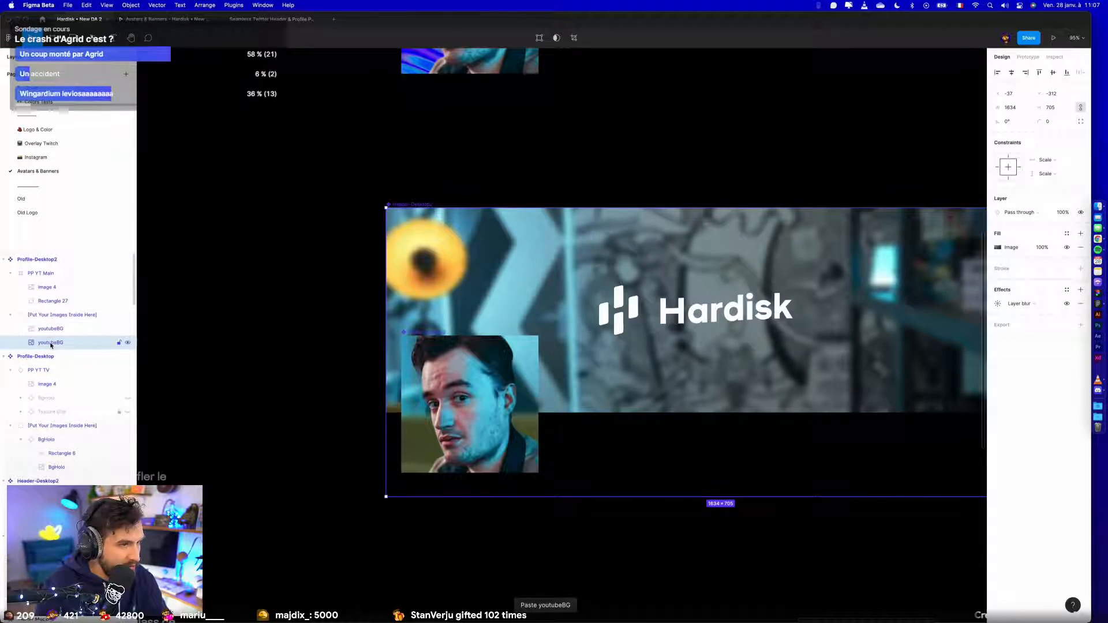
key(Delete)
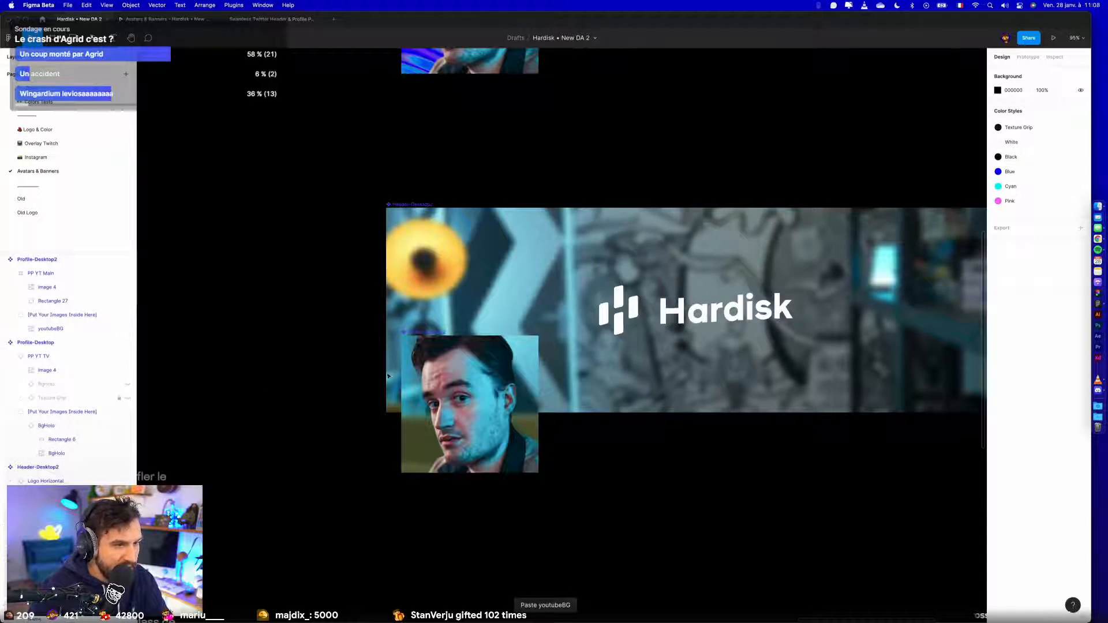
drag(427, 333, 485, 334)
key(super+z)
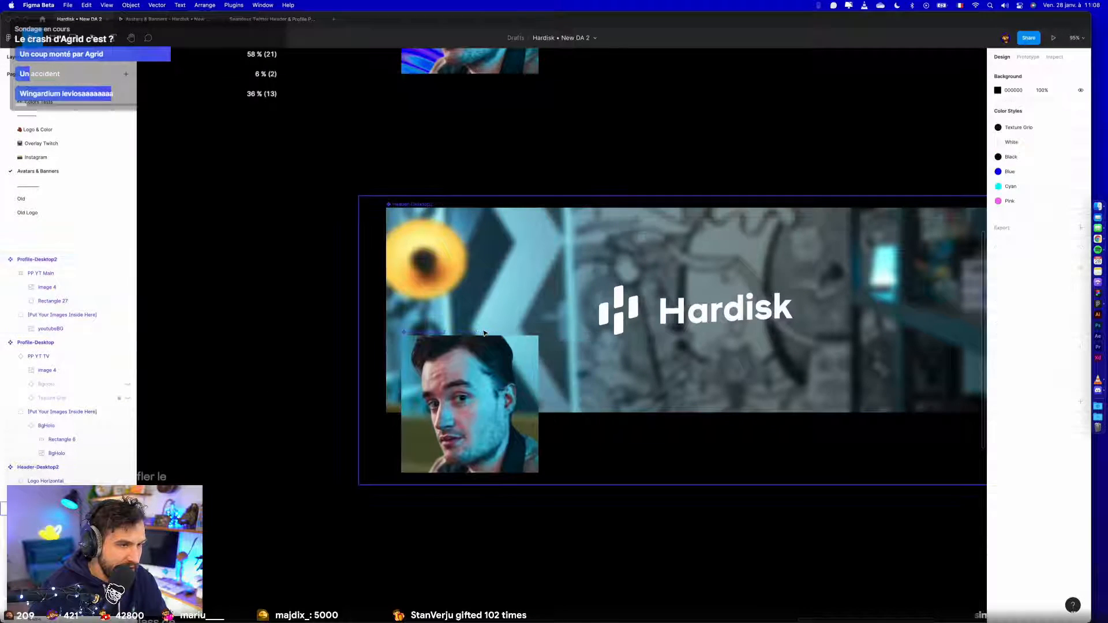
- Nudge the youtubeBG image in Profile-Desktop2 to X -69, Y -344 so it lines up with the header background
scroll(574, 342, down, 5)
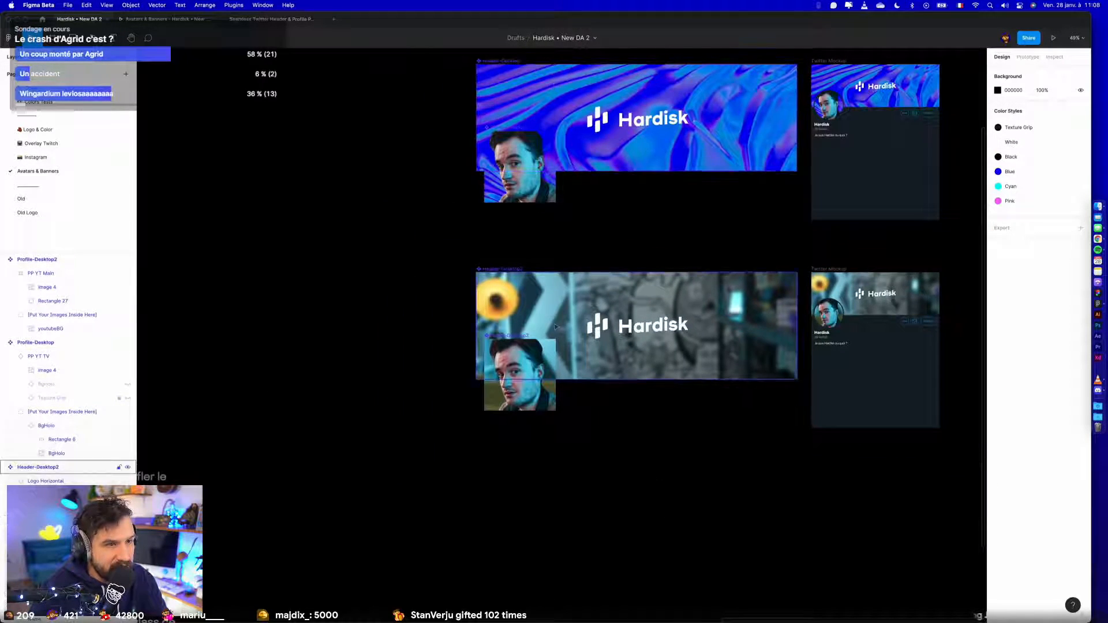
click(663, 358)
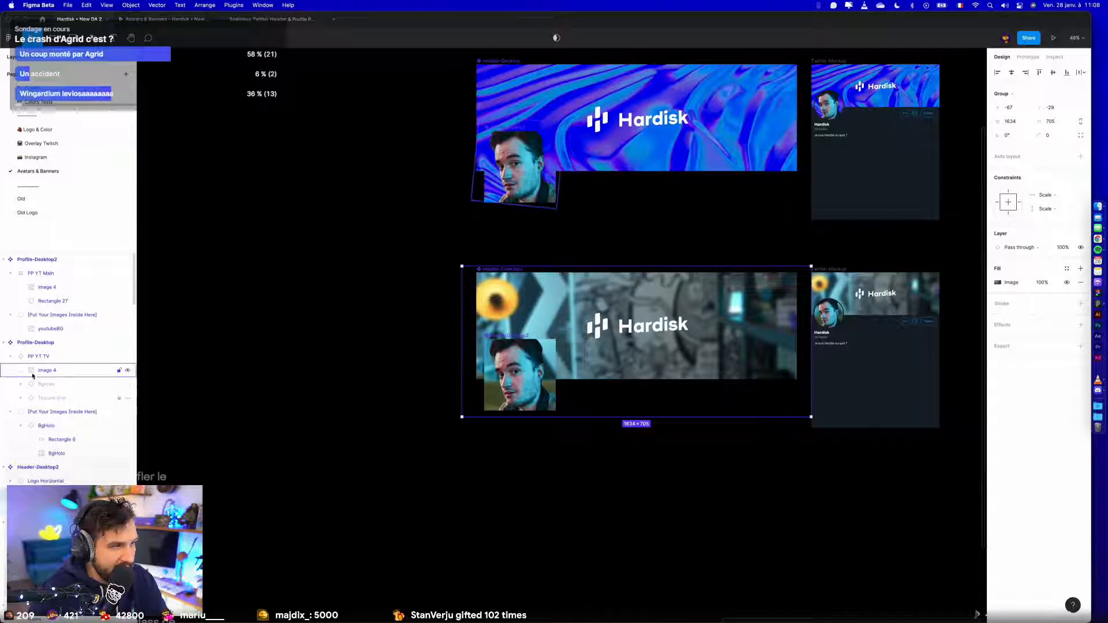
click(51, 315)
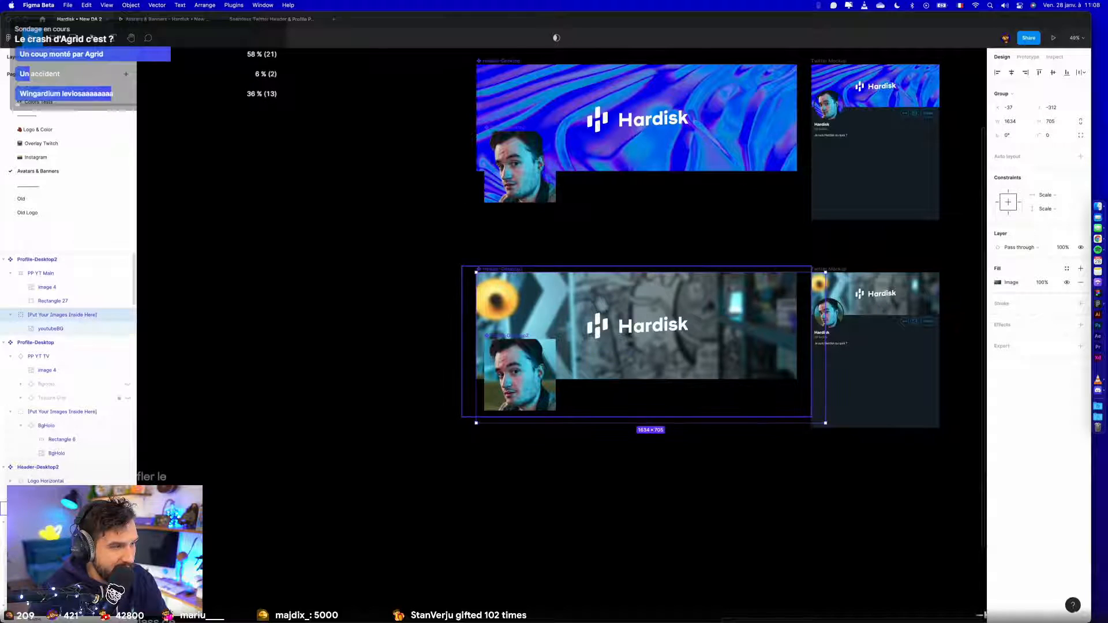
click(61, 329)
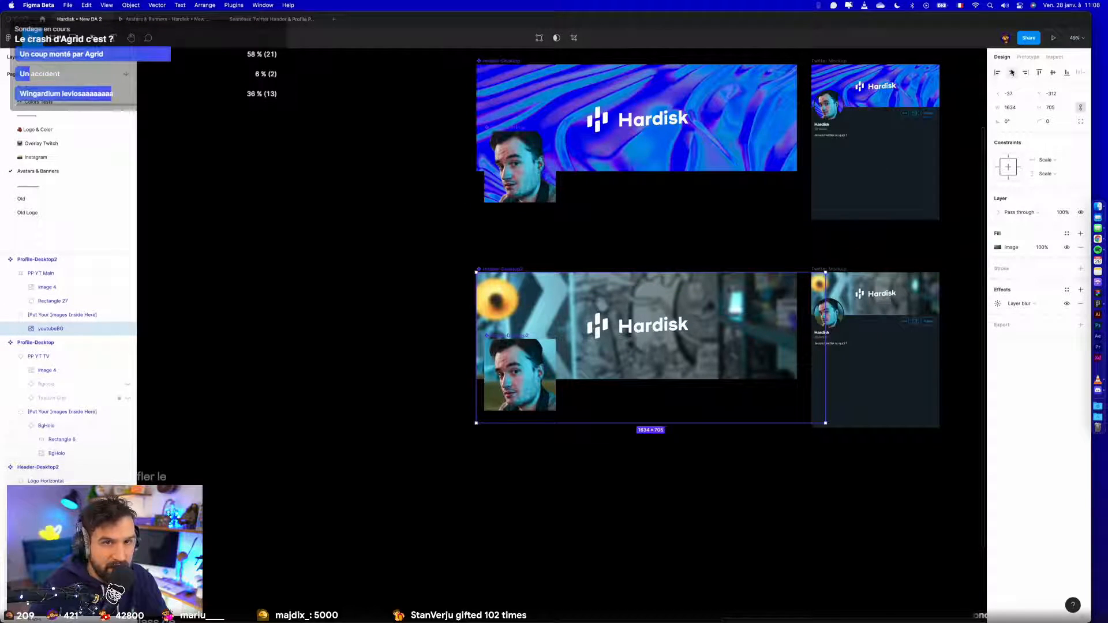
click(1042, 74)
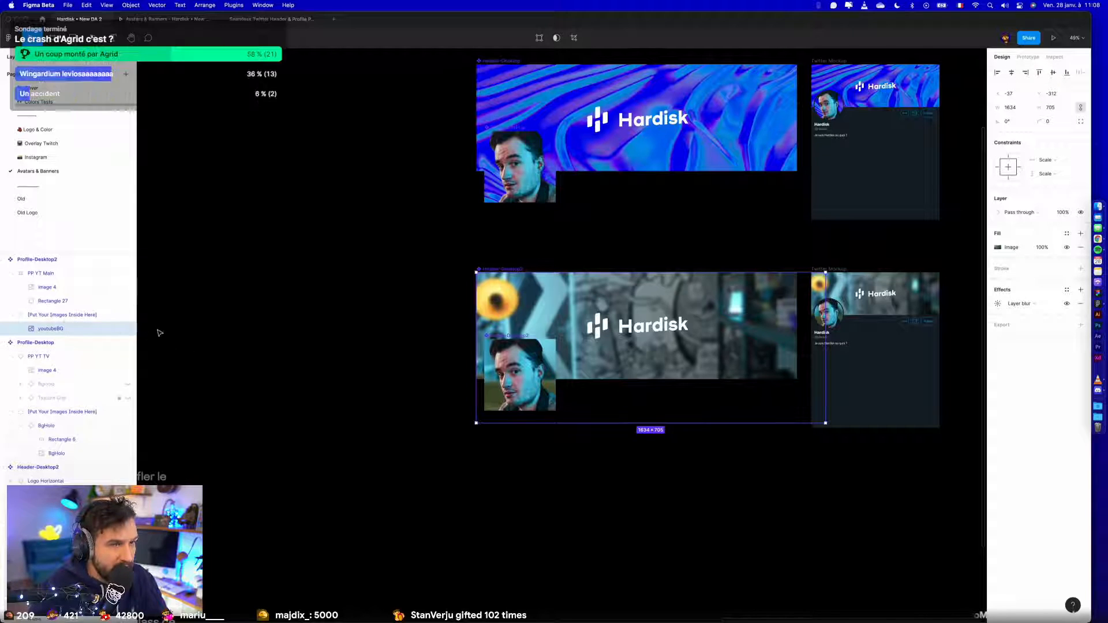
key(shift+Up)
key(shift+Up)
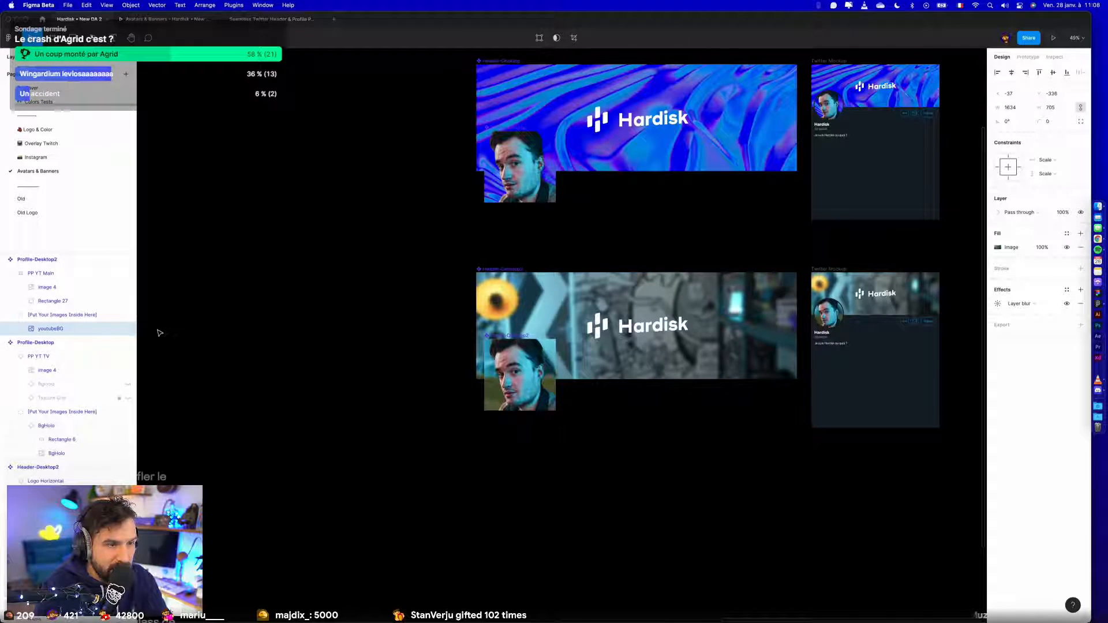
key(shift+Left)
key(shift+Left)
key(shift+Left)
key(shift+Left)
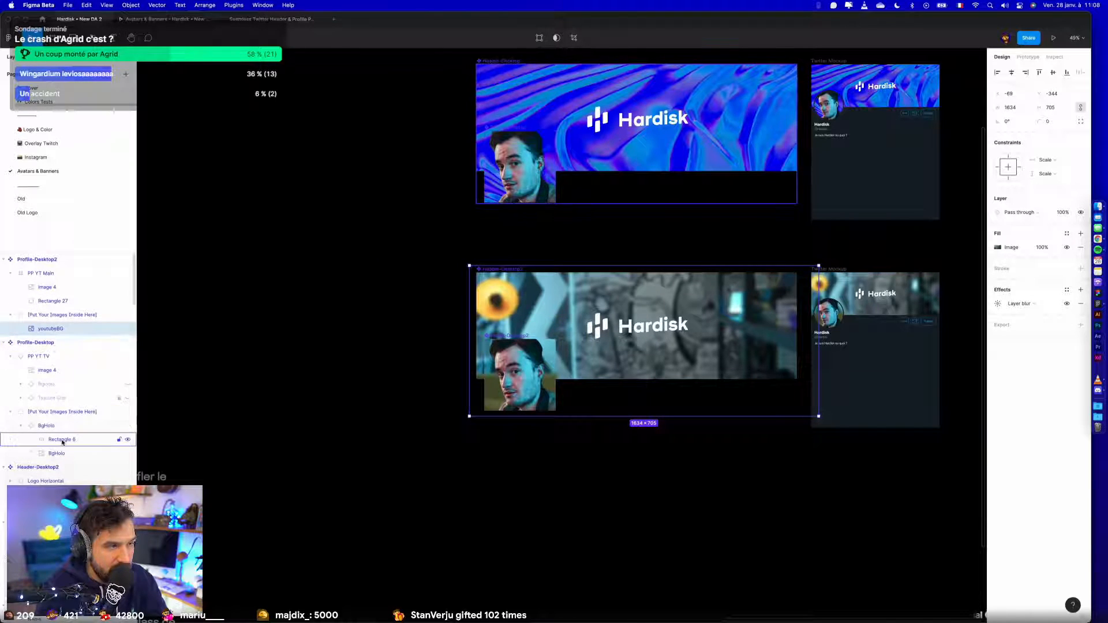
- Align the youtubeBG images of Profile-Desktop2 and Header-Desktop2 with each other horizontally and vertically, and check the Twitter mockup
super+click(61, 508)
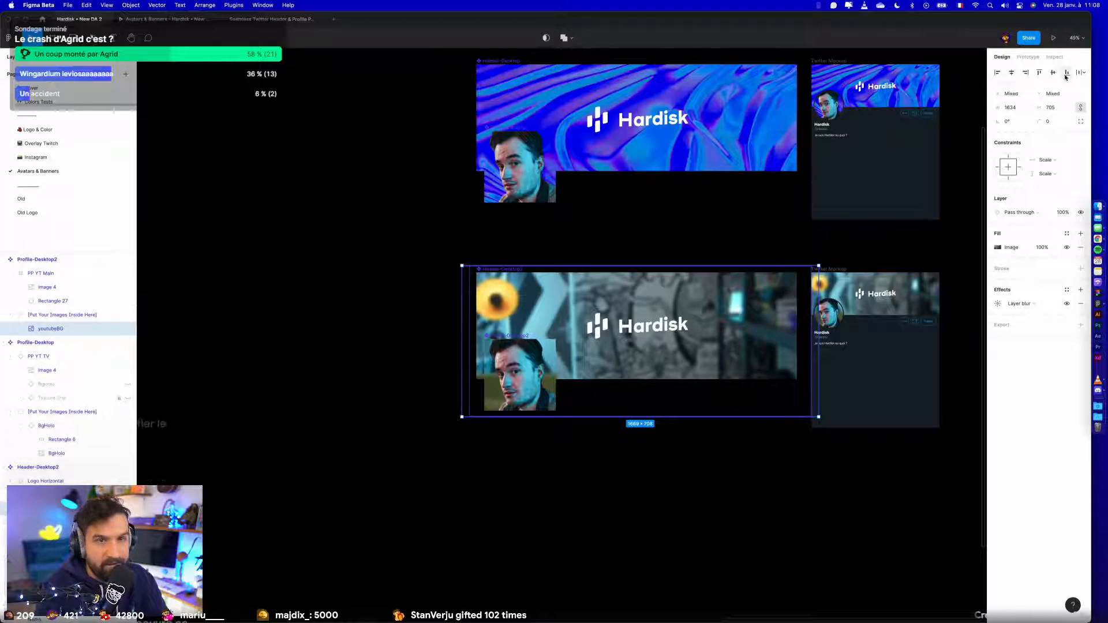
click(1011, 73)
click(1053, 73)
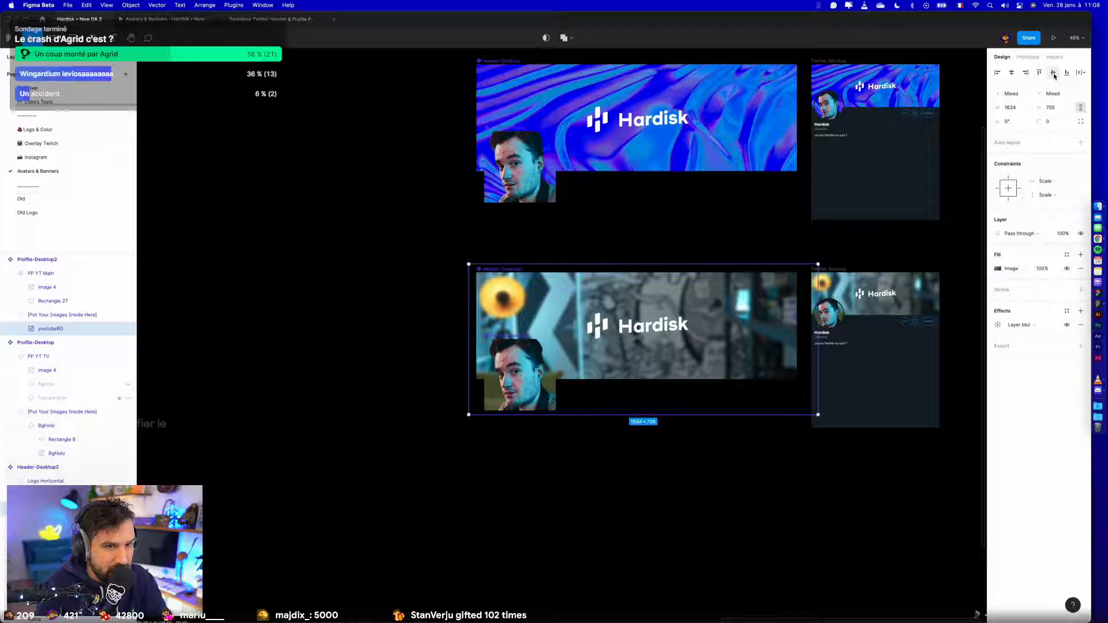
click(659, 500)
scroll(874, 309, up, 5)
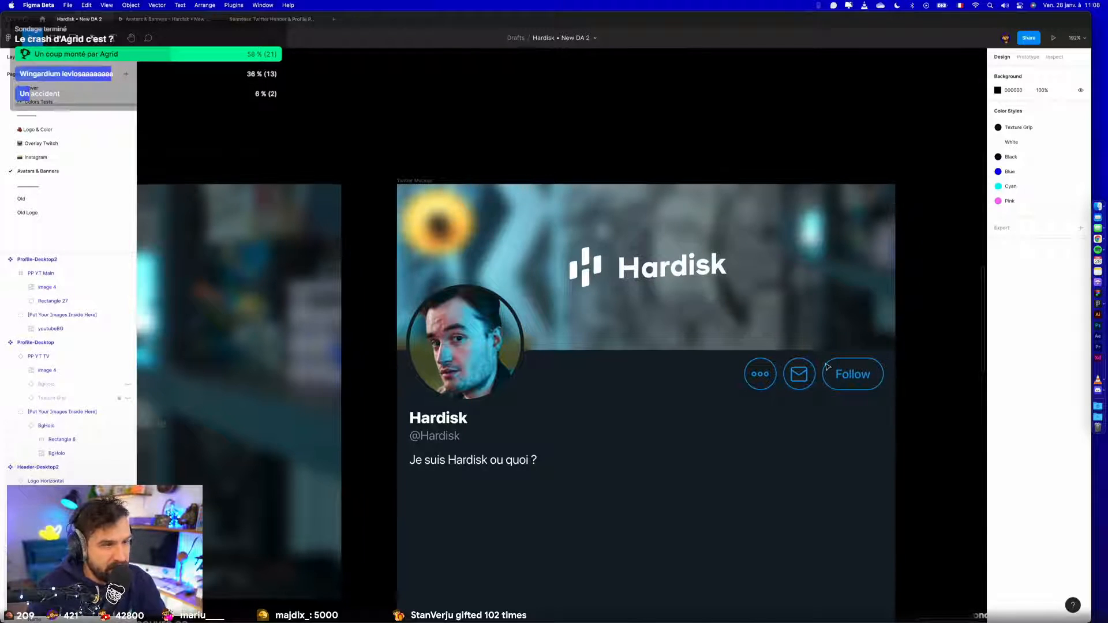
scroll(827, 366, down, 5)
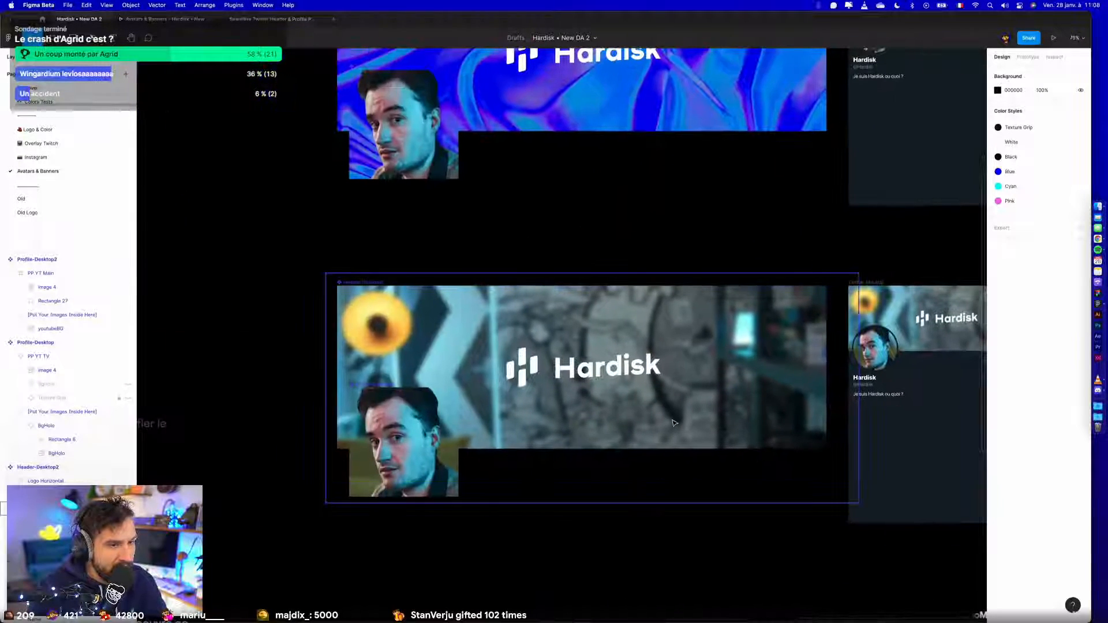
- Set the layer blur of both youtubeBG images, in Header-Desktop2 and Profile-Desktop2, to 12
click(673, 423)
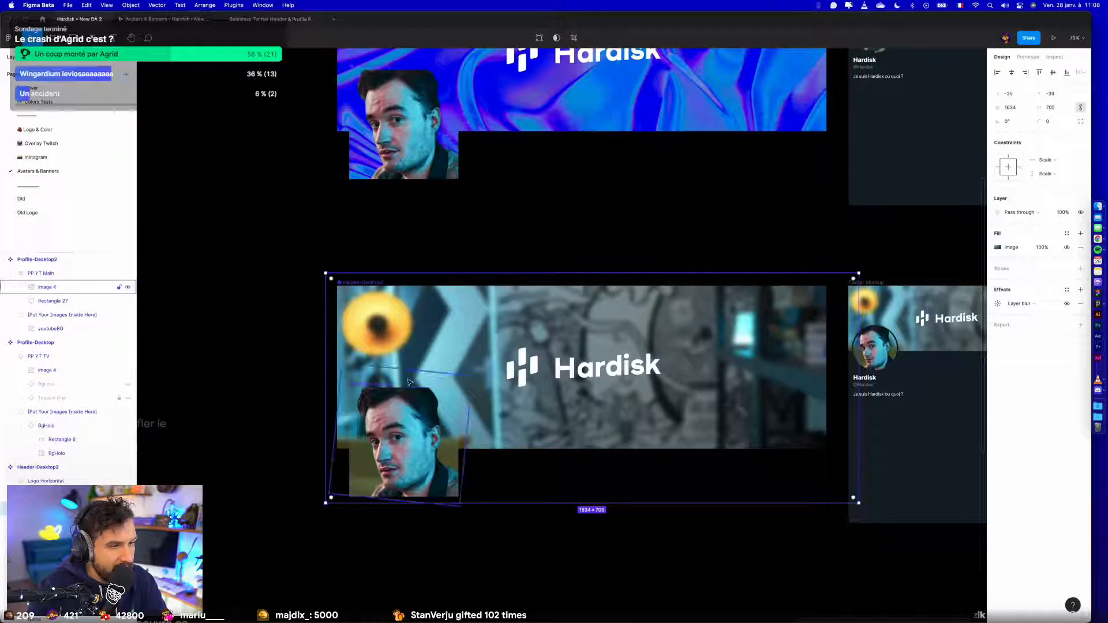
shift+click(90, 329)
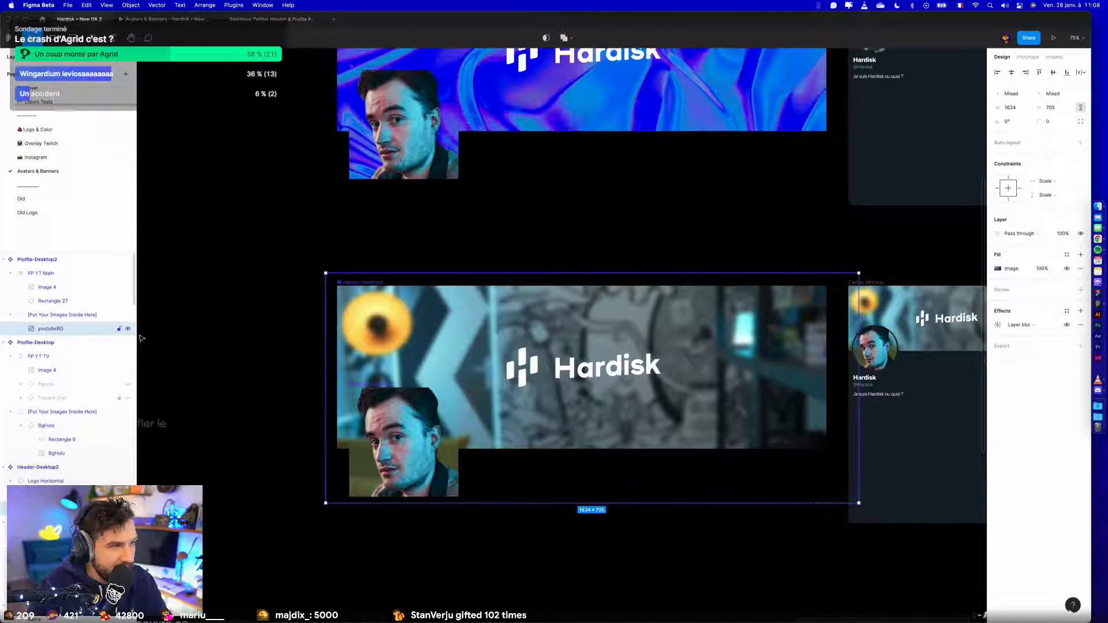
click(1002, 326)
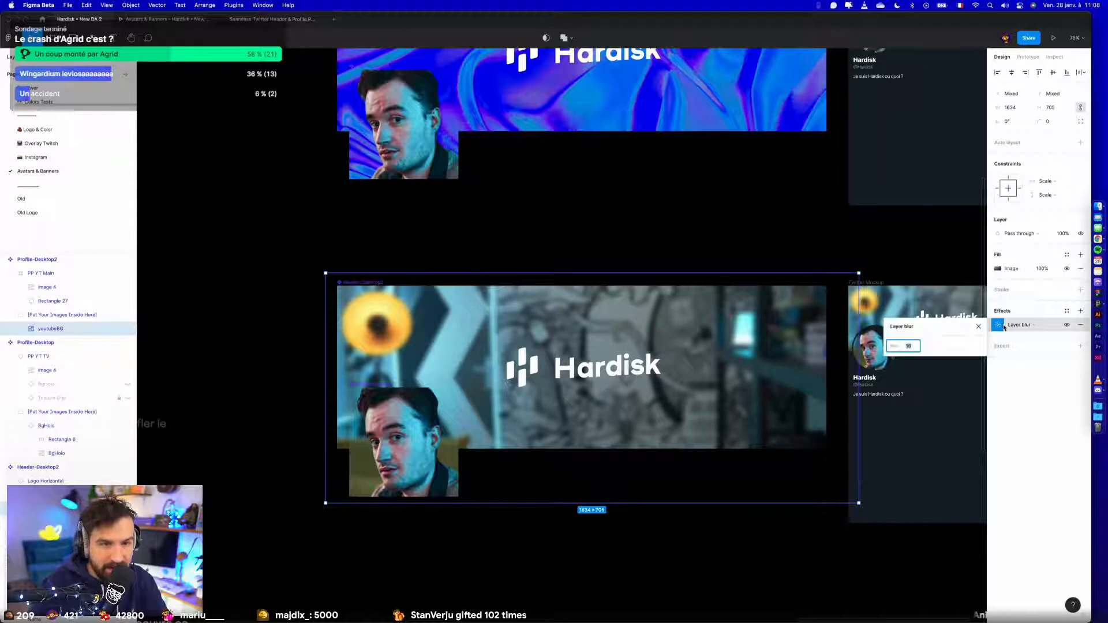
text(13)
key(Down)
key(Return)
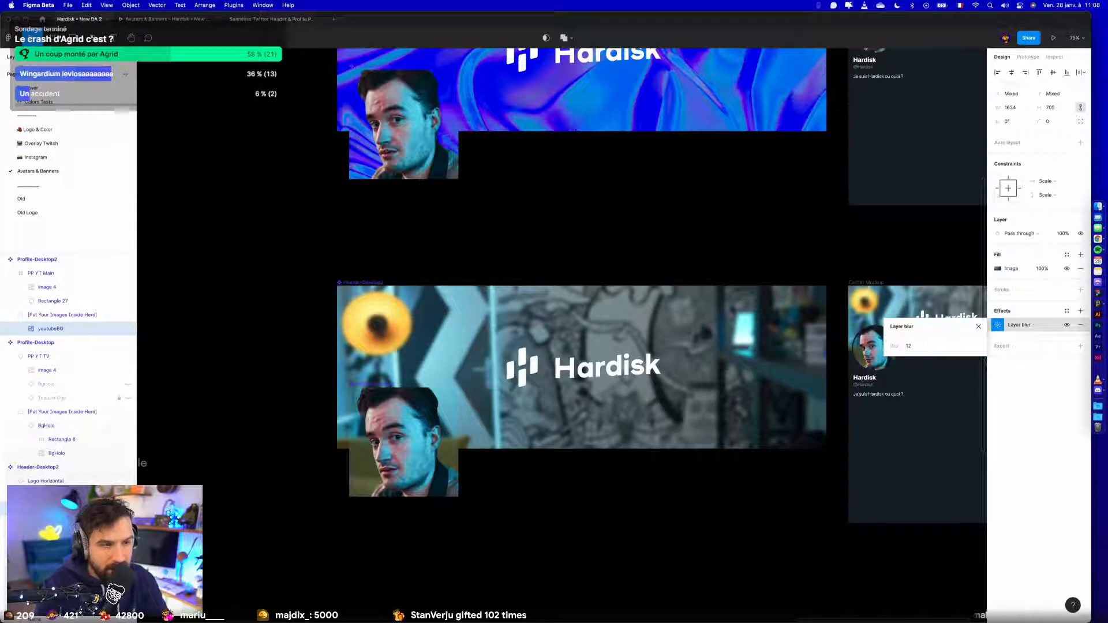
click(585, 560)
- Copy the SousLaCam glow from the Youtube Hardisk banner and paste it into Header-Desktop2
scroll(597, 543, down, 5)
drag(437, 529, 894, 362)
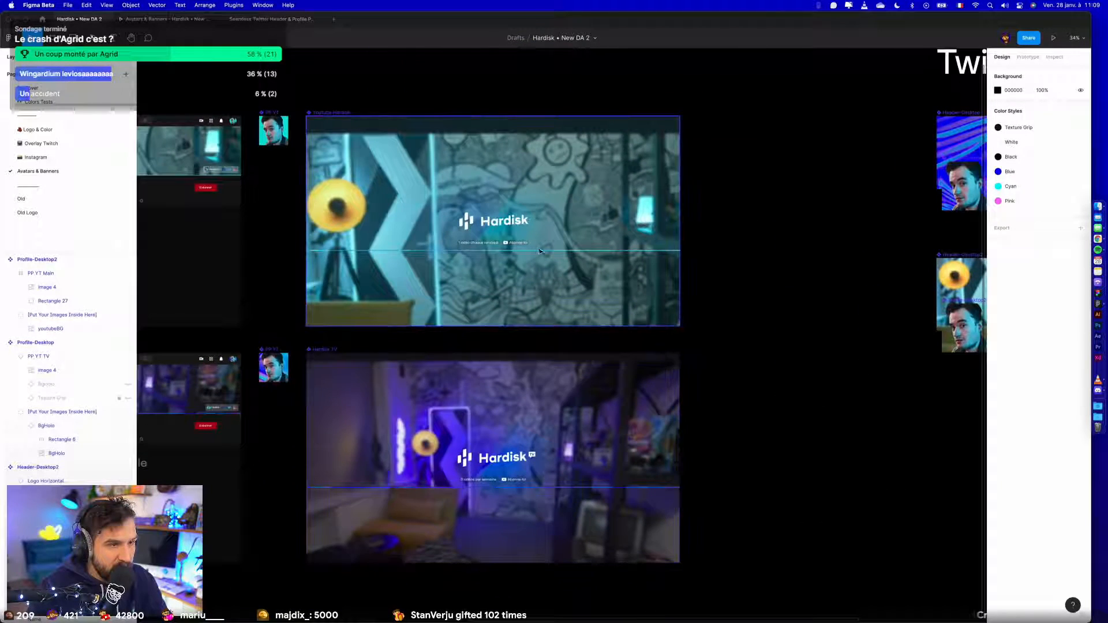
click(531, 212)
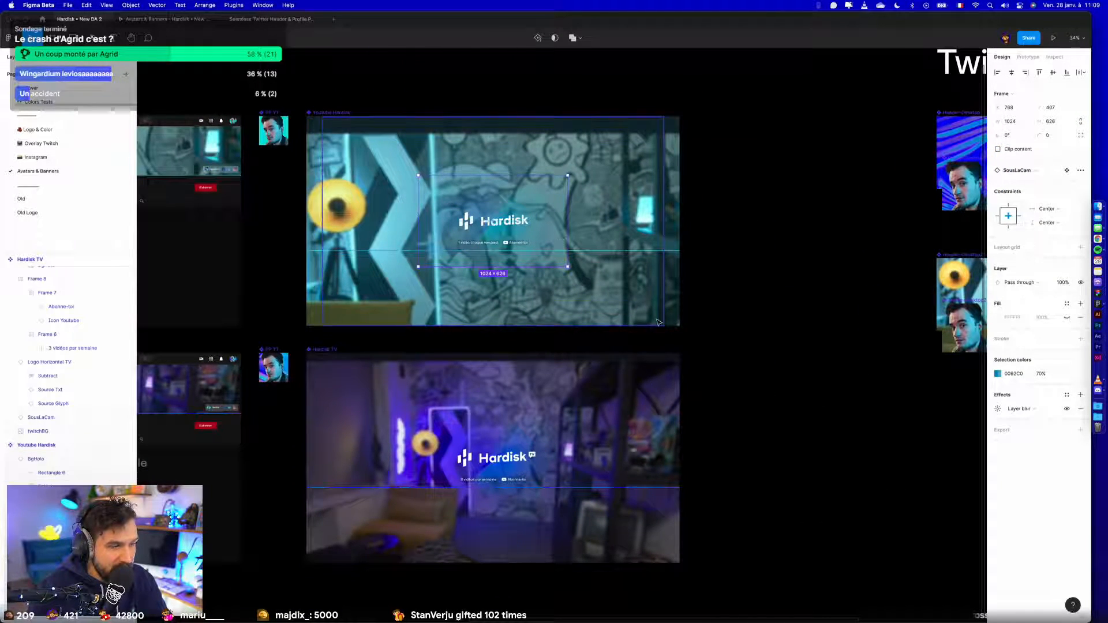
drag(828, 344, 302, 356)
scroll(486, 303, up, 5)
click(548, 303)
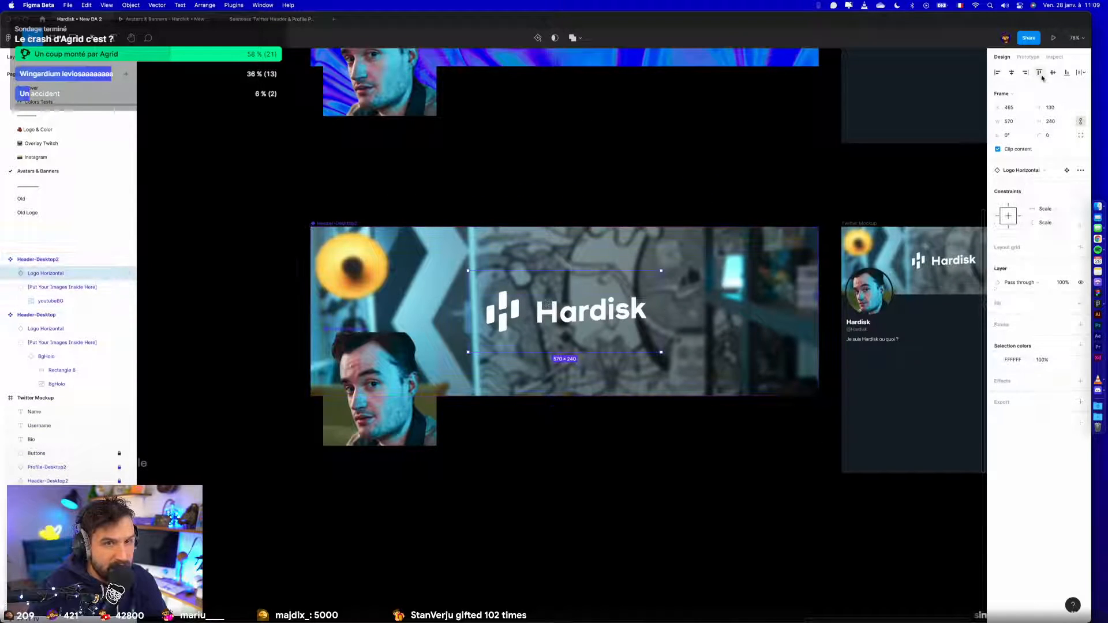
key(super+v)
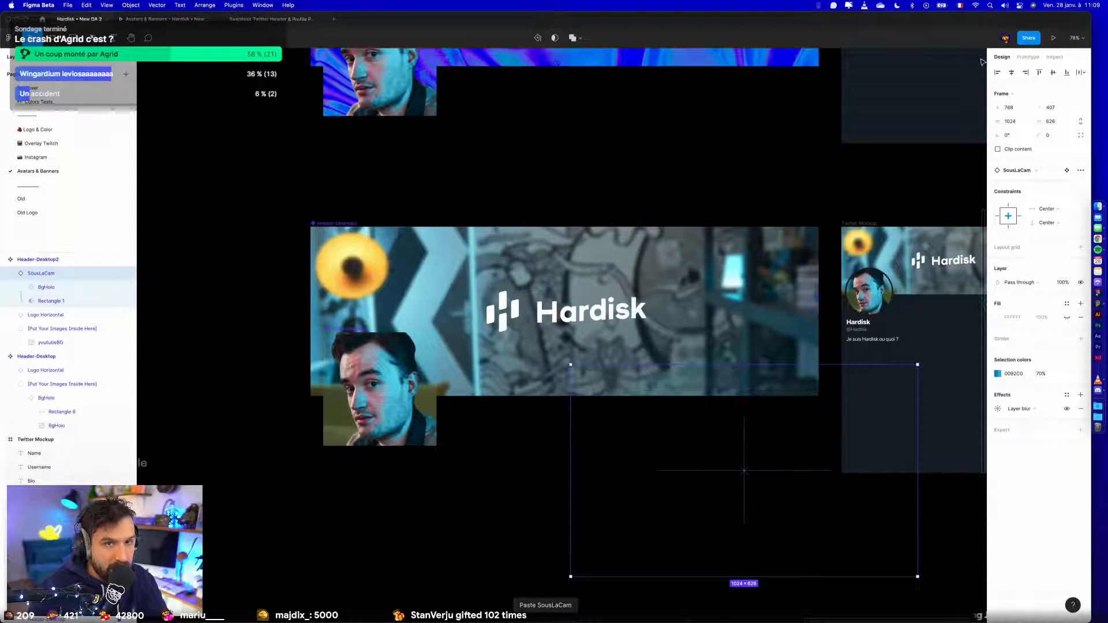
- Center the SousLaCam glow horizontally and vertically in Header-Desktop2 and place it behind Logo Horizontal
click(1011, 72)
click(1052, 72)
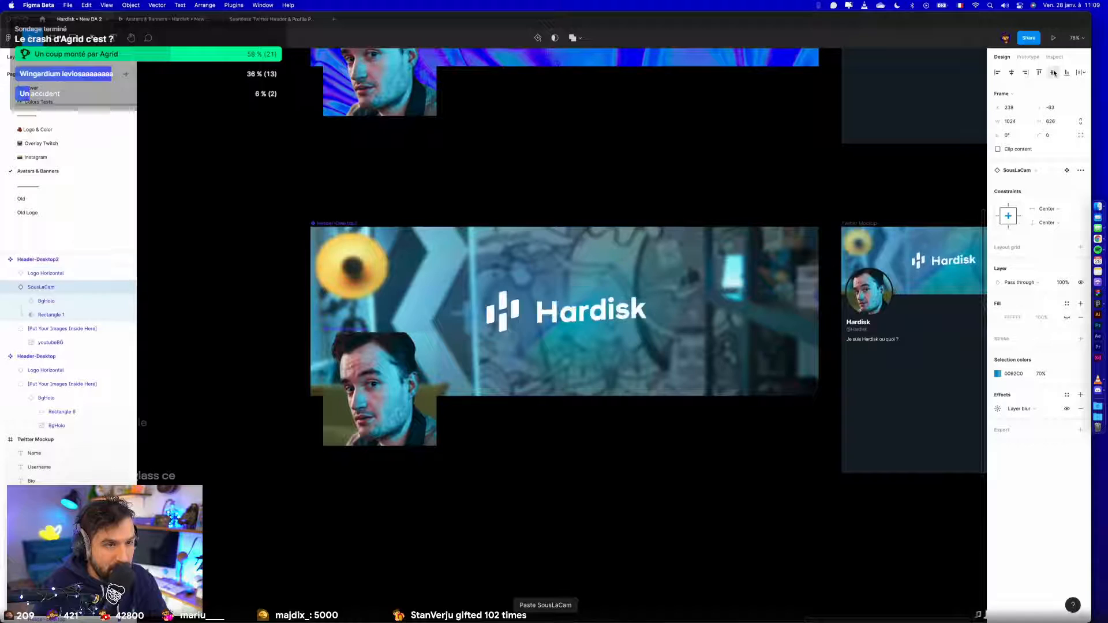
key(super+[)
key(super+])
scroll(952, 109, down, 3)
click(859, 350)
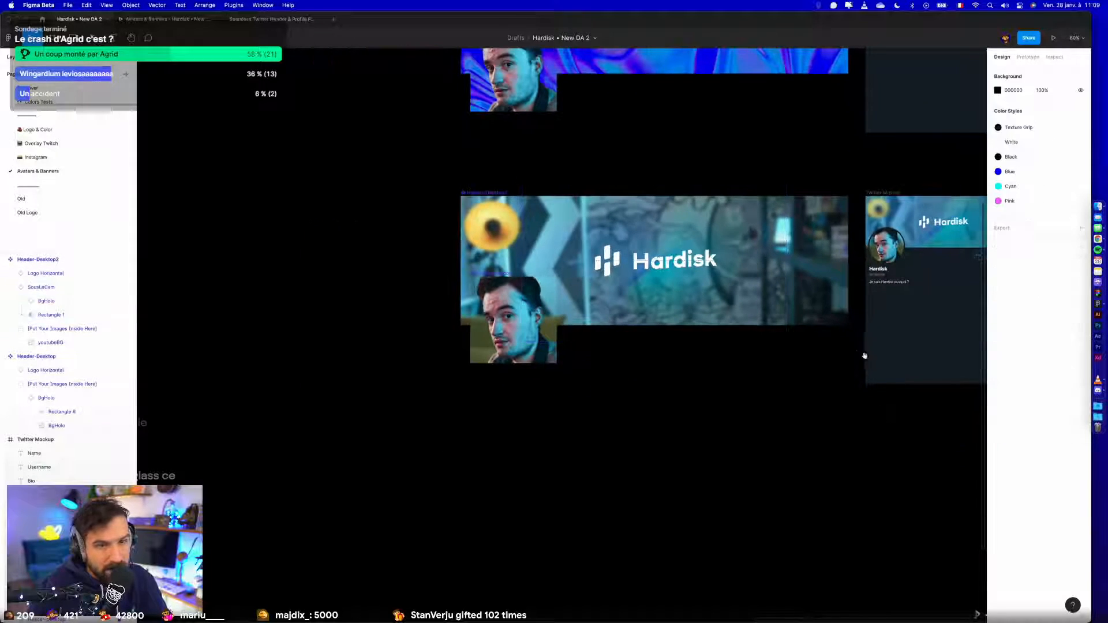
- Set the horizontal and vertical constraints of SousLaCam in Header-Desktop2 to Scale and resize it to 818 × 500
drag(865, 355, 612, 406)
super+click(406, 280)
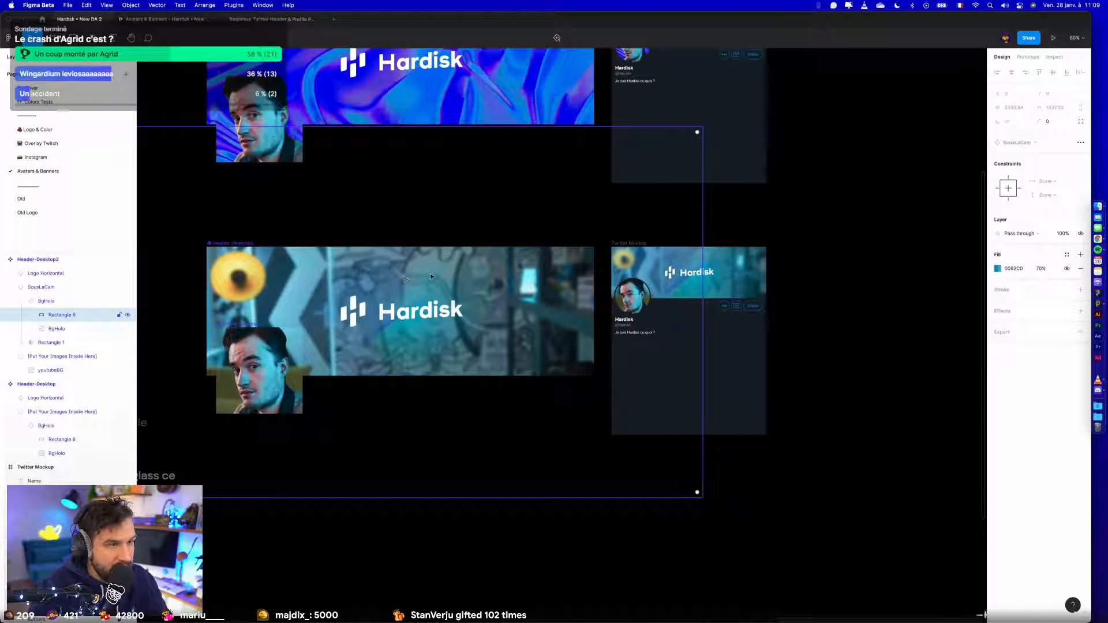
click(430, 275)
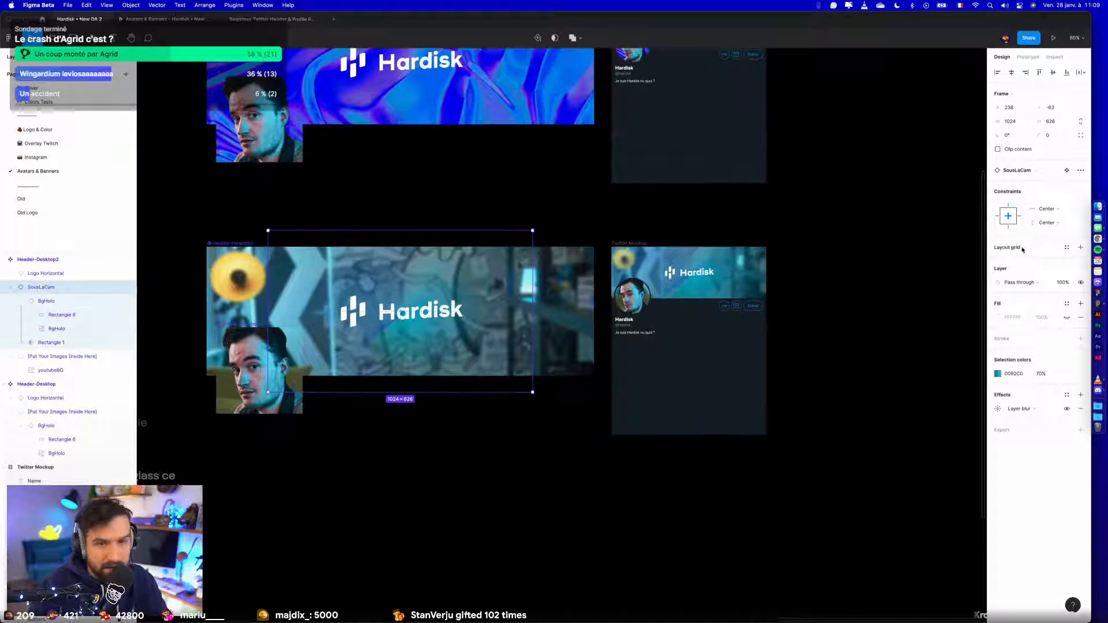
click(1046, 223)
click(1046, 223)
click(1046, 222)
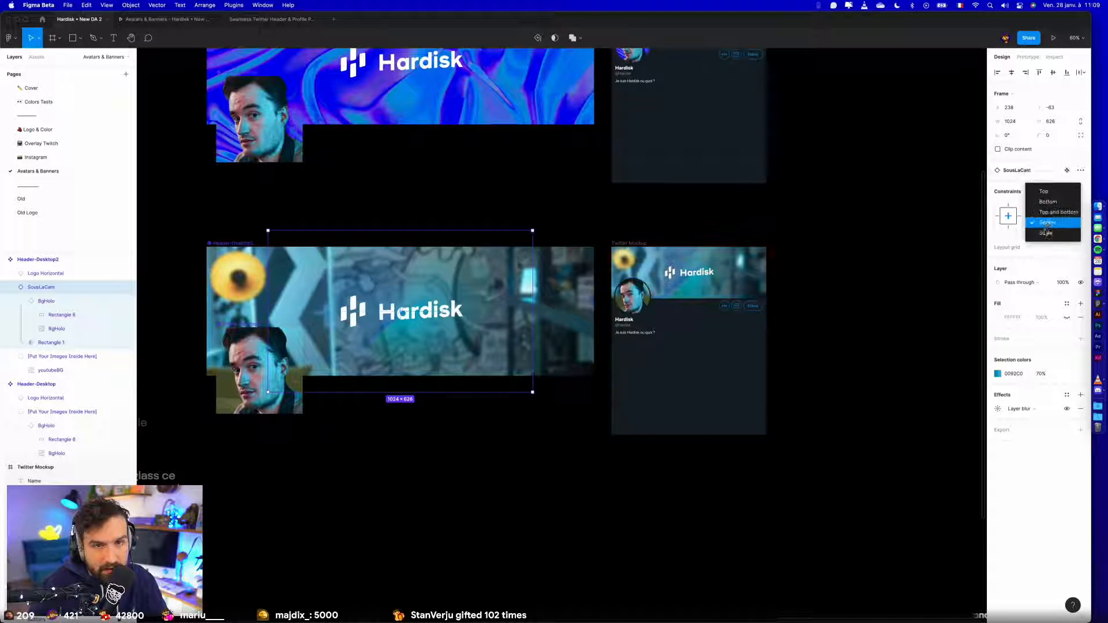
click(1046, 232)
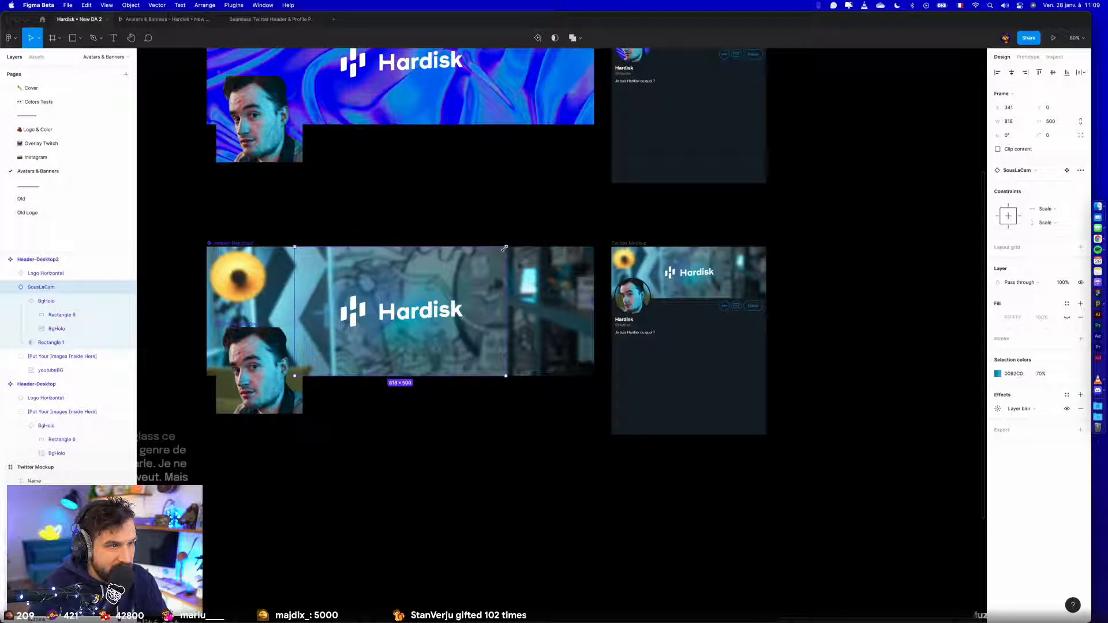
click(457, 485)
- Examine the header, avatar and bio text of the second Twitter mockup up close
scroll(803, 327, up, 5)
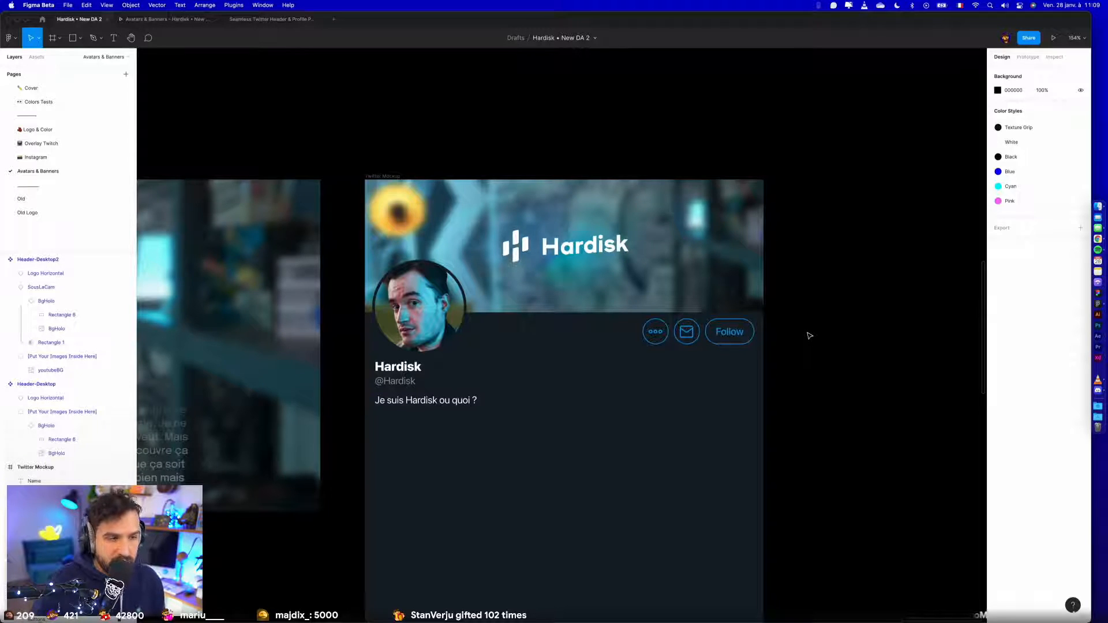
double_click(441, 402)
click(497, 442)
click(861, 462)
scroll(860, 461, up, 1)
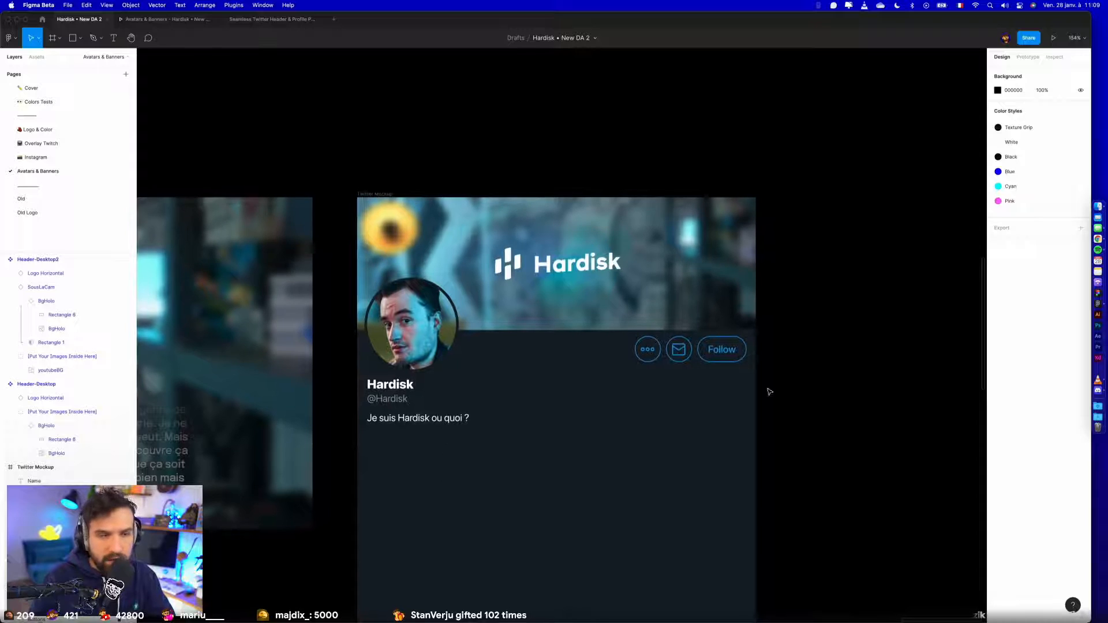
scroll(522, 327, down, 5)
scroll(573, 399, up, 2)
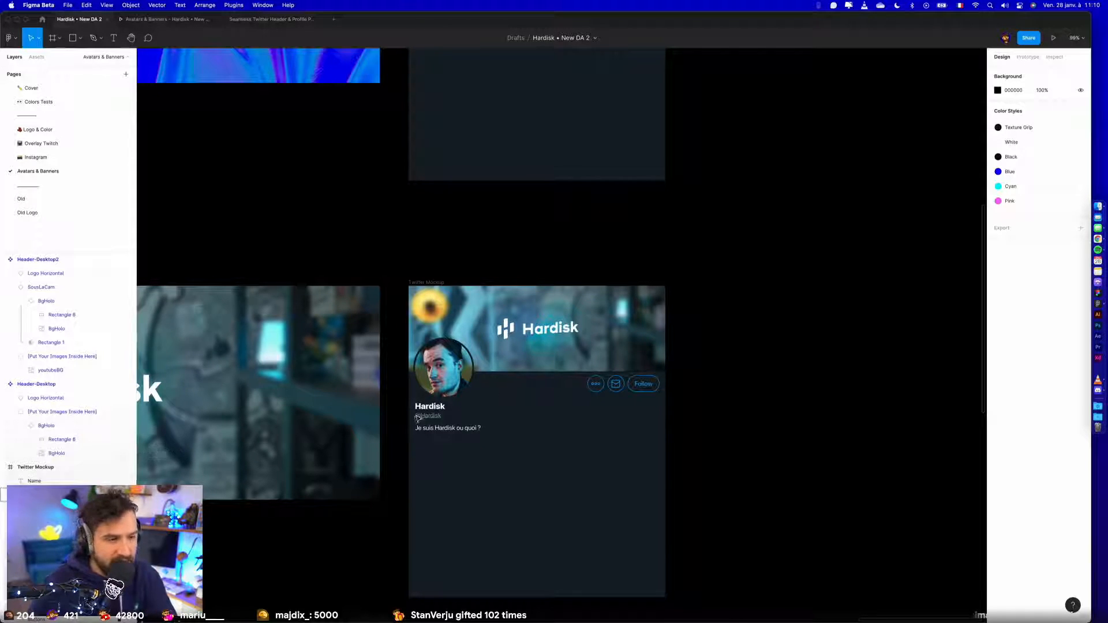
scroll(418, 416, up, 5)
double_click(524, 450)
click(525, 500)
click(525, 500)
scroll(542, 502, down, 5)
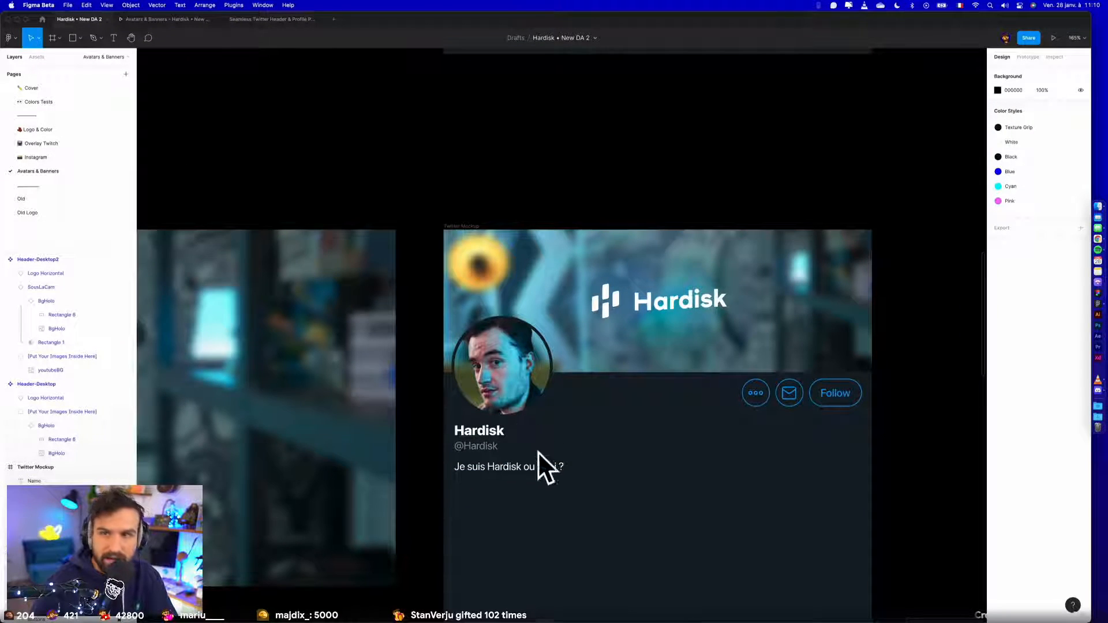
- Move the second Twitter mockup directly beside the first one and compare the two side by side
scroll(597, 435, down, 3)
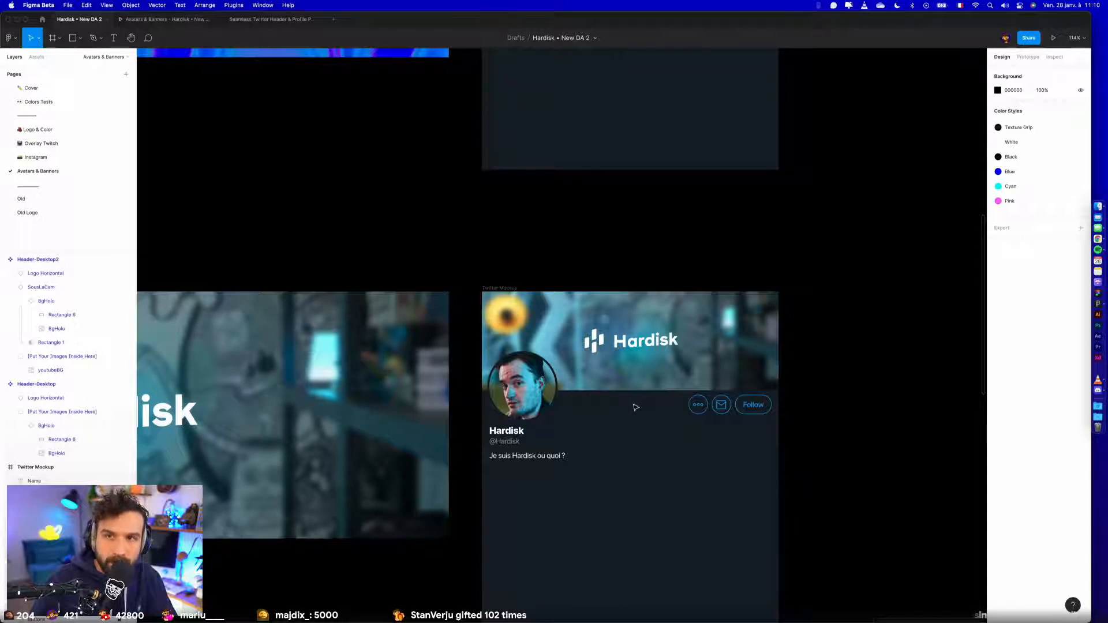
scroll(634, 413, down, 4)
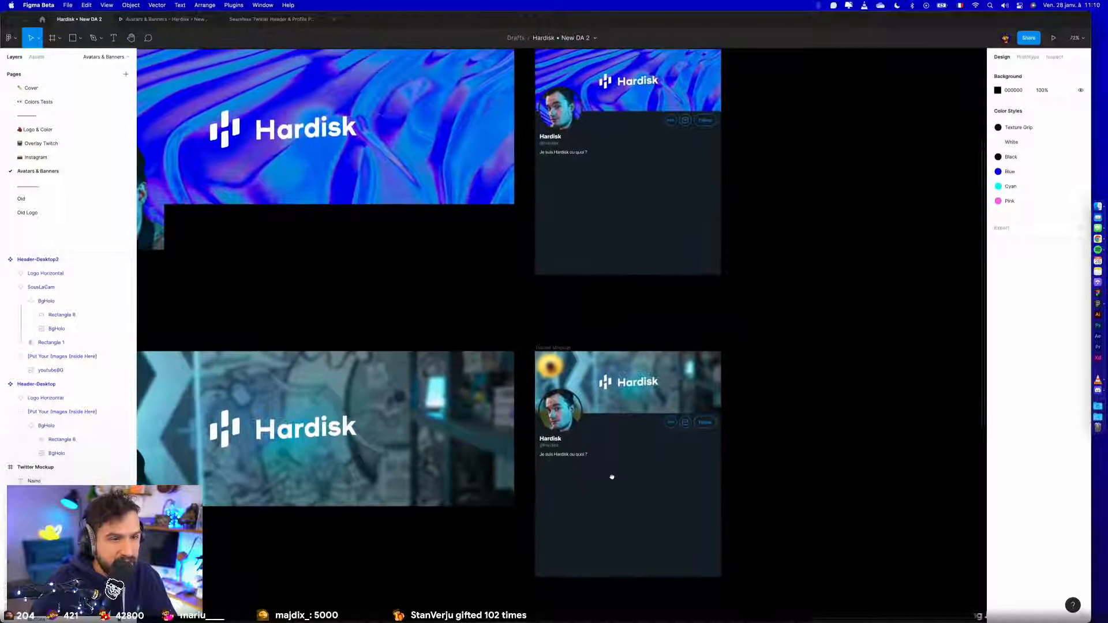
drag(773, 297, 781, 336)
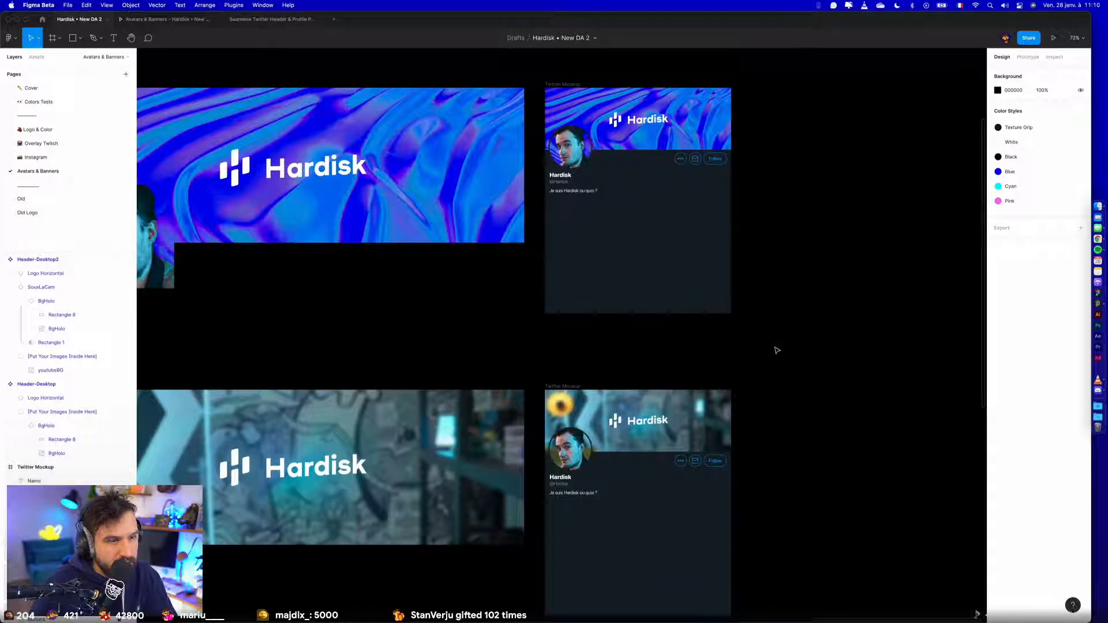
scroll(776, 351, down, 3)
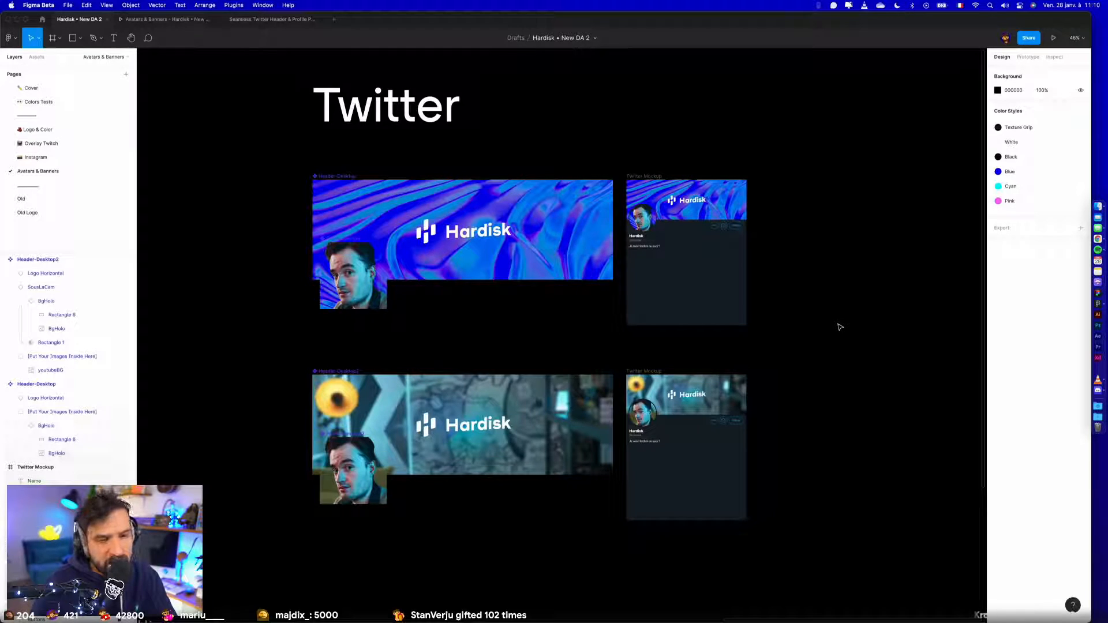
drag(817, 356, 761, 367)
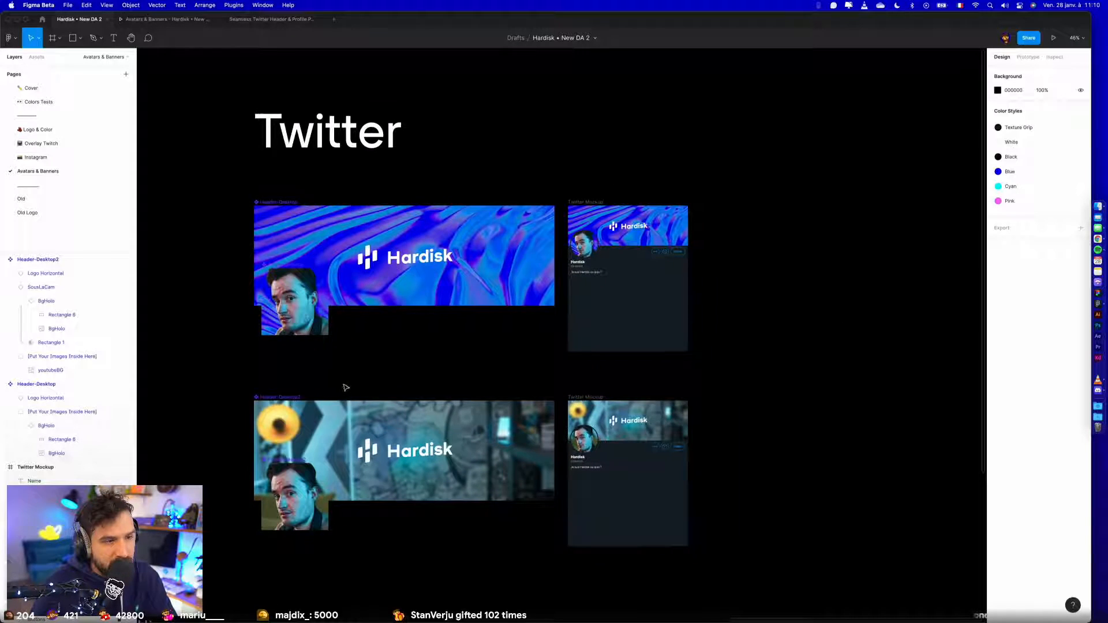
drag(583, 395, 620, 108)
scroll(718, 199, up, 5)
click(616, 119)
scroll(622, 108, down, 2)
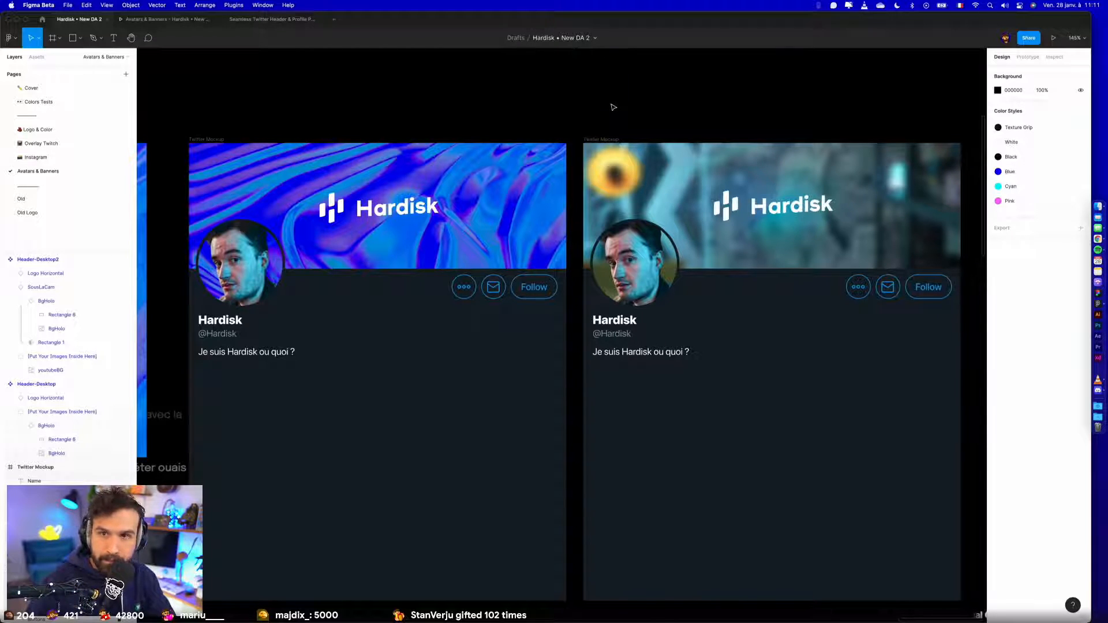
scroll(613, 107, down, 5)
scroll(496, 363, up, 2)
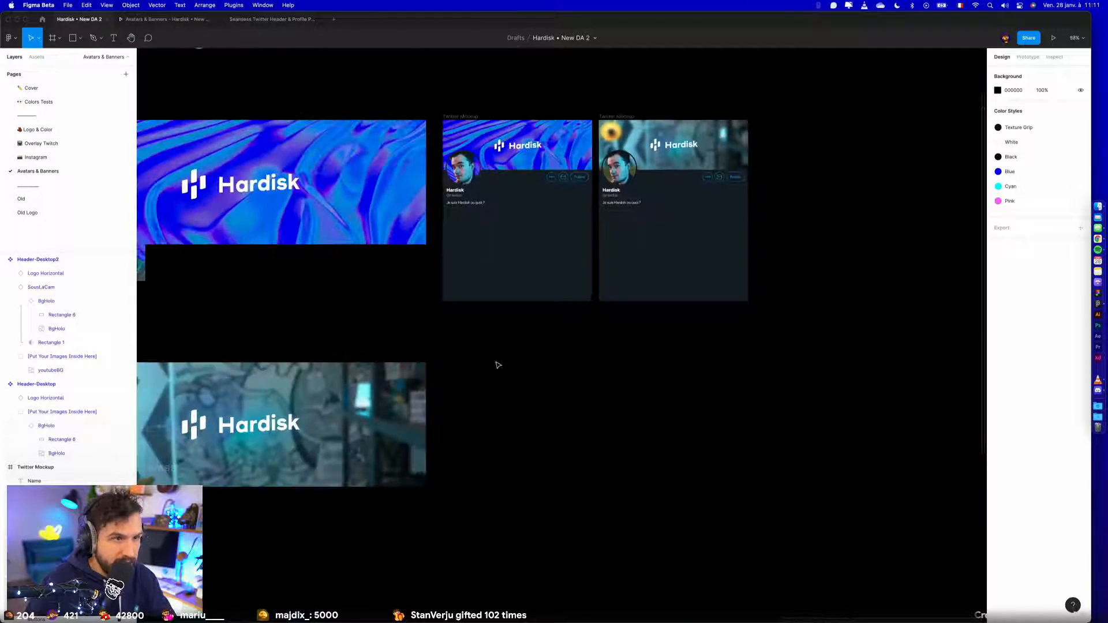
- Copy the 10% Cyan overlay rectangle from the Youtube Hardisk banner, checking its effect by toggling its visibility
drag(439, 306, 633, 289)
scroll(633, 288, down, 5)
drag(429, 283, 821, 275)
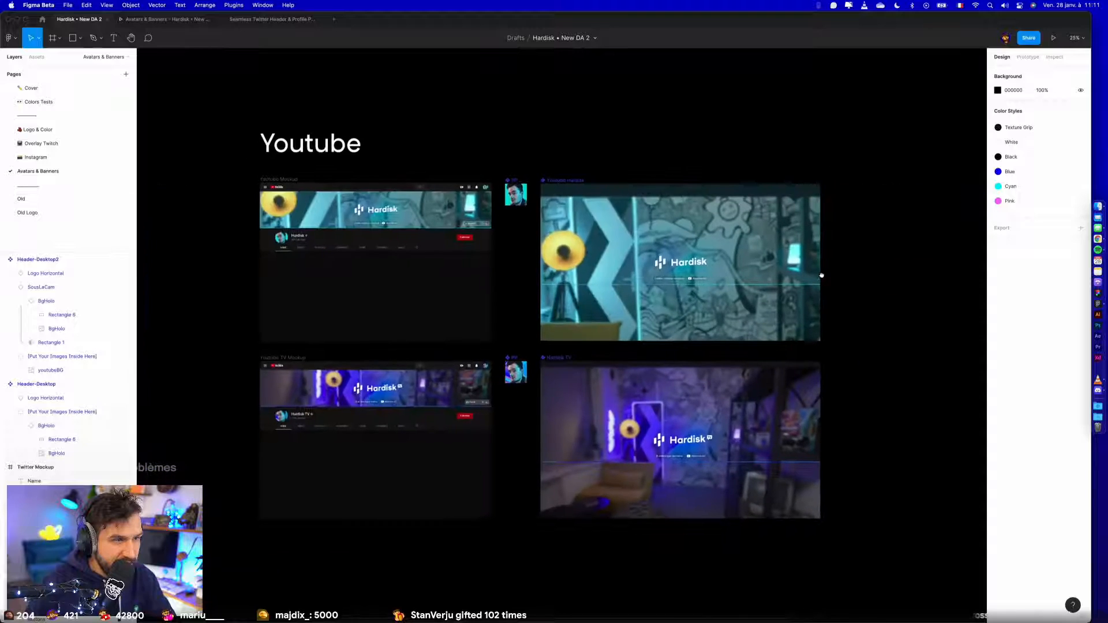
click(547, 208)
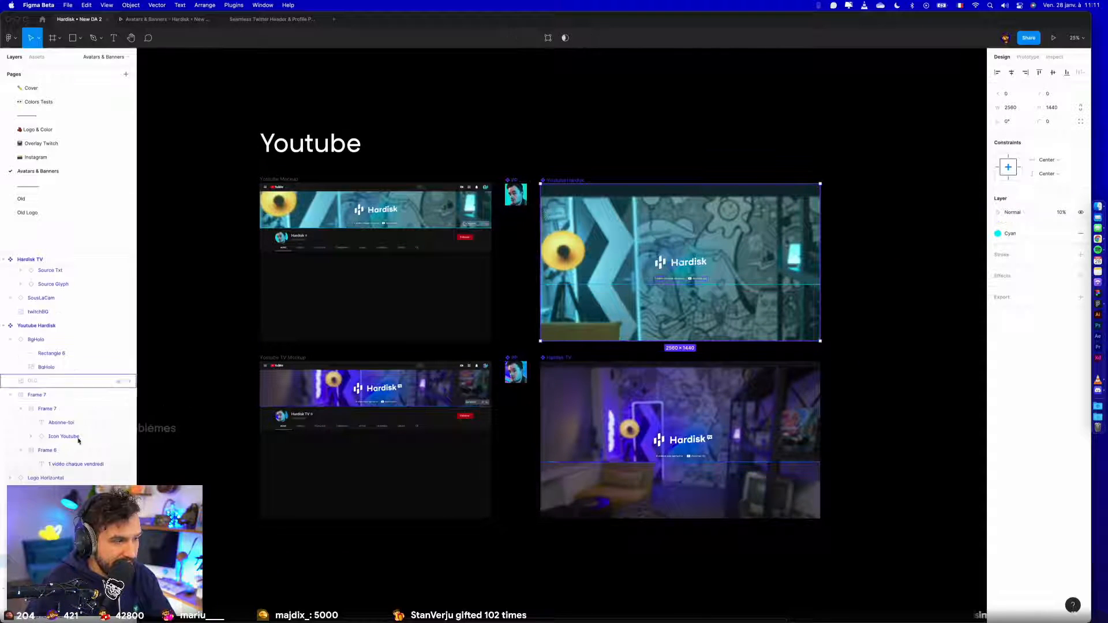
click(1081, 212)
click(1080, 212)
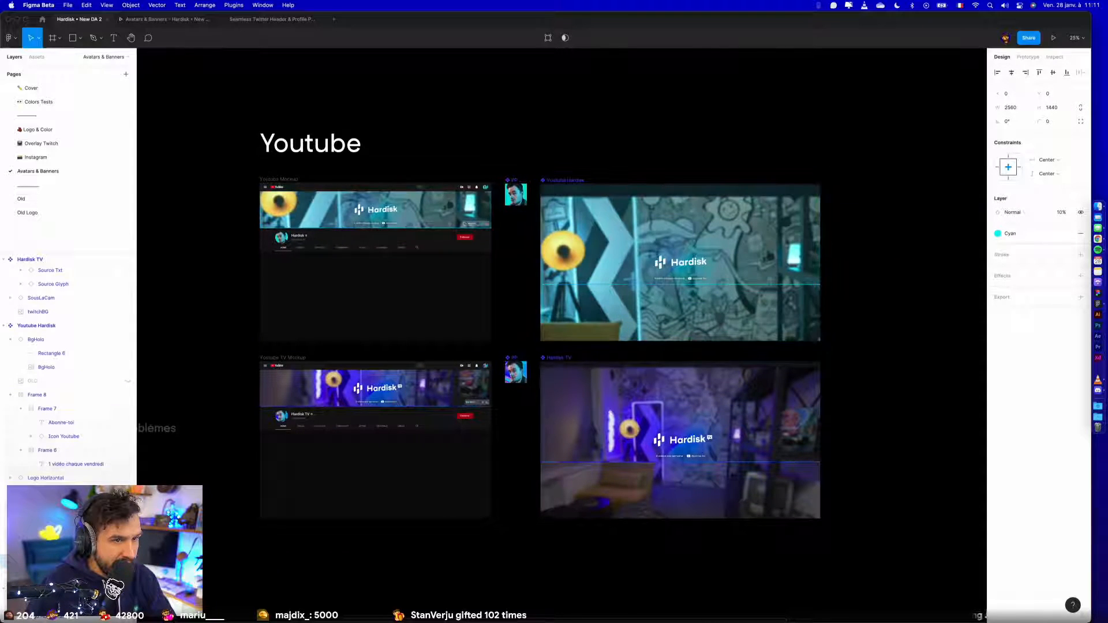
- Paste the Cyan overlay above youtubeBG in the [Put Your Images Inside Here] group of Header-Desktop2
drag(749, 373, 235, 371)
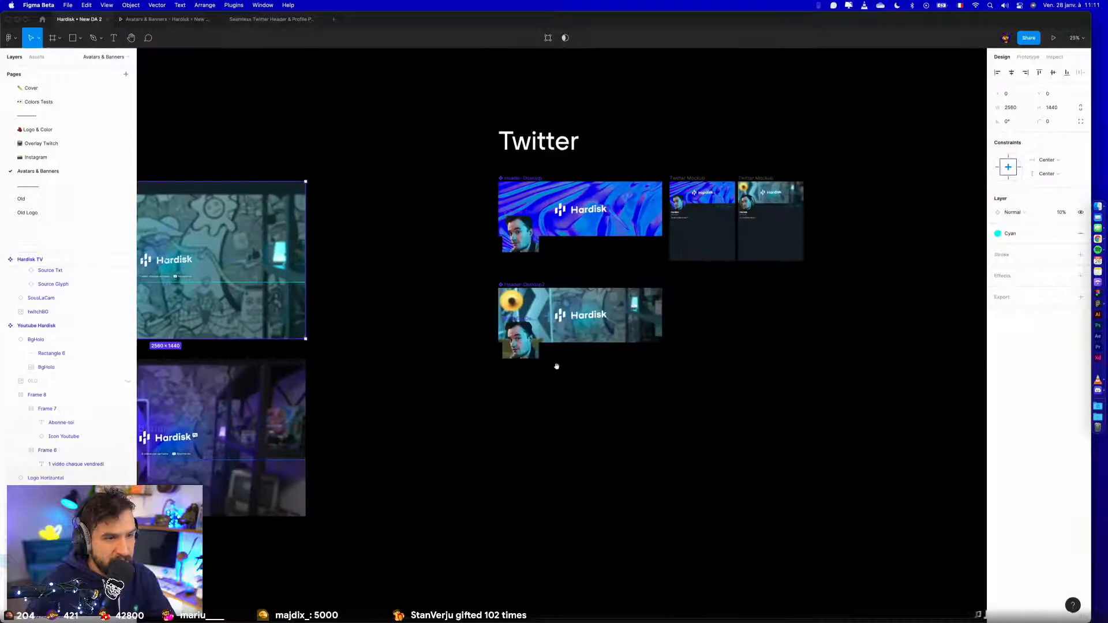
scroll(526, 301, up, 5)
super+click(536, 306)
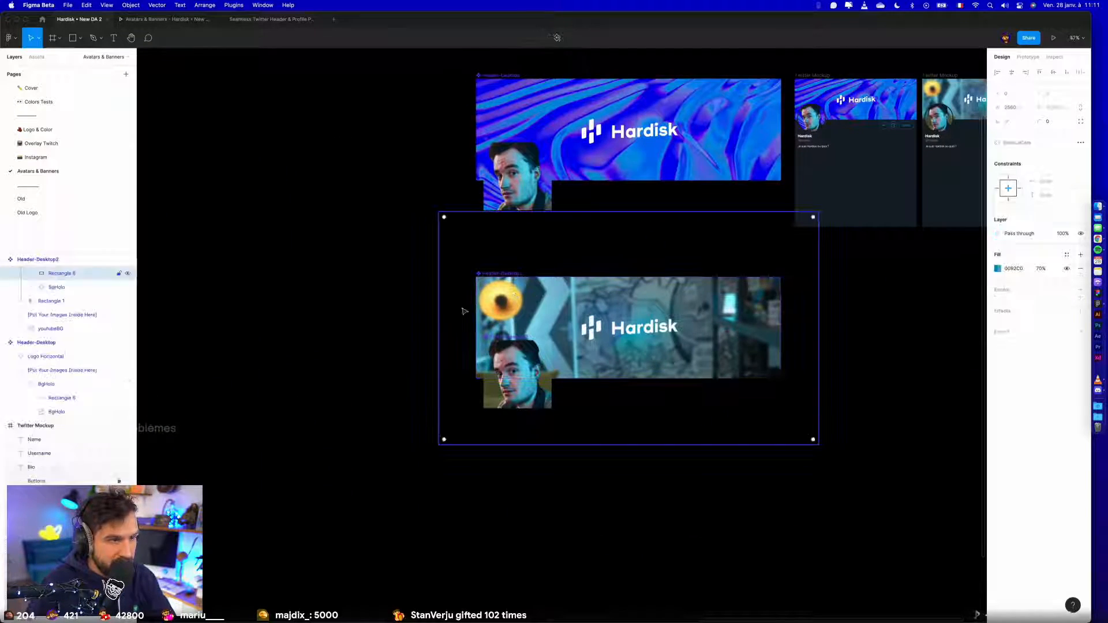
scroll(73, 329, up, 2)
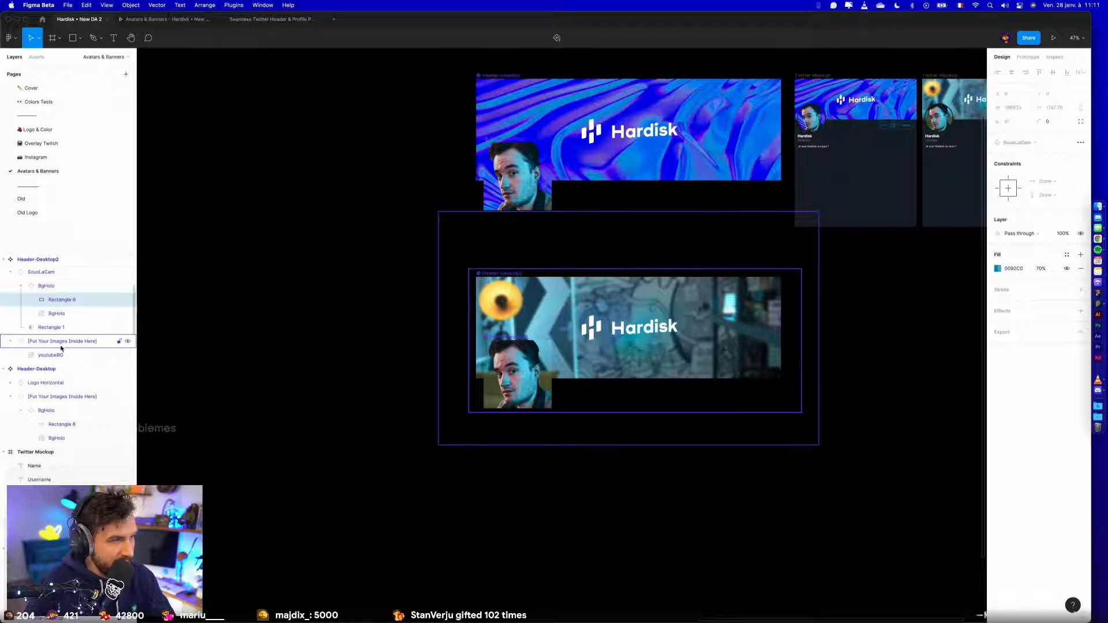
click(62, 345)
key(super+v)
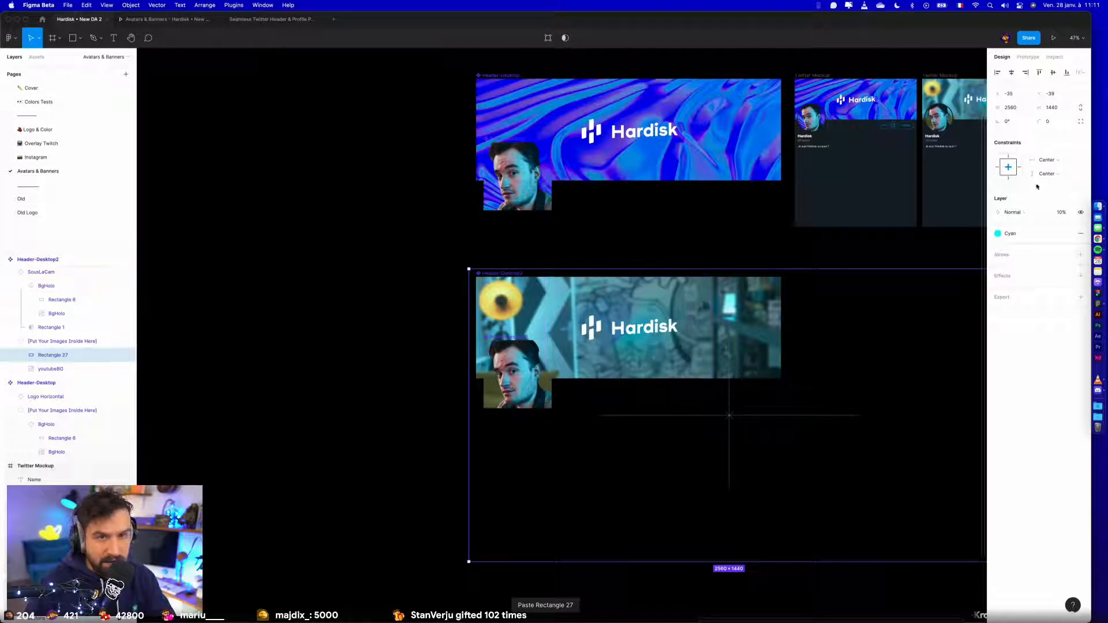
- Set the horizontal and vertical constraints of the Cyan overlay to Scale and resize it to 1570 × 721
click(1047, 161)
click(1050, 170)
click(1049, 174)
click(1048, 184)
scroll(747, 486, right, 5)
drag(705, 521, 508, 378)
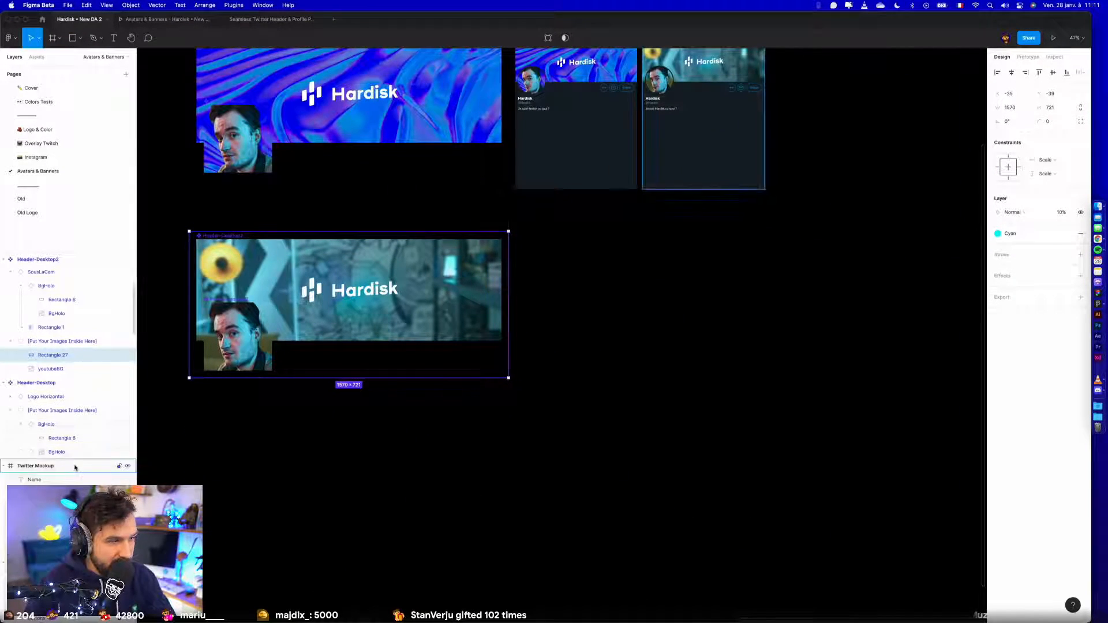
- Paste the resized Cyan overlay above youtubeBG in the image group of Profile-Desktop2 and check the second mockup
click(256, 350)
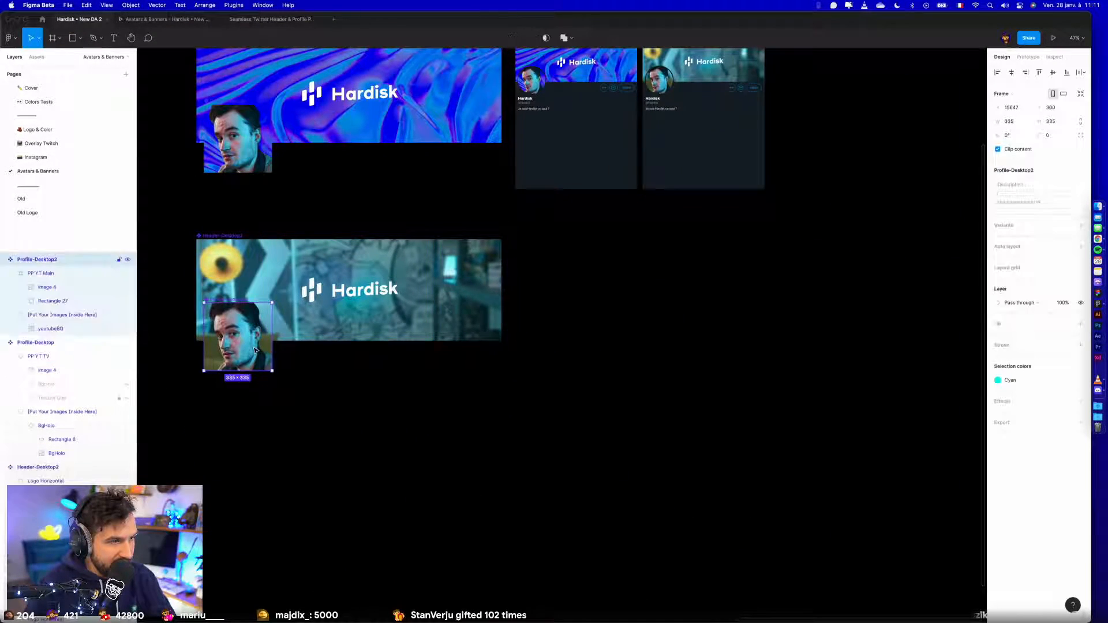
click(42, 313)
key(super+v)
drag(644, 283, 609, 442)
scroll(732, 205, up, 6)
drag(793, 170, 829, 168)
scroll(829, 168, down, 2)
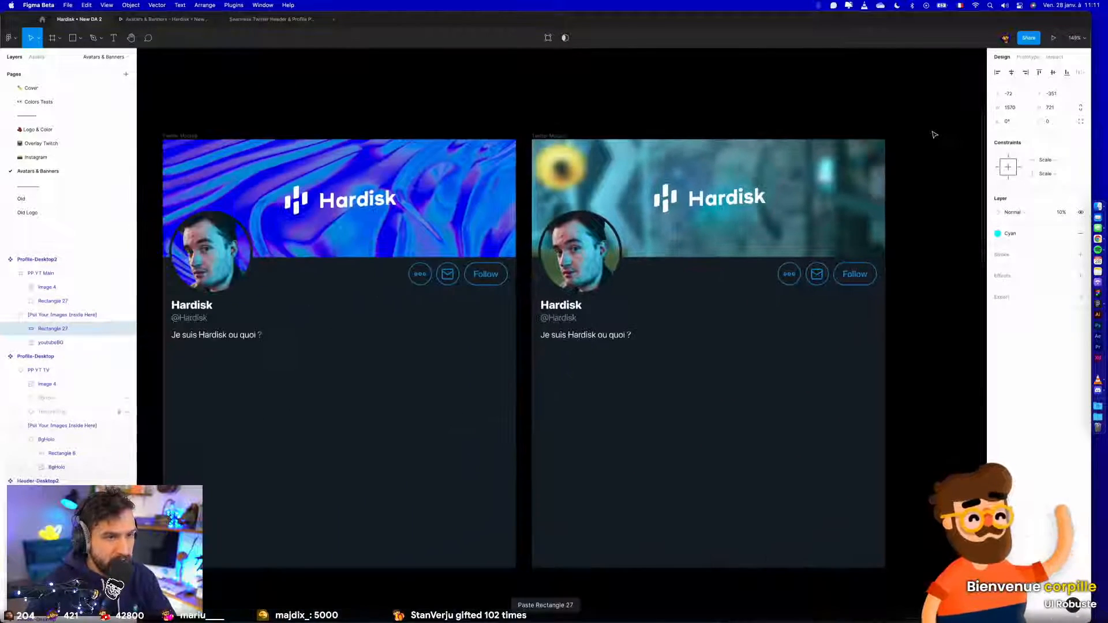
scroll(882, 106, left, 1)
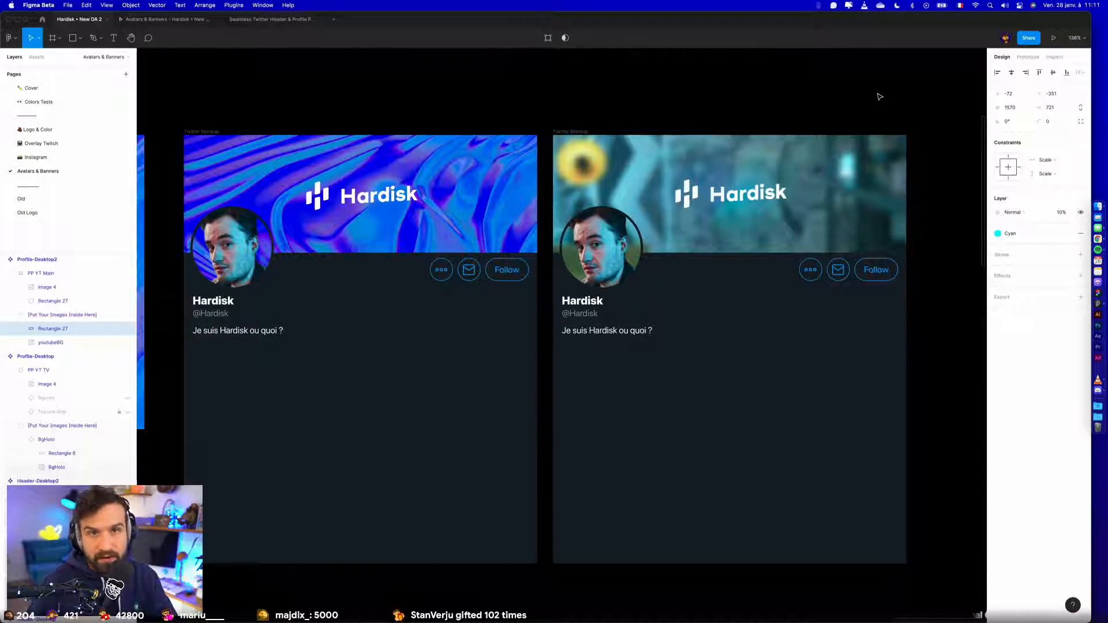
- Rename the blue mockup frame Twitter Mockup 1 and the blurred-background one Twitter Mockup 2
click(720, 97)
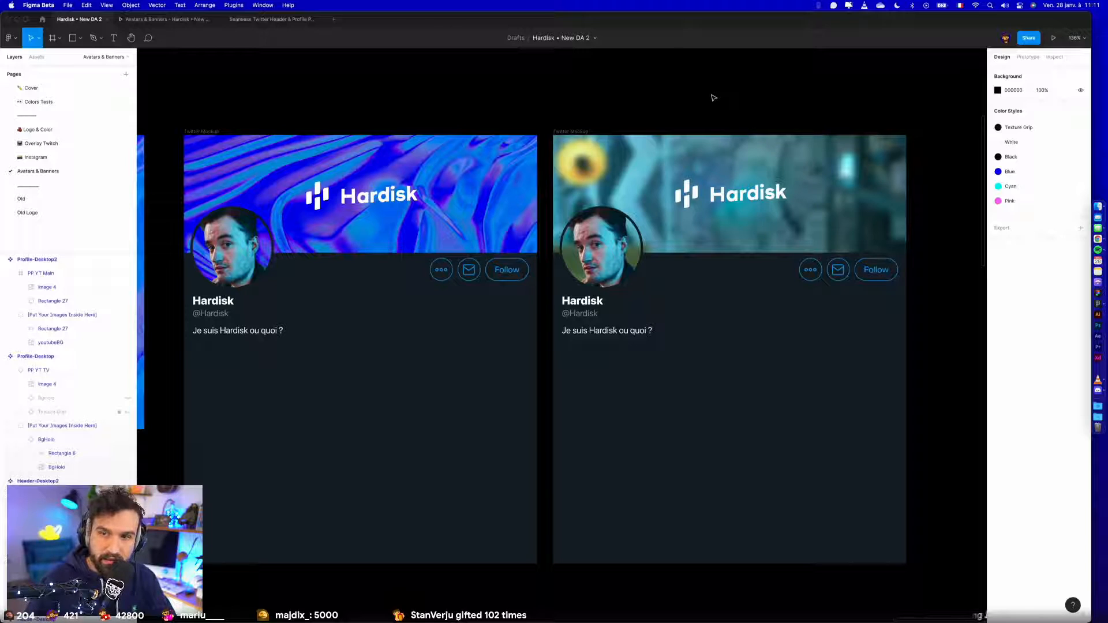
click(238, 133)
double_click(210, 131)
text(2)
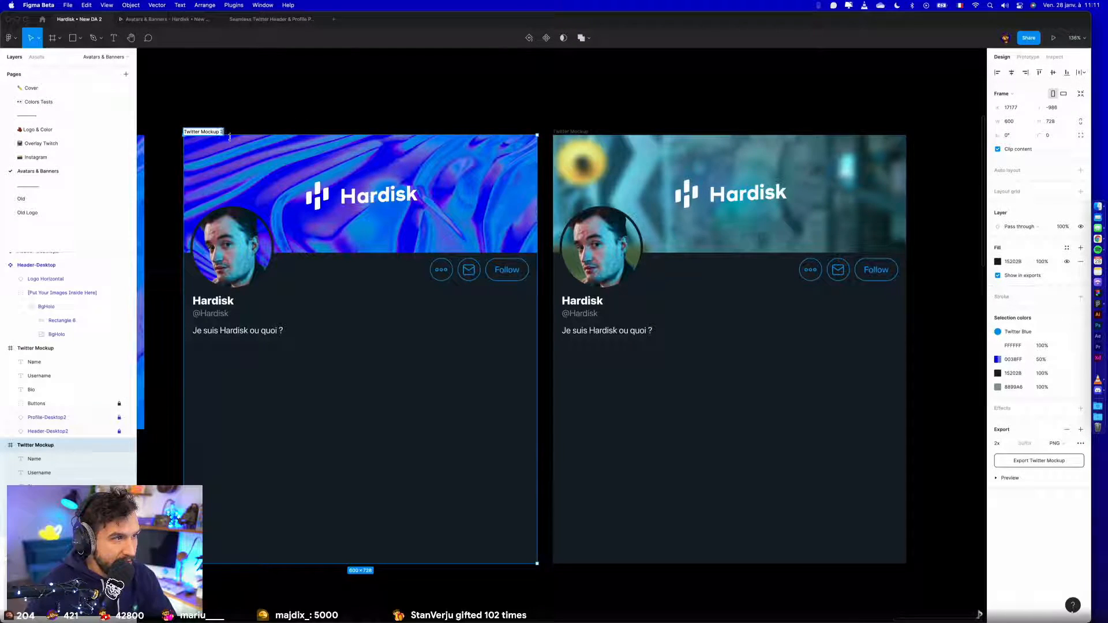
click(580, 132)
click(629, 102)
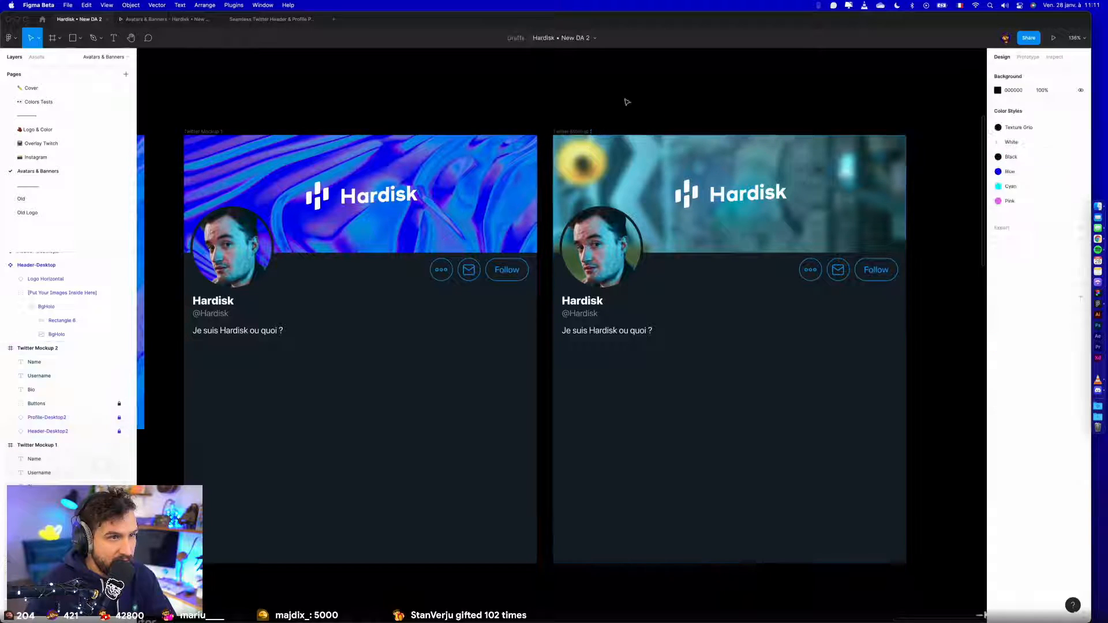
- Export Twitter Mockup 1 and Twitter Mockup 2 together as 2x JPG files into the Export folder
click(215, 131)
shift+click(571, 131)
click(1066, 469)
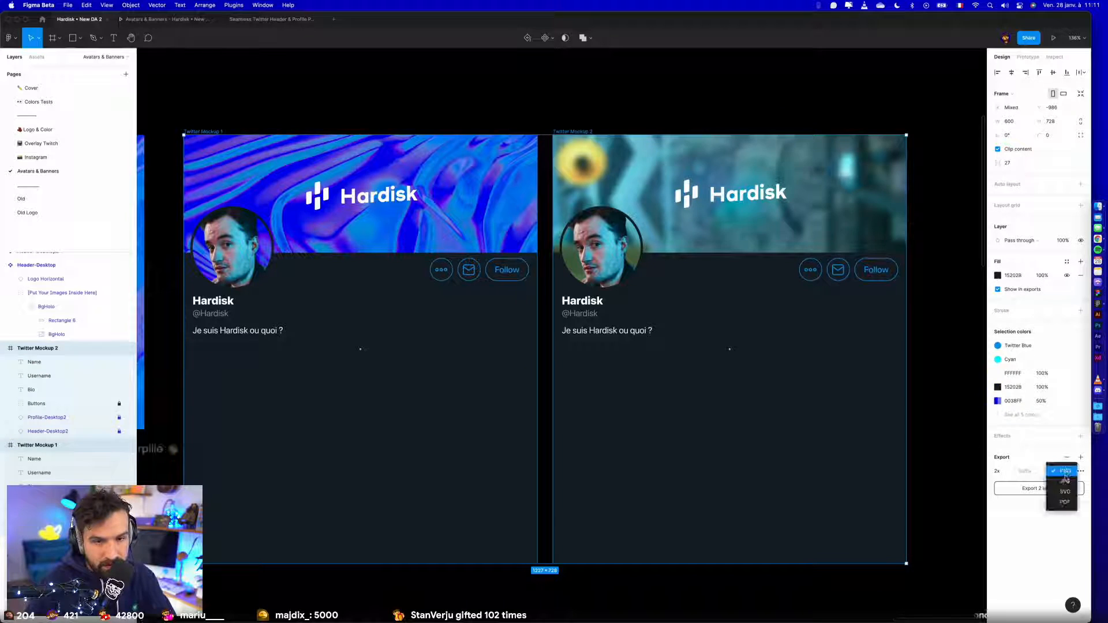
click(1065, 482)
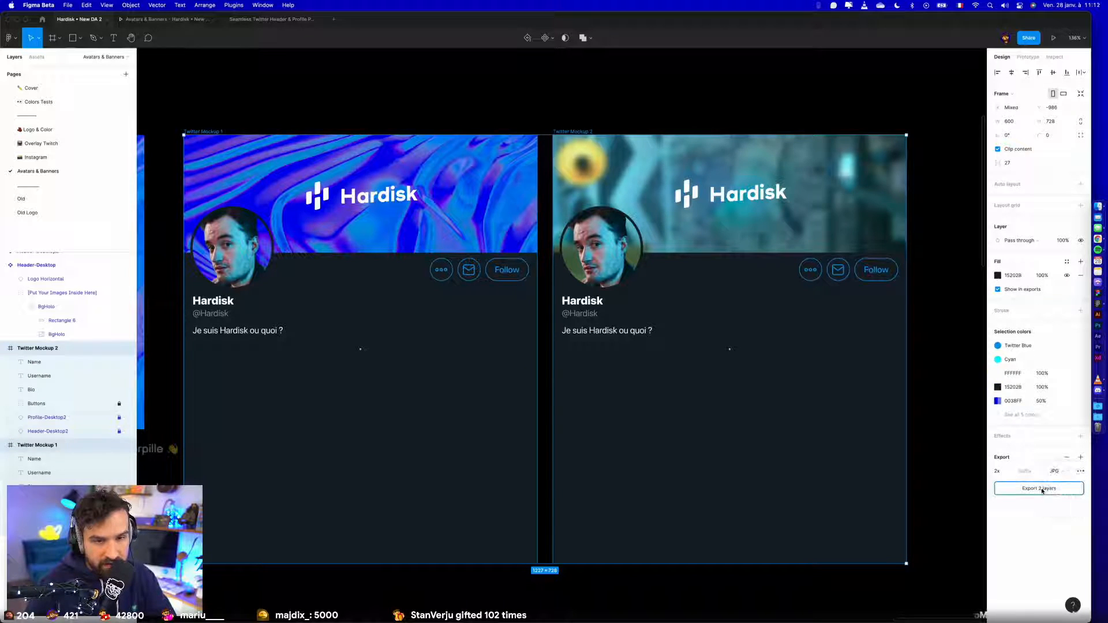
click(1040, 488)
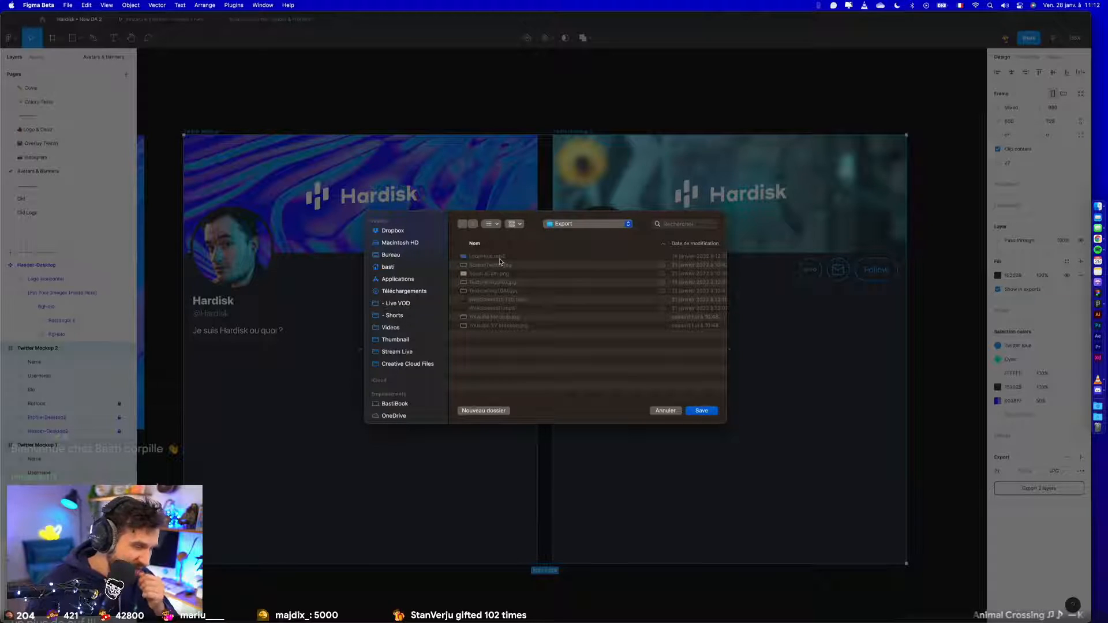
click(703, 410)
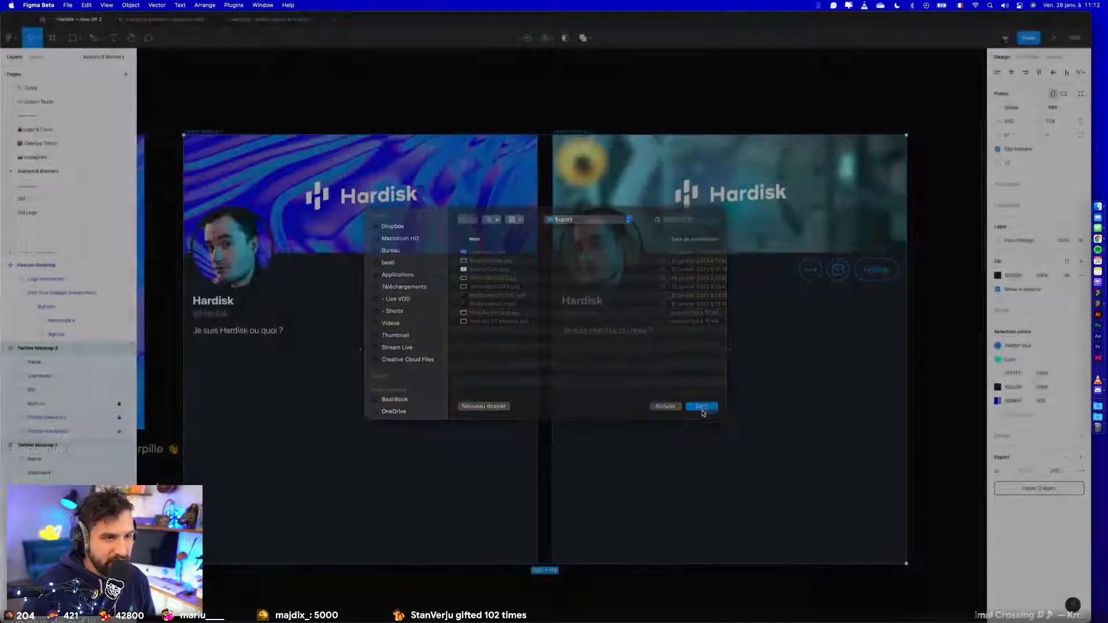
click(615, 601)
scroll(504, 481, up, 1)
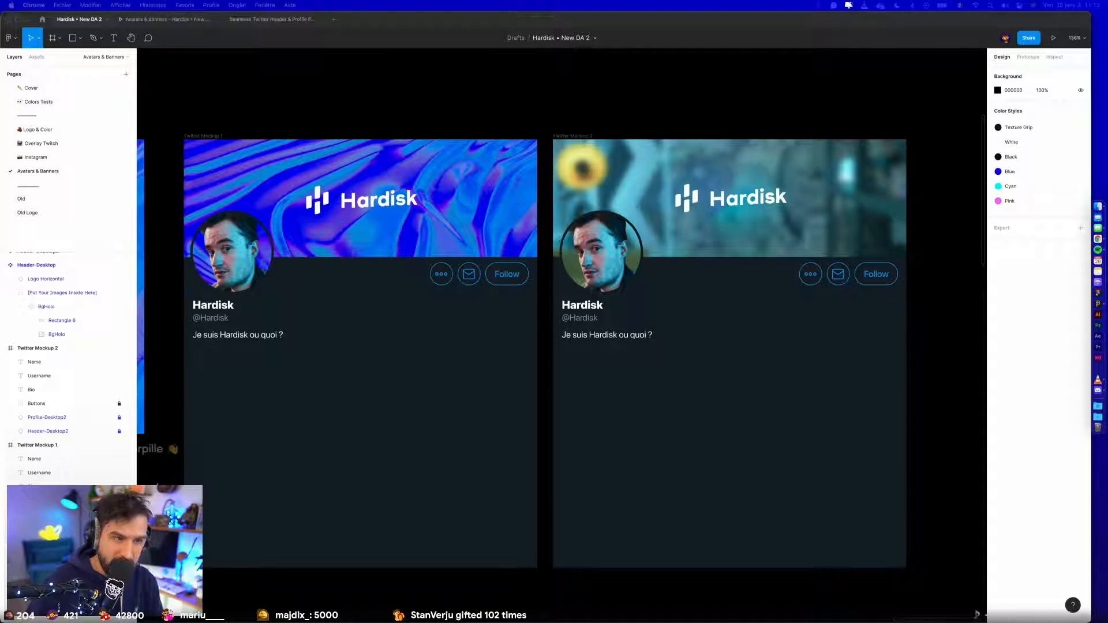
scroll(747, 511, up, 1)
scroll(563, 568, down, 1)
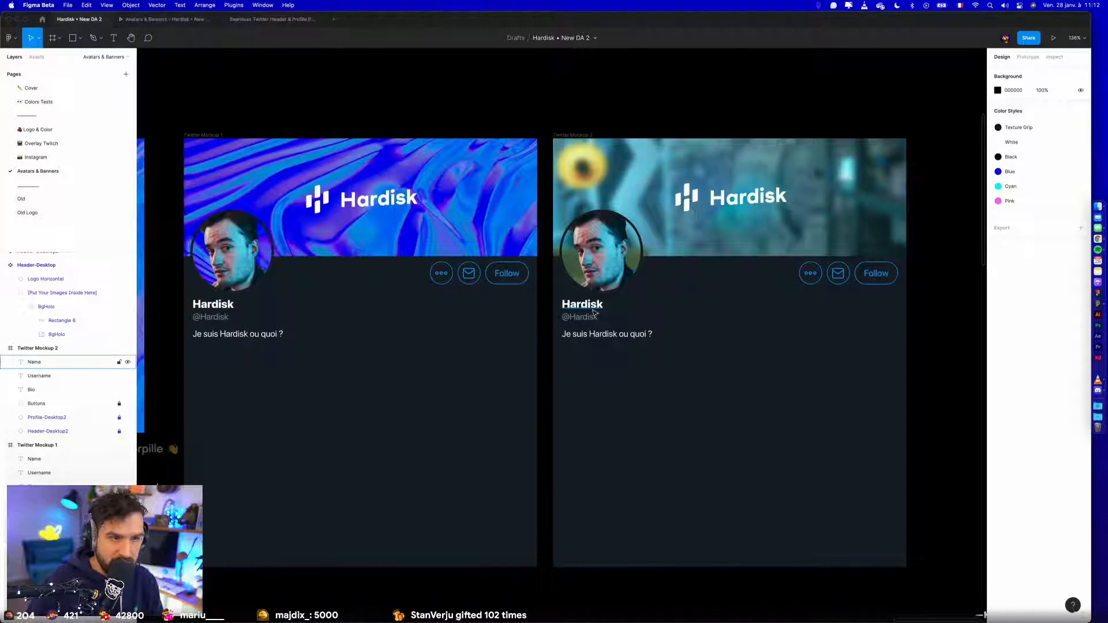
- Switch to Chrome and take a screenshot of the verified badge from the account information on Hardisk's Twitter profile
click(1098, 239)
drag(297, 382, 521, 383)
click(440, 400)
scroll(439, 401, down, 1)
scroll(438, 400, down, 2)
scroll(544, 454, up, 3)
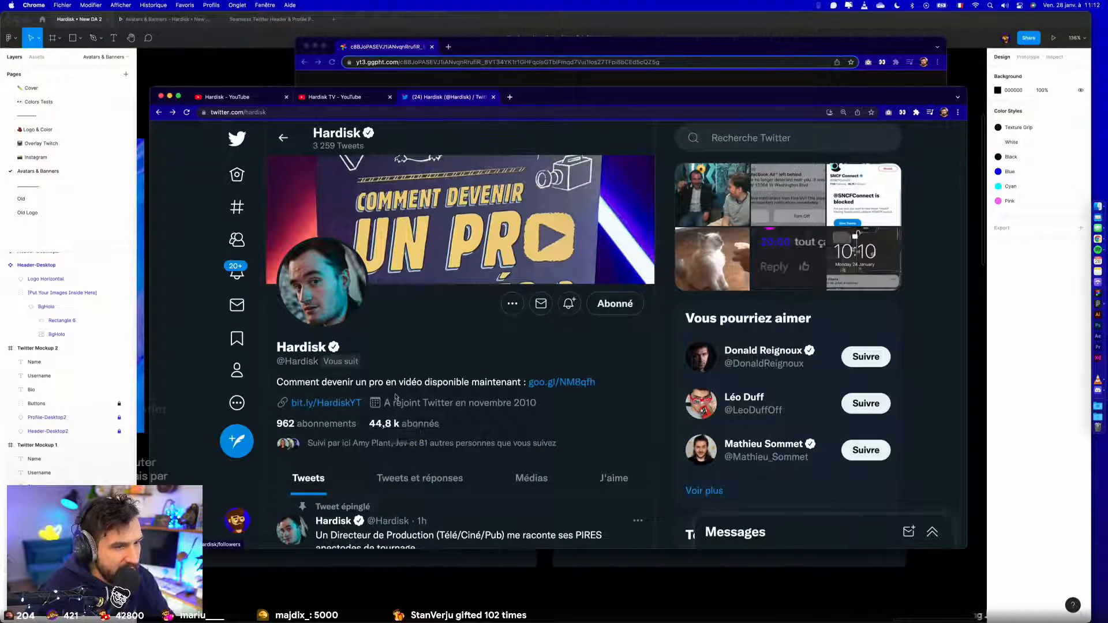
click(394, 366)
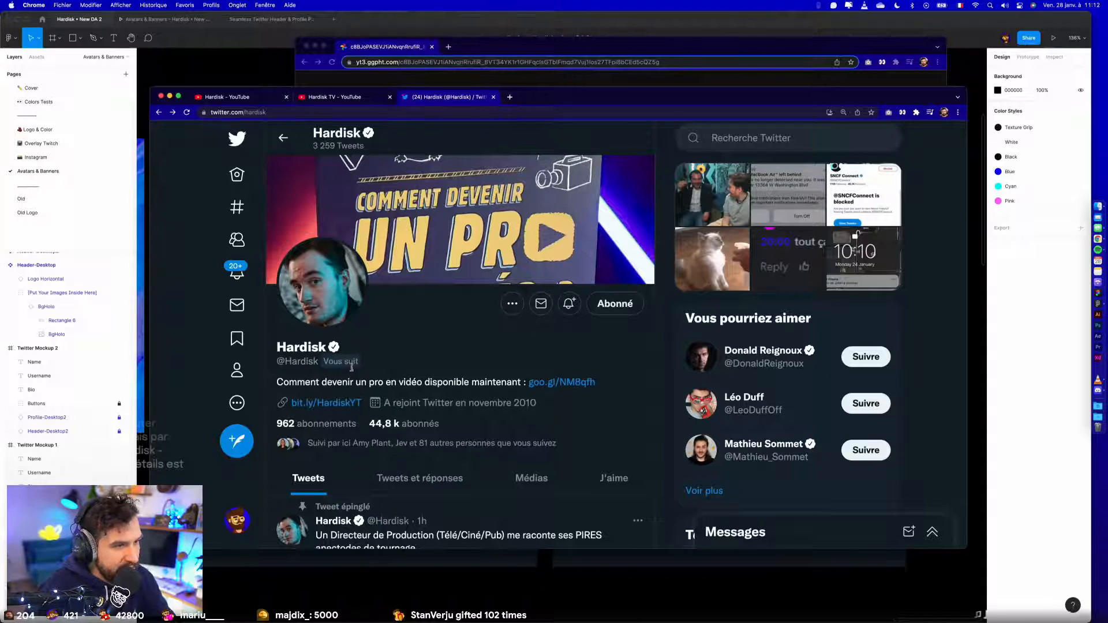
click(336, 347)
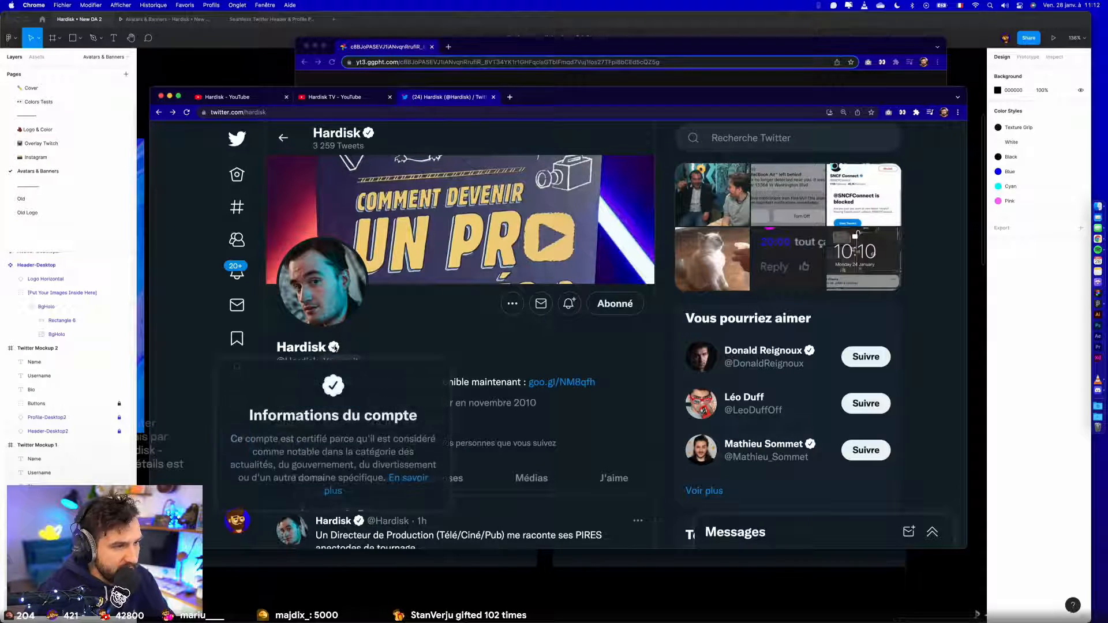
drag(319, 371, 348, 398)
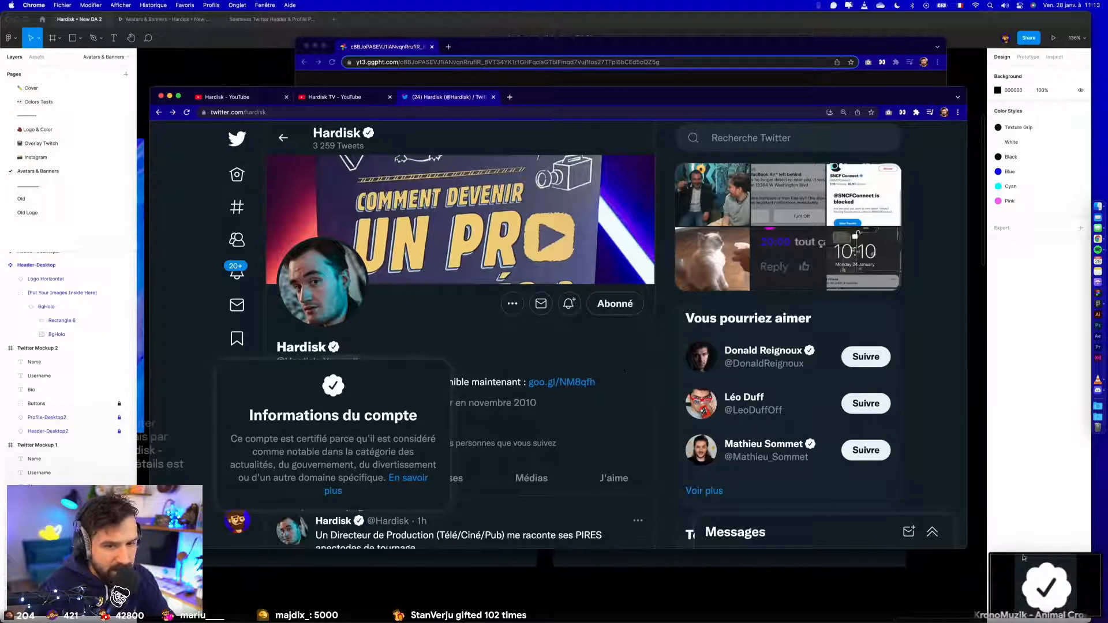
- Place the captured verified badge in Twitter Mockup 2, scaled to 25 × 25 just after the Hardisk name
drag(1041, 584, 621, 310)
click(860, 584)
scroll(620, 309, up, 5)
drag(672, 236, 618, 320)
scroll(621, 316, down, 5)
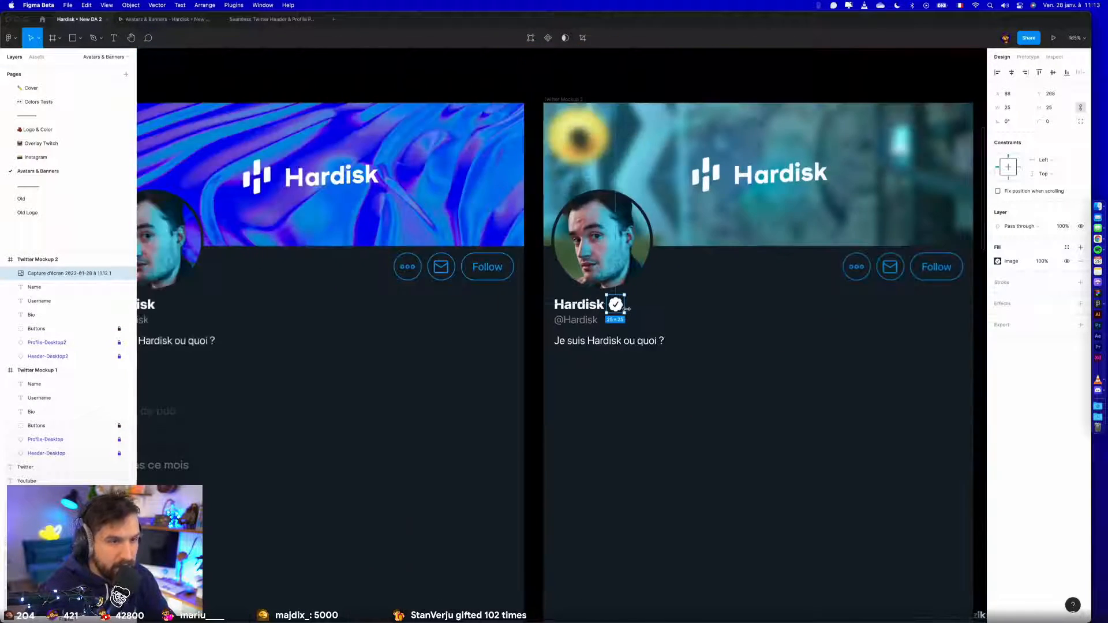
- Paste a copy of the verified badge into Twitter Mockup 1 beside the Hardisk name
scroll(431, 389, left, 6)
click(458, 99)
key(cmd+v)
click(555, 375)
- Scale the verified badge in Twitter Mockup 1 down to about 24 × 24
scroll(502, 404, up, 6)
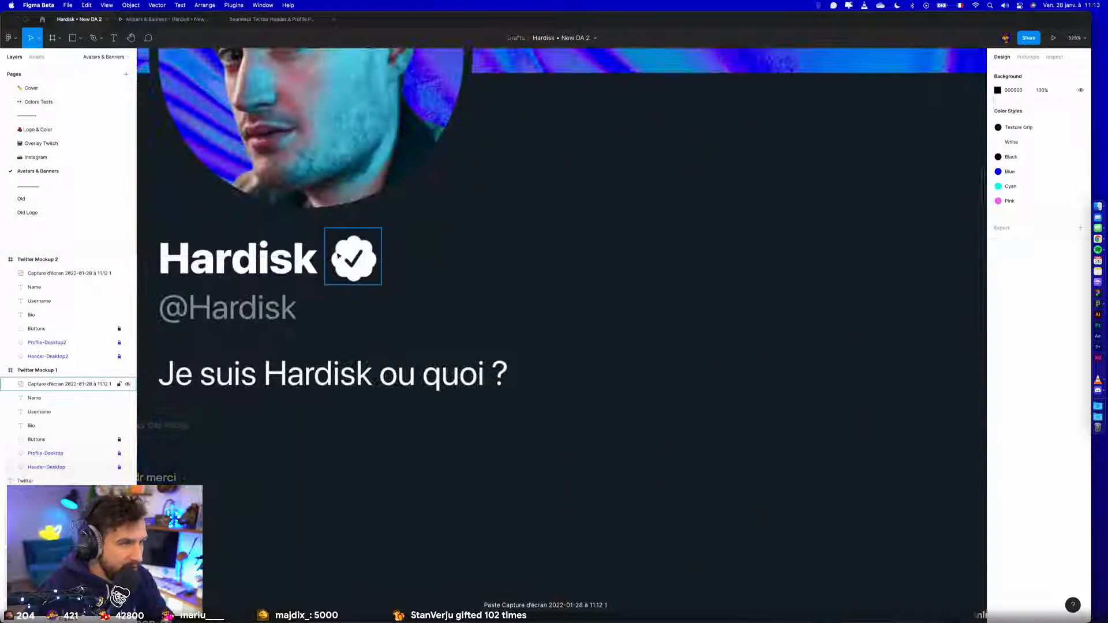
click(339, 256)
drag(380, 225, 377, 229)
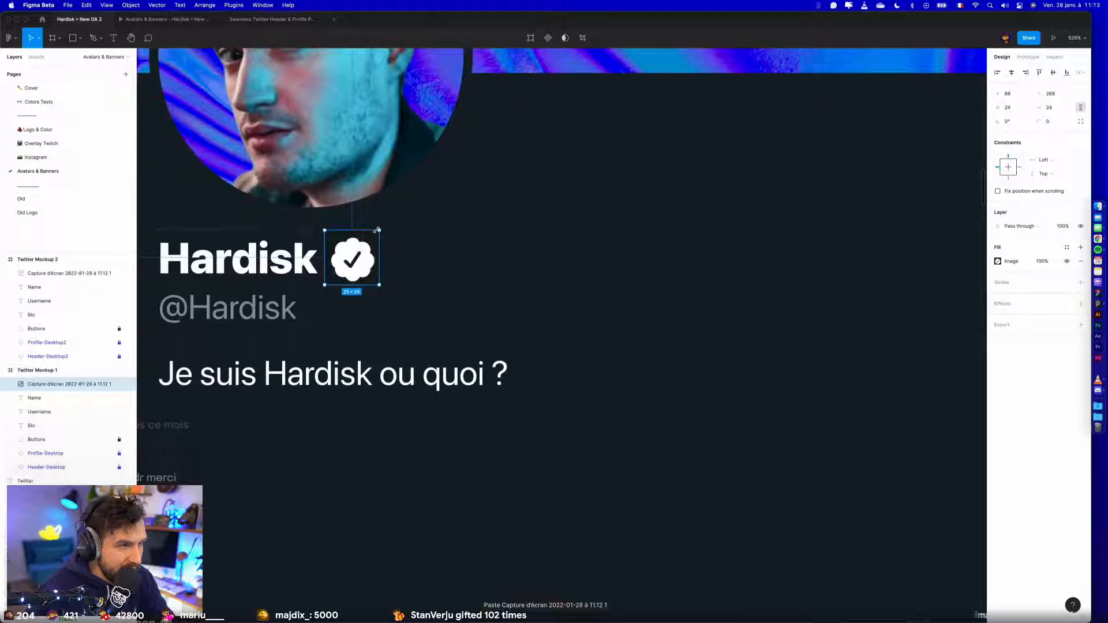
click(480, 275)
scroll(491, 277, down, 3)
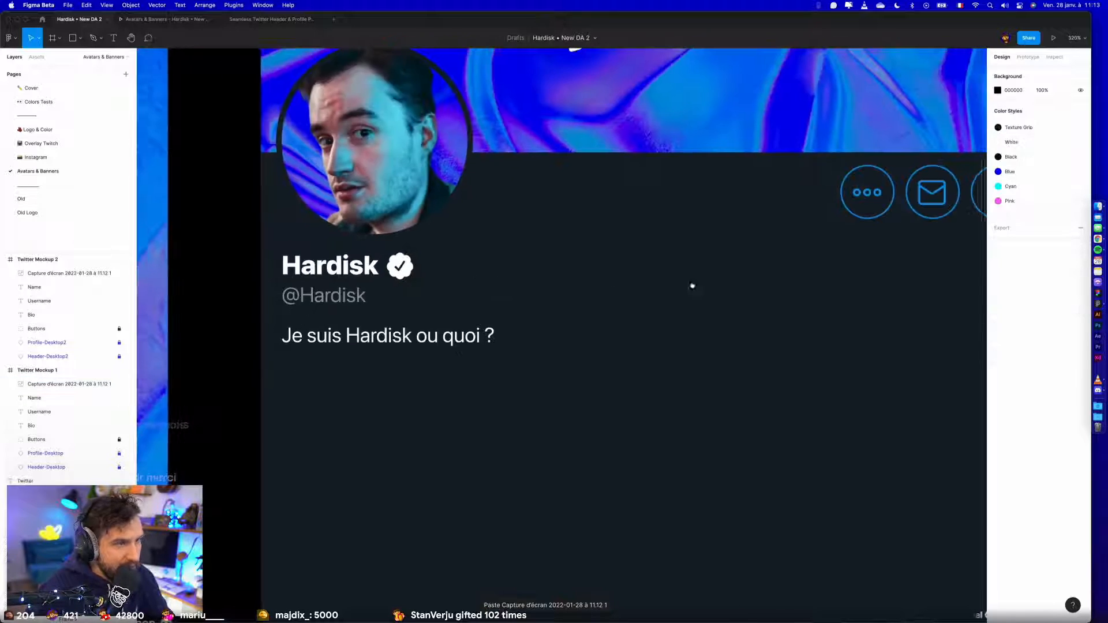
- Scale the verified badge beside the Hardisk name in Twitter Mockup 2 down to about 24 × 24
scroll(721, 281, right, 8)
scroll(762, 296, up, 5)
click(766, 297)
drag(818, 255, 814, 259)
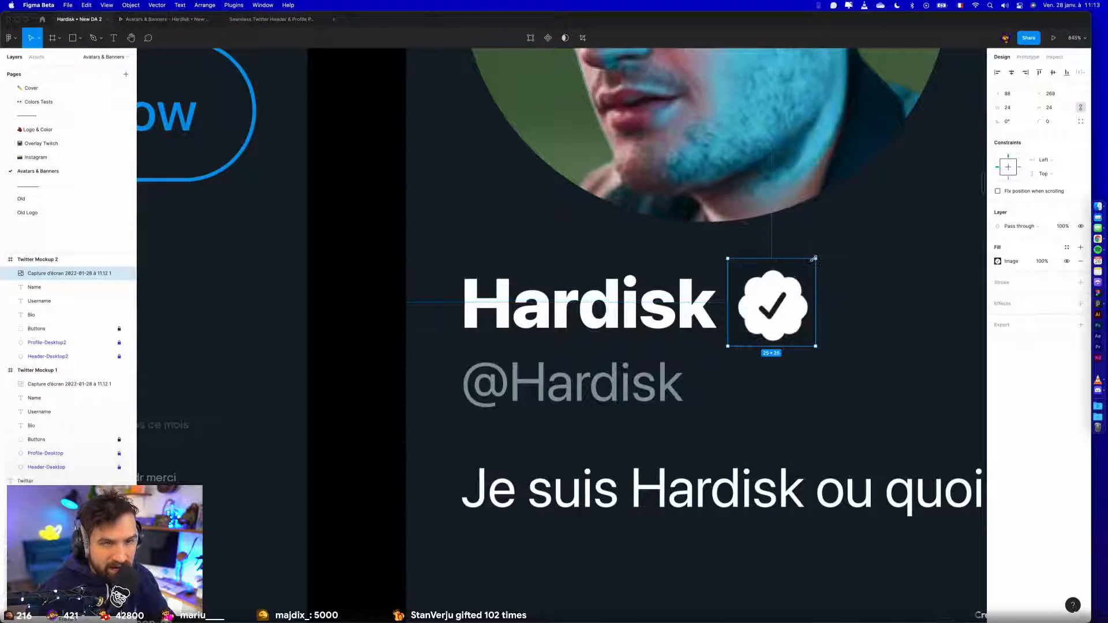
scroll(893, 335, down, 5)
click(895, 337)
scroll(815, 416, down, 3)
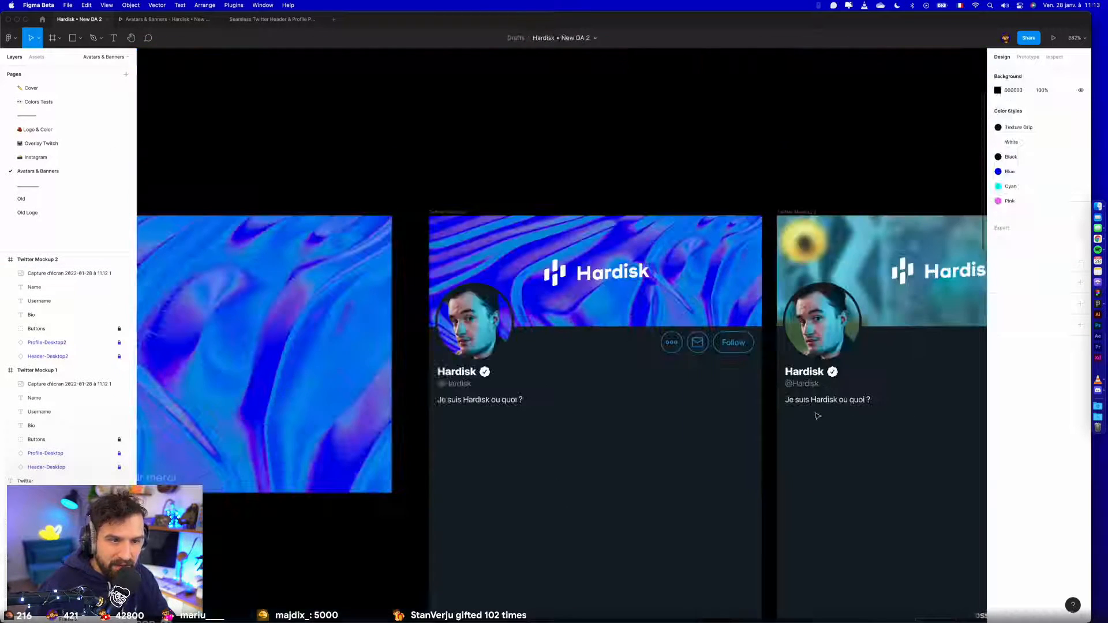
- Export Twitter Mockup 1 and Twitter Mockup 2 as 2x JPGs to the Export folder, replacing the existing files
drag(800, 453, 687, 396)
scroll(687, 396, down, 2)
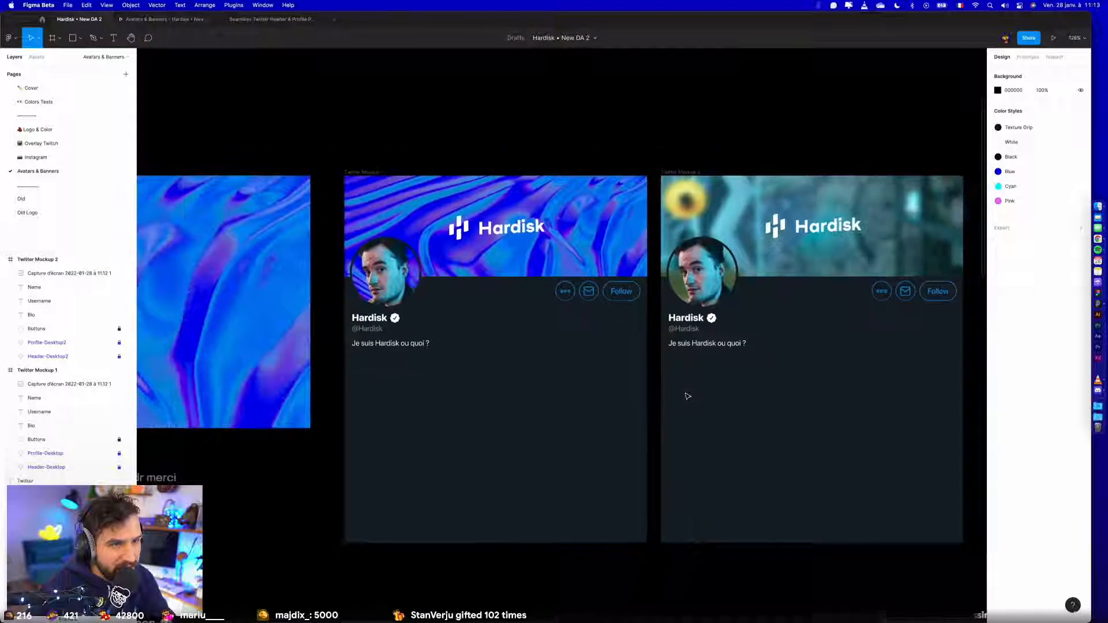
click(354, 173)
shift+click(675, 173)
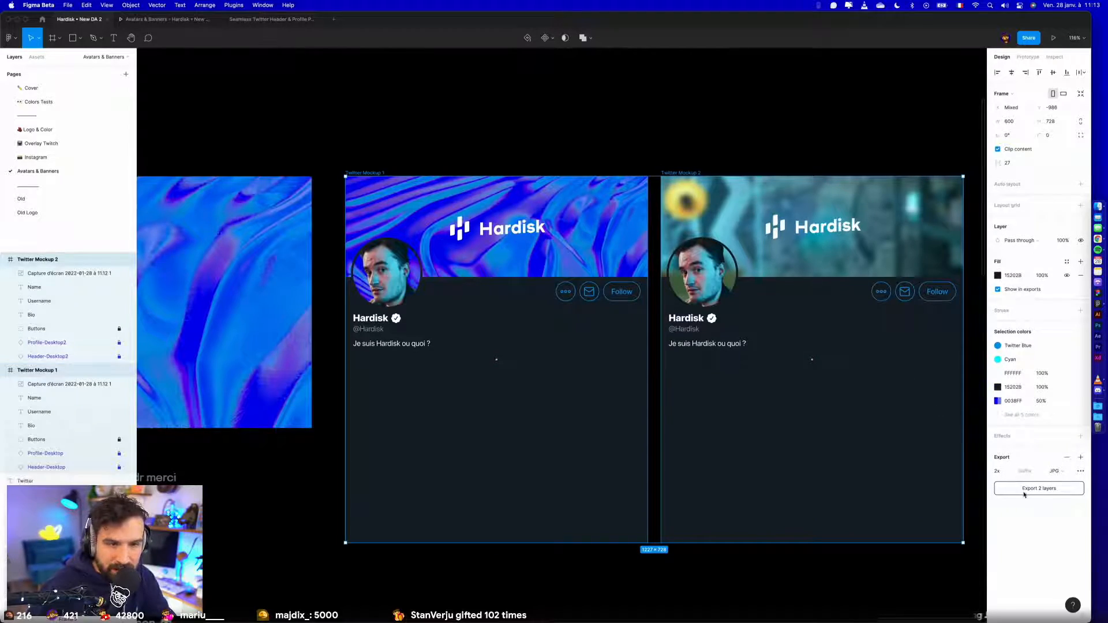
click(1016, 494)
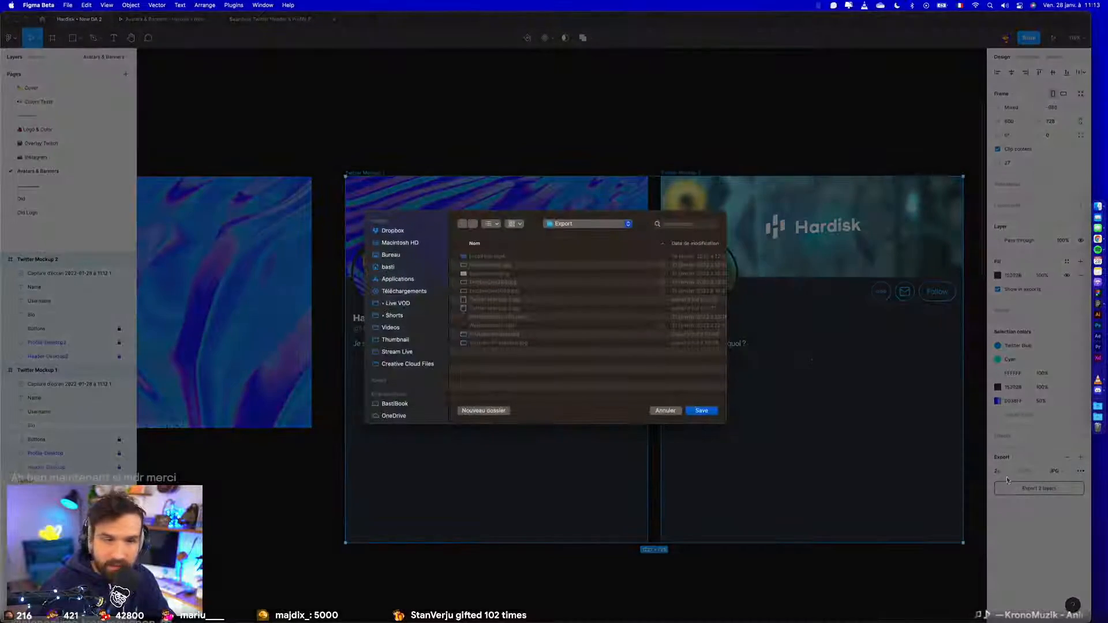
click(698, 410)
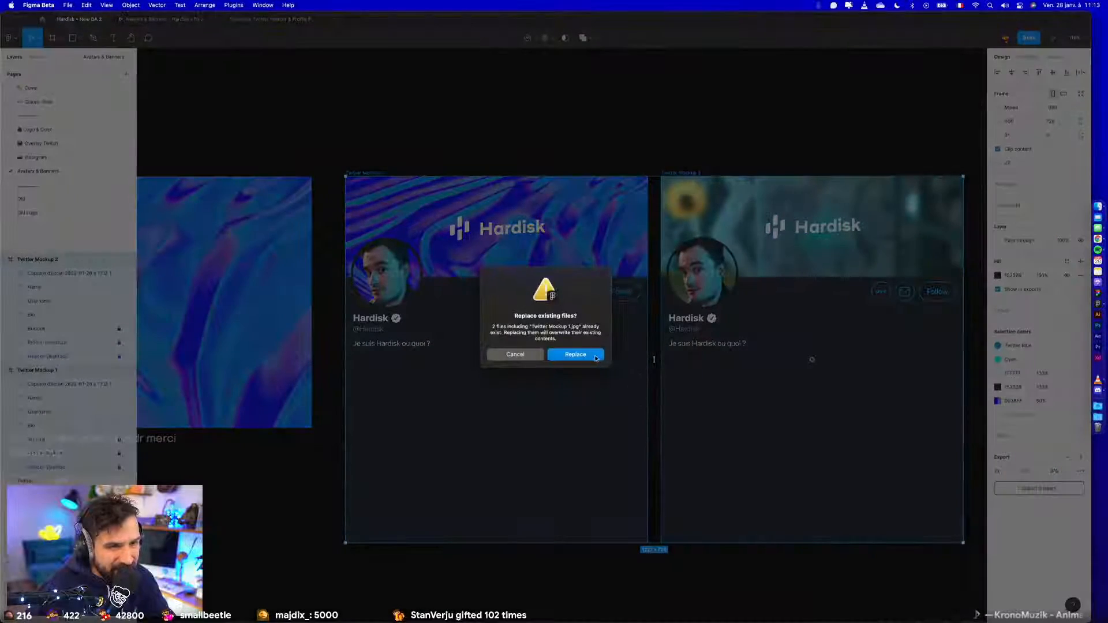
click(599, 356)
click(747, 572)
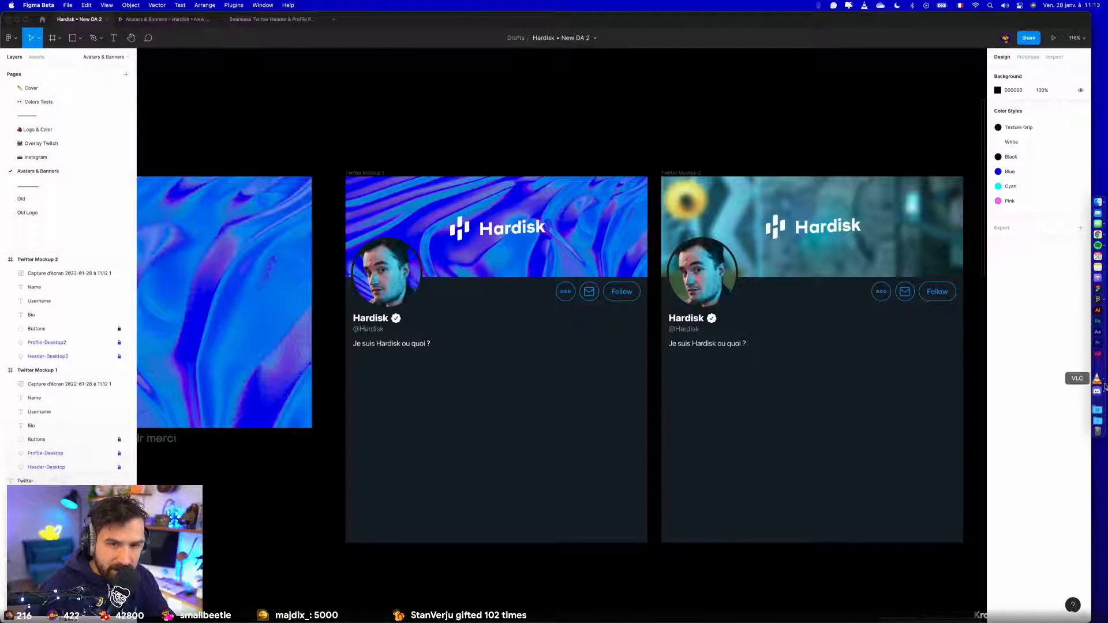
- Switch to Finder and preview the exported Youtube Mockup.jpg and Youtube TV Mockup.jpg in the Export folder, comparing their banners
key(F11)
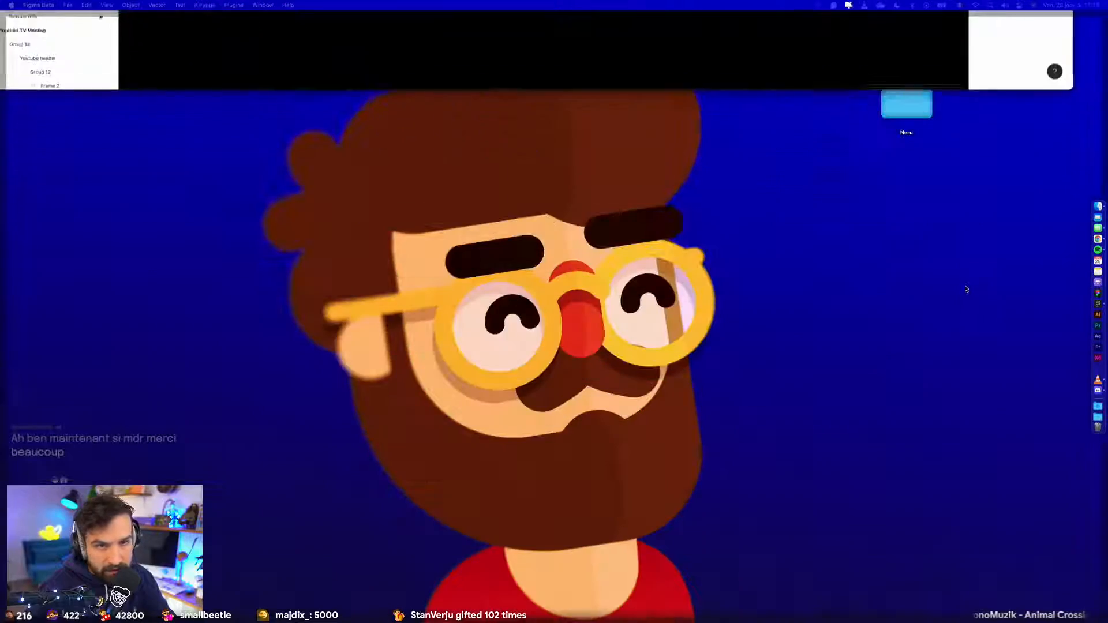
key(F11)
click(1097, 207)
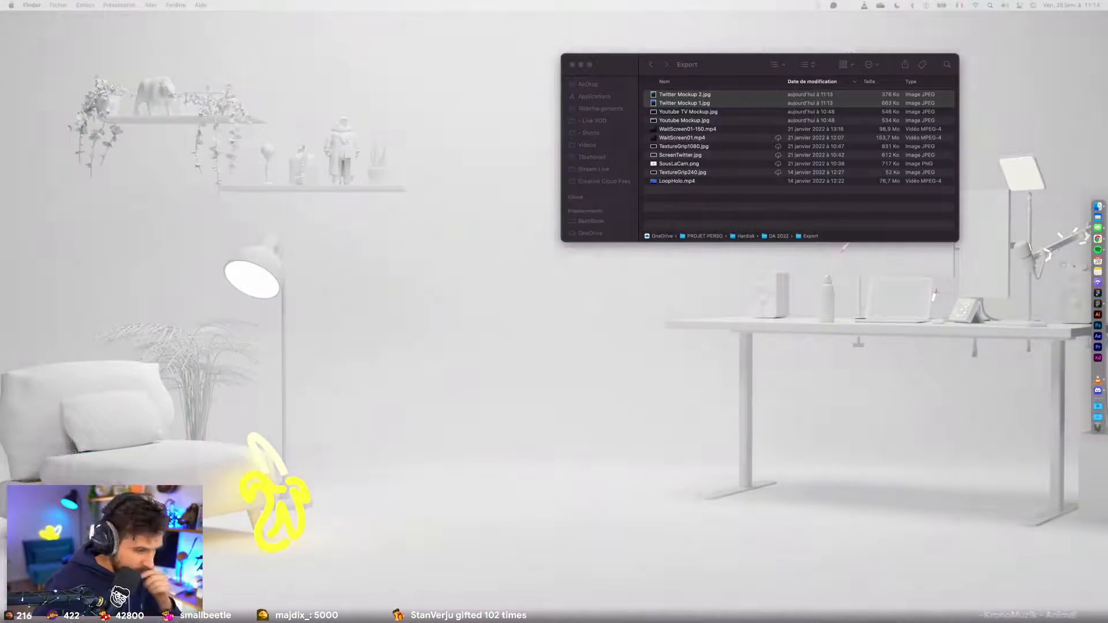
click(721, 121)
key(space)
key(Down)
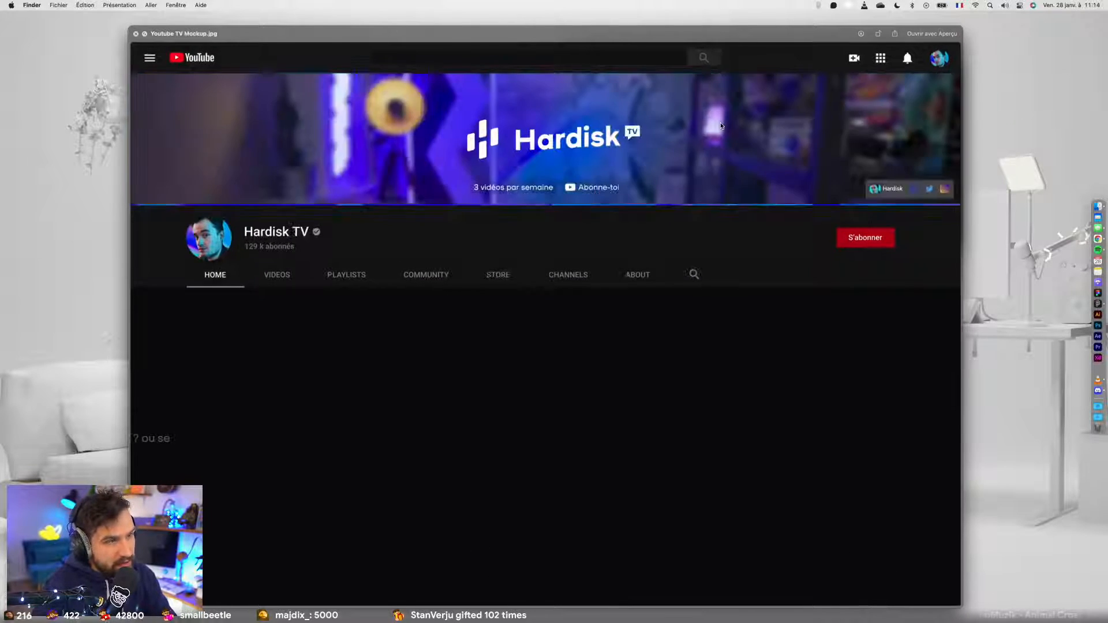
key(Up)
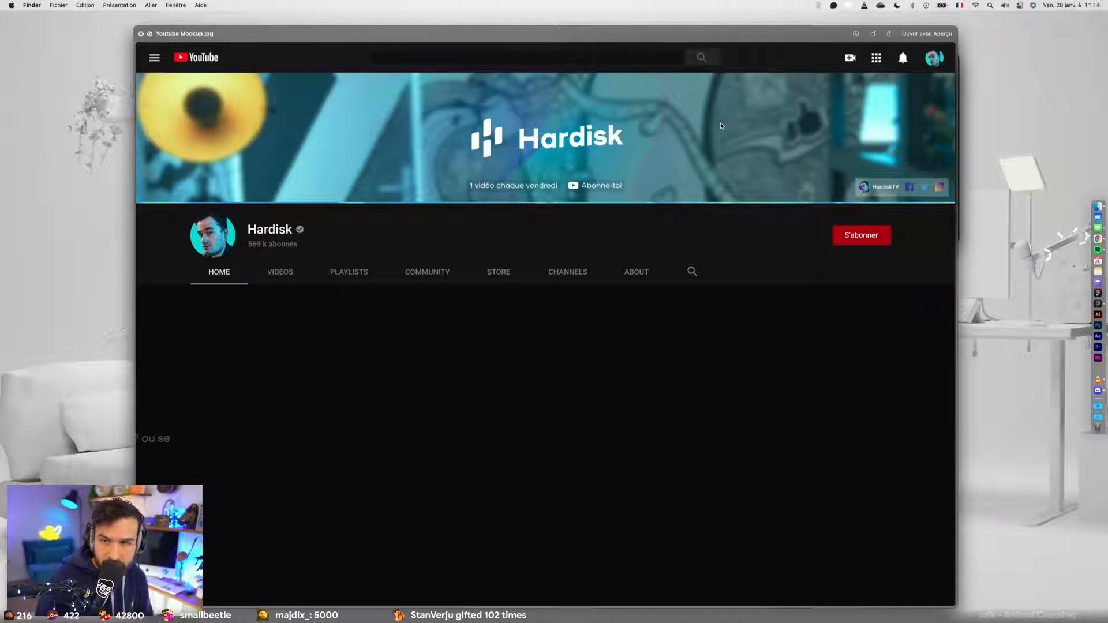
key(Down)
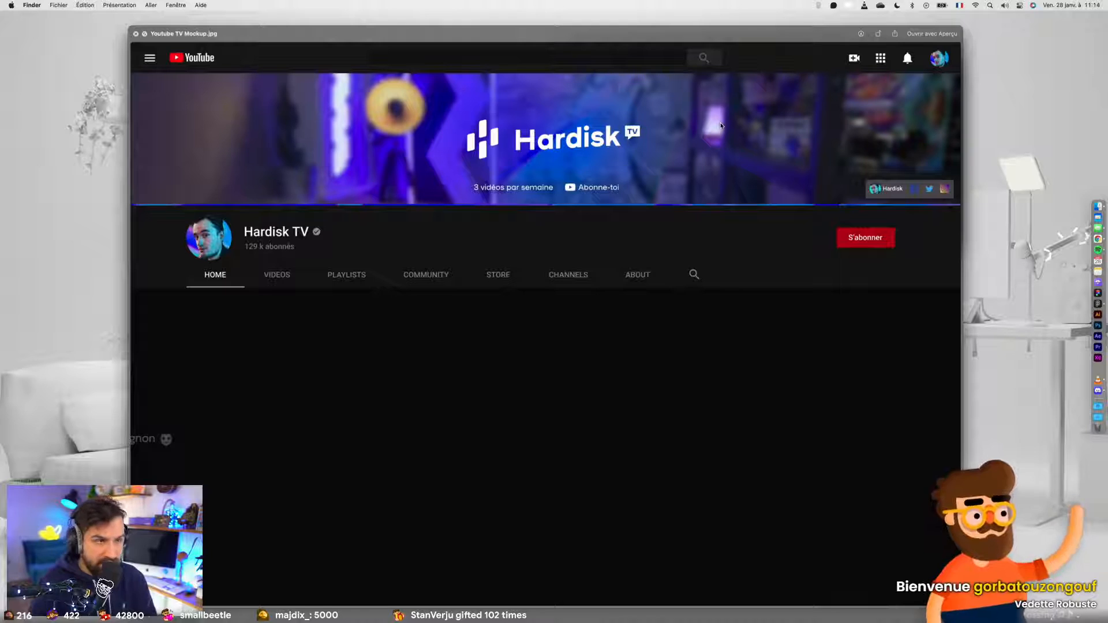
- Preview the exported Twitter Mockup 1.jpg and Twitter Mockup 2.jpg, comparing the two versions, and close the preview
key(Down)
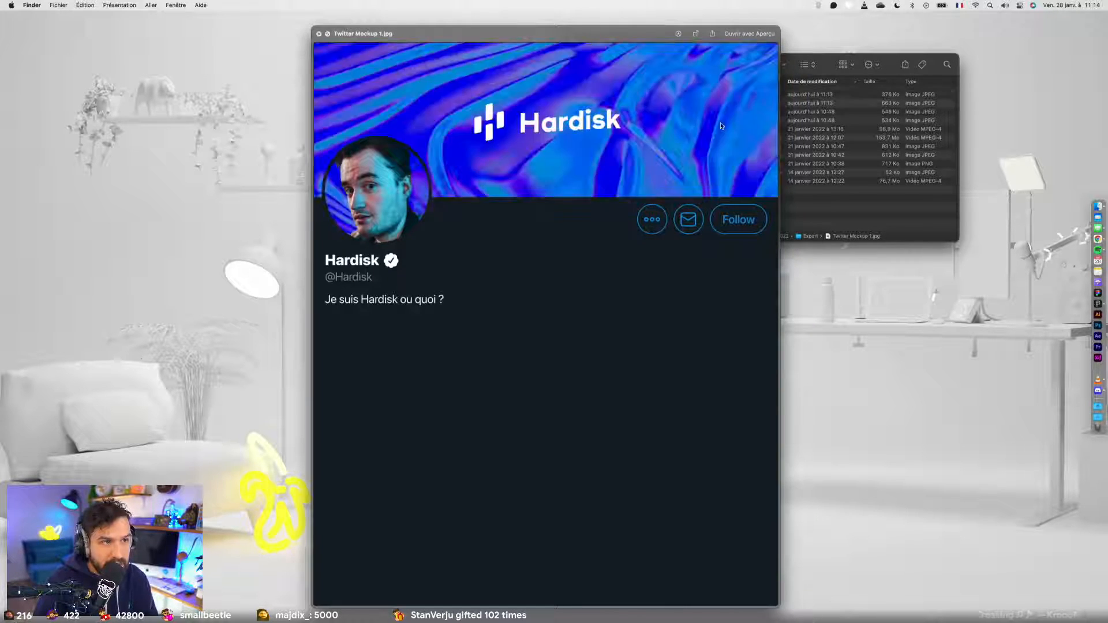
key(Down)
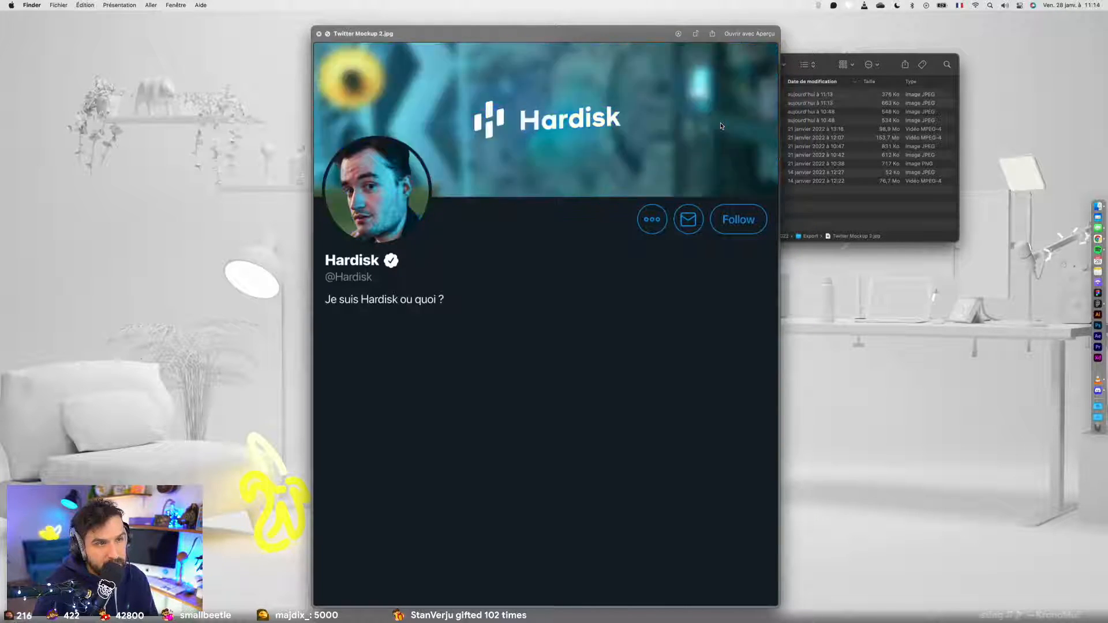
key(Down)
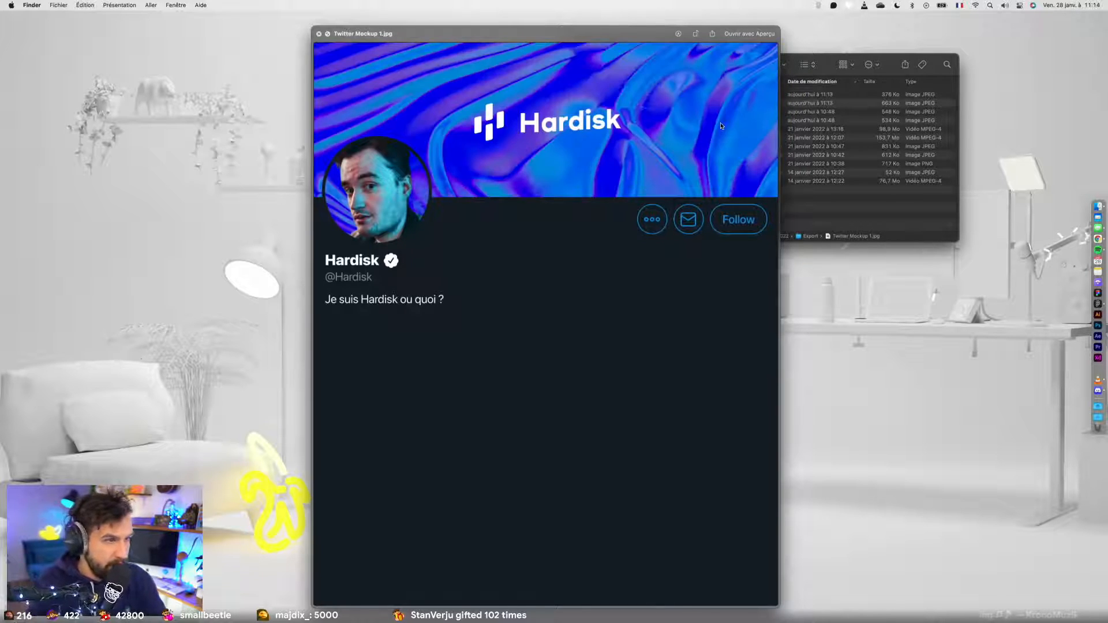
key(space)
click(720, 223)
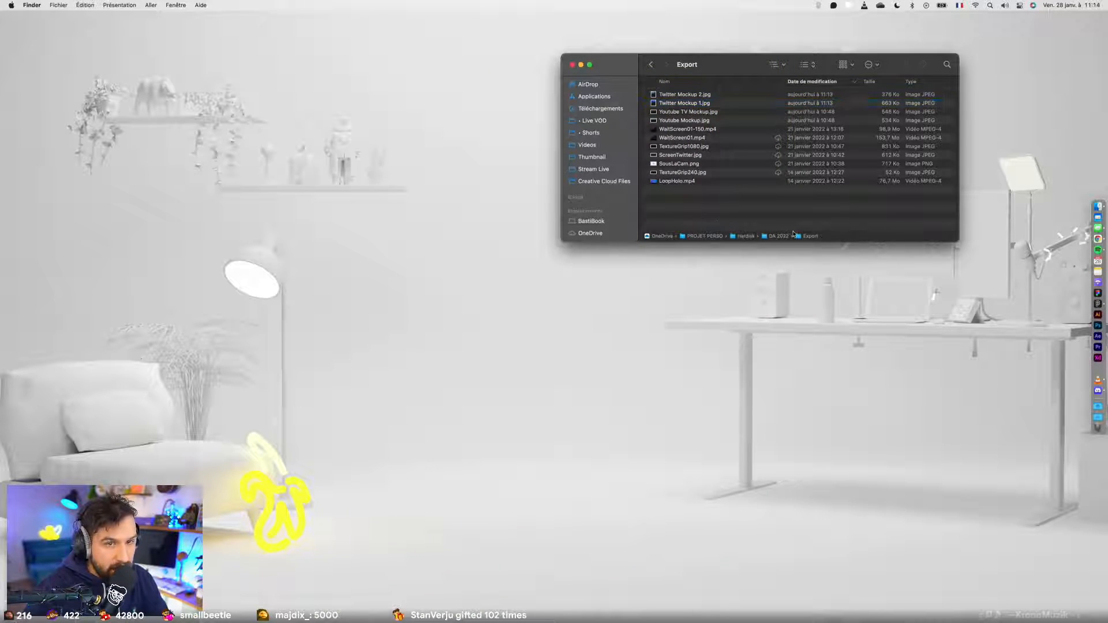
- Switch back to Figma and vertically centre the Hardisk logo within the Header-Desktop and Header-Desktop2 banners
key(ctrl+Left)
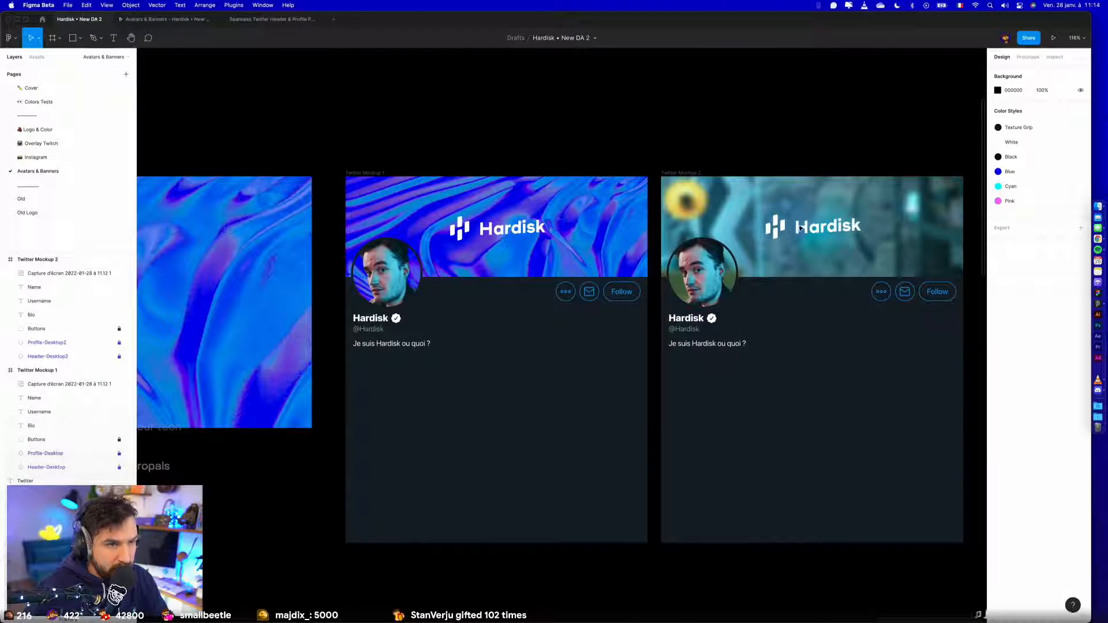
scroll(648, 254, down, 5)
drag(376, 356, 737, 343)
click(626, 277)
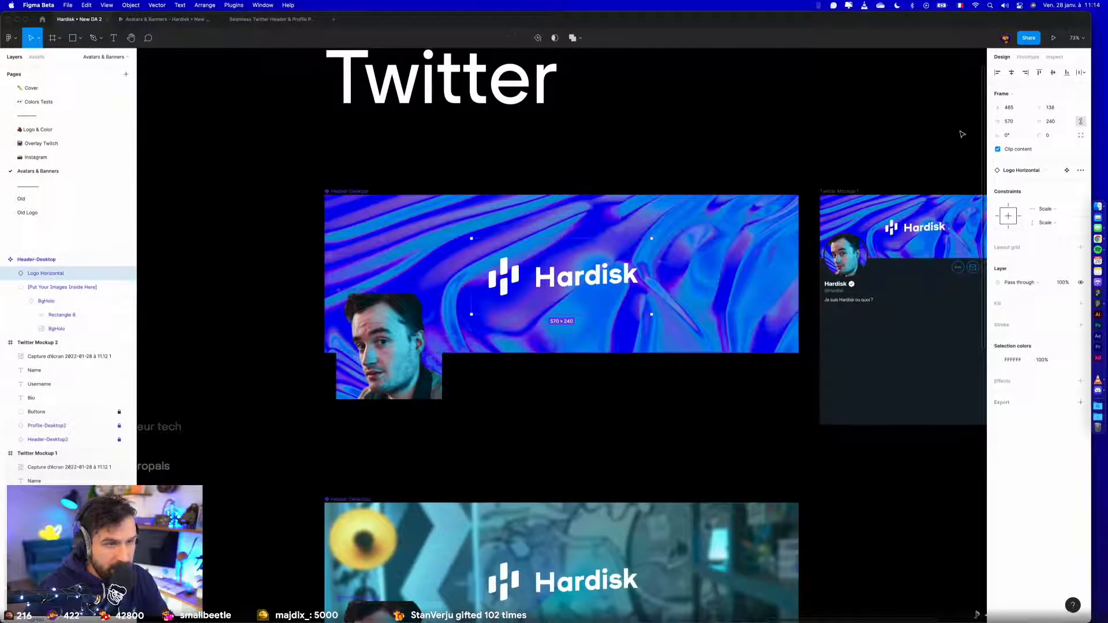
click(1053, 73)
click(572, 594)
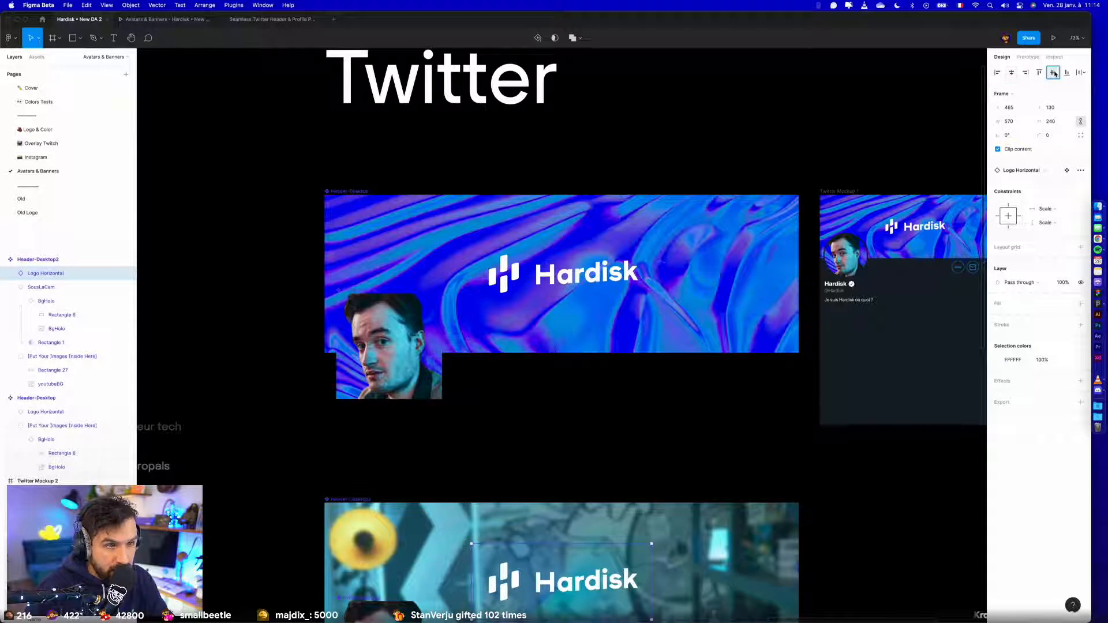
click(778, 112)
- Delete the old dark Twitter Header frame above the Facebook and Linkedin header frames
scroll(870, 314, down, 10)
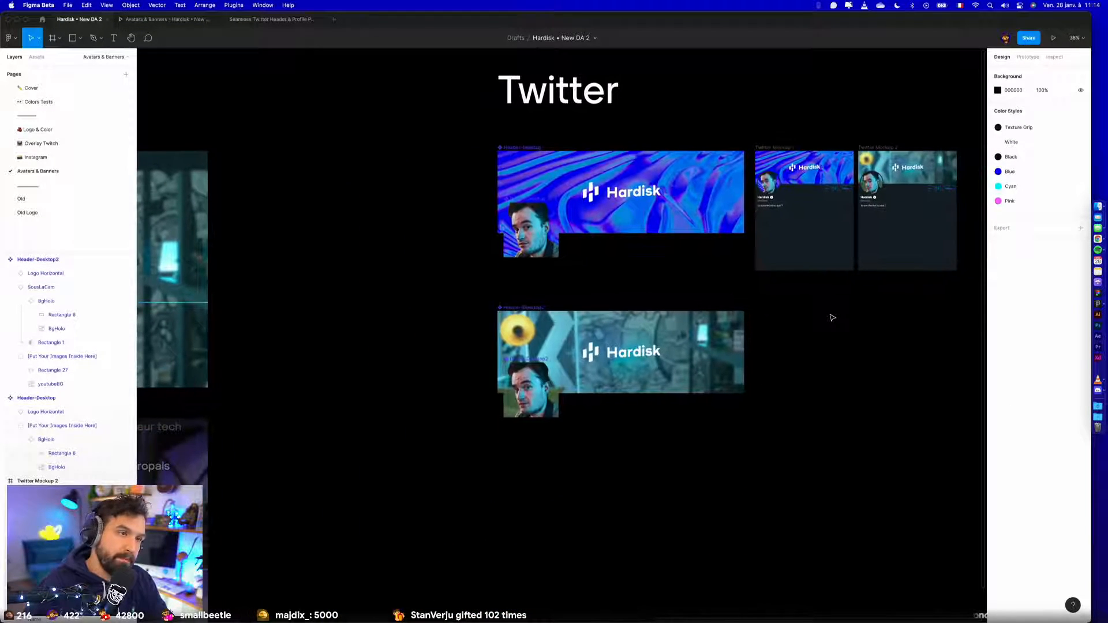
scroll(652, 352, down, 3)
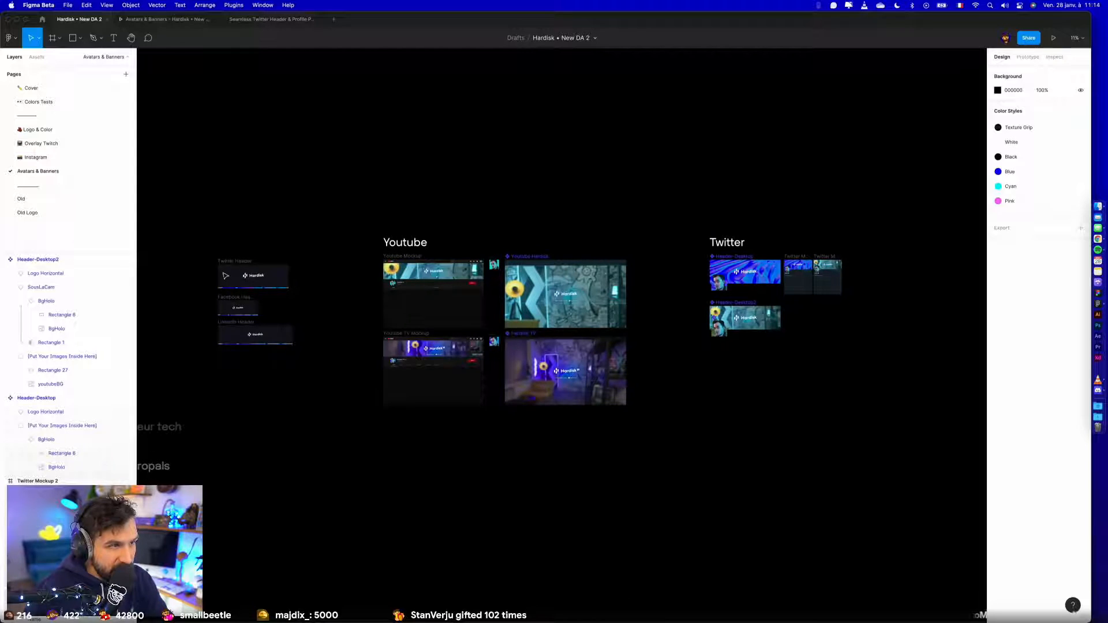
click(237, 262)
key(Delete)
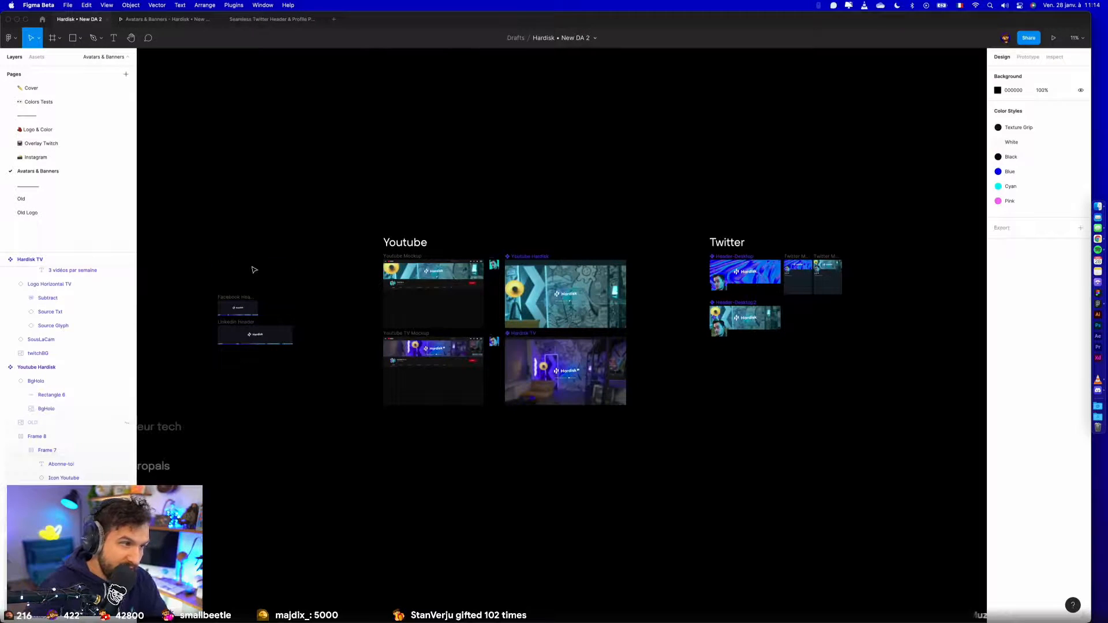
- Duplicate the Twitter section title, place the copy beyond the Twitter mockups and change its text to "Facebook"
mouse_move(754, 226)
mouse_down()
mouse_move(618, 214)
mouse_move(776, 228)
mouse_up()
double_click(776, 231)
text(Faceb)
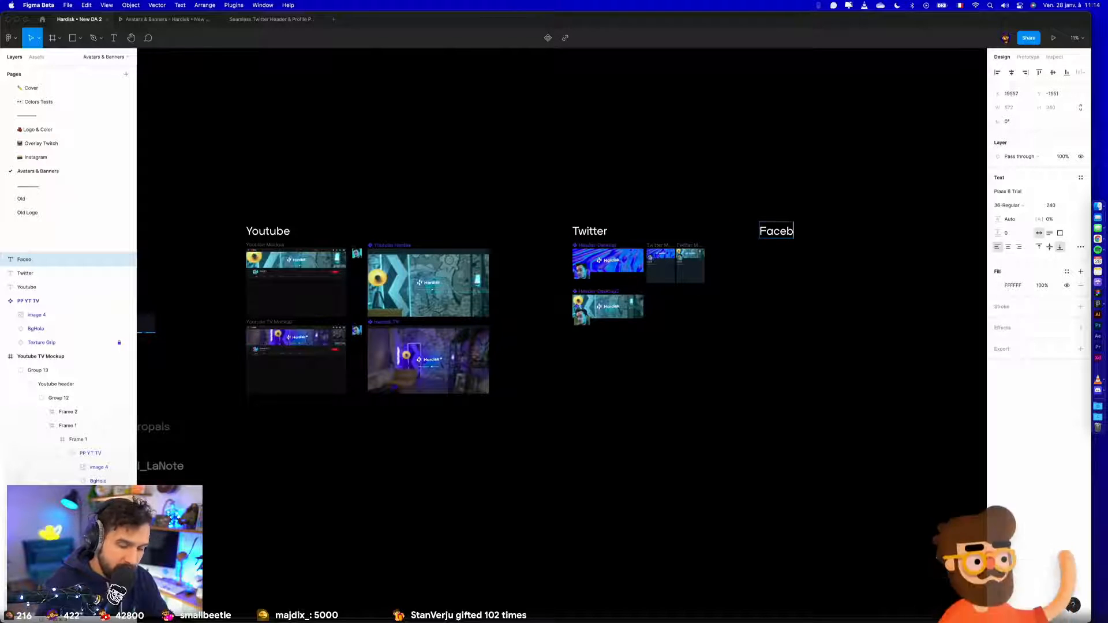
text(ook)
key(Escape)
click(799, 253)
drag(796, 235, 807, 235)
- Duplicate the Facebook title alongside it at the same height and change the copy's text to "Linkedin"
click(566, 393)
drag(566, 393, 816, 398)
scroll(351, 335, up, 5)
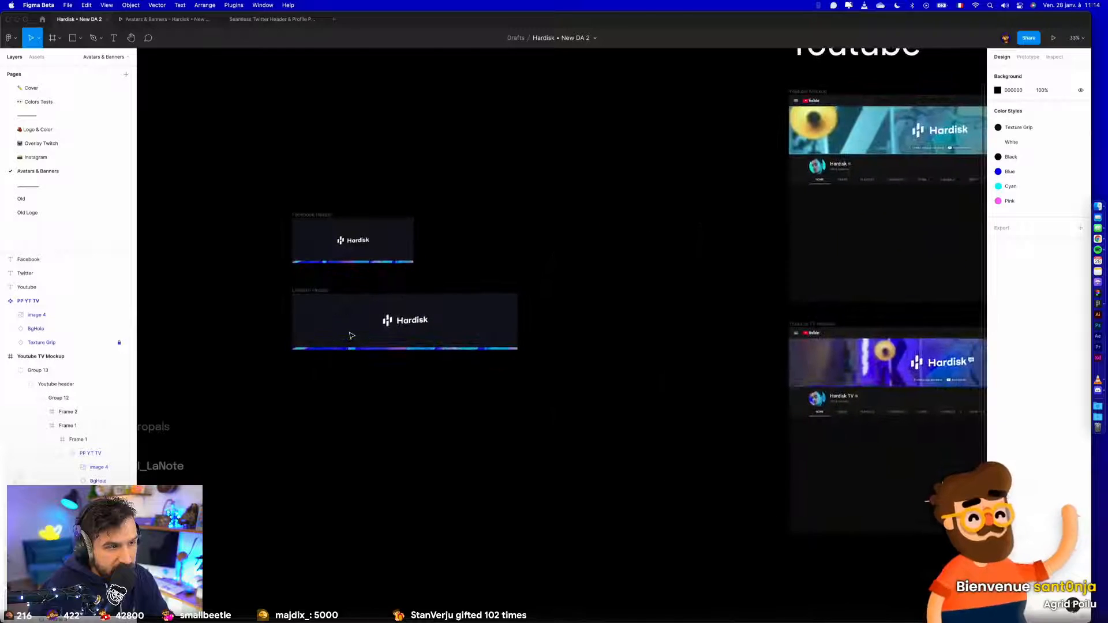
scroll(352, 335, down, 5)
scroll(364, 326, right, 7)
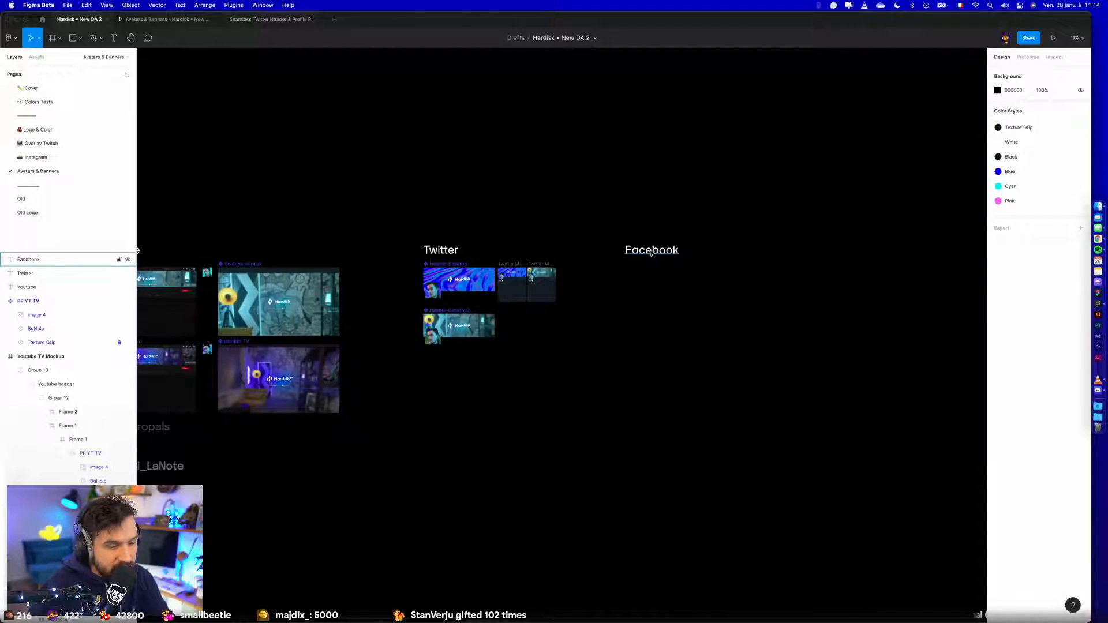
drag(649, 253, 786, 251)
key(Return)
text(Linkedin)
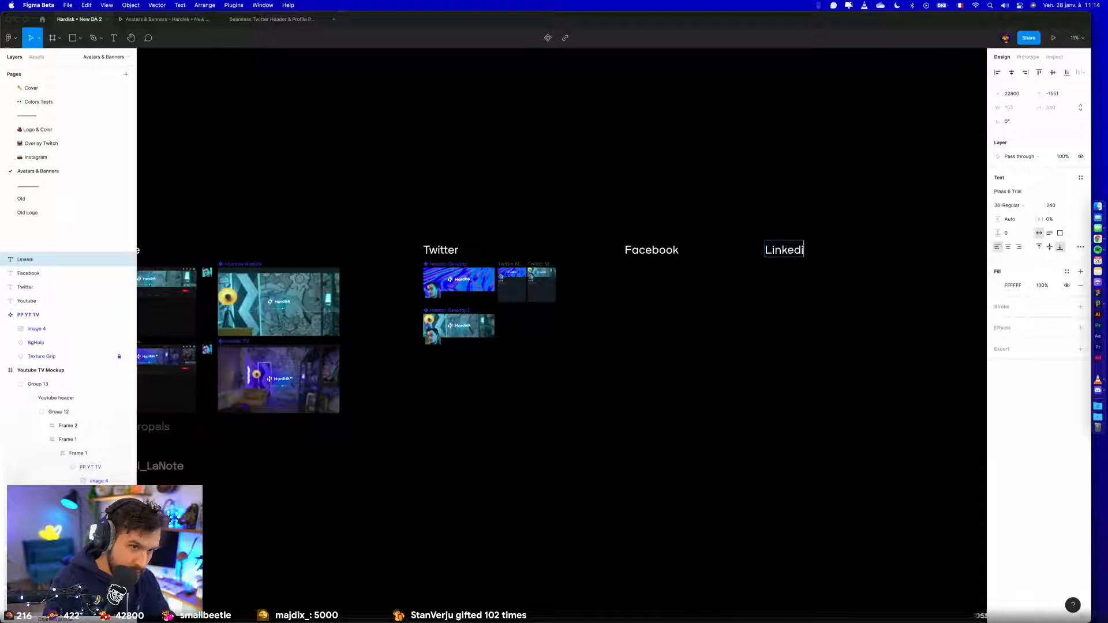
key(Escape)
click(634, 384)
drag(793, 252, 796, 252)
- Place one copy of the Header-Desktop banner under the Facebook title and another under the Linkedin title
click(712, 317)
scroll(712, 317, down, 3)
scroll(537, 278, up, 1)
scroll(577, 271, up, 3)
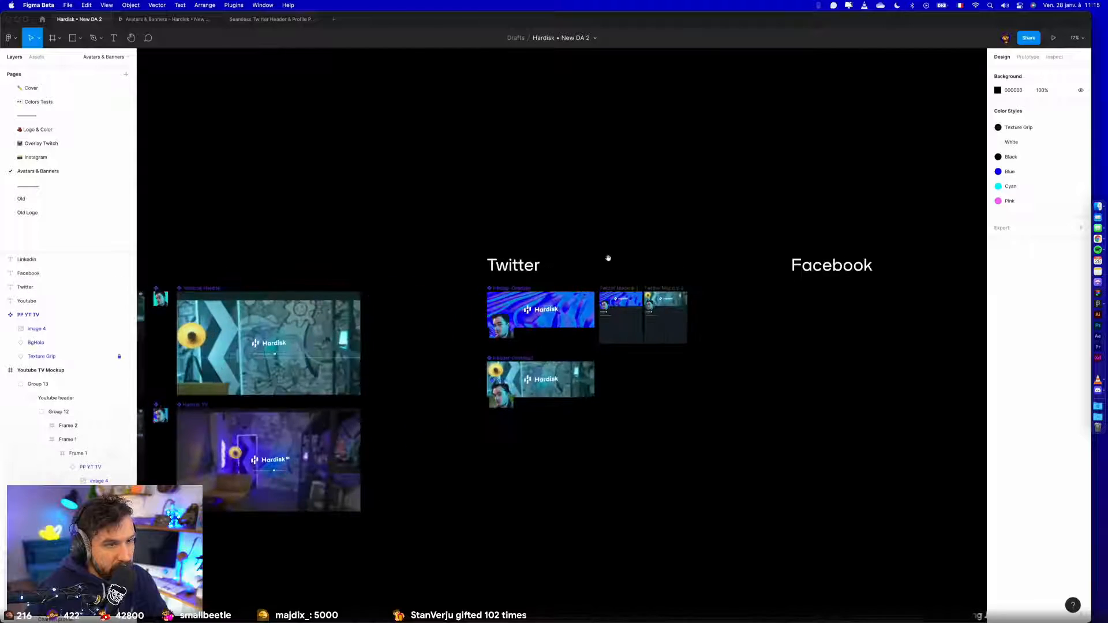
drag(437, 295, 738, 294)
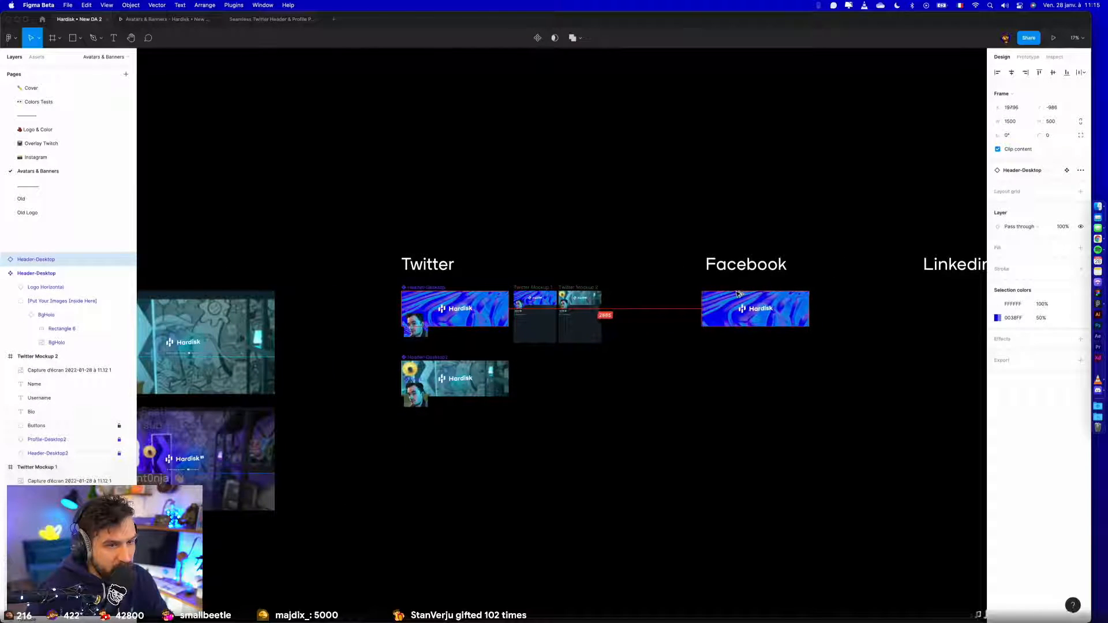
scroll(600, 296, right, 5)
drag(515, 294, 730, 294)
click(646, 360)
scroll(640, 357, down, 3)
scroll(474, 383, left, 4)
- Try swapping the banner instance under the Facebook title for the Header-Desktop2 component
click(687, 315)
click(1032, 169)
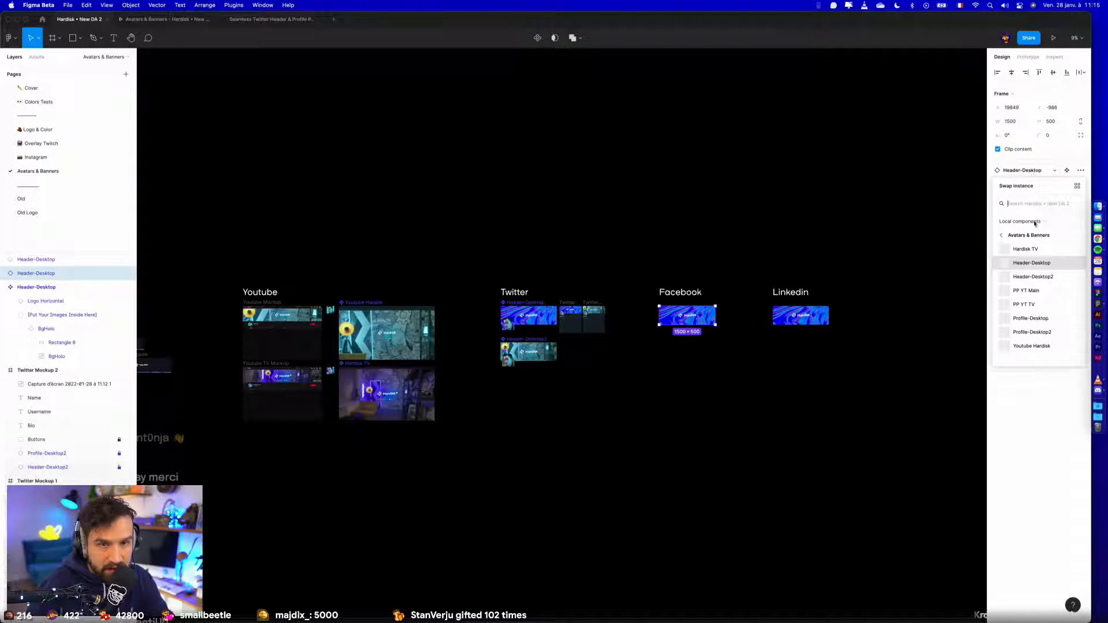
click(1032, 276)
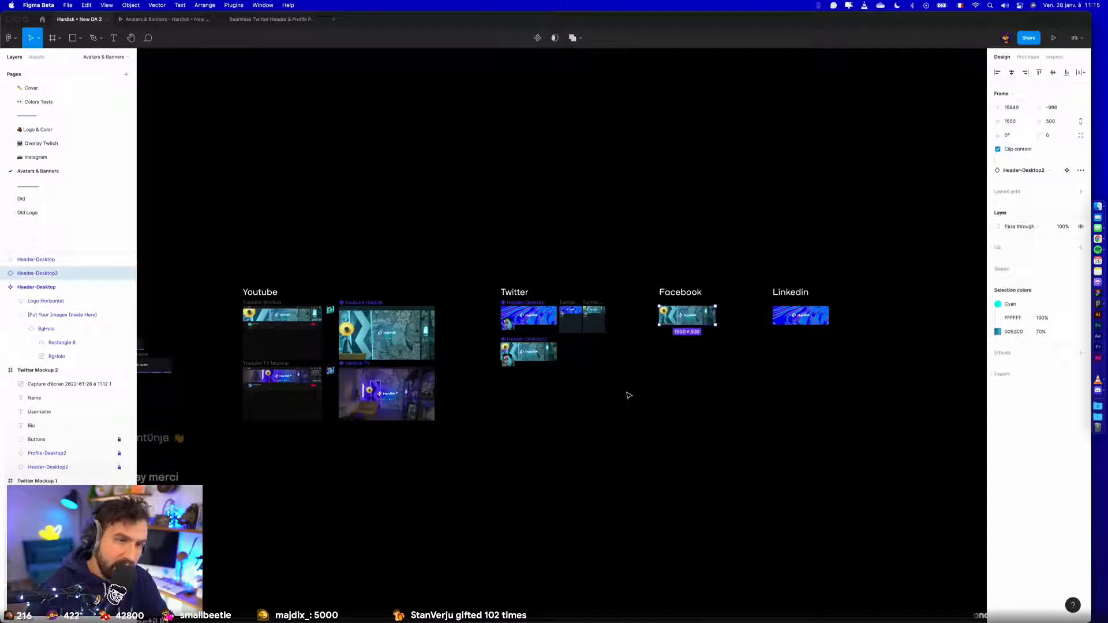
click(575, 402)
- Move the old Facebook Header and Linkedin Header frames together to just above the Facebook title
scroll(631, 453, left, 6)
drag(461, 268, 589, 382)
drag(566, 358, 430, 387)
drag(373, 350, 899, 252)
drag(945, 243, 609, 251)
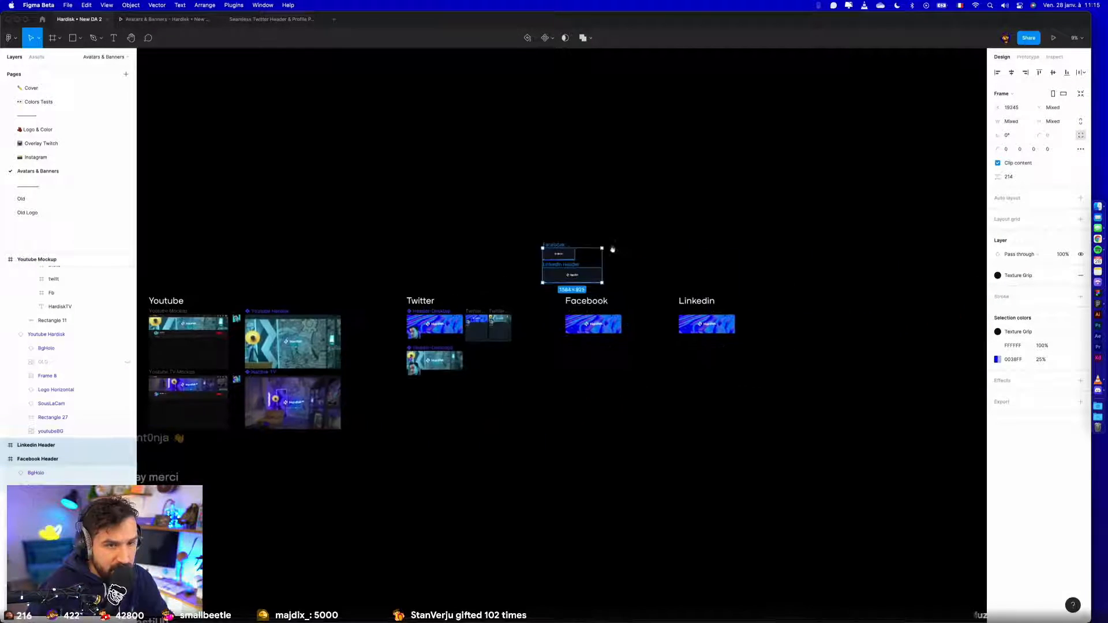
- Resize the Header-Desktop copy under the Facebook title to 851 × 315, matching the old Facebook Header frame
click(642, 234)
scroll(642, 234, up, 5)
click(463, 260)
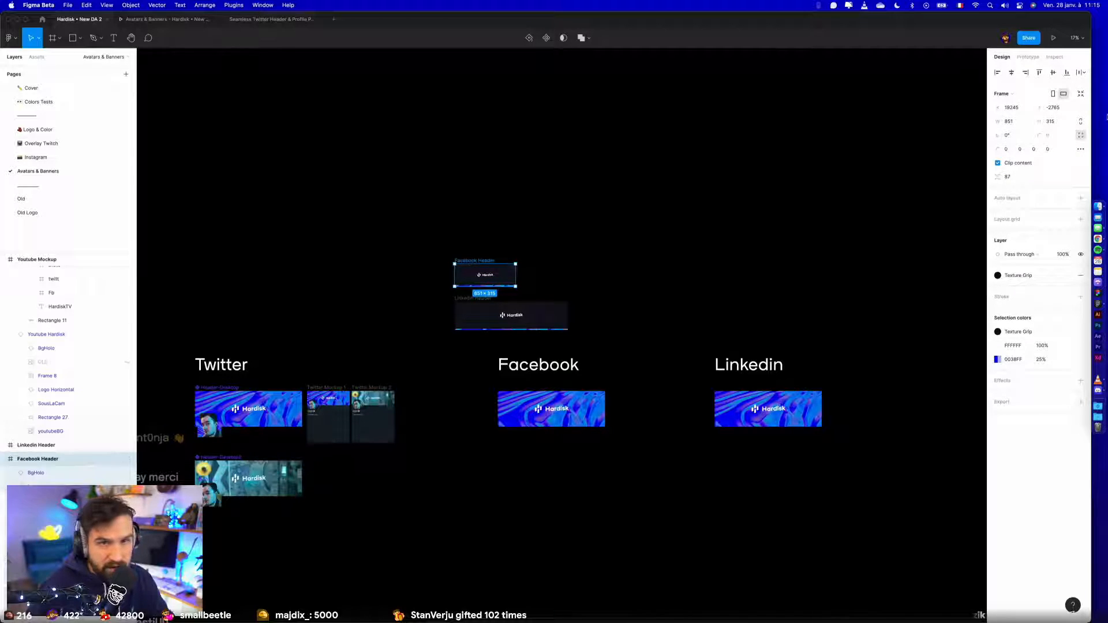
click(1015, 122)
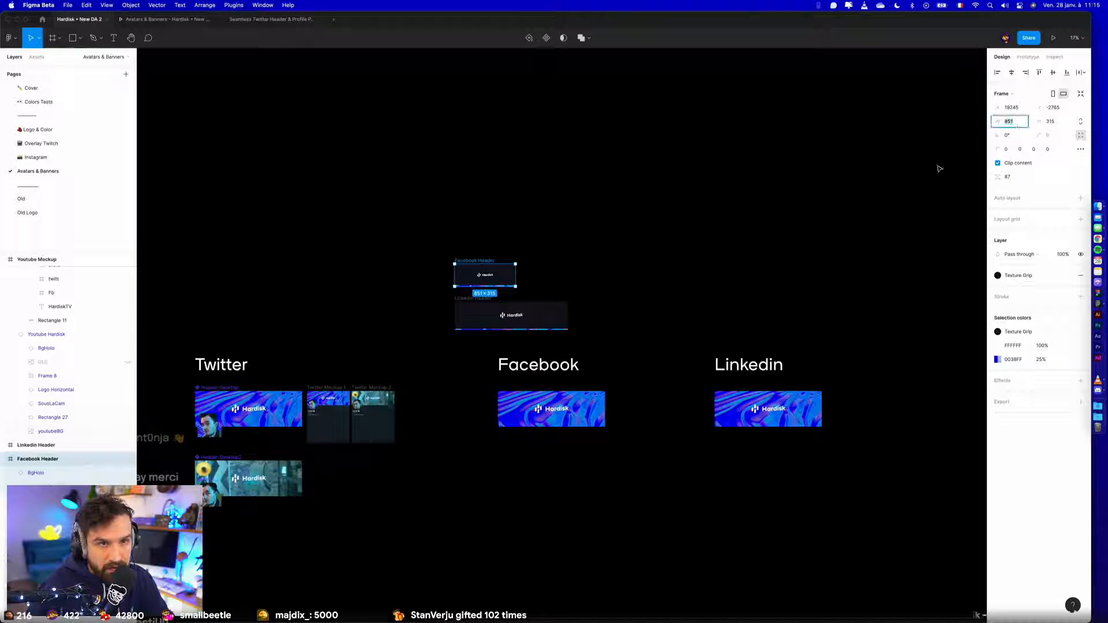
click(515, 397)
click(1053, 122)
text(500)
key(Return)
text(315)
key(Return)
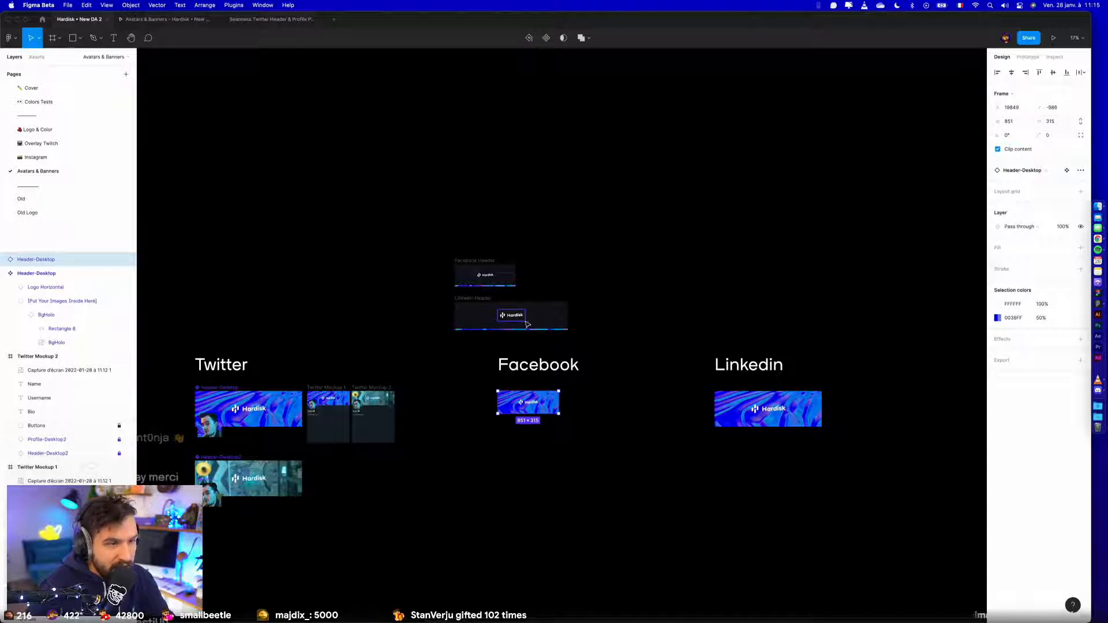
click(488, 295)
click(626, 278)
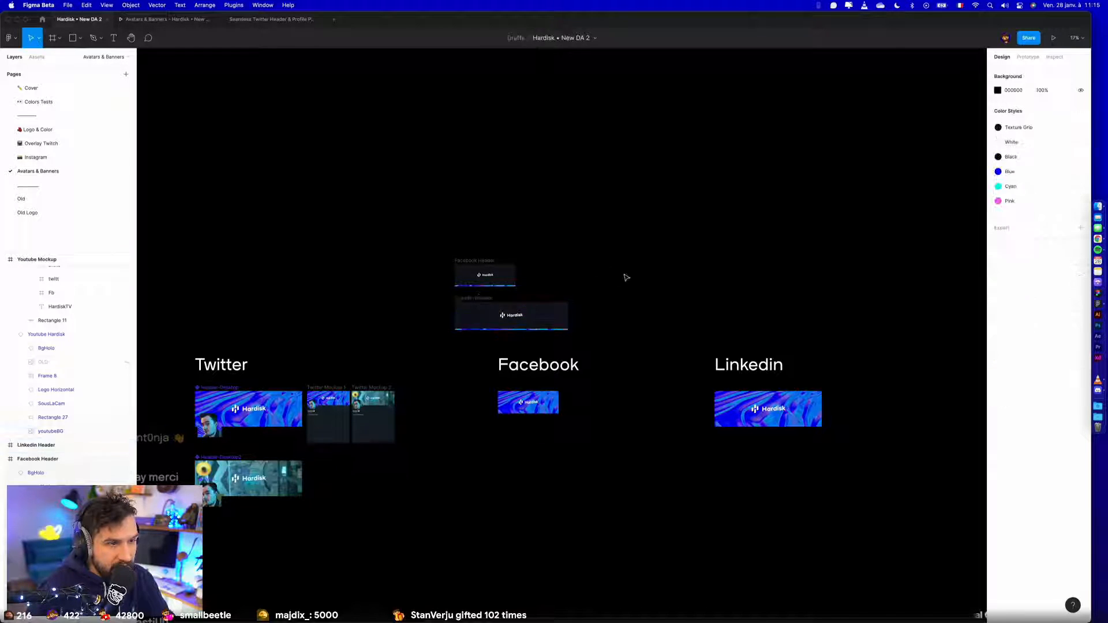
- Resize the banner under the Linkedin title to 1584 × 396 and delete the old Facebook Header and Linkedin Header frames
click(464, 299)
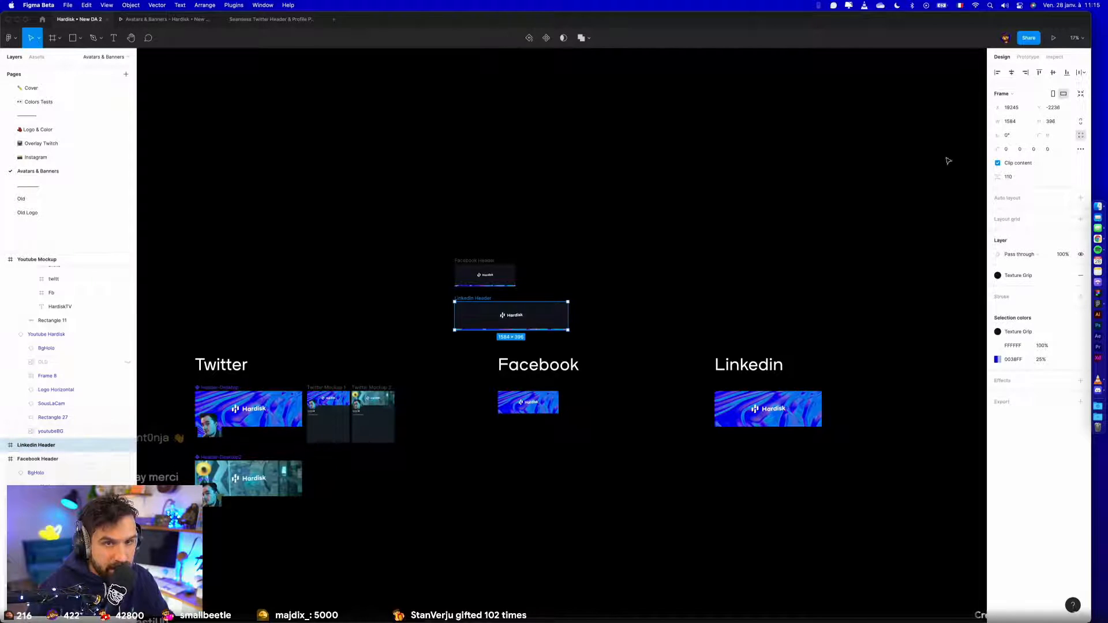
click(1010, 122)
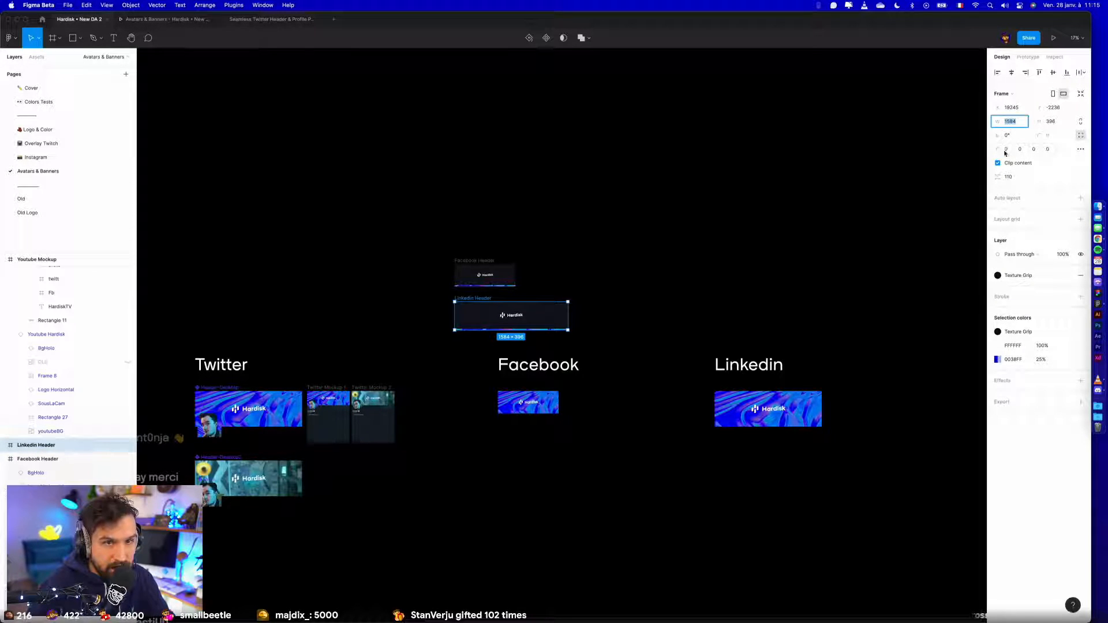
click(728, 396)
click(1020, 121)
text(1584)
click(1056, 123)
text(3)
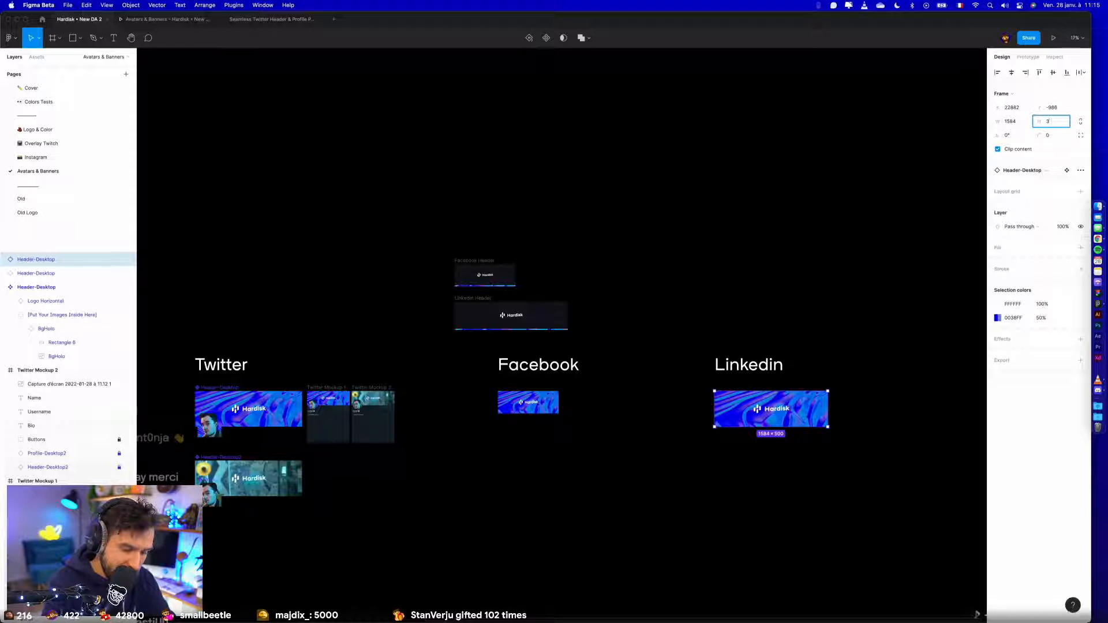
text(96)
key(Return)
drag(433, 236, 603, 344)
key(Delete)
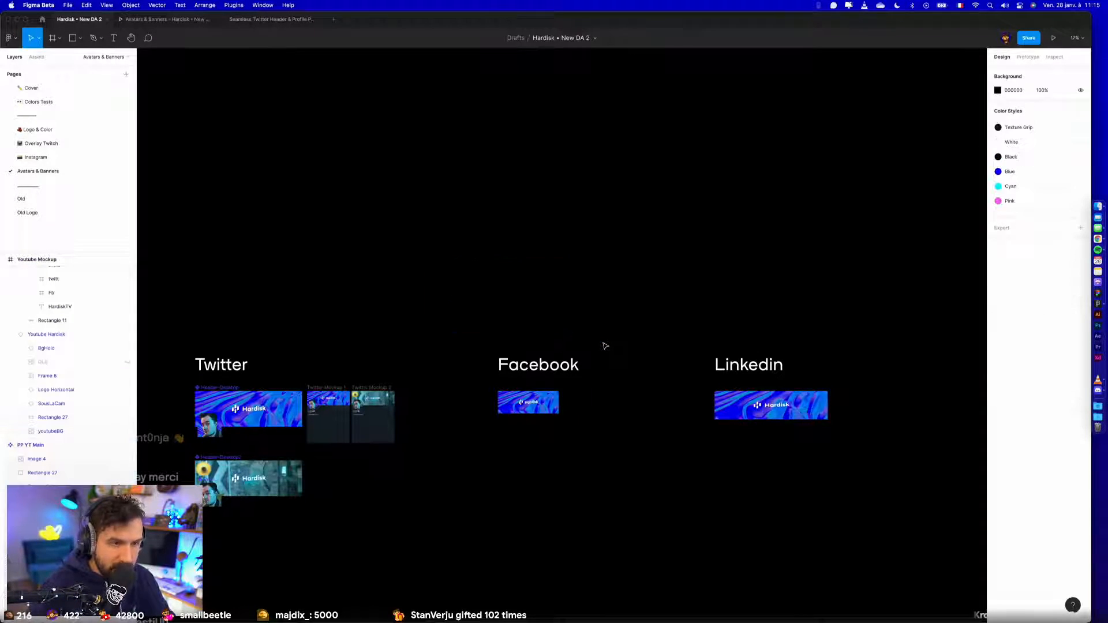
- Inspect the constraints of the logo, image and BgHolo layers inside the Facebook banner instance
scroll(603, 344, up, 5)
scroll(536, 510, left, 2)
scroll(536, 509, down, 2)
click(541, 382)
scroll(541, 381, up, 8)
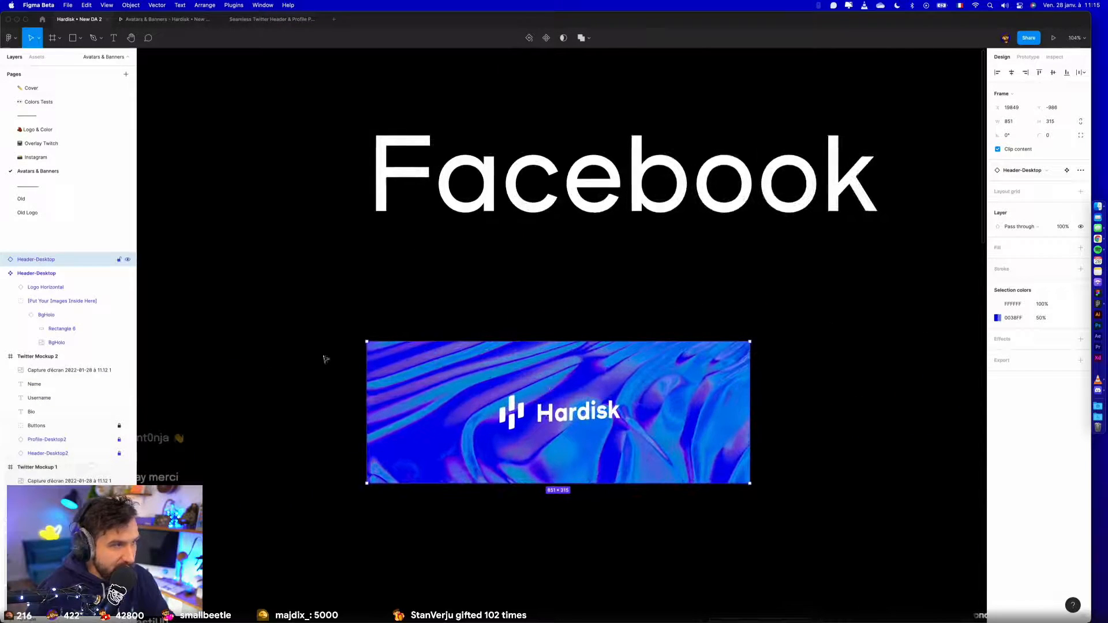
click(4, 259)
click(42, 273)
shift+click(45, 288)
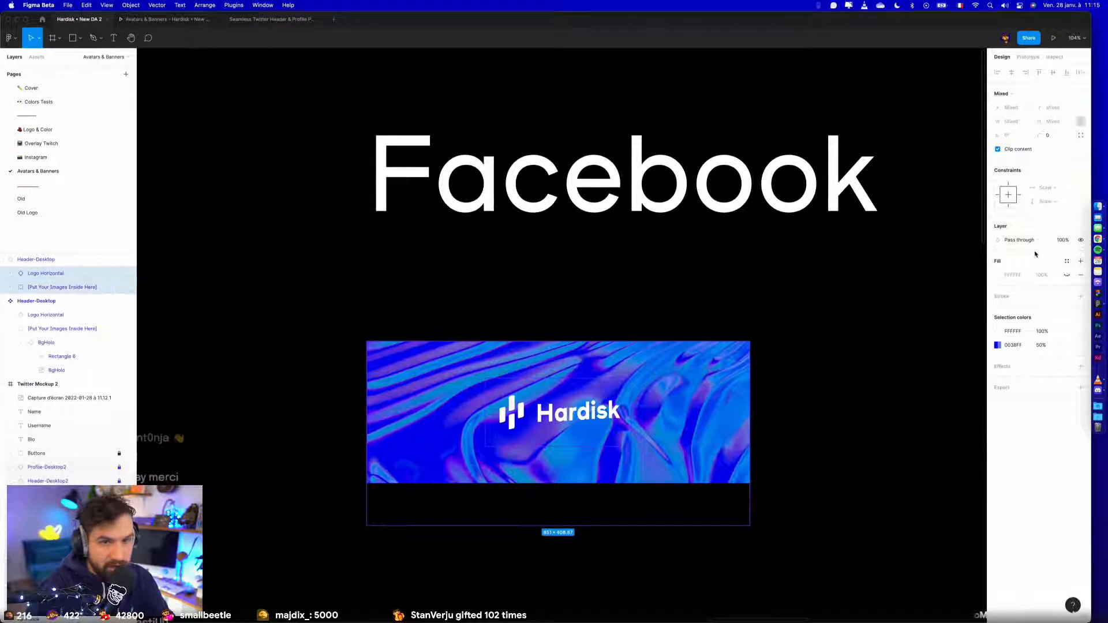
click(13, 287)
click(38, 302)
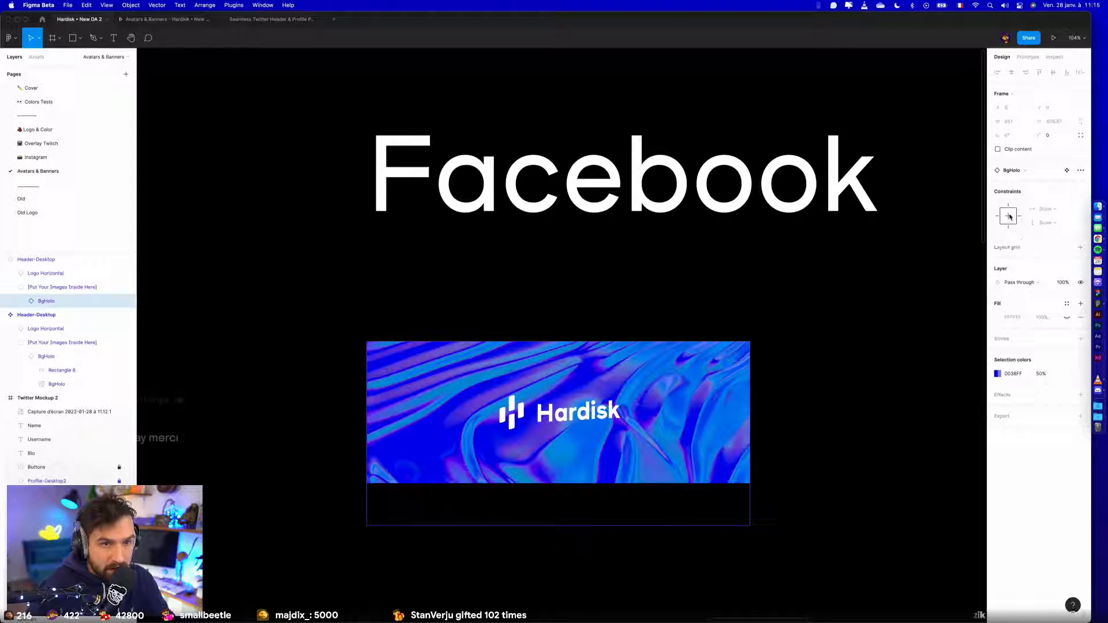
click(788, 307)
- Wrap the Facebook banner and the Linkedin banner each in its own frame
key(shift+1)
drag(831, 389, 658, 403)
scroll(658, 403, up, 5)
click(465, 368)
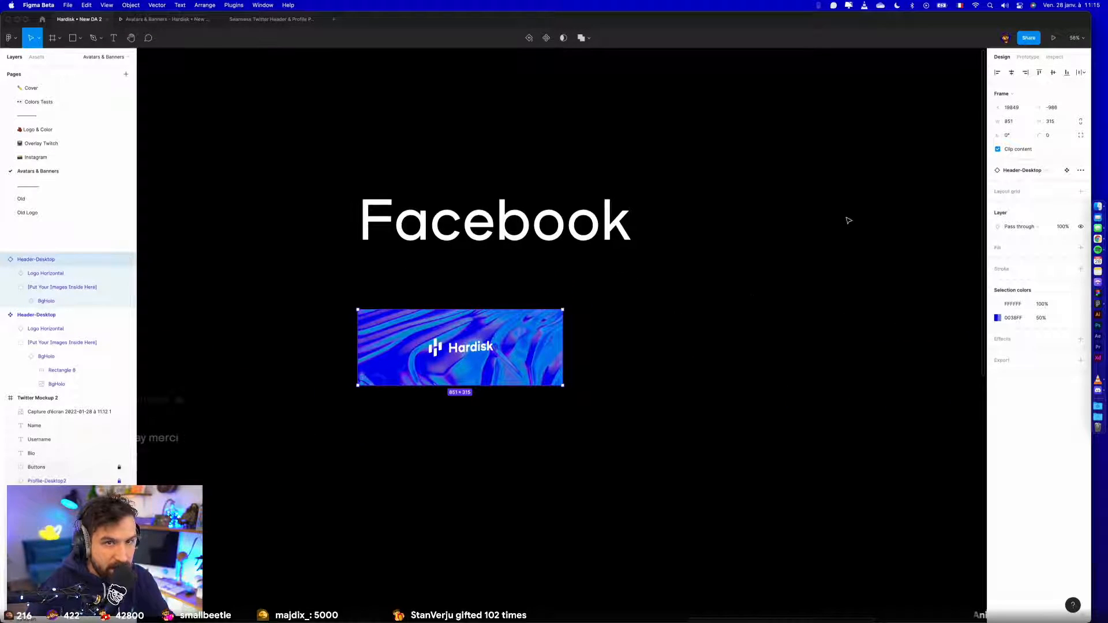
scroll(728, 335, down, 5)
key(super+alt+g)
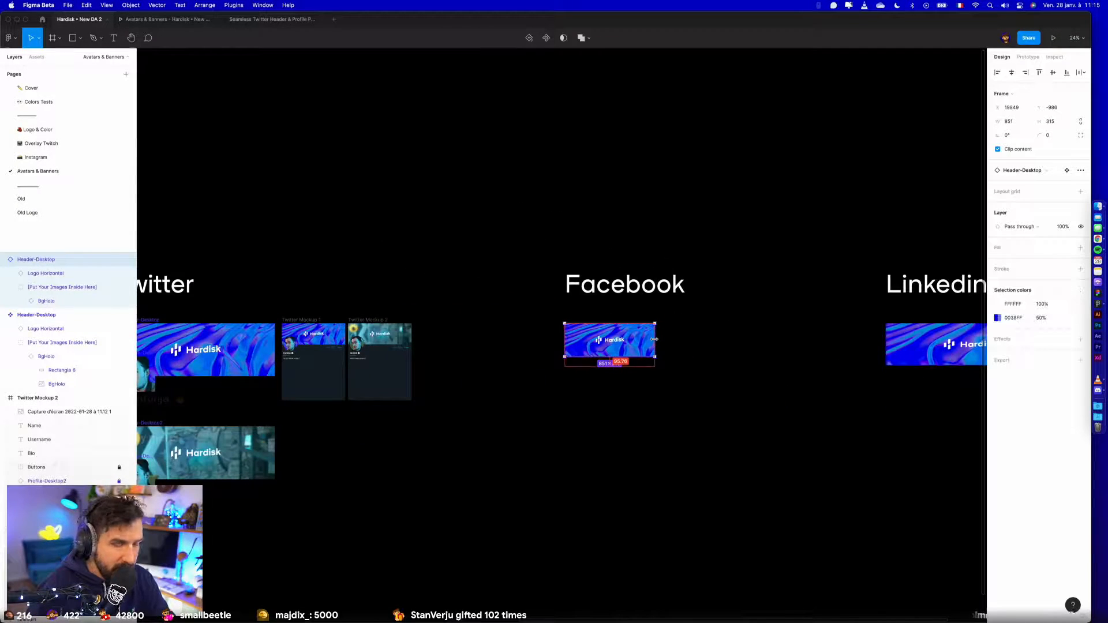
scroll(678, 371, right, 3)
scroll(677, 371, right, 2)
click(701, 379)
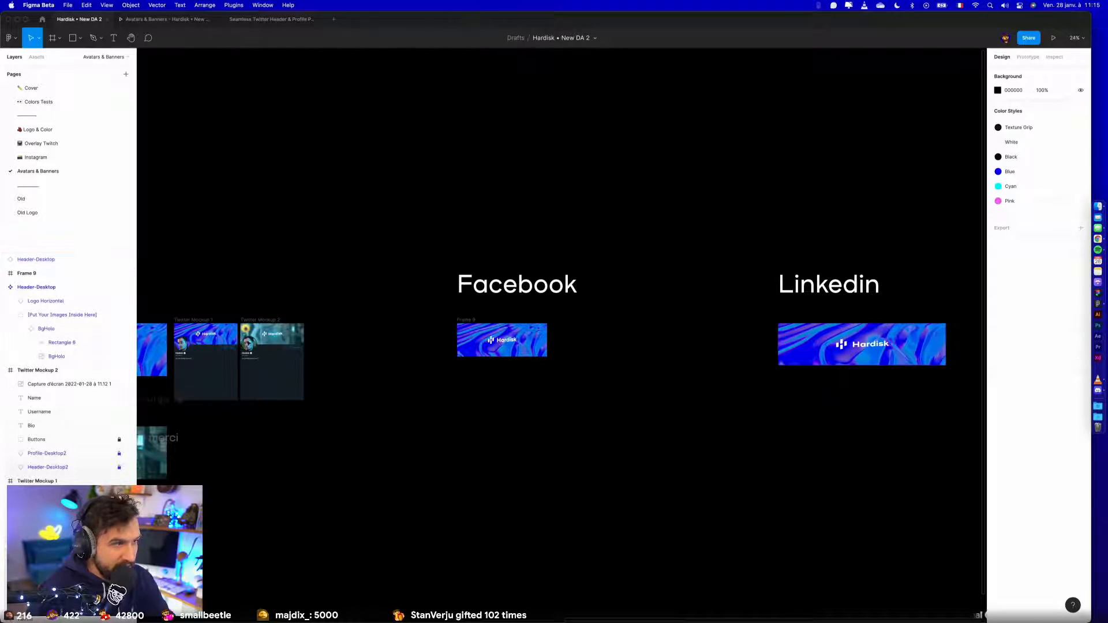
click(865, 326)
key(super+alt+g)
- Reset the Header-Desktop instance inside the Facebook frame to its original component size
click(513, 355)
click(4, 274)
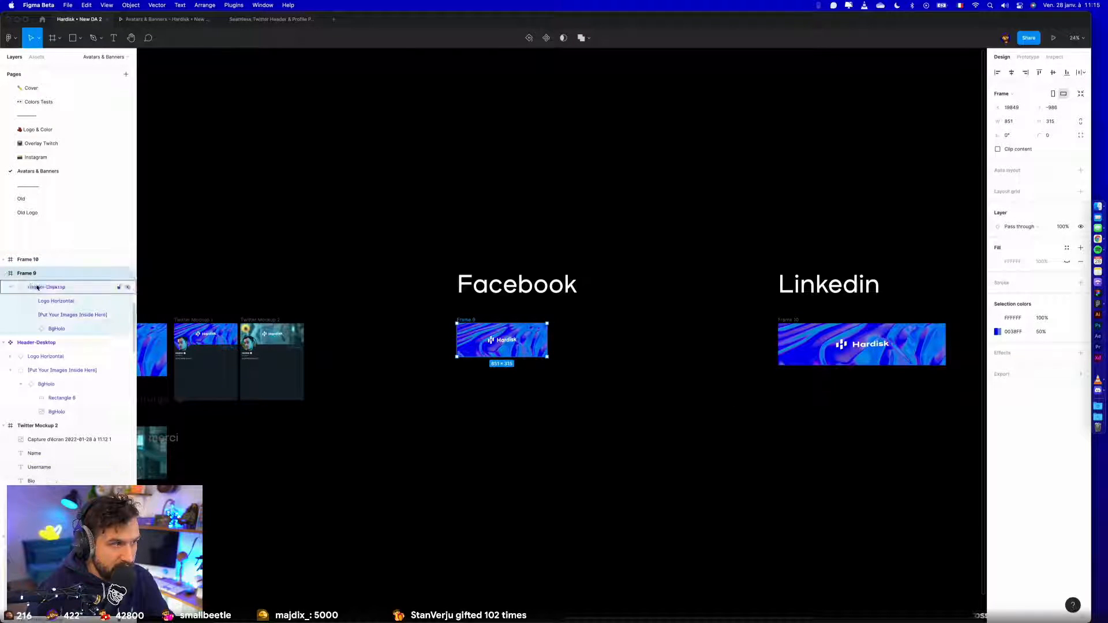
click(37, 288)
click(1081, 170)
click(1050, 206)
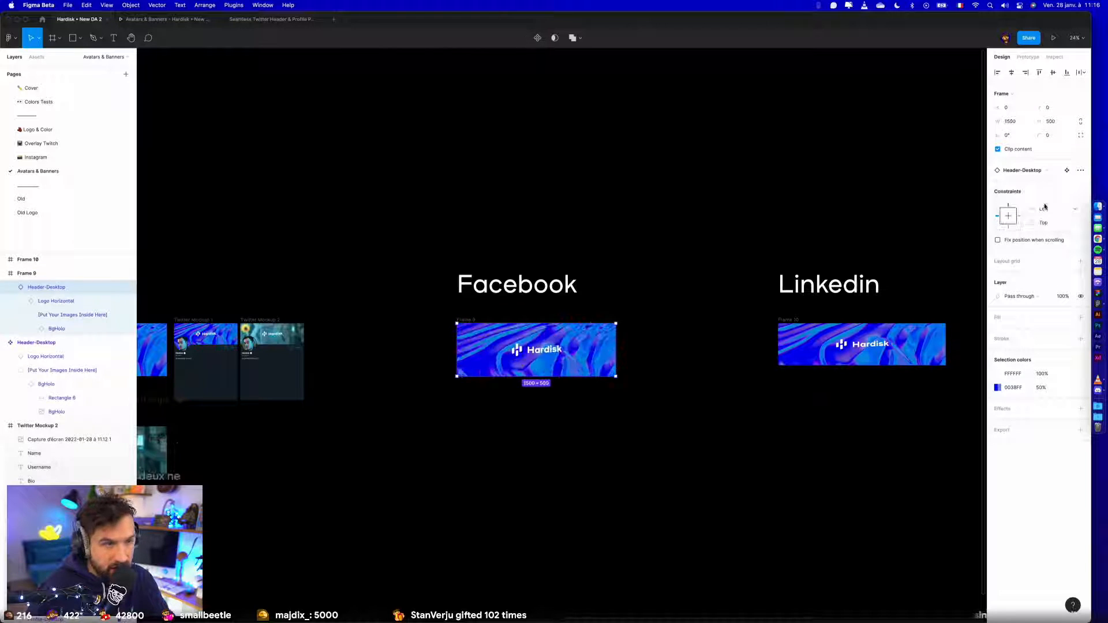
- Clip the Facebook frame's content and fit its centred banner instance to the frame at about 940 × 314
click(39, 274)
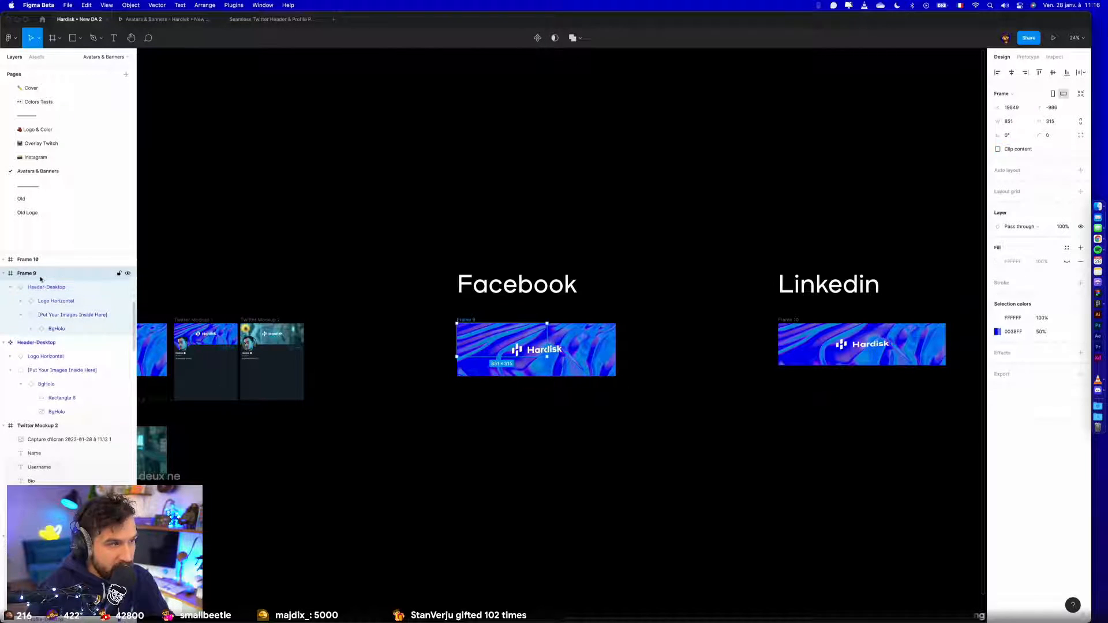
click(1025, 149)
click(495, 336)
click(1011, 74)
click(1053, 72)
drag(584, 312, 707, 240)
scroll(556, 328, up, 5)
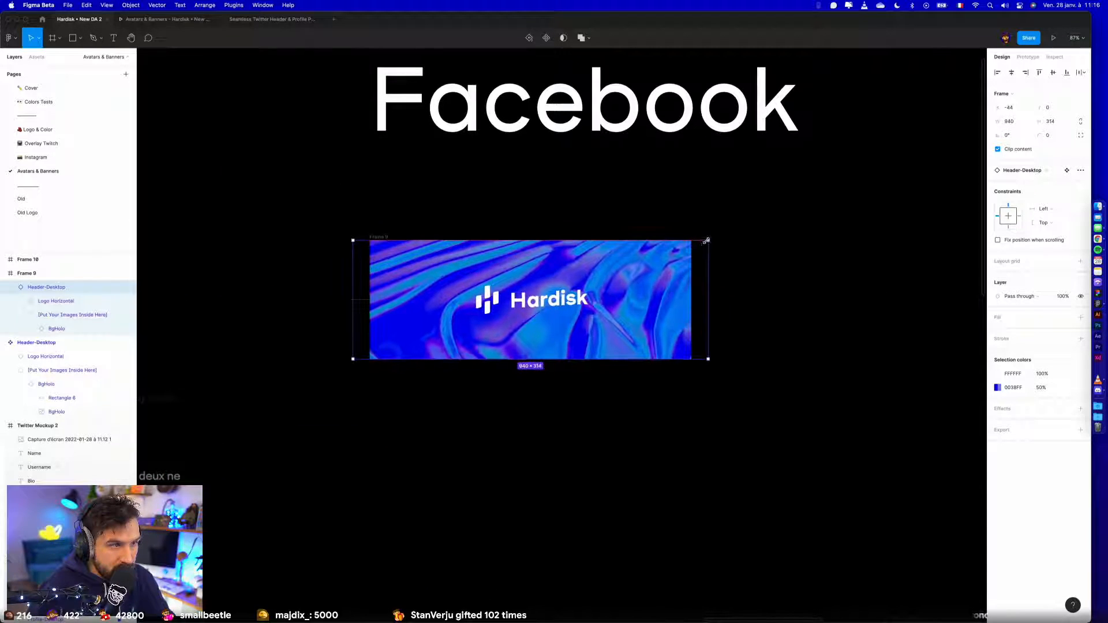
click(771, 274)
- Reset the Header-Desktop instance inside the Linkedin frame to its original component size
scroll(771, 274, down, 2)
drag(779, 290, 207, 307)
click(809, 308)
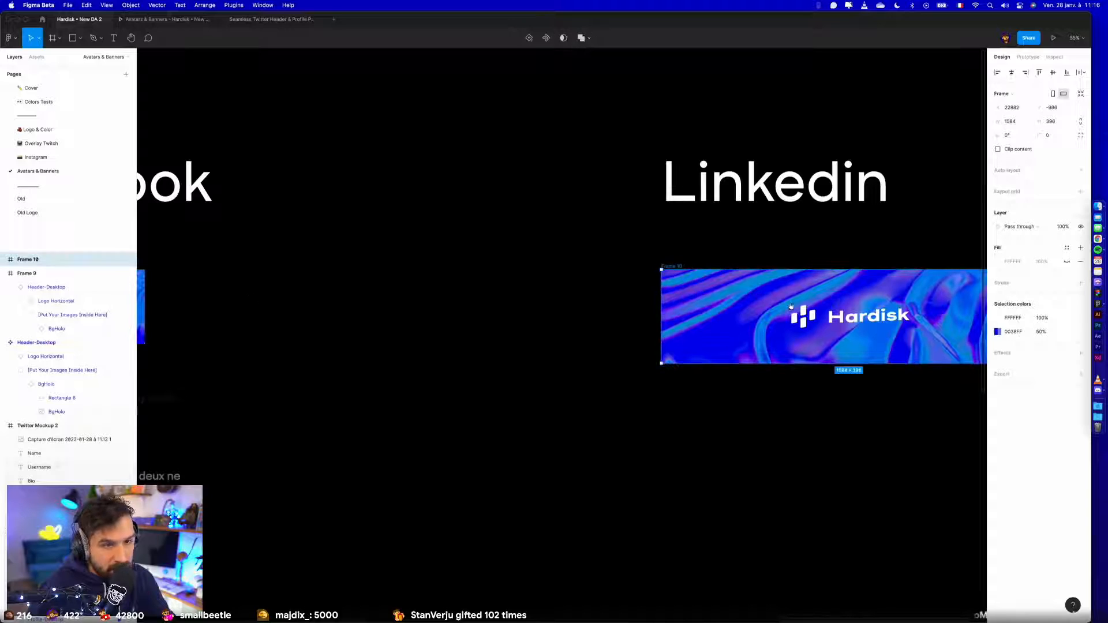
drag(808, 308, 440, 312)
double_click(440, 312)
click(63, 273)
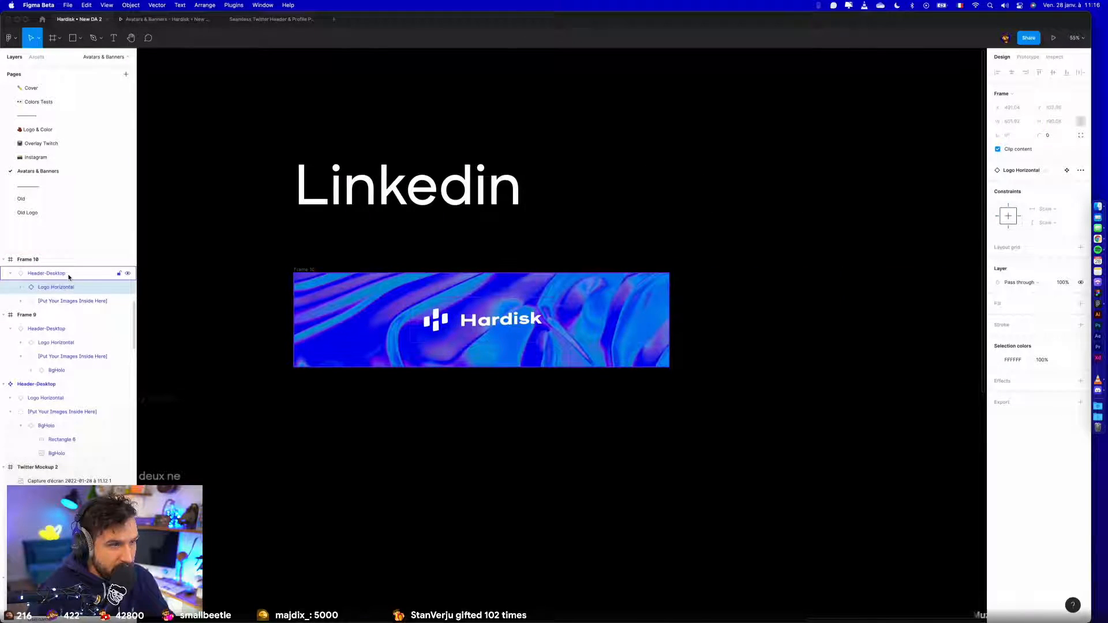
click(1080, 170)
click(1020, 216)
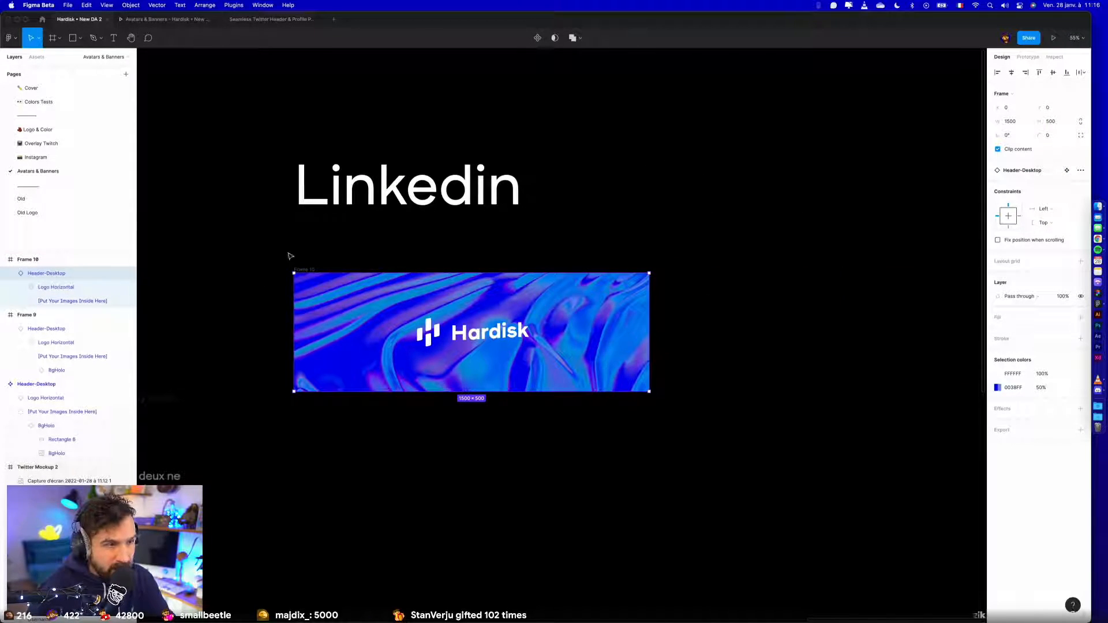
- Clip the Linkedin frame's content and scale its banner instance to about 1587 × 529, centred vertically in the frame
click(304, 269)
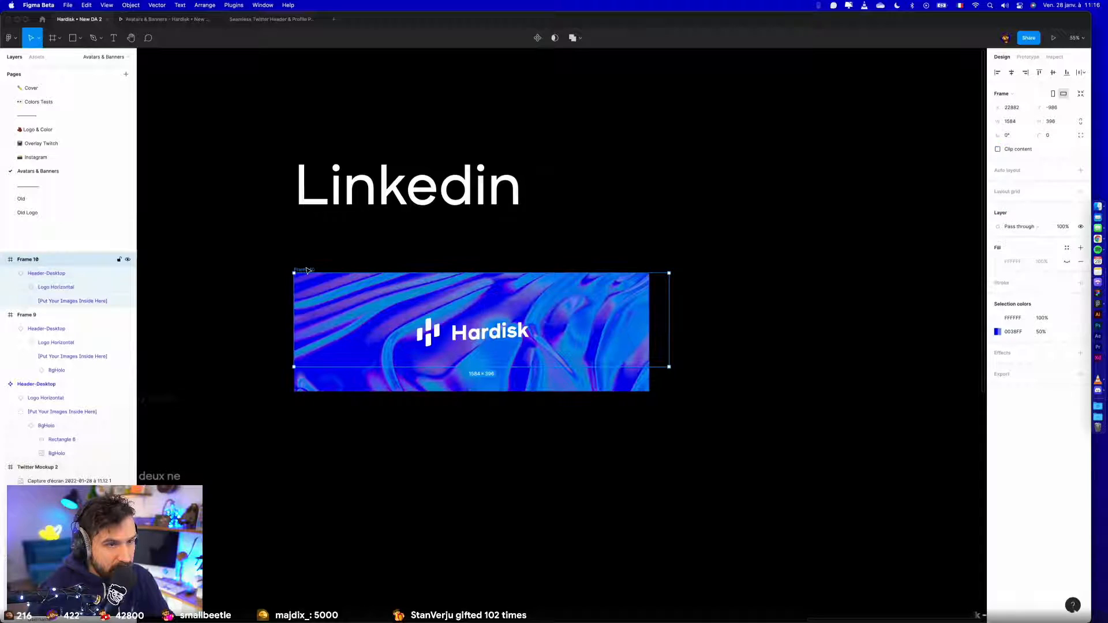
click(997, 149)
click(642, 290)
drag(649, 273, 656, 265)
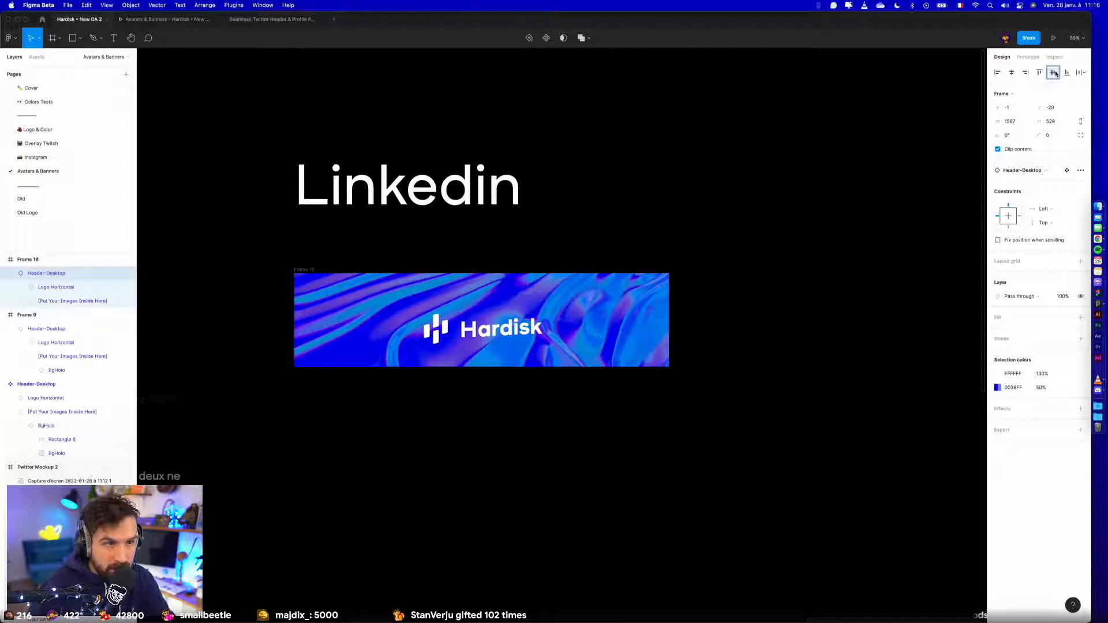
click(854, 235)
- Move the Linkedin title and banner closer to the Facebook column and duplicate both banner frames below the originals
scroll(854, 235, down, 5)
drag(600, 239, 738, 196)
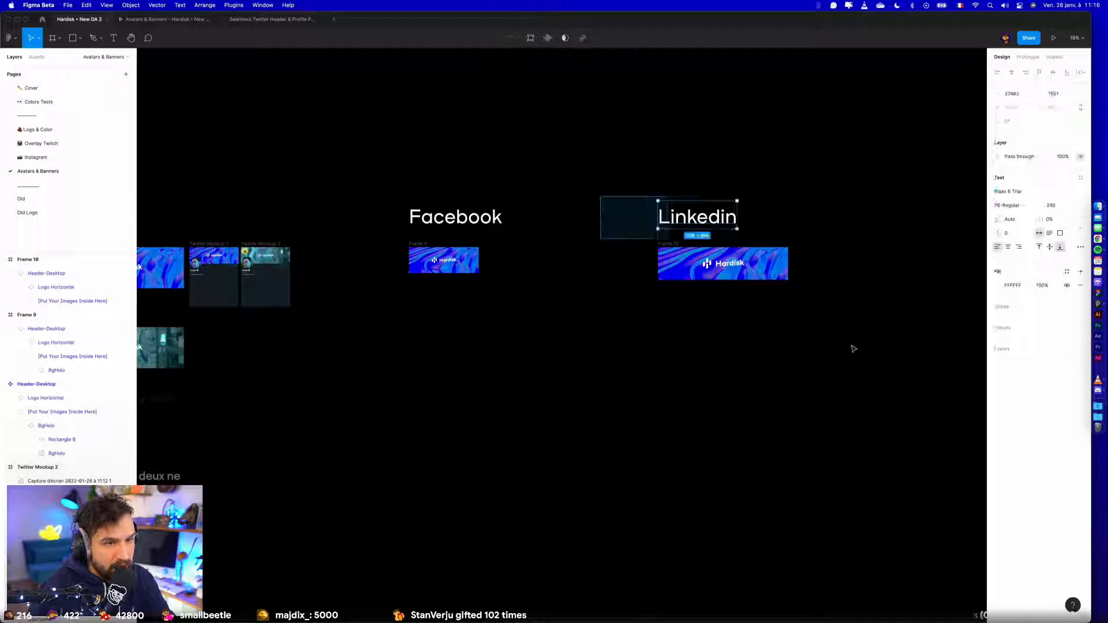
drag(676, 245, 505, 315)
click(469, 379)
click(417, 244)
shift+click(570, 245)
- Try swapping both Linkedin banner instances for the Header-Desktop2 component at once, and undo the swap
double_click(453, 322)
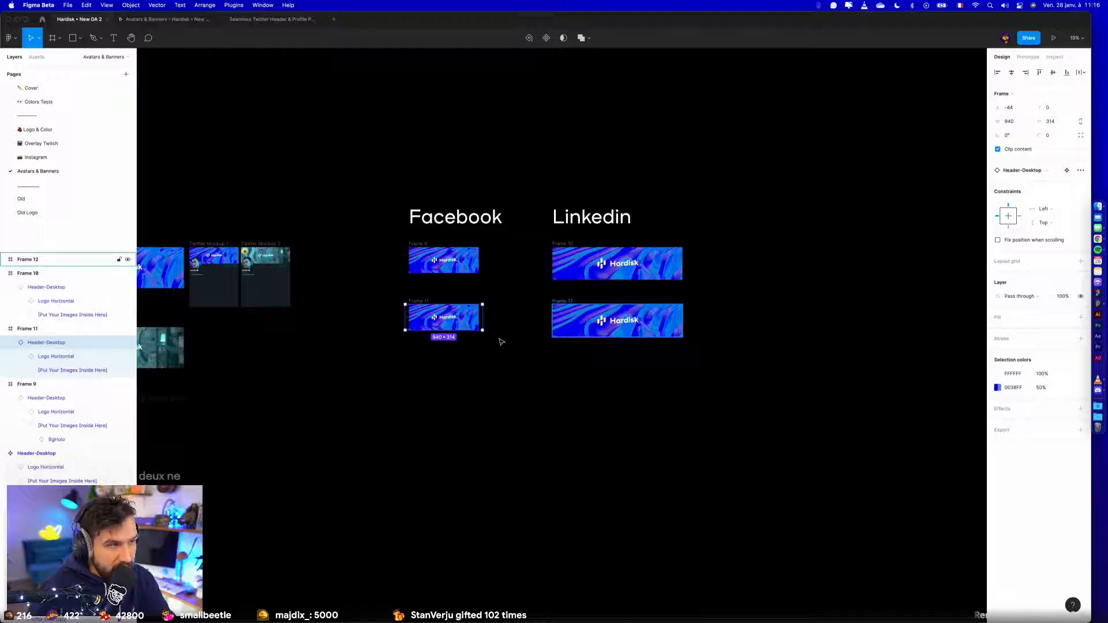
shift+click(577, 332)
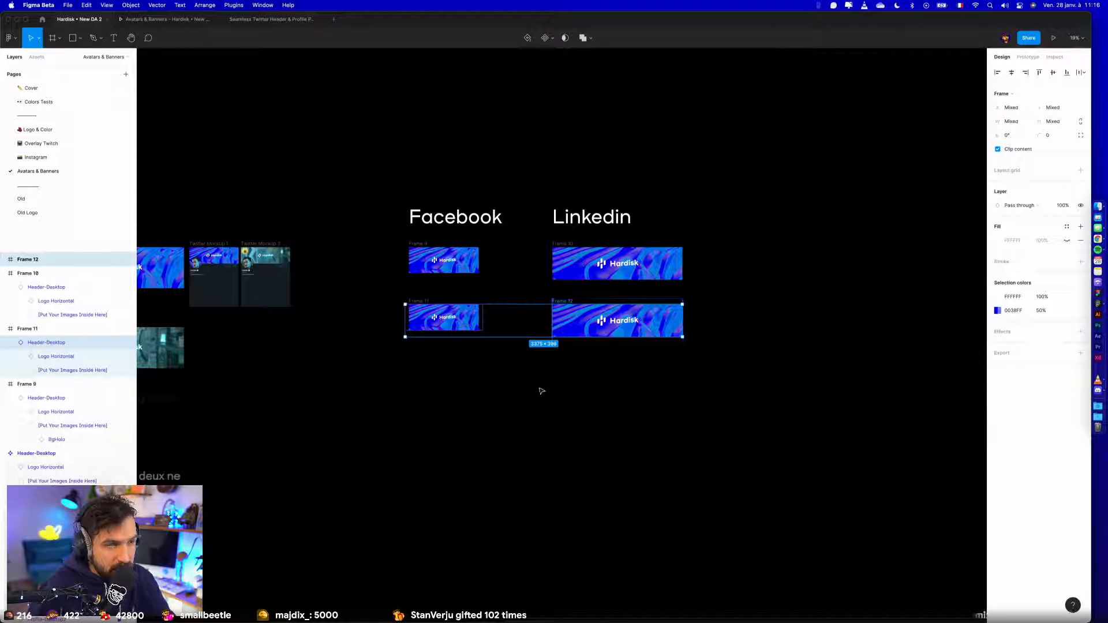
click(81, 346)
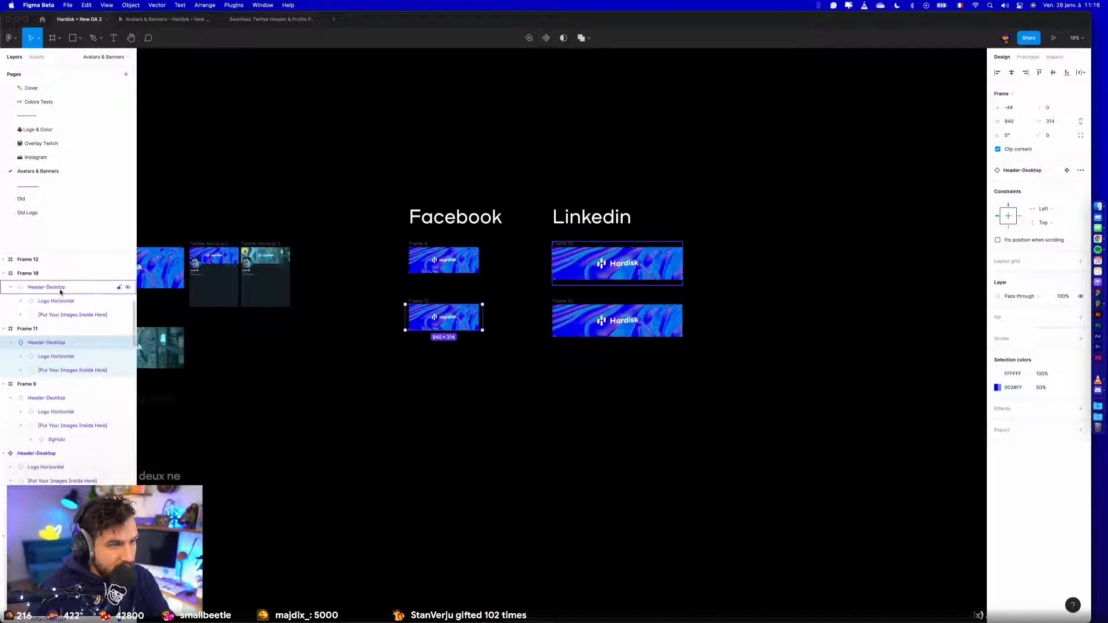
click(88, 385)
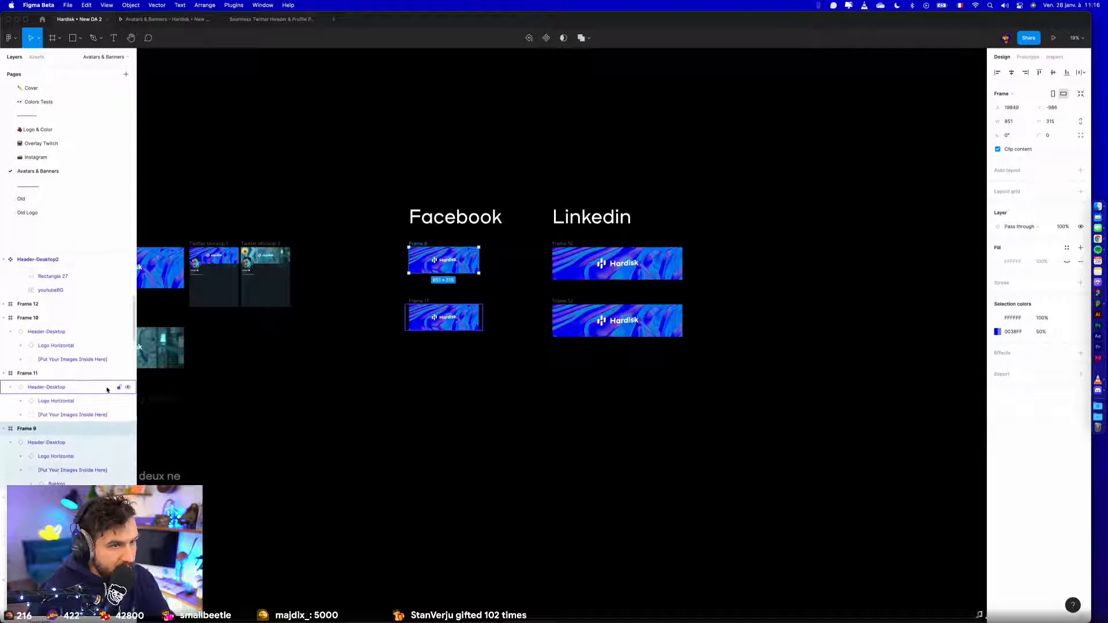
scroll(150, 378, up, 2)
scroll(6, 340, up, 2)
click(4, 372)
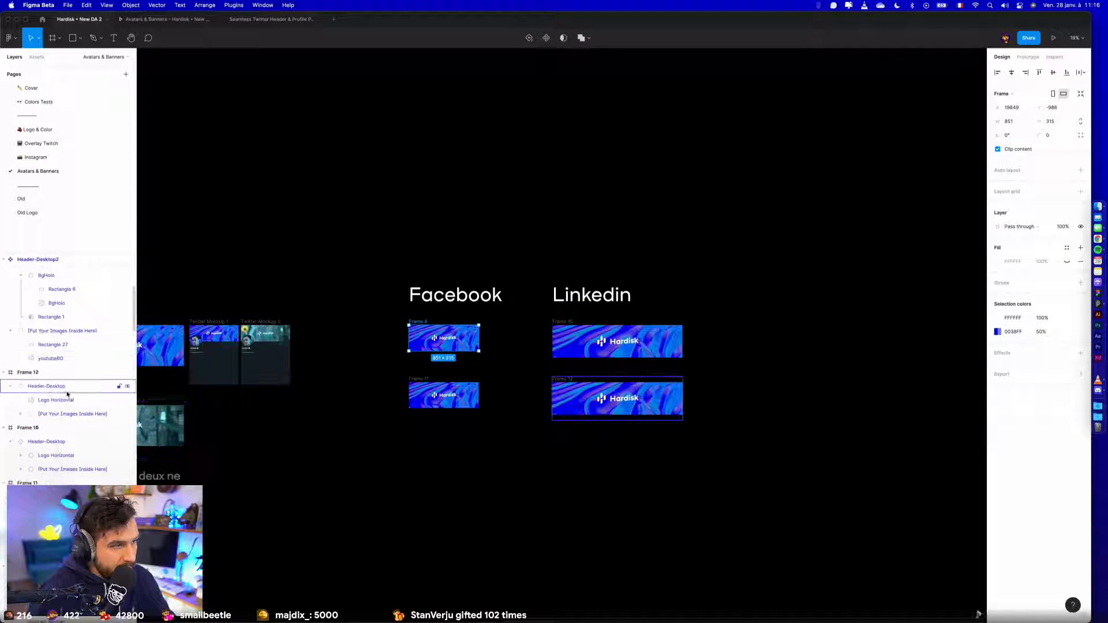
click(66, 390)
shift+click(66, 441)
click(1033, 170)
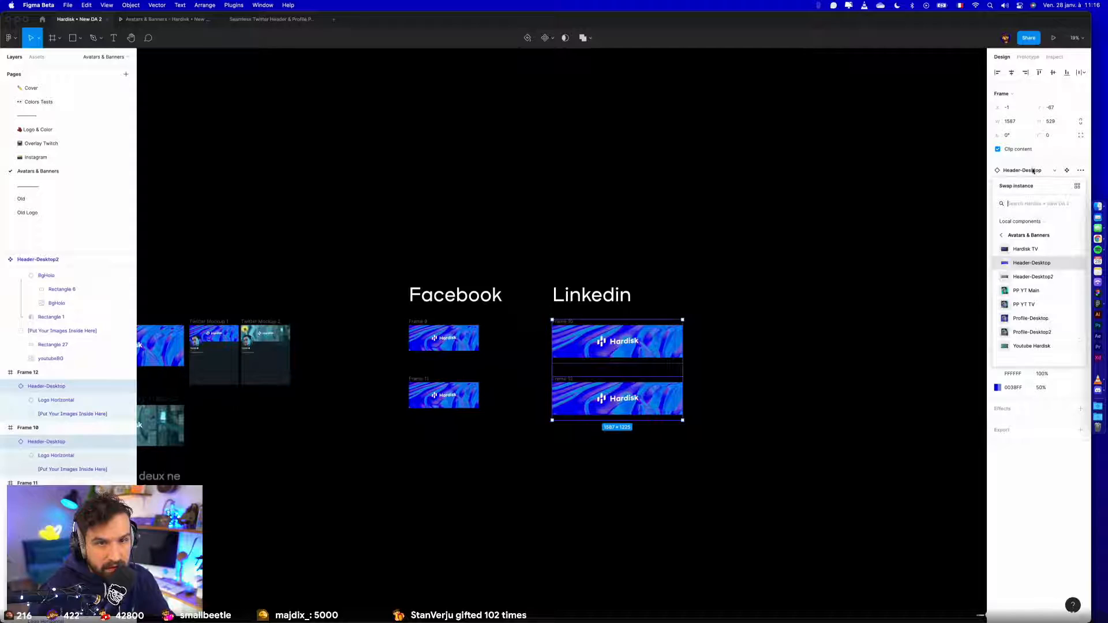
click(1033, 277)
key(super+z)
- Swap the banner instances in the lower Linkedin and lower Facebook frames for the Header-Desktop2 component
click(584, 400)
click(1052, 170)
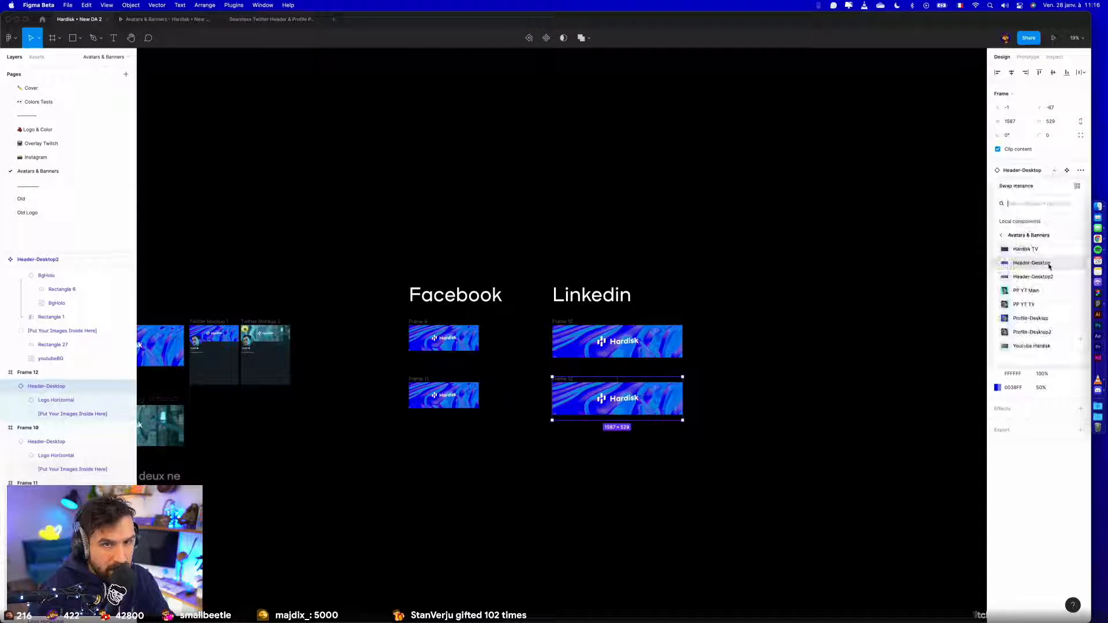
click(1033, 266)
click(461, 390)
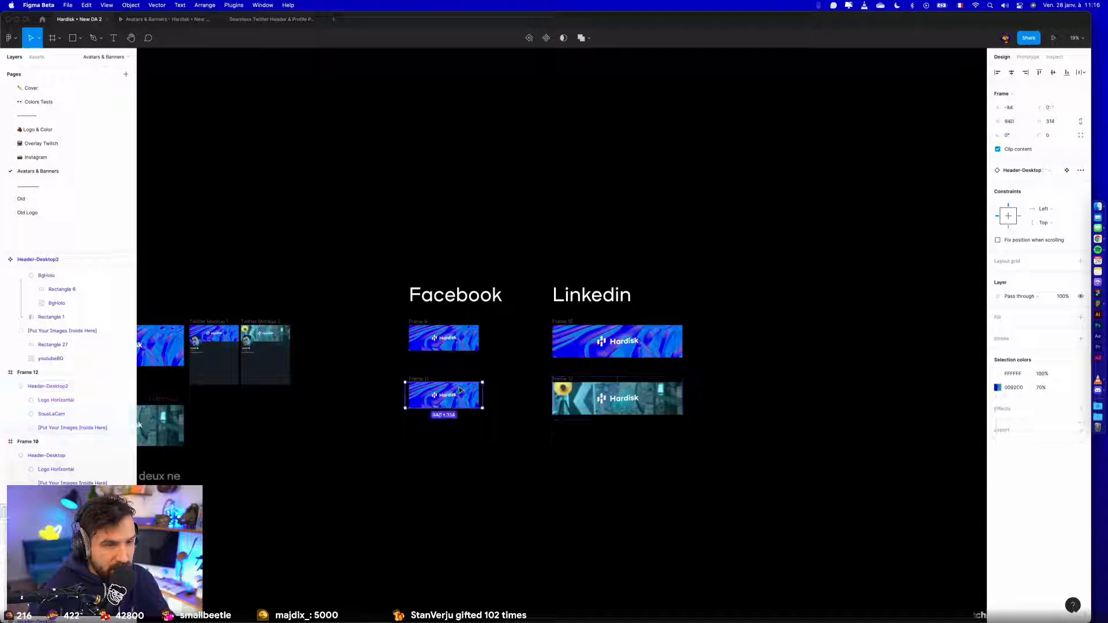
click(1022, 170)
click(1033, 274)
click(713, 398)
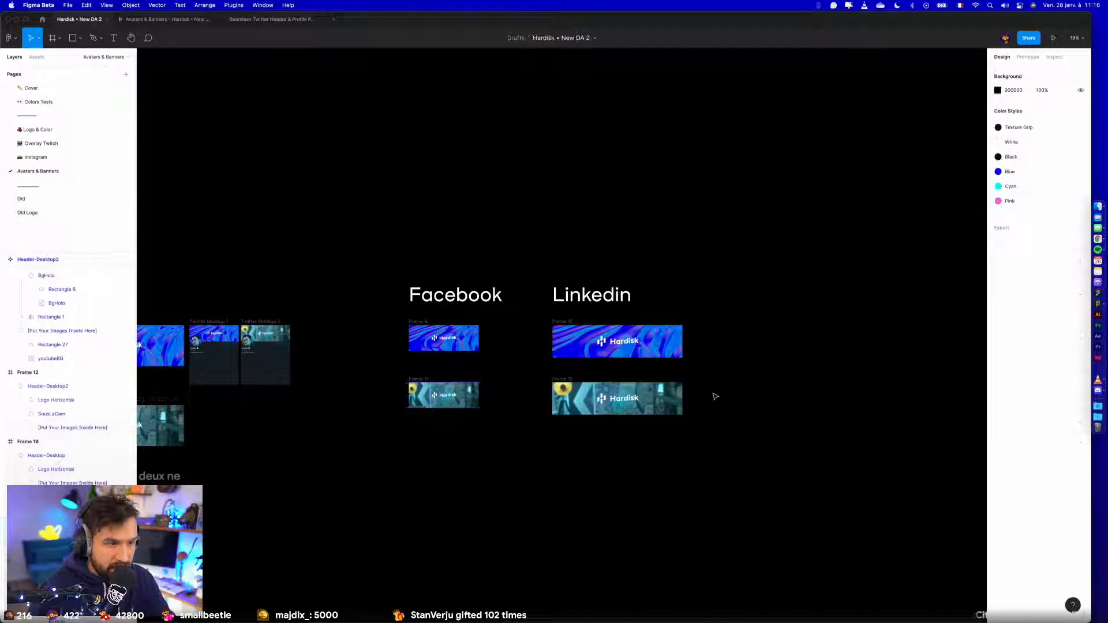
- Move the lower Facebook and Linkedin banner frames up to just beneath the upper ones
scroll(579, 456, down, 3)
scroll(559, 453, up, 5)
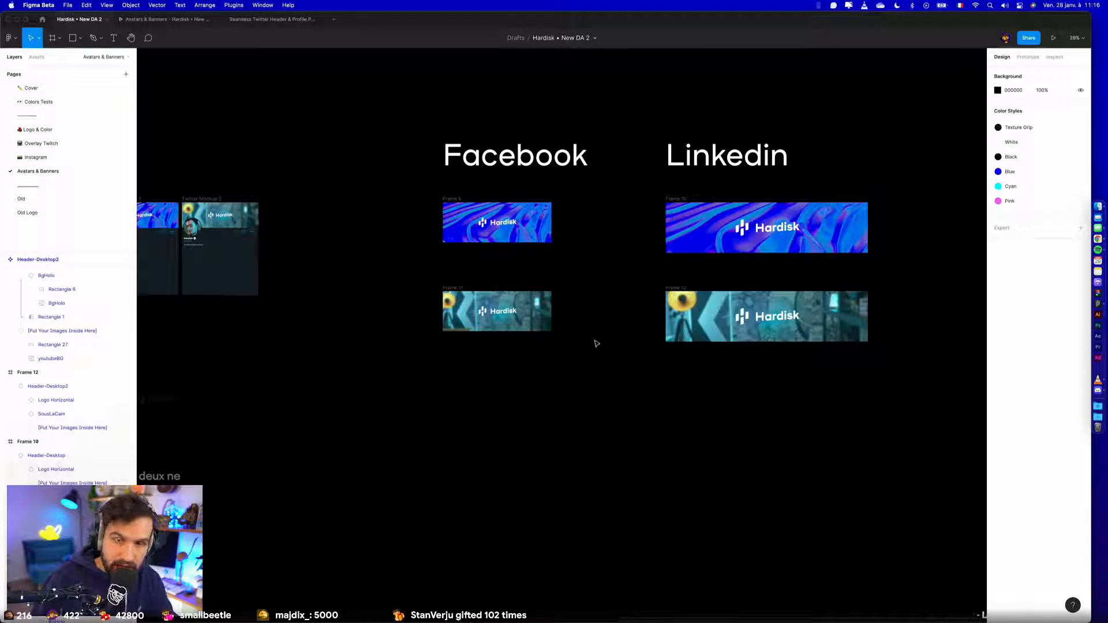
drag(468, 291, 468, 251)
drag(682, 293, 681, 260)
click(628, 265)
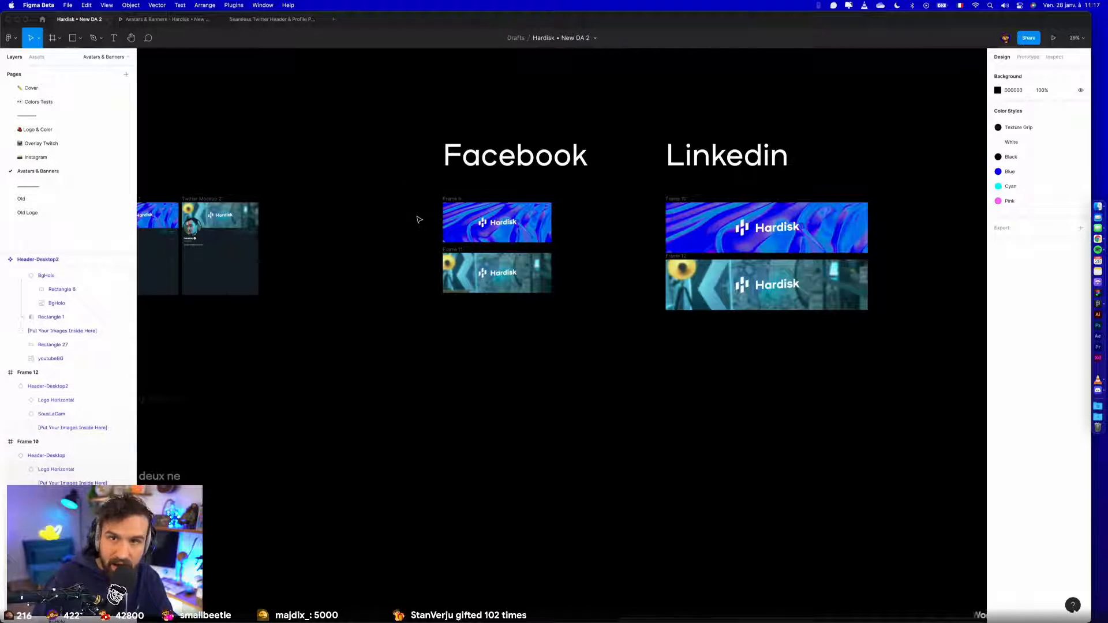
- Move the Facebook and Linkedin titles with their banners together closer to the Twitter section
ctrl+scroll(420, 219, down, 10)
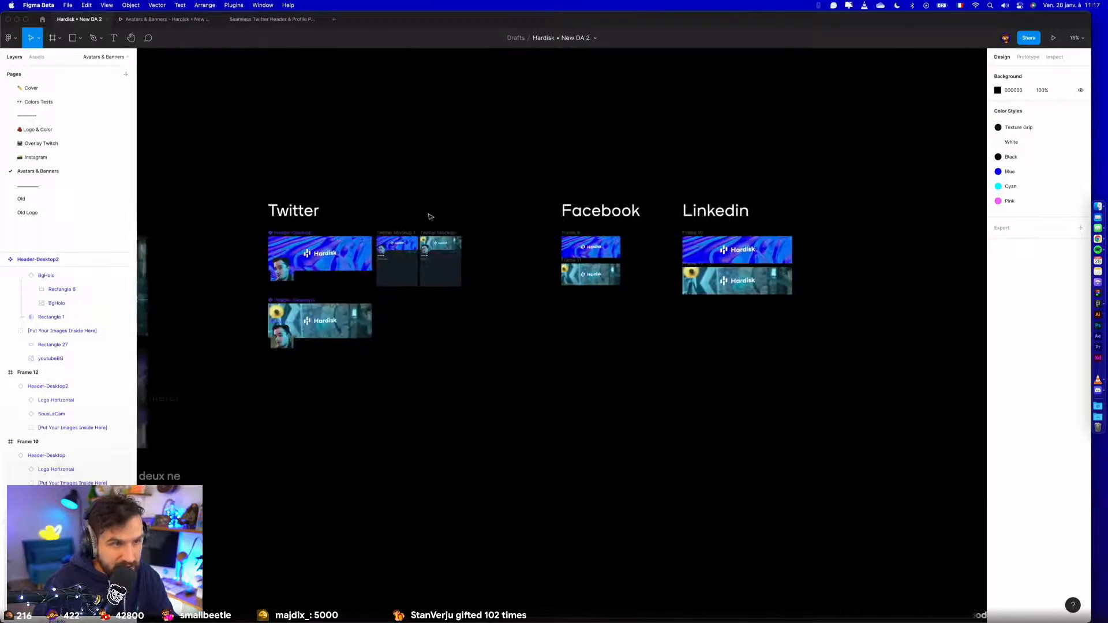
drag(487, 162, 799, 334)
drag(570, 209, 550, 213)
click(443, 165)
- Examine the two Twitter mockups side by side at close range
drag(427, 169, 624, 179)
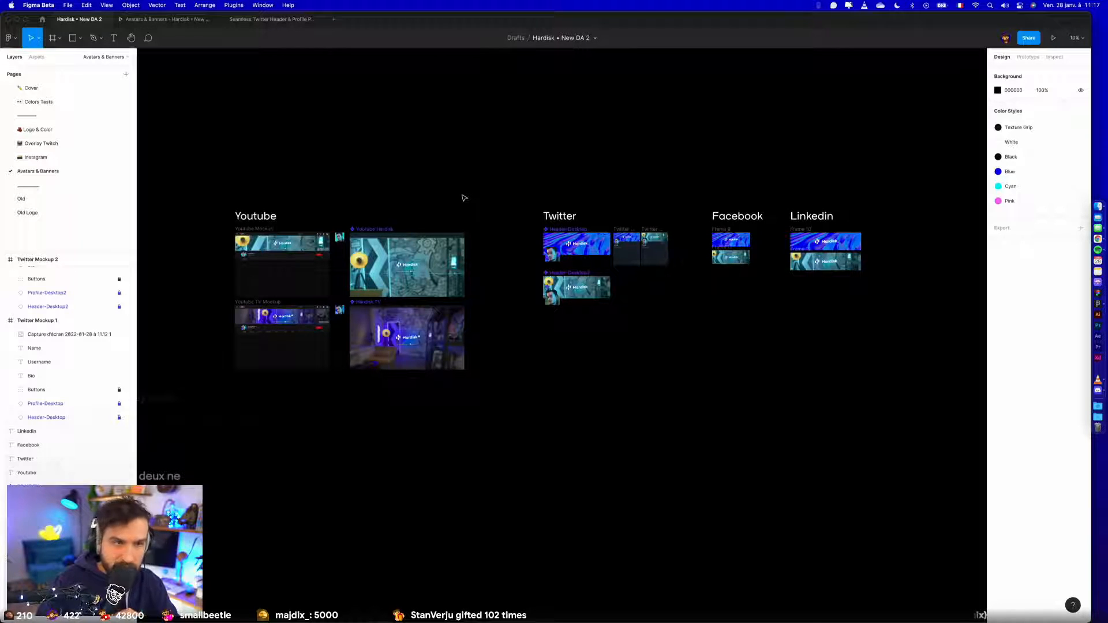
scroll(653, 261, up, 5)
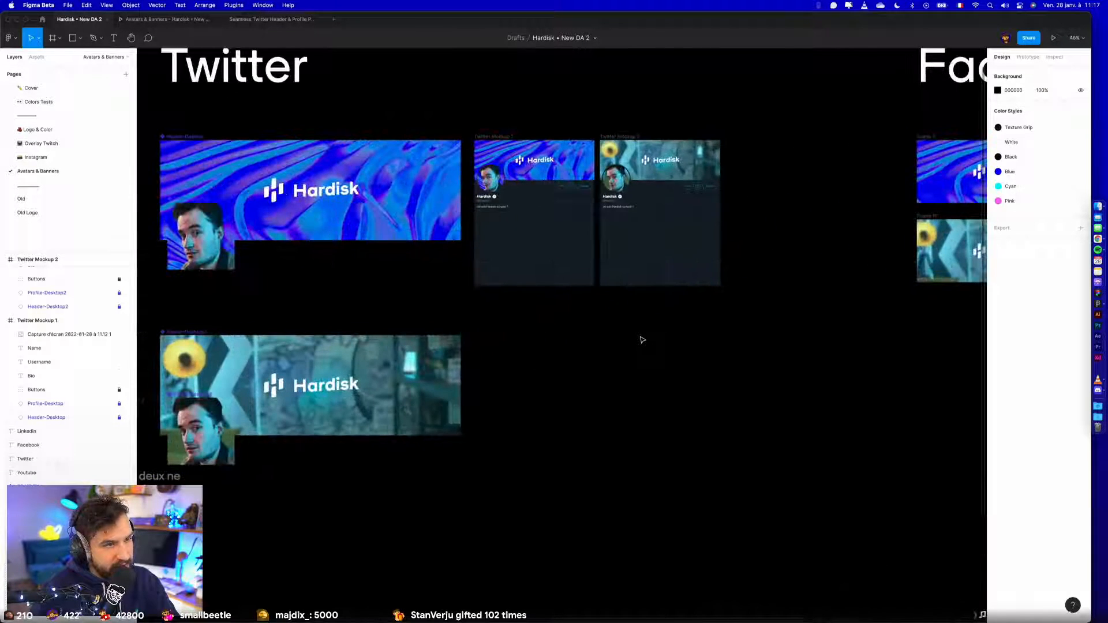
scroll(671, 324, up, 5)
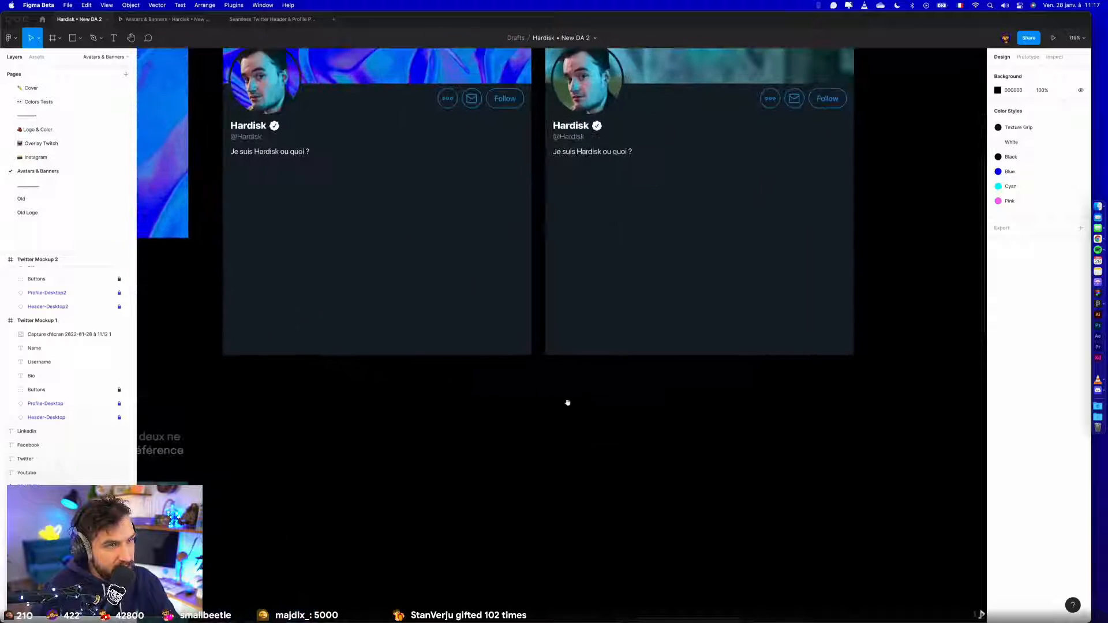
scroll(590, 568, up, 3)
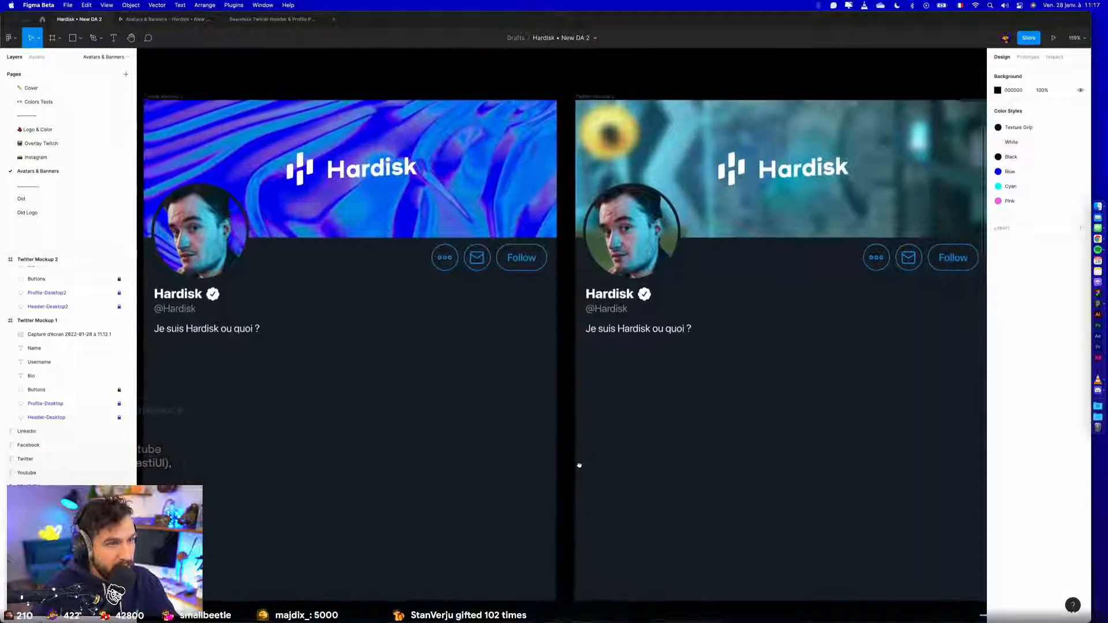
scroll(588, 467, down, 2)
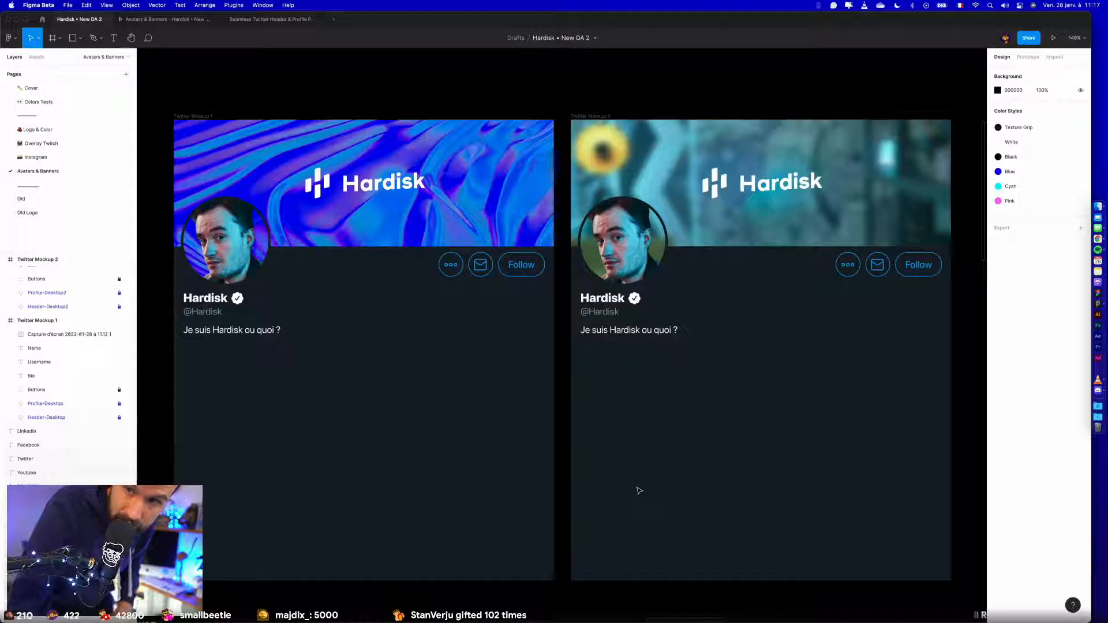
scroll(640, 479, right, 2)
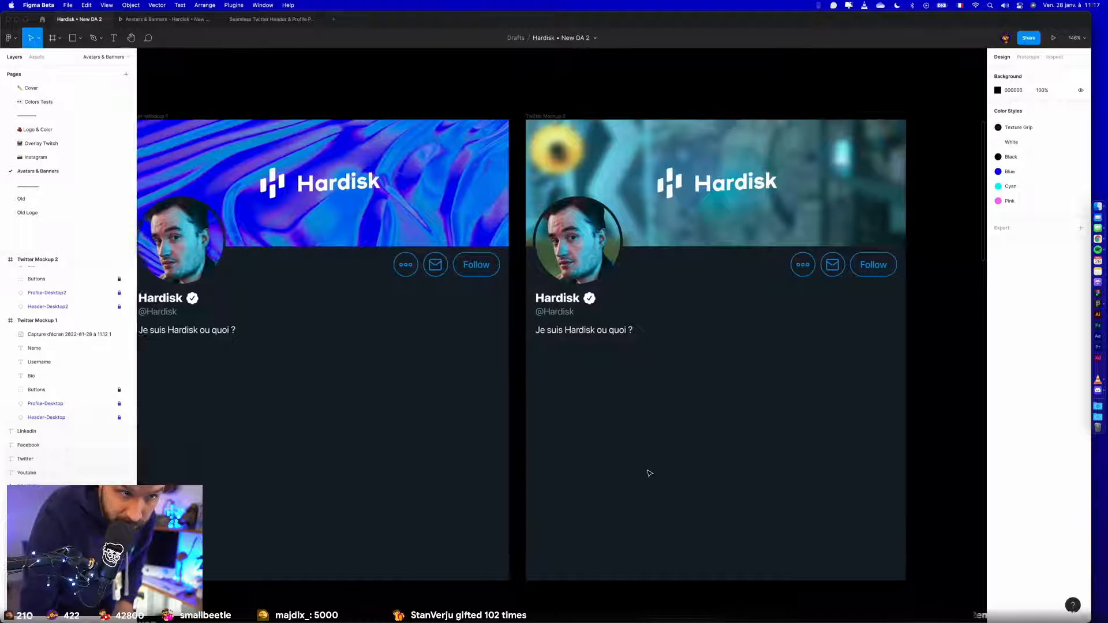
scroll(452, 325, left, 6)
scroll(451, 324, right, 3)
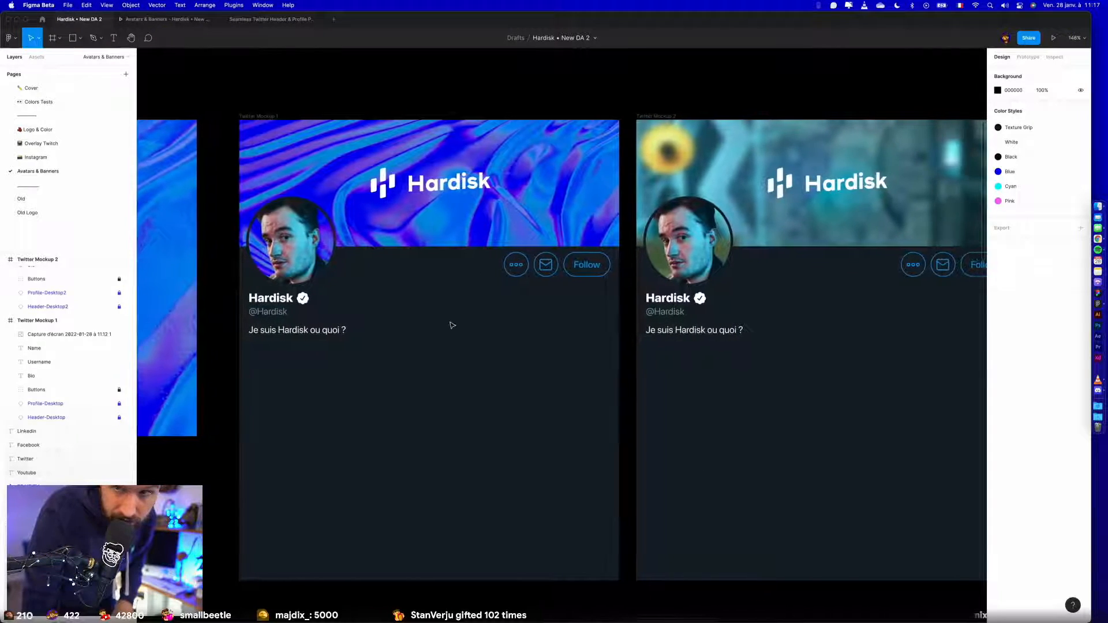
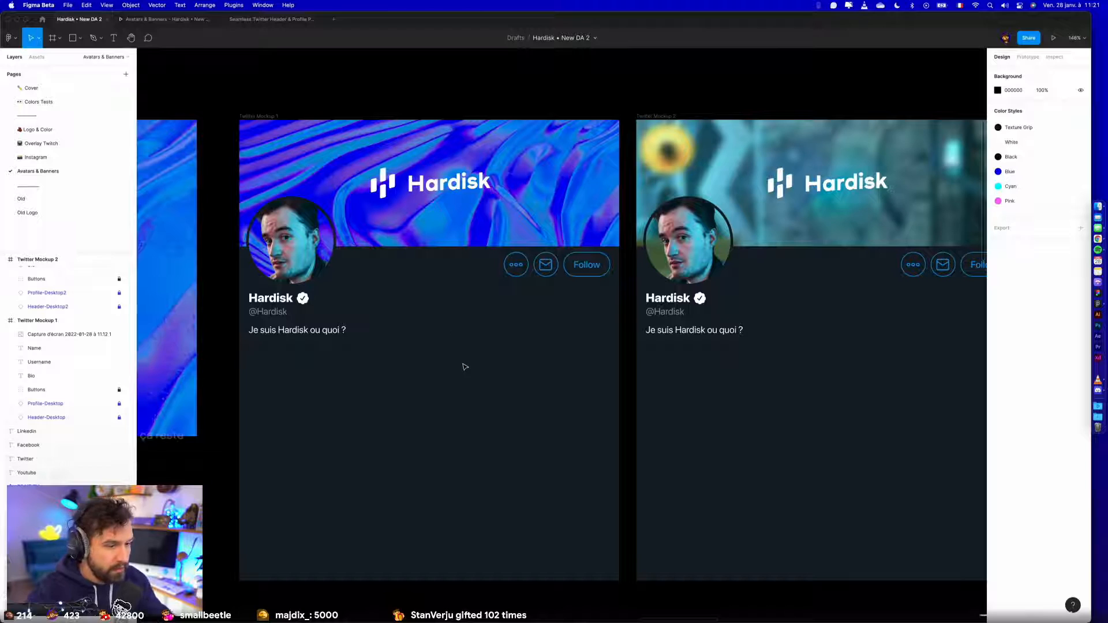
- Switch to the Hardisk DA table in Notion and tick off the Twitter, Facebook and Linkedin banners and avatars, plus the Tiktok avatar
key(super+Tab)
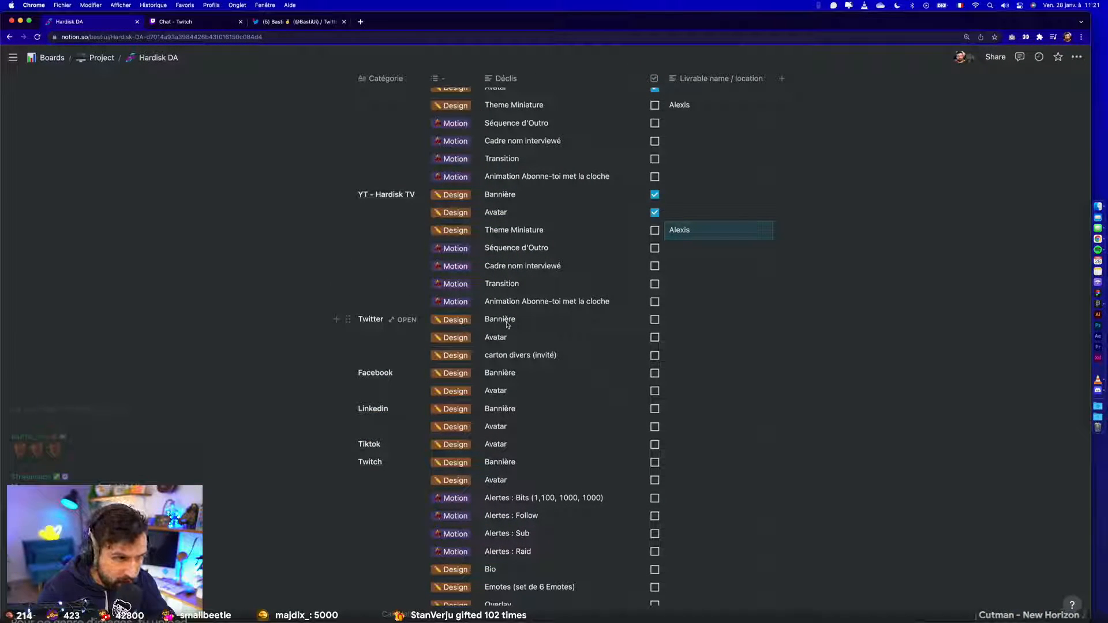
click(654, 320)
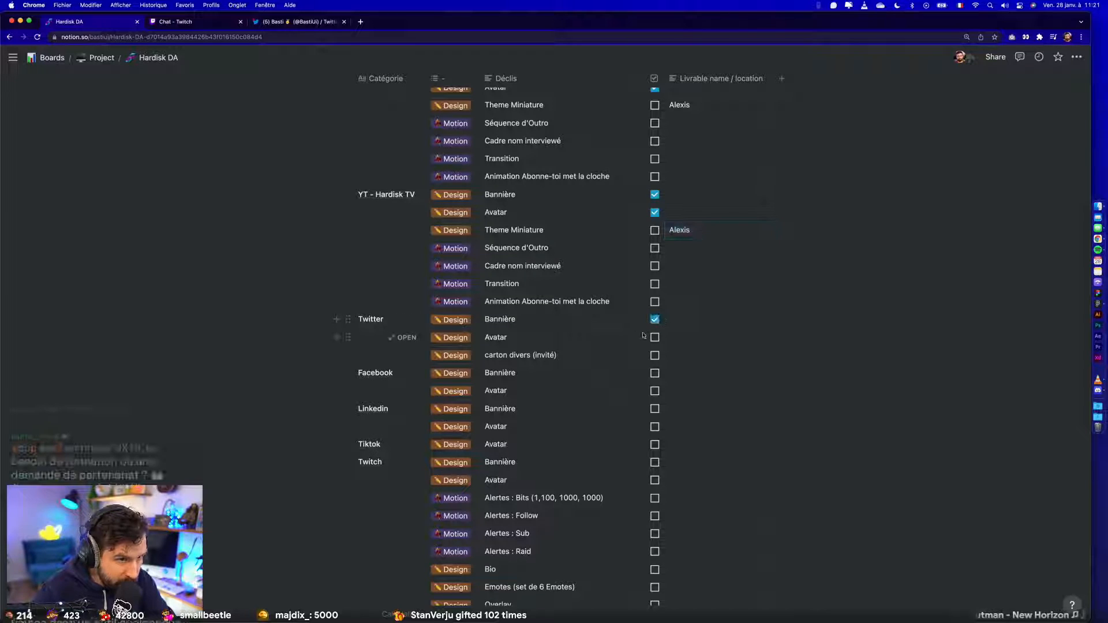
click(654, 337)
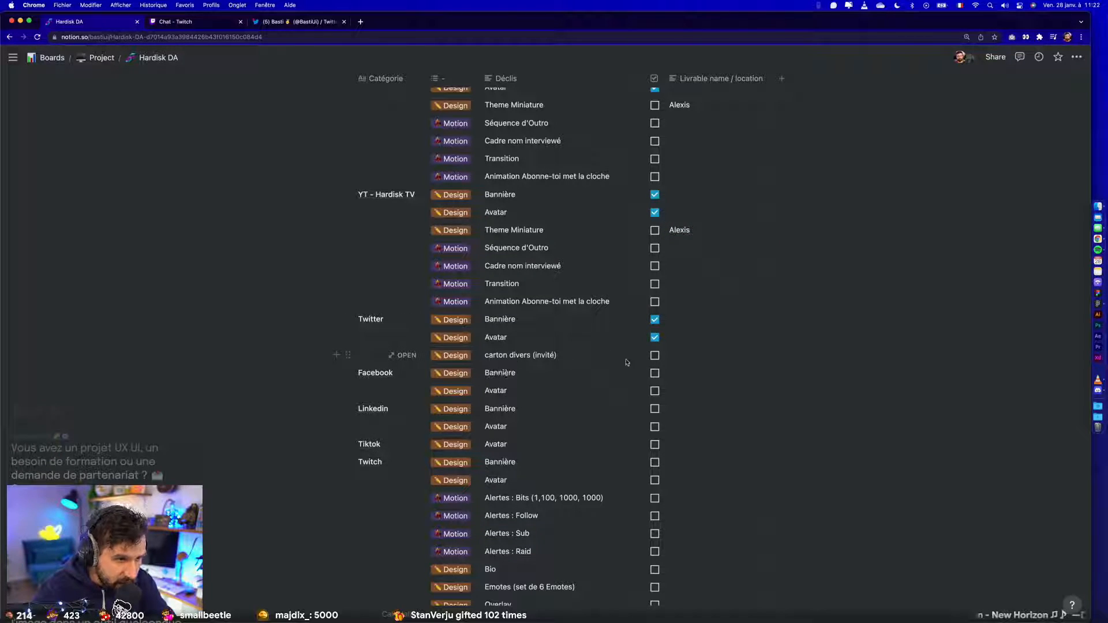
click(655, 373)
click(654, 391)
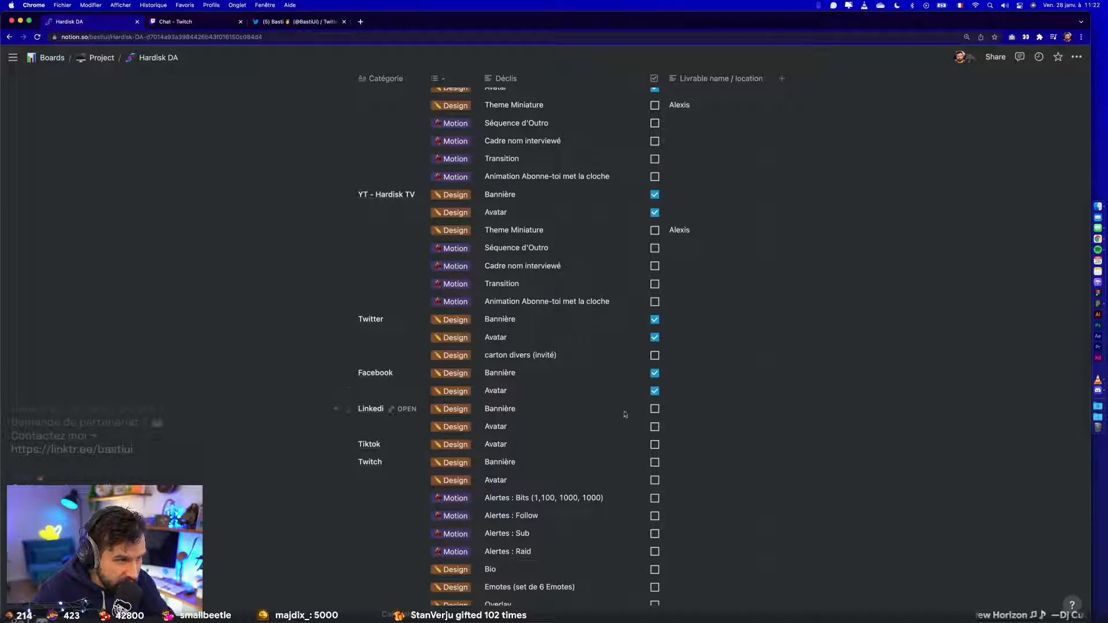
click(655, 408)
click(654, 426)
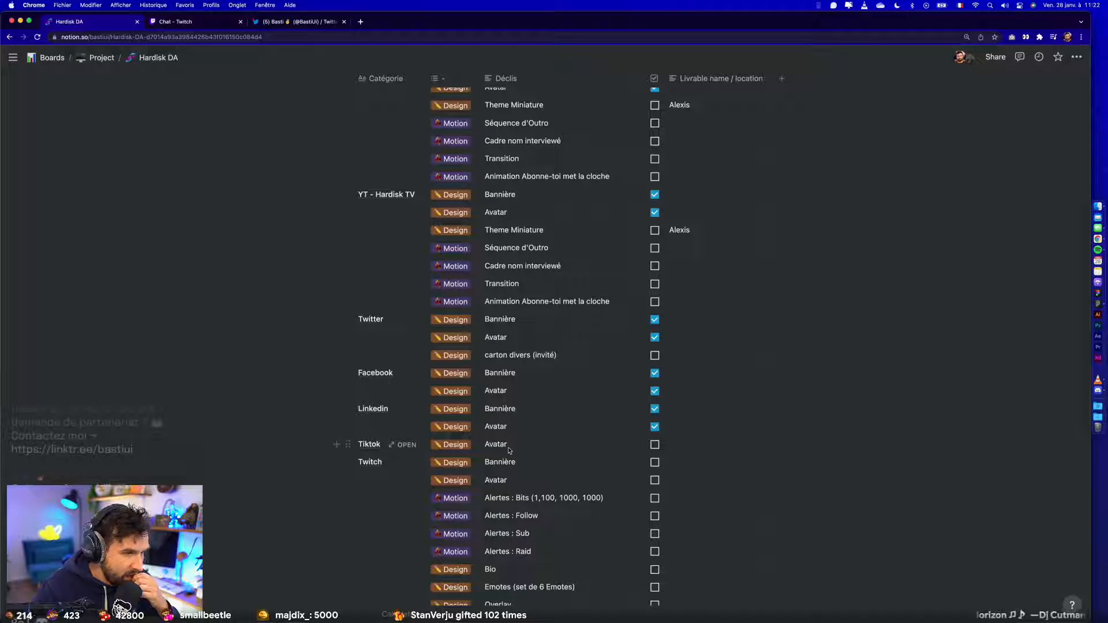
click(654, 444)
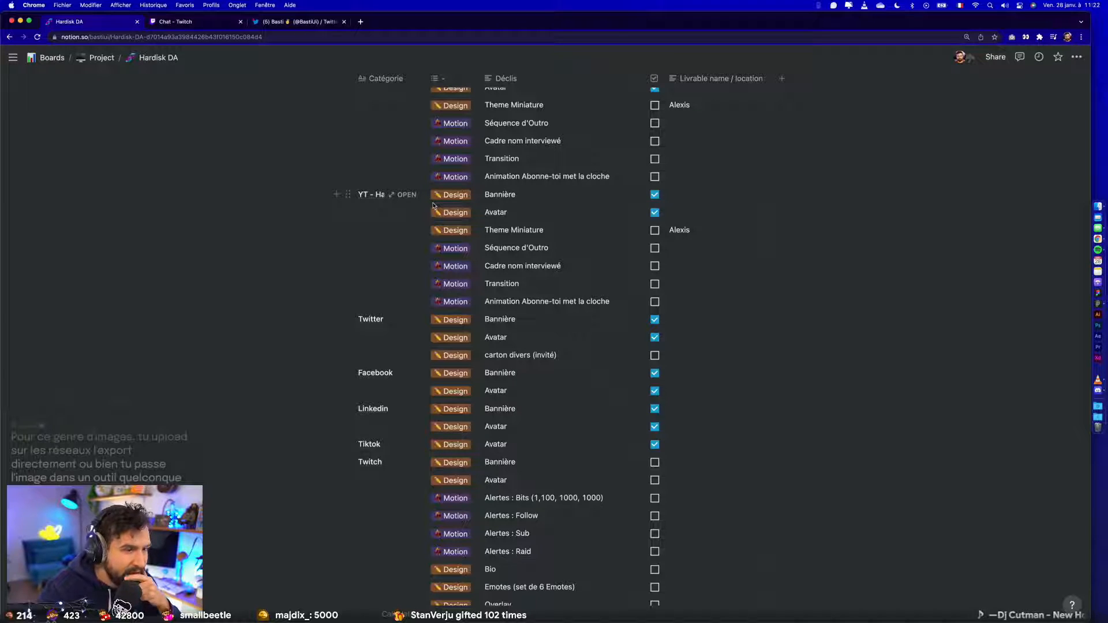
- Move the Twitch rows Bio, Emotes and Overlay up beneath the Twitch Avatar row, ahead of the Alertes rows
scroll(430, 375, down, 2)
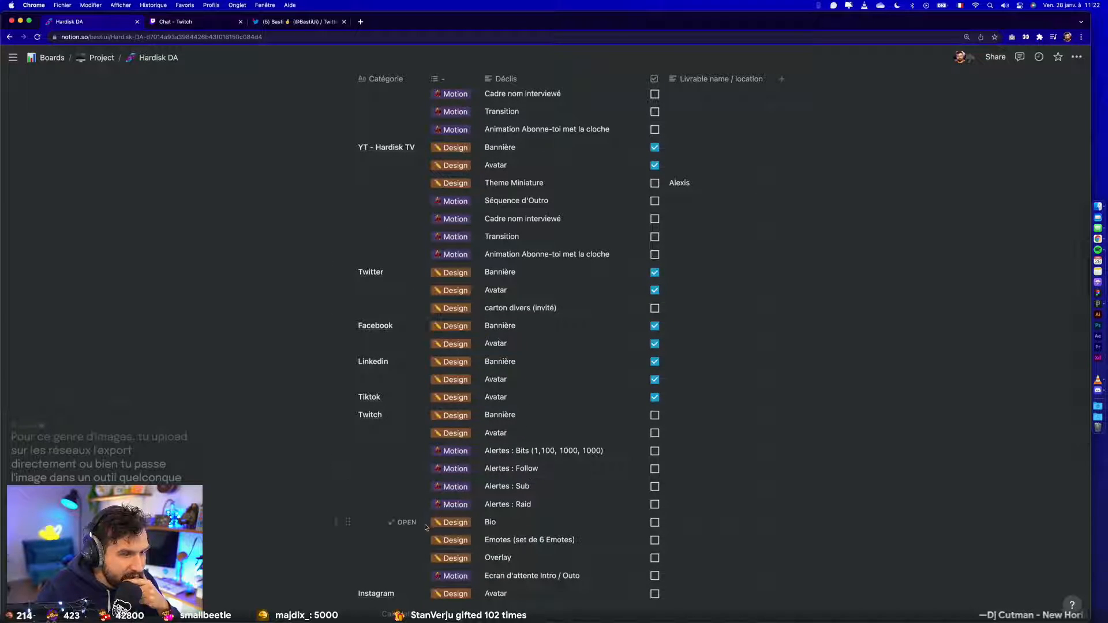
drag(348, 522, 353, 447)
drag(350, 540, 350, 461)
drag(344, 551, 346, 483)
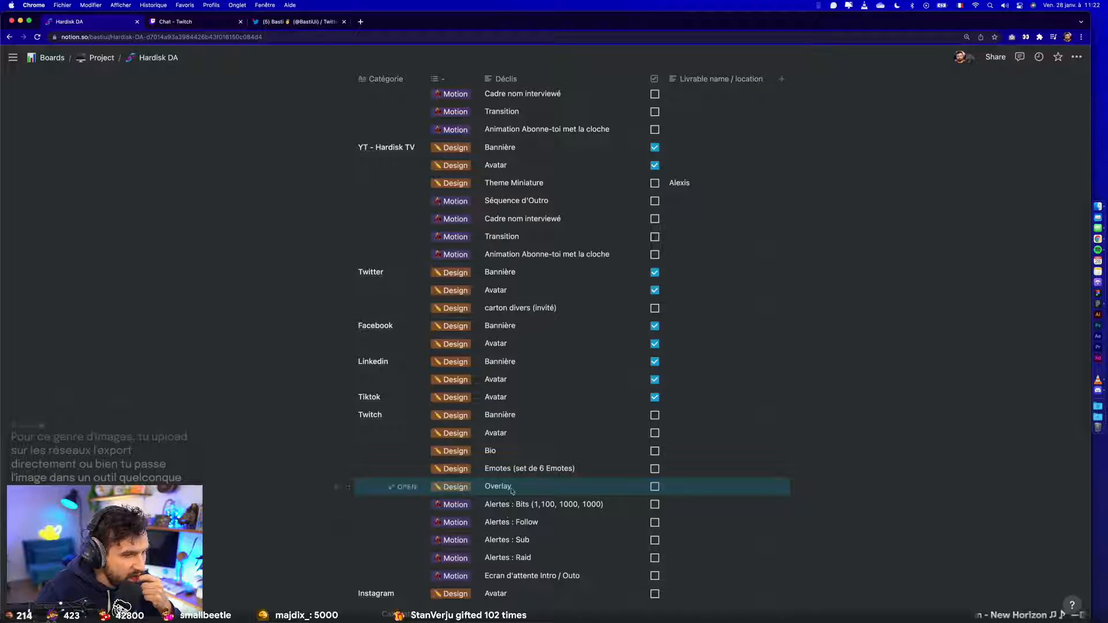
- Review the remaining Twitch and Instagram deliverables, then return to Figma and open the Instagram page
scroll(511, 505, down, 2)
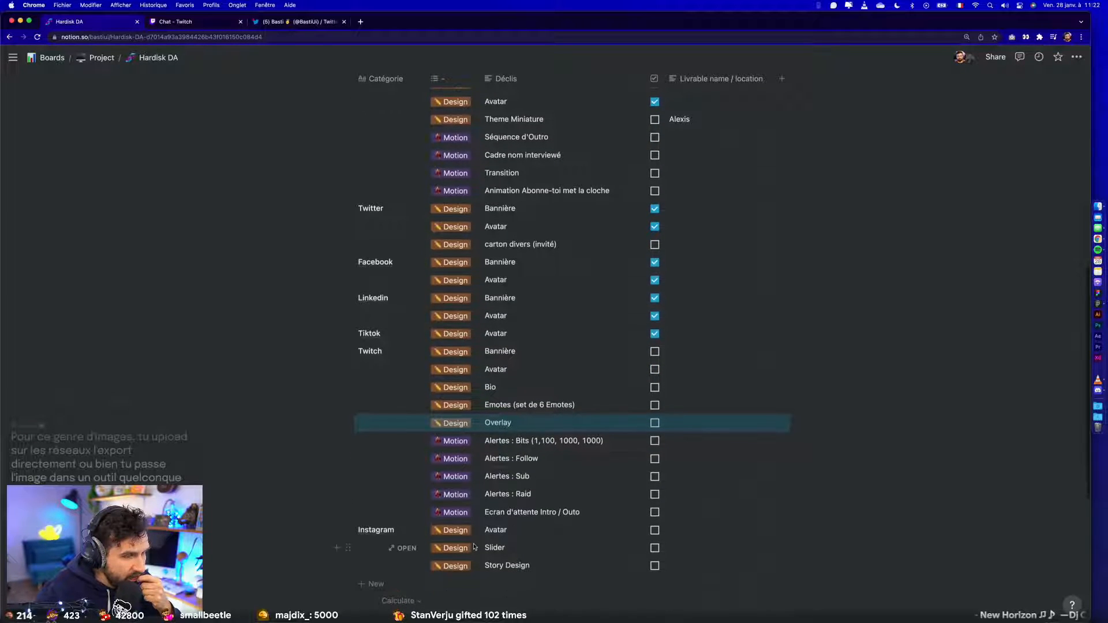
scroll(576, 496, down, 1)
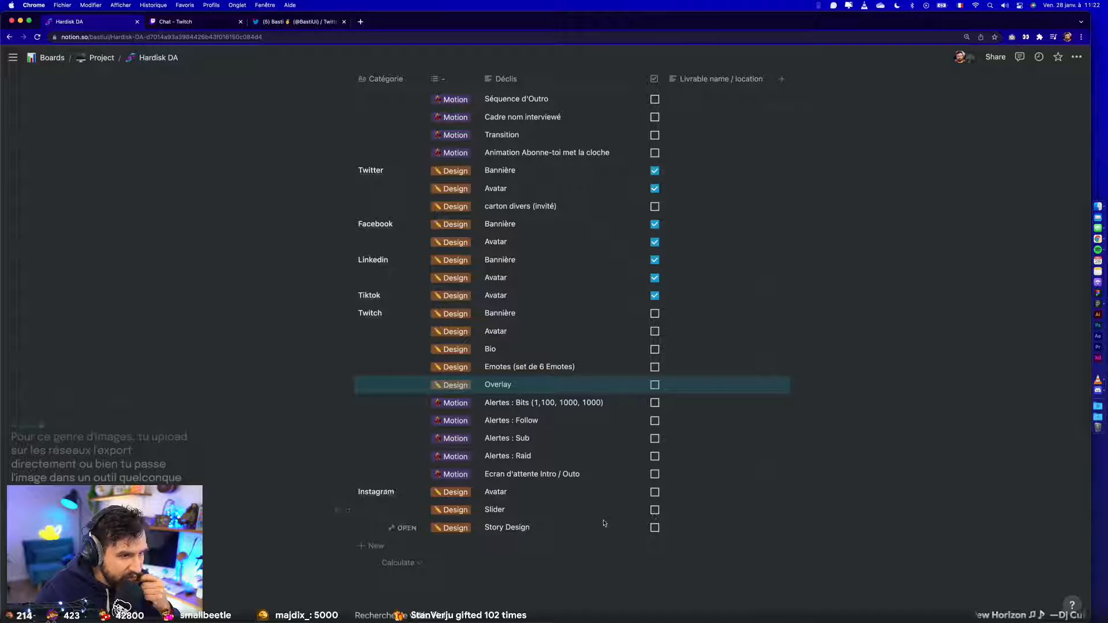
key(ctrl+Right)
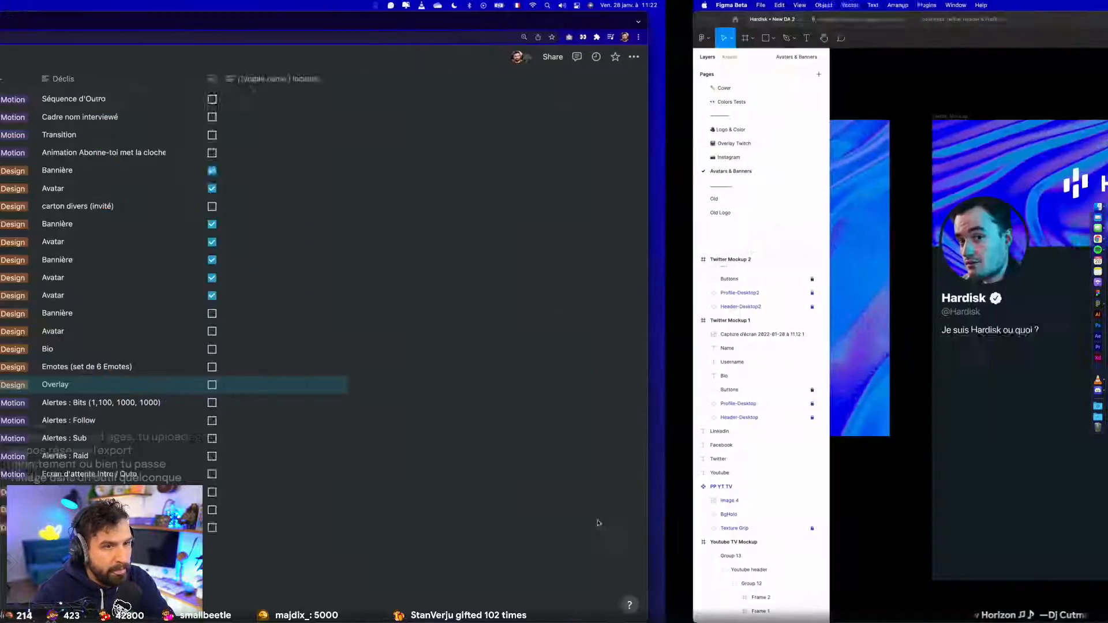
scroll(597, 472, down, 10)
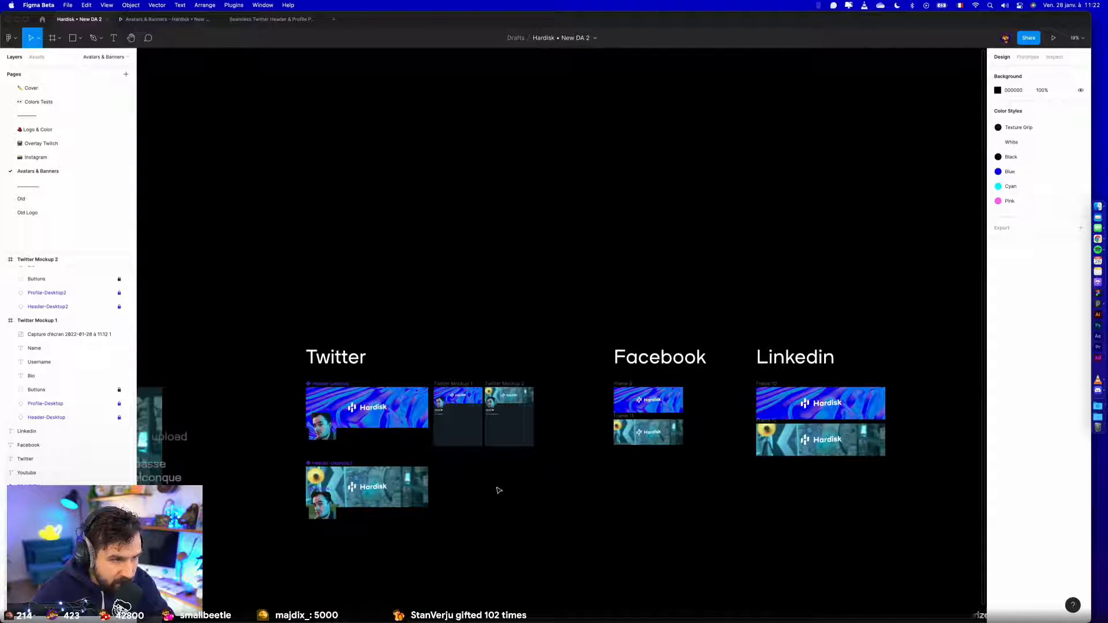
scroll(542, 503, down, 1)
drag(513, 496, 790, 459)
drag(563, 538, 801, 504)
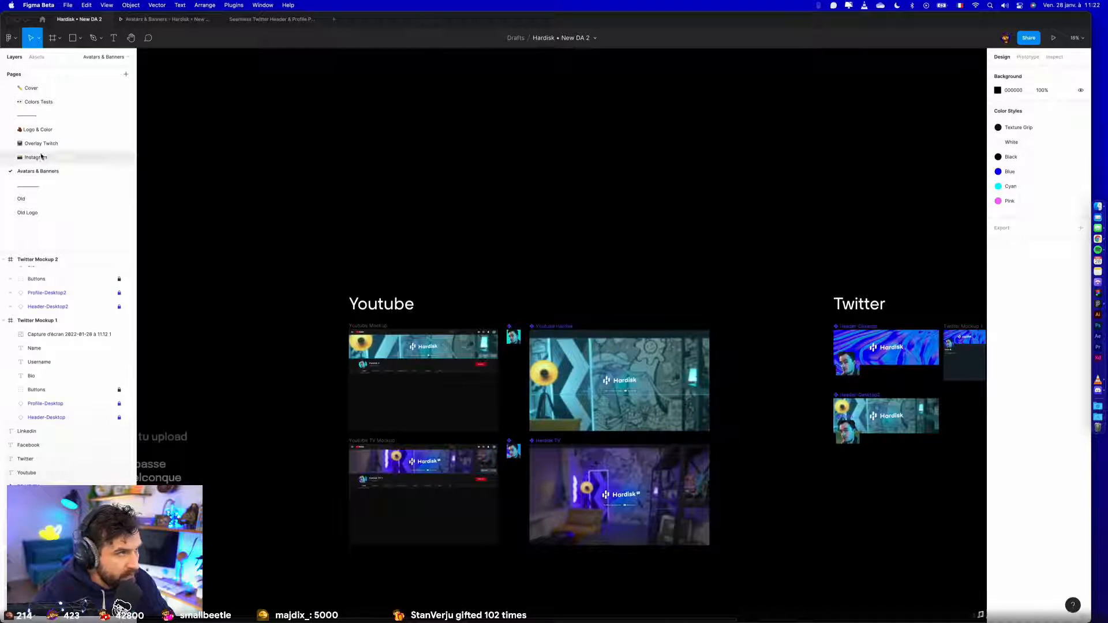
click(36, 157)
scroll(731, 284, right, 2)
scroll(732, 284, up, 2)
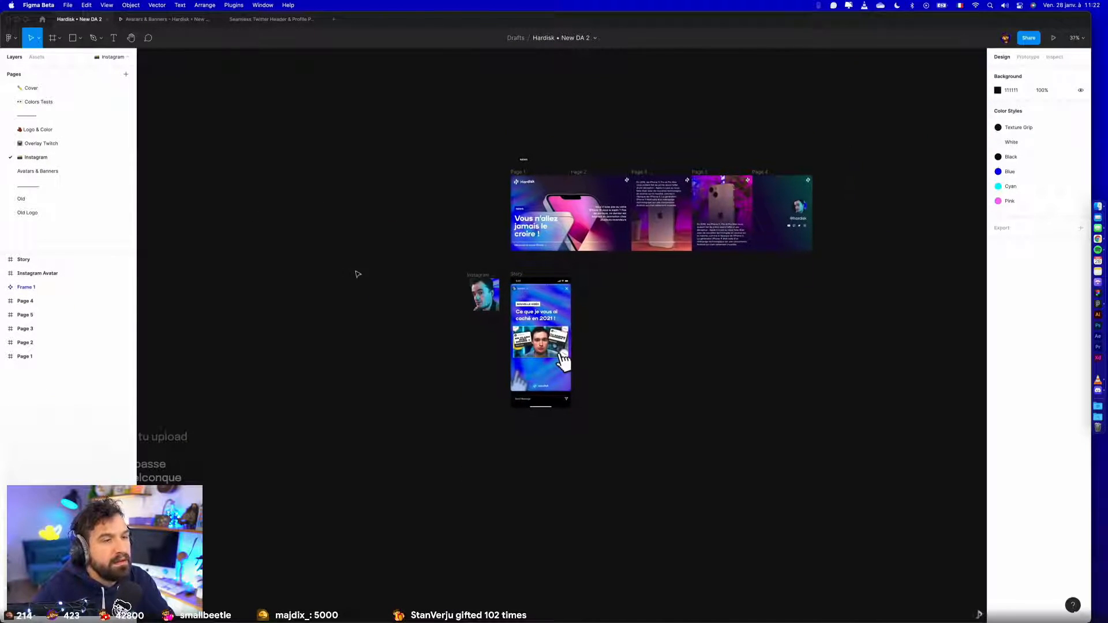
- Delete the Instagram Avatar frame and duplicate the Story frame right beside the original
click(483, 293)
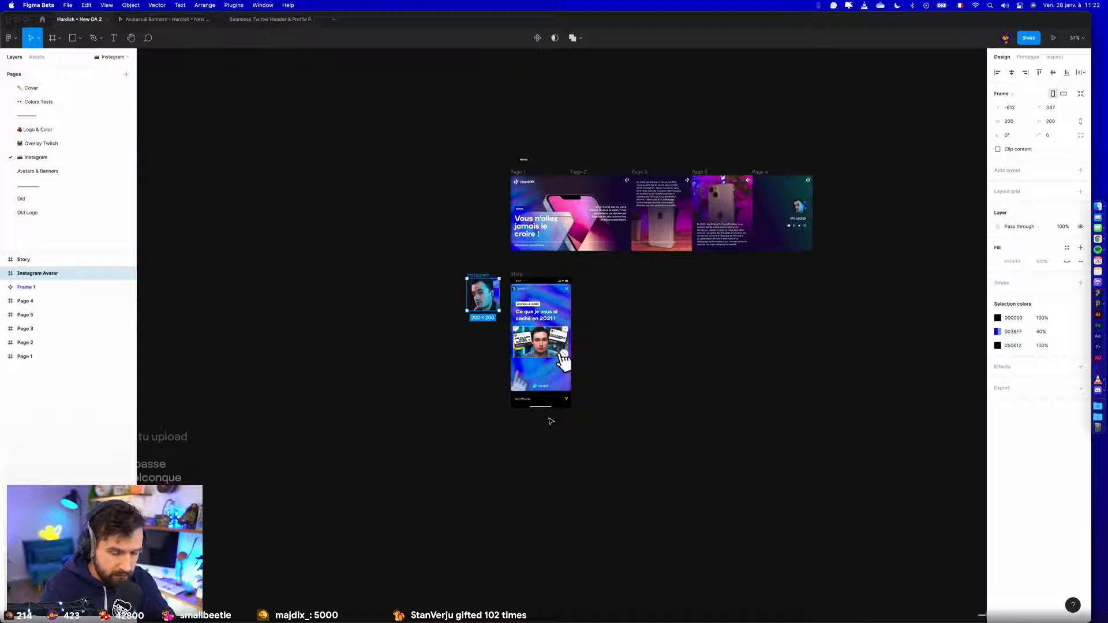
key(Delete)
scroll(550, 421, up, 3)
drag(638, 262, 612, 288)
drag(450, 169, 563, 181)
click(768, 190)
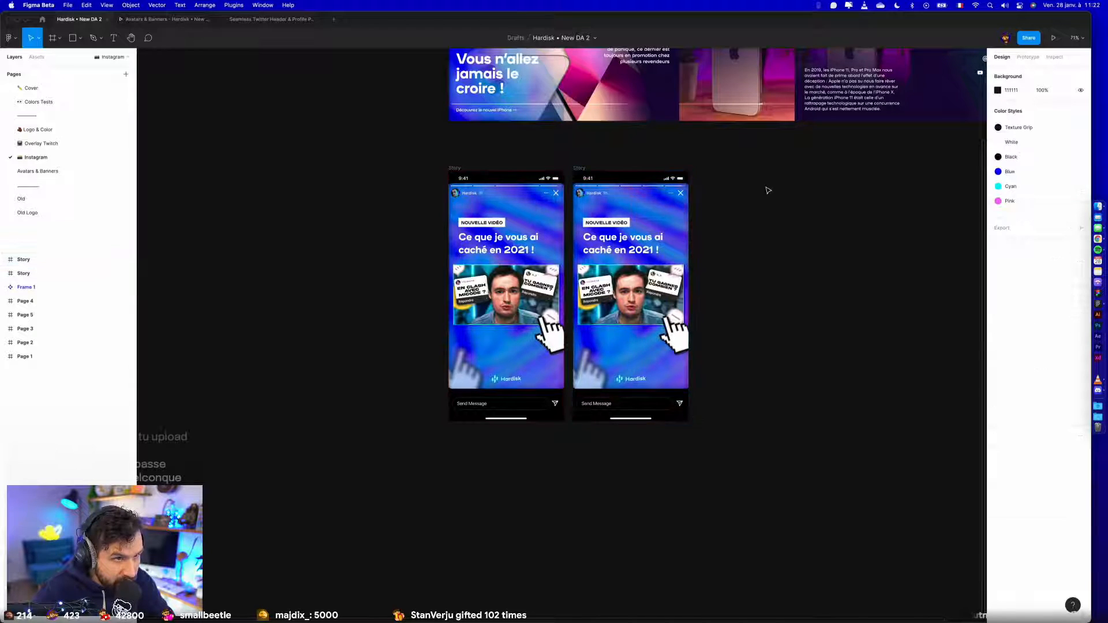
- Swap the profile photo instance in the first Story frame for the PP YT Main component from Avatars & Banners
scroll(768, 190, up, 5)
scroll(749, 205, left, 2)
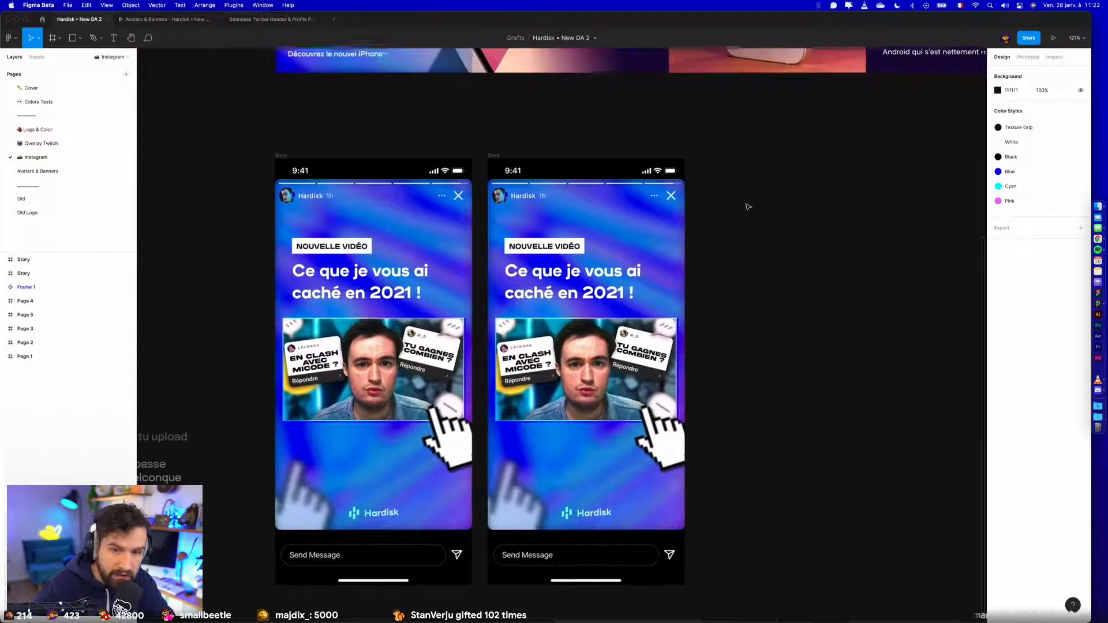
scroll(747, 206, left, 2)
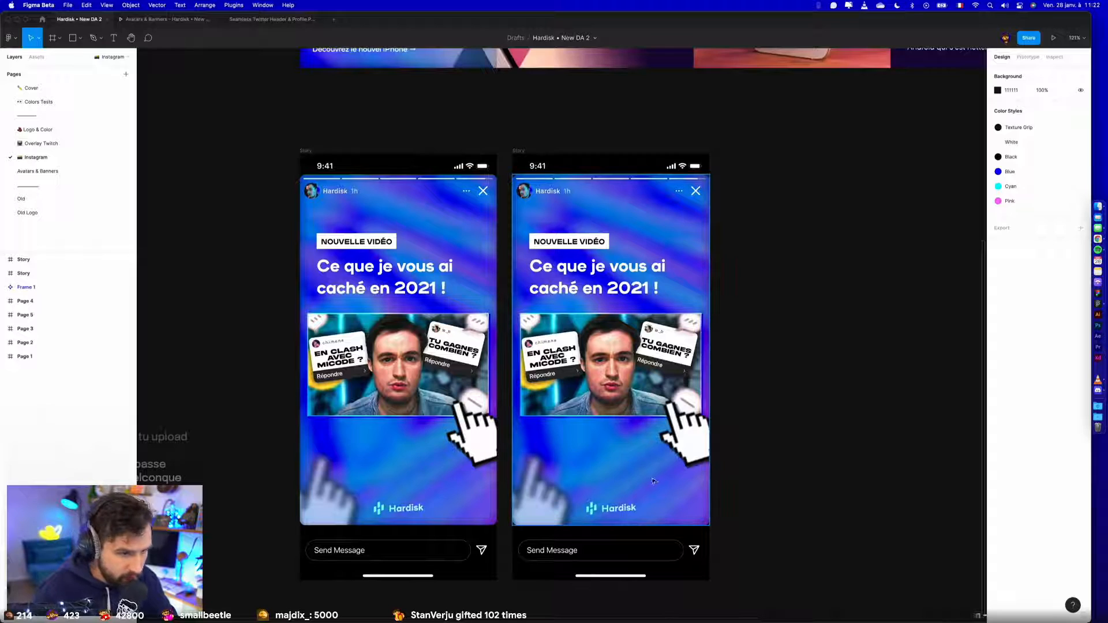
click(685, 214)
double_click(314, 195)
scroll(313, 195, up, 4)
scroll(313, 195, up, 3)
scroll(323, 197, left, 2)
scroll(349, 198, up, 5)
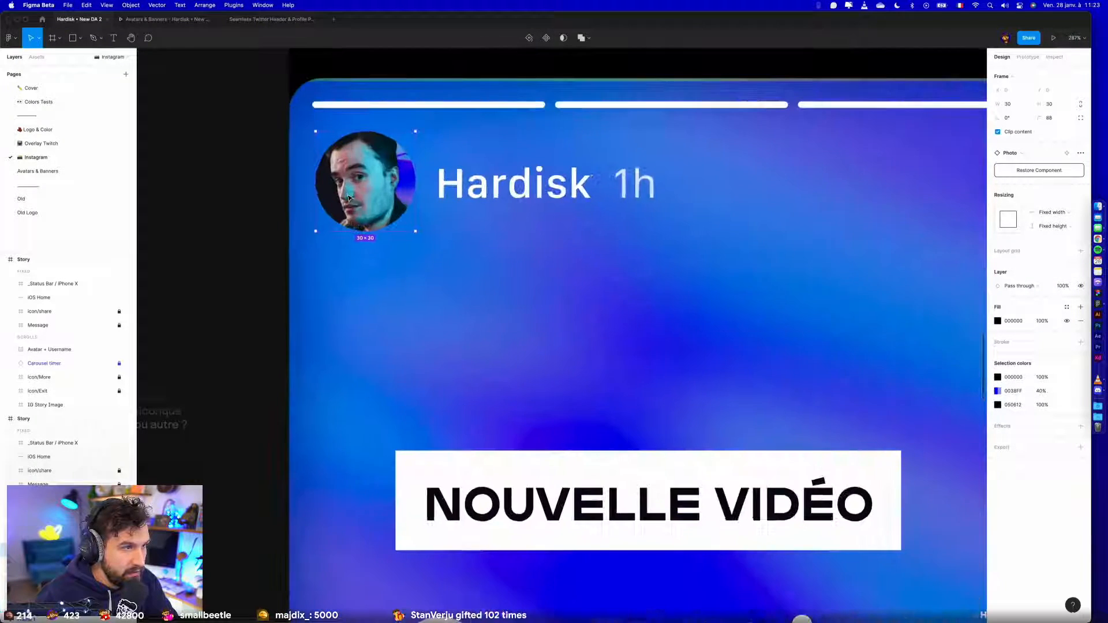
scroll(349, 198, up, 2)
scroll(349, 198, left, 2)
click(1020, 154)
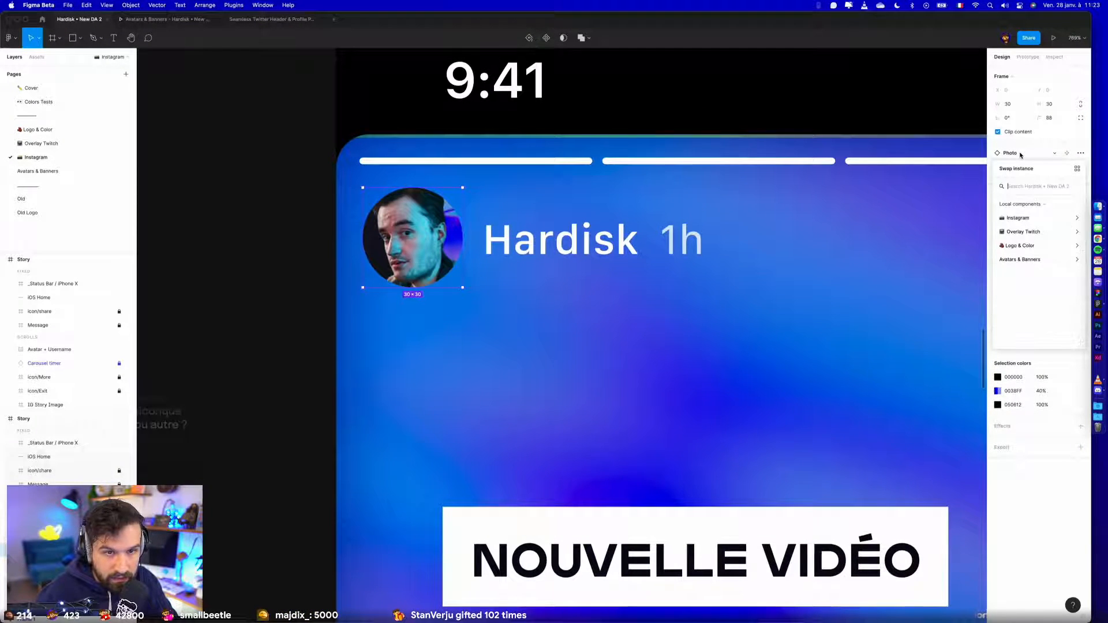
click(1032, 261)
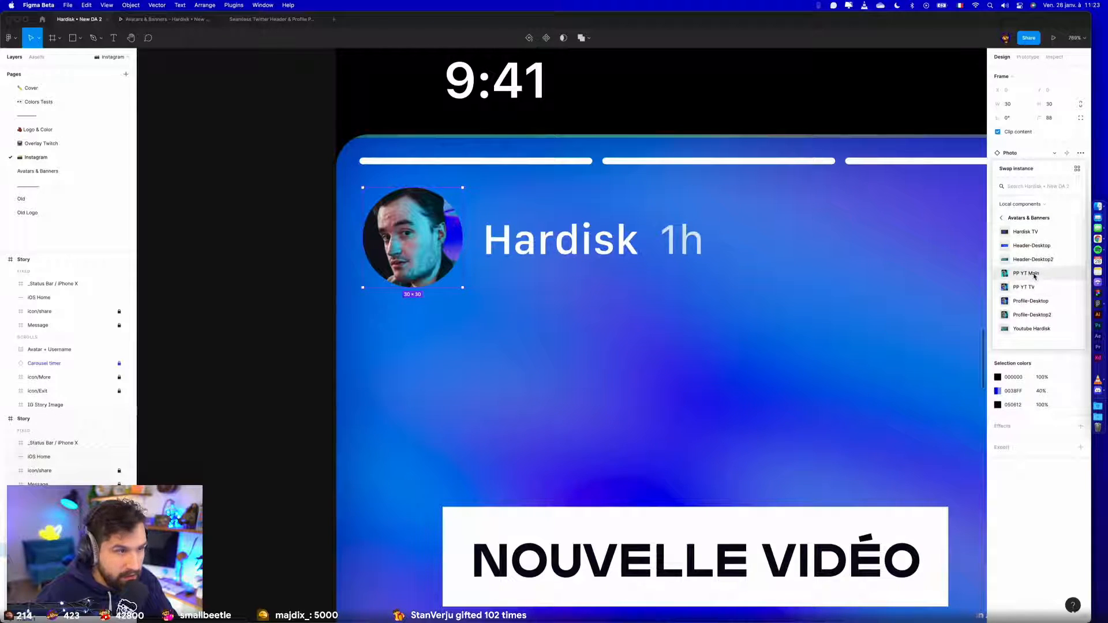
click(1035, 276)
- Swap the profile photo instance in the second Story frame for the PP YT TV component
scroll(365, 275, down, 5)
scroll(366, 275, up, 2)
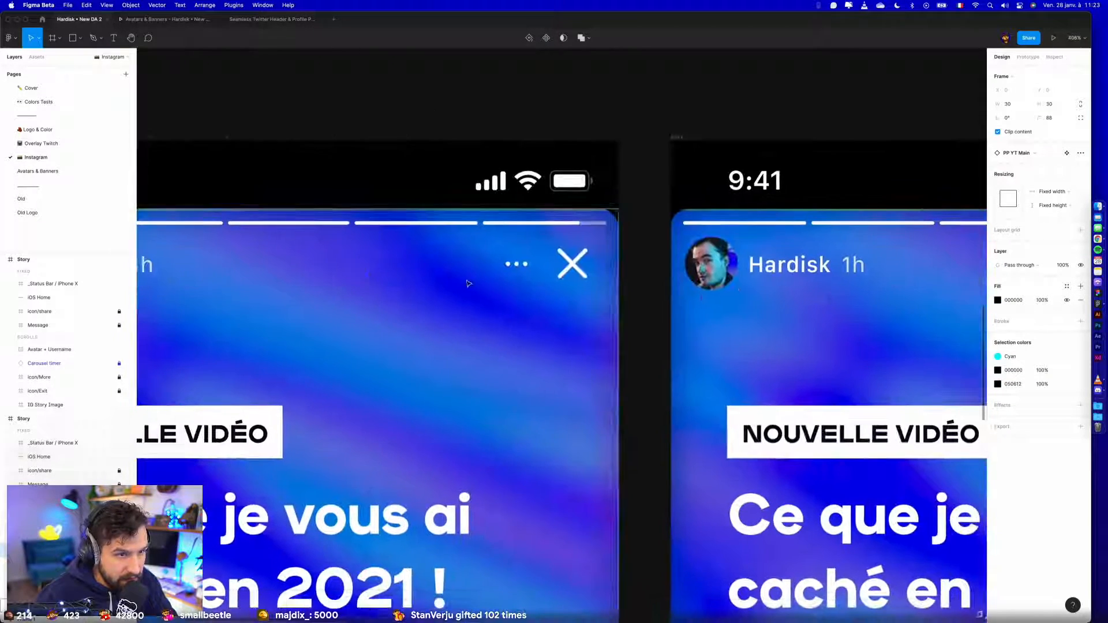
double_click(711, 264)
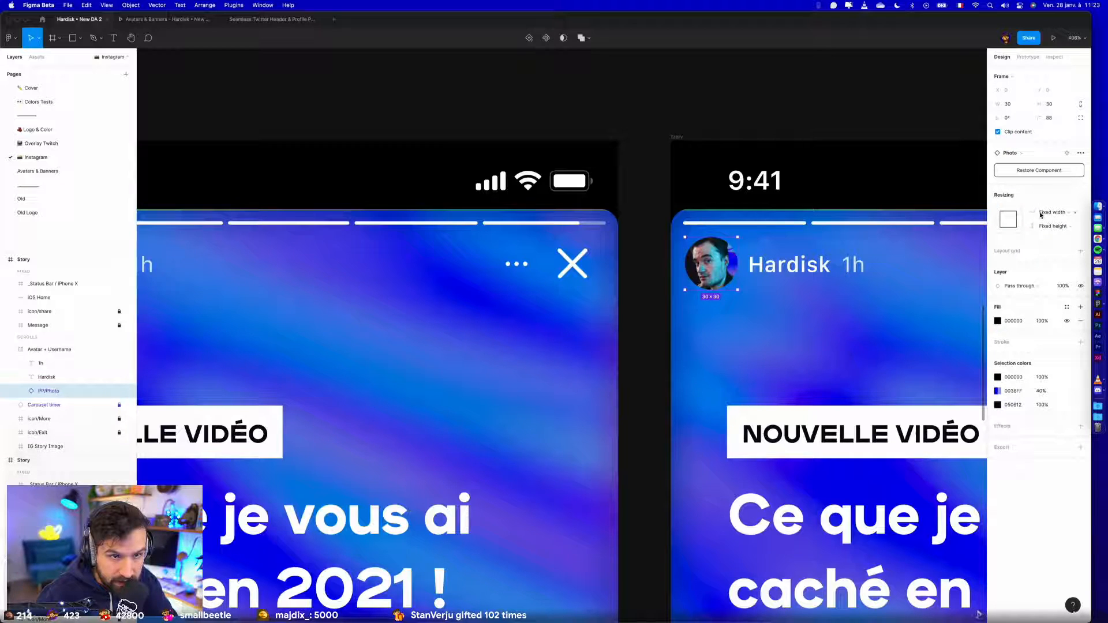
click(1047, 153)
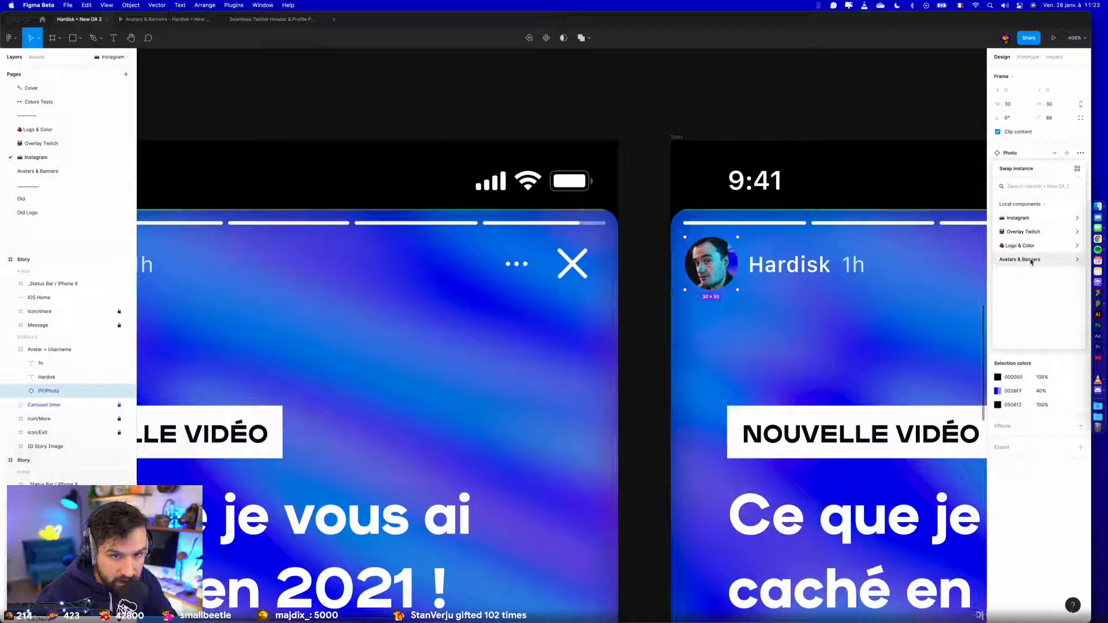
click(1030, 260)
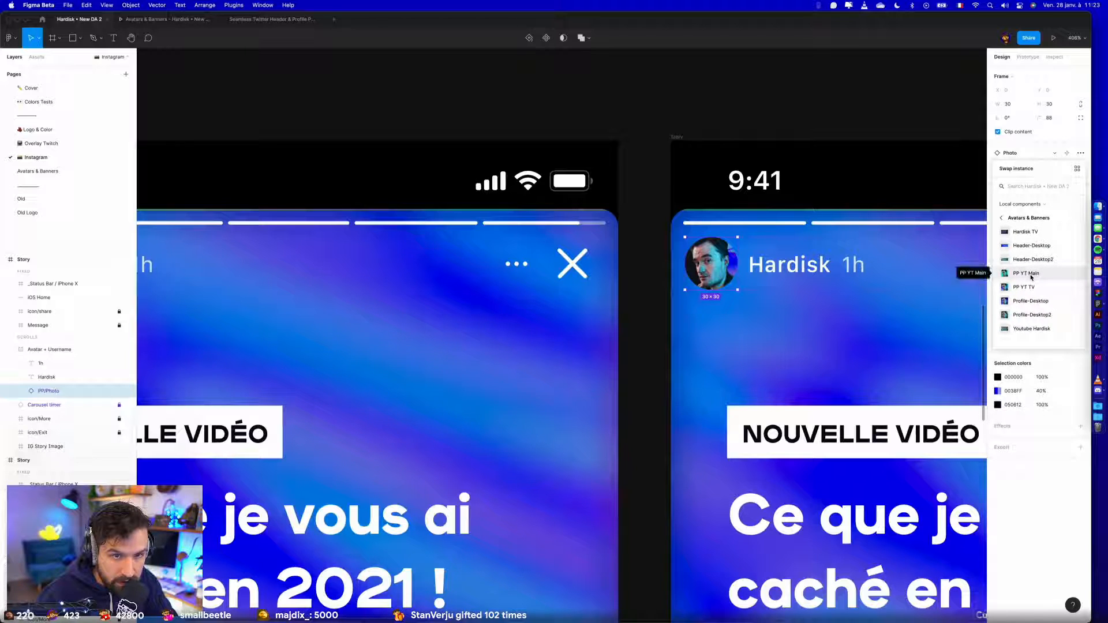
click(1025, 286)
click(707, 98)
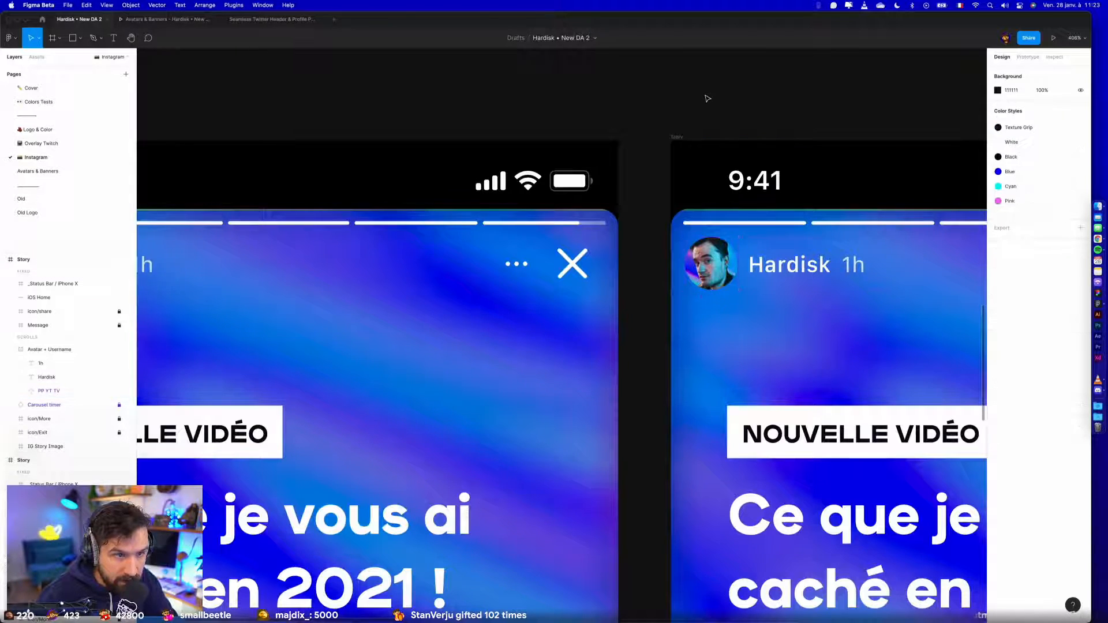
- Delete the BgHolo background and the Lighten-blended overlay image from the first Story frame
key(shift+1)
click(632, 206)
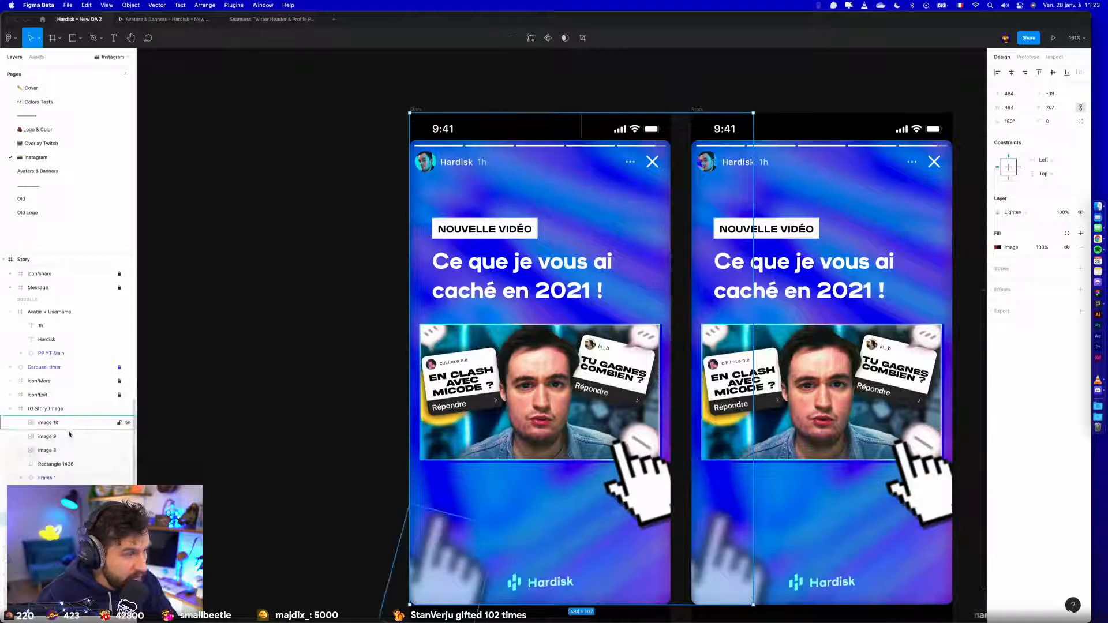
click(57, 505)
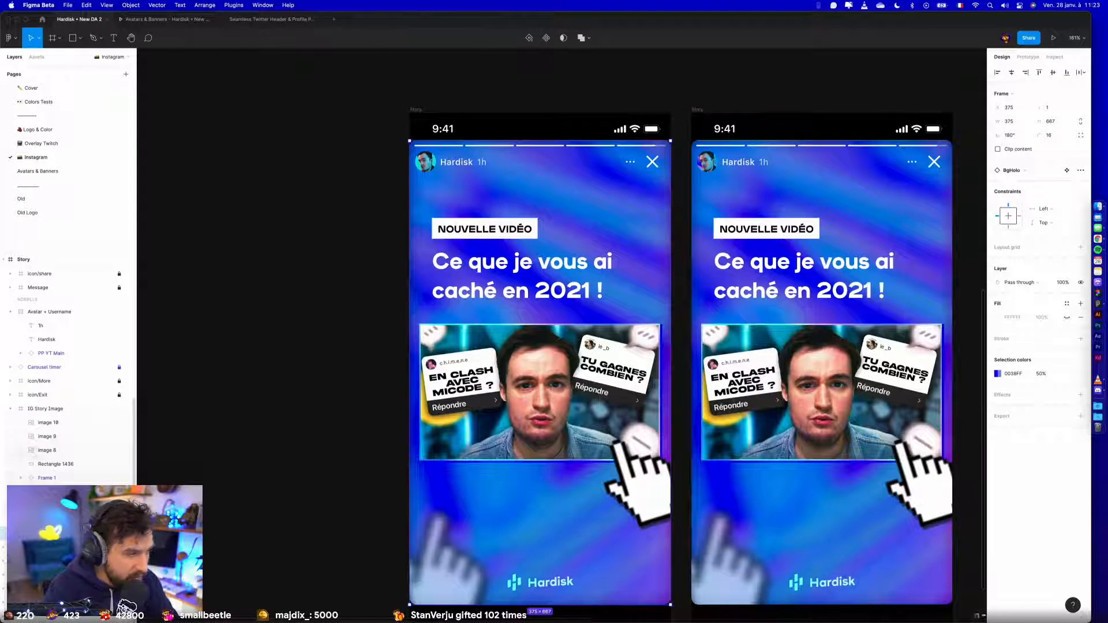
key(Delete)
click(57, 514)
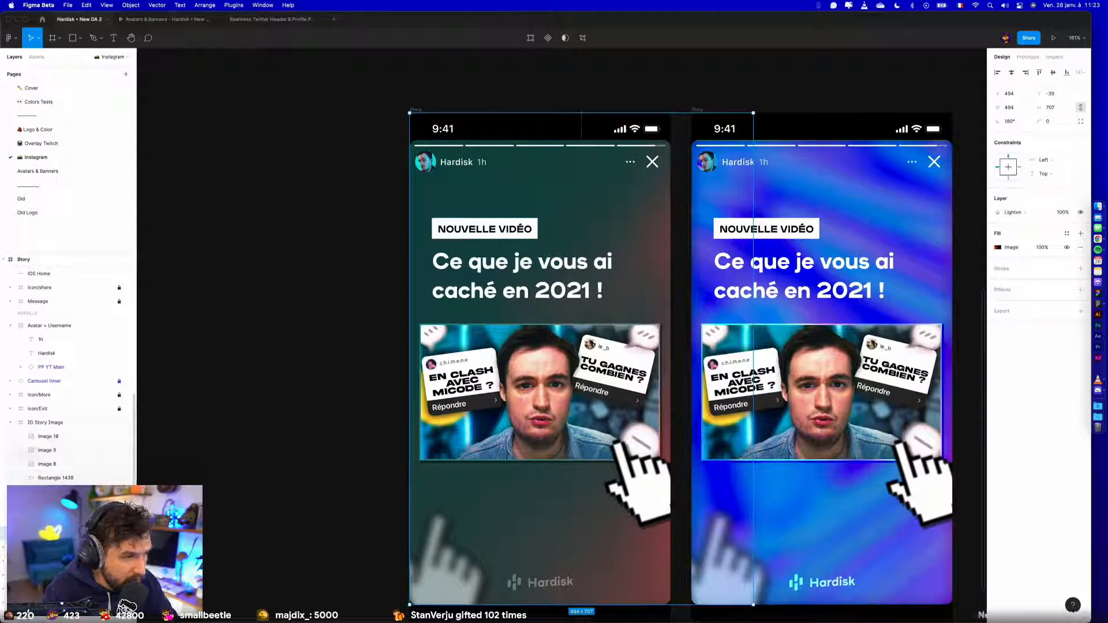
key(Delete)
key(super+z)
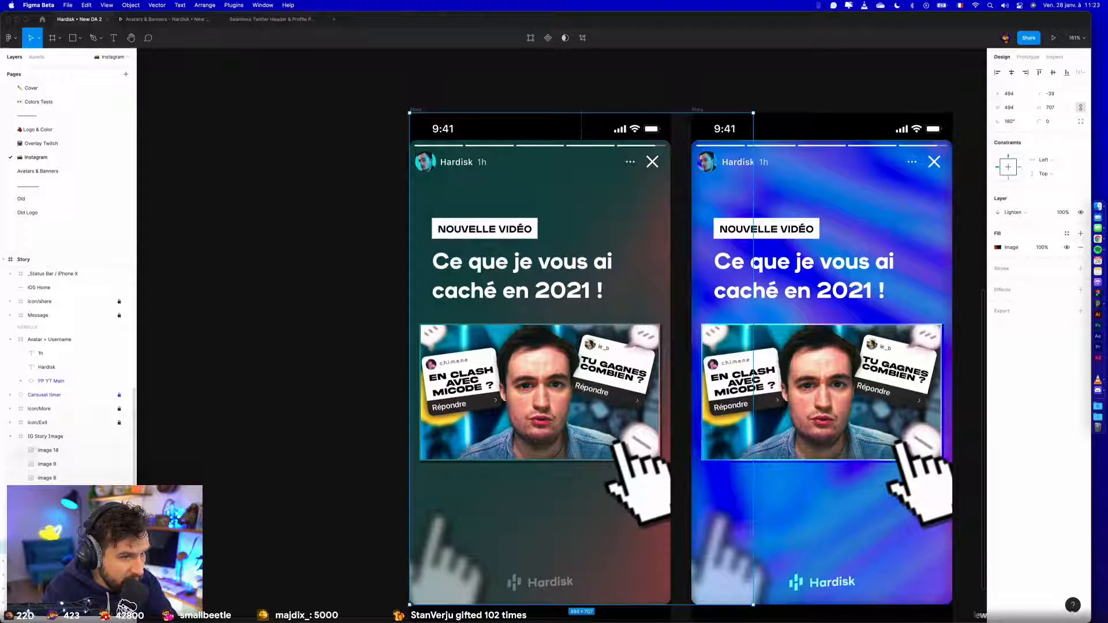
key(Delete)
- Apply the Cyan color style as the fill of the first story's IG Story Image frame
click(57, 505)
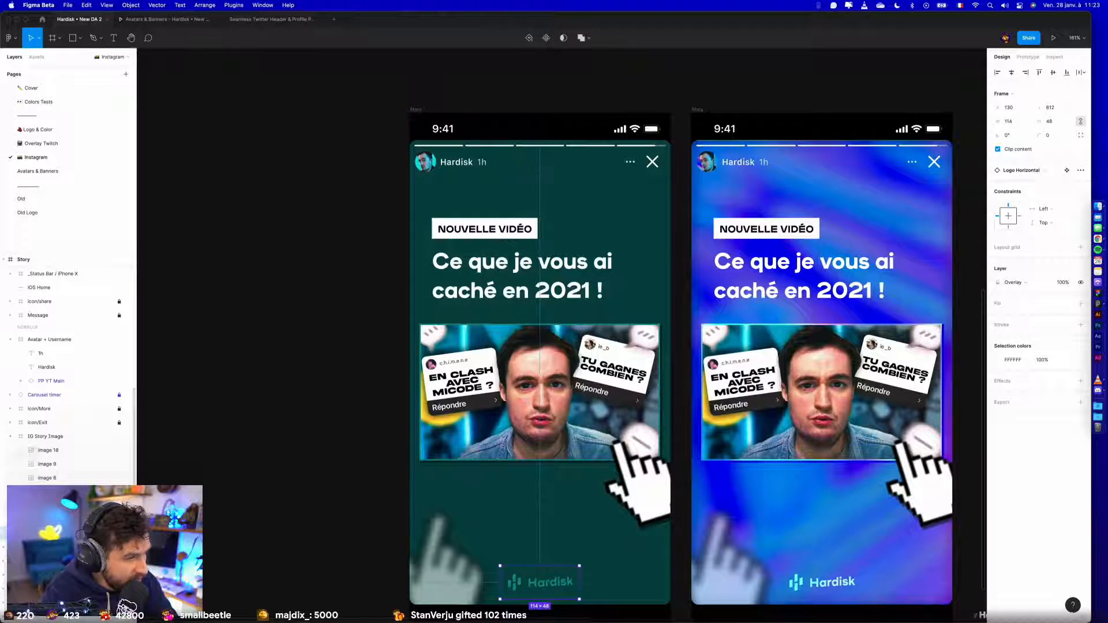
click(537, 289)
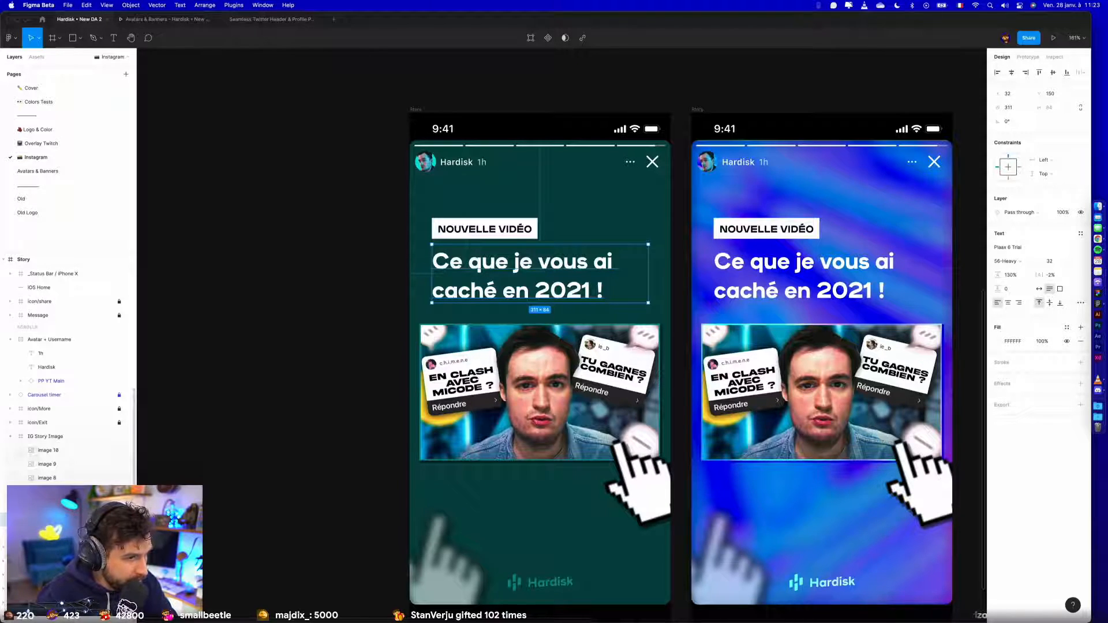
click(41, 436)
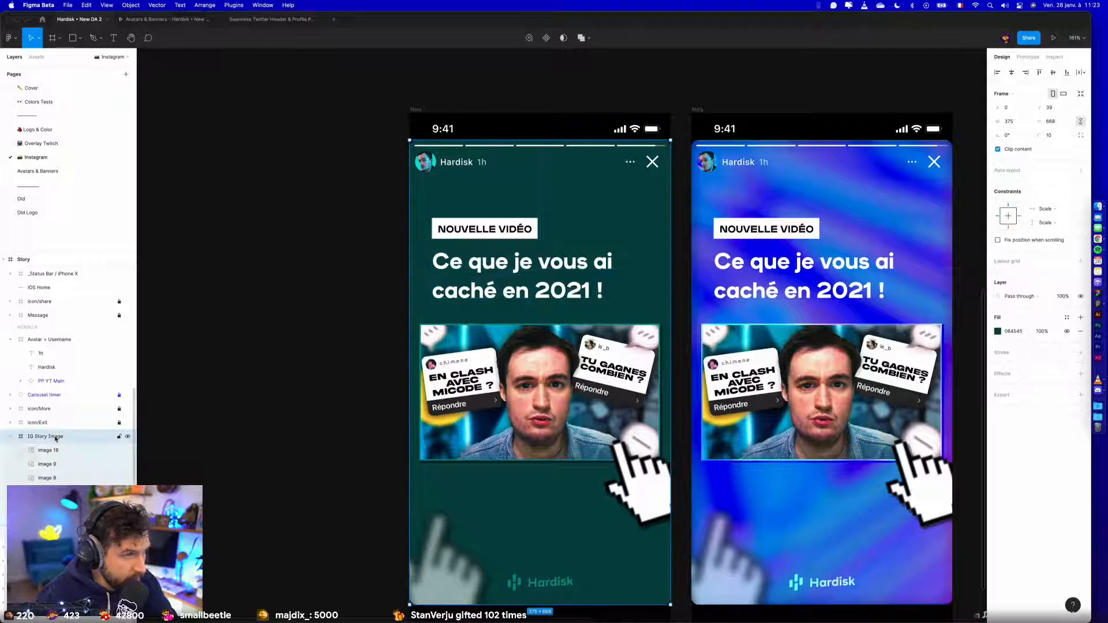
click(1066, 318)
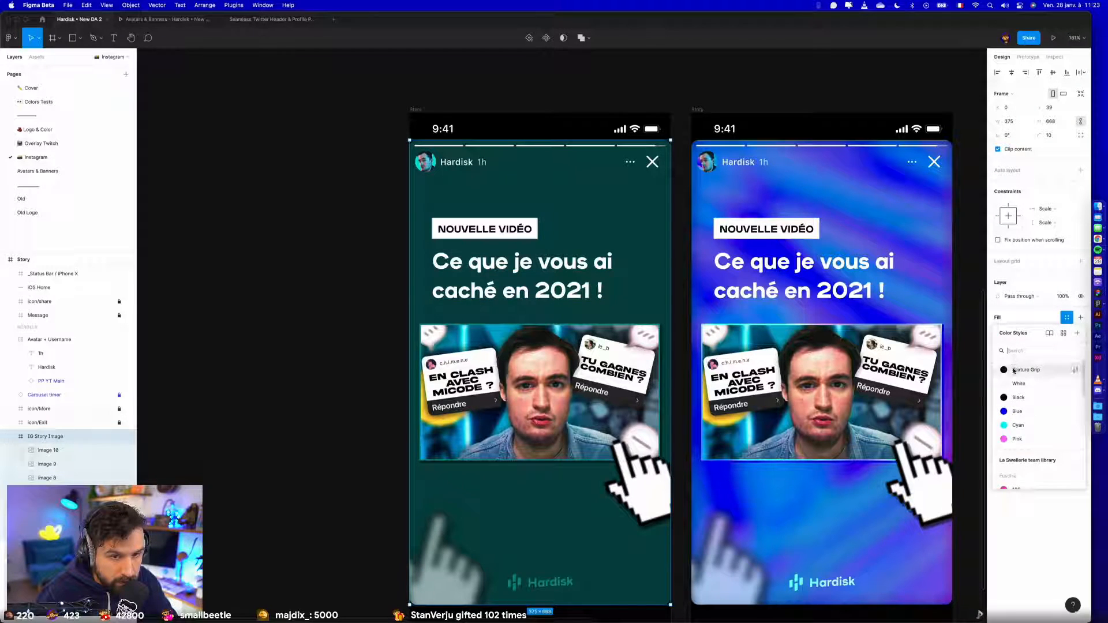
click(1010, 427)
click(349, 339)
scroll(349, 338, down, 5)
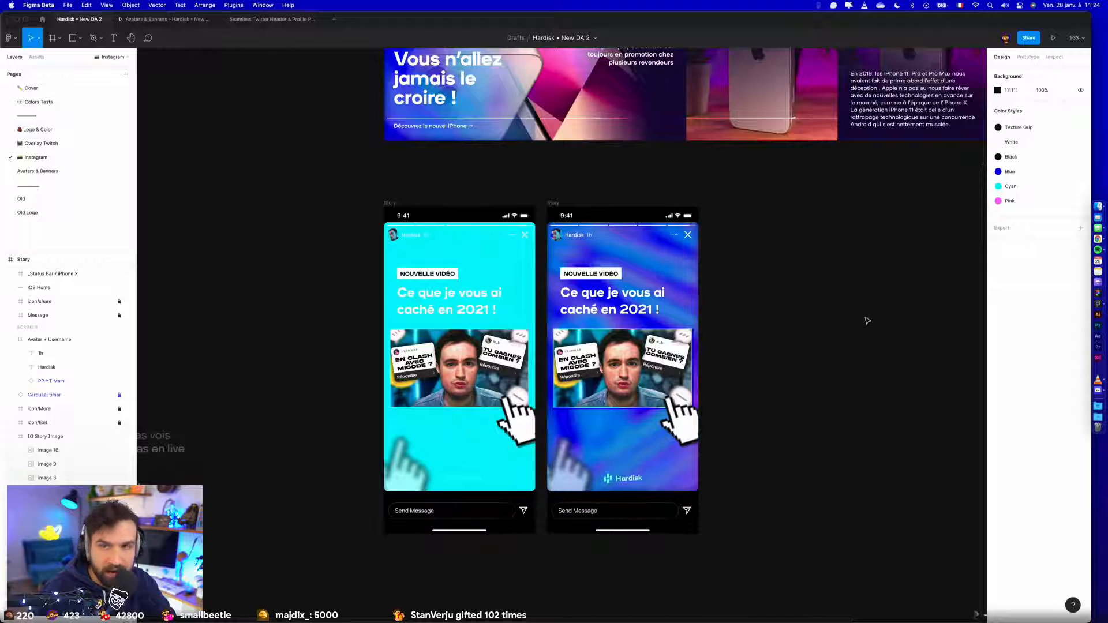
- Examine the layers inside the Youtube Hardisk banner on the Avatars & Banners page
scroll(867, 321, right, 1)
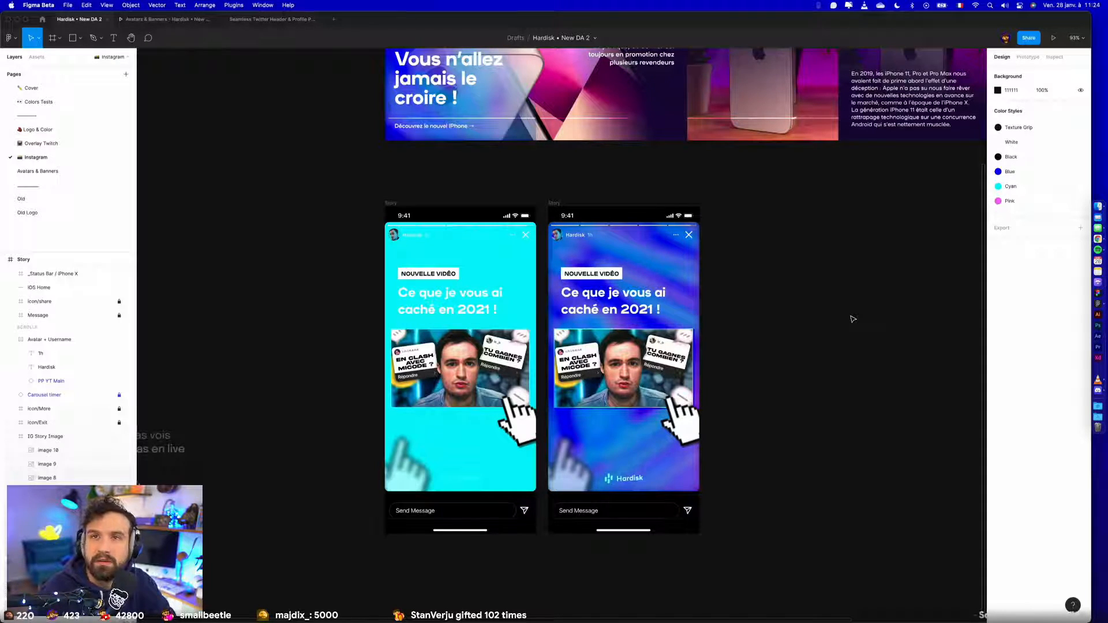
scroll(845, 317, down, 5)
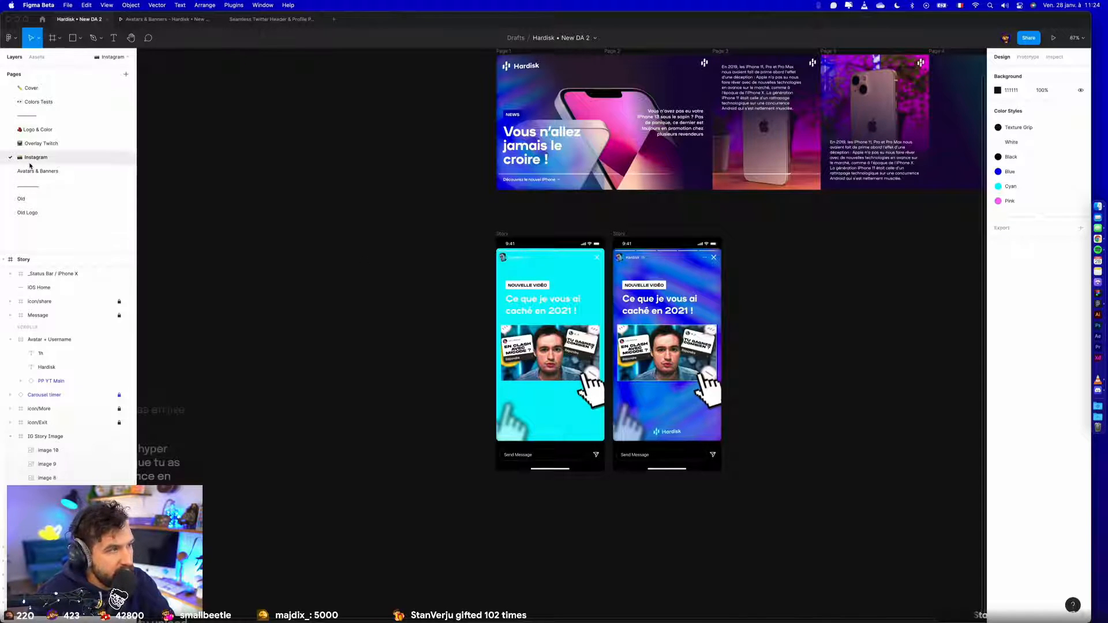
click(28, 172)
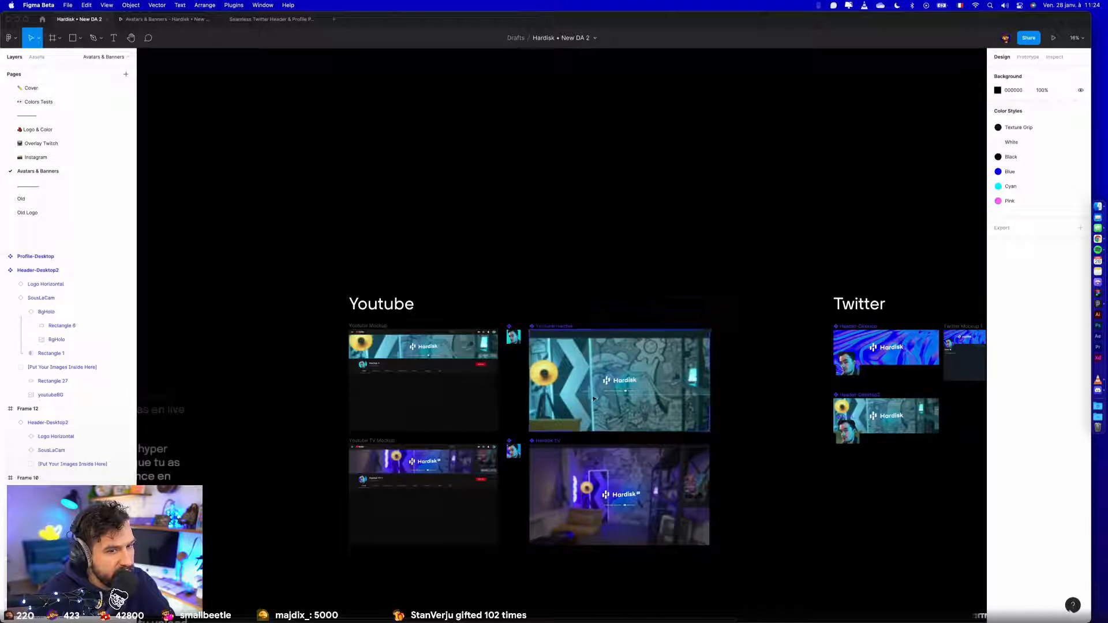
click(603, 372)
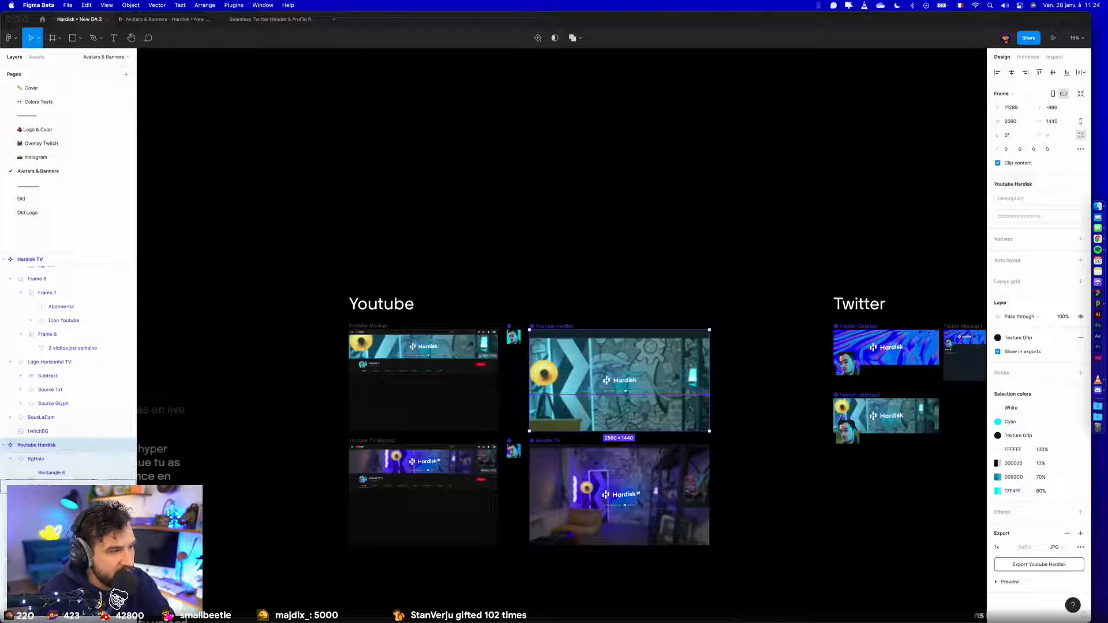
click(11, 460)
click(36, 459)
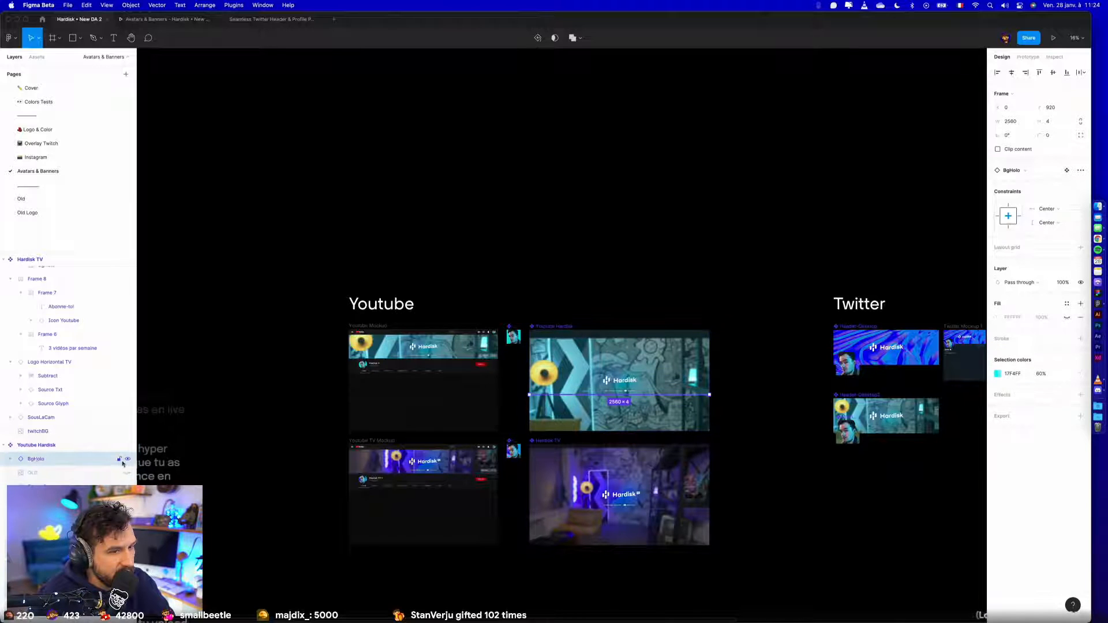
click(56, 474)
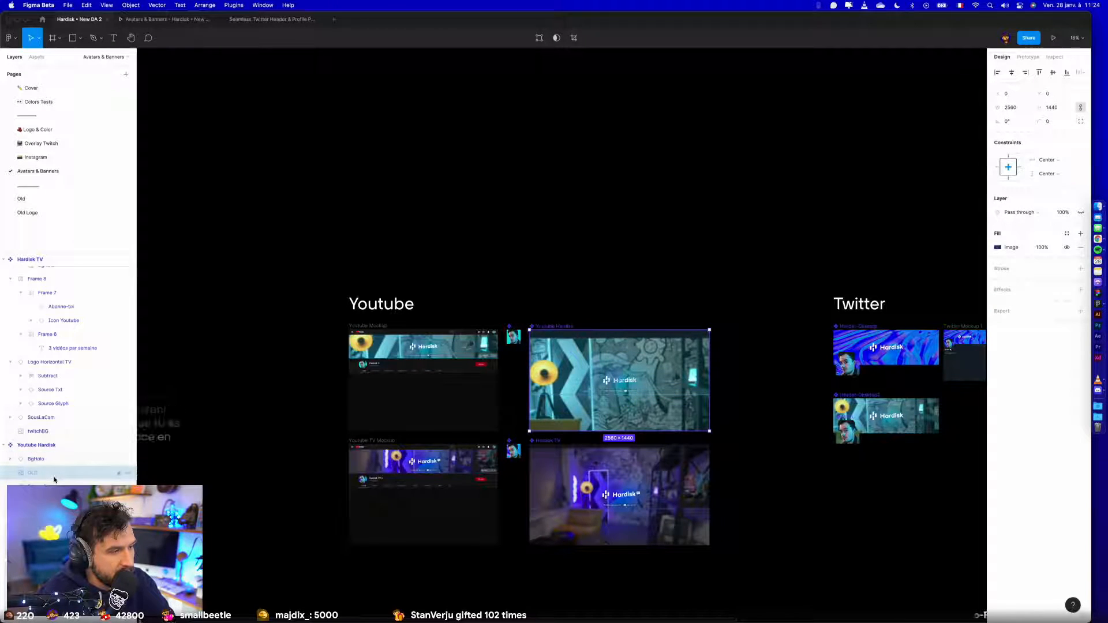
click(127, 474)
click(127, 473)
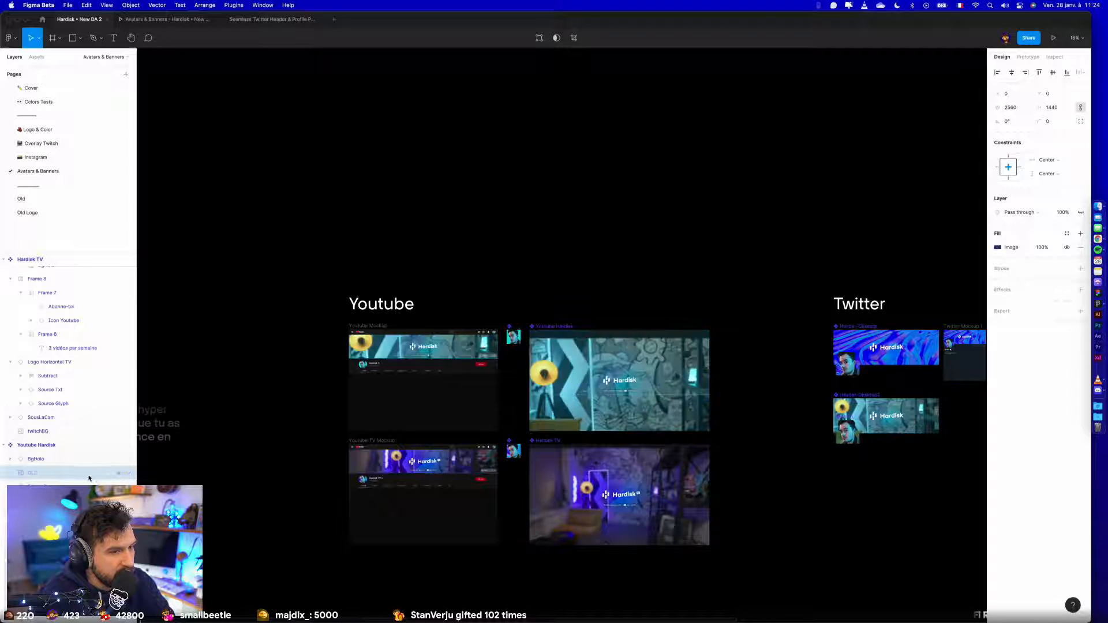
click(88, 482)
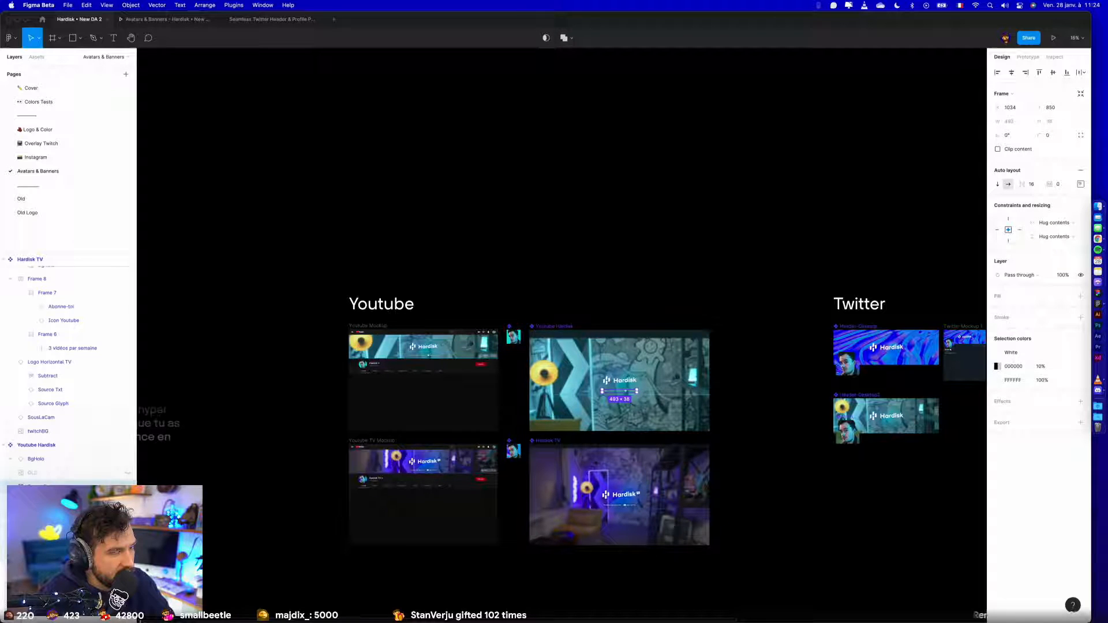
- Copy the BgHolo, SousLaCam, Rectangle 27 and youtubeBG layers from the Youtube Hardisk banner and paste them on the Instagram page
scroll(88, 483, up, 1)
click(86, 521)
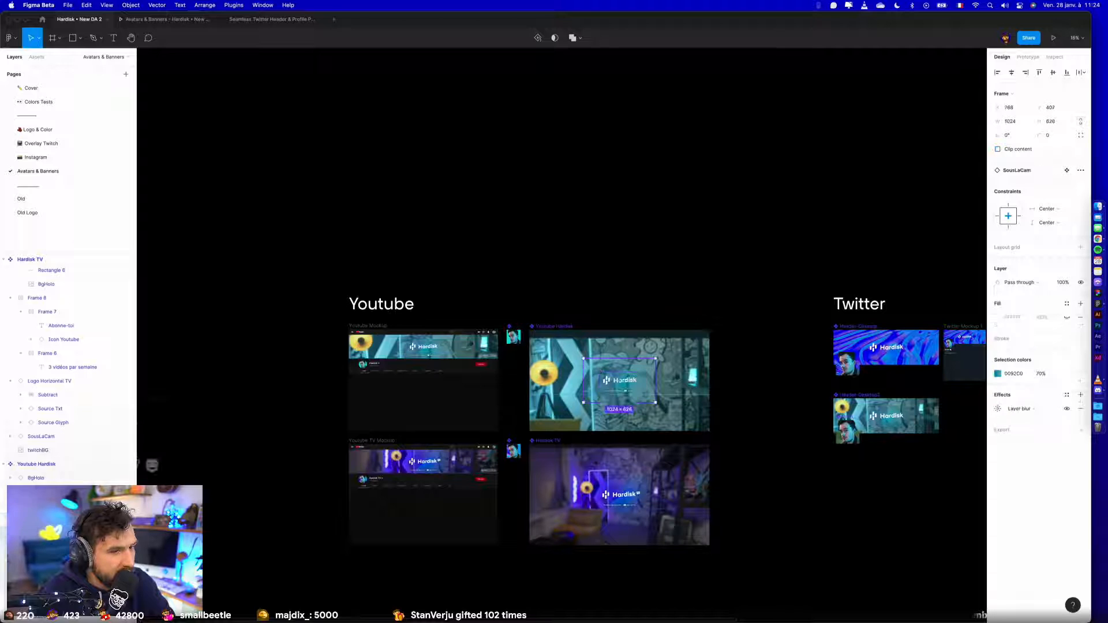
scroll(87, 521, up, 3)
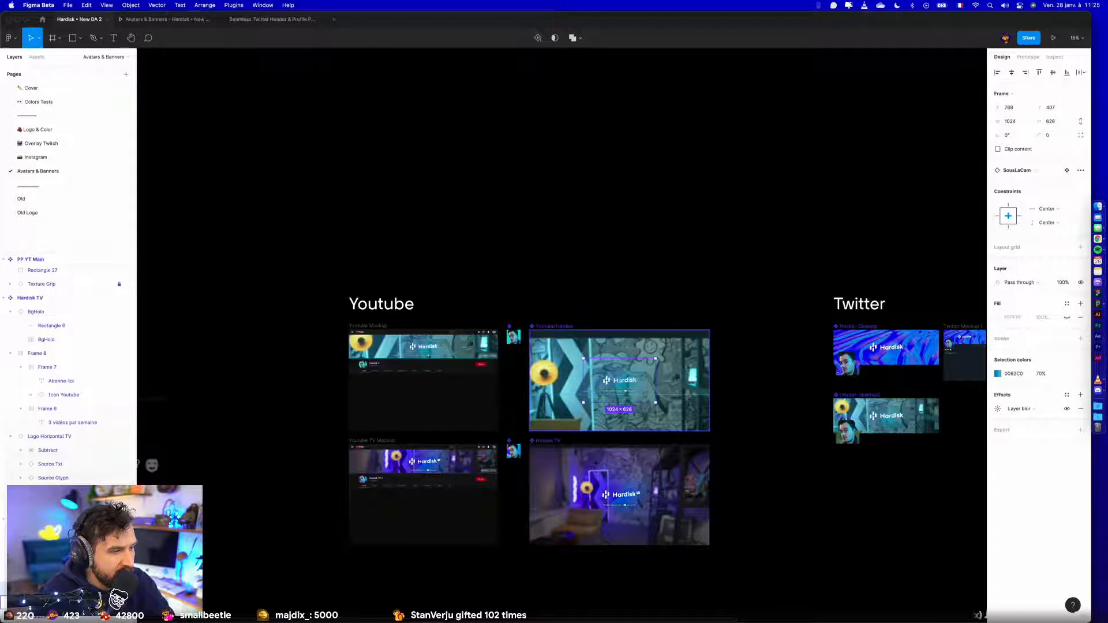
click(56, 615)
shift+click(56, 616)
click(56, 590)
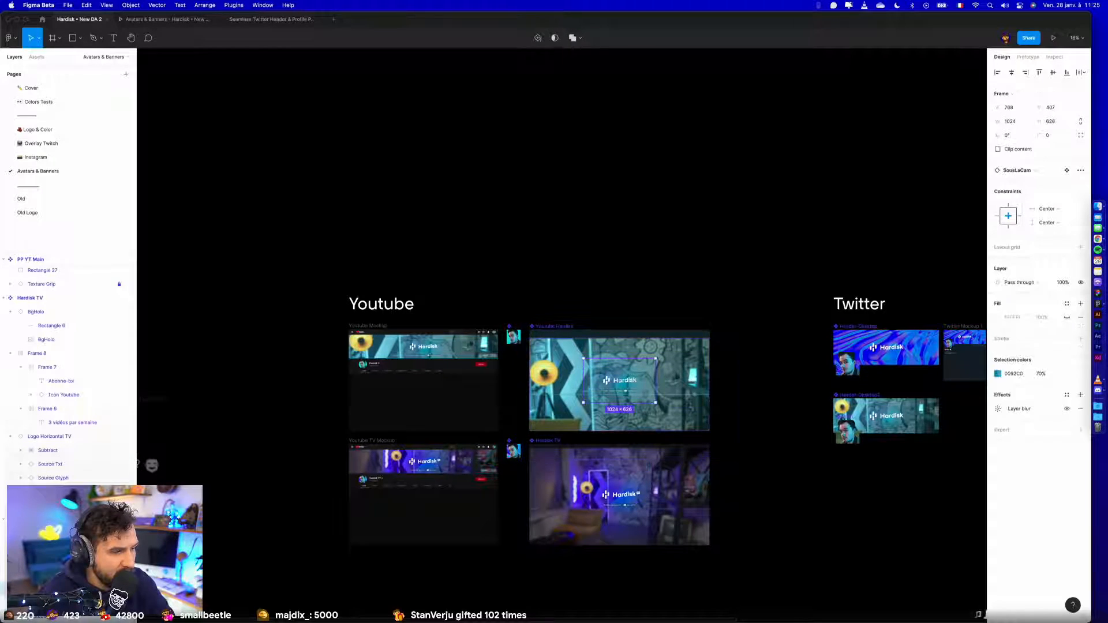
shift+click(57, 616)
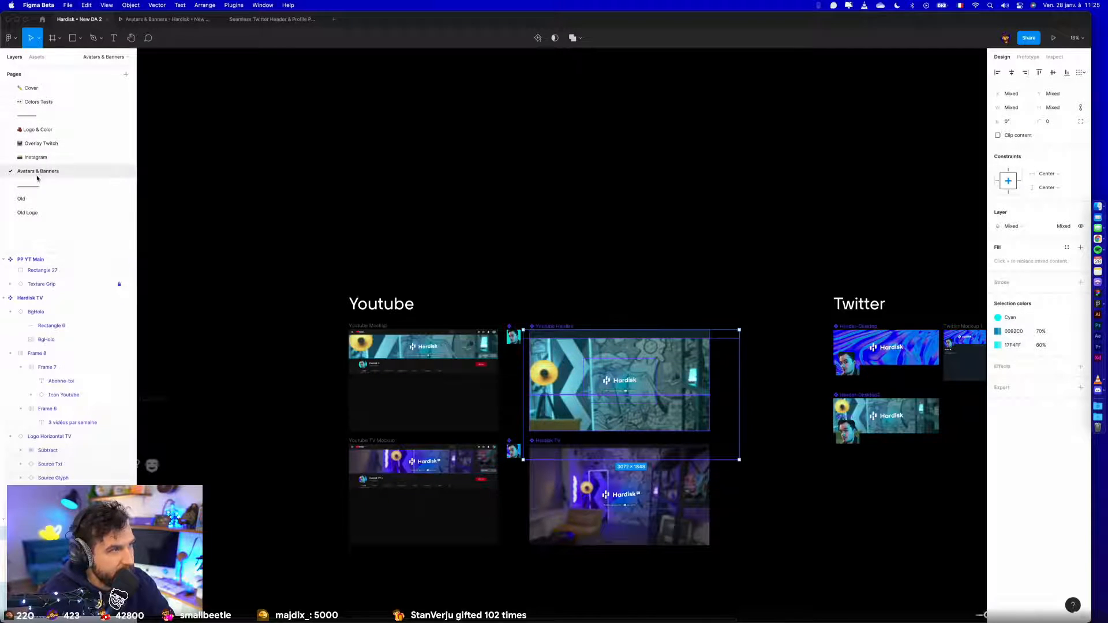
click(40, 162)
key(super+v)
- Move the pasted banner layers onto empty canvas away from the stories and select the youtubeBG image
scroll(493, 292, down, 5)
drag(495, 307, 172, 338)
scroll(283, 334, down, 1)
scroll(490, 323, left, 1)
click(496, 323)
scroll(502, 311, left, 4)
click(577, 310)
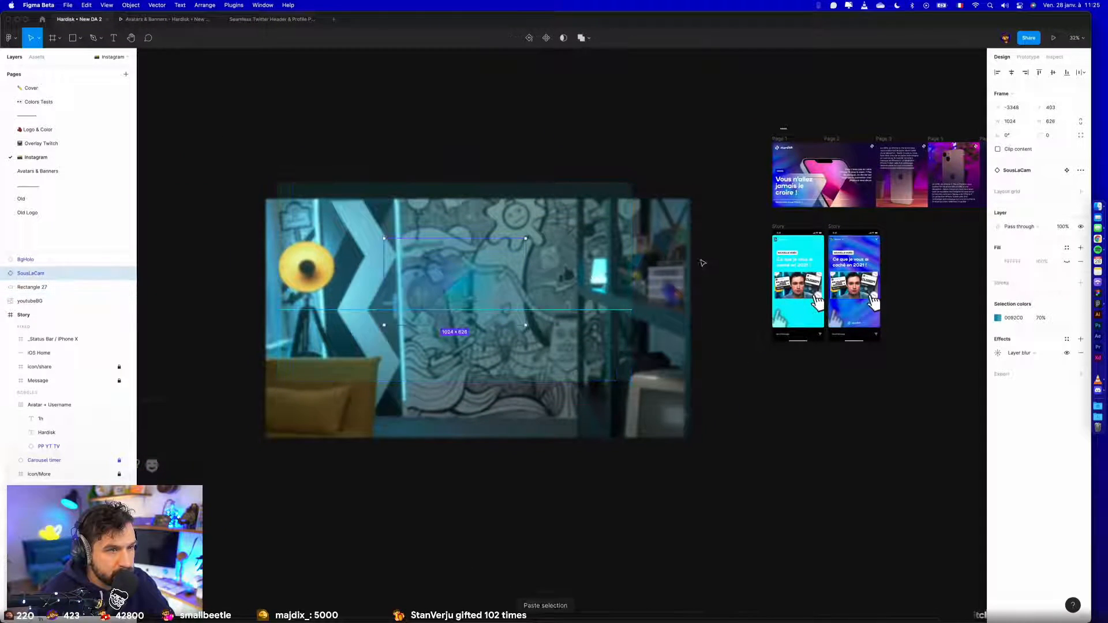
click(701, 264)
click(675, 256)
- Move the youtubeBG image into the first Story frame and resize it to 375 × 801 to cover the frame
drag(689, 246, 440, 247)
drag(366, 233, 719, 380)
scroll(491, 413, right, 4)
scroll(490, 413, up, 5)
drag(496, 413, 644, 206)
drag(745, 152, 662, 166)
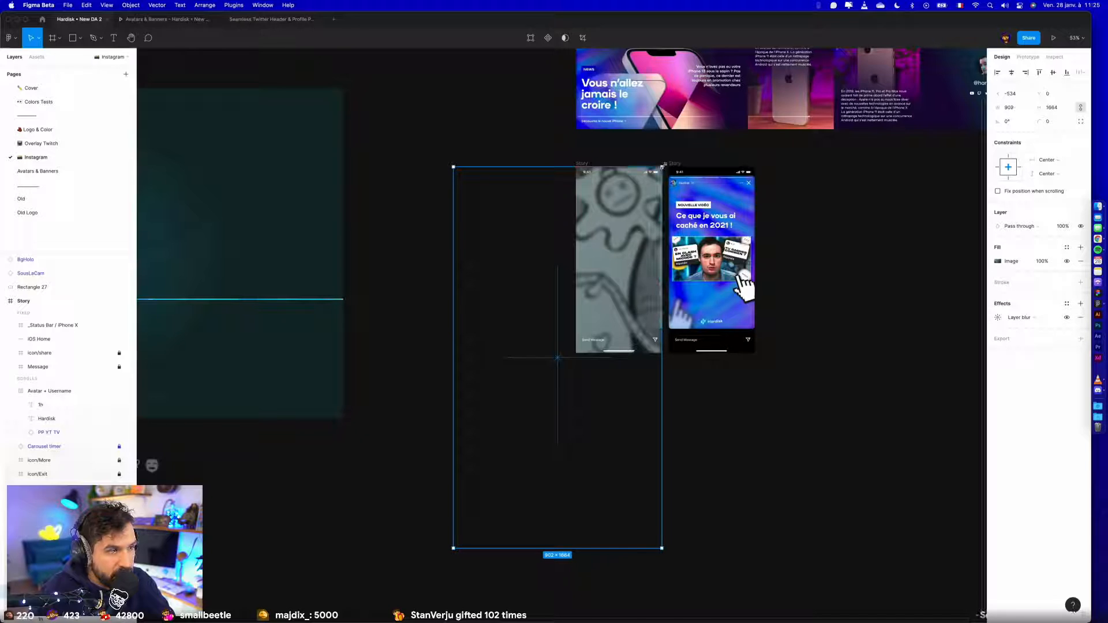
drag(453, 547, 575, 350)
- Reorder the youtubeBG layer into the first story's IG Story Image frame, behind its title, images and logo
scroll(69, 392, down, 3)
scroll(68, 383, down, 1)
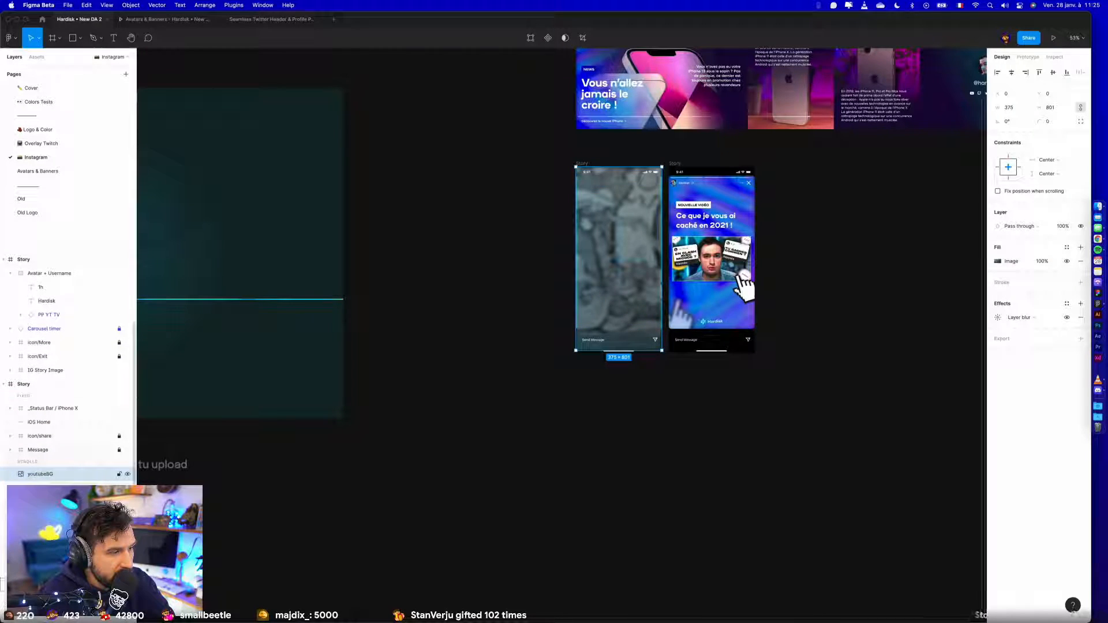
drag(63, 474, 63, 584)
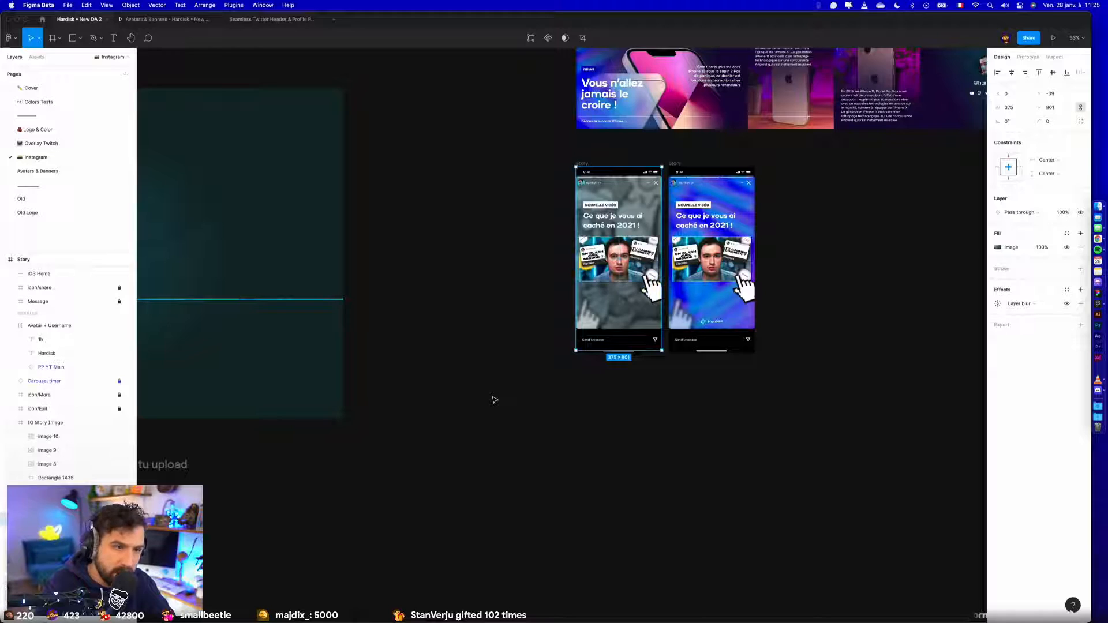
- Widen the first story's youtubeBG background to about 1003 px and shift it horizontally within the frame
scroll(494, 400, up, 4)
drag(487, 370, 323, 498)
drag(577, 251, 689, 245)
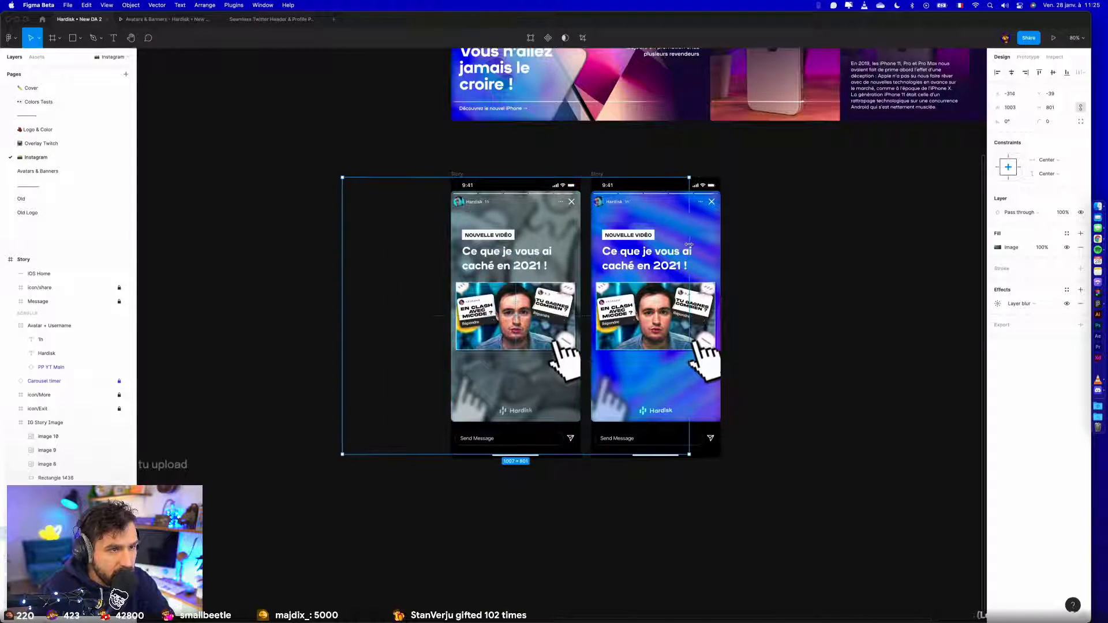
drag(558, 224, 650, 224)
key(super+z)
key(shift+Right)
key(shift+Right)
key(shift+Right)
key(shift+Right)
key(shift+Right)
key(shift+Right)
key(shift+Right)
key(shift+Right)
key(shift+Right)
key(shift+Right)
key(shift+Right)
key(shift+Right)
key(shift+Right)
key(shift+Right)
key(shift+Right)
key(shift+Right)
key(shift+Right)
key(shift+Right)
key(shift+Right)
key(shift+Right)
key(shift+Right)
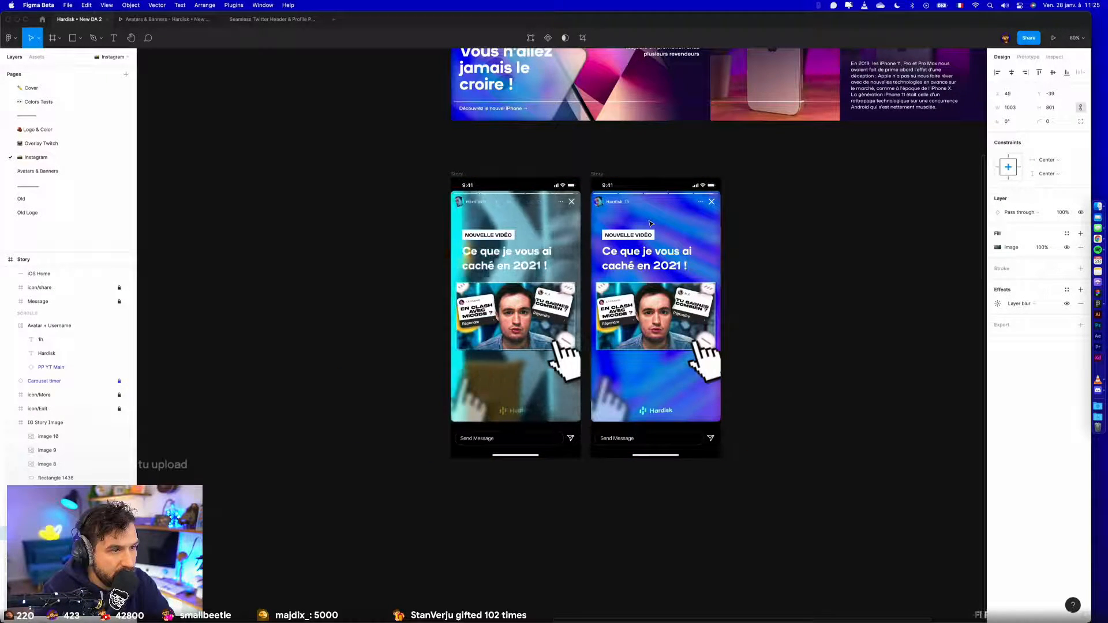
- Widen the youtubeBG background to about 1530 px and nudge it horizontally to an X position of -161
drag(469, 224, 287, 224)
key(shift+Right)
key(shift+Right)
key(shift+Right)
key(shift+Right)
key(shift+Right)
key(shift+Right)
key(shift+Right)
key(shift+Right)
key(shift+Right)
key(shift+Right)
key(shift+Right)
key(shift+Right)
key(shift+Right)
key(shift+Right)
key(shift+Right)
key(shift+Right)
key(shift+Right)
key(shift+Right)
key(shift+Right)
key(shift+Right)
key(Left)
key(Left)
key(Left)
key(Left)
key(Left)
key(Left)
key(Left)
key(Left)
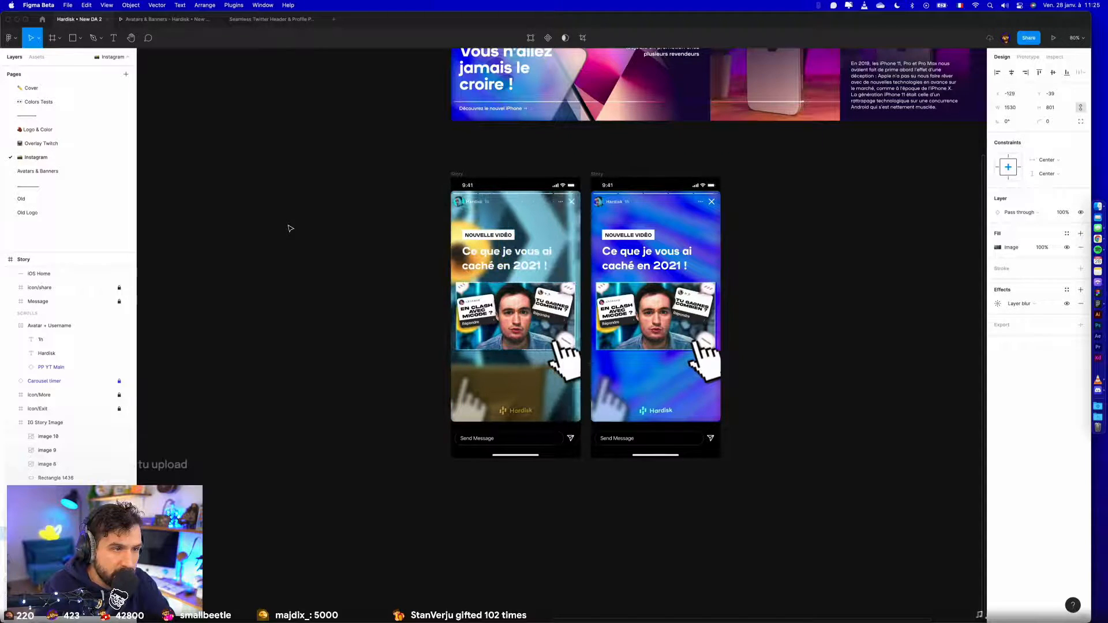
key(shift+Left)
key(shift+Left)
key(shift+Left)
key(Left)
key(Left)
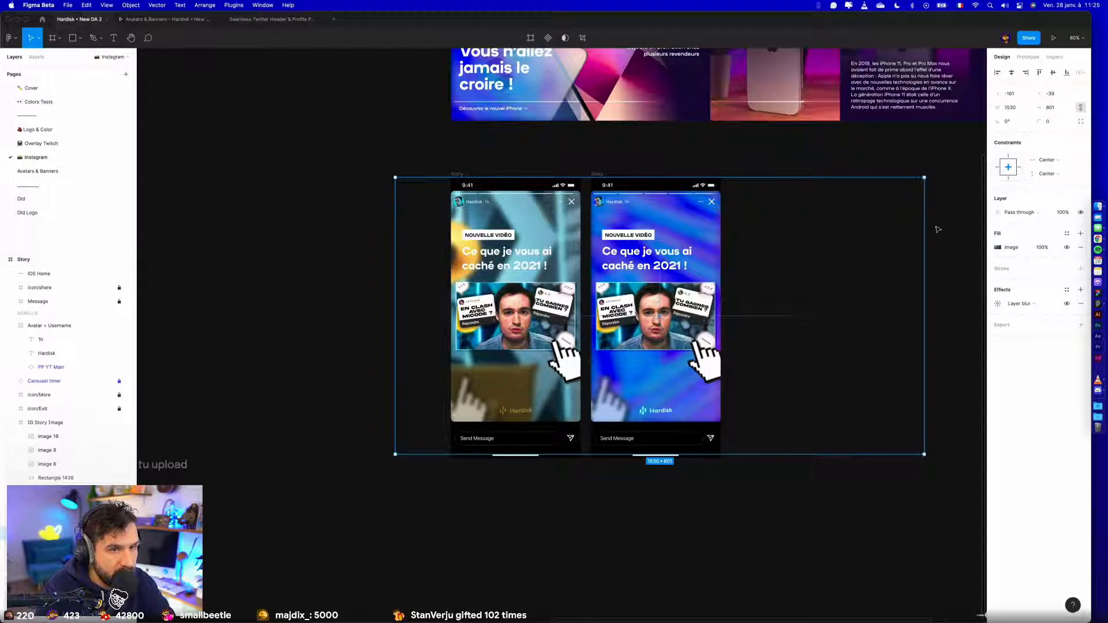
click(940, 247)
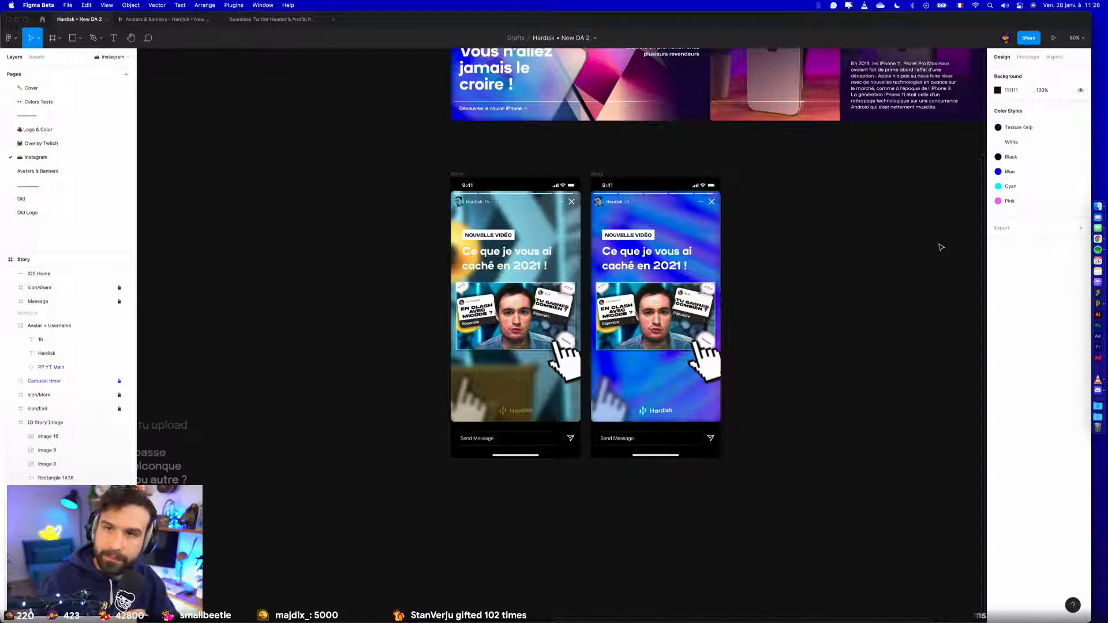
- Move the blurred SousLaCam overlay into the first Story frame and send it backward behind the story content
scroll(941, 247, down, 3)
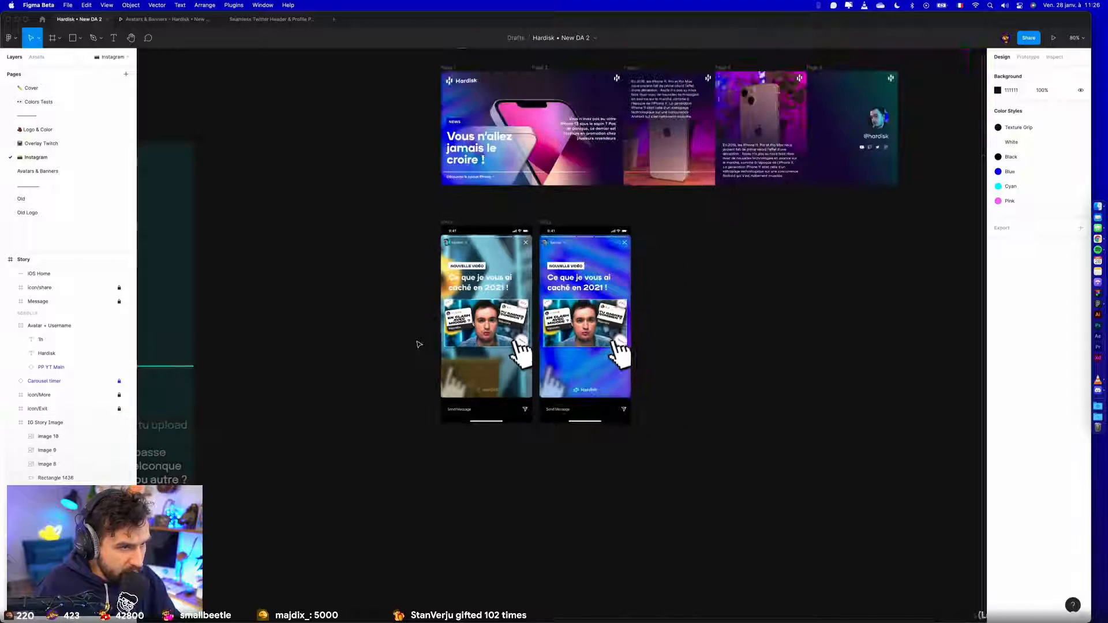
scroll(675, 331, left, 5)
click(337, 295)
drag(369, 293, 683, 327)
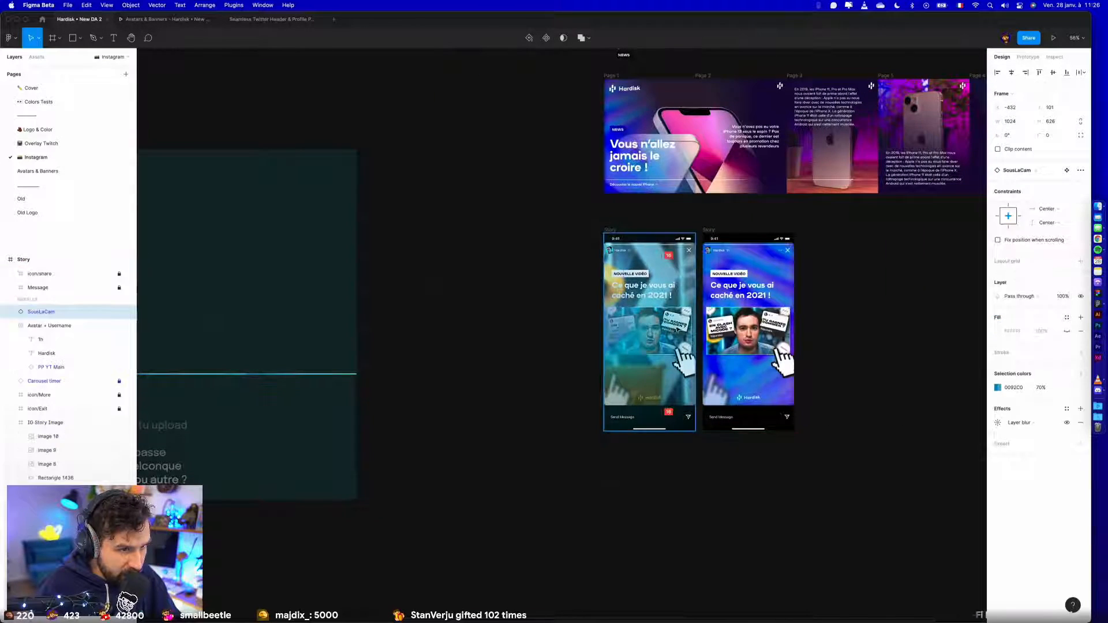
key(super+bracketleft)
key(super+bracketleft)
key(super+bracketleft)
key(super+bracketleft)
key(super+bracketleft)
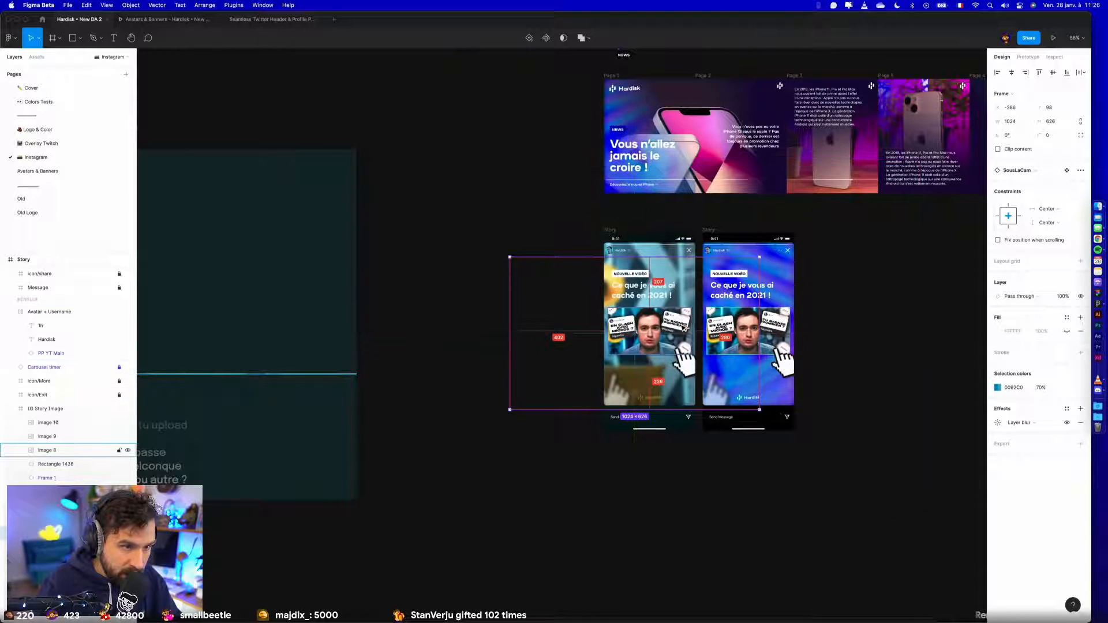
key(super+bracketright)
key(super+bracketleft)
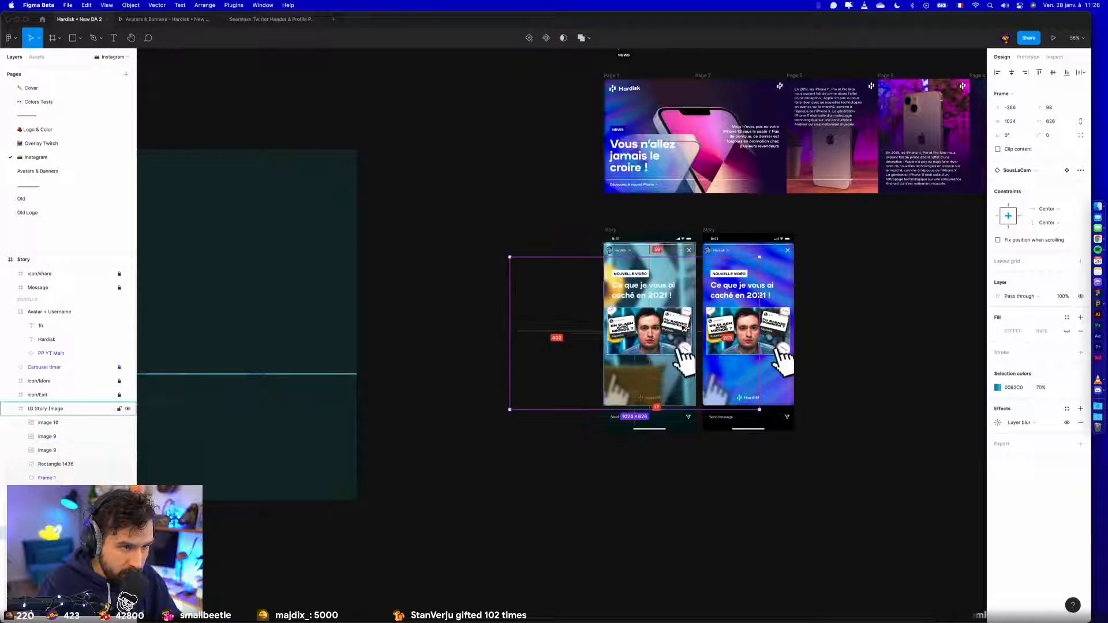
- Transfer the SousLaCam overlay to directly above the youtubeBG layer and centre it horizontally and vertically in its frame
key(Delete)
click(684, 291)
key(Escape)
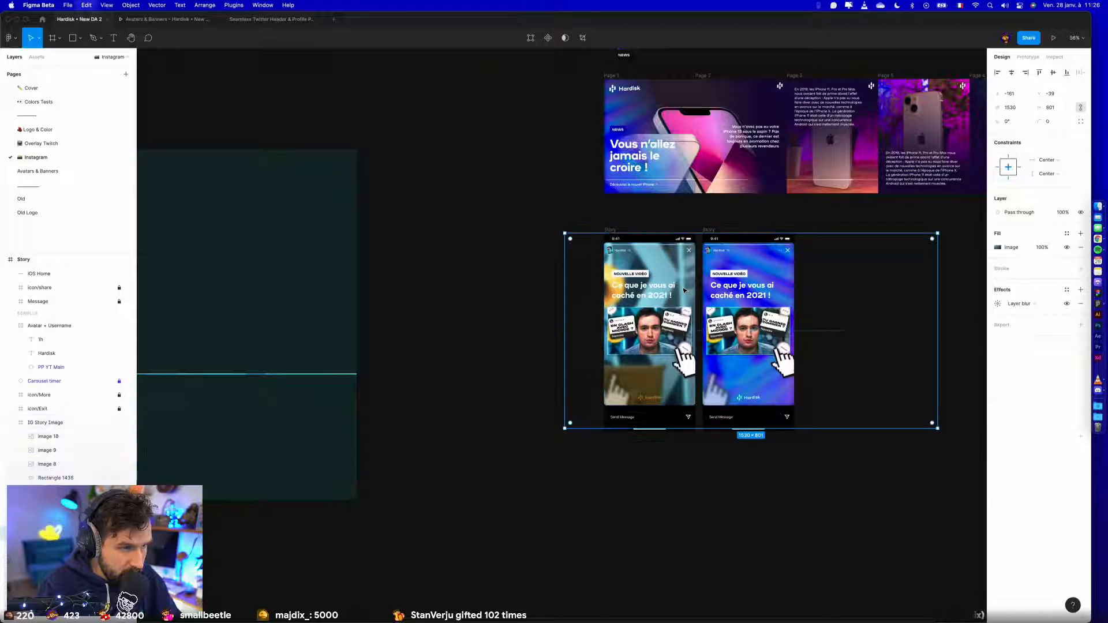
key(super+v)
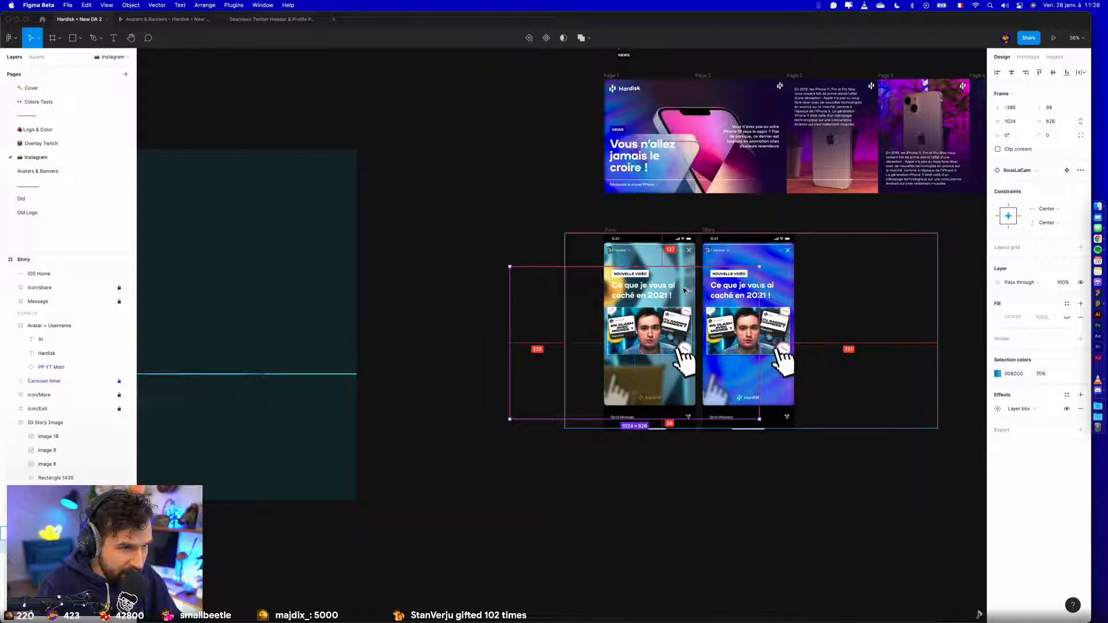
click(1012, 72)
click(1053, 72)
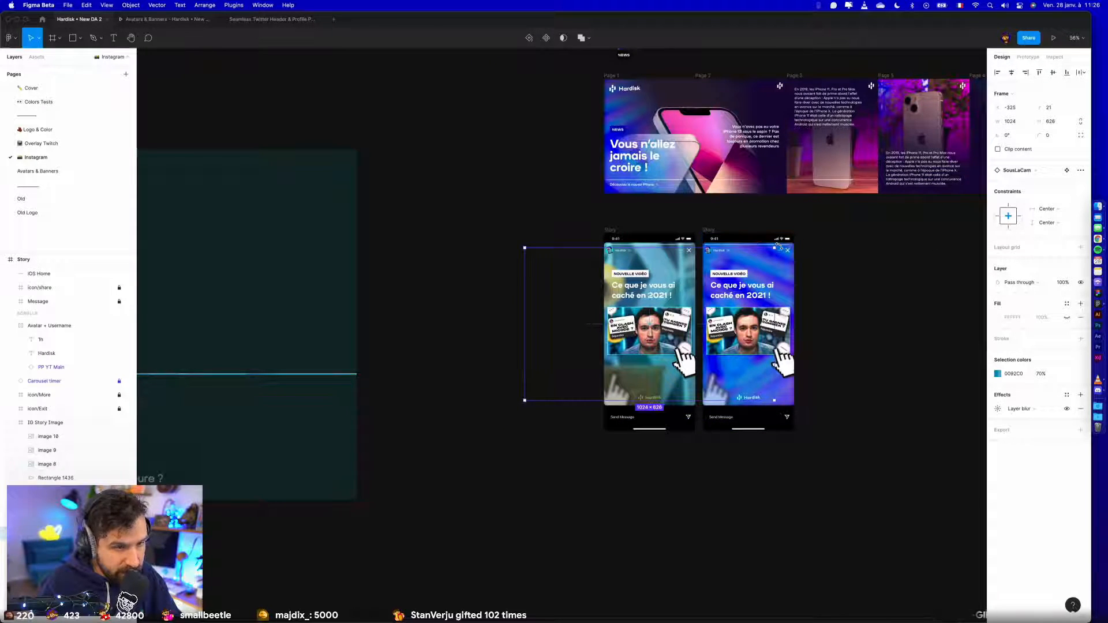
- Rotate the SousLaCam overlay to 90° and check the first story's background against the second one
drag(779, 245, 564, 168)
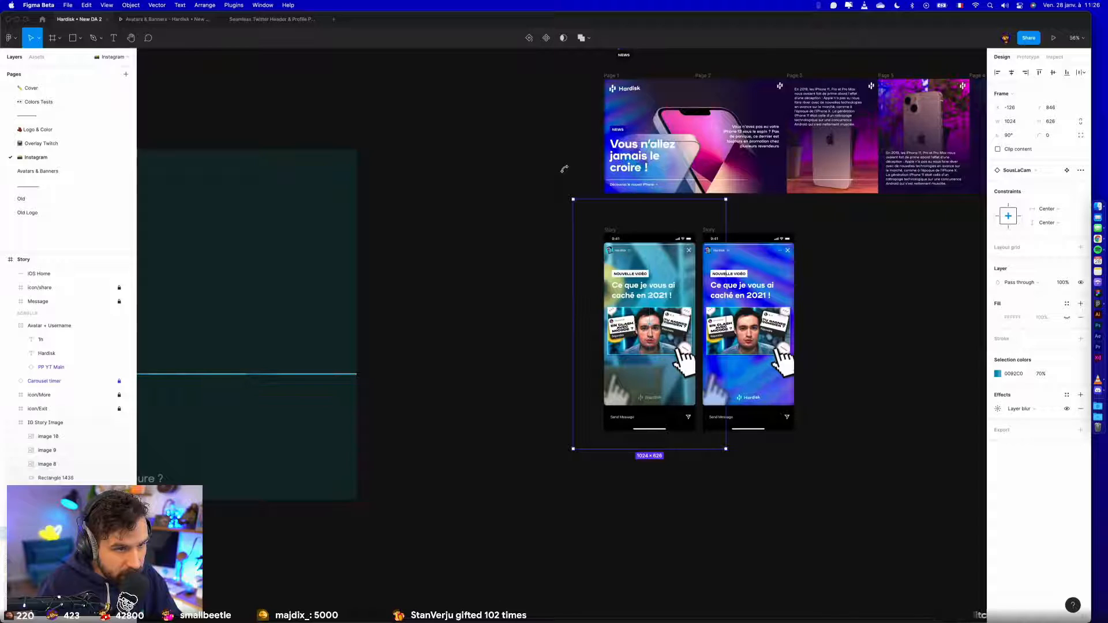
click(477, 317)
click(642, 290)
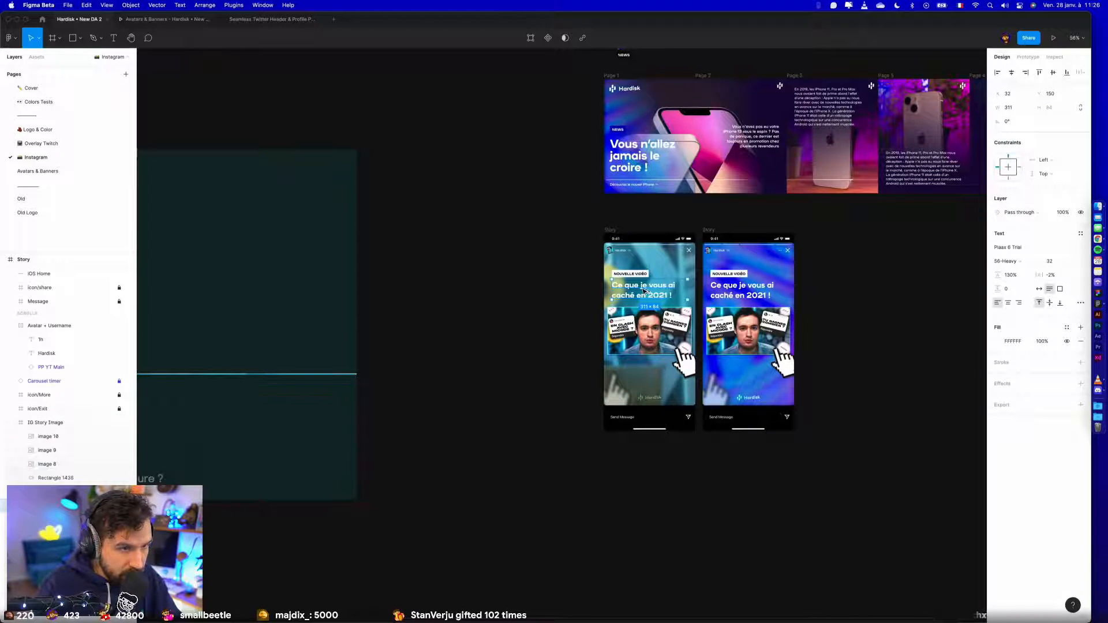
click(514, 329)
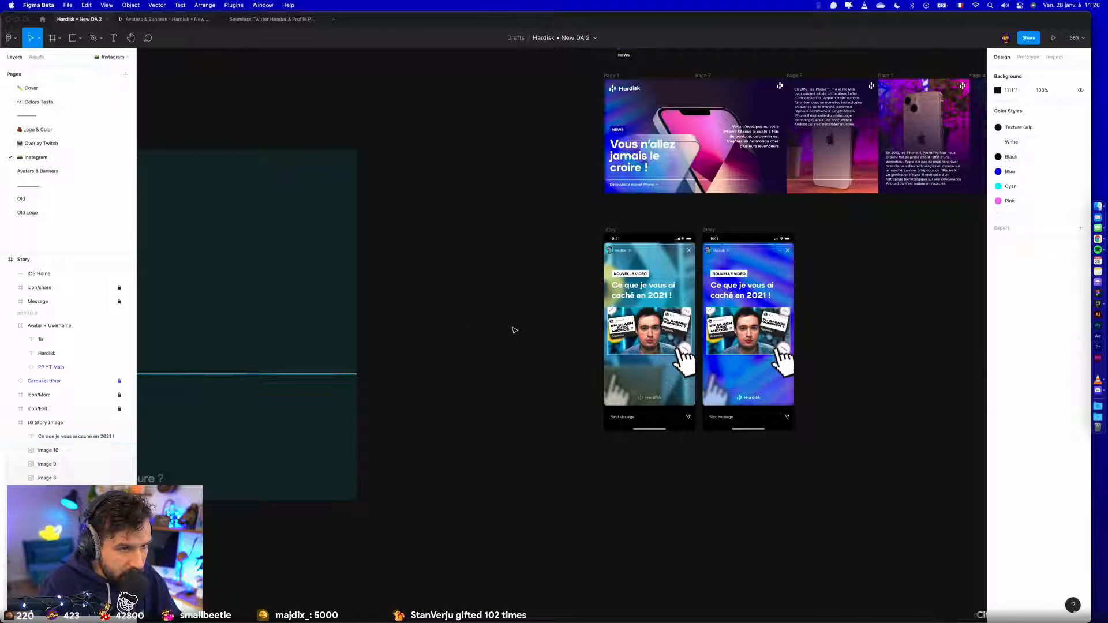
scroll(514, 325, up, 5)
drag(564, 299, 212, 293)
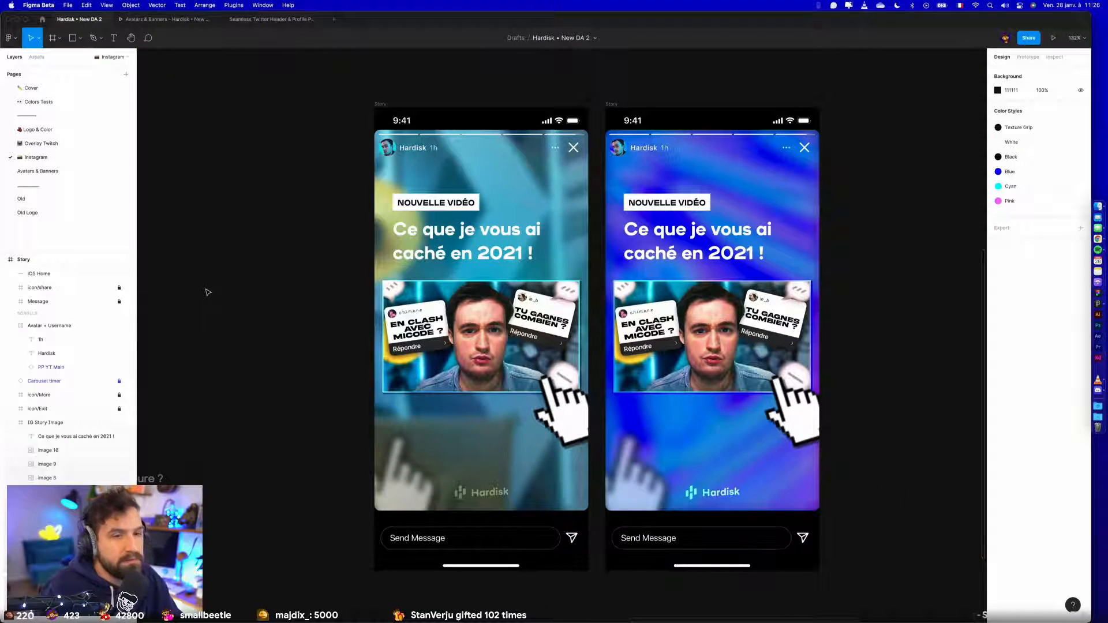
- Stretch the BgHolo texture to about 2560 × 777 and place it below the two stories
scroll(208, 294, down, 5)
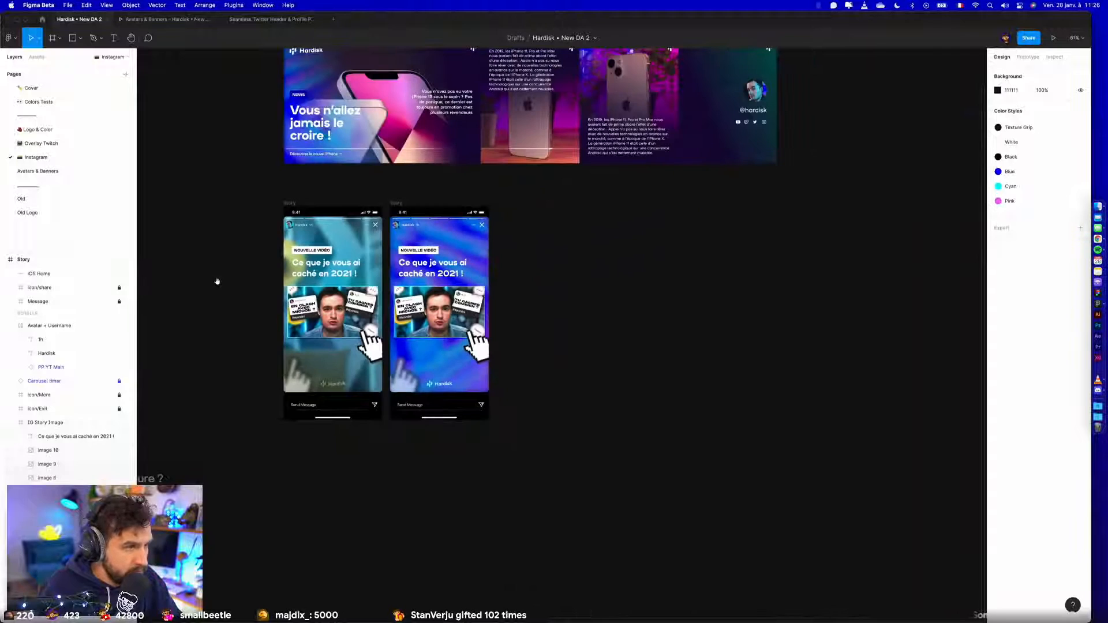
scroll(641, 297, left, 10)
scroll(512, 329, down, 4)
drag(574, 315, 793, 454)
click(646, 350)
drag(426, 398, 961, 478)
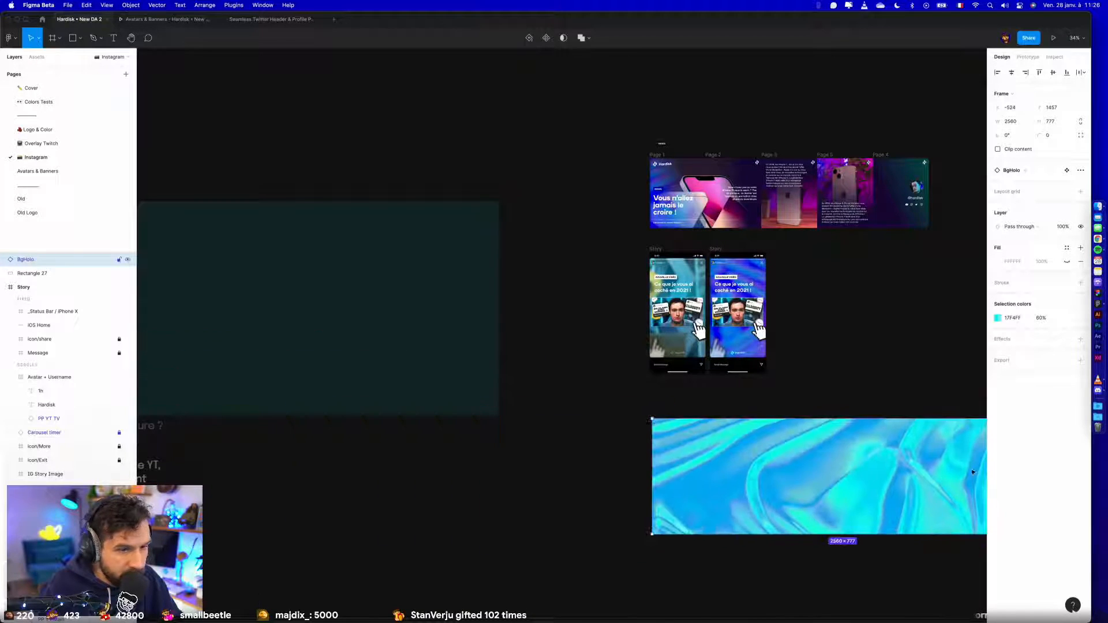
- Shrink the BgHolo texture to about 358 × 175 and paste it into the first story's IG Story Image frame
scroll(837, 446, right, 10)
drag(587, 380, 259, 467)
scroll(513, 388, left, 10)
scroll(513, 388, up, 5)
drag(513, 426, 513, 290)
drag(513, 290, 480, 316)
scroll(496, 512, up, 5)
key(Delete)
key(super+v)
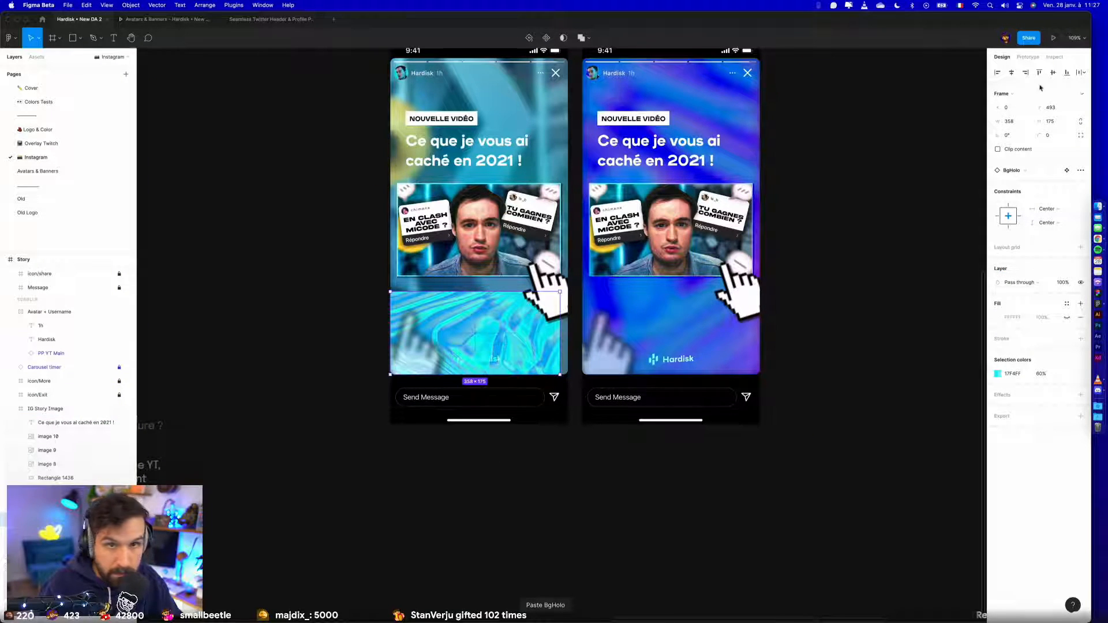
- Flatten the BgHolo texture into a full-width strip about 375 × 8 along the bottom edge of the first story's image frame
drag(499, 361, 503, 360)
drag(531, 292, 487, 419)
scroll(582, 422, up, 10)
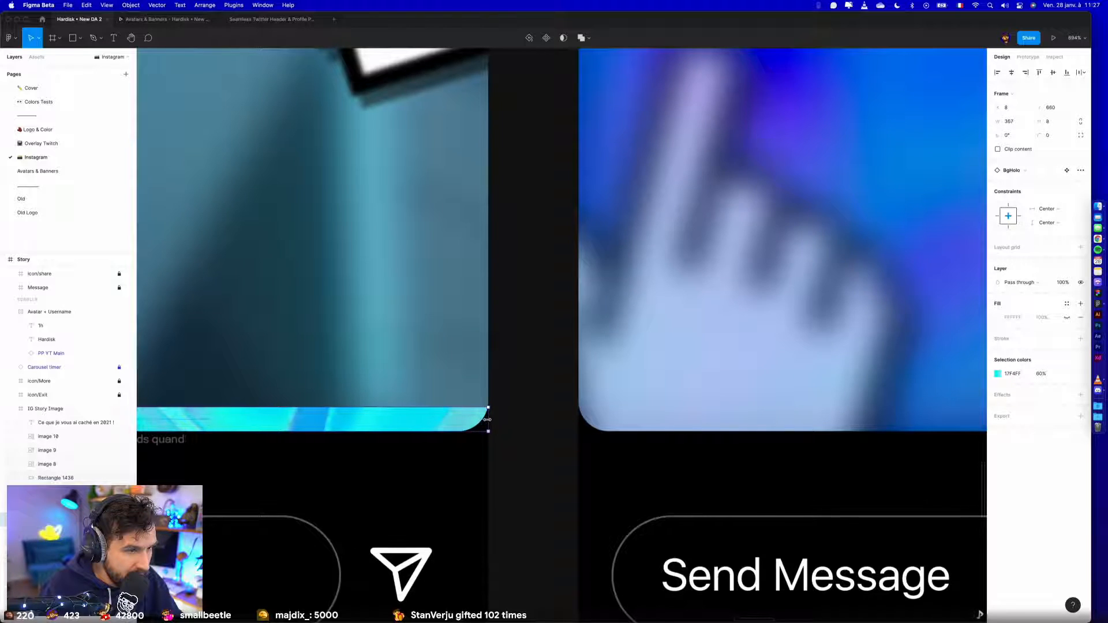
drag(410, 413, 981, 375)
drag(453, 365, 845, 368)
drag(445, 381, 417, 379)
click(337, 380)
scroll(338, 381, down, 10)
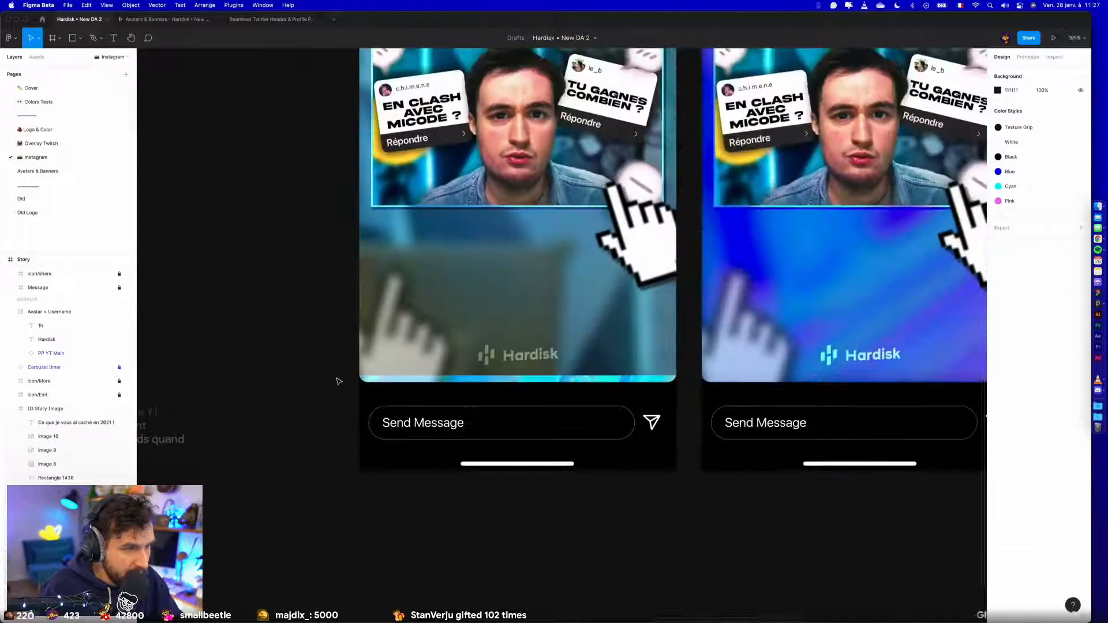
- Try the BgHolo strip along the top edge of the first story's image frame, about 375 × 9
click(506, 420)
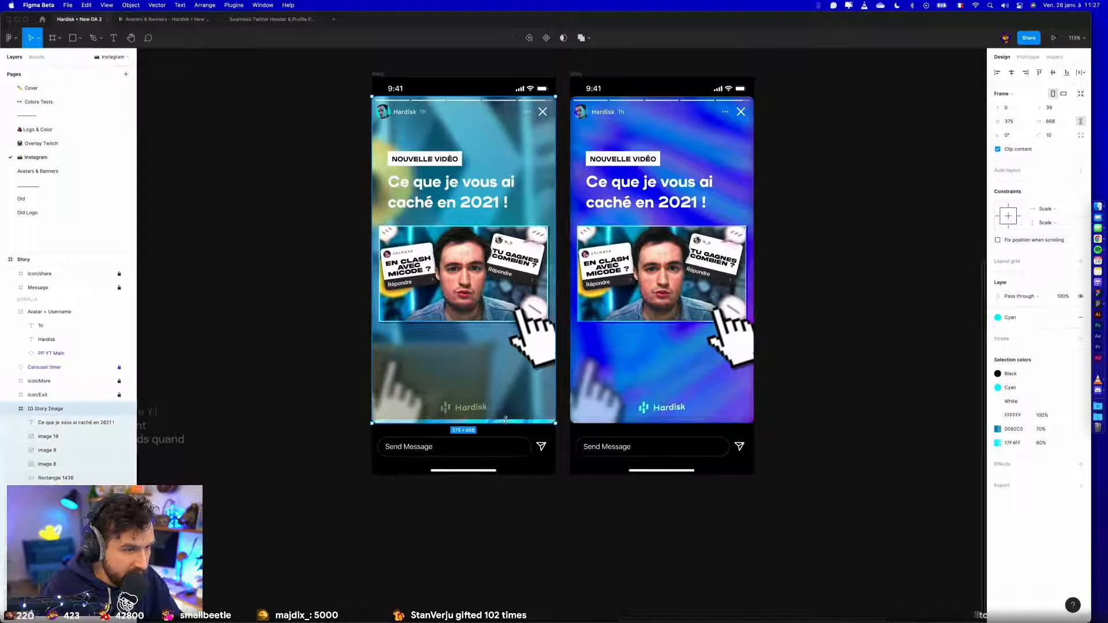
scroll(516, 422, up, 5)
click(516, 426)
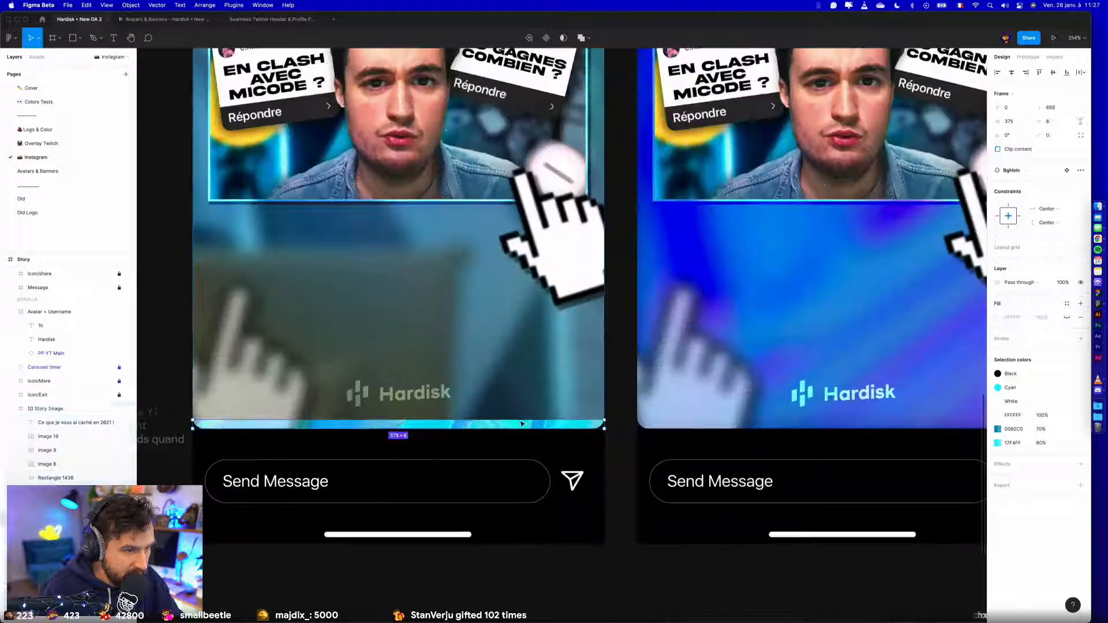
scroll(597, 218, up, 10)
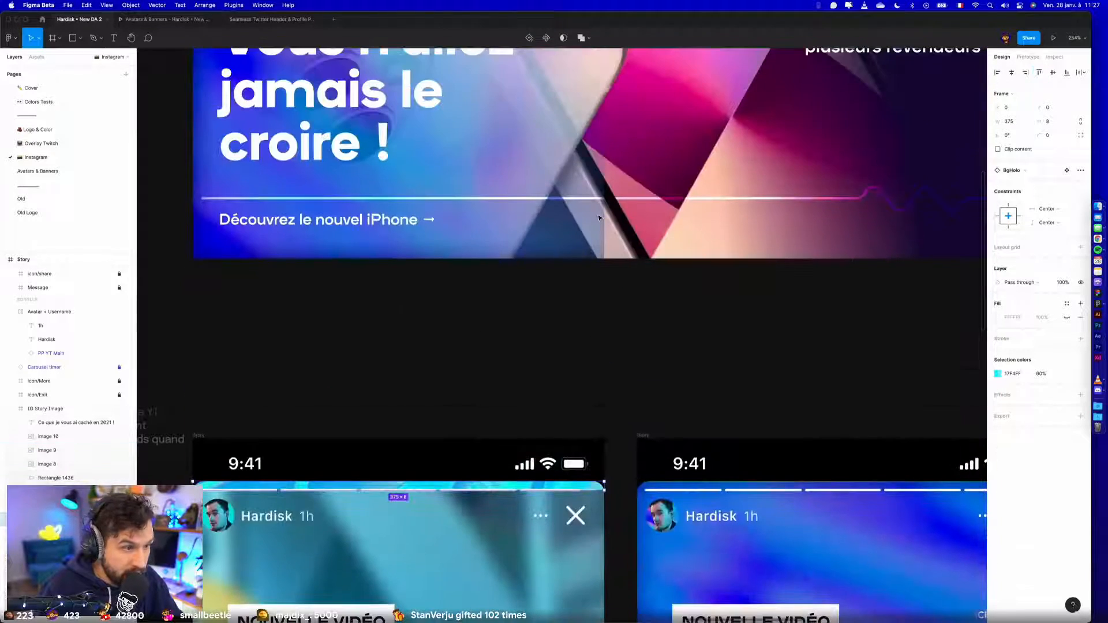
scroll(448, 309, down, 2)
scroll(447, 309, left, 2)
drag(496, 350, 483, 377)
click(486, 237)
scroll(486, 235, down, 5)
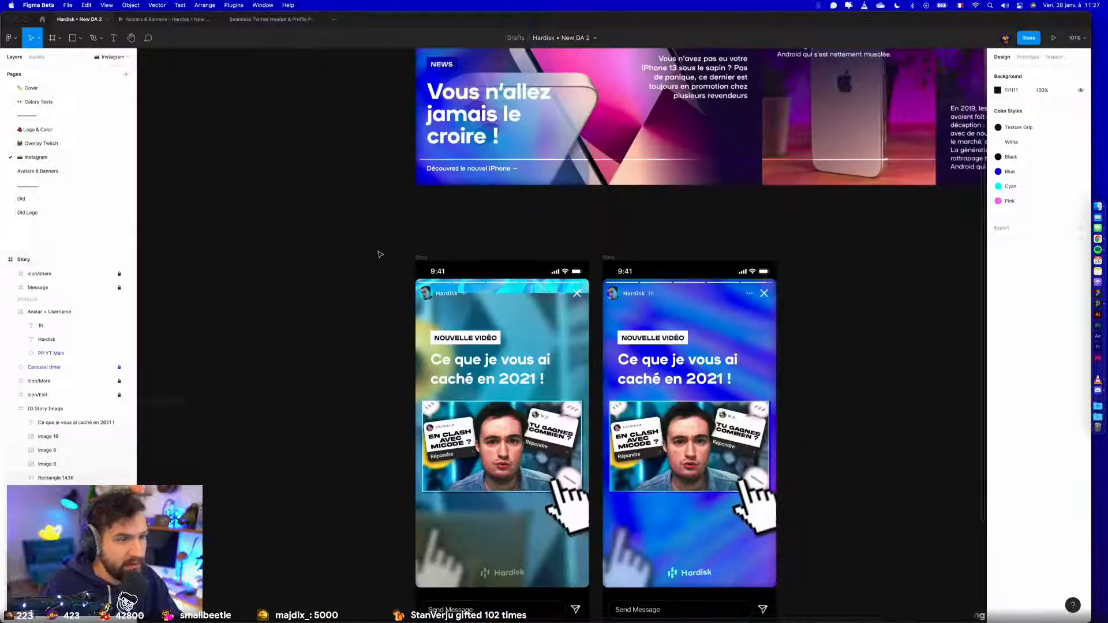
click(528, 294)
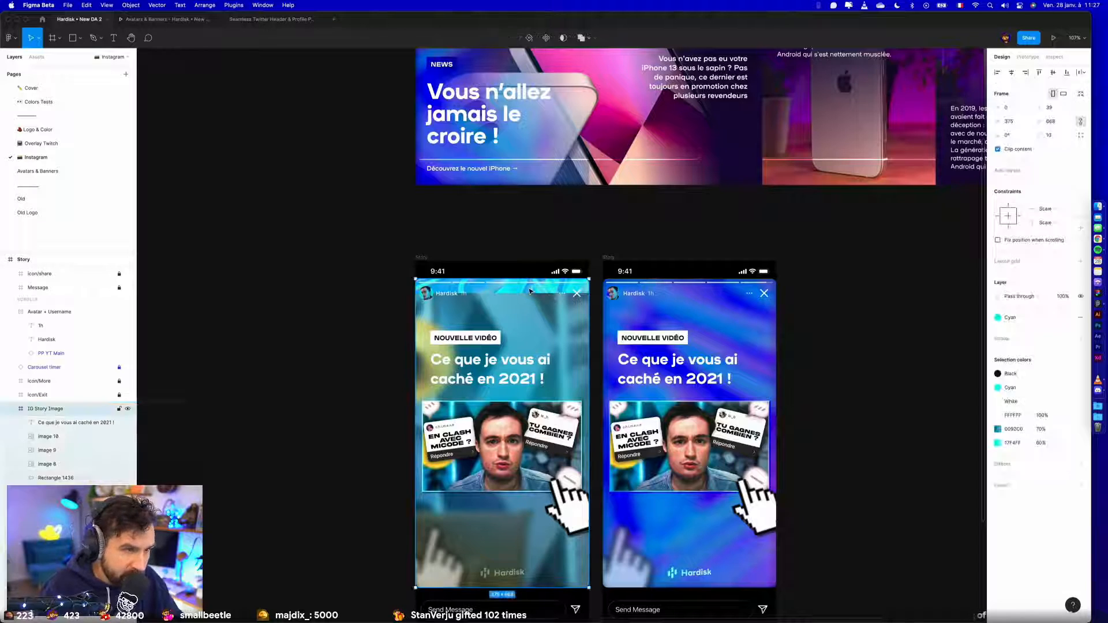
scroll(512, 297, up, 5)
drag(512, 297, 518, 261)
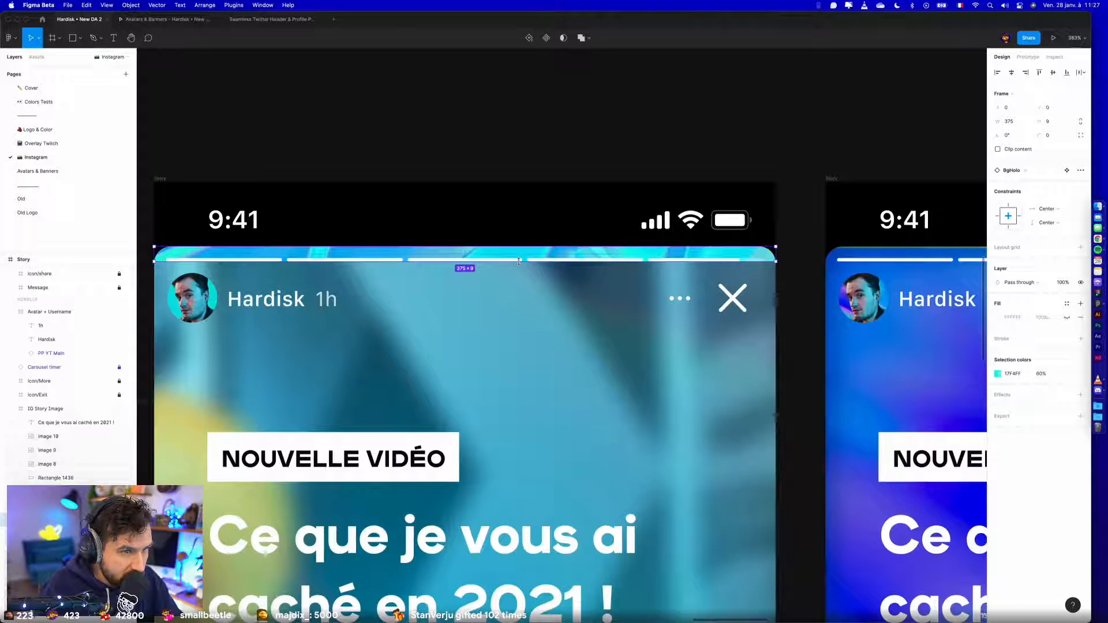
- Align the BgHolo strip to the bottom of the first story's image frame and thin it to about 375 × 4
click(1066, 72)
scroll(945, 114, down, 6)
scroll(677, 247, down, 1)
scroll(669, 254, up, 3)
click(571, 274)
drag(565, 274, 353, 298)
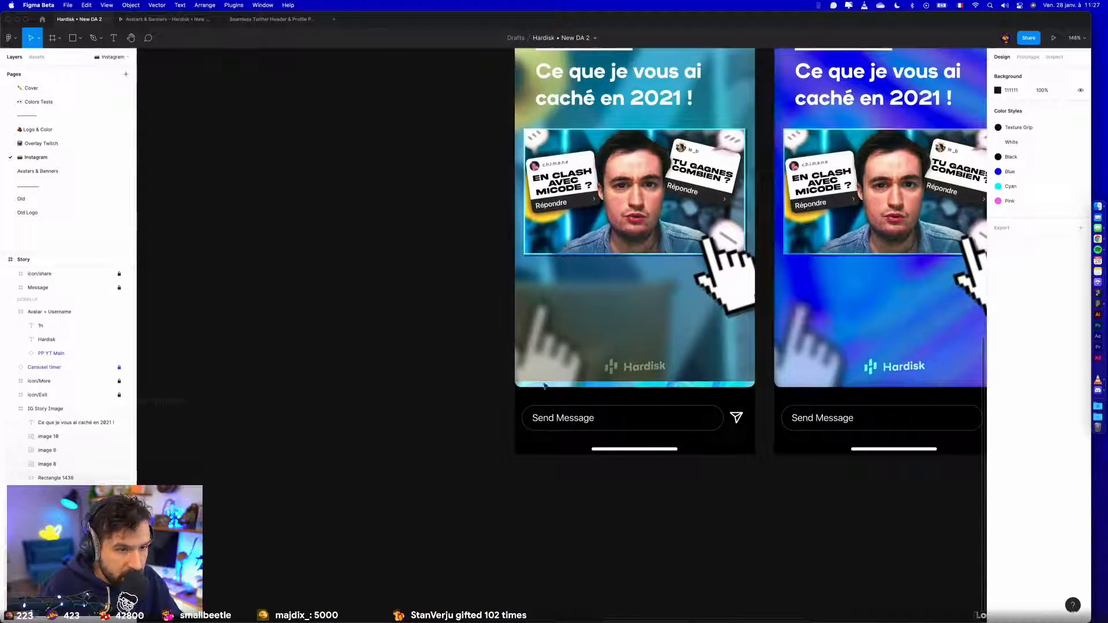
click(732, 386)
scroll(692, 390, up, 2)
scroll(643, 393, up, 4)
scroll(643, 394, up, 1)
drag(647, 326, 645, 330)
scroll(644, 333, down, 10)
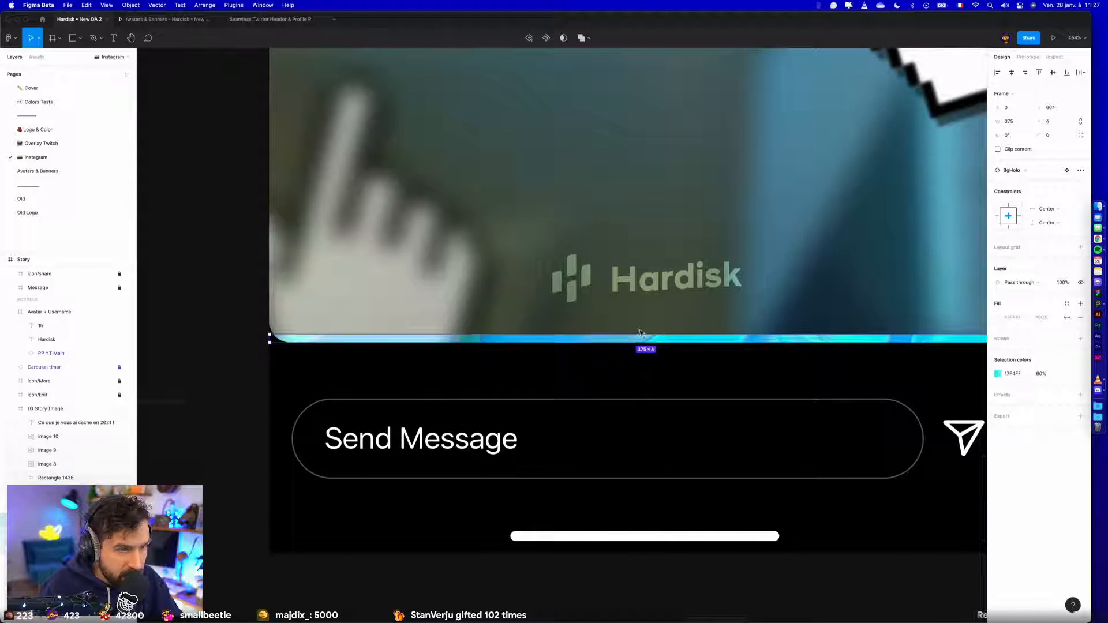
click(346, 364)
- Set the blend mode of the Hardisk horizontal logo in the first story to Normal
scroll(359, 358, up, 2)
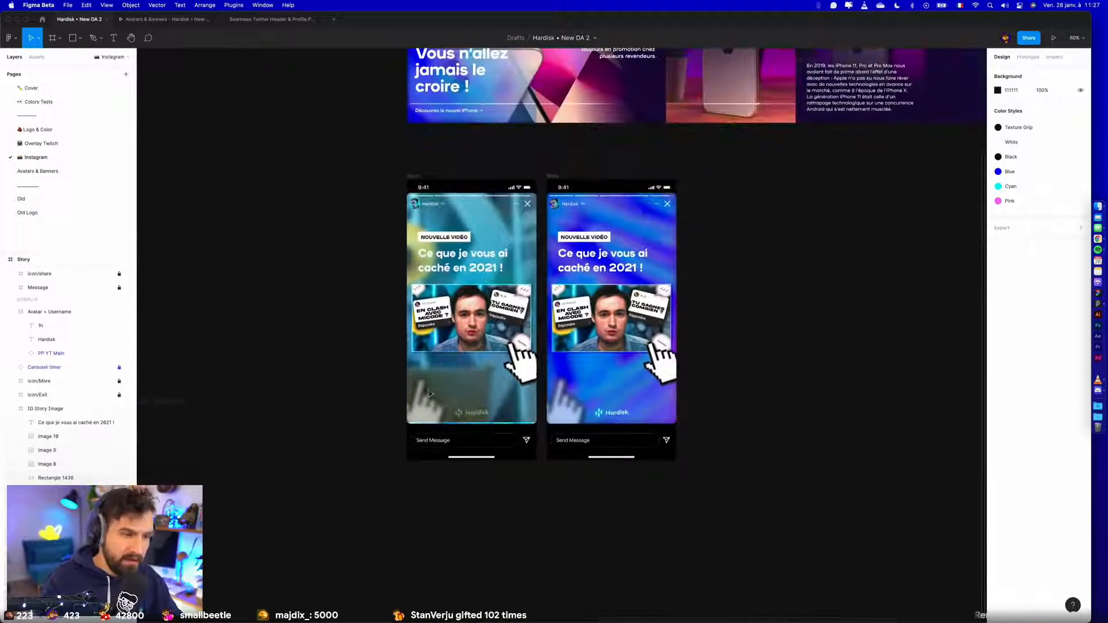
scroll(472, 417, up, 5)
double_click(470, 417)
key(alt)
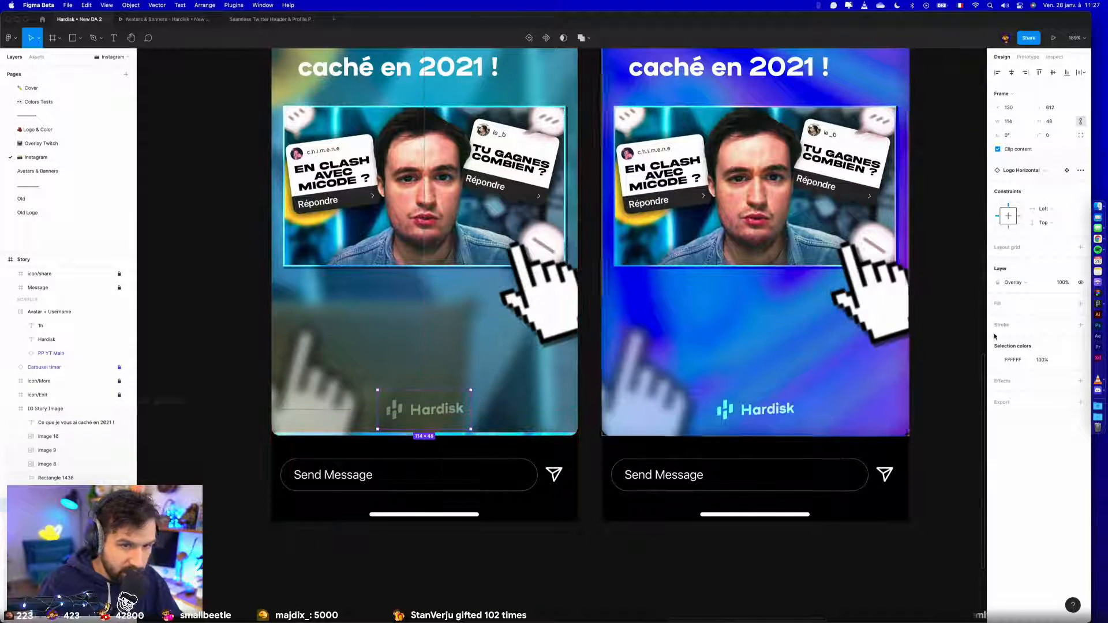
click(1013, 282)
click(1013, 187)
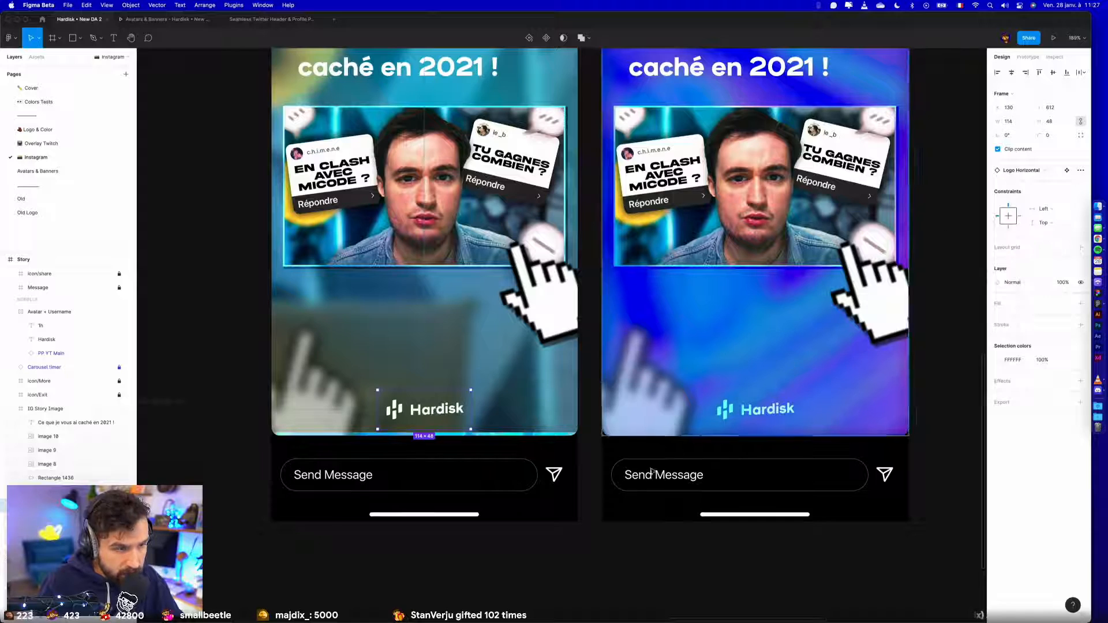
click(564, 564)
- Set the layer blur of the first story's large background image to 24
scroll(571, 564, down, 5)
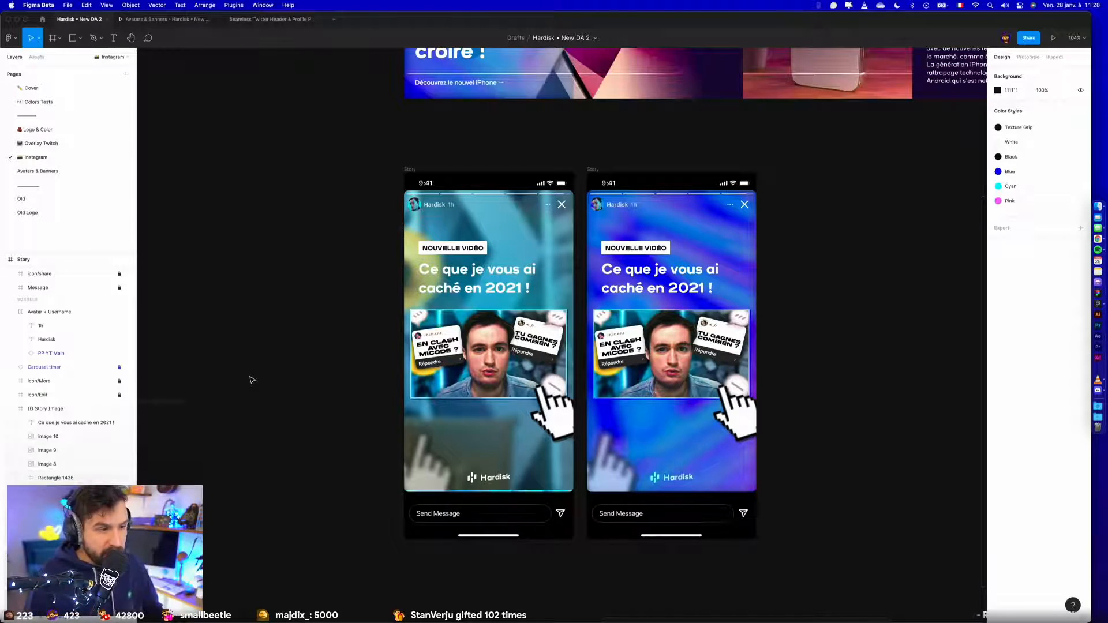
scroll(314, 434, left, 2)
click(414, 428)
scroll(69, 375, down, 2)
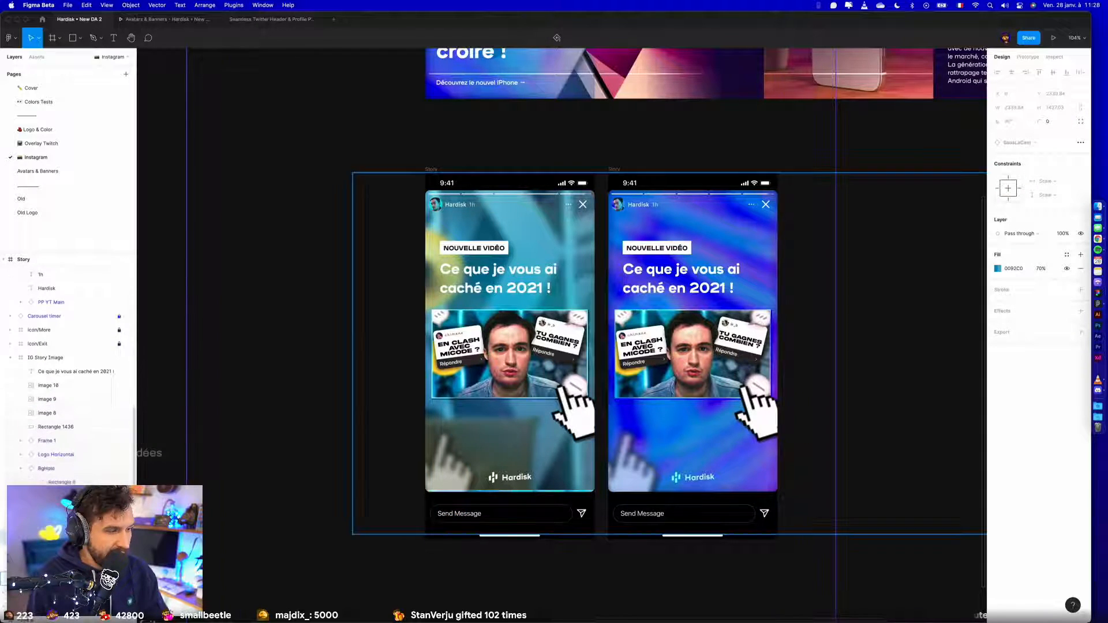
click(52, 533)
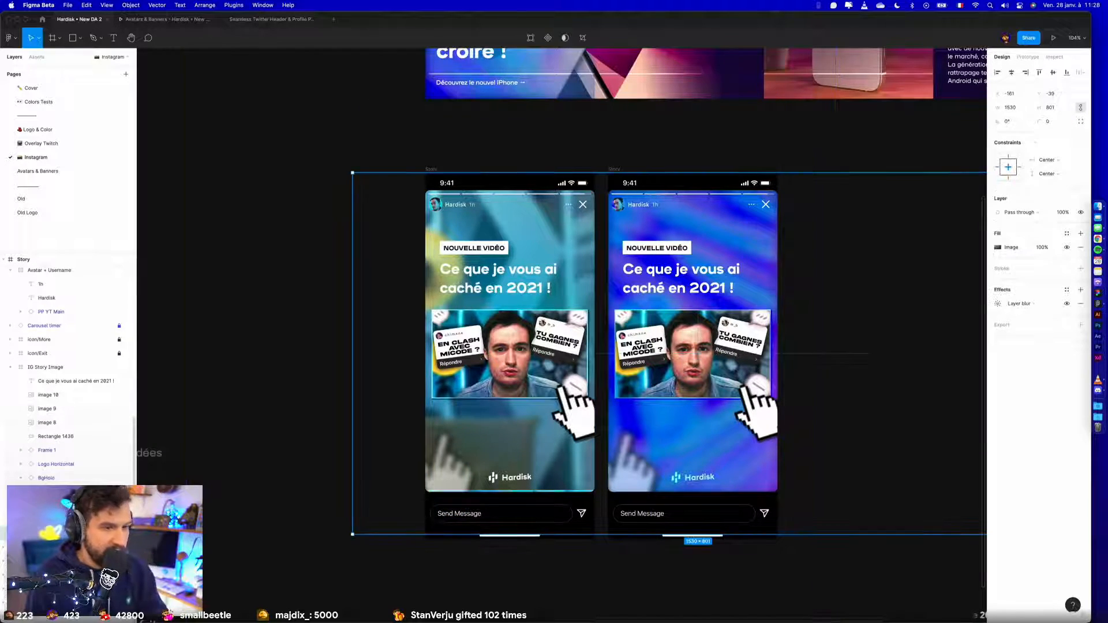
click(1000, 307)
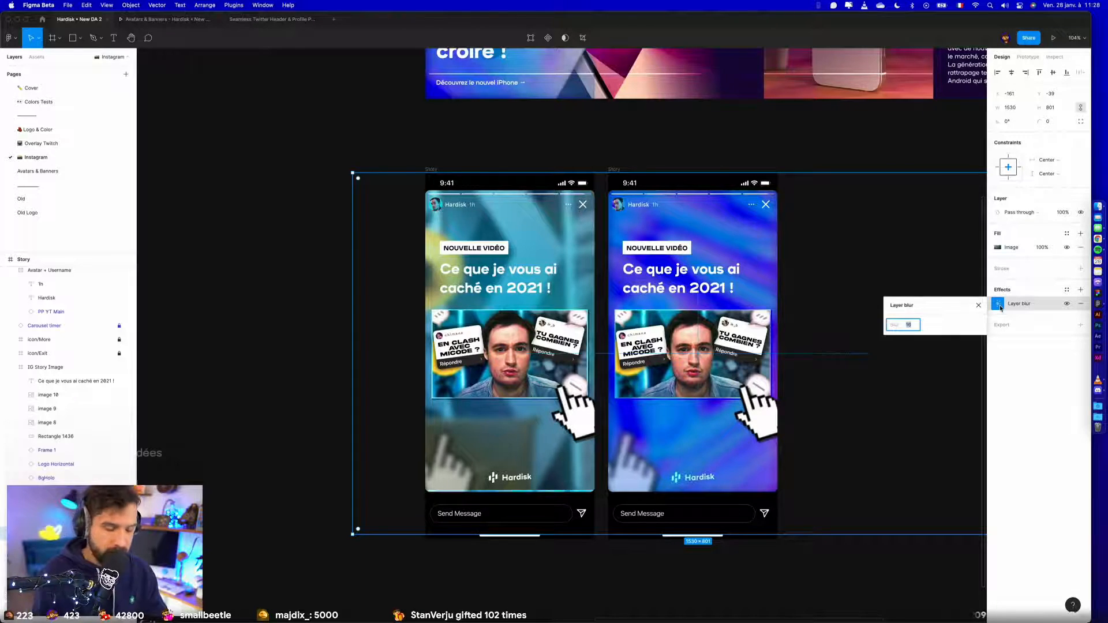
text(24)
key(Return)
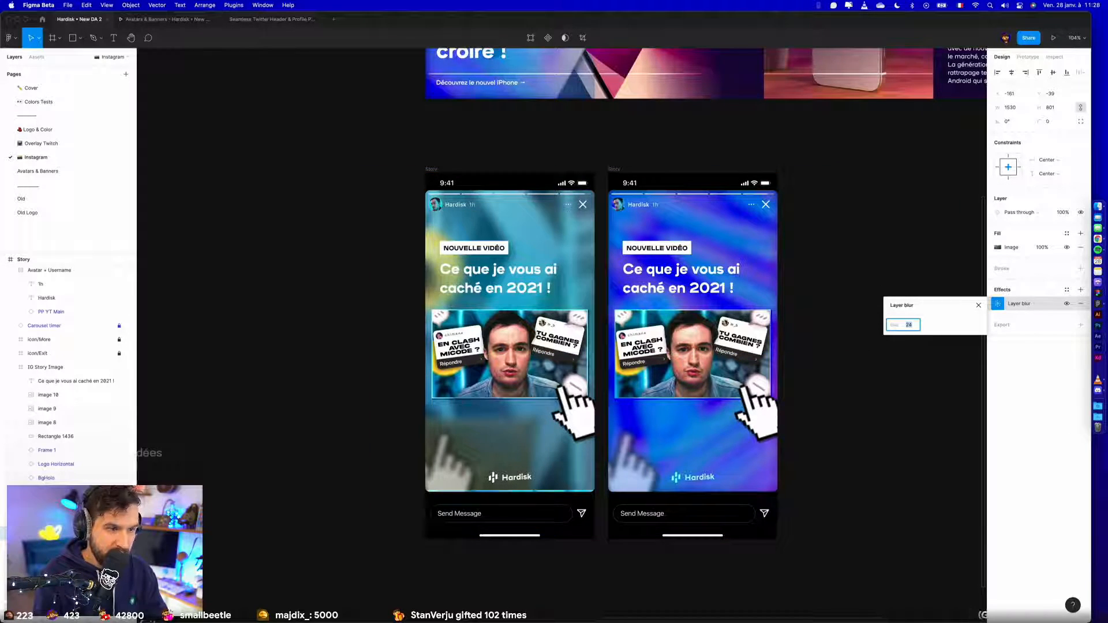
key(Return)
click(677, 587)
scroll(676, 588, down, 3)
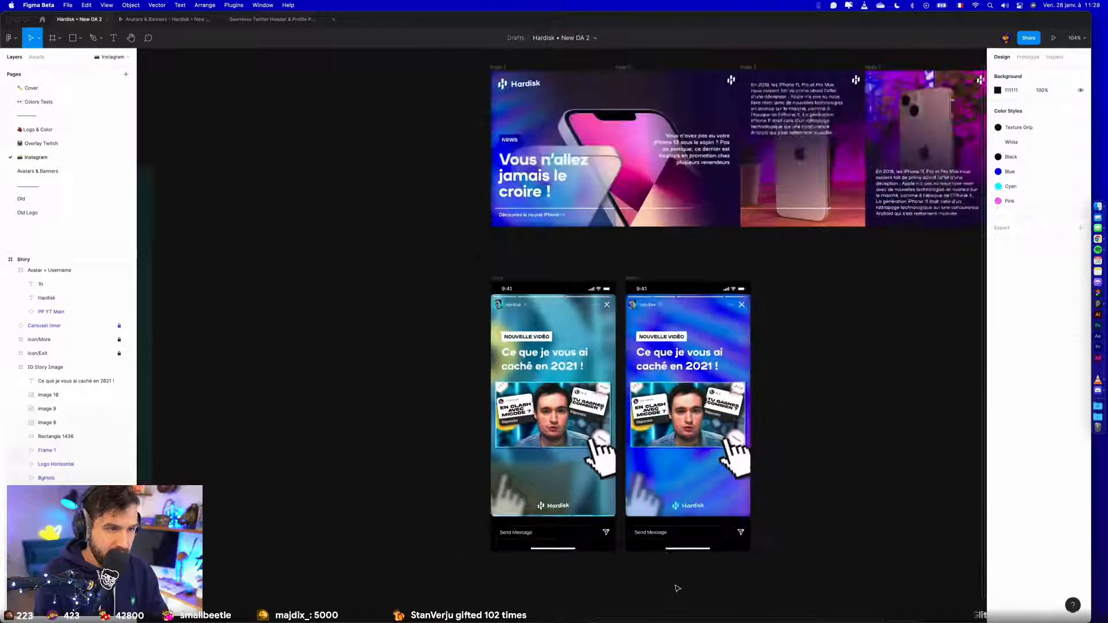
- Move the translucent cyan Rectangle 27 from beside the stories into the first story's IG Story Image frame, directly above Rectangle 1438
scroll(677, 587, left, 1)
super+click(622, 334)
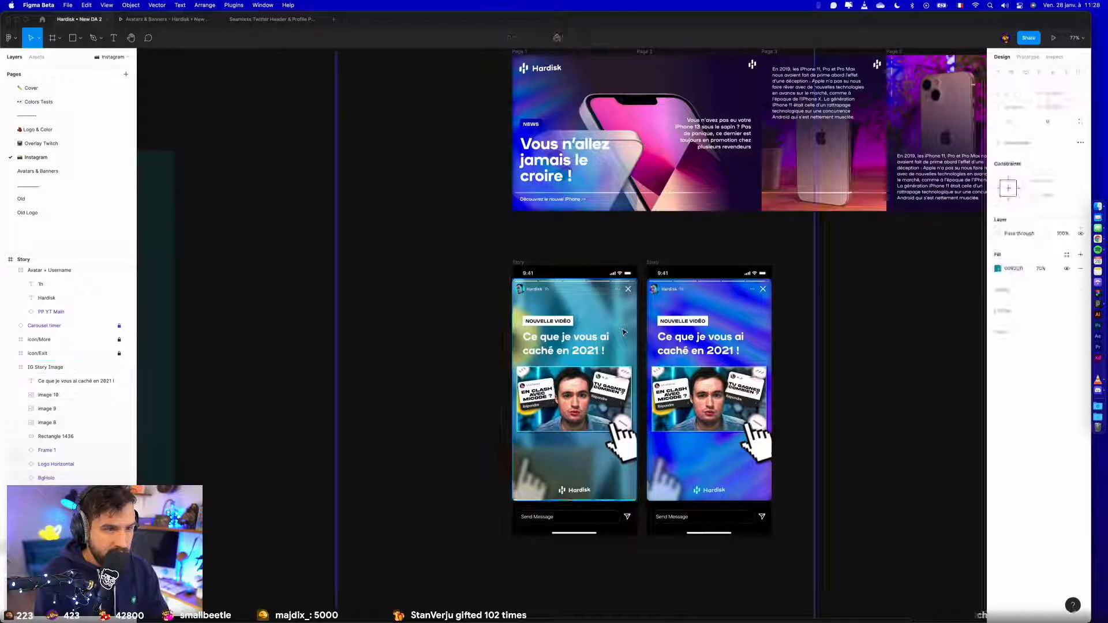
scroll(226, 506, left, 1)
scroll(226, 506, down, 5)
scroll(255, 500, left, 2)
click(257, 487)
key(Delete)
super+click(555, 430)
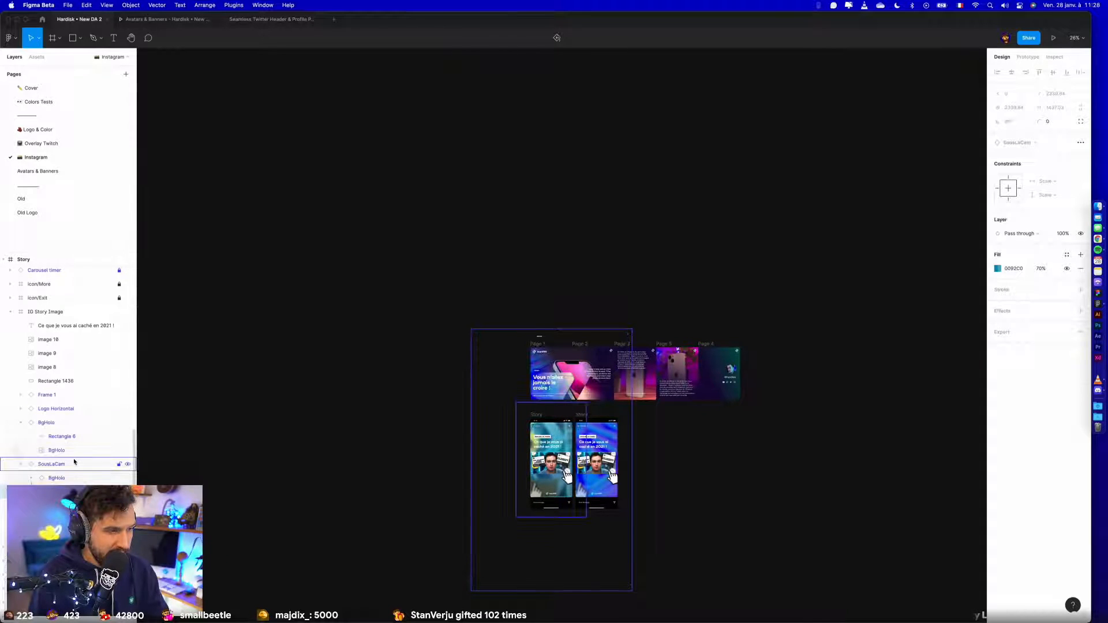
click(52, 463)
click(54, 385)
key(super+v)
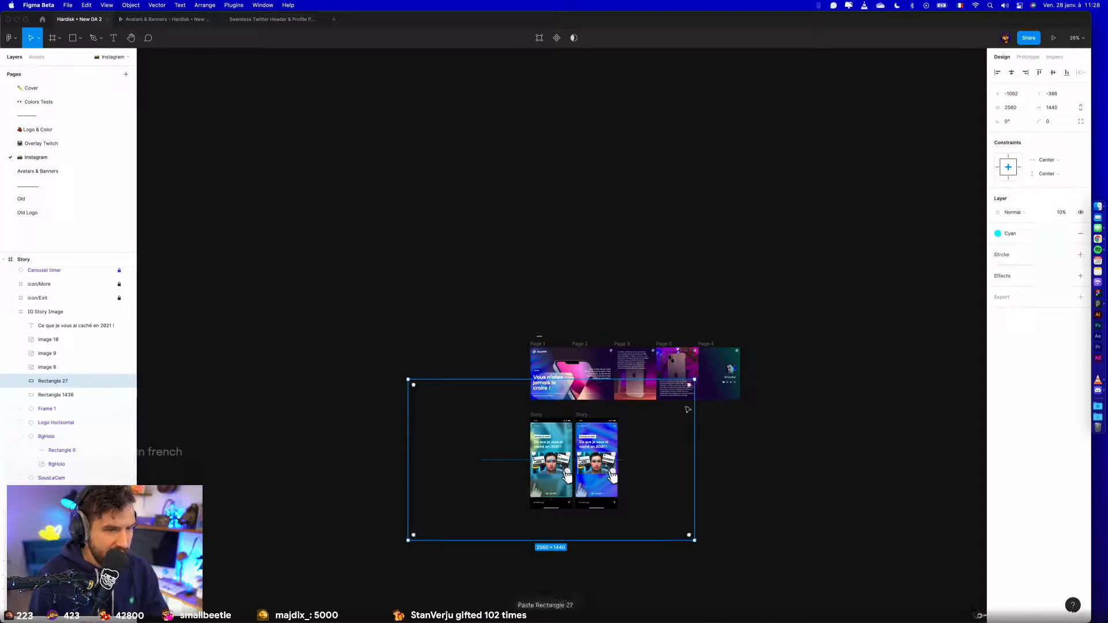
- Shrink the translucent cyan Rectangle 27 to about 418 × 711 so that it just covers the first story's image
drag(572, 413, 576, 413)
scroll(576, 413, up, 8)
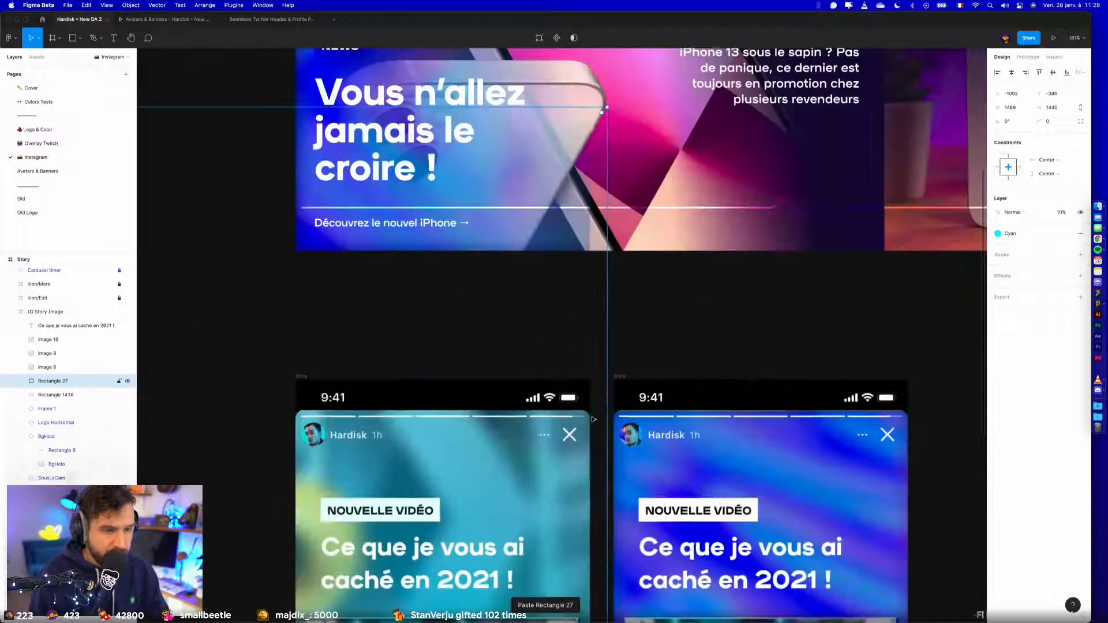
scroll(608, 407, down, 3)
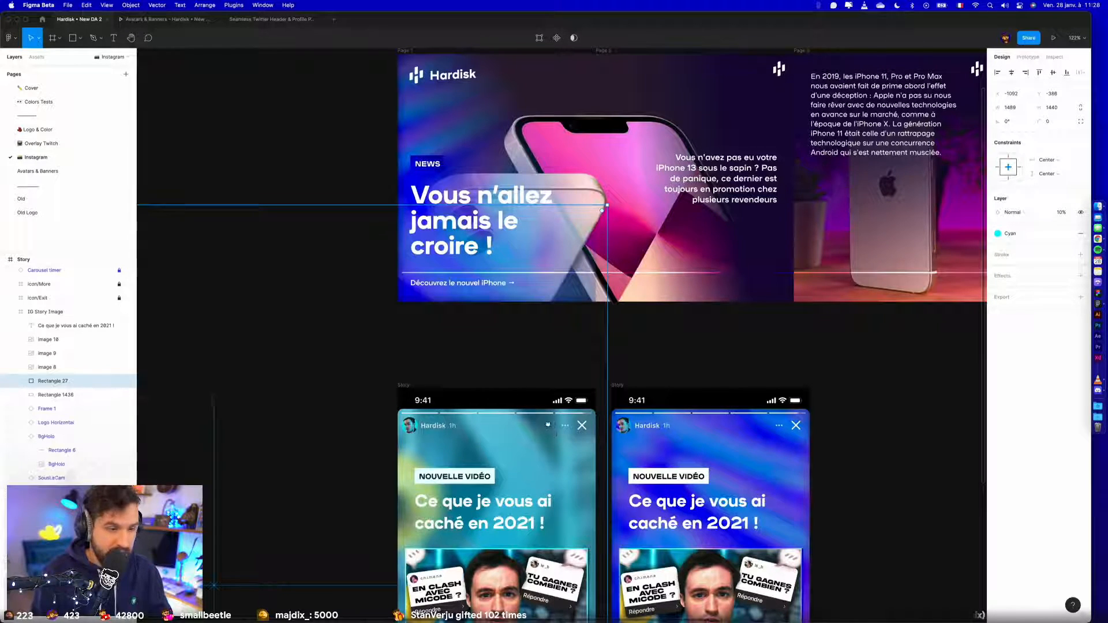
scroll(549, 430, down, 5)
drag(522, 325, 453, 299)
drag(556, 560, 555, 473)
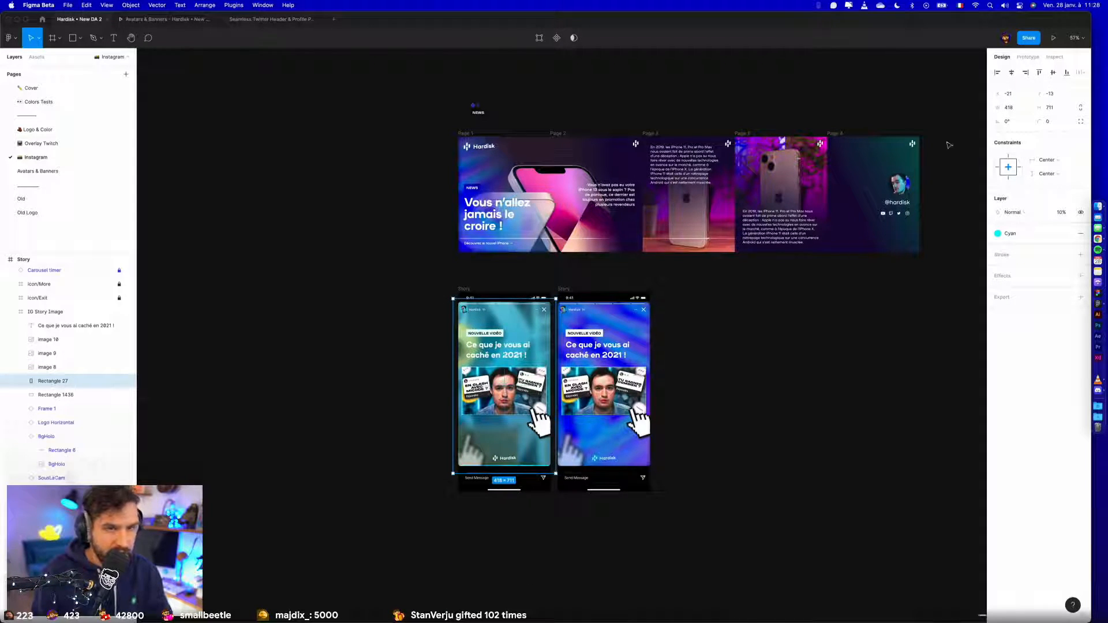
click(703, 352)
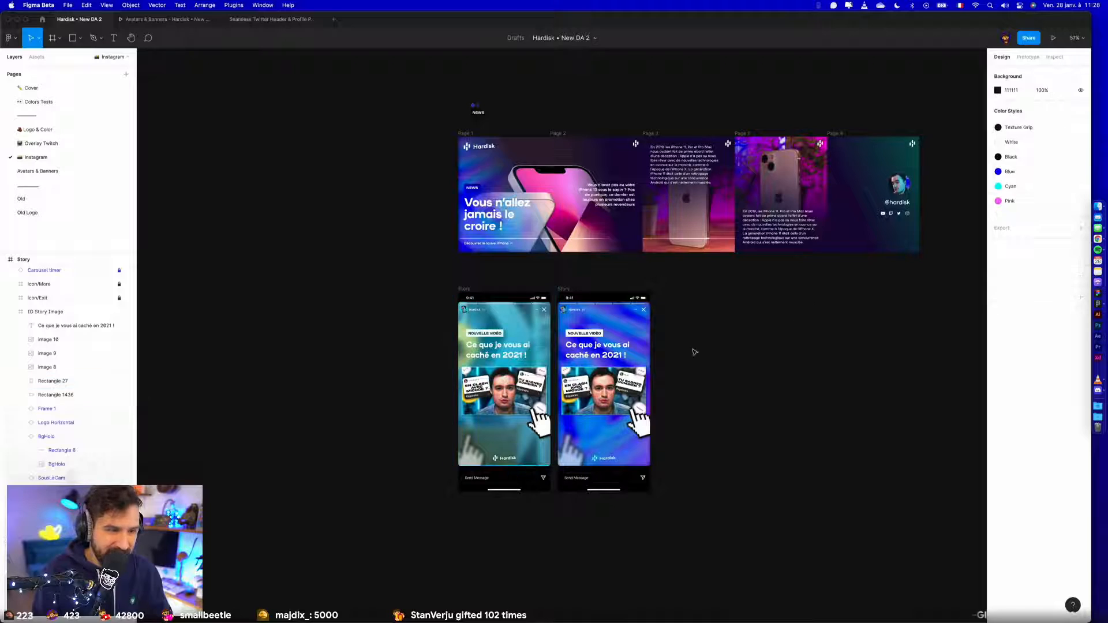
- Look through the Overlay Twitch page and the Avatars & Banners page, and clear the selection there
scroll(511, 335, up, 5)
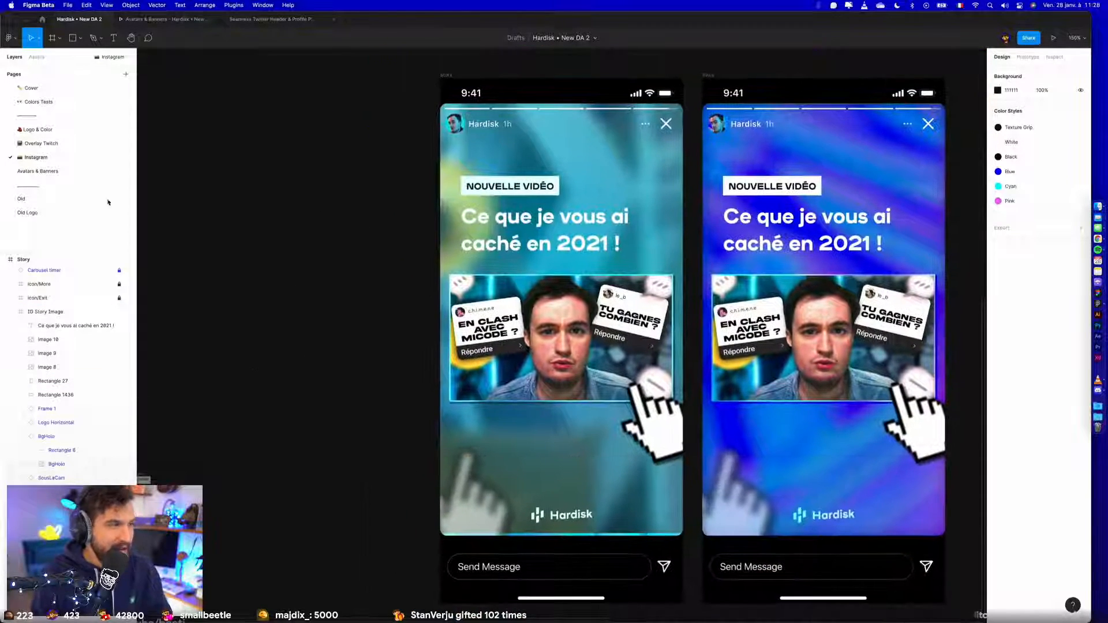
click(52, 143)
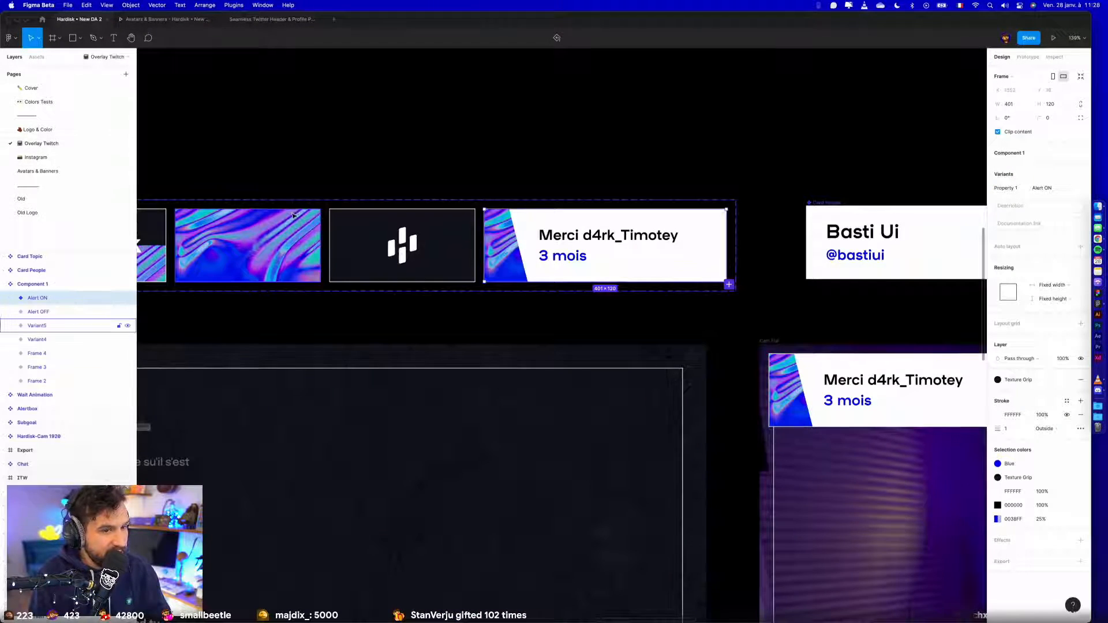
click(40, 171)
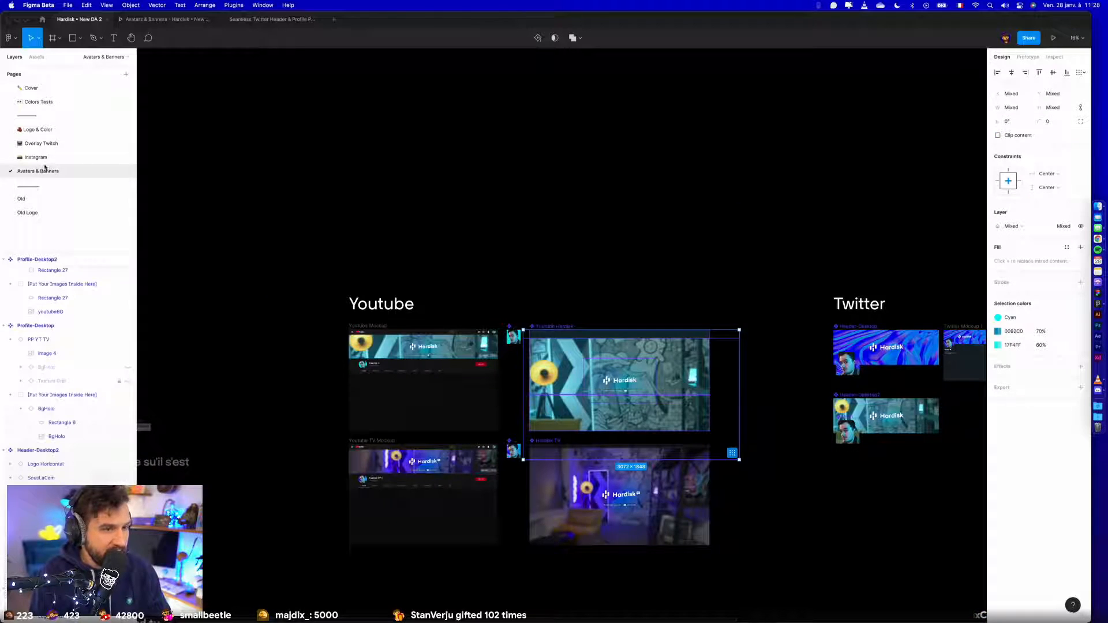
click(305, 192)
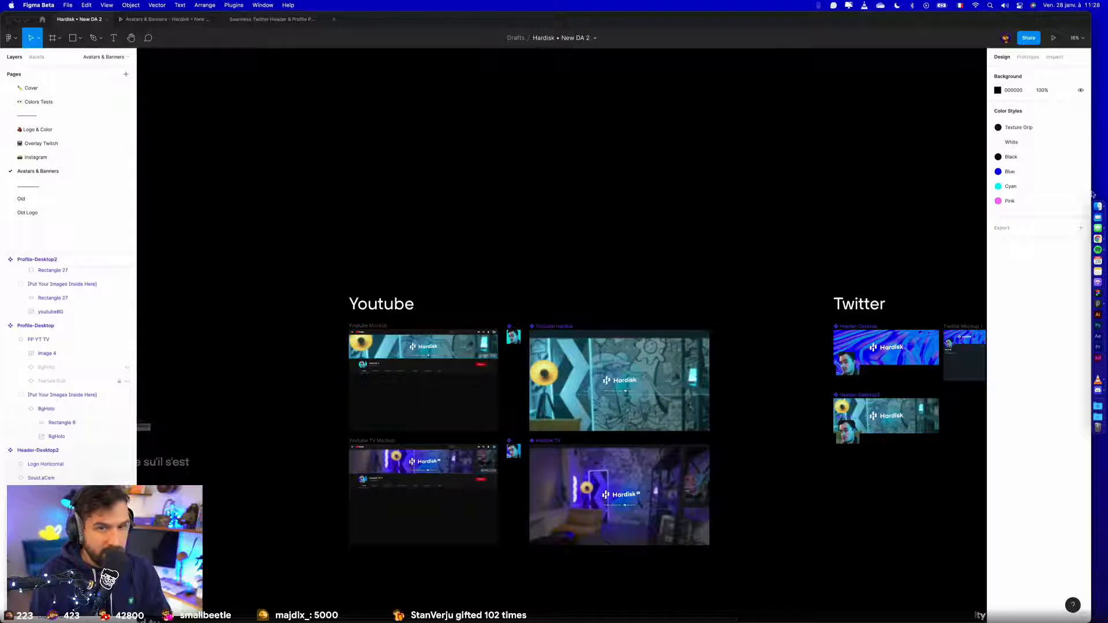
- Switch to Finder and preview Youtube Mockup.jpg from the Export folder in full screen
click(1097, 206)
click(685, 95)
click(685, 121)
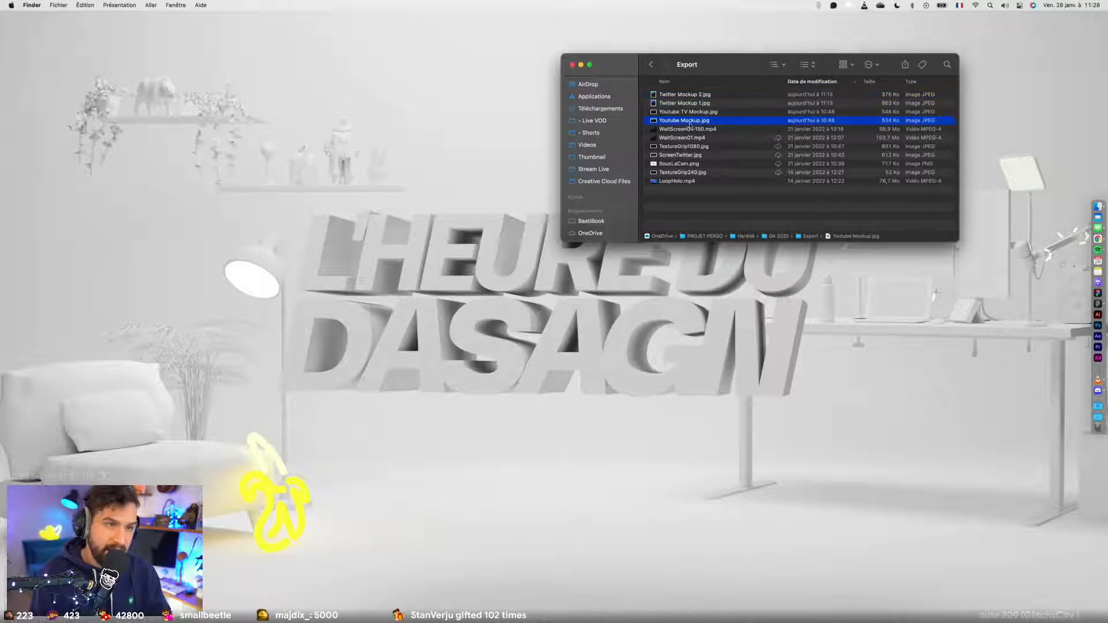
key(space)
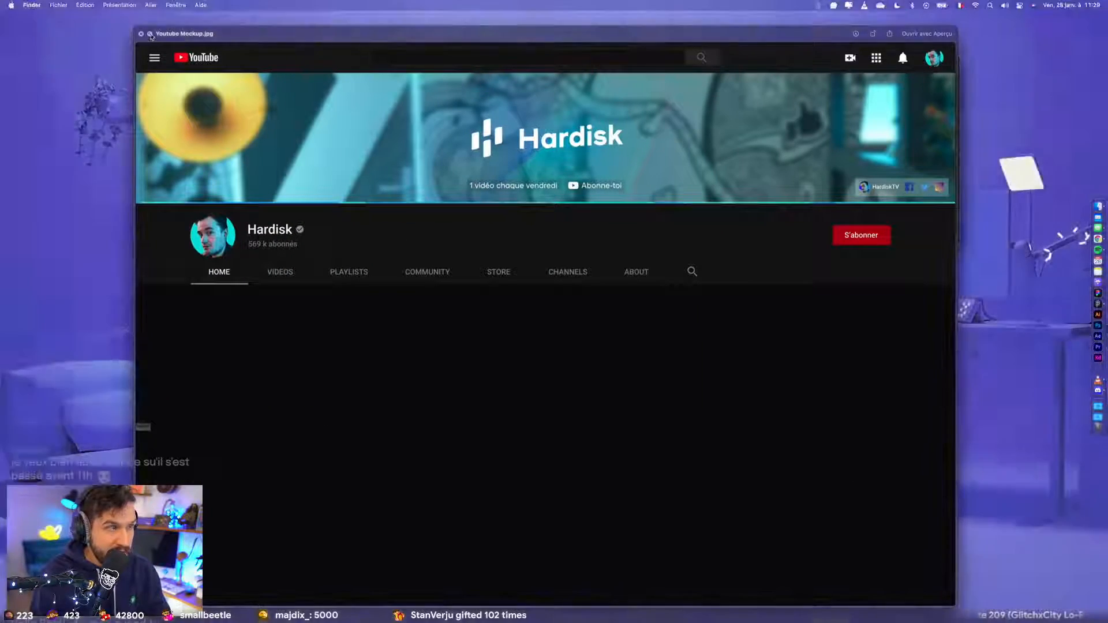
click(150, 34)
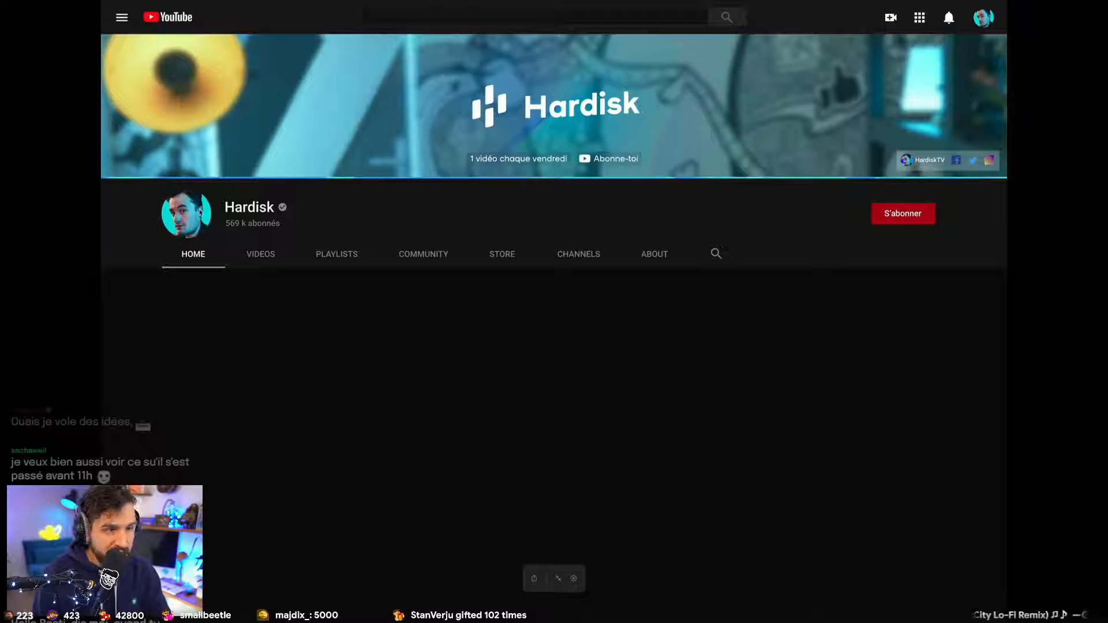
- Close the full-screen preview and show Youtube TV Mockup.jpg in full screen instead
key(Escape)
key(Down)
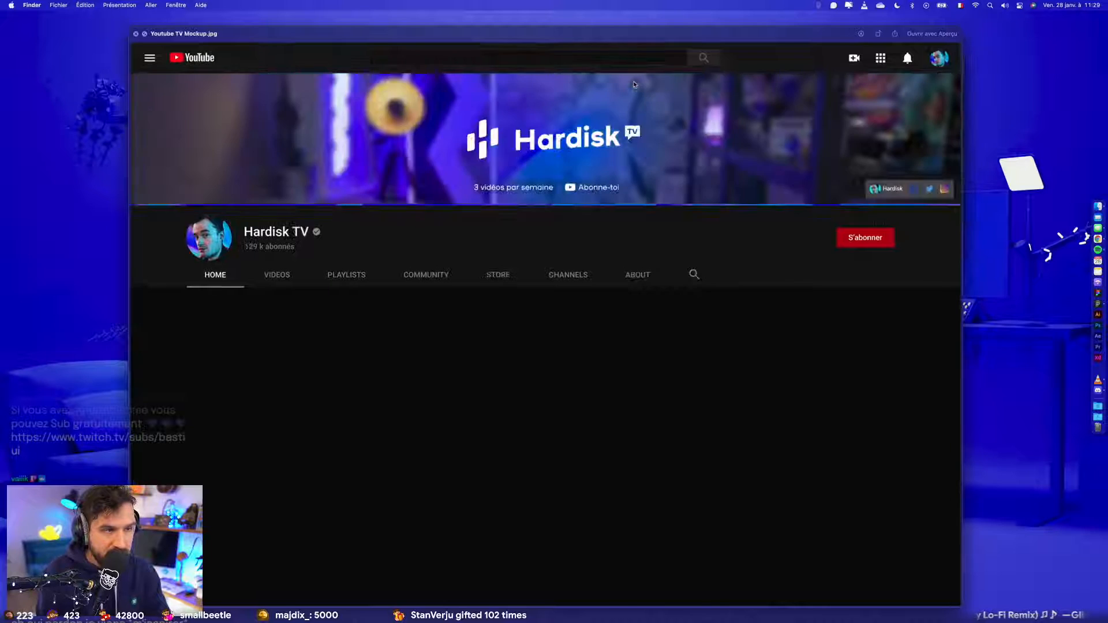
click(145, 33)
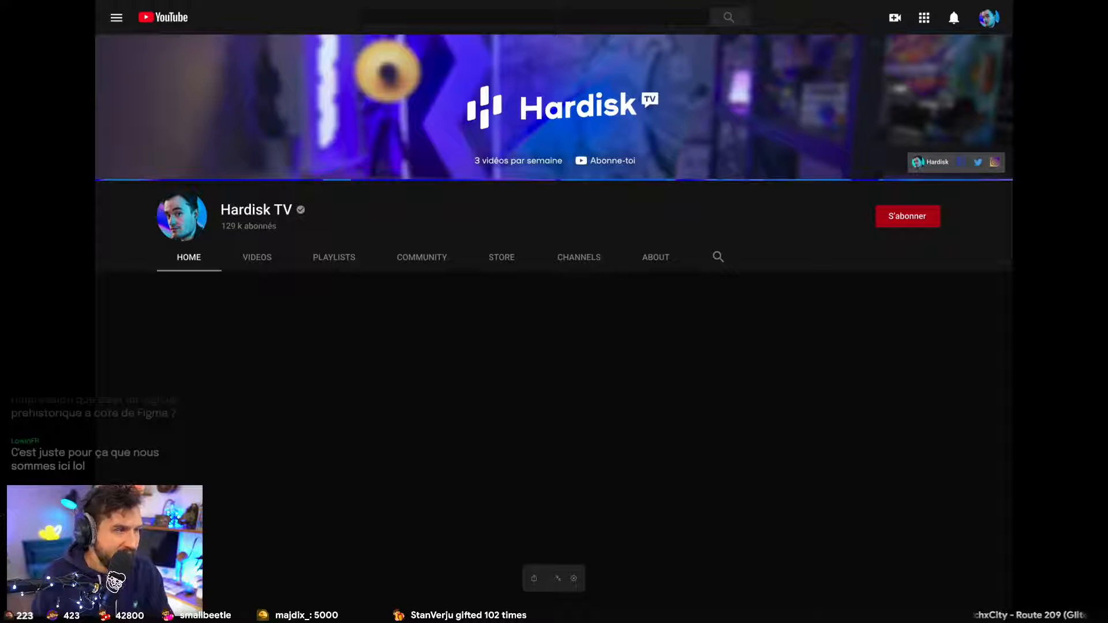
- Leave the full-screen preview and compare Twitter Mockup 1.jpg with Twitter Mockup 2.jpg in the Export folder
key(Escape)
key(space)
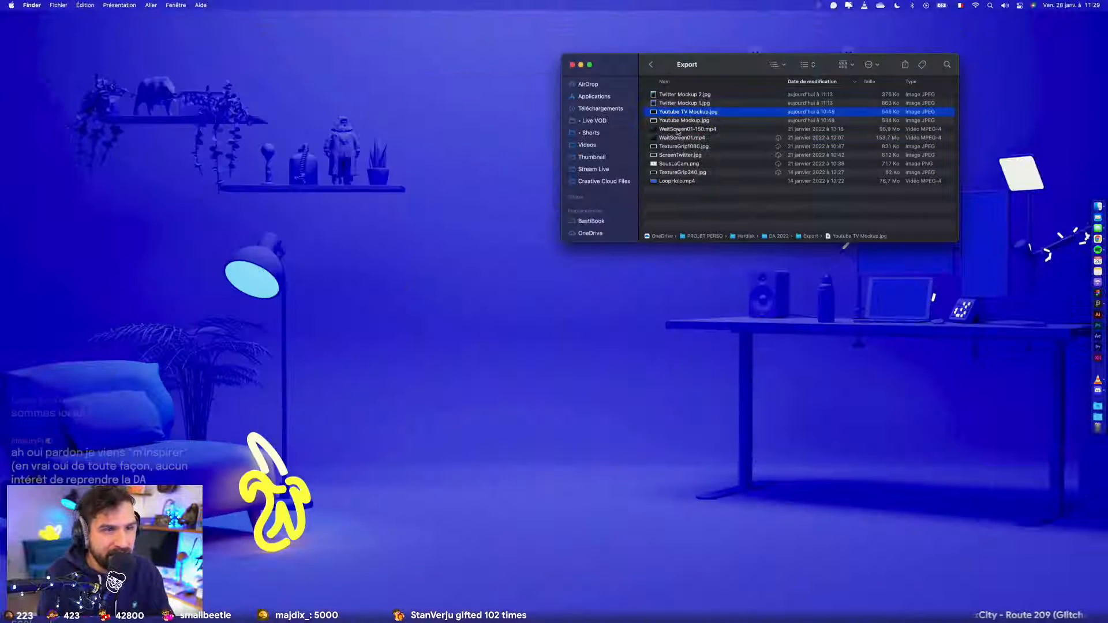
key(space)
key(Up)
key(Down)
key(Up)
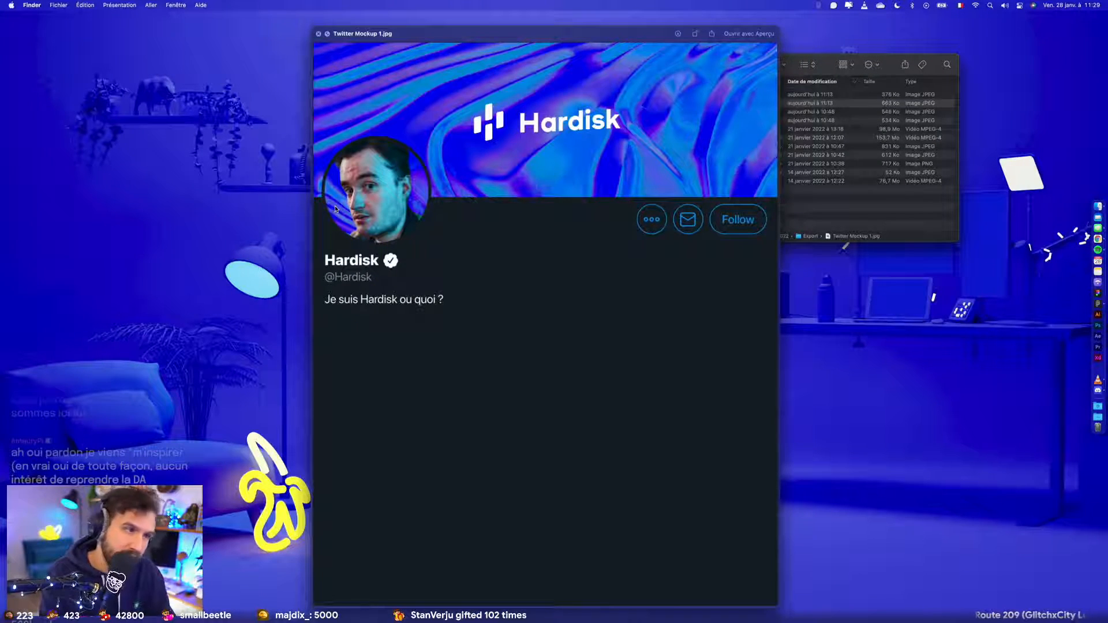
key(Up)
key(Down)
key(Up)
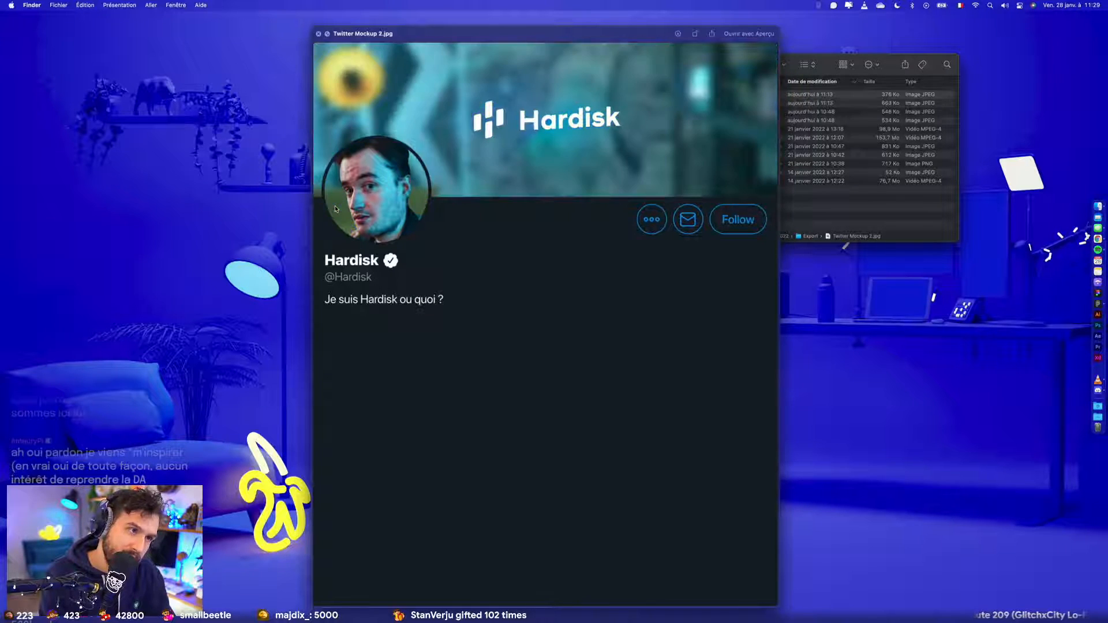
key(space)
- Switch back to Figma and go from the Avatars & Banners page to the Instagram page
key(super+Tab)
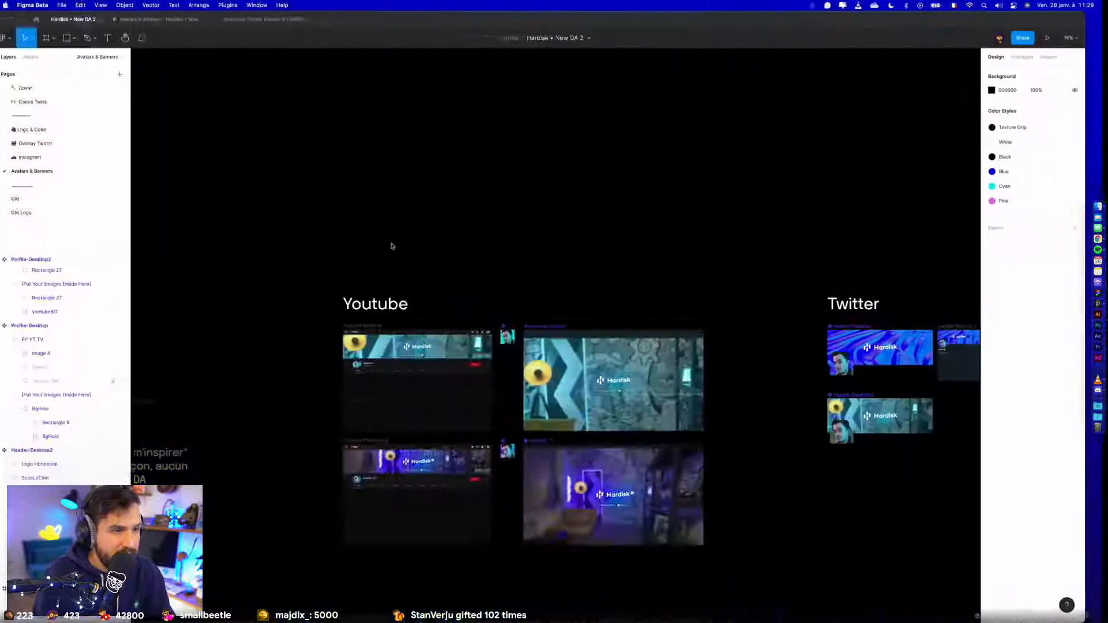
scroll(628, 250, right, 10)
scroll(750, 228, down, 3)
scroll(463, 356, left, 5)
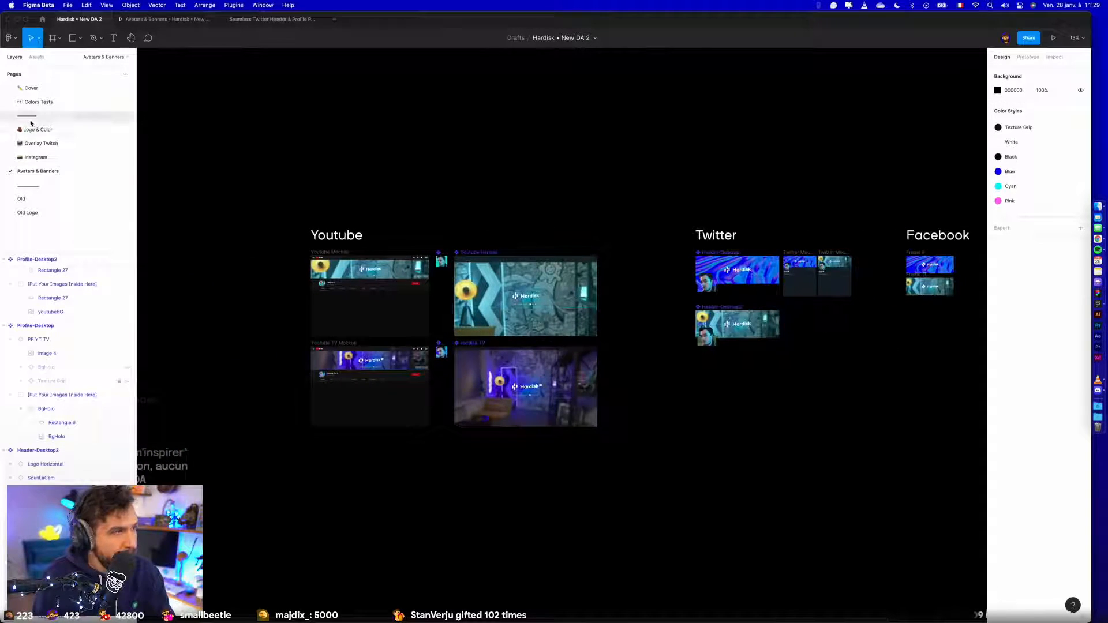
click(36, 157)
scroll(240, 351, right, 2)
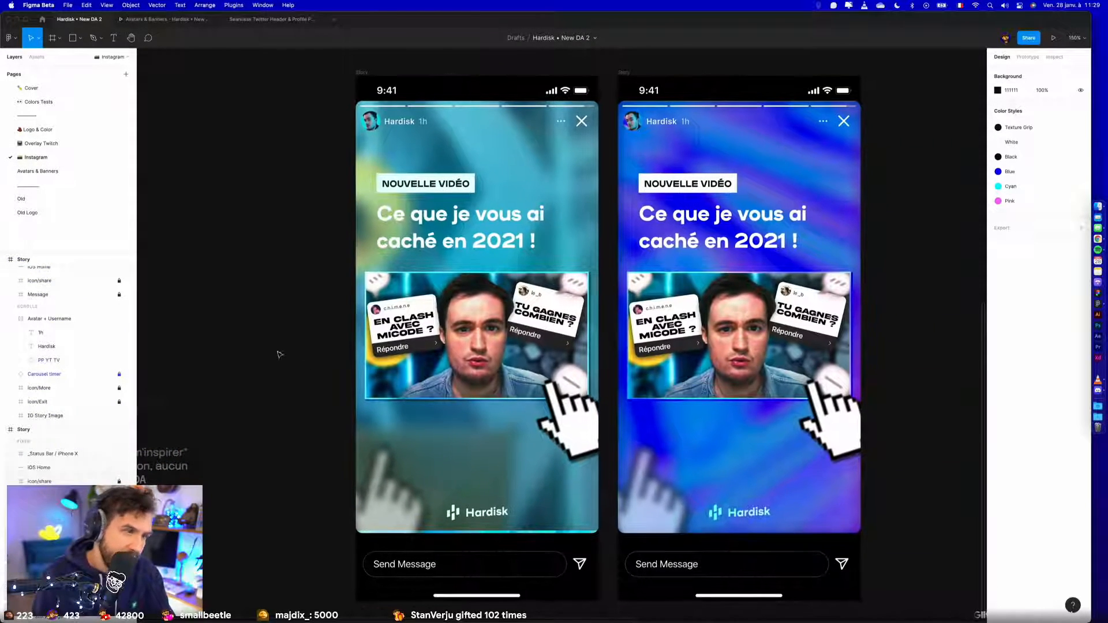
- Delete the translucent cyan Rectangle 27 from the first story's IG Story Image and clear the selection
scroll(457, 192, up, 5)
click(107, 445)
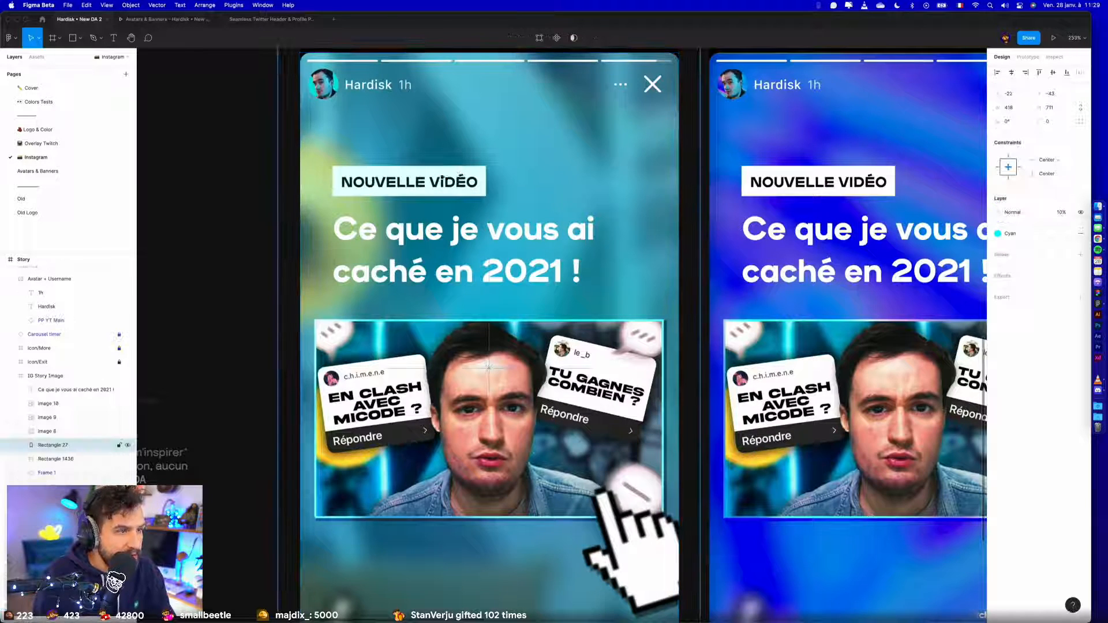
key(Delete)
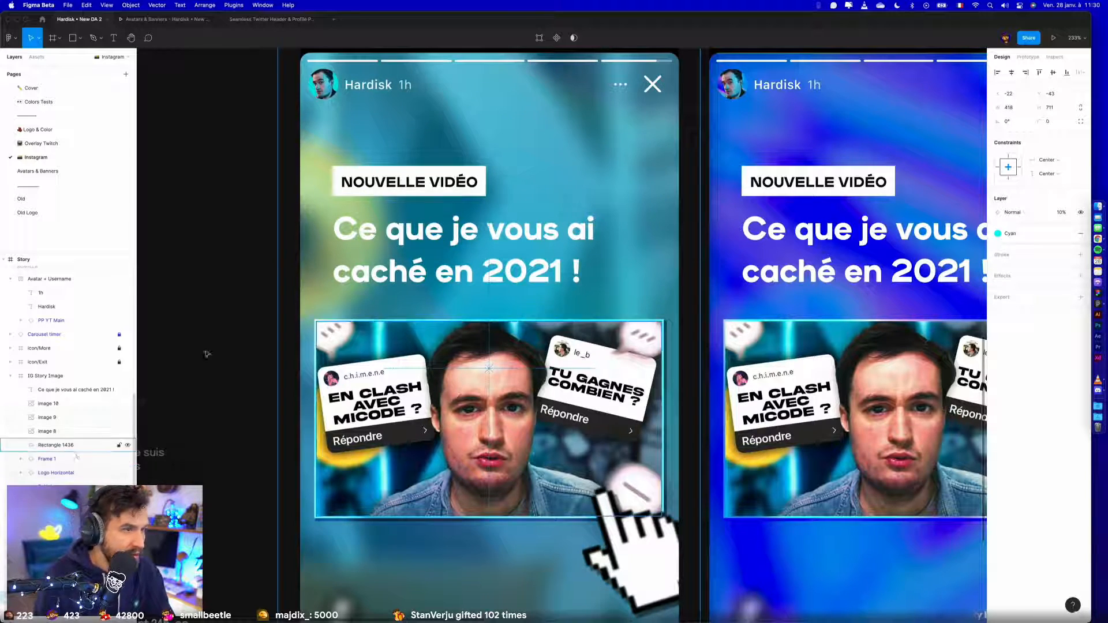
click(183, 183)
scroll(182, 183, down, 5)
drag(170, 182, 226, 210)
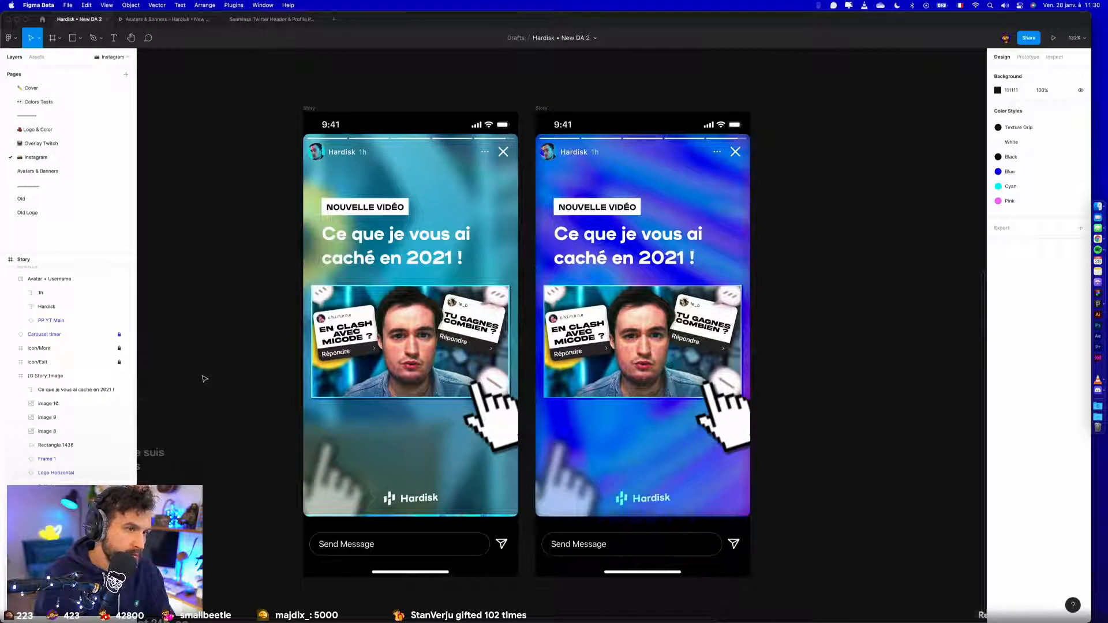
- Rename the teal story frame as Story YT and the blue story frame as Story Twitch
click(310, 108)
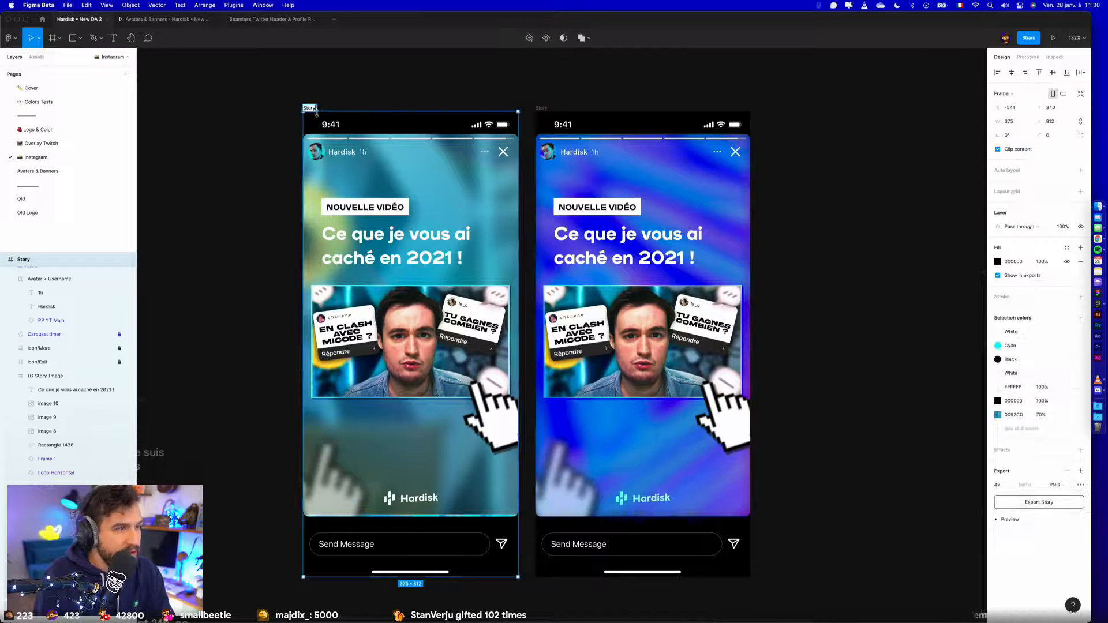
text(YT)
key(Return)
click(541, 108)
text(Twitch)
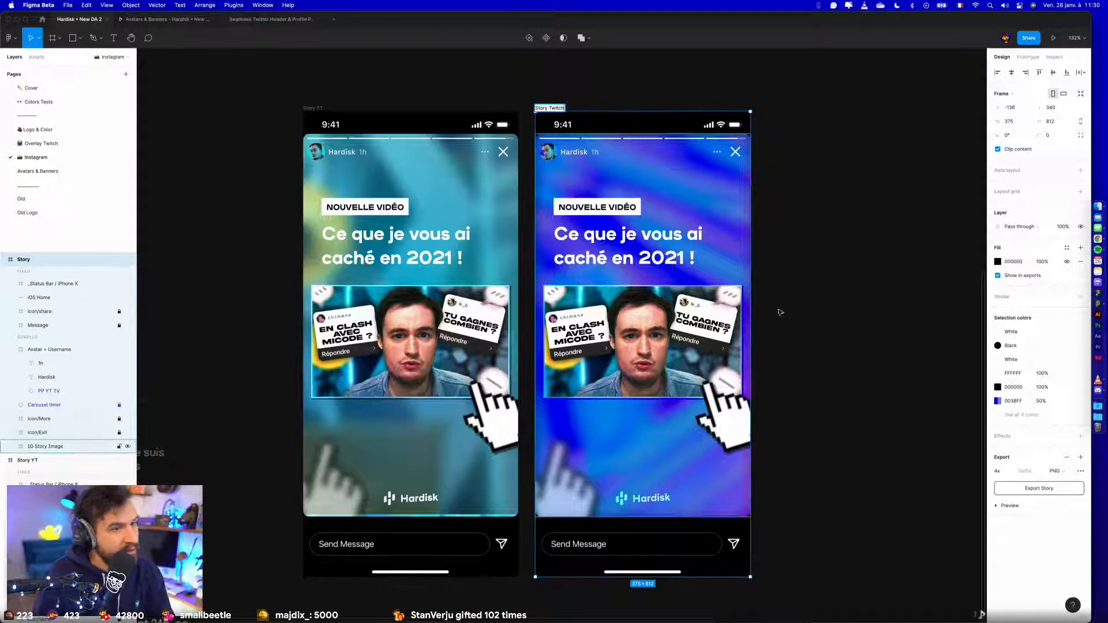
click(791, 344)
- Change the white label text in Story Twitch to LIVE À 18H
double_click(606, 209)
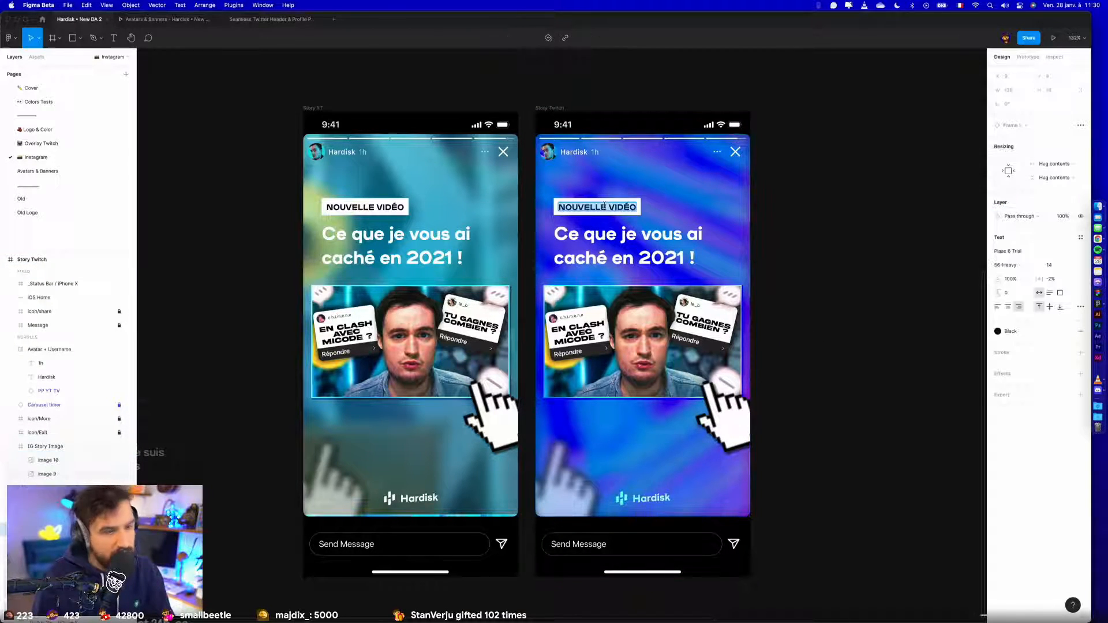
text(LIVE À 1)
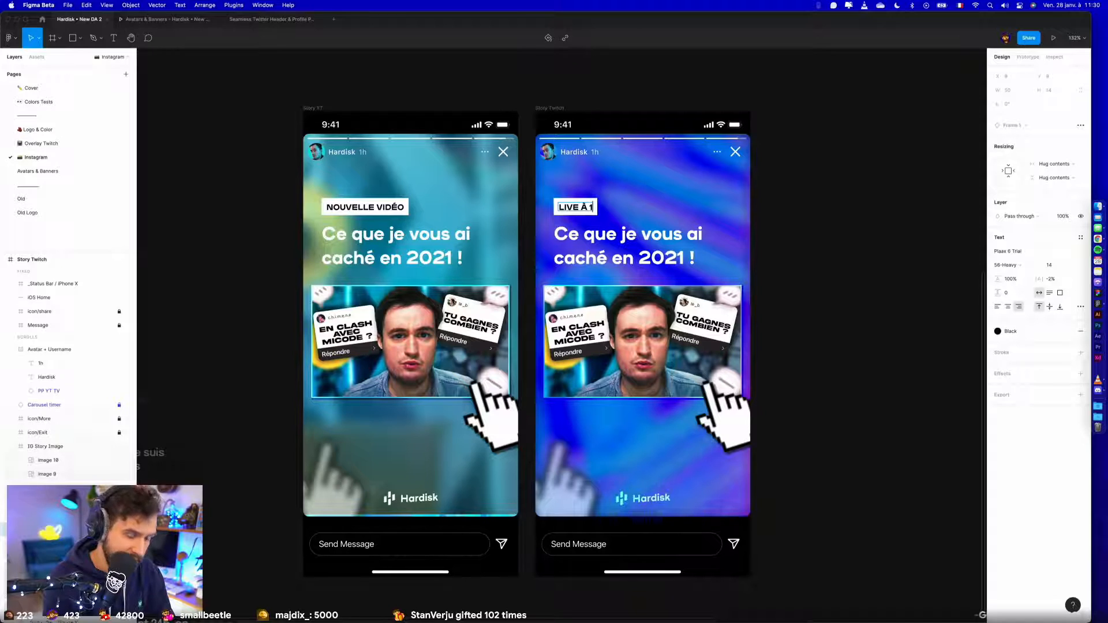
text(8H)
key(Escape)
- Replace the Story Twitch title with "Unboxing du nouvel ASUS A380" and clear the selection
click(627, 233)
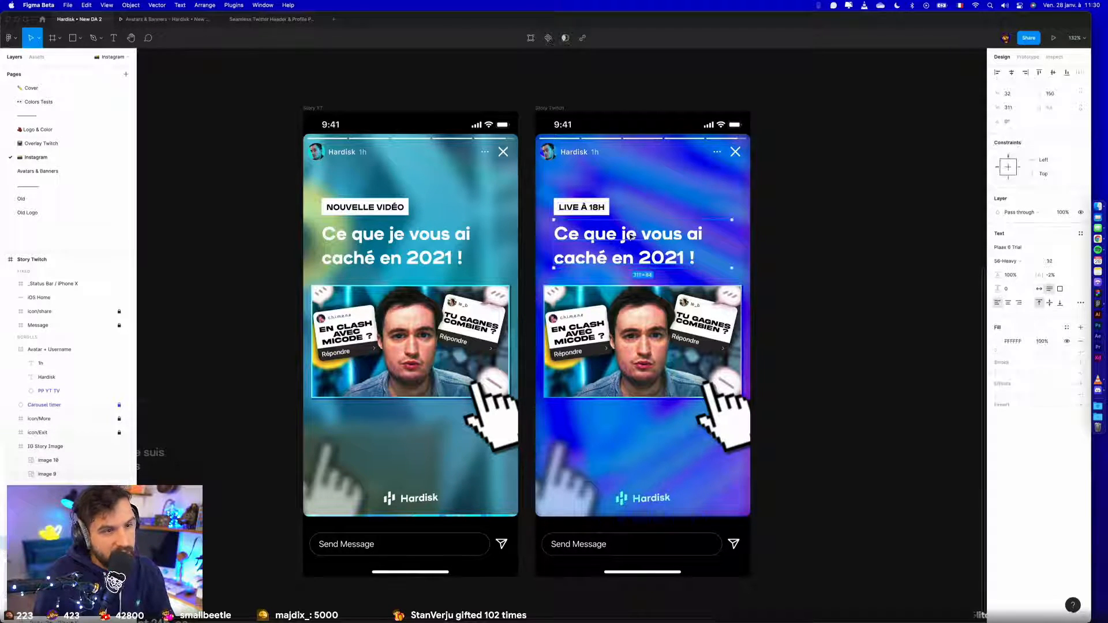
key(Return)
text(Unbox)
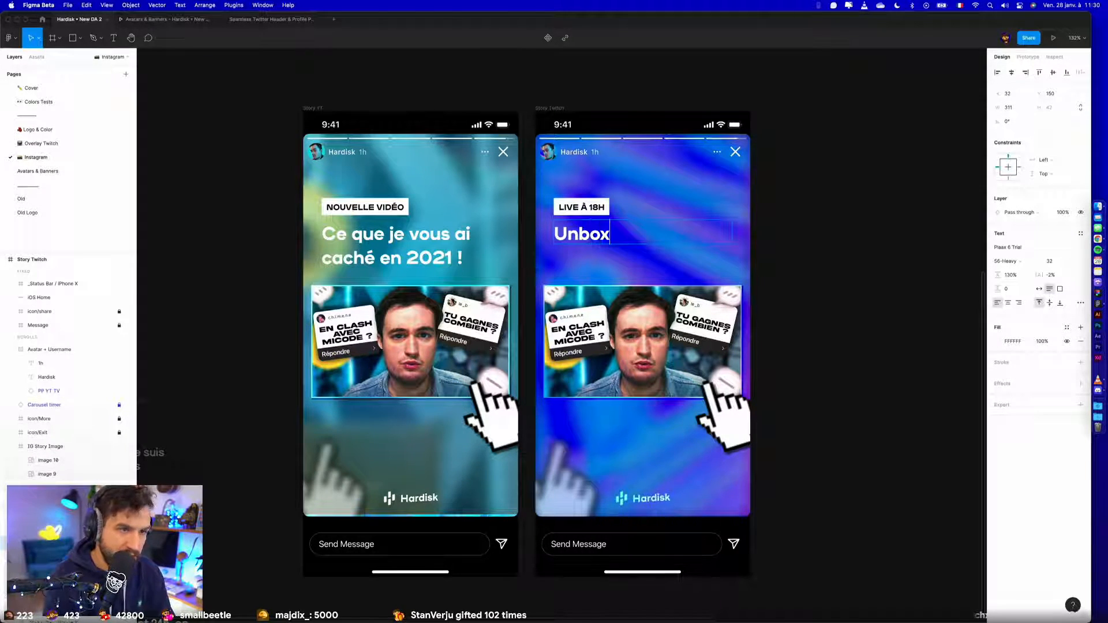
text(ing du nouvel)
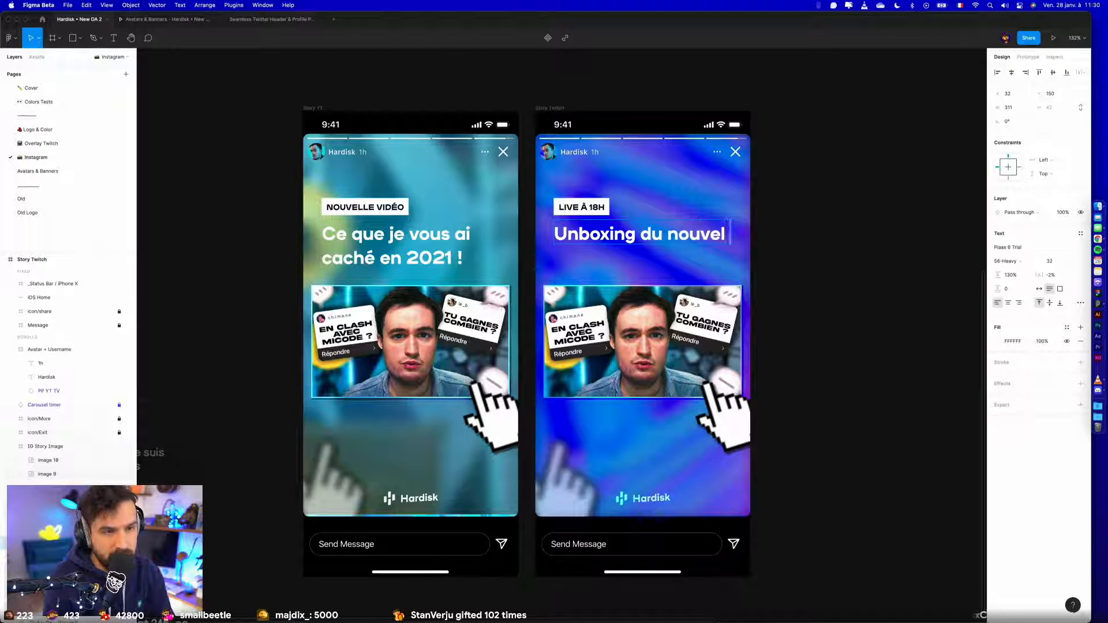
text( ASUS )
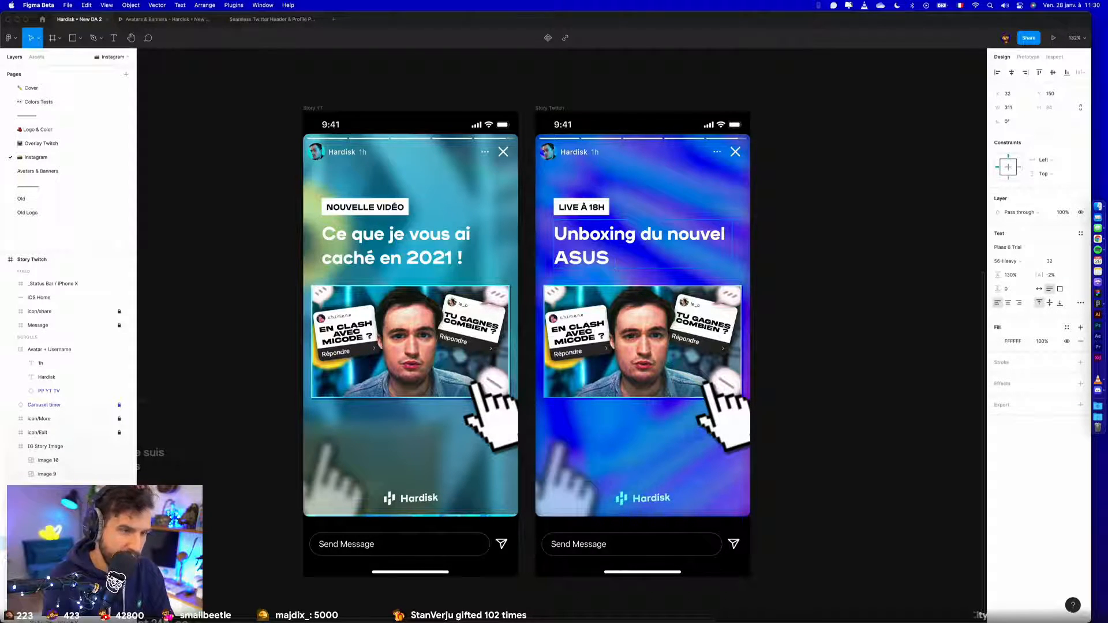
text(A)
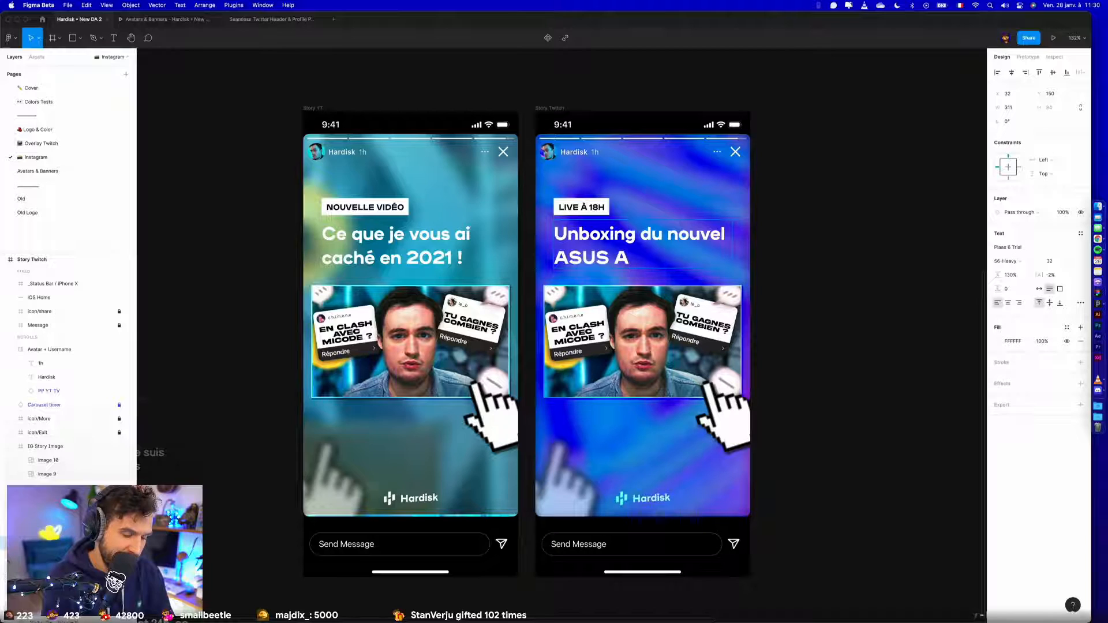
text(380)
key(Escape)
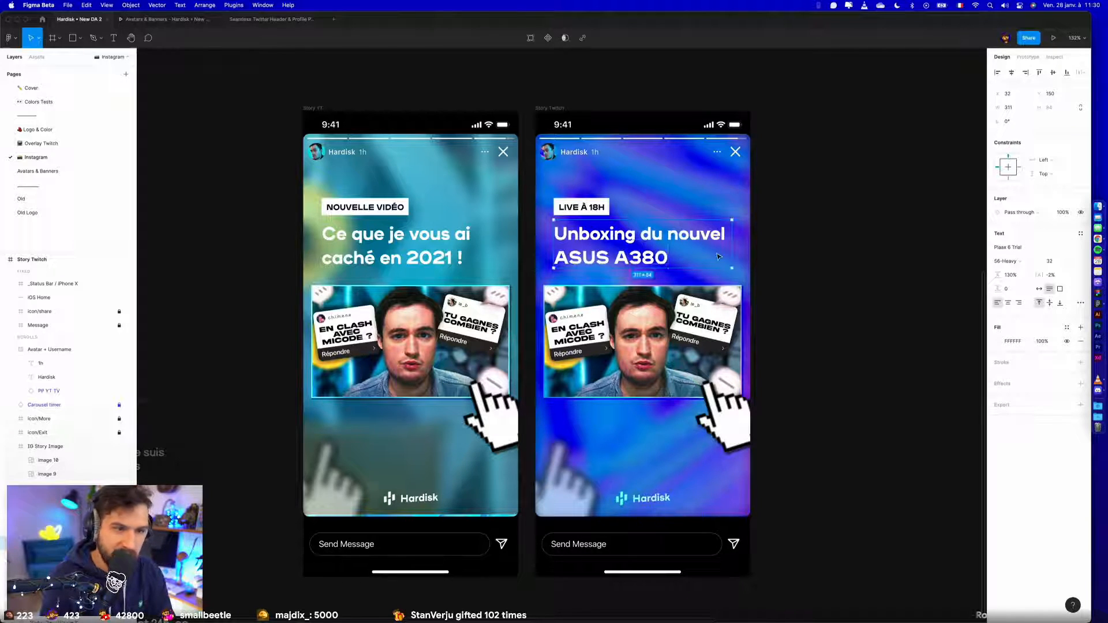
click(953, 327)
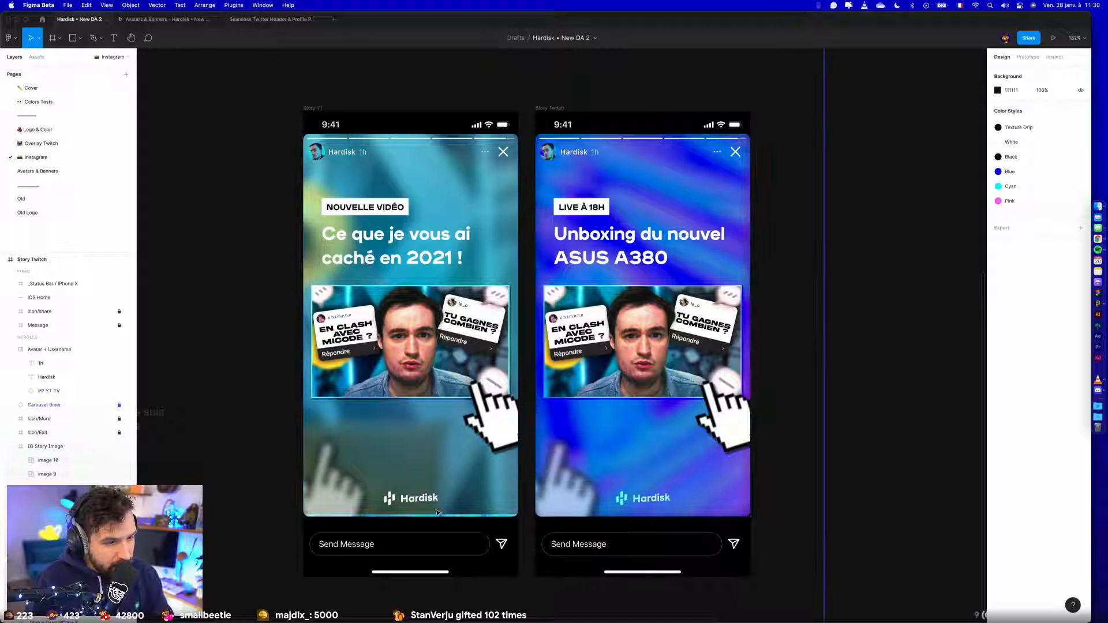
click(546, 109)
key(super+v)
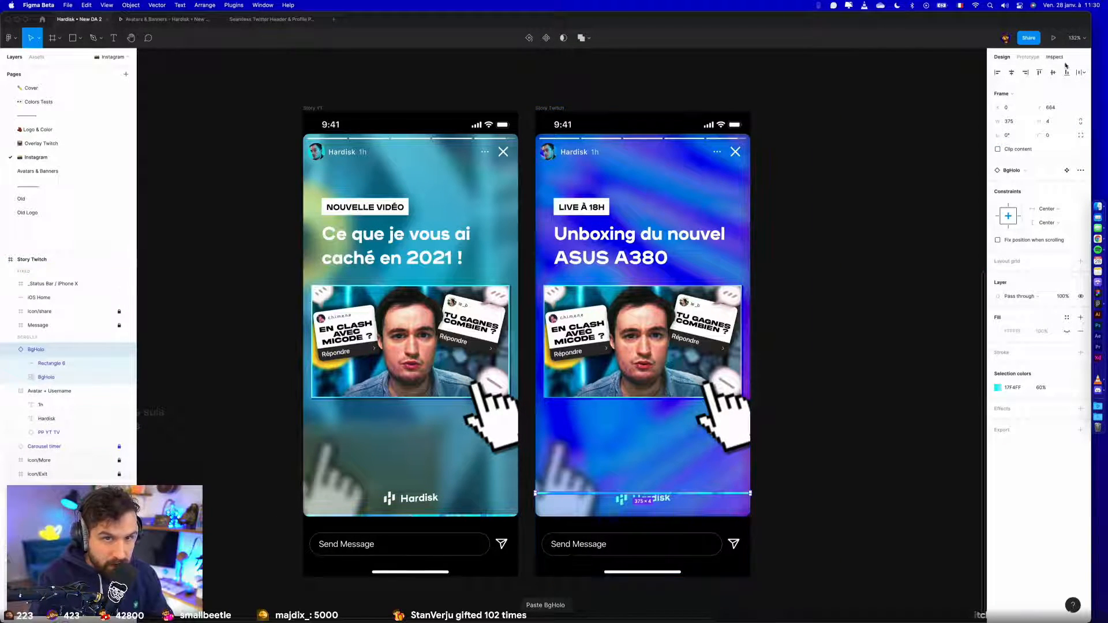
key(super+z)
key(super+z)
- Paste Story YT's thin 375 × 4 BgHolo bar inside Story Twitch's story image, along its lower edge
super+click(668, 455)
key(super+v)
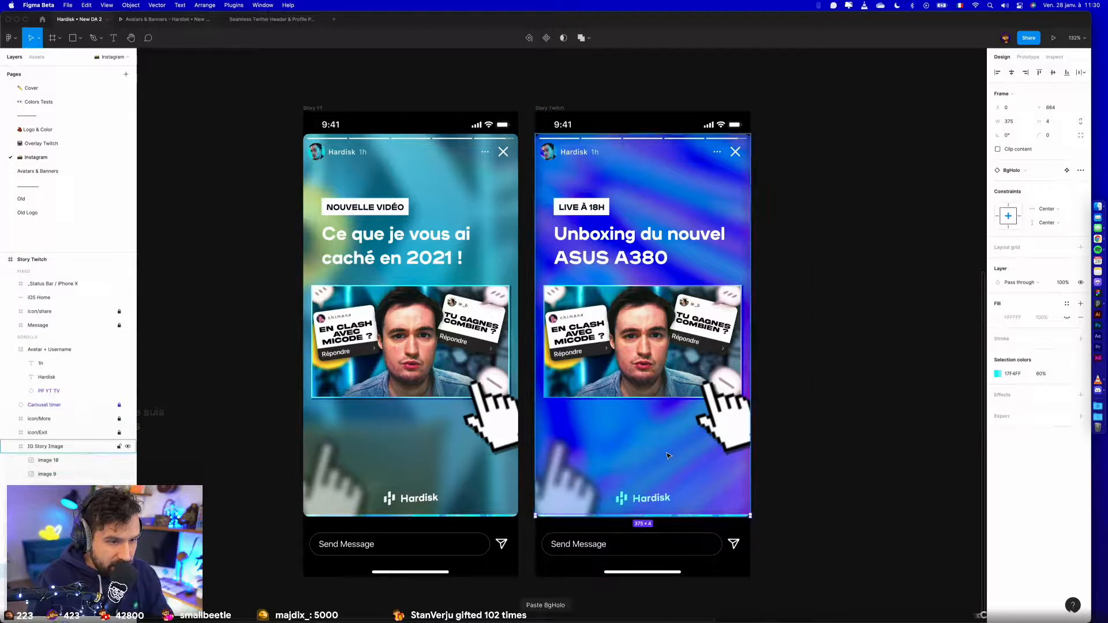
click(1005, 374)
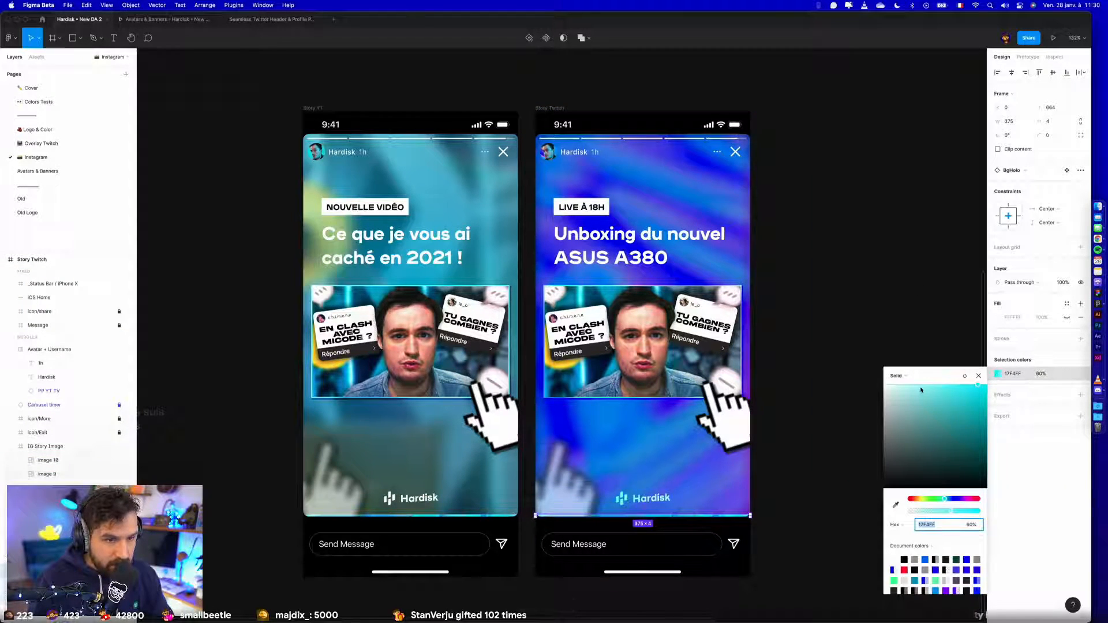
super+click(589, 475)
super+click(646, 462)
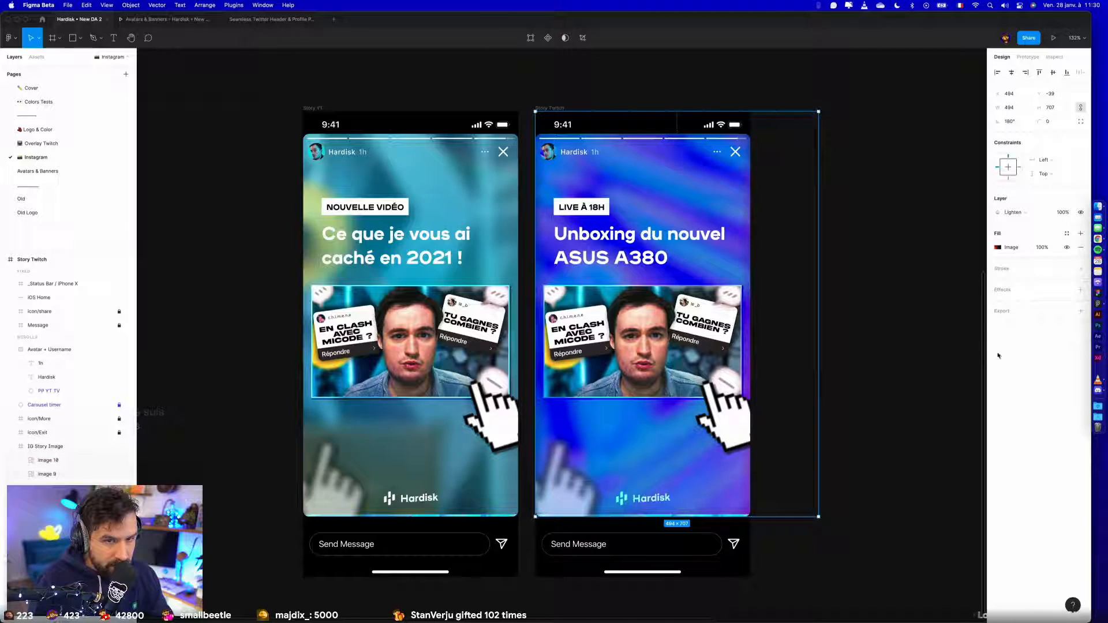
click(926, 268)
click(646, 456)
super+click(646, 455)
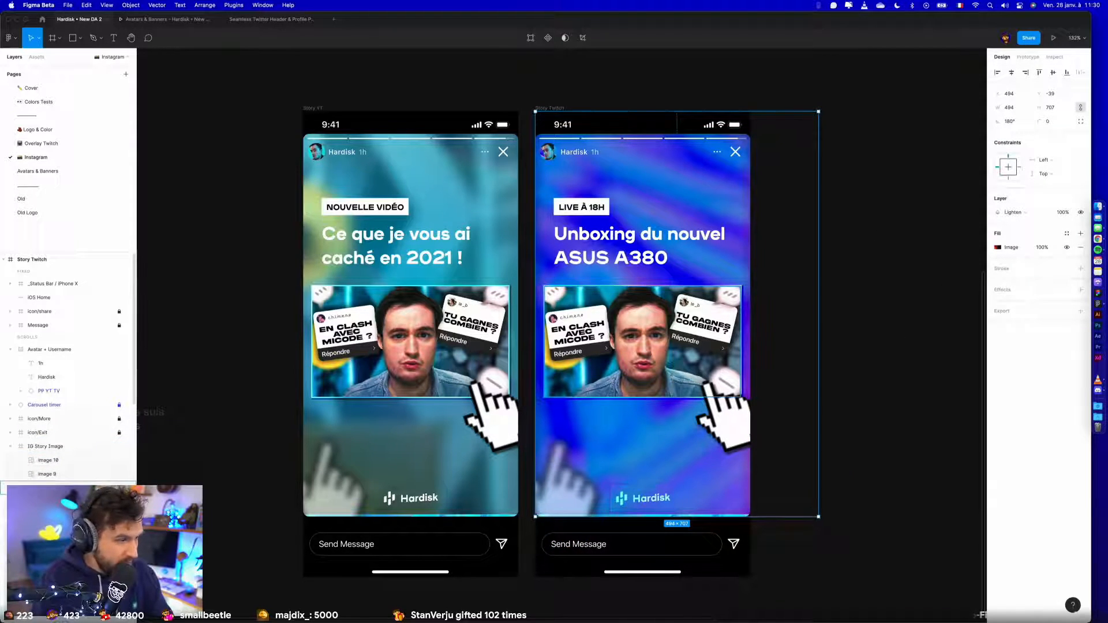
key(Escape)
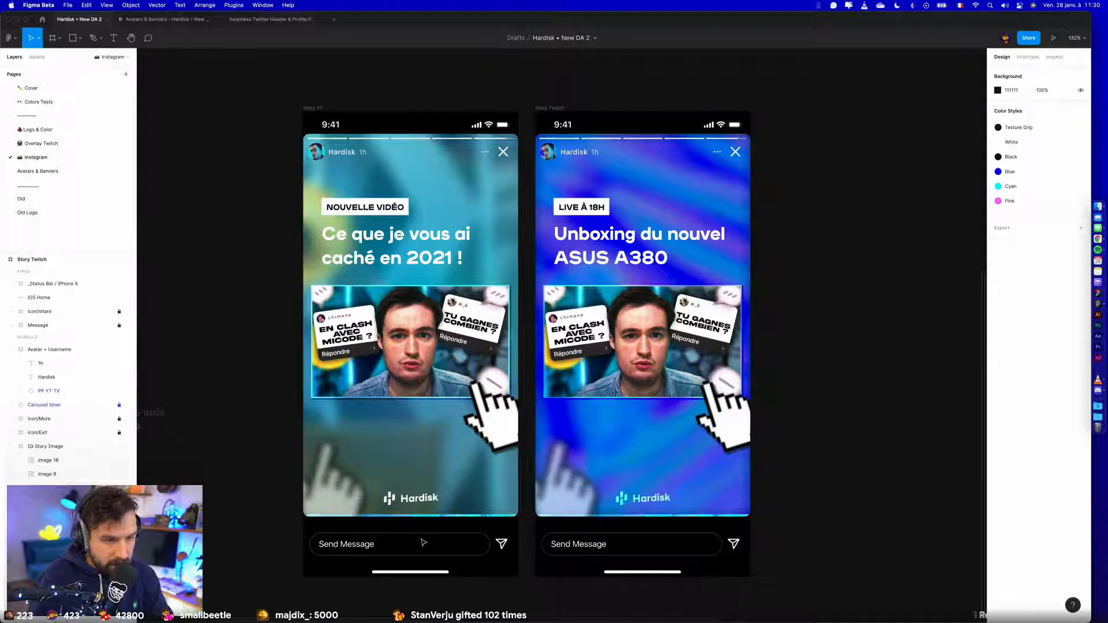
- Recolour the thin BgHolo bar in Story Twitch with the blue fill copied from the background's Rectangle 6
super+click(635, 472)
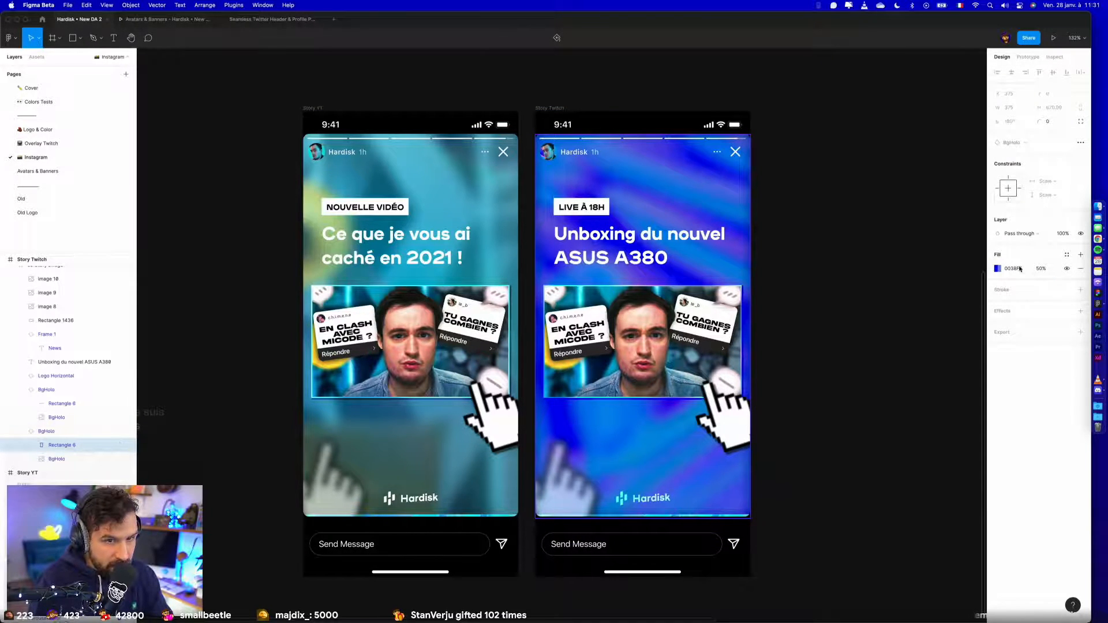
click(46, 390)
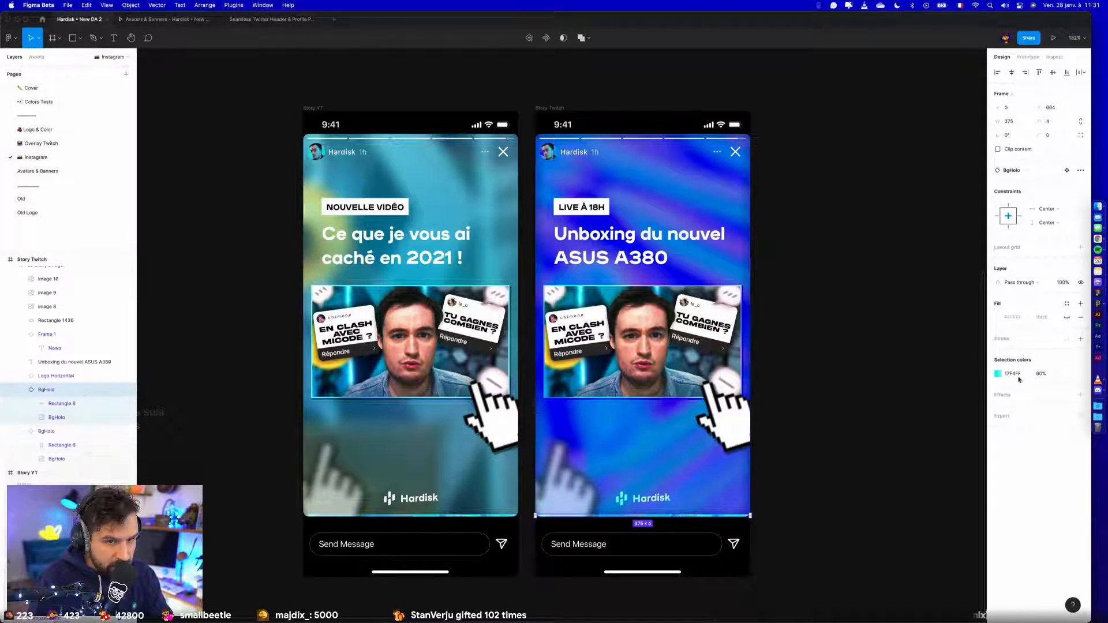
click(1020, 375)
text(0038FF)
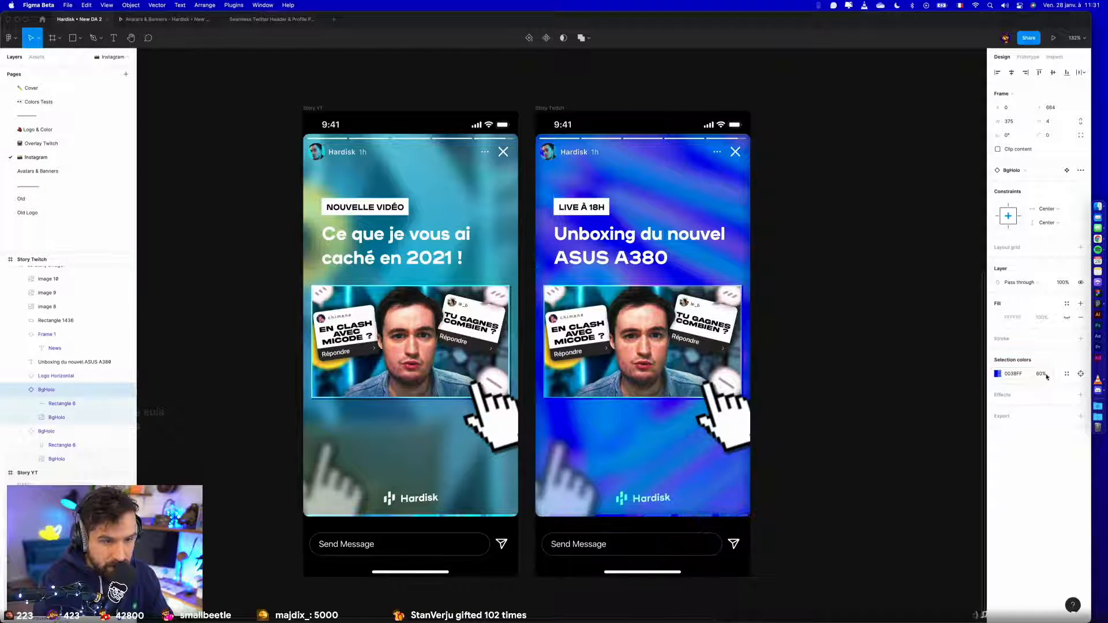
- Set the opacity of the thin bar's blue colour to 25%, raise it by larger increments, and clear the selection
click(1041, 376)
text(25)
key(Return)
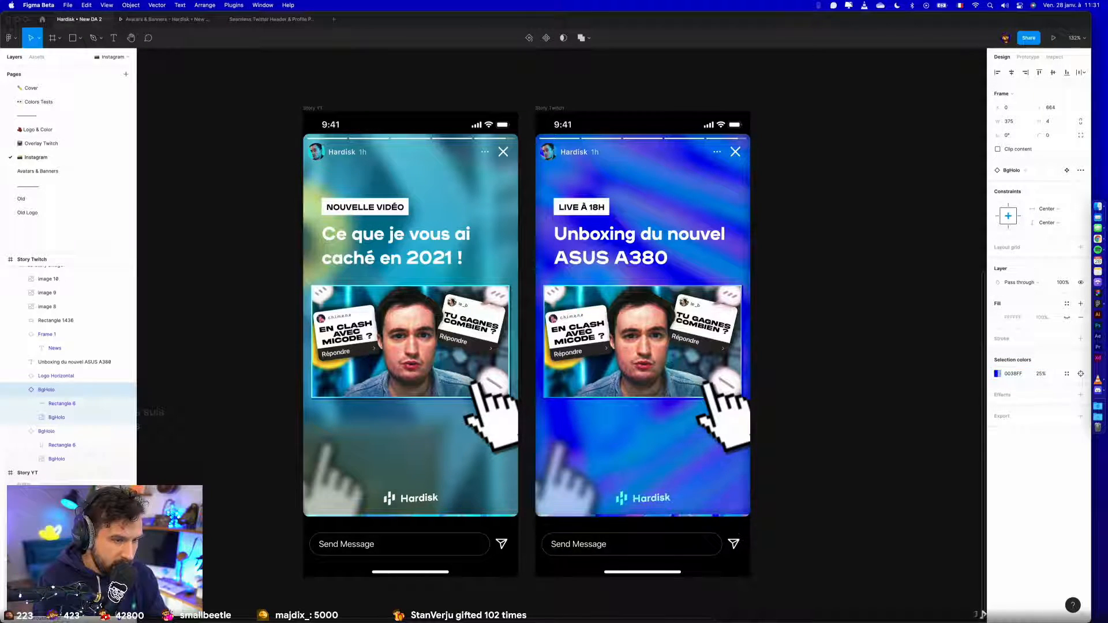
click(1042, 374)
key(shift+Up)
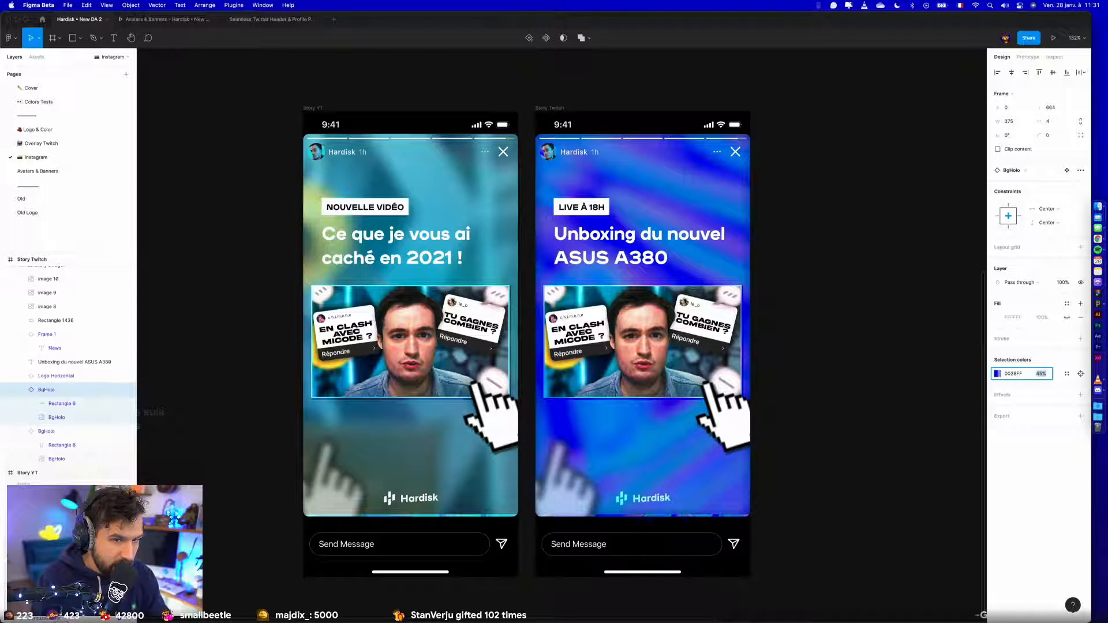
key(Return)
click(818, 457)
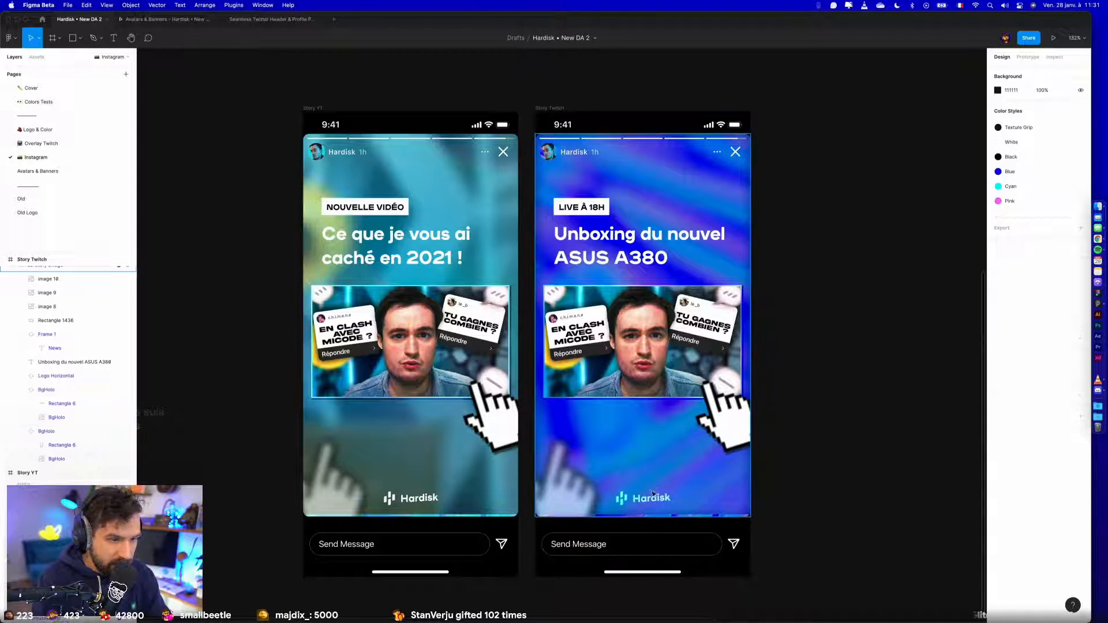
- Switch the blend mode of Story Twitch's Logo Horizontal from Overlay to Normal and clear the selection
double_click(646, 504)
click(1011, 283)
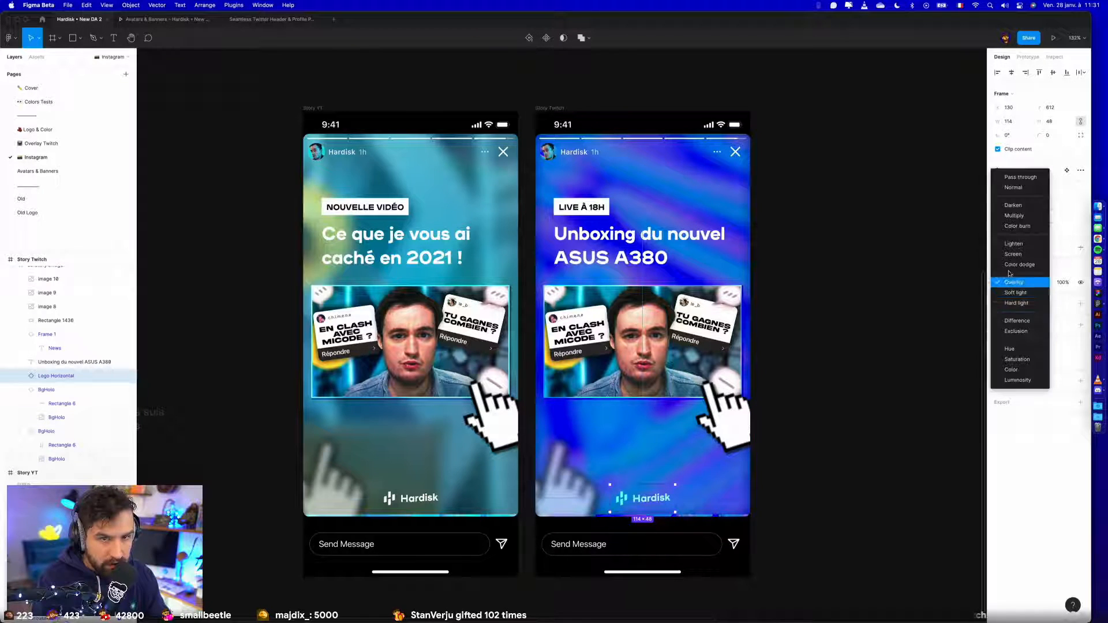
click(1014, 188)
click(917, 374)
- Try to add a 12 × 12 circle directly over the LIVE À 18H tag in Story Twitch
scroll(917, 375, down, 2)
scroll(917, 375, down, 1)
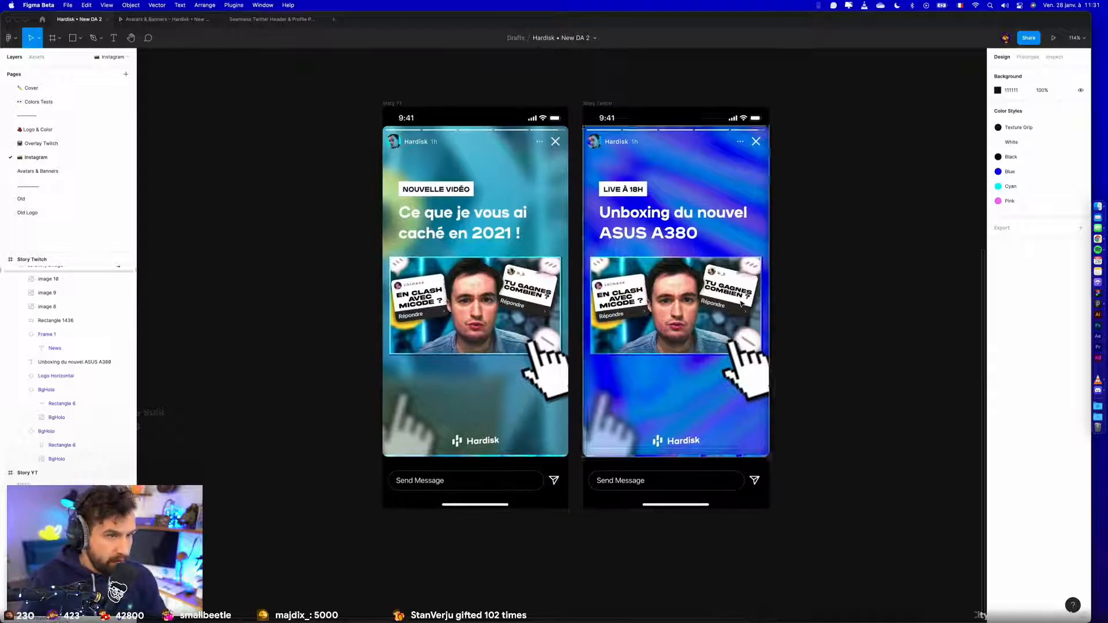
scroll(758, 297, up, 5)
scroll(659, 182, up, 5)
scroll(672, 311, up, 5)
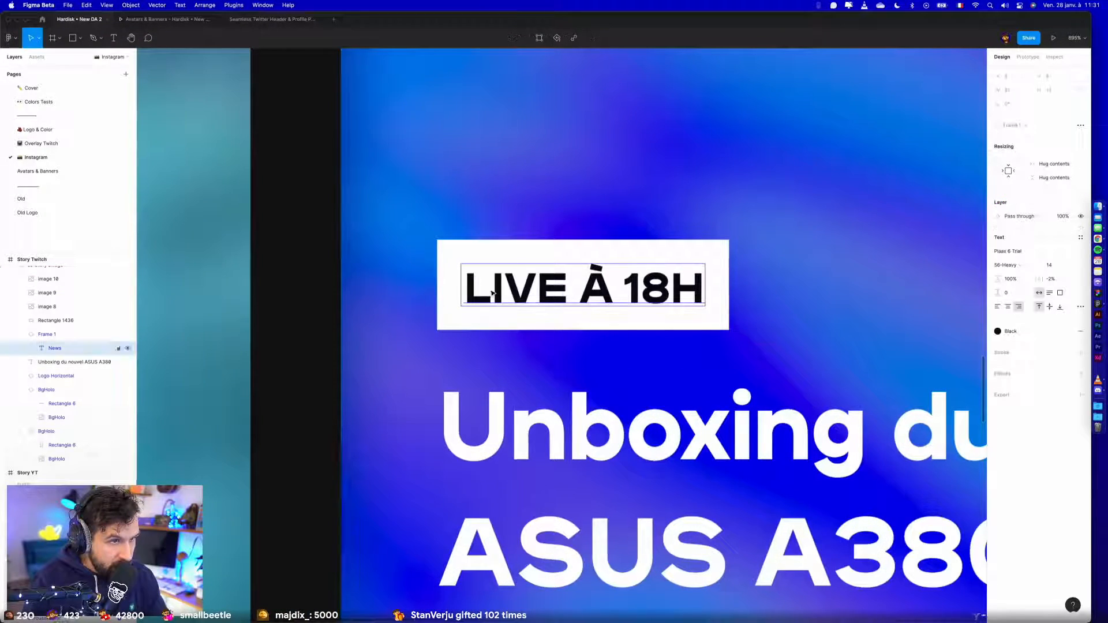
key(o)
drag(475, 278, 510, 312)
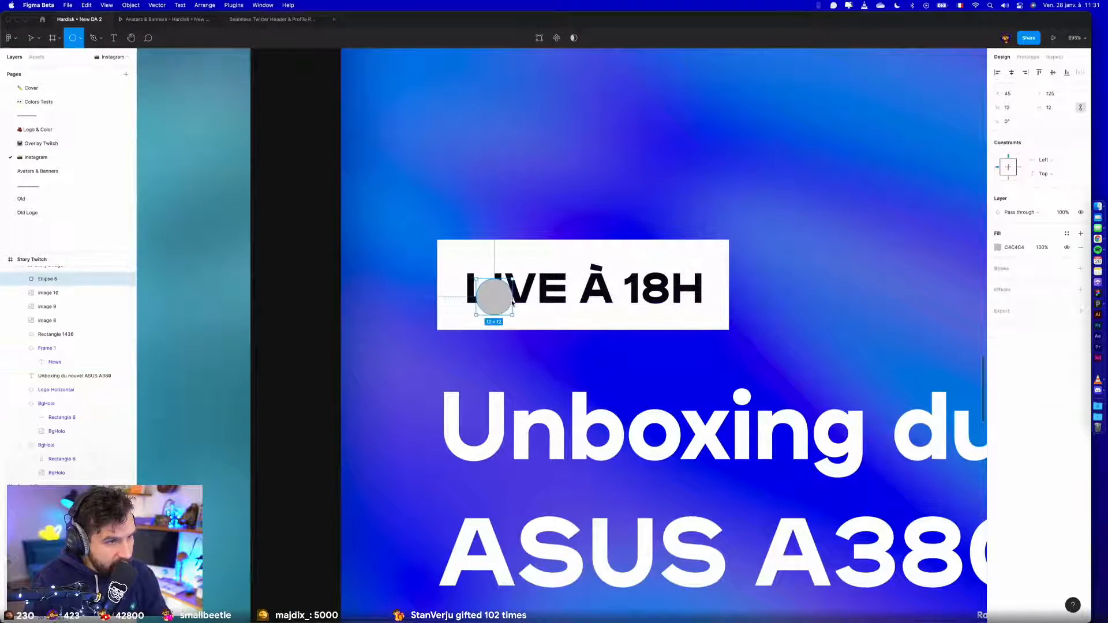
key(BackSpace)
key(ctrl+z)
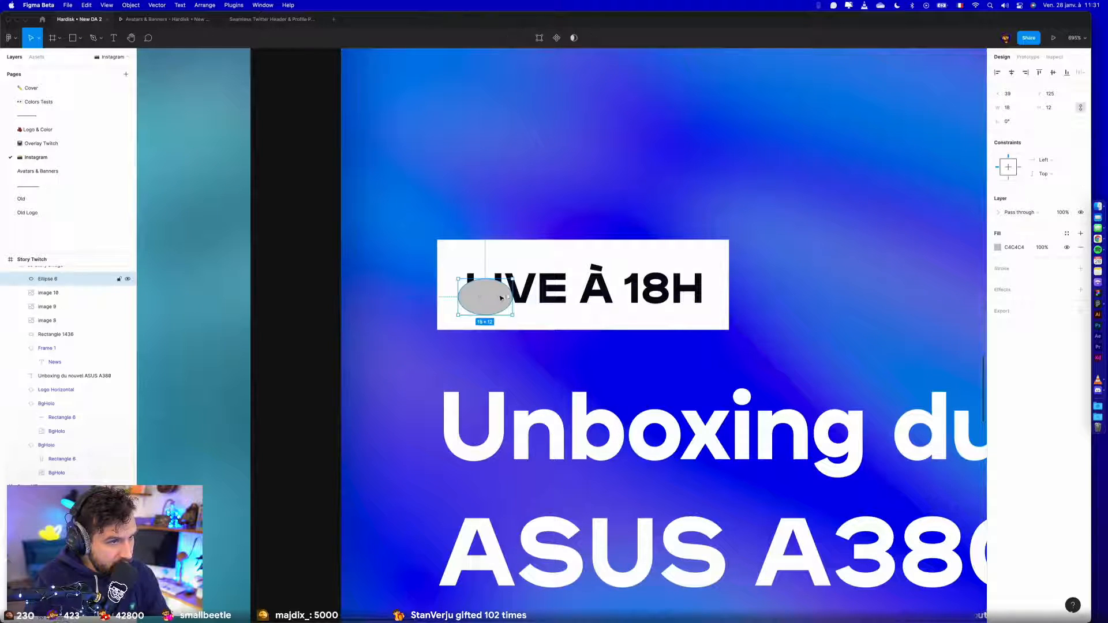
key(BackSpace)
double_click(519, 293)
key(super+z)
key(super+shift+z)
- Go to the main component of Story Twitch's LIVE À 18H tag
scroll(496, 279, down, 3)
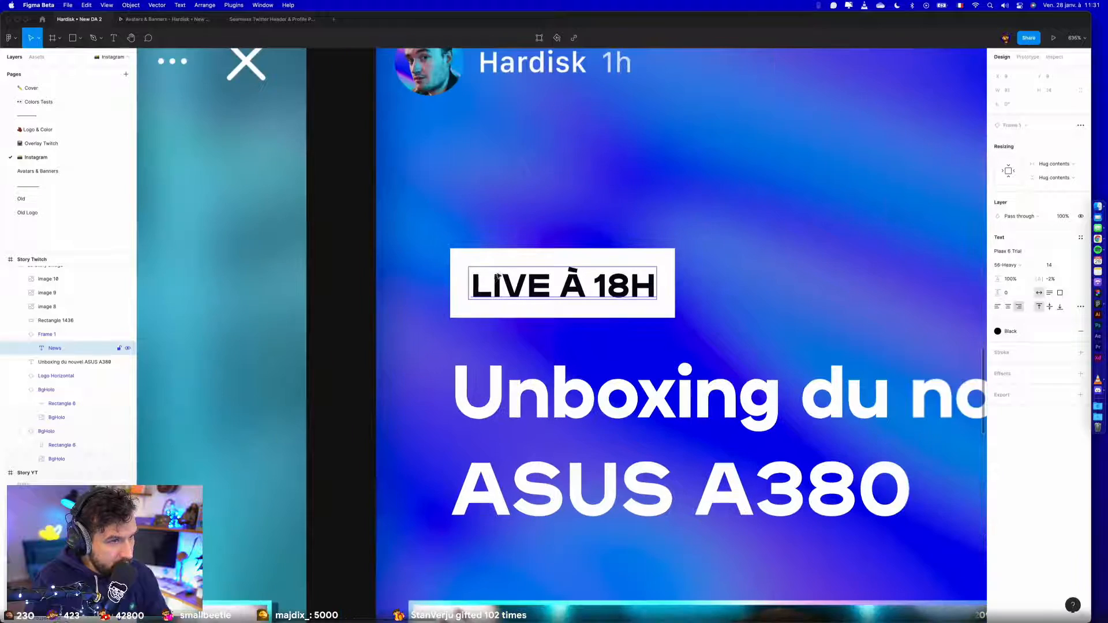
scroll(496, 279, down, 5)
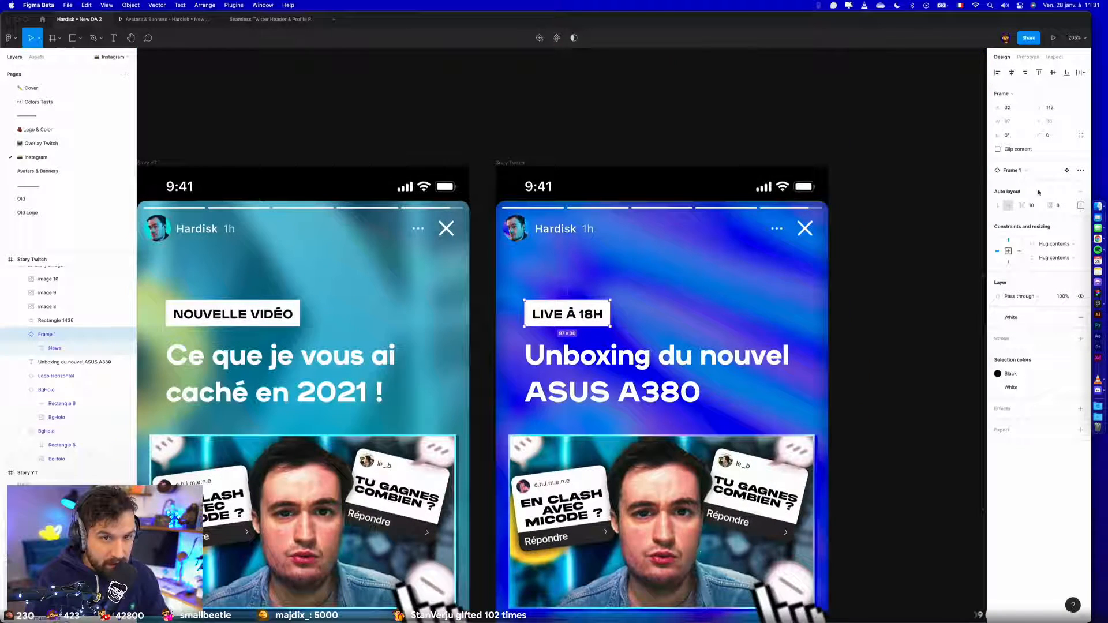
click(1072, 171)
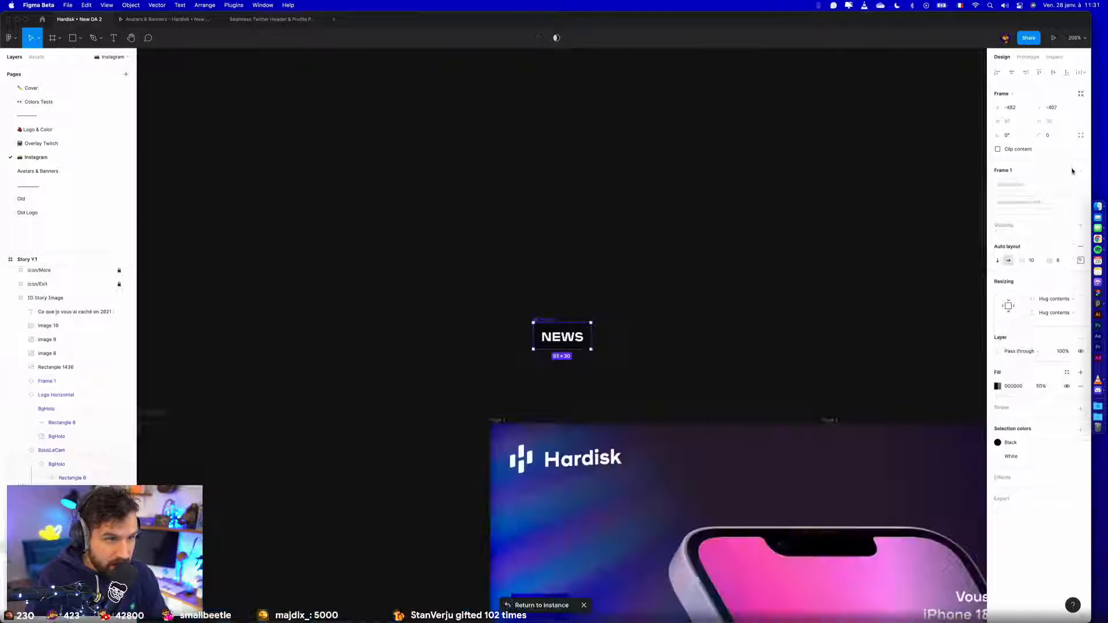
- Try to paste the 12 × 12 circle into the NEWS main component, before the text
click(548, 291)
scroll(548, 336, up, 5)
click(549, 351)
key(super+v)
drag(719, 349, 540, 352)
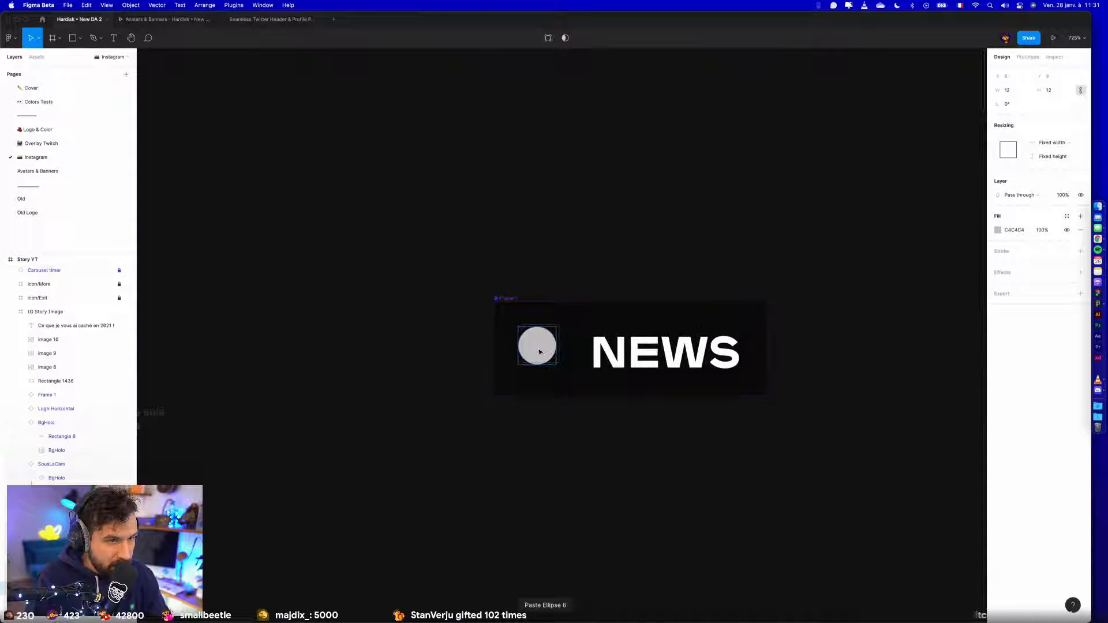
key(super+z)
key(super+z)
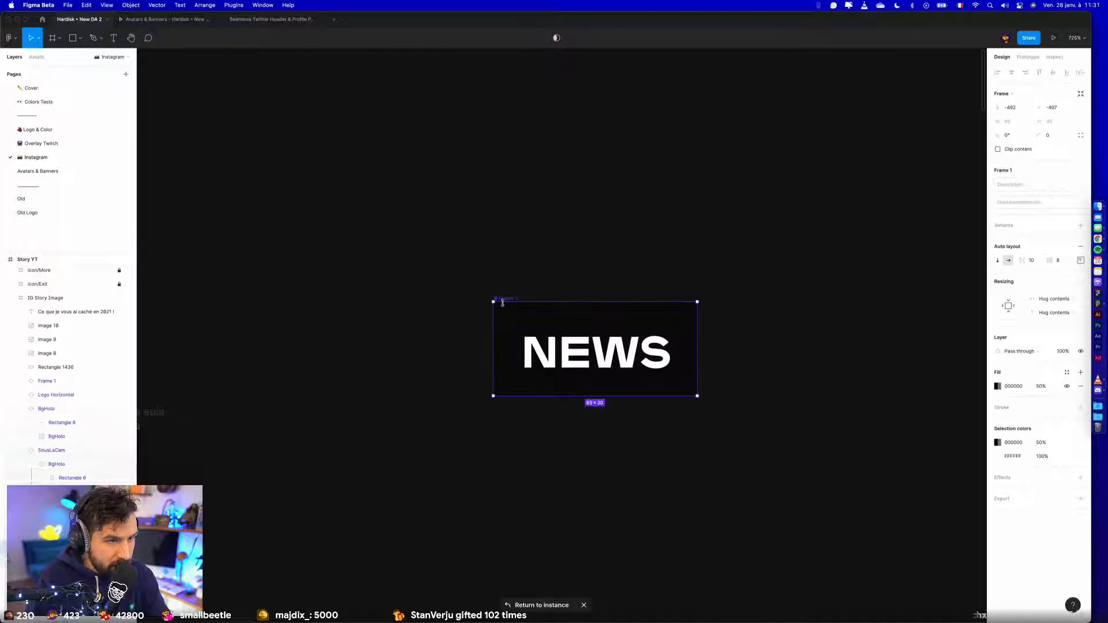
- Rename the NEWS main component as Tag and add a second variant named Live
scroll(505, 301, down, 3)
text(Tag)
key(Return)
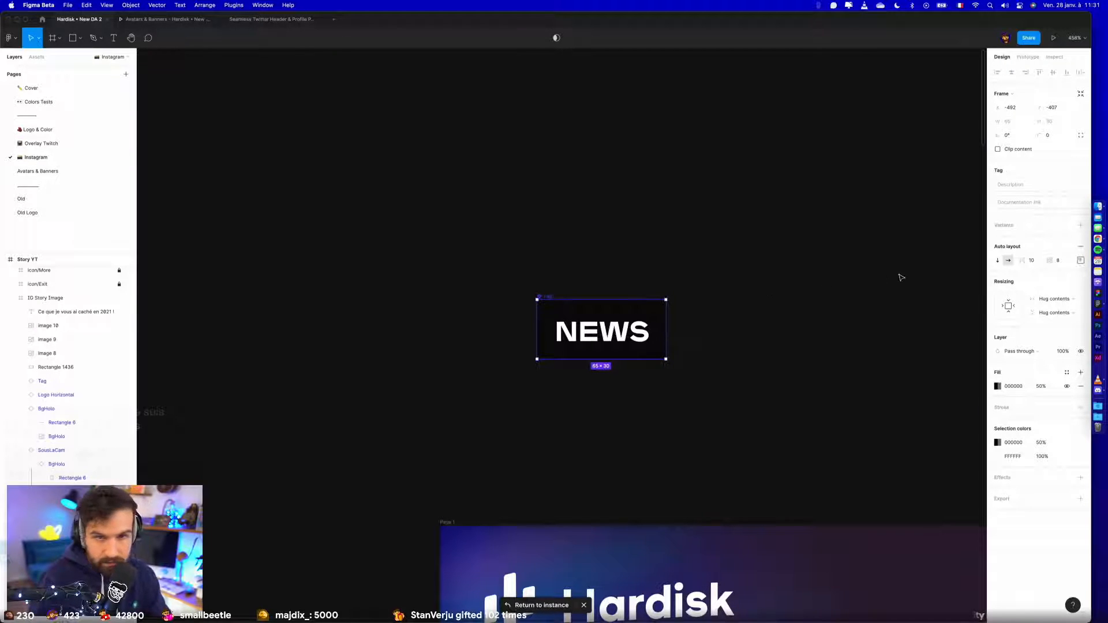
click(1080, 225)
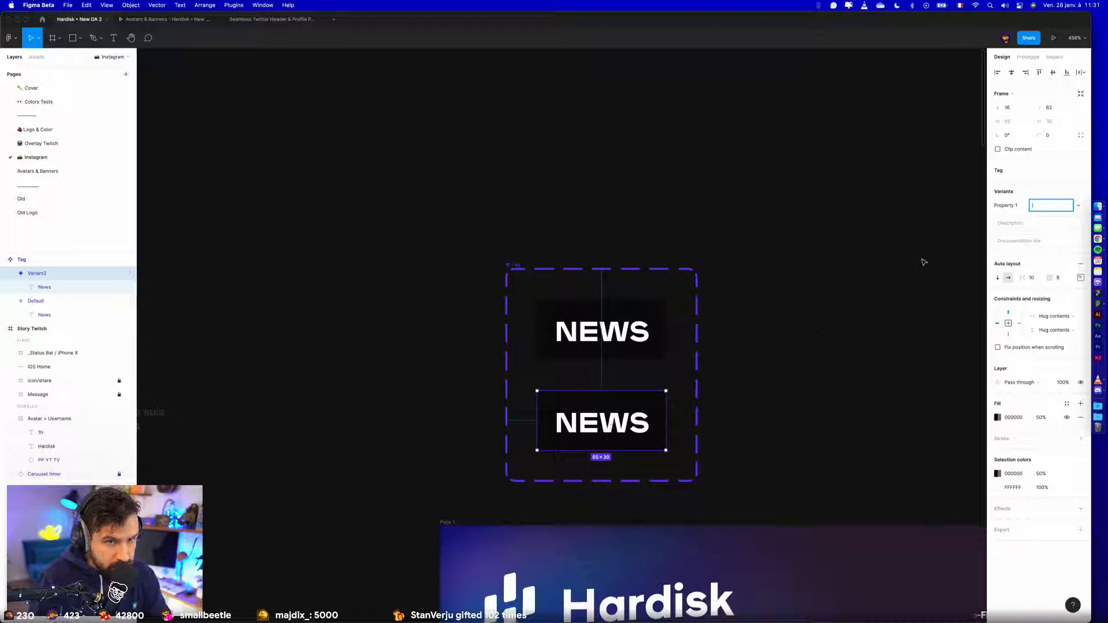
text(Live)
key(Return)
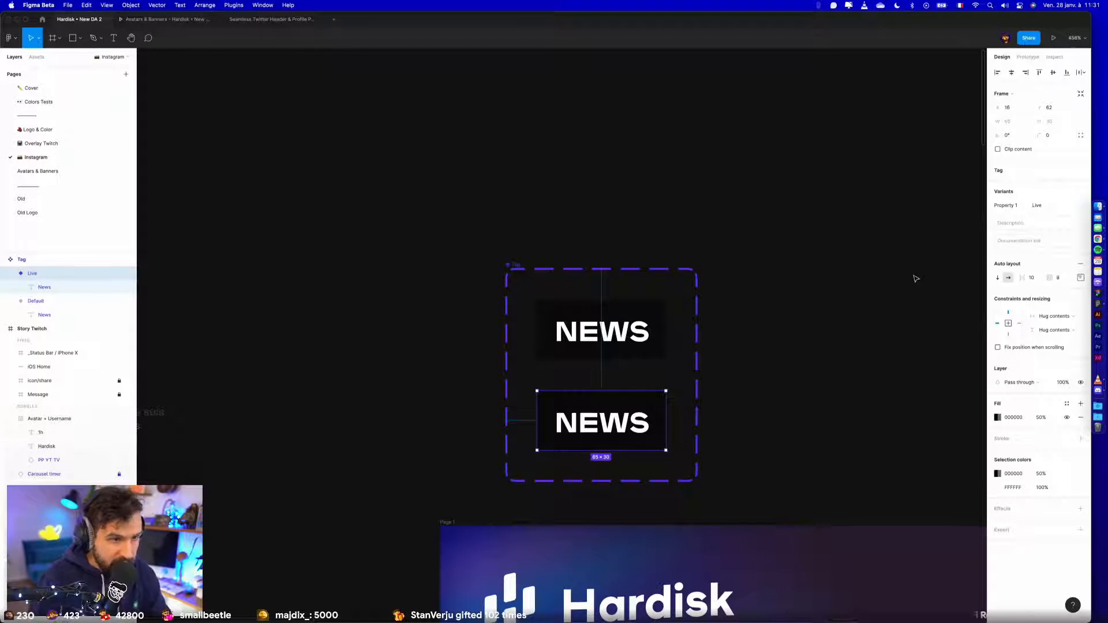
- Draw a 12 × 12 circle, place it before NEWS in the Live variant, and apply the Pink colour style to it
click(824, 339)
key(o)
mouse_move(763, 350)
mouse_down()
mouse_move(787, 375)
mouse_move(539, 437)
mouse_move(554, 430)
mouse_up()
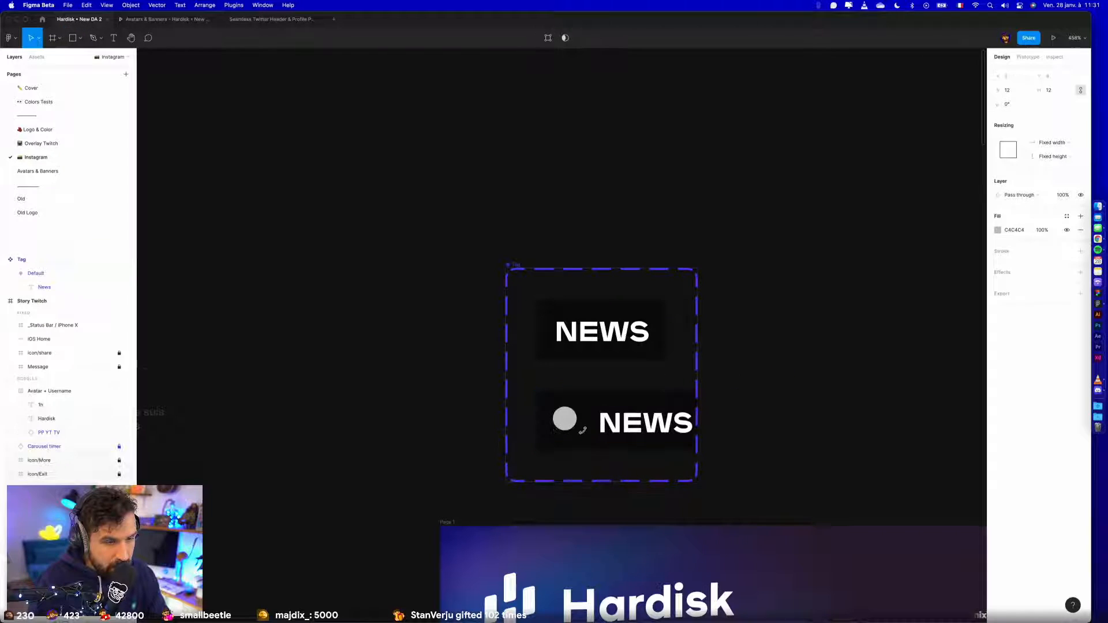
click(1067, 216)
click(1020, 339)
click(865, 372)
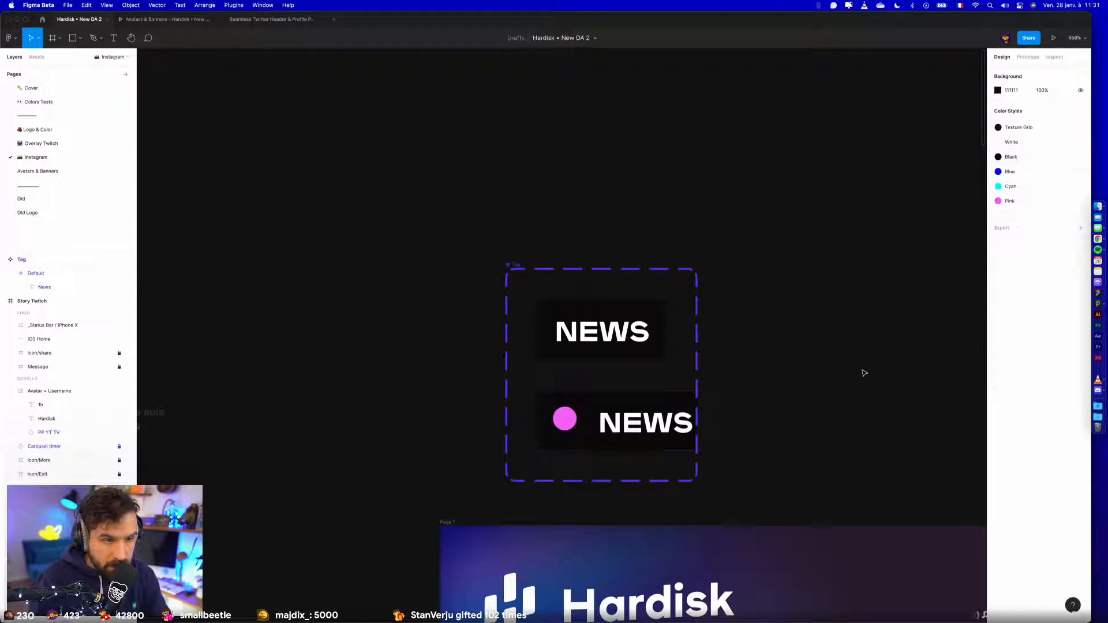
- Move the Tag component set higher above Page 1 and give it a vertical auto layout with 16 spacing
click(655, 404)
drag(521, 271, 489, 136)
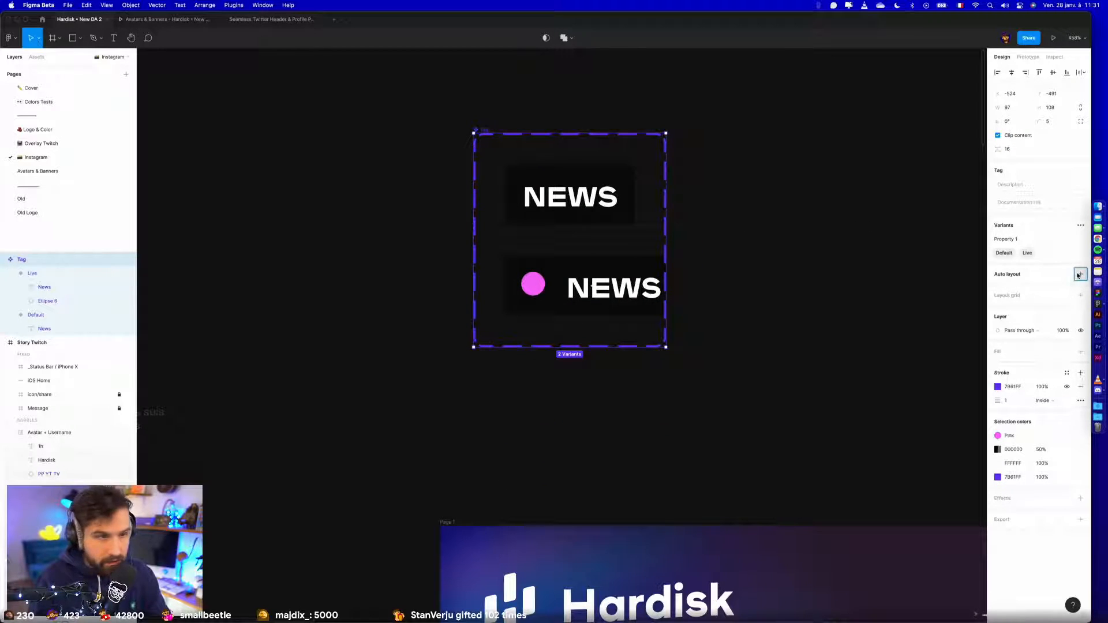
key(shift+a)
click(821, 280)
click(474, 133)
click(1065, 277)
text(16)
key(Return)
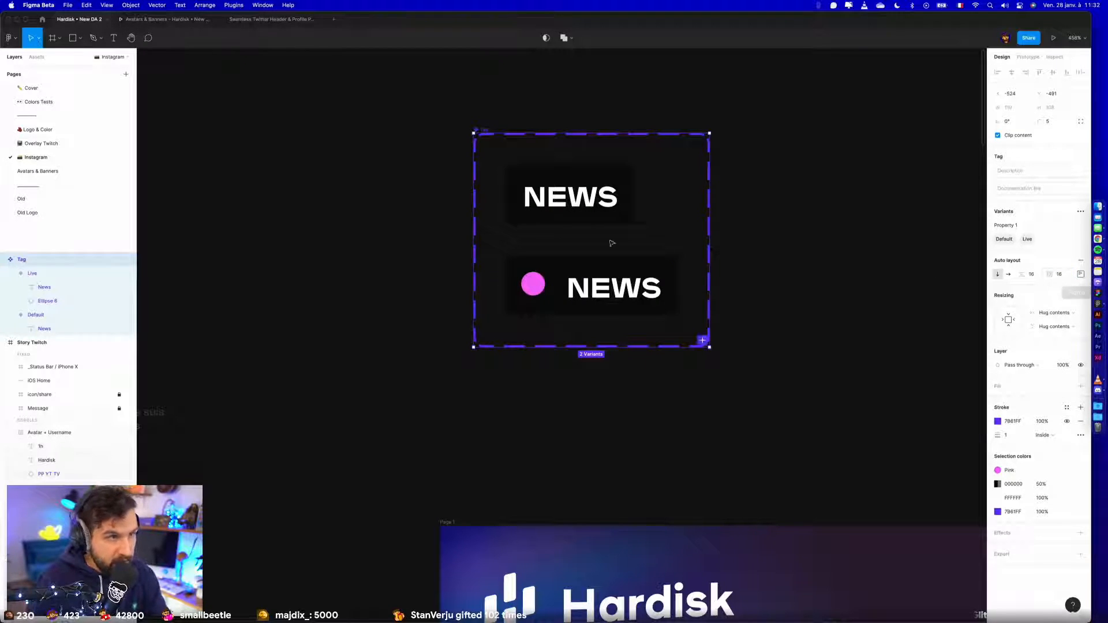
- Rename the Tag set's variant property as Live and its two values as OFF and ON
double_click(1005, 225)
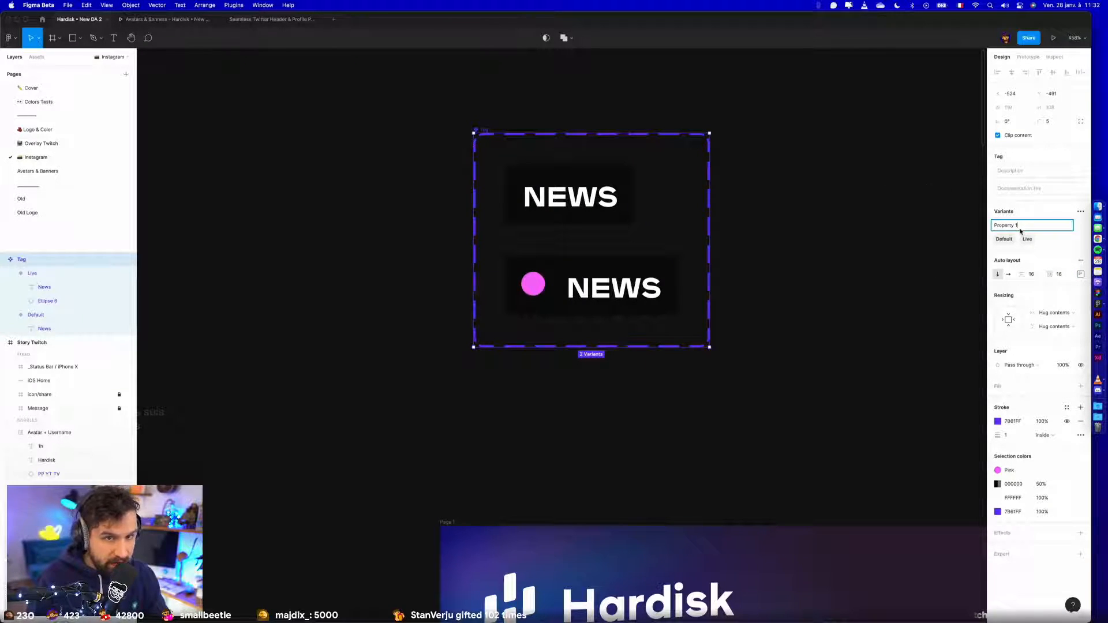
text(Live)
key(Return)
double_click(1003, 240)
key(Return)
double_click(1021, 240)
text(ON)
key(Return)
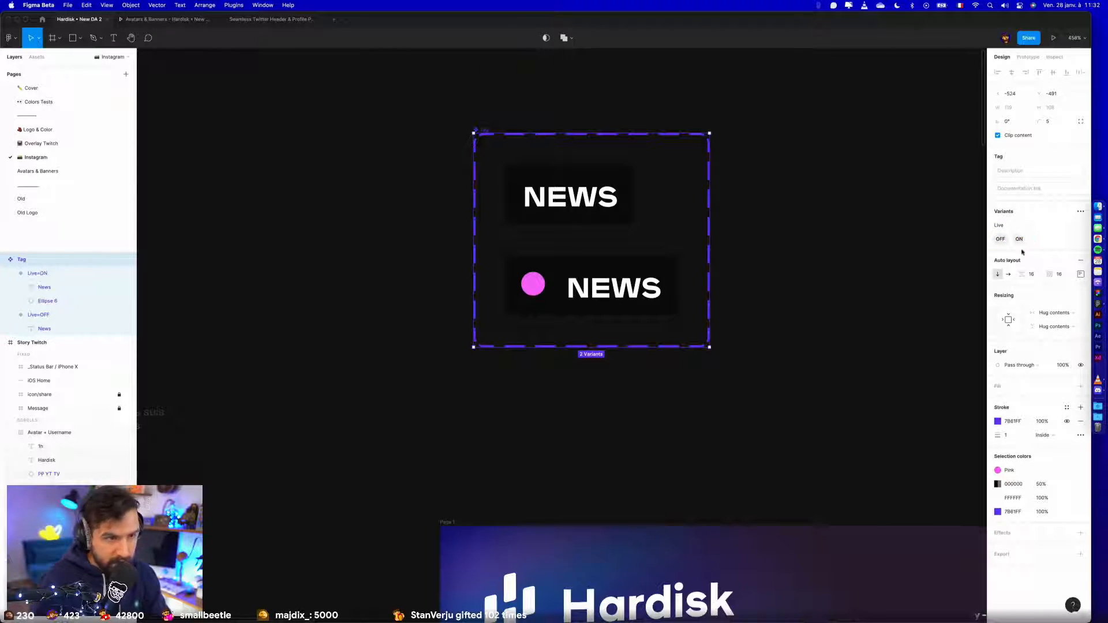
- Turn on the Live property for the LIVE À 18H tag in Story Twitch
click(803, 365)
scroll(796, 363, down, 10)
scroll(771, 361, right, 7)
scroll(526, 464, down, 2)
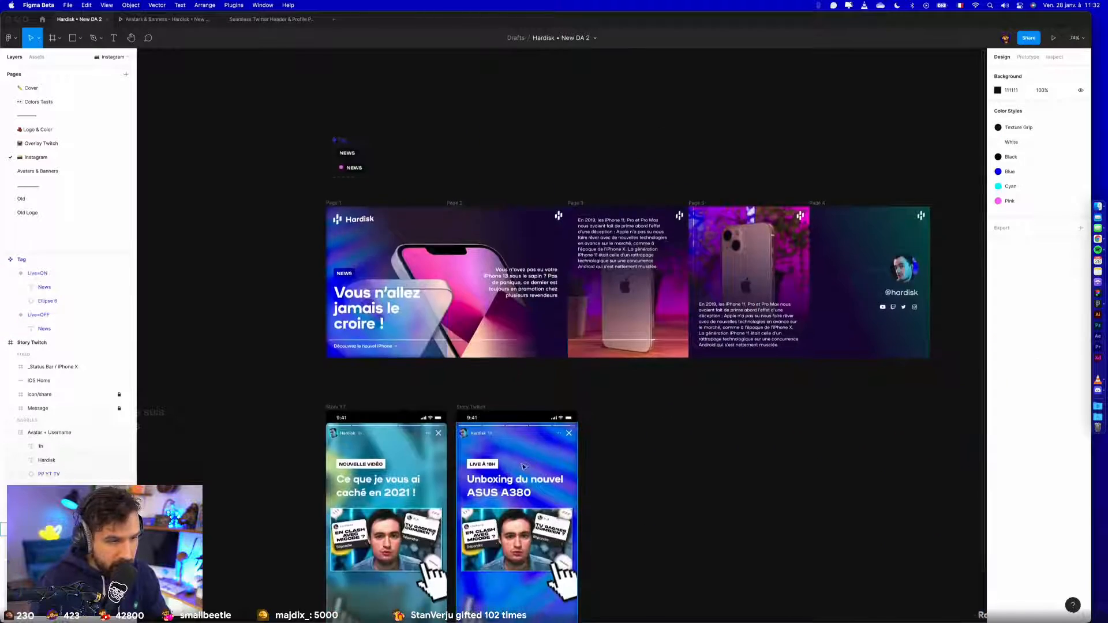
scroll(524, 466, up, 5)
click(568, 388)
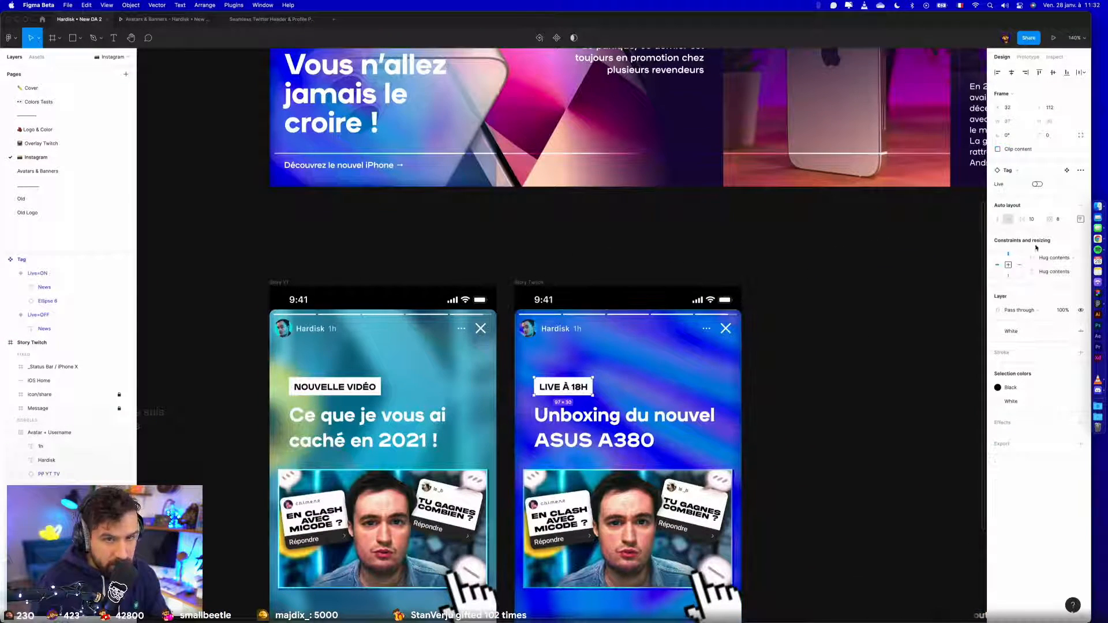
click(1037, 184)
- Vertically centre the items of the Tag's Live=ON variant and set the spacing between them to 8
scroll(548, 289, up, 5)
scroll(347, 300, left, 2)
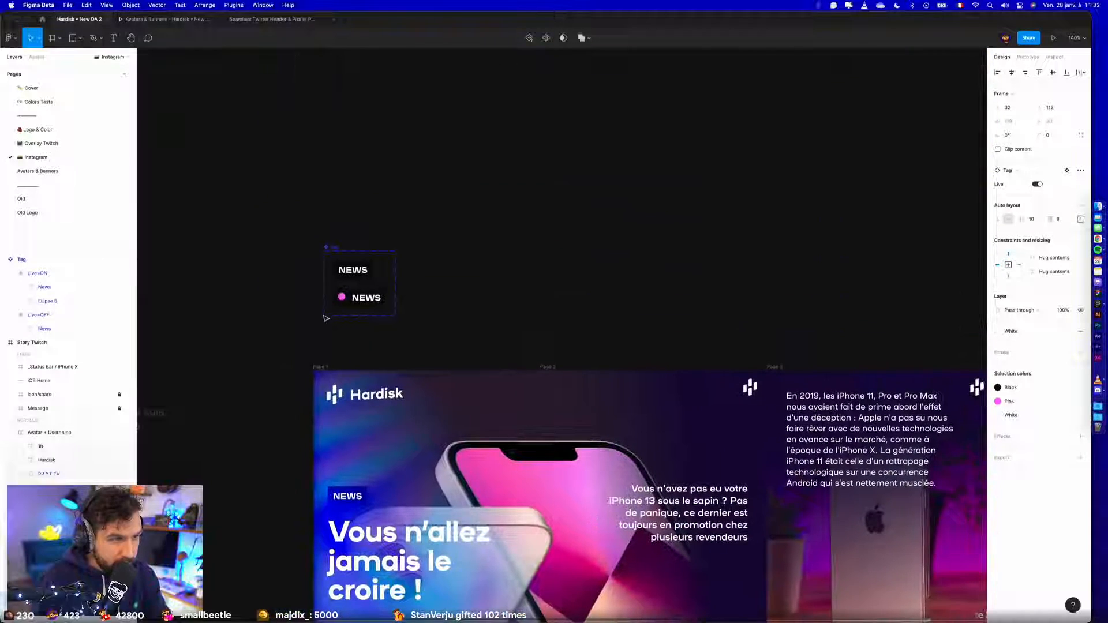
scroll(340, 304, up, 3)
click(340, 304)
click(1080, 260)
click(1044, 298)
click(735, 319)
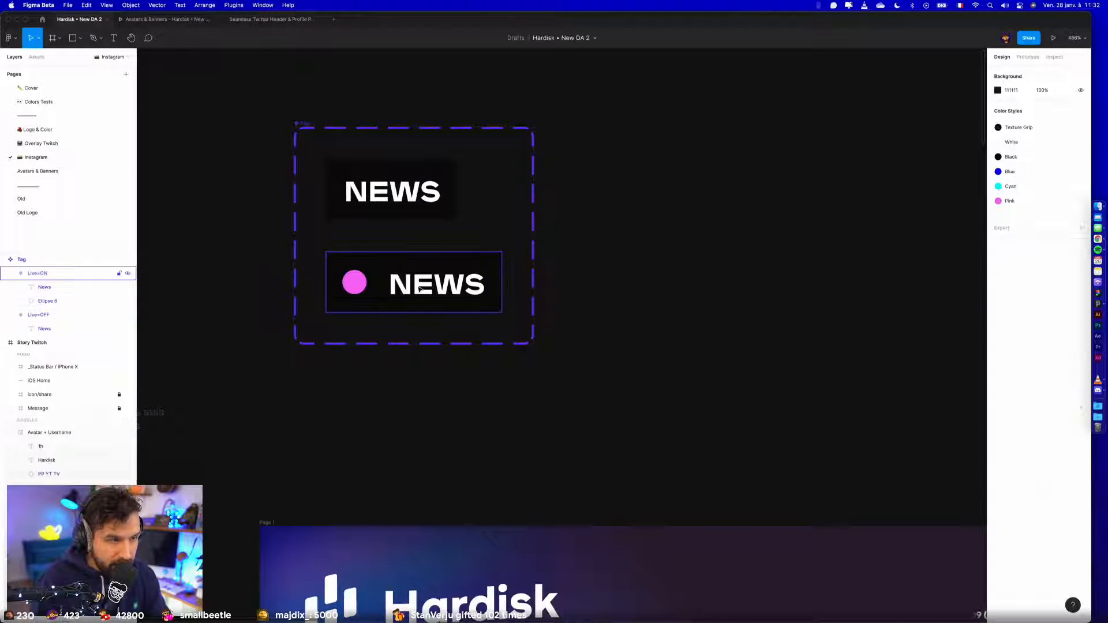
click(490, 303)
click(1039, 262)
text(8)
key(Return)
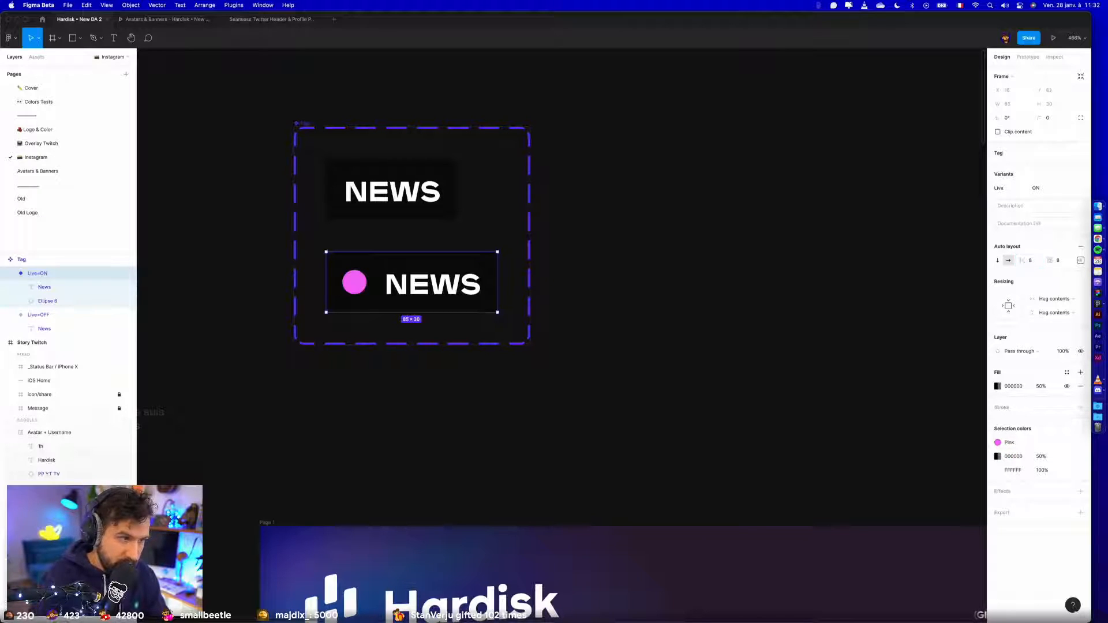
- Examine the tags and overall look of Story YT and Story Twitch side by side
click(703, 329)
scroll(709, 329, down, 5)
drag(739, 385, 423, 1)
drag(774, 527, 735, 68)
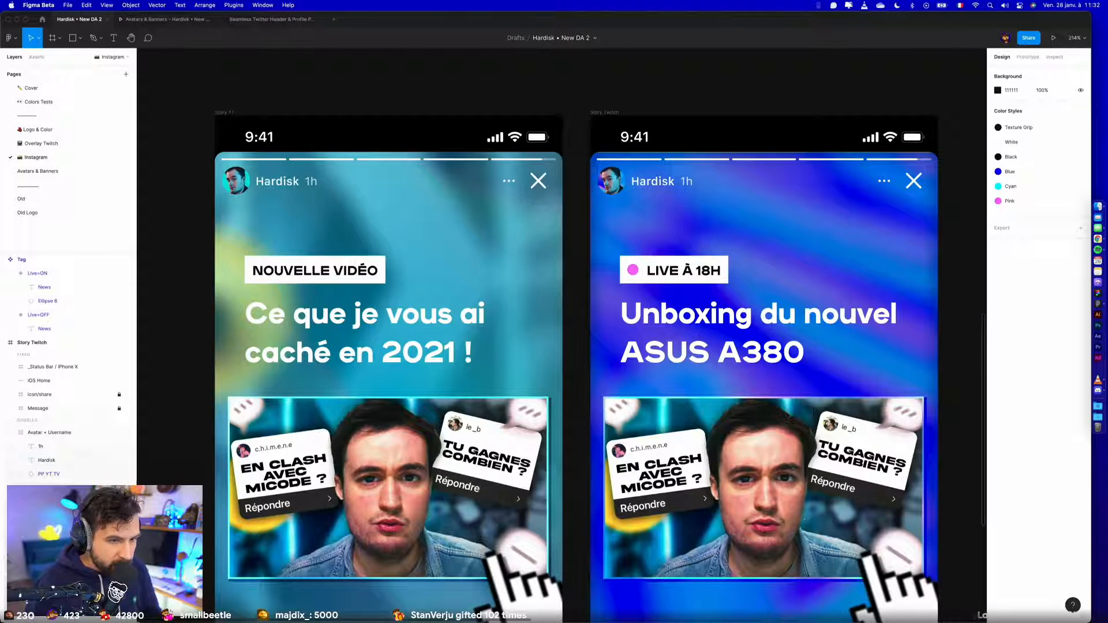
scroll(935, 475, down, 3)
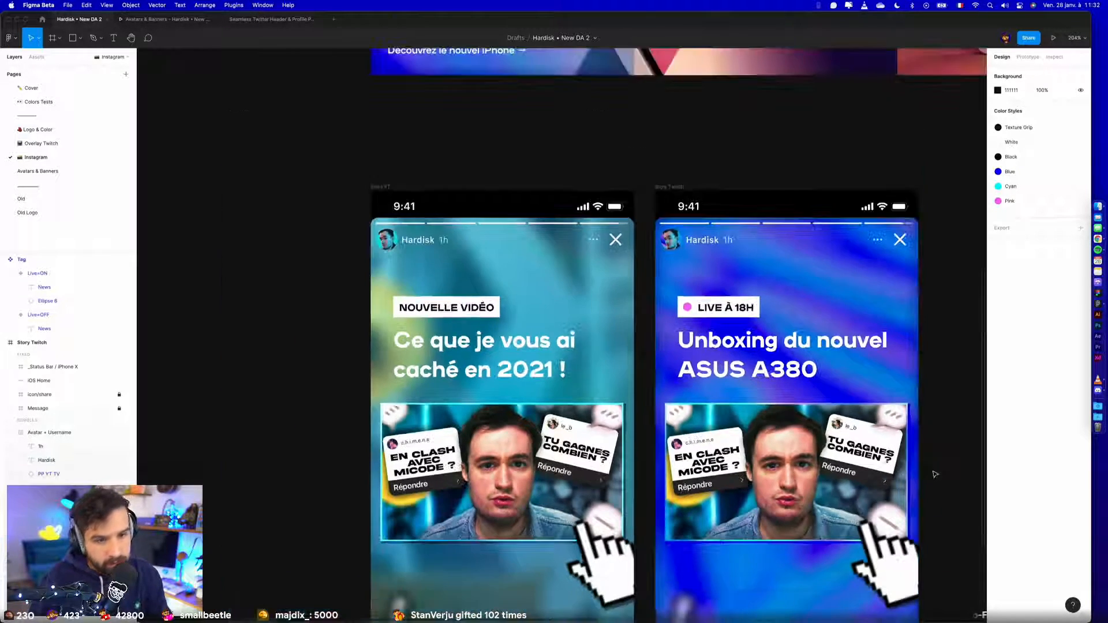
scroll(934, 475, down, 5)
scroll(935, 475, right, 5)
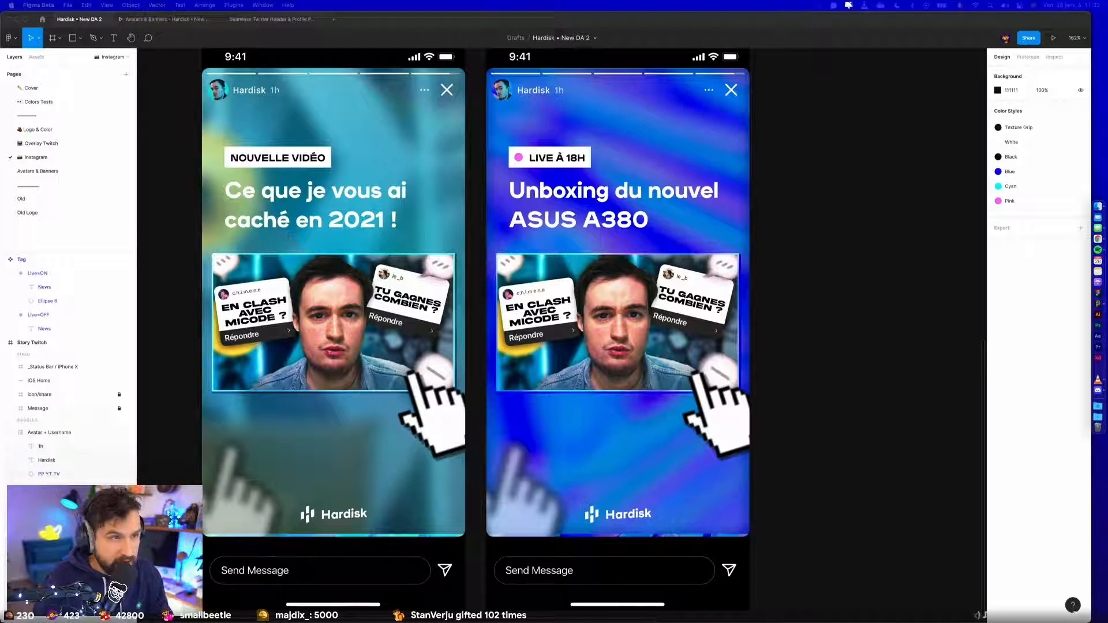
- Try reducing the NEWS text box in the Live=OFF variant to a height of 12 with its text aligned to the bottom
scroll(440, 341, up, 10)
scroll(440, 341, right, 5)
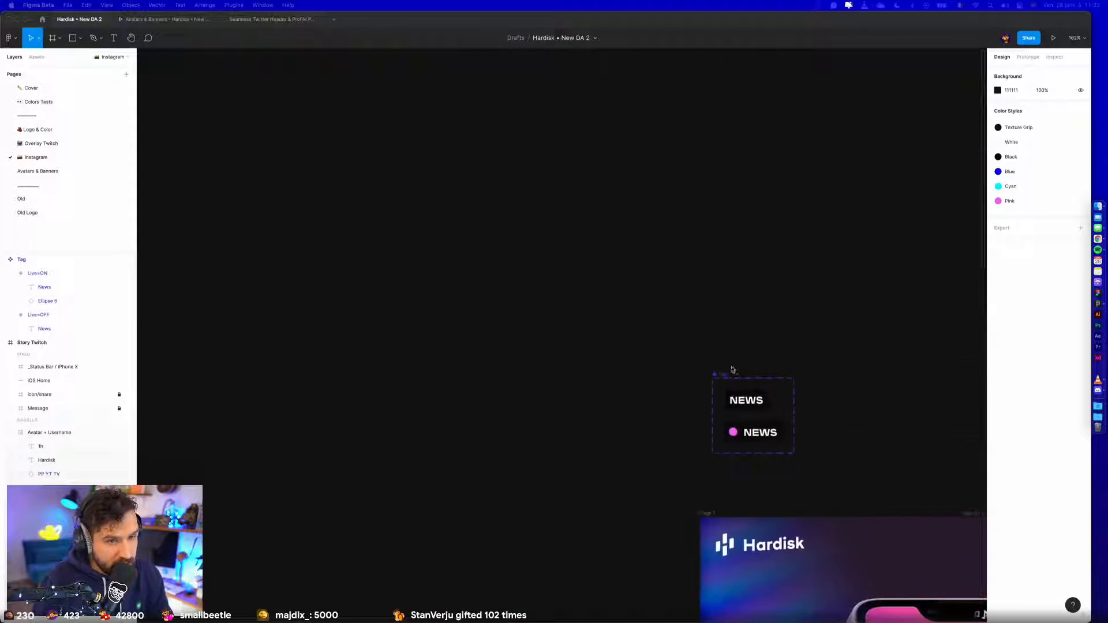
scroll(733, 369, up, 10)
double_click(536, 260)
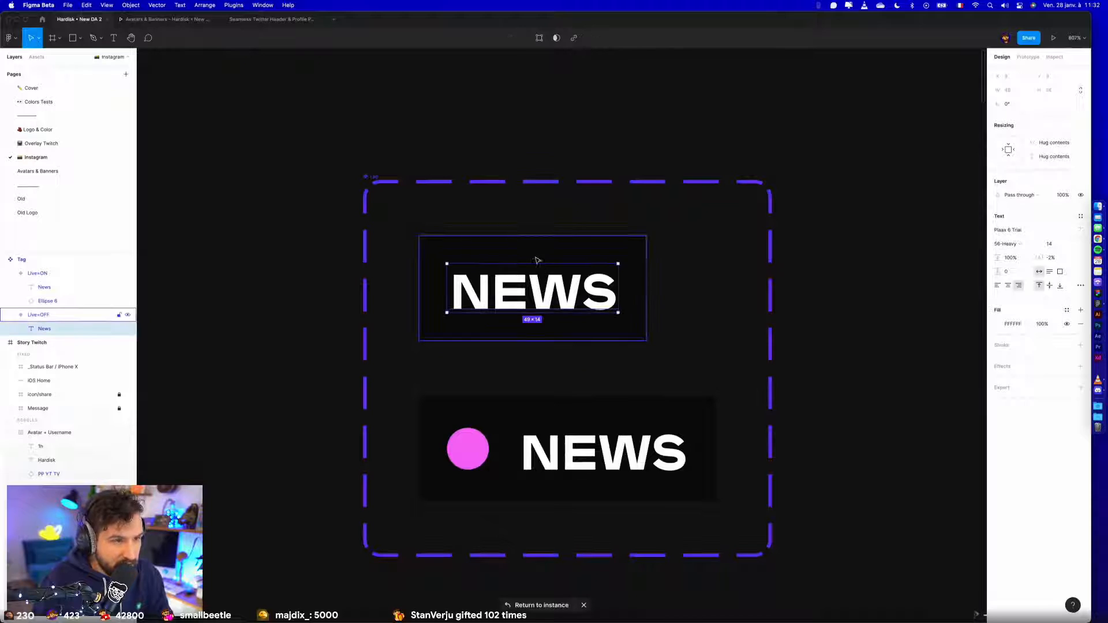
scroll(534, 260, up, 5)
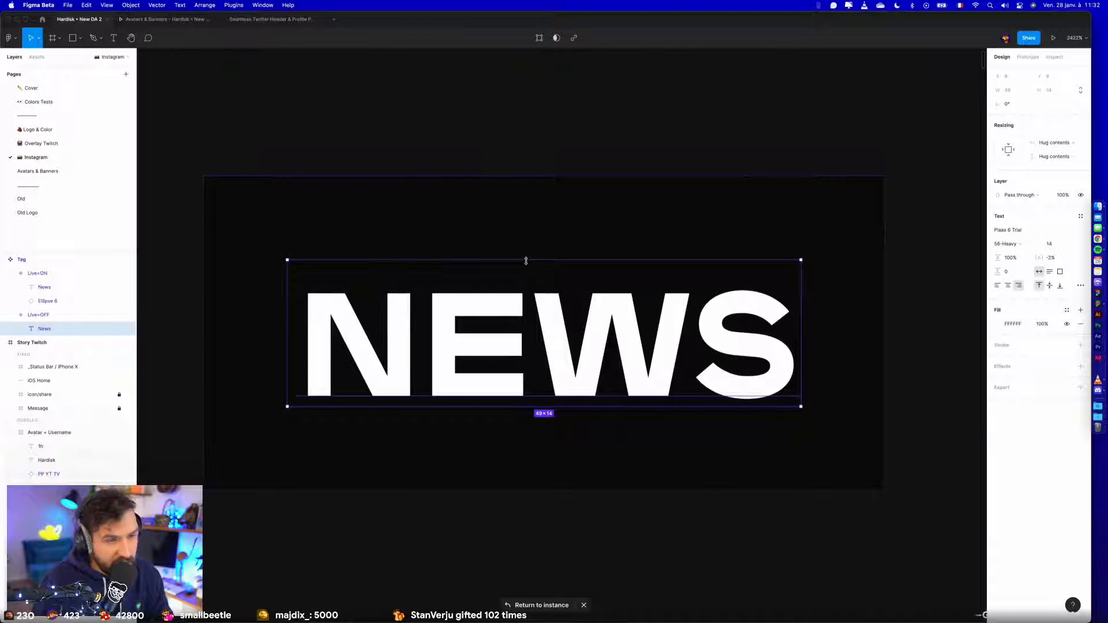
drag(525, 264, 526, 272)
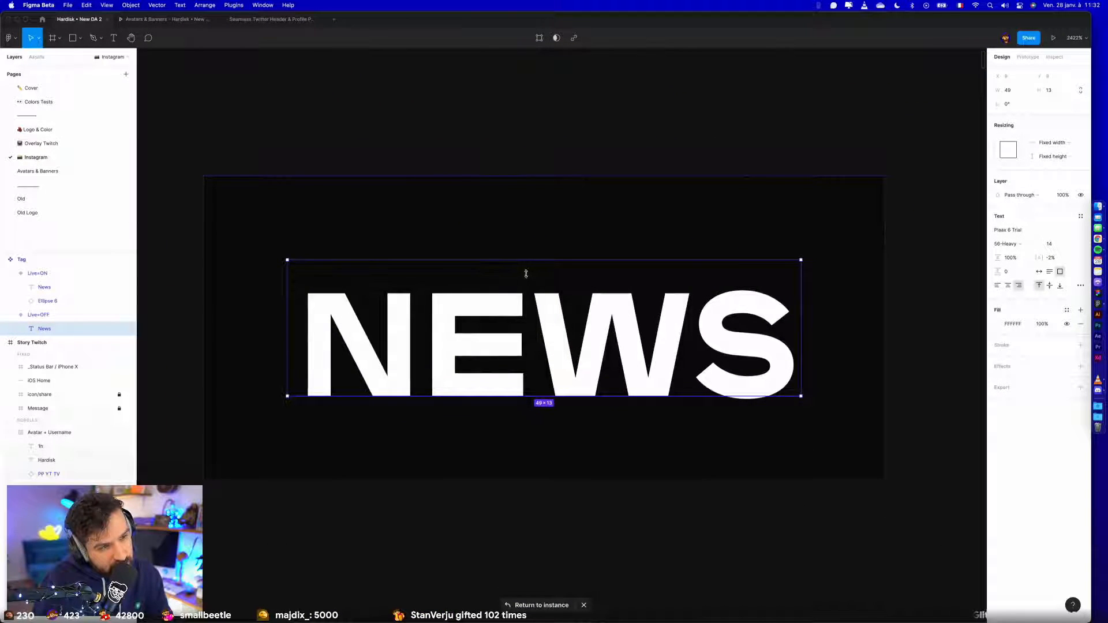
key(super+z)
click(1060, 285)
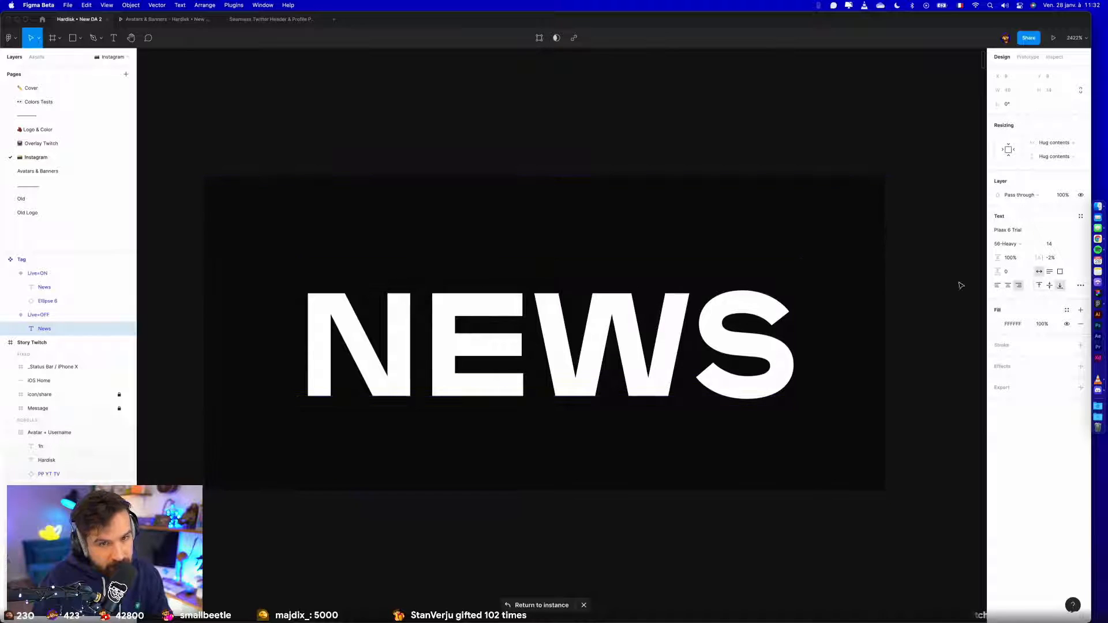
drag(643, 265, 638, 280)
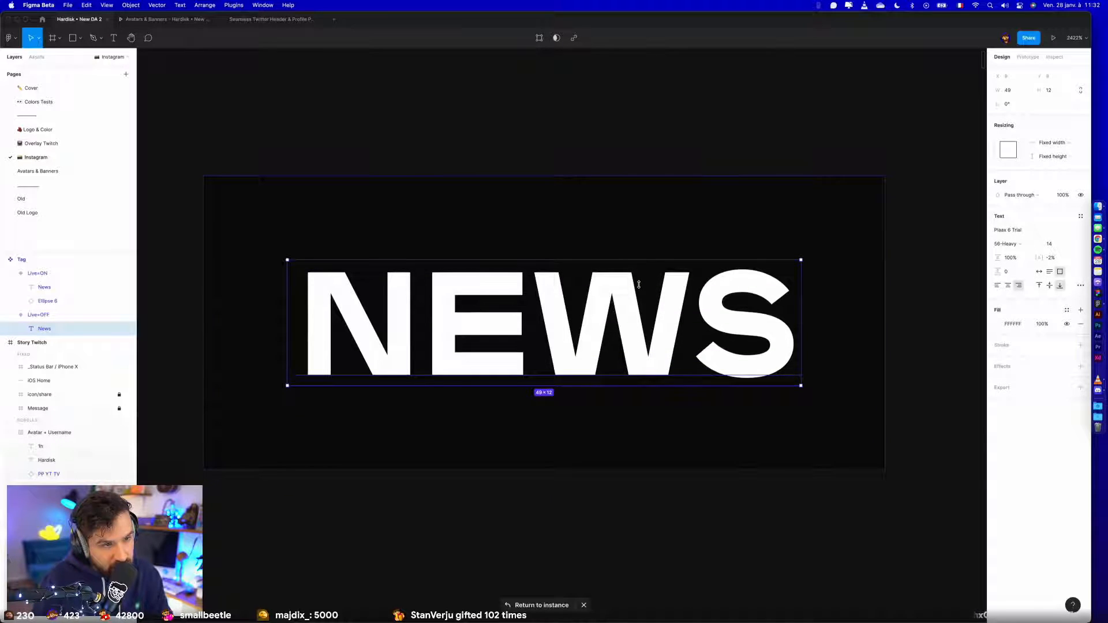
- Try reducing the NEWS text box in the Live=ON variant to a height of 11 with its text aligned to the bottom
scroll(649, 387, down, 3)
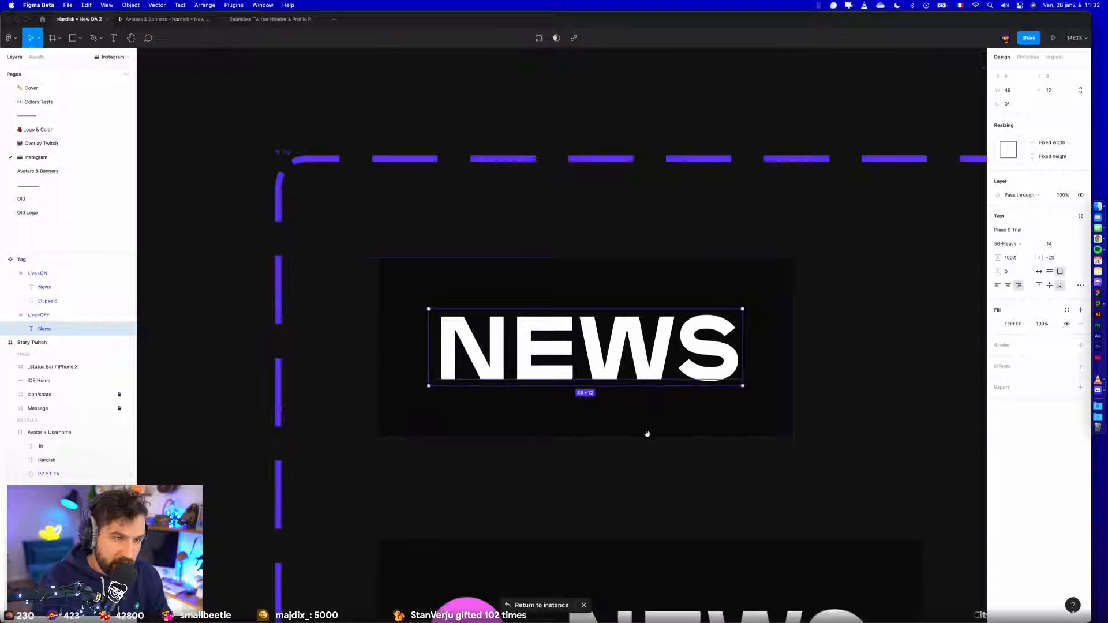
drag(647, 435, 544, 159)
double_click(547, 326)
drag(547, 325, 546, 333)
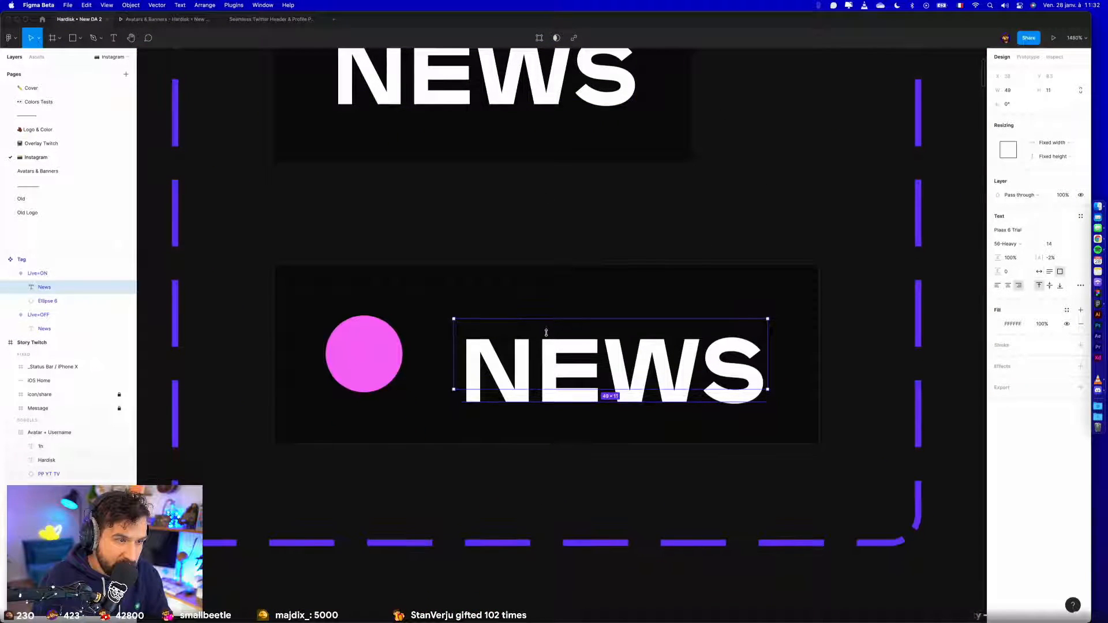
click(1060, 286)
scroll(851, 371, down, 10)
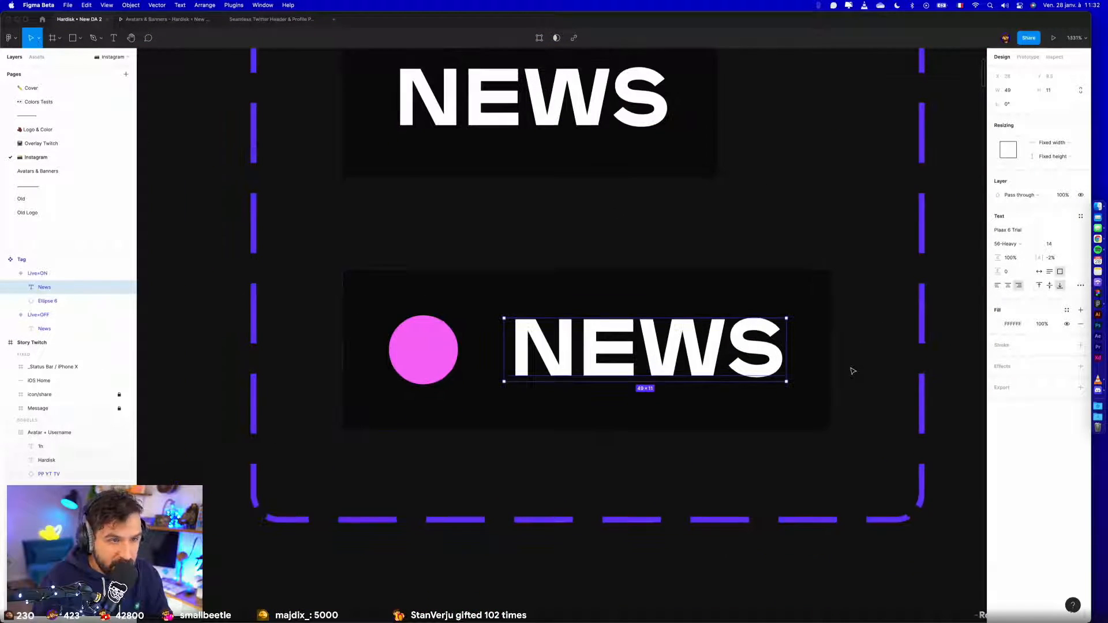
- Check how the resized tag text sits in the Tag variants and in the designs that use them
drag(811, 404, 237, 45)
drag(621, 317, 622, 151)
scroll(611, 161, down, 5)
drag(477, 355, 521, 279)
scroll(521, 278, up, 2)
scroll(480, 202, up, 2)
scroll(480, 202, down, 5)
drag(415, 138, 566, 394)
drag(429, 143, 454, 302)
scroll(491, 260, up, 8)
- Undo the height and bottom-alignment changes on the NEWS texts of both Tag variants
key(super+z)
key(super+z)
key(super+z)
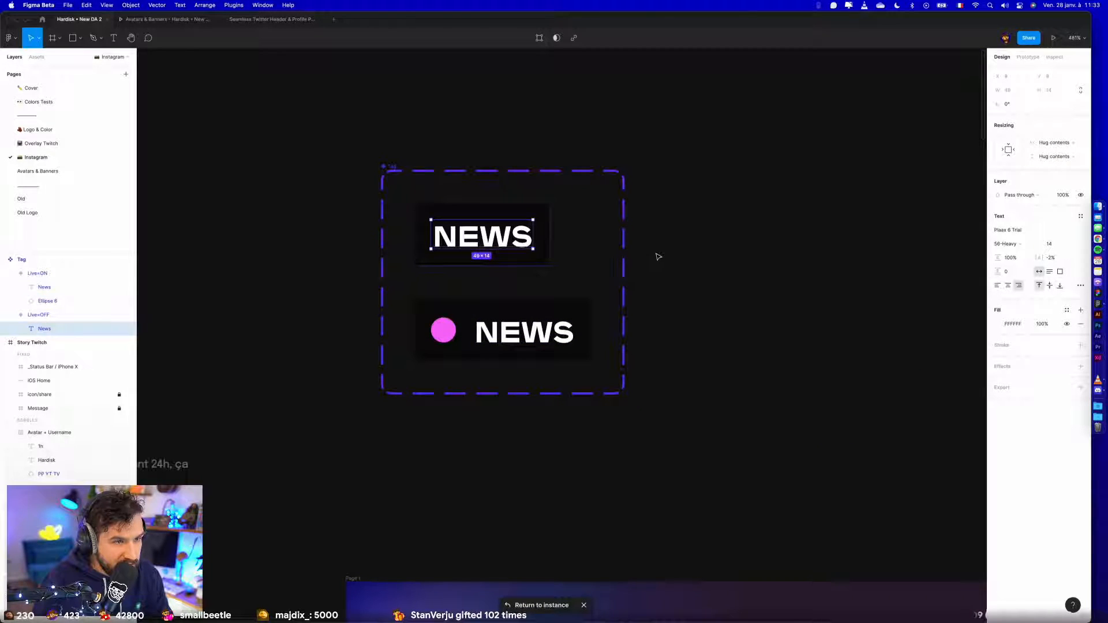
- Try a 110% line height on the Live=ON variant's NEWS text and set it back to 100%
click(462, 326)
scroll(461, 326, up, 1)
scroll(462, 326, up, 4)
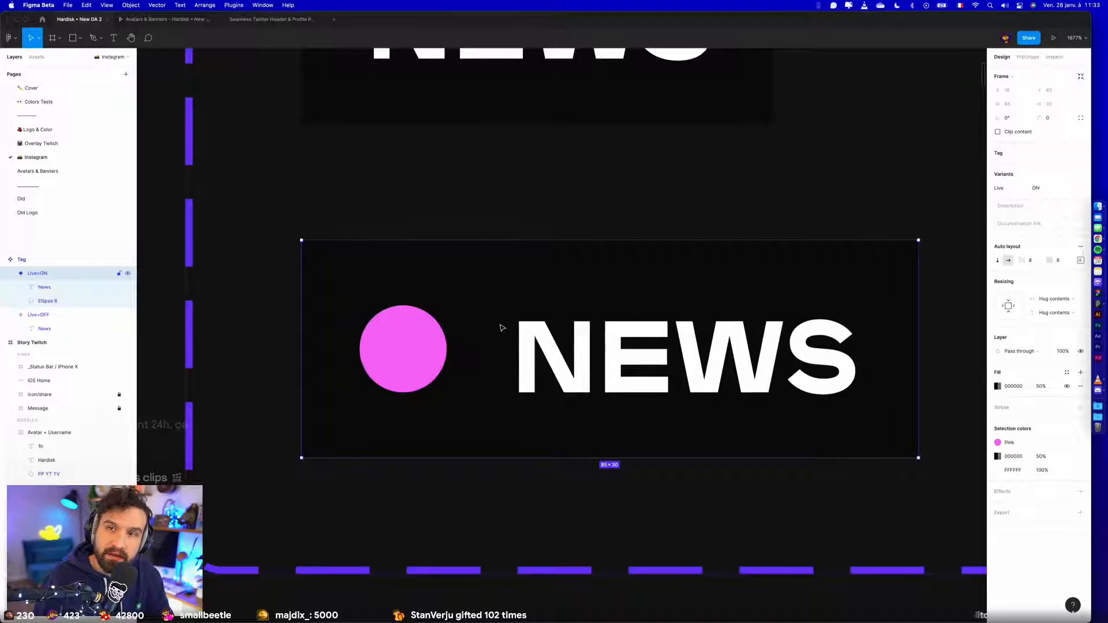
click(656, 316)
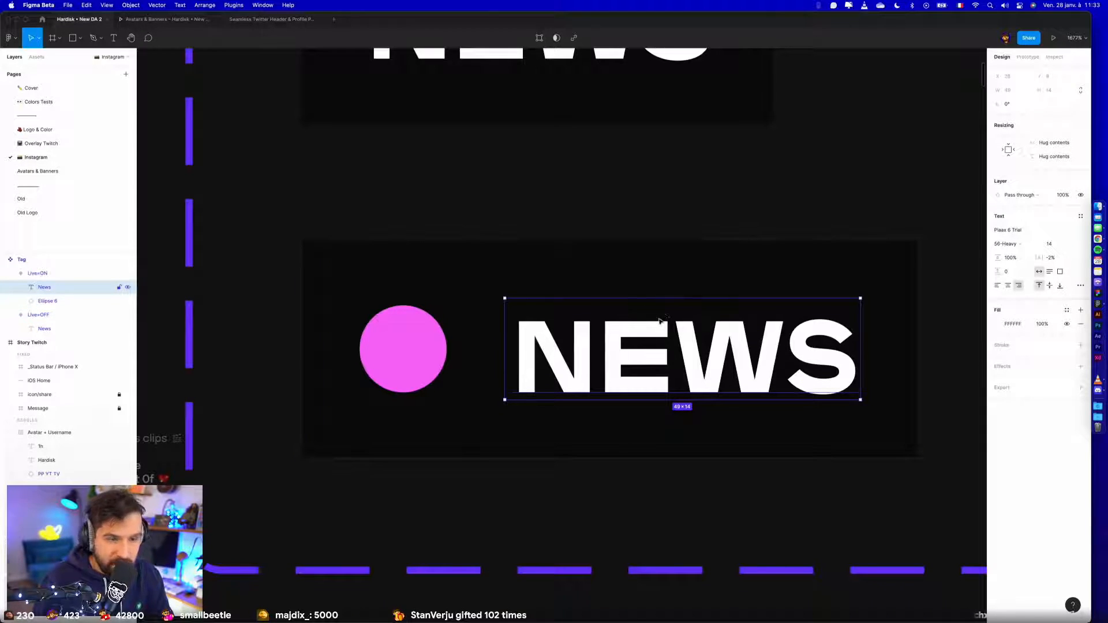
click(1021, 261)
text(110)
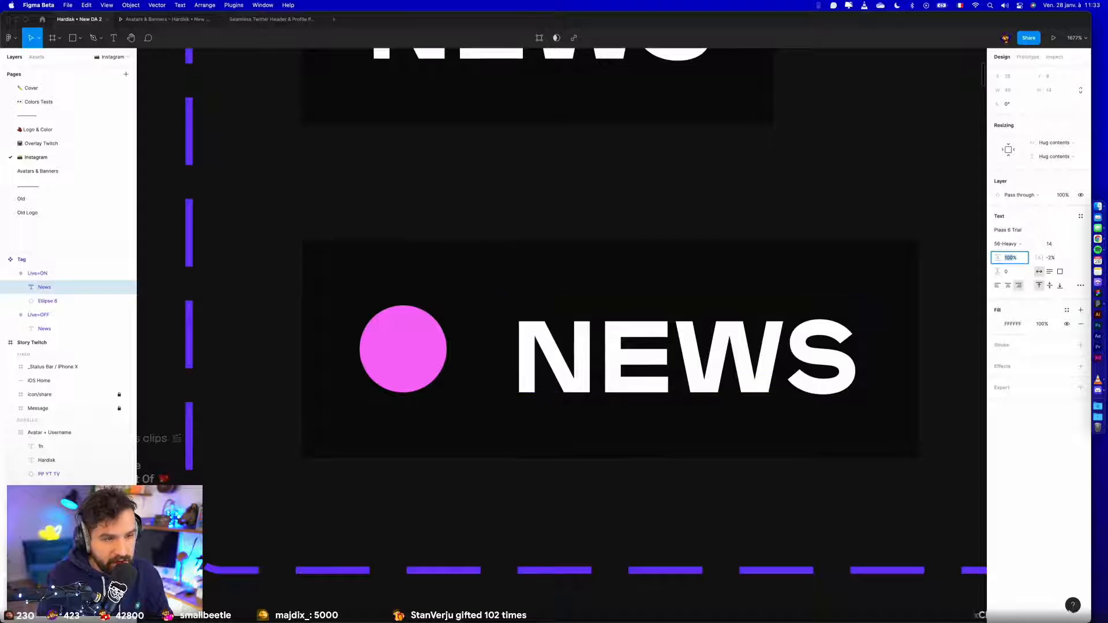
key(Return)
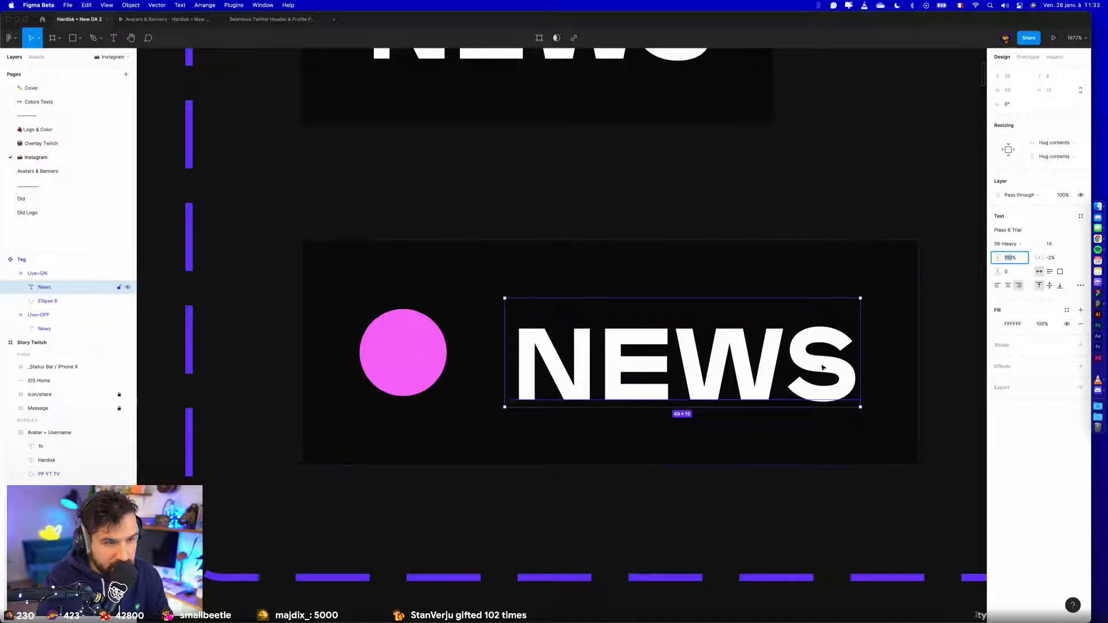
text(100)
key(Return)
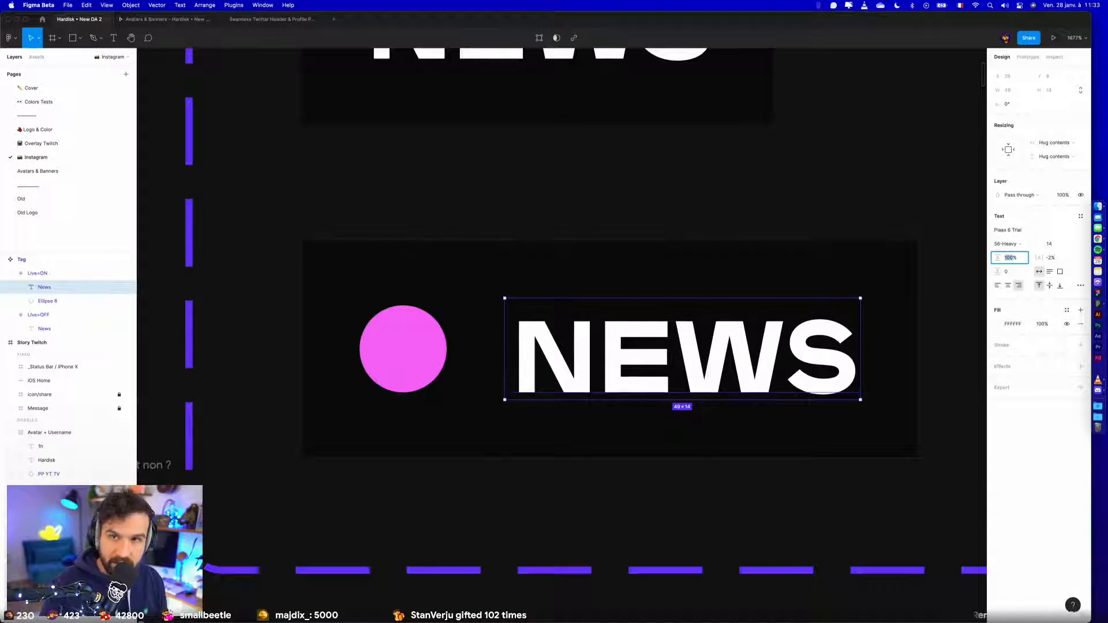
click(570, 225)
click(554, 364)
click(554, 365)
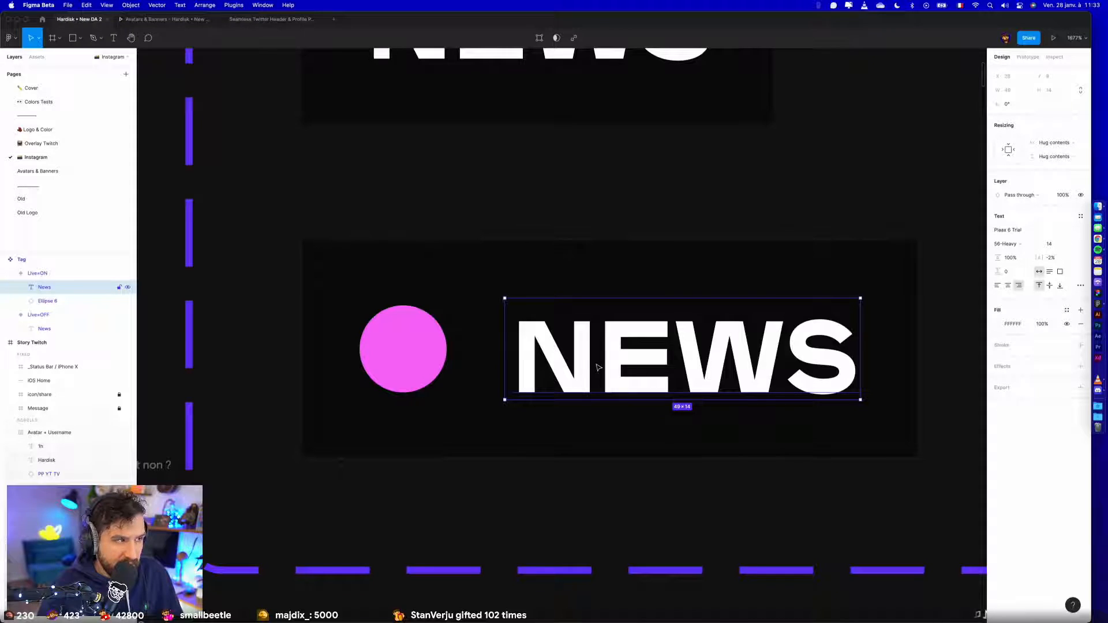
key(super+a)
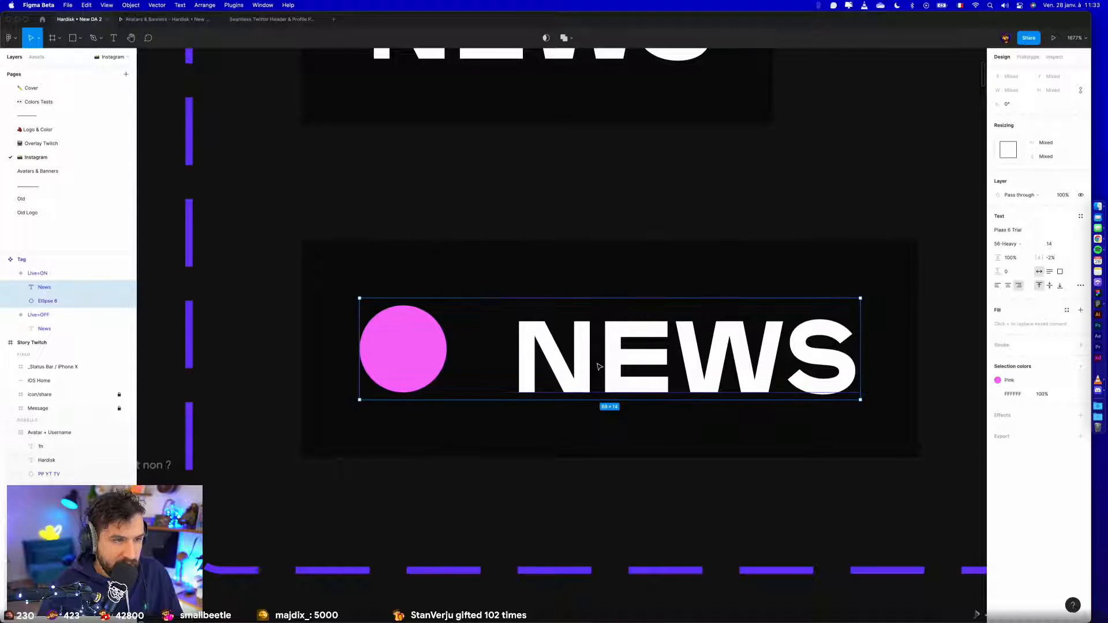
click(601, 364)
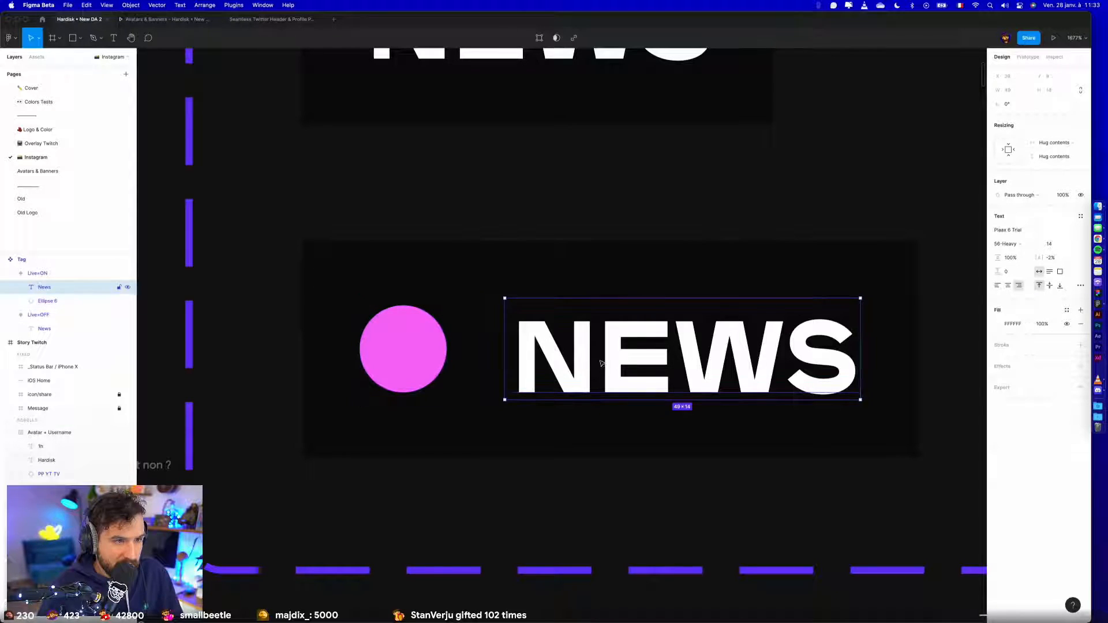
shift+click(78, 299)
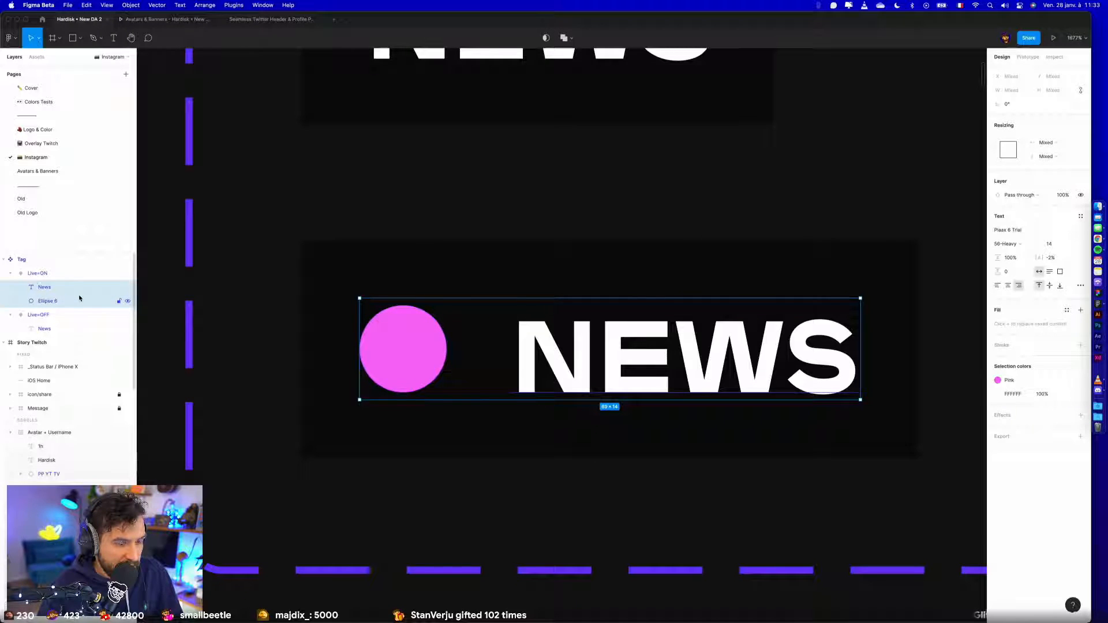
- Wrap the Live=ON variant's NEWS text in an auto layout frame with 0 padding except 2 at the bottom
click(578, 349)
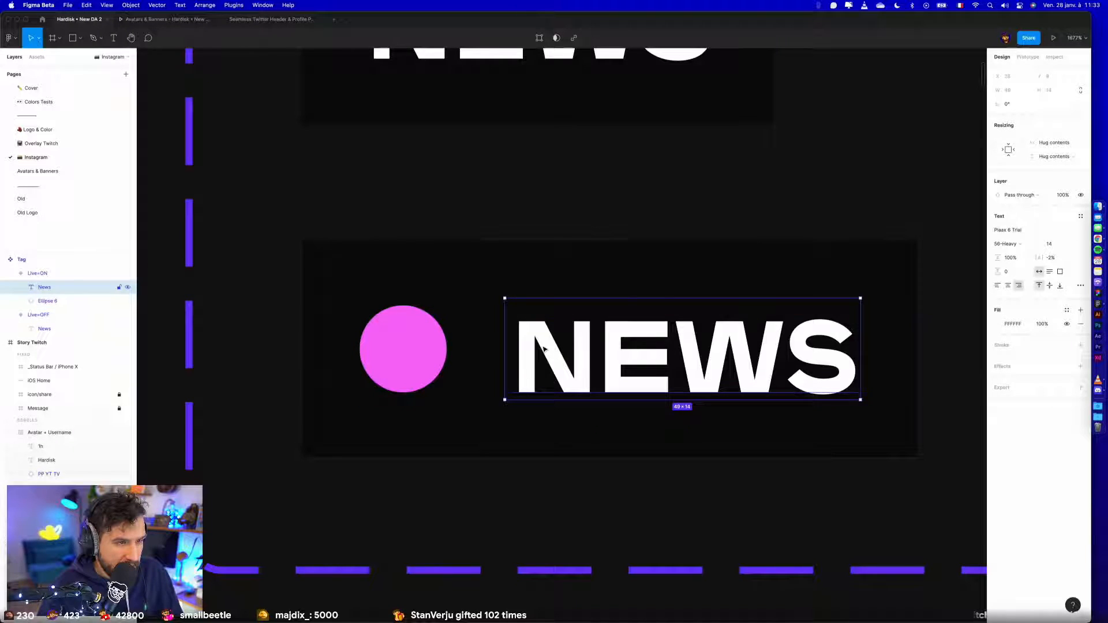
key(shift+a)
key(Escape)
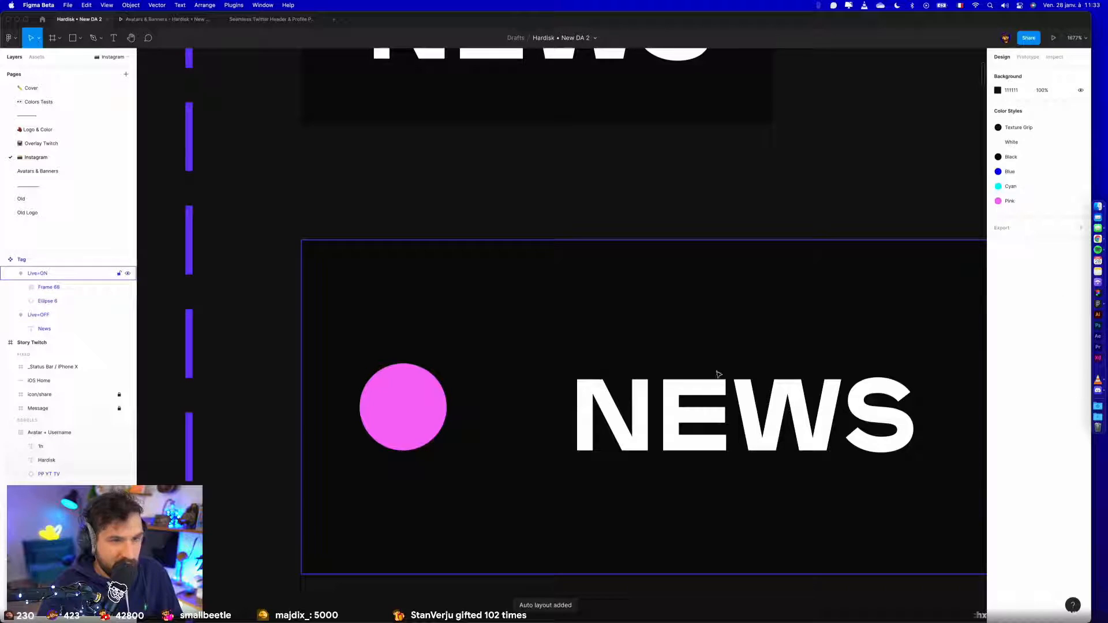
click(742, 393)
click(1061, 168)
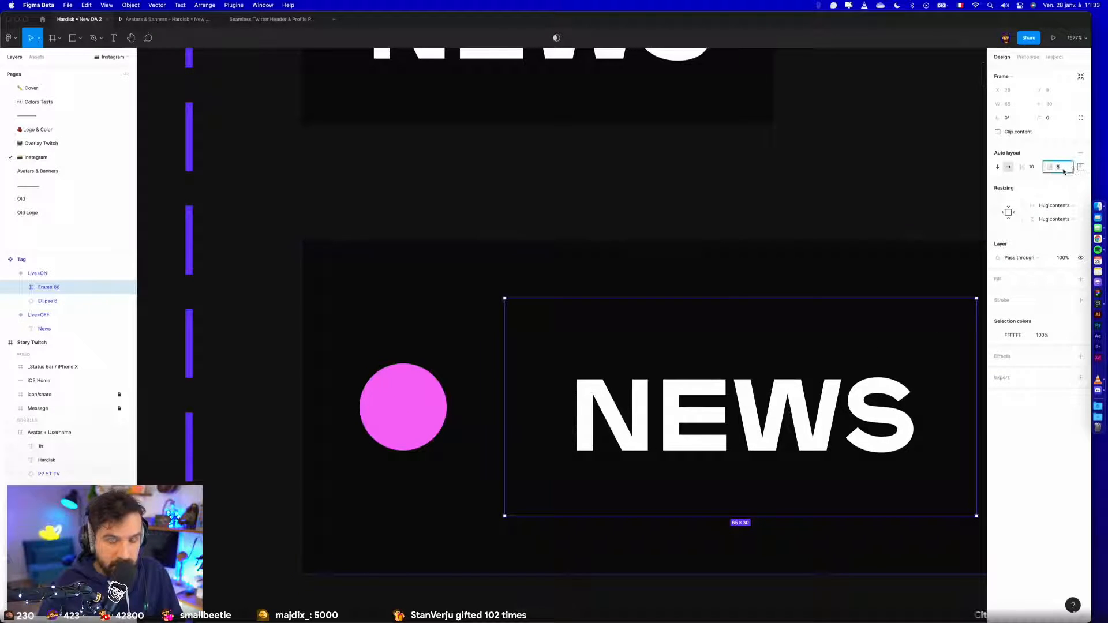
text(0)
key(Return)
click(1080, 168)
click(1052, 225)
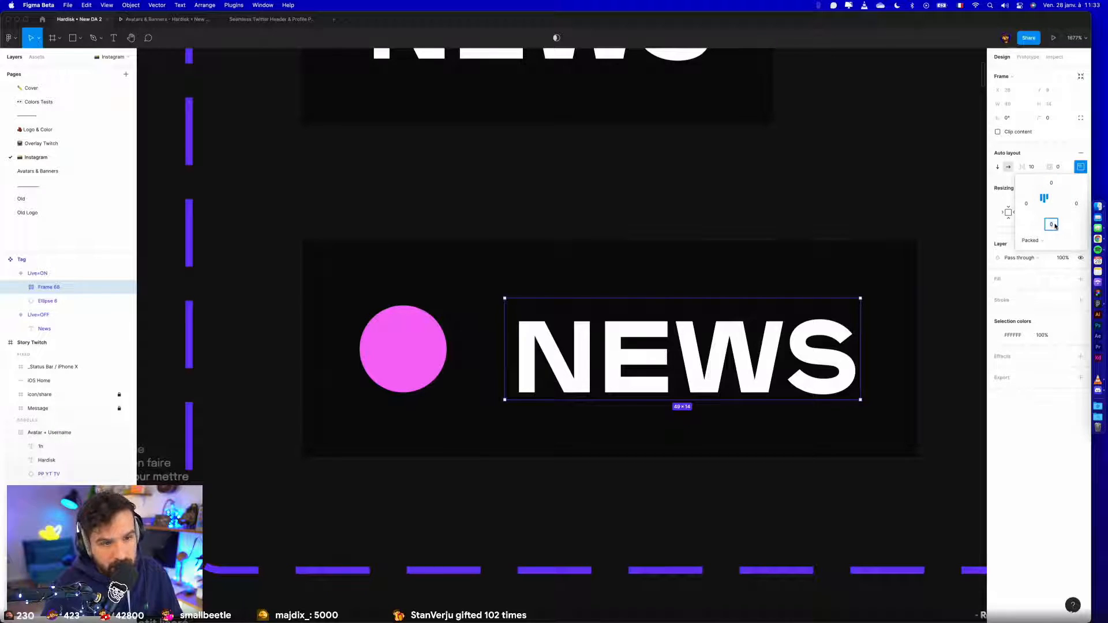
text(2)
key(Return)
- Replace the NEWS text of the Live=OFF variant with a copy of the padded NEWS frame from Live=ON
click(532, 237)
double_click(557, 319)
scroll(552, 302, up, 3)
click(522, 209)
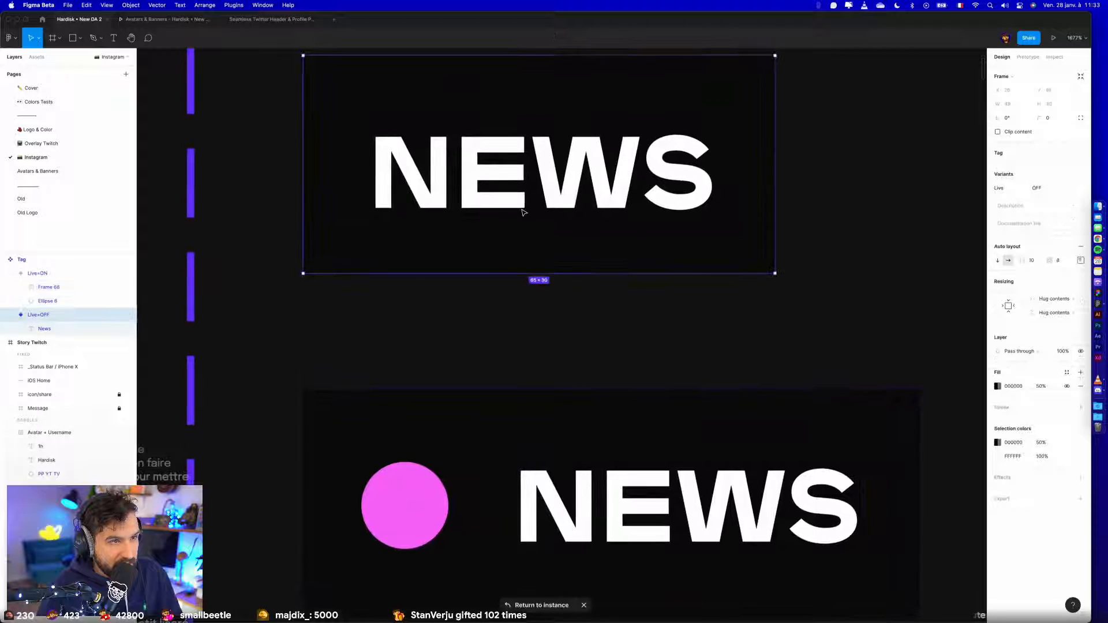
double_click(522, 209)
key(super+v)
key(Delete)
- Apply the Black colour style to the NEWS tag text in Story YT
scroll(513, 194, down, 5)
scroll(846, 289, down, 3)
drag(846, 288, 434, 64)
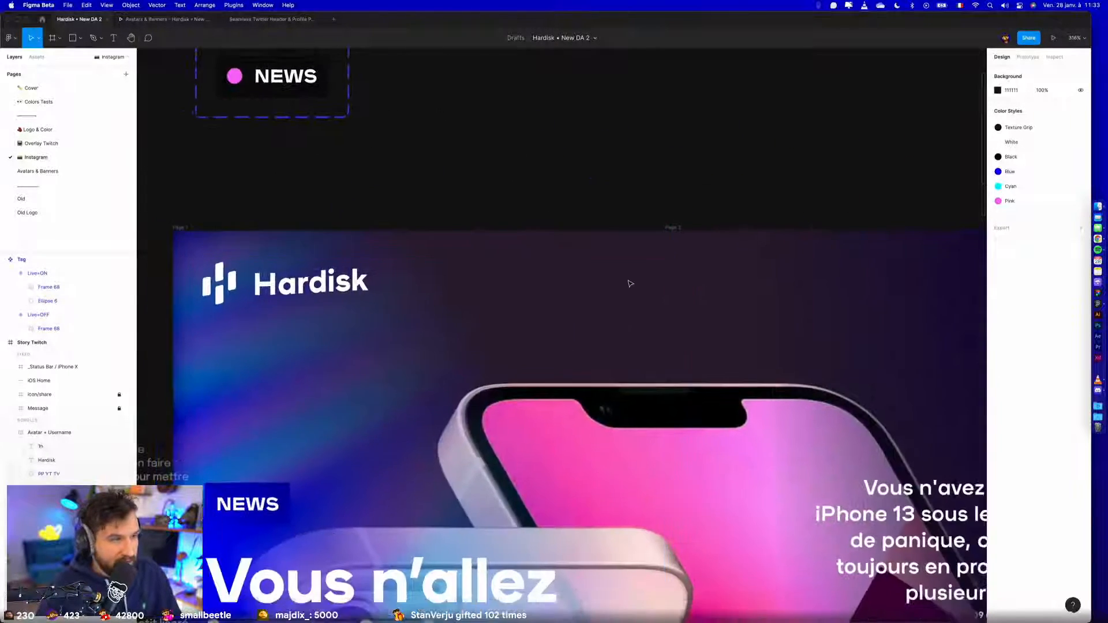
scroll(629, 284, down, 5)
drag(767, 600, 648, 369)
scroll(297, 369, up, 5)
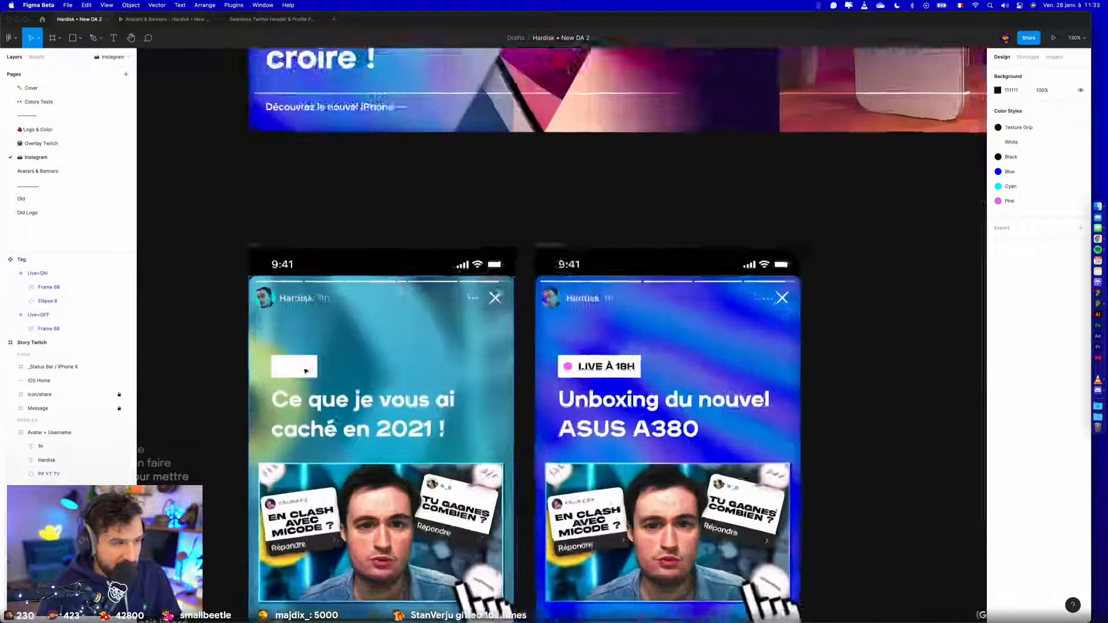
double_click(295, 372)
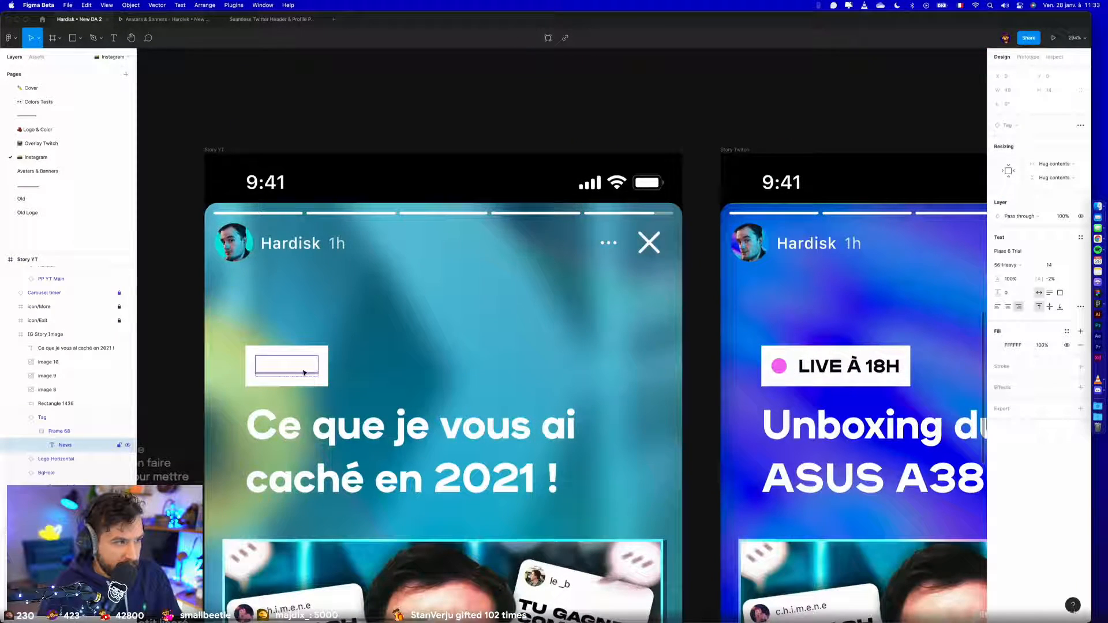
click(1066, 331)
click(1019, 383)
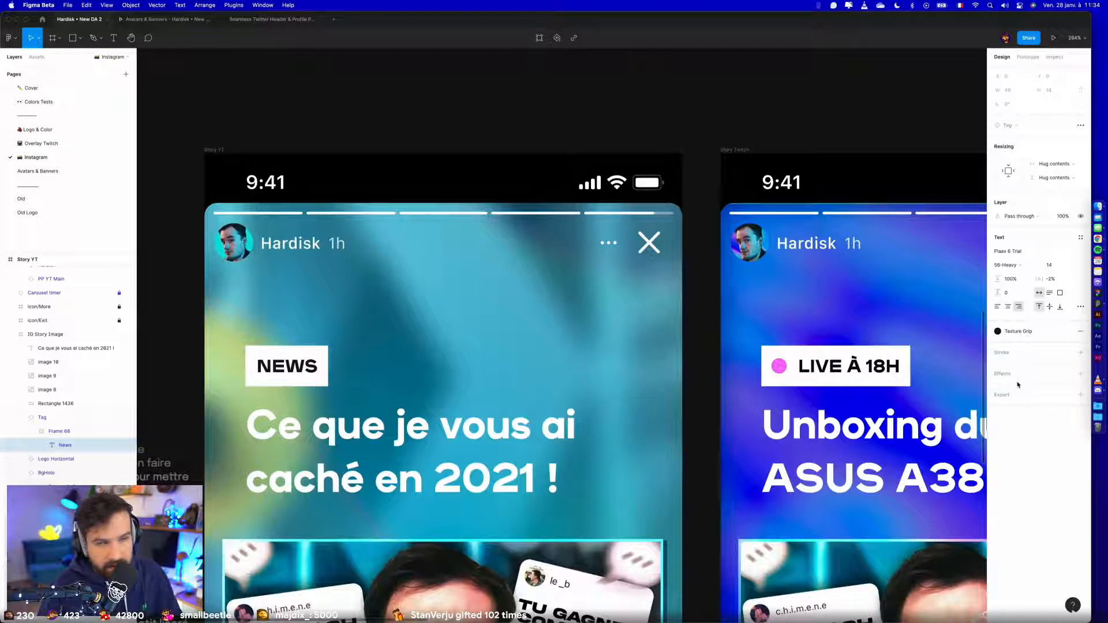
click(1018, 333)
click(1017, 413)
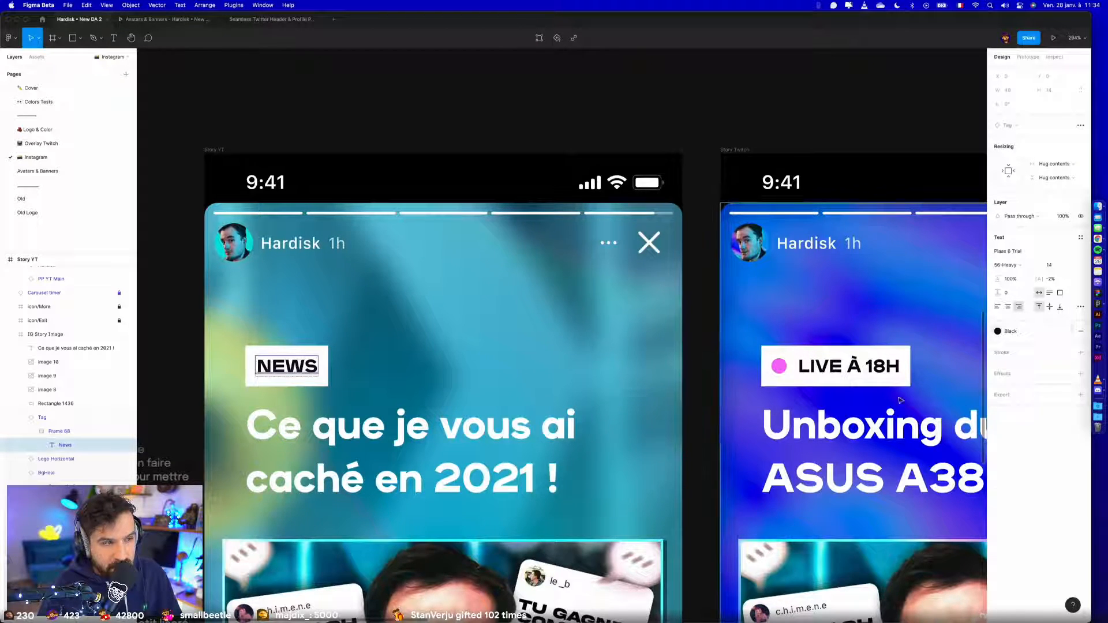
- Check the colour styles used by the LIVE À 18H tag in Story Twitch
double_click(850, 369)
click(1033, 403)
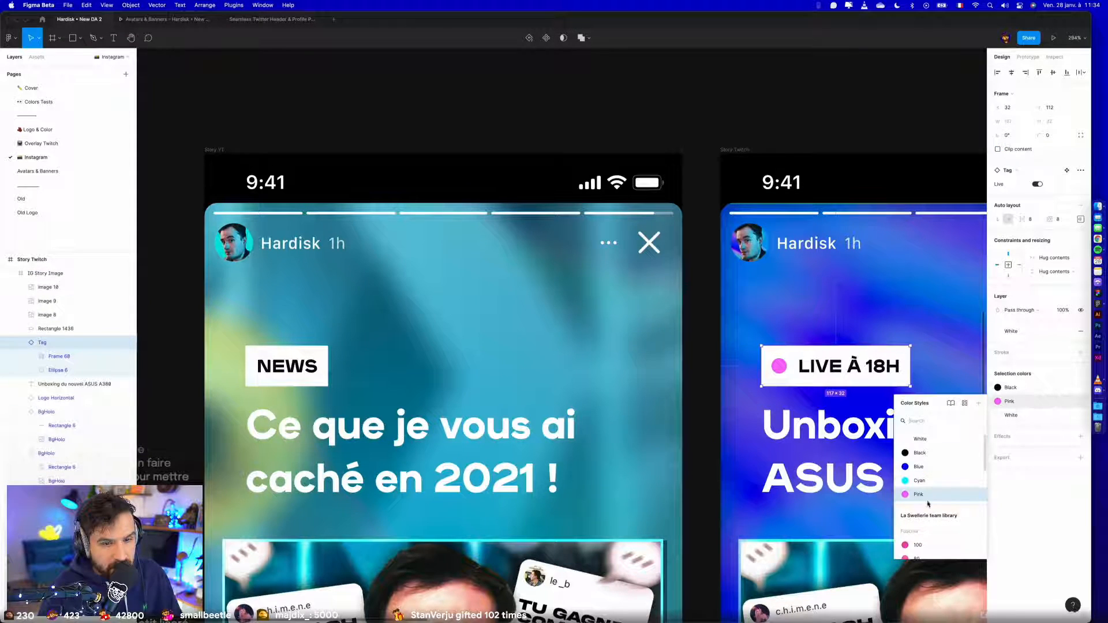
click(835, 108)
scroll(835, 109, down, 5)
scroll(835, 108, down, 5)
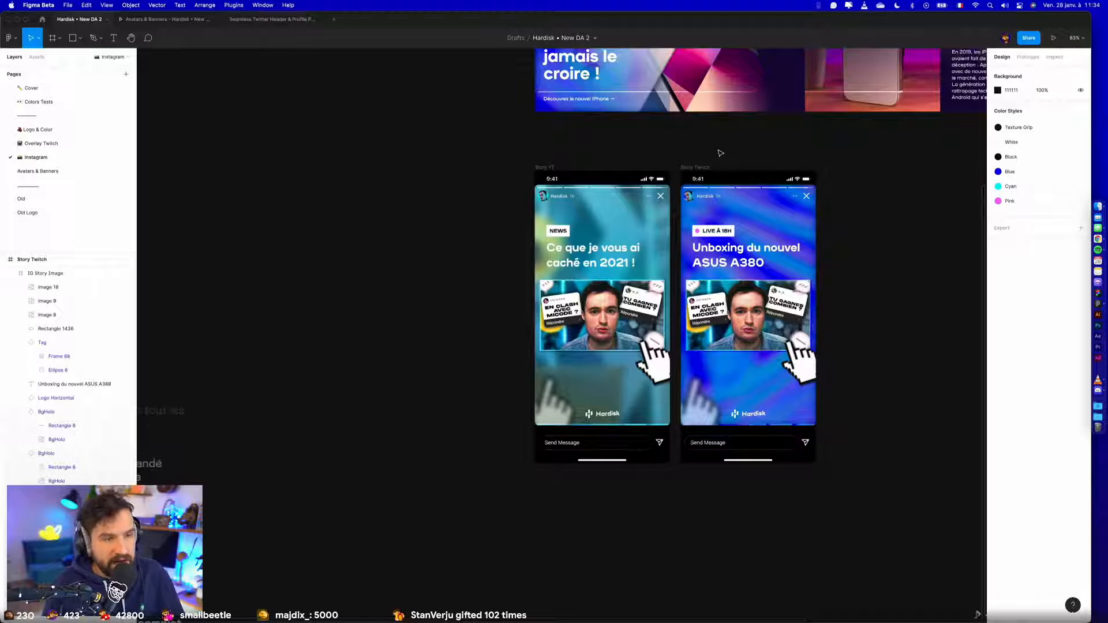
- Draw a trial rectangle about 10 × 79 beside the send icon in Story YT and remove it
scroll(574, 475, up, 4)
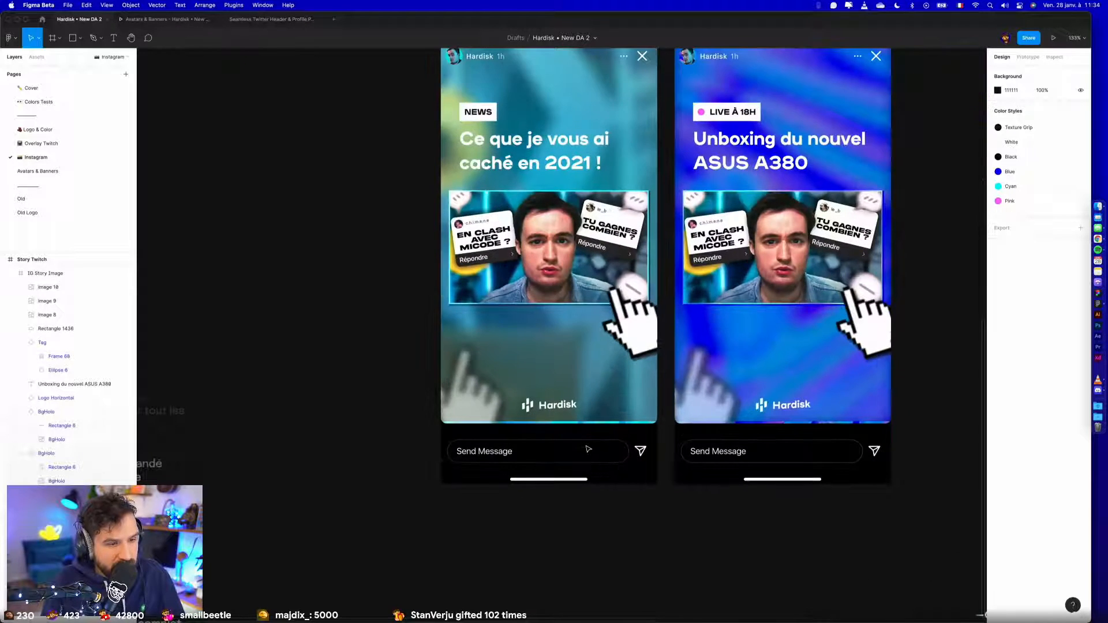
drag(656, 480, 656, 481)
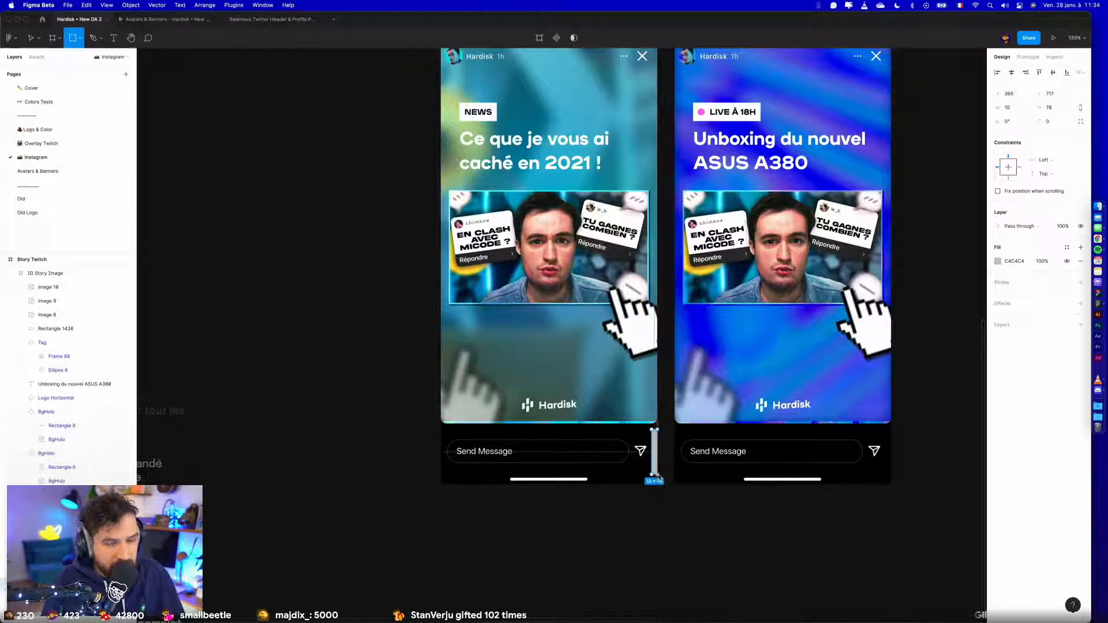
click(655, 510)
scroll(656, 507, up, 5)
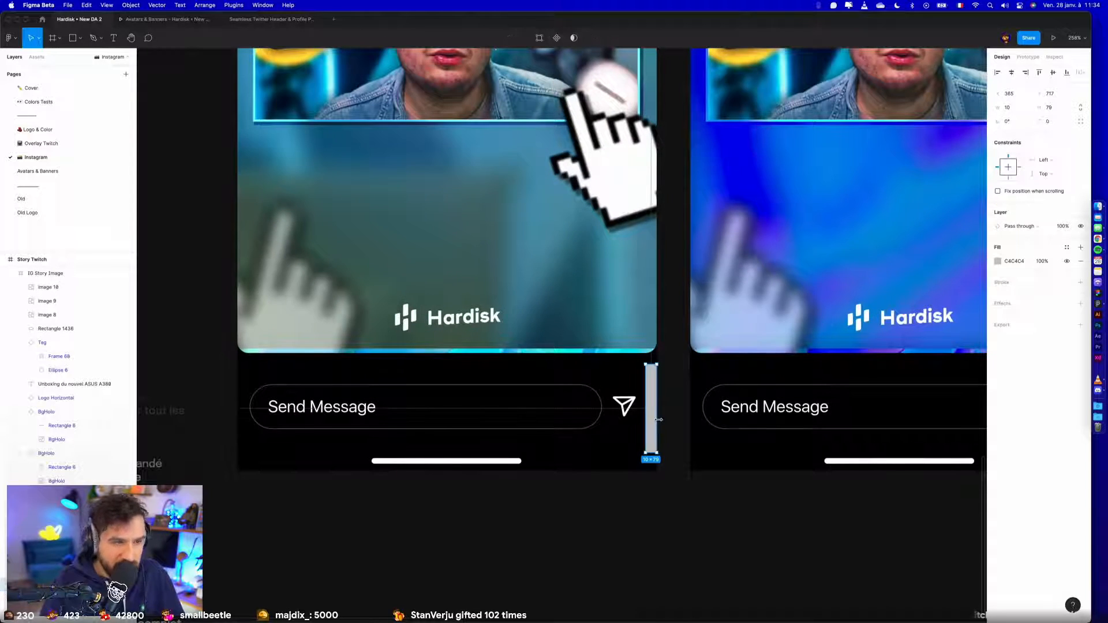
scroll(660, 423, down, 5)
drag(835, 345, 766, 381)
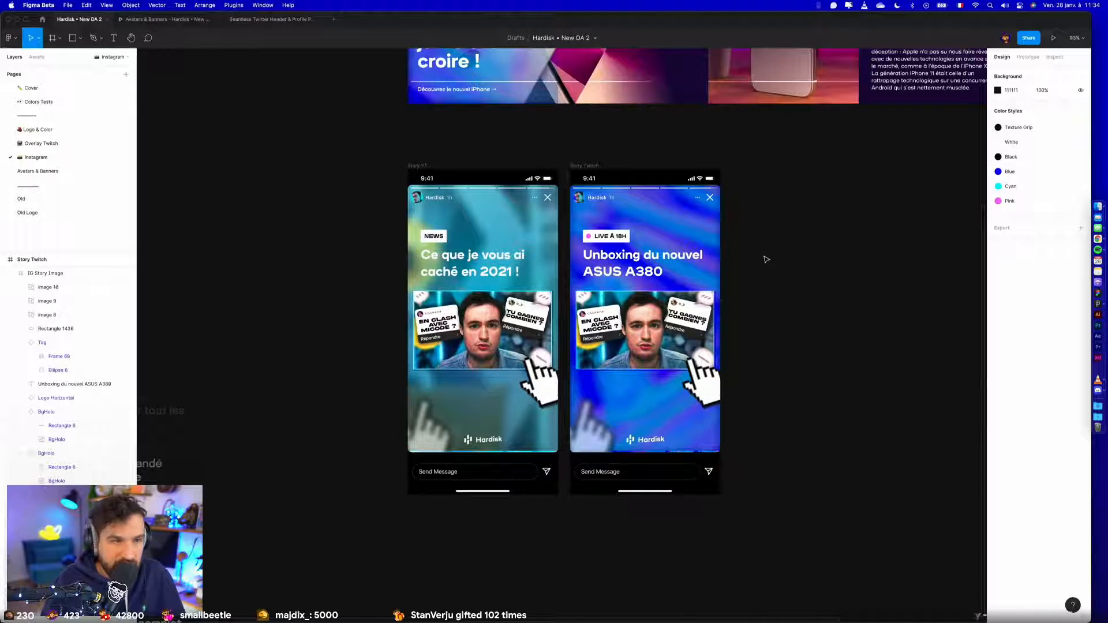
- Examine the padding of the frame around the LIVE À 18H tag text and compare both stories
scroll(765, 259, up, 2)
scroll(642, 273, up, 5)
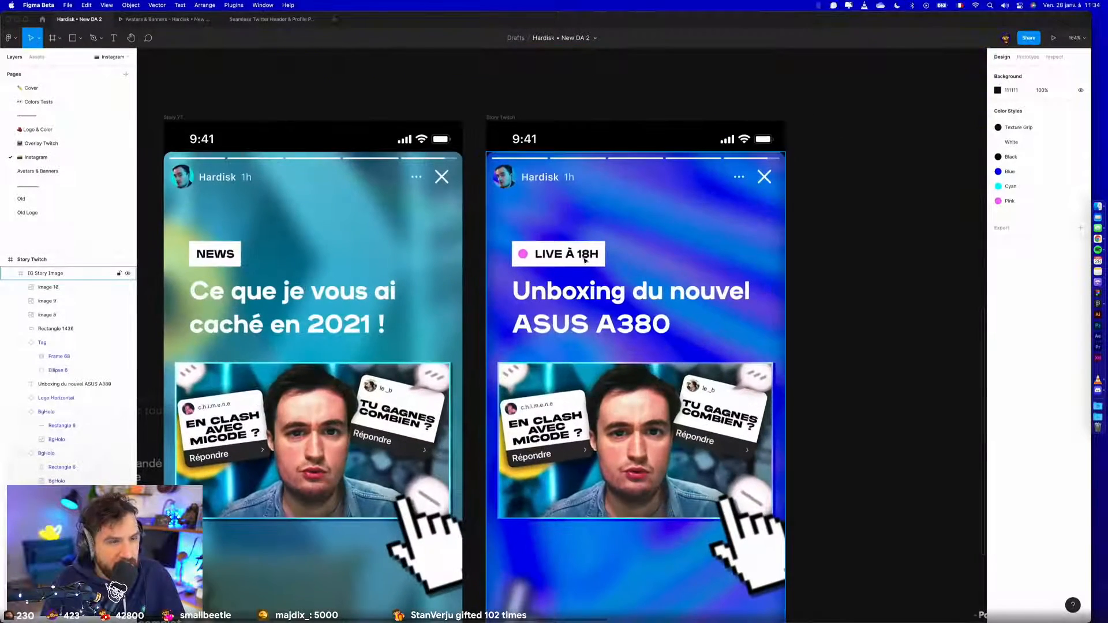
double_click(584, 259)
scroll(578, 245, up, 10)
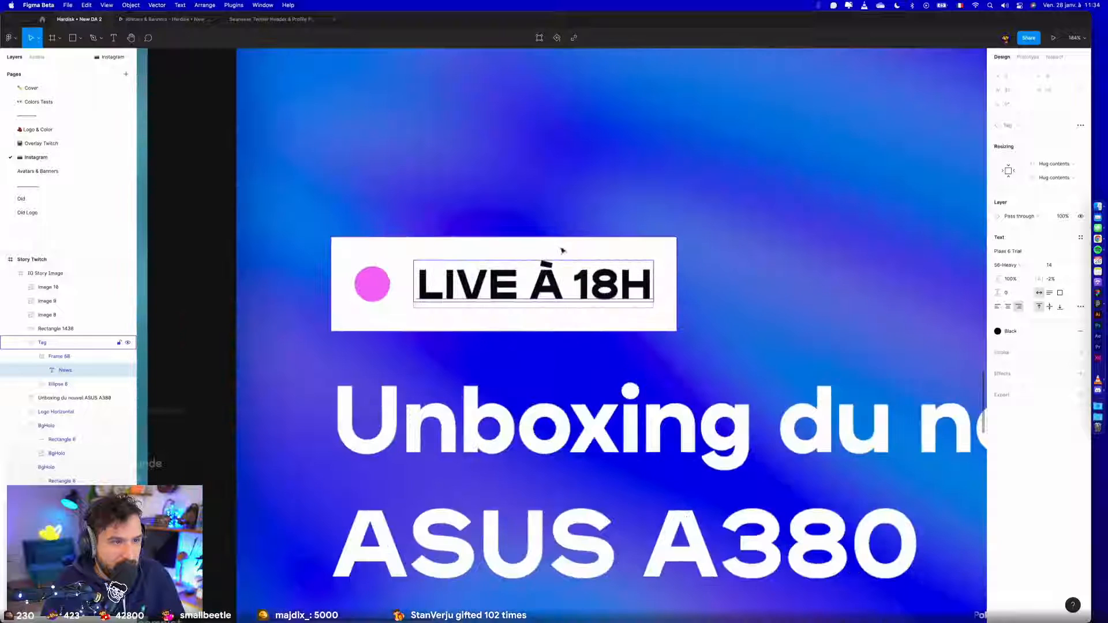
click(59, 357)
click(1080, 188)
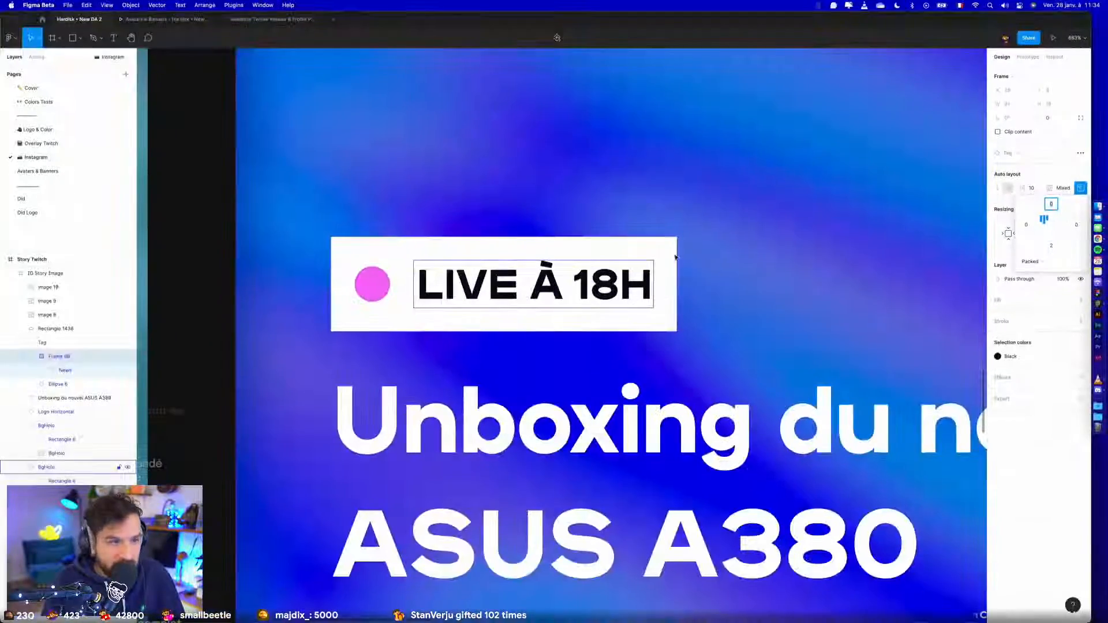
click(538, 218)
scroll(430, 241, down, 5)
click(272, 243)
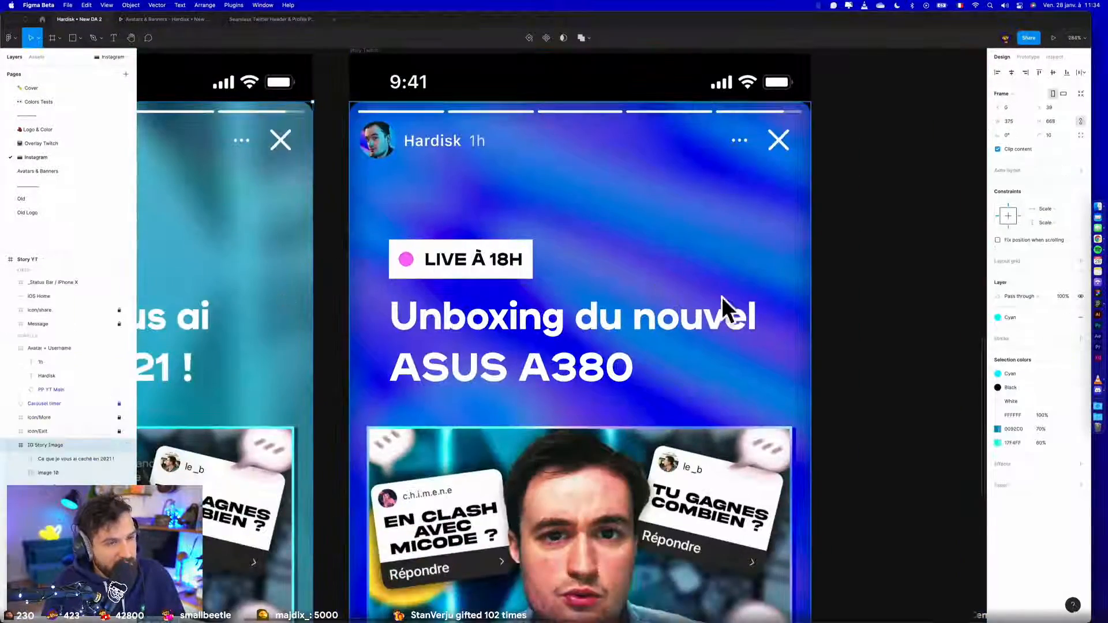
click(851, 320)
scroll(854, 320, down, 4)
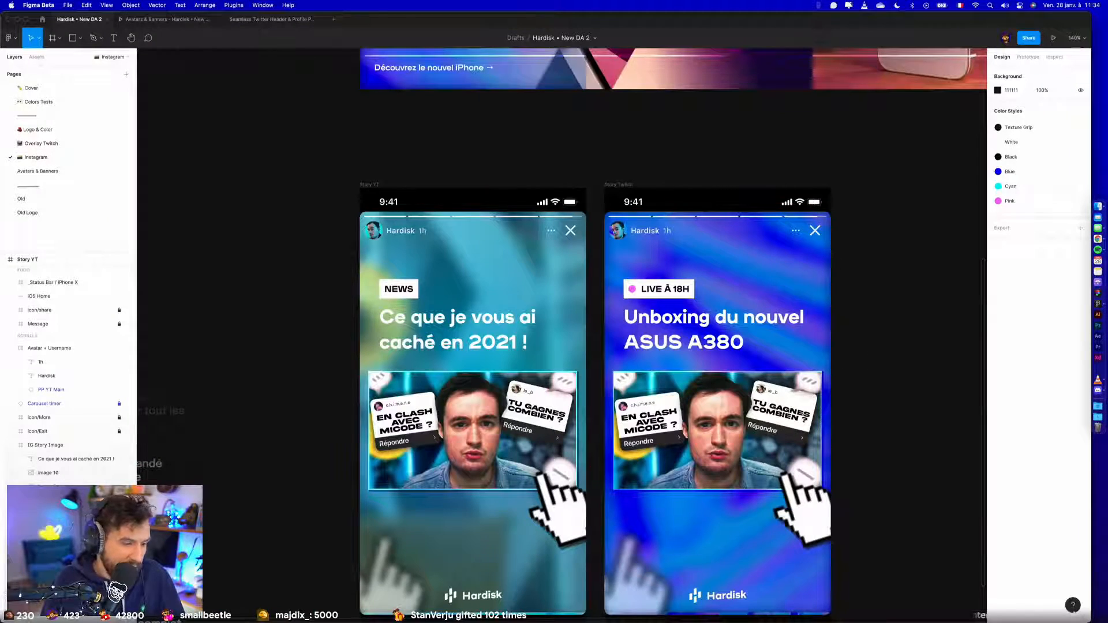
- Copy the Asus Zenbook 13 laptop picture from Google Images in Chrome and paste it into Story Twitch's thumbnail image in Figma
drag(681, 622, 539, 33)
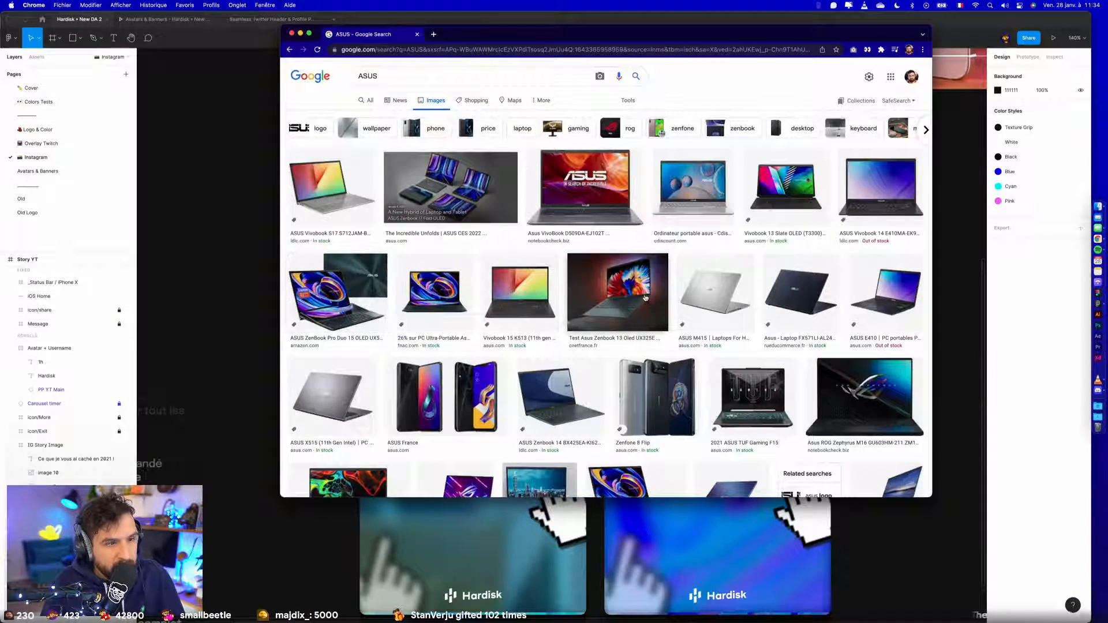
click(629, 286)
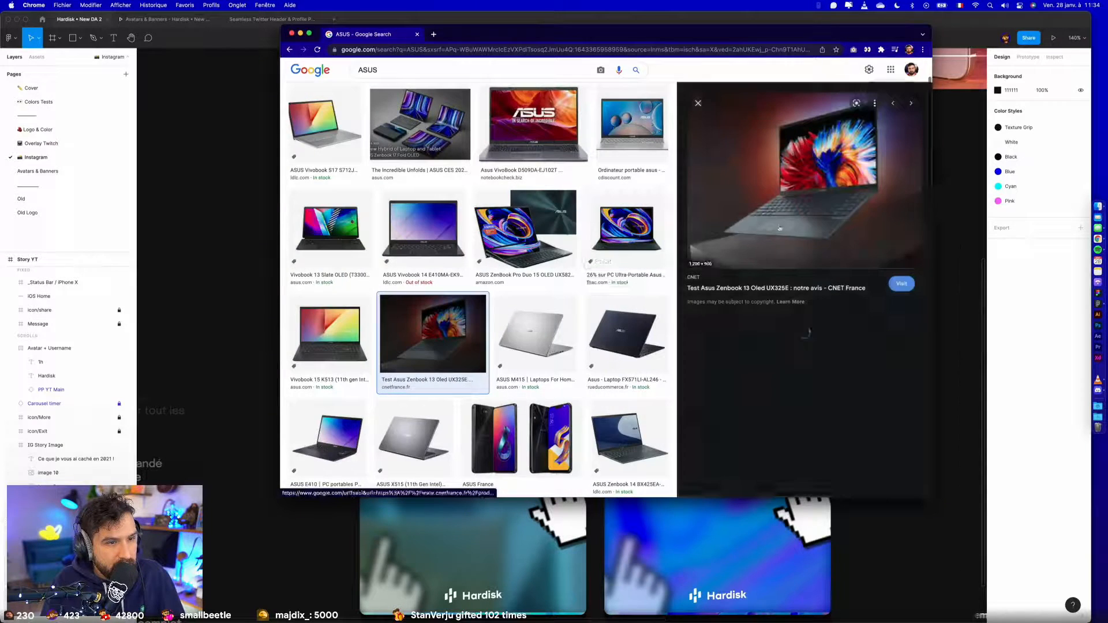
right_click(792, 188)
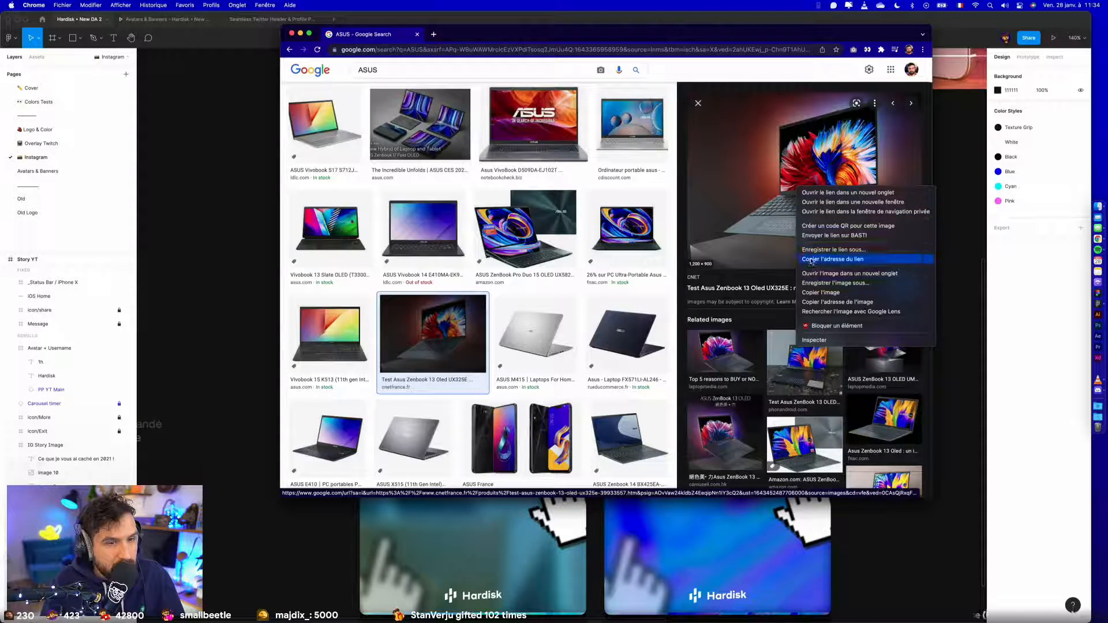
click(813, 292)
click(237, 513)
click(698, 386)
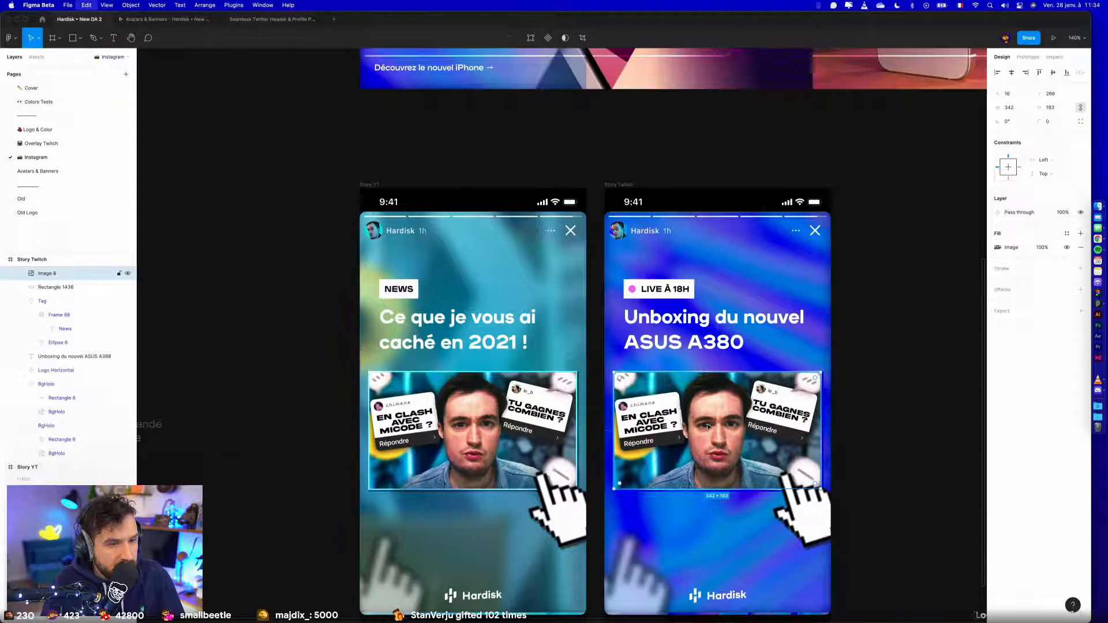
key(super+v)
- Replace "A380" with "Zenbook" in the Story Twitch title so it reads "Unboxing du nouvel ASUS Zenbook"
double_click(698, 345)
drag(685, 342, 785, 341)
text(Zenbook)
key(Escape)
scroll(611, 403, up, 1)
scroll(612, 404, left, 1)
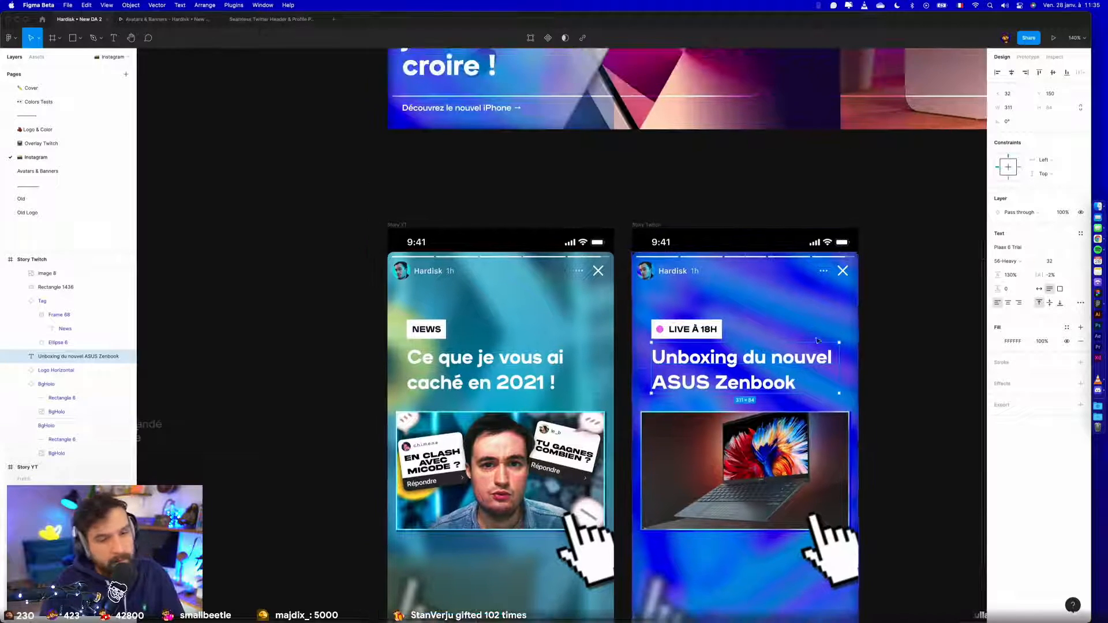
- Draw a grey placeholder rectangle about 174 × 48 below the laptop image in Story Twitch
click(915, 378)
scroll(865, 346, down, 2)
scroll(865, 346, right, 2)
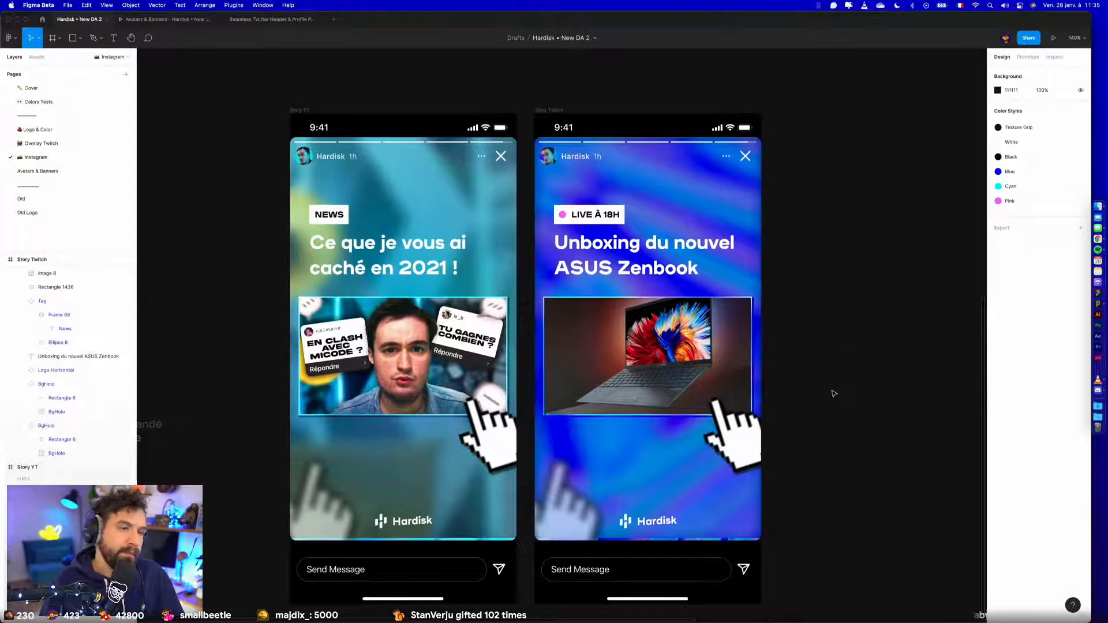
scroll(834, 391, down, 3)
scroll(758, 415, up, 5)
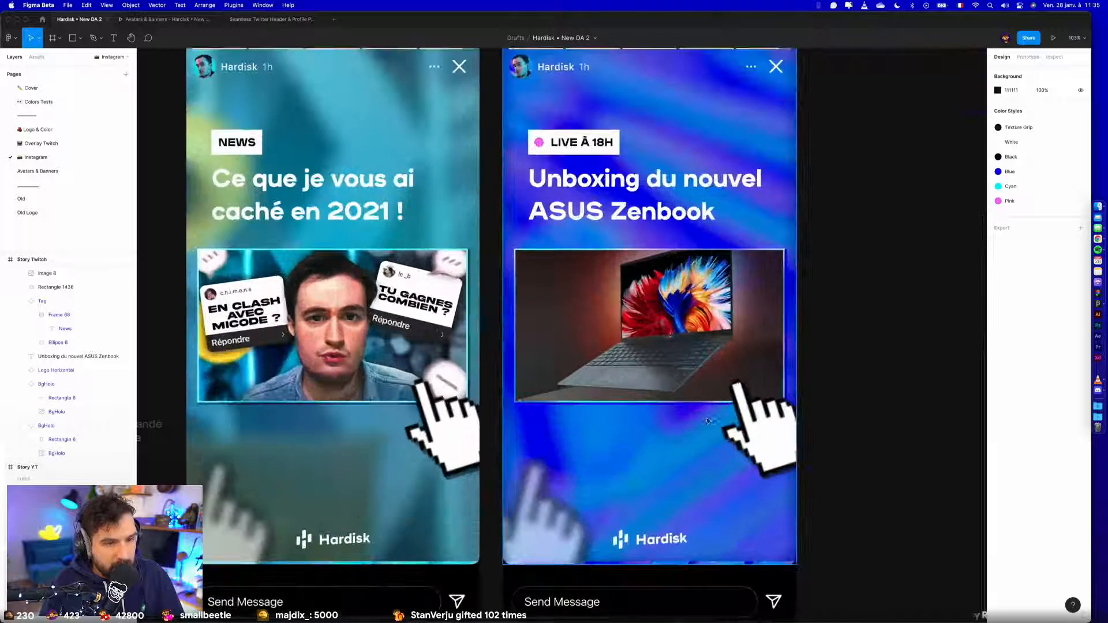
key(r)
mouse_move(590, 429)
mouse_down()
mouse_move(748, 471)
mouse_move(727, 465)
mouse_up()
mouse_move(702, 461)
mouse_down()
mouse_move(679, 455)
mouse_move(692, 458)
mouse_up()
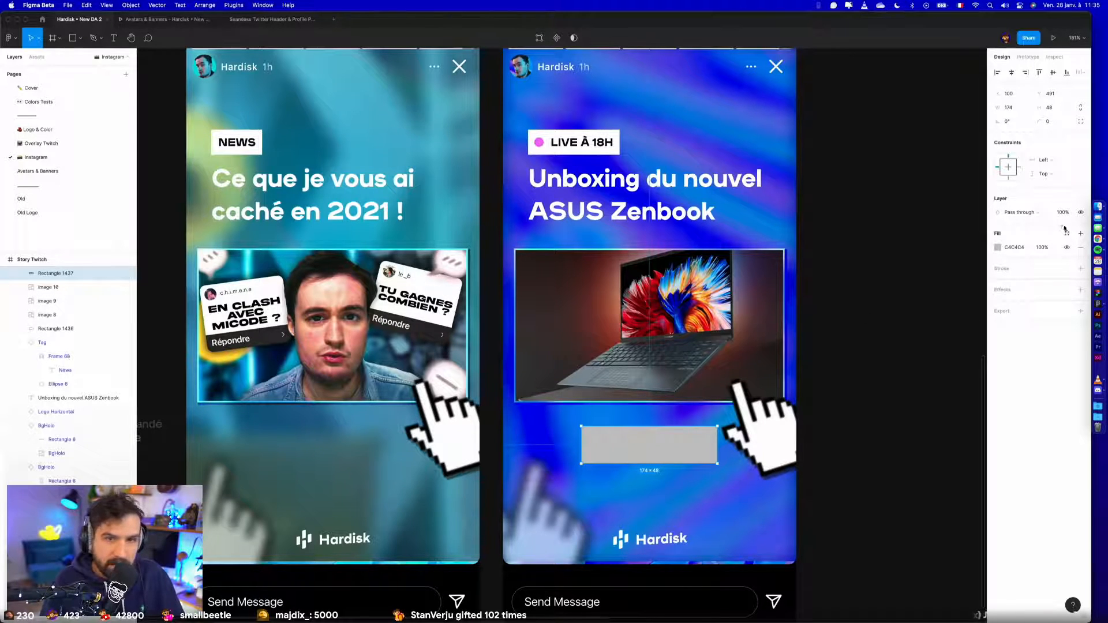
- Switch to Chrome and search Google Images for "Link Insta"
click(1097, 239)
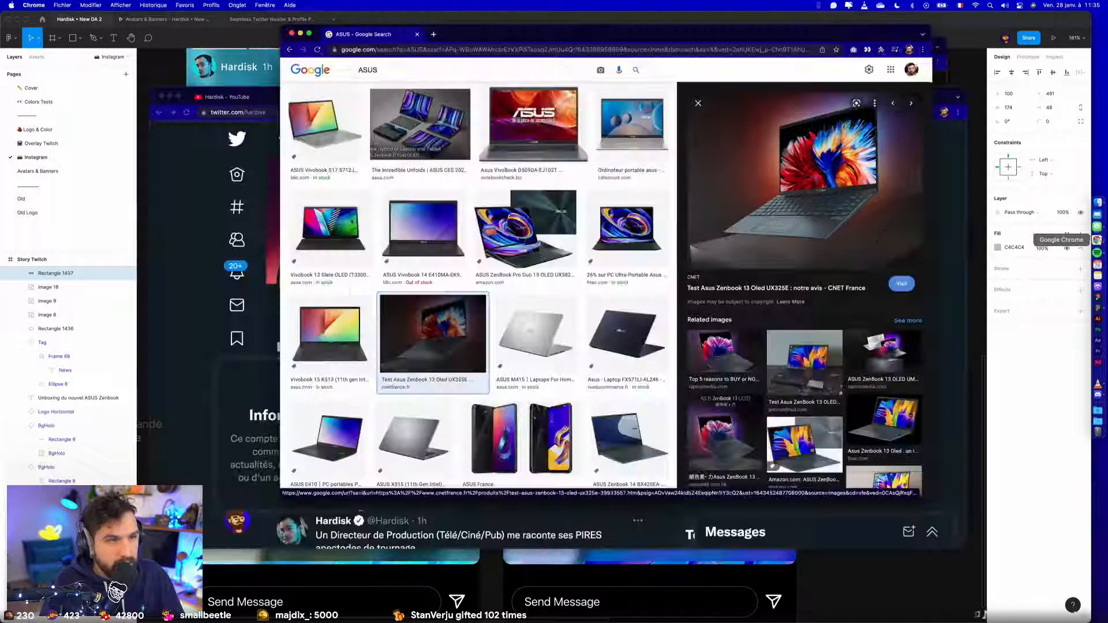
double_click(372, 70)
text(L)
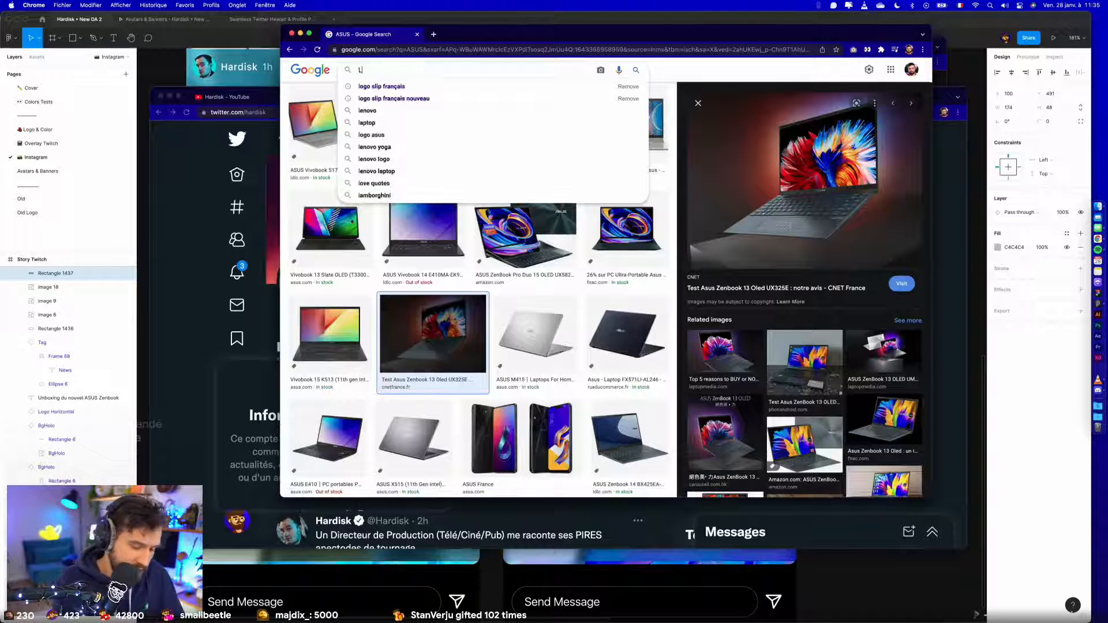
text(ink Insta)
key(Return)
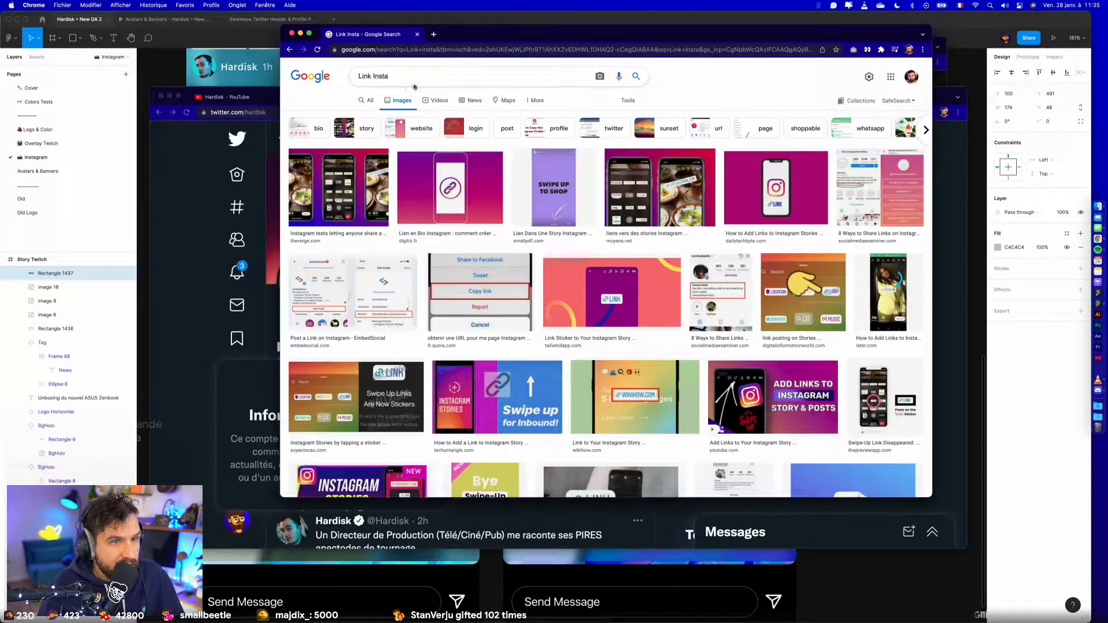
- Refine the image search to "link in instagram story"
text(st)
click(413, 93)
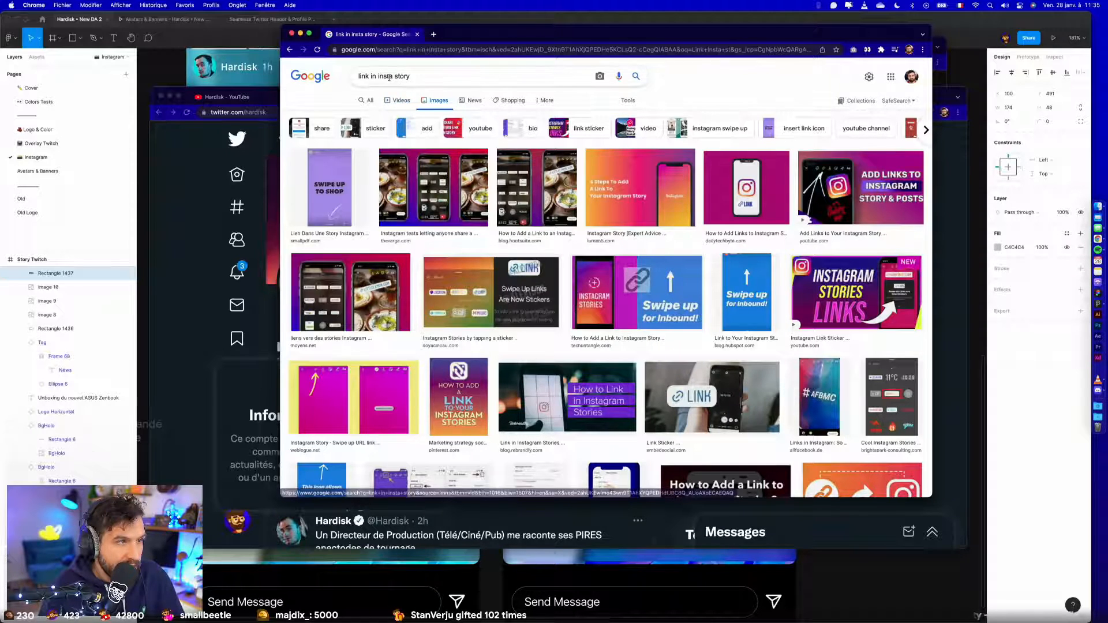
click(396, 75)
text(gram)
key(Return)
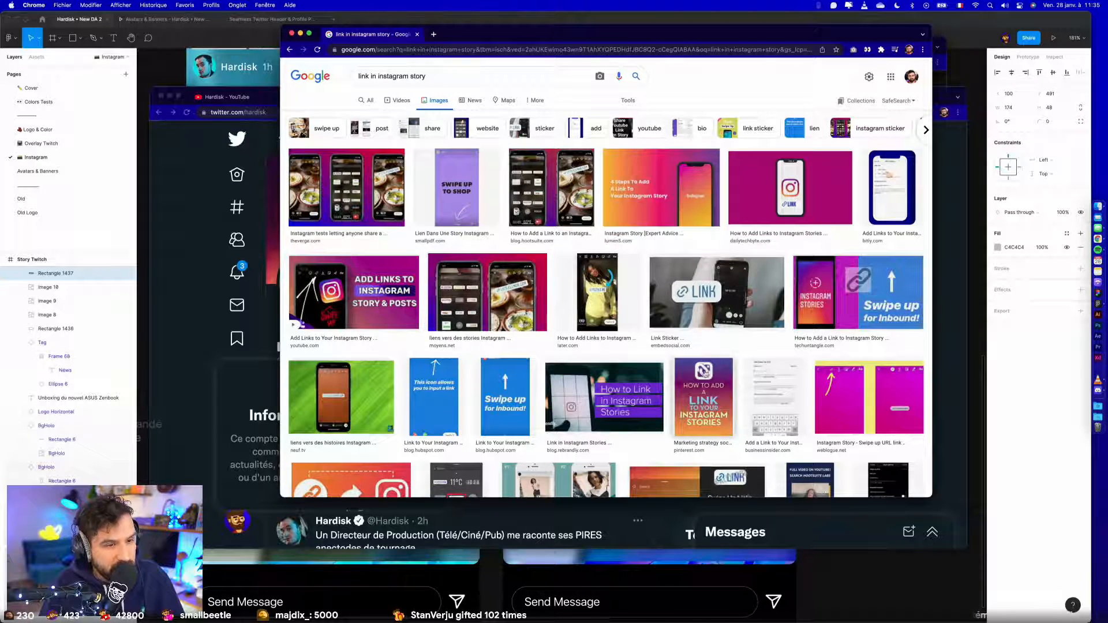
- Open the Neuf.tv image about links in Instagram stories and examine its link sticker up close
scroll(577, 358, down, 5)
click(375, 247)
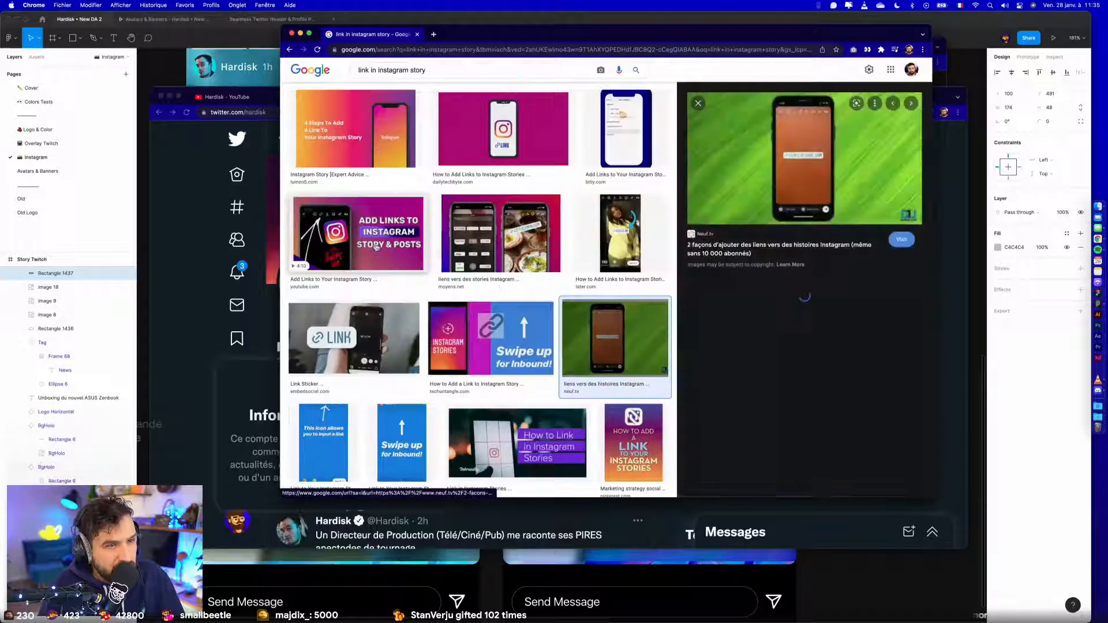
scroll(813, 163, up, 5)
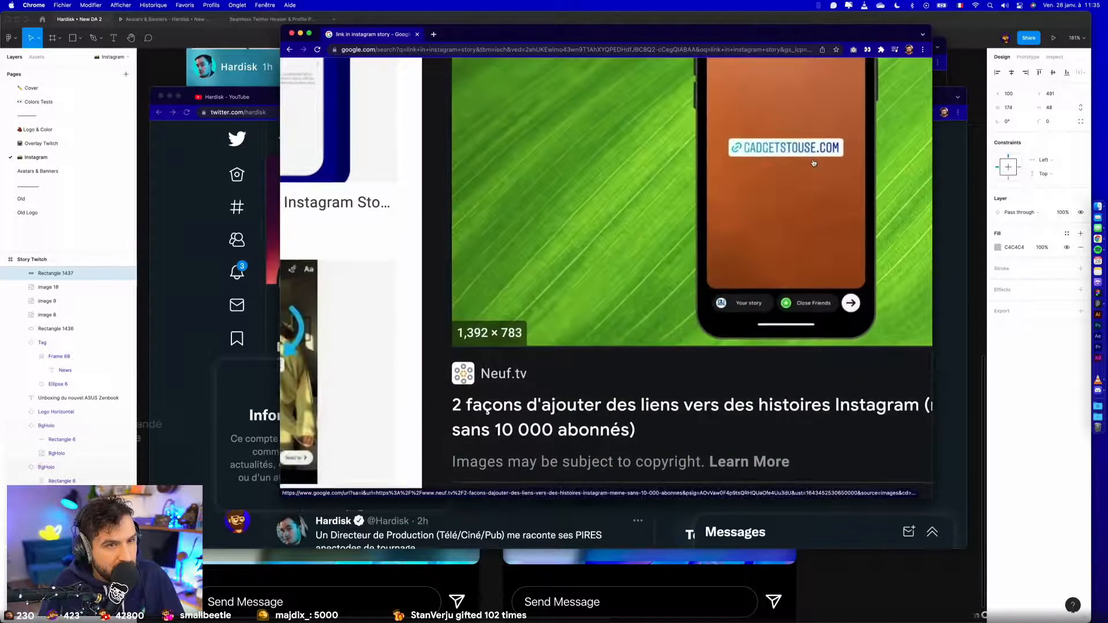
scroll(813, 163, down, 5)
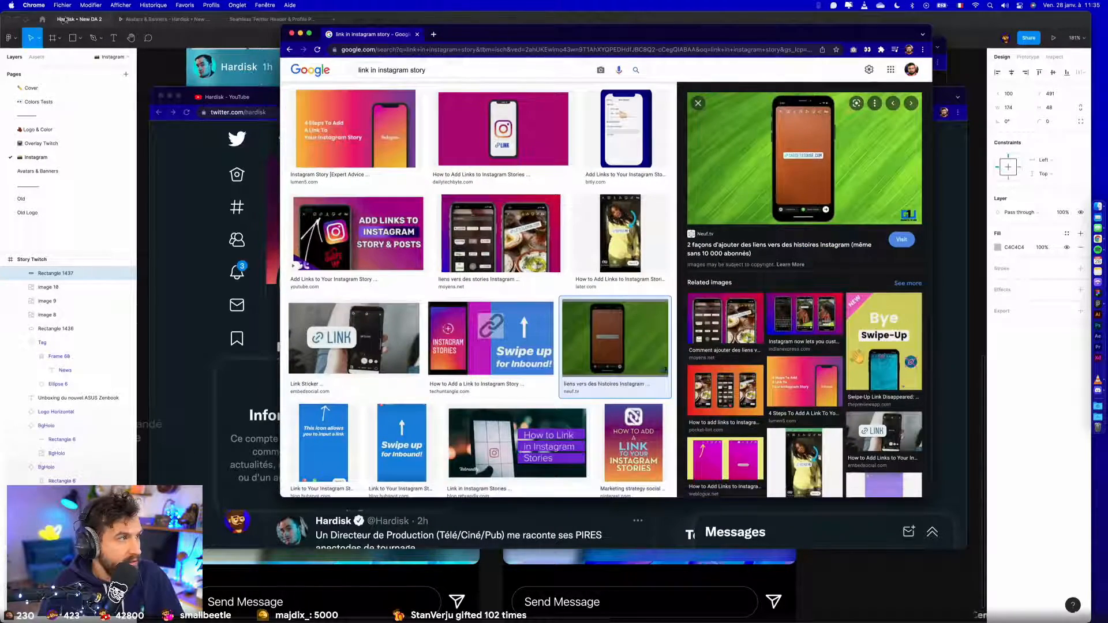
- Switch back to Figma and search the Community files for "Instagram story"
click(43, 21)
click(144, 38)
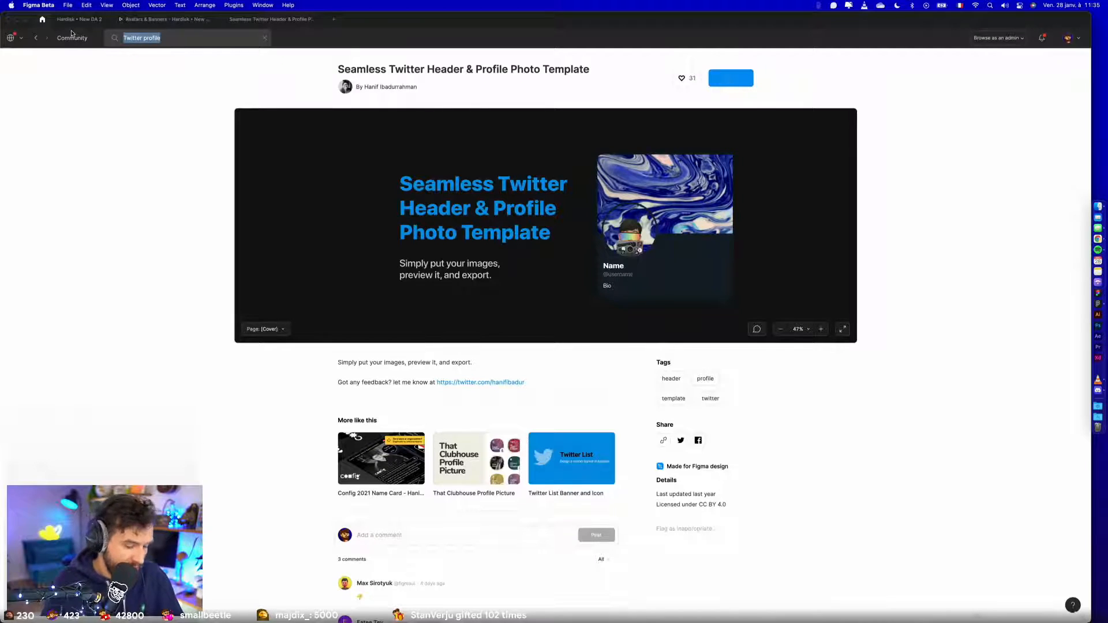
text(Instagram story)
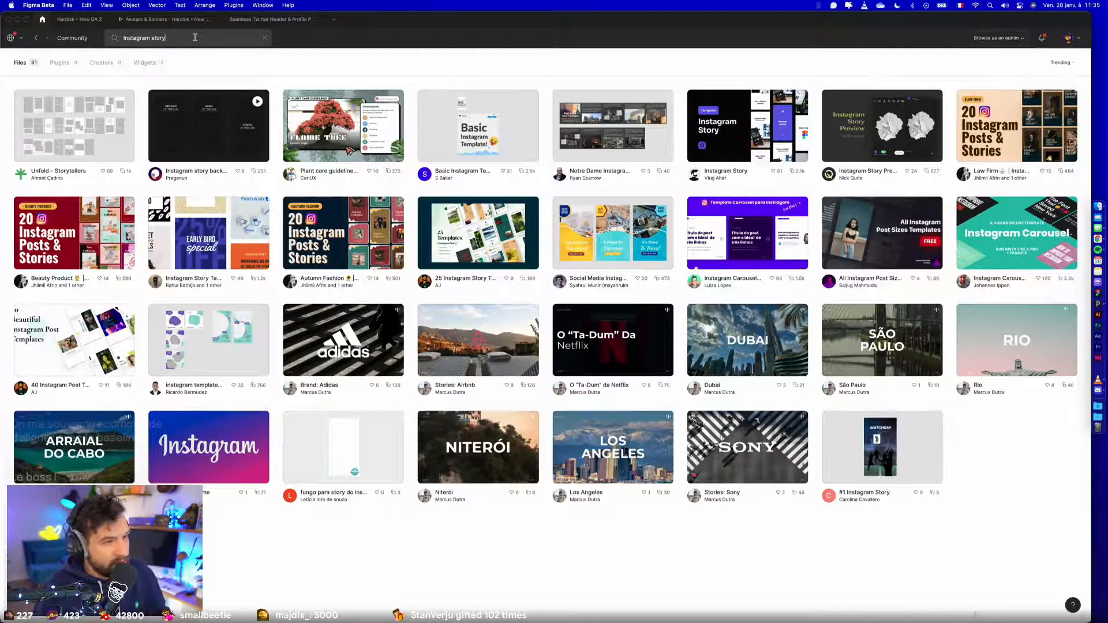
- Change the Community search to "Instagram ui kit"
text(p)
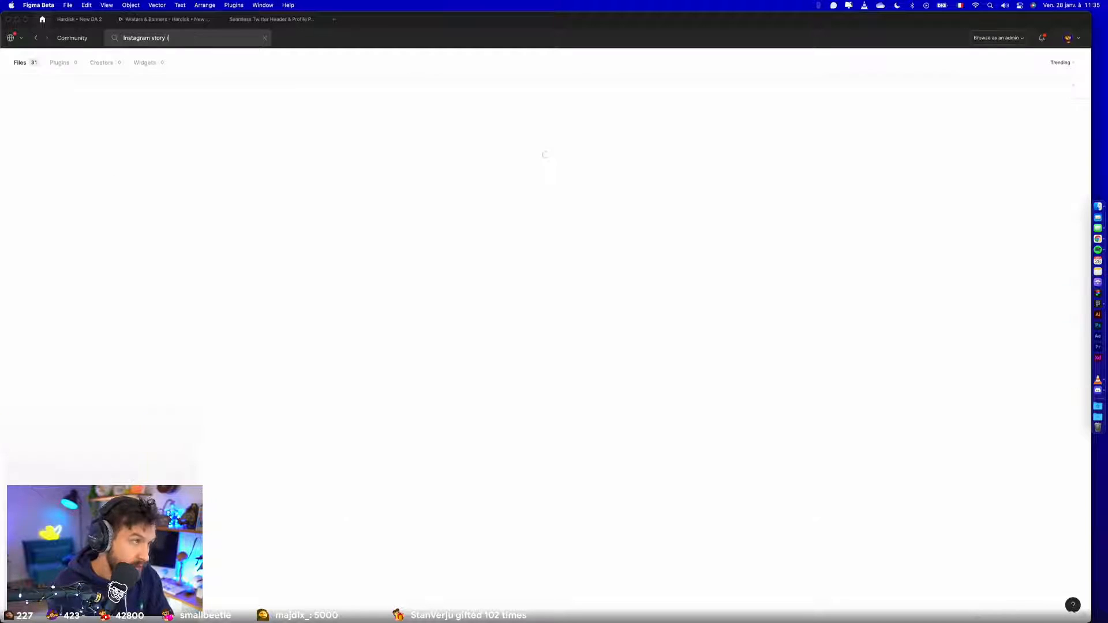
key(BackSpace)
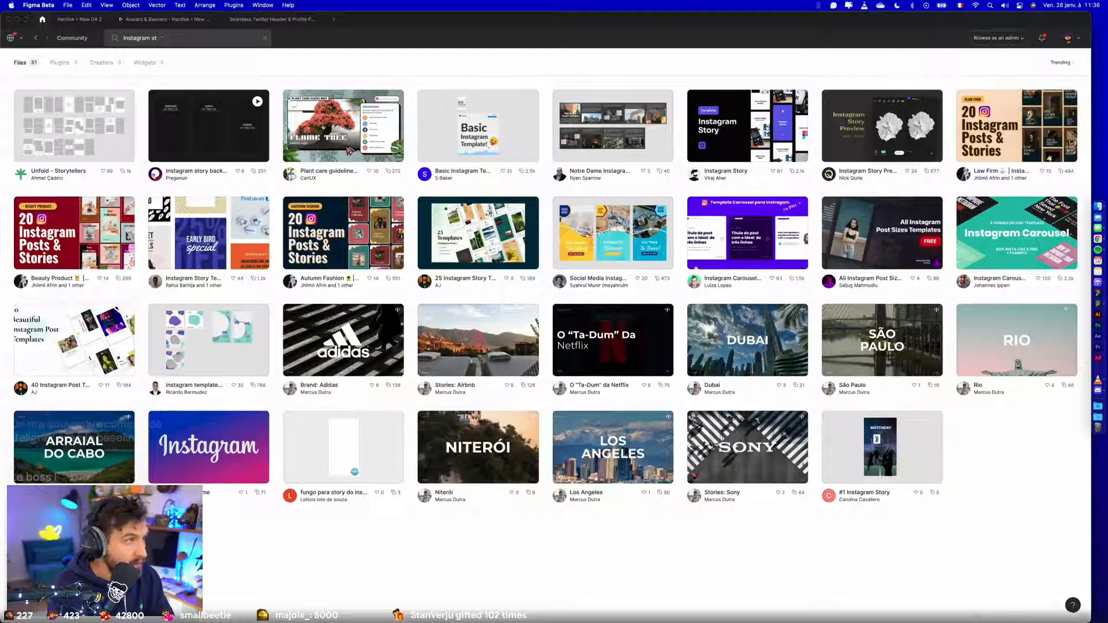
key(BackSpace)
text(it)
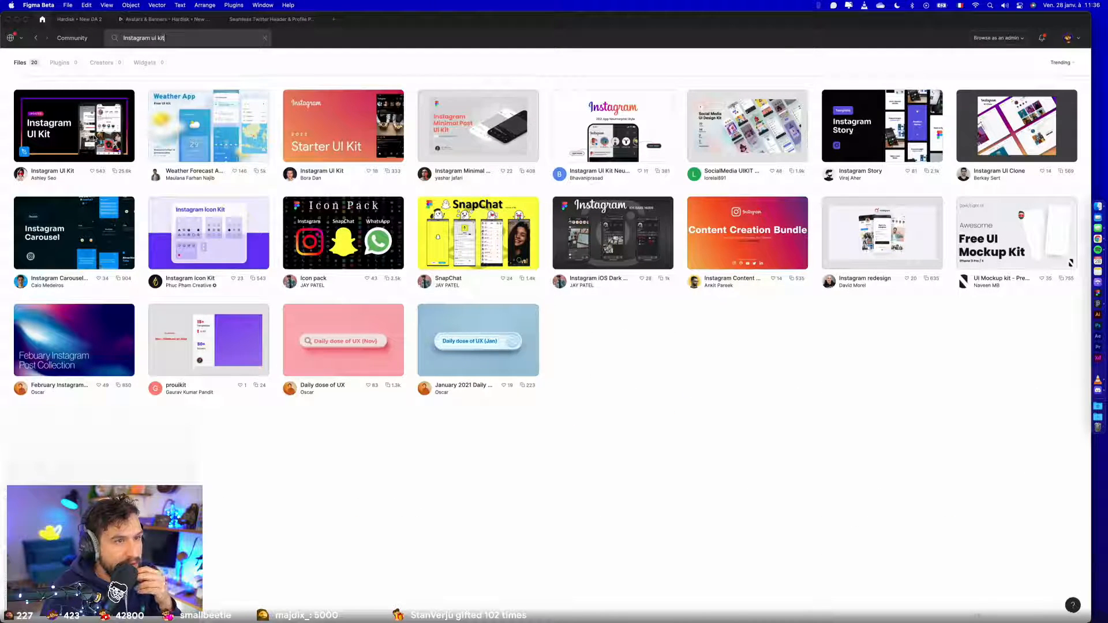
- Preview the IG Stories page of the Instagram UI Kit and duplicate the kit to the drafts
click(95, 139)
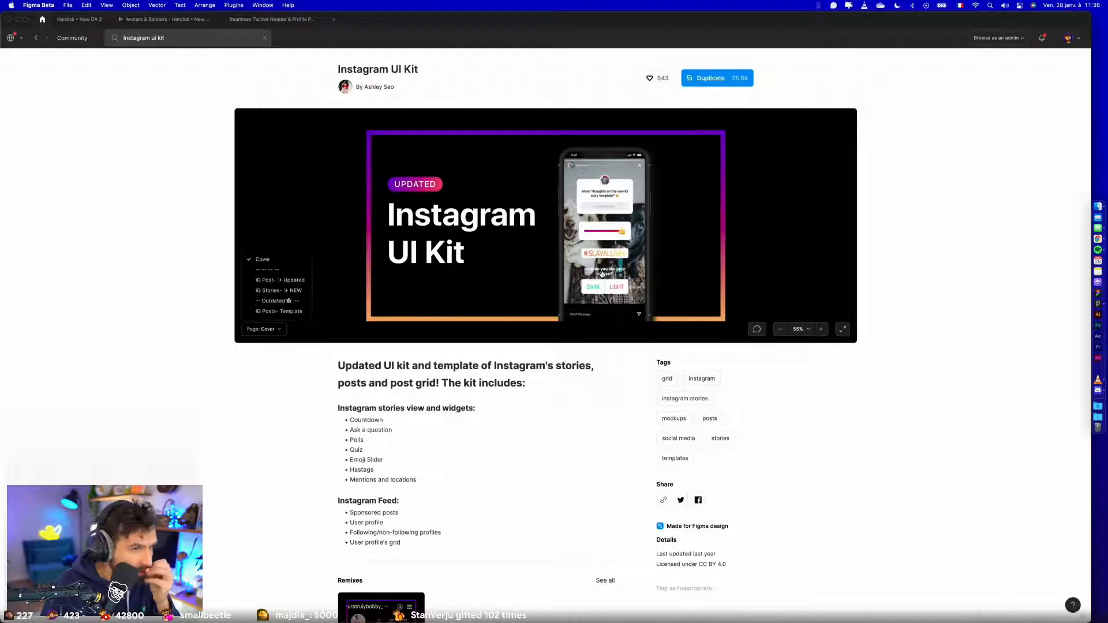
click(279, 280)
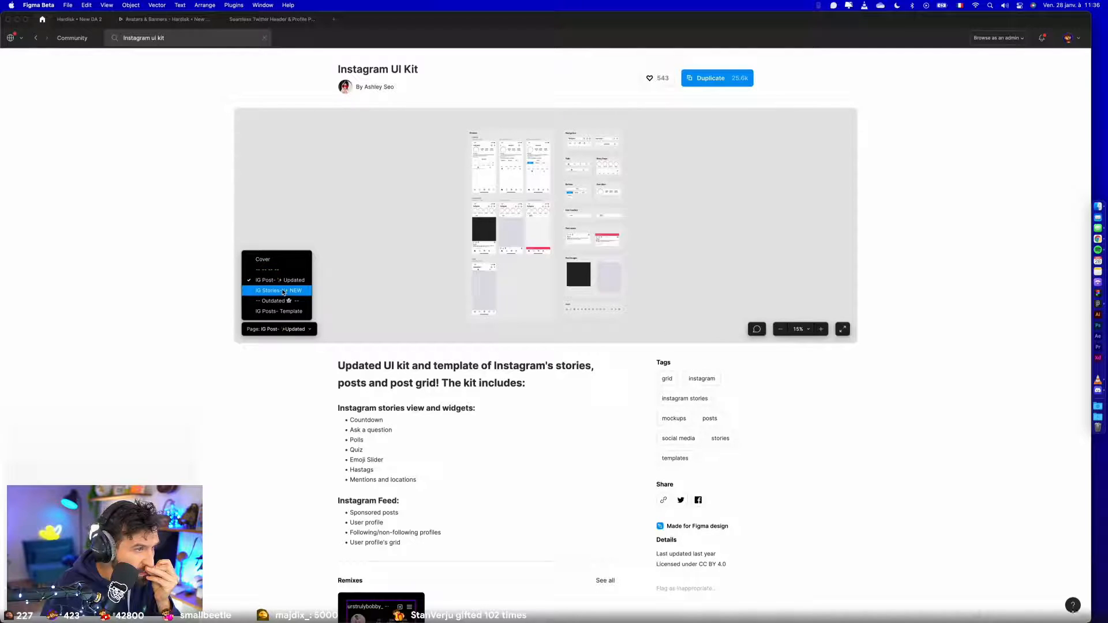
click(280, 290)
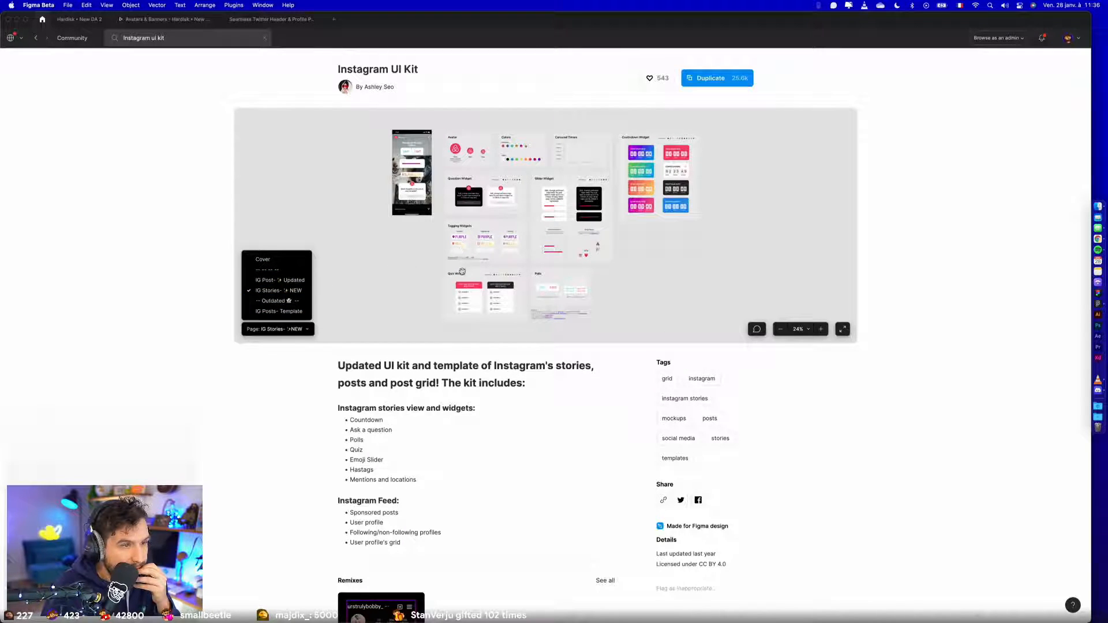
drag(463, 242, 470, 237)
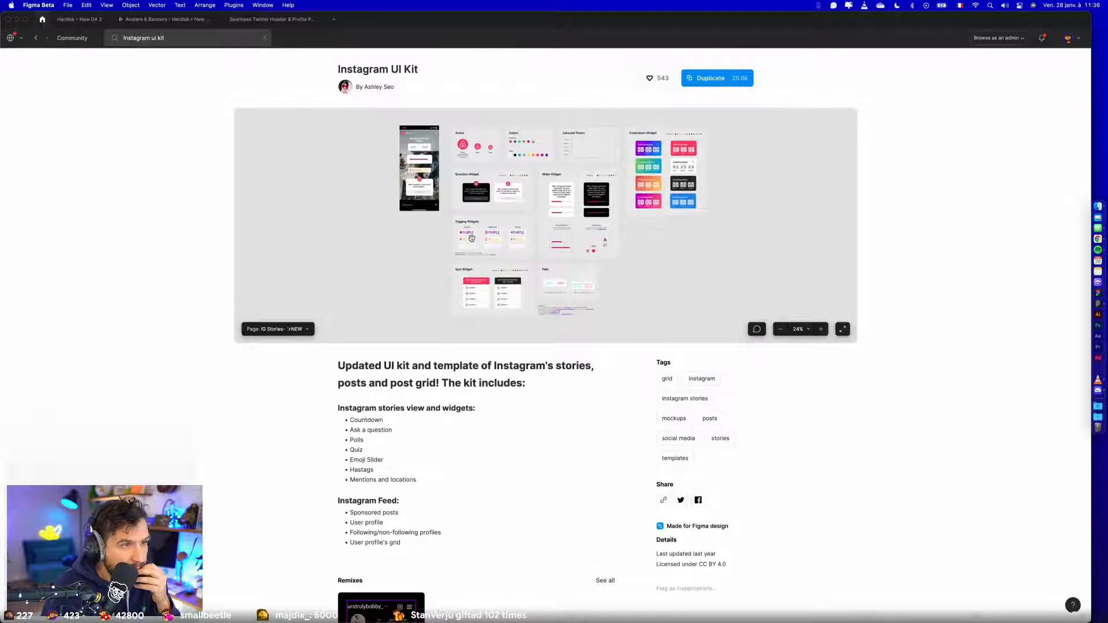
click(703, 81)
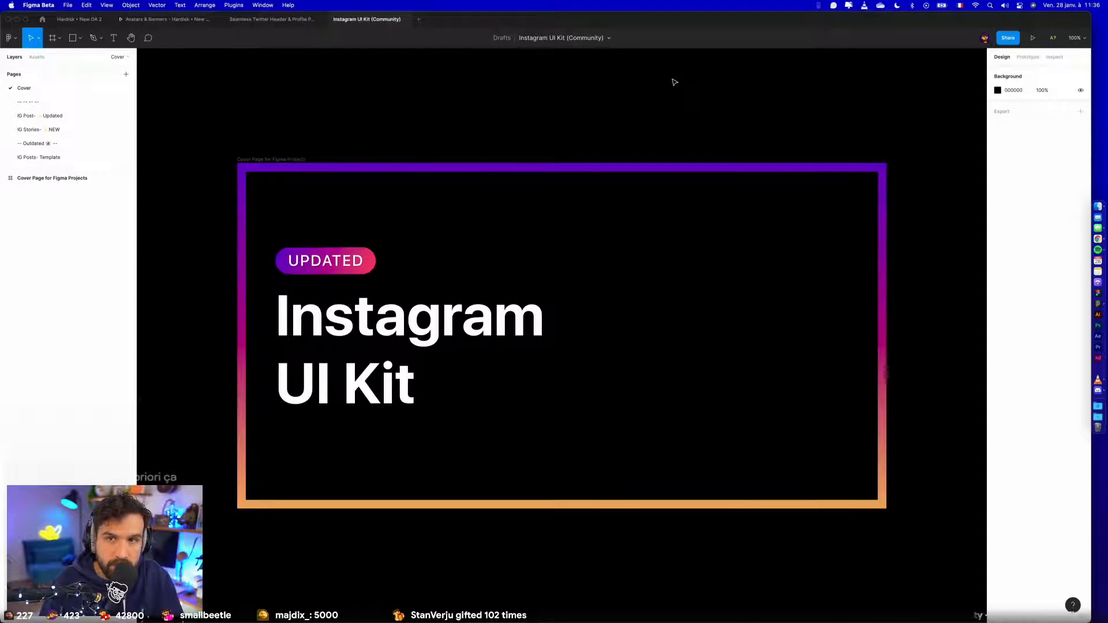
- Open the kit's IG Stories page and examine the tagging widgets, including the purple hashtag's text and frame
click(66, 127)
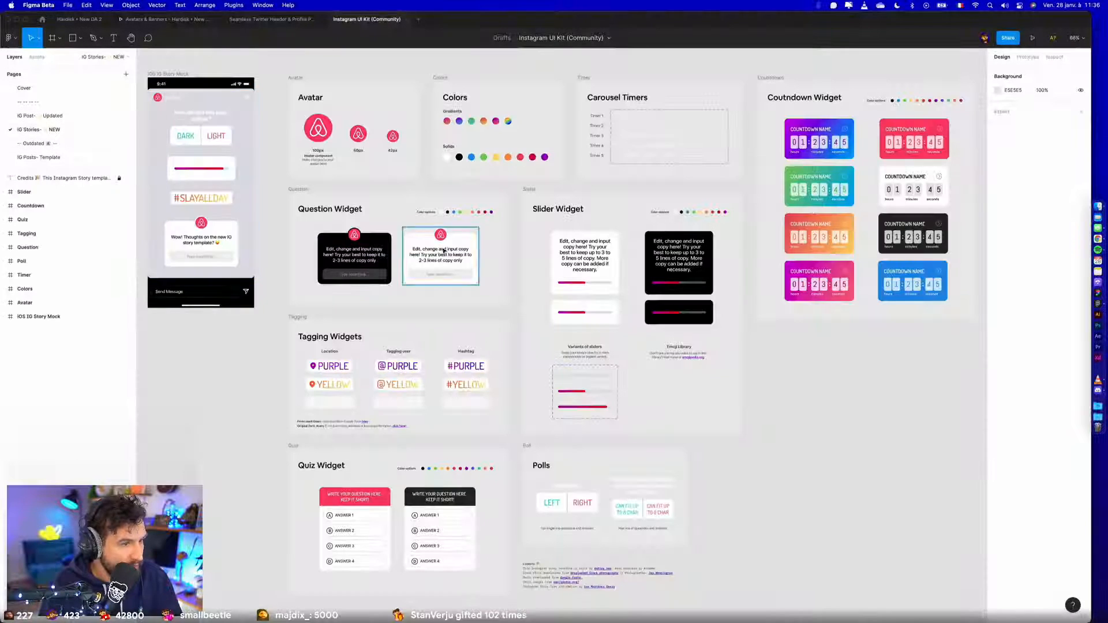
scroll(398, 383, up, 5)
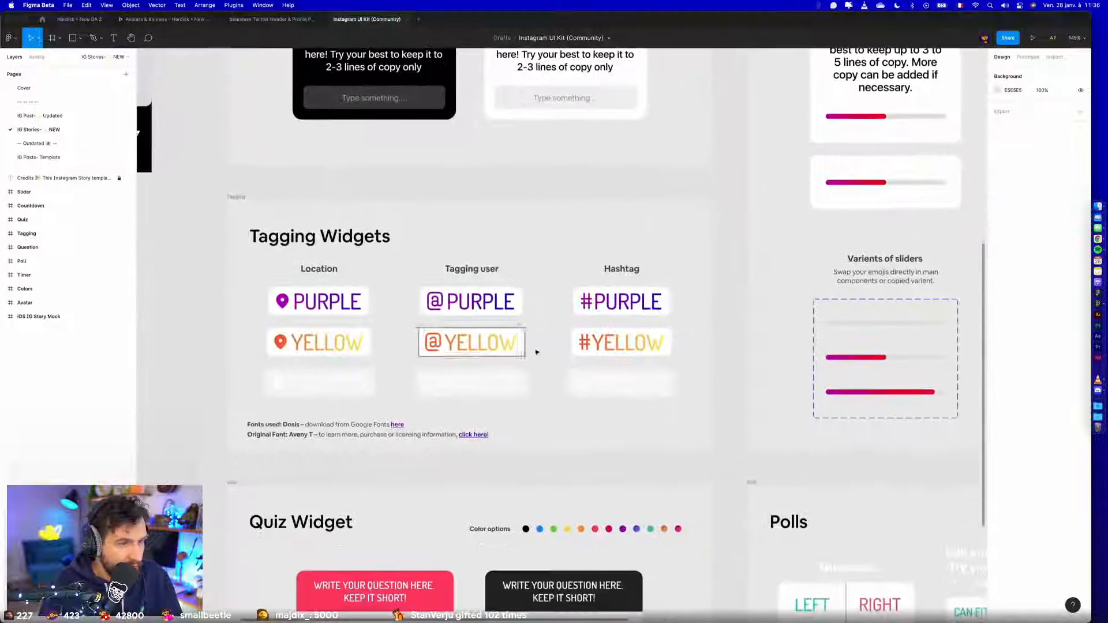
scroll(525, 349, up, 3)
click(629, 312)
double_click(653, 288)
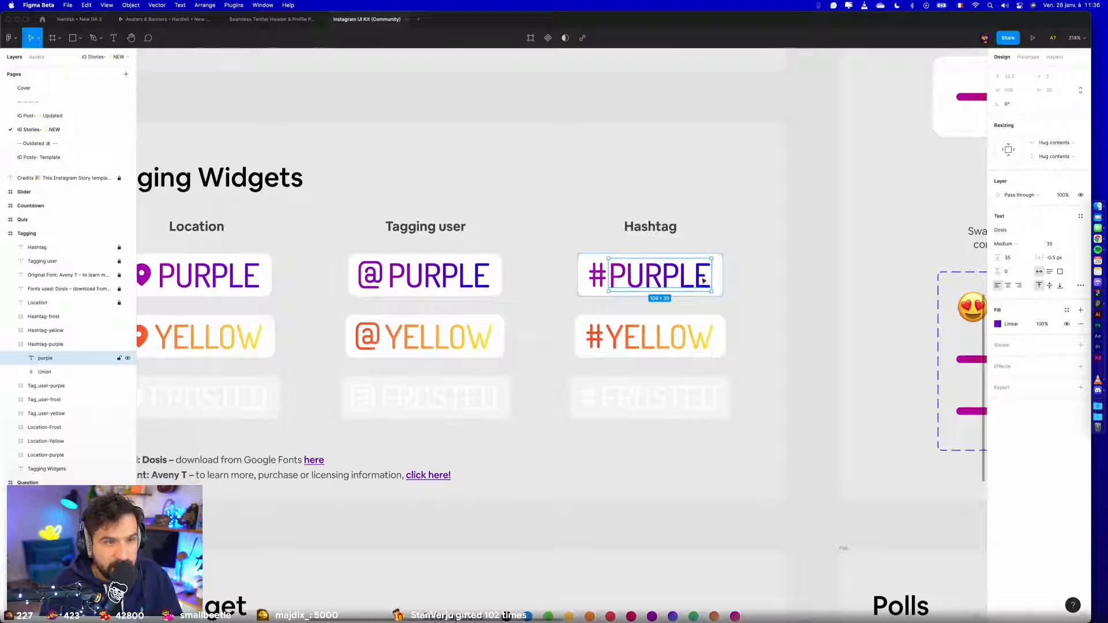
click(759, 264)
click(690, 277)
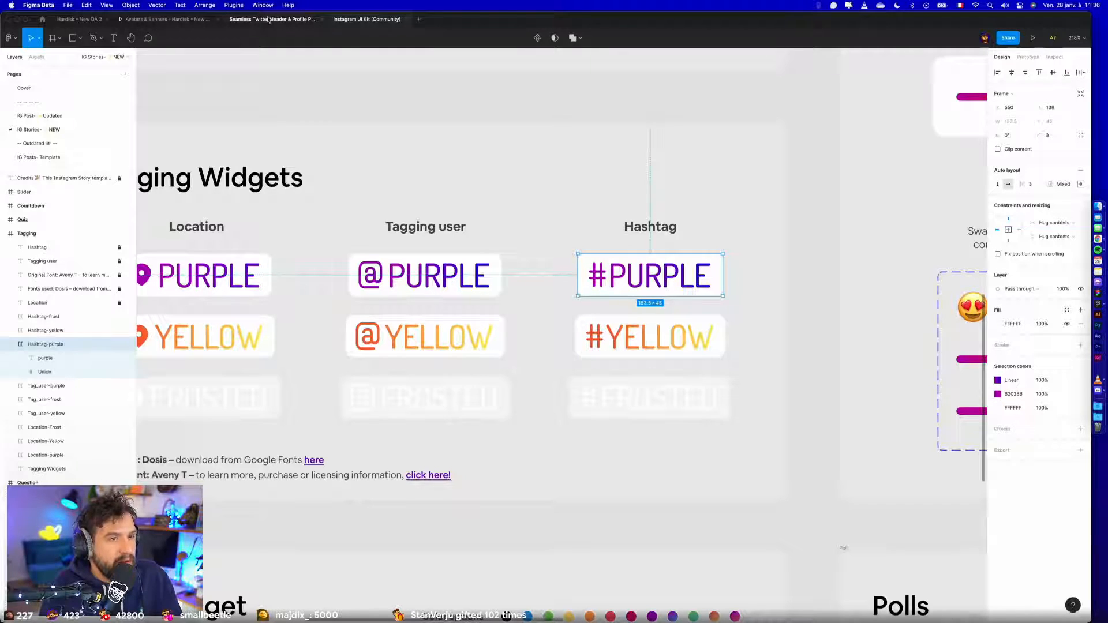
scroll(299, 265, left, 2)
scroll(299, 265, down, 5)
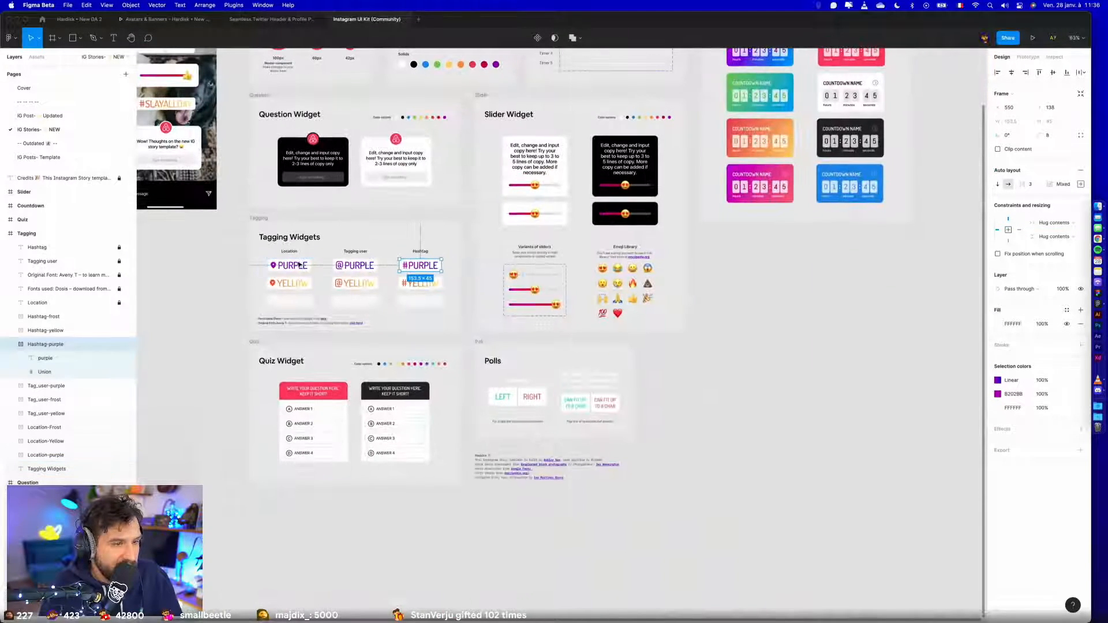
scroll(299, 264, up, 6)
scroll(298, 264, left, 2)
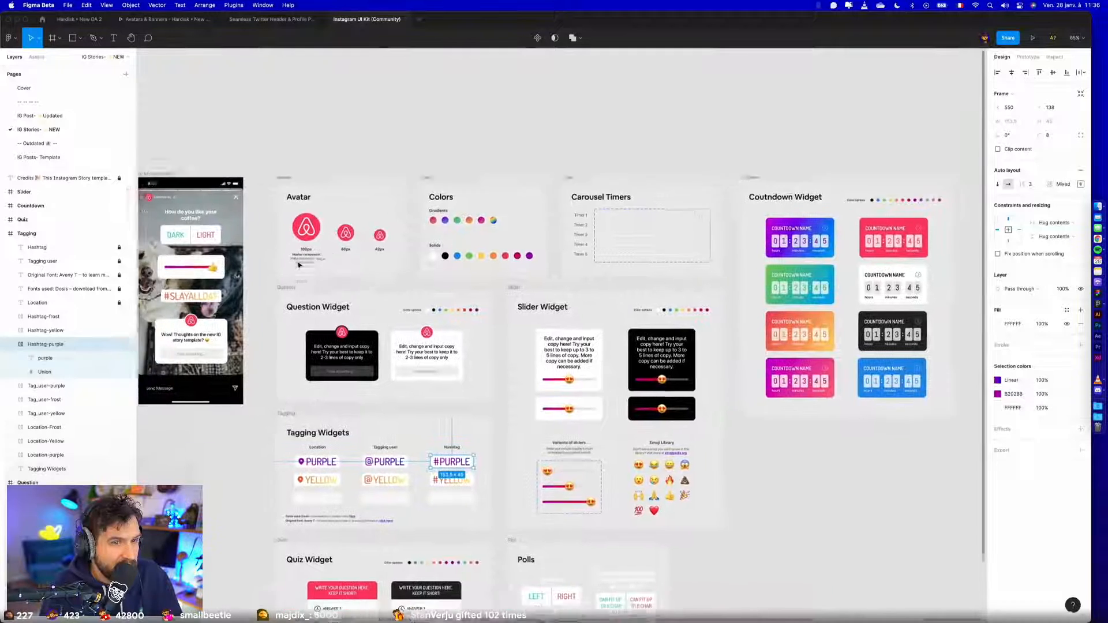
scroll(296, 265, up, 5)
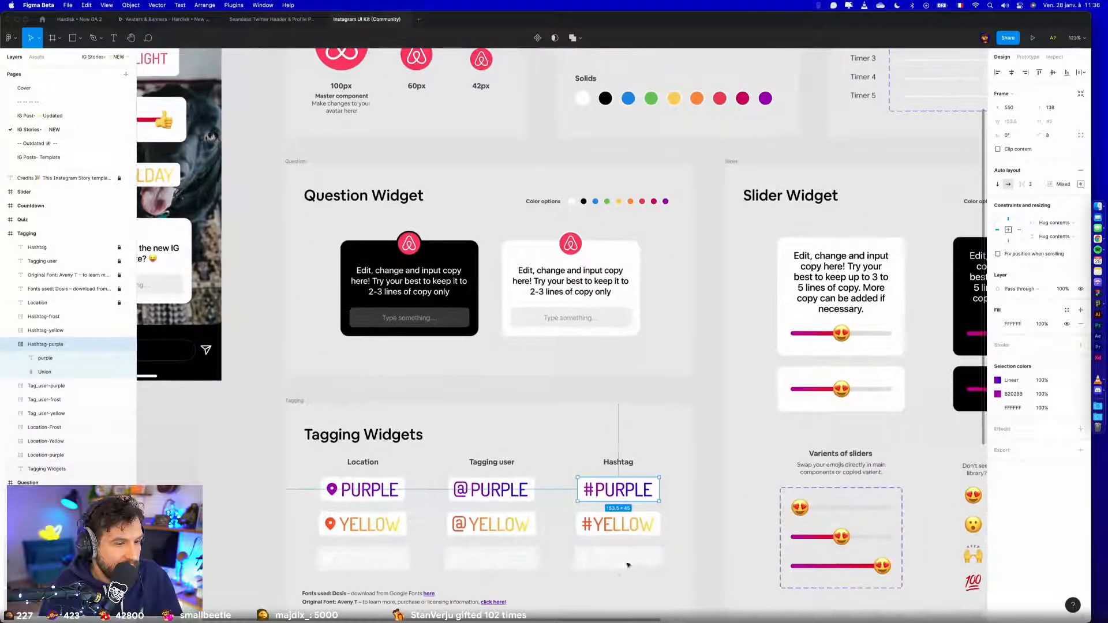
- Copy the frosted location tag from the kit's Tagging Widgets and paste it into Story Twitch
click(346, 489)
click(349, 558)
click(271, 19)
click(188, 20)
click(79, 19)
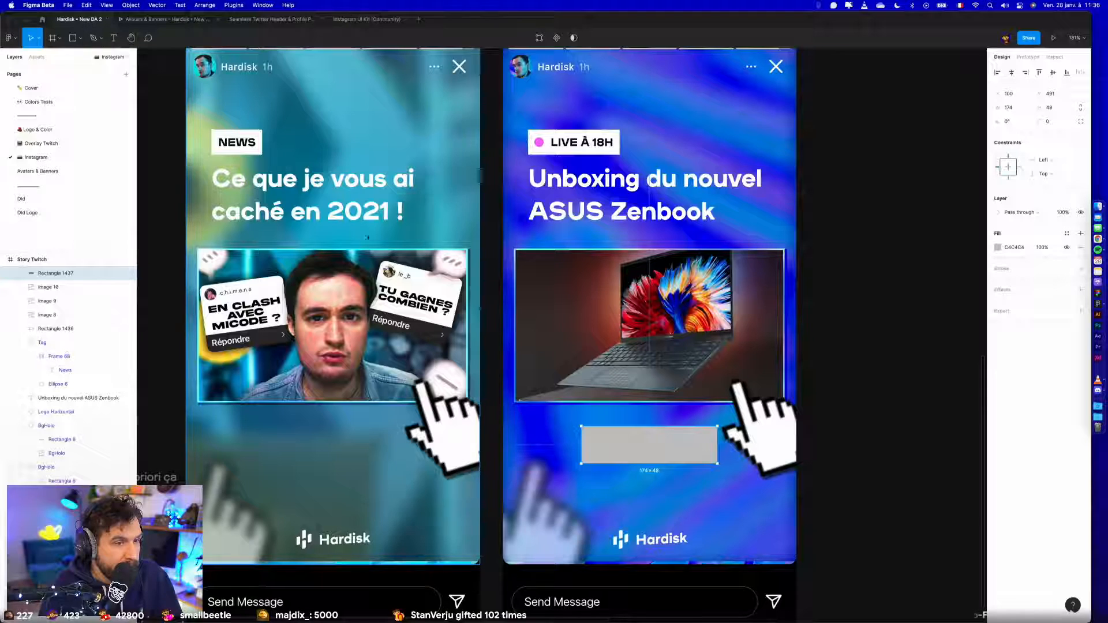
key(super+v)
- Delete the grey placeholder rectangle and move the frosted location tag into its place below the laptop image
click(635, 435)
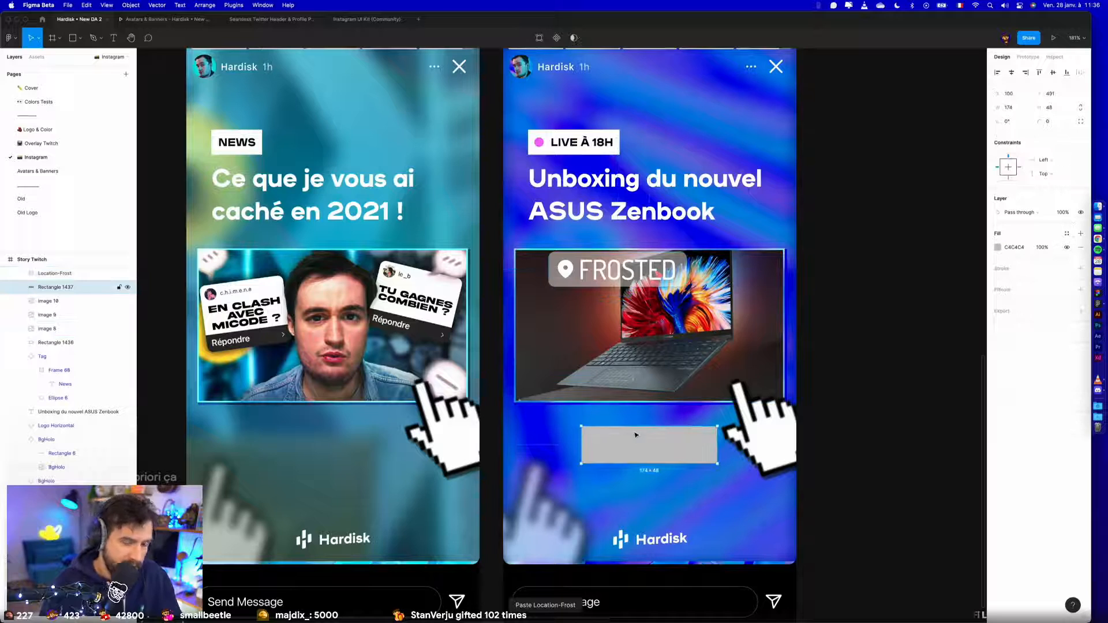
key(Delete)
drag(578, 271, 611, 443)
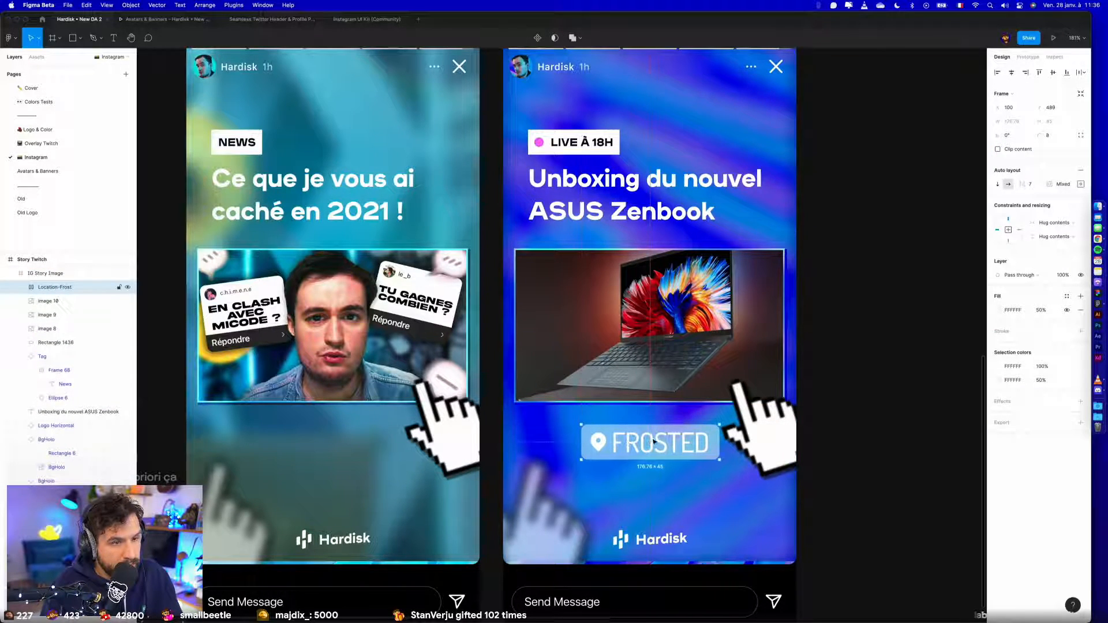
- Replace the frosted location tag's text with "Twitch.tv/Hardisk"
scroll(652, 438, up, 5)
double_click(650, 439)
double_click(651, 439)
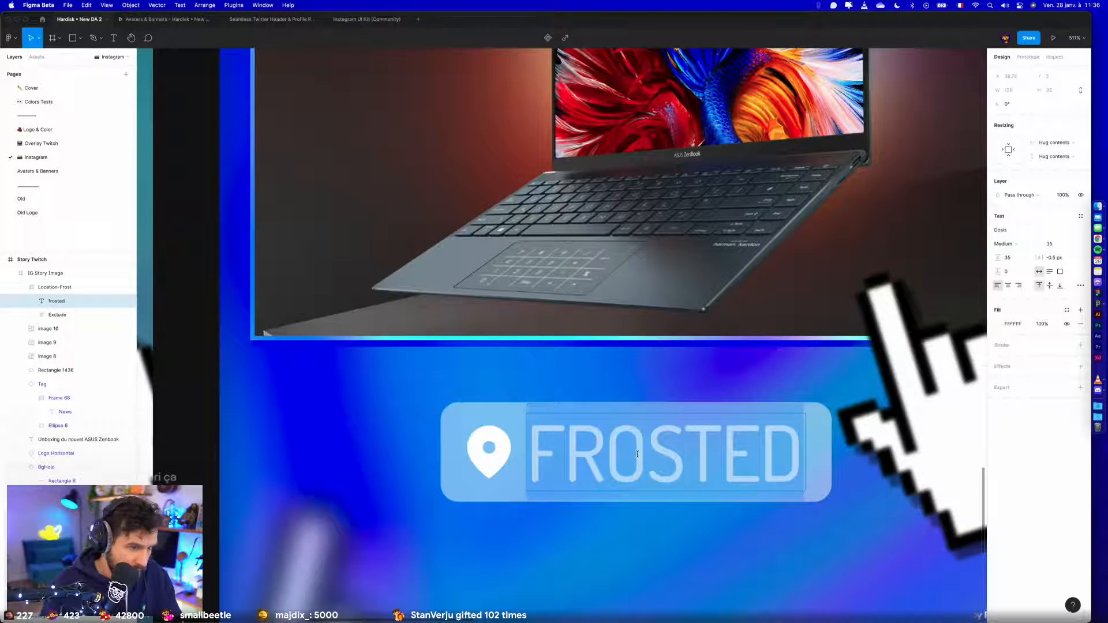
text(Twitch)
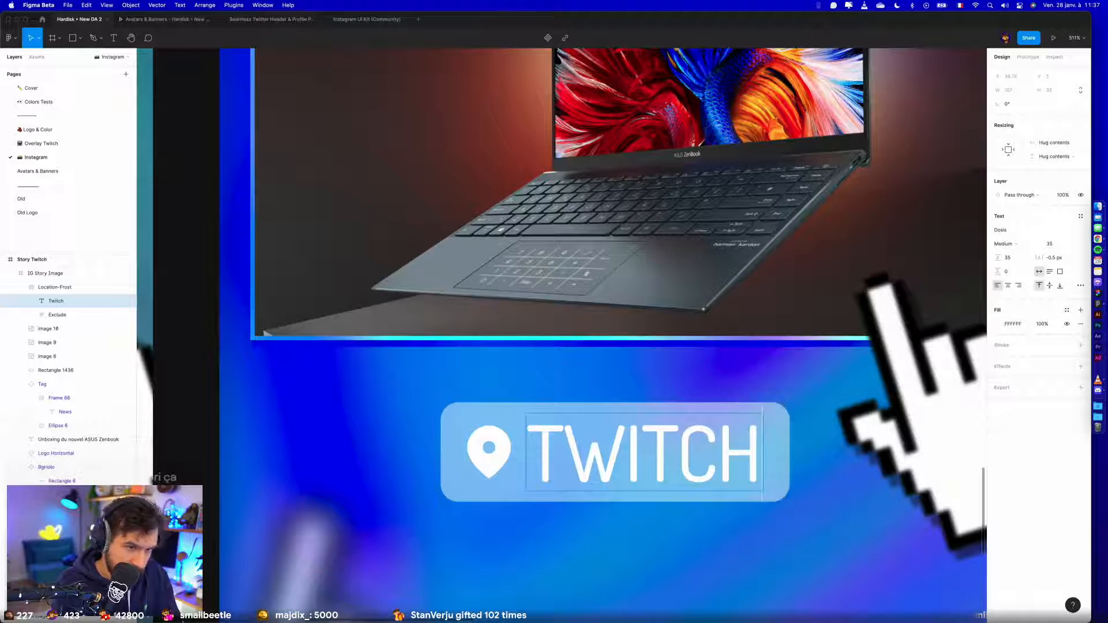
text(.tv/H)
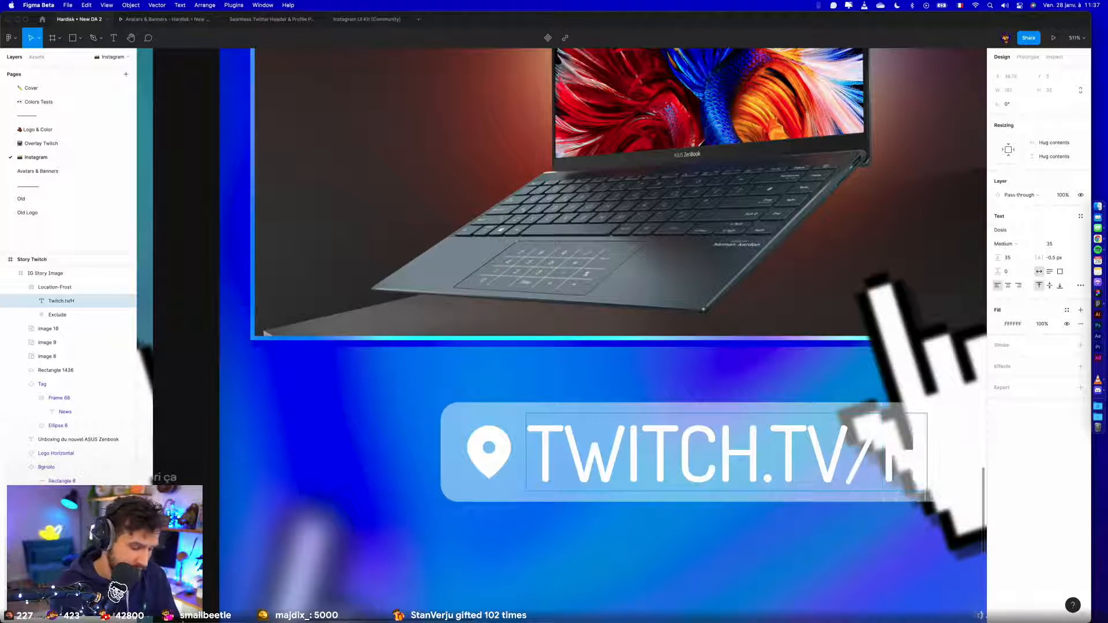
text(ardsisk)
key(Escape)
scroll(638, 455, down, 4)
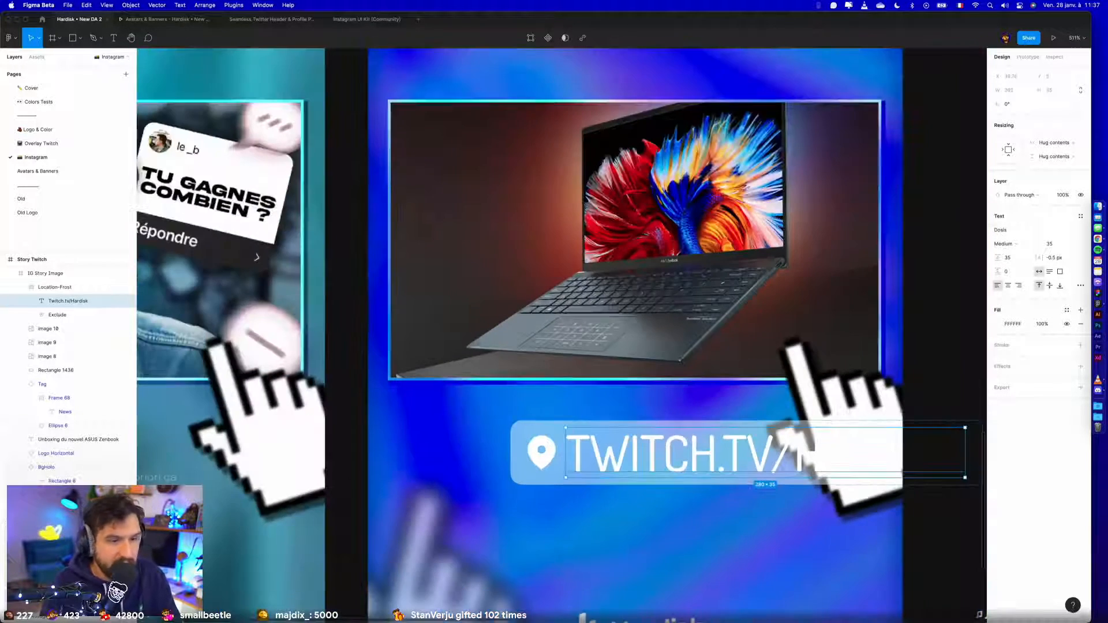
- Scale the Twitch.tv/Hardisk tag down to about 35 px high and centre it horizontally in Story Twitch
click(919, 424)
click(762, 456)
click(763, 456)
drag(762, 456, 530, 469)
key(Escape)
scroll(610, 449, down, 4)
click(610, 449)
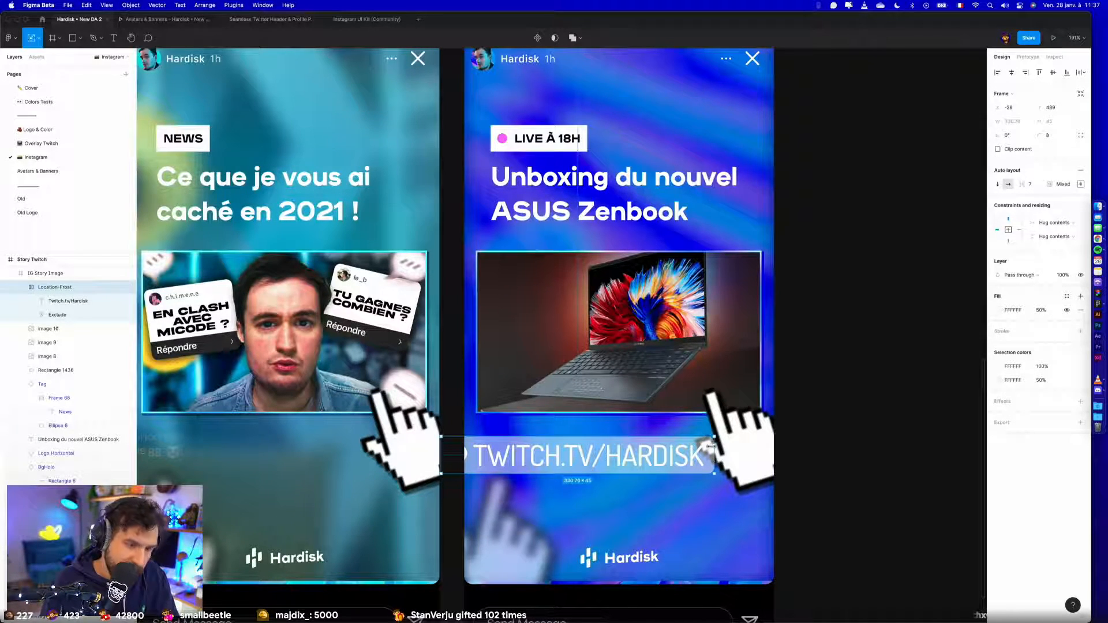
drag(714, 438, 652, 451)
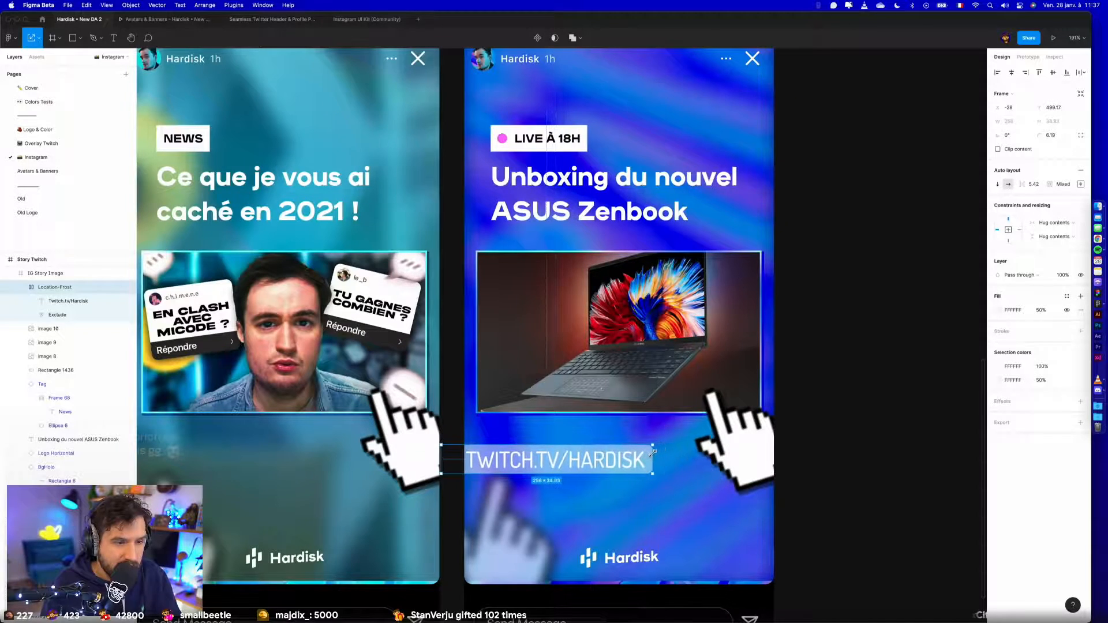
click(1010, 74)
click(945, 307)
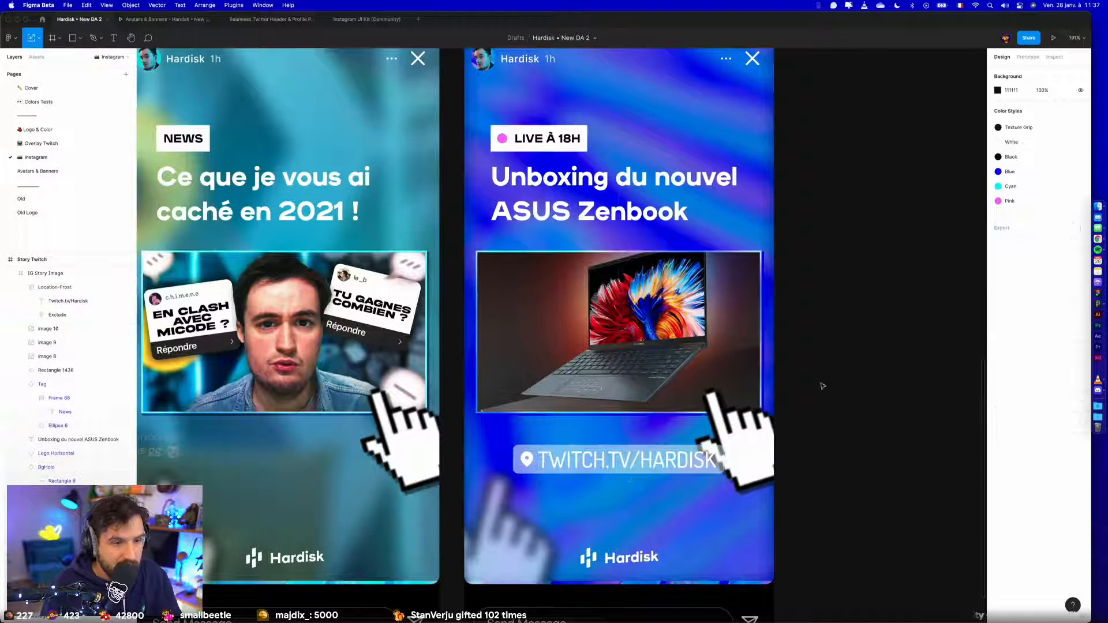
- Set the opacity of the tag's white background to 100%
click(711, 457)
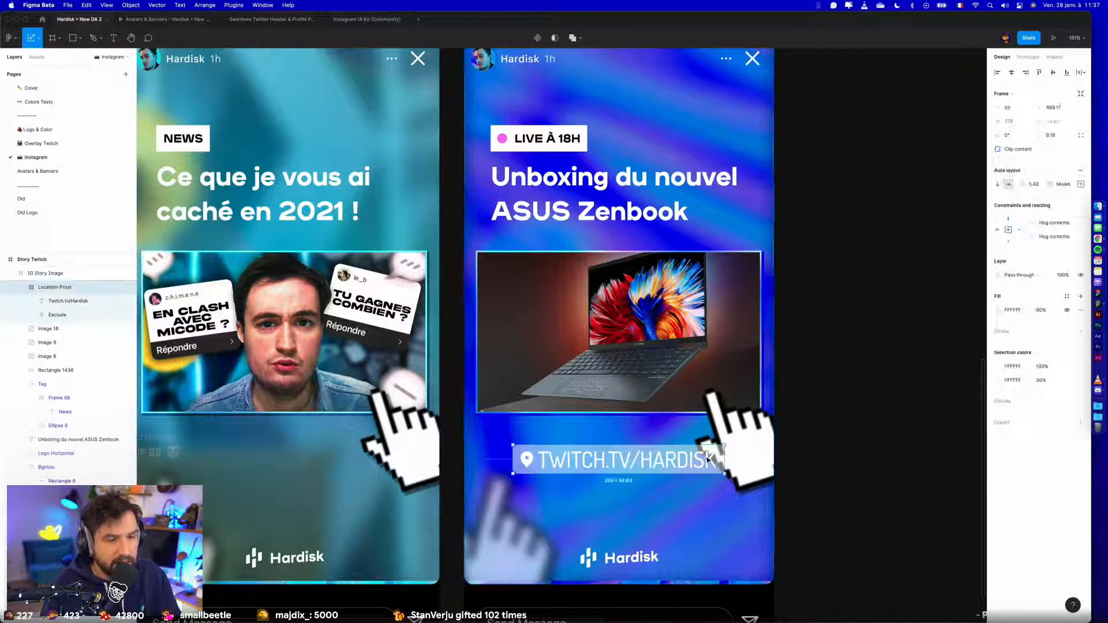
double_click(638, 461)
click(870, 450)
click(684, 469)
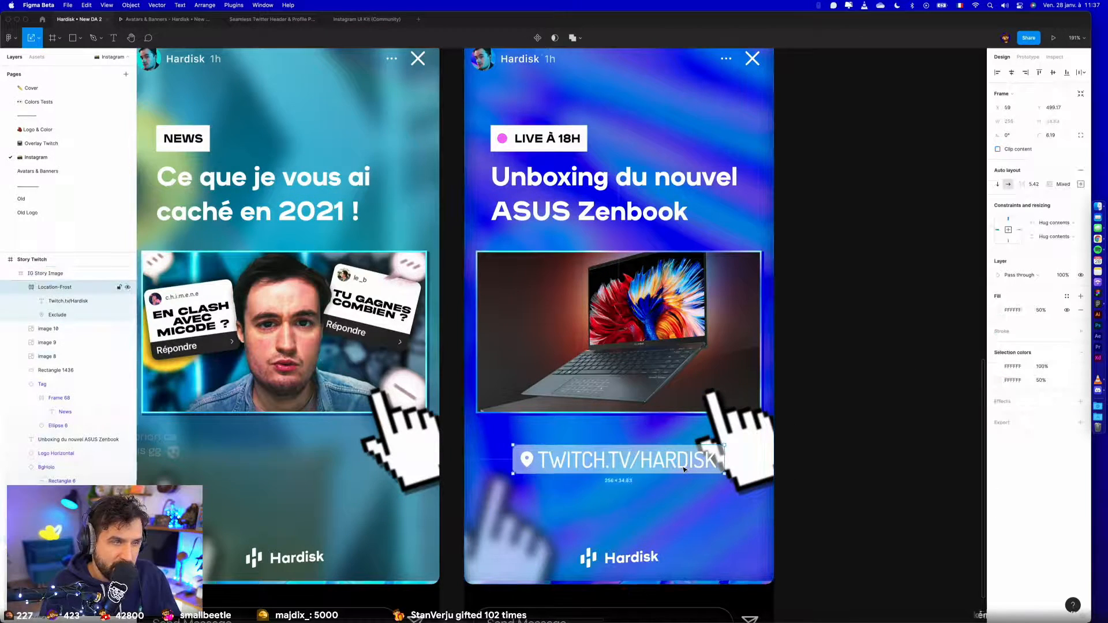
click(1040, 380)
text(100)
key(Return)
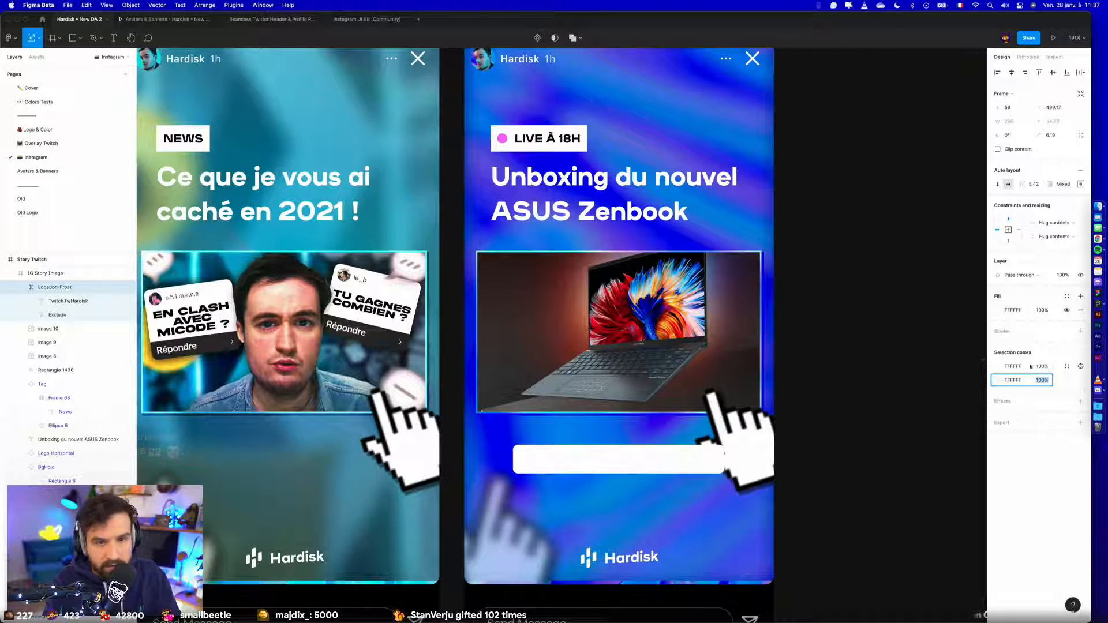
click(1066, 367)
click(932, 450)
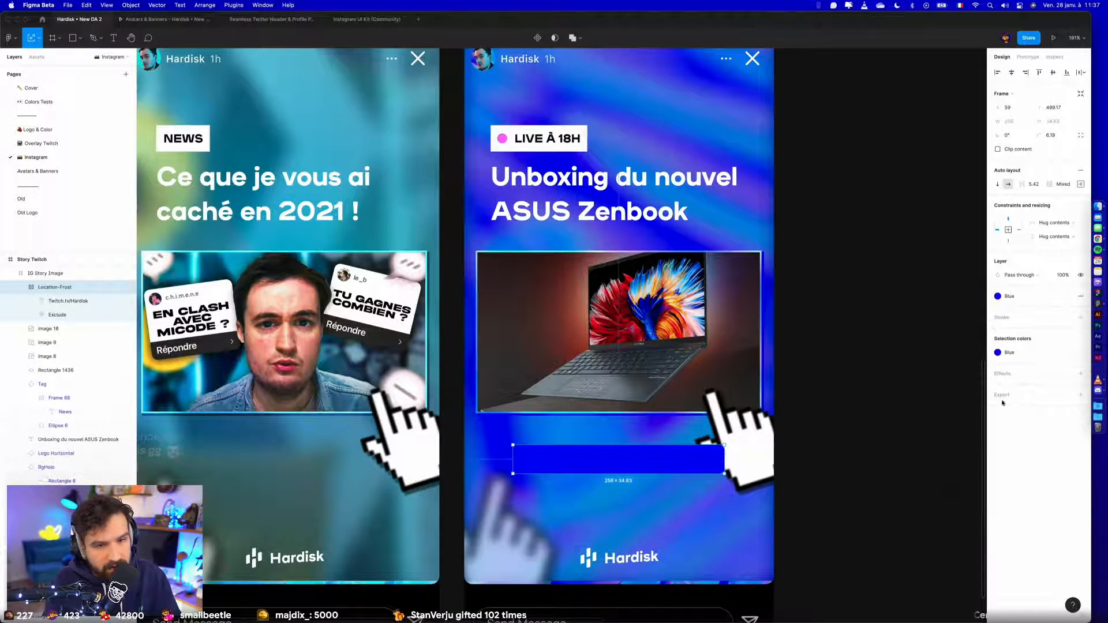
key(super+z)
- Apply the Blue colour style to the tag's text and location pin
click(69, 301)
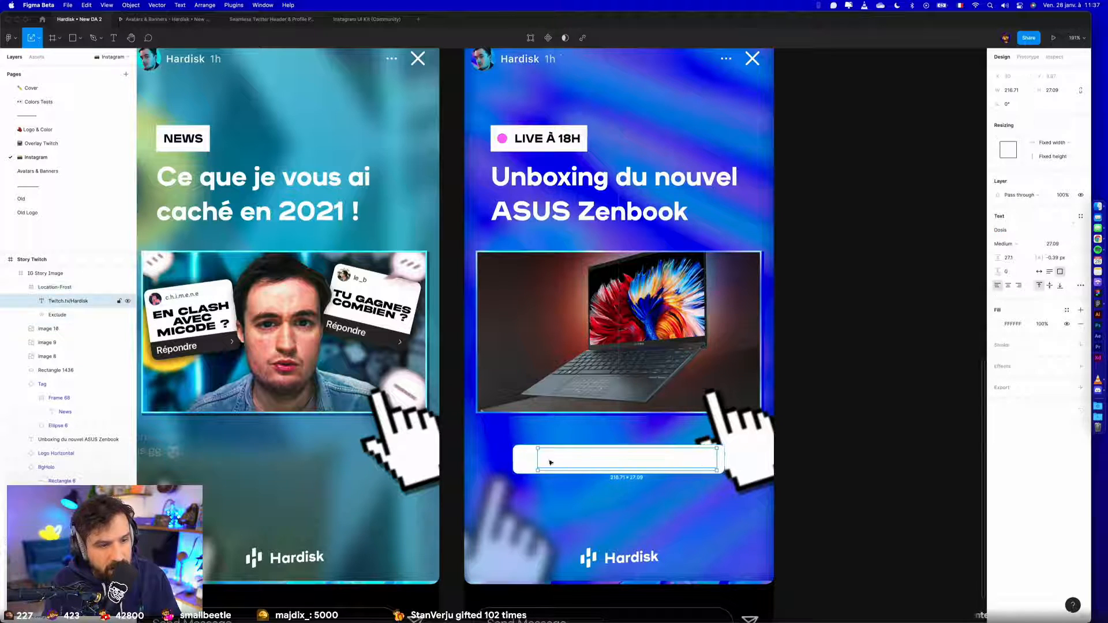
shift+click(70, 314)
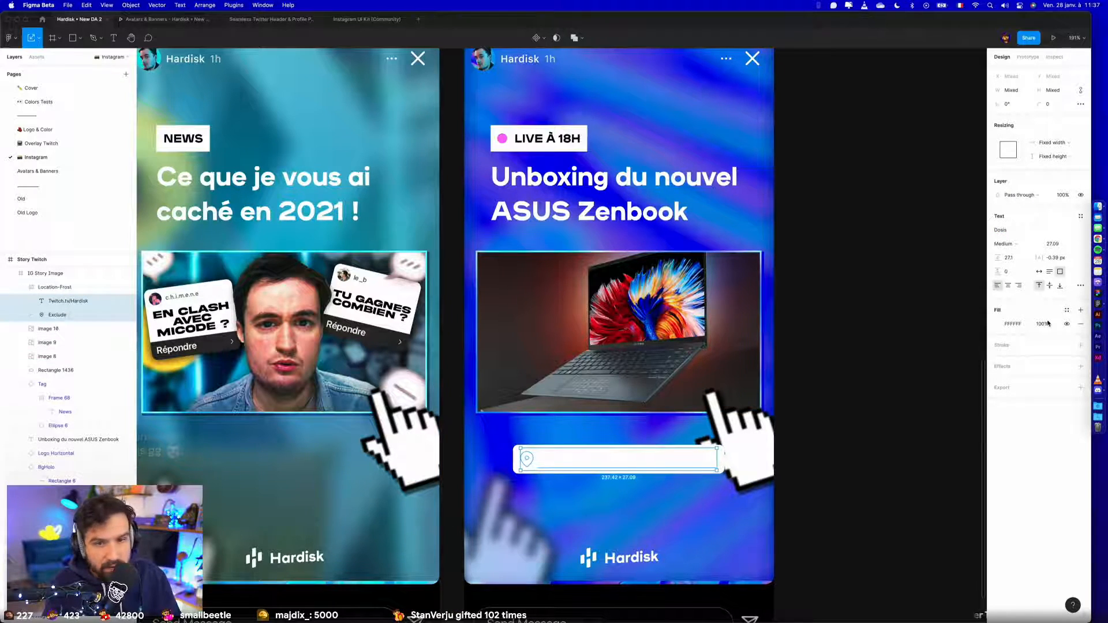
click(1067, 310)
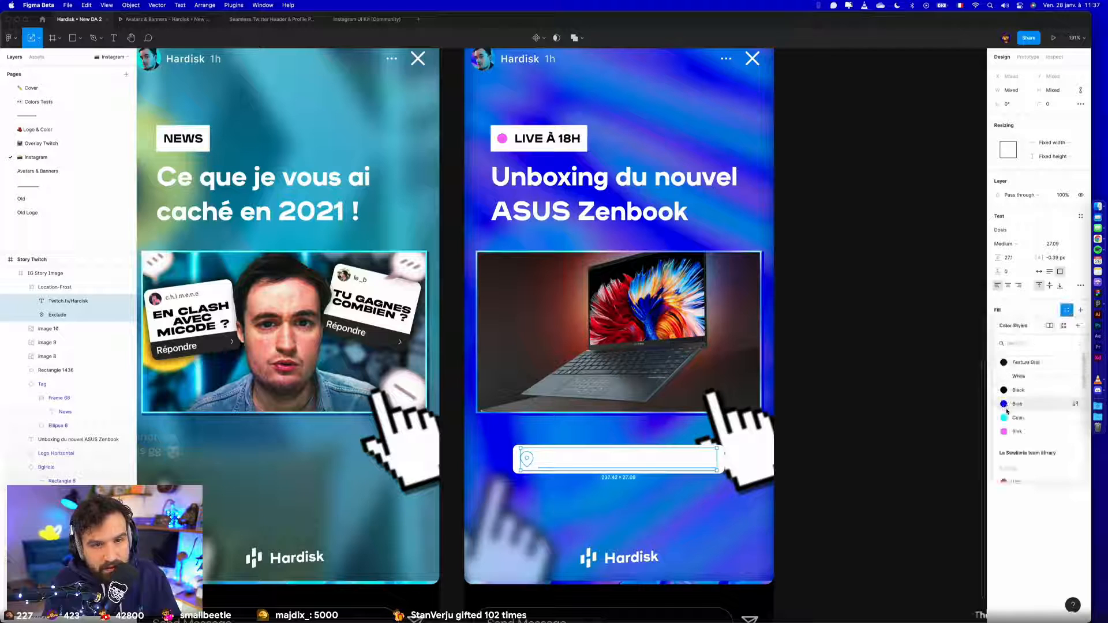
click(1019, 389)
click(898, 449)
click(620, 456)
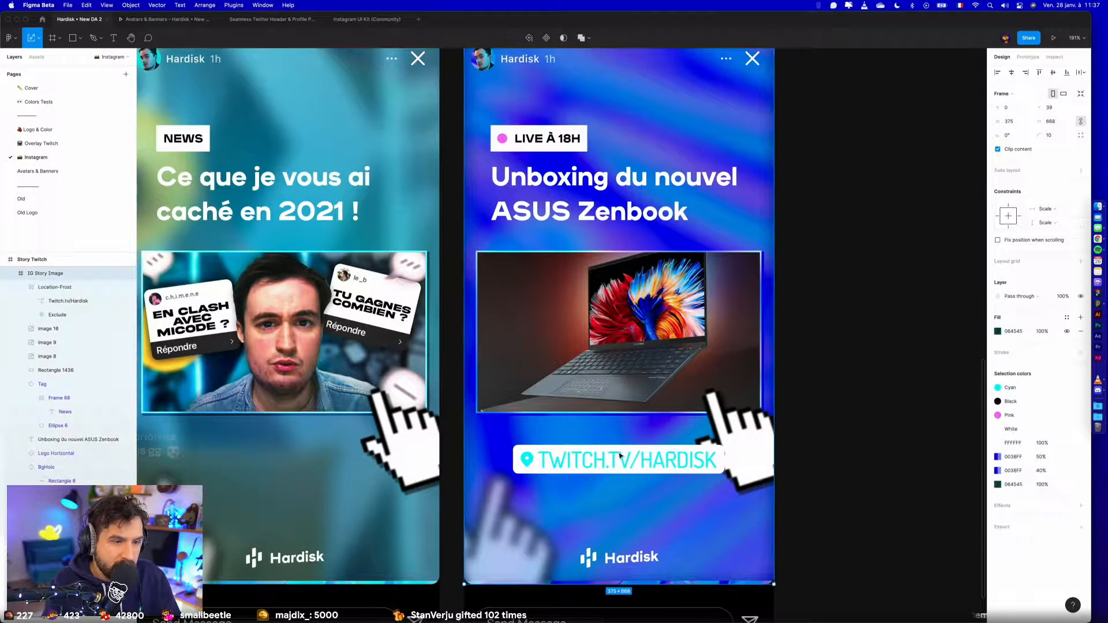
click(998, 366)
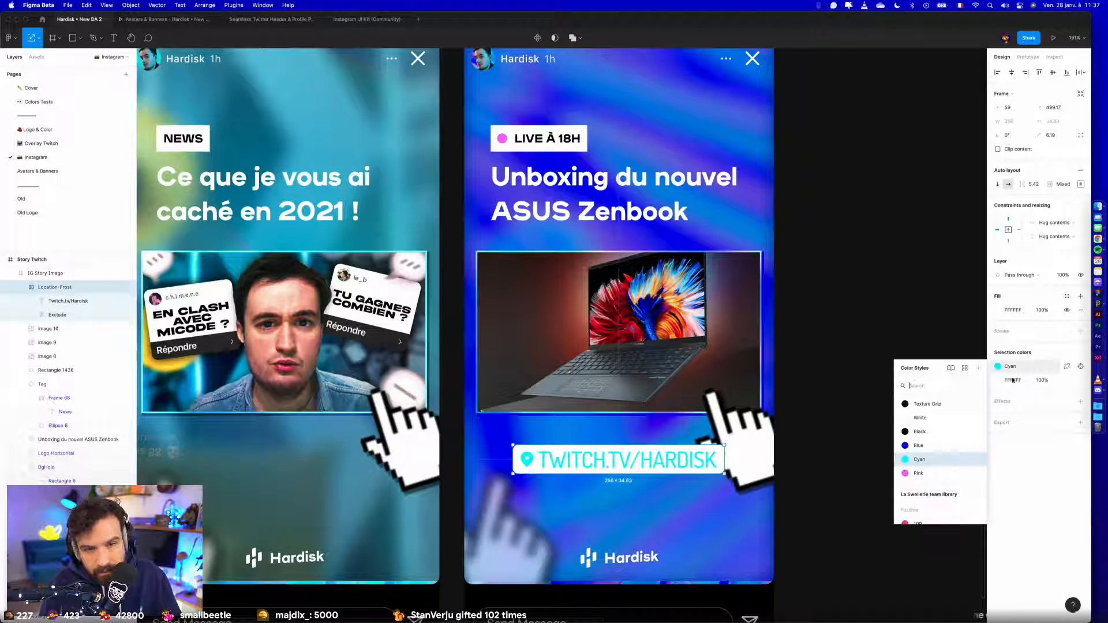
click(888, 440)
- Select the tag's location pin and search the Iconify plugin for "Link" icons
scroll(687, 453, up, 10)
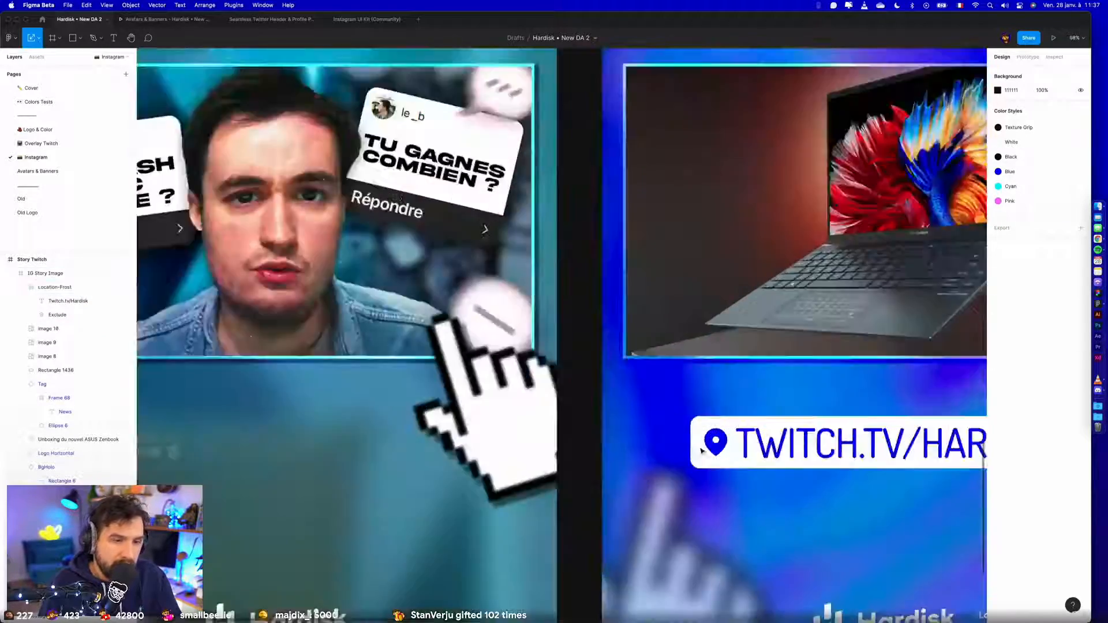
super+click(701, 448)
scroll(751, 437, right, 2)
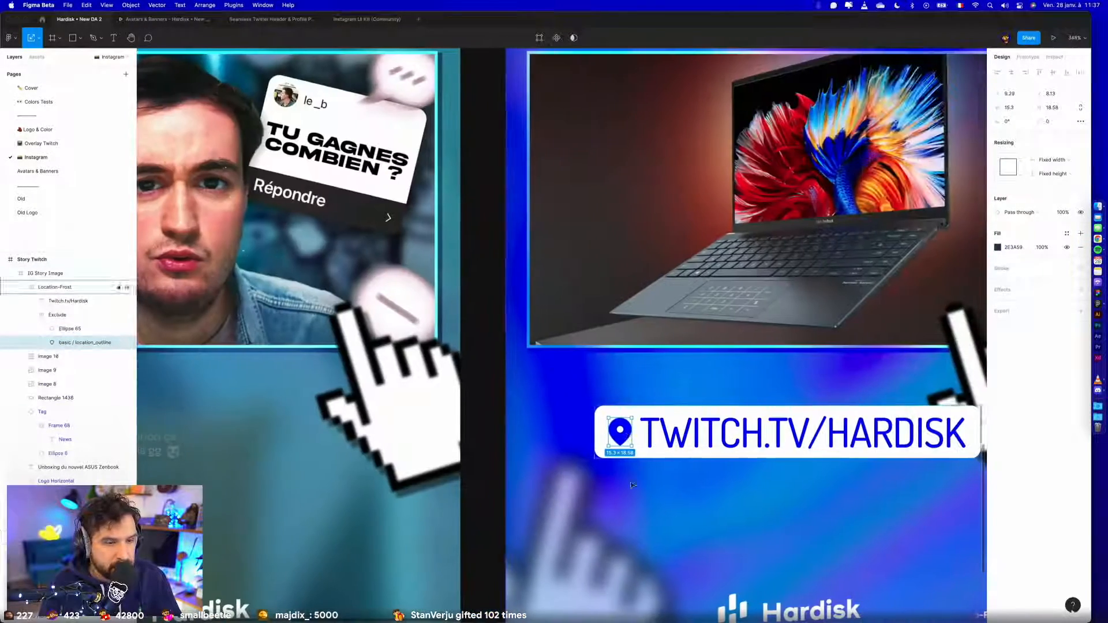
scroll(699, 469, right, 1)
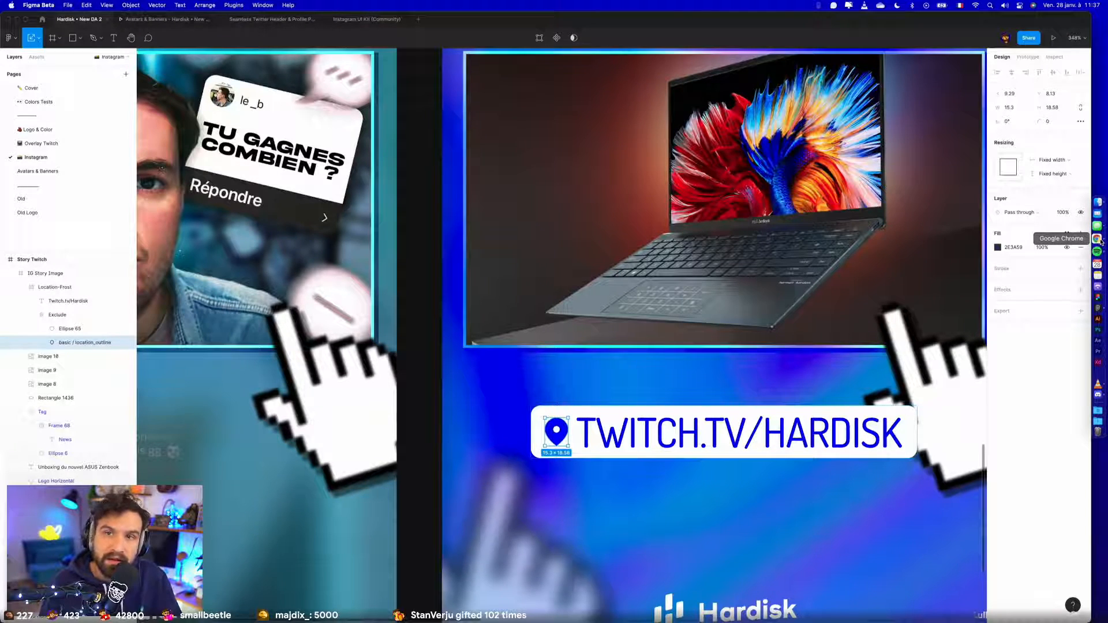
scroll(718, 320, right, 1)
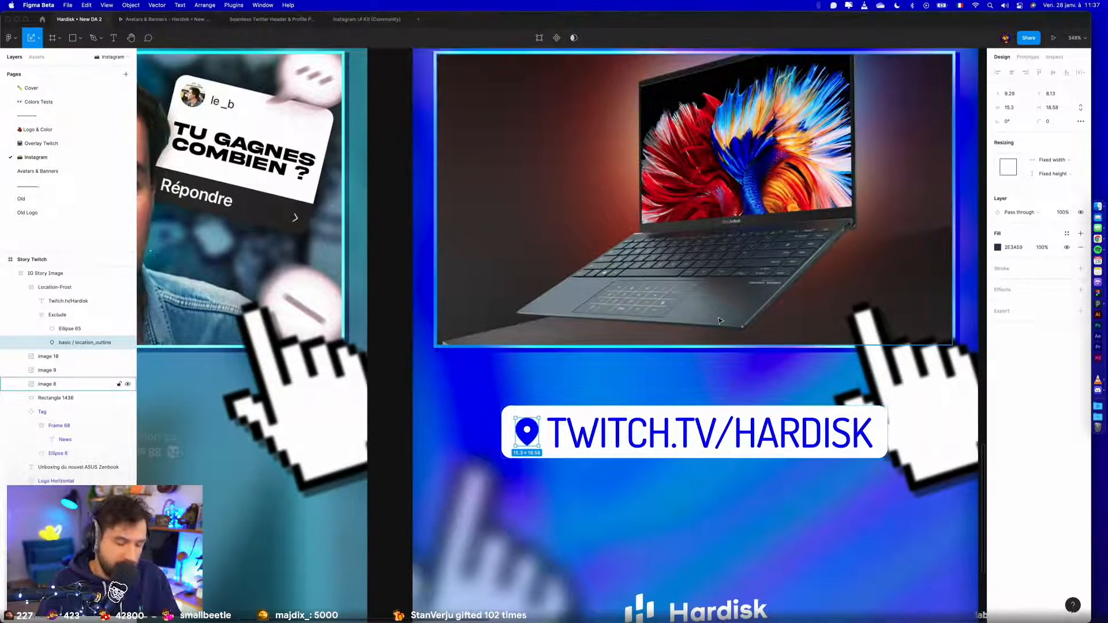
click(234, 5)
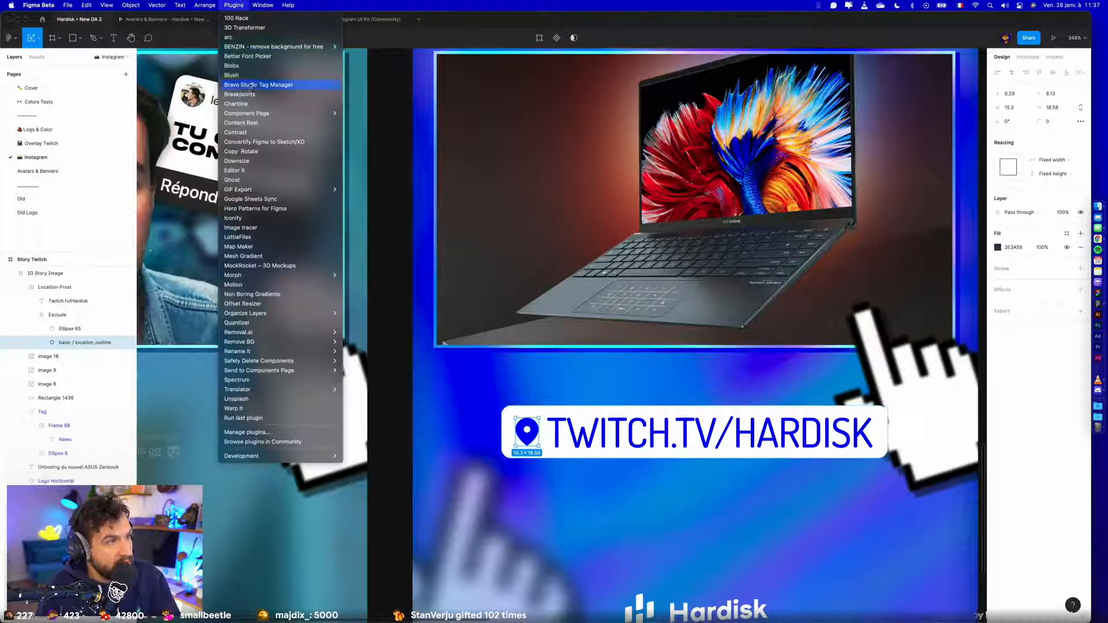
click(233, 218)
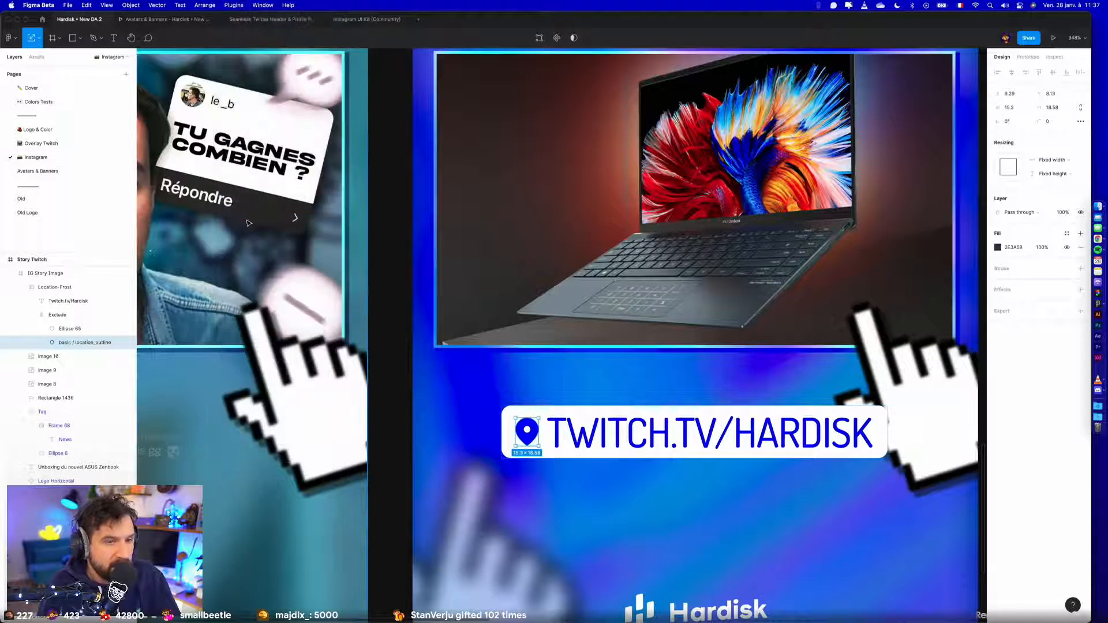
click(678, 116)
text(Link)
key(Return)
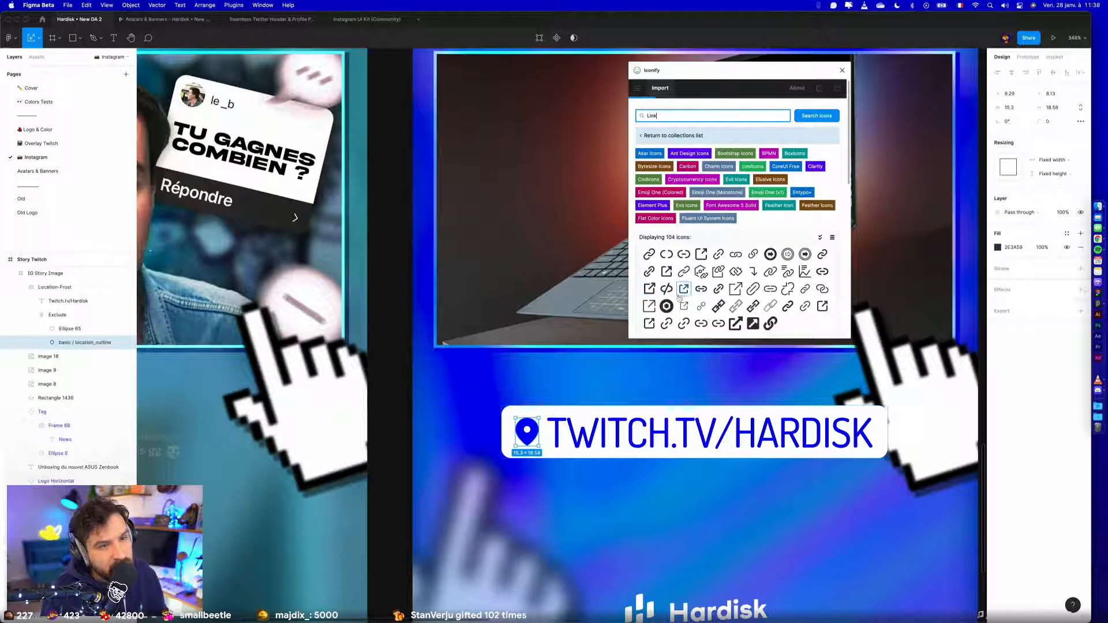
- Import the bx:bx-link icon into the tag and delete the location pin it replaces
click(824, 259)
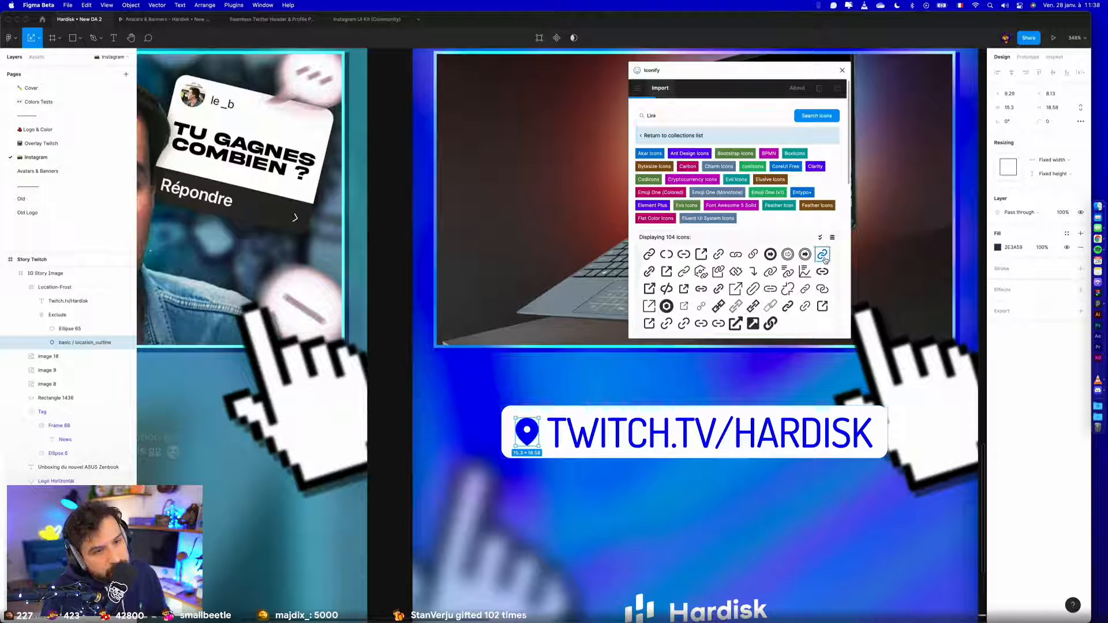
drag(631, 442, 531, 433)
click(533, 432)
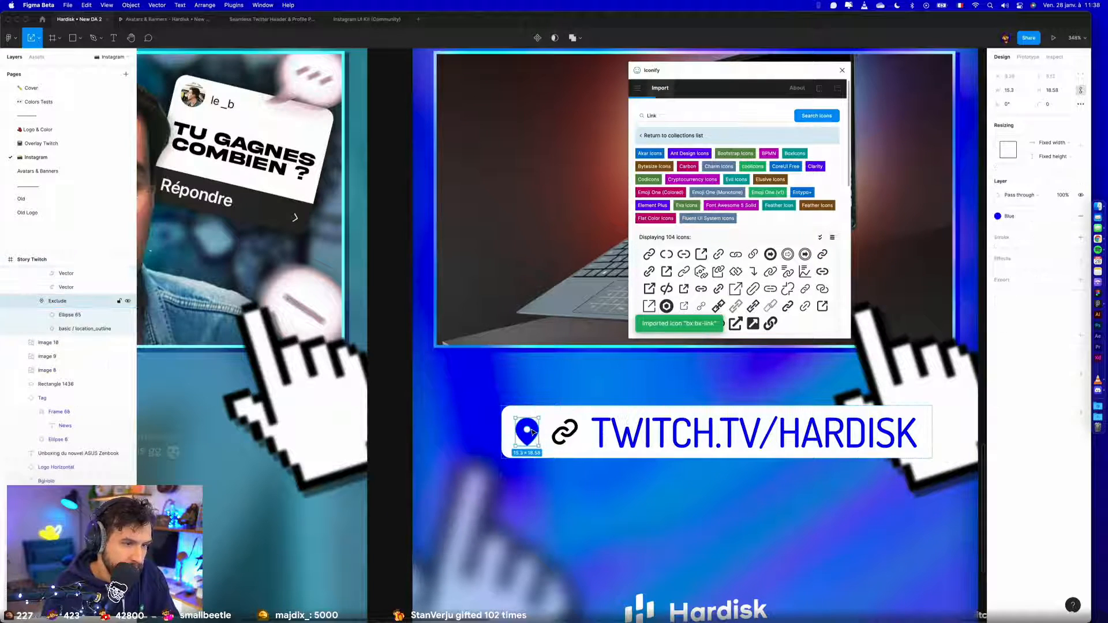
key(Delete)
- Apply the Blue colour style to the tag's black link icon and close Iconify
click(532, 431)
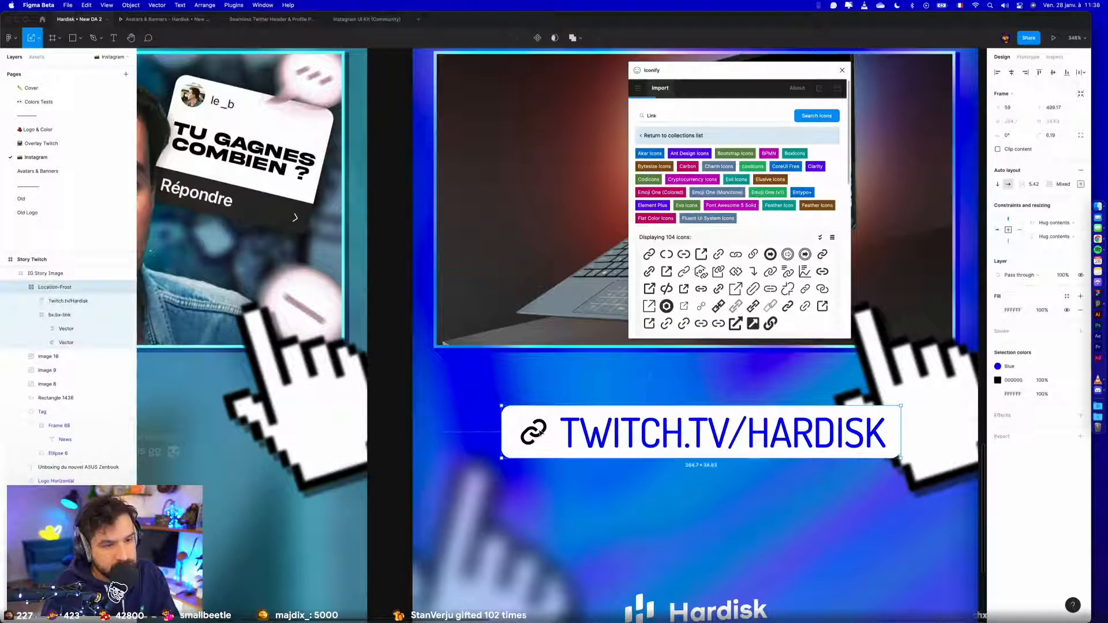
click(1067, 370)
click(914, 454)
click(747, 515)
scroll(746, 515, down, 8)
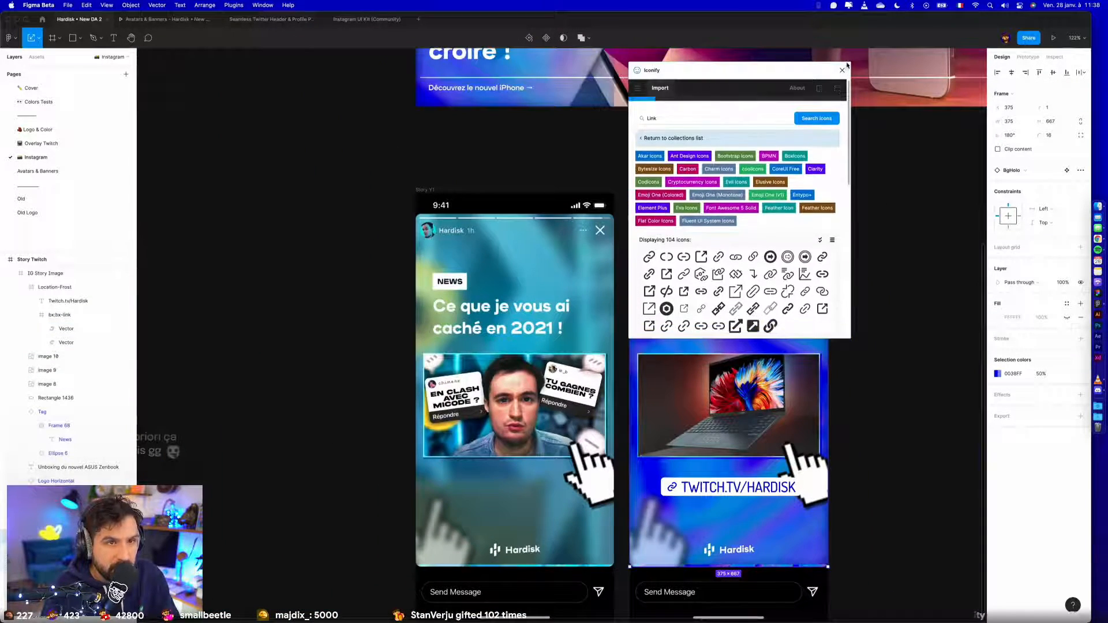
click(842, 71)
- Add a drop shadow with a blur of 12 to the link tag
click(773, 486)
click(776, 487)
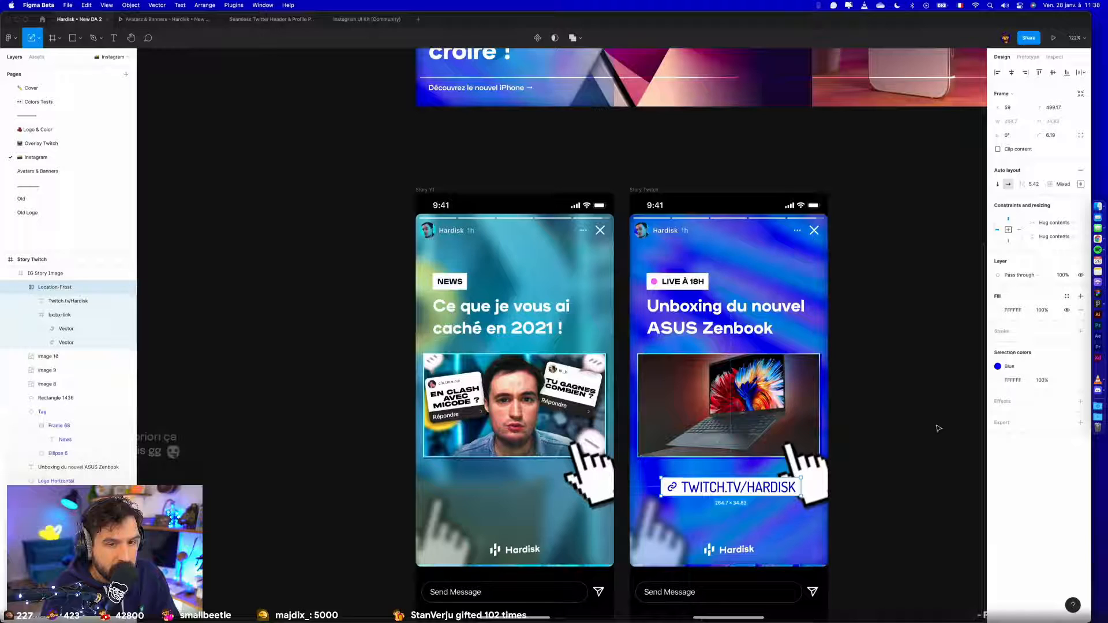
click(1080, 402)
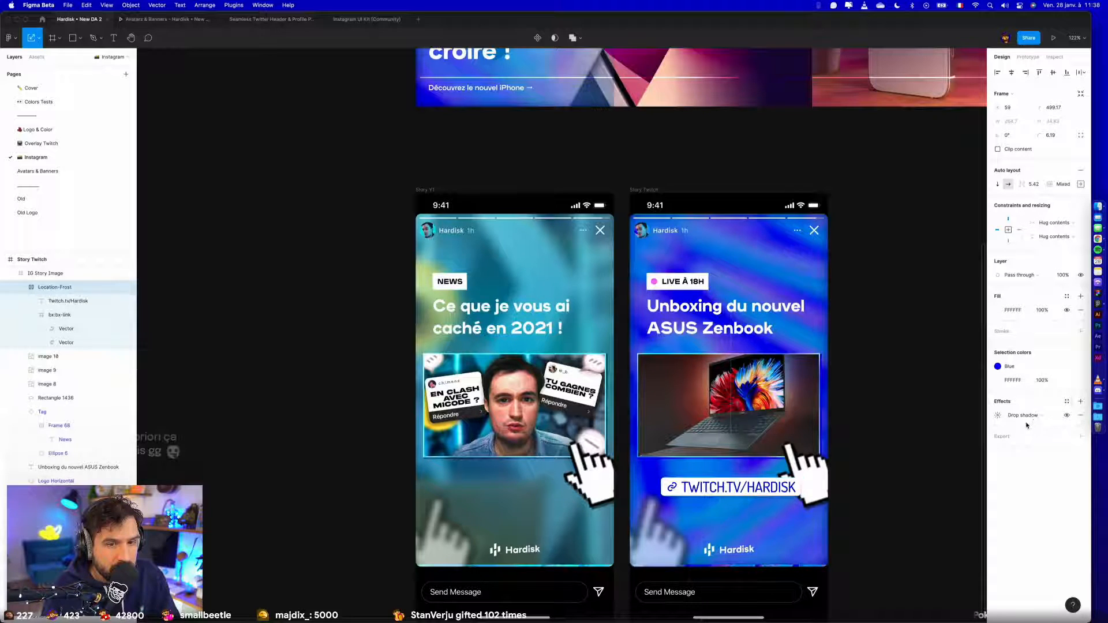
click(996, 417)
click(957, 437)
text(12)
key(Return)
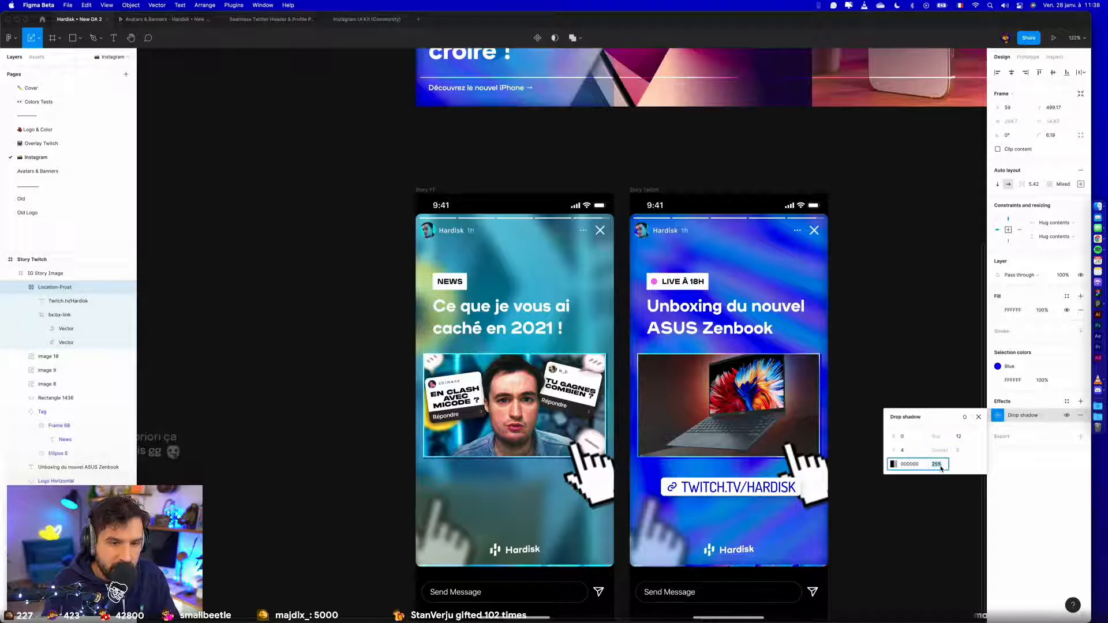
click(898, 552)
- Re-centre the link tag horizontally in Story Twitch and move it up slightly to Y 489
click(757, 496)
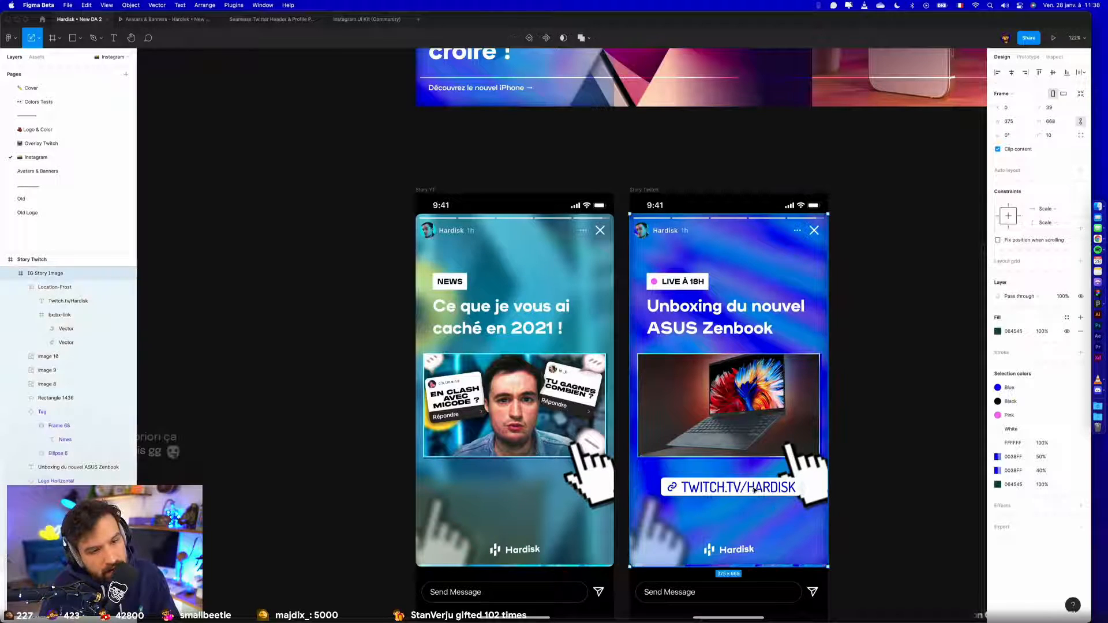
click(1011, 73)
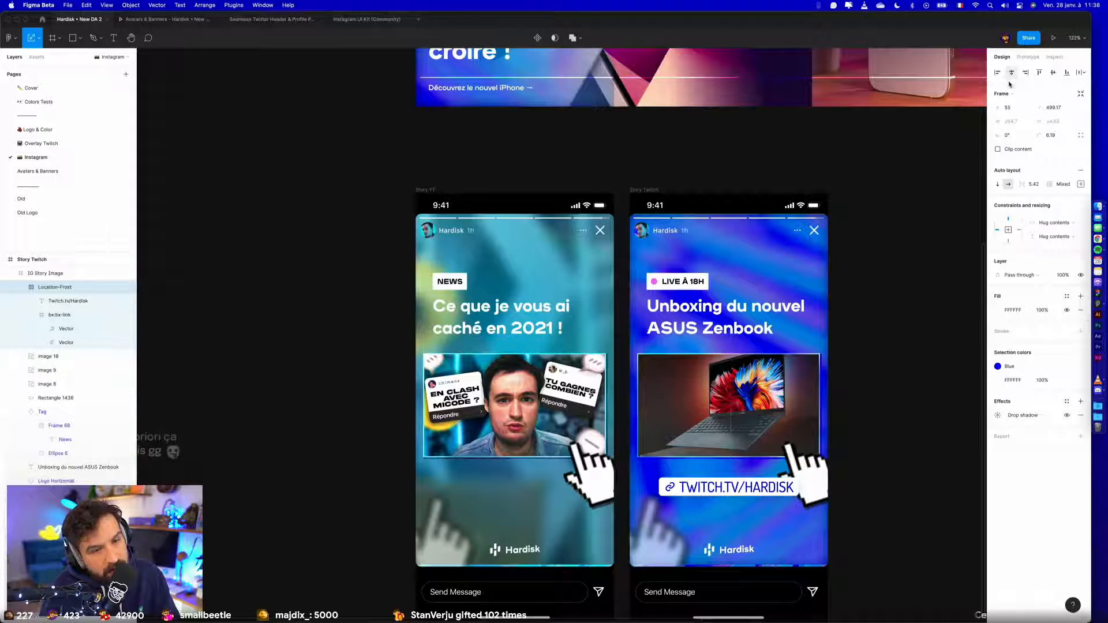
scroll(815, 509, up, 5)
scroll(704, 442, down, 2)
mouse_move(680, 428)
mouse_down()
mouse_move(680, 474)
mouse_move(679, 168)
mouse_move(680, 420)
mouse_up()
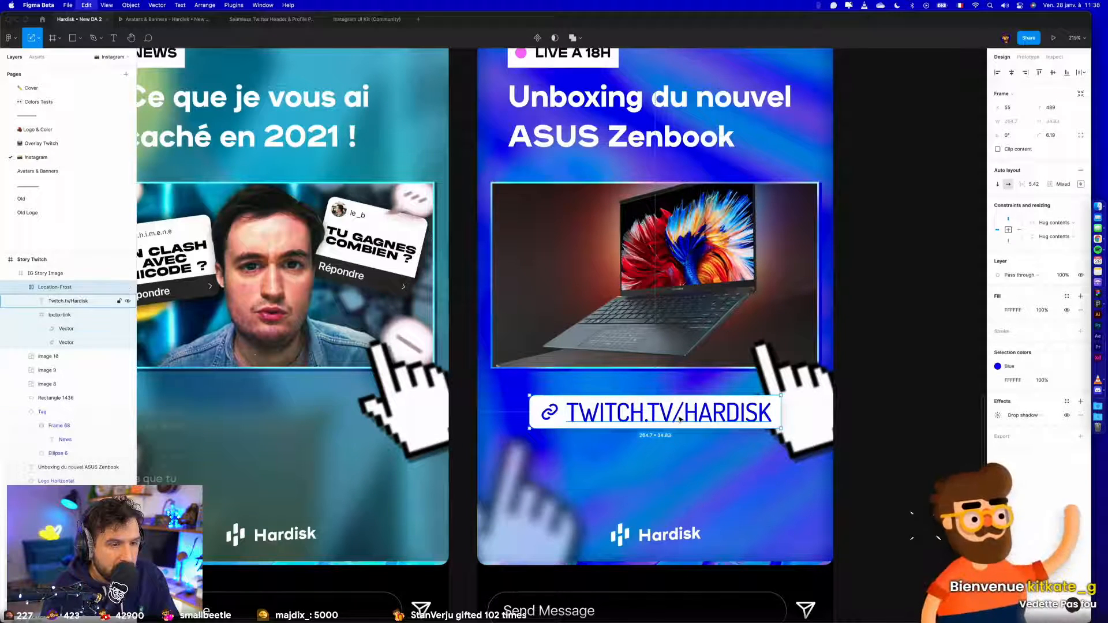
- Copy the link tag into Story YT at the same position and apply the Cyan colour style to its text and icon
scroll(548, 433, left, 5)
click(420, 421)
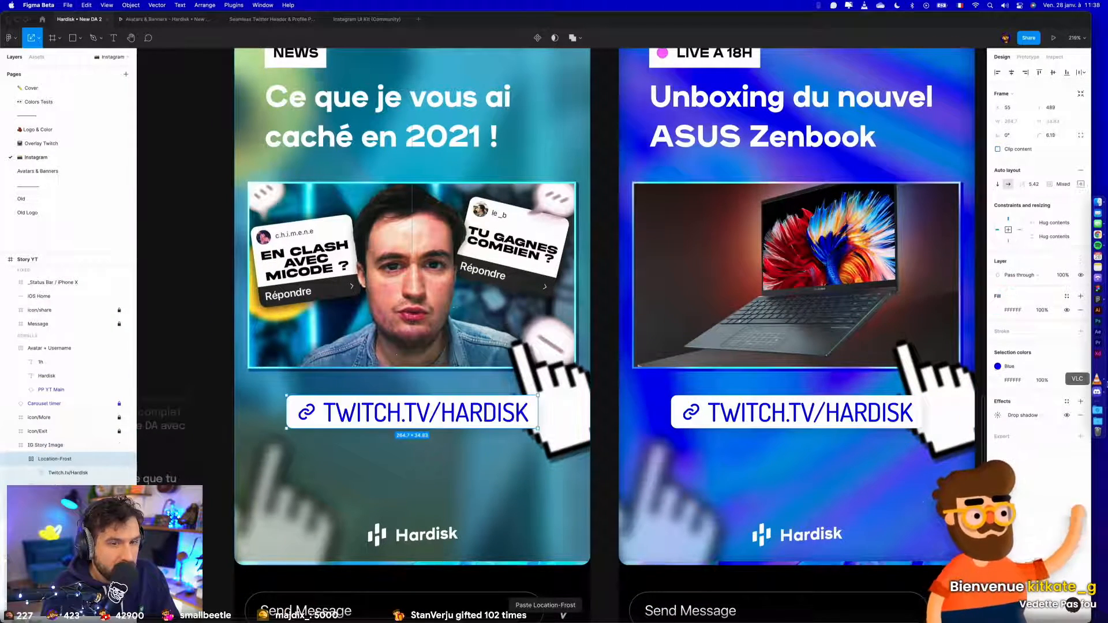
click(1006, 366)
click(920, 460)
scroll(922, 459, down, 5)
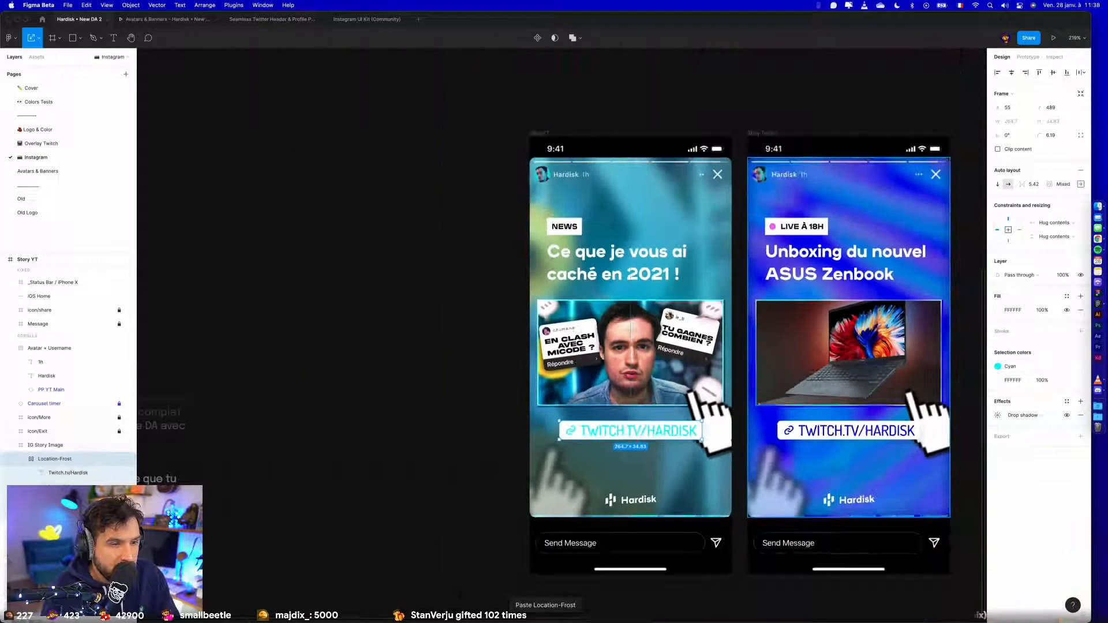
- Detach the Cyan style from the Story YT link tag and darken its text and icon to dark teal
click(1066, 366)
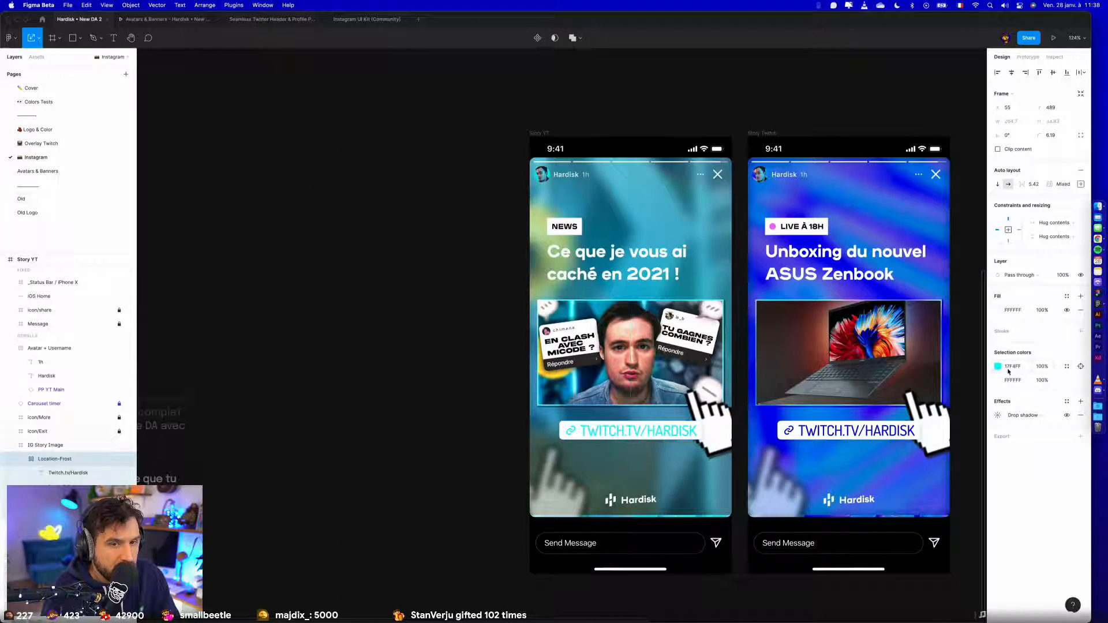
click(997, 365)
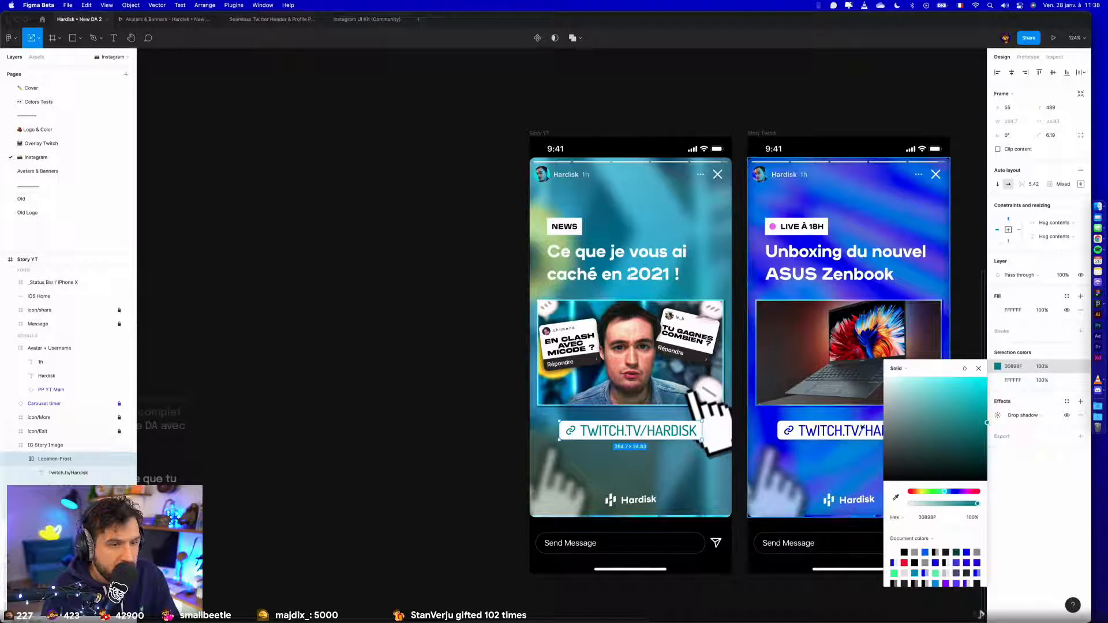
click(428, 411)
scroll(410, 410, down, 2)
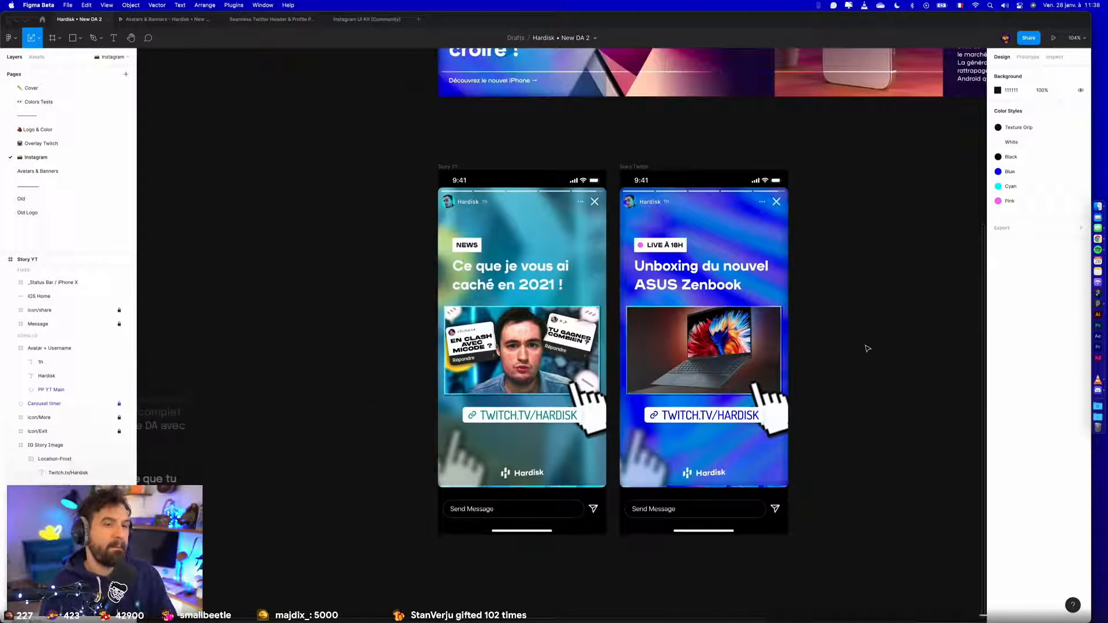
scroll(866, 351, up, 1)
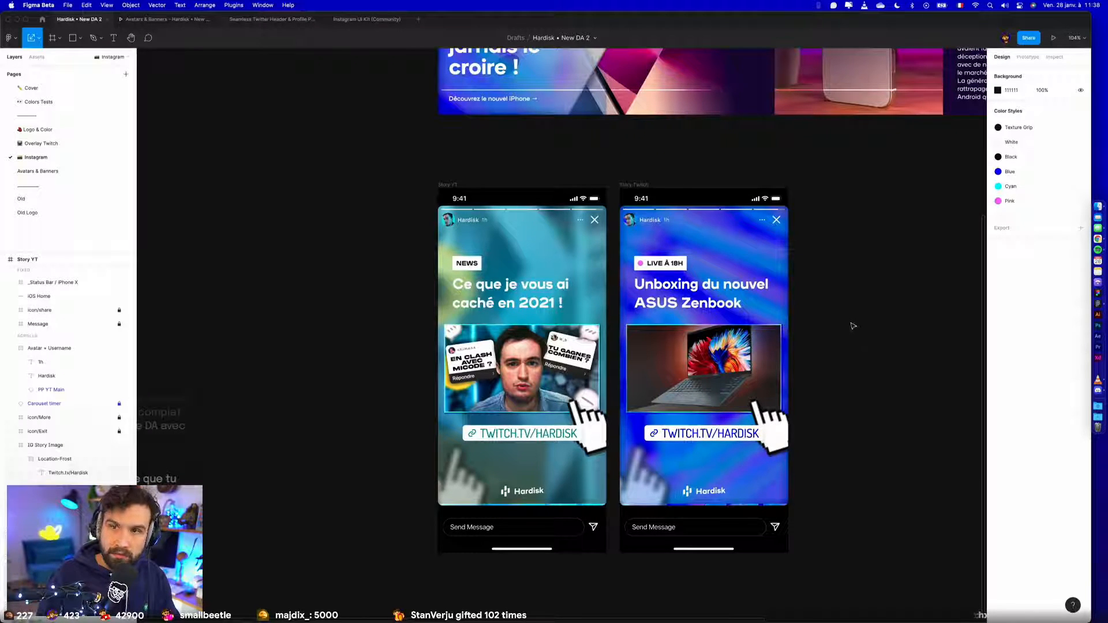
scroll(785, 258, up, 3)
click(639, 279)
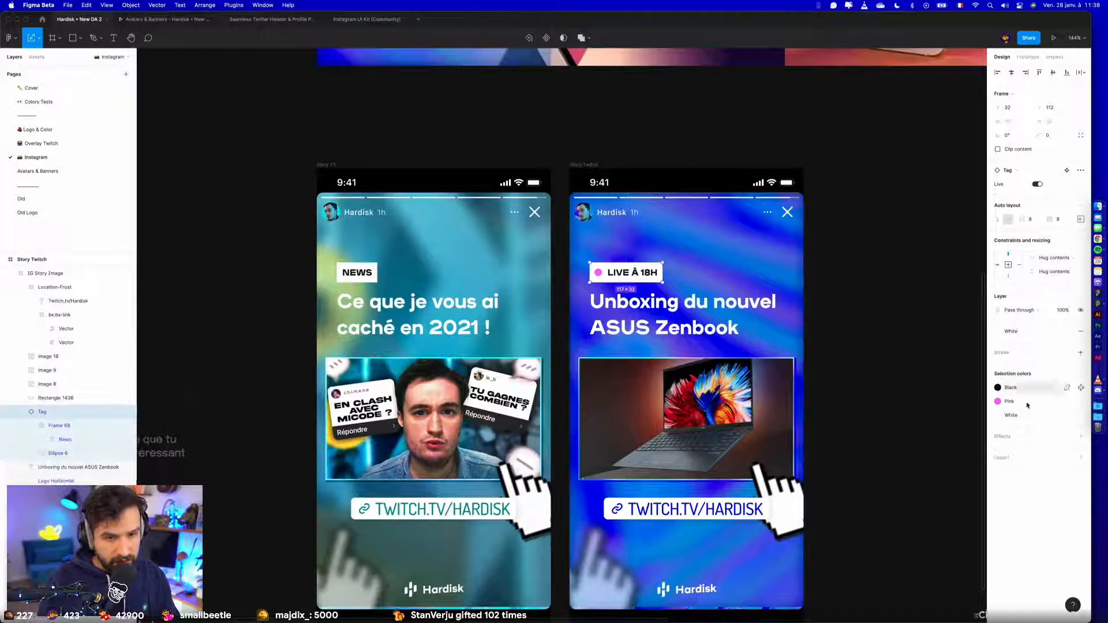
click(1081, 387)
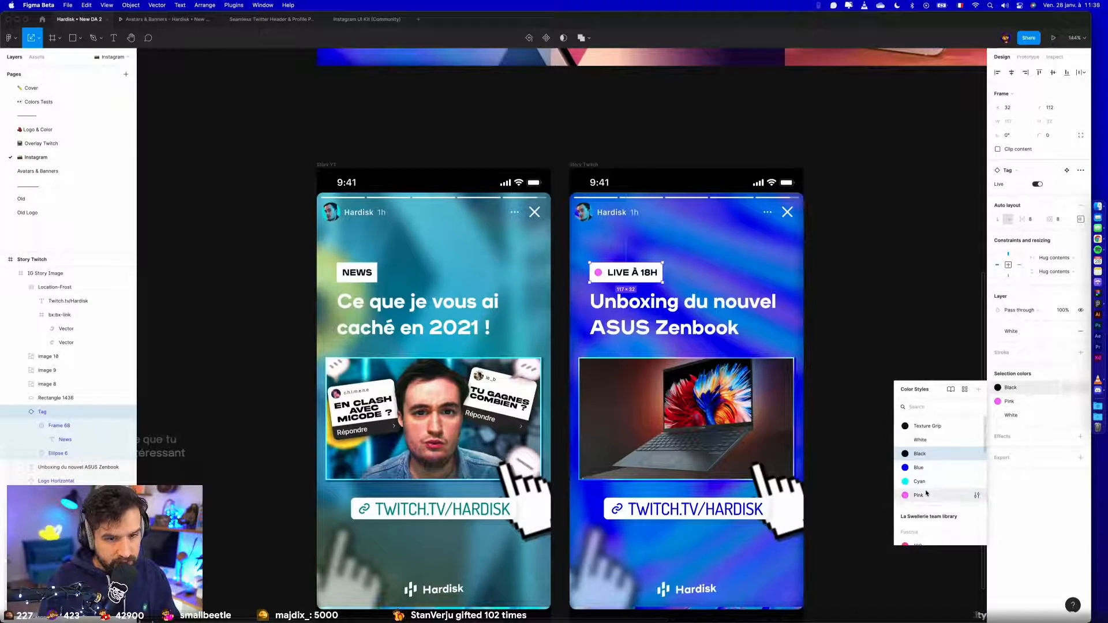
click(927, 496)
key(super+z)
- Apply the Pink colour style to the background of the LIVE À 18H tag in Story Twitch and White to its text
click(1031, 415)
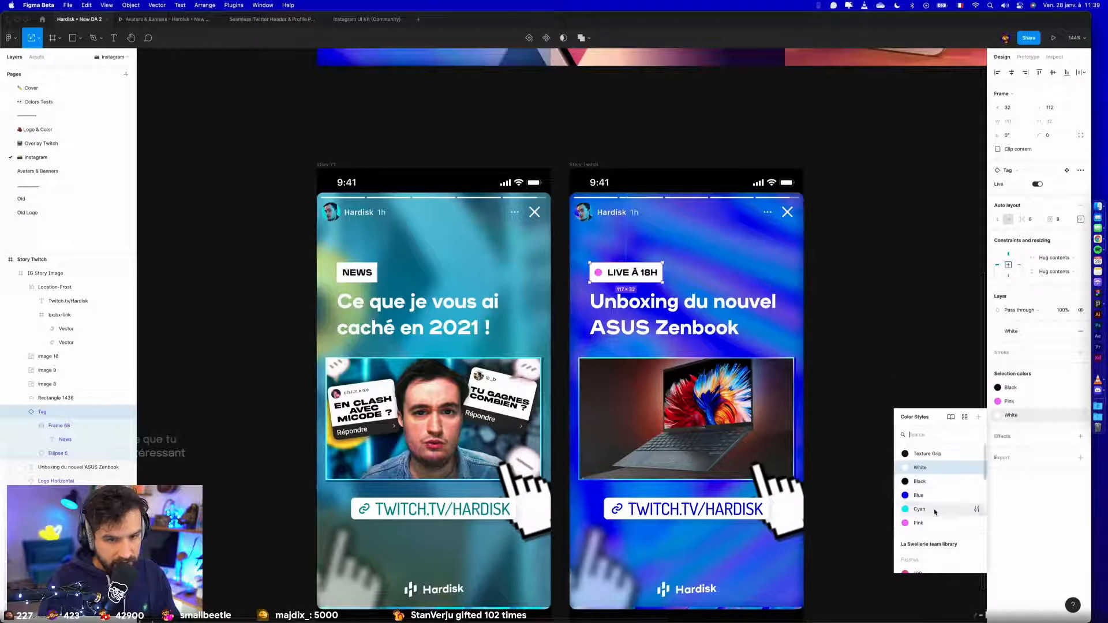
click(923, 523)
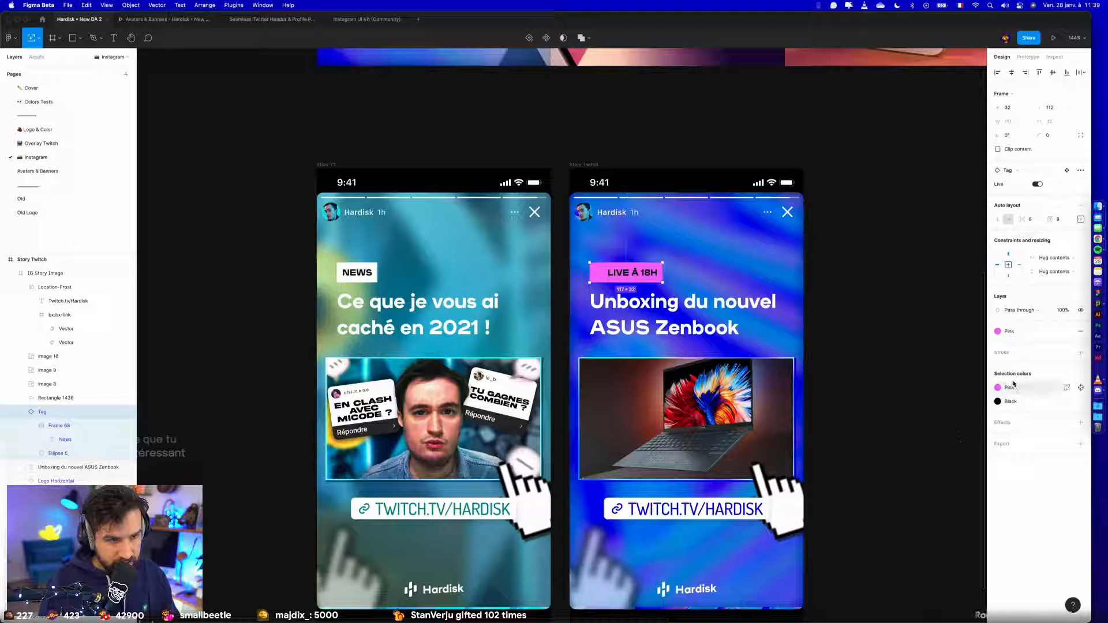
click(1081, 401)
click(934, 458)
click(889, 350)
- Apply the White colour style to the round dot inside the LIVE À 18H tag
scroll(592, 271, up, 5)
super+click(602, 277)
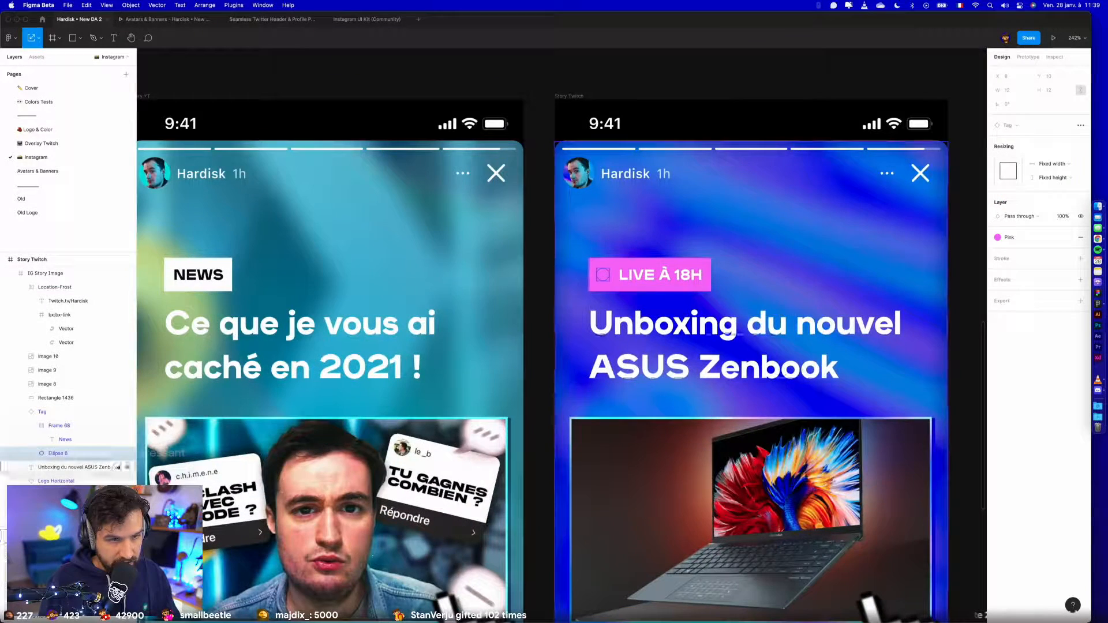
click(1024, 237)
click(1011, 291)
click(945, 292)
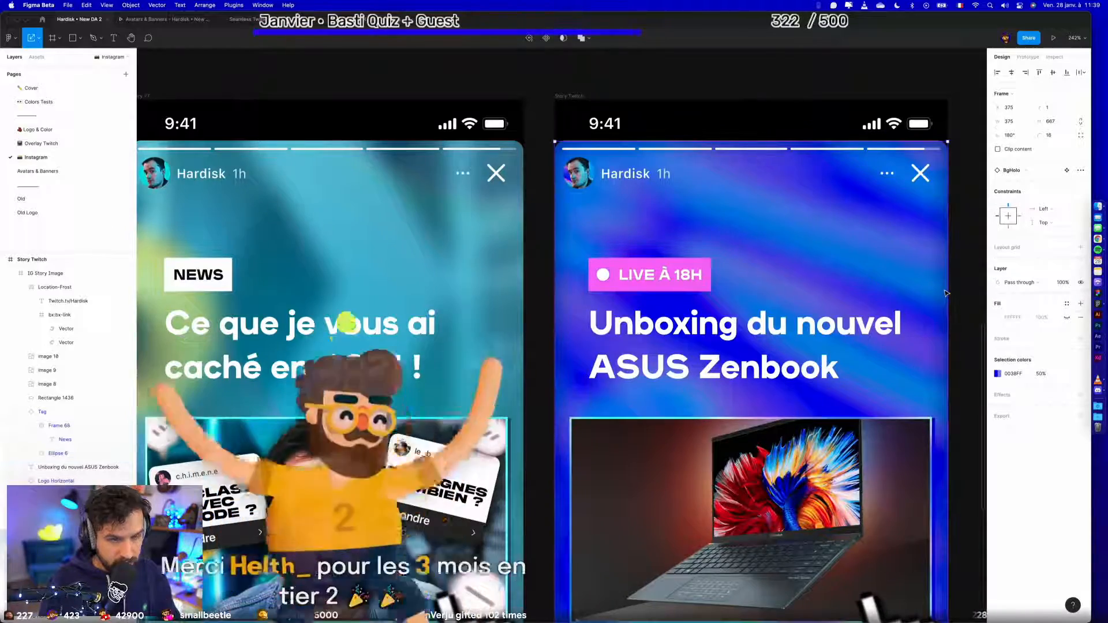
scroll(943, 289, down, 3)
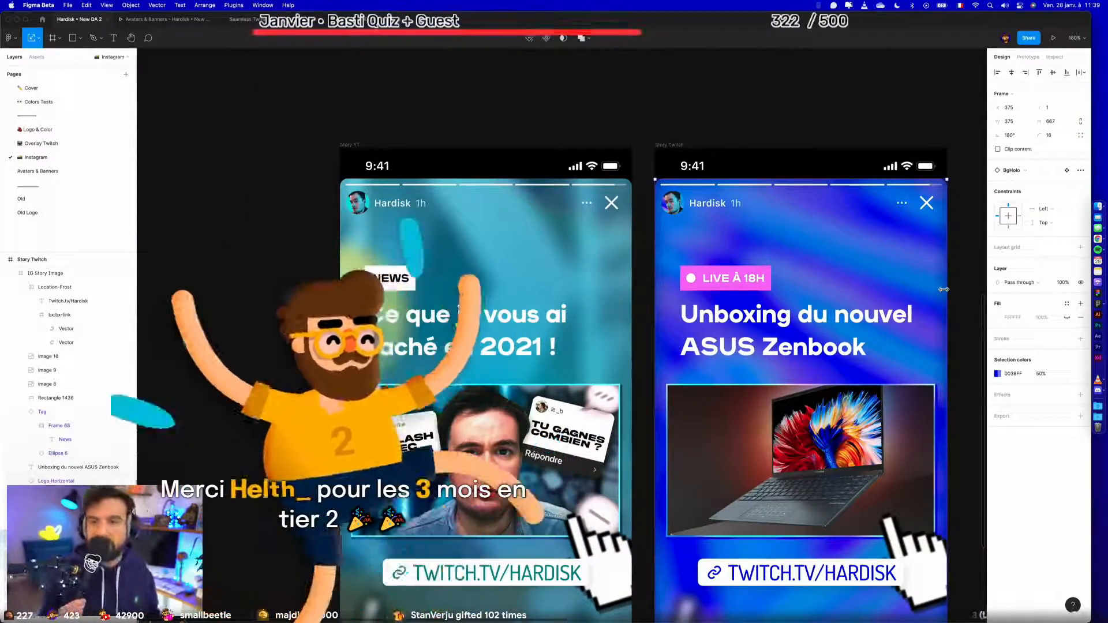
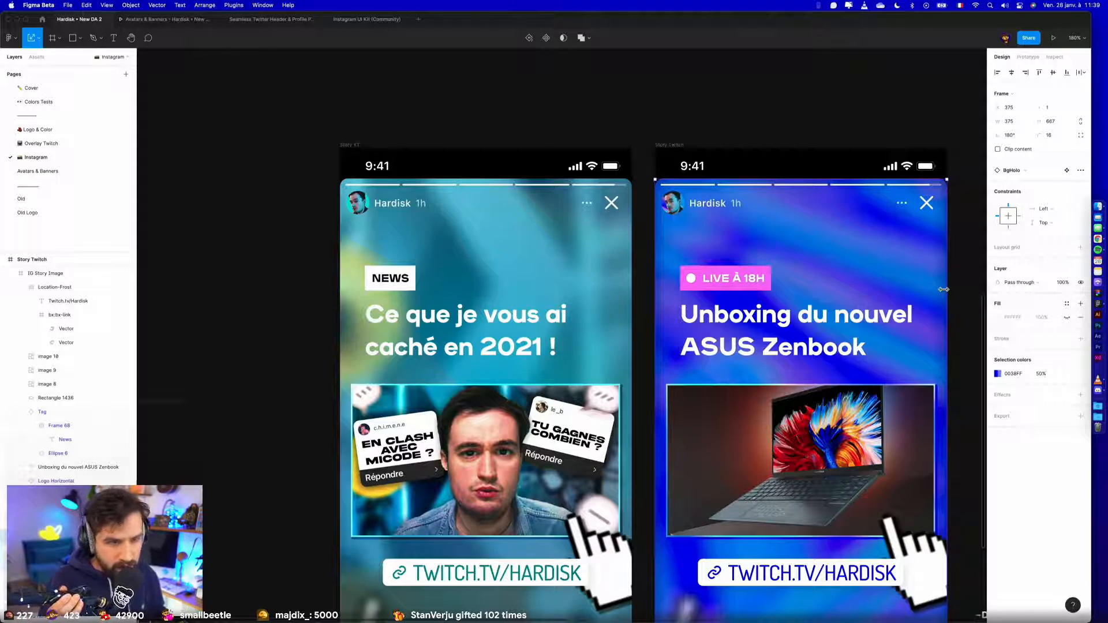
- Detach the Pink style from the LIVE À 18H tag's background in Story Twitch and set its fill to red FF3A3A
click(743, 282)
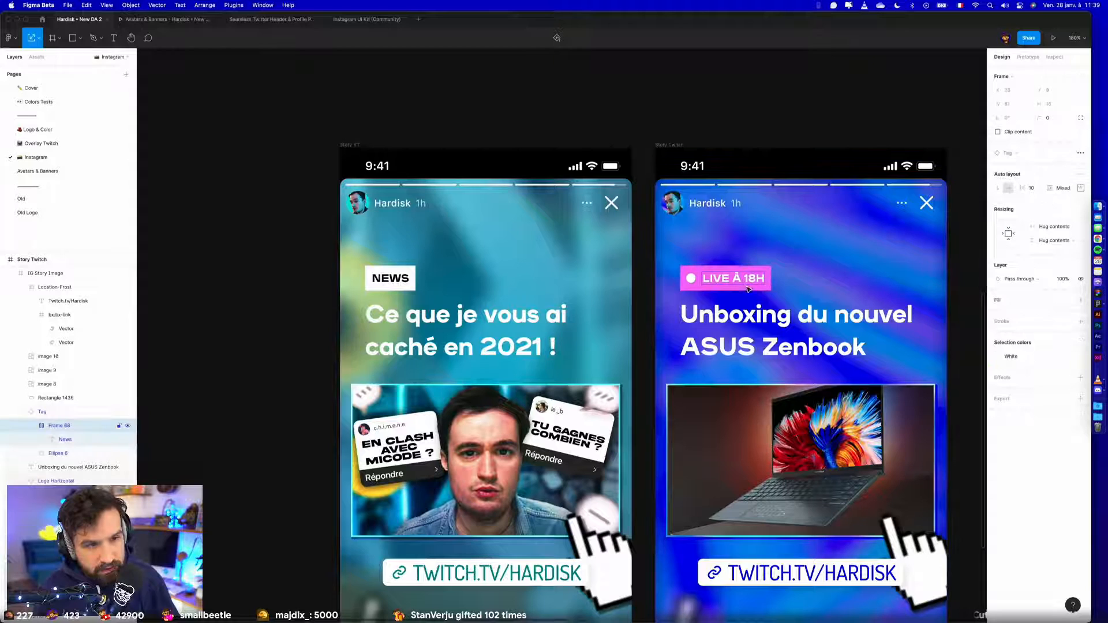
click(1066, 331)
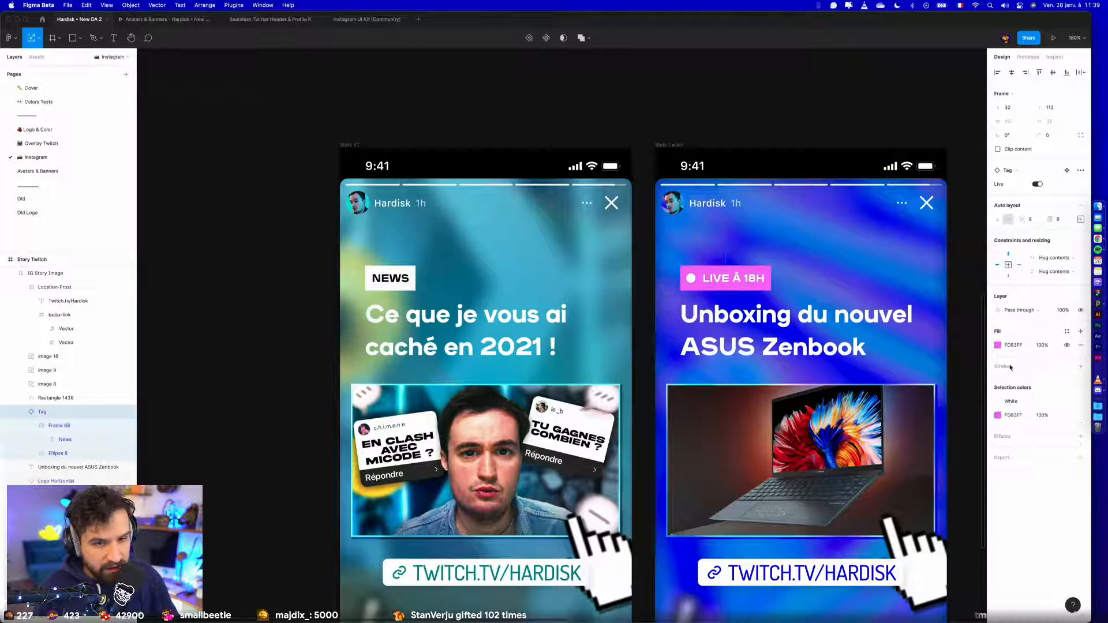
click(996, 345)
click(976, 471)
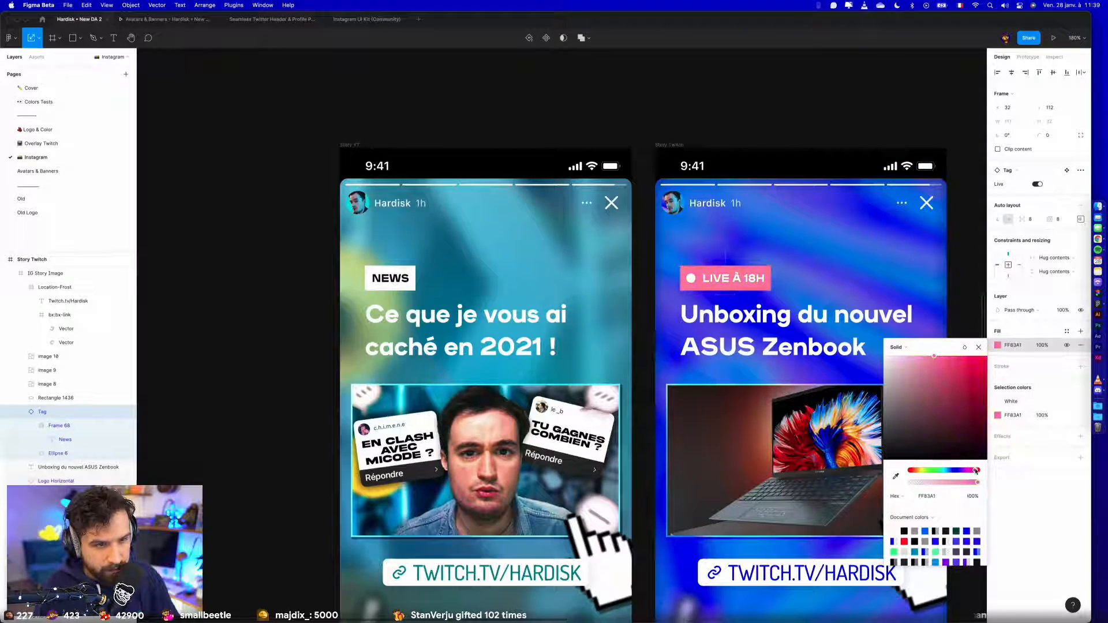
drag(947, 376, 963, 349)
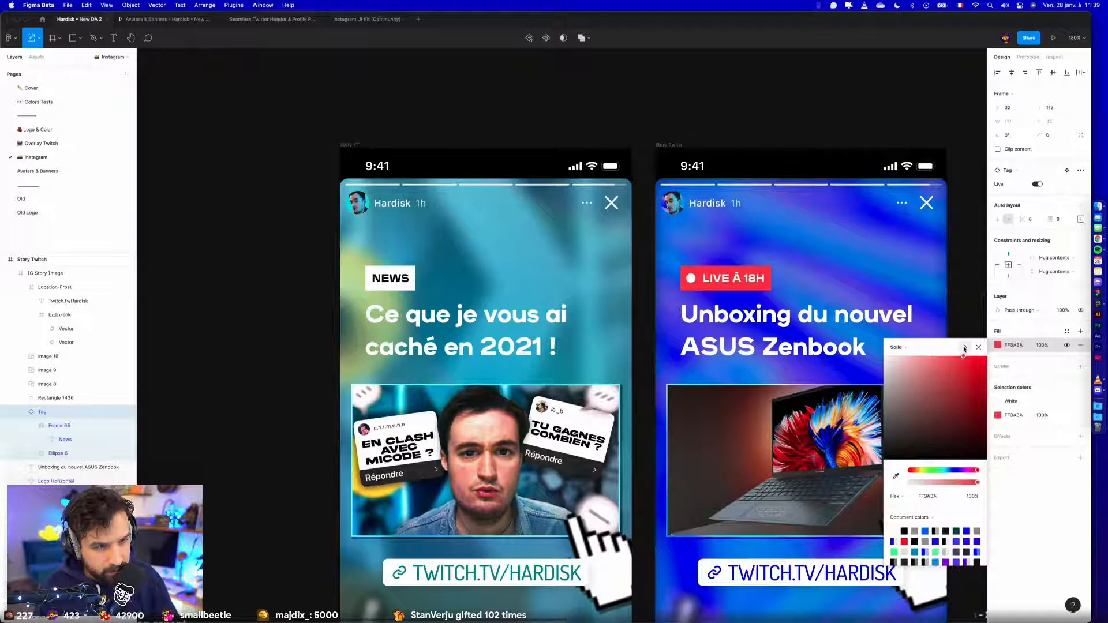
click(779, 142)
- Replace the NEWS tag text in Story YT with "NOUVELLE VIDÉO"
scroll(780, 142, down, 5)
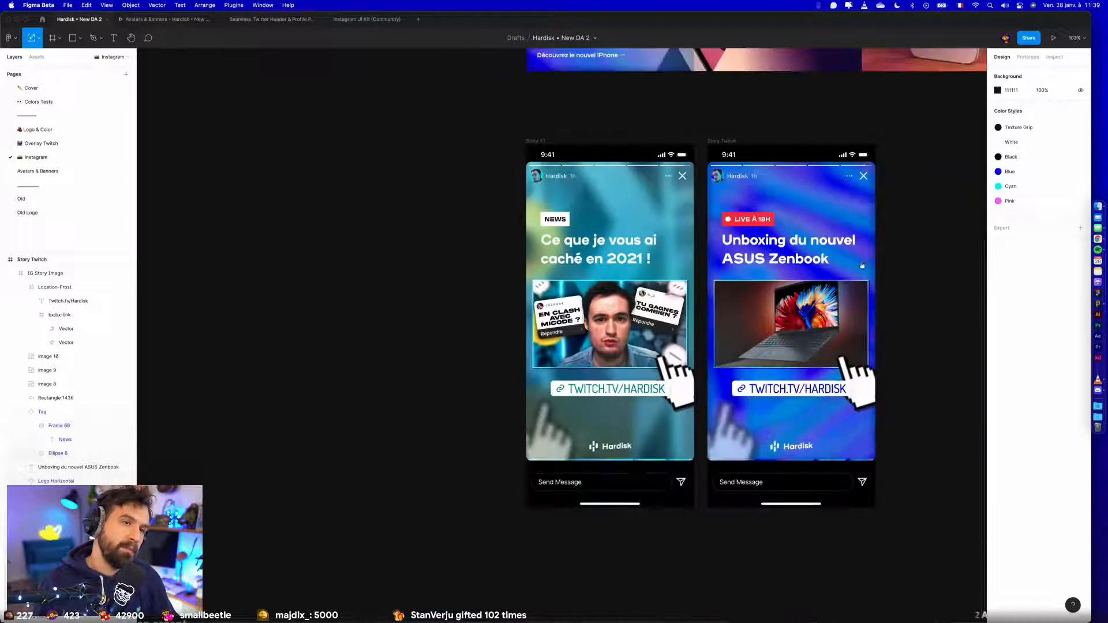
scroll(857, 261, right, 3)
scroll(206, 211, up, 5)
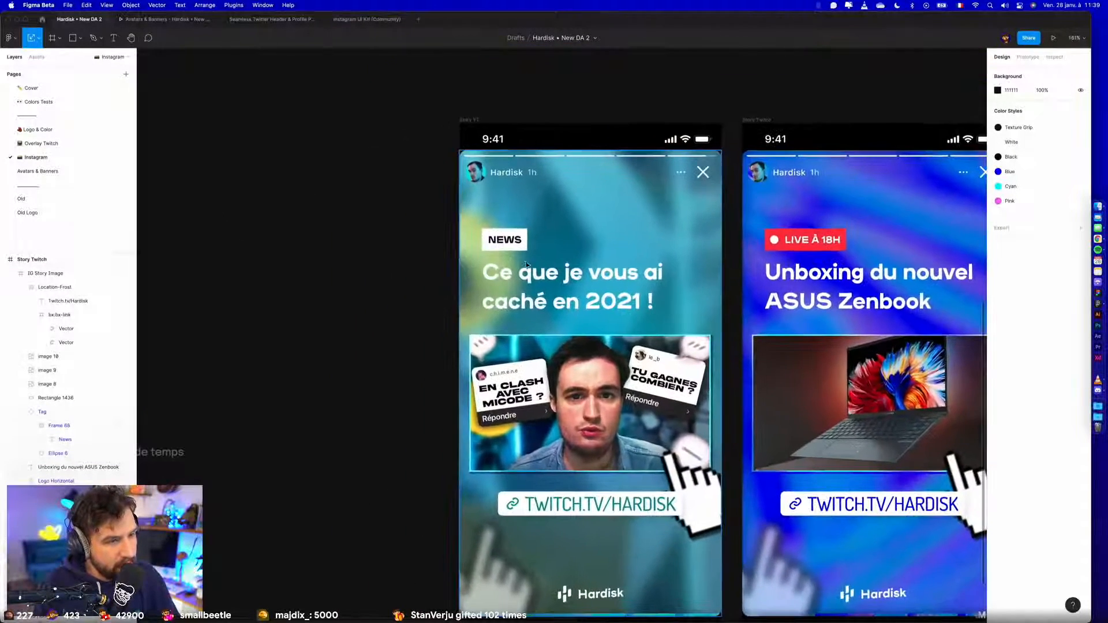
double_click(507, 244)
text(NOUVELLE VIDÉO)
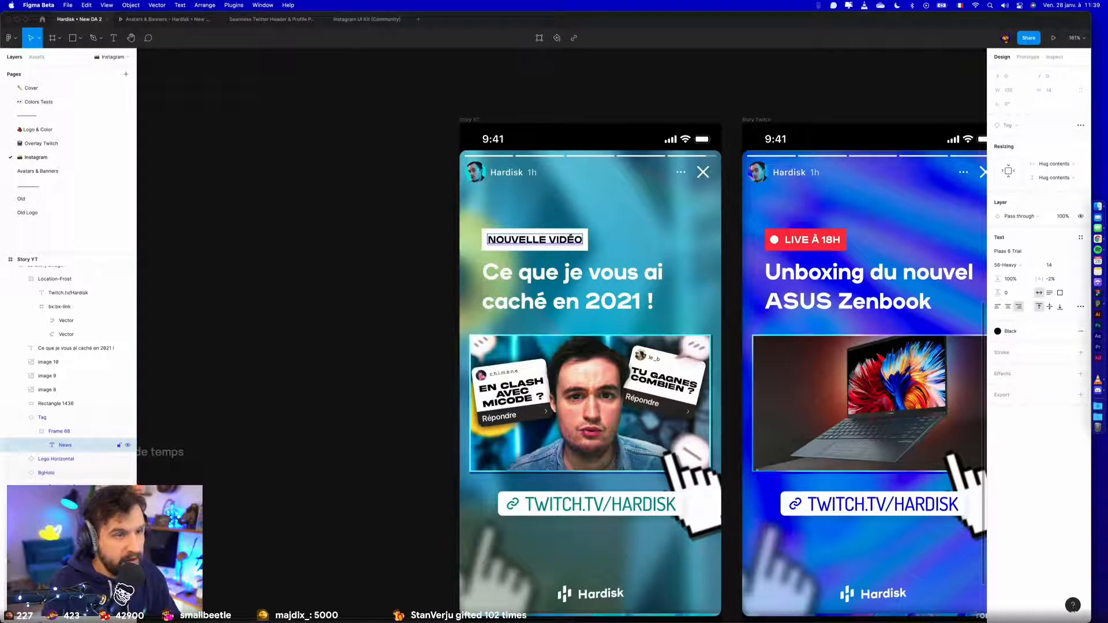
click(406, 272)
- Apply the Texture Grip colour style to the background of the NOUVELLE VIDÉO tag and White to its text
double_click(513, 241)
scroll(513, 241, down, 6)
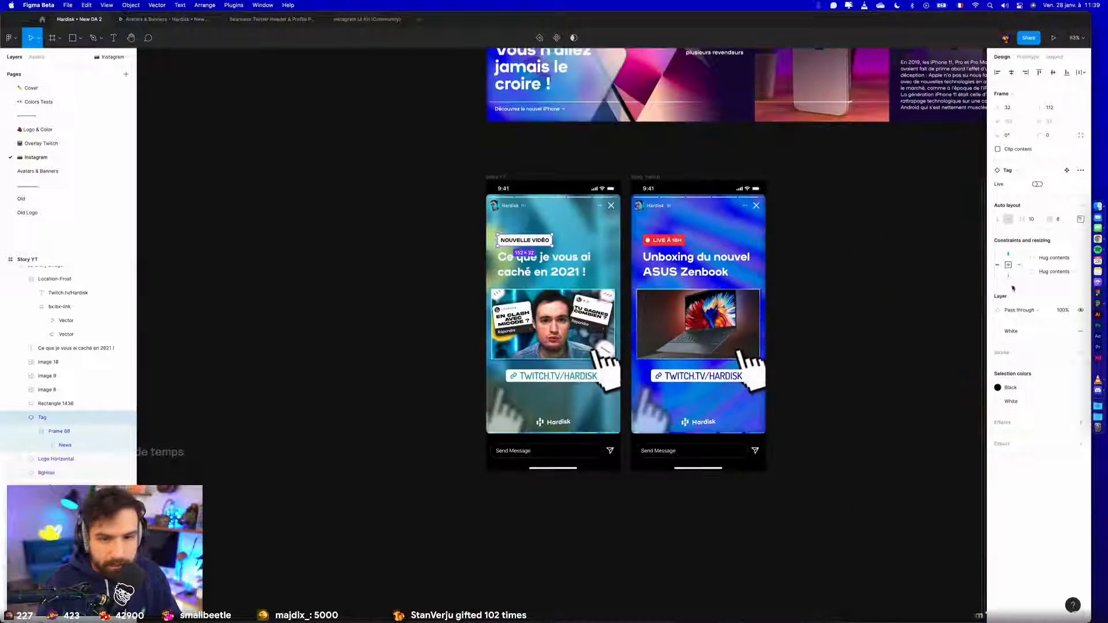
click(1004, 331)
click(1023, 384)
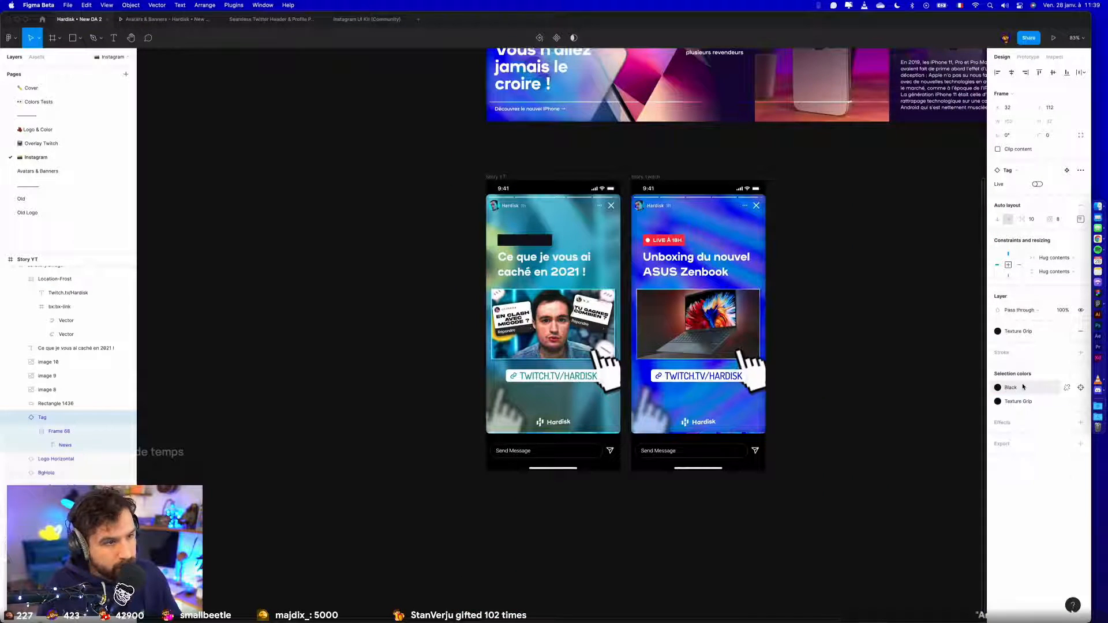
click(998, 387)
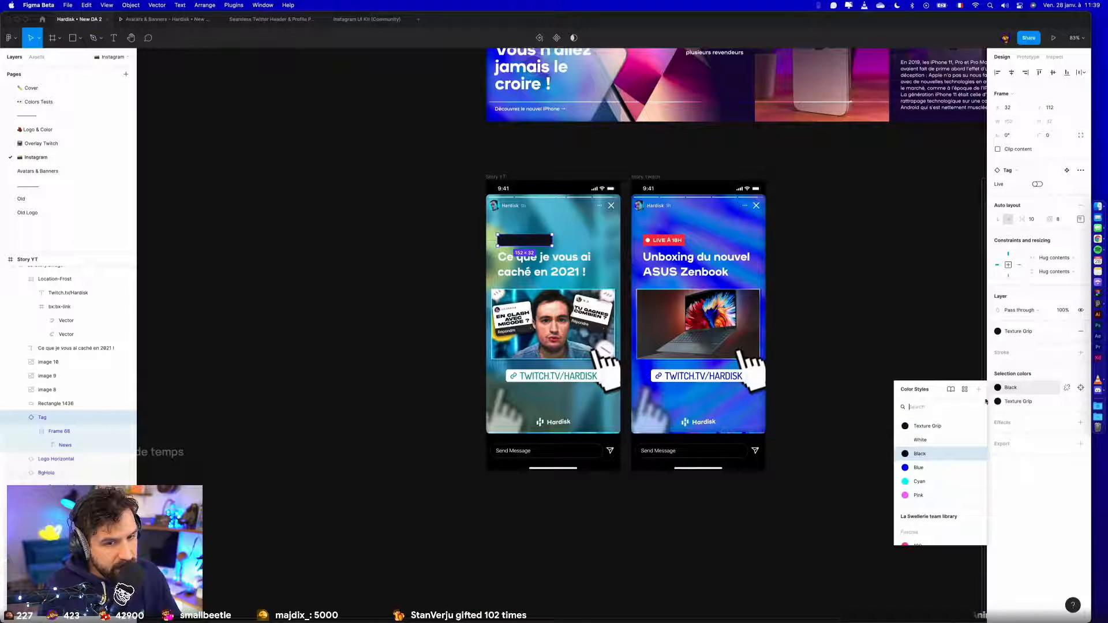
click(919, 440)
click(374, 278)
scroll(413, 251, up, 5)
scroll(448, 249, right, 3)
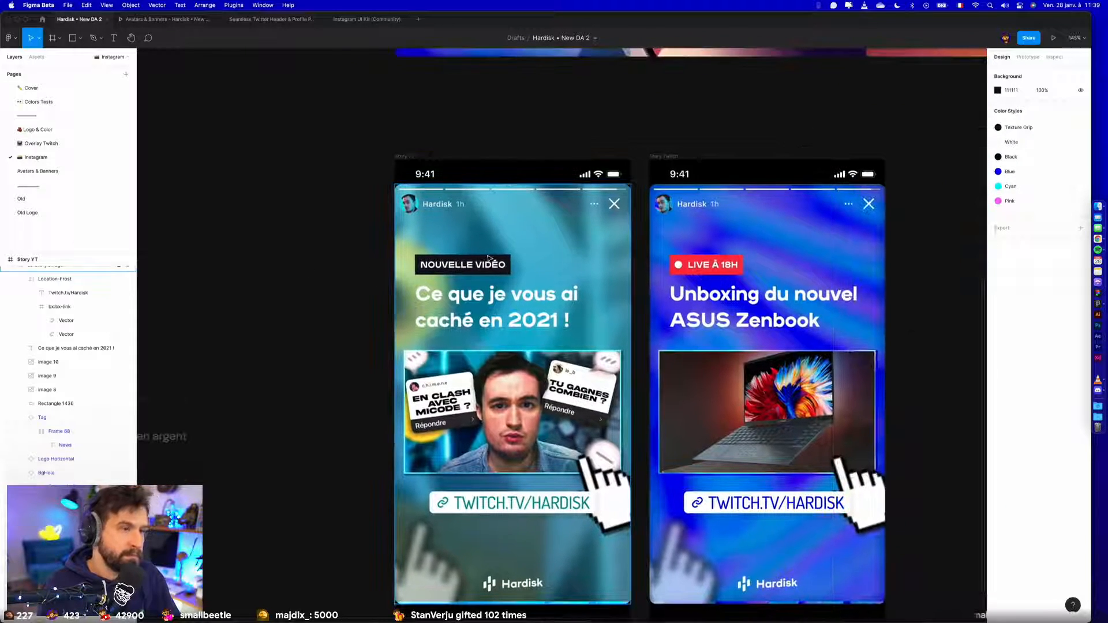
- Apply the Cyan colour style to the background of the NOUVELLE VIDÉO tag and Black to its text
click(461, 264)
click(1038, 332)
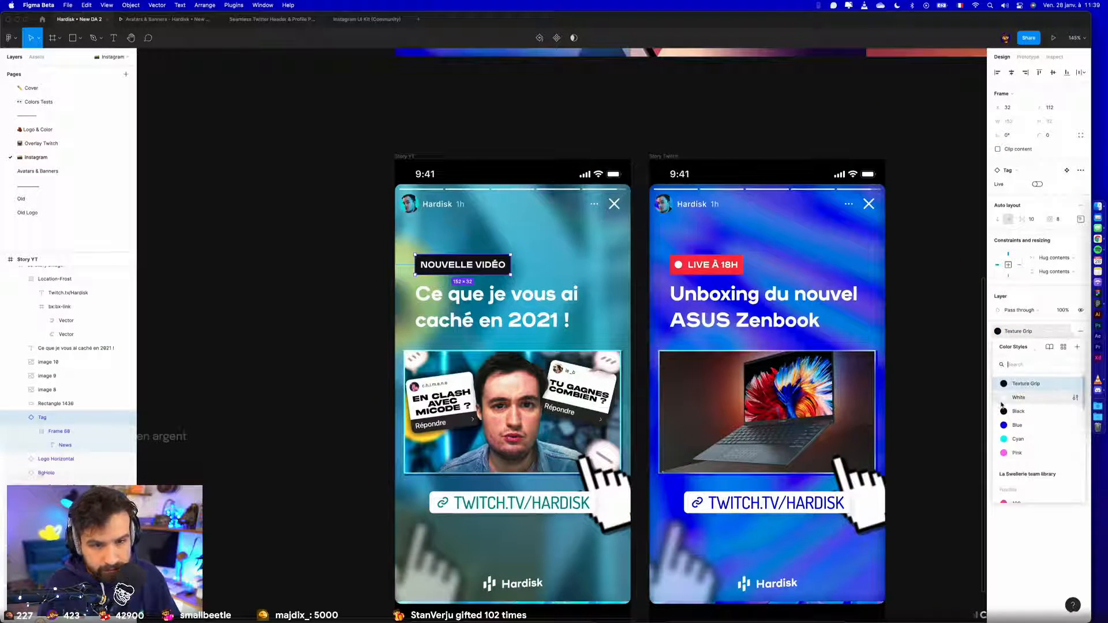
click(1016, 403)
click(1016, 398)
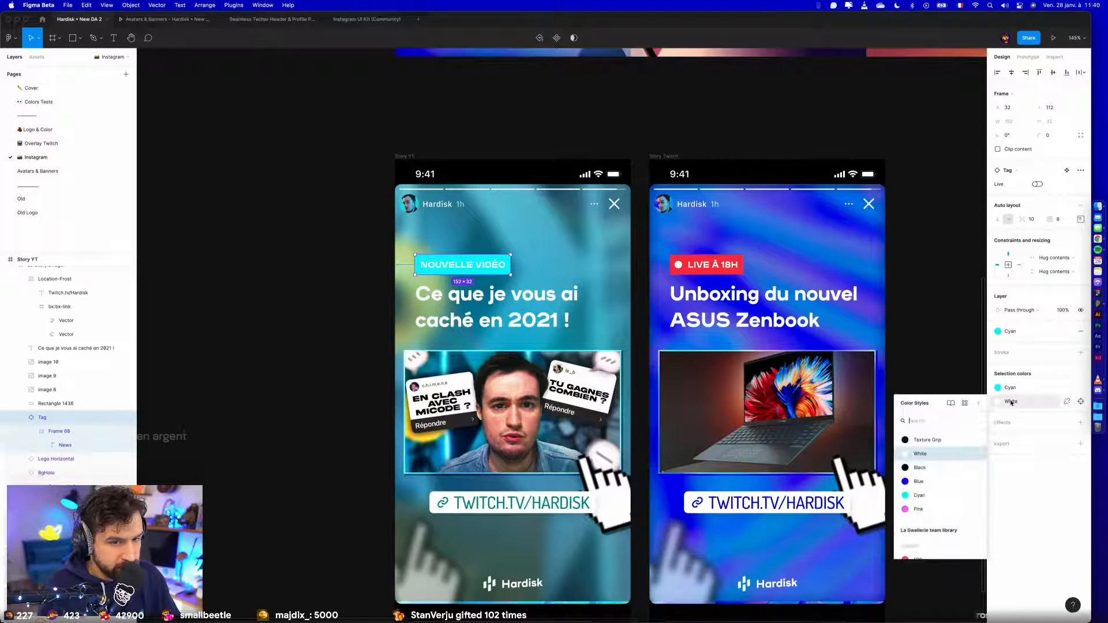
click(923, 466)
click(265, 299)
scroll(253, 286, down, 5)
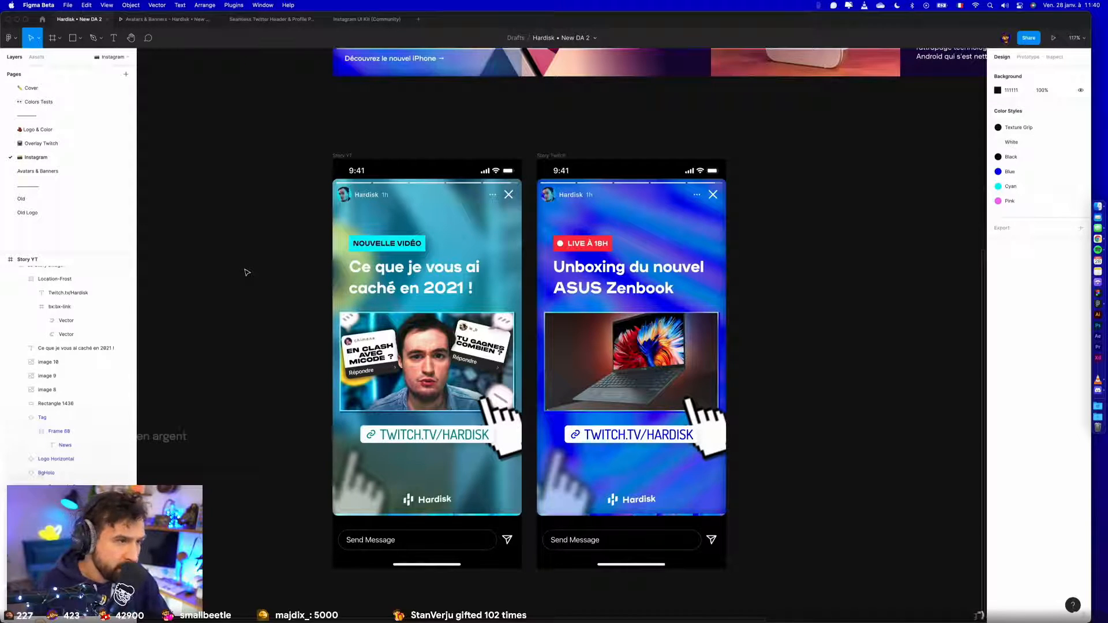
- Try to move the NOUVELLE VIDÉO and LIVE À 18H tags flush with the left edge of their stories
click(375, 244)
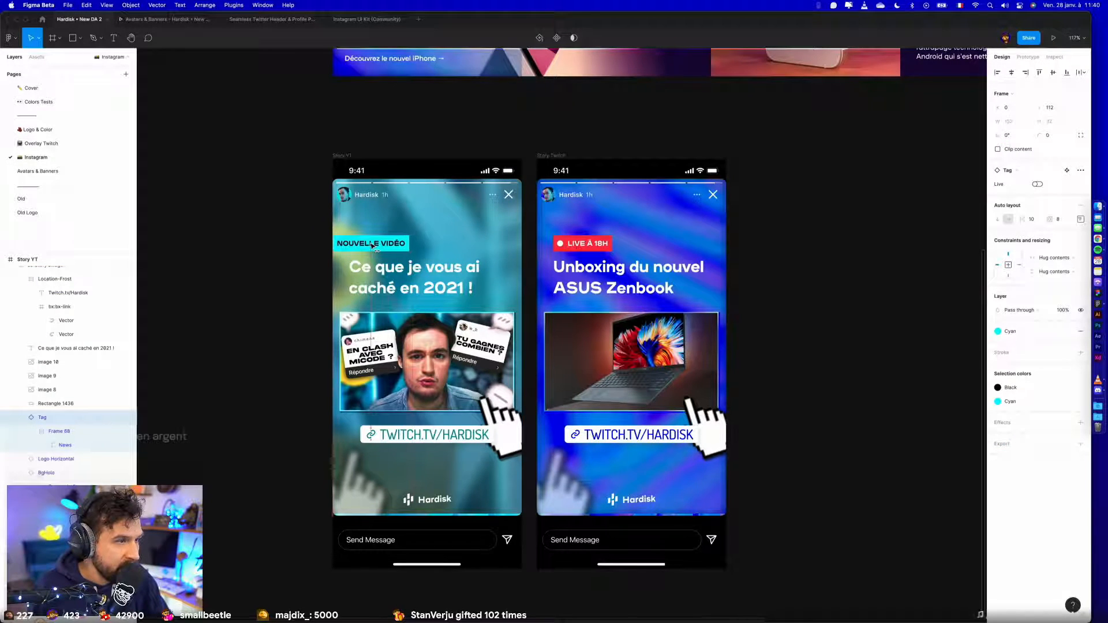
double_click(600, 247)
drag(600, 248, 587, 251)
click(808, 338)
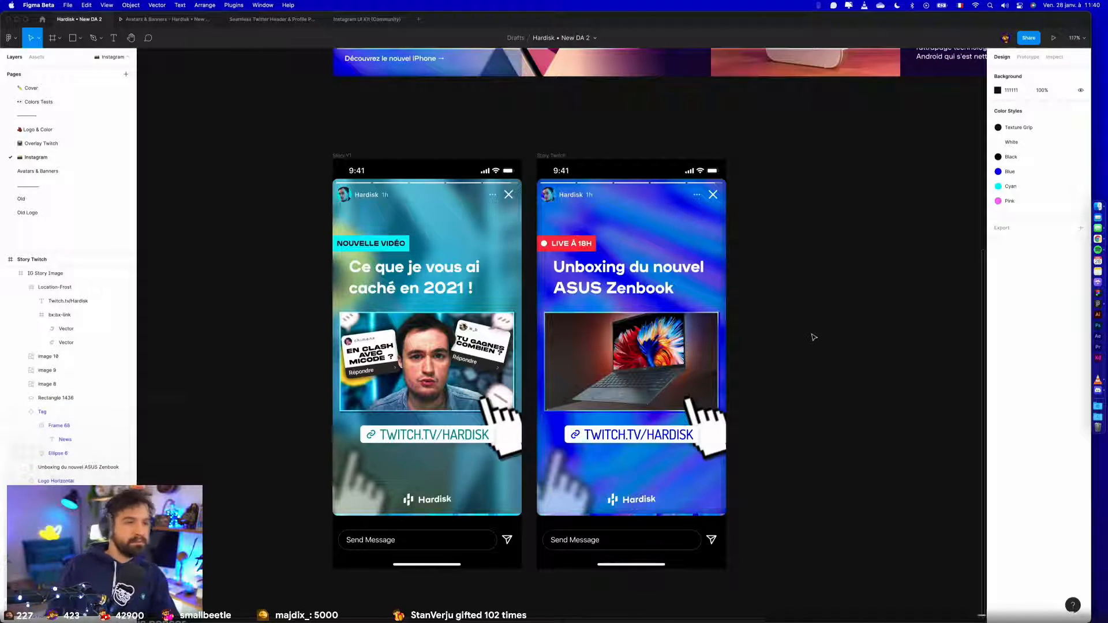
- Undo the moves of the NOUVELLE VIDÉO and LIVE À 18H tags
key(super+z)
key(super+z)
key(super+z)
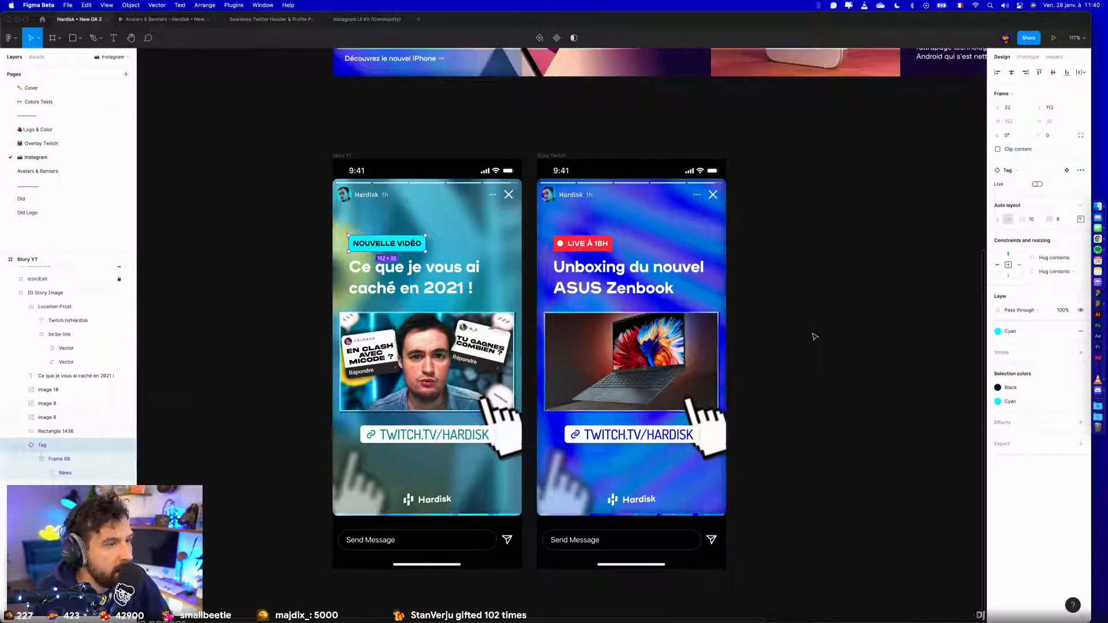
click(814, 337)
- Move the Story YT and Story Twitch frames up together, closer beneath the row of carousel pages
scroll(814, 336, down, 5)
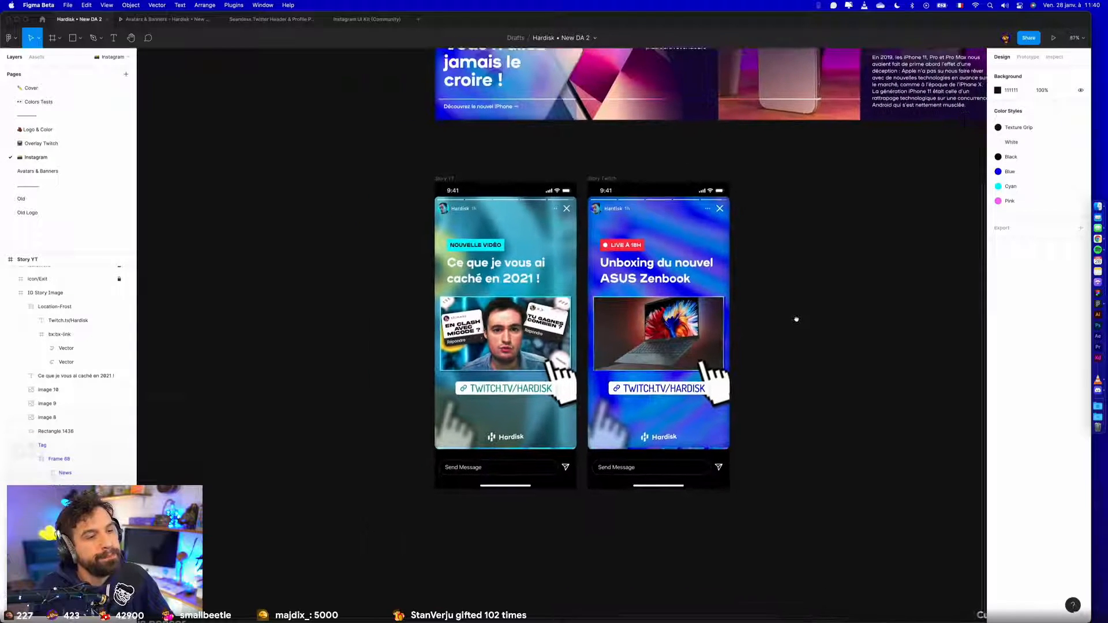
scroll(720, 384, down, 3)
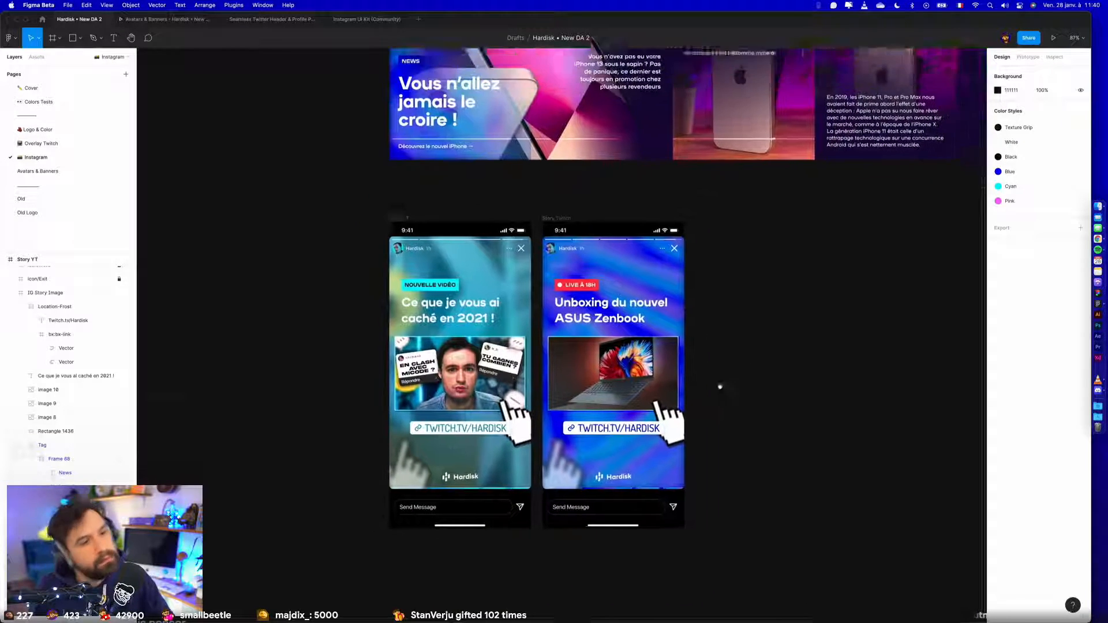
scroll(736, 347, up, 2)
scroll(736, 347, right, 5)
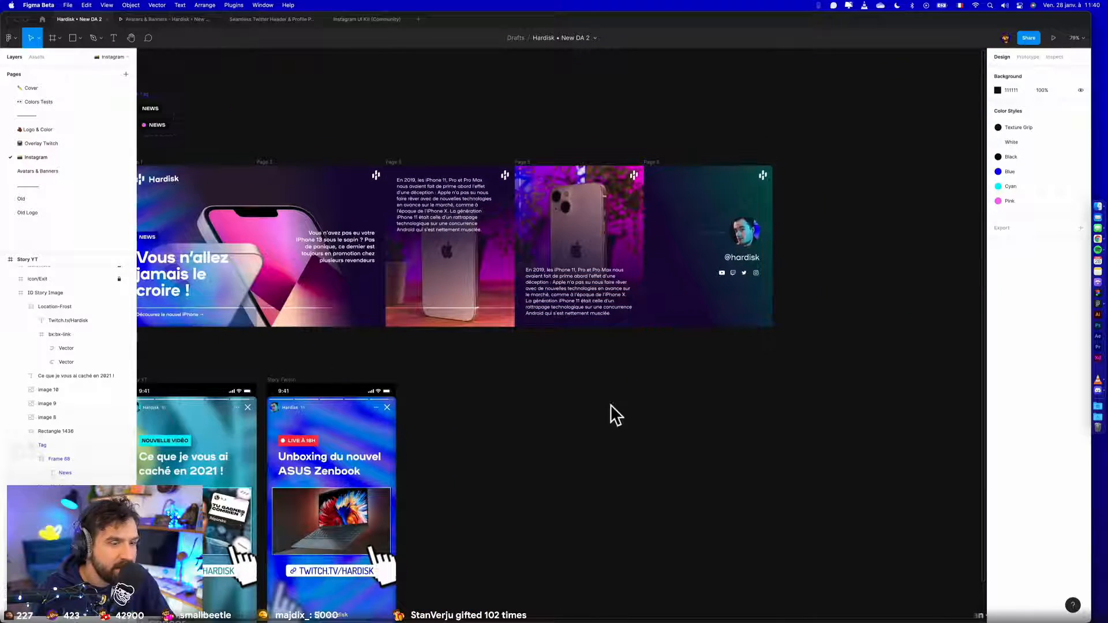
drag(610, 403, 719, 322)
click(260, 300)
shift+click(411, 301)
drag(411, 300, 409, 270)
click(714, 328)
drag(678, 324, 696, 398)
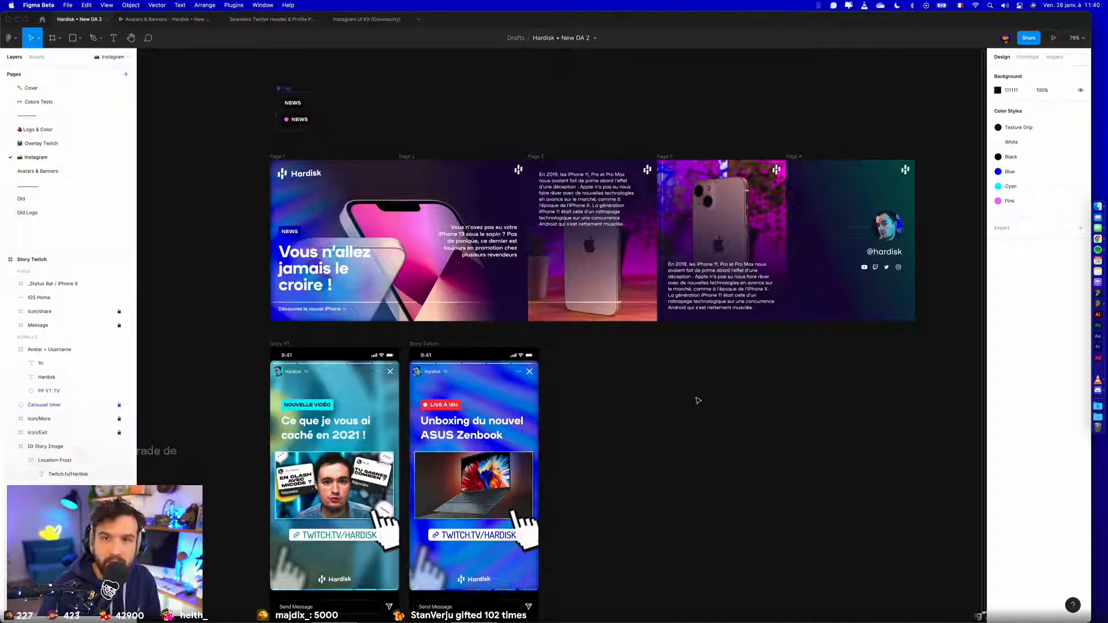
- Try the Pink colour style on the background of the LIVE À 18H tag and undo it
click(432, 407)
scroll(433, 408, up, 3)
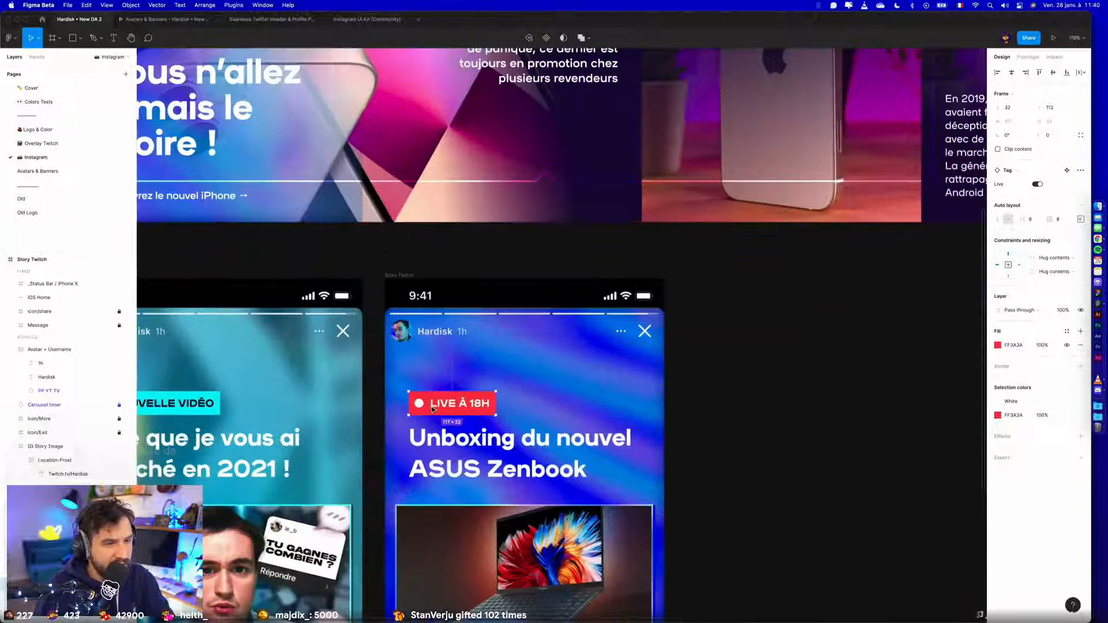
click(1067, 333)
click(1008, 452)
click(877, 470)
scroll(813, 479, down, 1)
scroll(814, 479, left, 1)
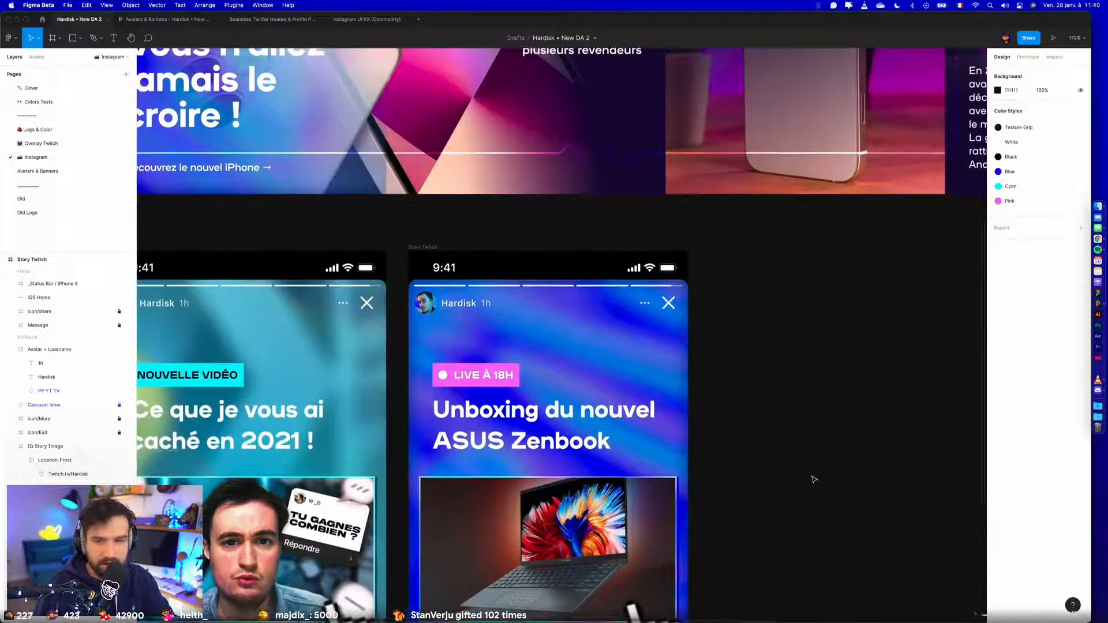
key(ctrl+z)
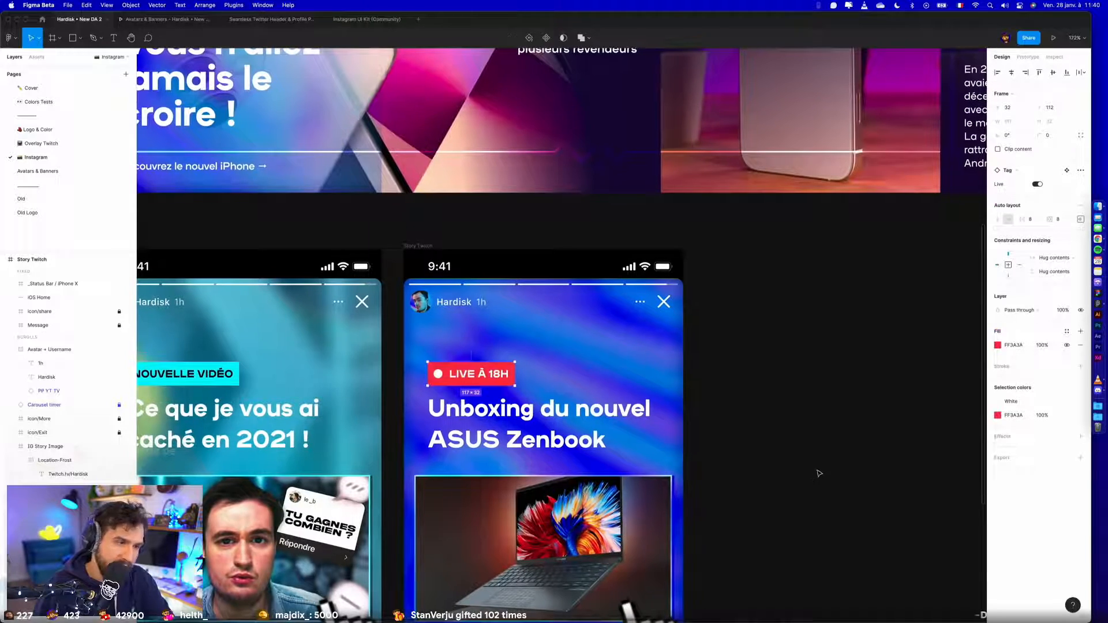
click(818, 475)
scroll(818, 474, down, 4)
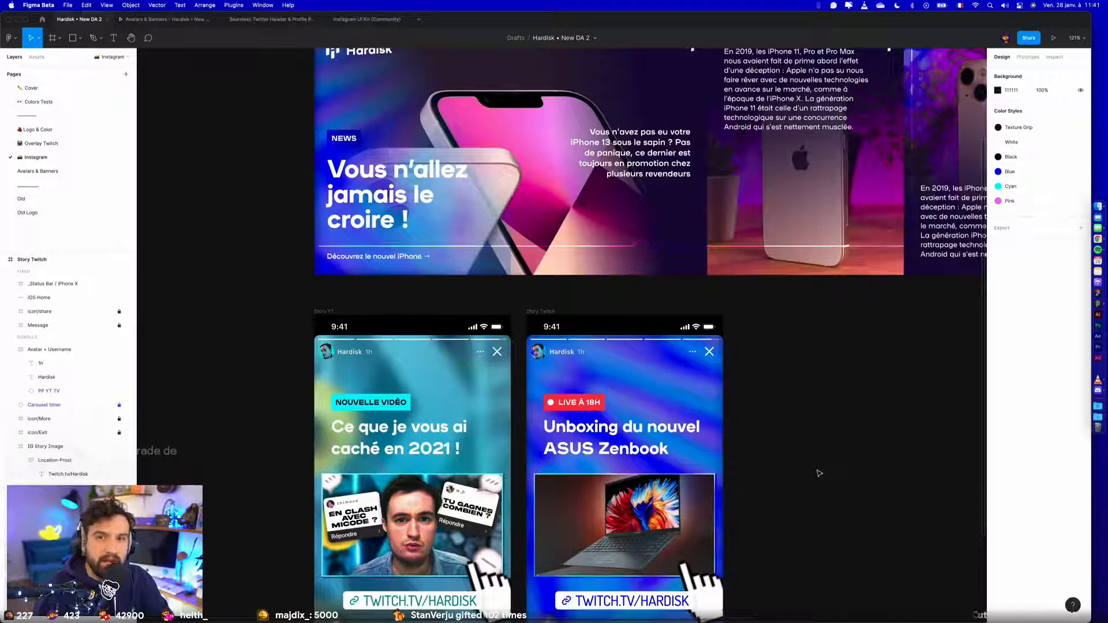
scroll(818, 469, down, 2)
scroll(804, 444, down, 2)
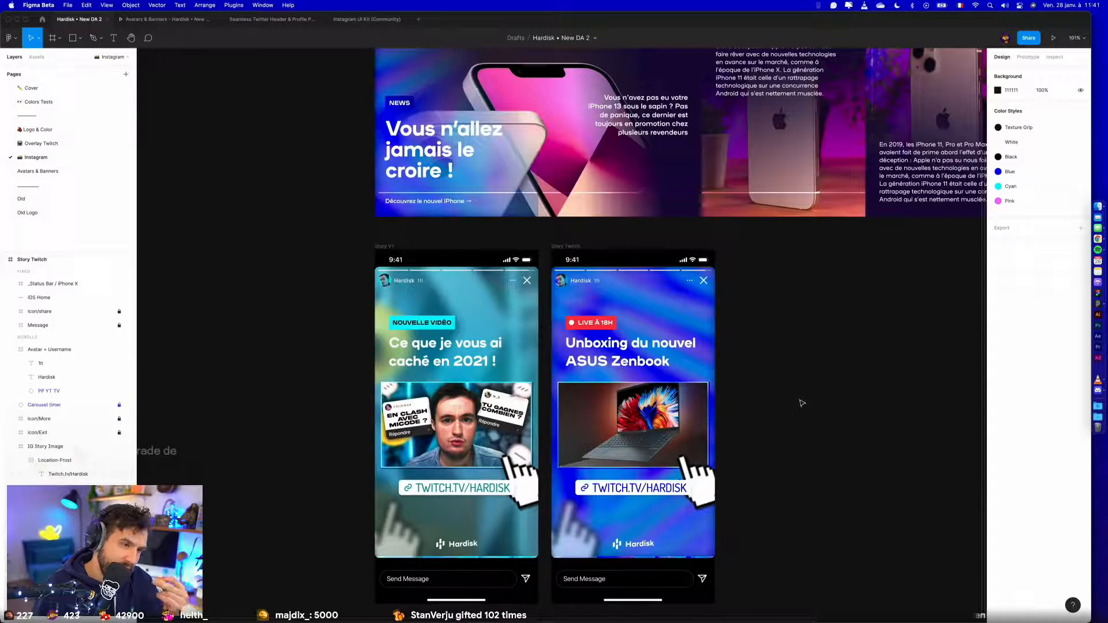
double_click(652, 426)
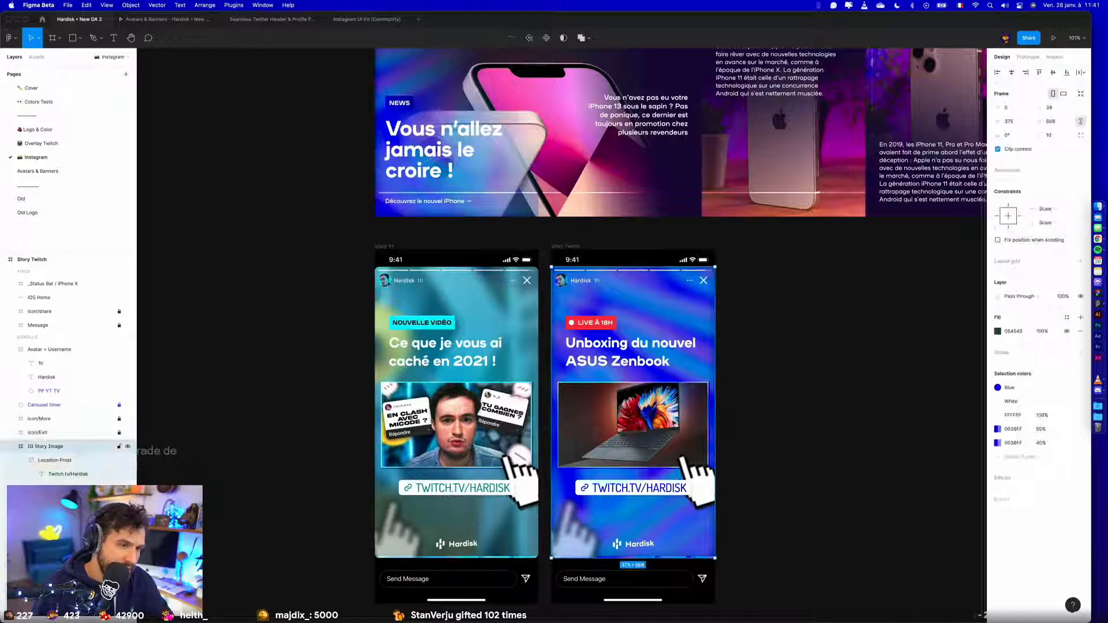
click(468, 422)
click(795, 381)
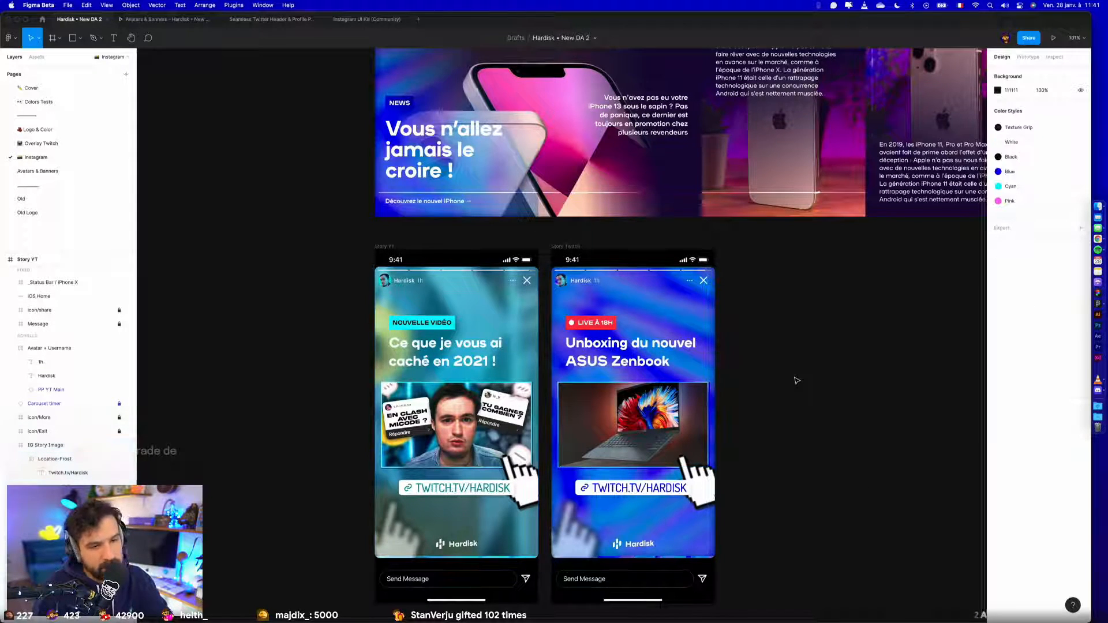
- Try to move the large hand cursor in Story Twitch lower beneath the link sticker and undo the move
scroll(796, 381, down, 3)
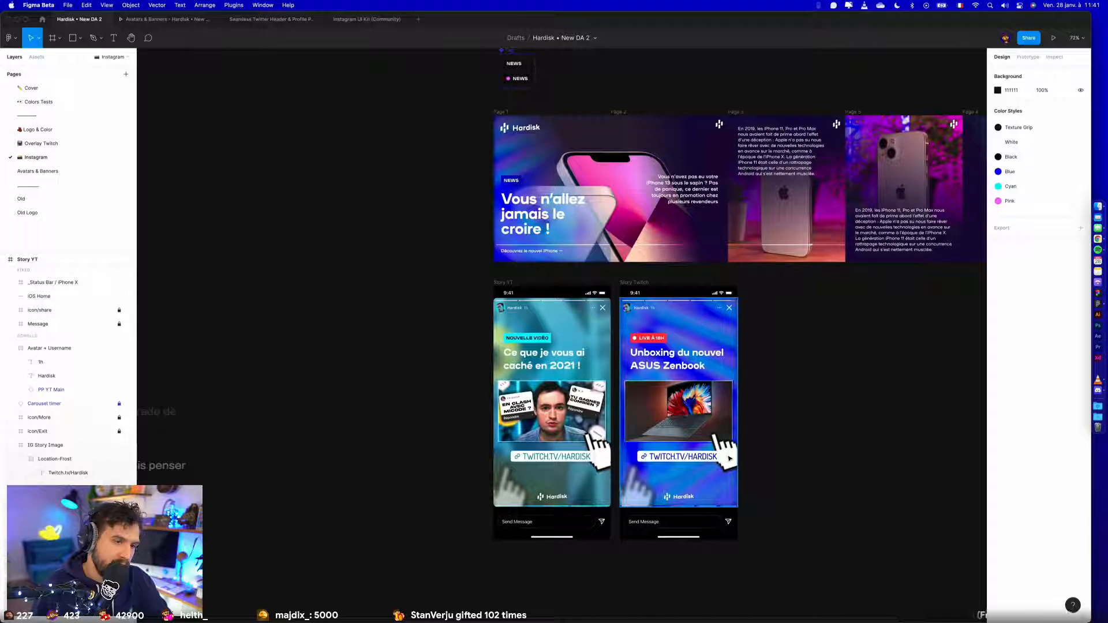
double_click(728, 458)
drag(737, 480, 739, 490)
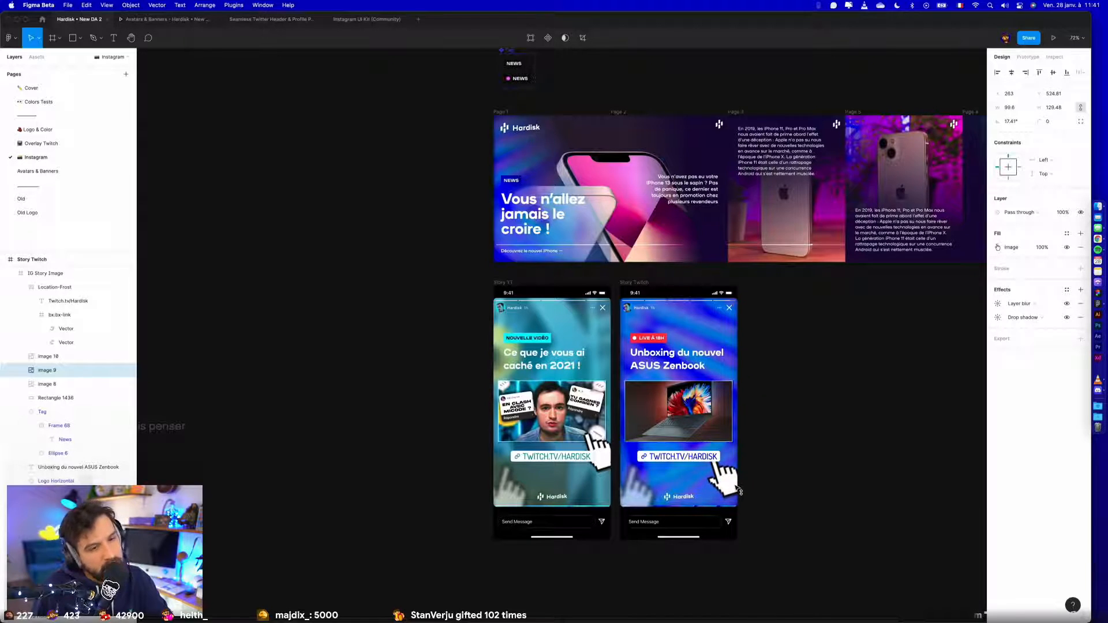
key(ctrl+z)
click(789, 470)
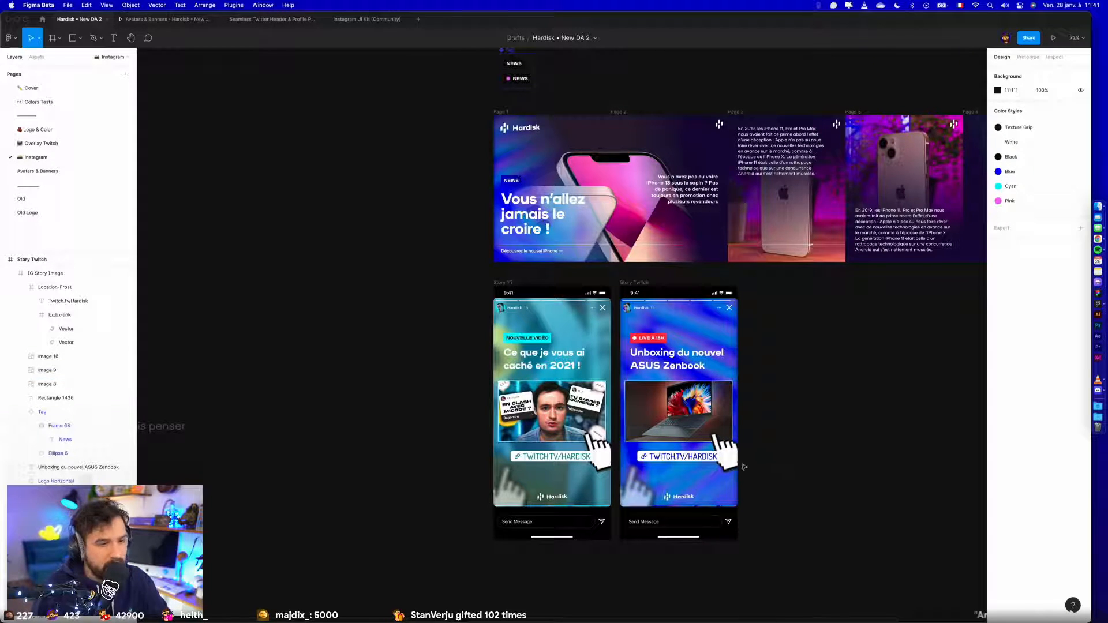
- Shrink the large hand cursor in Story Twitch to about 79 × 103, rotate it to about 24° and shift it toward the story's right edge
scroll(749, 466, up, 5)
double_click(775, 445)
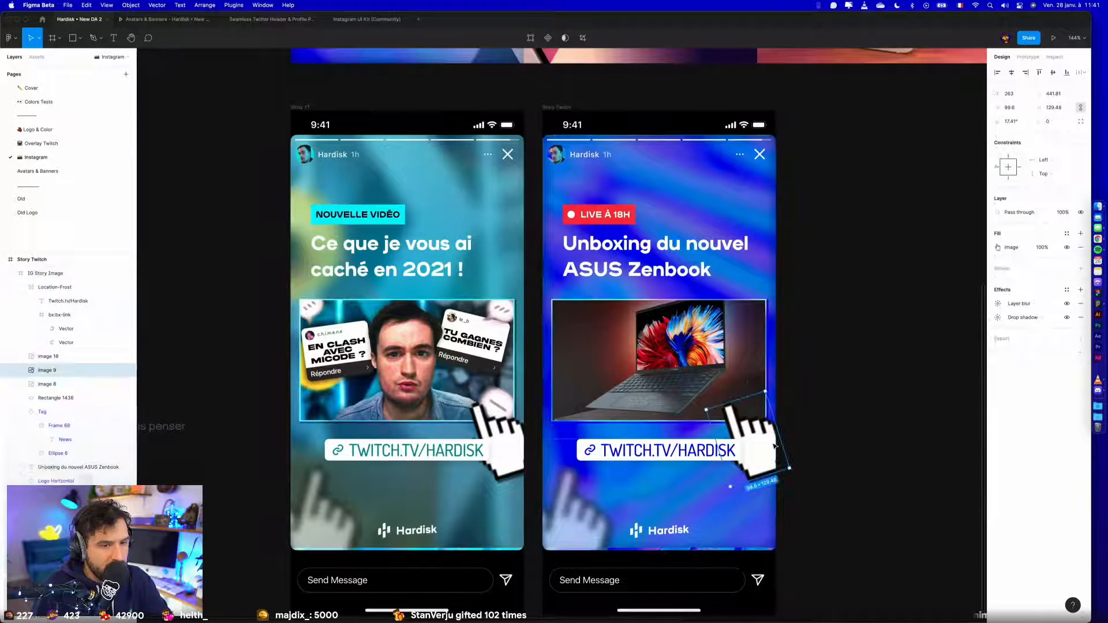
drag(789, 468, 777, 441)
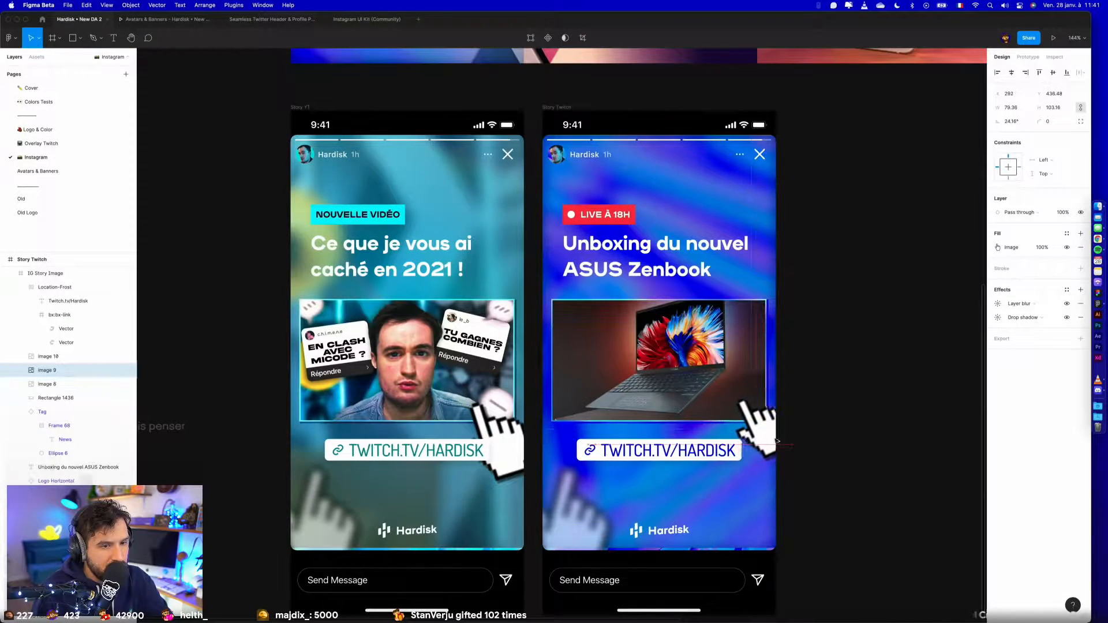
click(810, 445)
- Replace the large hand cursor in Story YT with a copy of the smaller, rotated hand cursor from Story Twitch
double_click(526, 462)
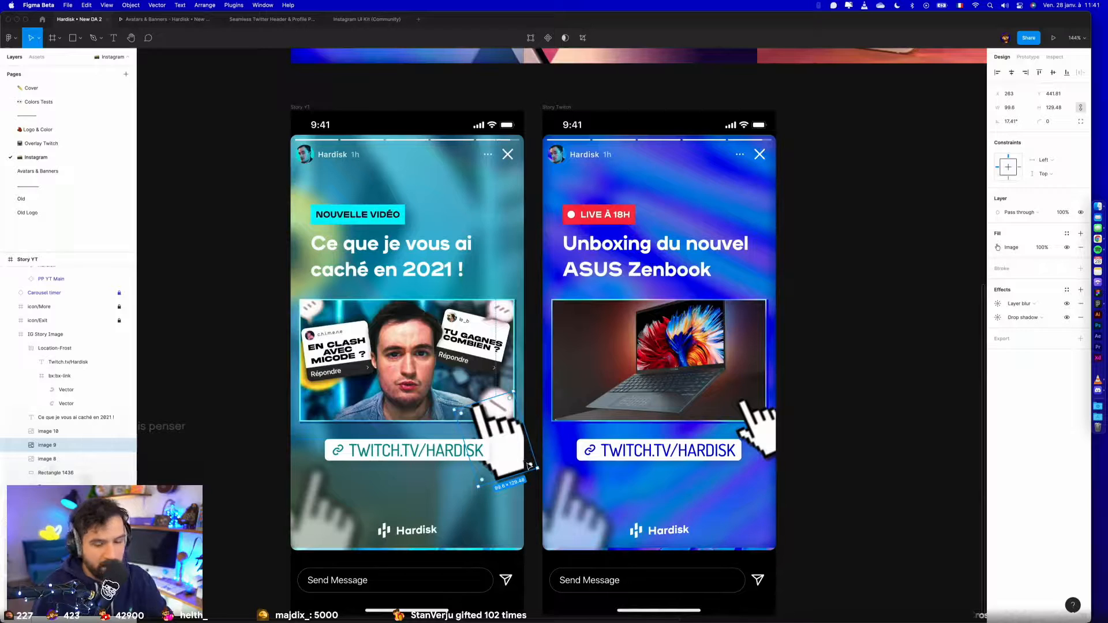
key(Delete)
double_click(753, 423)
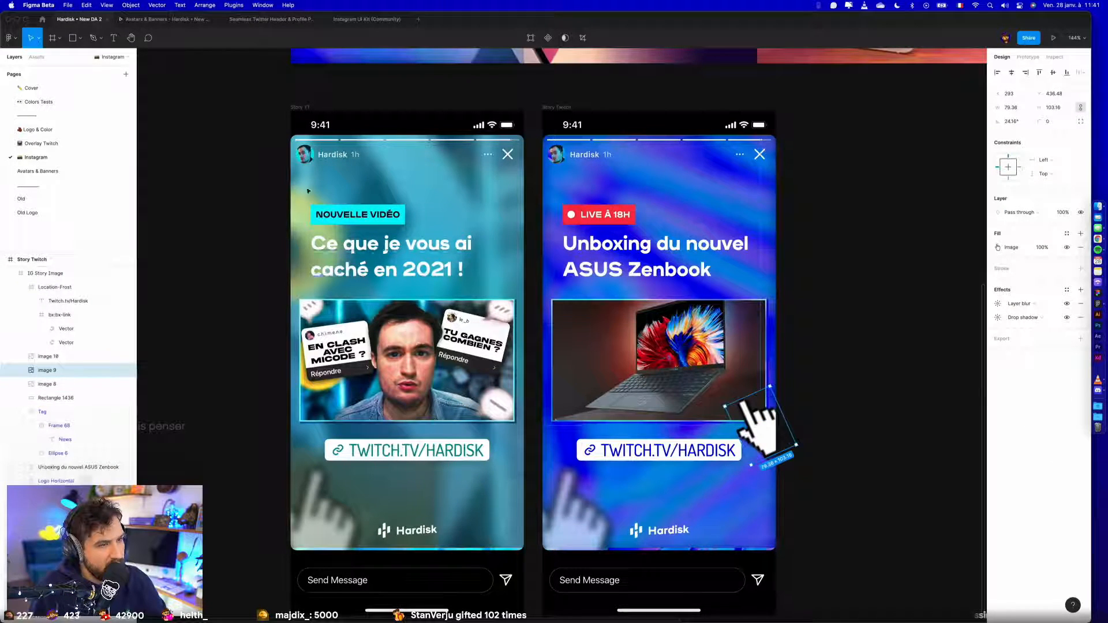
click(476, 412)
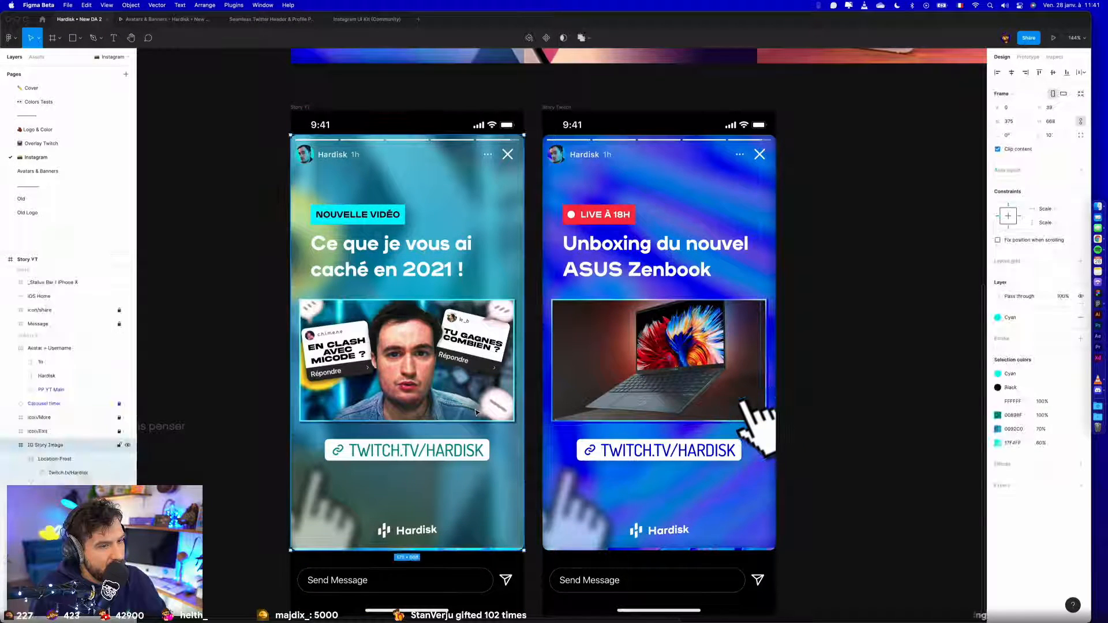
key(super+v)
scroll(833, 407, down, 3)
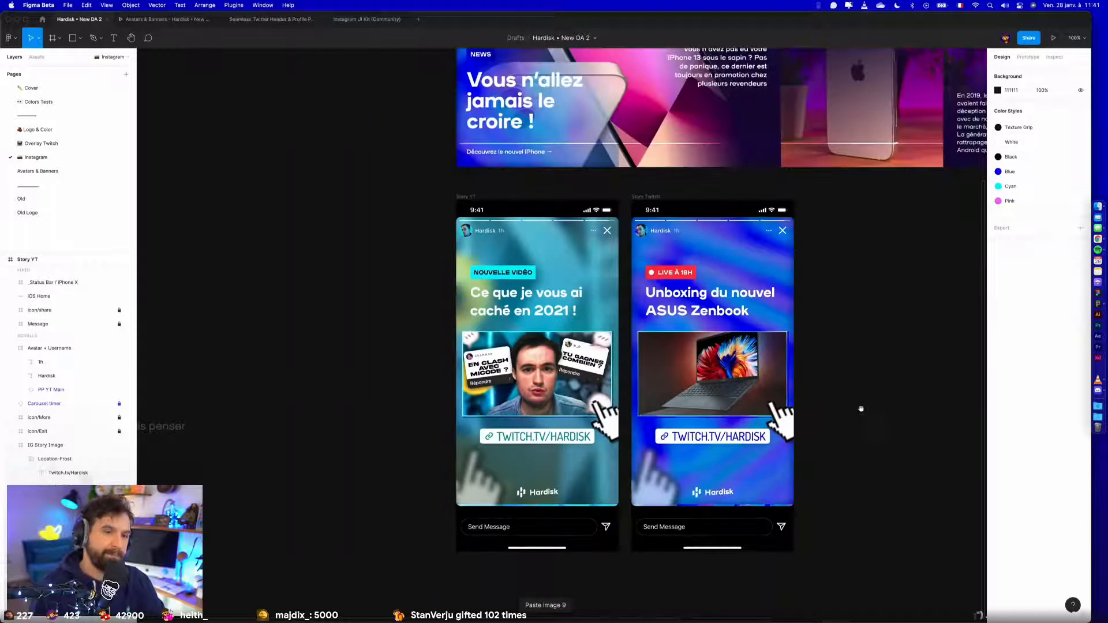
drag(856, 410, 839, 424)
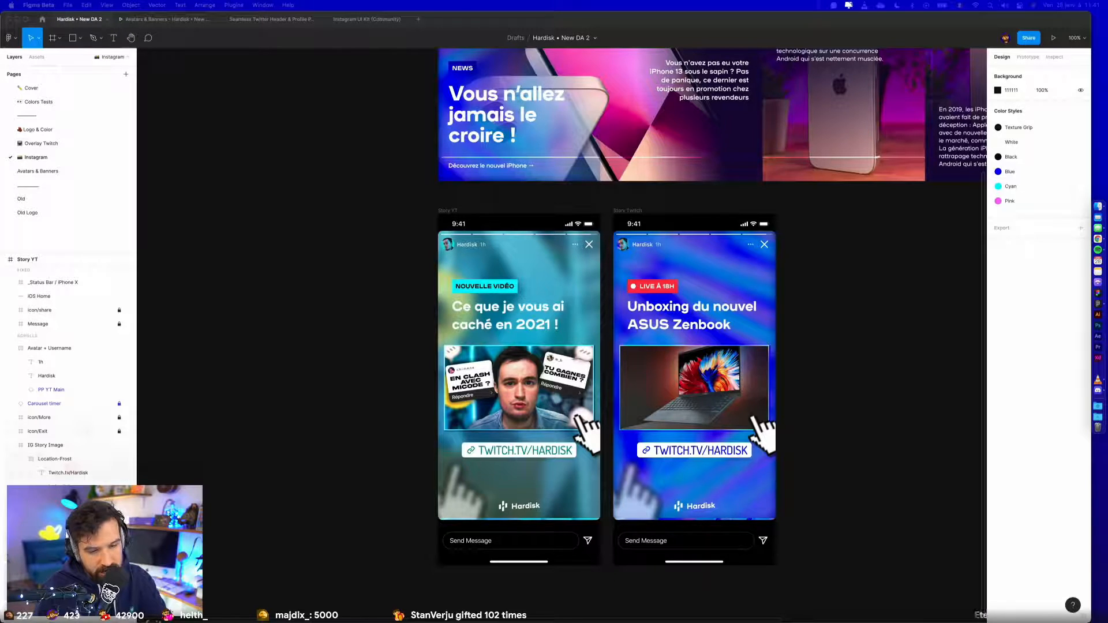
click(831, 460)
key(super+v)
scroll(831, 459, down, 5)
drag(746, 441, 415, 233)
key(Delete)
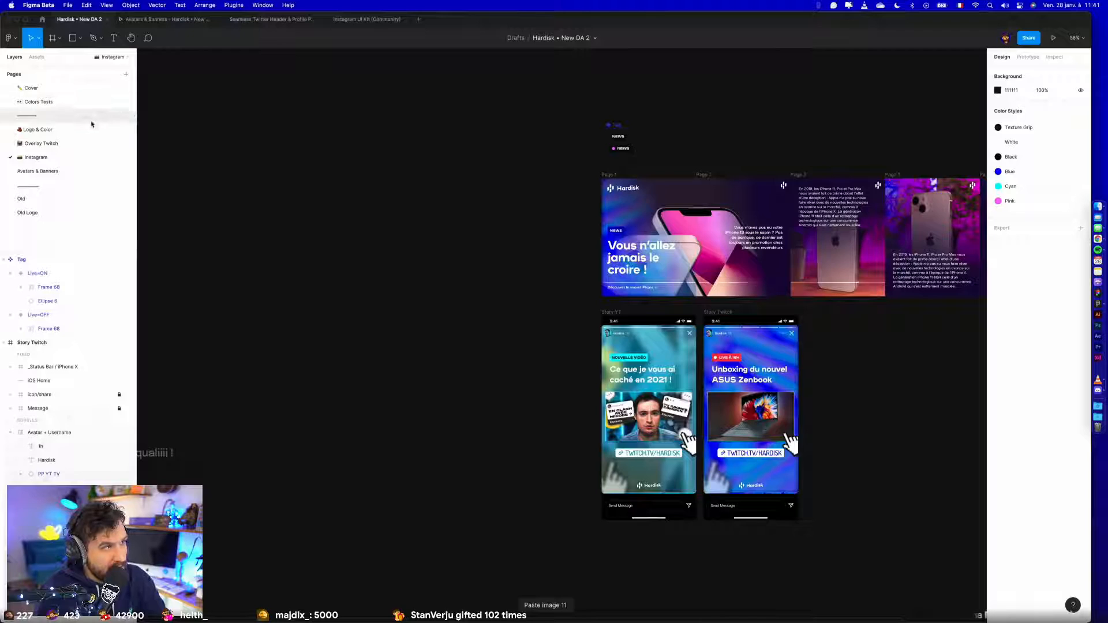
- Paste the Dashlane logo image onto the empty divider page below Colors Tests
click(92, 118)
key(super+v)
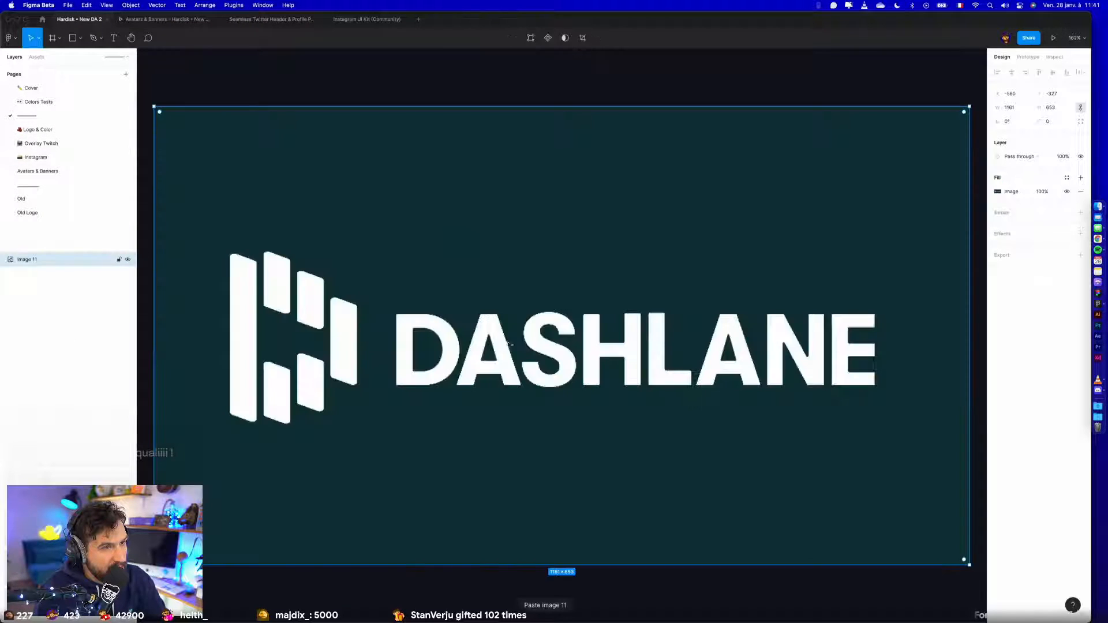
scroll(519, 502, down, 5)
click(532, 563)
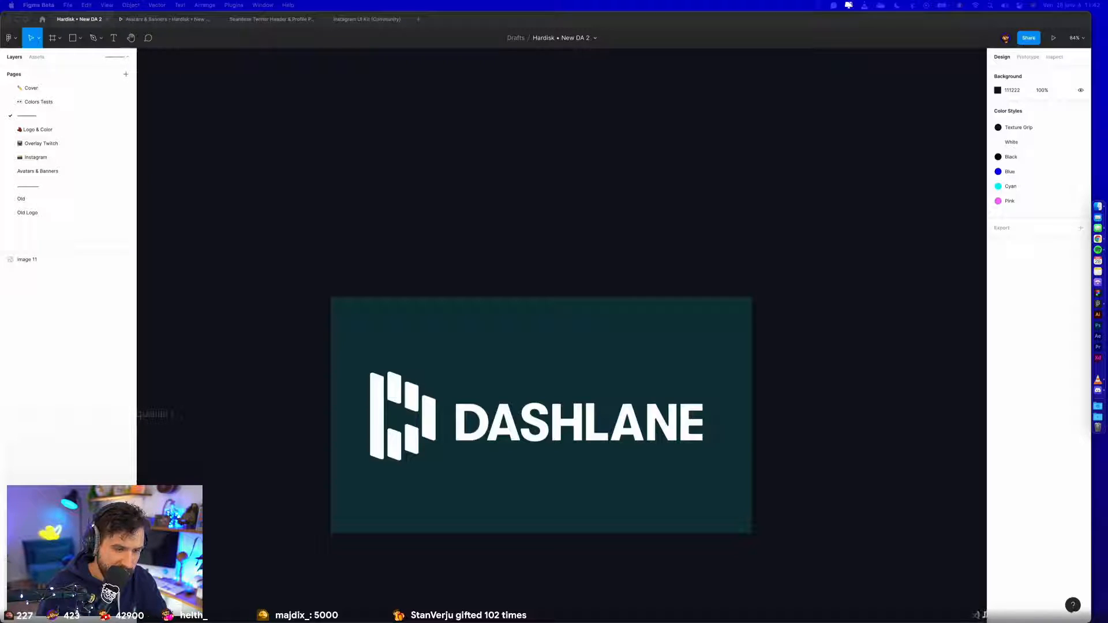
- Paste the BlackBerry logo above the Dashlane image, scale it to the same width and reduce the Dashlane image's height
click(569, 208)
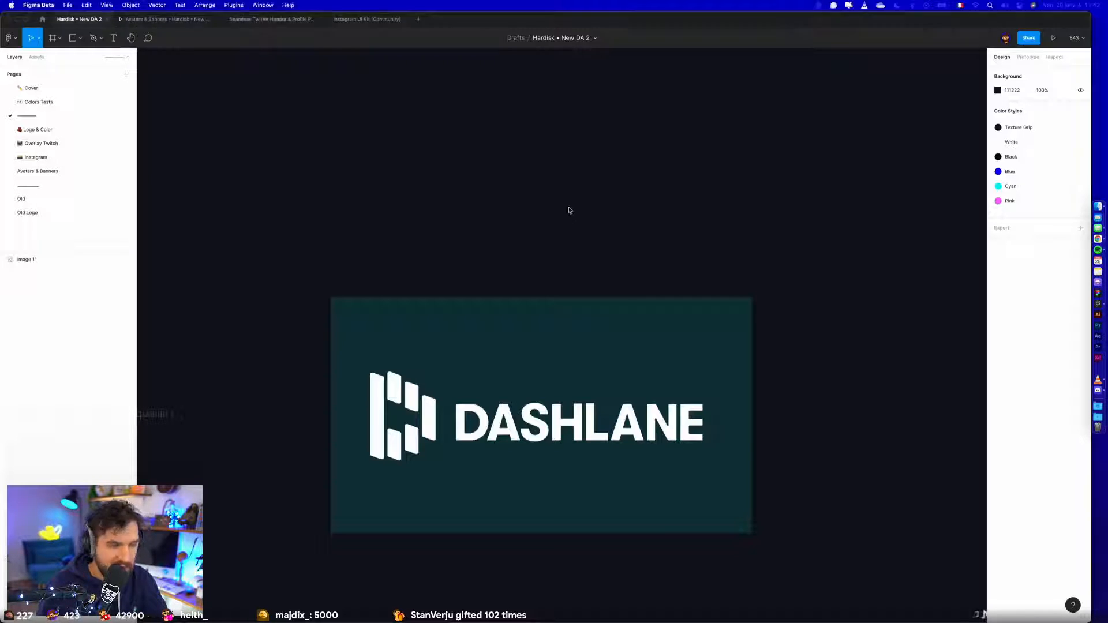
key(super+v)
drag(583, 302, 396, 181)
drag(475, 178, 752, 176)
click(591, 516)
drag(583, 532, 583, 439)
click(837, 280)
drag(842, 282, 715, 348)
- Add a text reading 5 beside the Dashlane image and enlarge its font size well above the default
key(t)
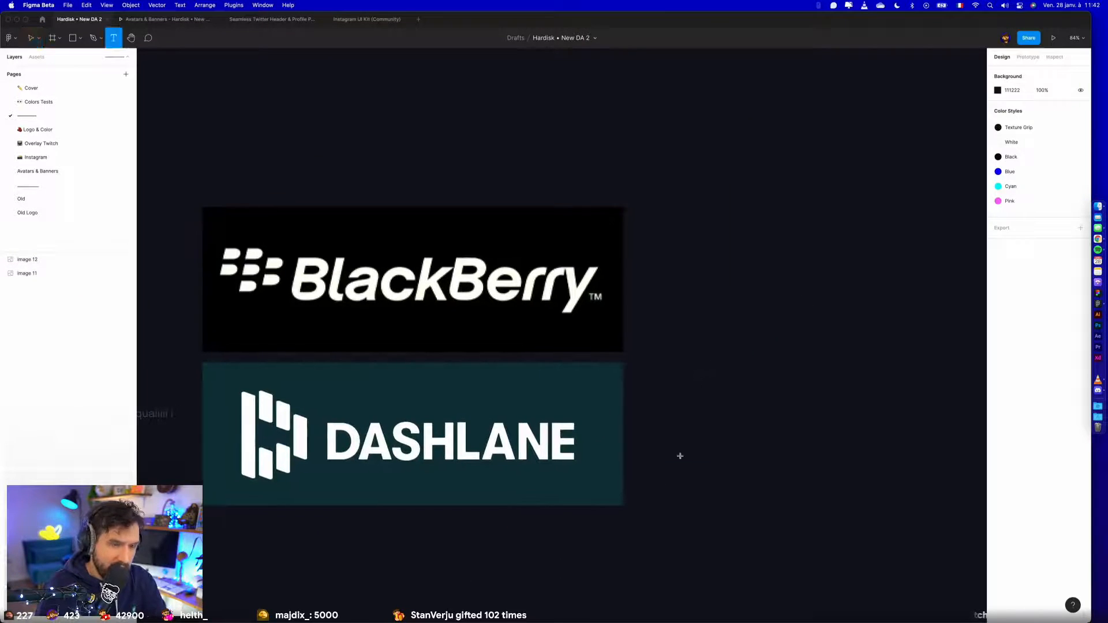
click(678, 452)
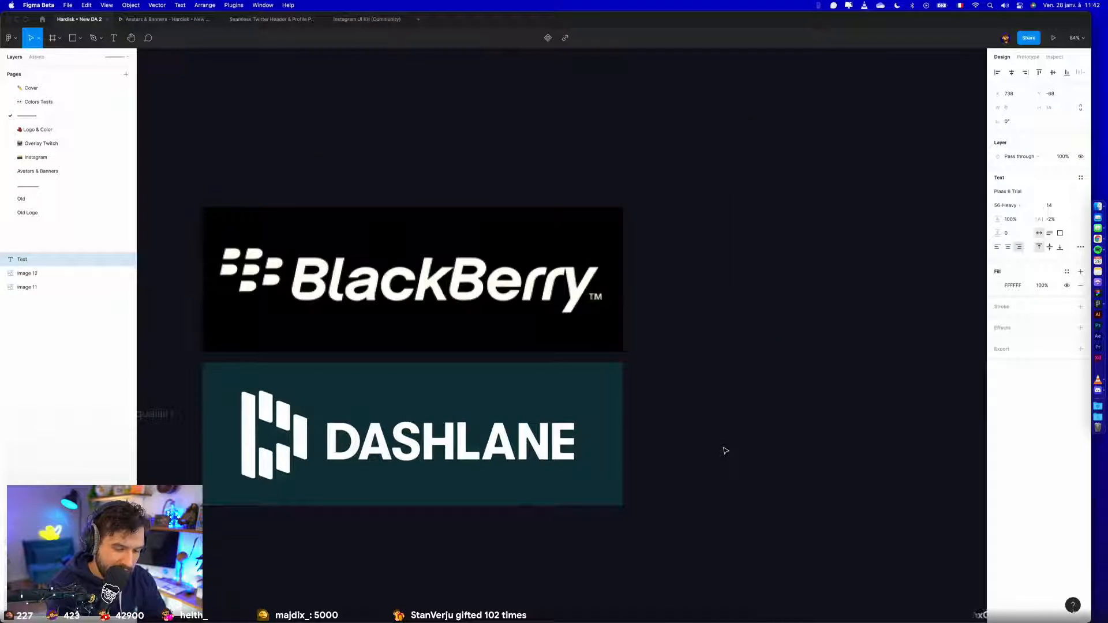
text(5)
click(1054, 204)
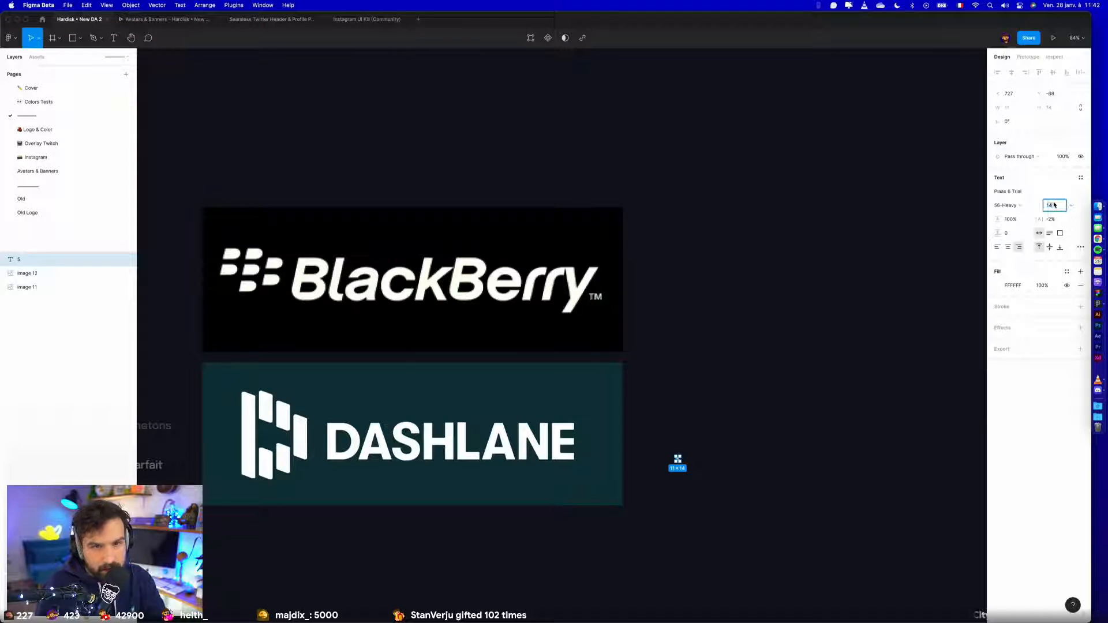
key(shift+Up)
key(shift+Up)
key(shift+Up)
key(shift+Up)
key(shift+Up)
key(shift+Up)
key(shift+Up)
key(shift+Up)
key(shift+Up)
key(shift+Up)
key(shift+Up)
key(shift+Up)
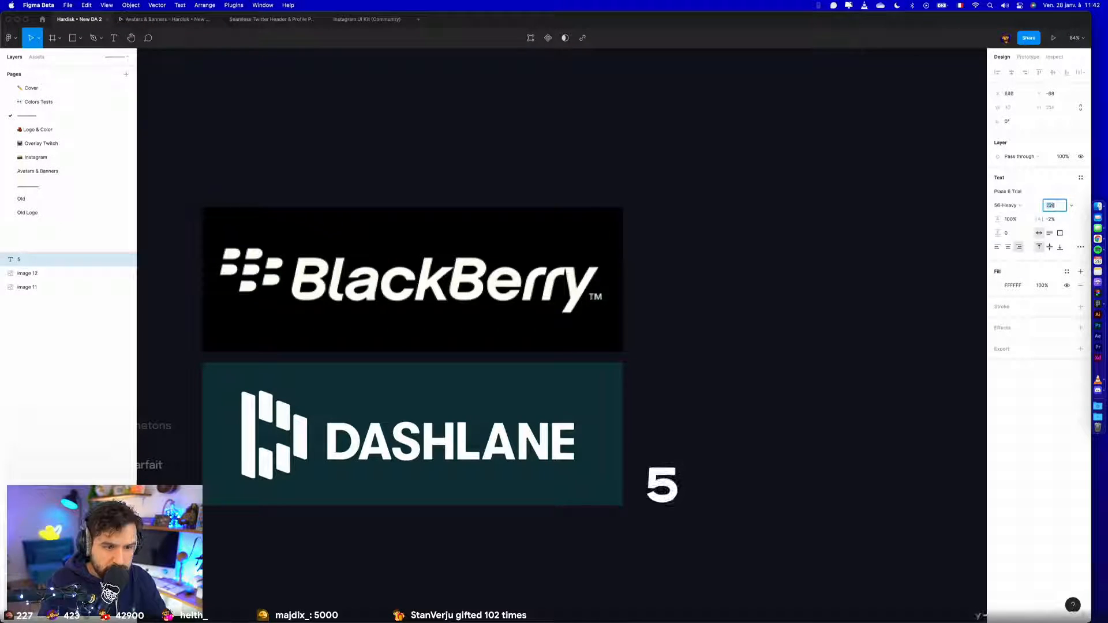
- Place a copy of the 5 beside the BlackBerry image and change its text to 1
drag(663, 484, 679, 293)
double_click(679, 293)
text(1)
key(Escape)
click(732, 317)
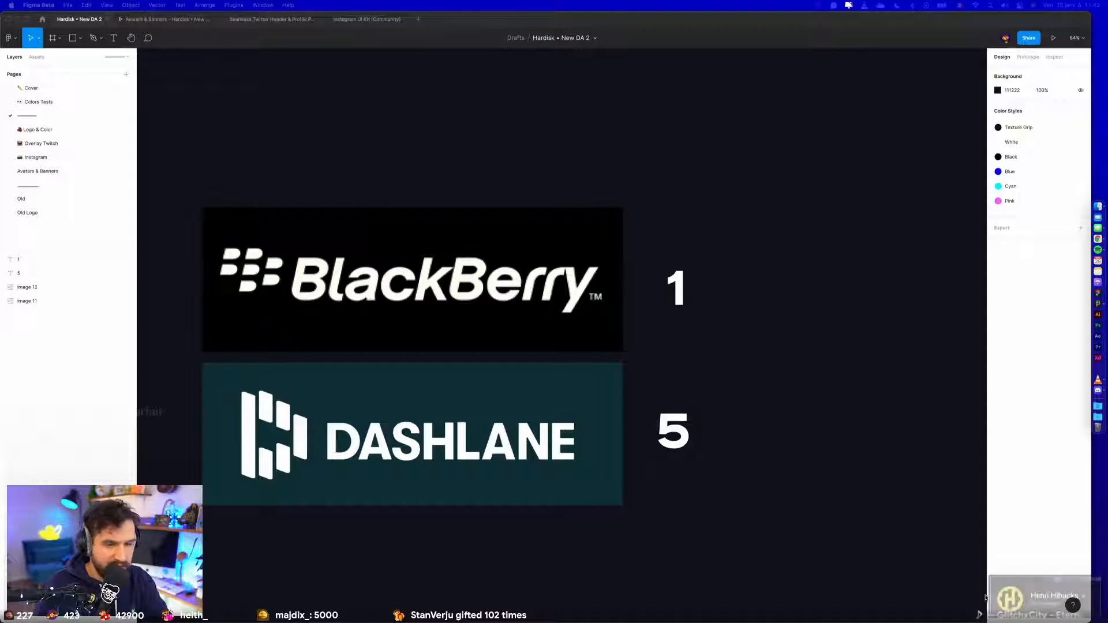
- Add the YouTube channel screenshot with the yellow H logo above BlackBerry, scale it to match and put a copy of the 1 beside it
drag(1039, 594, 268, 180)
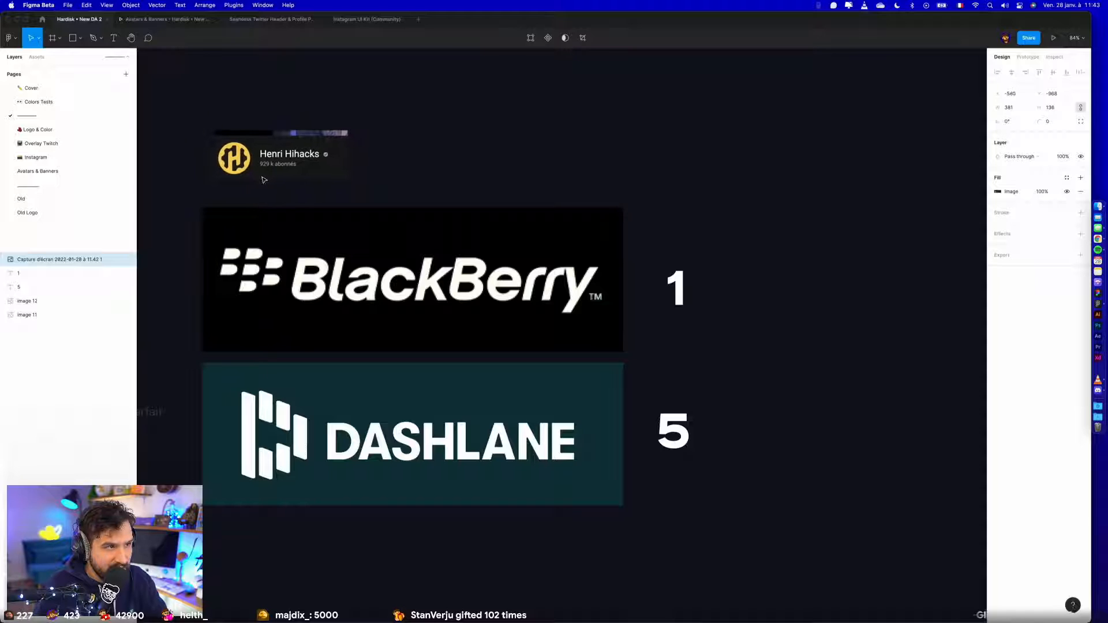
drag(350, 132, 581, 131)
click(669, 266)
drag(669, 263, 670, 111)
scroll(764, 208, up, 3)
click(783, 258)
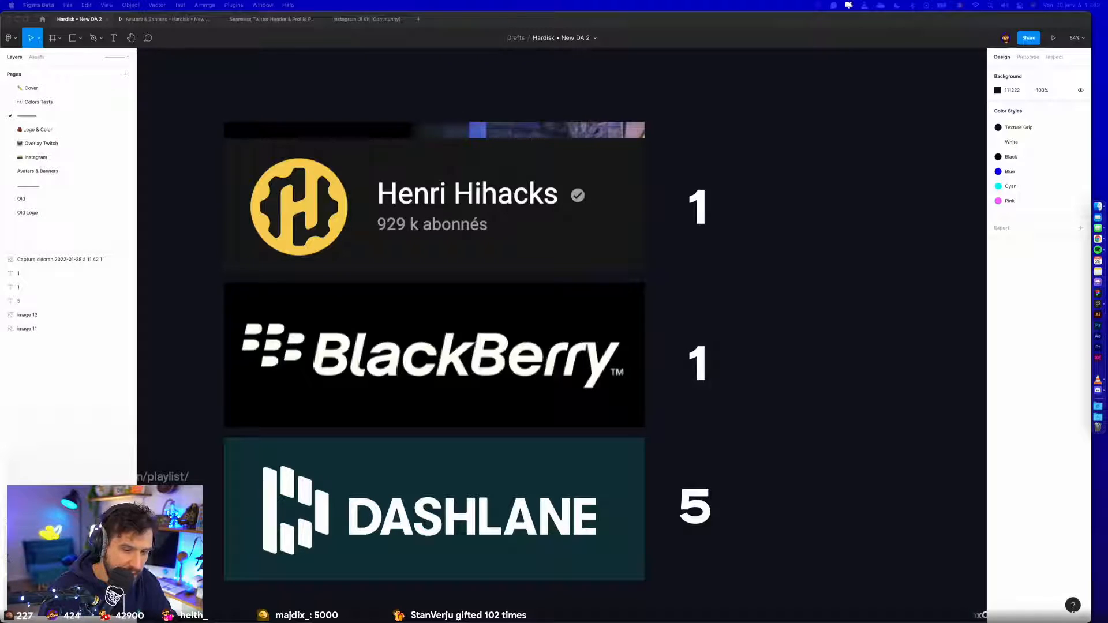
- Paste the helipad image, resize it and place it above the YouTube channel screenshot, aligned with its starting edge
click(806, 408)
key(super+v)
scroll(774, 403, up, 5)
drag(583, 544, 317, 280)
drag(356, 236, 445, 147)
drag(408, 239, 388, 245)
click(519, 232)
scroll(519, 233, down, 3)
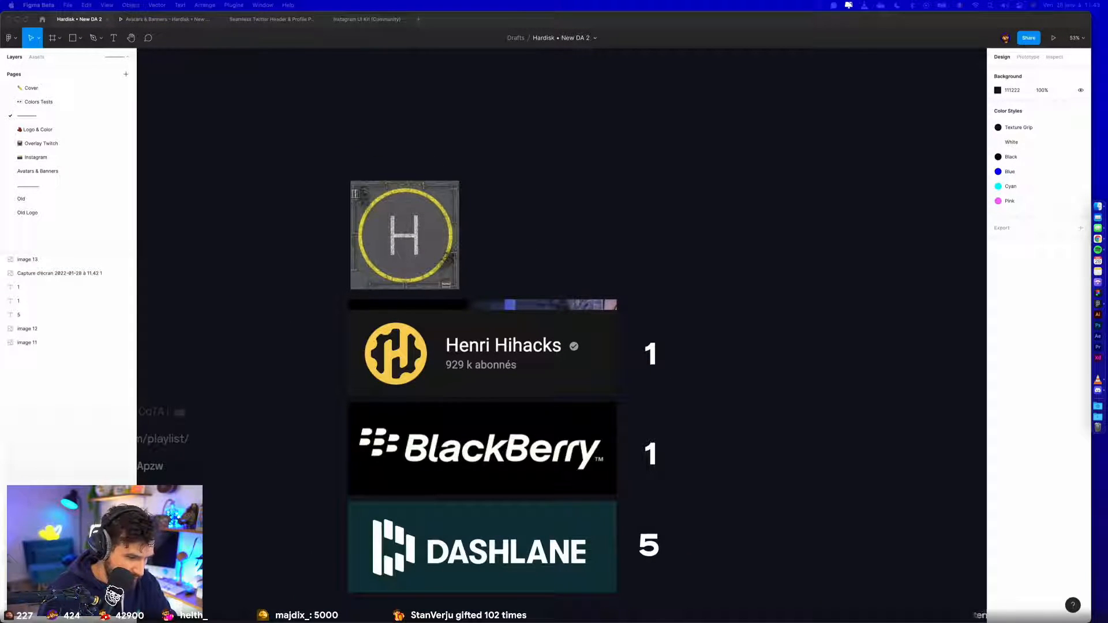
- Paste the helicopter photo and place it directly beside the helipad image
click(703, 152)
key(super+v)
drag(700, 244, 588, 211)
click(681, 206)
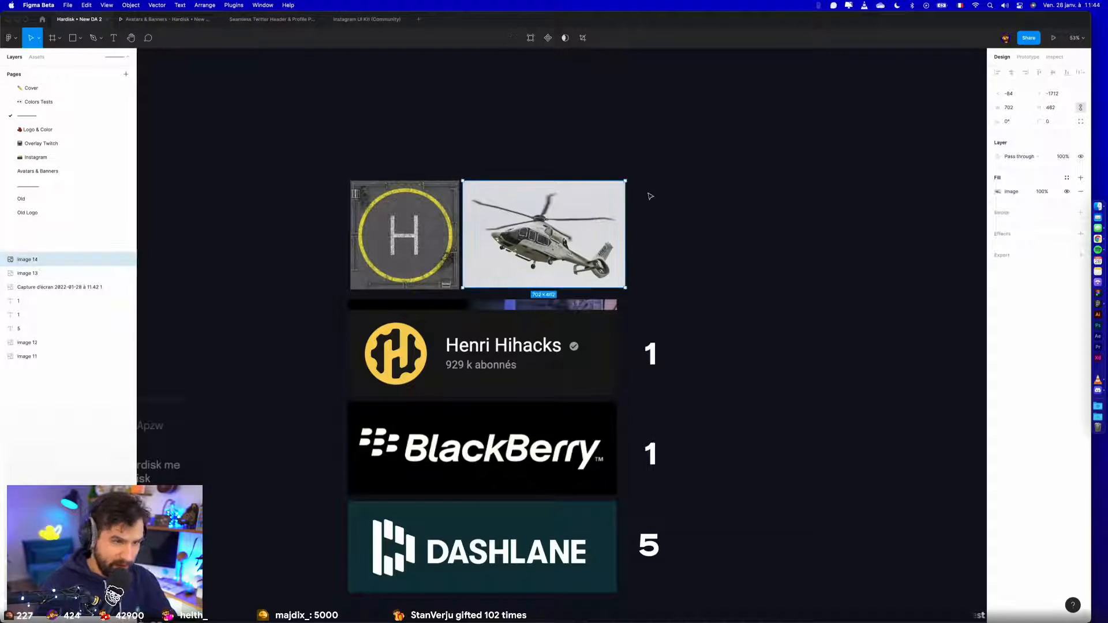
click(651, 195)
- On the Instagram page, swap the profile photo in carousel Page 4 for the PP YT Main component from Avatars & Banners
click(36, 157)
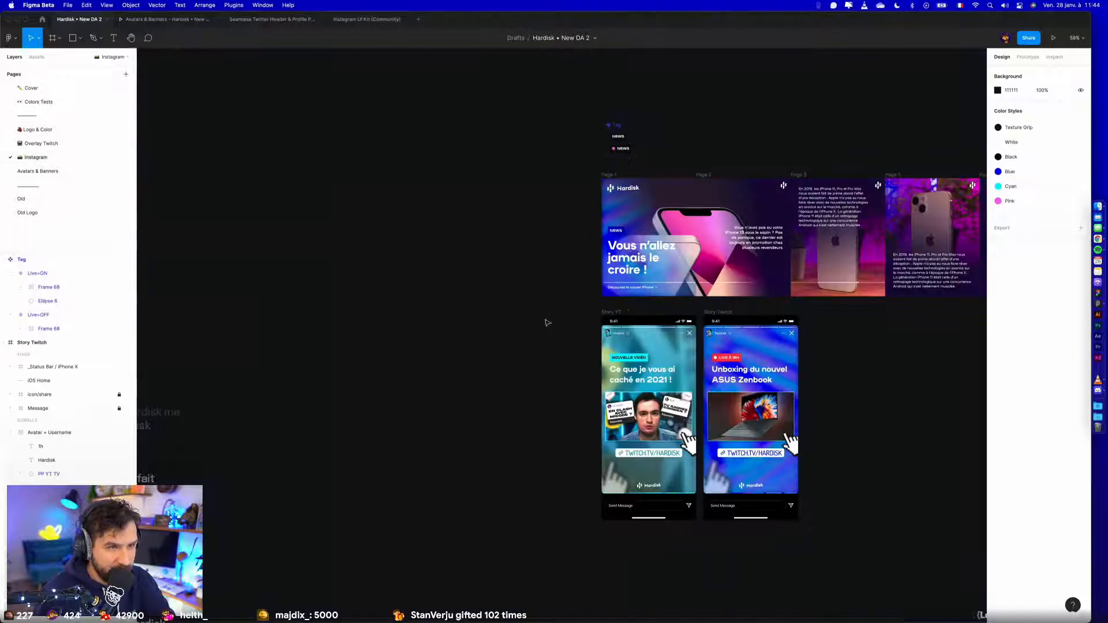
scroll(525, 325, right, 5)
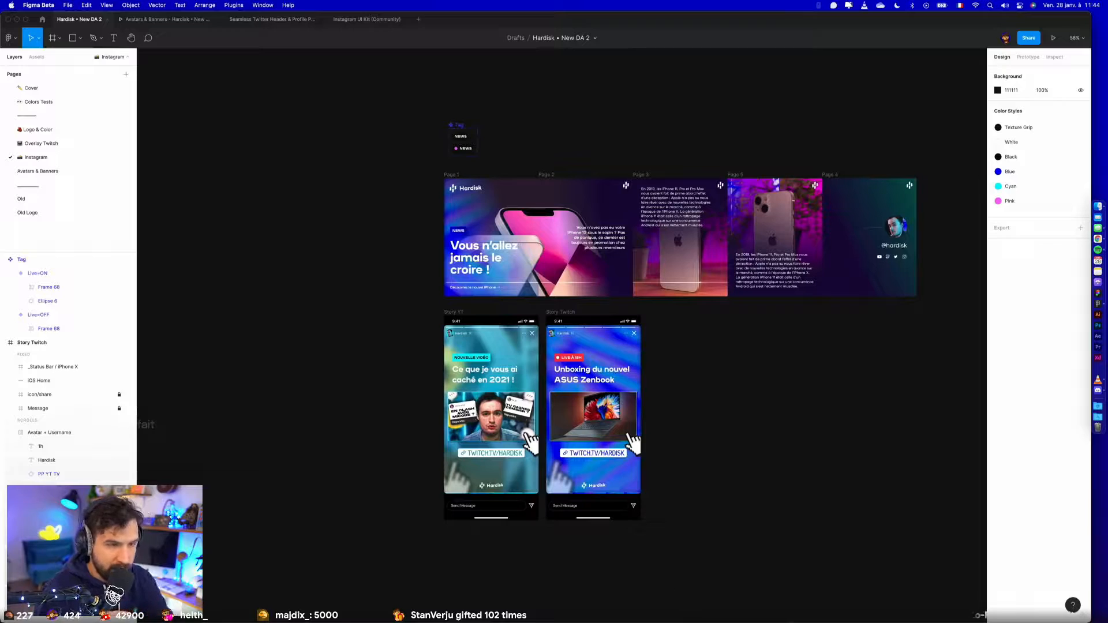
scroll(688, 514, right, 1)
scroll(689, 513, right, 1)
drag(363, 158, 898, 540)
scroll(917, 200, up, 5)
click(704, 297)
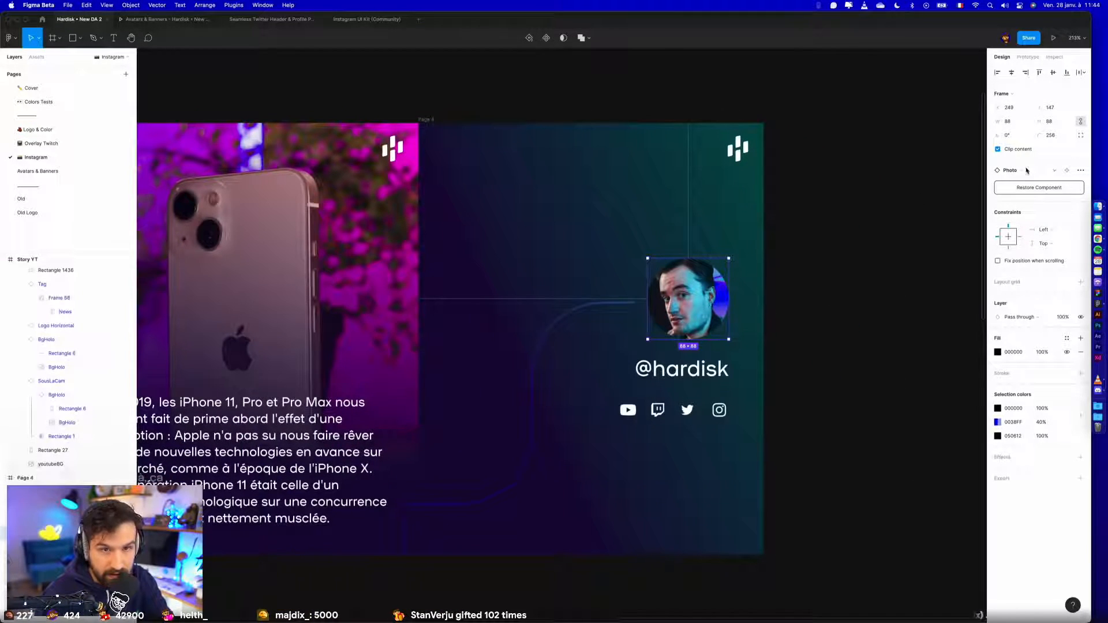
click(1027, 170)
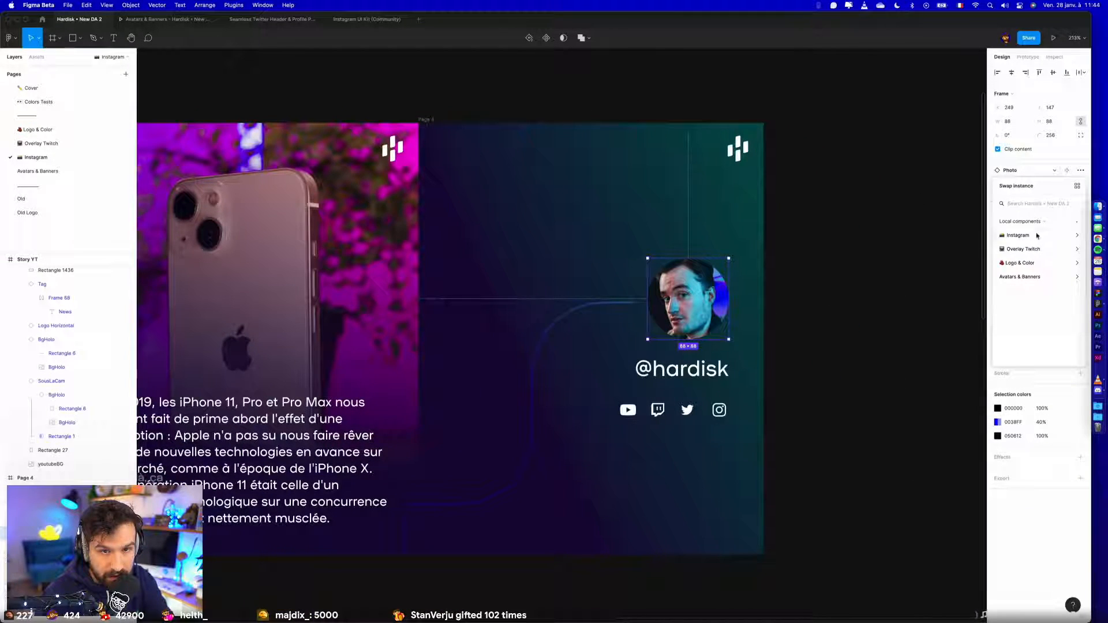
click(1037, 277)
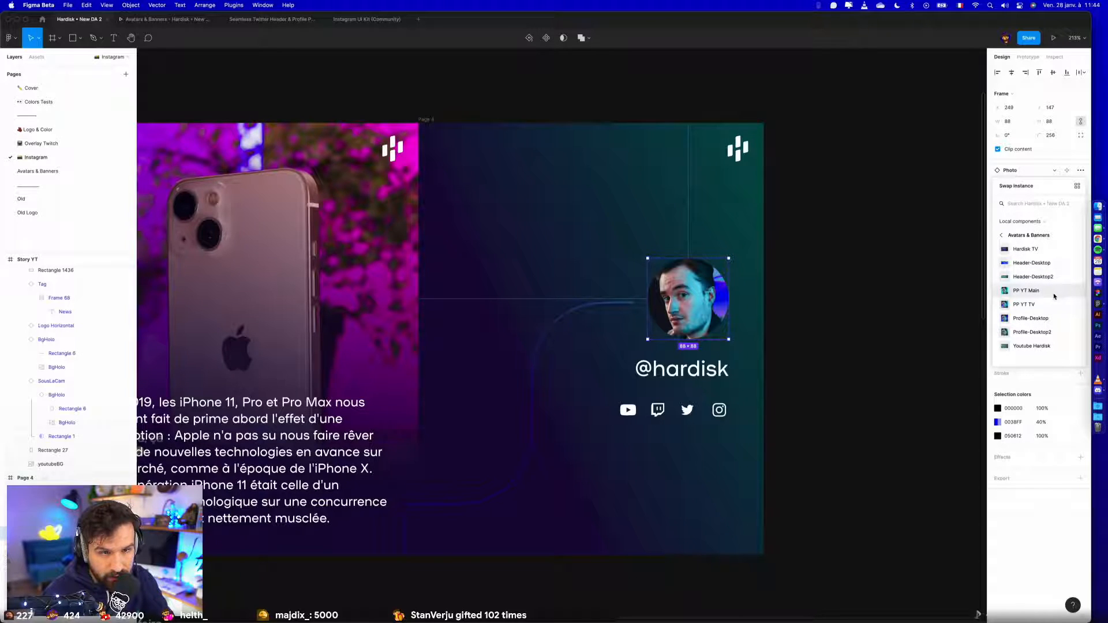
click(1050, 295)
click(886, 322)
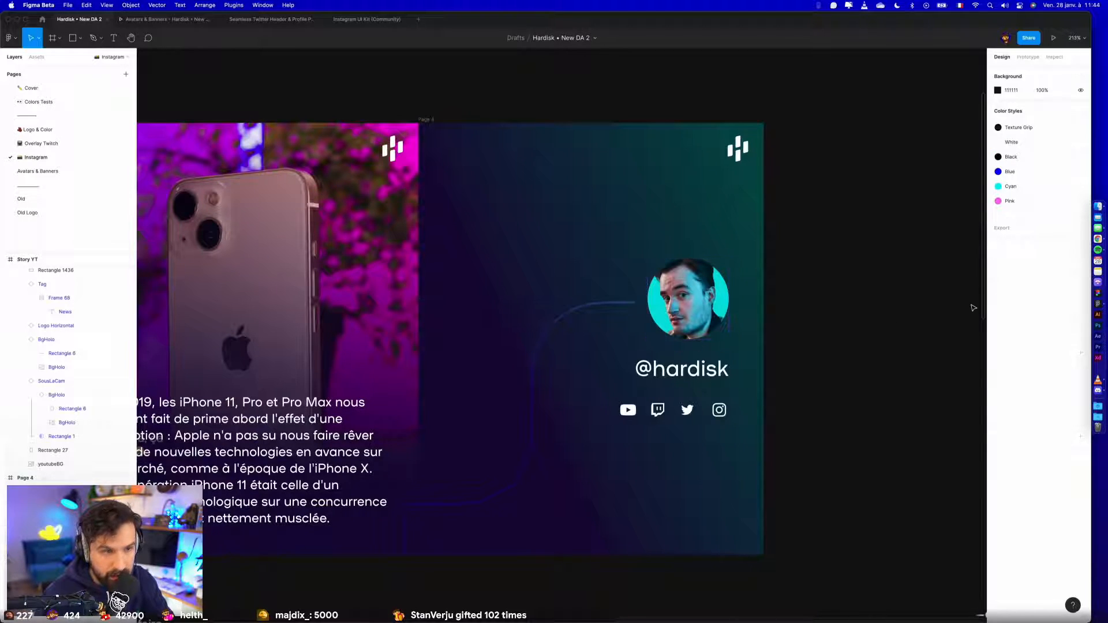
scroll(974, 307, down, 2)
click(669, 375)
double_click(657, 373)
scroll(657, 371, down, 5)
click(858, 377)
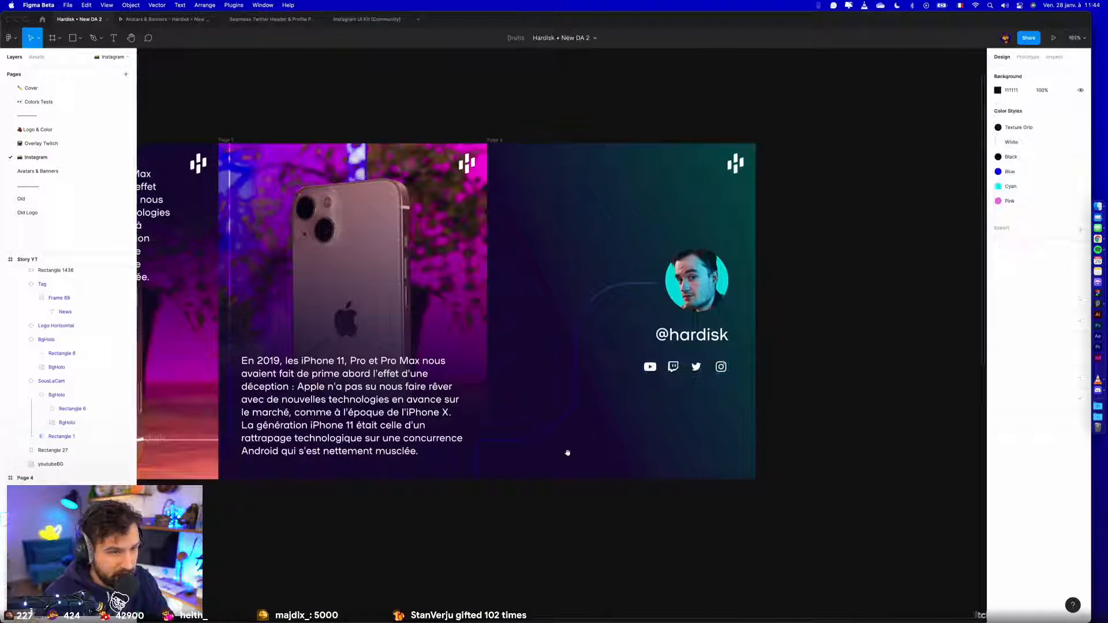
click(650, 367)
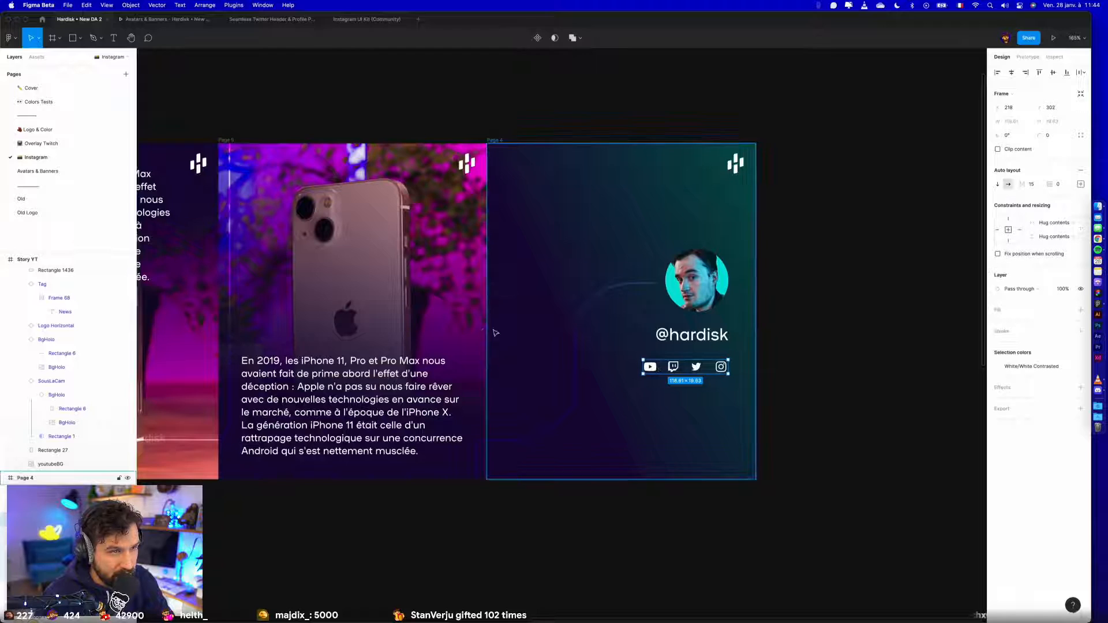
scroll(635, 369, down, 5)
scroll(625, 444, left, 5)
scroll(626, 446, left, 3)
scroll(625, 447, down, 5)
click(744, 466)
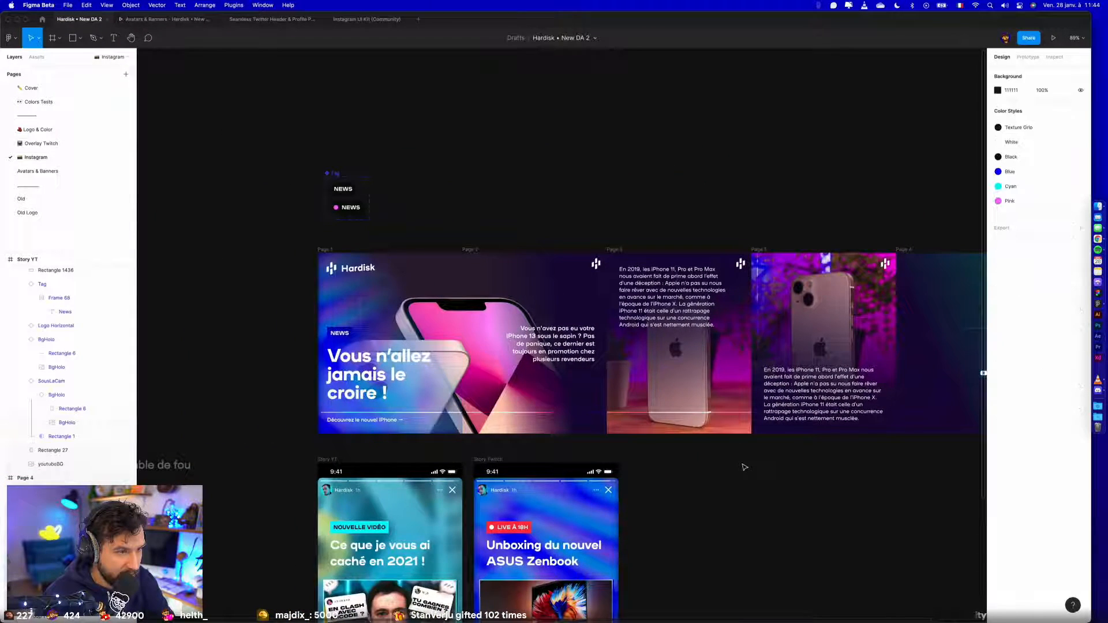
click(372, 313)
double_click(379, 303)
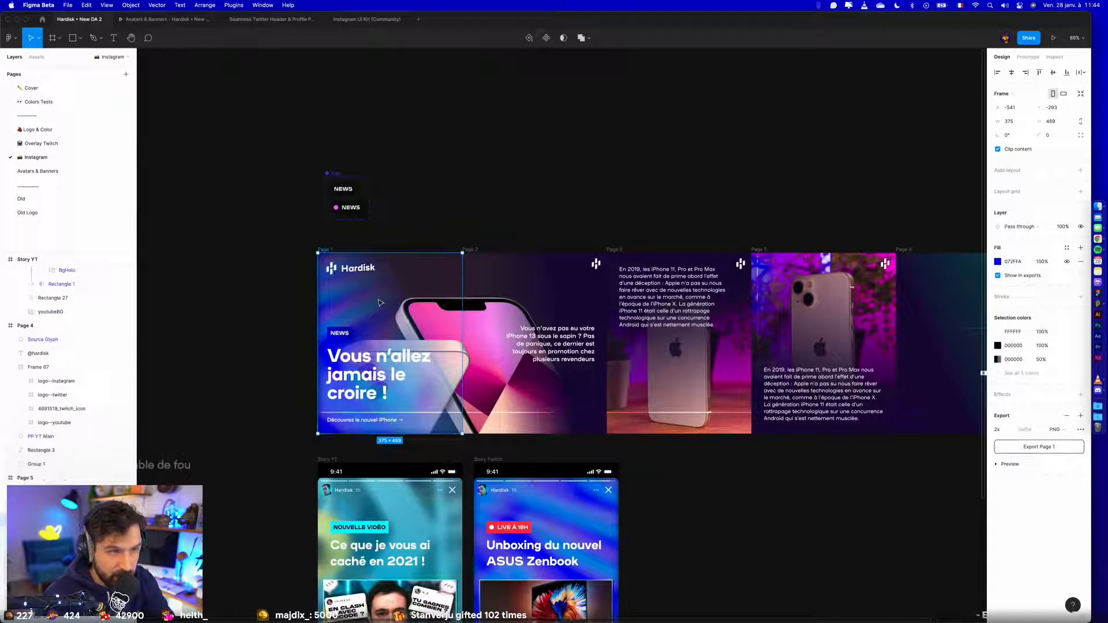
click(221, 353)
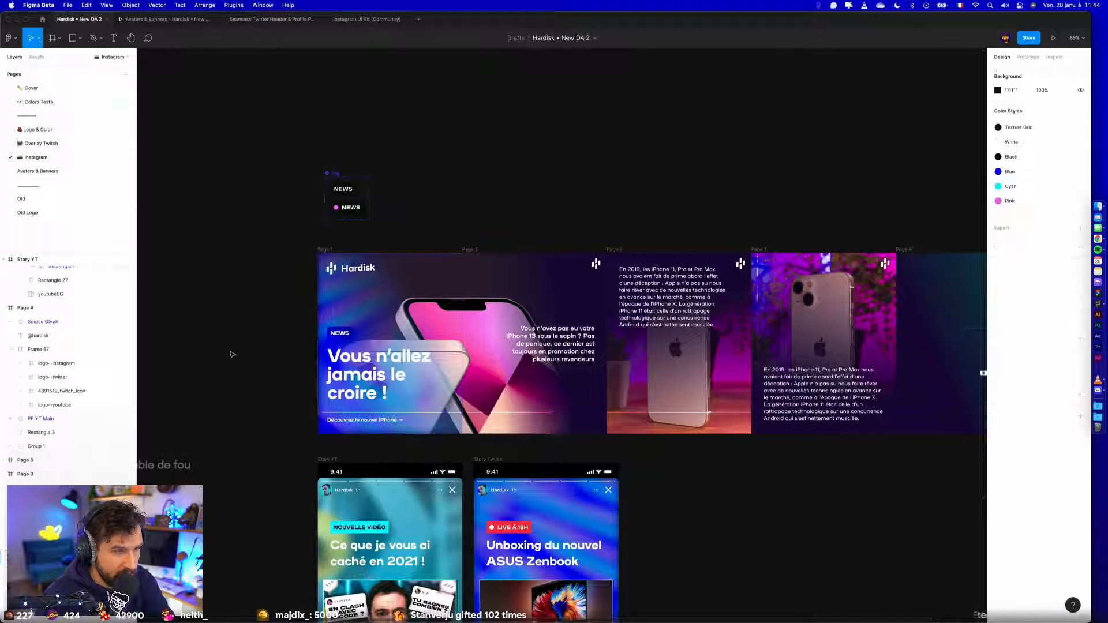
scroll(239, 353, down, 5)
drag(248, 267, 248, 273)
drag(285, 157, 884, 583)
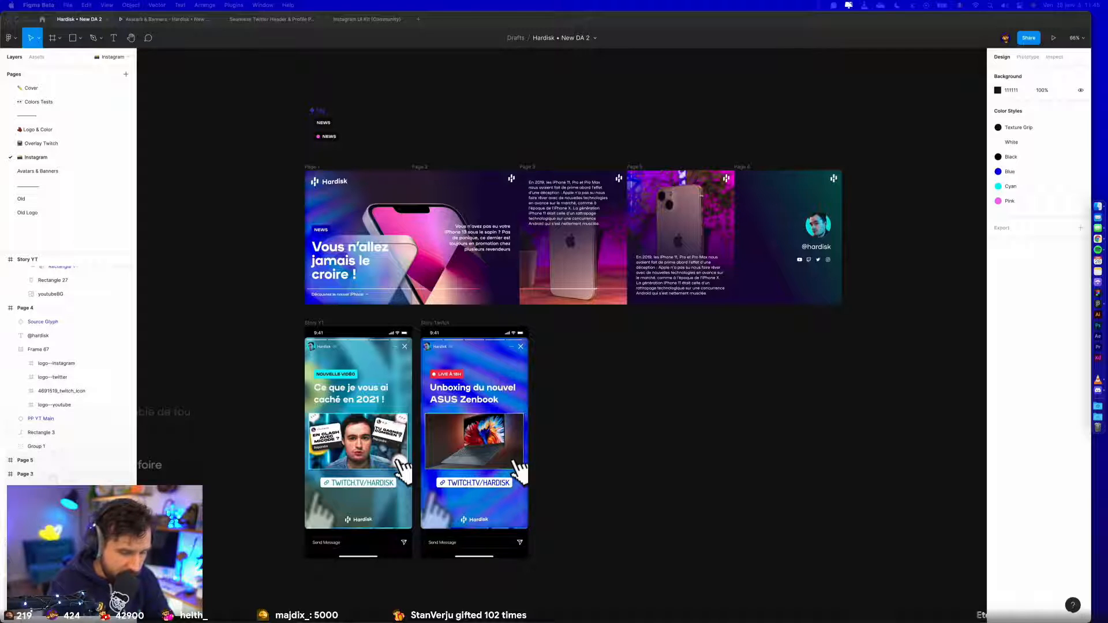
- Switch to the Hardisk DA table in Notion and mark the Instagram Avatar deliverable as done
key(ctrl+Left)
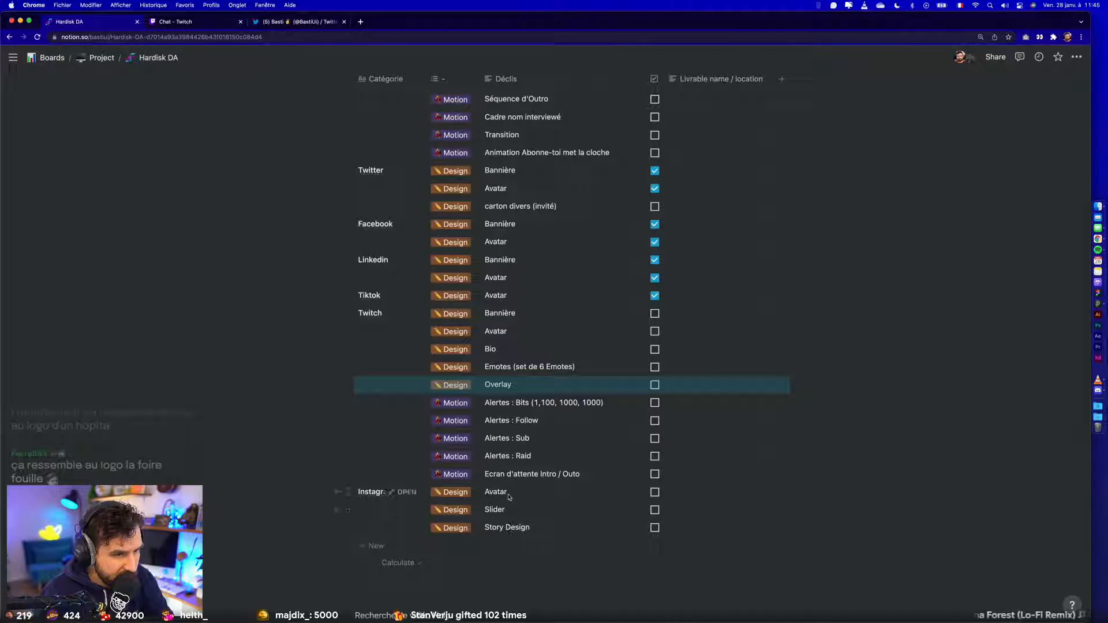
click(654, 492)
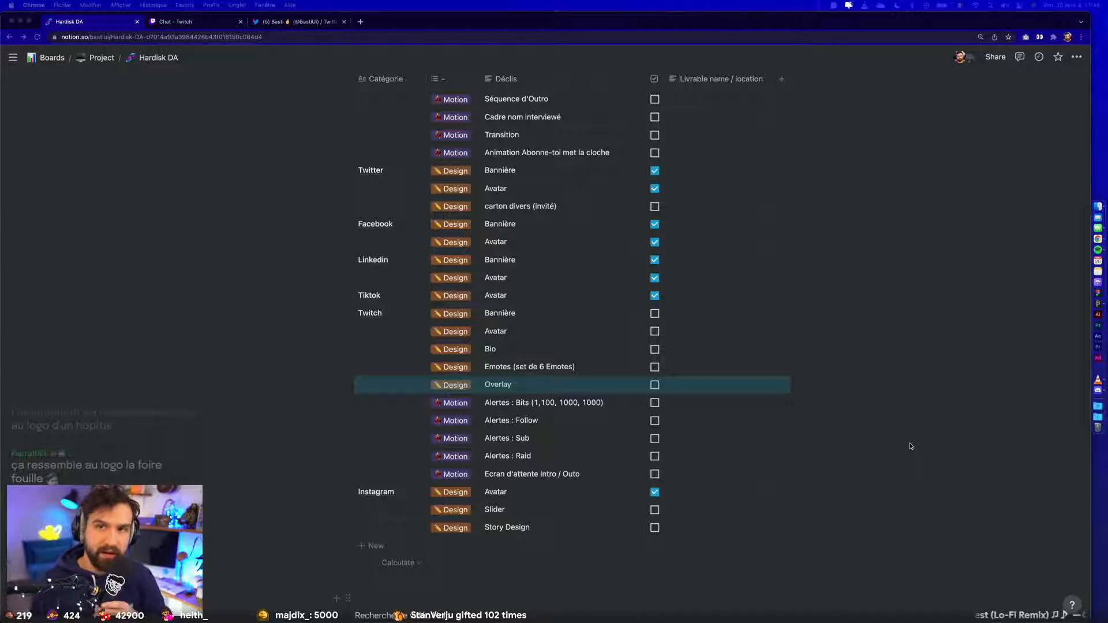
- Search Google for Série H in a new browser tab and open the picture of the series' H logo
click(360, 22)
text(Série H)
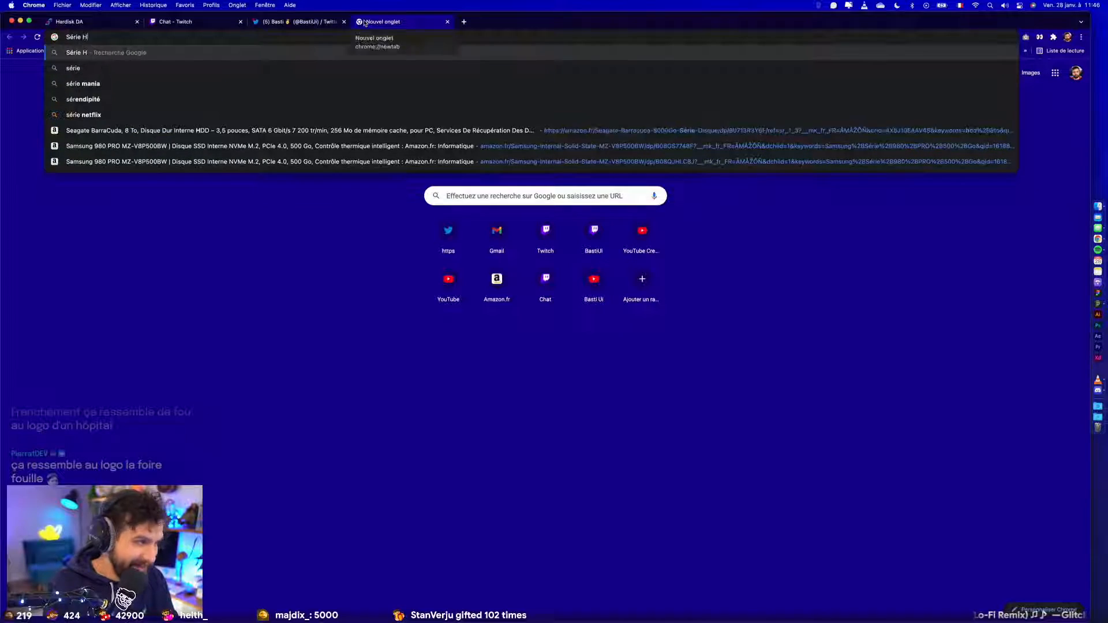
key(Return)
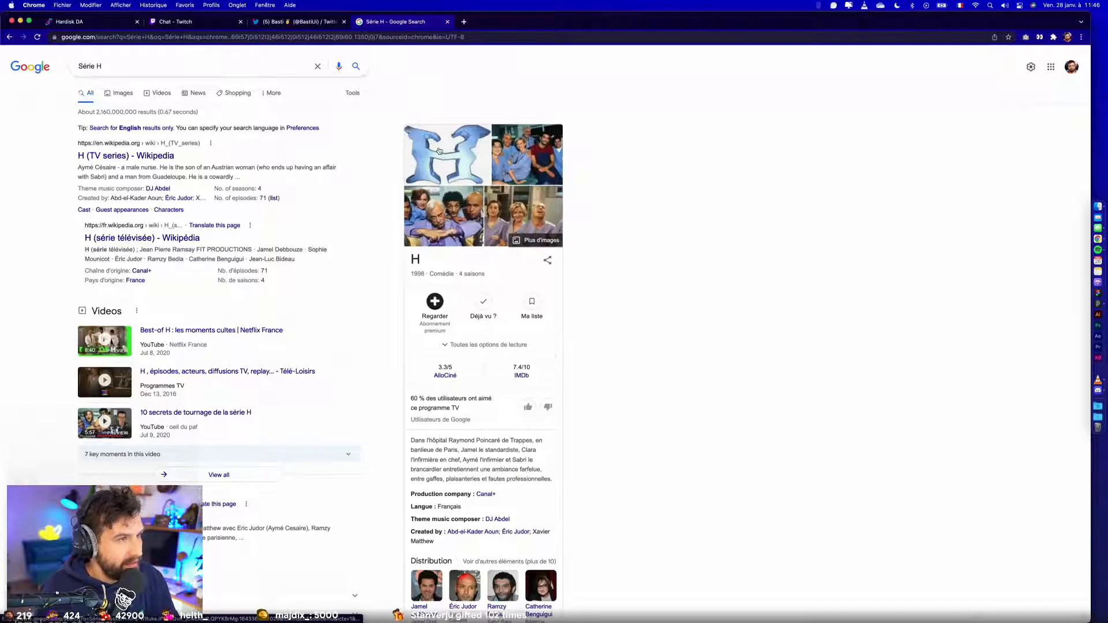
click(451, 156)
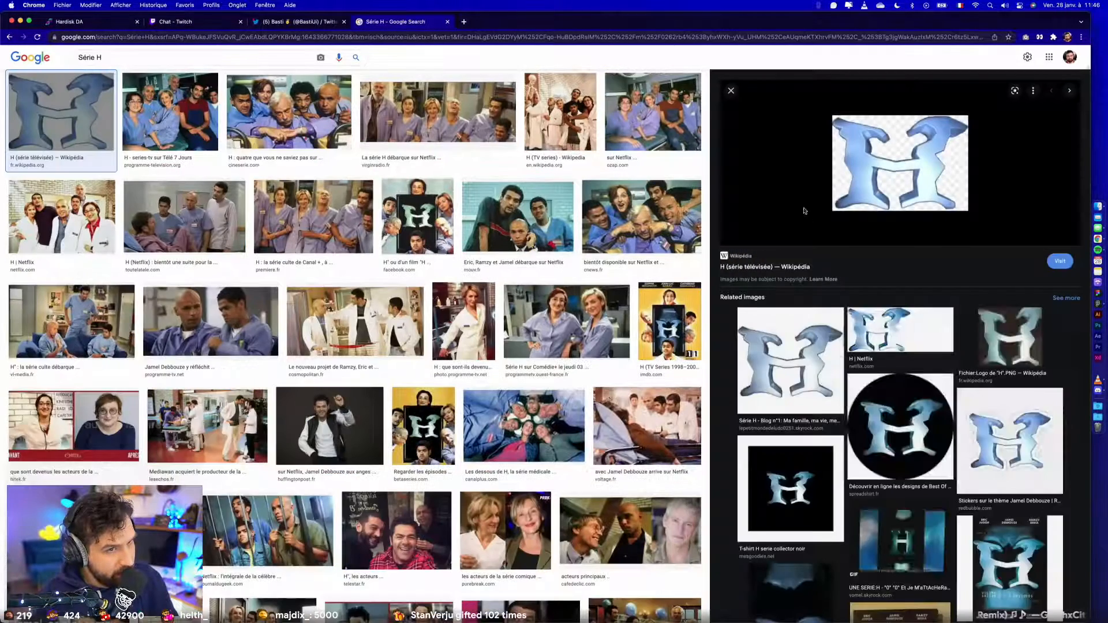
- Copy the Série H logo picture from the search results and paste it in Figma above the helipad image, aligned to its edge
right_click(876, 154)
click(899, 257)
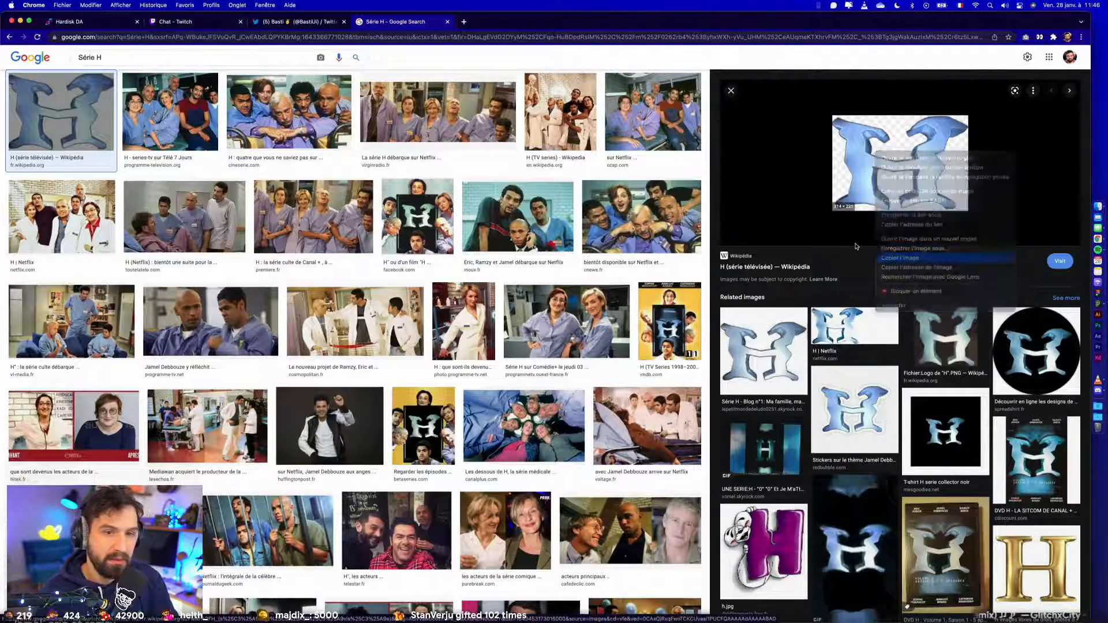
key(super+Tab)
click(54, 116)
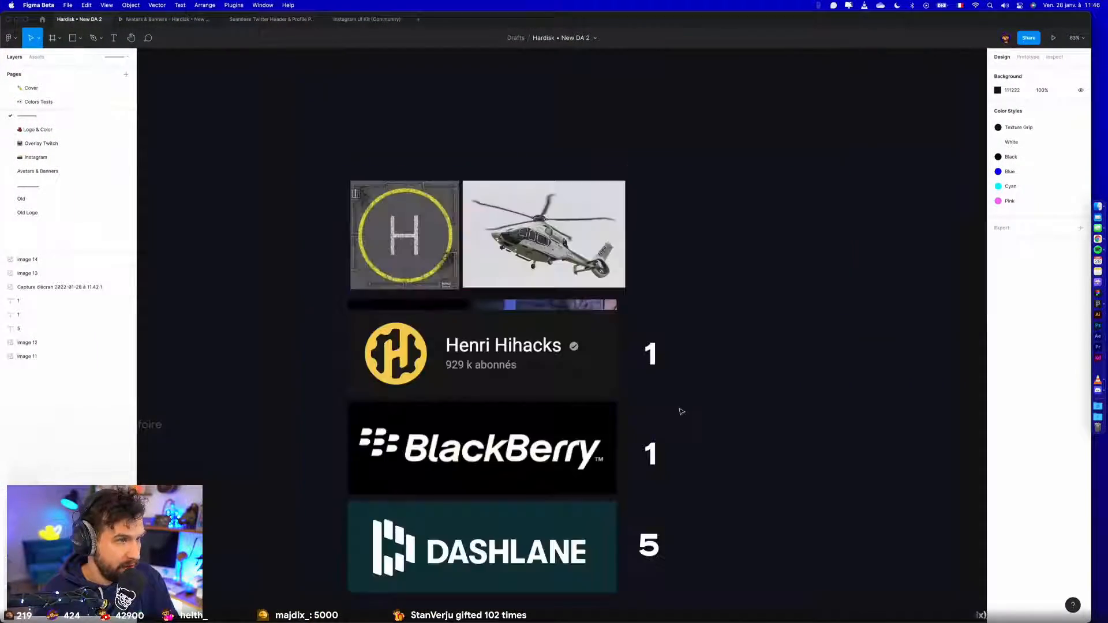
key(super+v)
drag(449, 98, 475, 79)
drag(442, 122, 440, 107)
click(548, 106)
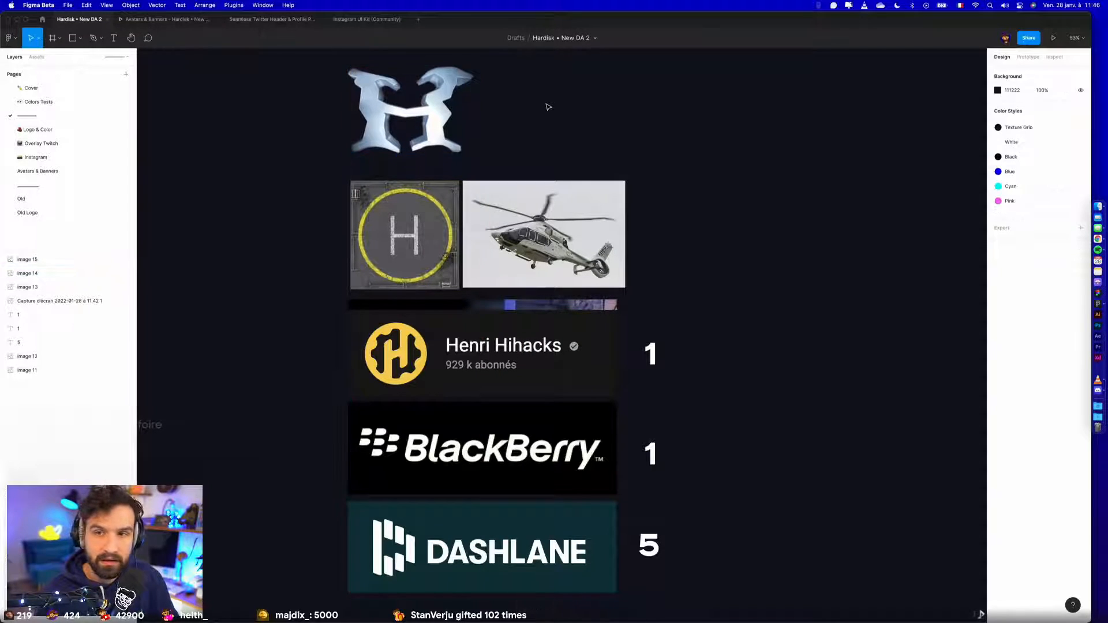
- Add the text Ardisk beside the pasted H logo so the two read as one word
drag(548, 107, 695, 230)
scroll(692, 230, up, 6)
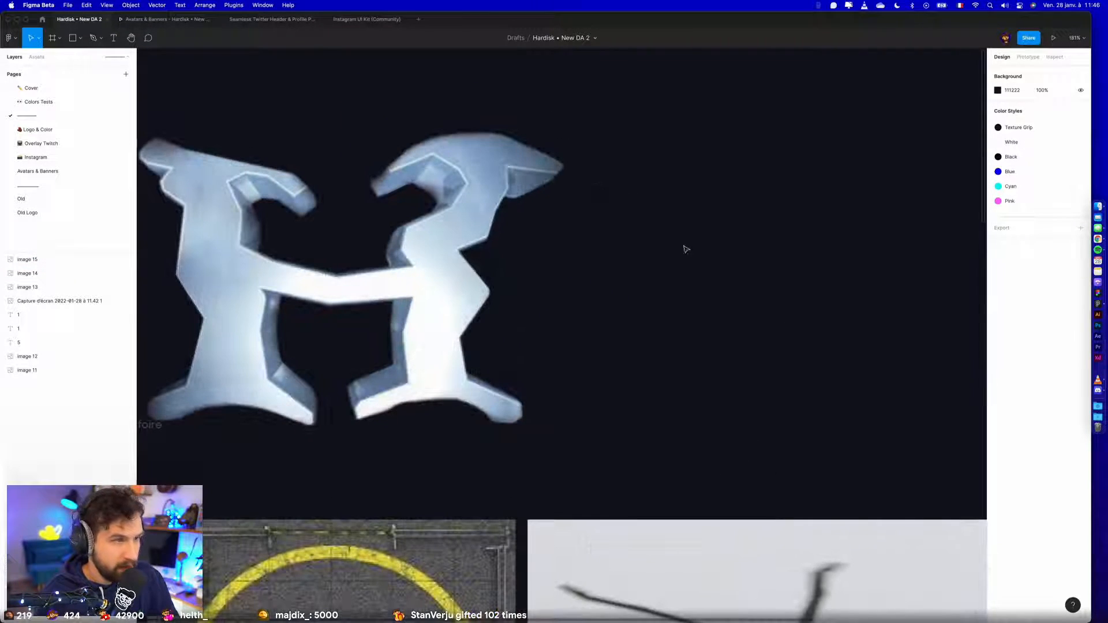
key(t)
click(626, 295)
text(Ard)
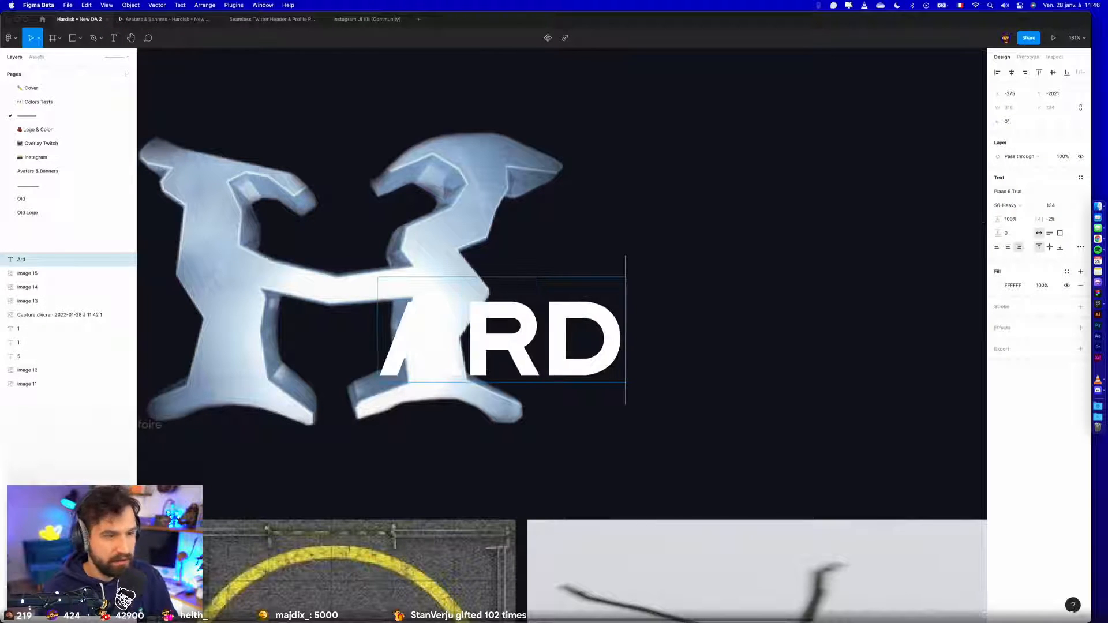
text(isk)
key(Escape)
drag(583, 327, 891, 289)
scroll(777, 348, down, 3)
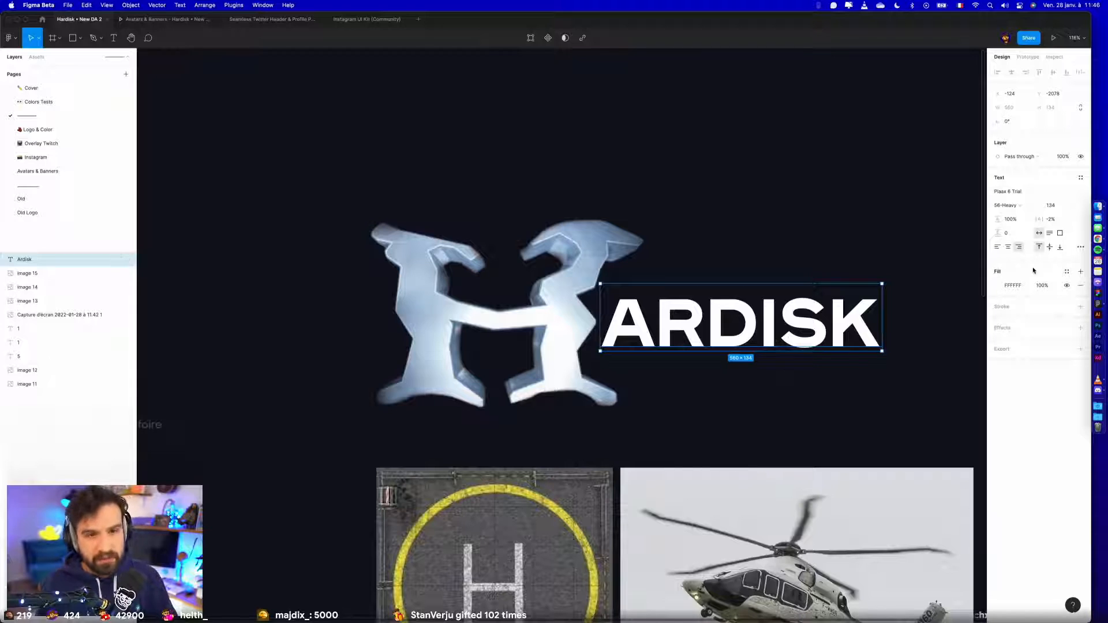
- Fill the Ardisk text with a light blue sampled from the H logo and shift the text slightly away from it
click(998, 285)
click(895, 419)
click(564, 297)
click(675, 267)
drag(694, 322, 707, 321)
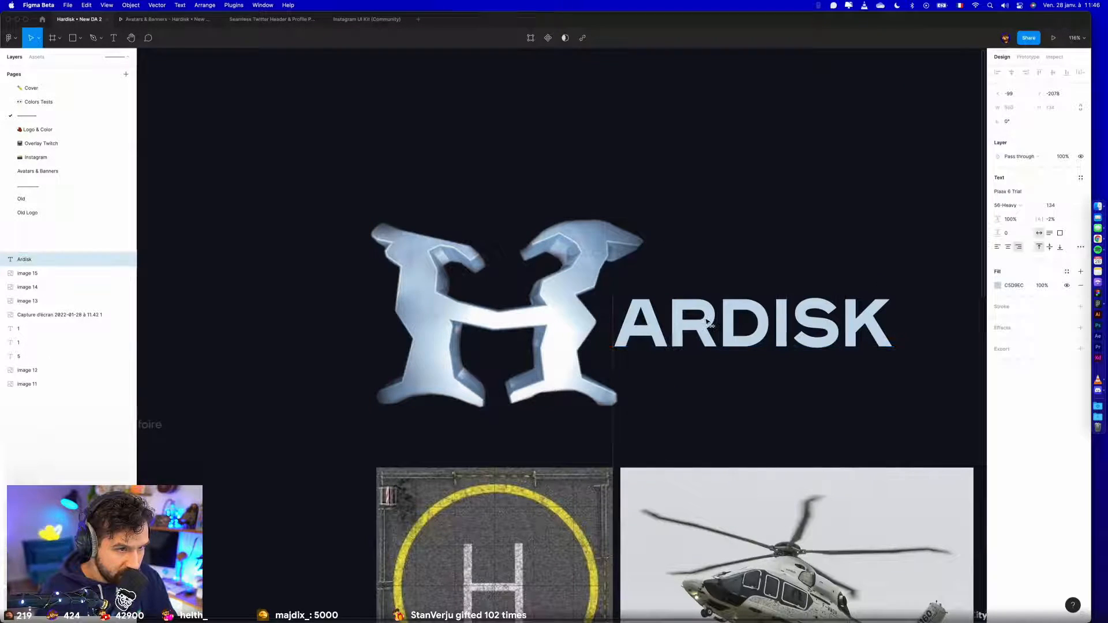
- Change the Ardisk text fill to a linear gradient ending in fully opaque white
click(997, 285)
click(914, 289)
click(914, 300)
click(977, 308)
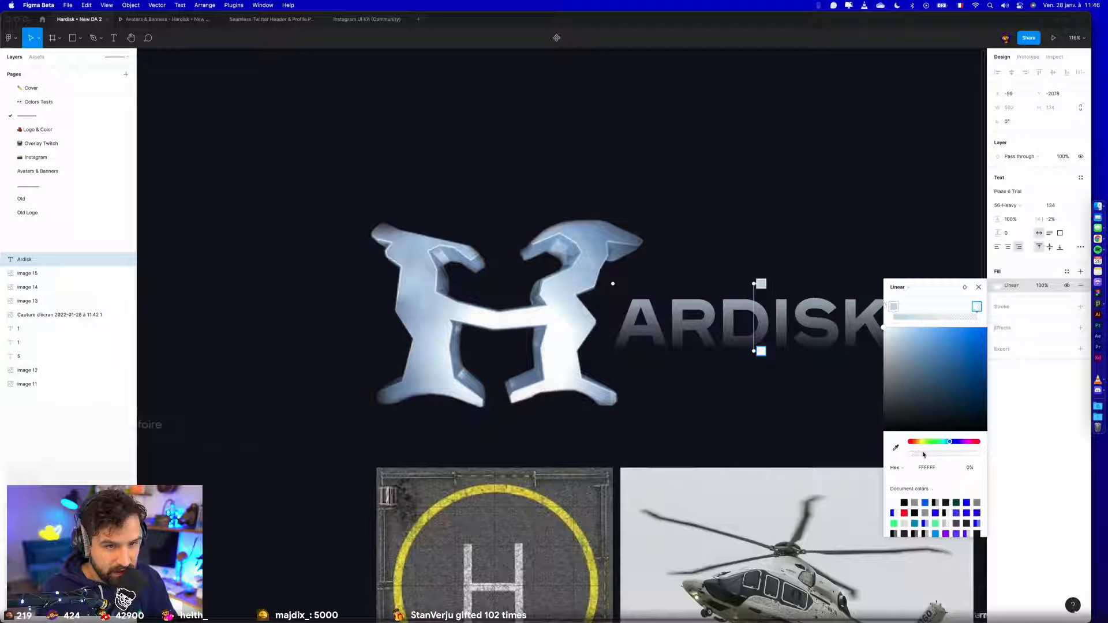
drag(923, 455, 979, 454)
- Set the gradient's start colour to blue 80AEDB and tilt the gradient diagonally across the Ardisk text
click(893, 307)
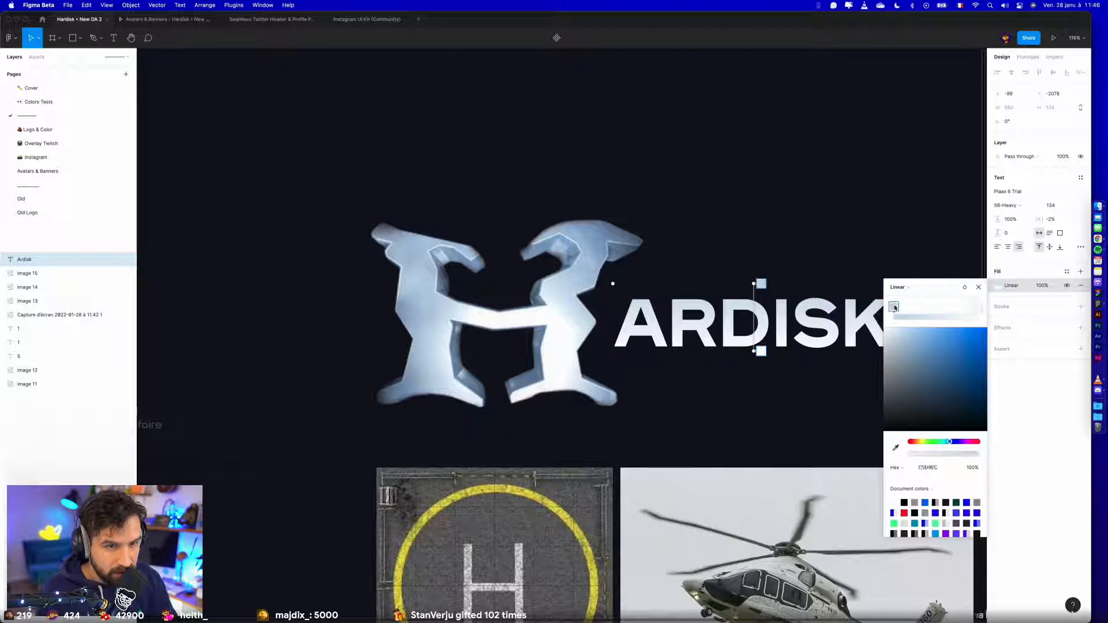
click(926, 342)
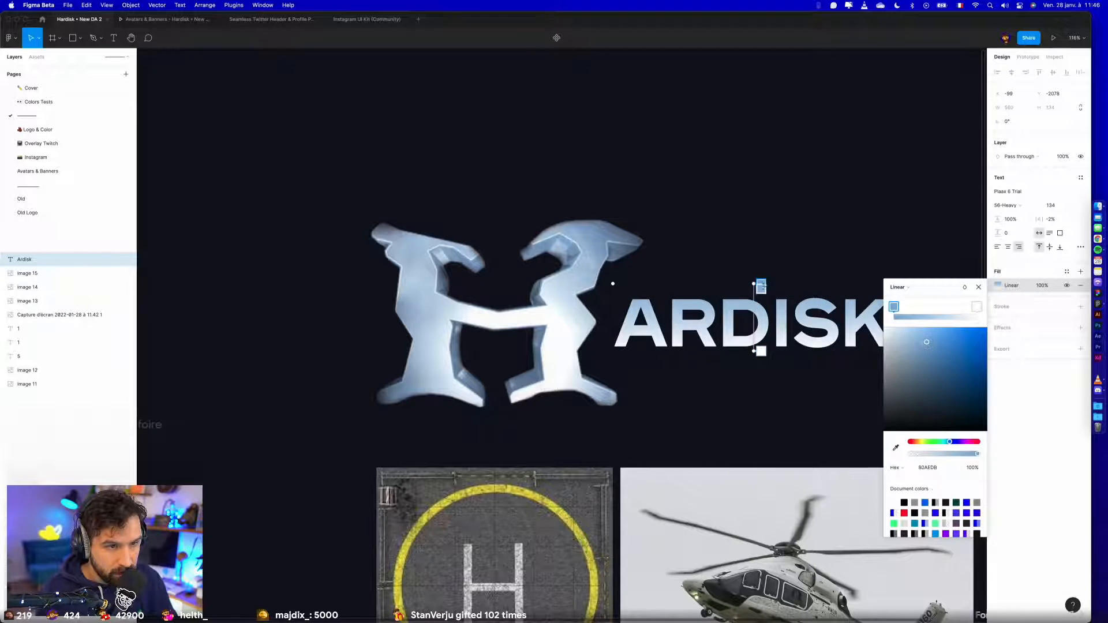
drag(761, 287, 742, 283)
drag(761, 350, 771, 354)
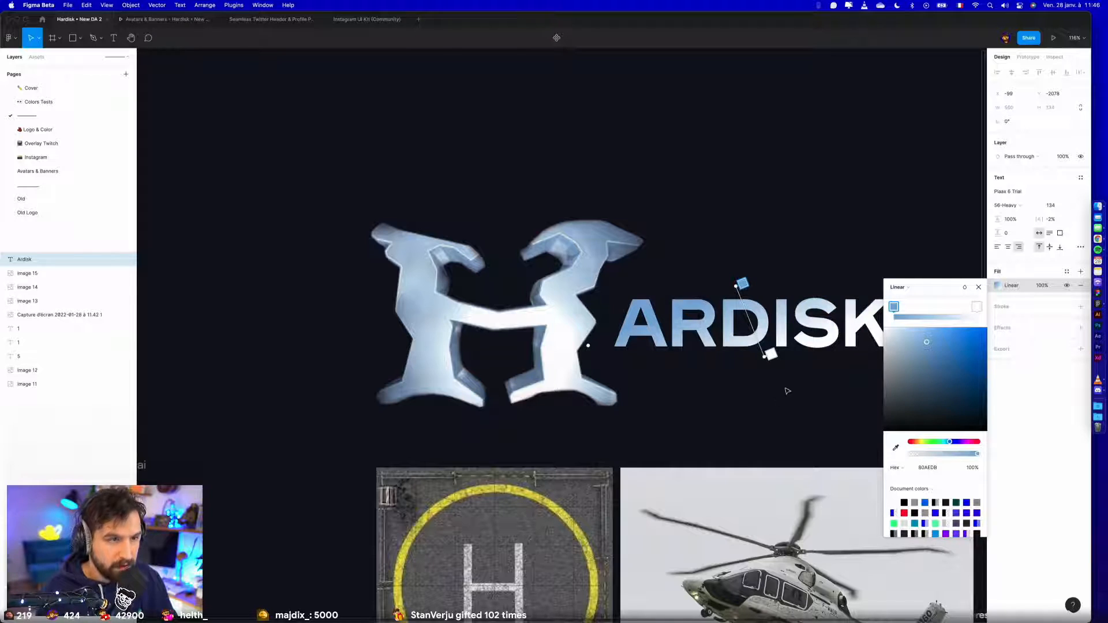
key(Escape)
scroll(768, 271, right, 4)
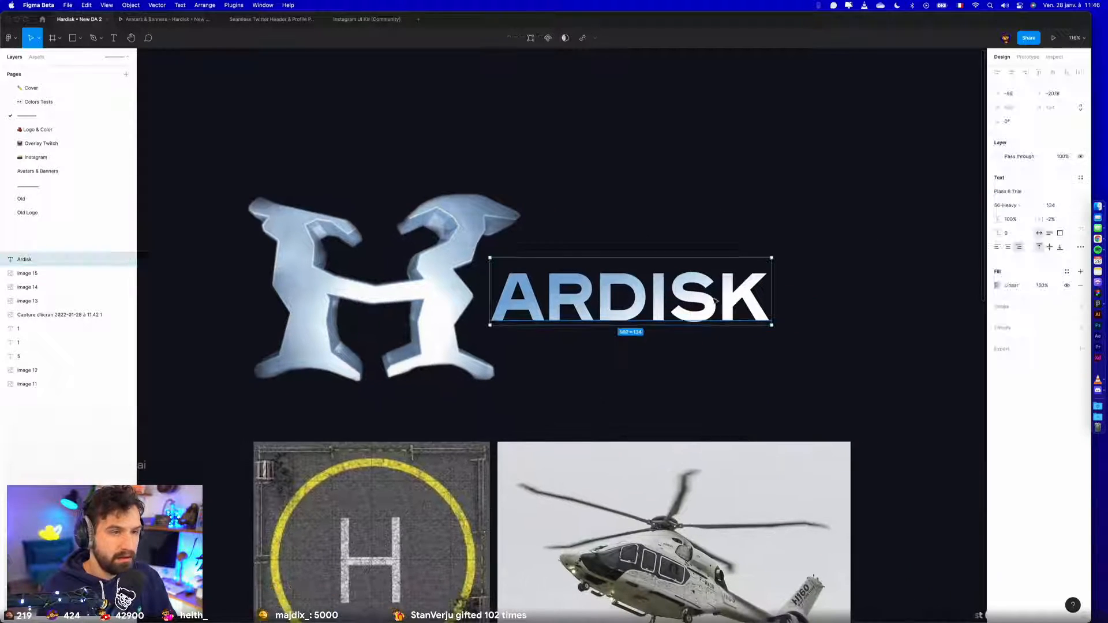
- Enlarge the Ardisk text to size 158 and place it against the H logo
click(1063, 206)
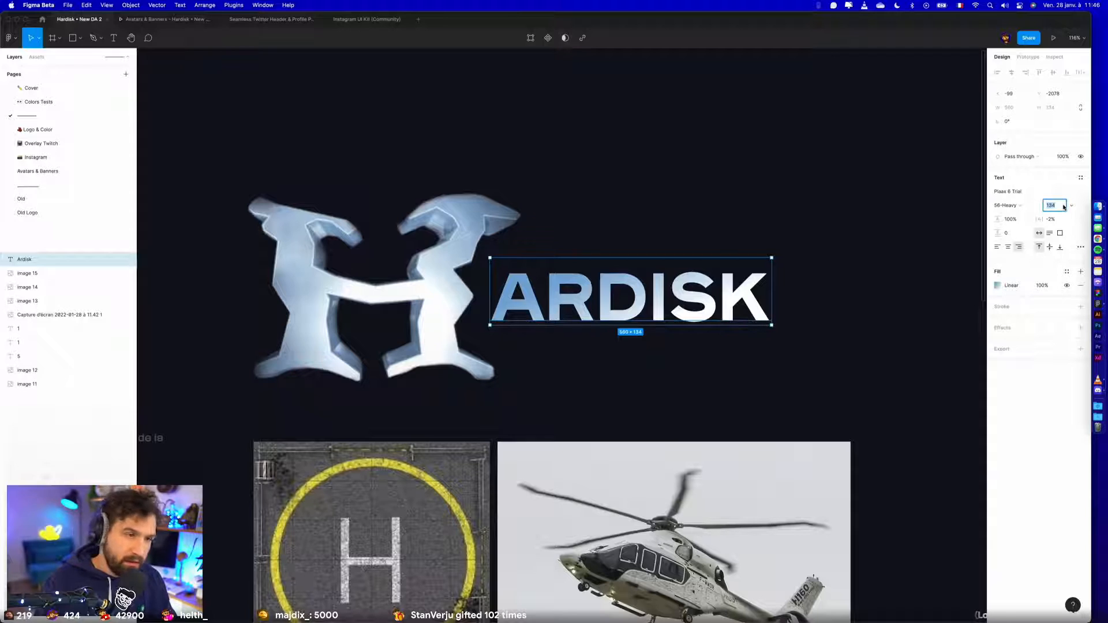
key(shift+Up)
key(shift+Up)
key(shift+Up)
drag(628, 317, 692, 303)
click(675, 376)
scroll(678, 377, down, 3)
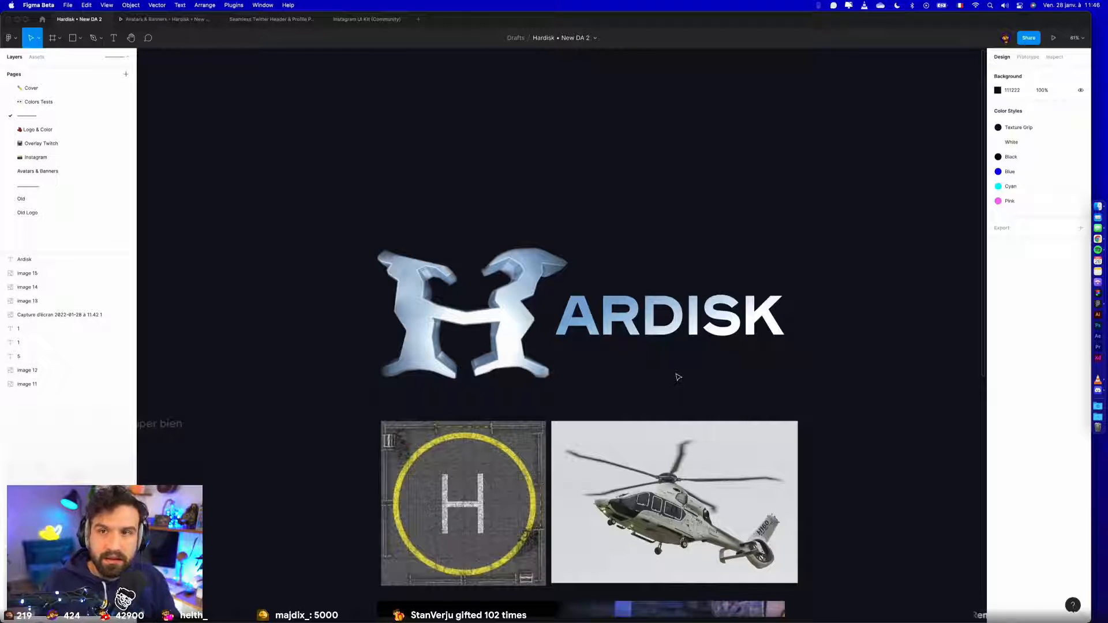
- Shrink the H logo image to suit the Ardisk text and nudge the text down into line with it
click(537, 265)
drag(568, 248, 542, 296)
click(639, 256)
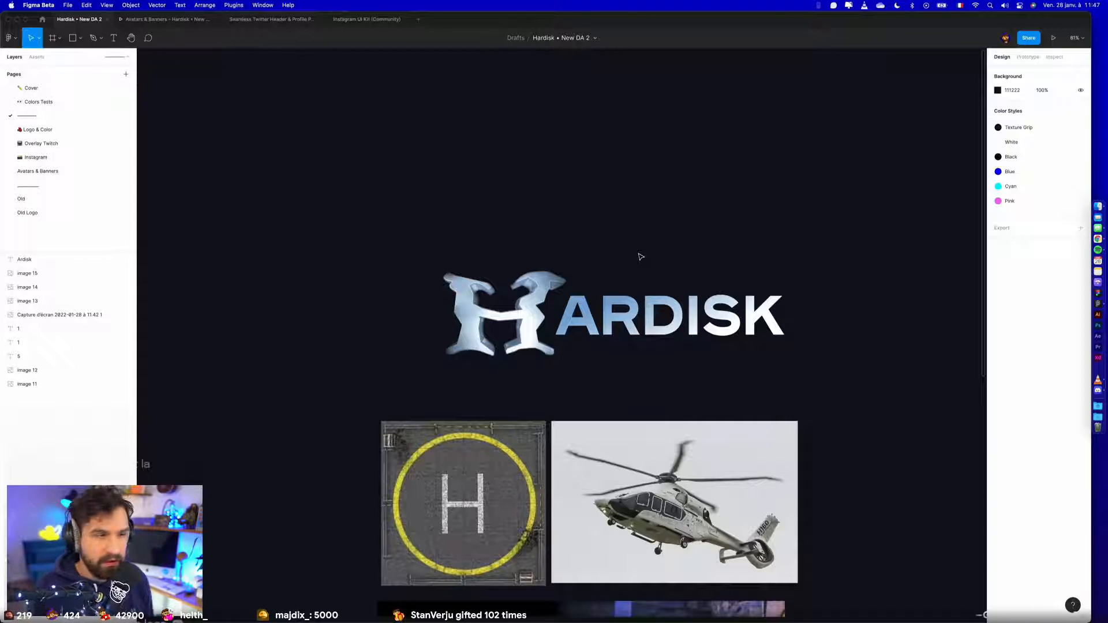
drag(661, 314, 660, 317)
click(629, 277)
click(621, 312)
click(628, 247)
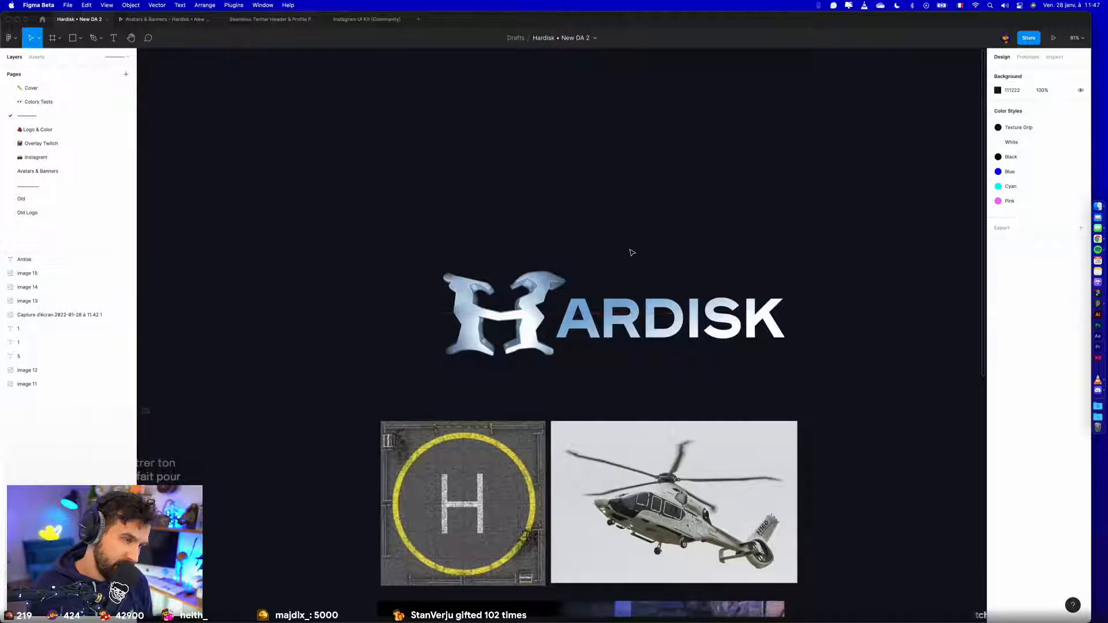
- Duplicate the Ardisk text onto the helipad and helicopter images so it continues the painted H
scroll(631, 251, right, 2)
scroll(632, 253, down, 1)
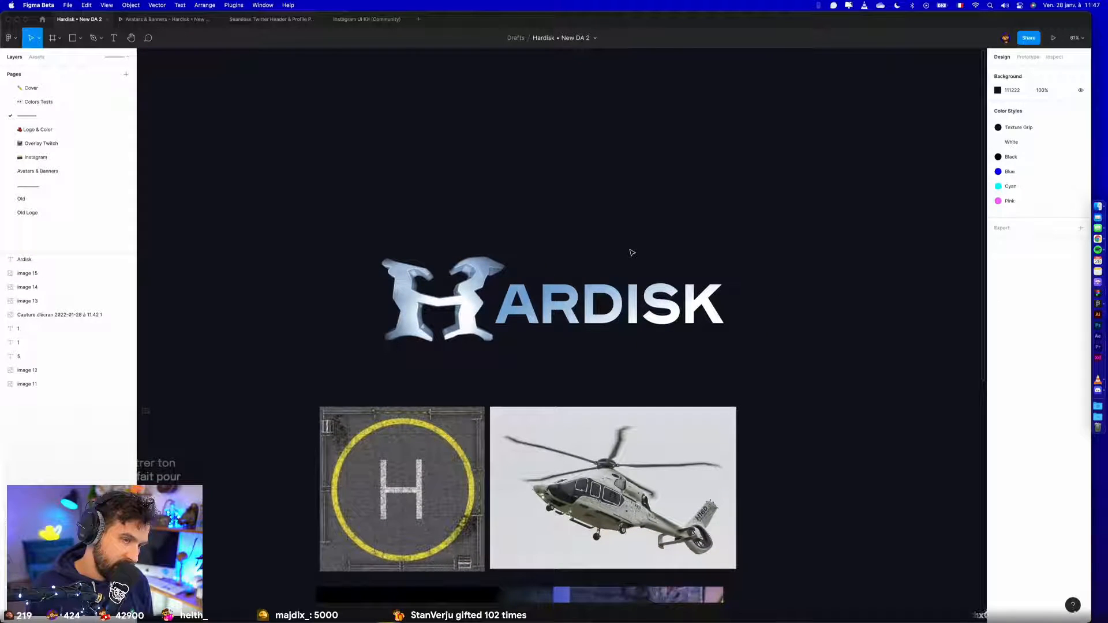
scroll(633, 253, right, 2)
scroll(634, 250, down, 3)
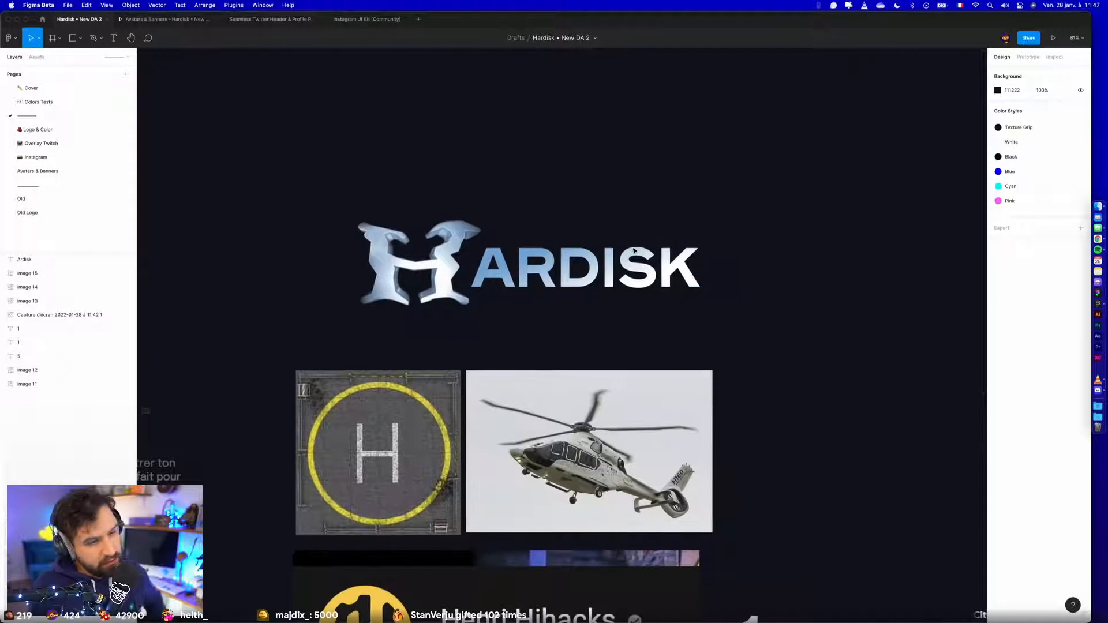
click(512, 428)
drag(538, 271, 489, 460)
- Recolour the copied text's gradient from the helipad circle's sampled yellow to orange
click(997, 285)
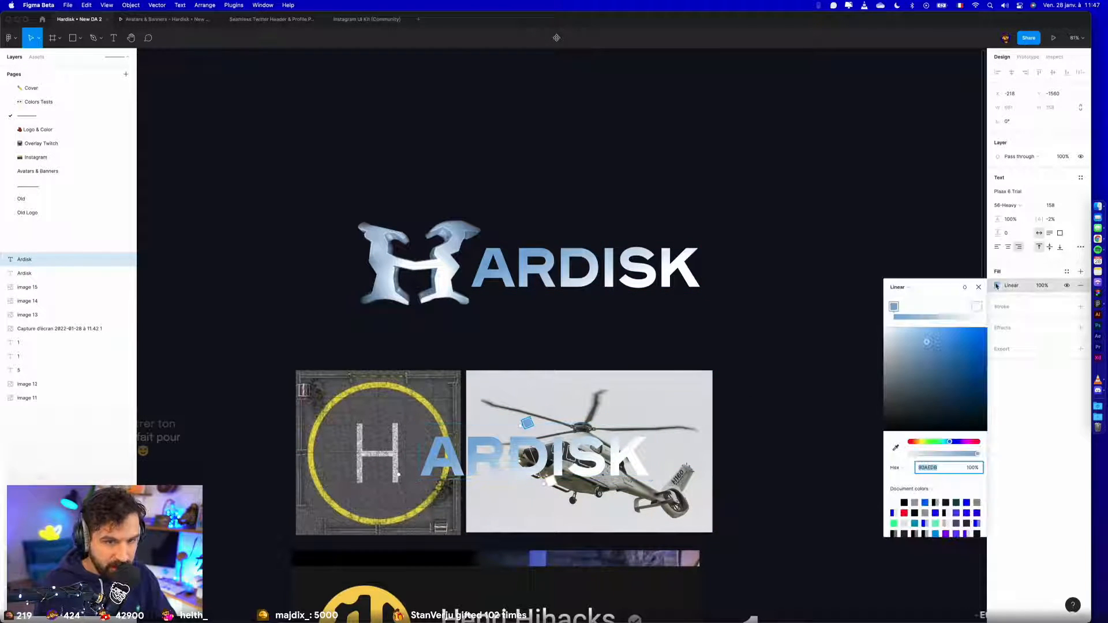
click(895, 447)
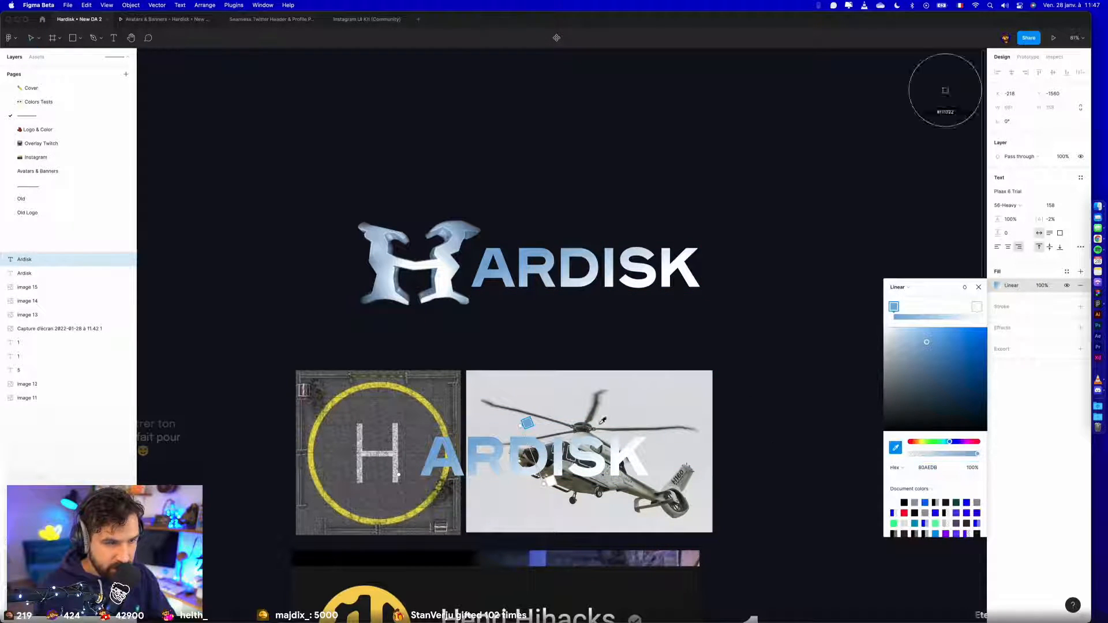
click(409, 385)
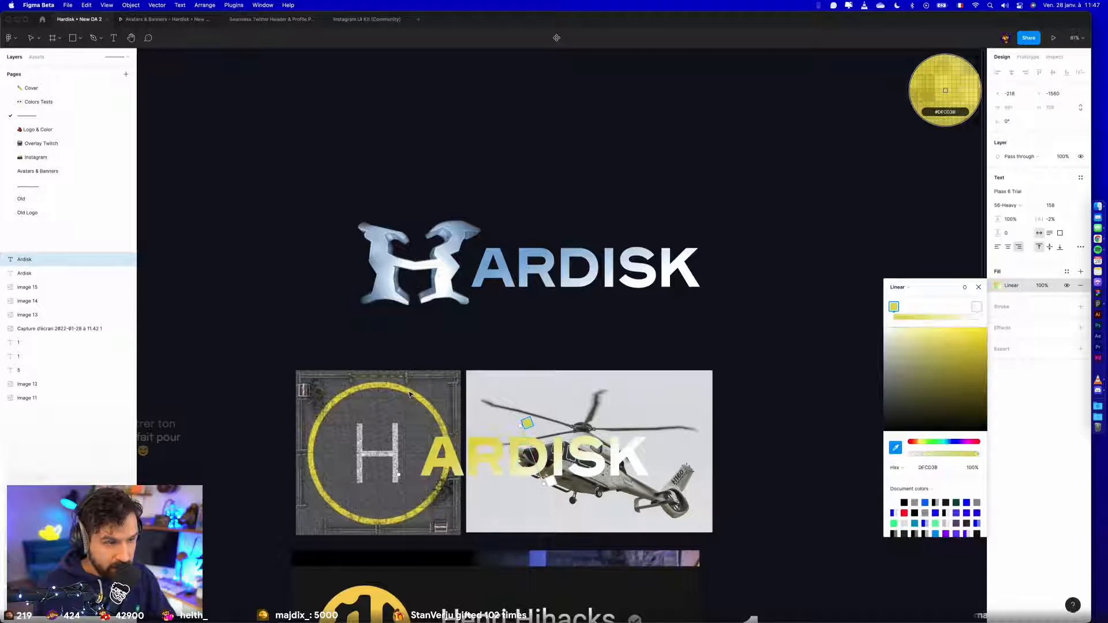
click(976, 306)
drag(978, 358, 1021, 318)
drag(925, 448, 917, 442)
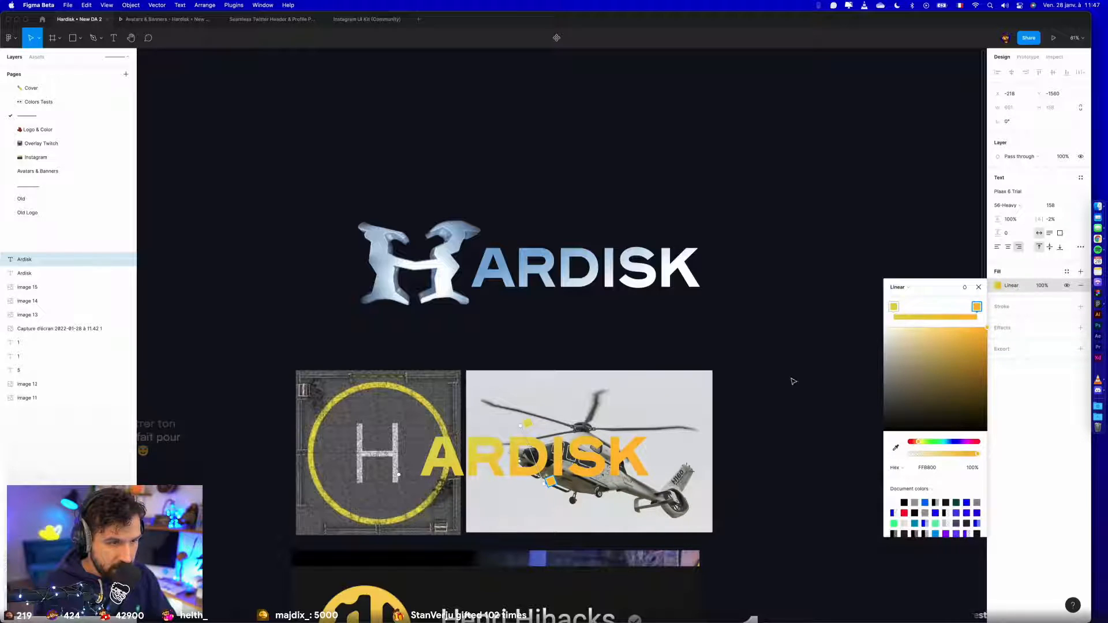
- Move the H logo and its blue Ardisk text together slightly closer to the helipad images
click(295, 179)
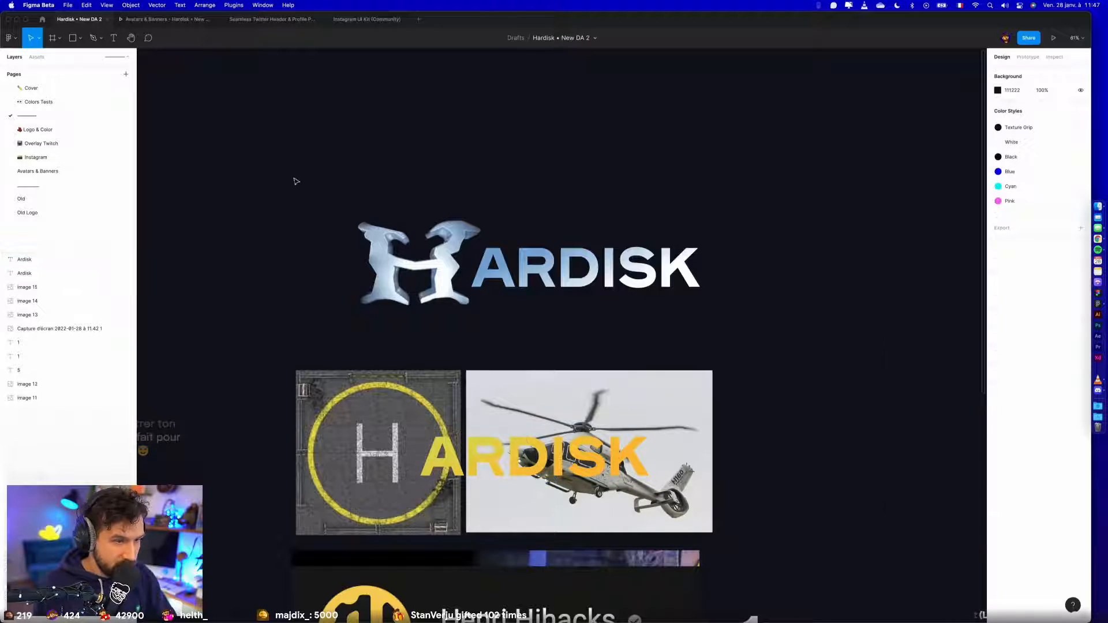
drag(294, 178, 668, 328)
drag(616, 279, 599, 297)
click(219, 271)
- Duplicate the blue Ardisk text over the channel name in the Henri Hihacks screenshot
scroll(230, 223, down, 2)
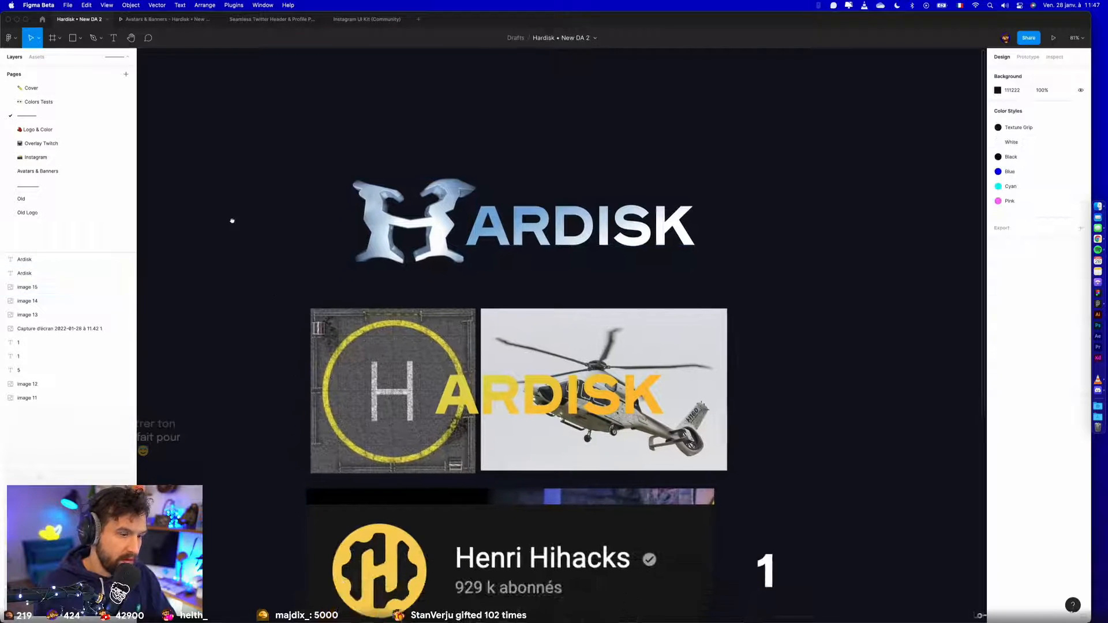
scroll(321, 409, down, 3)
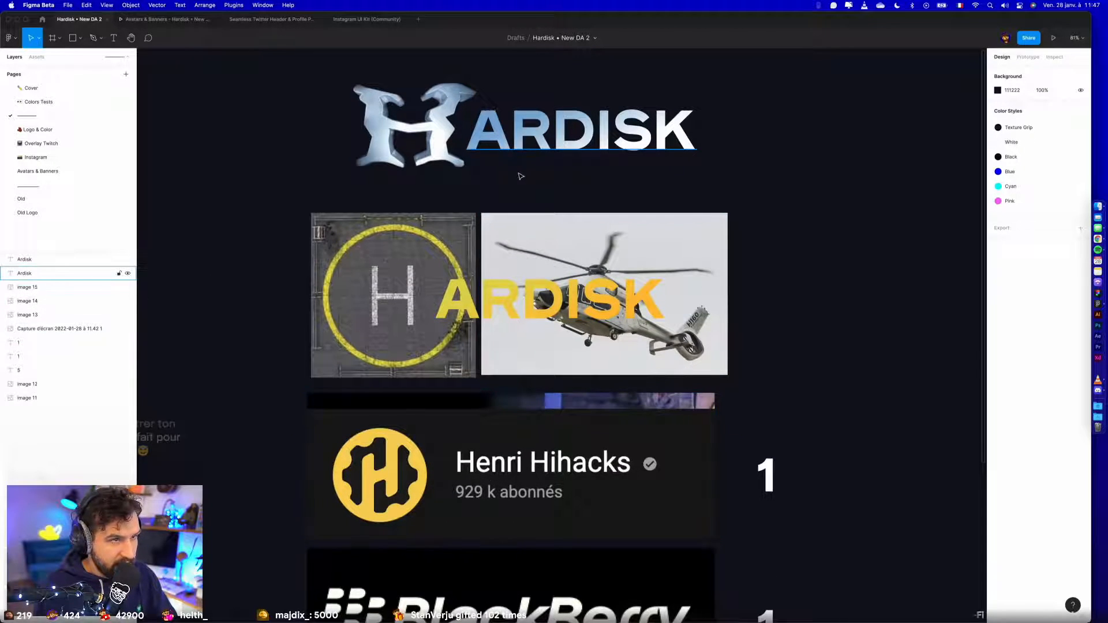
drag(522, 145, 523, 471)
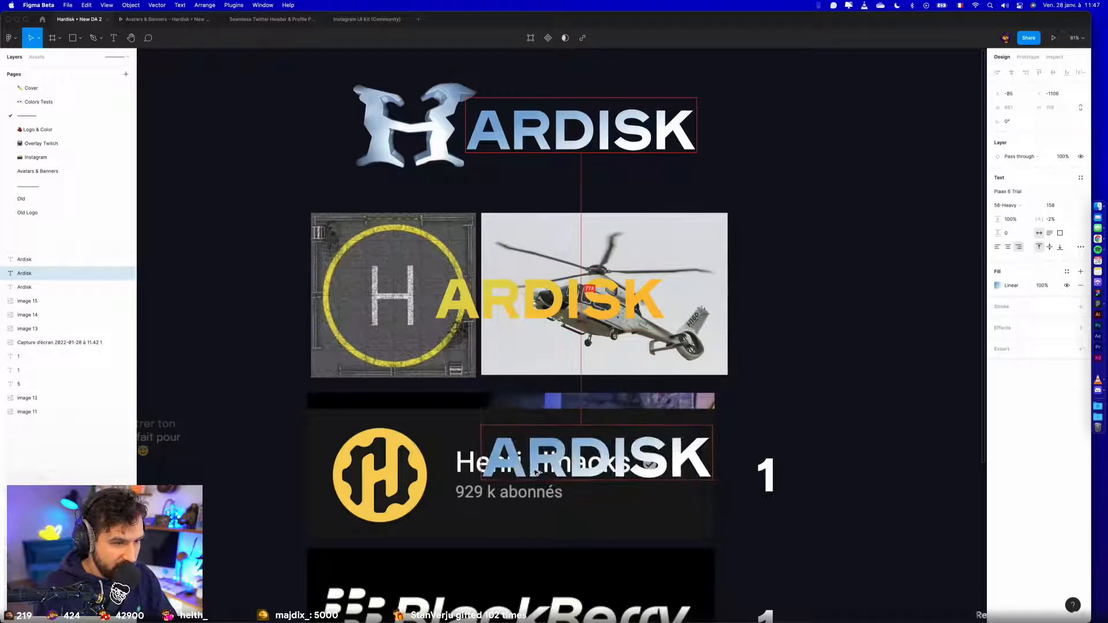
- Add a 282828 outside stroke 17 thick to the copied text to hide the channel name behind it
click(1081, 307)
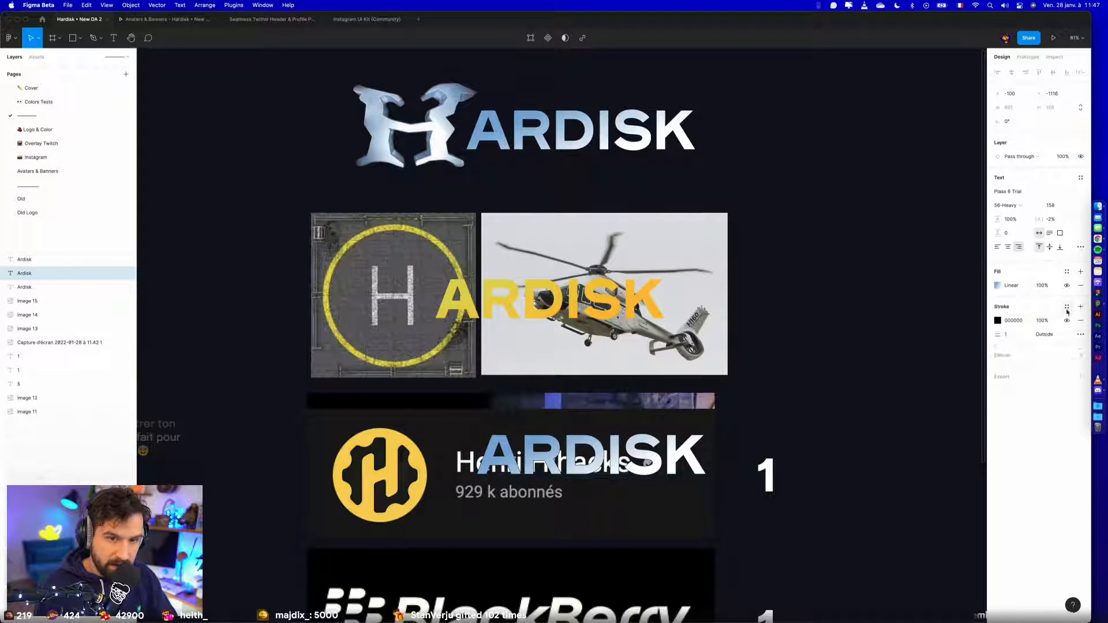
click(1015, 322)
text(3c3c3c)
key(Return)
click(1016, 335)
key(shift+Up)
key(shift+Up)
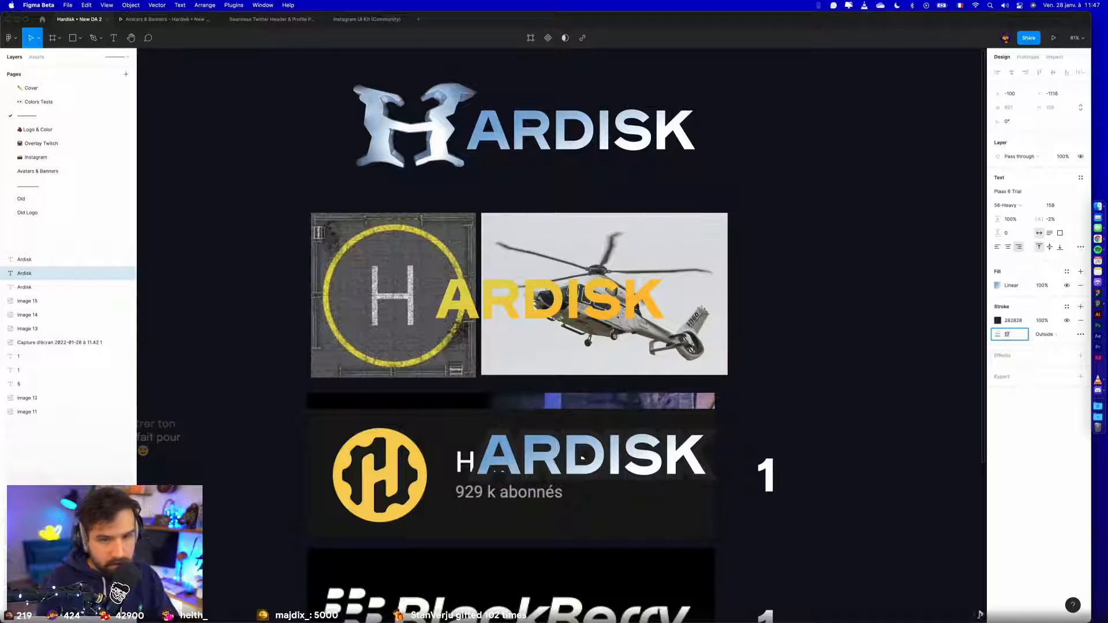
- Reduce the outlined Ardisk text to size 126 and position it right after the H of the channel name
click(1059, 206)
key(Down)
key(Down)
key(Down)
key(Down)
key(Down)
key(Down)
key(Down)
key(Down)
key(Down)
key(Down)
key(Down)
key(Down)
key(Down)
key(Down)
key(Down)
key(Down)
key(Down)
key(Down)
key(Down)
key(Down)
key(Down)
key(Down)
key(Down)
key(Down)
key(Down)
key(Down)
key(Down)
key(Down)
drag(605, 452, 561, 458)
- Move the H logo, helipad, helicopter and Hihacks examples up together, away from the BlackBerry logo
click(217, 453)
scroll(217, 454, down, 3)
drag(200, 171, 544, 510)
drag(543, 501, 540, 402)
key(Escape)
- Set the start colour of the outlined Ardisk text's gradient to the yellow sampled from the Hihacks logo
click(513, 360)
click(997, 285)
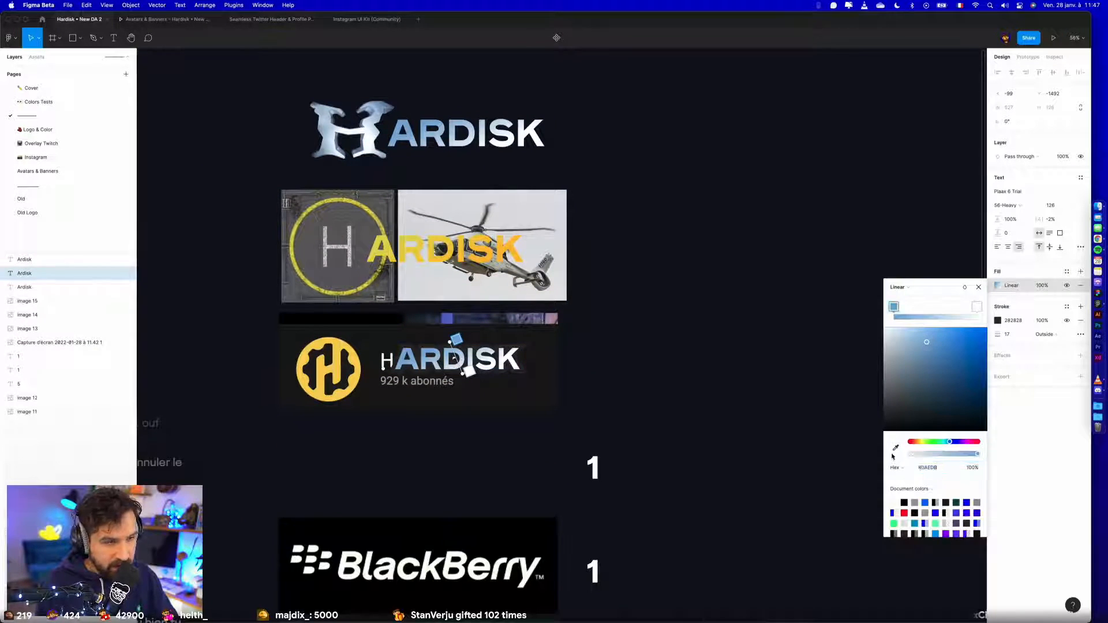
click(895, 449)
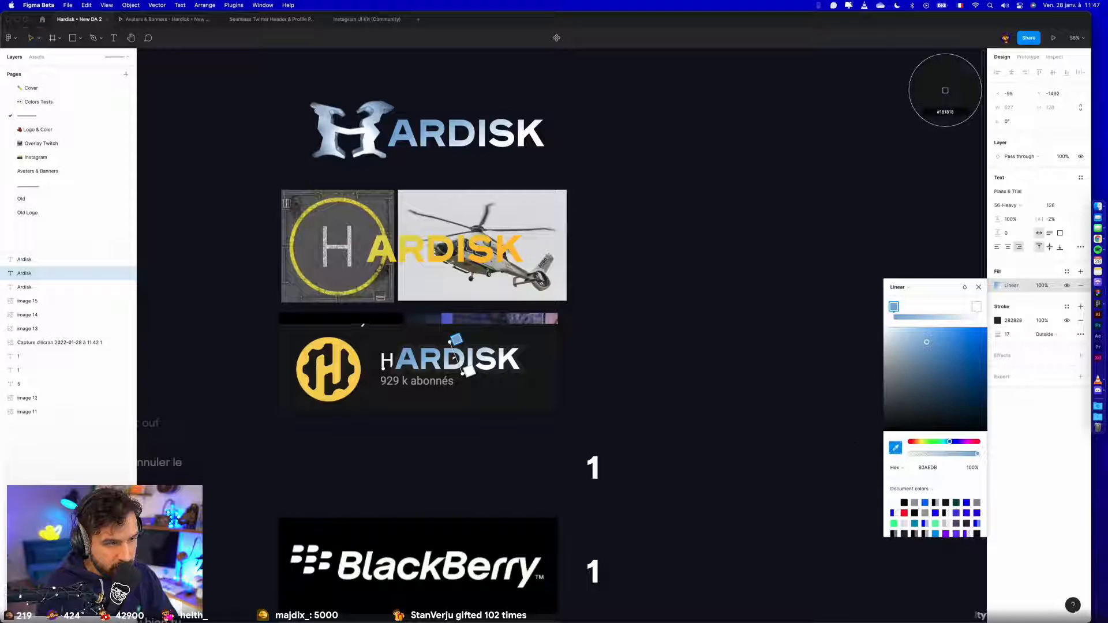
click(349, 351)
click(683, 287)
click(683, 287)
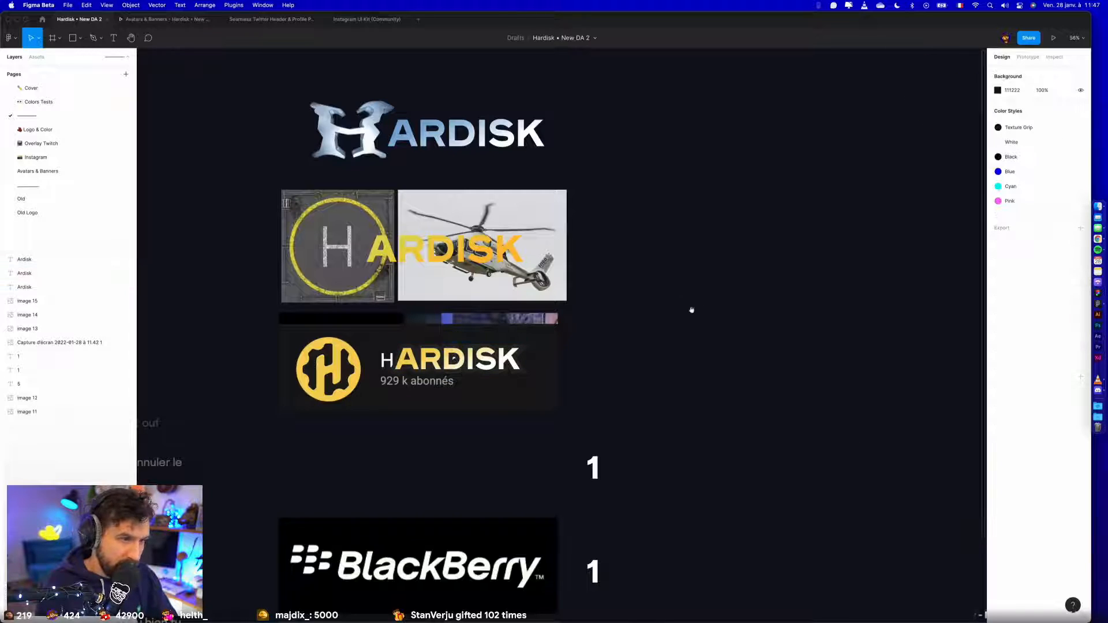
- Capture a screenshot of the area containing the three Hardisk wordmark mockups
scroll(687, 306, up, 2)
scroll(686, 306, left, 1)
key(super+shift+4)
drag(247, 98, 693, 486)
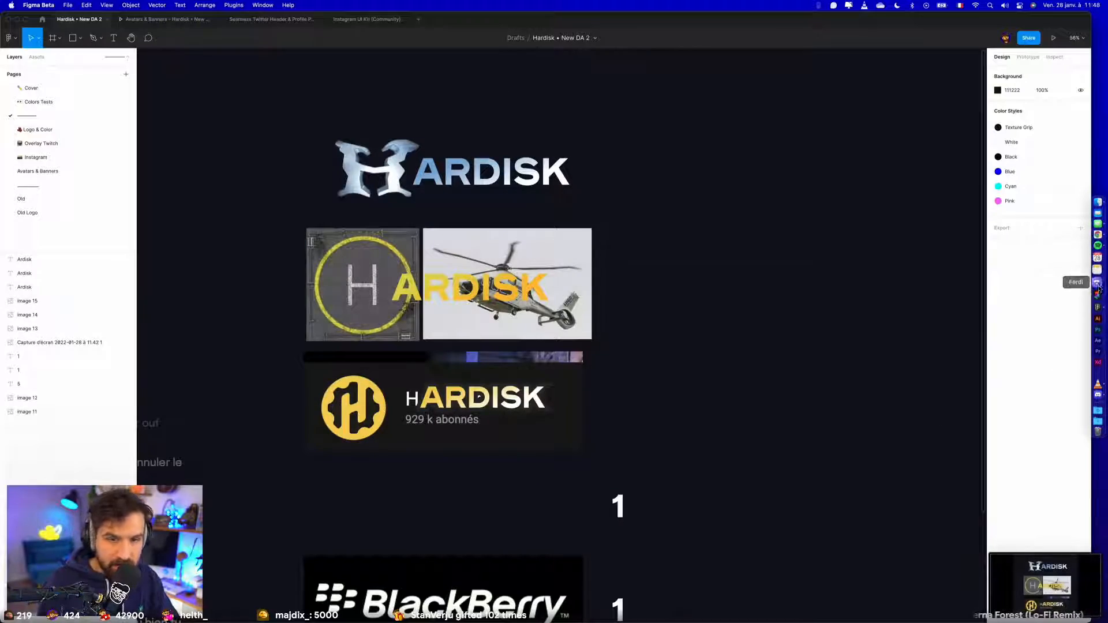
- Switch to the Twitter tab in Chrome and open Hardisk's reply beneath Basti's tweet
key(super+Tab)
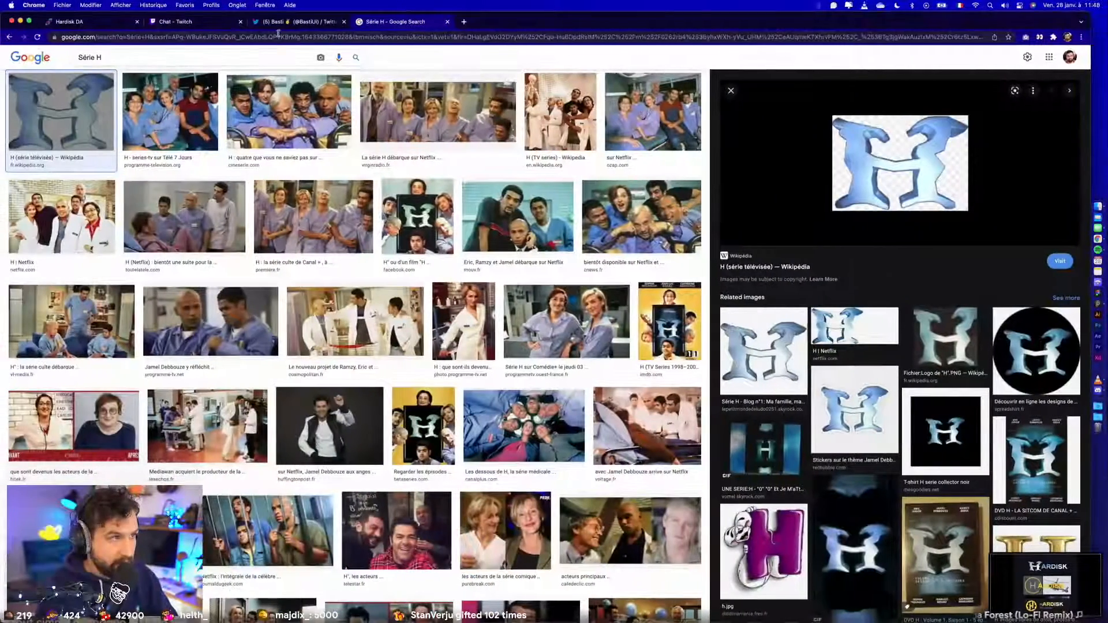
click(285, 22)
click(501, 256)
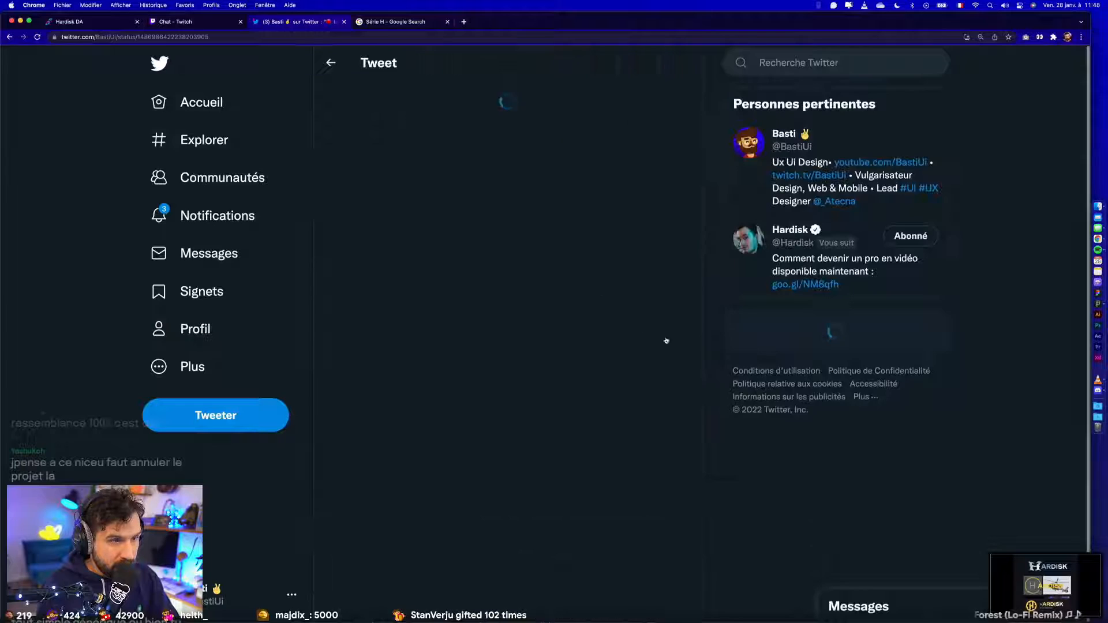
scroll(482, 459, down, 5)
click(482, 459)
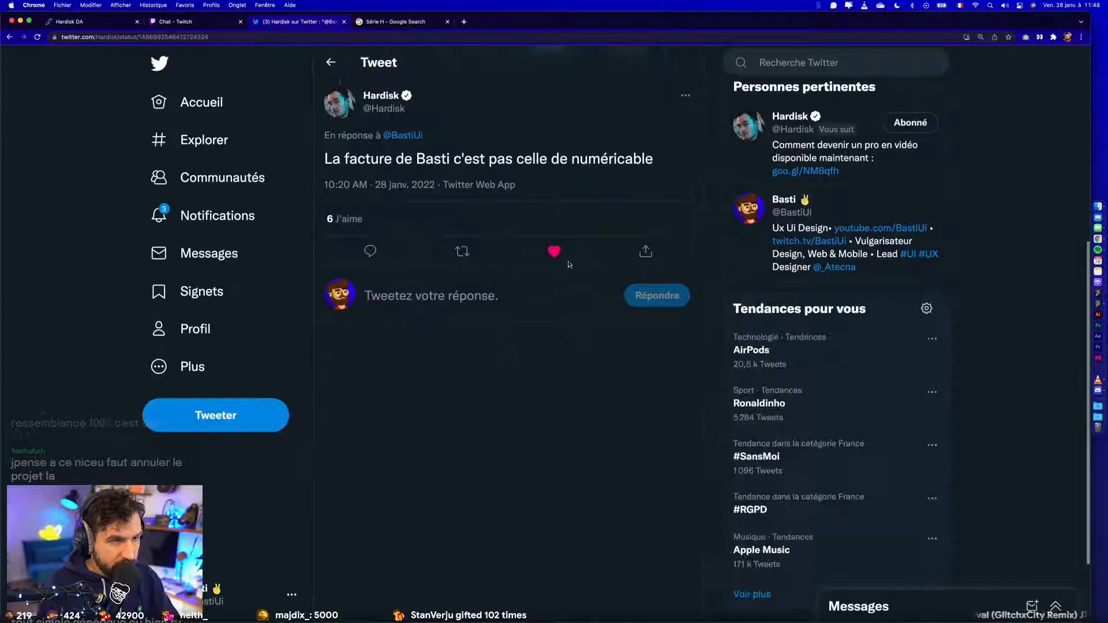
- Start a reply to Hardisk's tweet and attach the screenshot of the three Hardisk wordmark mockups
click(391, 296)
key(F11)
drag(1056, 44, 432, 312)
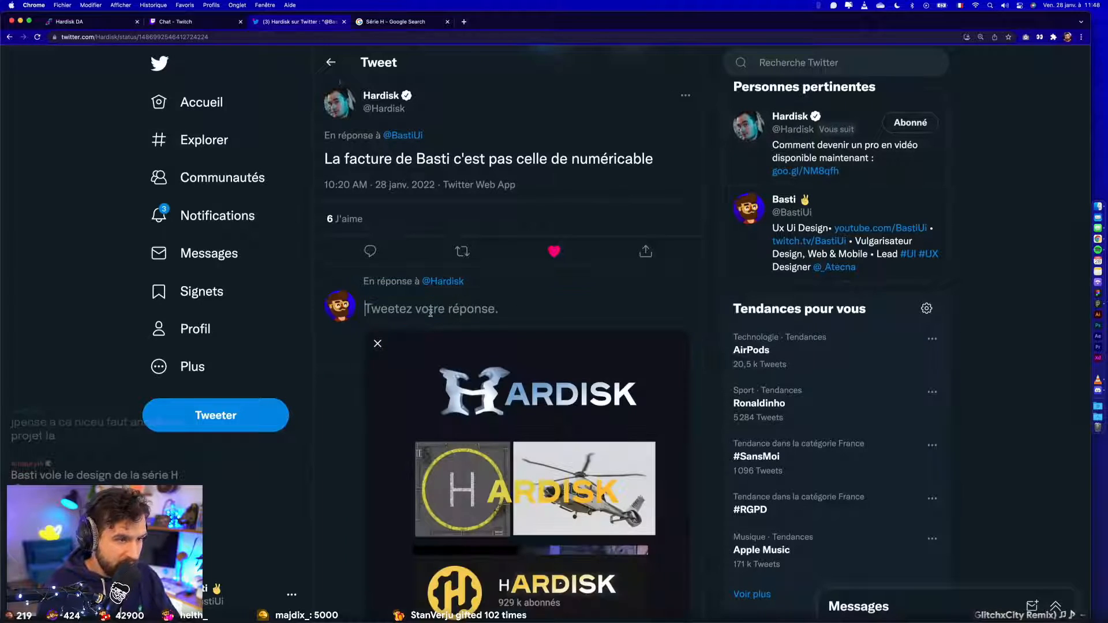
- Write "Vous en pensez quoi des pistes pour le nouveau logo ? (avis positif uniquement)" as the reply text
text(Un av)
key(super+a)
text(Vous en pensez quoi des pistes)
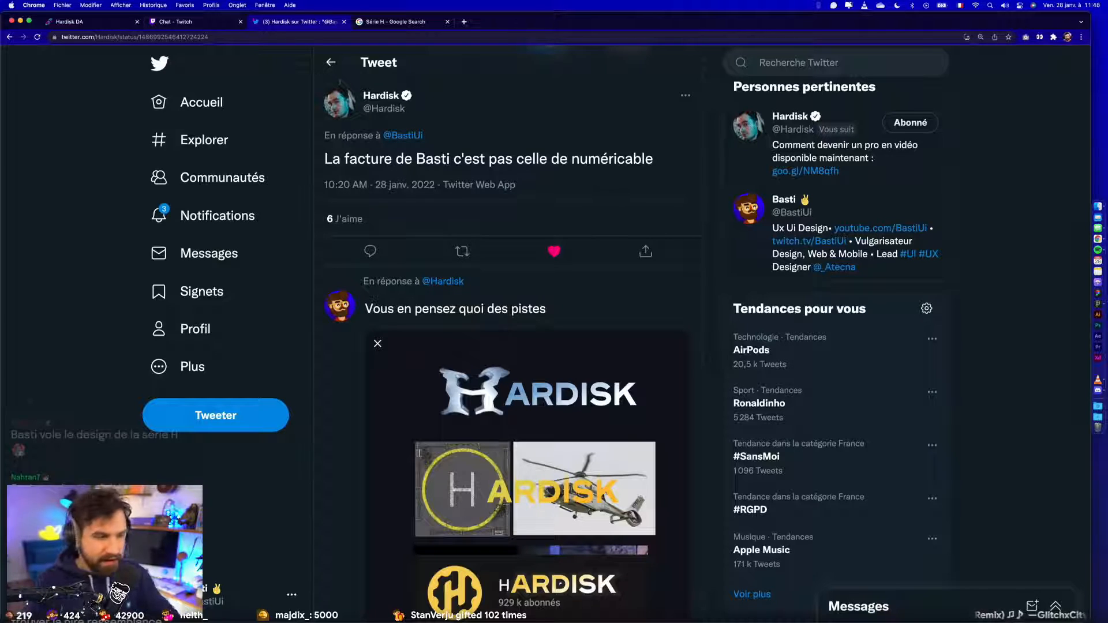
text(pour le nouveau logo ? (avis positif uniquement)
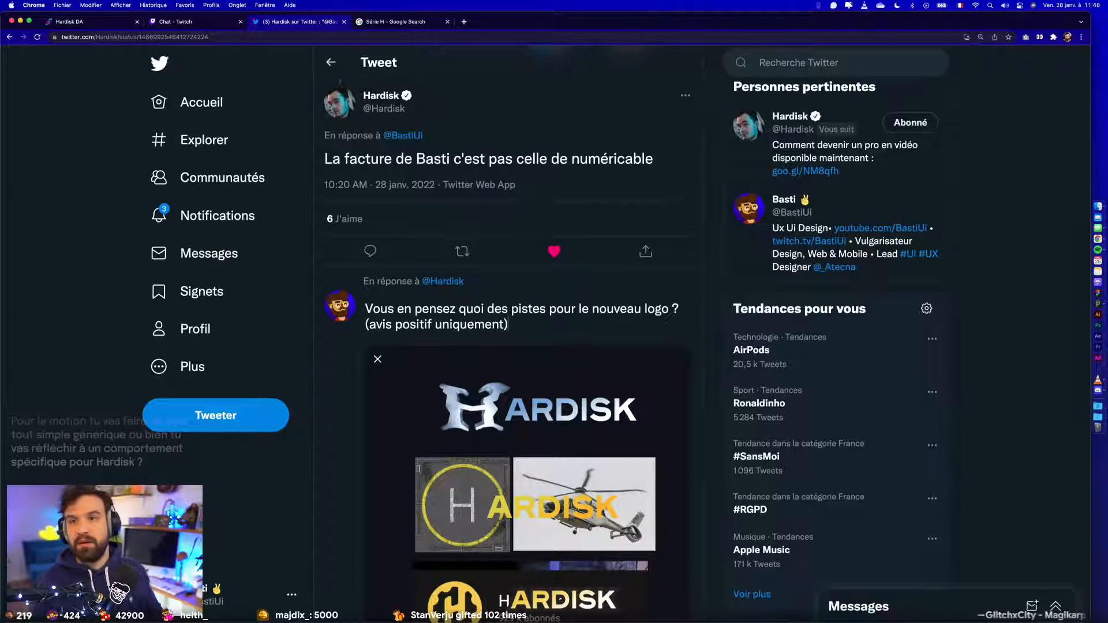
- Try to tag Henri Hihacks in the attached image, searching for "Henri Hi" and "Hiac", and leave the image untagged
scroll(320, 461, down, 2)
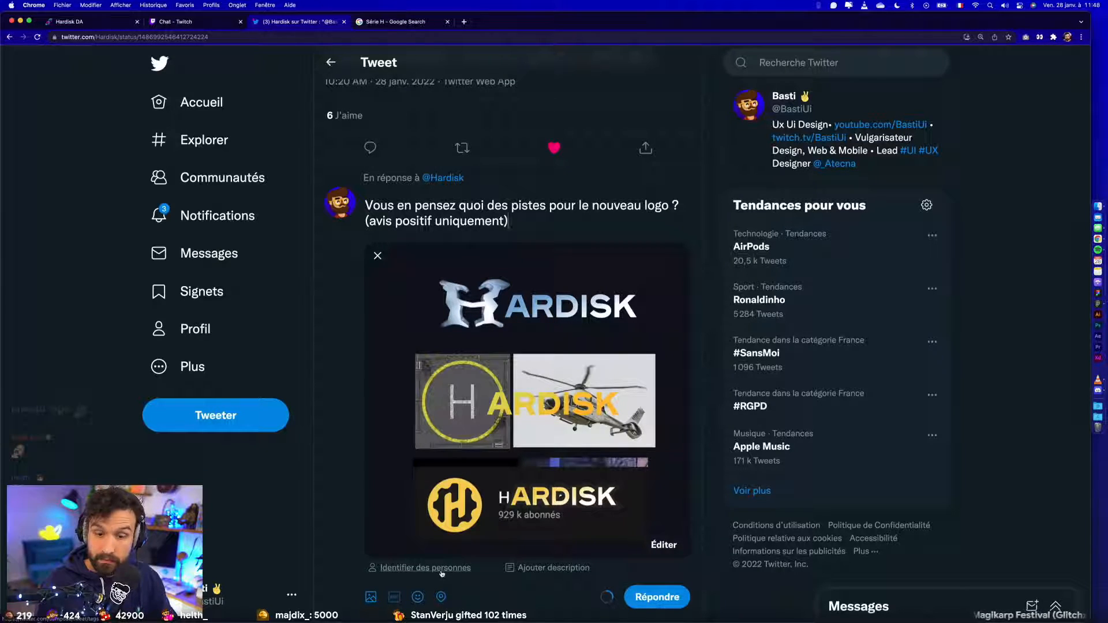
click(441, 568)
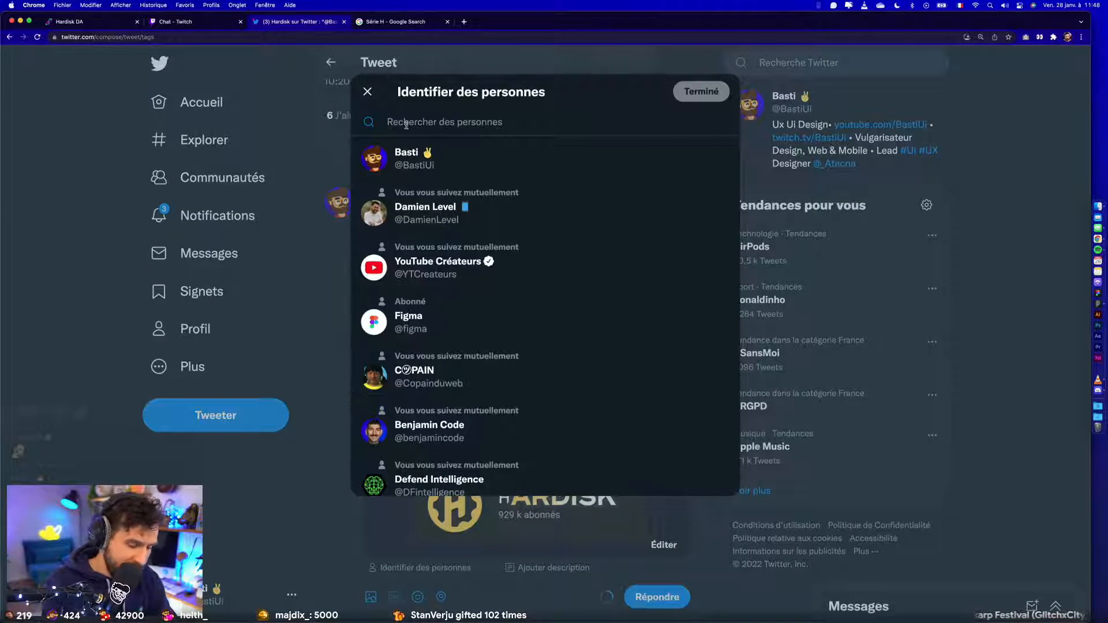
text(Henri Hi)
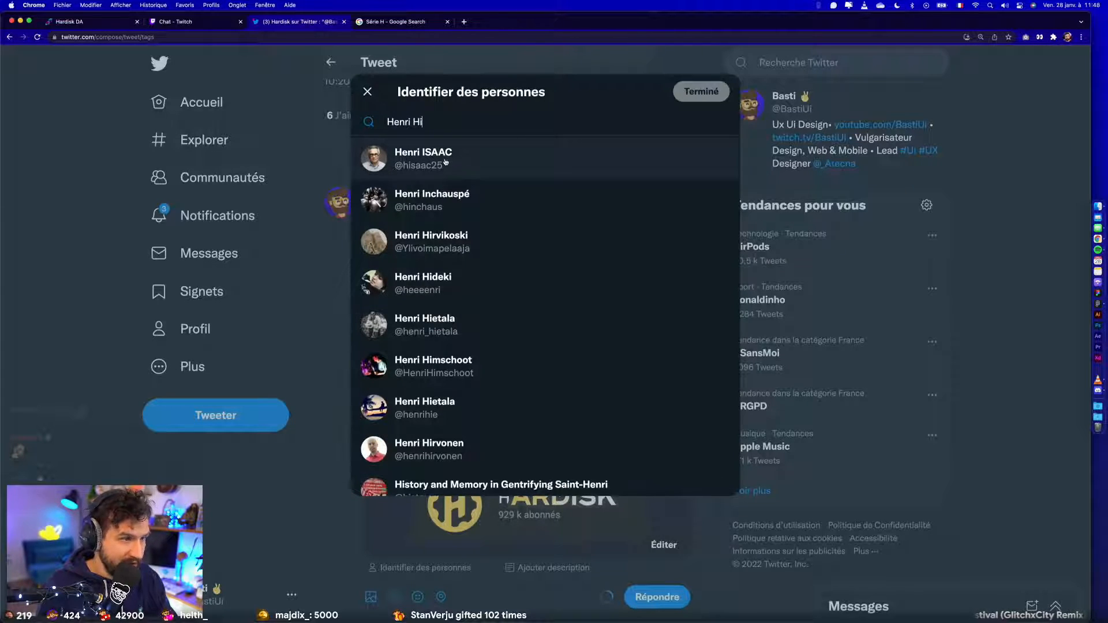
key(super+a)
text(Hi)
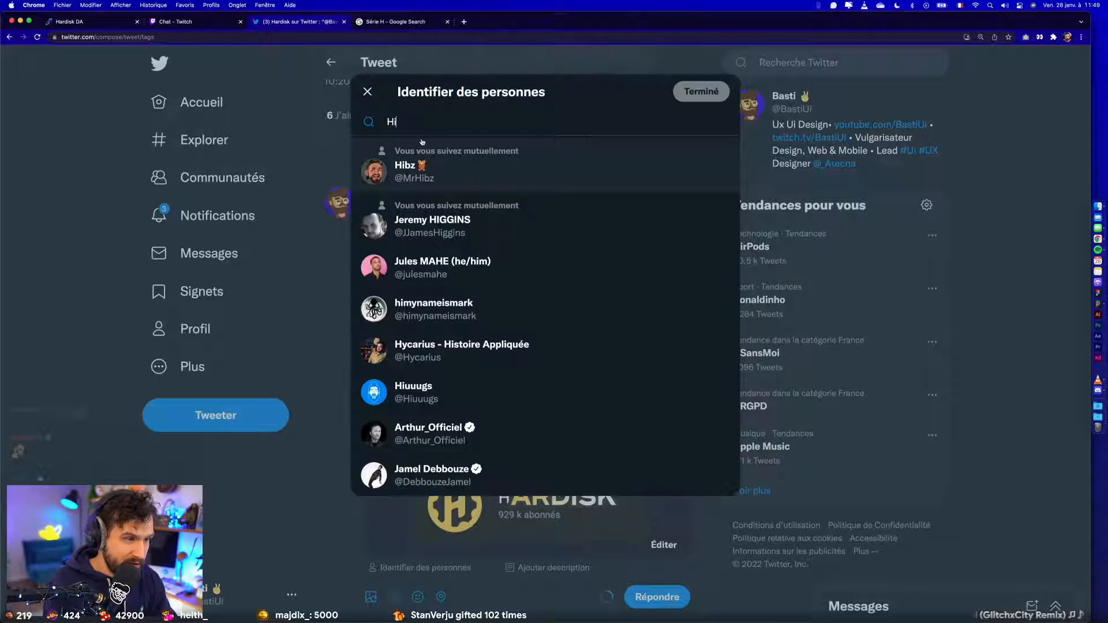
text(ac)
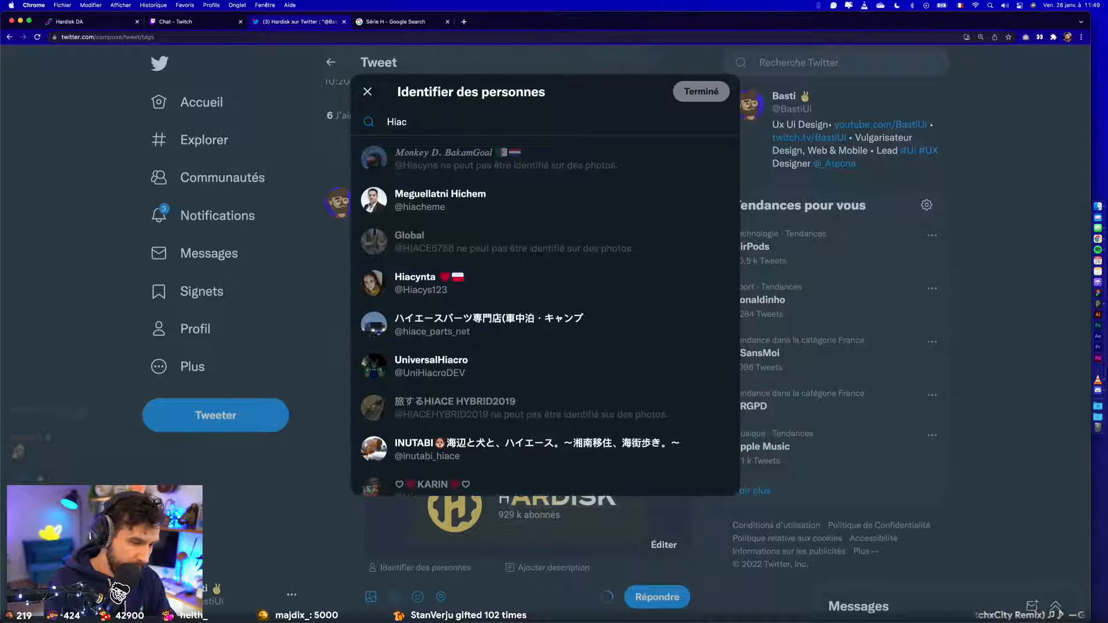
key(BackSpace)
key(BackSpace)
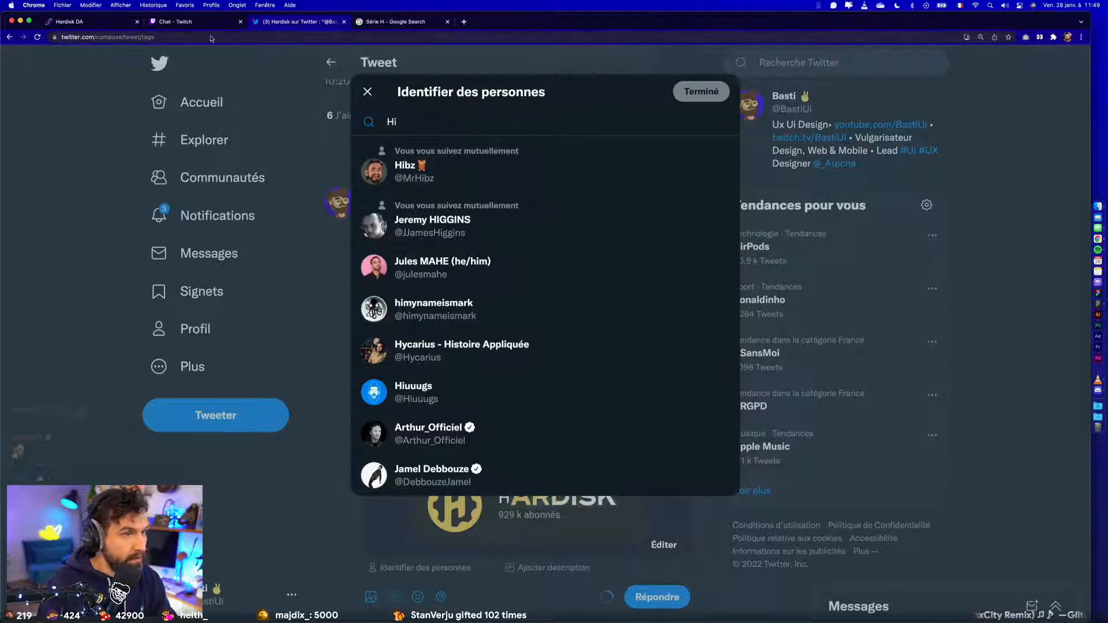
click(366, 90)
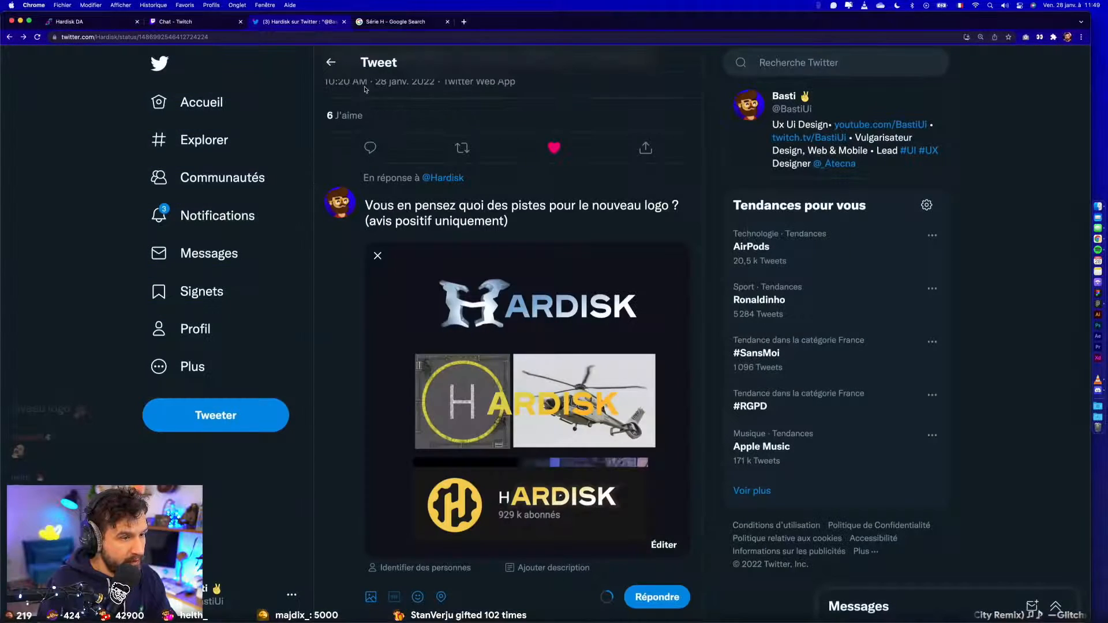
- Search the image's people tagging again for "Hihacks" and "Hiacks", and clear the search
click(425, 567)
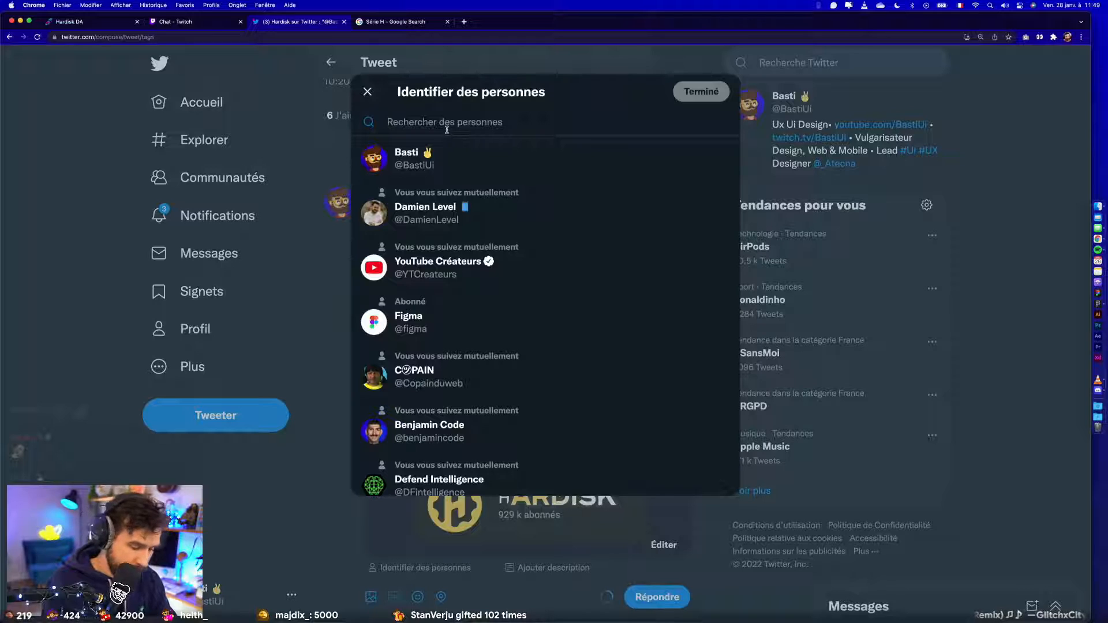
text(Hihac)
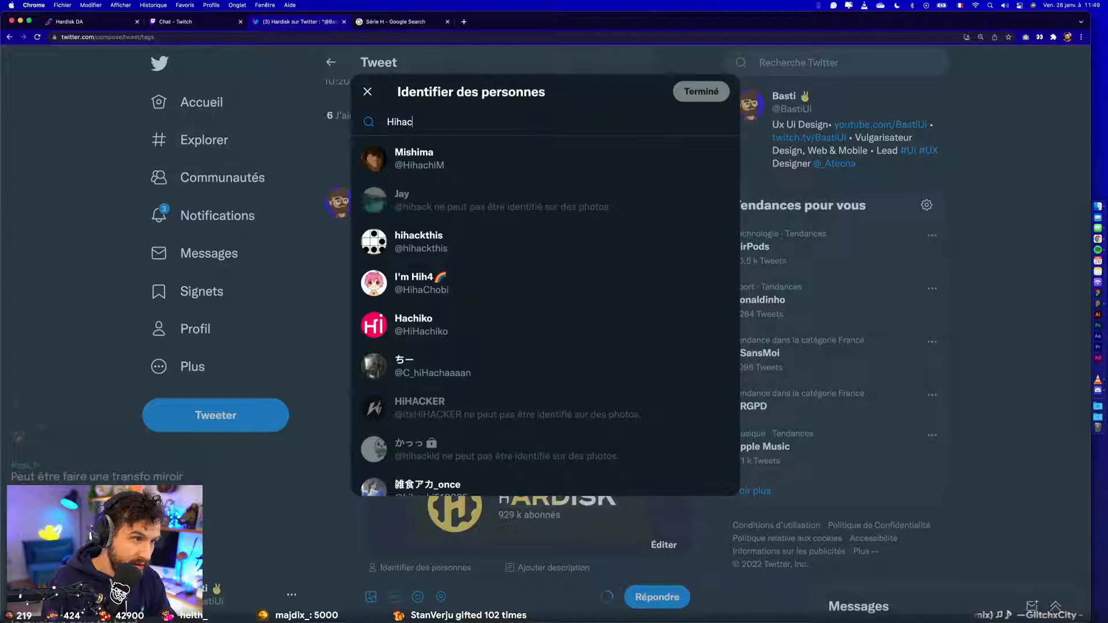
text(ks)
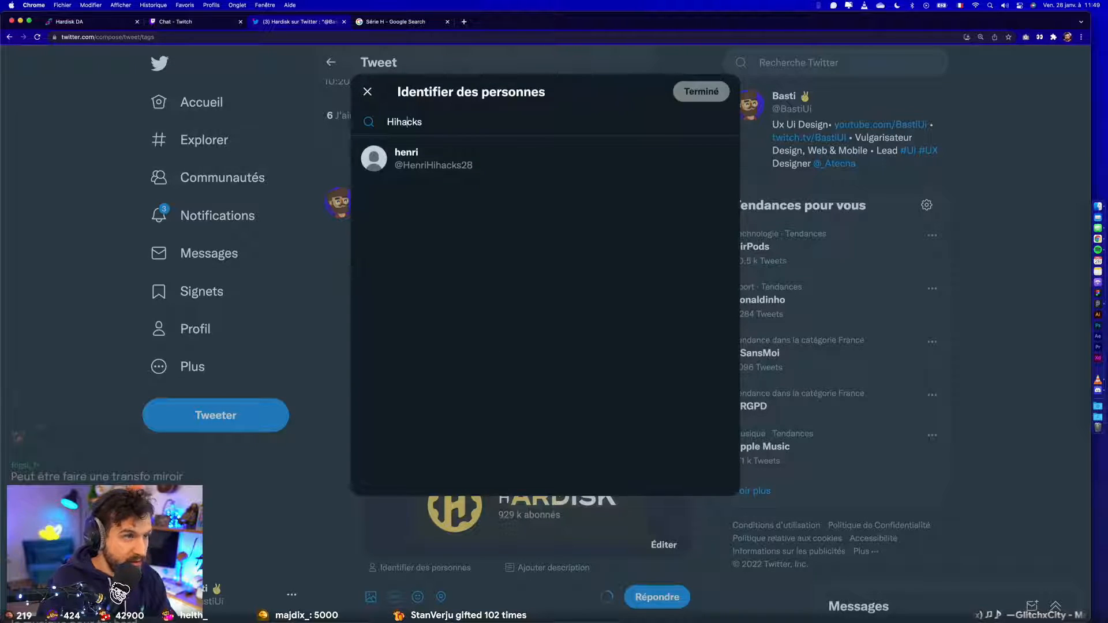
key(BackSpace)
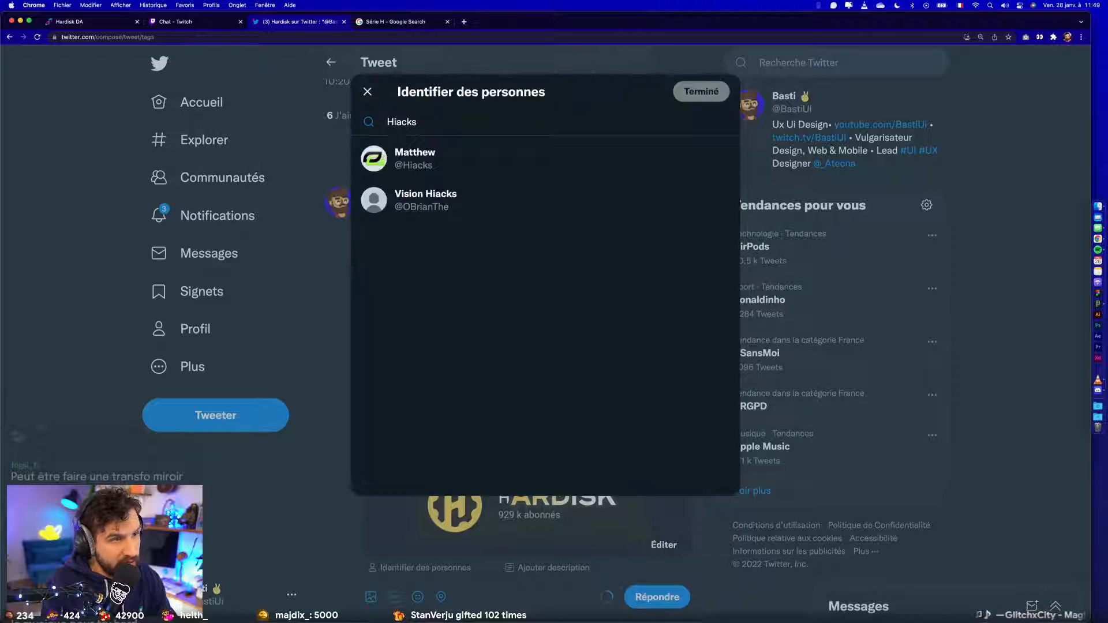
key(super+a)
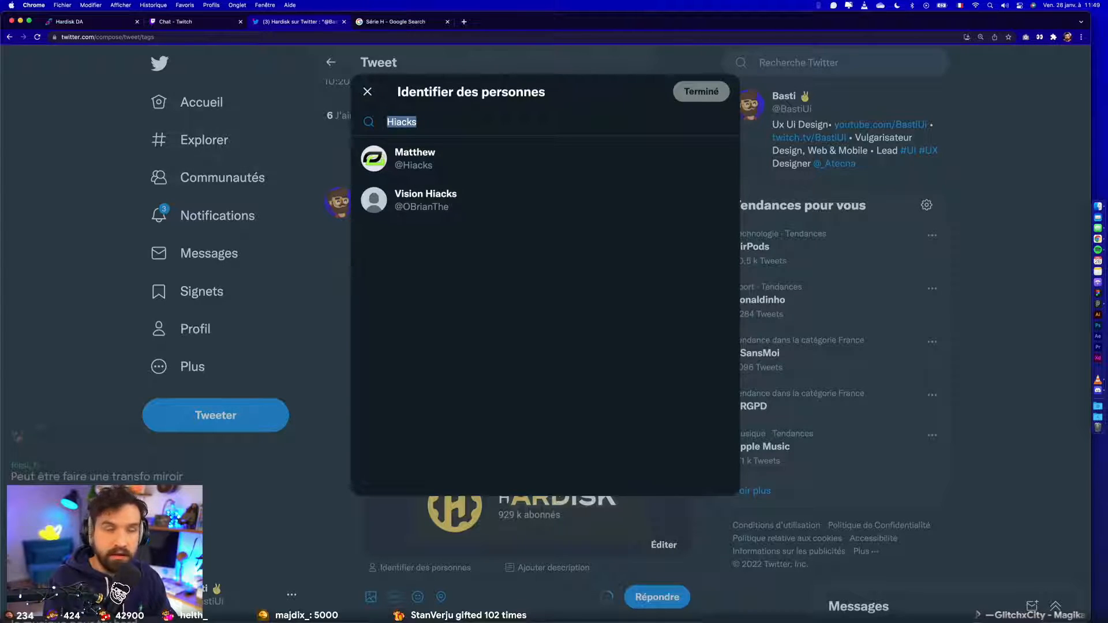
key(BackSpace)
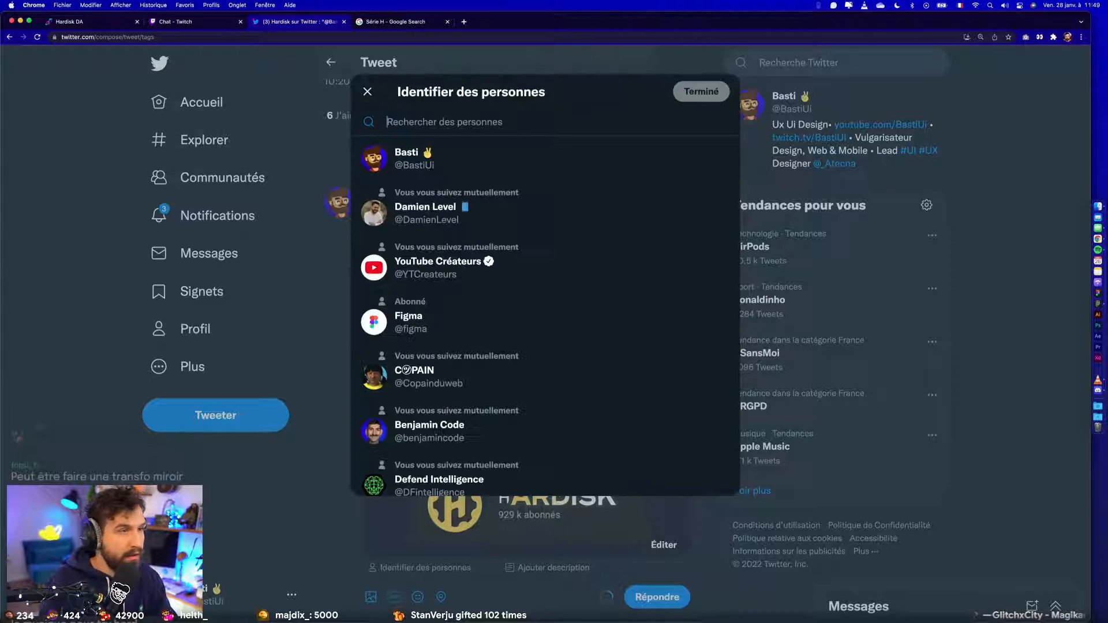
- Load Twitter in the Série H Google search tab and search the site for "Henri hihacks"
click(416, 23)
click(389, 37)
text(tw)
key(Return)
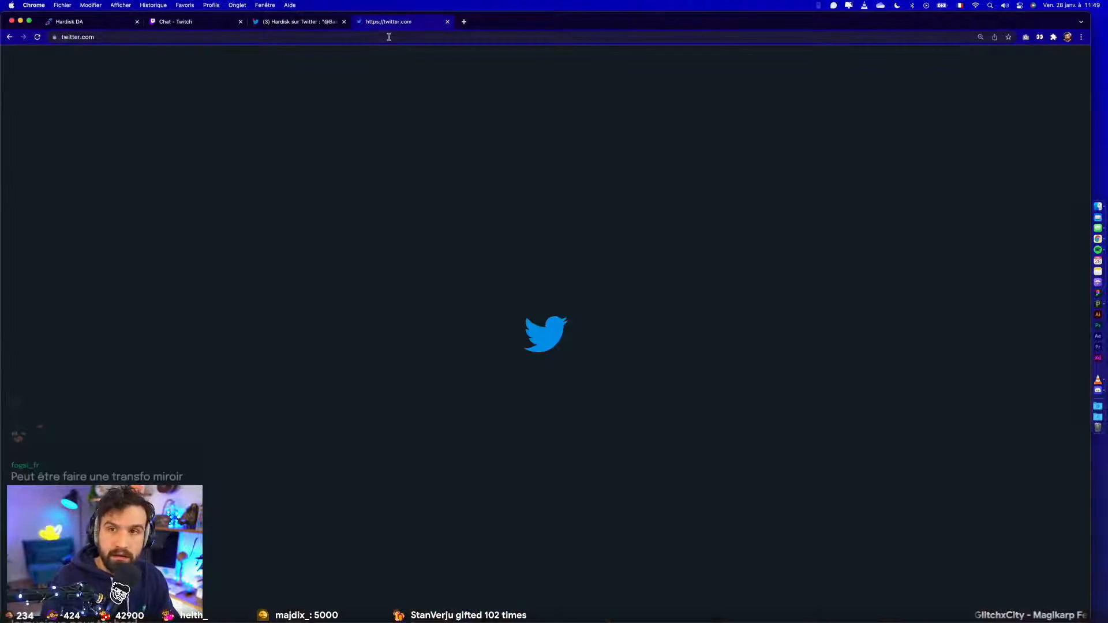
click(836, 62)
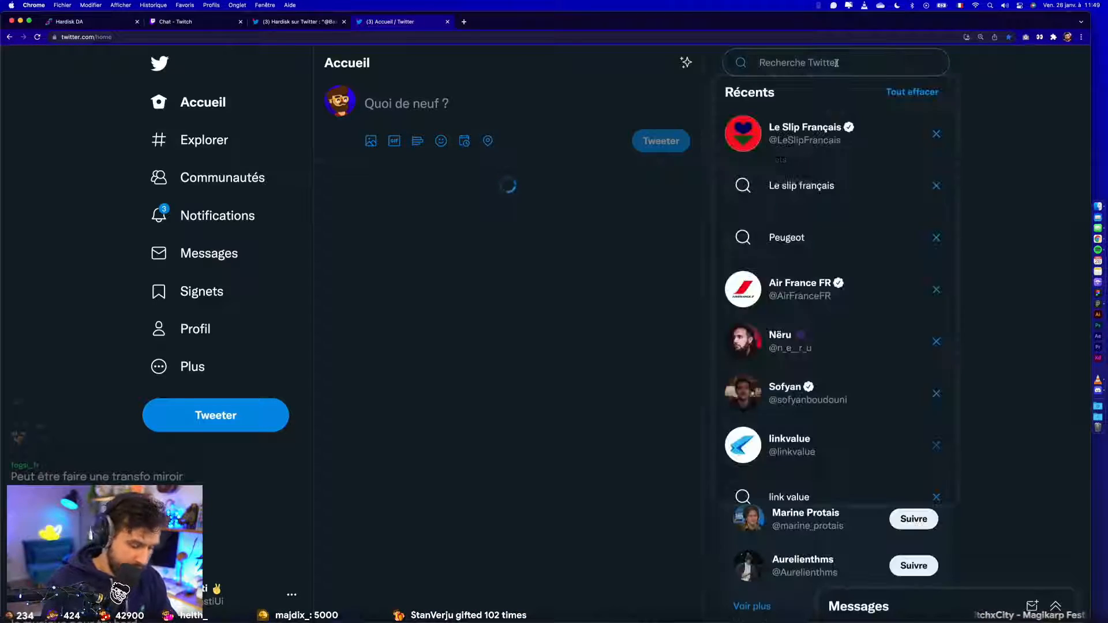
text(Henri hihac)
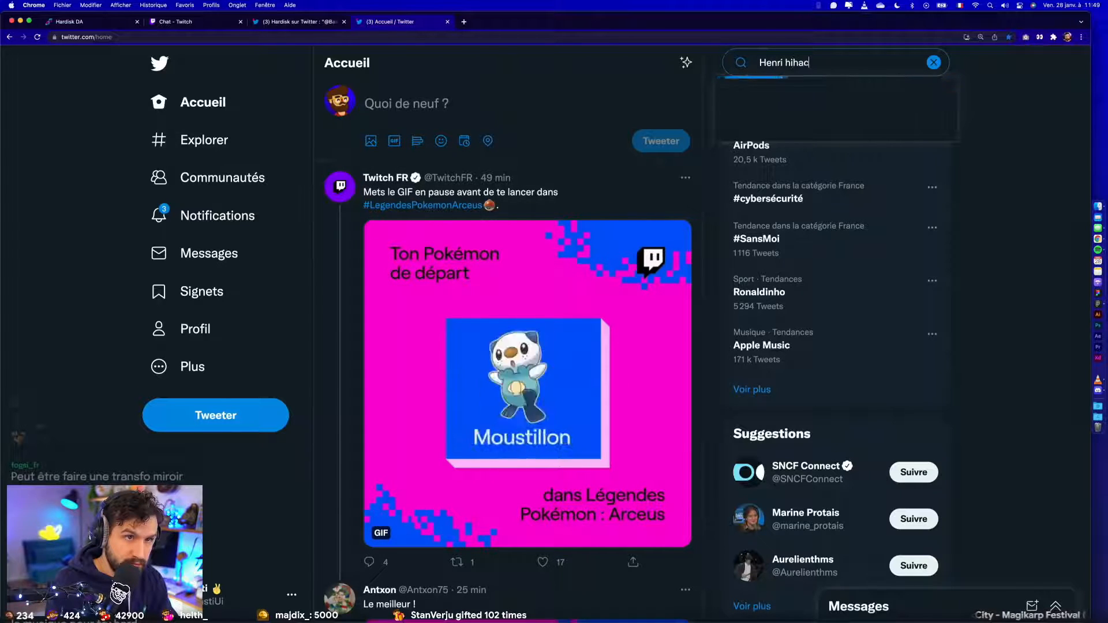
text(ks)
key(Return)
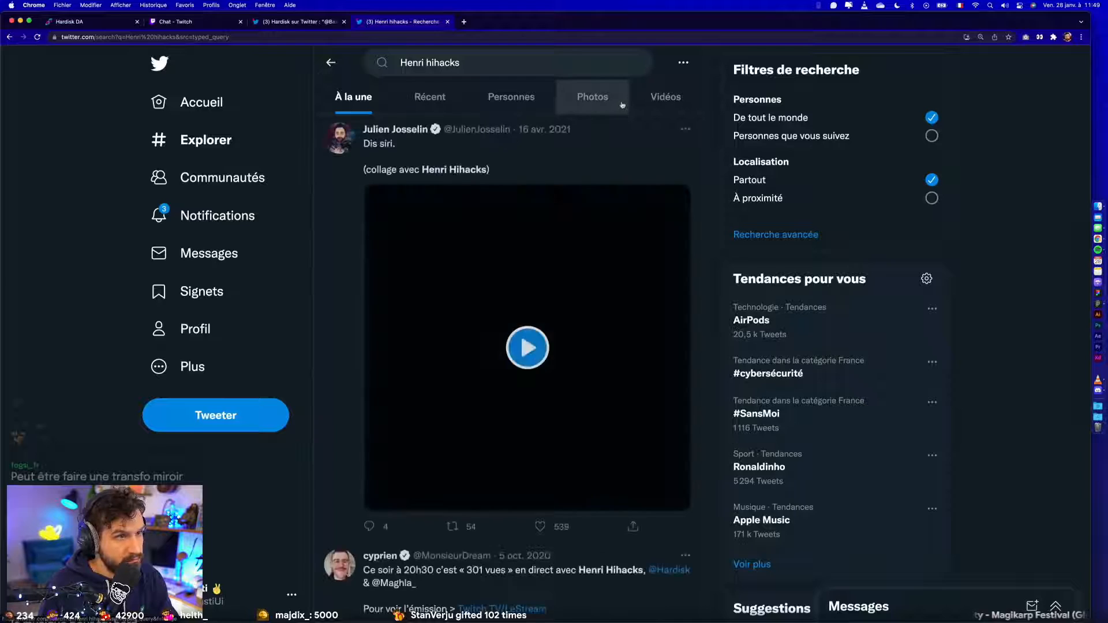
mouse_move(397, 174)
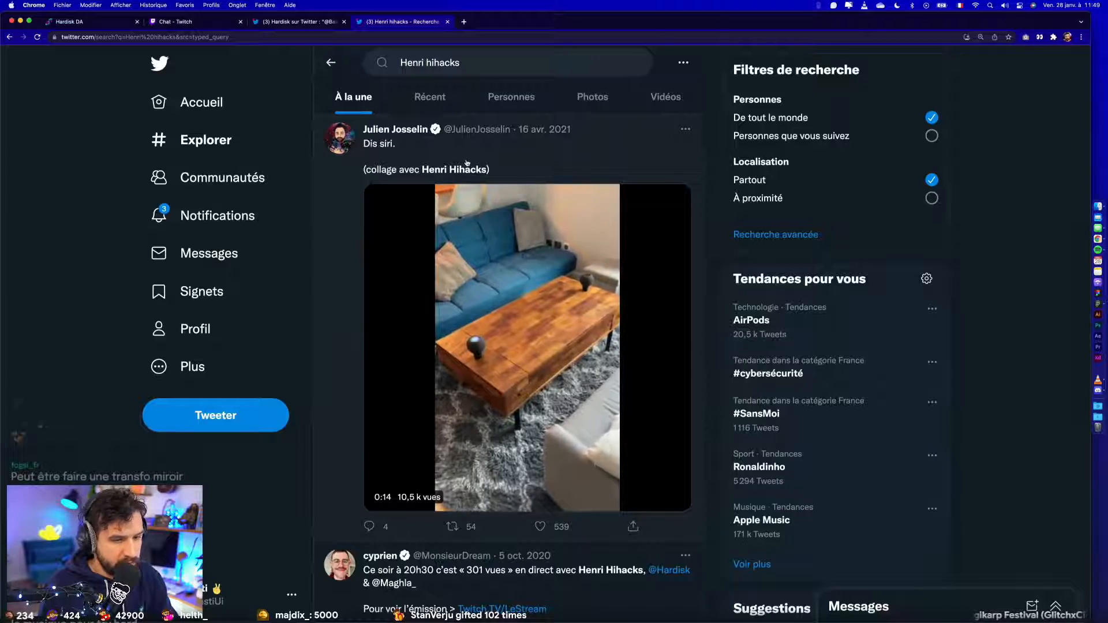
scroll(608, 577, down, 1)
scroll(593, 535, up, 5)
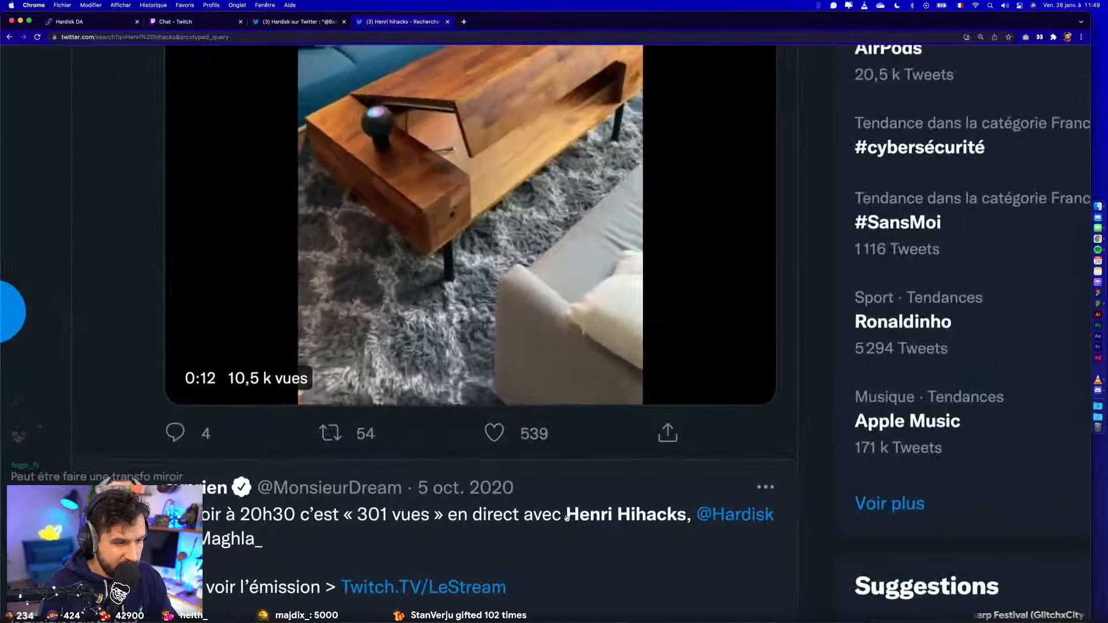
scroll(567, 518, down, 5)
scroll(568, 518, down, 1)
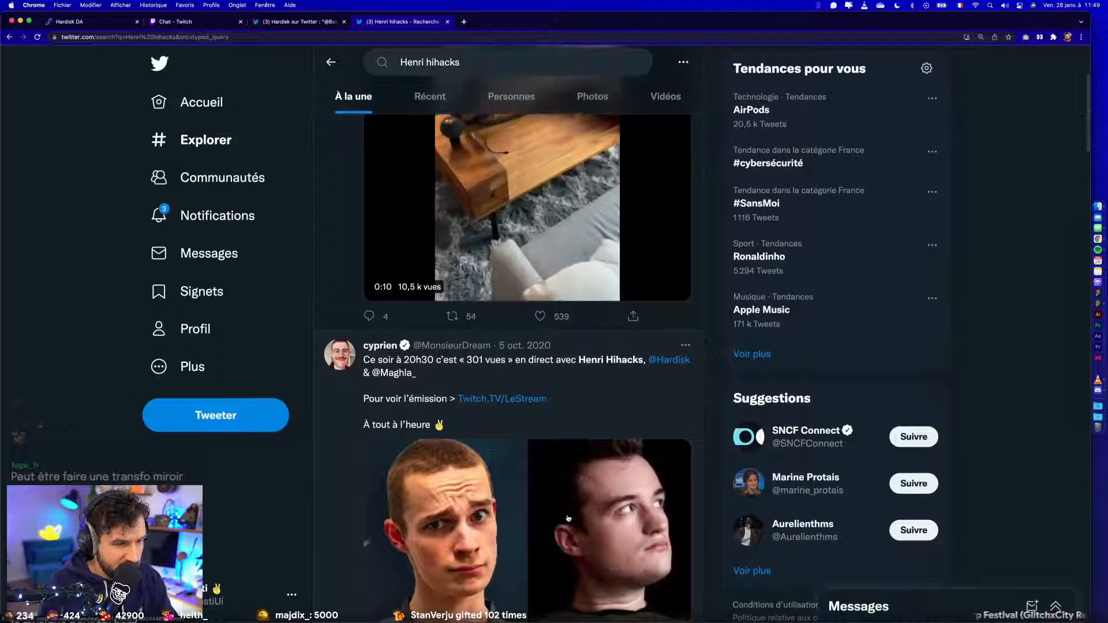
scroll(568, 519, down, 2)
scroll(642, 234, up, 5)
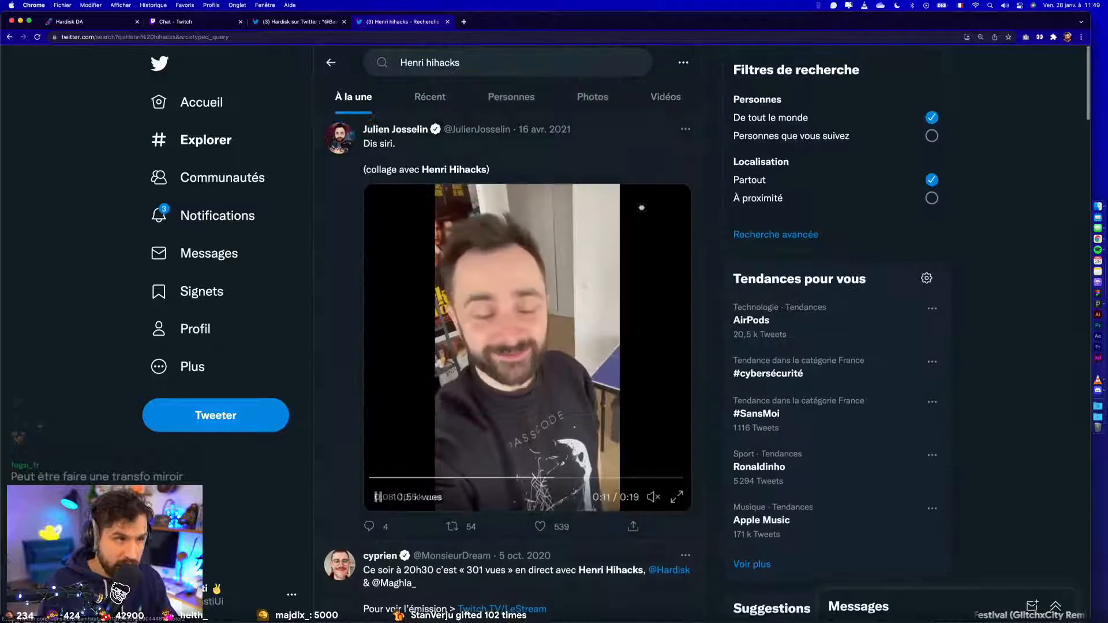
click(488, 97)
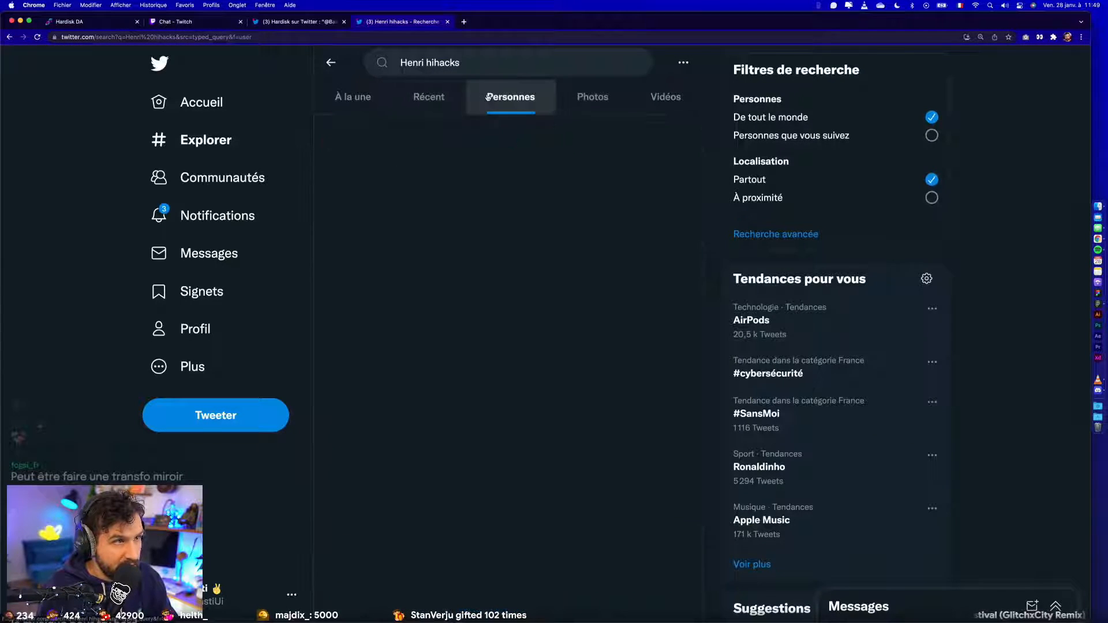
click(370, 137)
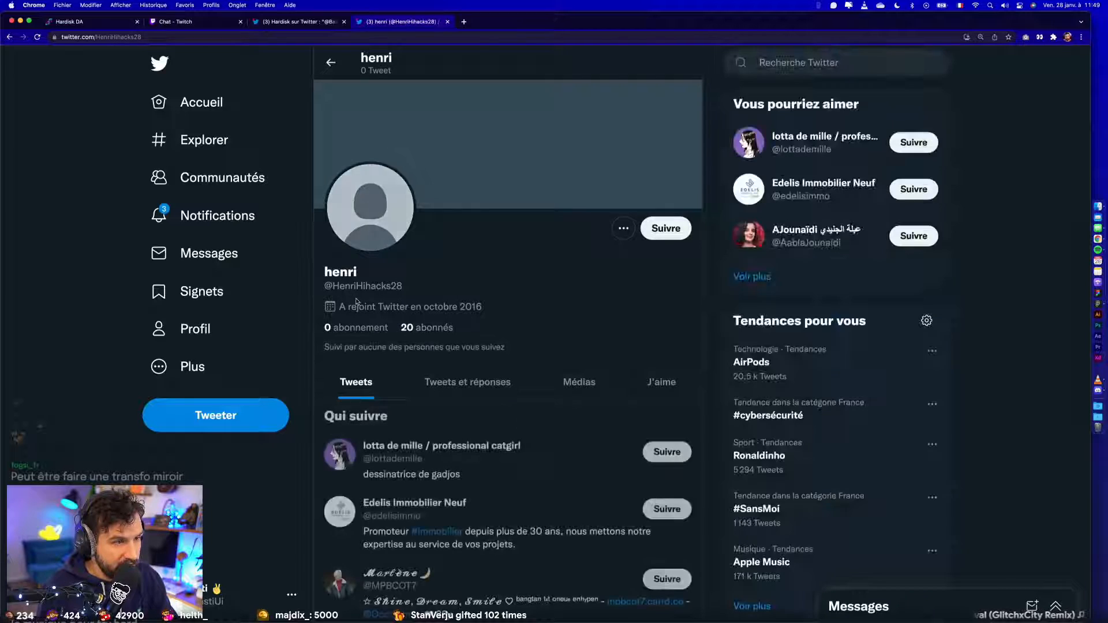
click(448, 22)
click(367, 91)
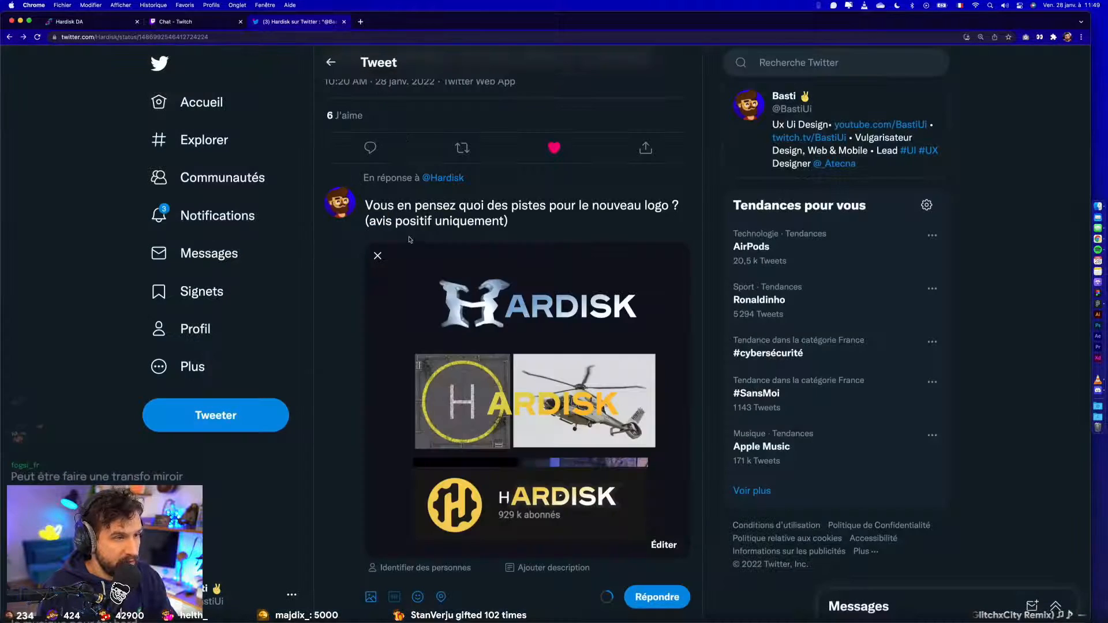
- Correct "positif" to "positifs" in the reply and add "svp" after "uniquement"
drag(393, 205, 566, 218)
click(566, 220)
scroll(564, 219, down, 1)
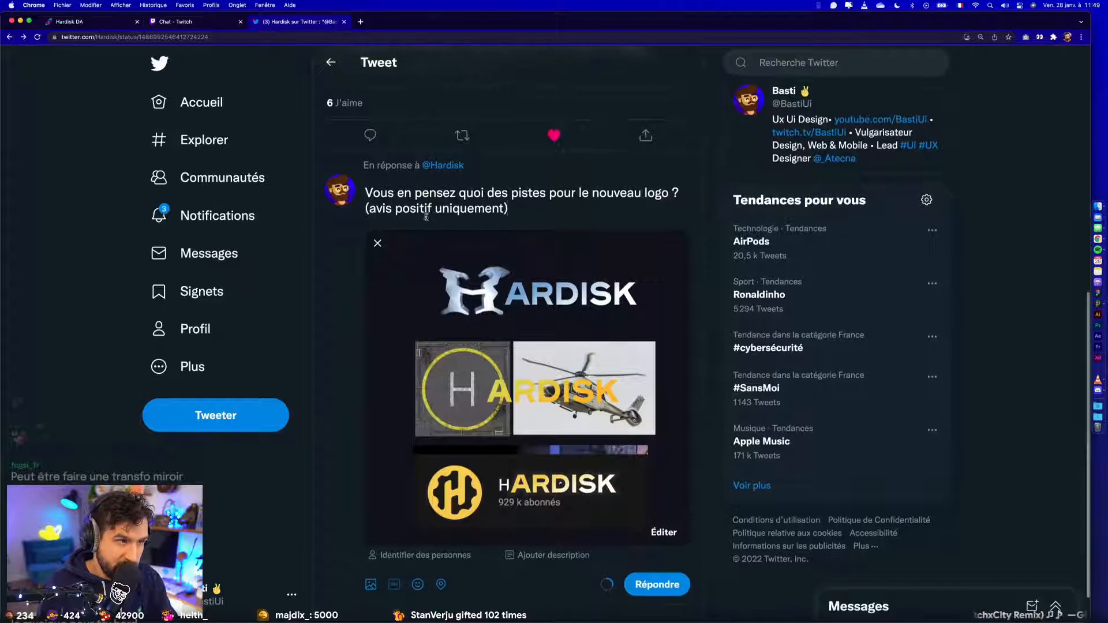
click(432, 210)
text(s)
key(alt+Right)
text(svp )
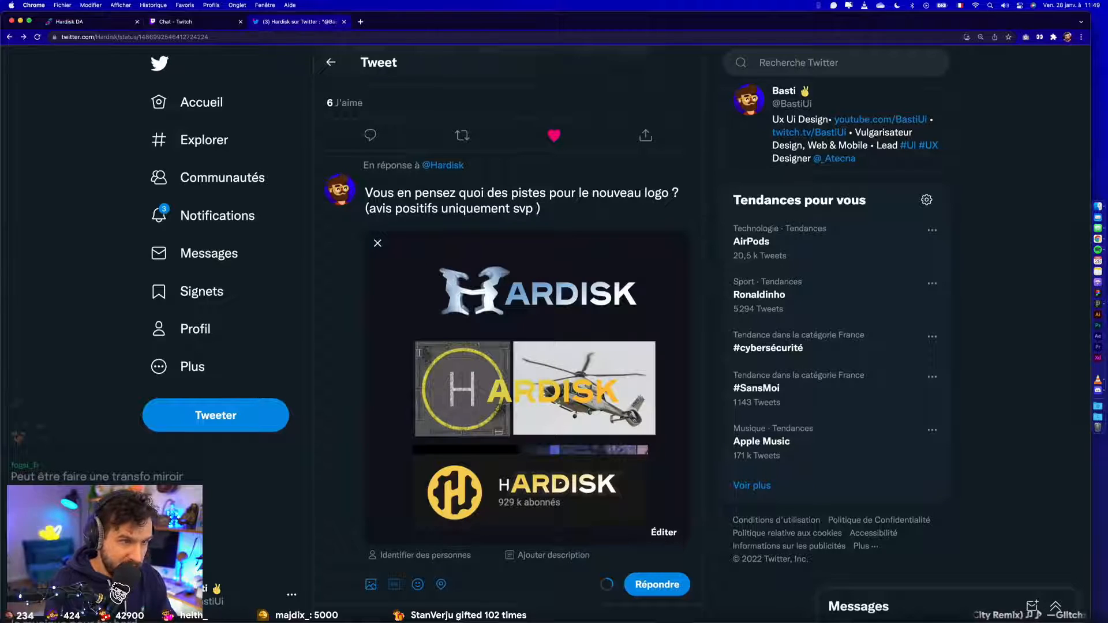
text(j'y ai)
- Add "j'y ai mis du coeur à l'ouvrage...." after "svp" inside the reply's parentheses
key(BackSpace)
key(BackSpace)
key(BackSpace)
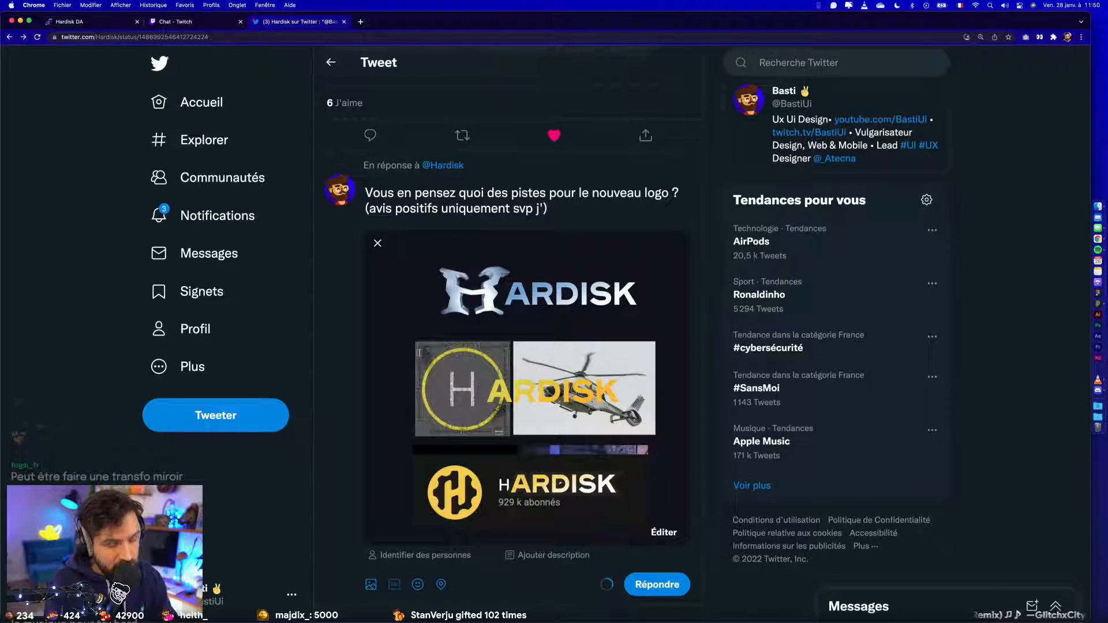
text(y ai mis du co)
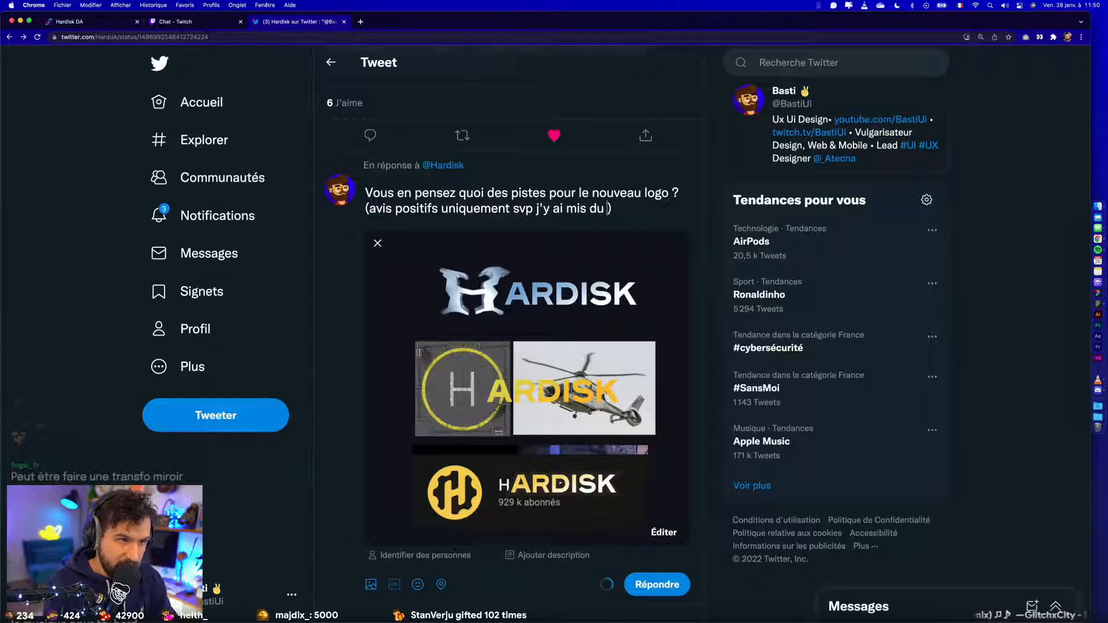
text(eur à l'ouvrag)
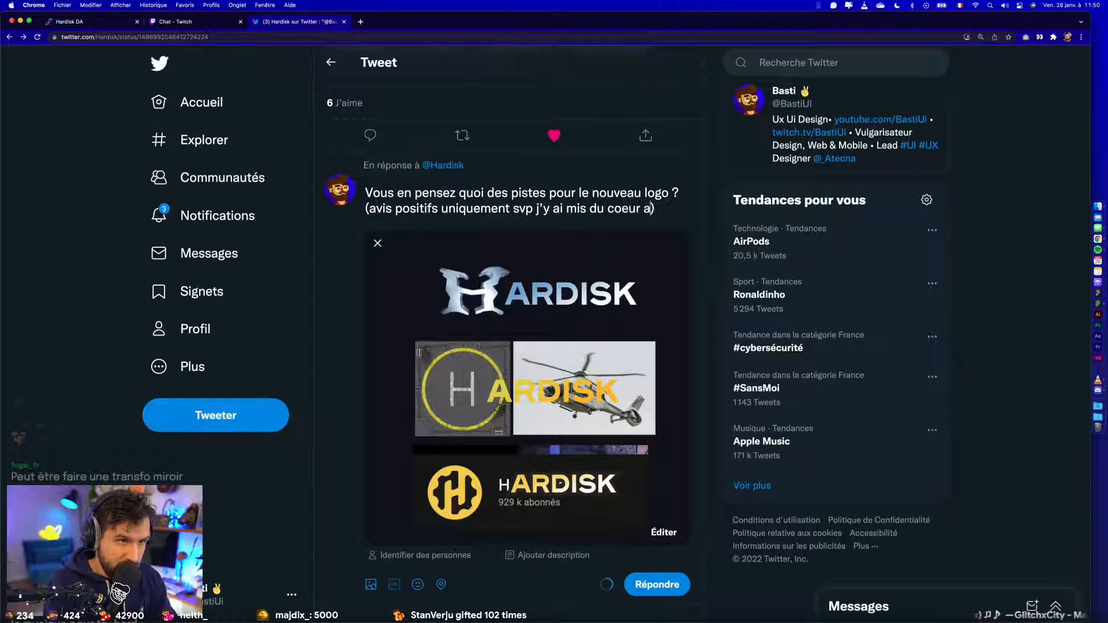
text(e...)
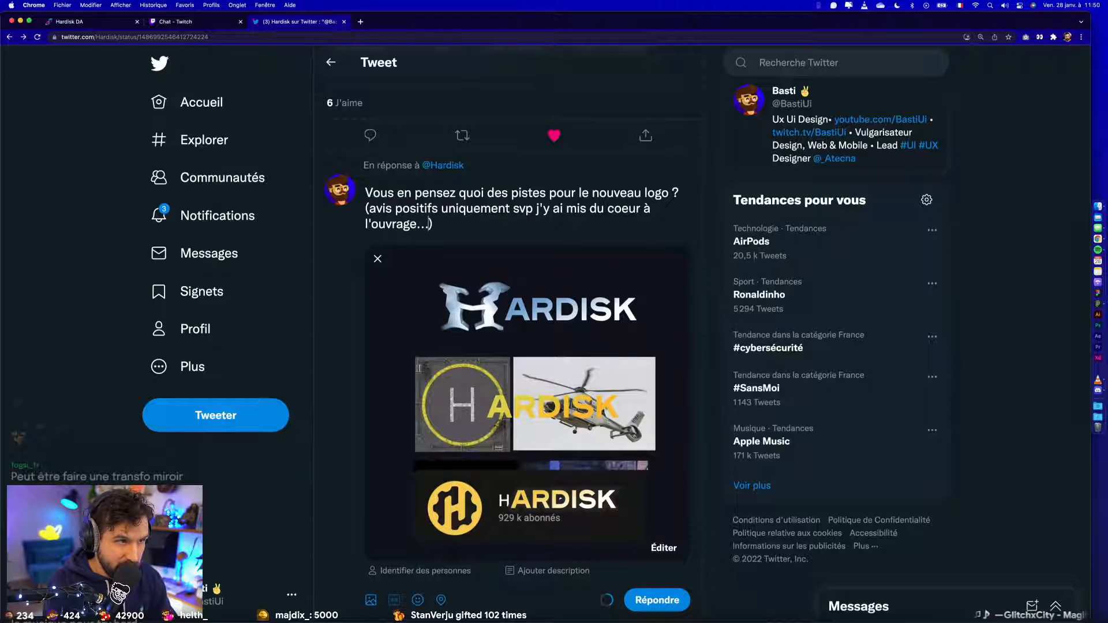
- Replace the separate "oe" in "coeur" with the ligature so that the word reads "cœur"
click(628, 208)
key(BackSpace)
key(BackSpace)
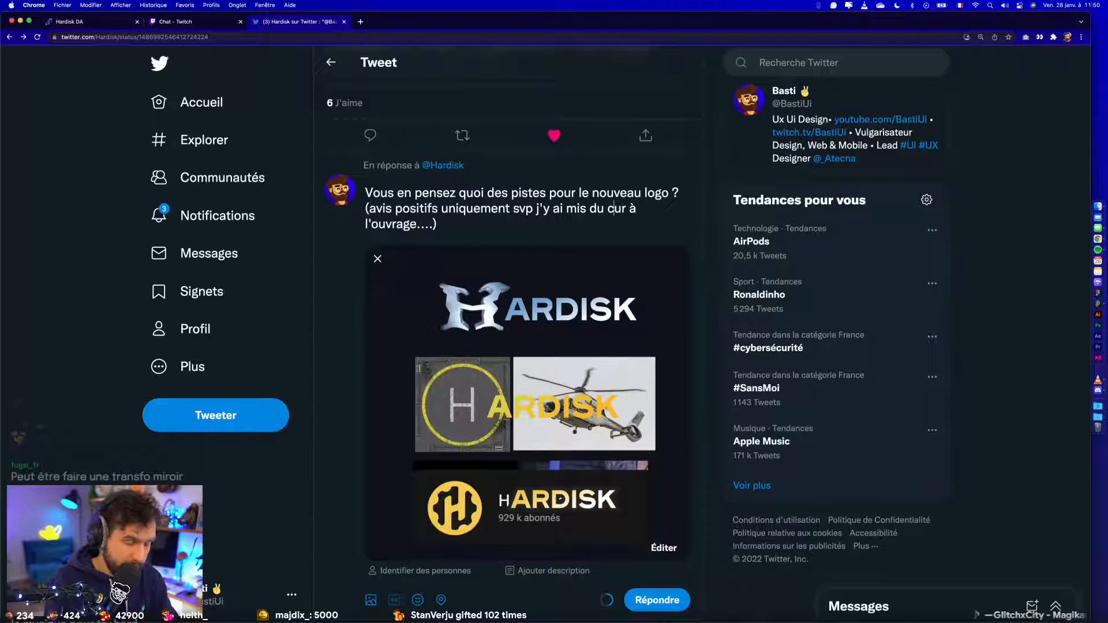
text(œ)
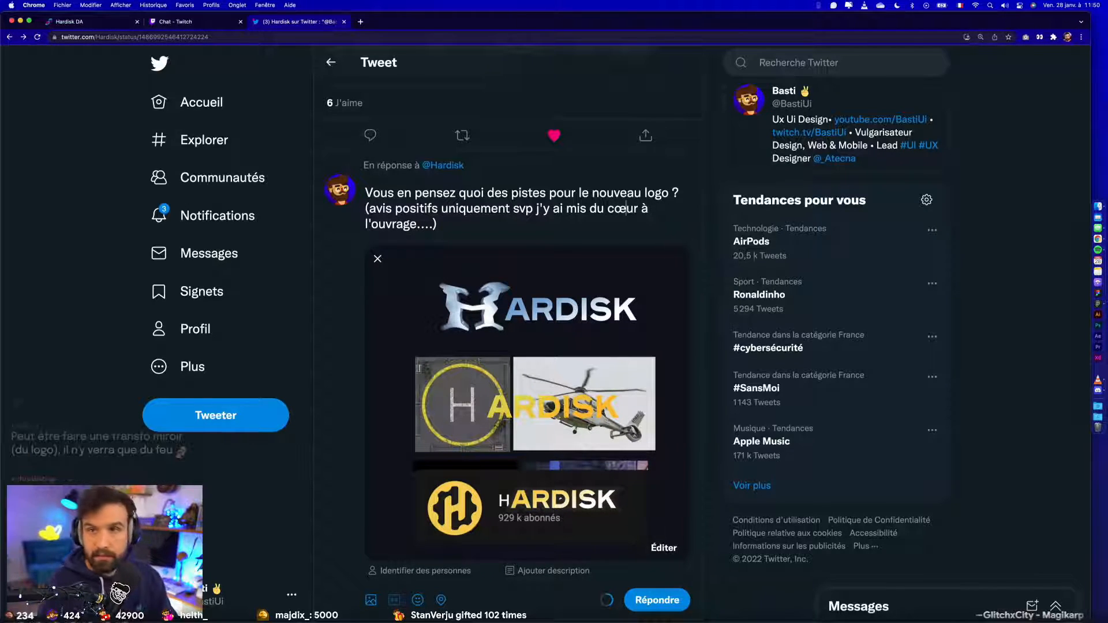
- Post the reply with the three HARDISK wordmark mockups under Hardisk's tweet and view it in the thread
scroll(609, 222, down, 1)
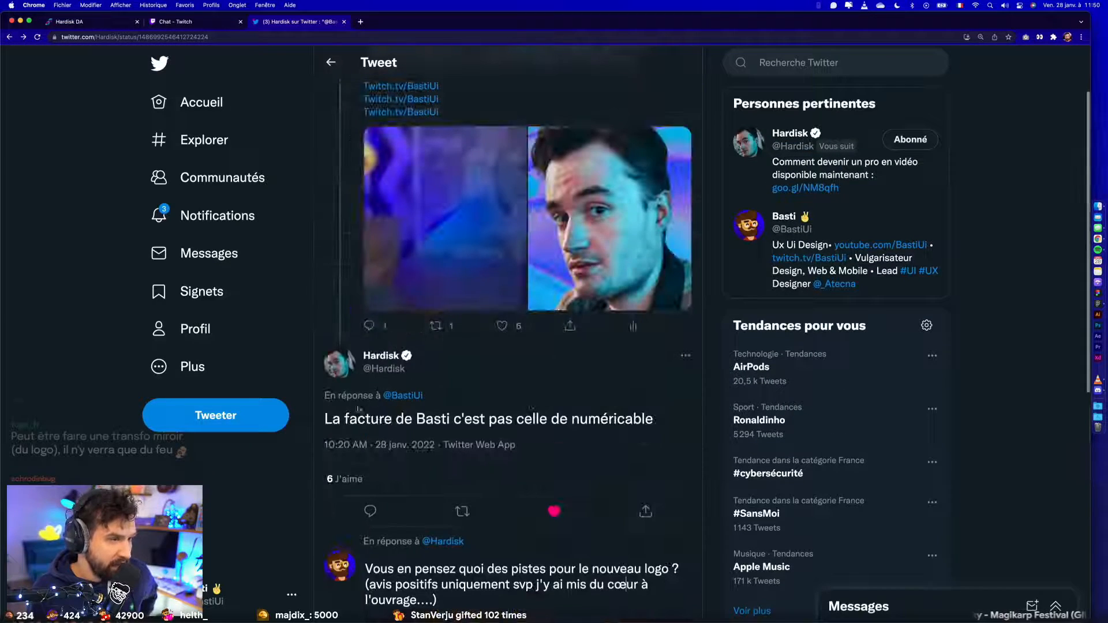
drag(323, 418, 581, 420)
click(583, 420)
scroll(596, 463, down, 3)
scroll(595, 463, down, 5)
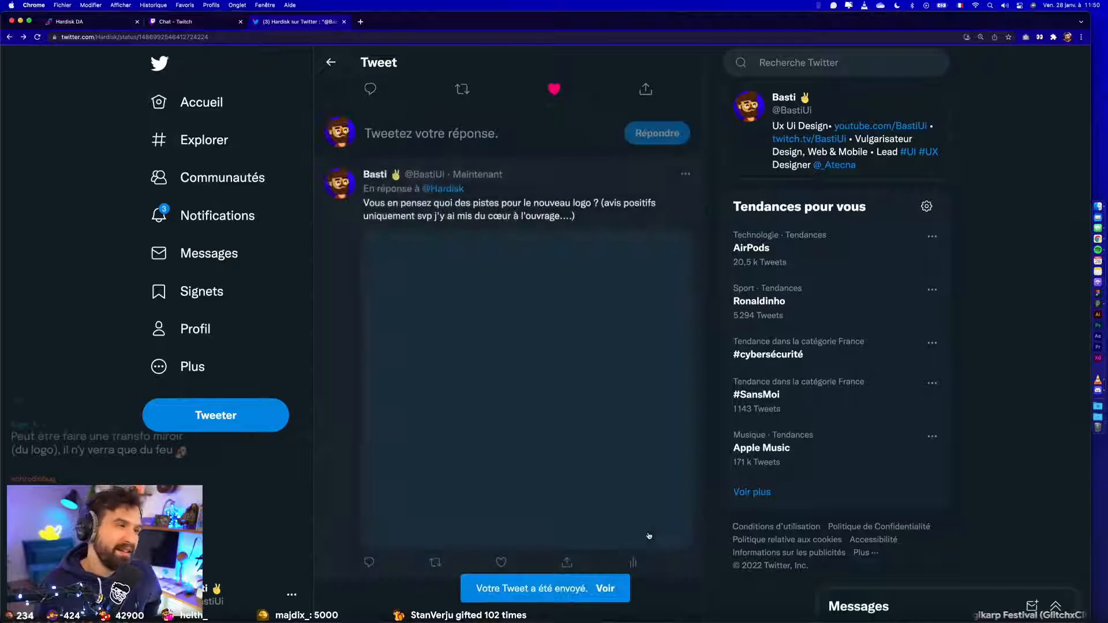
scroll(565, 513, down, 1)
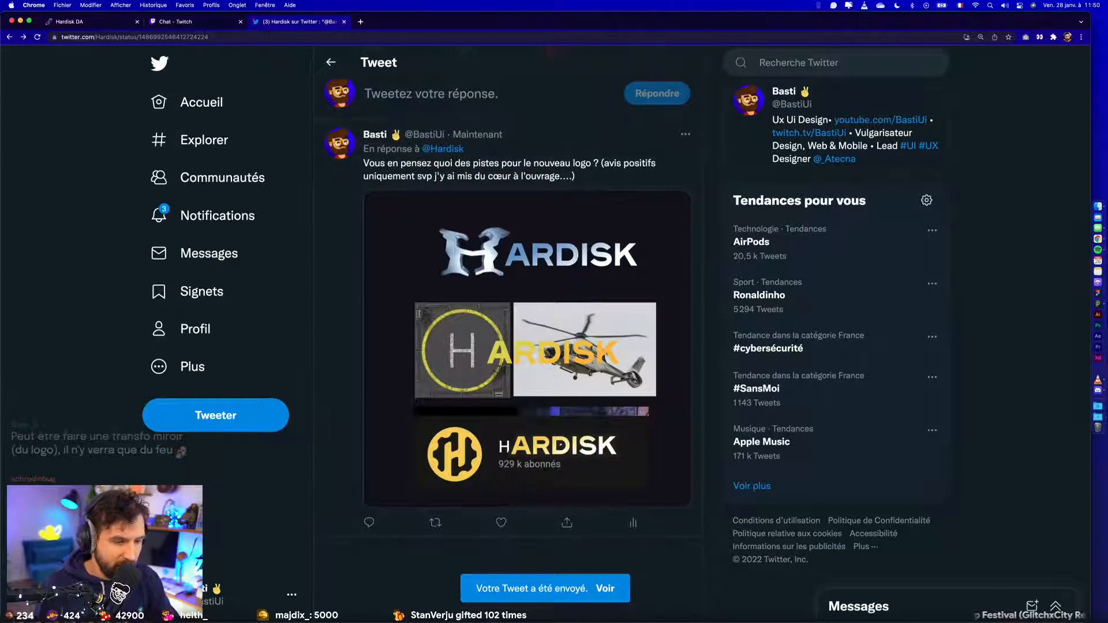
- Switch to Figma and look through the Overlay Twitch and Avatars & Banners pages of the Hardisk file, leaving nothing selected
key(super+Tab)
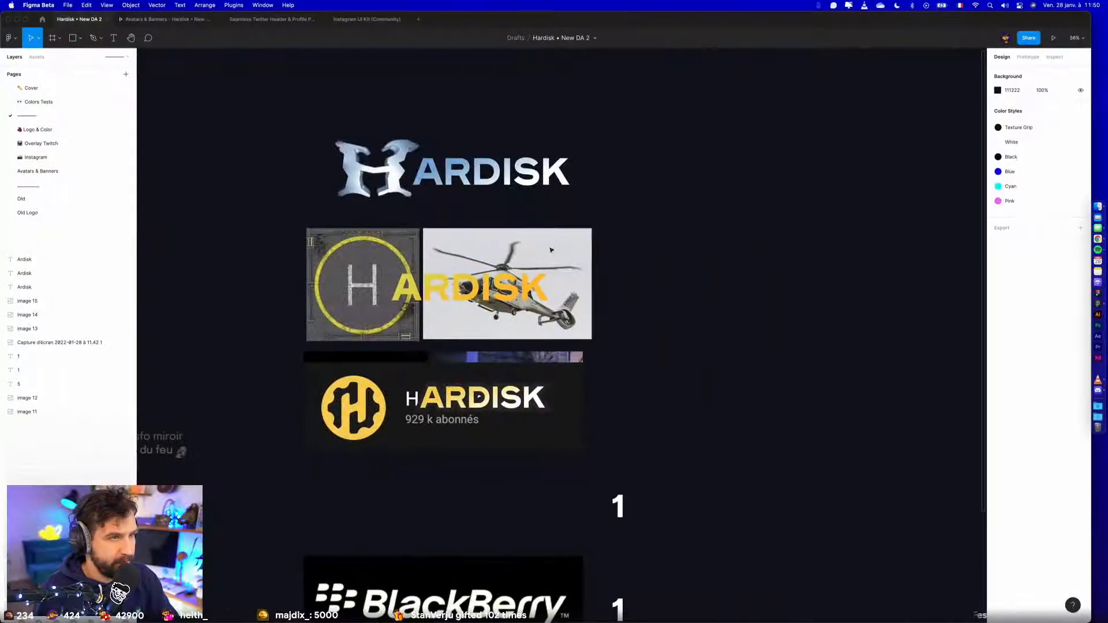
drag(297, 112, 773, 470)
click(772, 470)
click(38, 129)
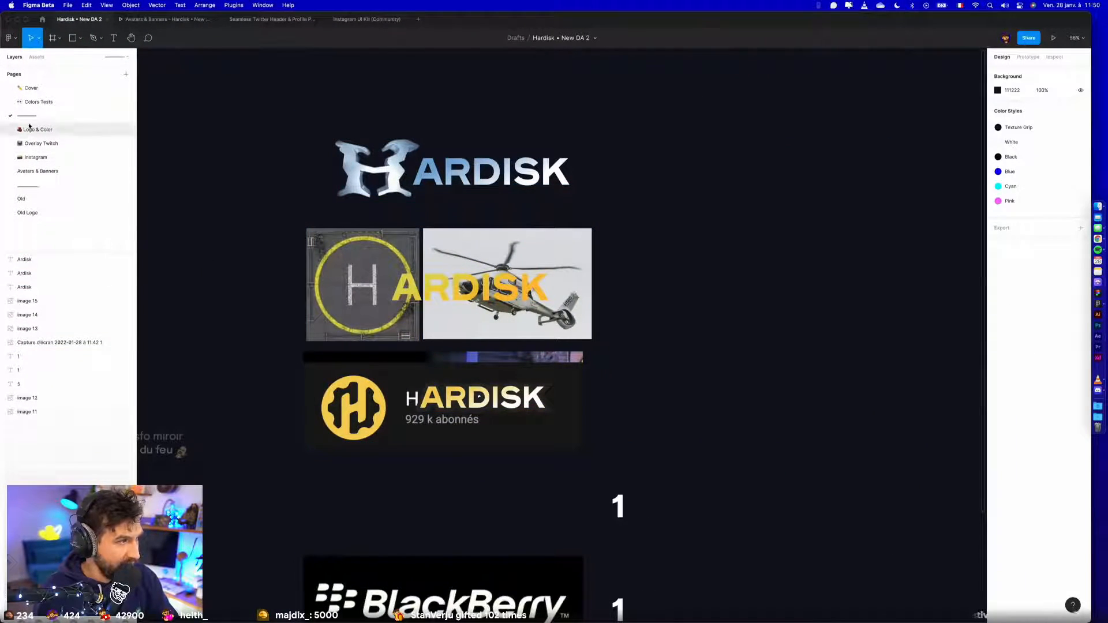
click(26, 144)
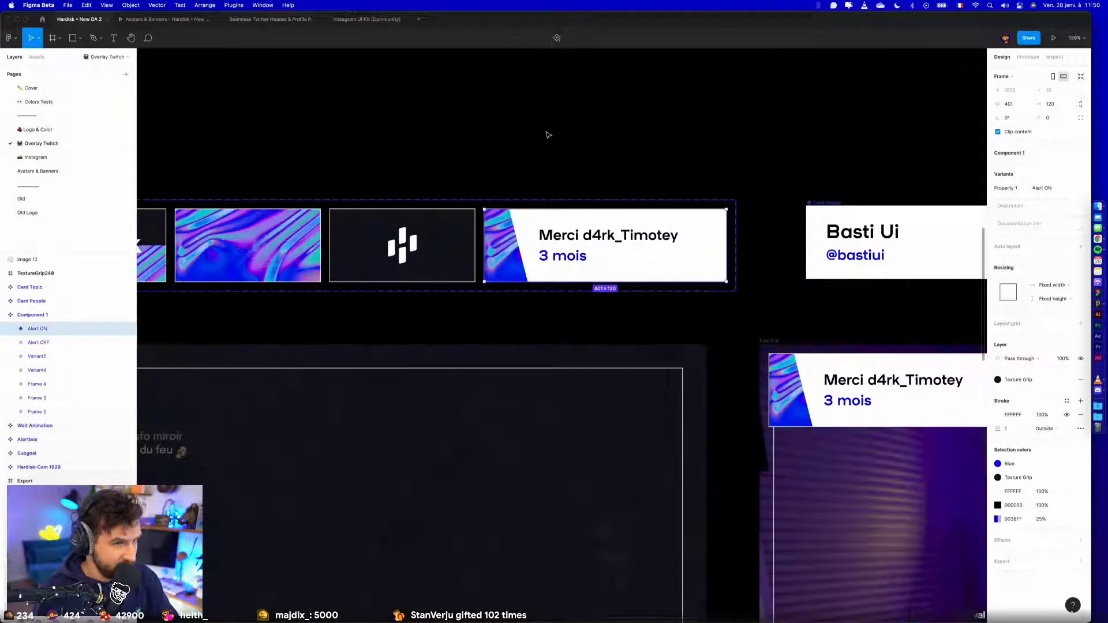
click(23, 164)
click(26, 170)
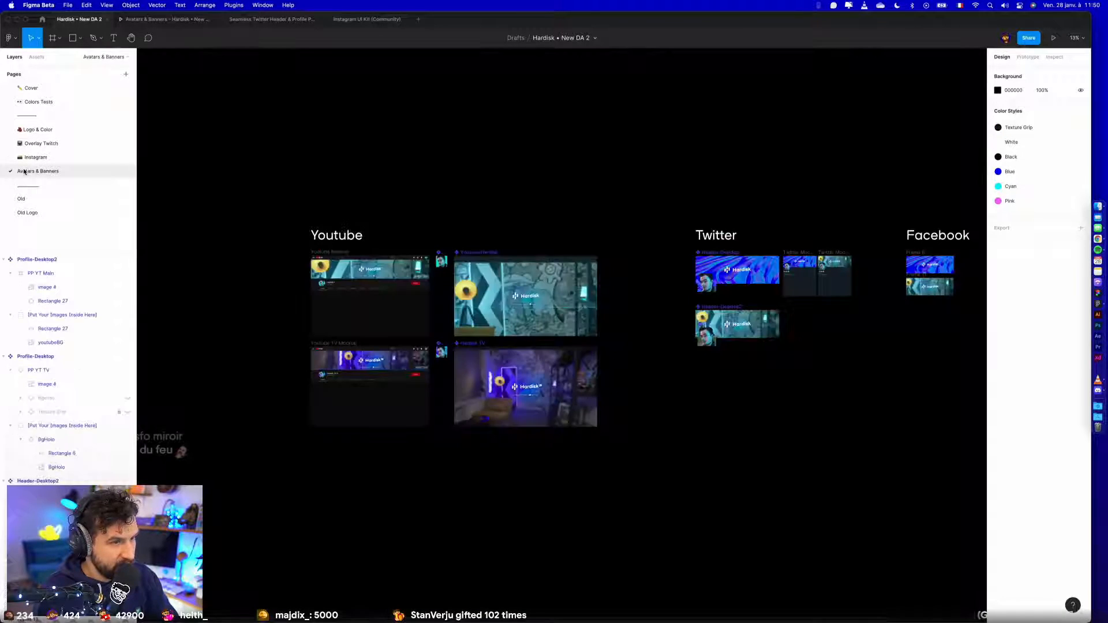
click(68, 148)
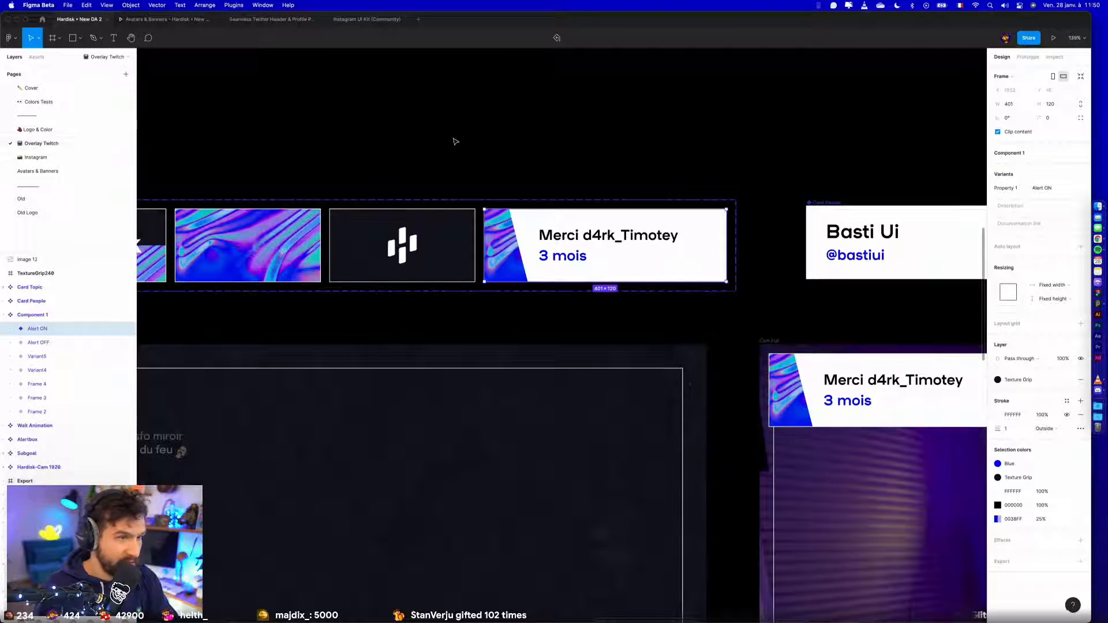
click(460, 141)
- Examine the carousel pages and the two story designs on the Instagram page
click(52, 157)
scroll(500, 341, down, 3)
scroll(499, 340, left, 2)
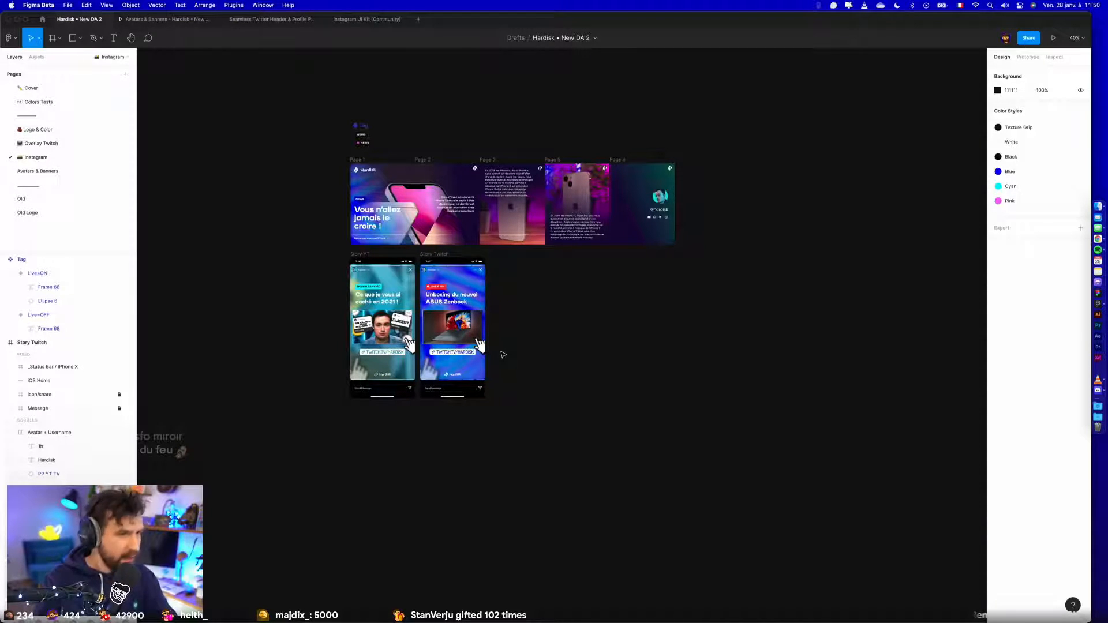
scroll(502, 355, up, 5)
scroll(502, 354, down, 7)
scroll(502, 354, up, 1)
drag(524, 341, 581, 351)
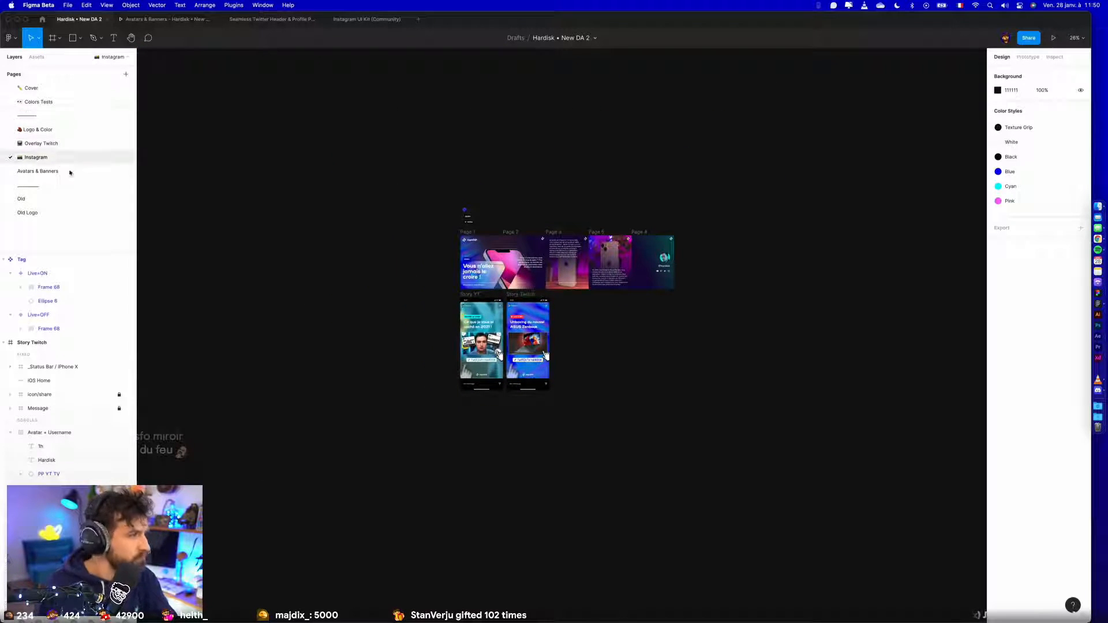
- Review the Avatars & Banners, Overlay Twitch and Logo & Color pages again
click(57, 171)
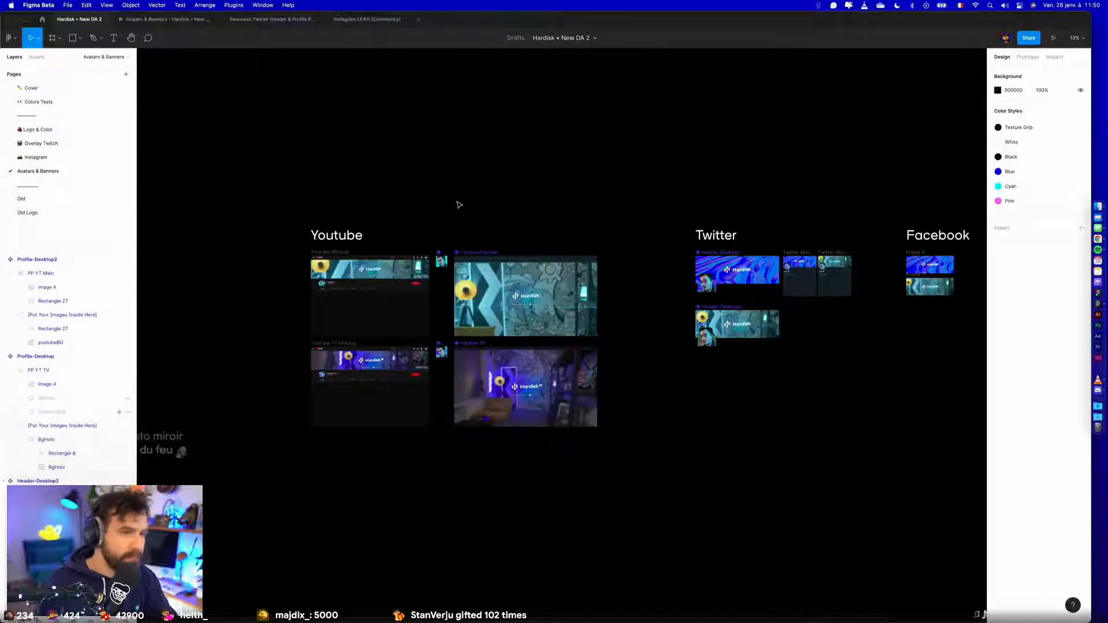
click(37, 143)
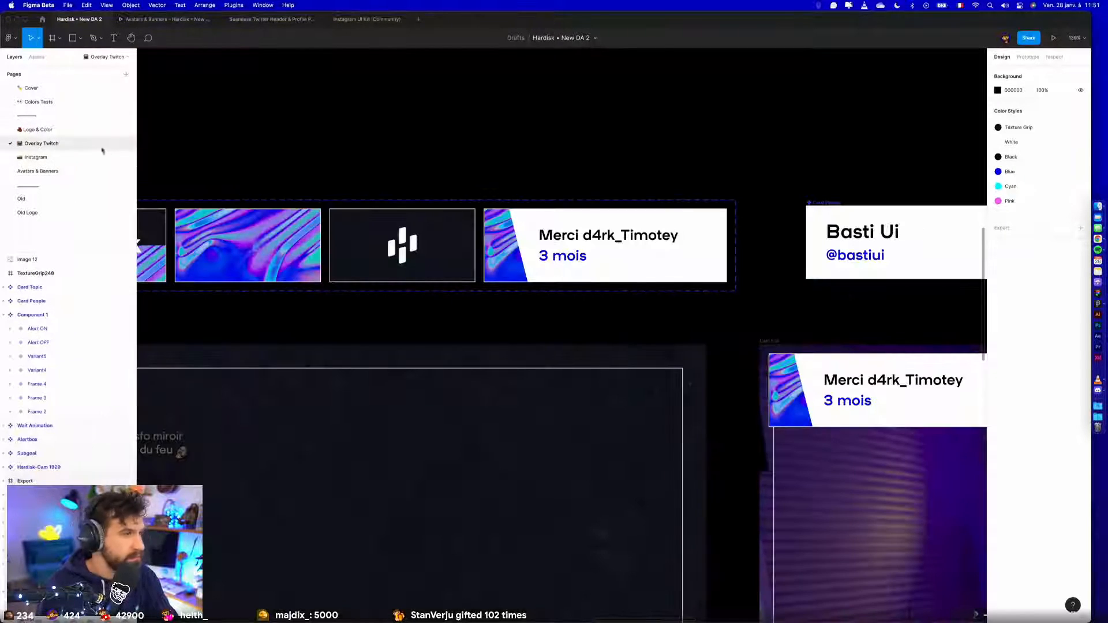
click(47, 127)
scroll(363, 175, down, 3)
drag(456, 158, 570, 178)
- Switch to Chrome, open the Hardisk DA deliverables table and enter the Livrable name / location cell of the Instagram Slider row
key(ctrl+Left)
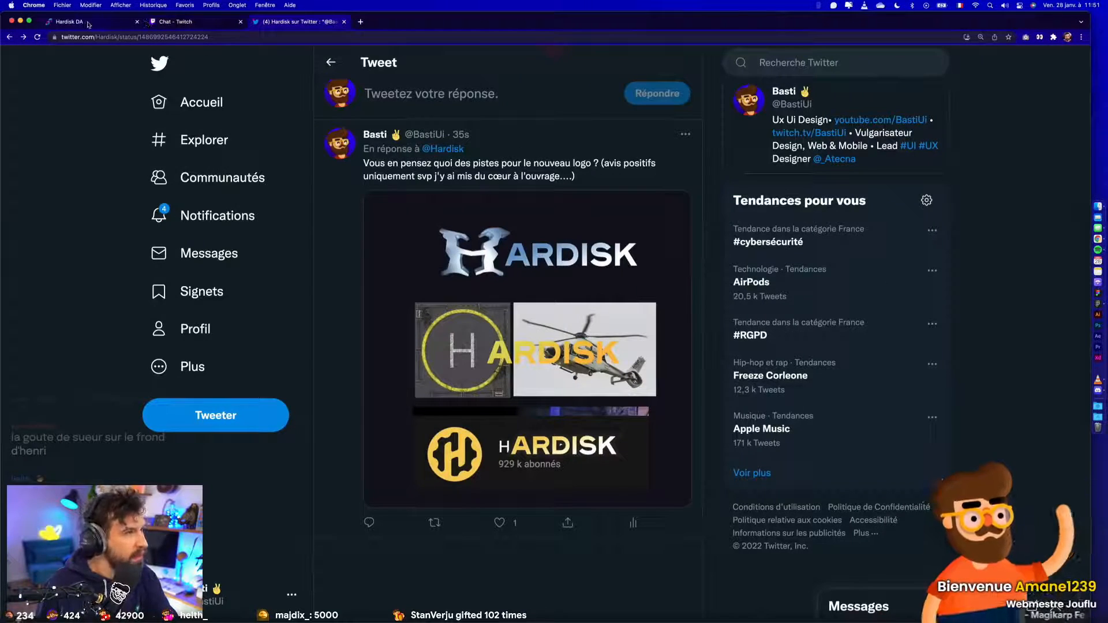
click(88, 24)
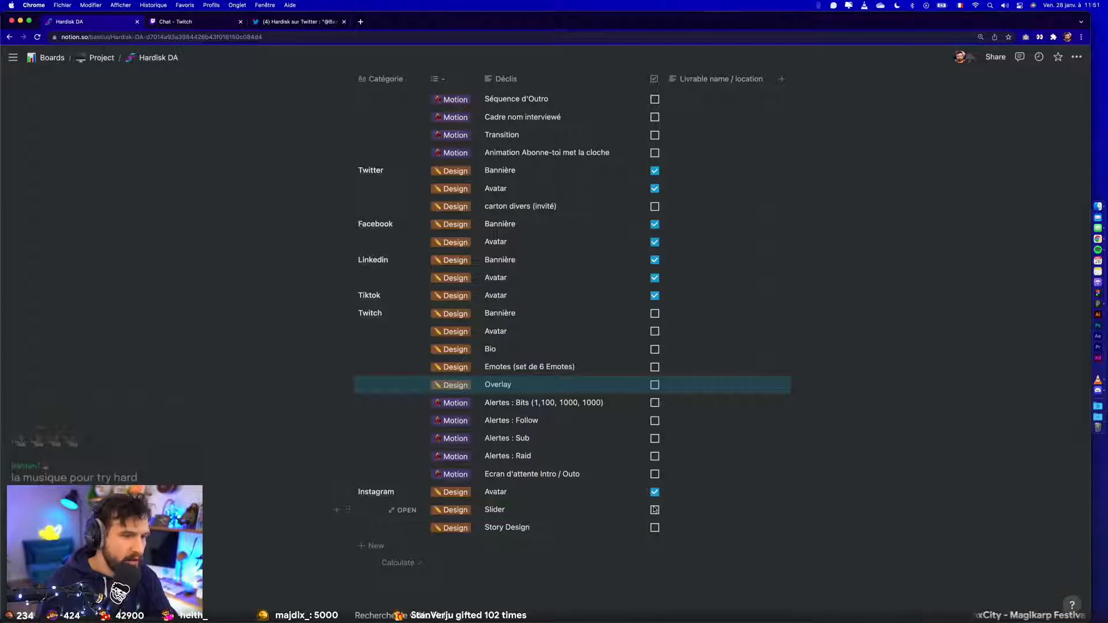
click(679, 511)
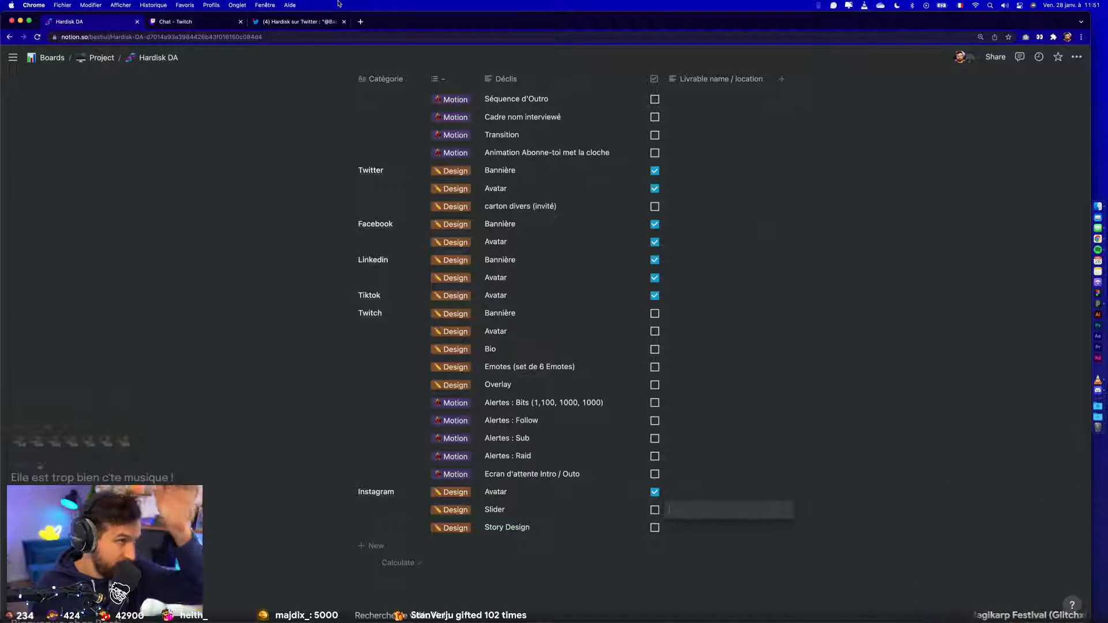
- Open twitch.tv/Hardisk in a new browser tab and pause the featured stream replay
click(358, 22)
text(twit)
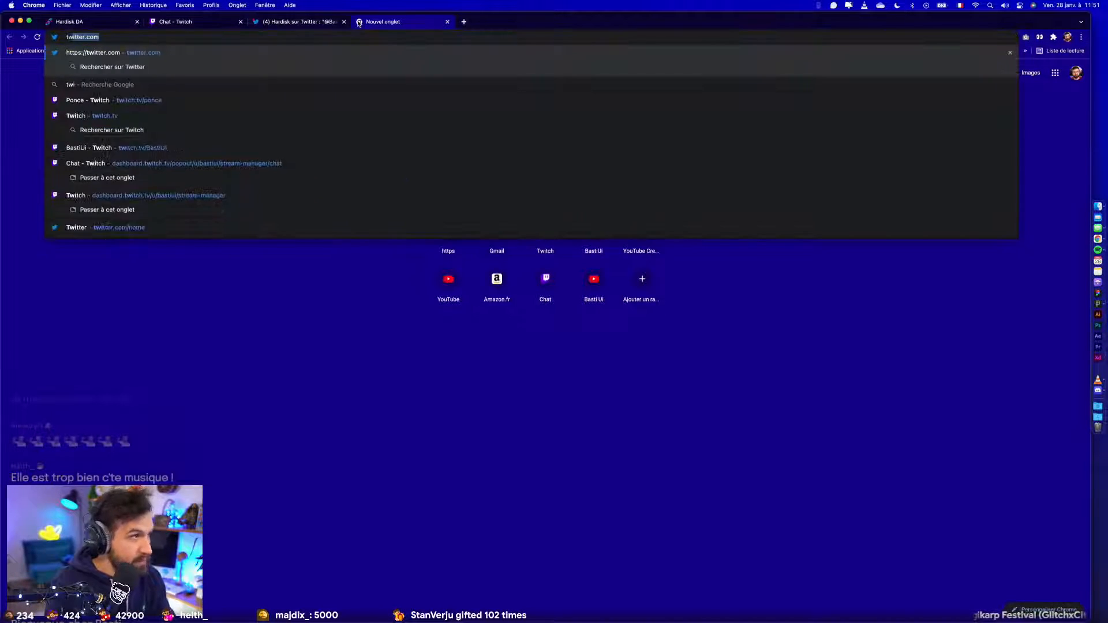
text(ch)
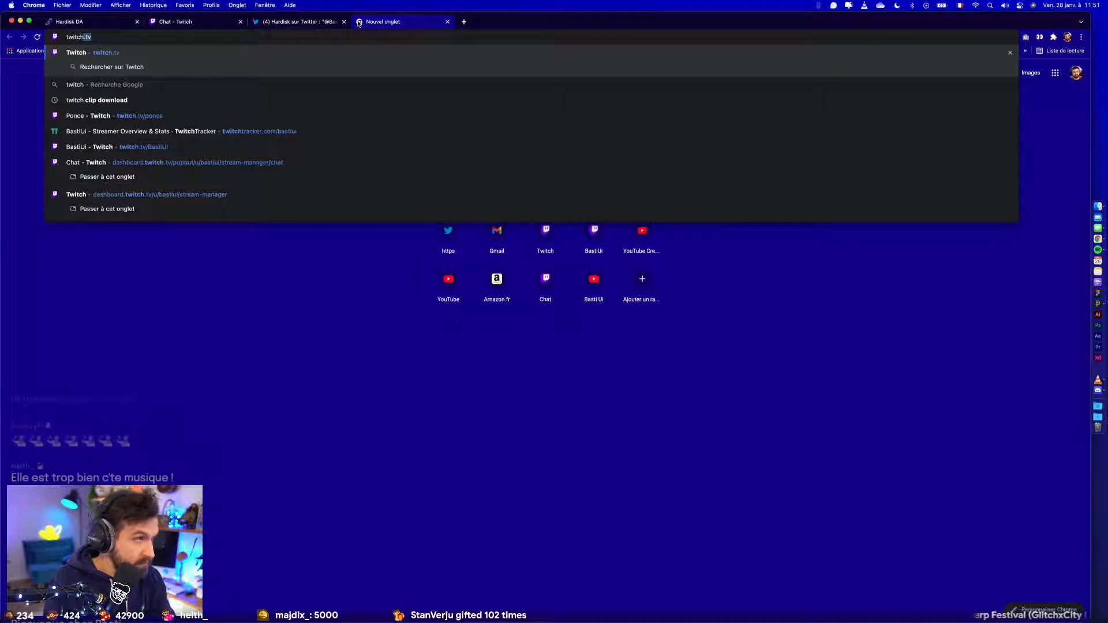
text(.tv/Hardisk)
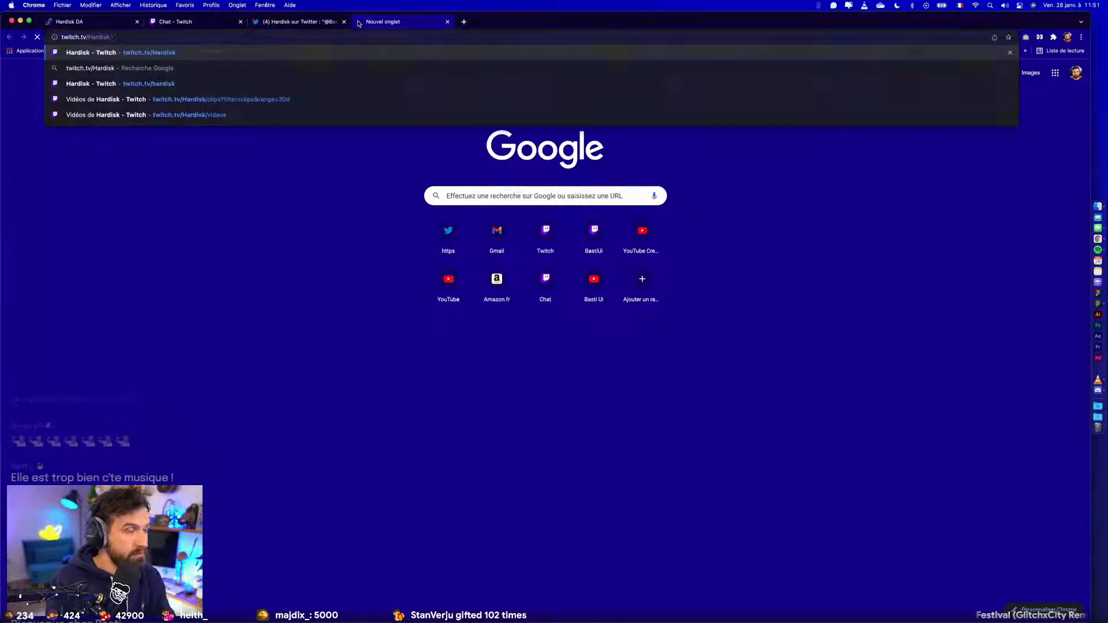
key(Return)
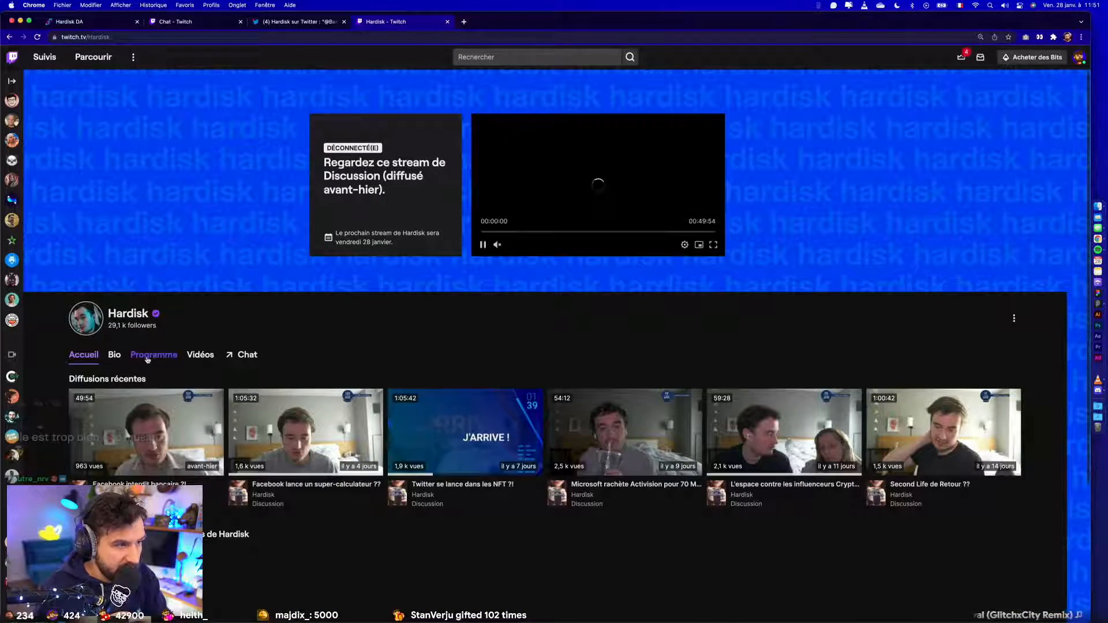
click(484, 245)
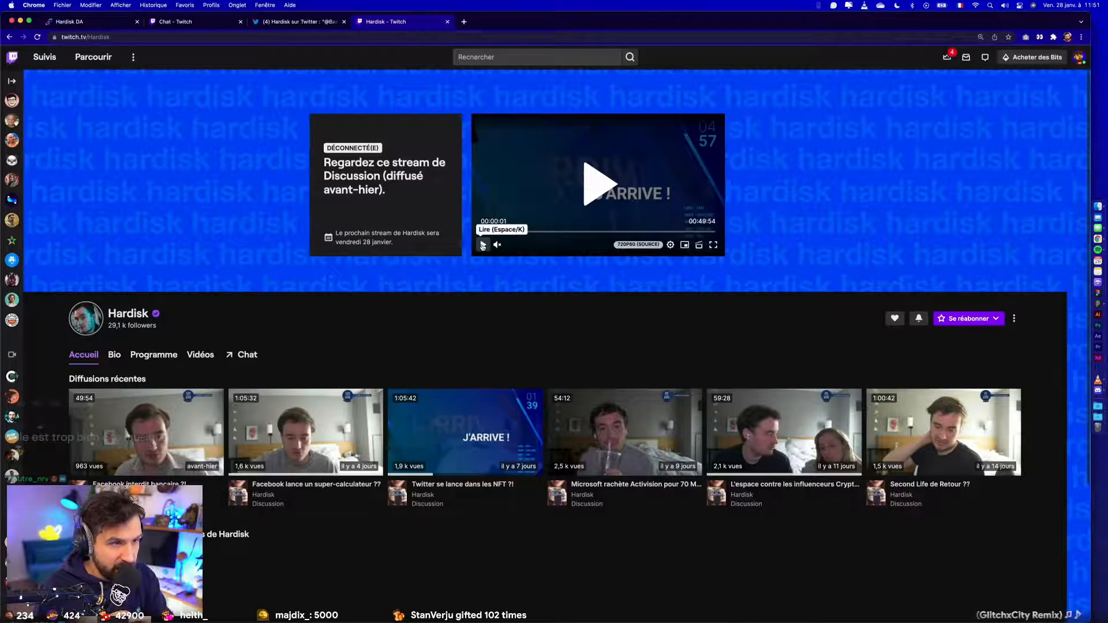
- Open the channel's chat view and close the most recent video overlay covering the offline banner
click(241, 356)
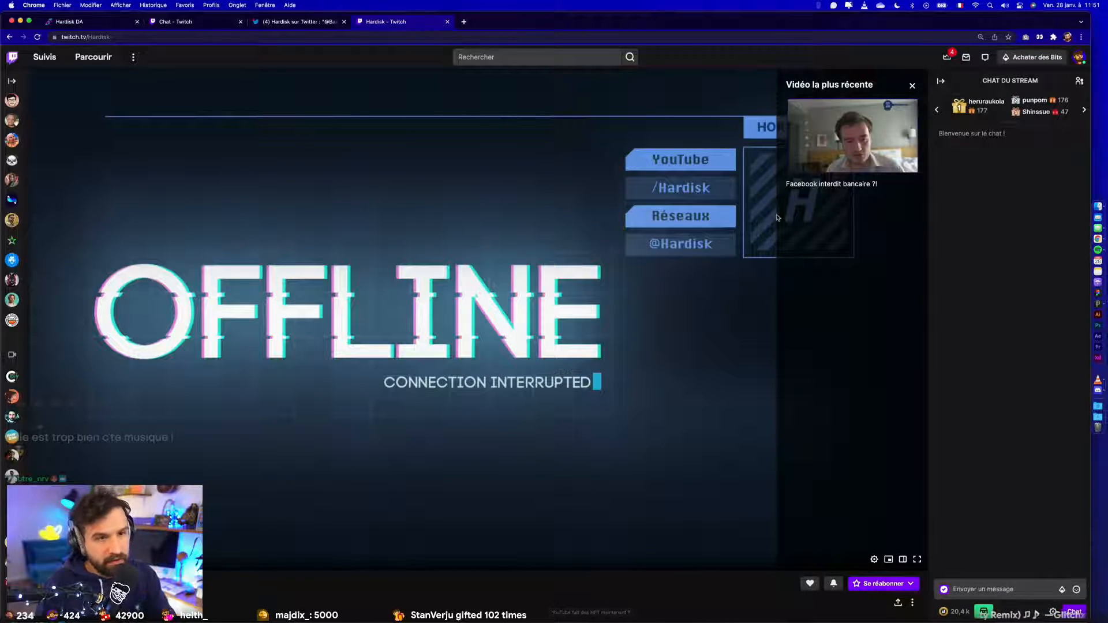
scroll(777, 216, up, 5)
scroll(814, 194, right, 1)
scroll(814, 194, down, 5)
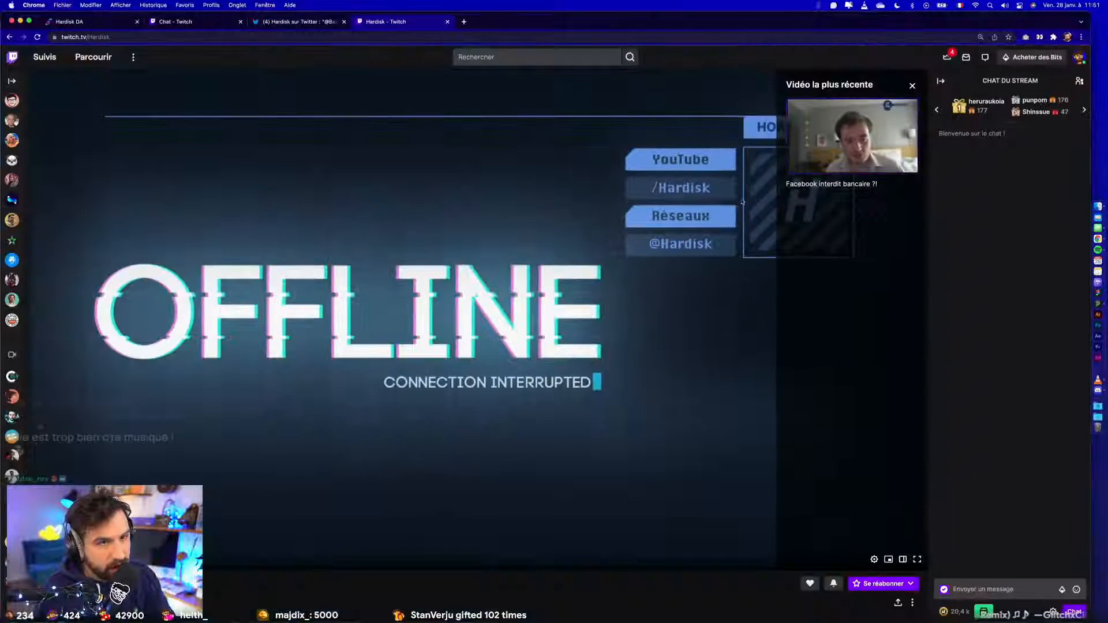
click(911, 86)
click(912, 85)
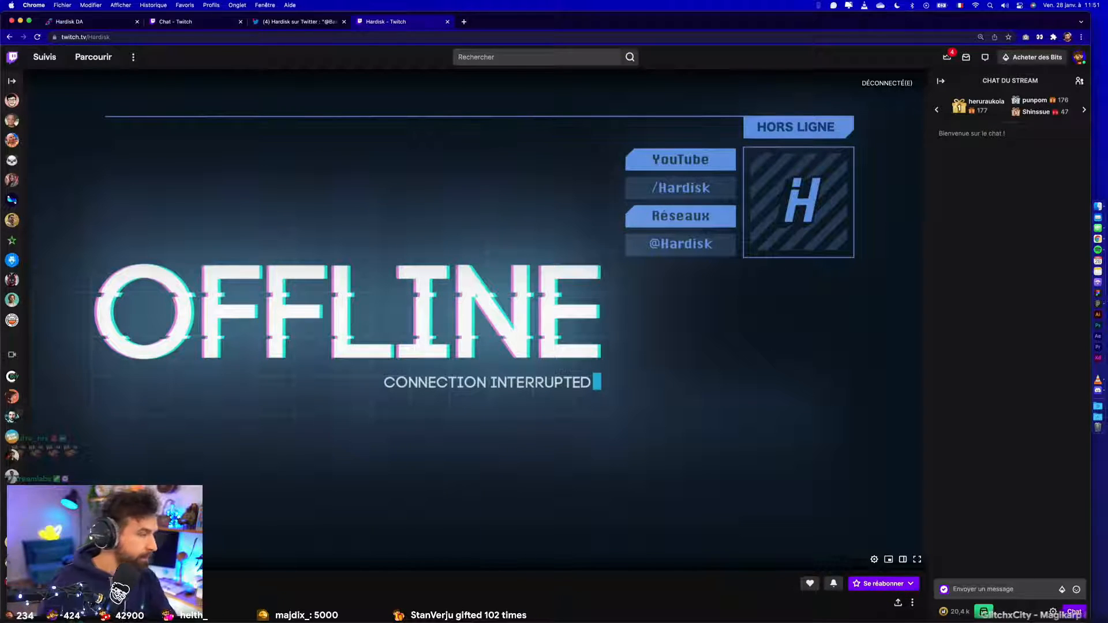
- Inspect the offline banner in the browser's developer tools with the device simulation turned off
mouse_move(2, 242)
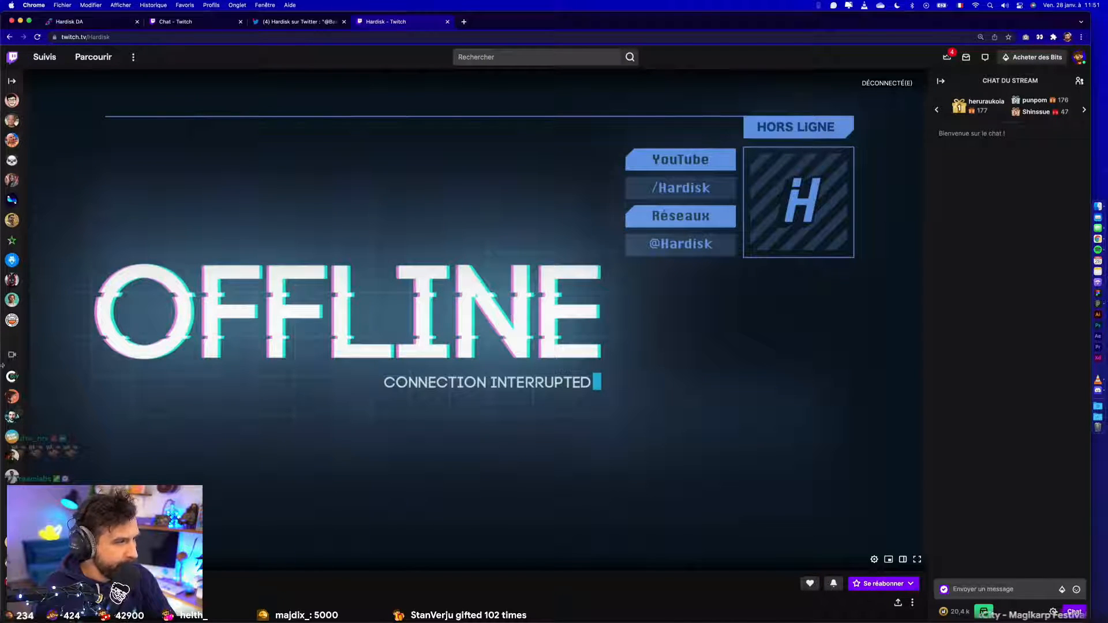
mouse_move(4, 367)
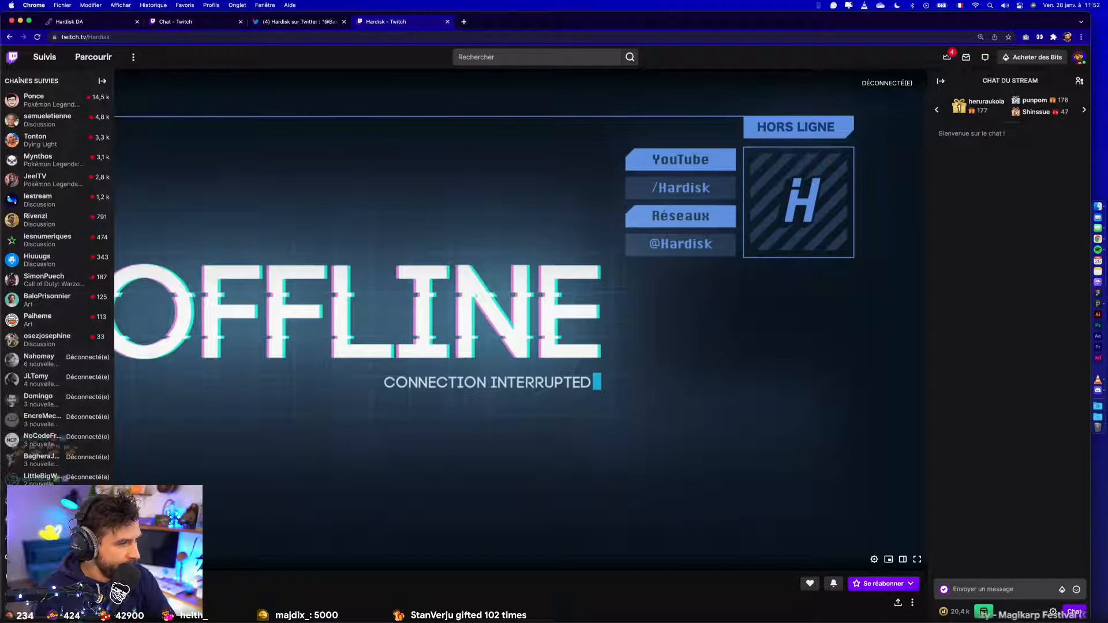
right_click(545, 186)
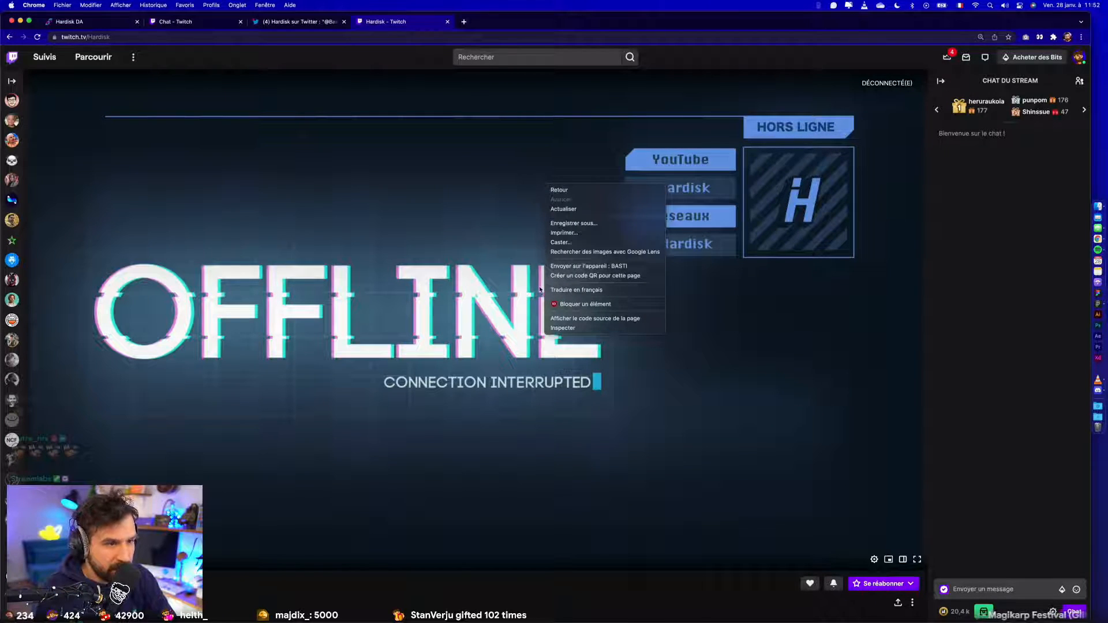
click(562, 327)
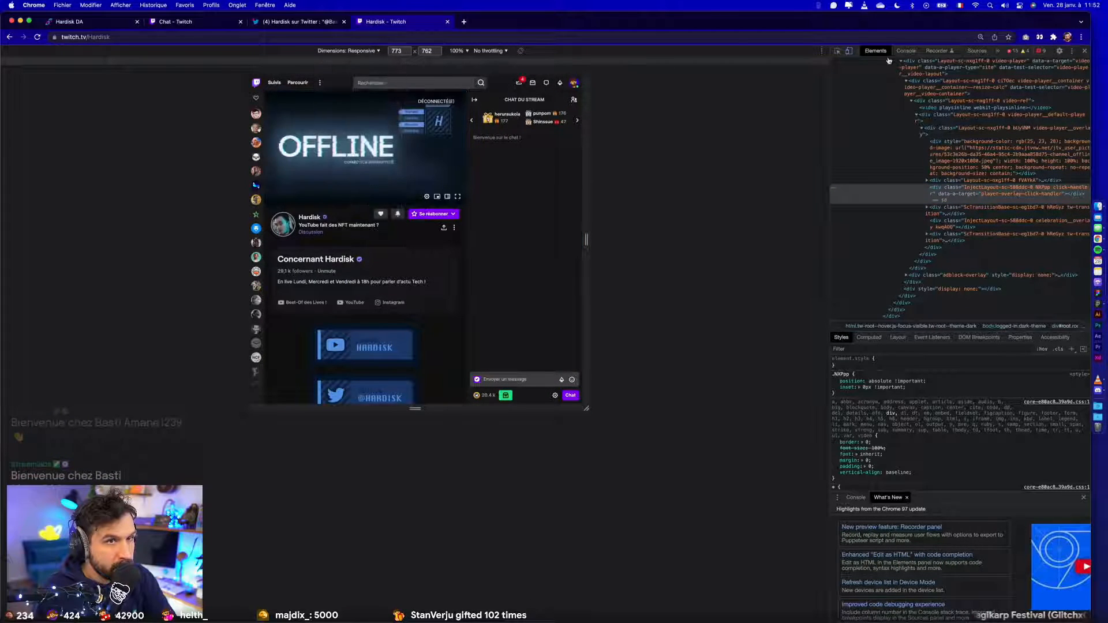
click(852, 51)
right_click(509, 193)
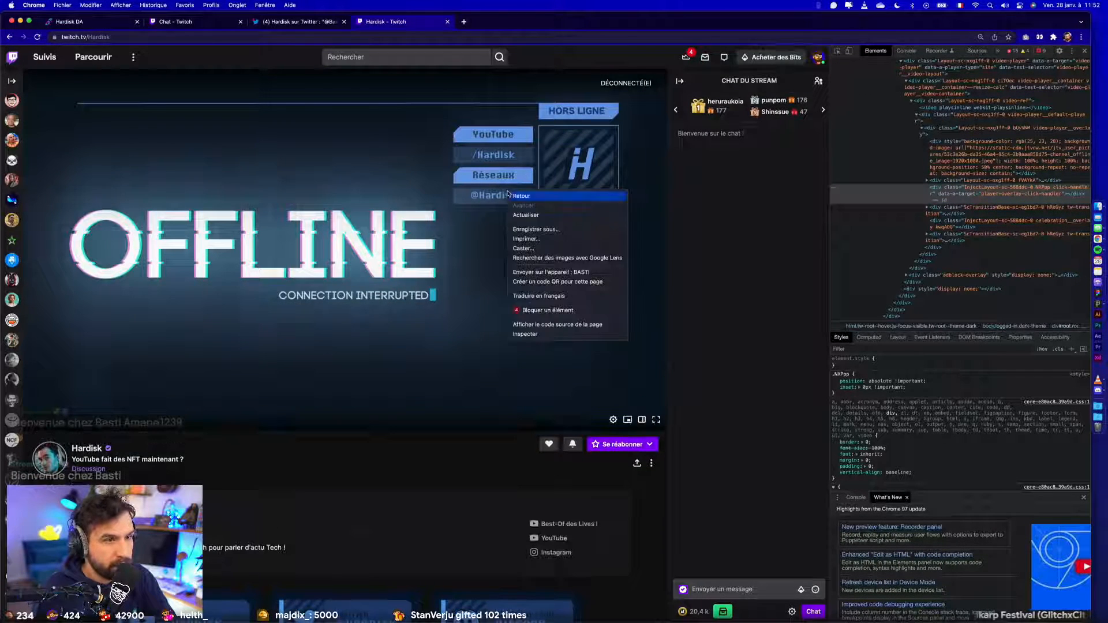
click(525, 333)
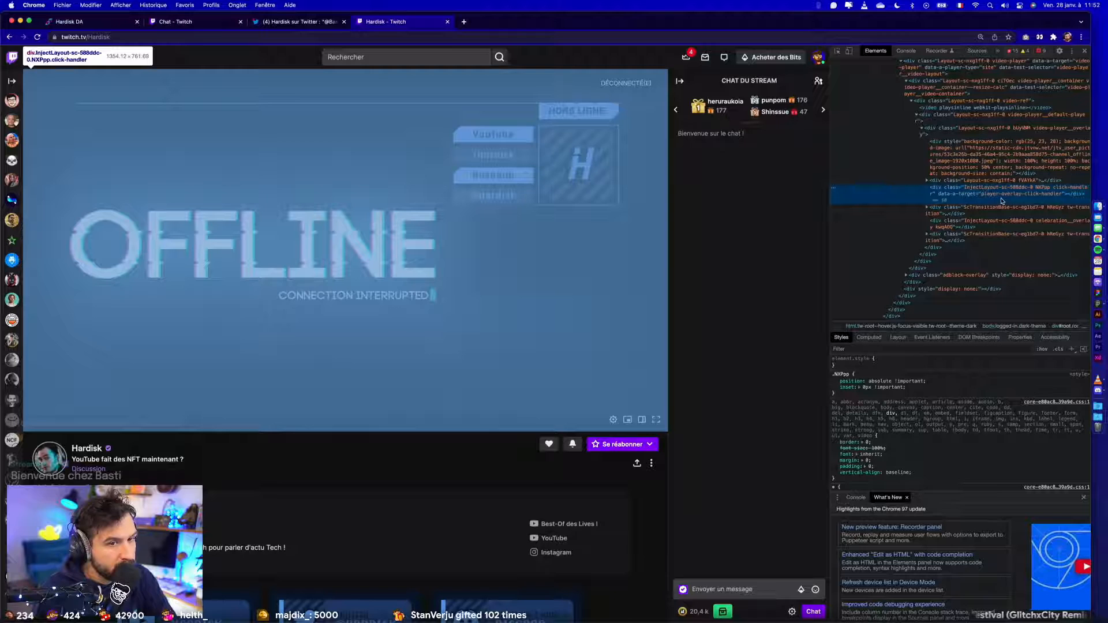
- Examine the style rules and computed properties of the offline banner's overlay element
scroll(895, 456, down, 4)
scroll(894, 460, down, 5)
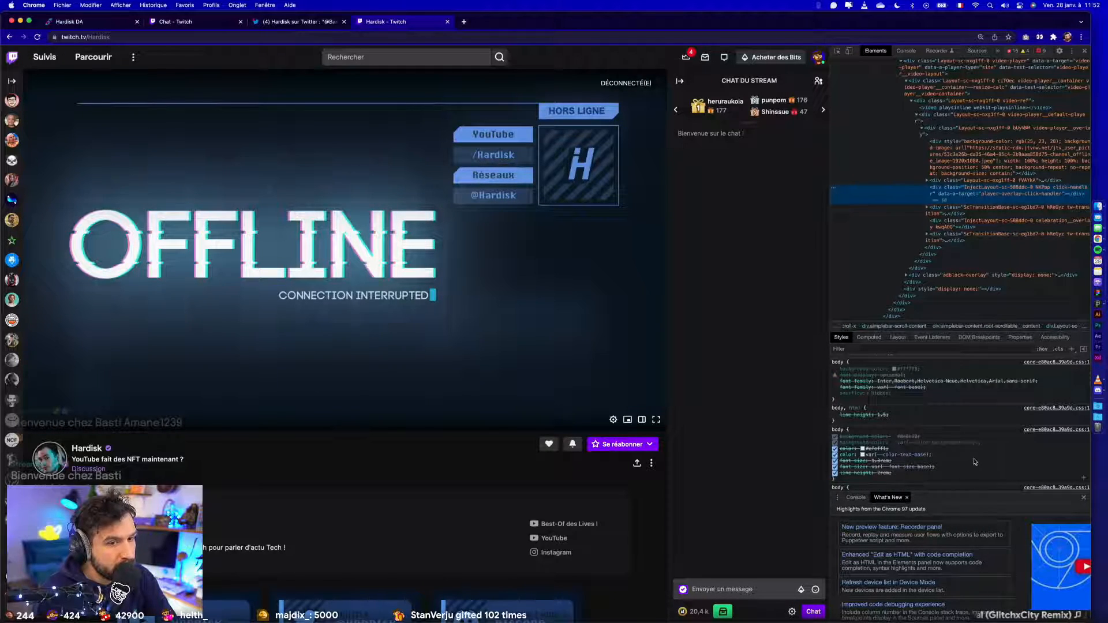
scroll(969, 460, down, 3)
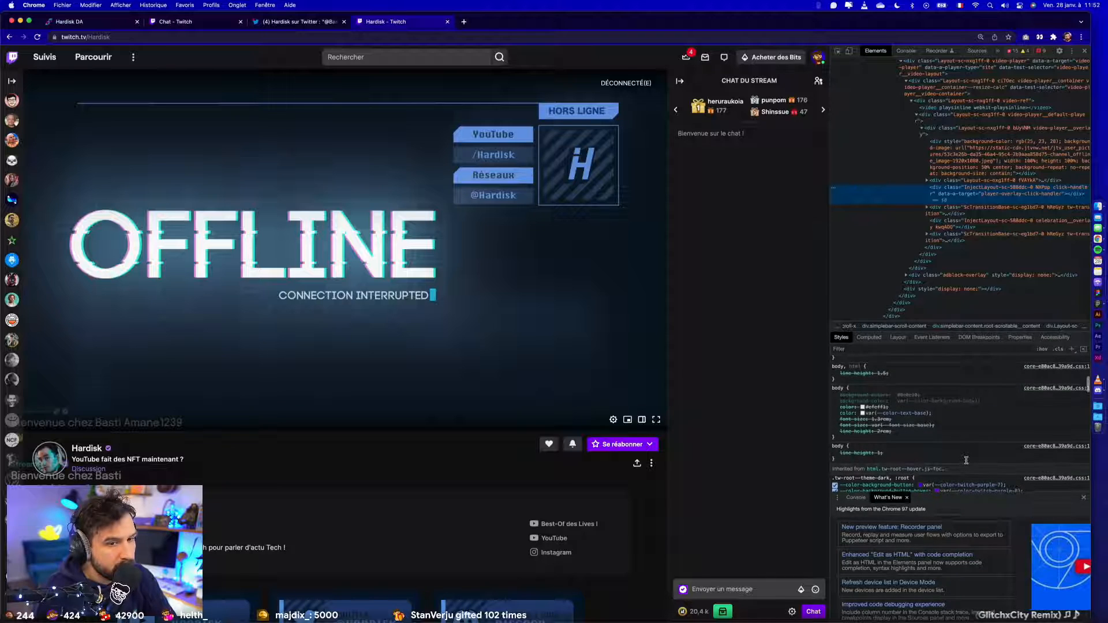
scroll(966, 460, down, 3)
scroll(967, 461, down, 3)
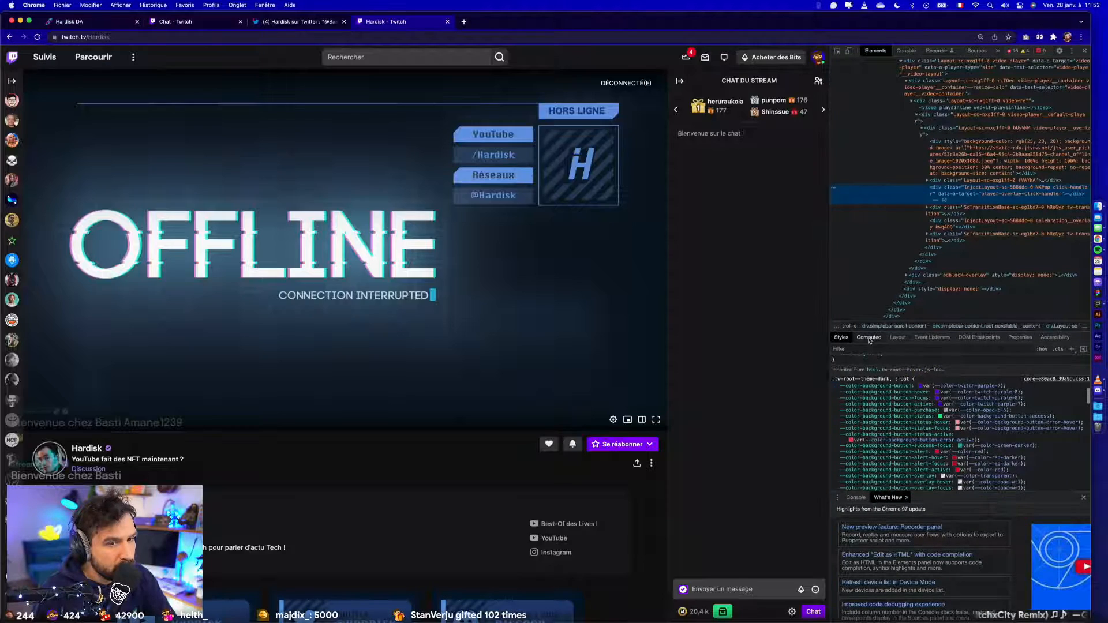
click(869, 338)
scroll(913, 464, down, 2)
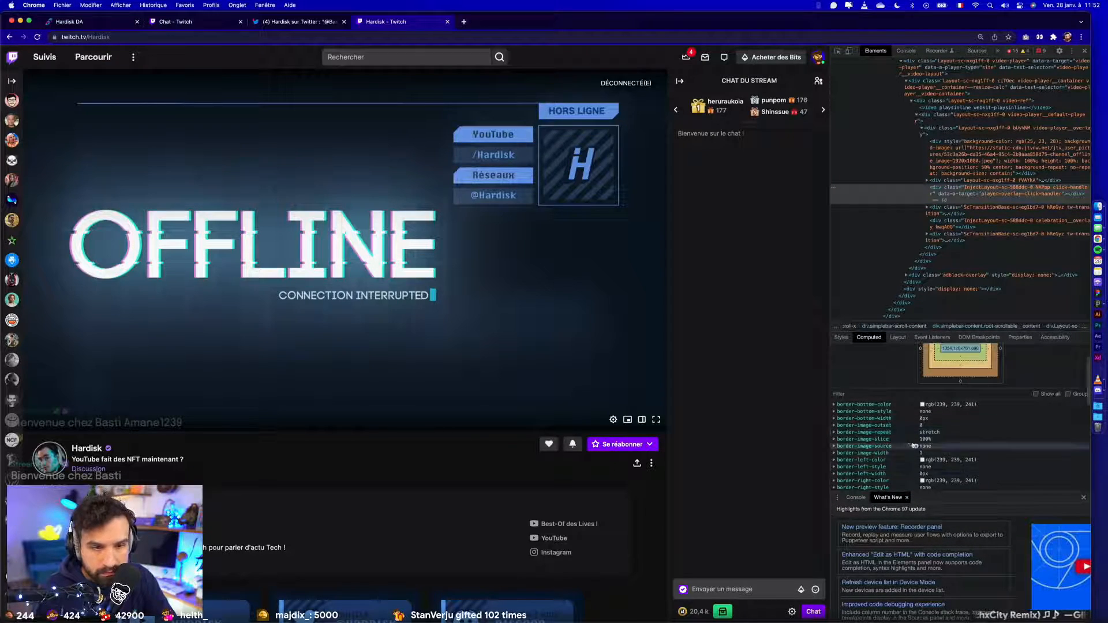
scroll(888, 456, up, 3)
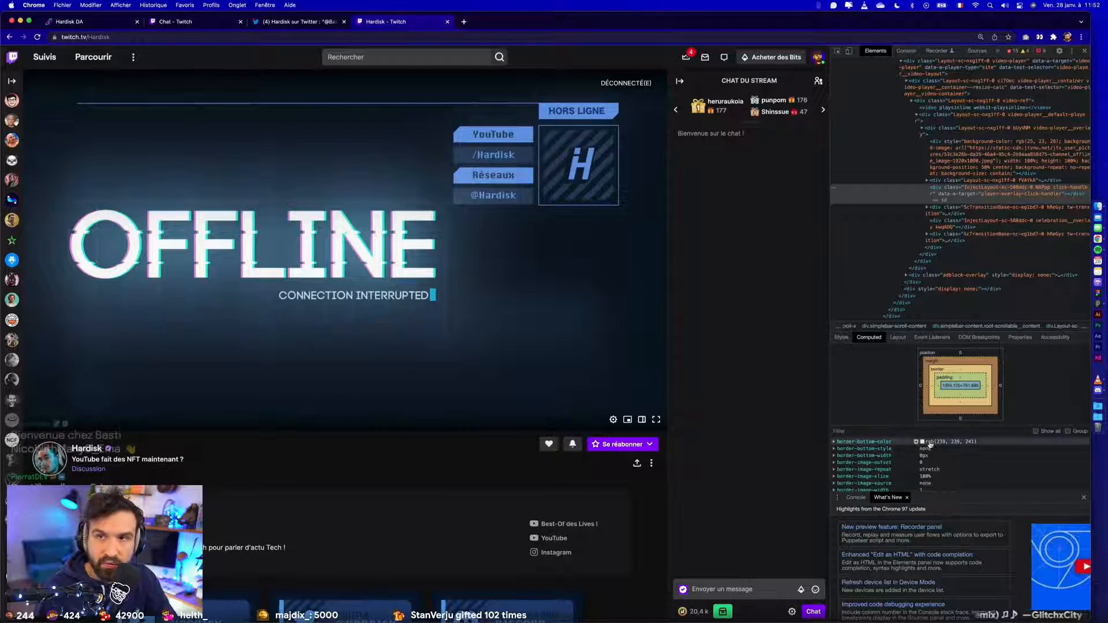
- Open the BastiUi Twitch channel in a new browser tab to check its page, and close that tab
click(463, 21)
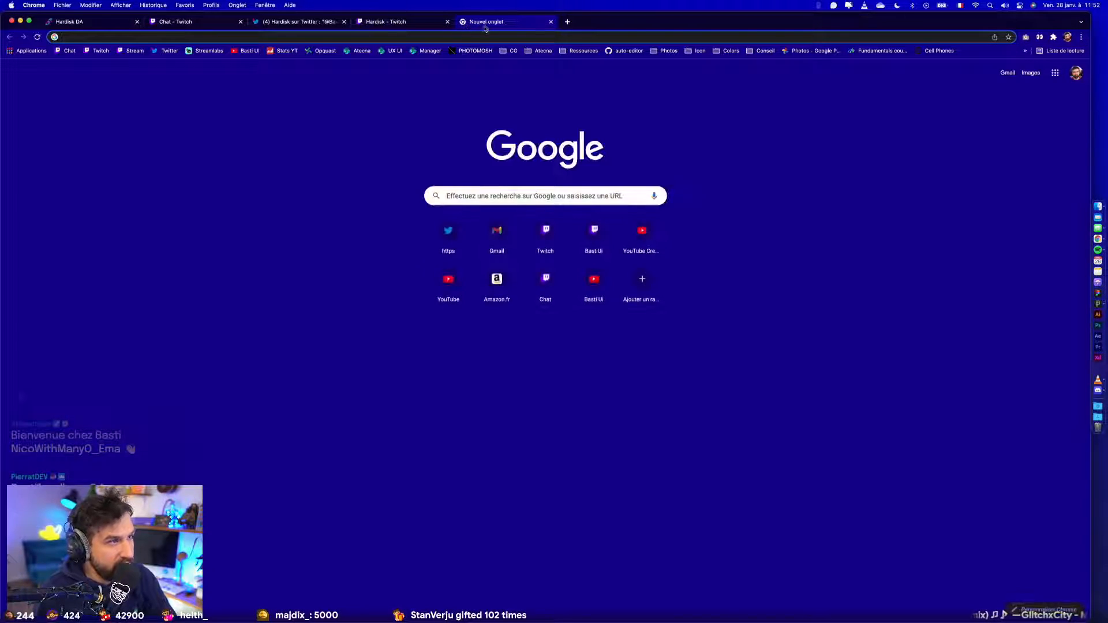
click(68, 51)
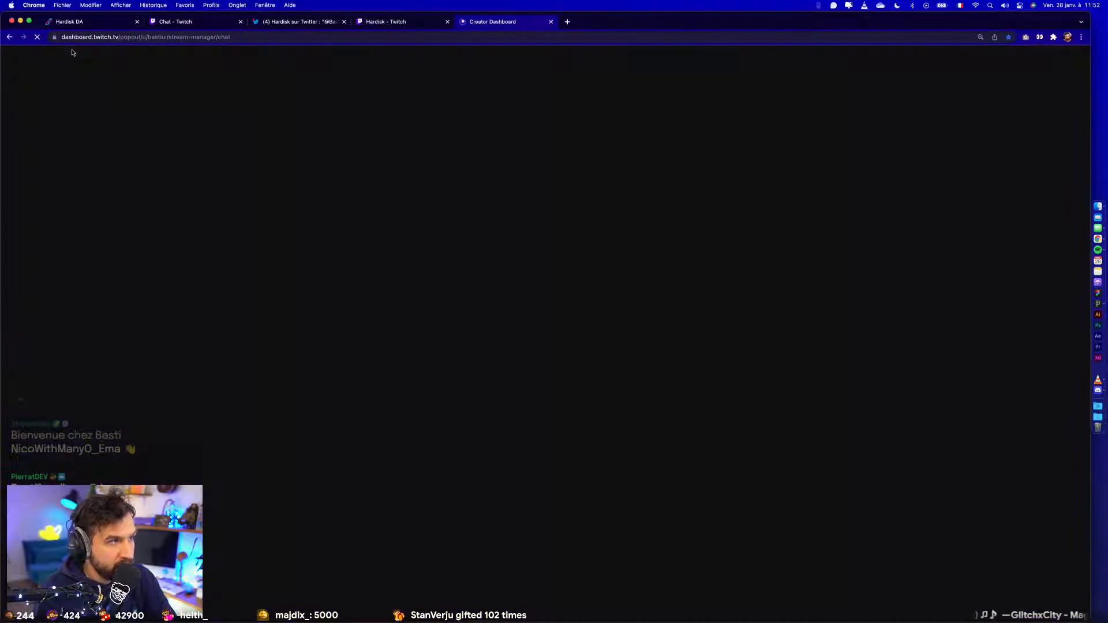
click(11, 38)
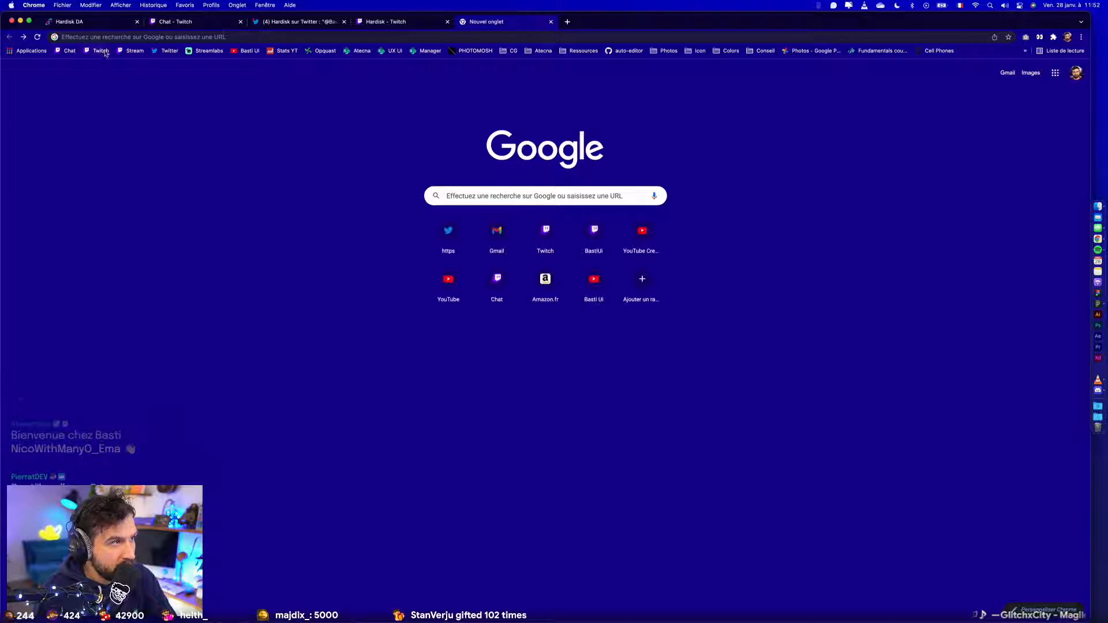
click(101, 51)
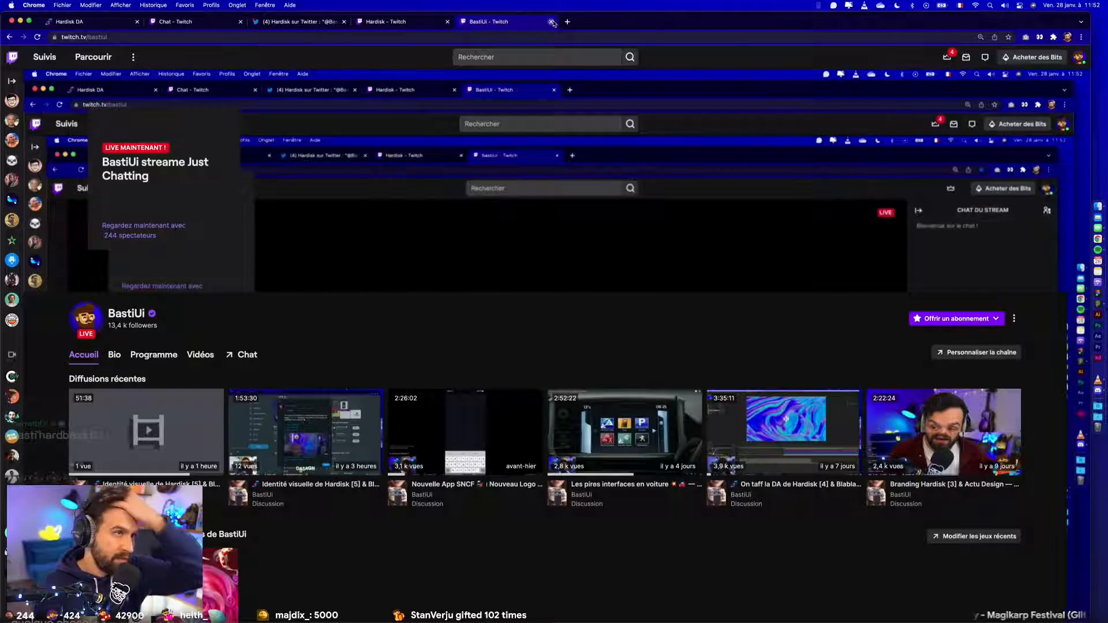
click(549, 22)
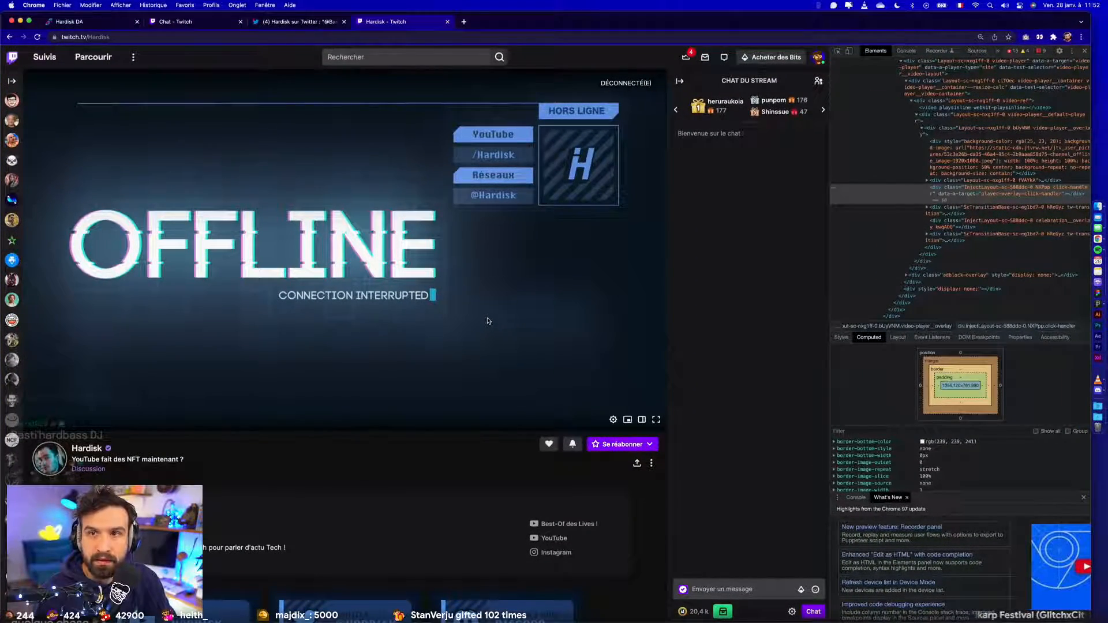
- Switch to the Hardisk New DA 2 file in Figma and rename the Overlay Twitch page as Twitch
key(ctrl+Right)
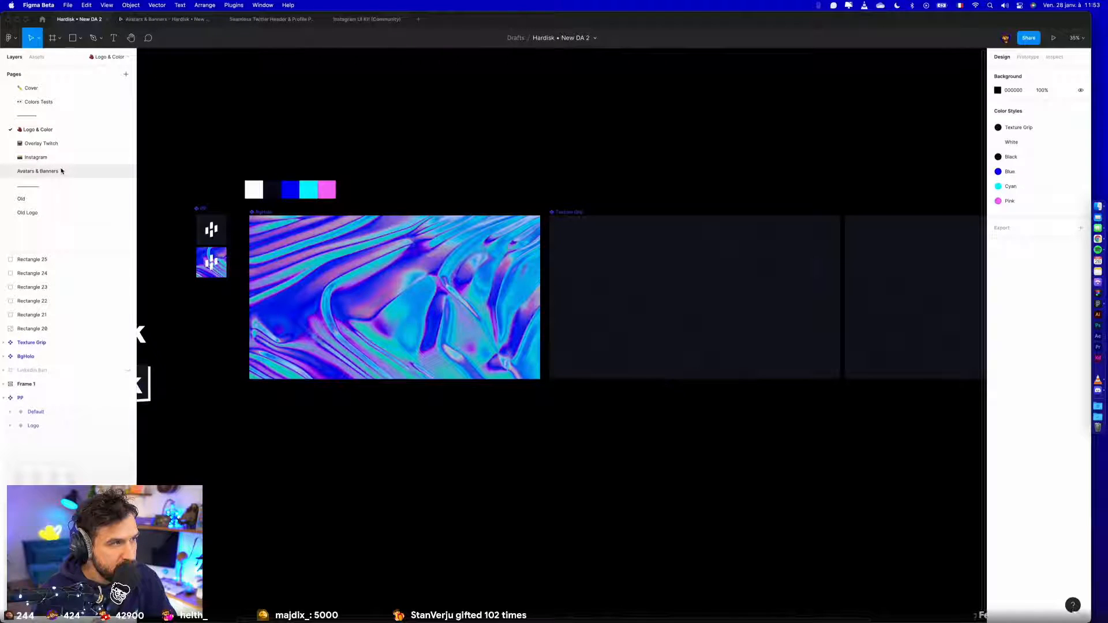
click(40, 171)
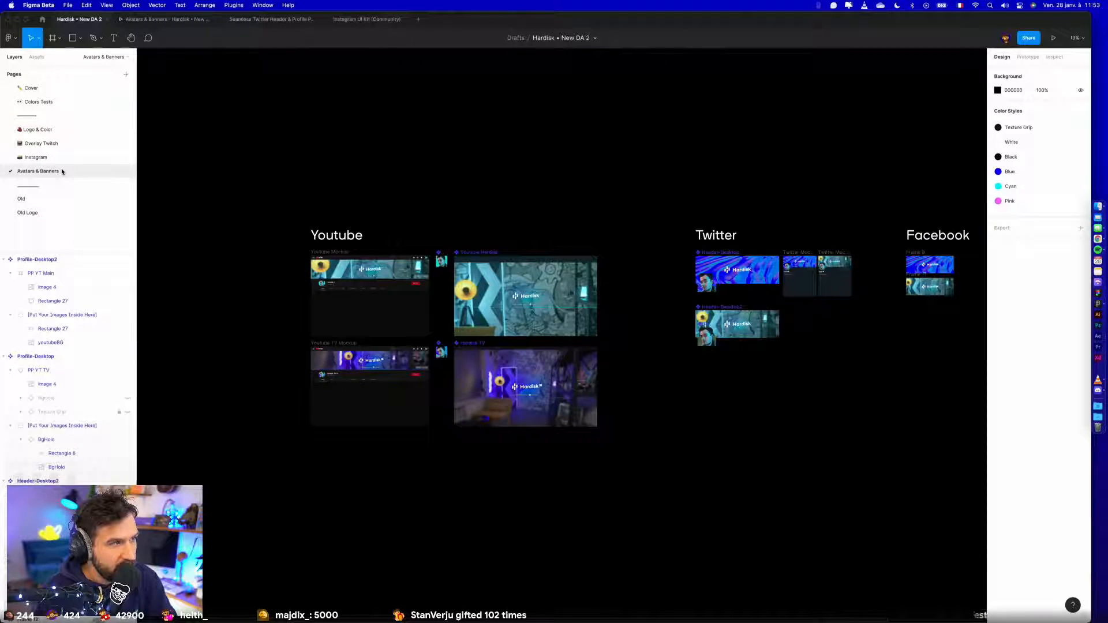
click(60, 144)
double_click(32, 145)
double_click(33, 146)
key(BackSpace)
key(Return)
- Examine the stream overlay frames on the Twitch page and the empty canvas below them
scroll(364, 128, down, 10)
drag(321, 252, 806, 262)
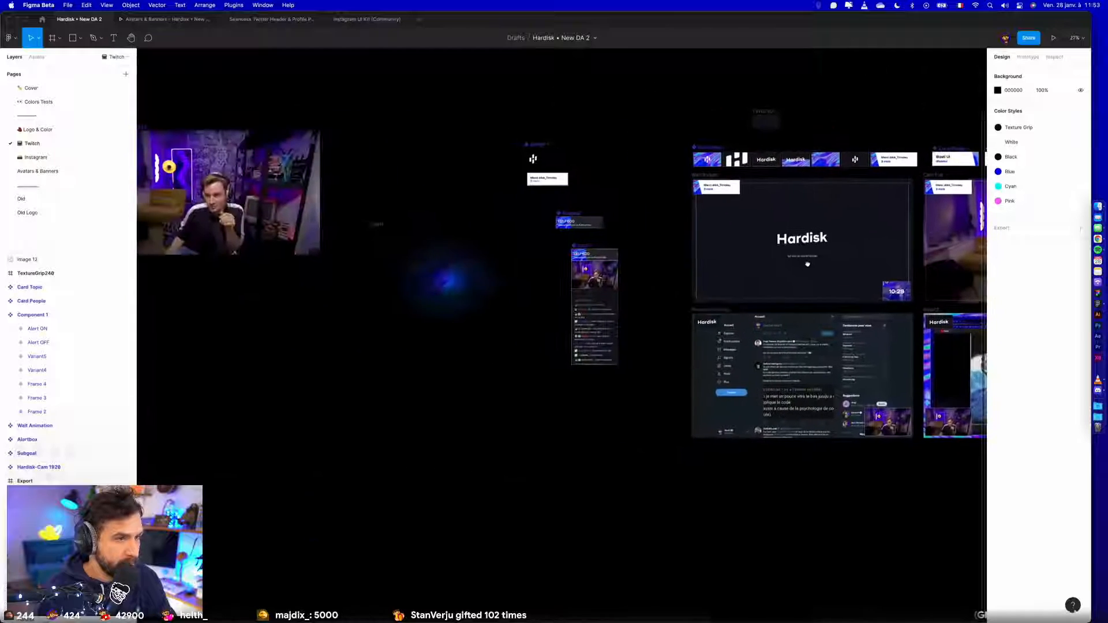
drag(273, 342, 552, 352)
scroll(548, 346, down, 5)
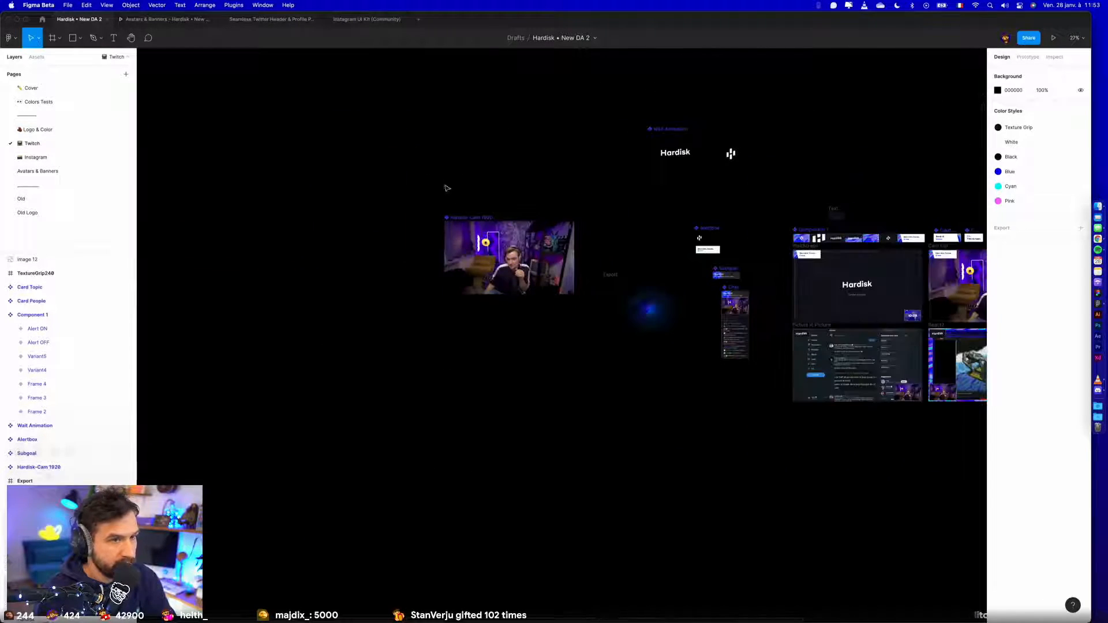
scroll(511, 213, right, 10)
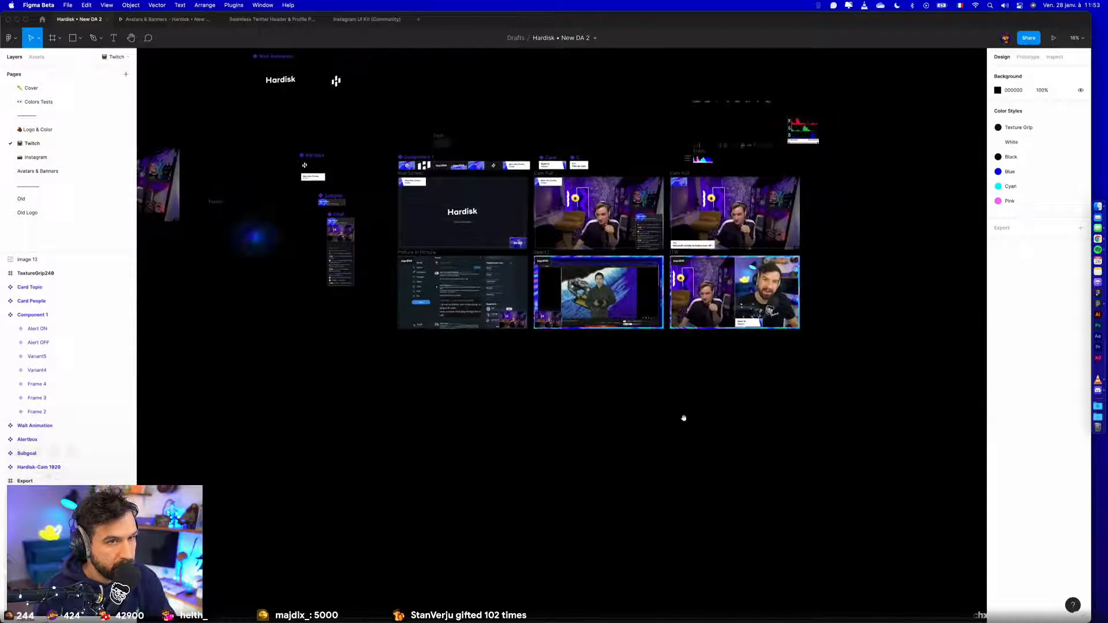
drag(558, 455, 643, 400)
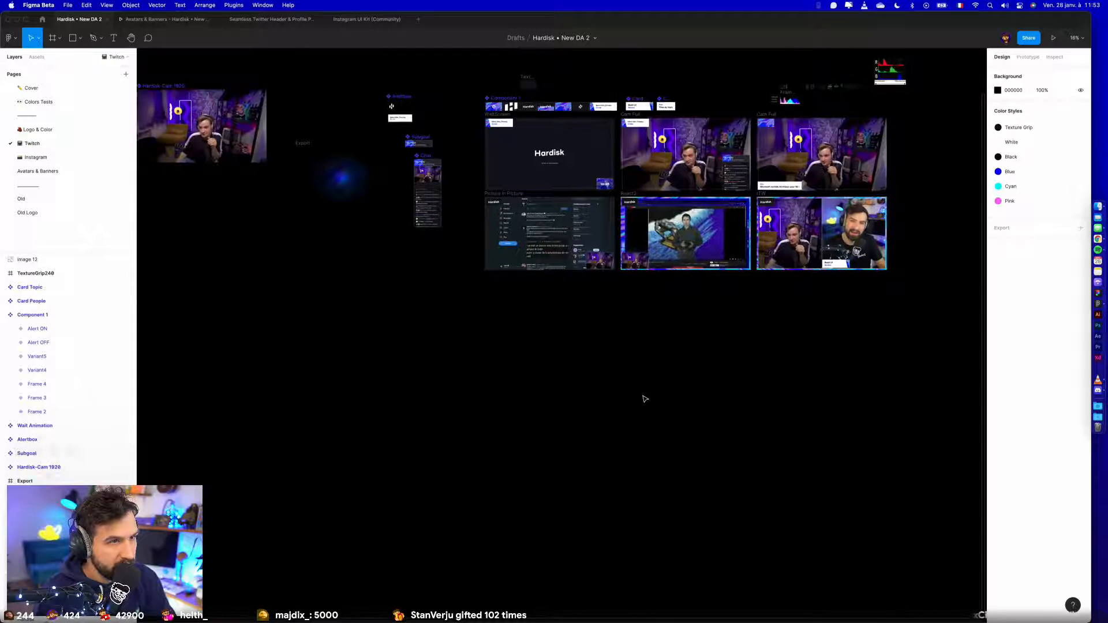
- Add the framed picture emoji, searched for as "Tableau", in front of the Avatars & Banners page name
click(38, 171)
double_click(11, 171)
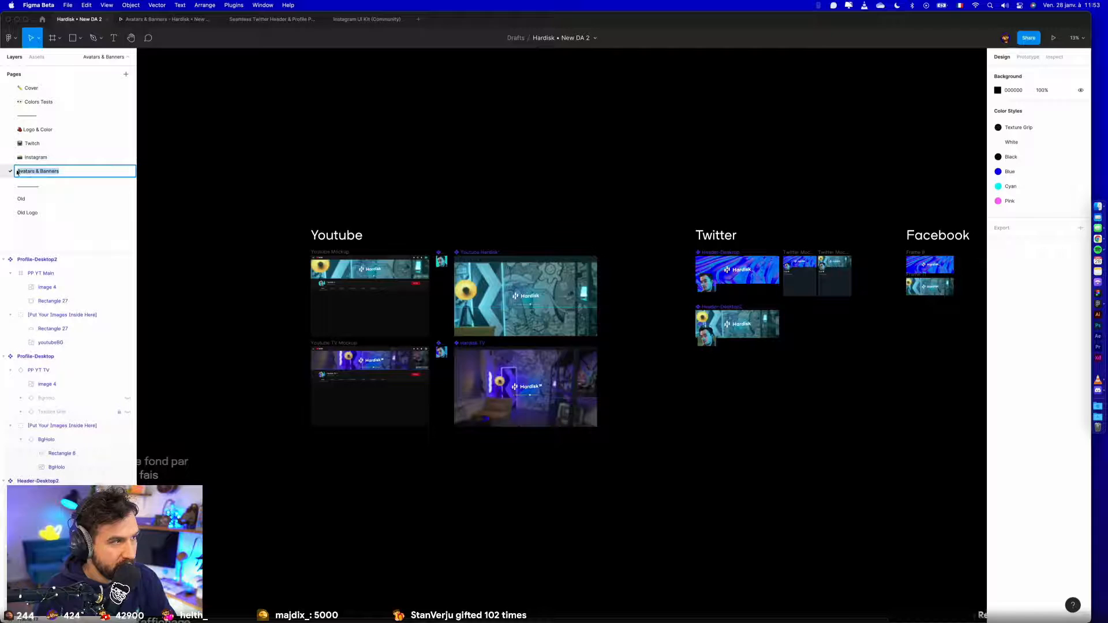
click(17, 171)
text(Tableau)
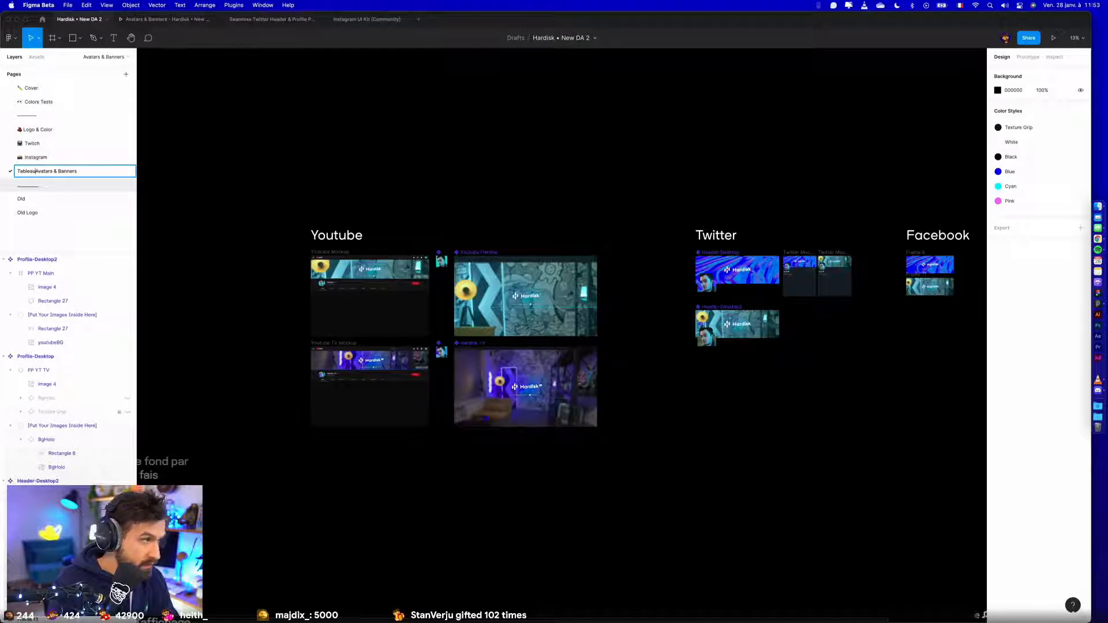
key(BackSpace)
key(BackSpace)
key(BackSpace)
key(BackSpace)
key(BackSpace)
key(BackSpace)
key(BackSpace)
key(BackSpace)
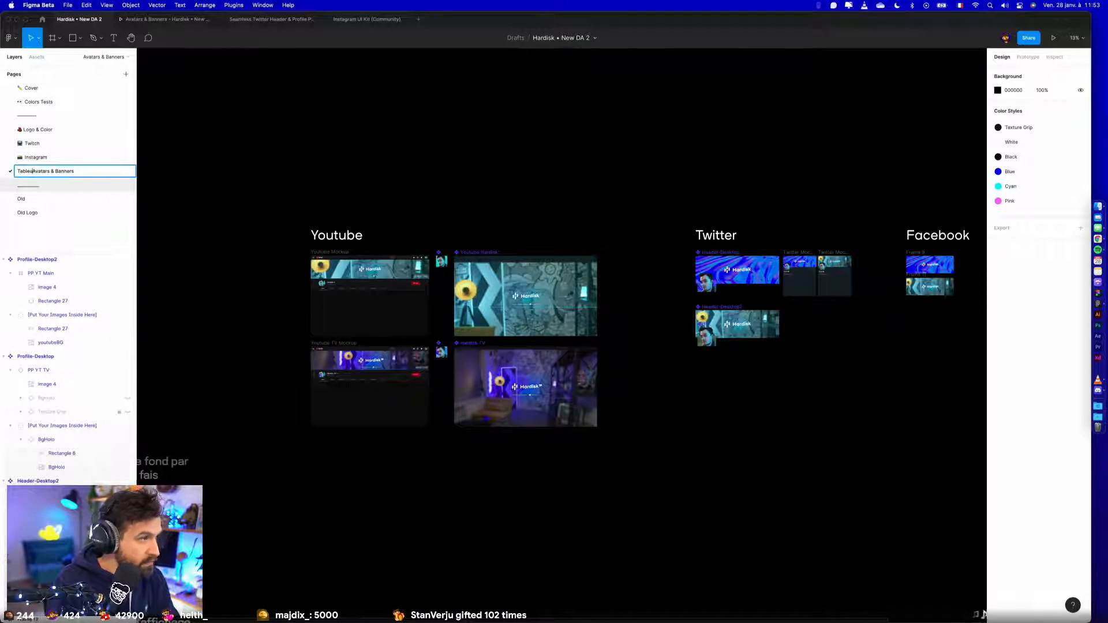
key(ctrl+super+space)
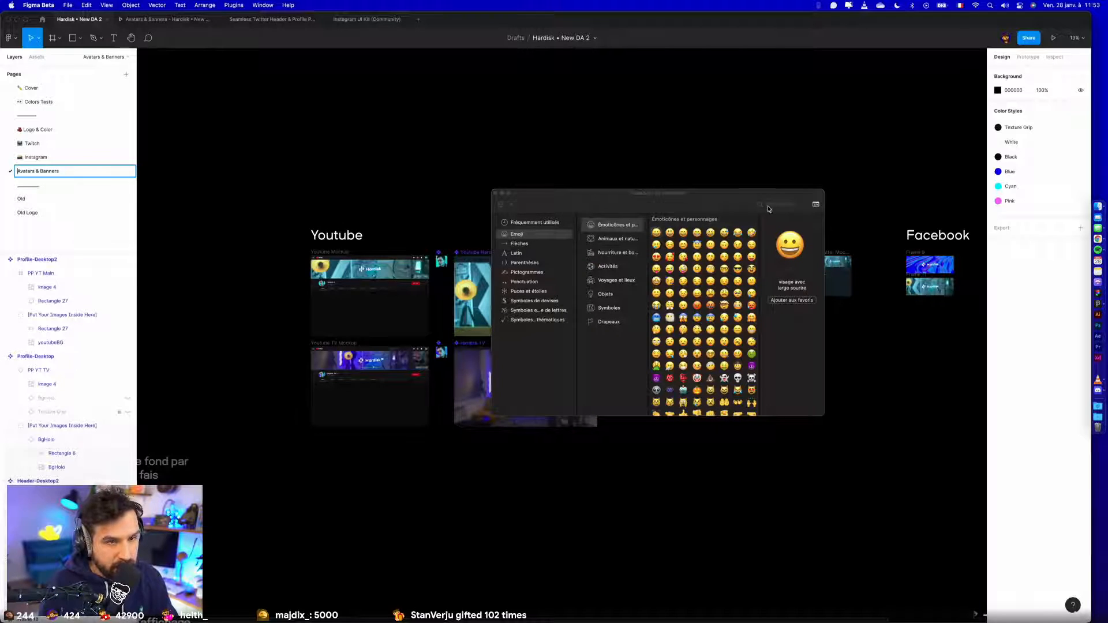
text(Tiblea)
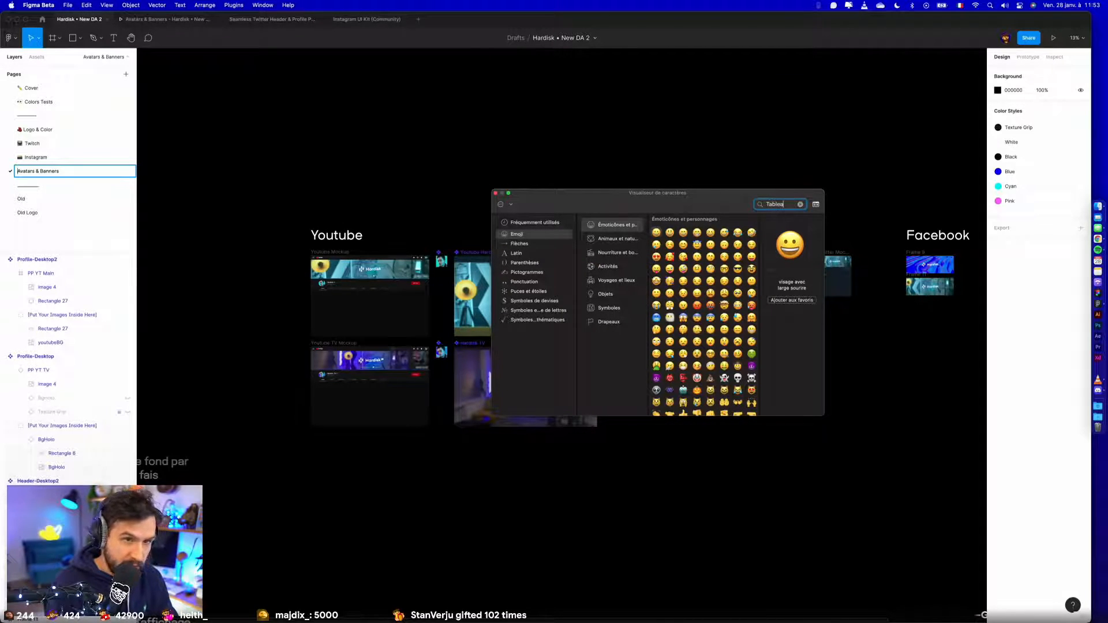
text(u)
double_click(626, 258)
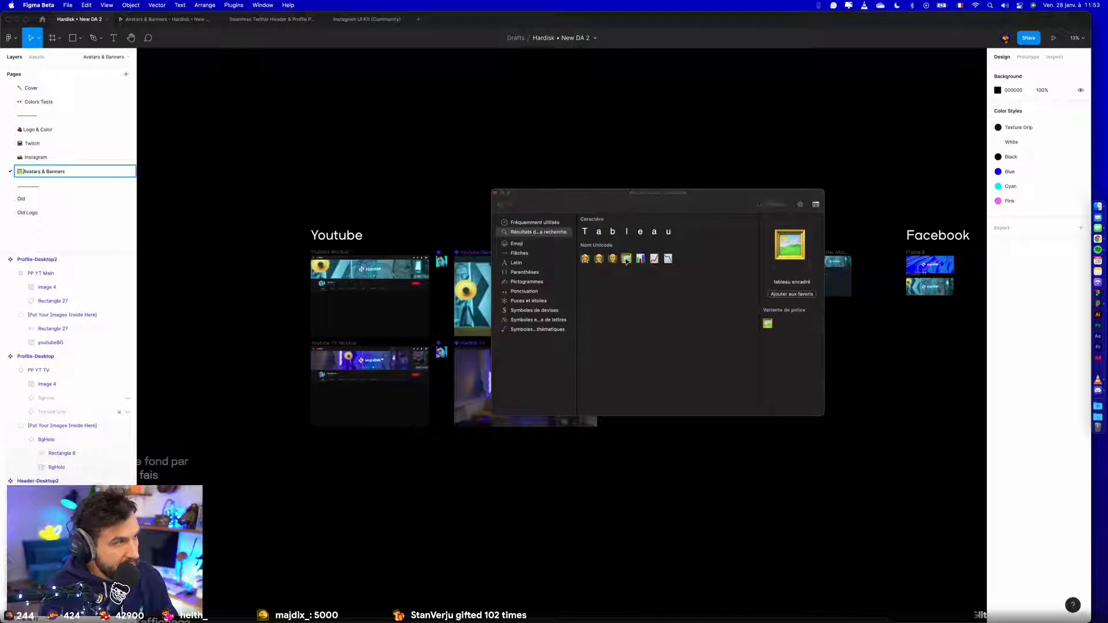
click(495, 192)
key(Return)
- Copy the Hardisk TV YouTube banner from the Avatars & Banners page and paste it below the overlay frames on the Twitch page
scroll(806, 403, right, 2)
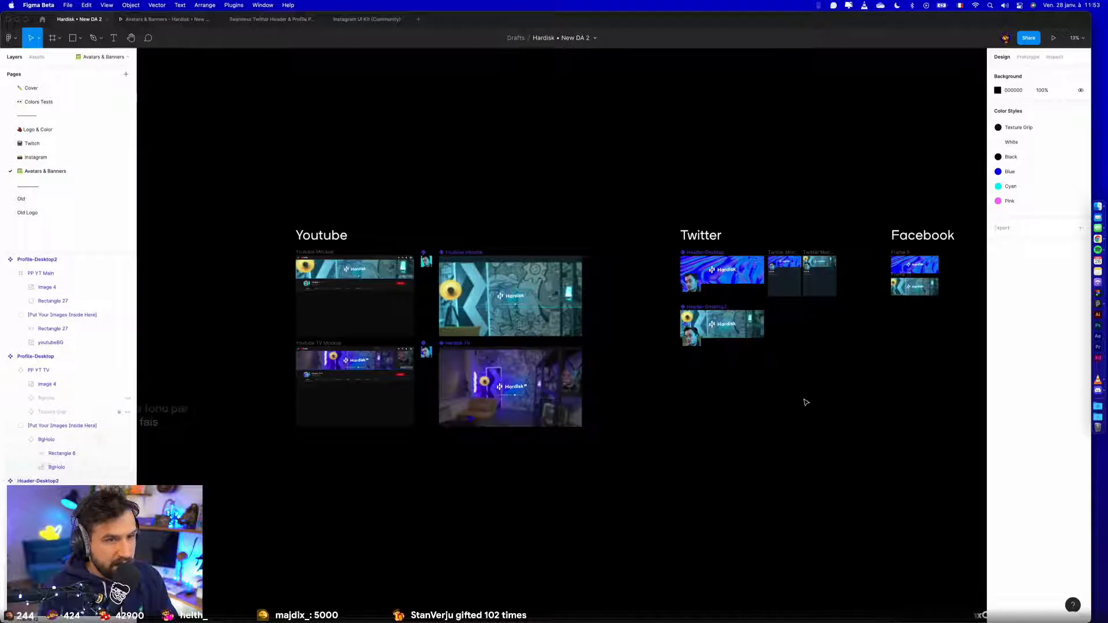
scroll(646, 260, up, 5)
scroll(638, 252, down, 3)
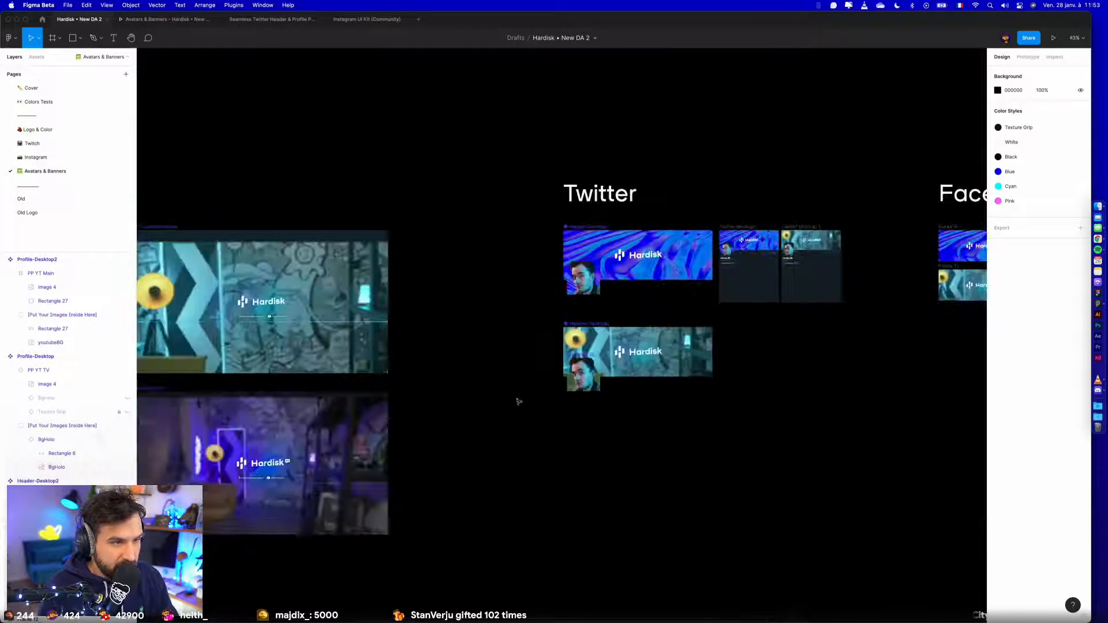
drag(438, 438, 893, 334)
click(756, 379)
scroll(756, 379, up, 3)
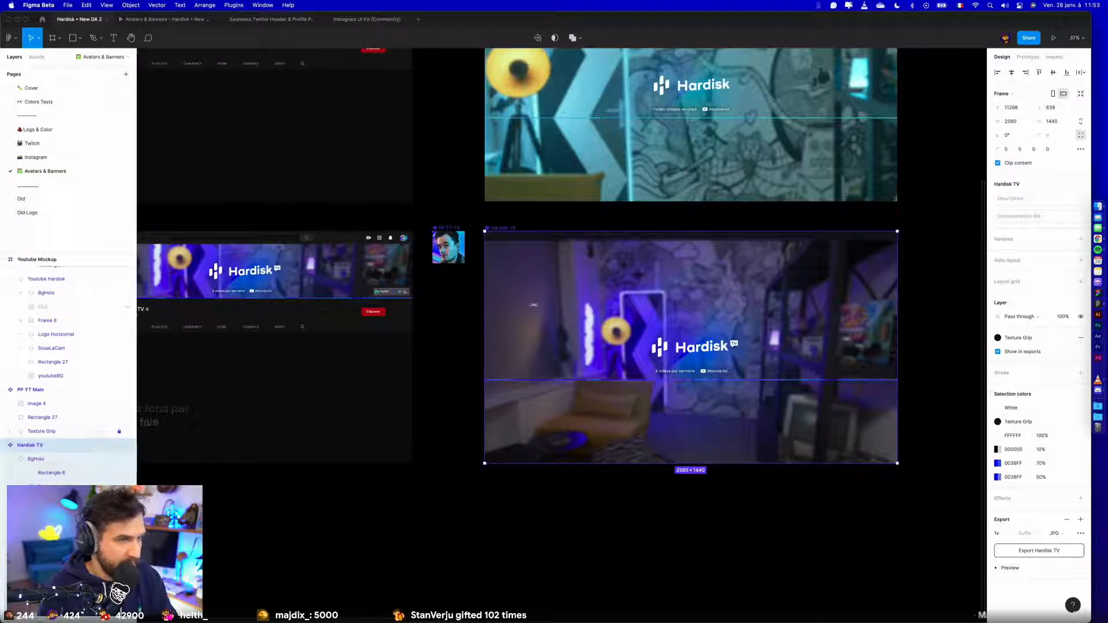
click(75, 157)
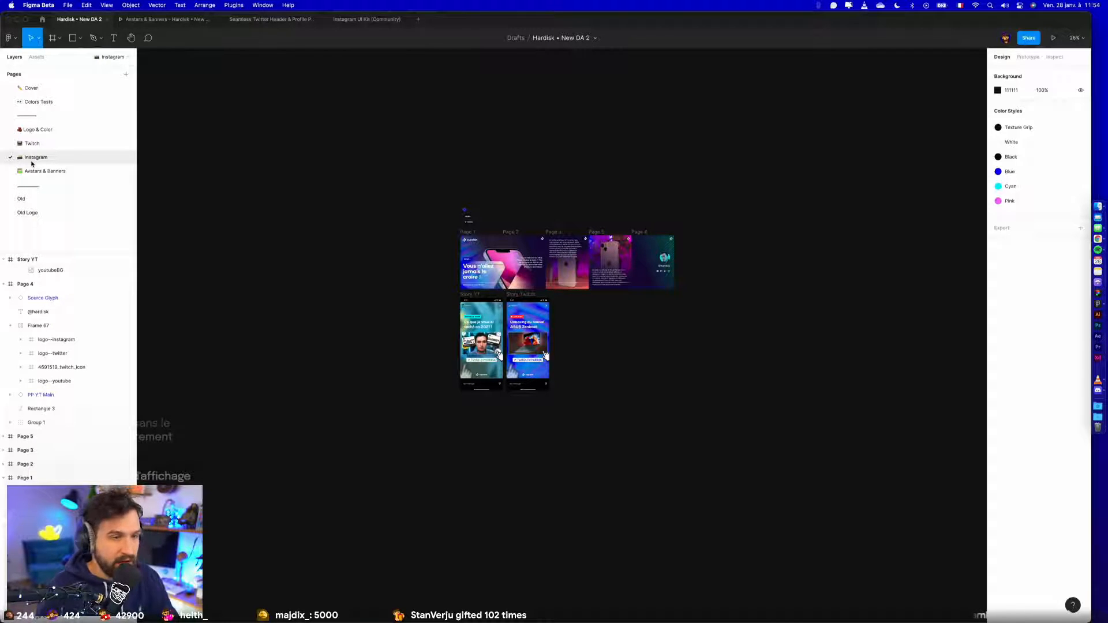
click(34, 171)
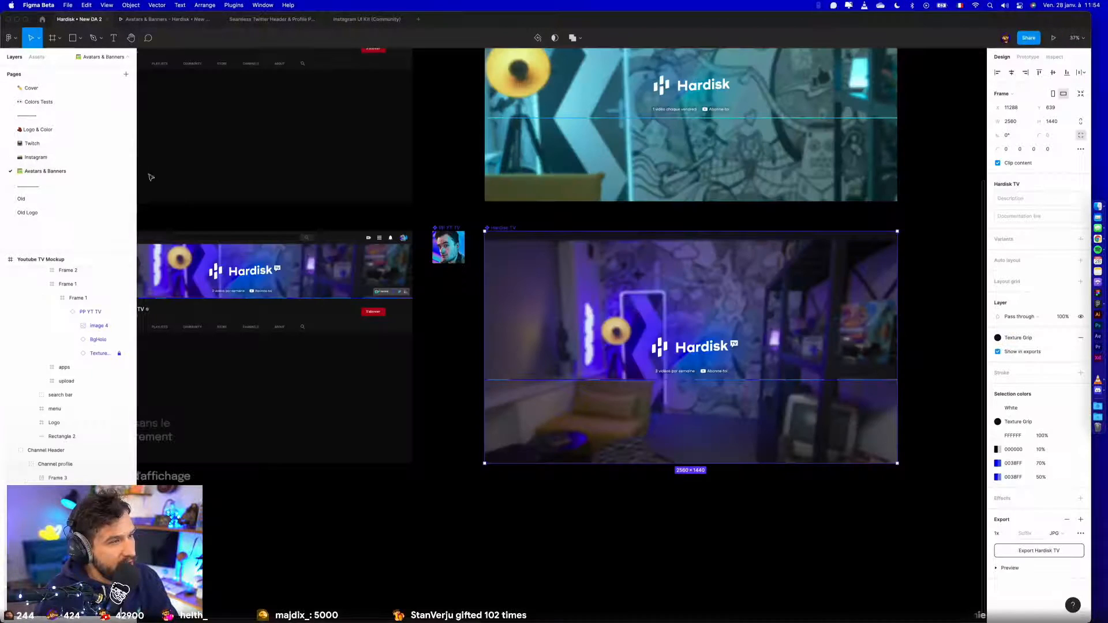
click(32, 144)
key(super+v)
drag(502, 294, 501, 344)
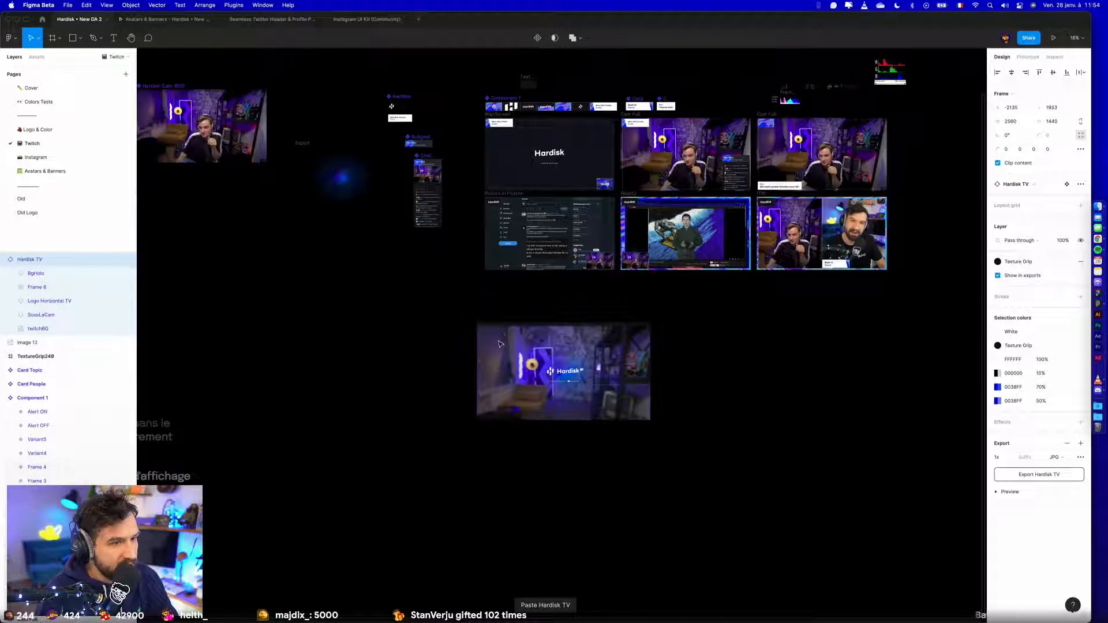
scroll(500, 344, up, 5)
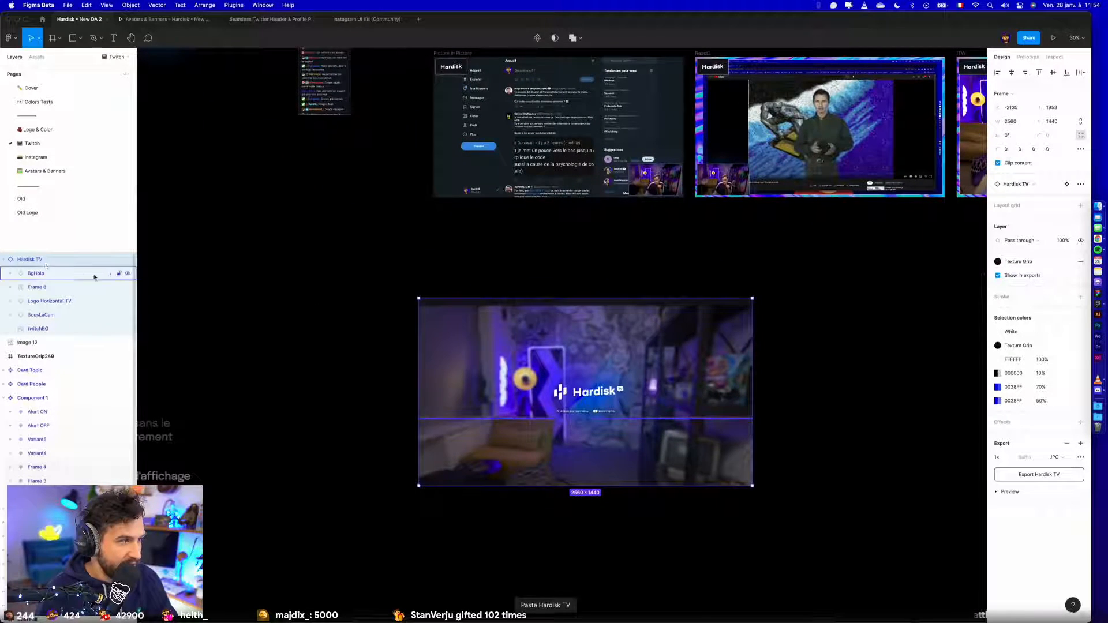
- Detach the pasted Hardisk TV banner from its component and rename the frame as Offline Twitch
key(super+alt+b)
double_click(34, 258)
text(Offl)
key(BackSpace)
key(BackSpace)
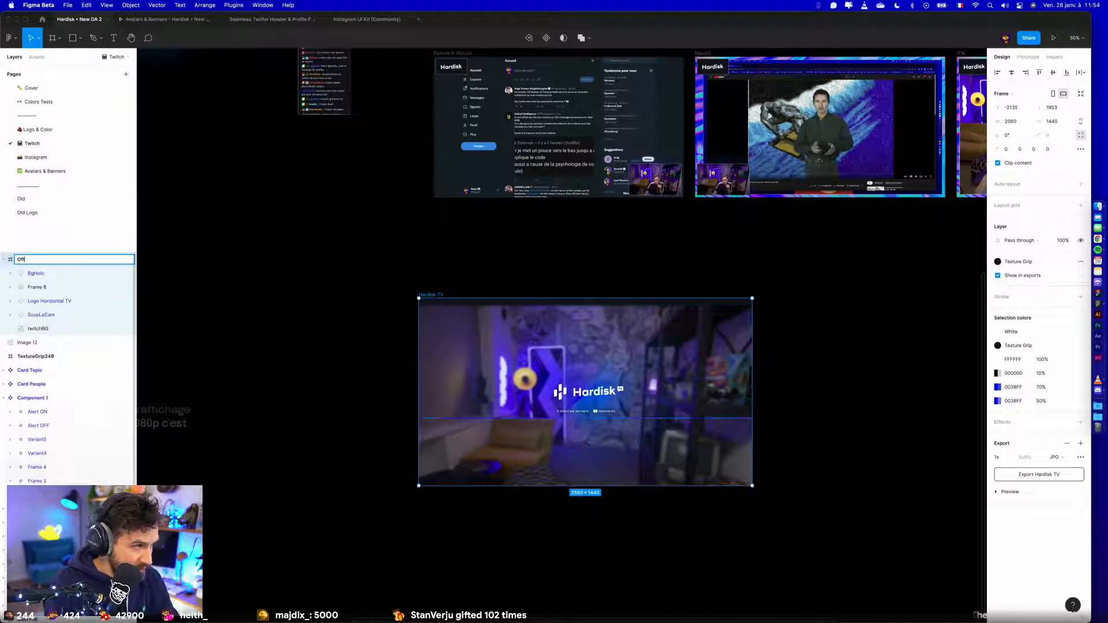
text(line Twitch)
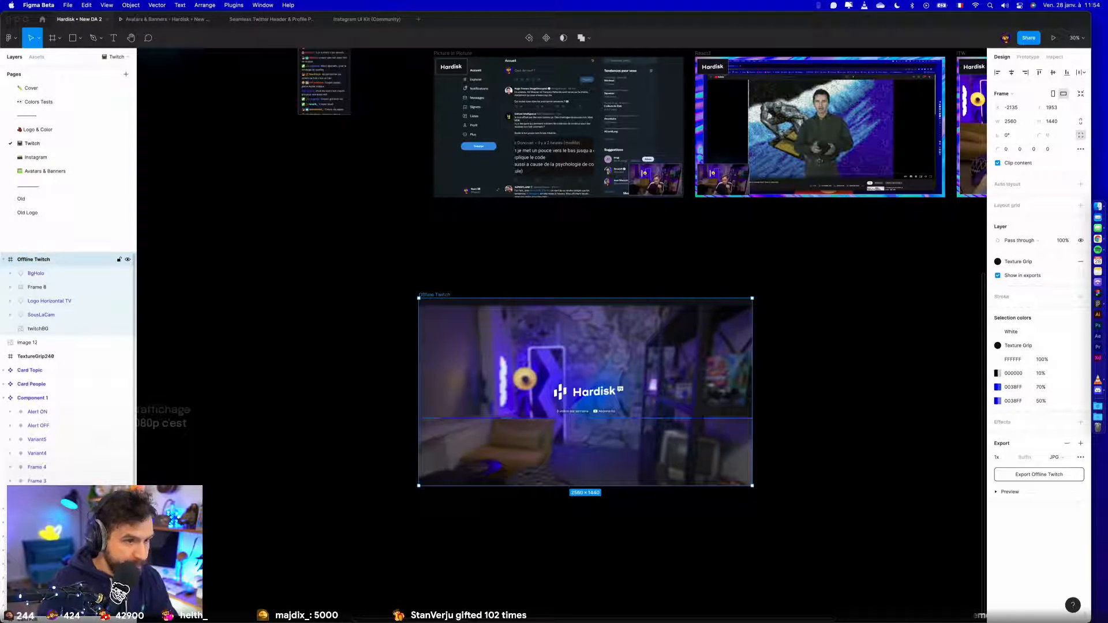
key(Return)
key(Escape)
- Resize the Offline Twitch frame to 1920 × 1080
super+click(440, 301)
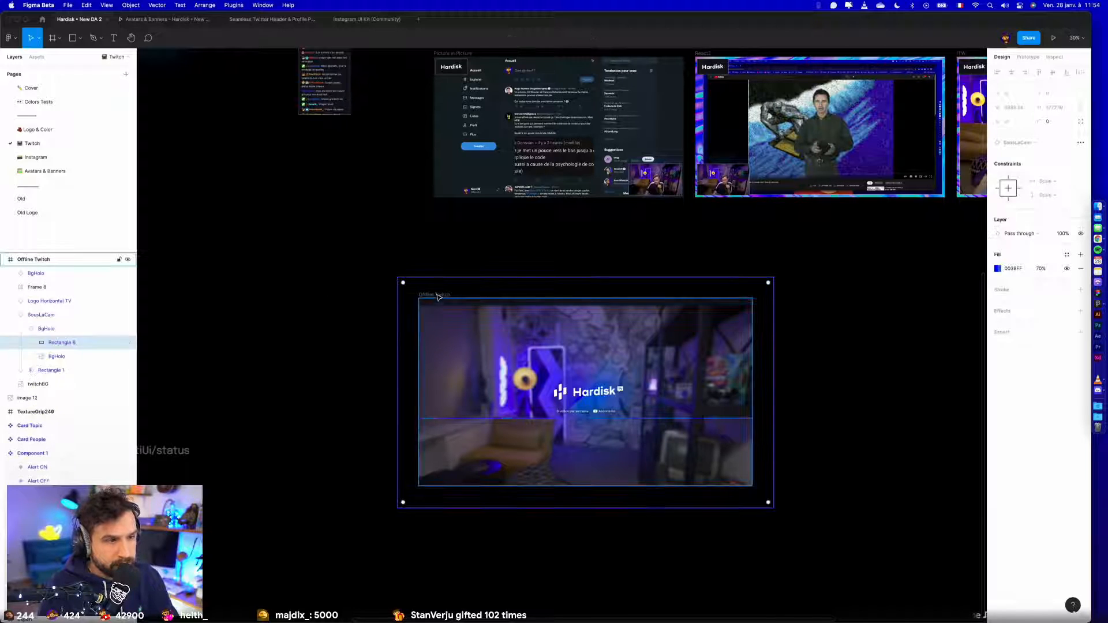
click(440, 295)
click(1022, 124)
text(1920)
key(Tab)
text(10)
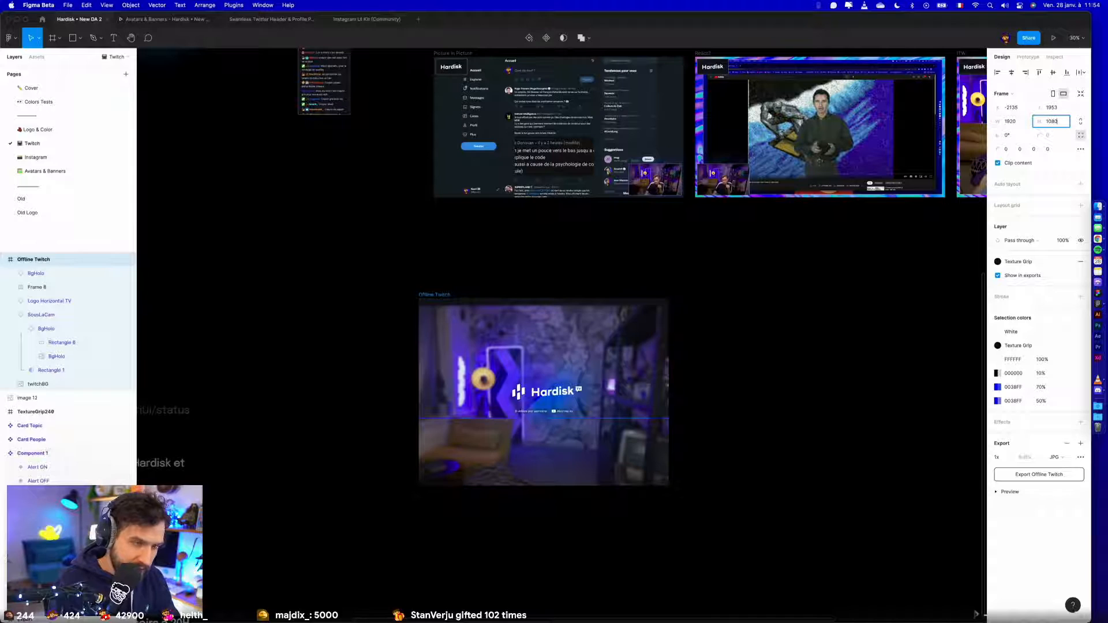
key(Return)
click(551, 355)
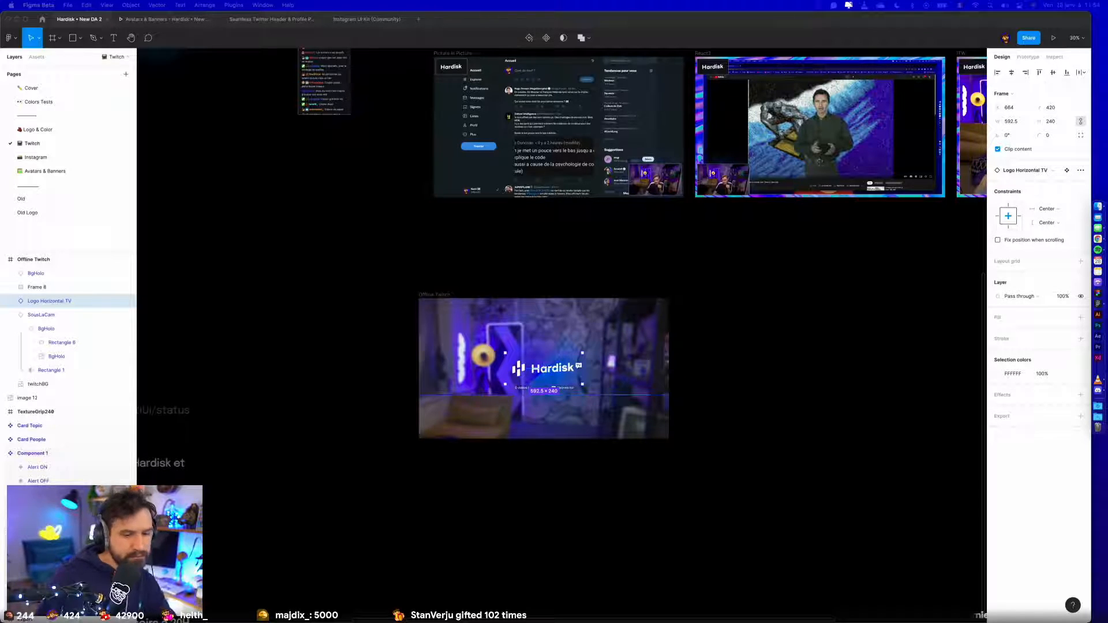
click(791, 407)
- Delete the YouTube "Abonne-toi" label beneath the Hardisk logo in the Offline Twitch frame
scroll(479, 390, up, 5)
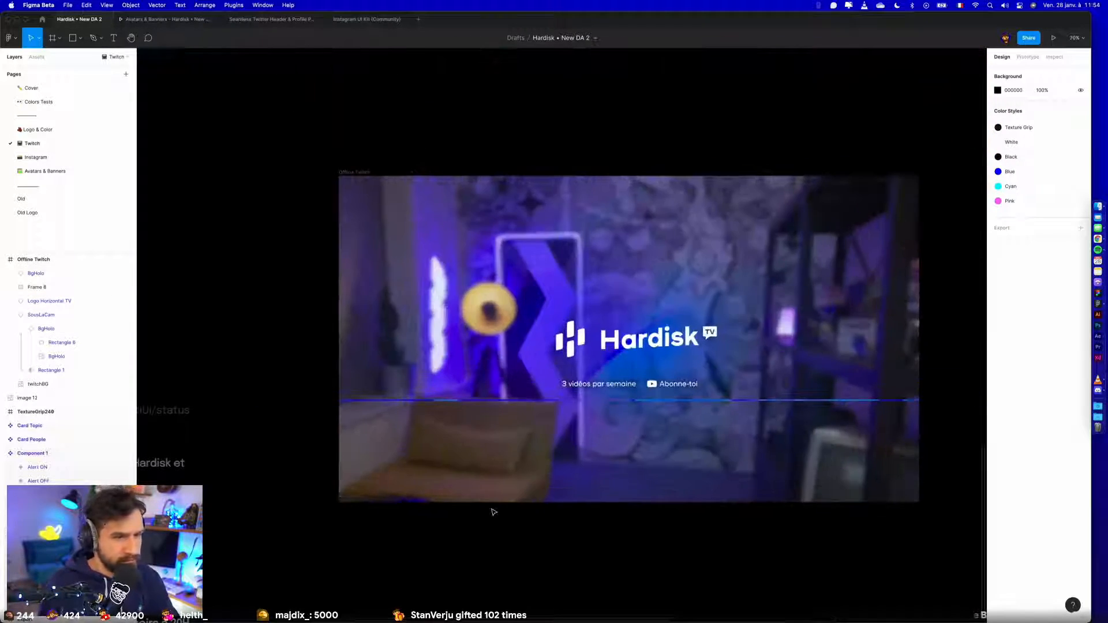
click(627, 335)
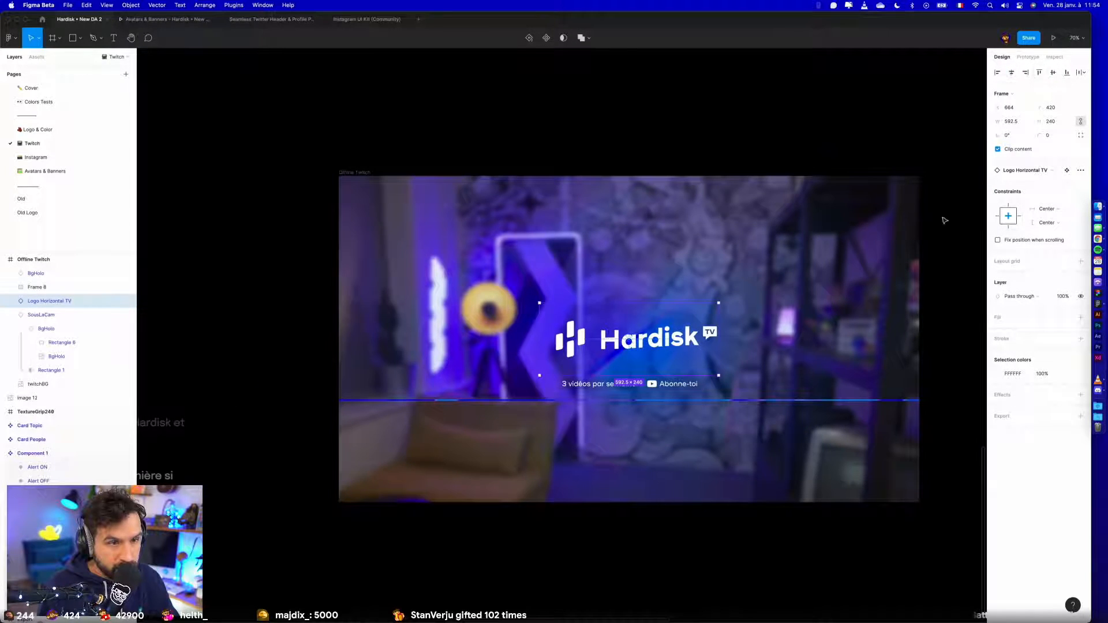
click(594, 386)
scroll(633, 383, up, 5)
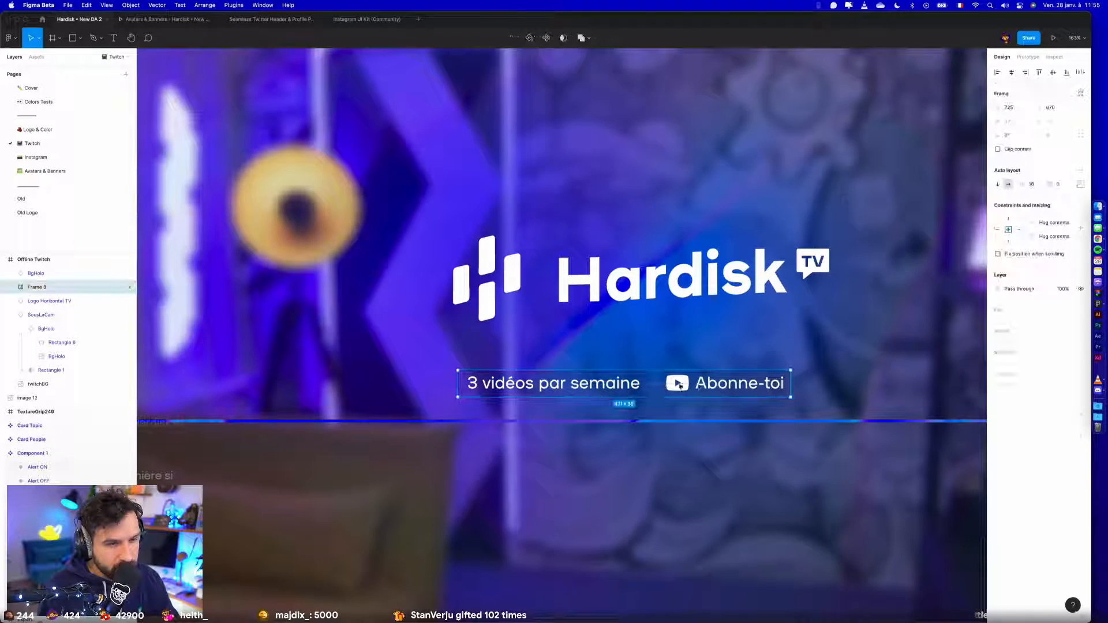
click(711, 386)
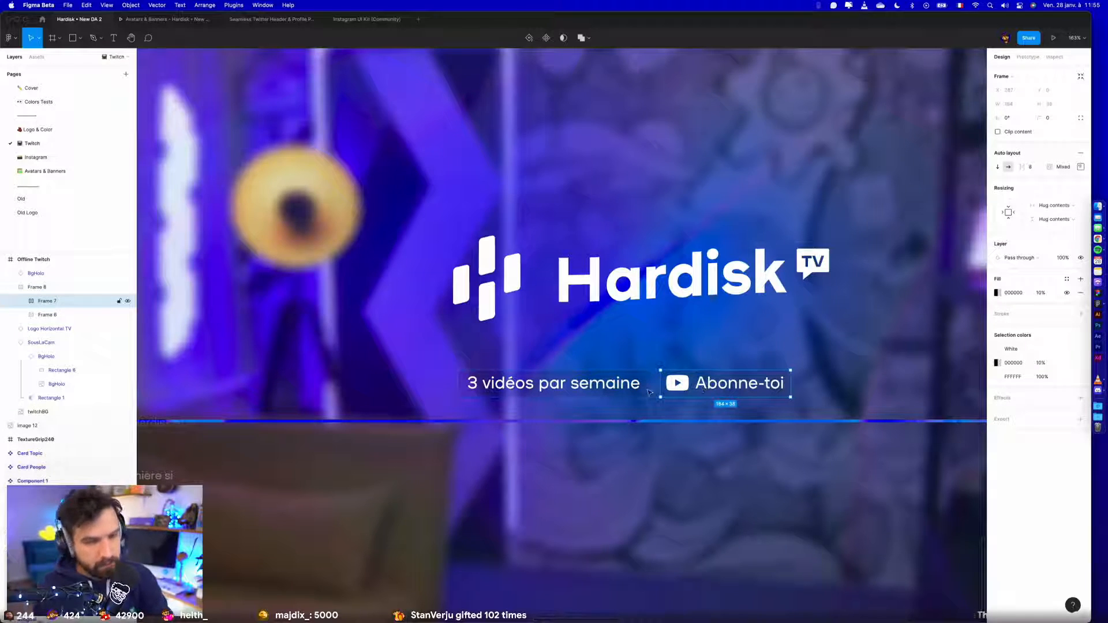
key(Delete)
- Replace the "3 vidéos par semaine" text under the logo with "Offline" and select its enclosing auto layout frame
click(600, 386)
key(Return)
text(Le)
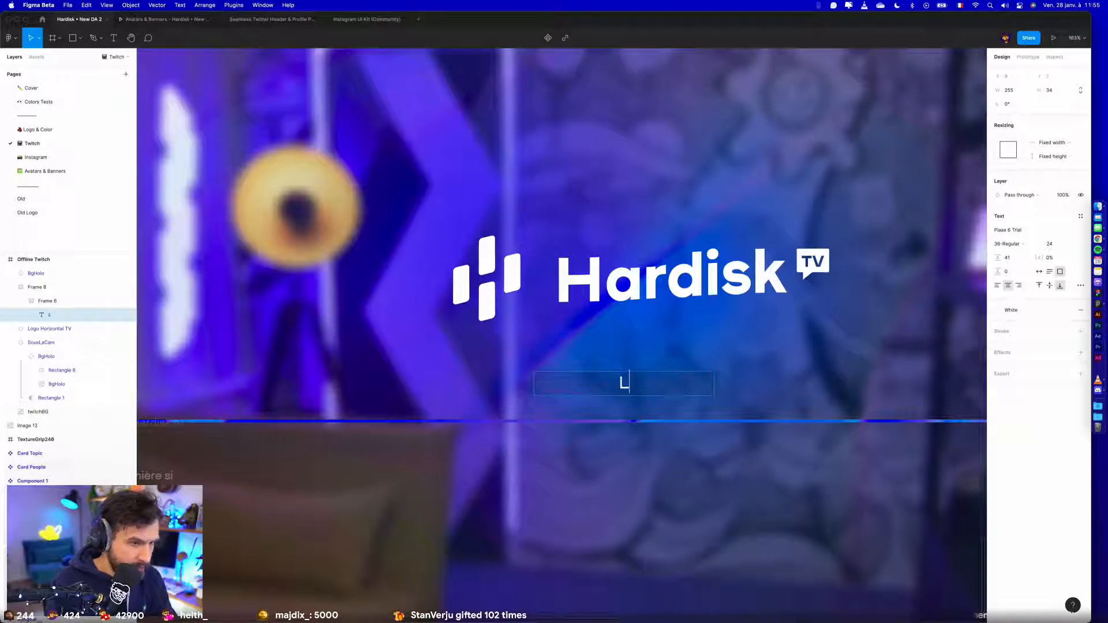
key(BackSpace)
key(BackSpace)
text(Offline)
key(Escape)
click(700, 389)
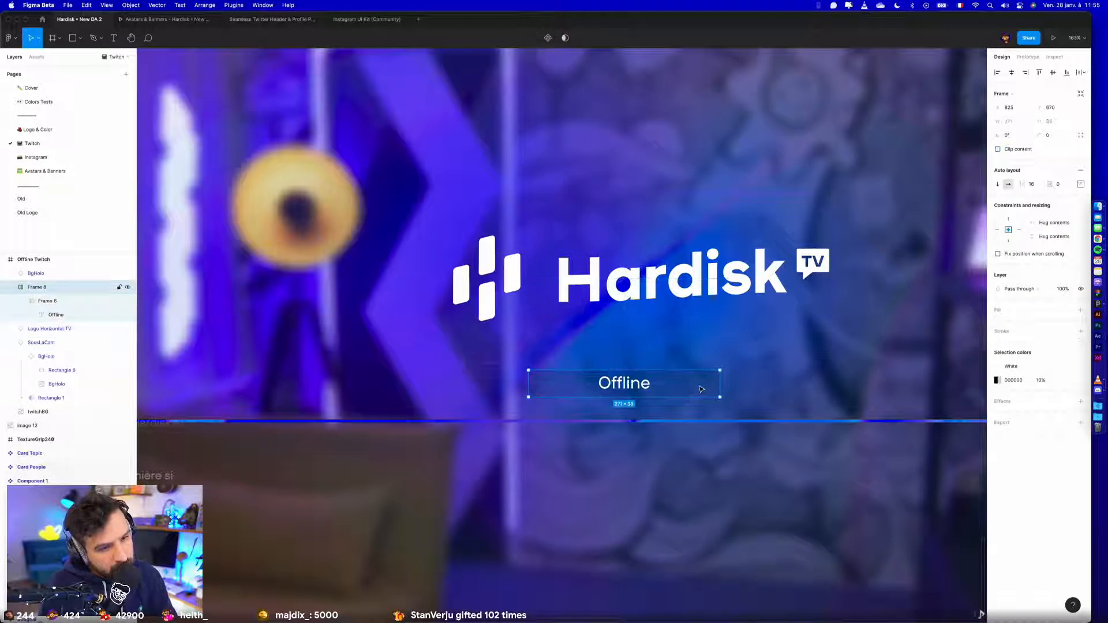
- Change the "Offline" text under the Hardisk TV logo to "Stream offline"
double_click(642, 386)
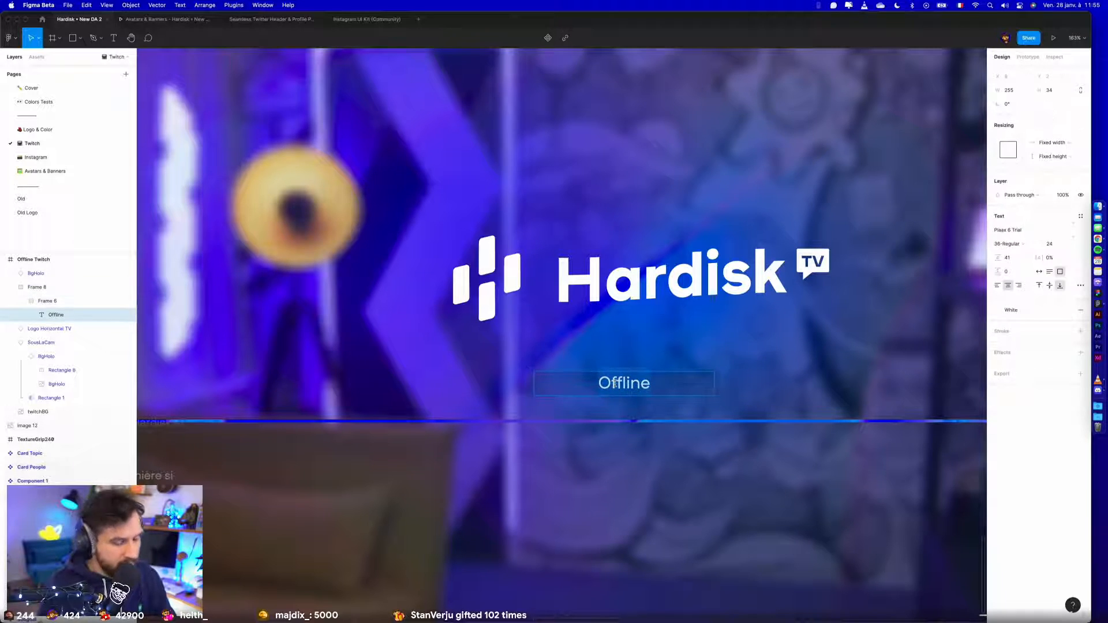
text(Stream offline)
key(Escape)
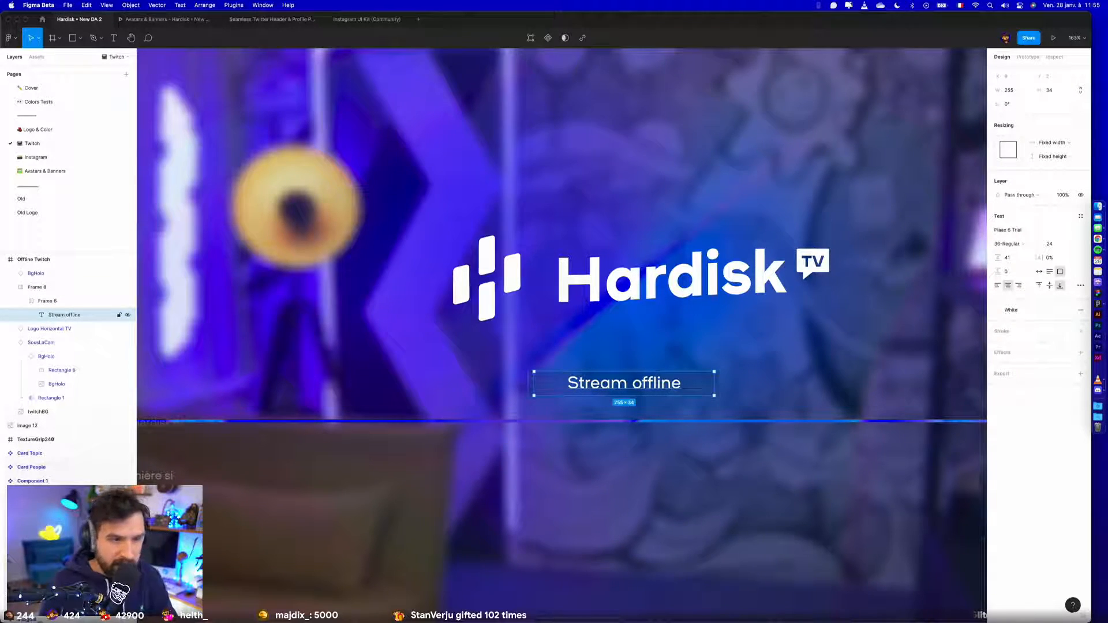
- Align the BgHolo line to the bottom edge of the Offline Twitch frame
click(700, 423)
scroll(699, 423, down, 5)
scroll(699, 424, down, 3)
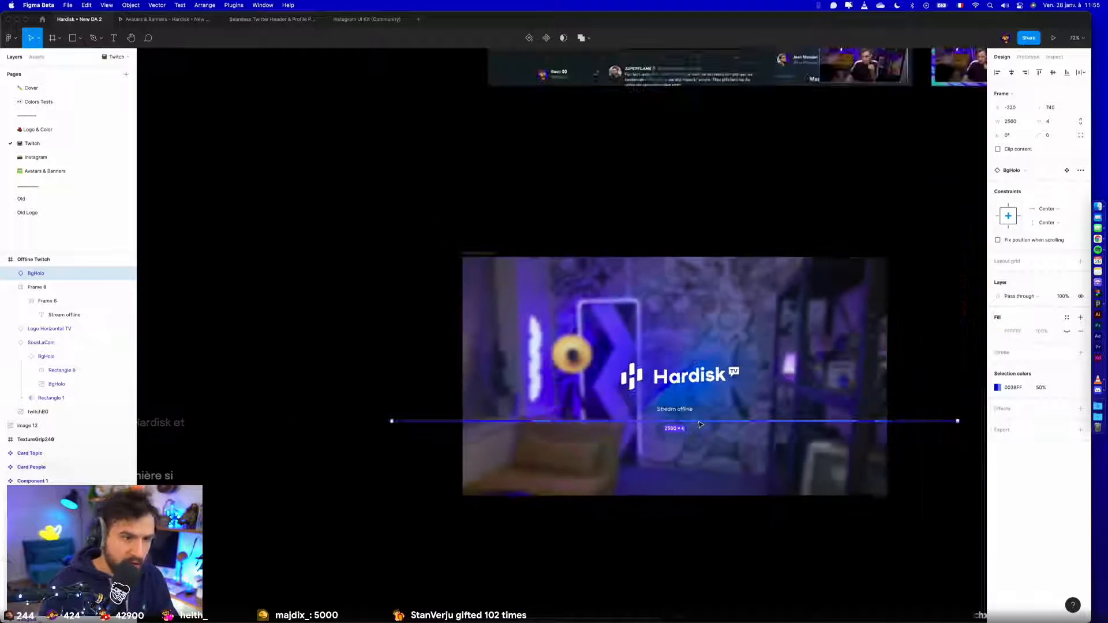
click(1065, 74)
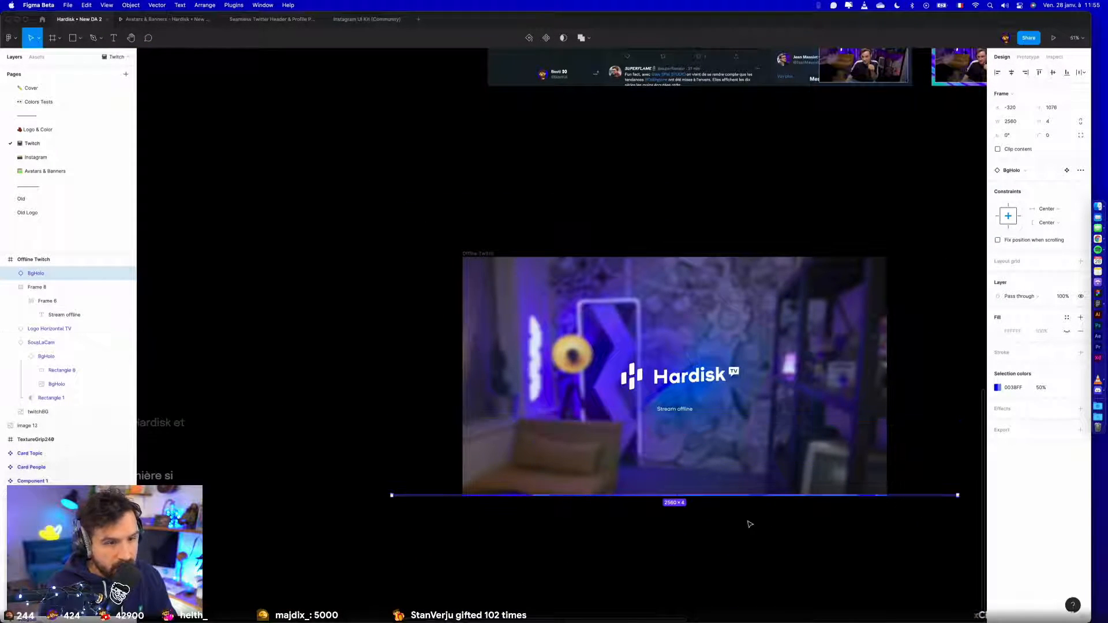
click(749, 522)
click(872, 496)
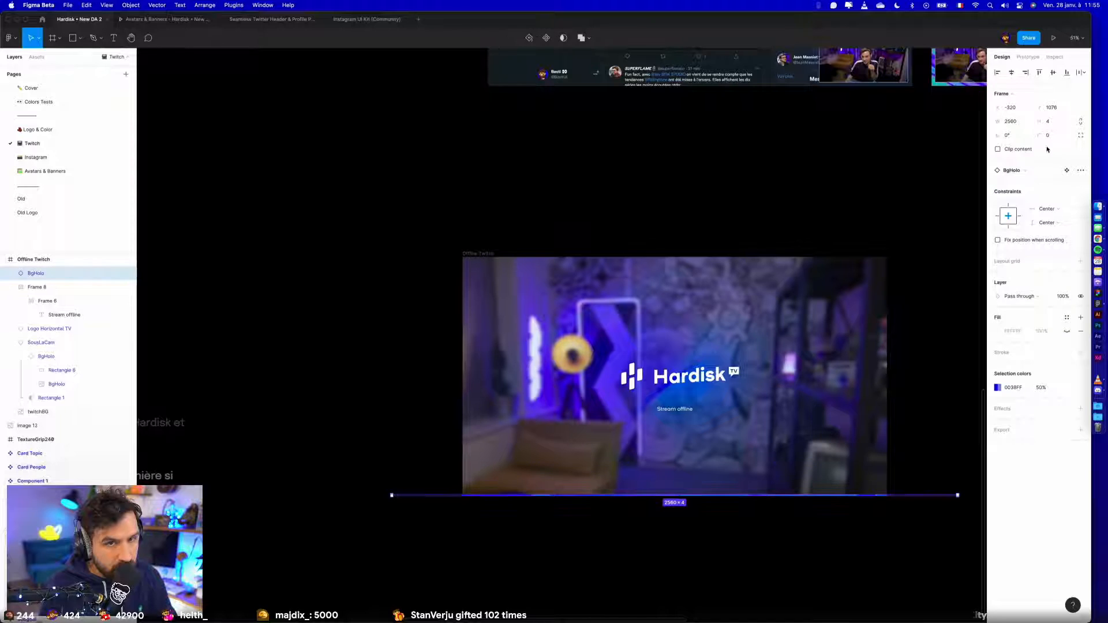
- Set the BgHolo line's width to 1920 and centre it horizontally in the Offline Twitch frame
click(1020, 123)
text(19)
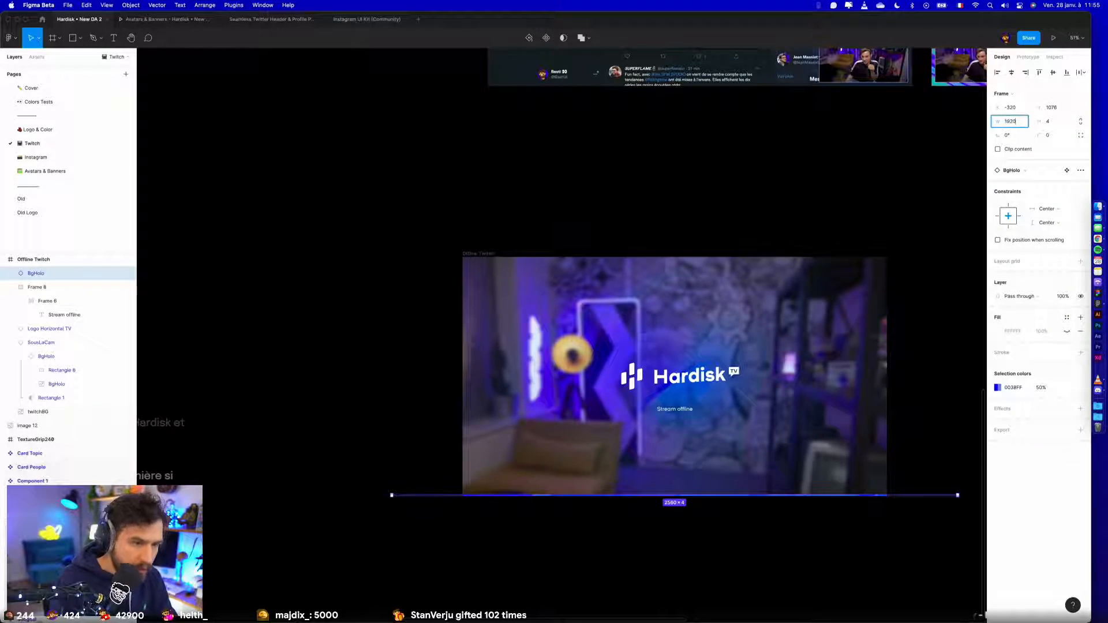
key(Return)
click(1010, 72)
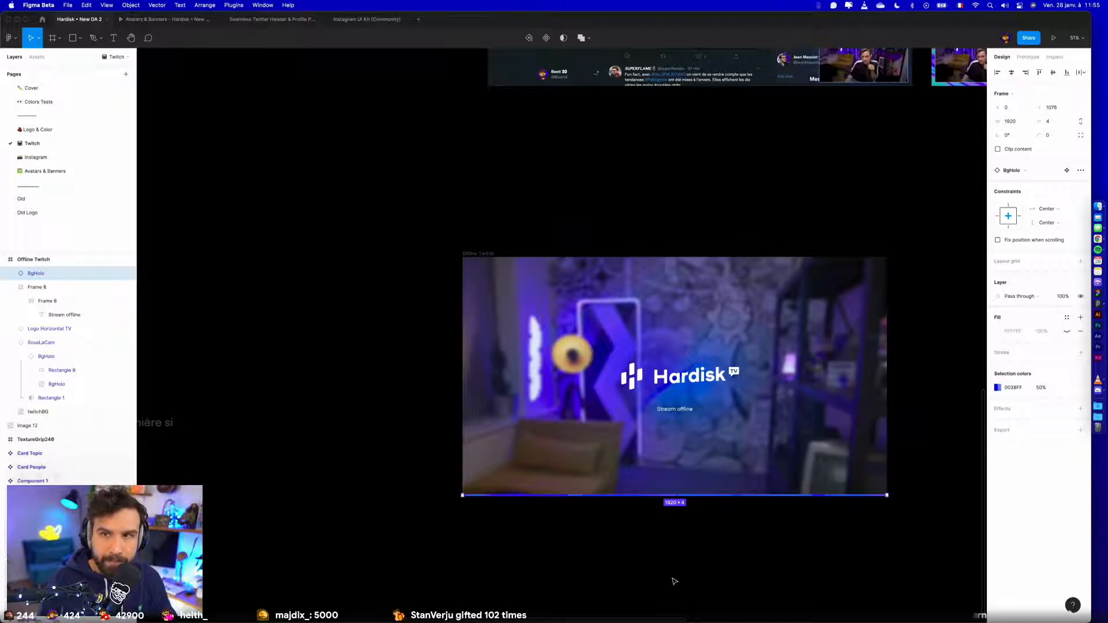
- Make the "Stream offline" text box auto width and set its line height to Auto
scroll(578, 546, right, 4)
click(544, 369)
scroll(543, 369, up, 5)
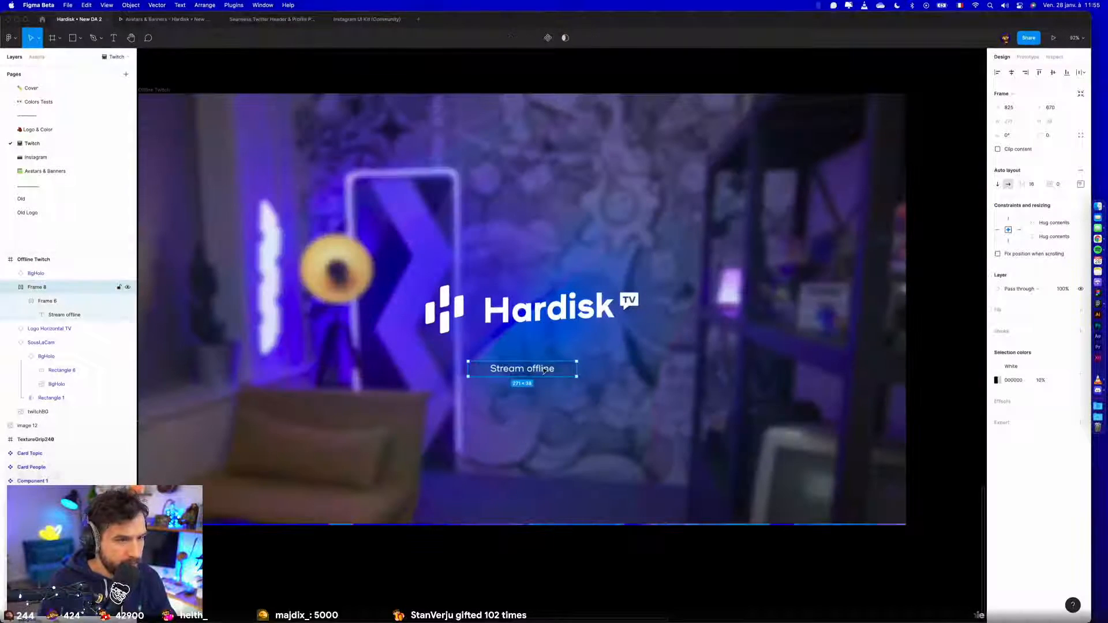
double_click(543, 369)
scroll(543, 369, up, 10)
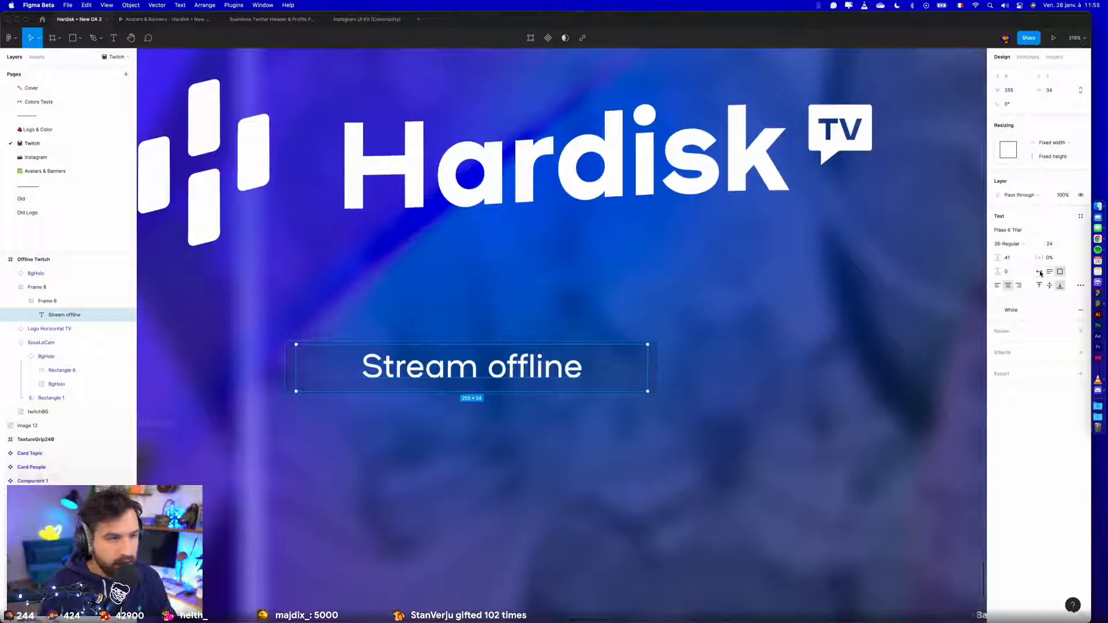
click(1039, 271)
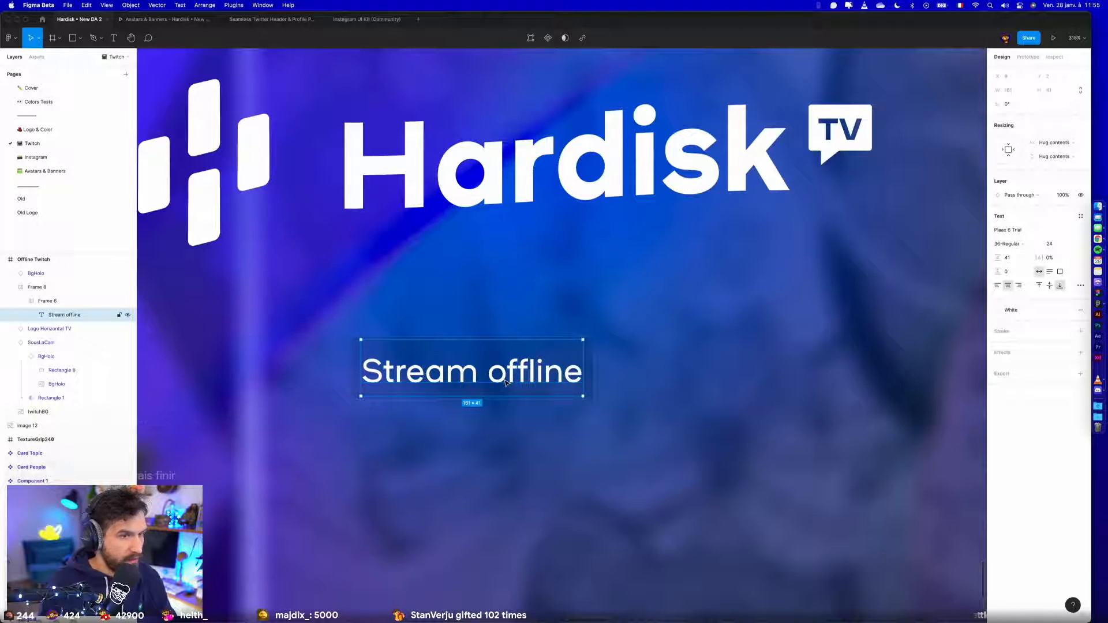
click(1021, 259)
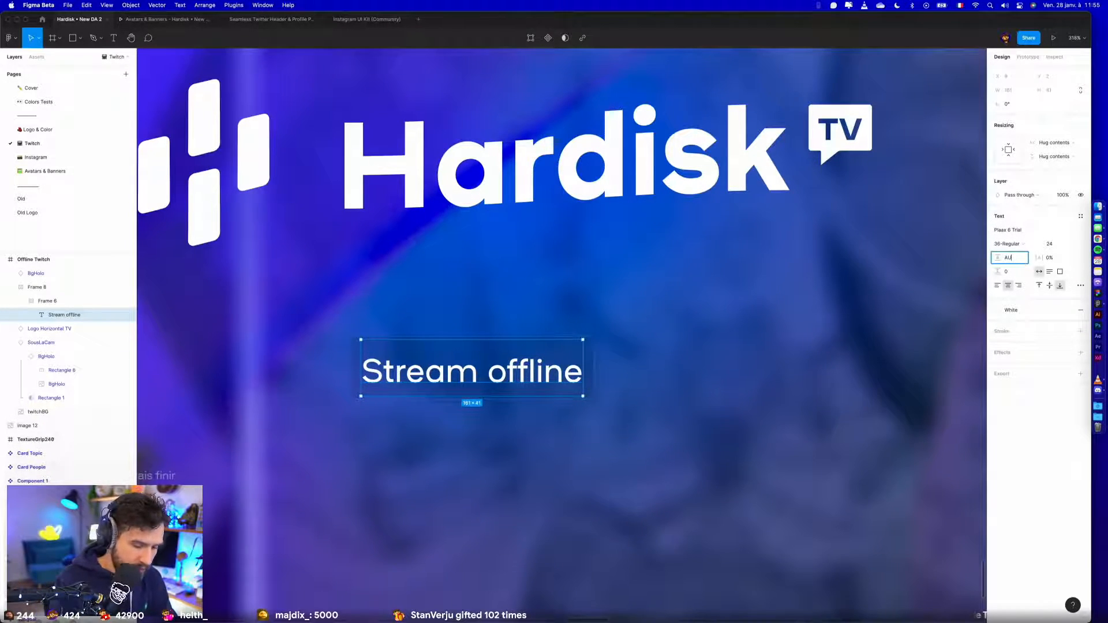
key(Return)
- Wrap the "Stream offline" text in an auto layout frame with padding 0, then set only its bottom padding to 2
key(shift+a)
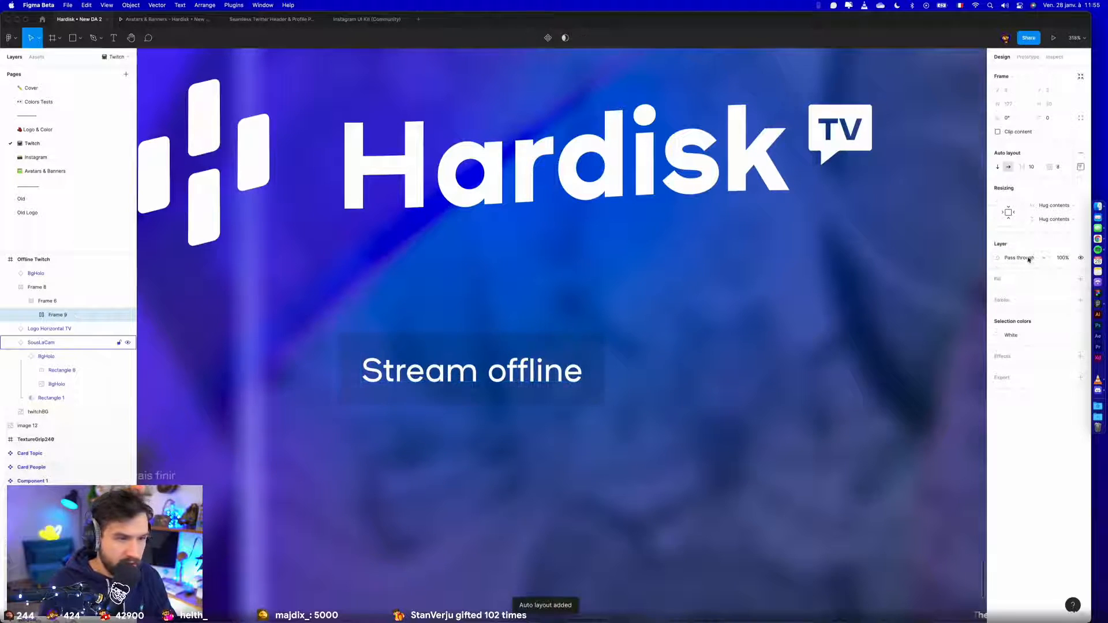
click(1065, 171)
text(0)
key(Return)
click(1080, 166)
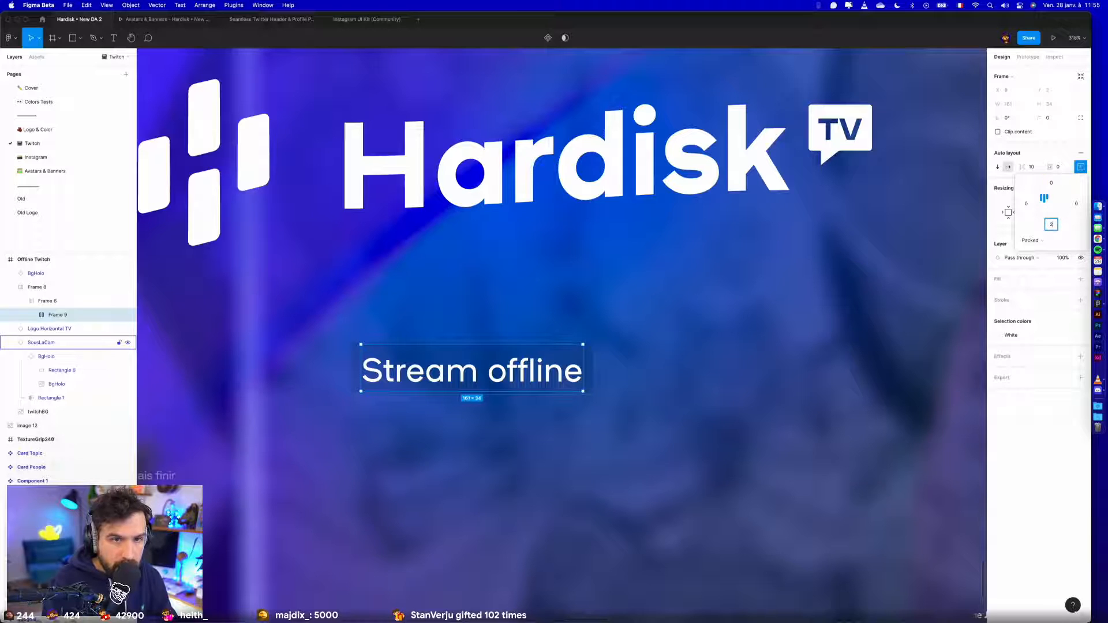
click(735, 424)
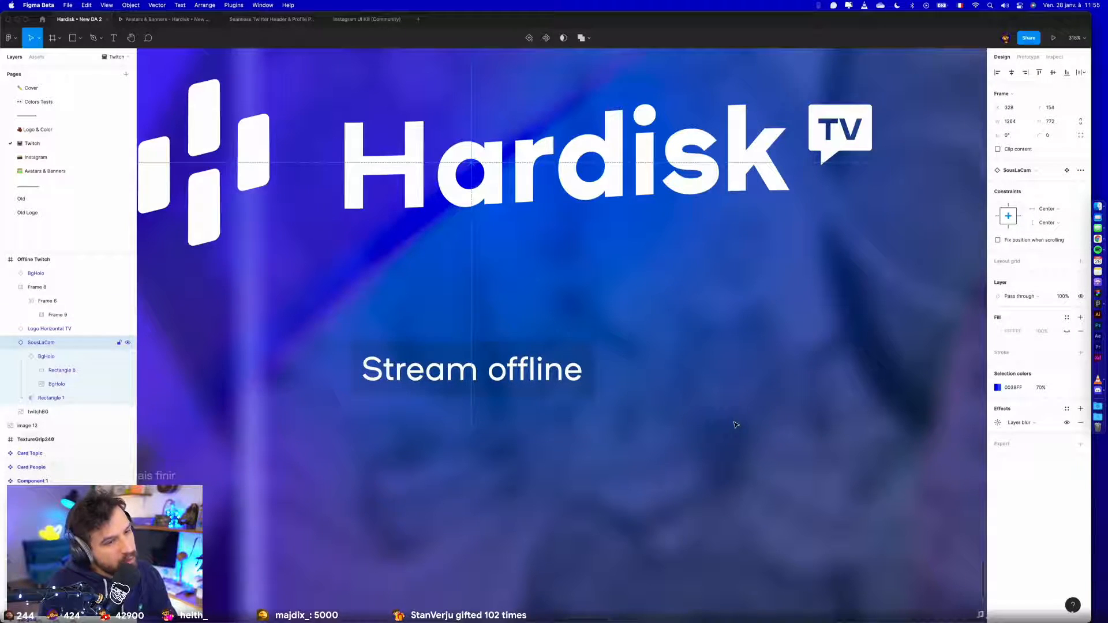
- Try a padding of 8 on the outermost auto layout frame around "Stream offline" and set it back to 0
click(512, 350)
click(1031, 184)
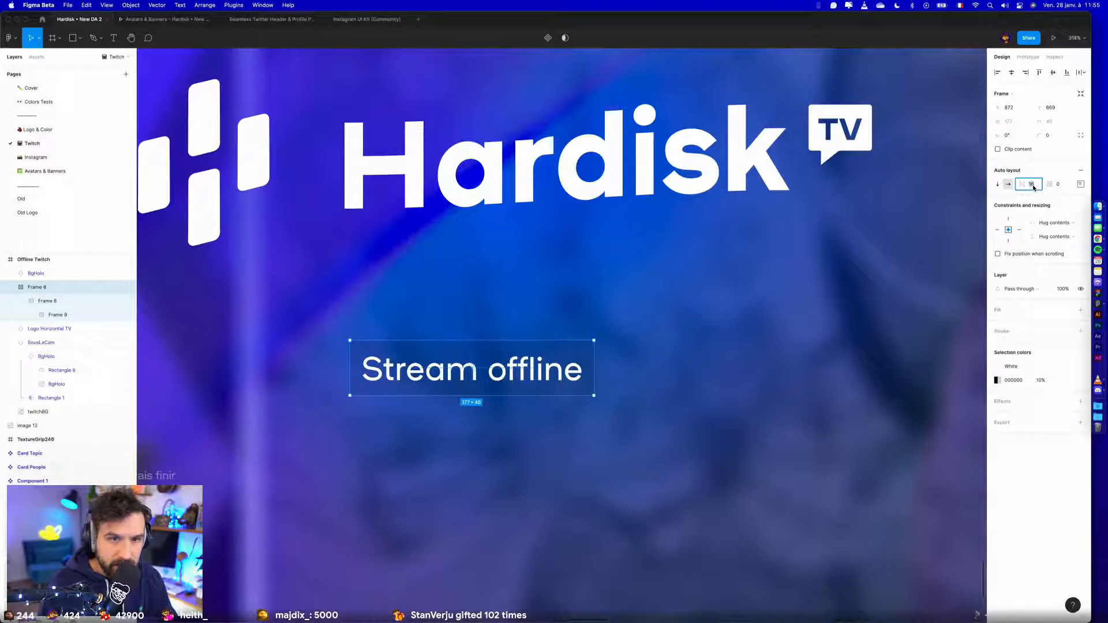
click(45, 302)
click(43, 288)
click(1064, 186)
text(8)
key(Return)
text(0)
key(Return)
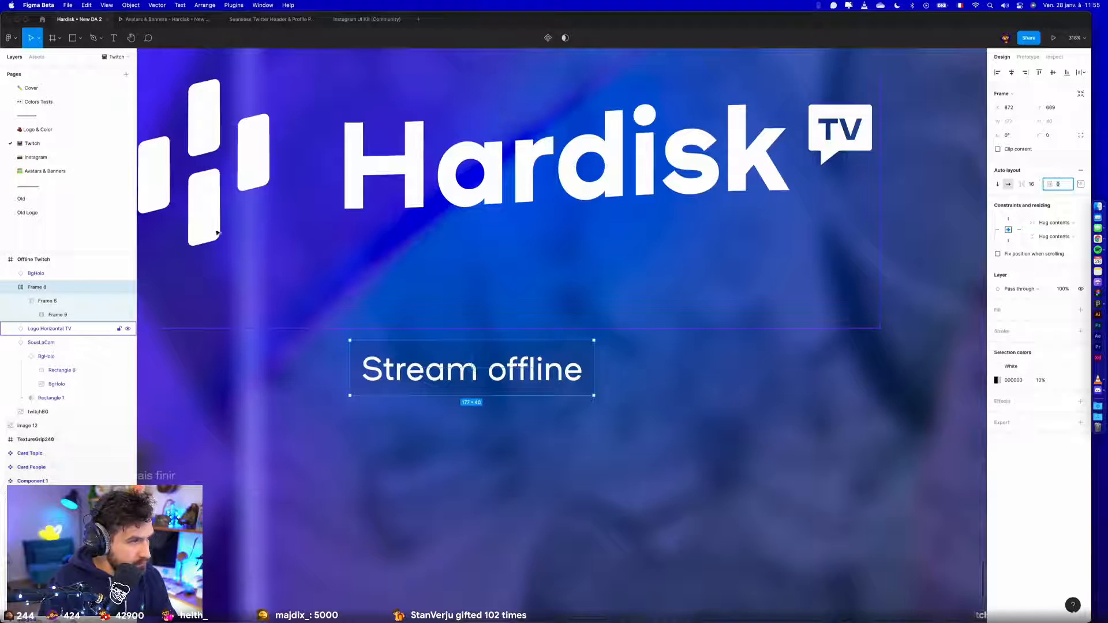
- Ungroup the outer frame around "Stream offline" and set the remaining dark label frame's left padding to 10
key(super+shift+g)
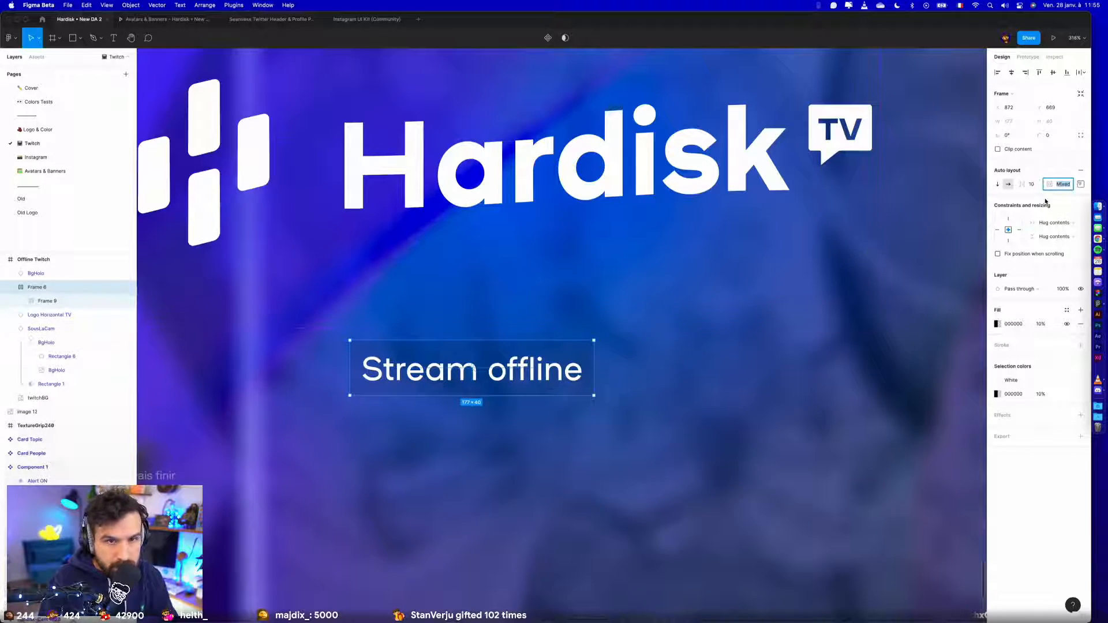
click(1083, 185)
click(1062, 189)
key(shift+Up)
key(shift+Down)
click(1081, 186)
click(1025, 222)
text(10)
key(Return)
- Set both the right and left padding of the "Stream offline" label frame to 16
click(1076, 222)
key(shift+Up)
key(shift+Up)
key(Down)
key(Down)
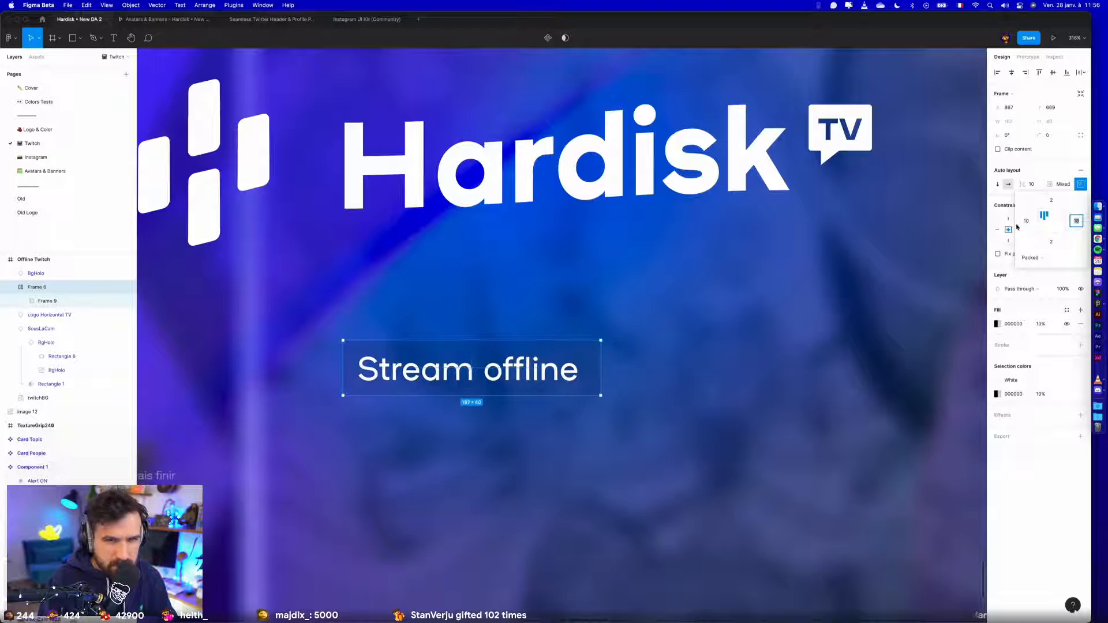
click(1025, 223)
text(16)
key(Return)
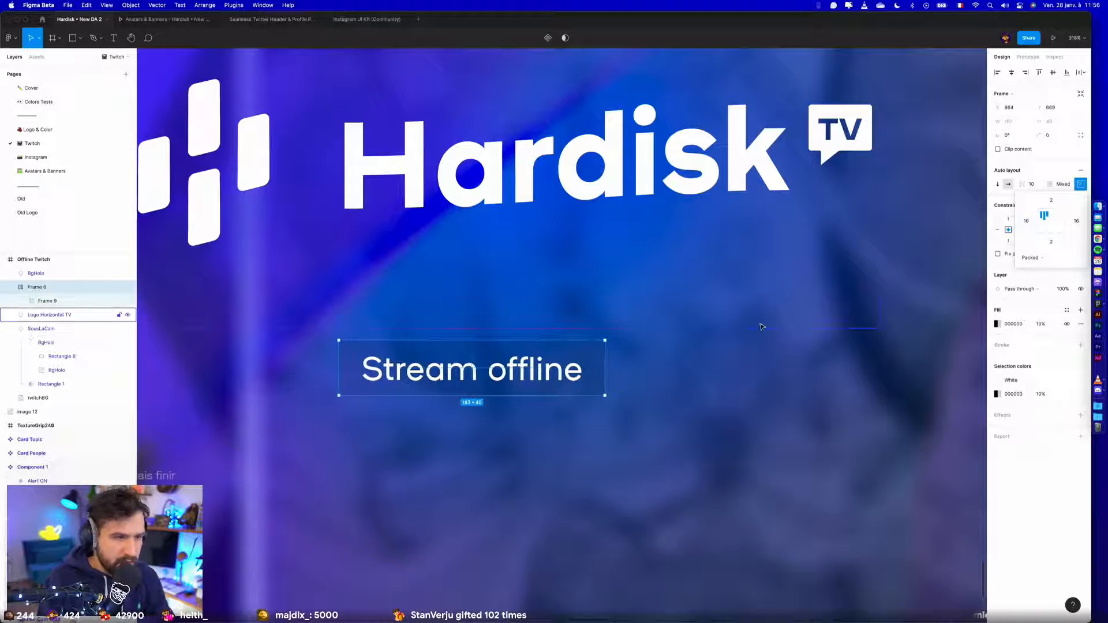
- Enlarge the SousLaCam glow behind the logo from its centre to about 1768 × 1080, matching the banner's full height
scroll(759, 335, down, 5)
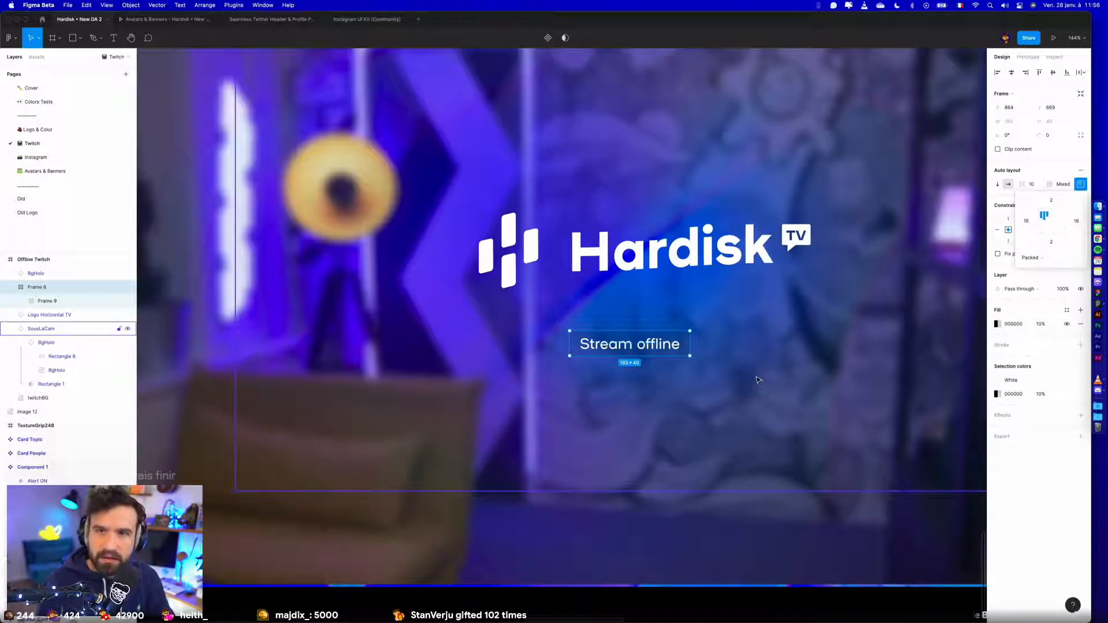
click(667, 432)
scroll(666, 431, down, 3)
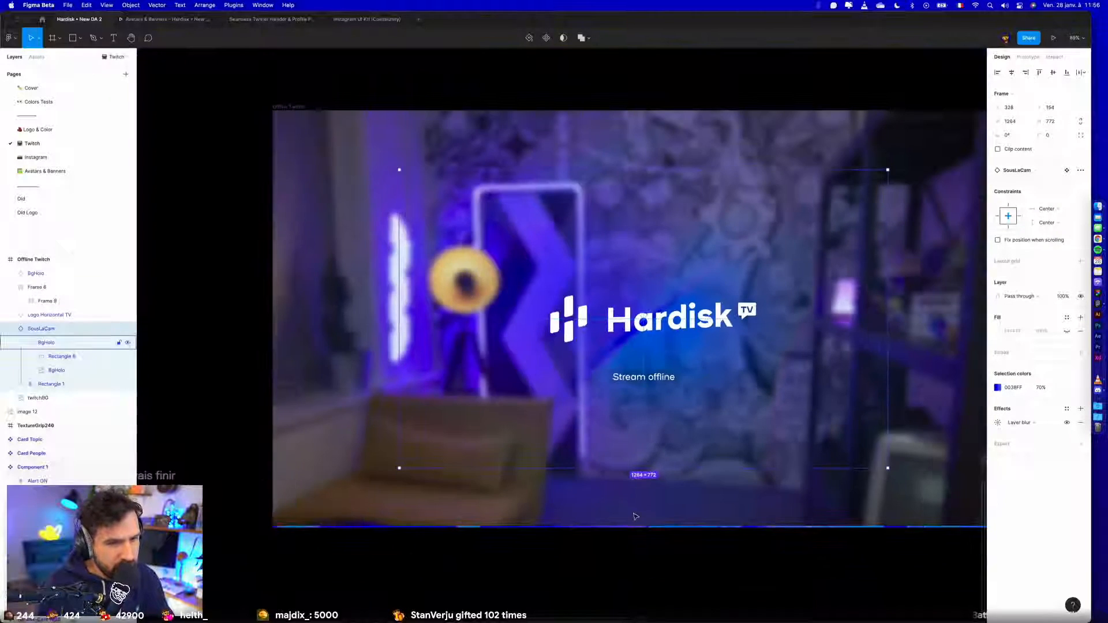
click(636, 515)
click(720, 361)
click(717, 487)
click(783, 424)
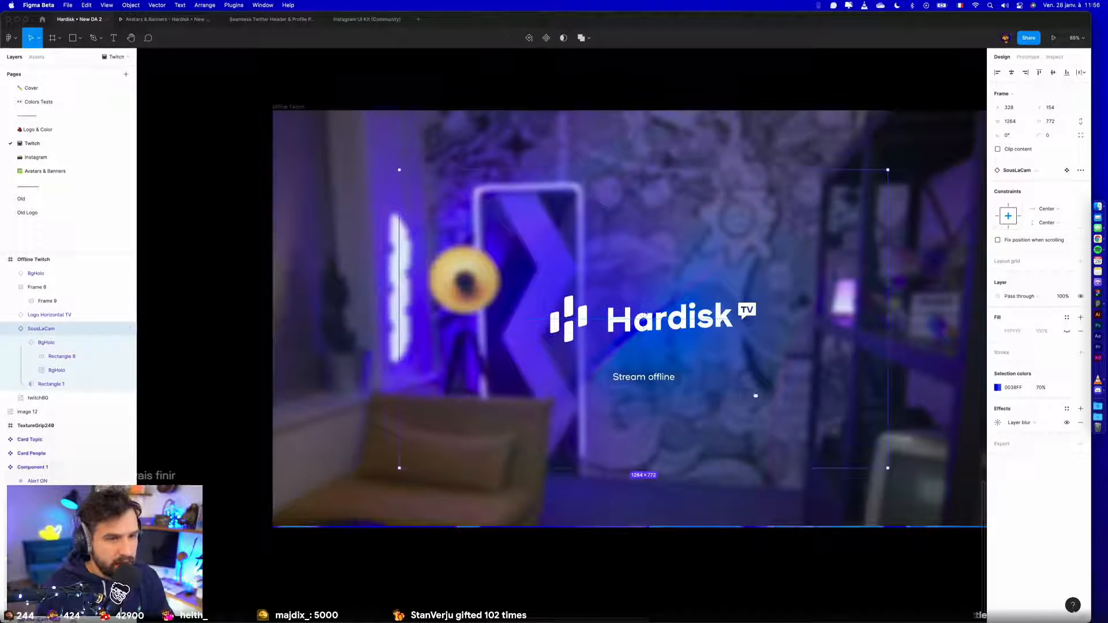
drag(759, 395, 700, 383)
scroll(713, 382, down, 3)
drag(797, 213, 865, 173)
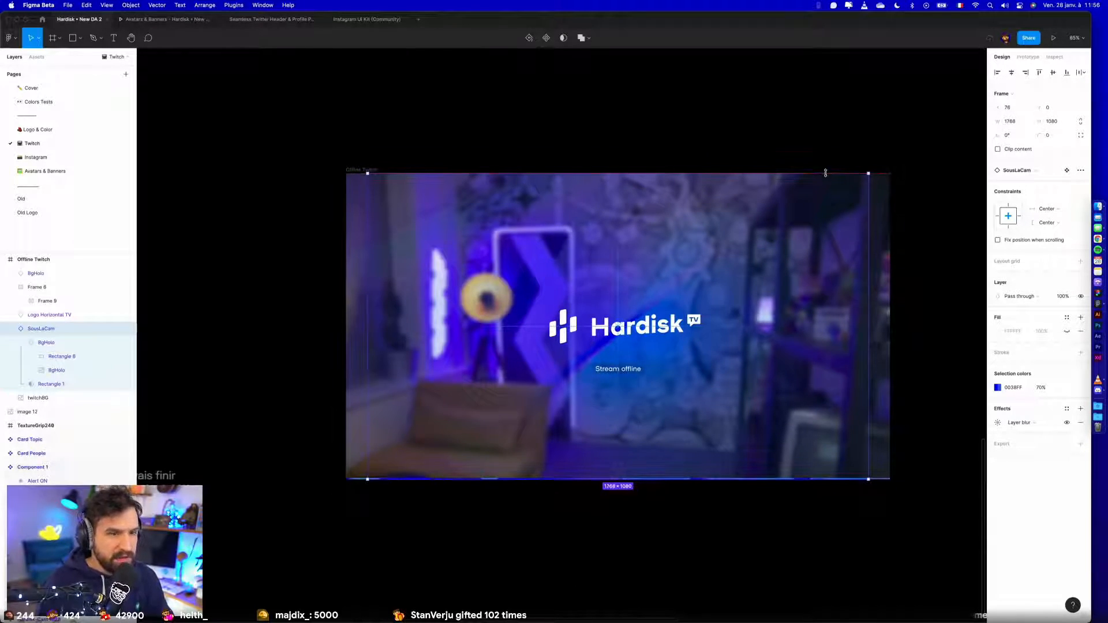
click(782, 138)
- Move the Hardisk TV logo straight up in the Offline Twitch frame to a Y position of about 138
scroll(661, 338, down, 3)
click(660, 340)
scroll(655, 342, up, 5)
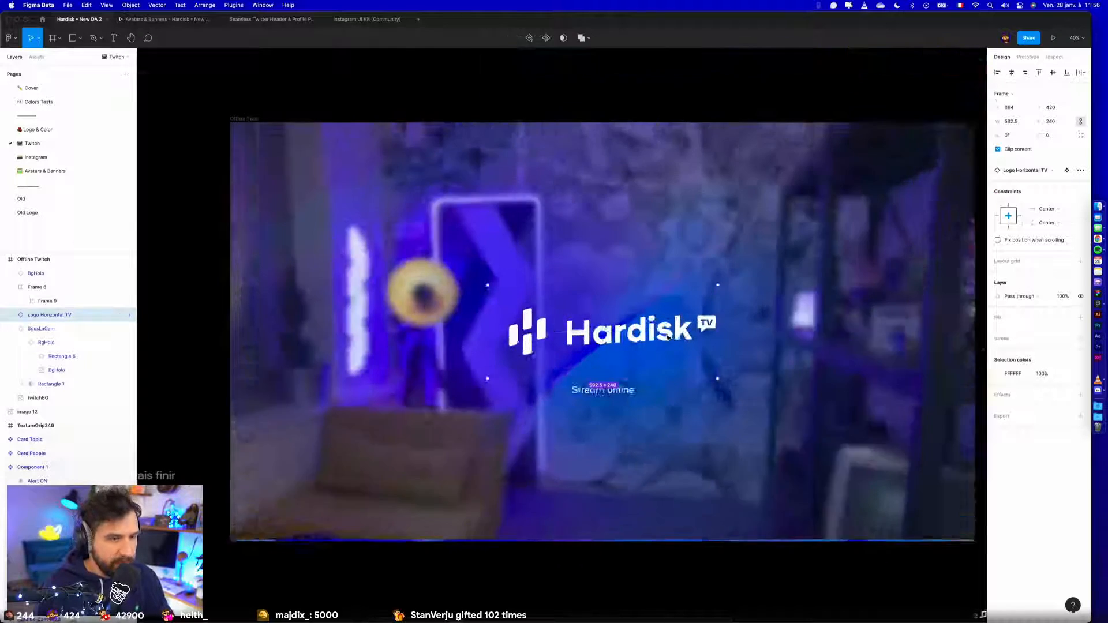
drag(656, 286, 656, 153)
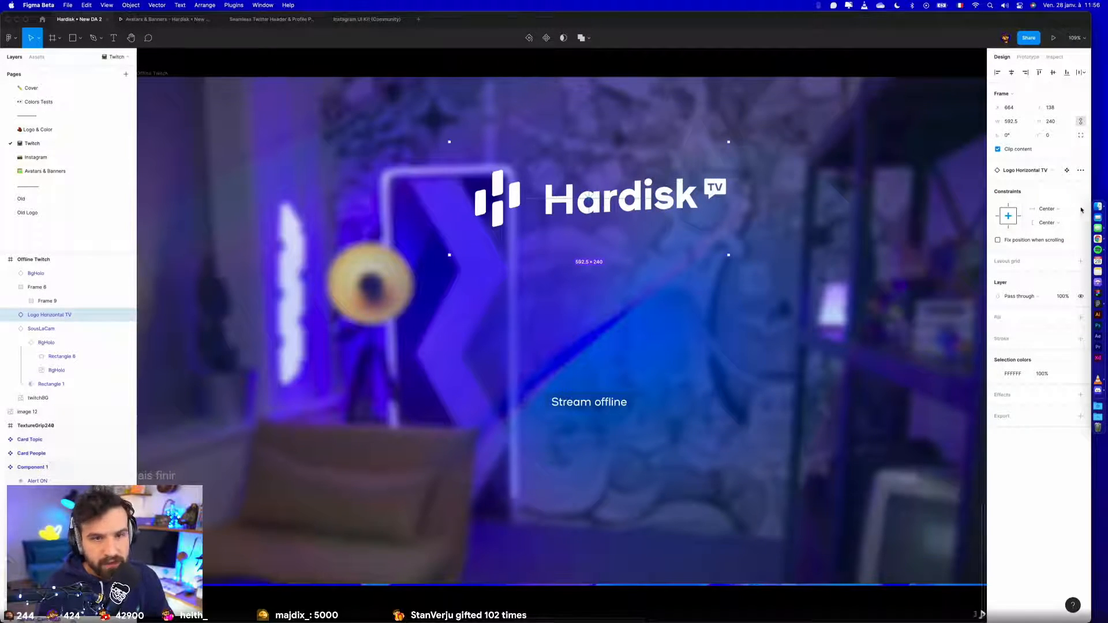
- Swap the Logo Horizontal TV instance for Logo Horizontal and reset it to the component's default size
click(1037, 169)
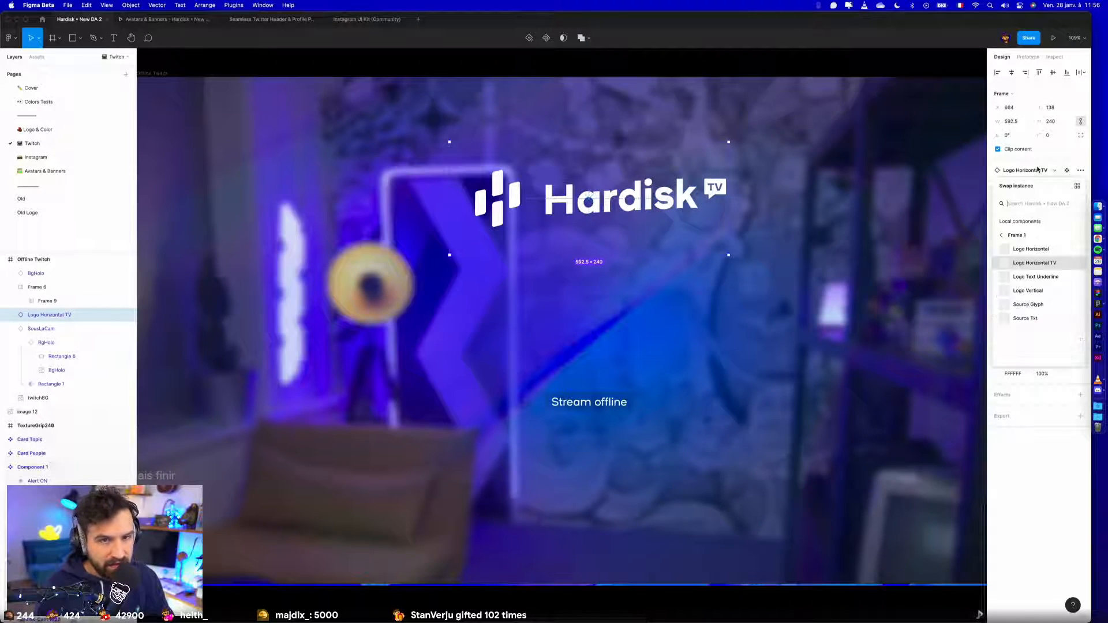
click(1034, 252)
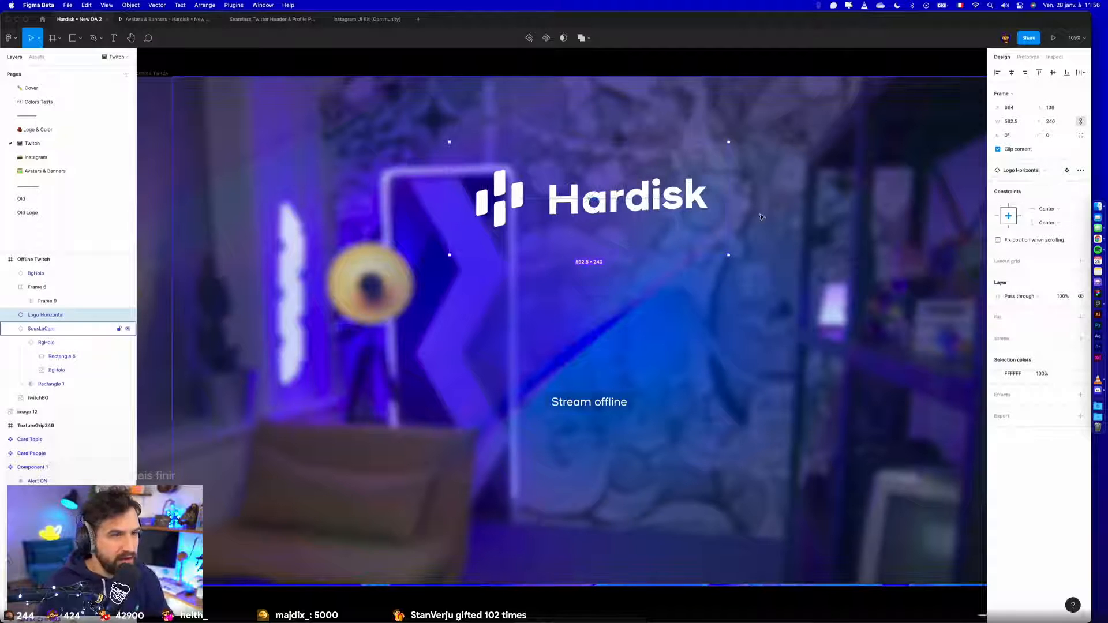
click(1078, 170)
click(1033, 227)
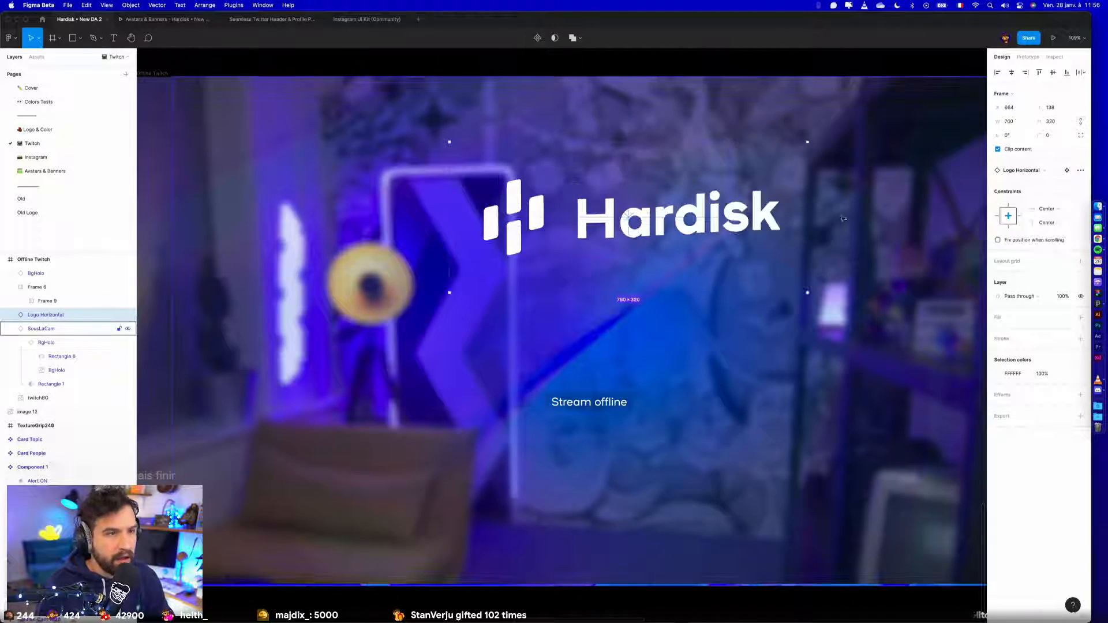
- Scale the Logo Horizontal instance proportionally to a height of 240
click(1063, 122)
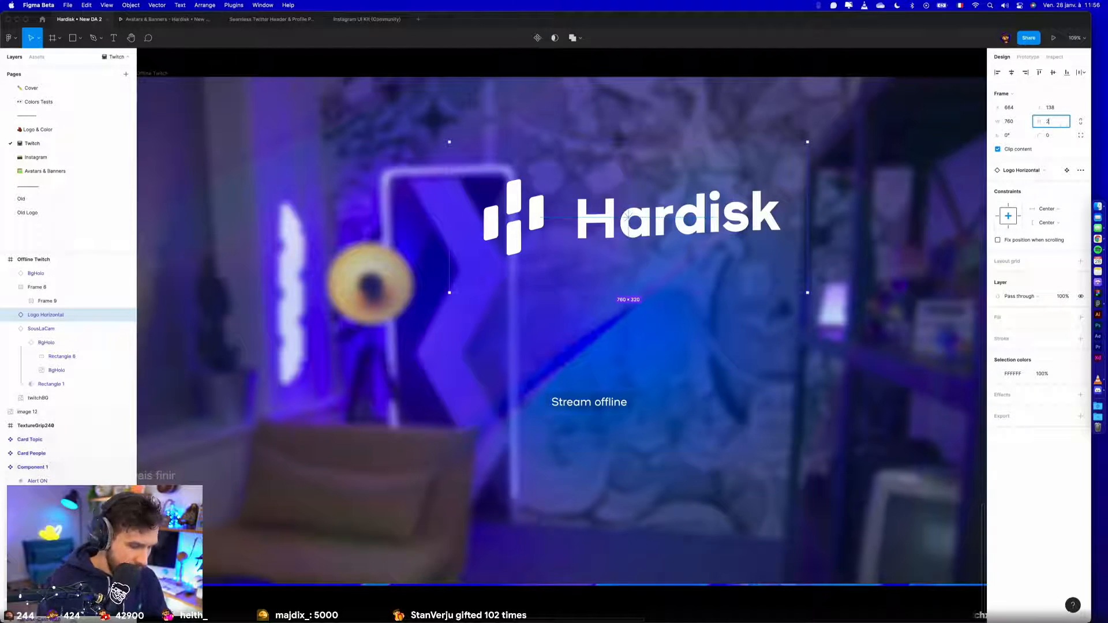
text(240)
key(Return)
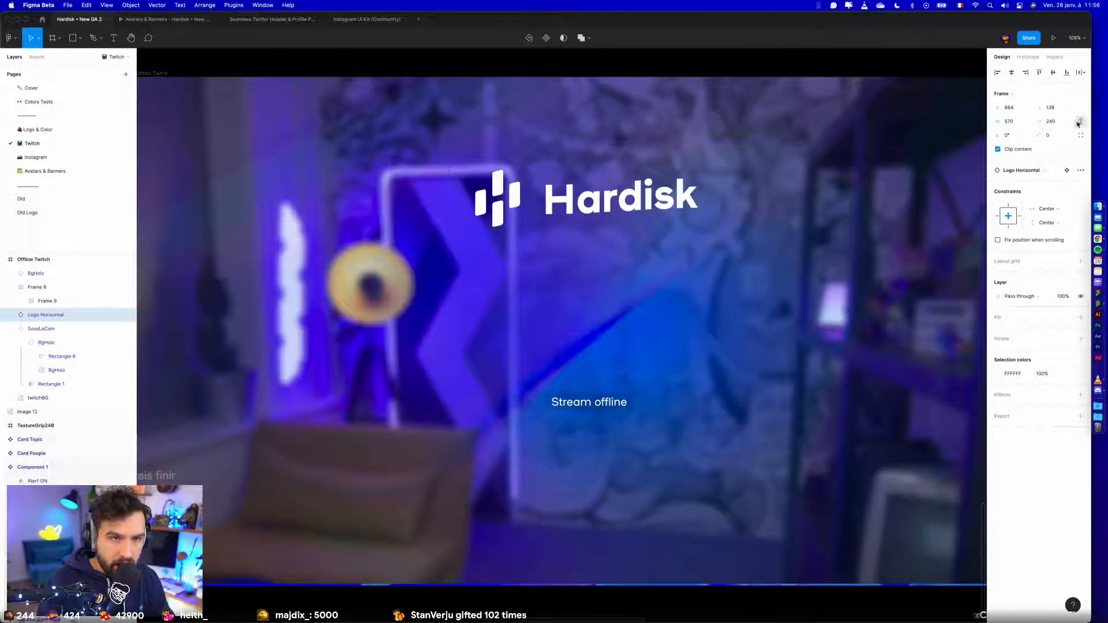
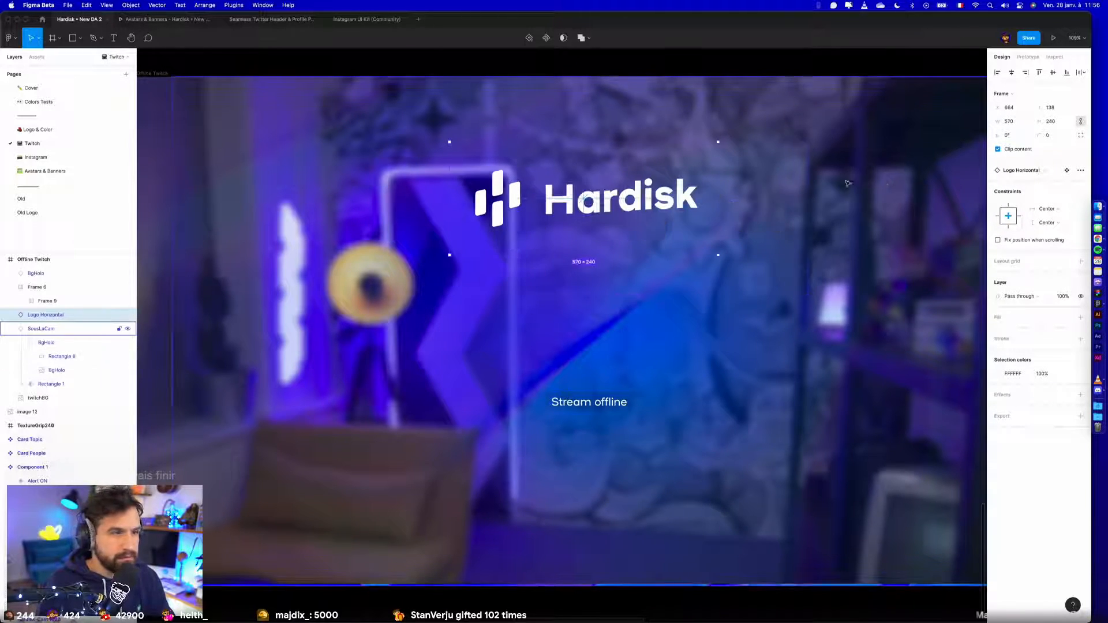
- Raise the SousLaCam glow to about Y -153 behind the logo and centre the Stream offline label in the Offline Twitch frame
scroll(626, 200, down, 3)
scroll(628, 201, down, 3)
click(649, 294)
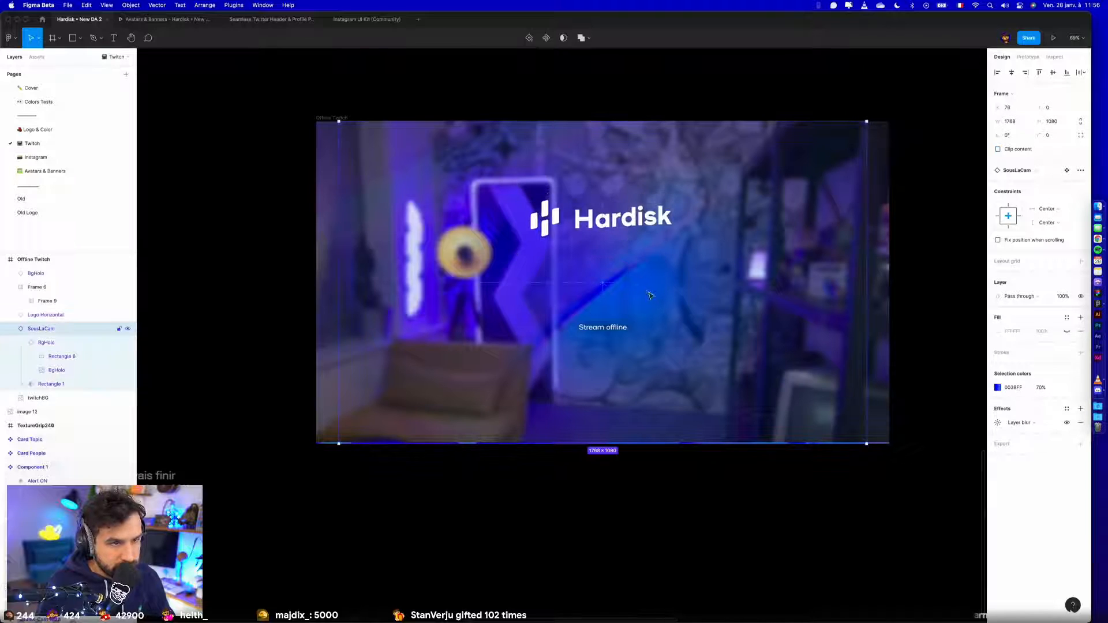
drag(659, 307, 631, 211)
drag(602, 327, 602, 254)
click(1011, 72)
click(1052, 73)
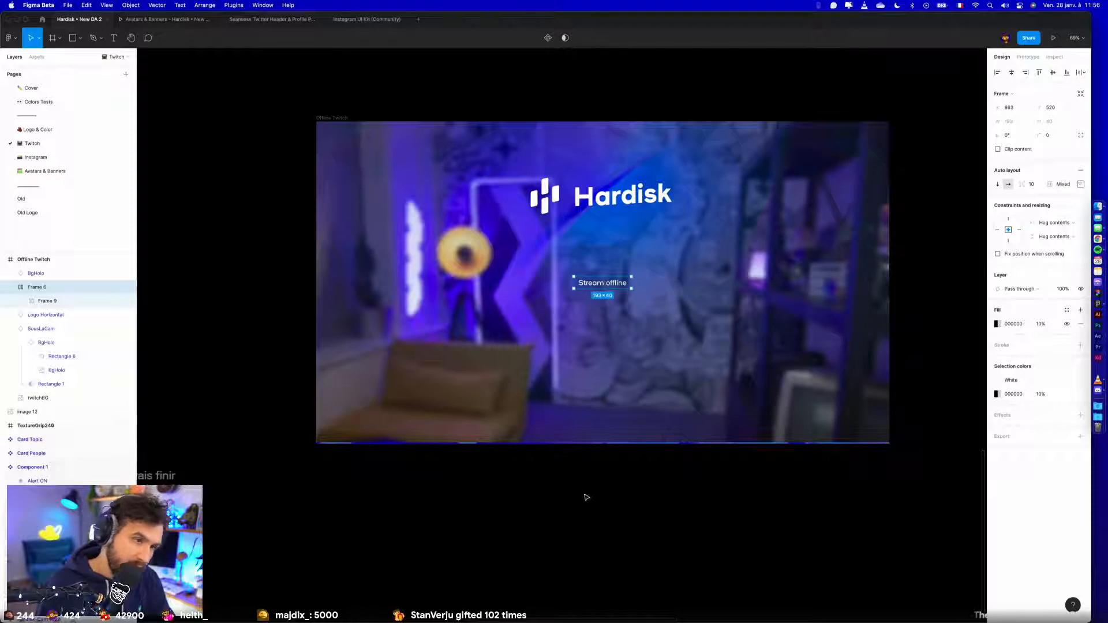
- Try the Black colour style as the Stream offline label's fill and undo it
click(1066, 309)
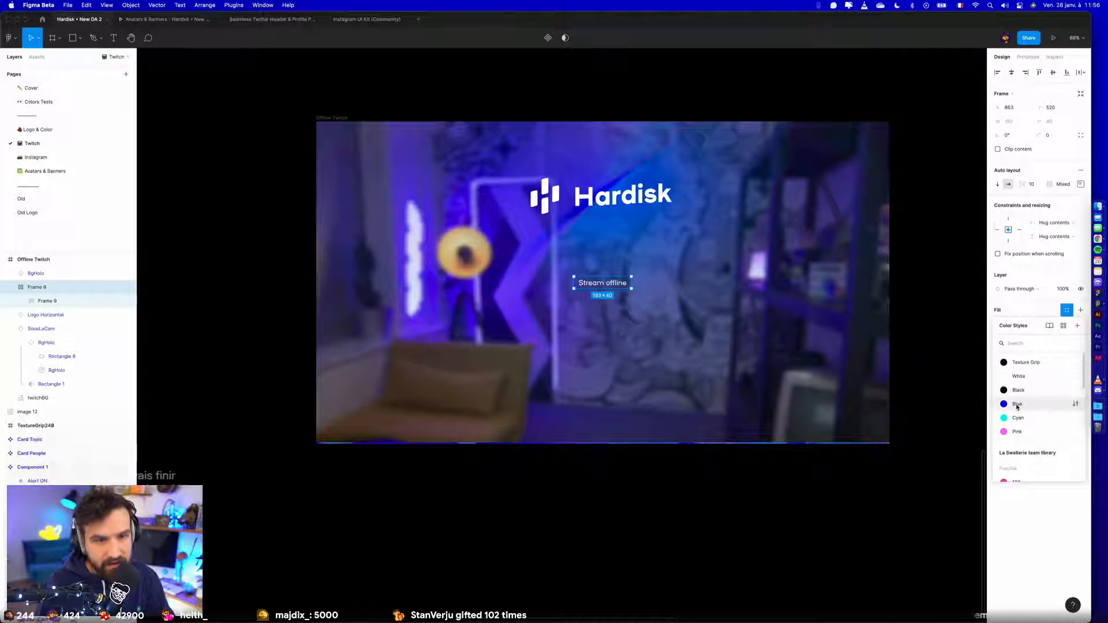
click(1011, 389)
key(super+z)
click(735, 502)
- Move the Hardisk logo straight down in the Offline Twitch frame, closer above the Stream offline label
scroll(732, 503, down, 5)
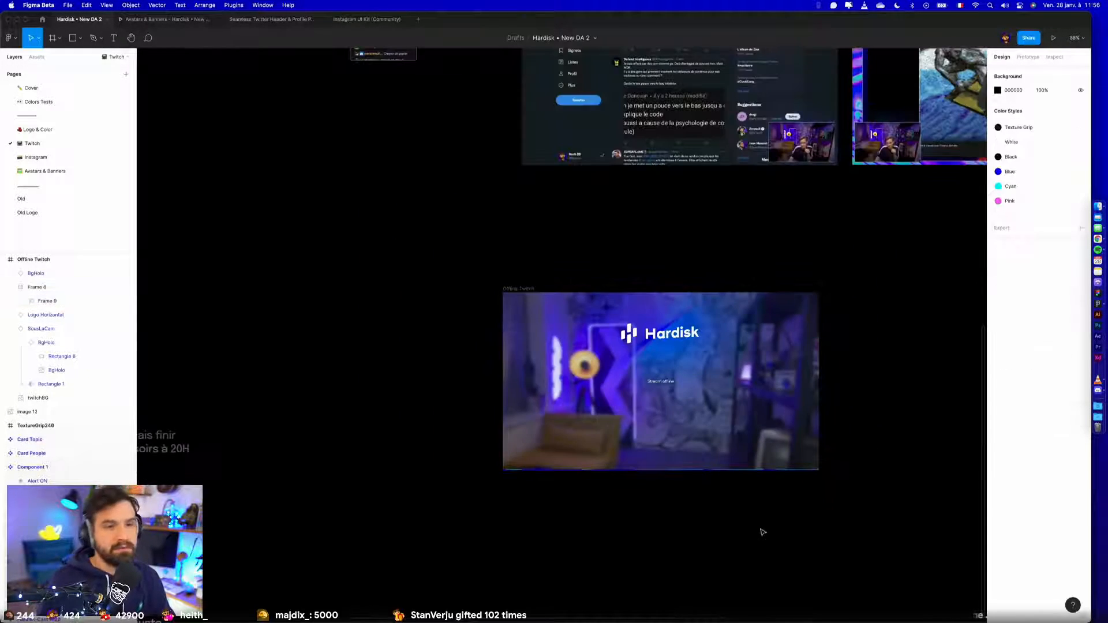
click(663, 334)
shift+click(718, 304)
drag(719, 303, 720, 330)
click(730, 566)
- Set the layer blur of the twitchBG background image to 24
super+click(598, 462)
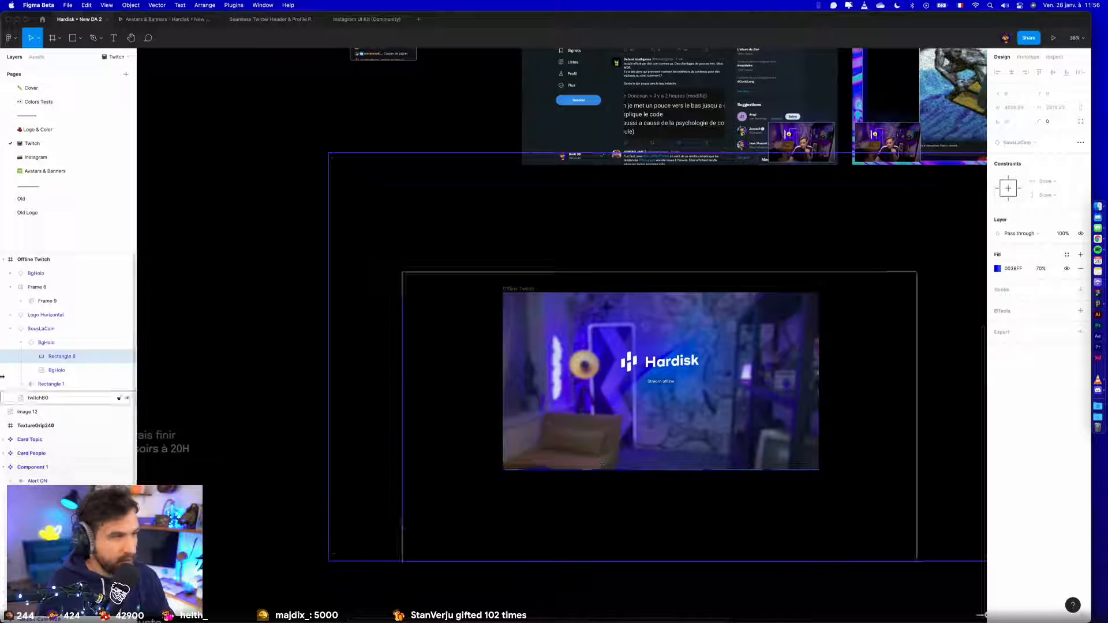
click(37, 398)
click(997, 320)
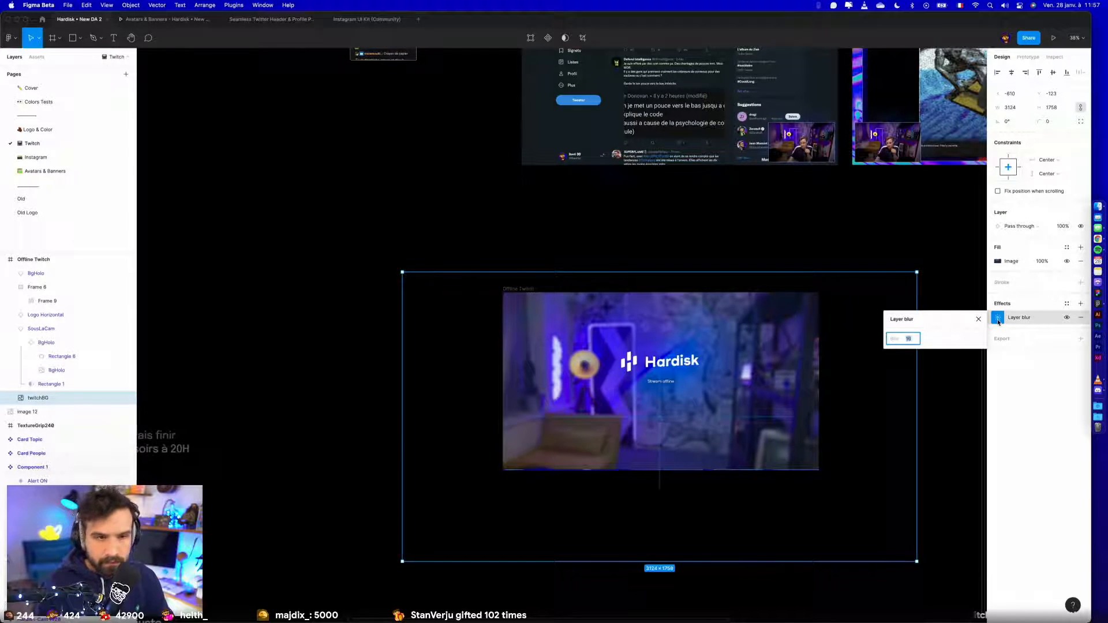
text(24)
key(Return)
click(920, 486)
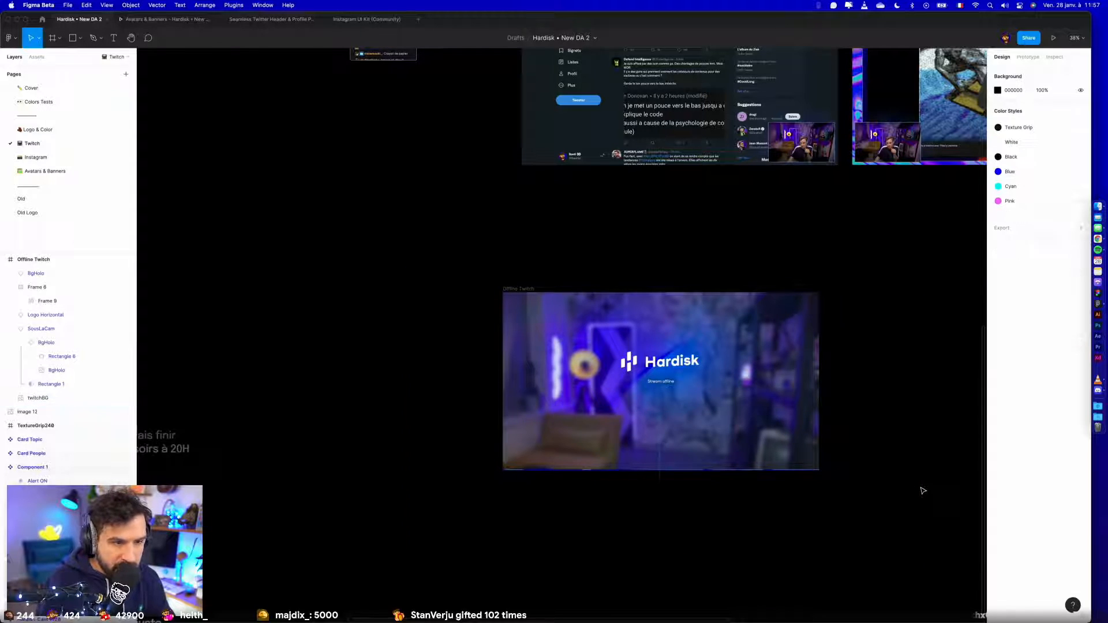
- Try to align the Logo Horizontal instance and the SousLaCam glow together by their bottoms and vertical centres
scroll(919, 487, up, 5)
click(503, 316)
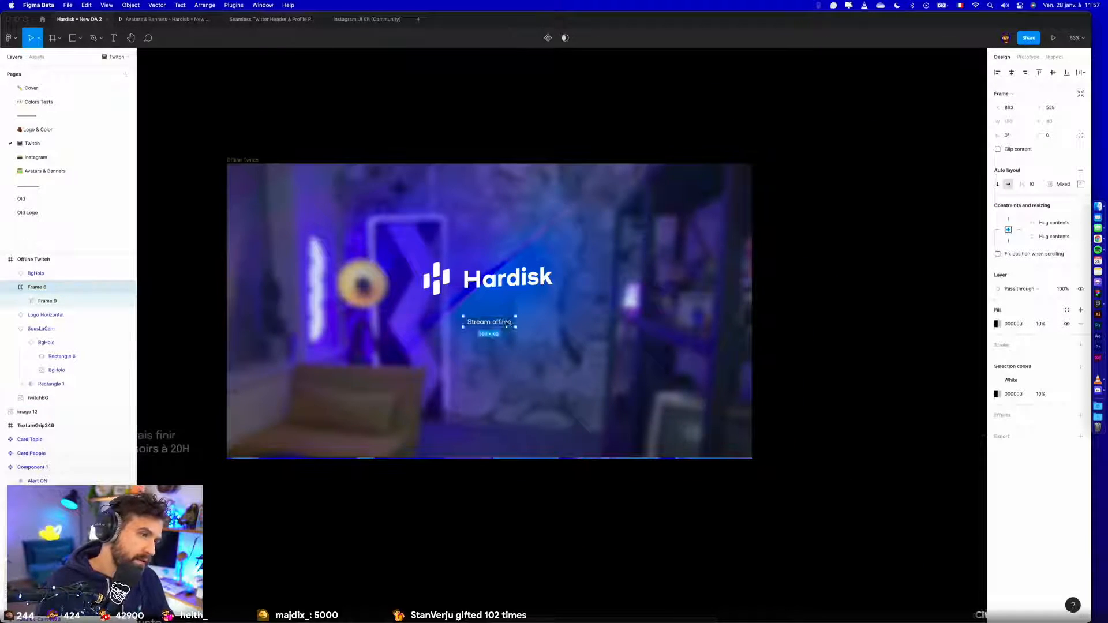
key(Escape)
click(509, 295)
shift+click(617, 203)
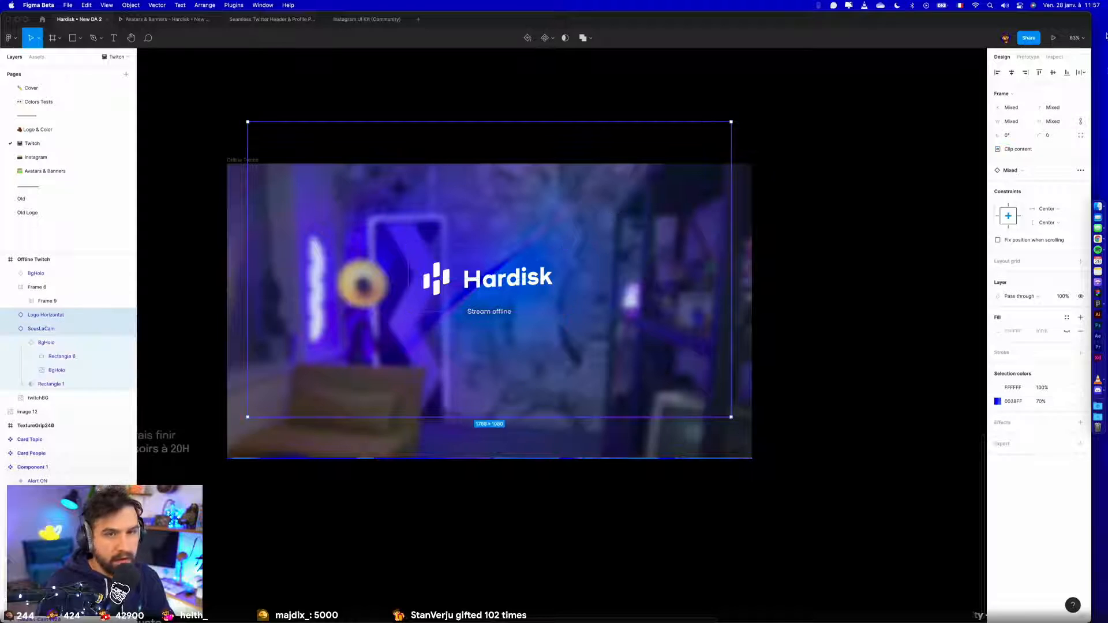
click(1064, 72)
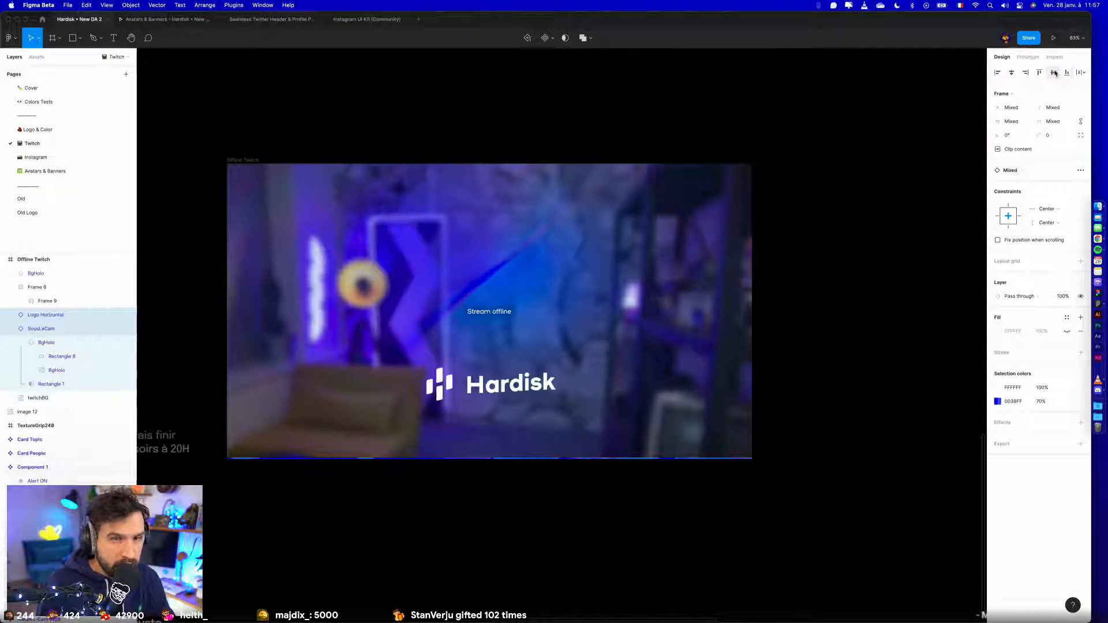
click(1053, 73)
- Centre the Hardisk logo and the SousLaCam glow vertically in the Offline Twitch frame, each on its own
click(870, 142)
click(534, 270)
click(1054, 73)
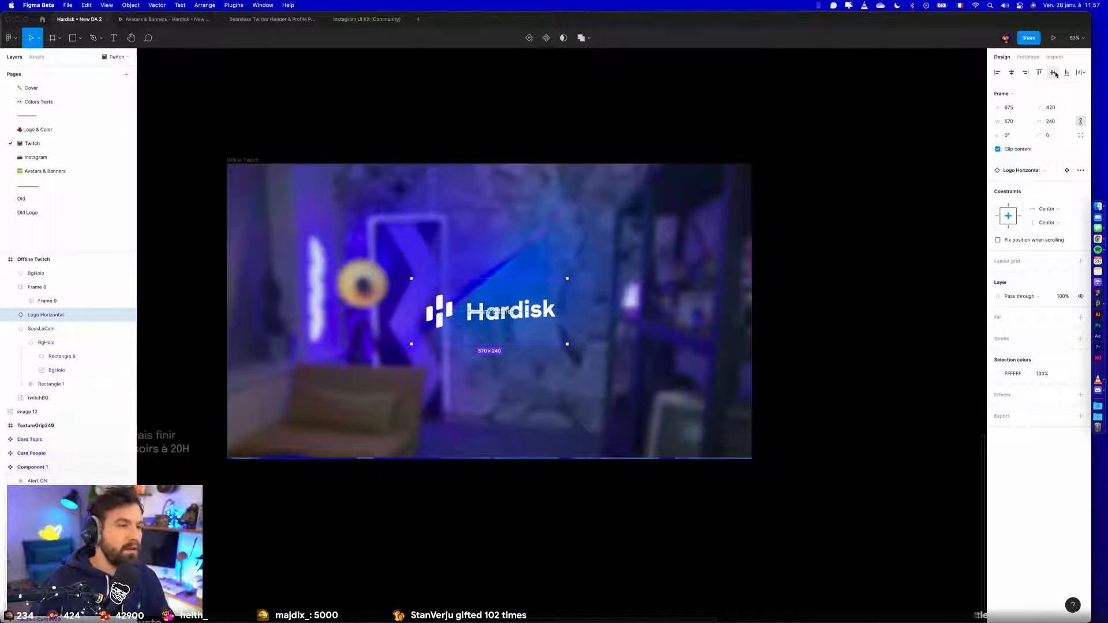
click(64, 329)
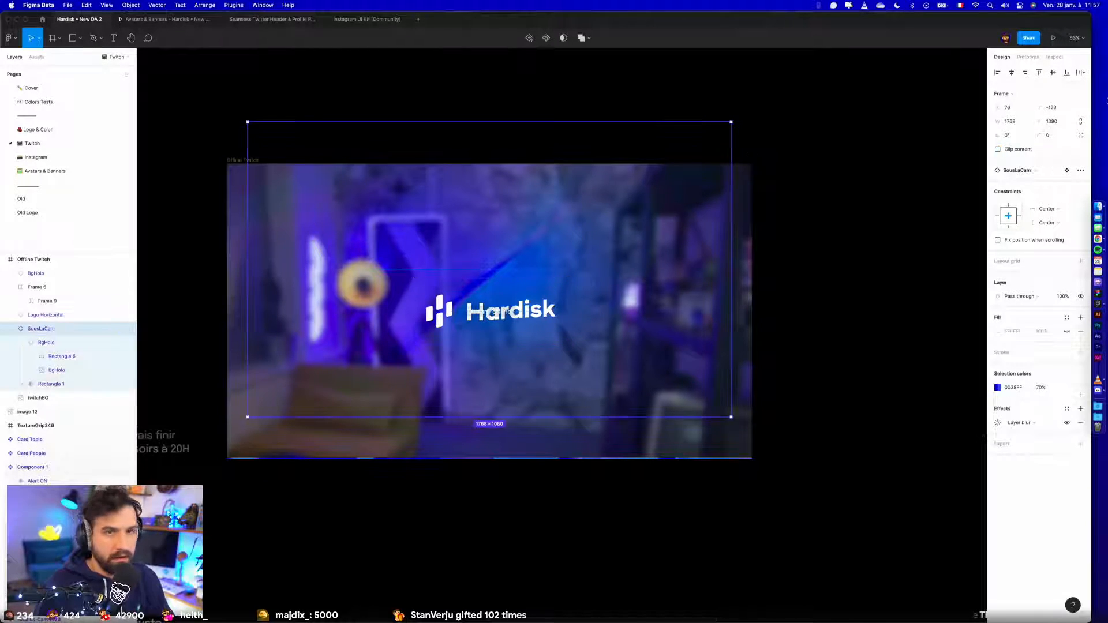
click(1050, 74)
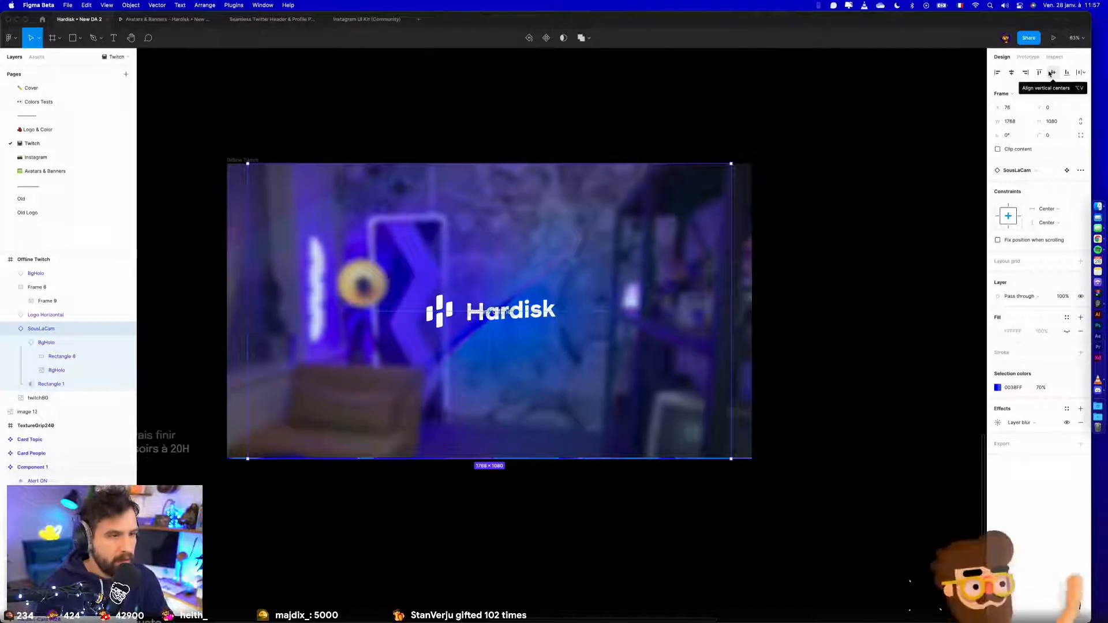
- Stack the Stream offline label under the Hardisk logo, with the logo at about Y 387 and the label at about Y 605
click(824, 329)
scroll(492, 312, up, 5)
drag(495, 316, 500, 362)
click(596, 302)
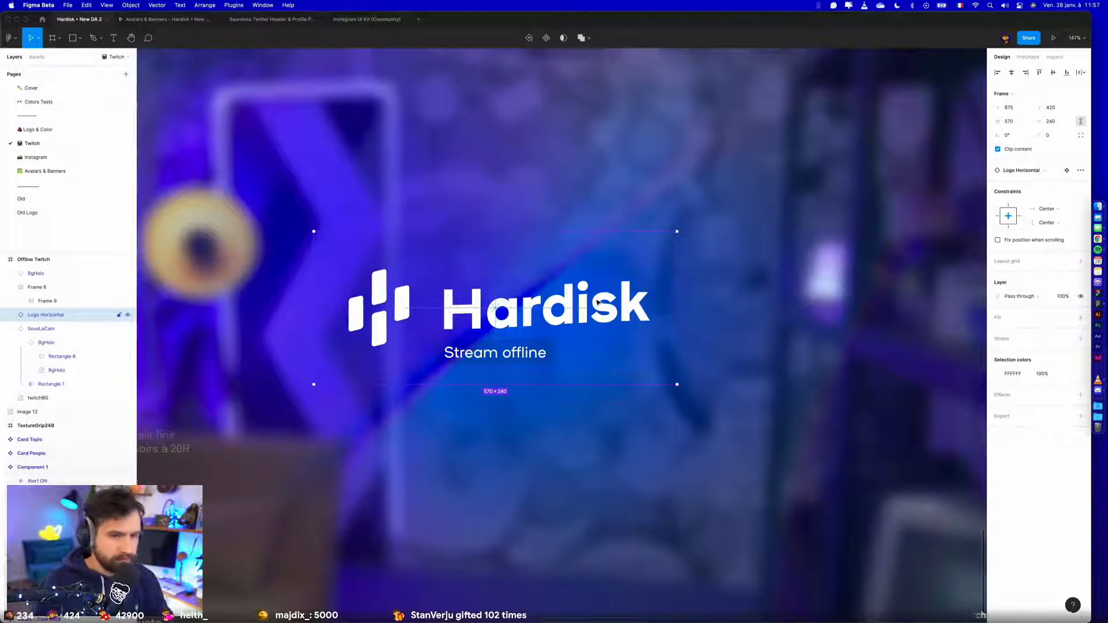
drag(584, 308, 584, 286)
click(535, 354)
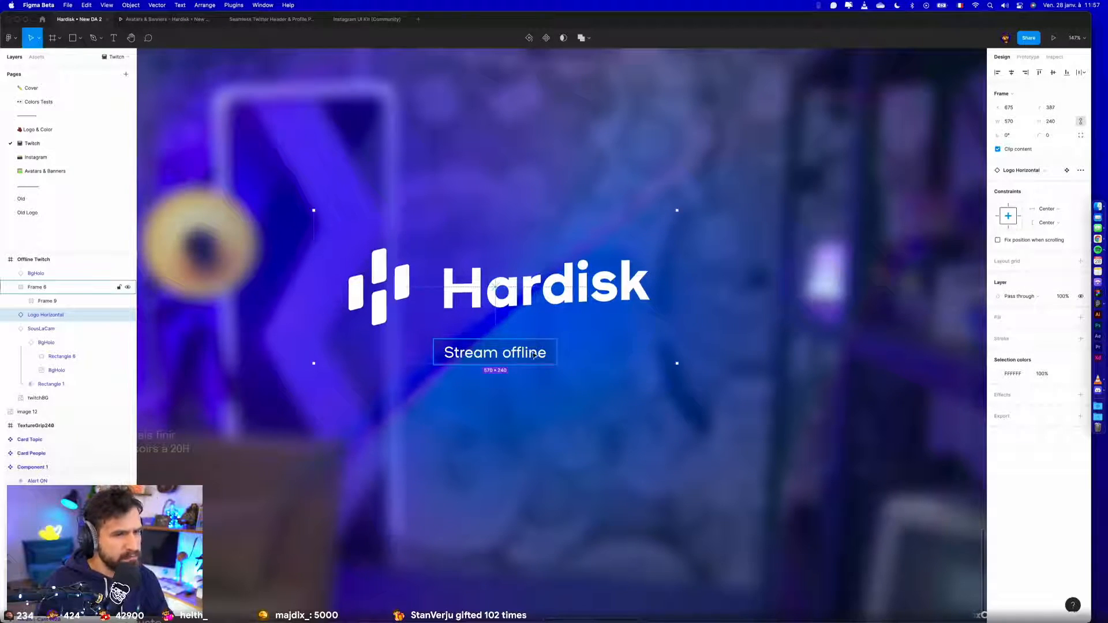
key(shift+Down)
key(shift+Down)
- Switch to Chrome to examine the current offline banner on the Hardisk Twitch channel page, and return to Figma
key(ctrl+Left)
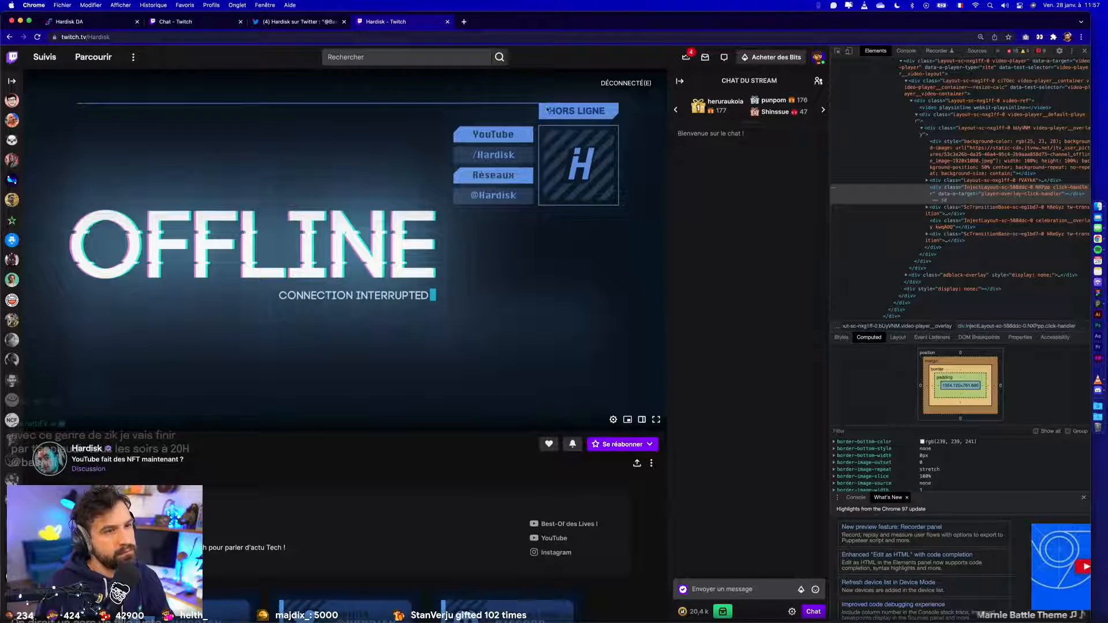
scroll(547, 145, right, 3)
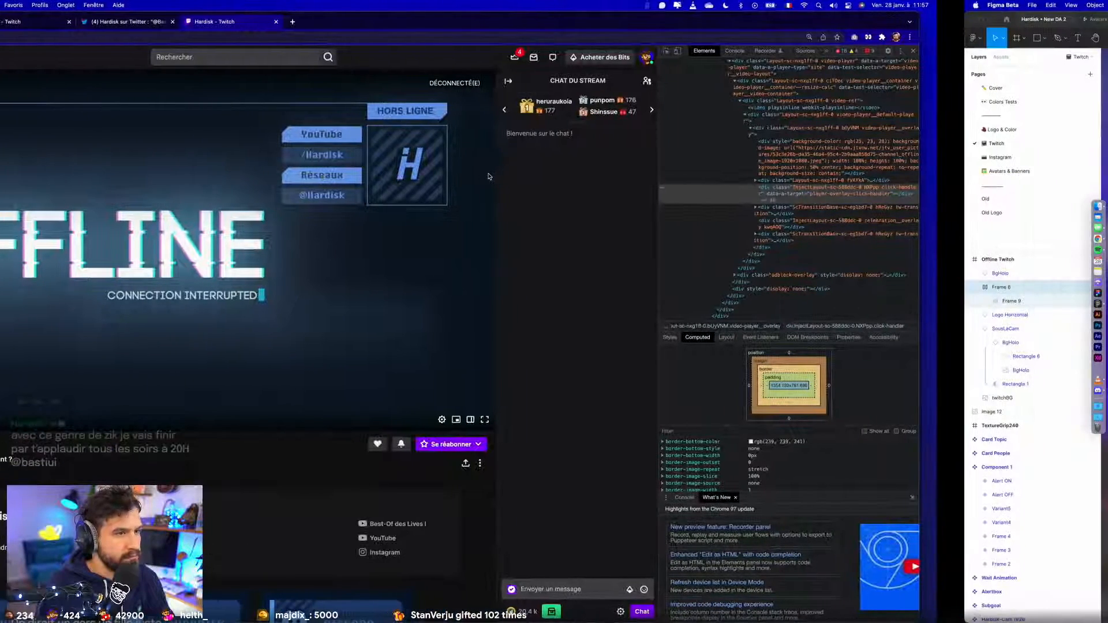
scroll(492, 176, left, 3)
scroll(495, 157, right, 3)
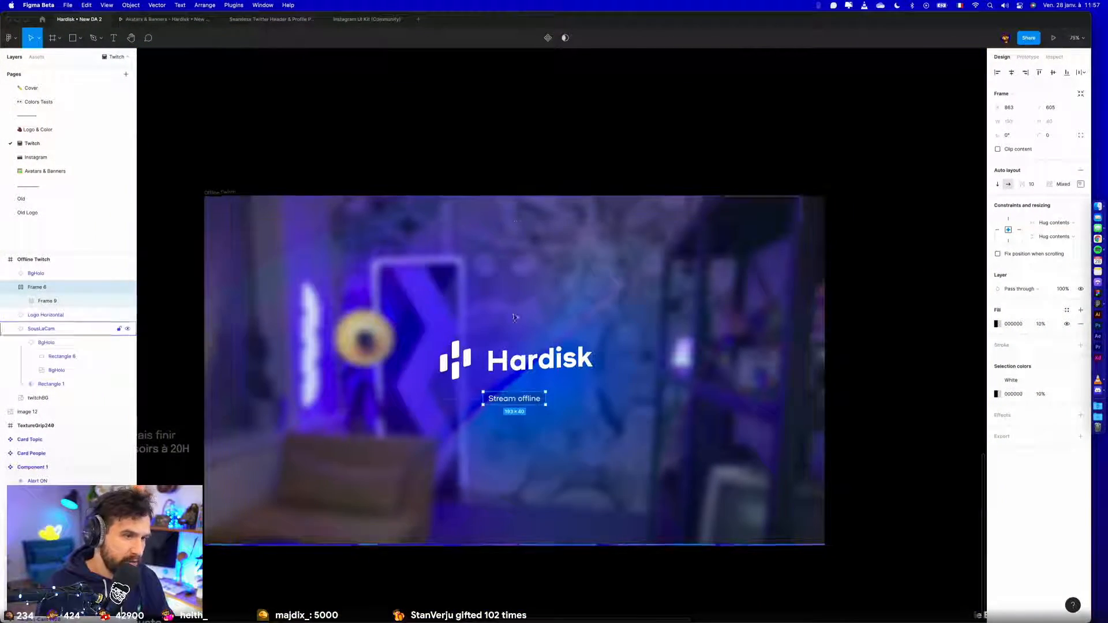
- Raise the Hardisk logo to about Y 348 and the Stream offline label to about Y 573, and centre the logo horizontally in the frame
click(516, 365)
mouse_move(520, 356)
mouse_down()
mouse_move(523, 341)
mouse_move(523, 356)
mouse_up()
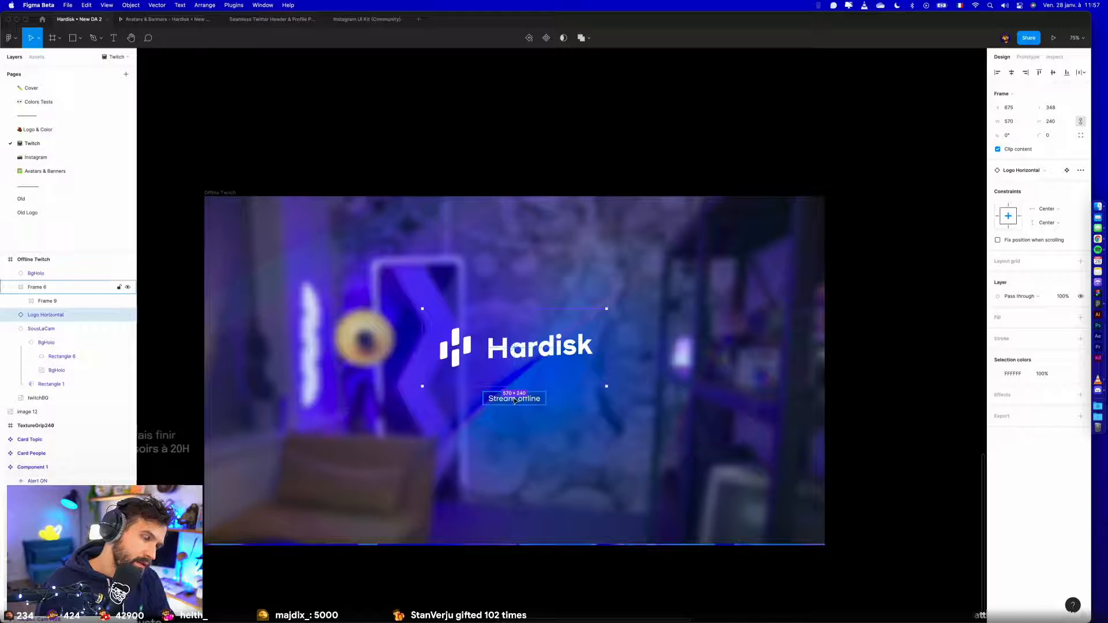
click(515, 400)
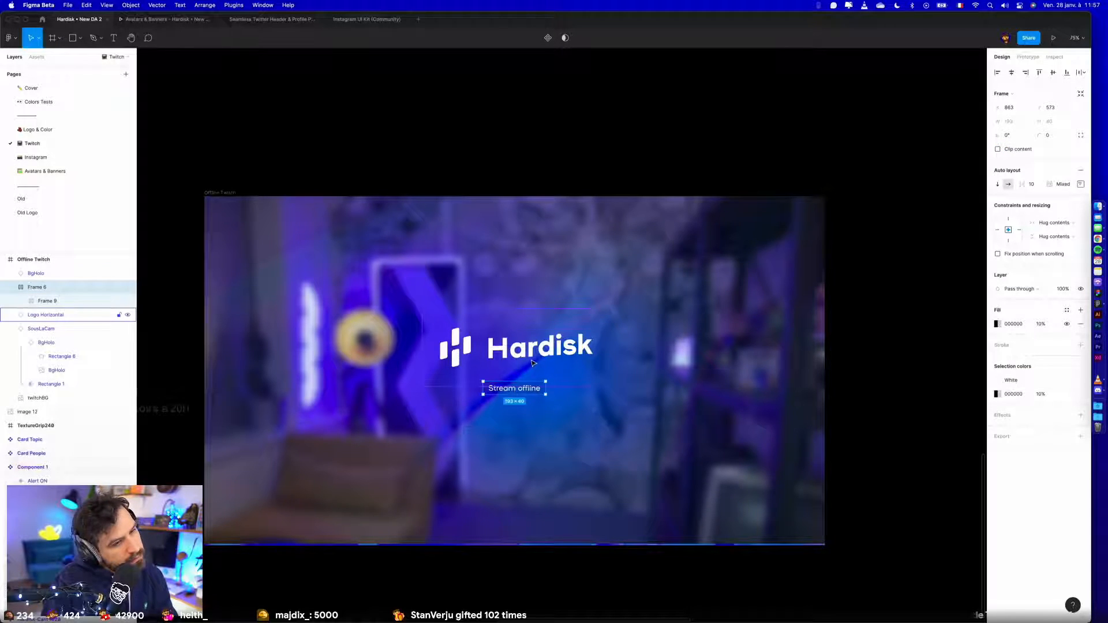
click(532, 363)
click(1022, 72)
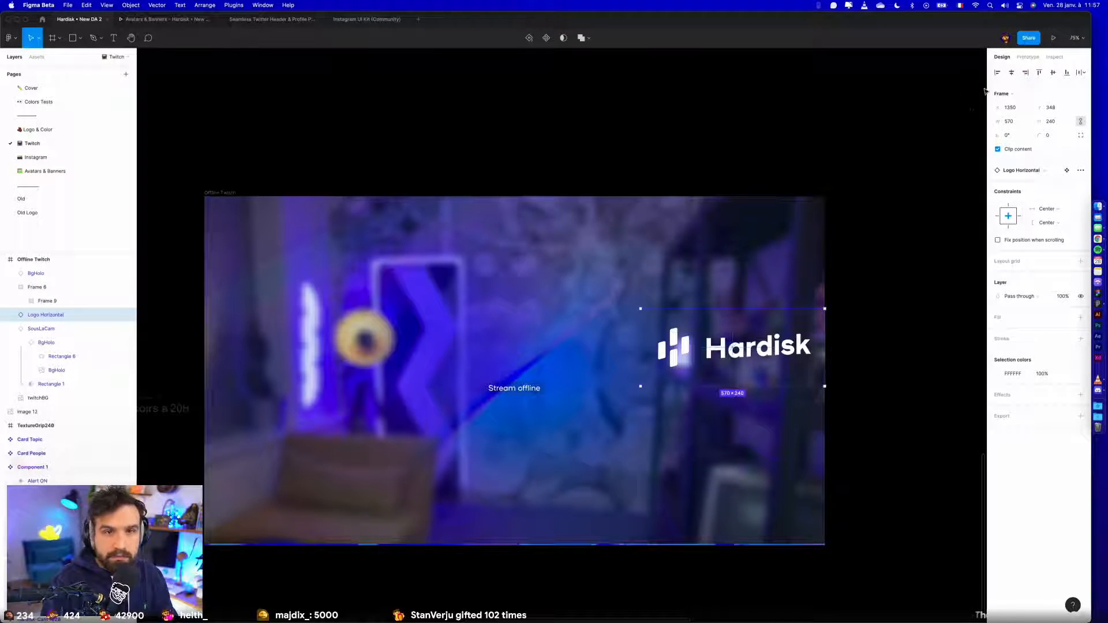
click(1011, 74)
click(854, 312)
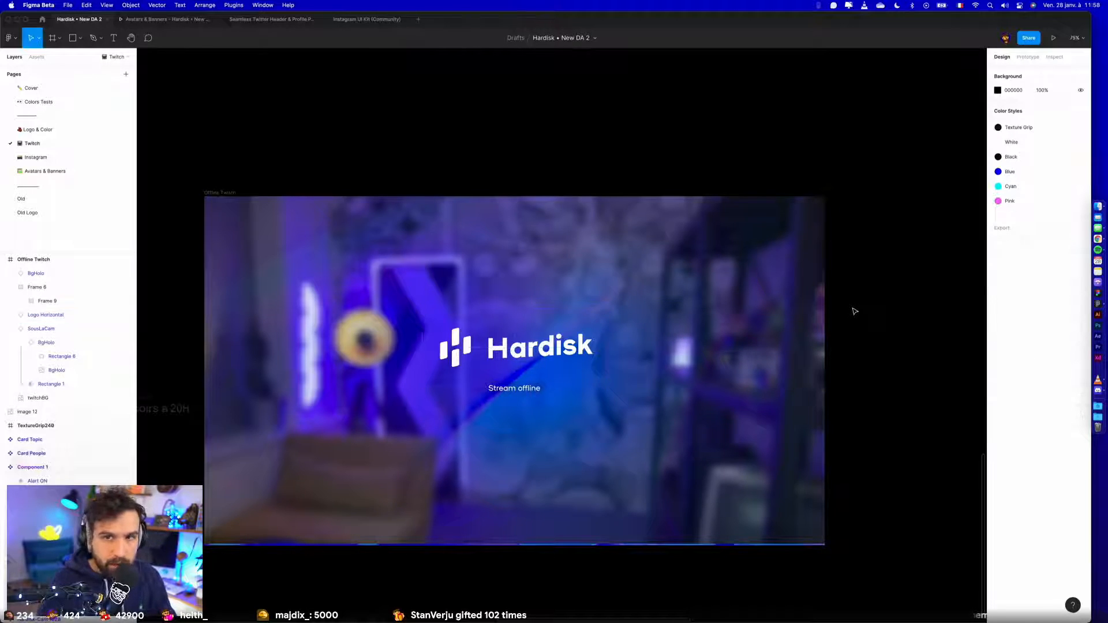
click(34, 170)
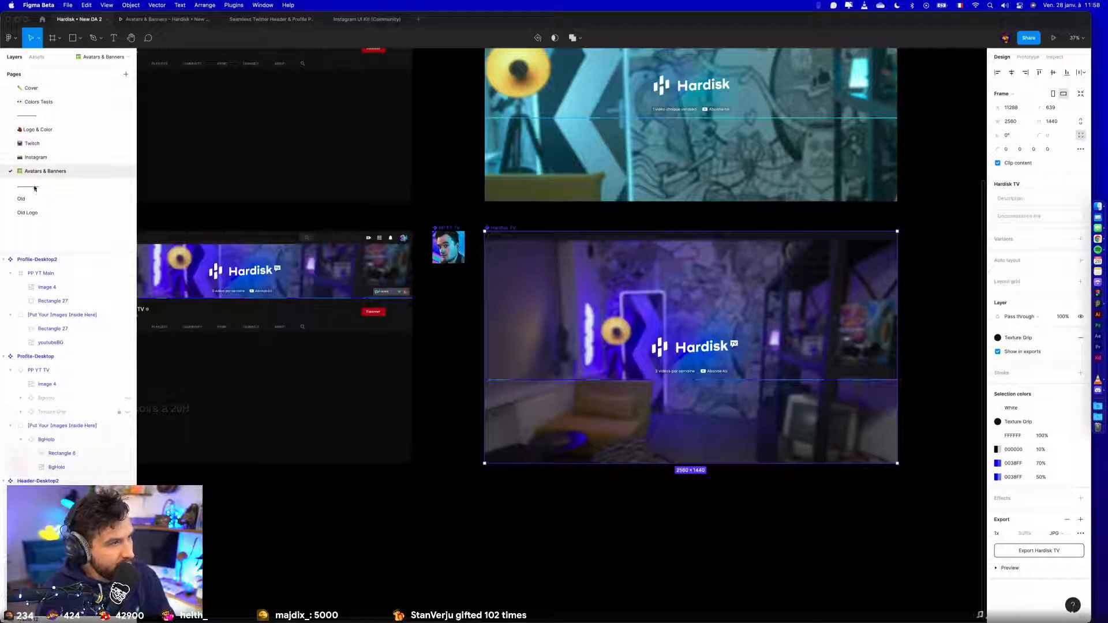
click(36, 156)
scroll(670, 277, up, 10)
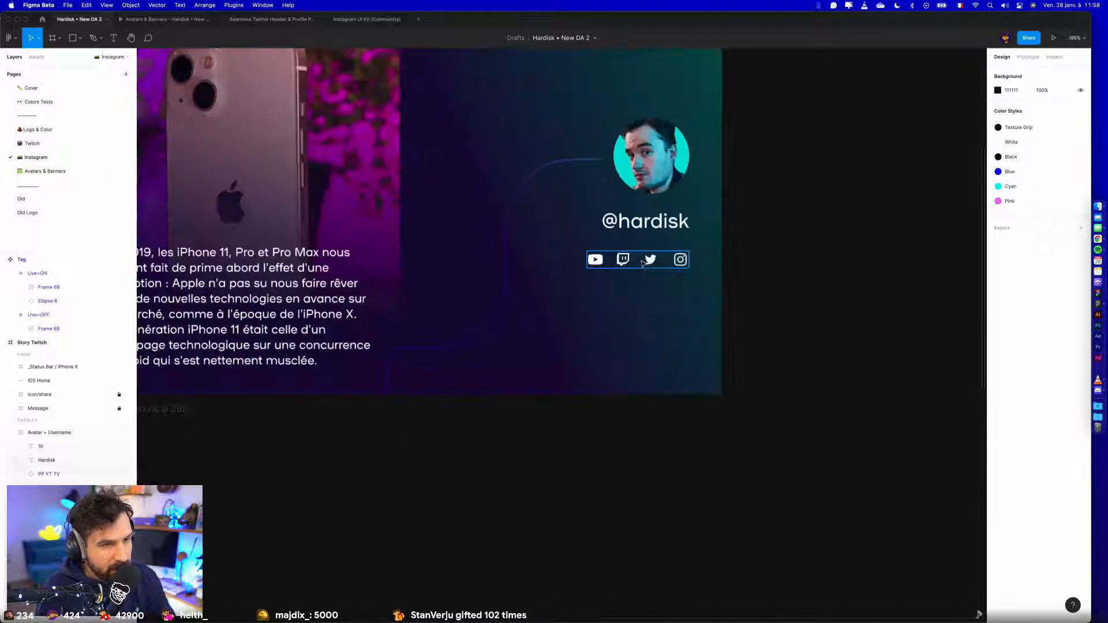
click(652, 263)
key(super+x)
key(super+z)
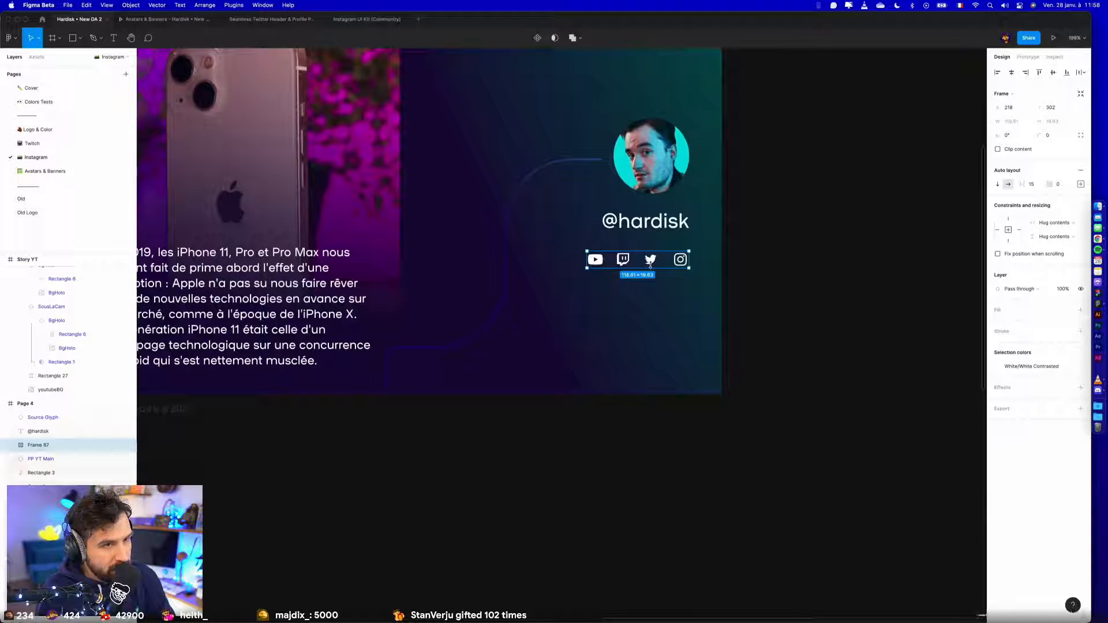
shift+click(632, 228)
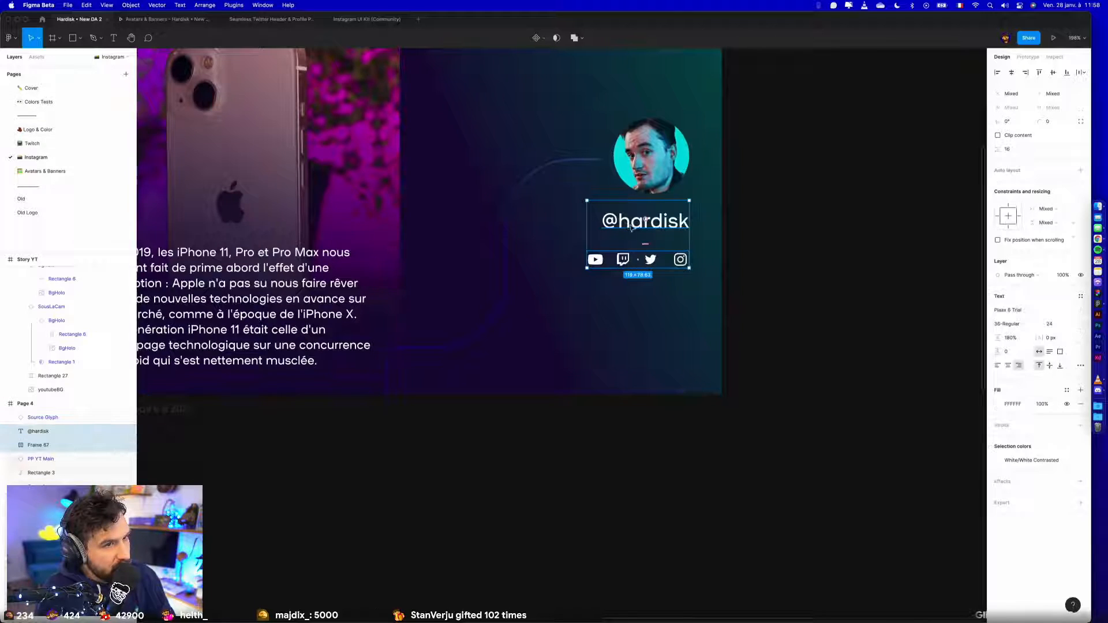
click(30, 131)
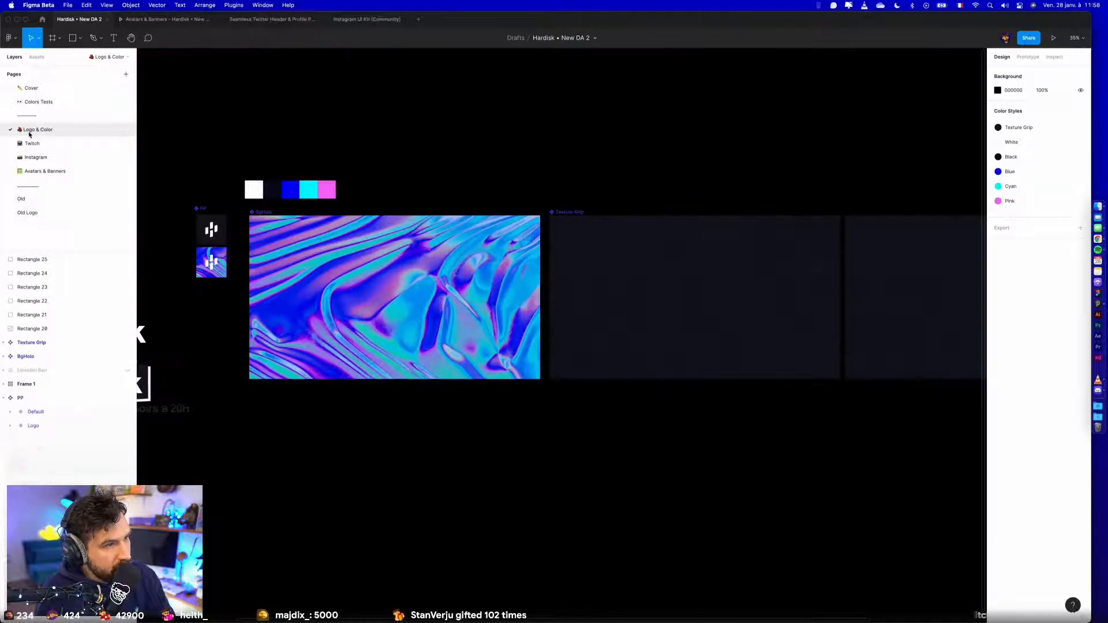
click(26, 144)
scroll(428, 451, left, 3)
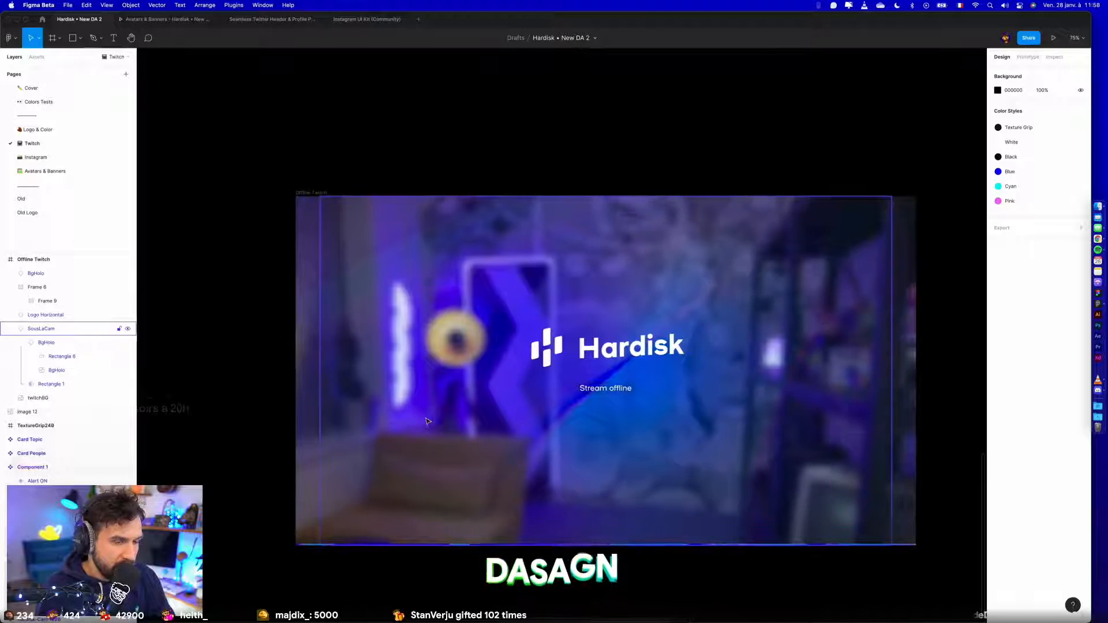
scroll(428, 451, down, 4)
key(super+v)
drag(564, 334, 545, 461)
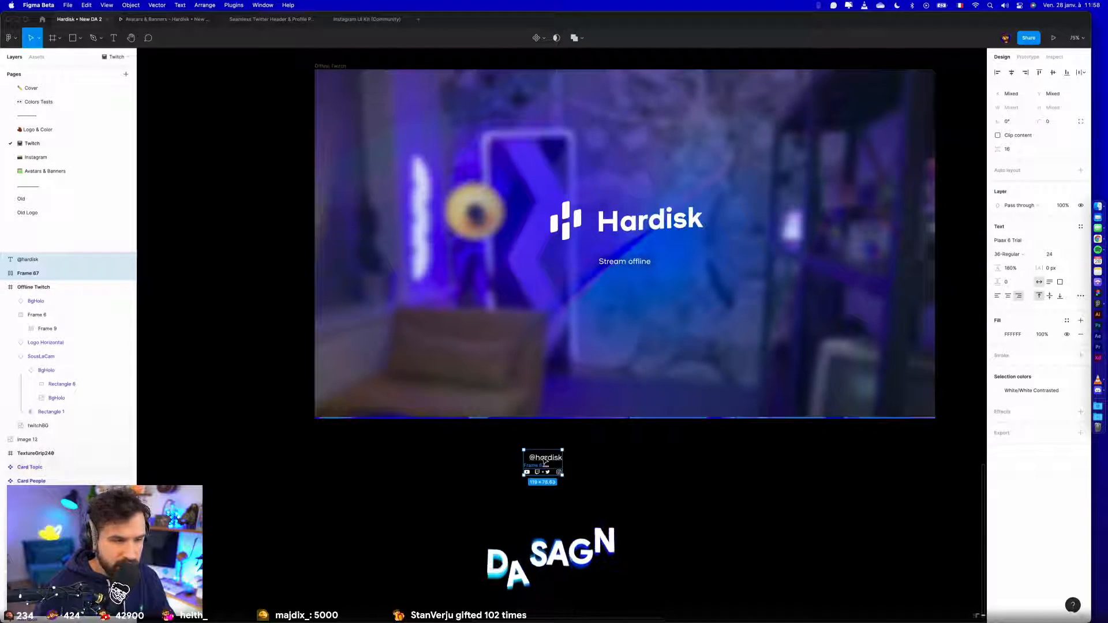
click(623, 454)
scroll(577, 485, up, 6)
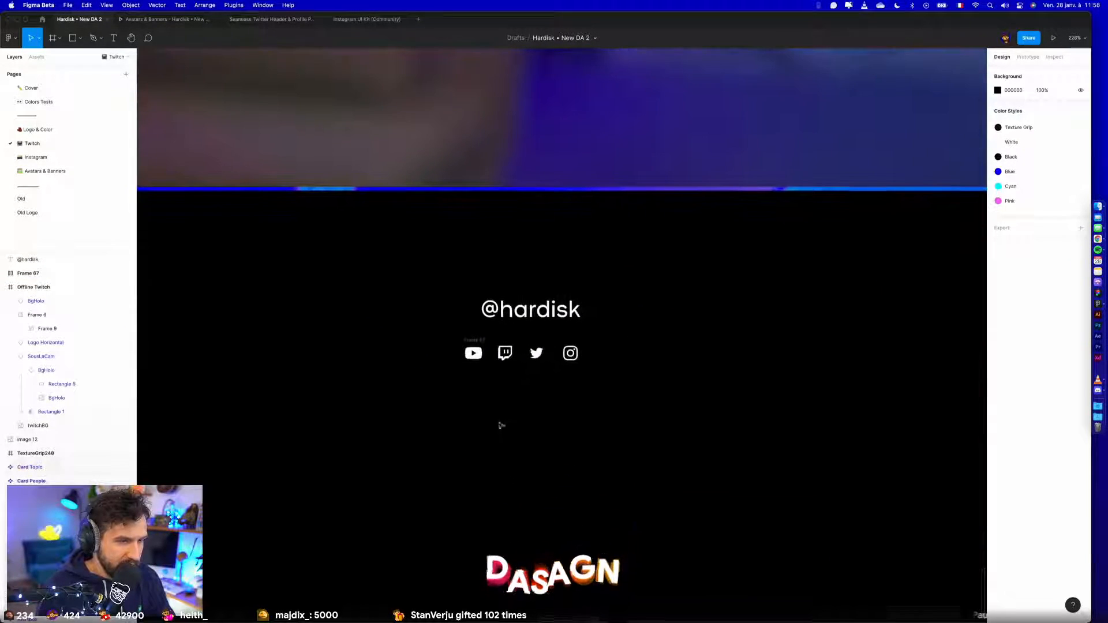
click(473, 342)
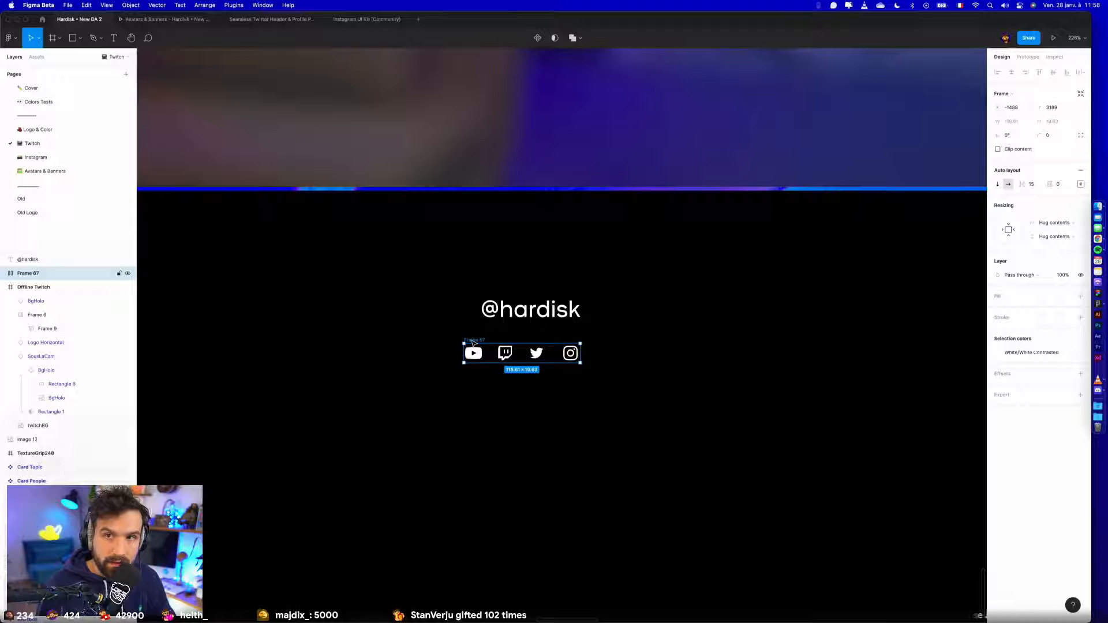
key(Delete)
scroll(529, 338, down, 4)
drag(529, 328, 282, 60)
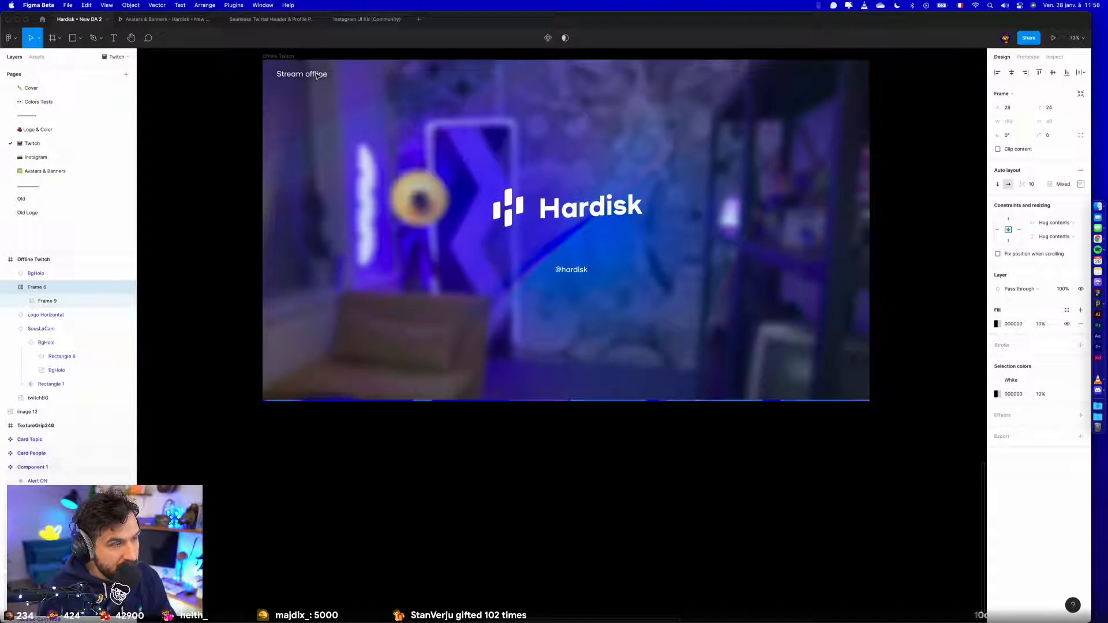
key(ctrl+Left)
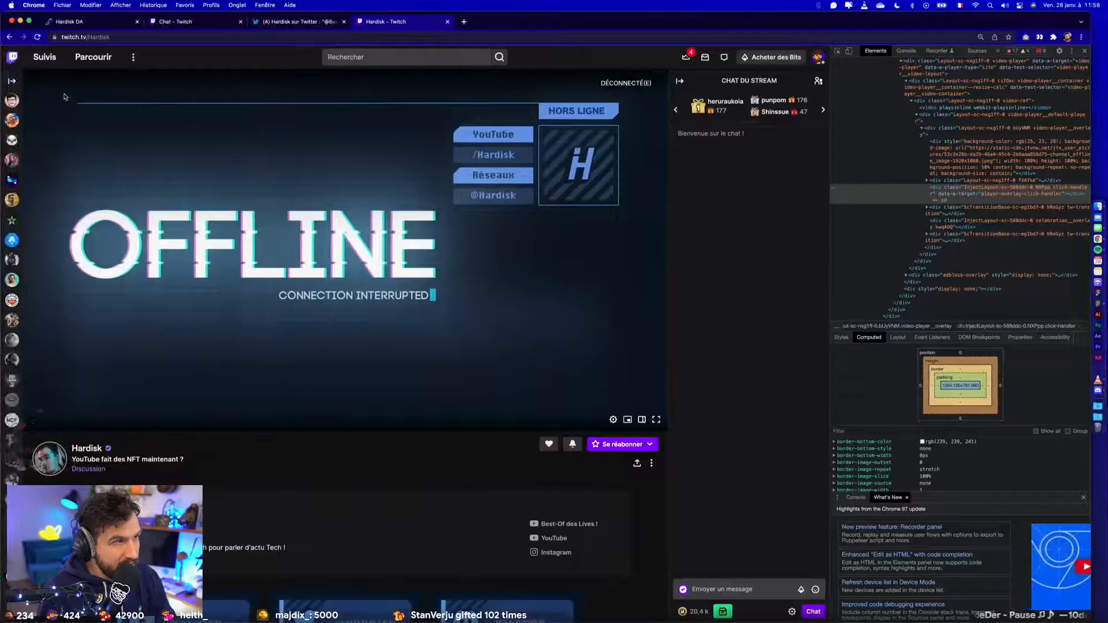
key(ctrl+Right)
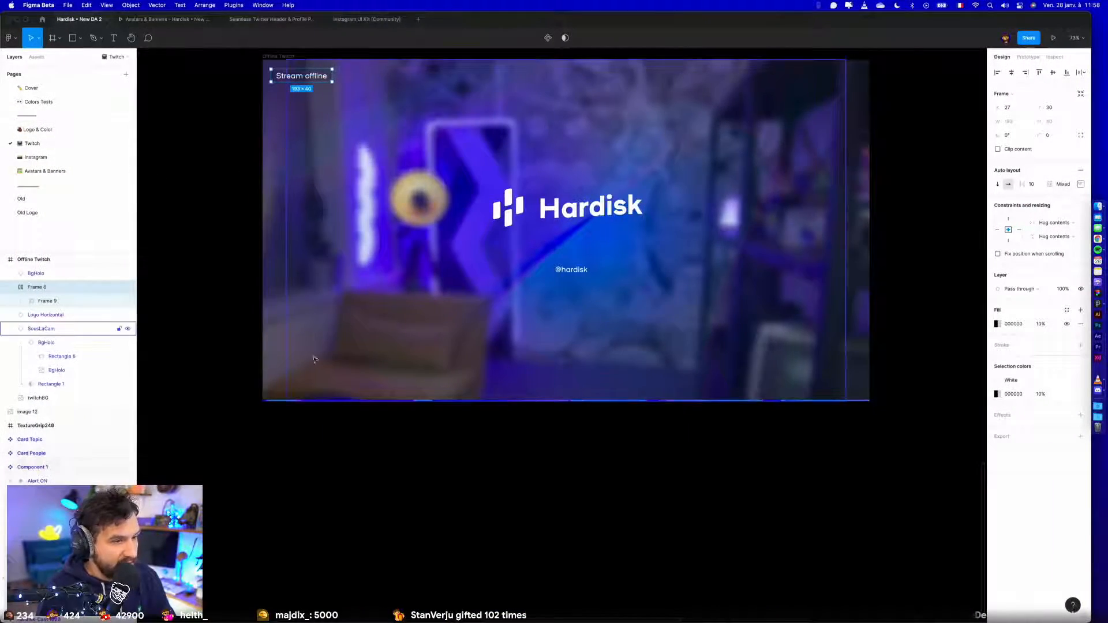
scroll(543, 445, down, 5)
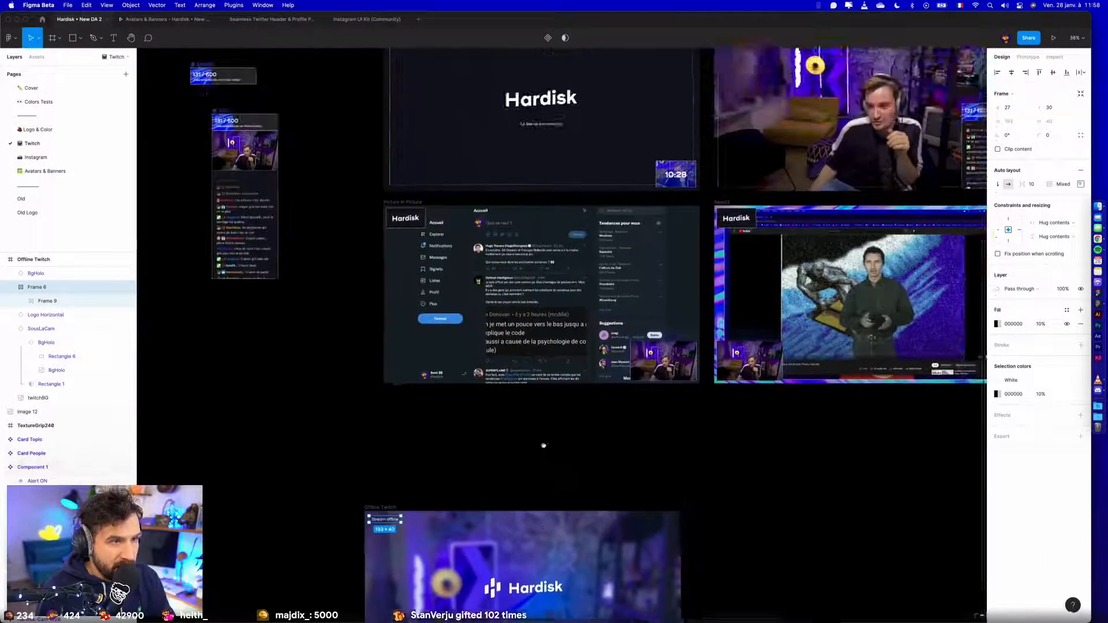
- Copy the white 1840 × 1000 outline rectangle from the "Le live va commencer" frame into the Offline Twitch frame
drag(543, 445, 536, 462)
click(384, 171)
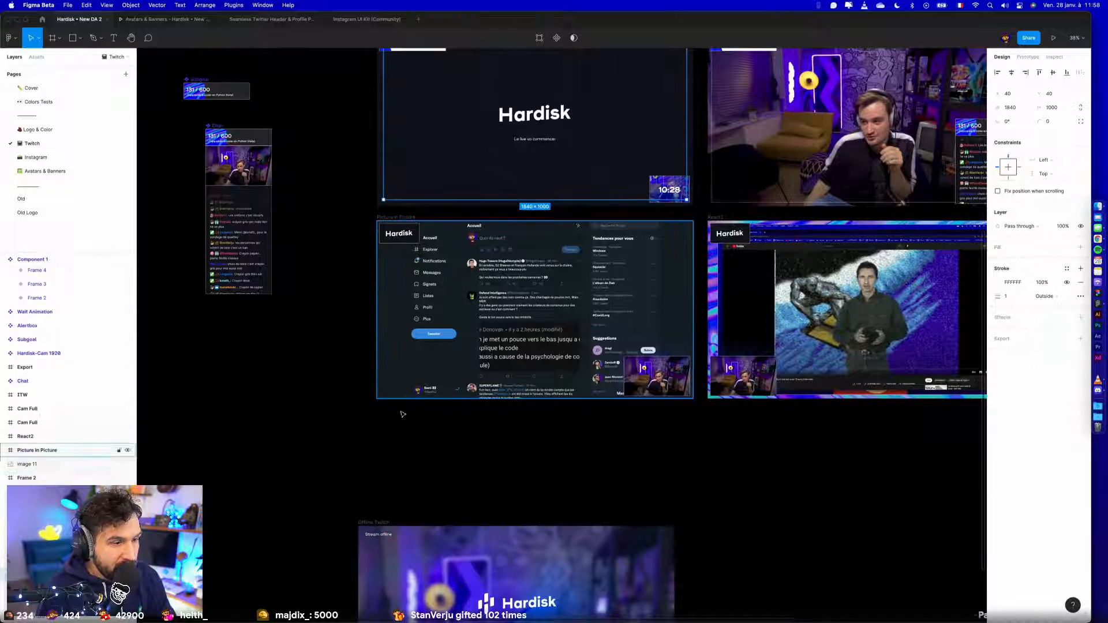
drag(380, 496, 398, 271)
click(395, 299)
key(super+v)
click(419, 277)
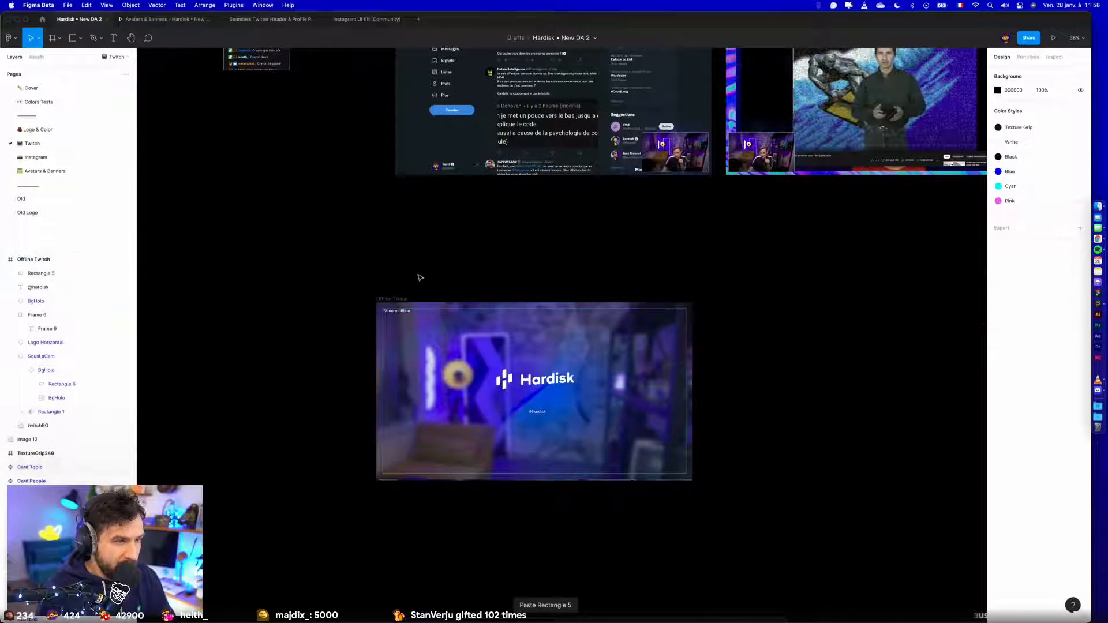
- Move the Stream offline label inside the outline's upper-left corner, to X 56, Y 56
scroll(417, 275, up, 5)
drag(357, 375, 436, 257)
click(434, 256)
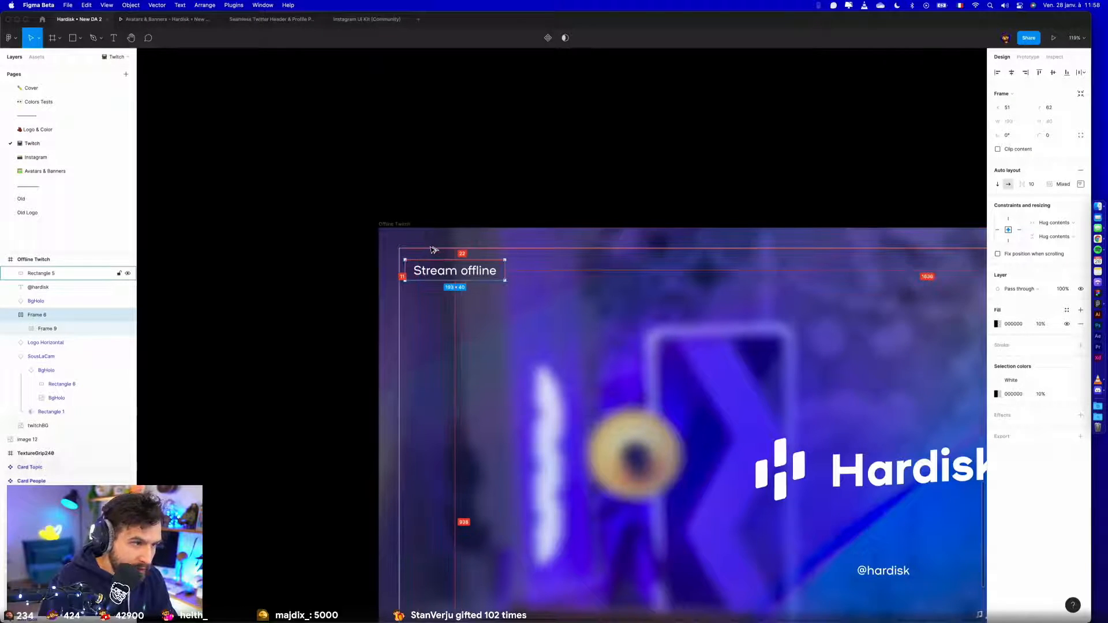
key(Right)
key(Right)
key(Right)
key(Right)
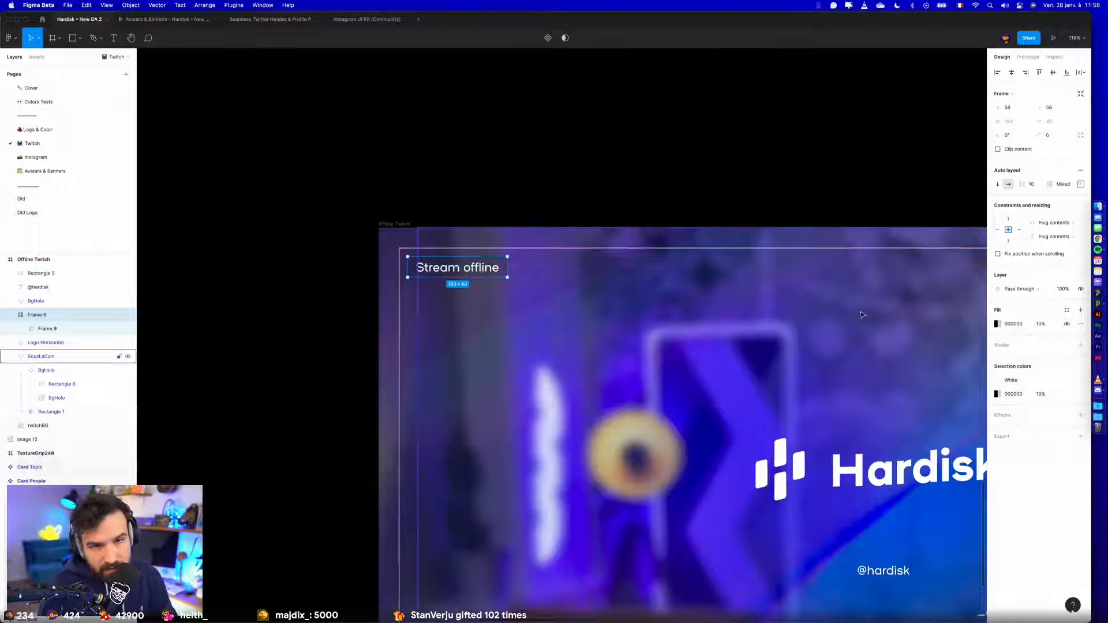
- Apply the White colour style to the Stream offline label's background and the Black style to its text
click(1067, 310)
click(1012, 376)
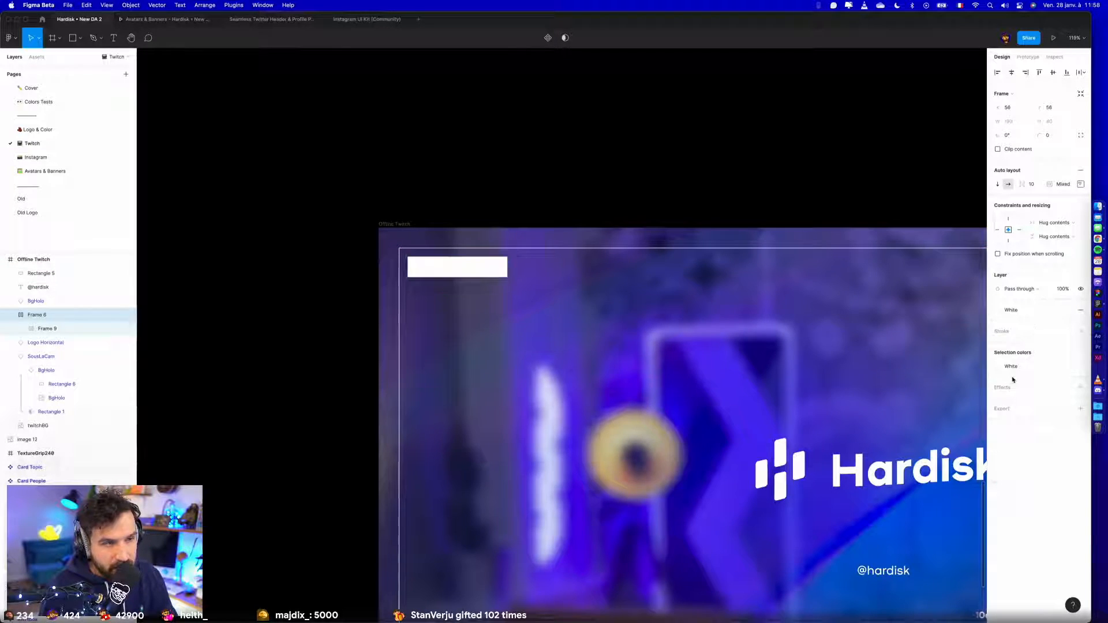
super+click(475, 267)
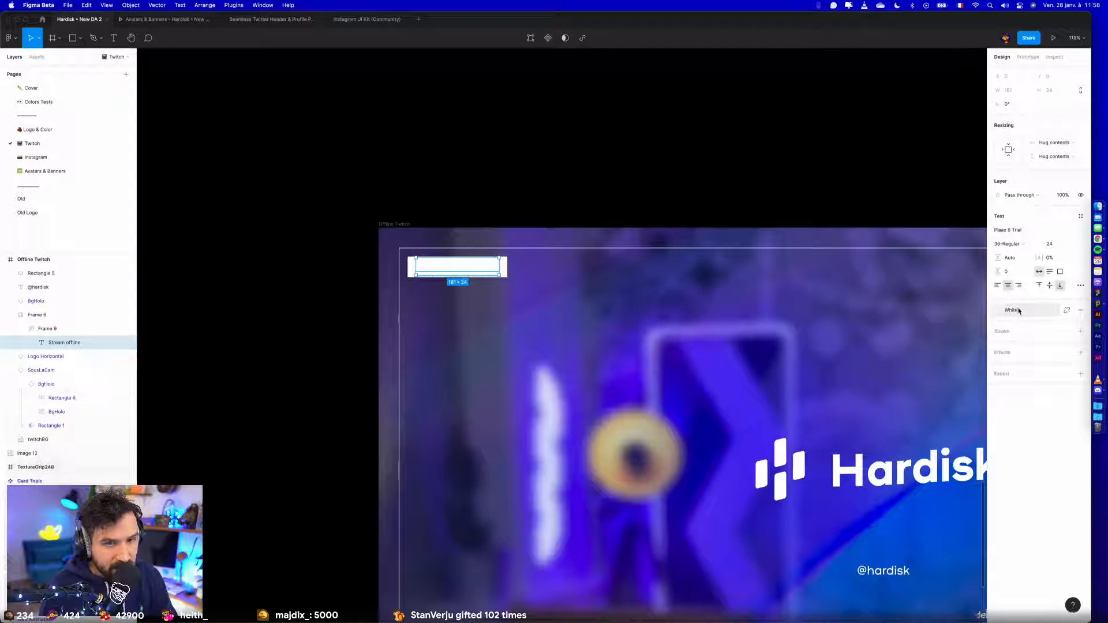
click(1019, 310)
click(1019, 389)
click(616, 173)
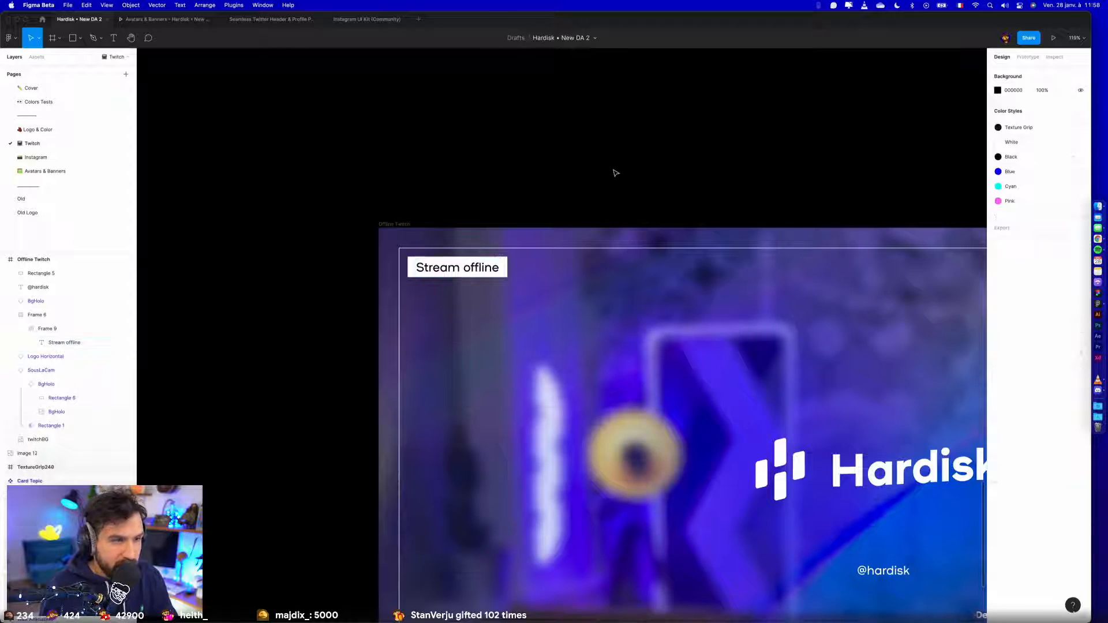
- Set the Stream offline label's left and right padding to 8 and realign it with the outline's upper-left corner
scroll(612, 170, down, 5)
scroll(543, 215, up, 10)
super+click(544, 217)
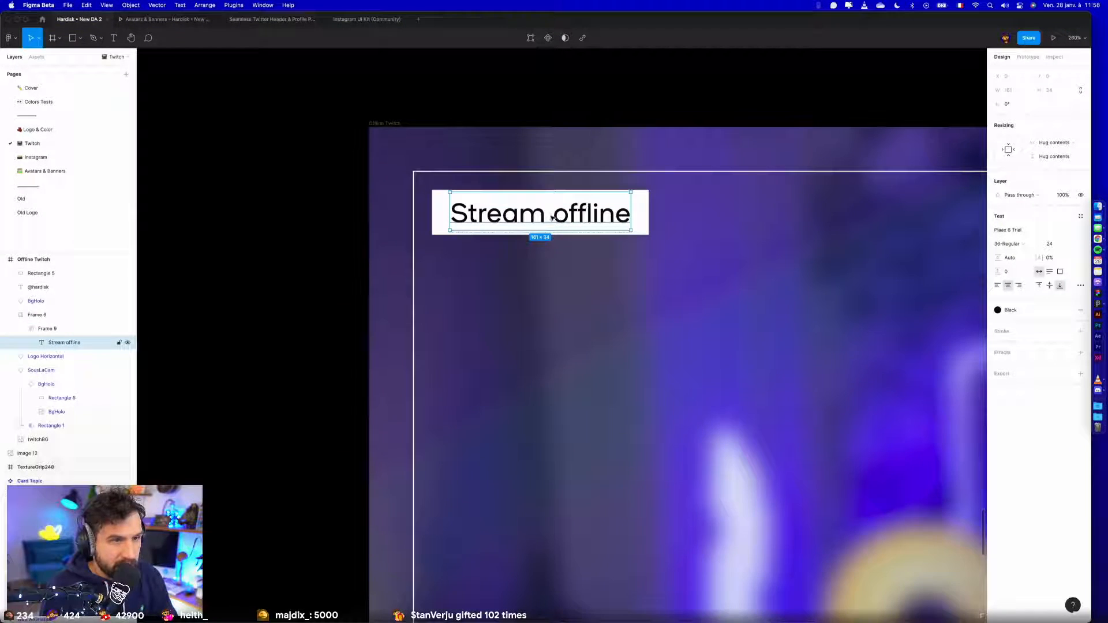
click(641, 208)
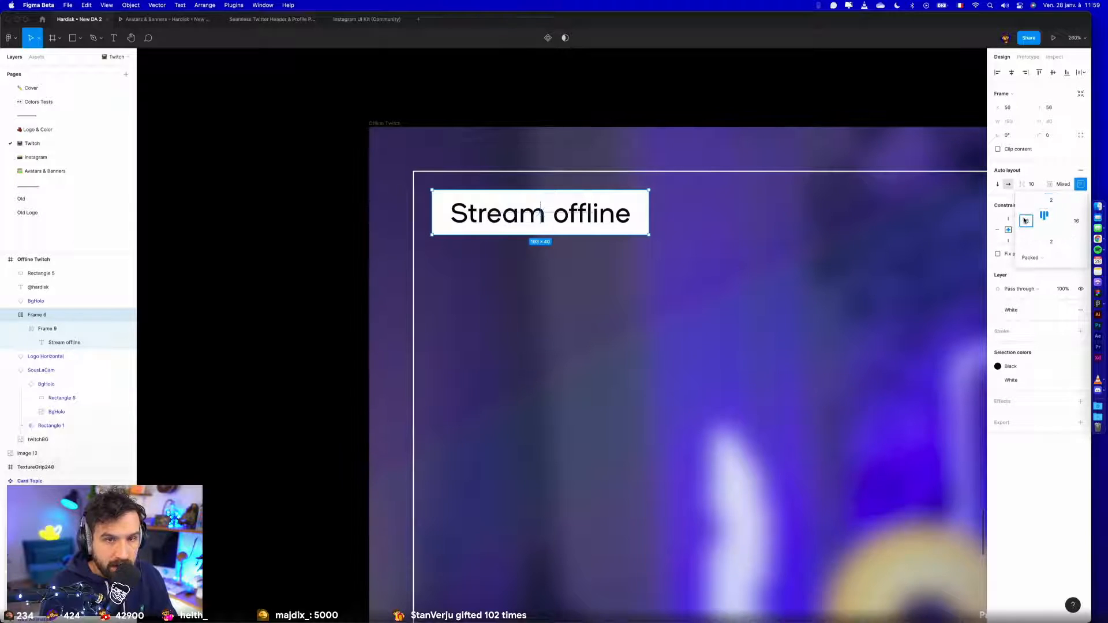
key(Return)
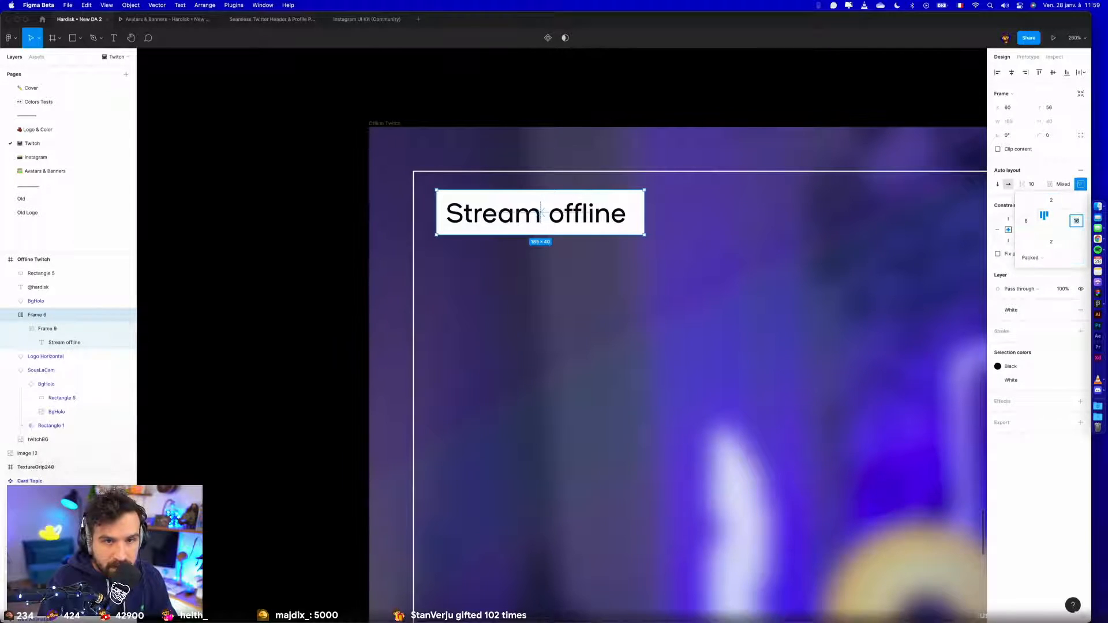
text(8)
key(Return)
key(Escape)
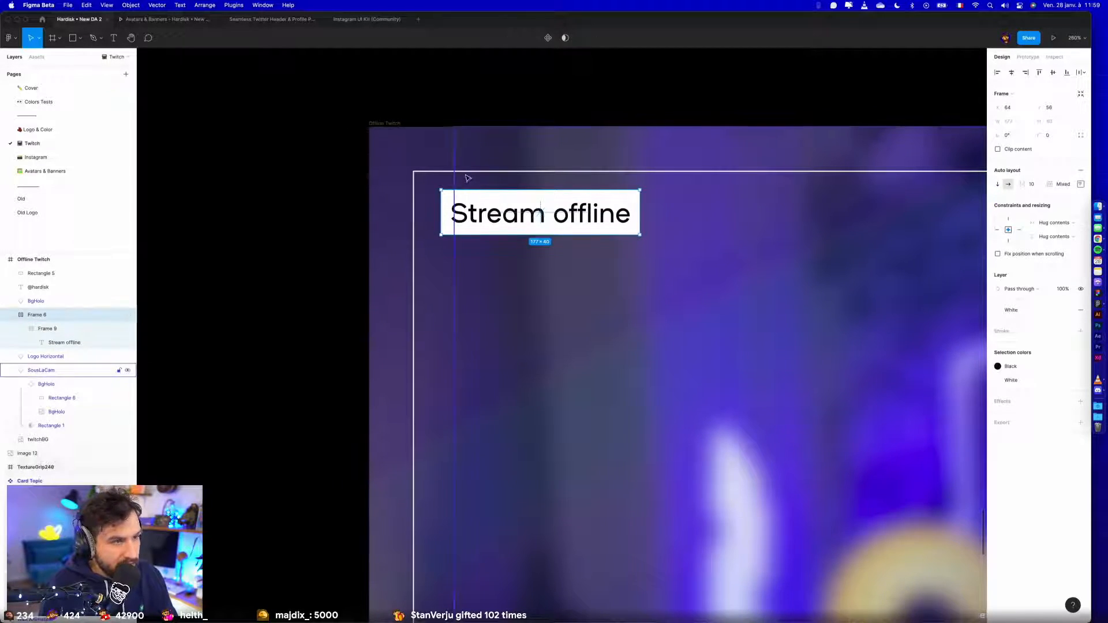
scroll(465, 176, down, 5)
click(344, 228)
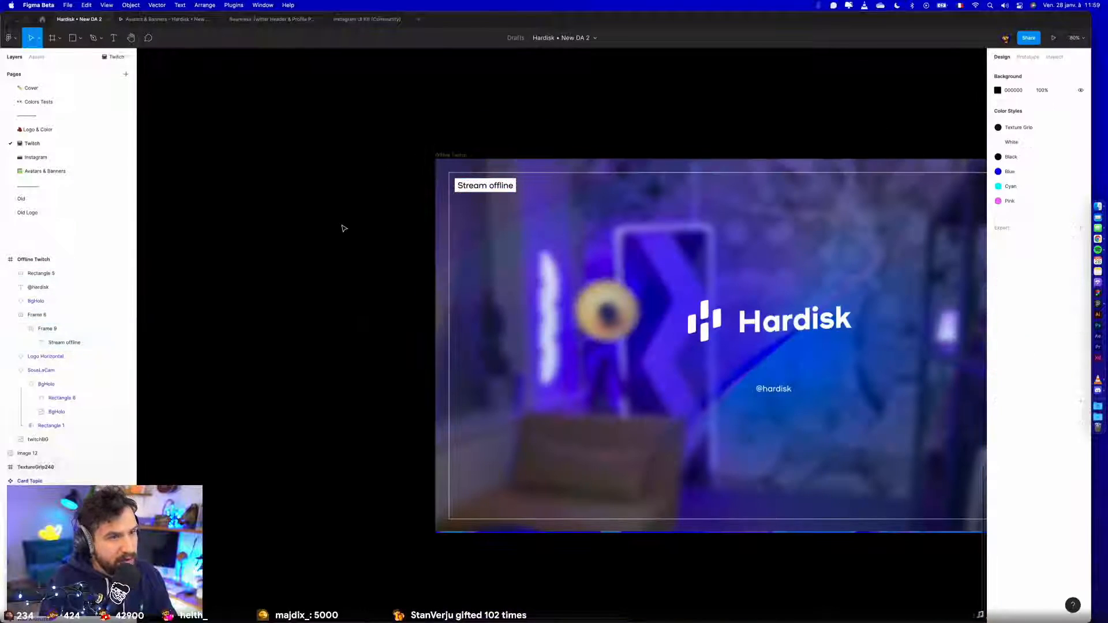
scroll(344, 228, down, 2)
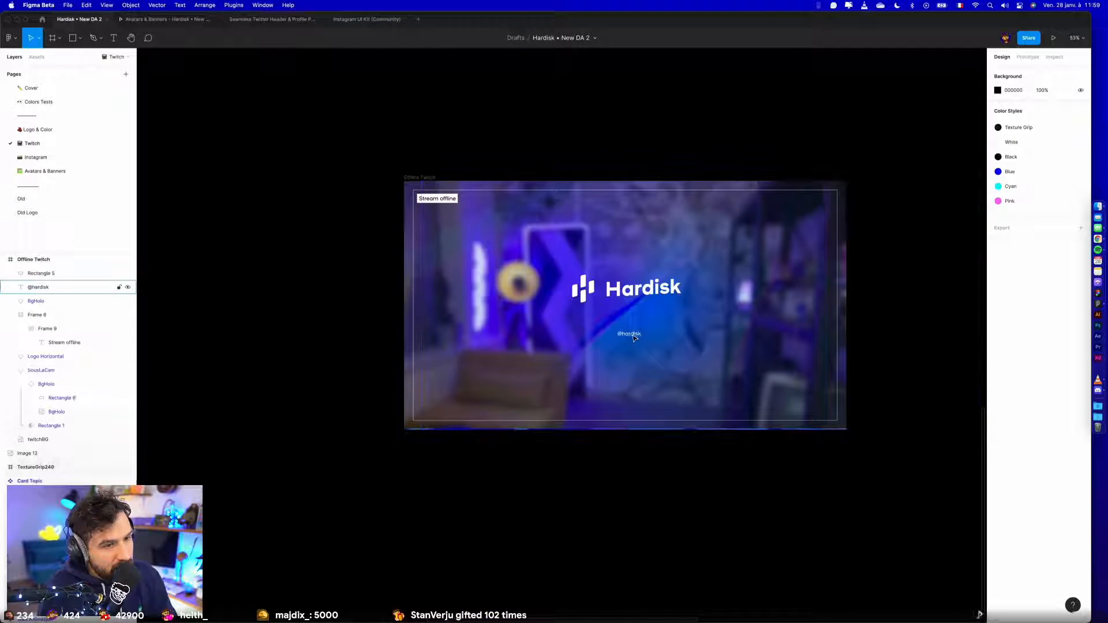
click(686, 290)
click(1052, 74)
click(725, 528)
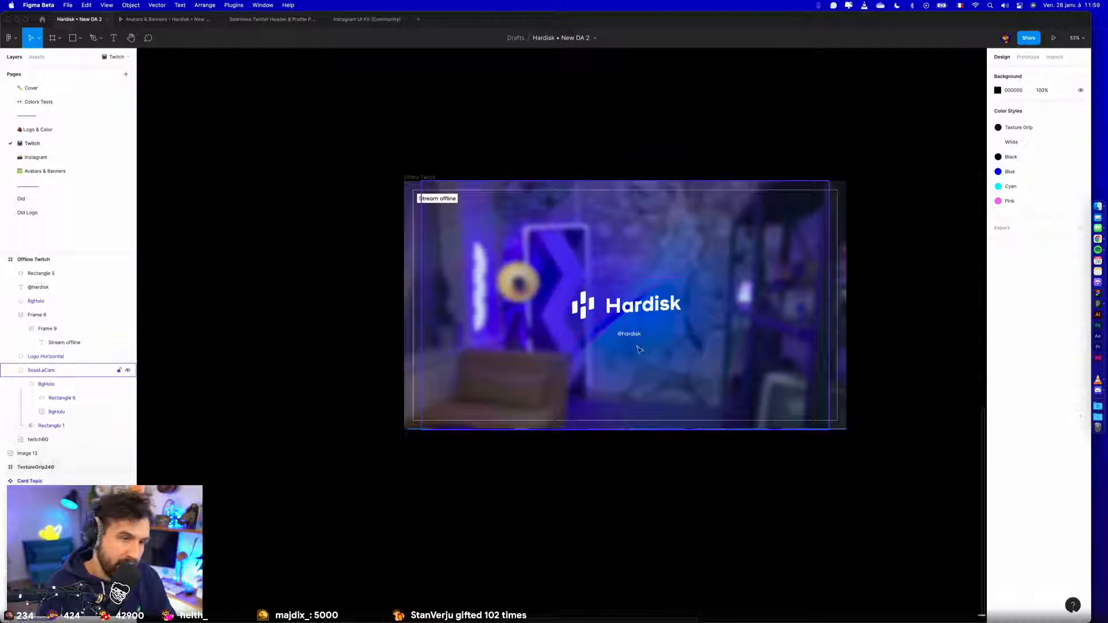
drag(635, 338, 625, 369)
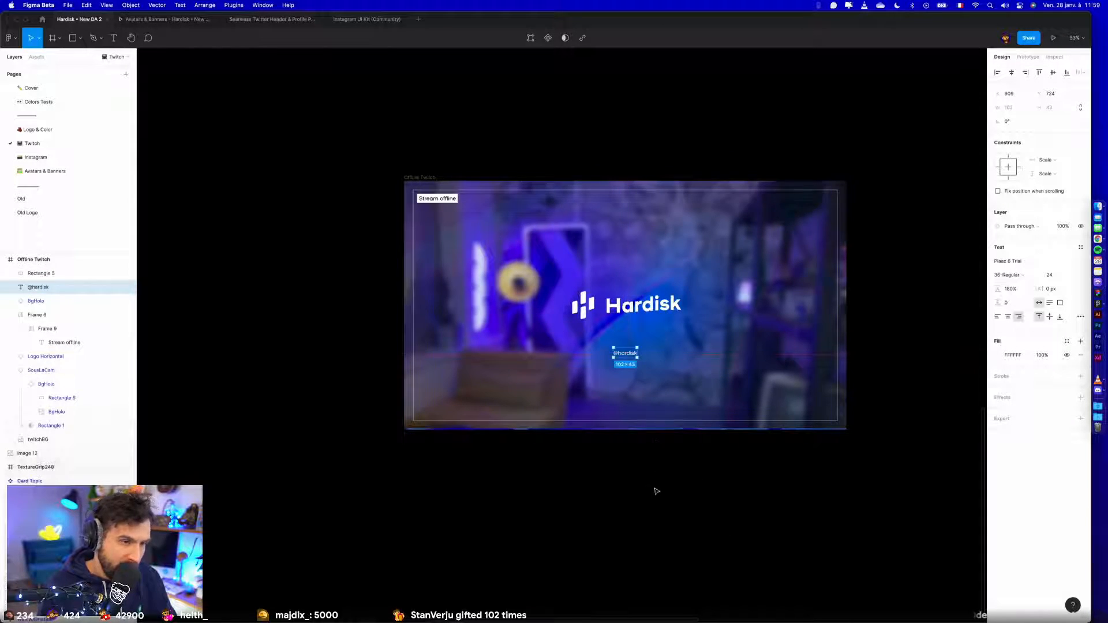
- Shift the Offline Twitch frame sideways to about X -2021, lining it up with the Picture in Picture frame above
click(383, 448)
scroll(539, 493, down, 3)
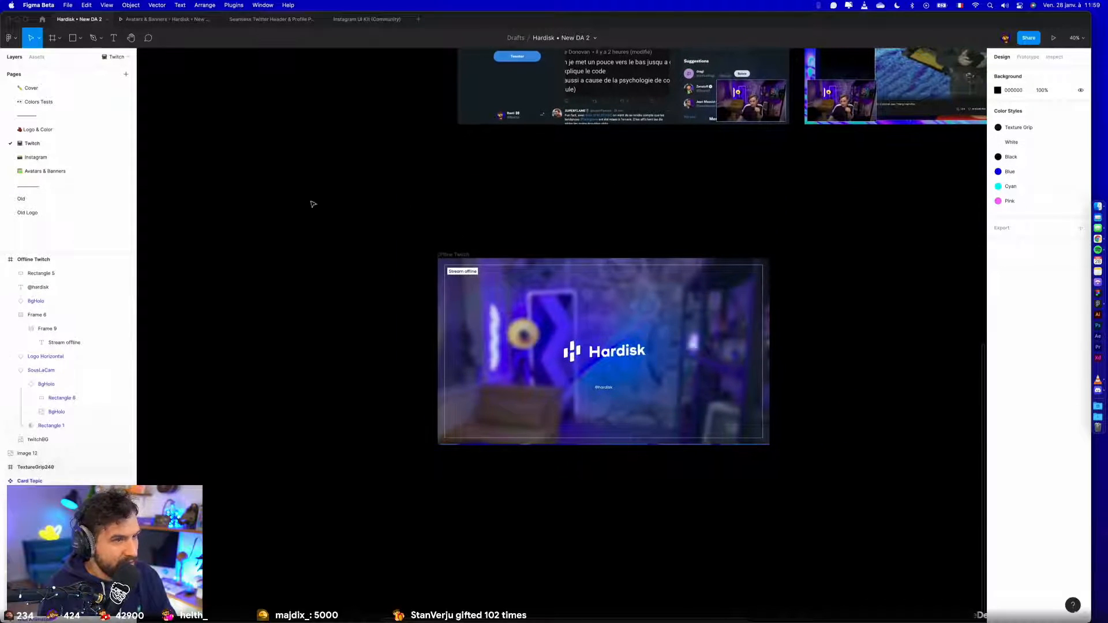
drag(464, 253, 482, 252)
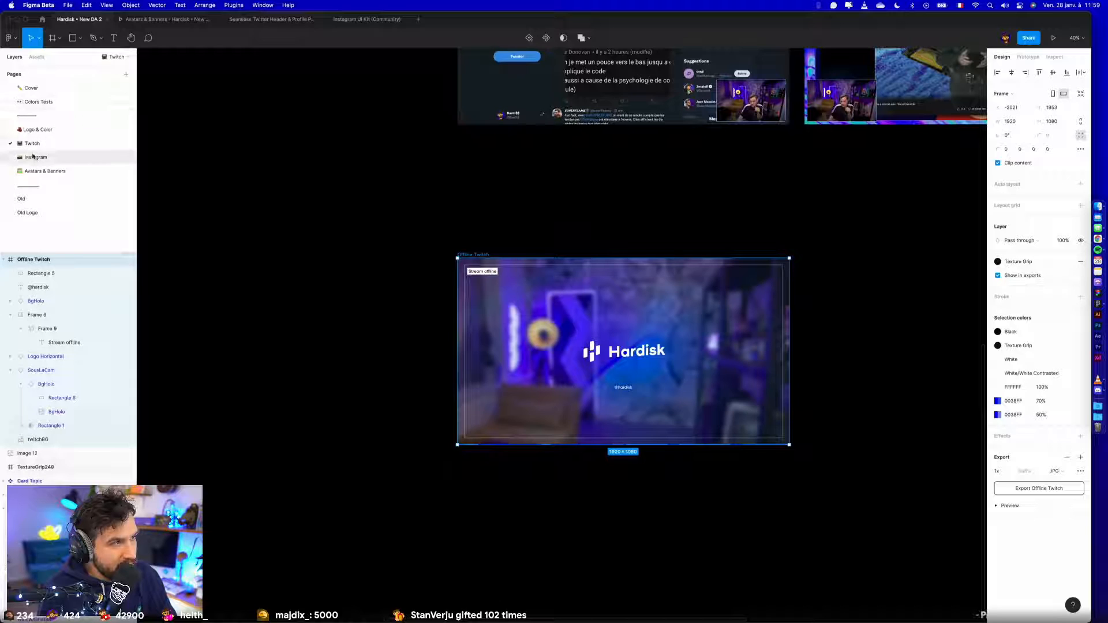
click(36, 129)
scroll(258, 381, left, 10)
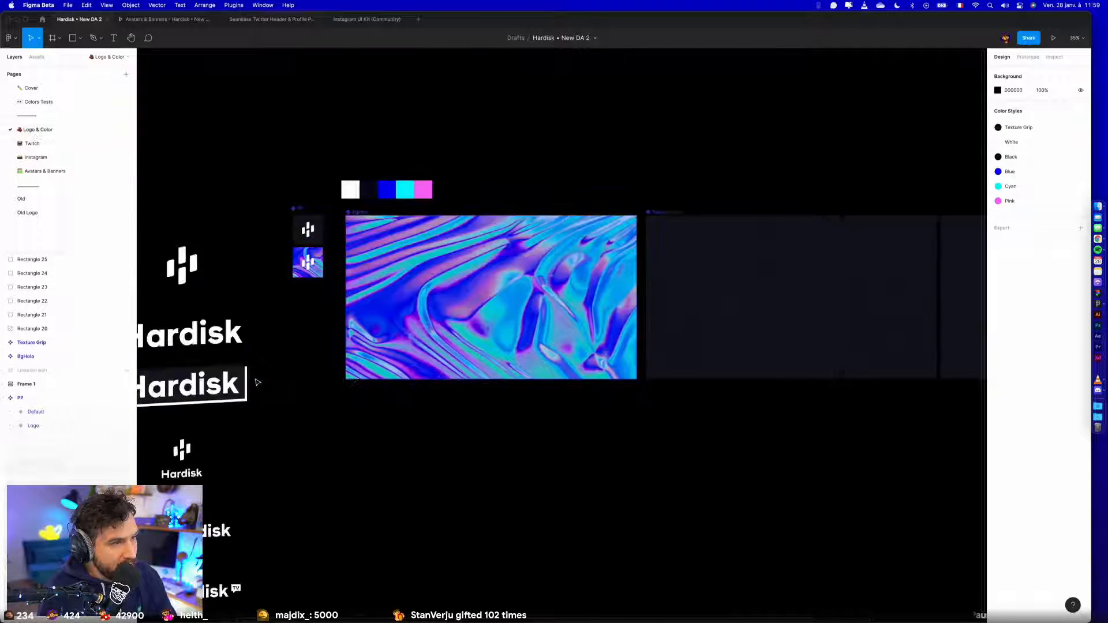
key(super+v)
key(super+z)
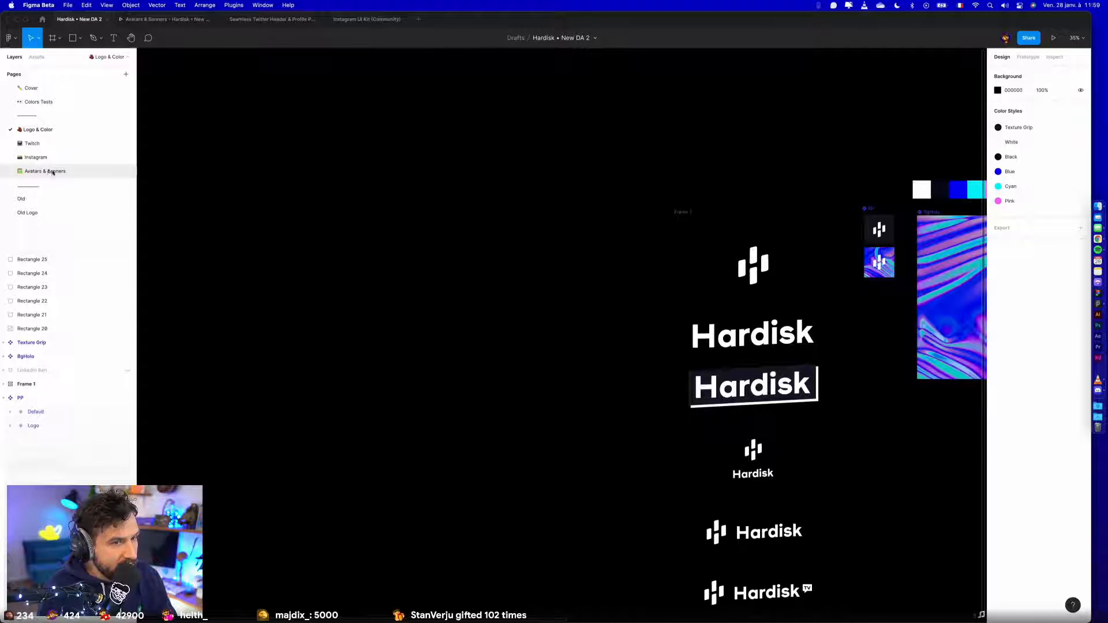
click(50, 171)
click(36, 157)
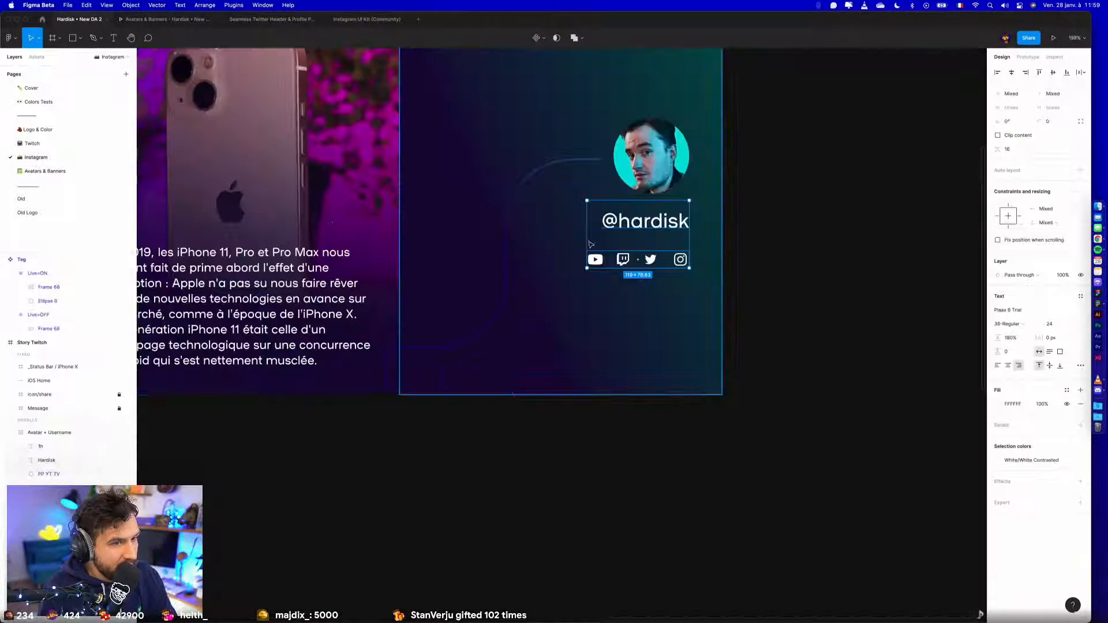
click(649, 261)
scroll(628, 264, up, 5)
double_click(621, 267)
click(695, 276)
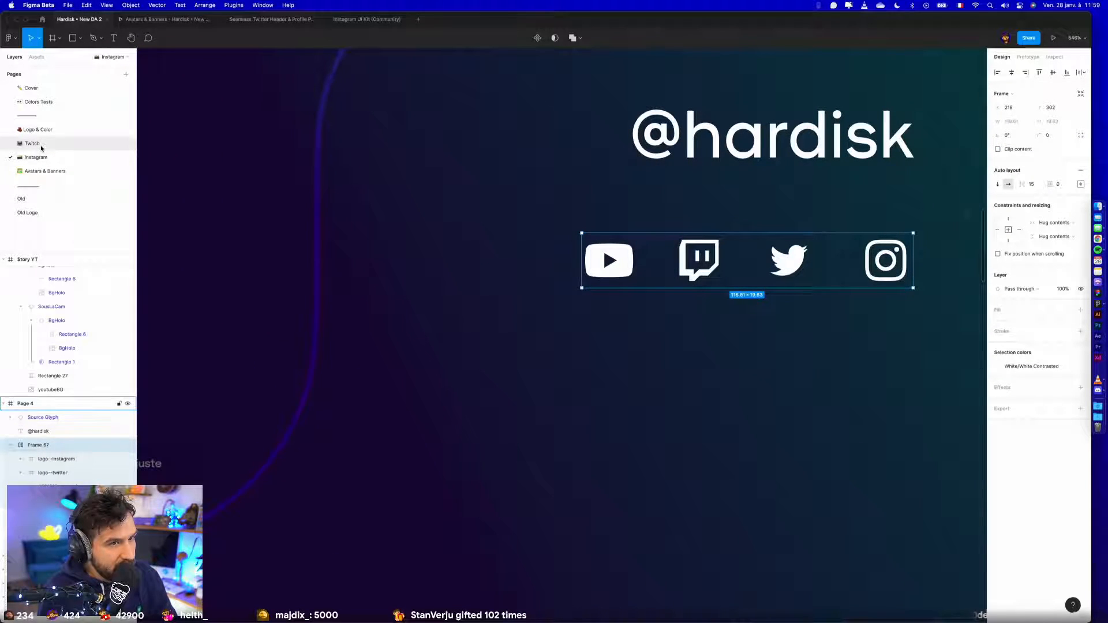
- Paste the social network icon row onto an empty area of the Logo & Color page
click(38, 144)
click(40, 132)
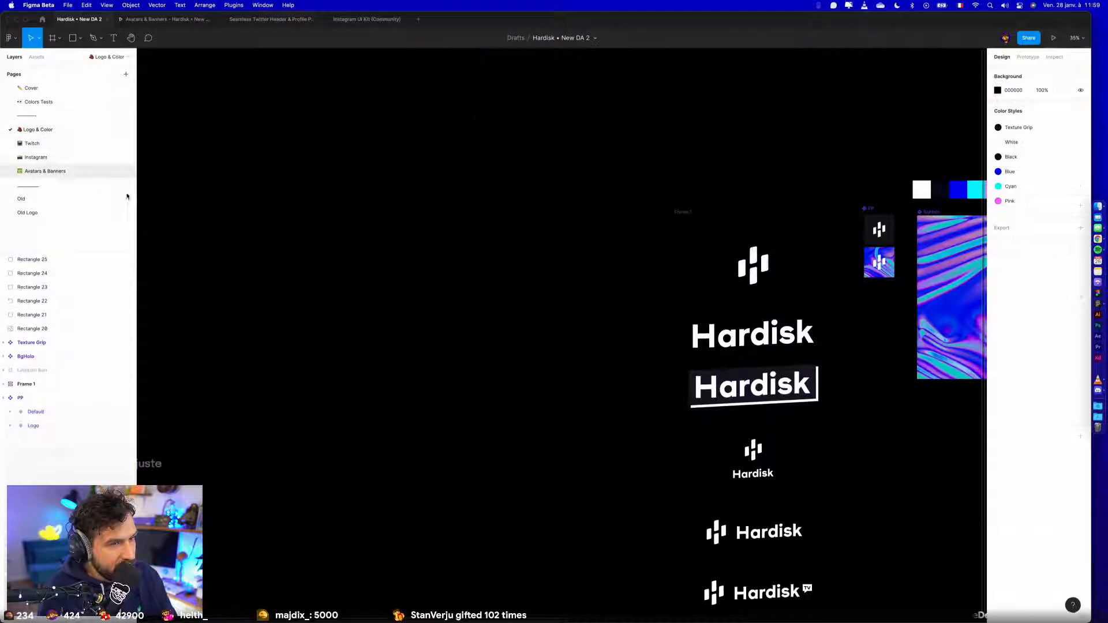
key(super+v)
scroll(584, 314, up, 5)
scroll(584, 314, up, 3)
click(584, 314)
drag(390, 491, 556, 314)
scroll(556, 314, up, 5)
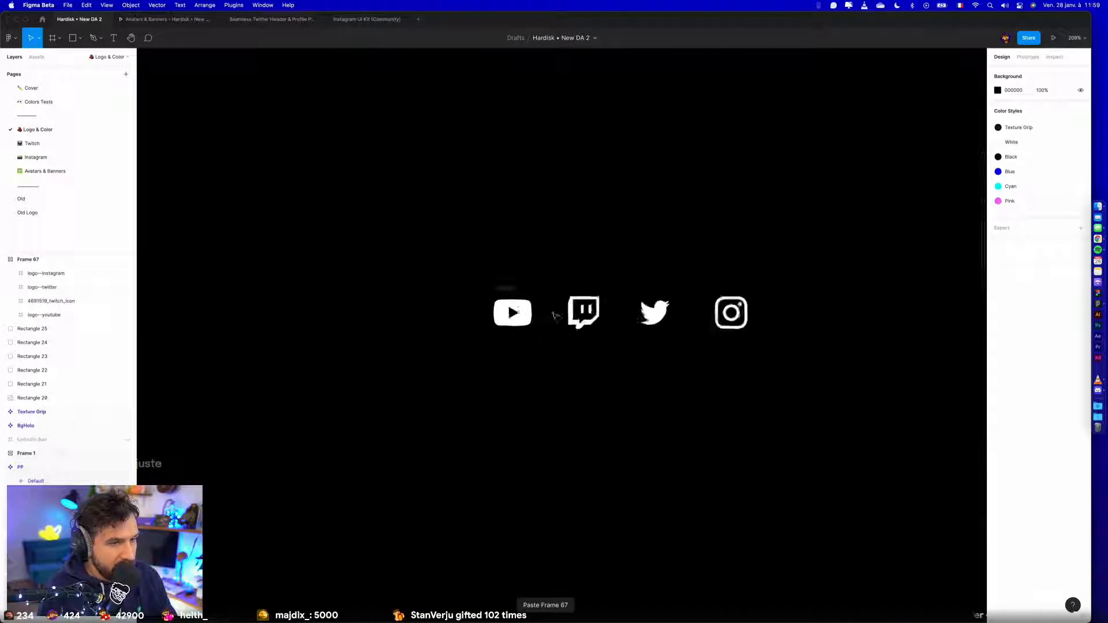
- Search the local components for "you" and "ic" to look for existing icon components
key(shift+i)
text(you)
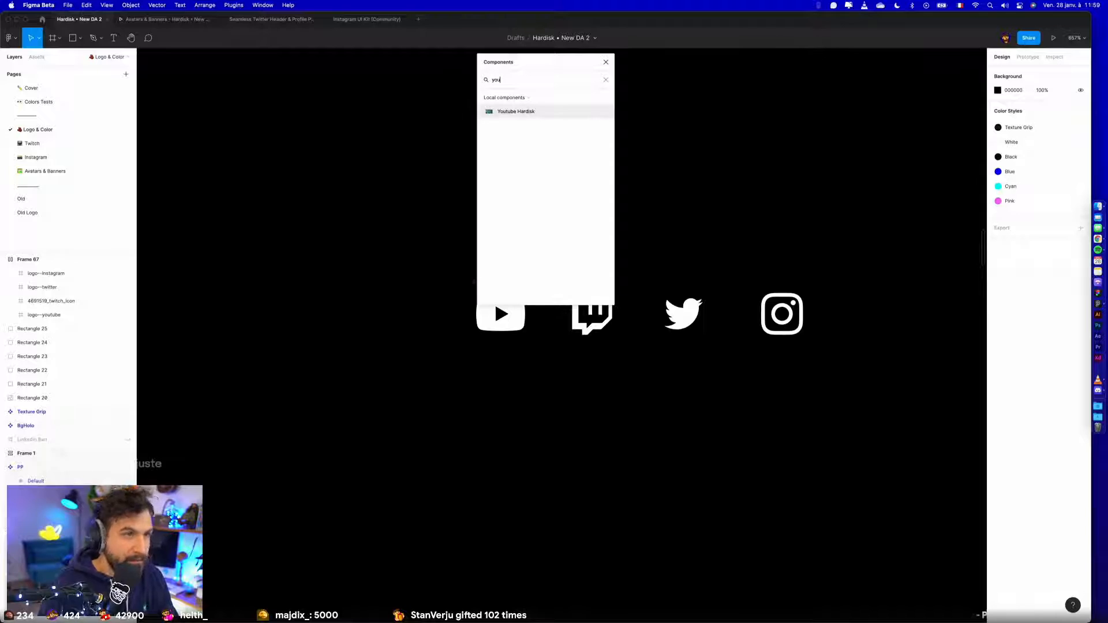
text(lo)
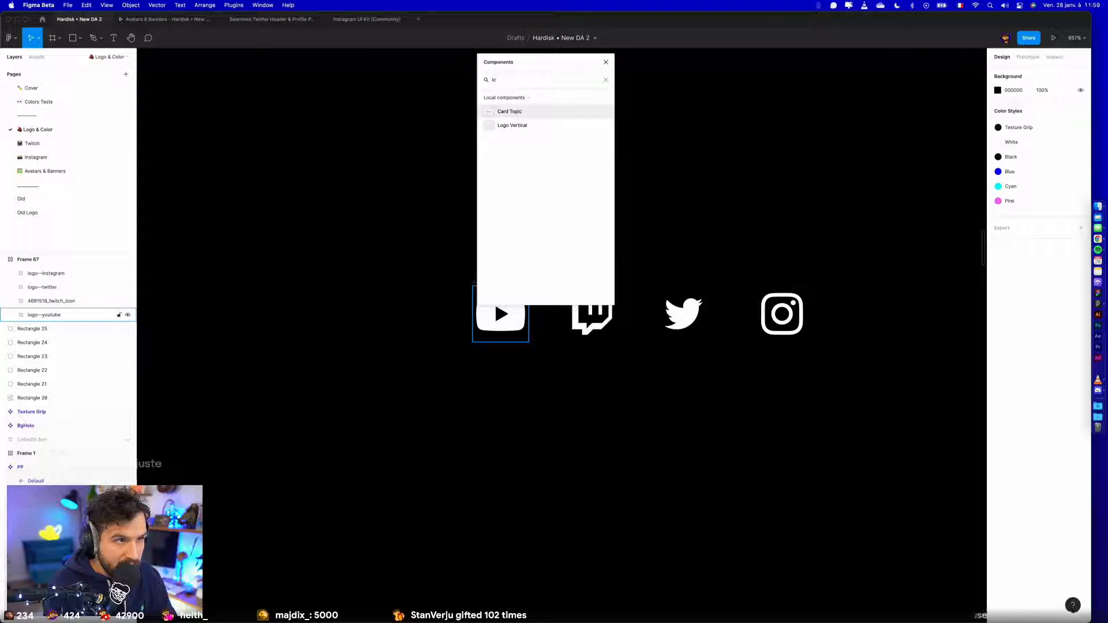
key(Escape)
scroll(637, 198, down, 10)
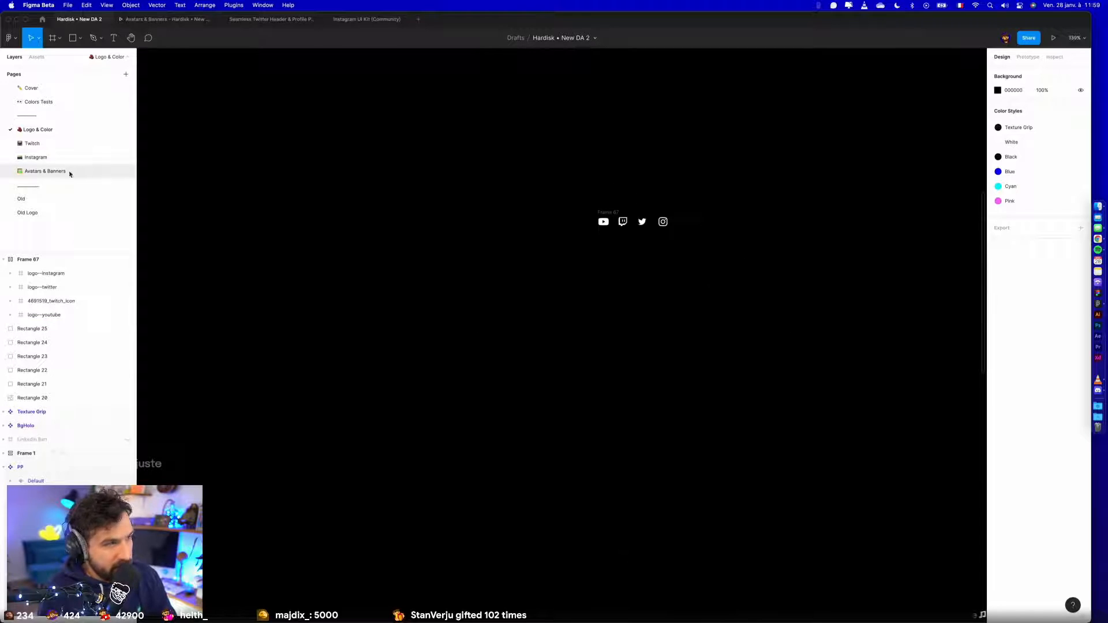
click(49, 147)
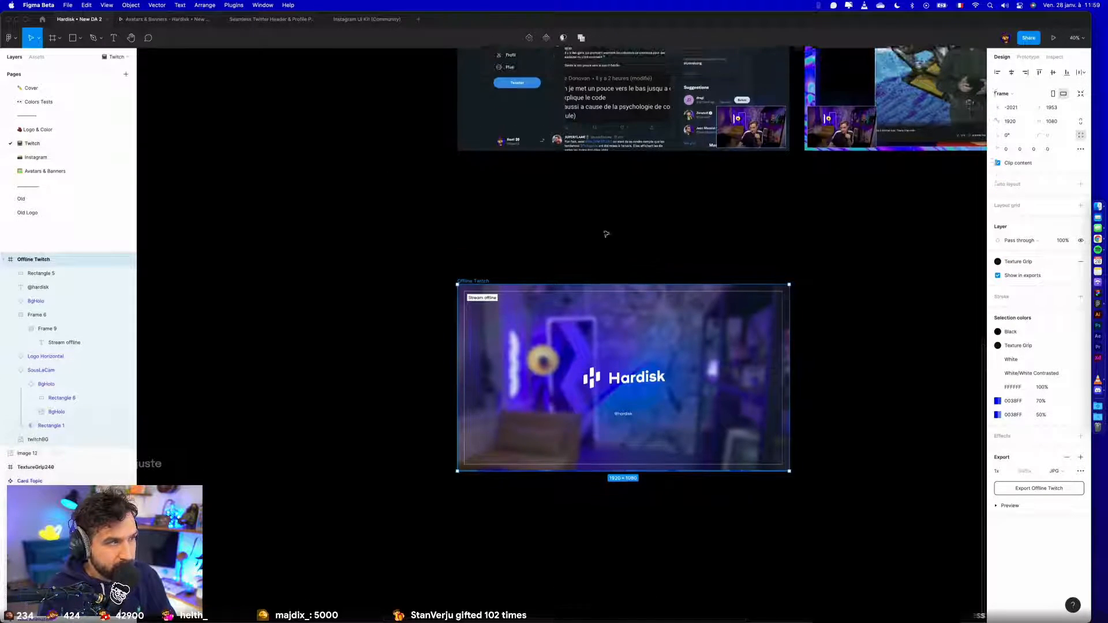
click(66, 161)
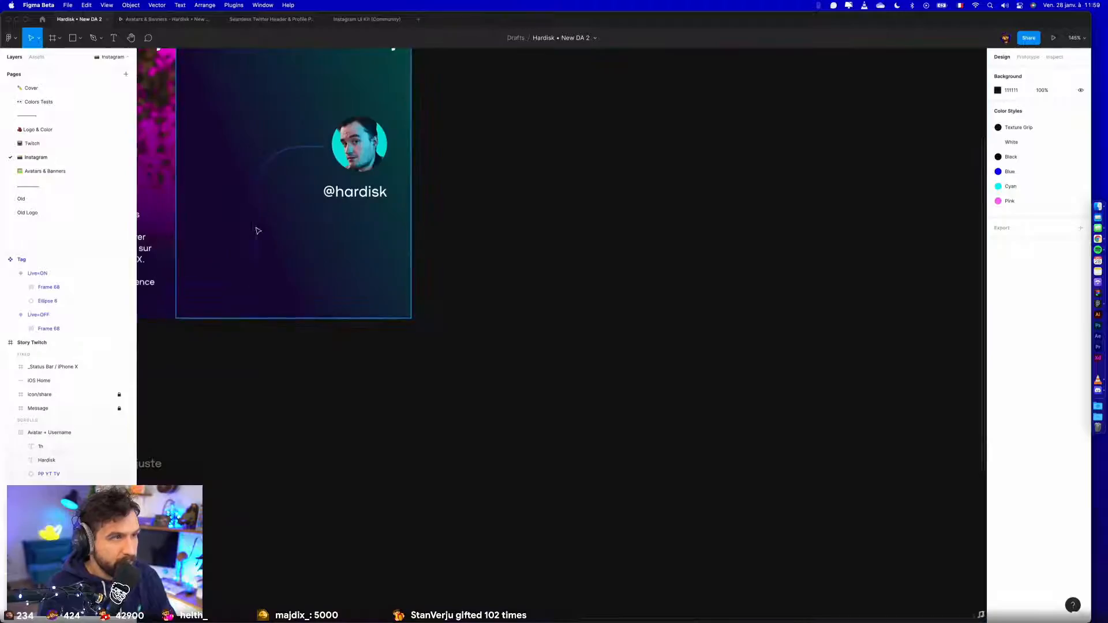
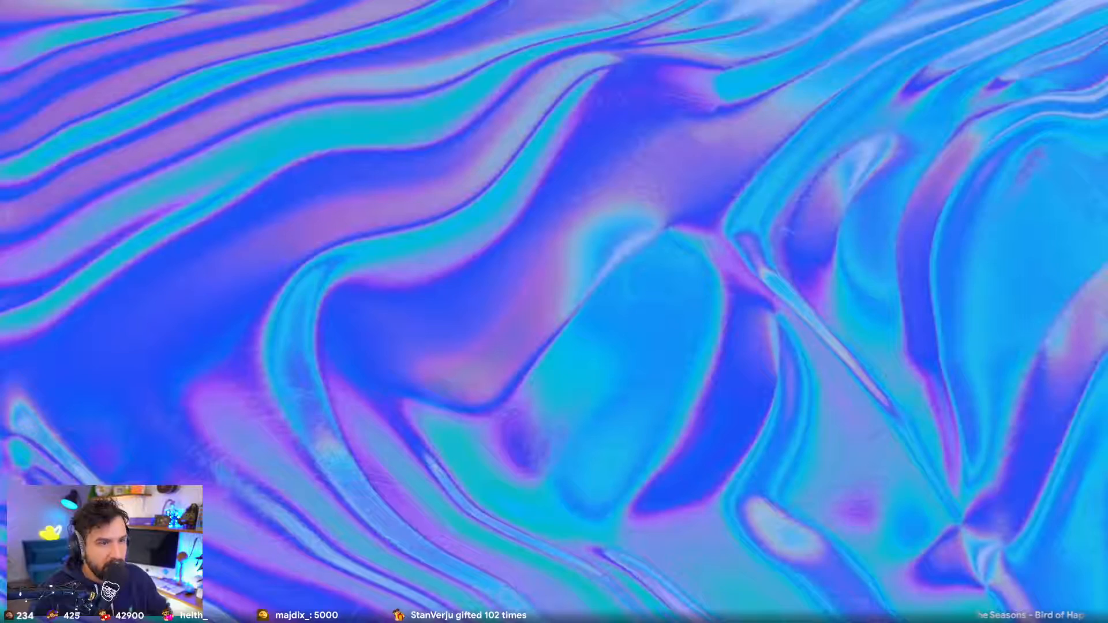
- Close the fullscreen LoopHolo.mp4 video and return to the Hardisk design file in Figma
key(Escape)
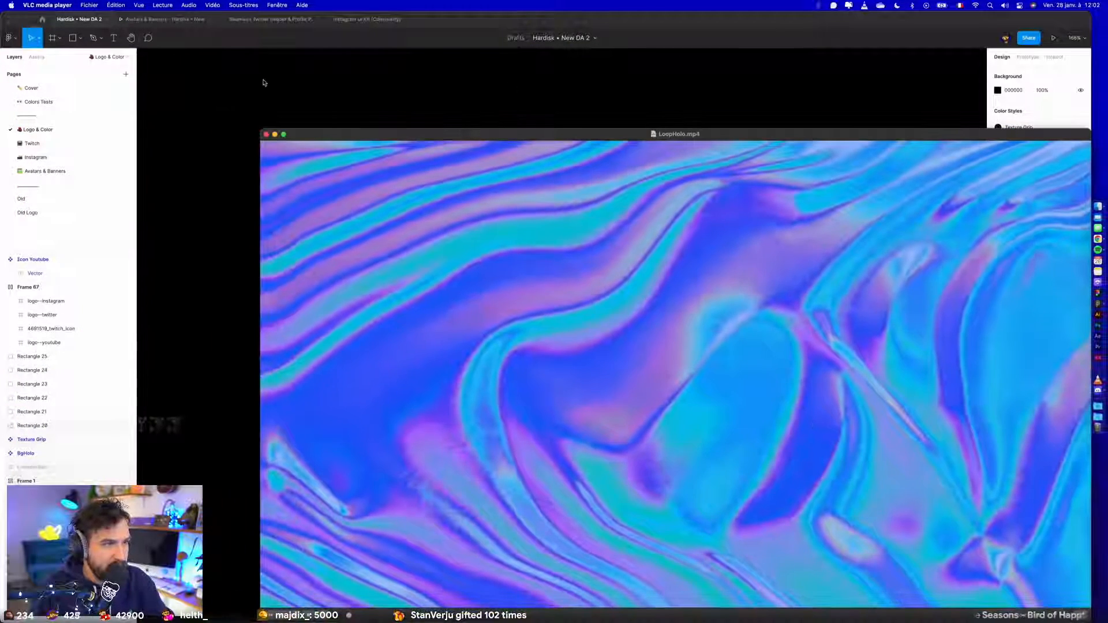
click(266, 135)
click(707, 303)
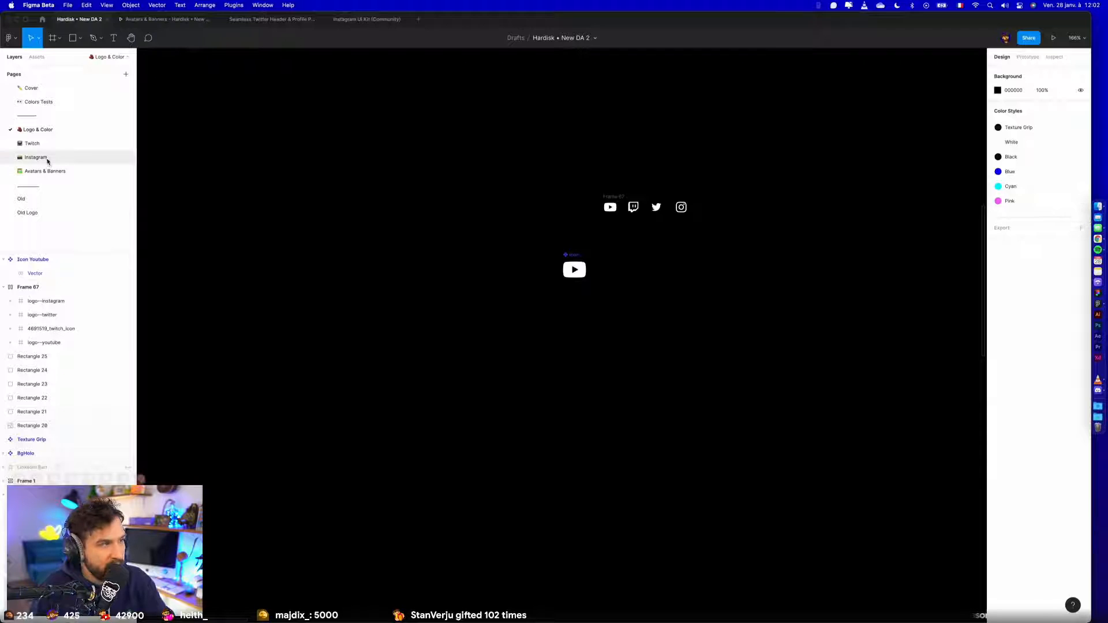
- Preview the YouTube channel banner mockups in the prototype, and close the Twitter header and Instagram UI Kit files
click(170, 19)
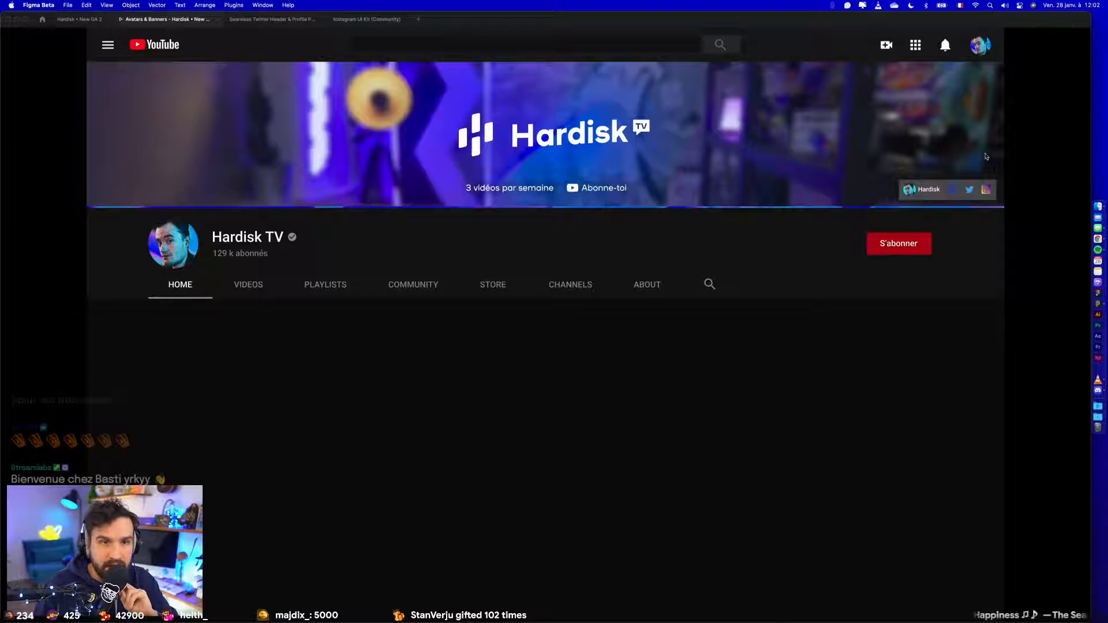
click(917, 191)
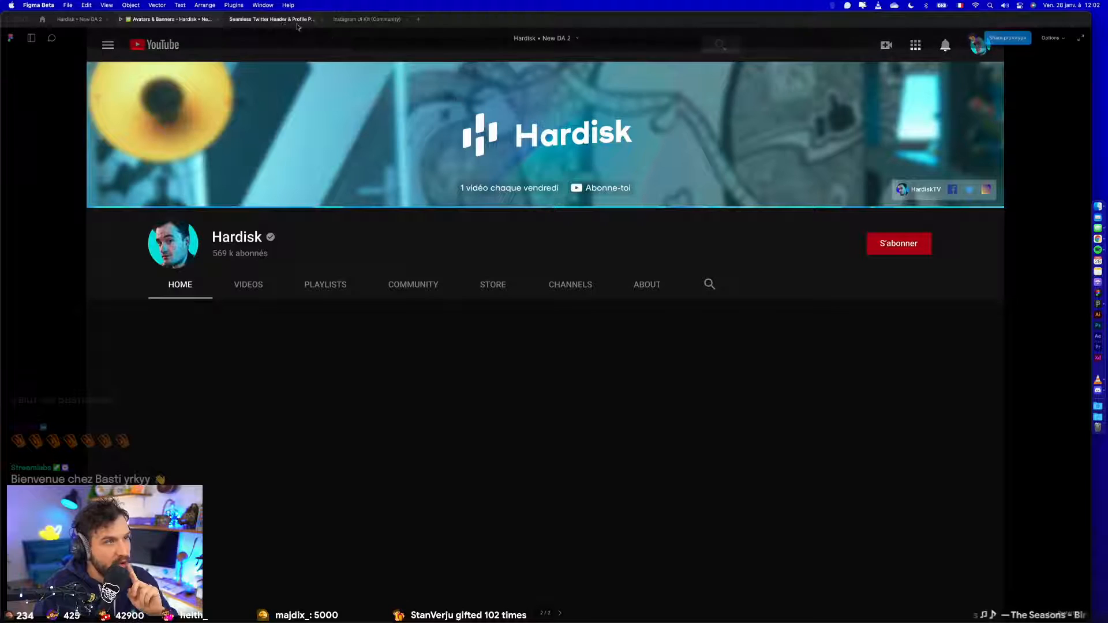
click(265, 23)
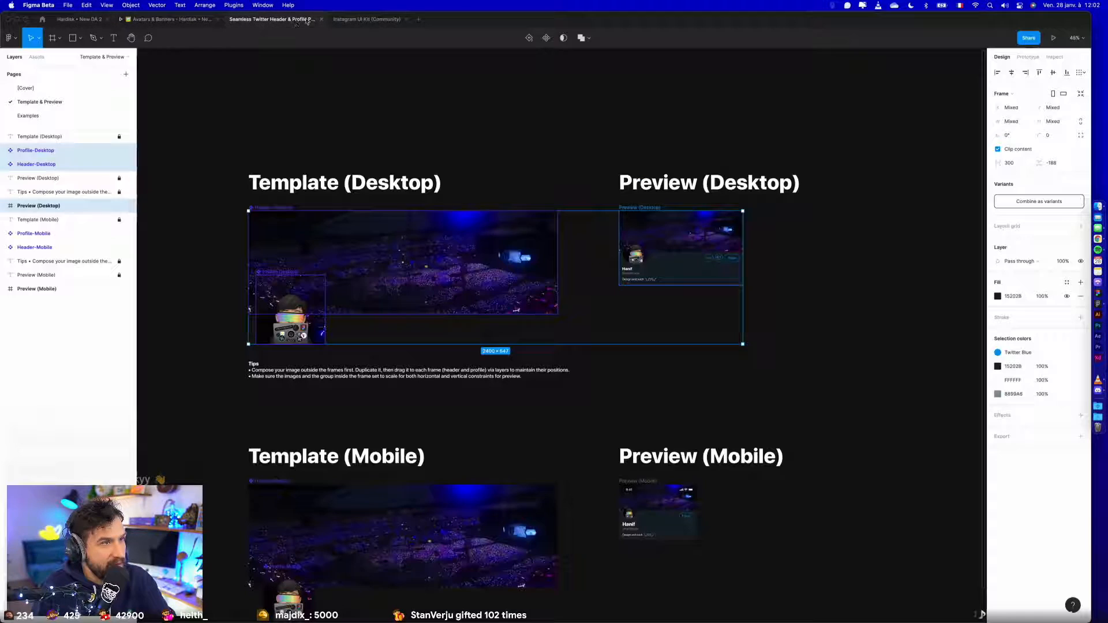
click(322, 19)
click(303, 19)
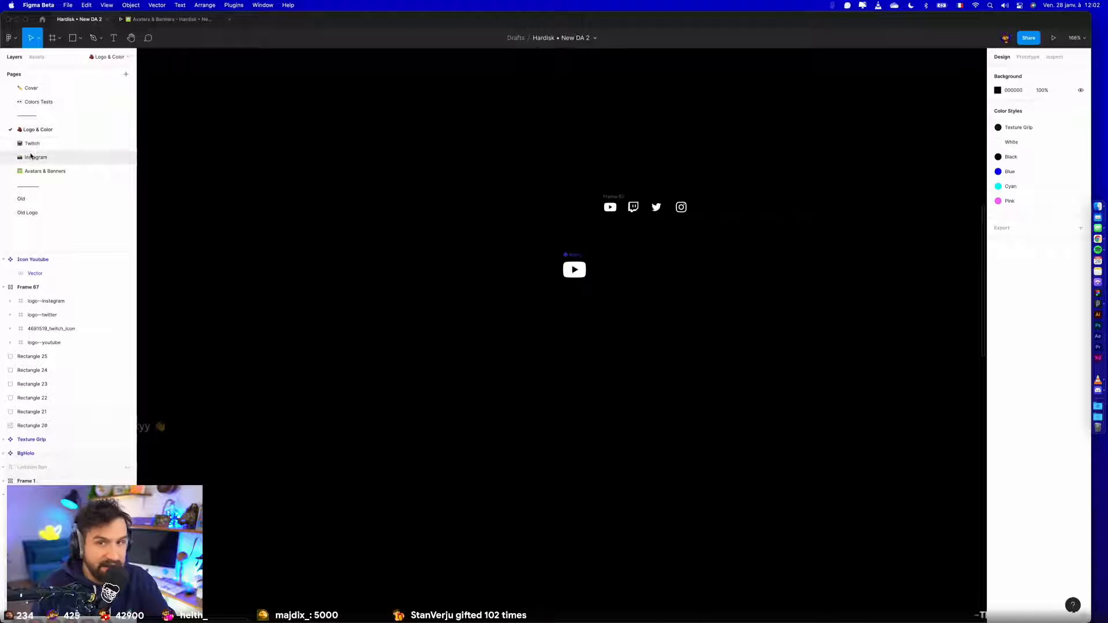
- Review the designs on the Instagram, Avatars & Banners and Twitch pages
click(35, 157)
scroll(600, 281, right, 2)
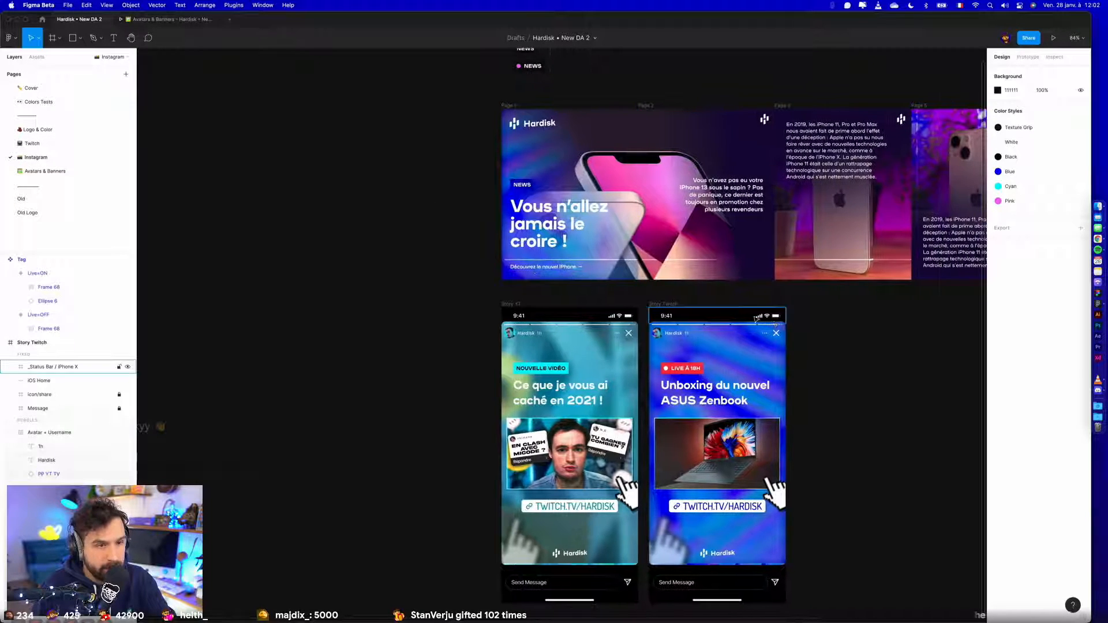
scroll(799, 327, down, 2)
drag(909, 314, 668, 326)
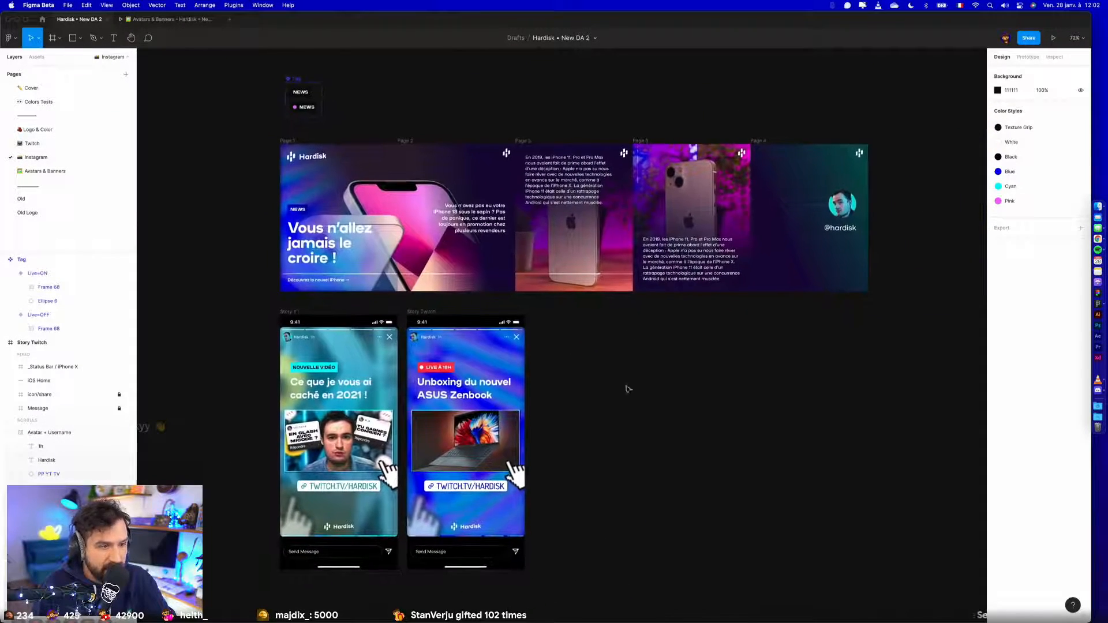
scroll(627, 385, up, 3)
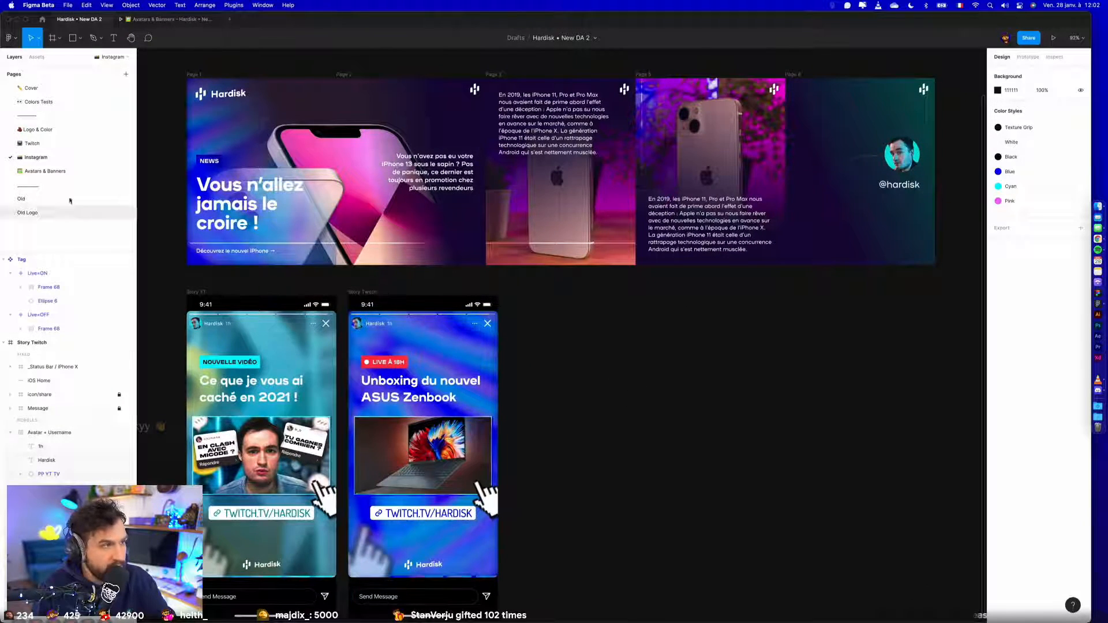
click(60, 172)
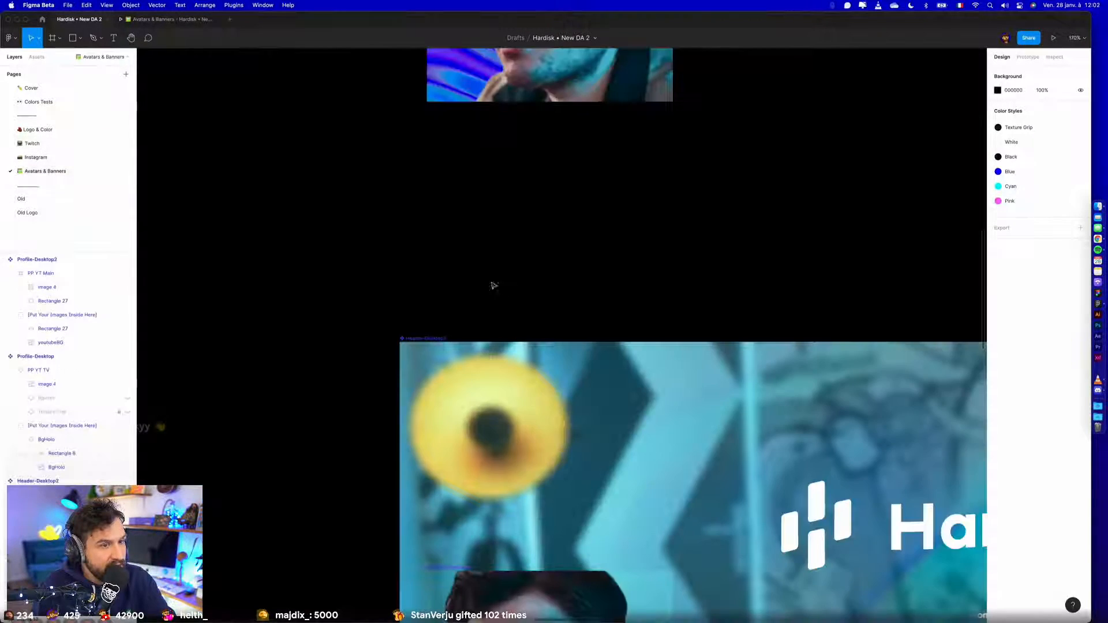
scroll(495, 285, down, 5)
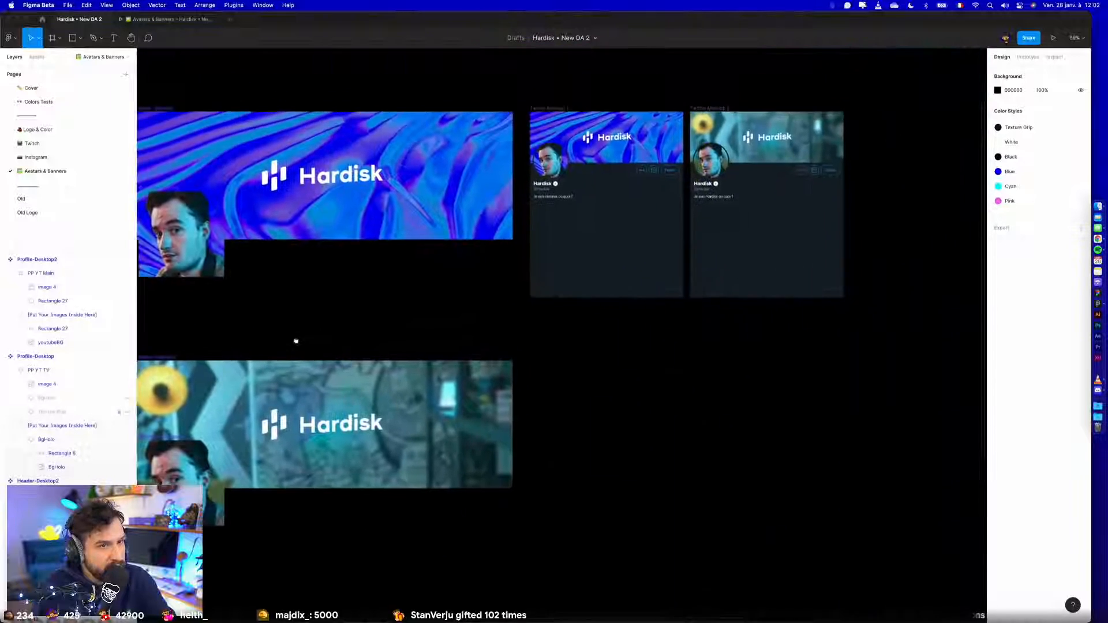
drag(296, 340, 167, 370)
scroll(597, 214, up, 5)
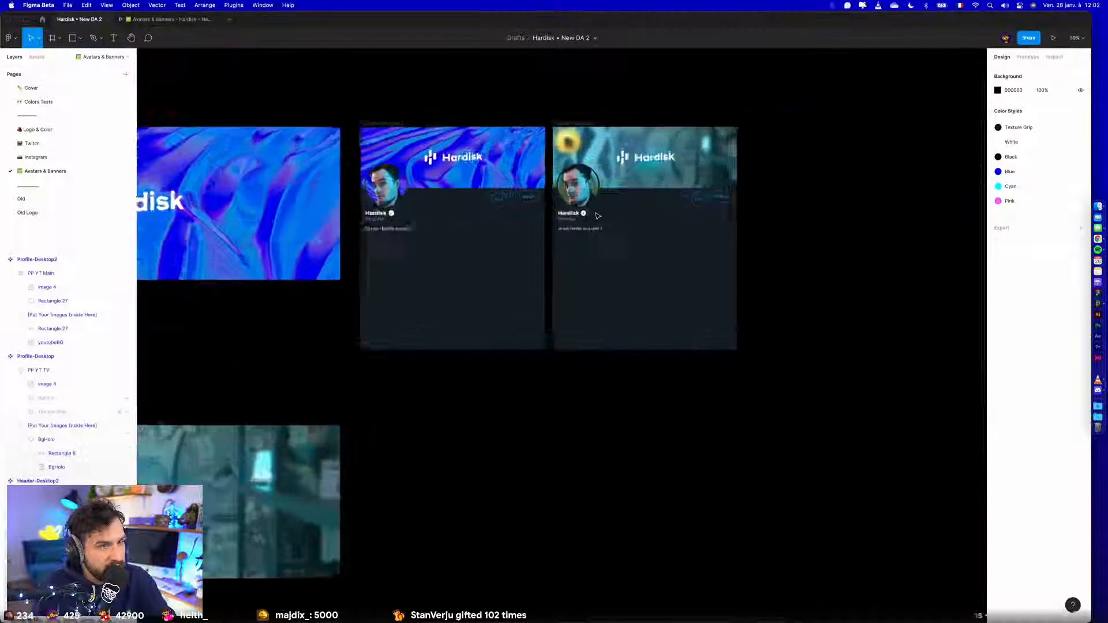
drag(836, 226, 818, 276)
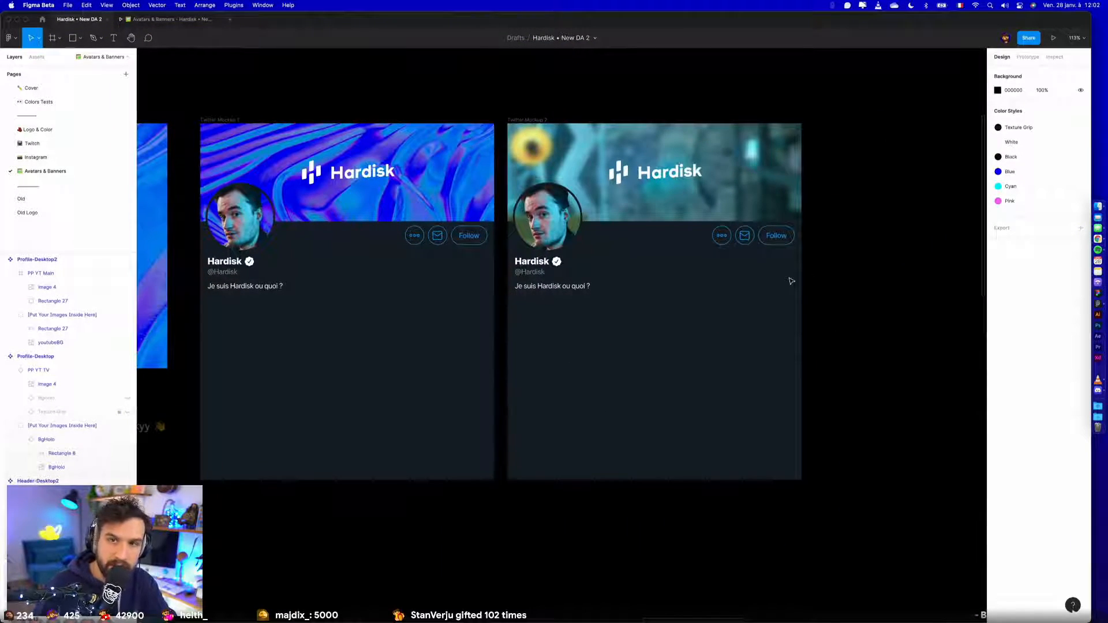
click(45, 157)
click(60, 143)
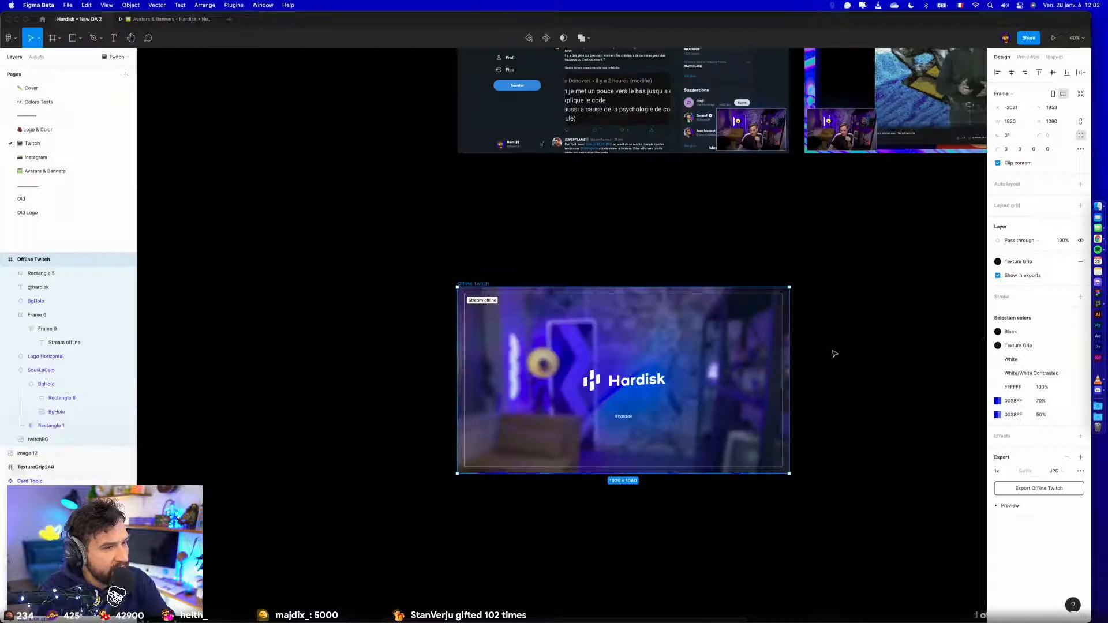
scroll(358, 347, down, 2)
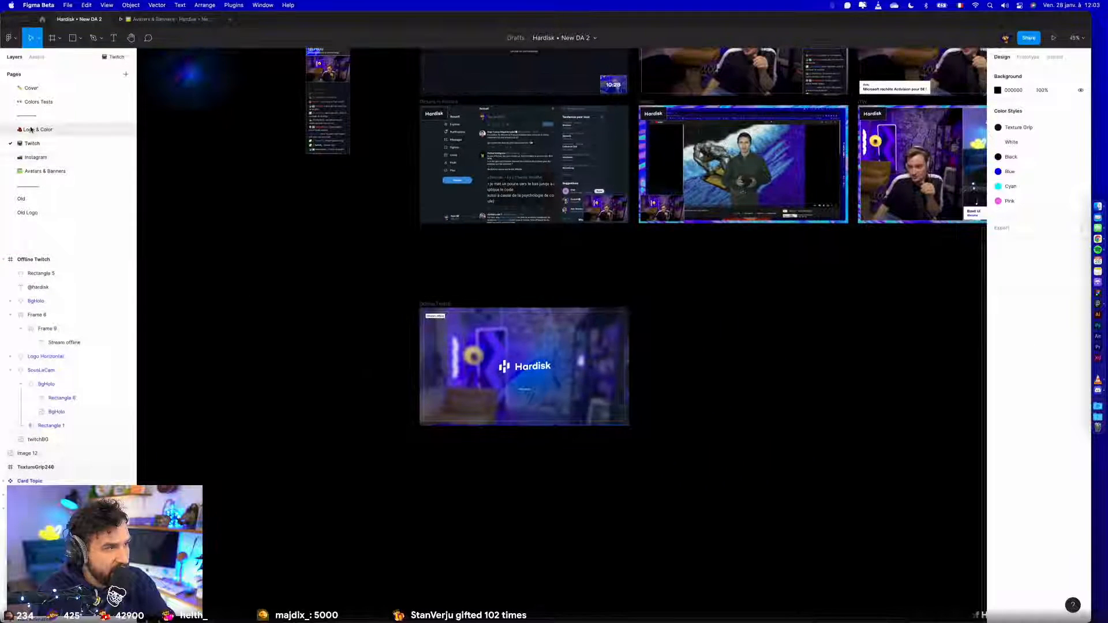
- On the Logo & Color page, move the Twitch logo out of the social icon row to beside the Icon Youtube component
click(38, 129)
scroll(652, 268, up, 5)
scroll(635, 231, up, 3)
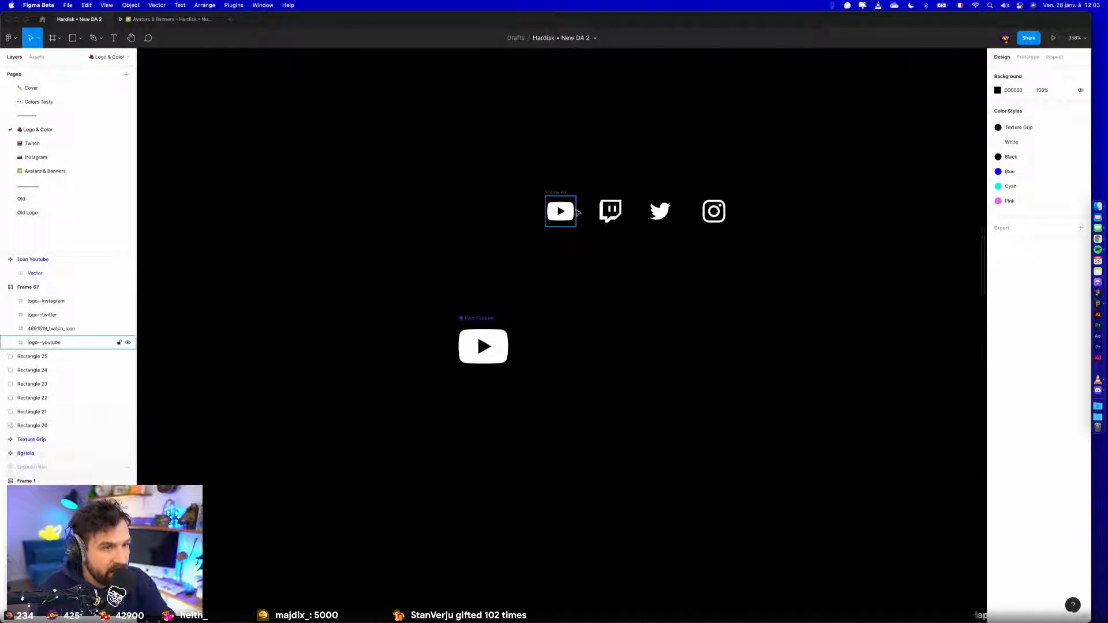
click(614, 199)
drag(609, 205, 556, 340)
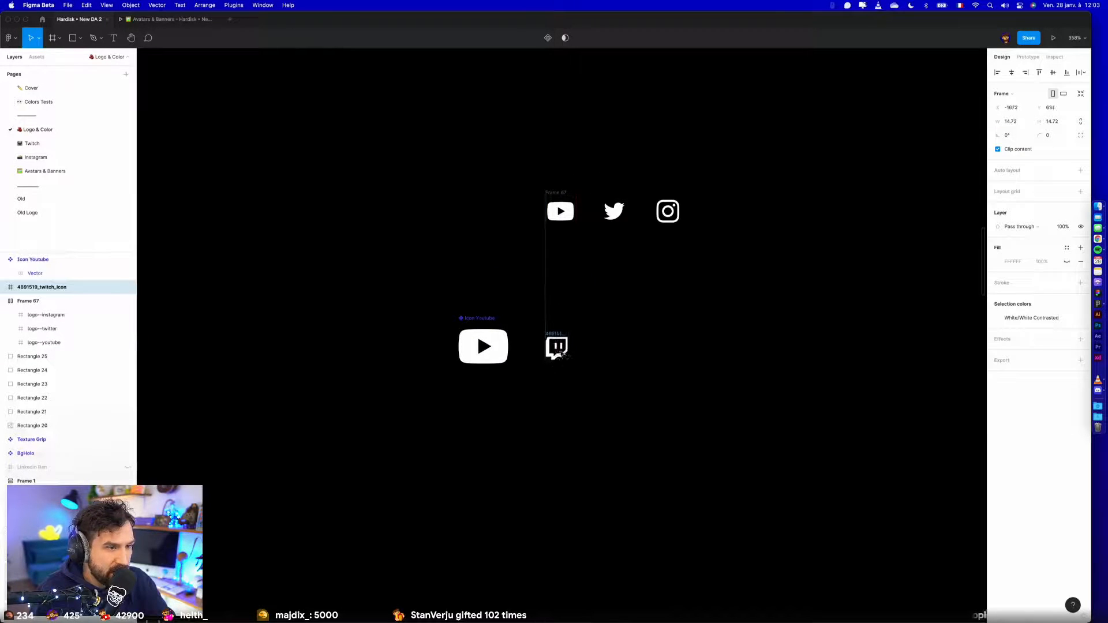
scroll(554, 338, up, 3)
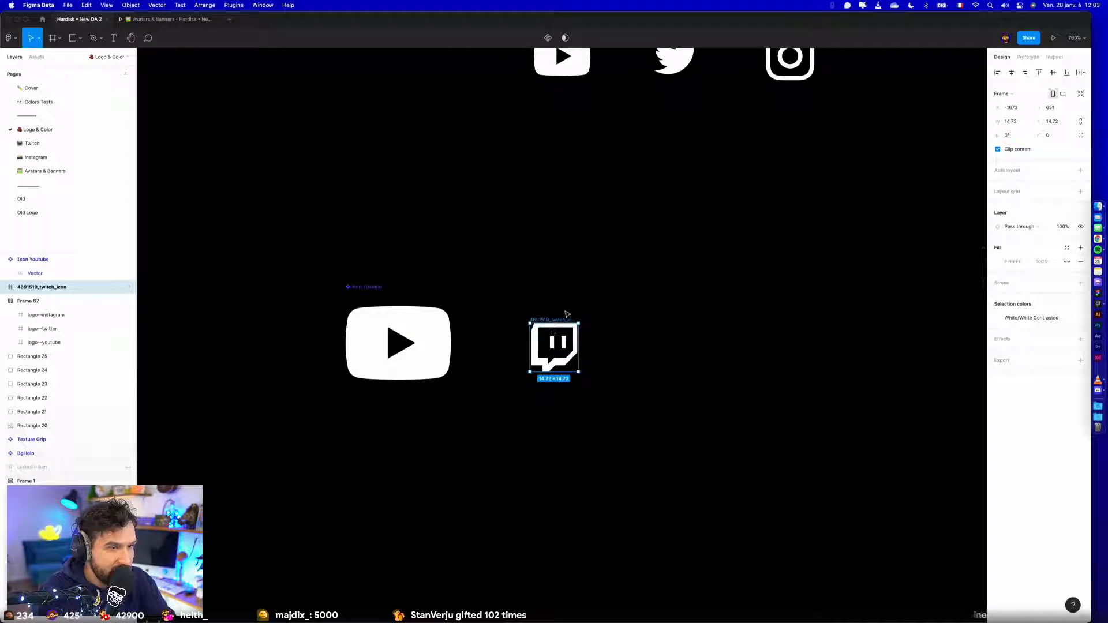
scroll(559, 317, down, 2)
- Resize the Twitch logo frame to 24 × 24 with proportions locked and convert it into a component
click(442, 334)
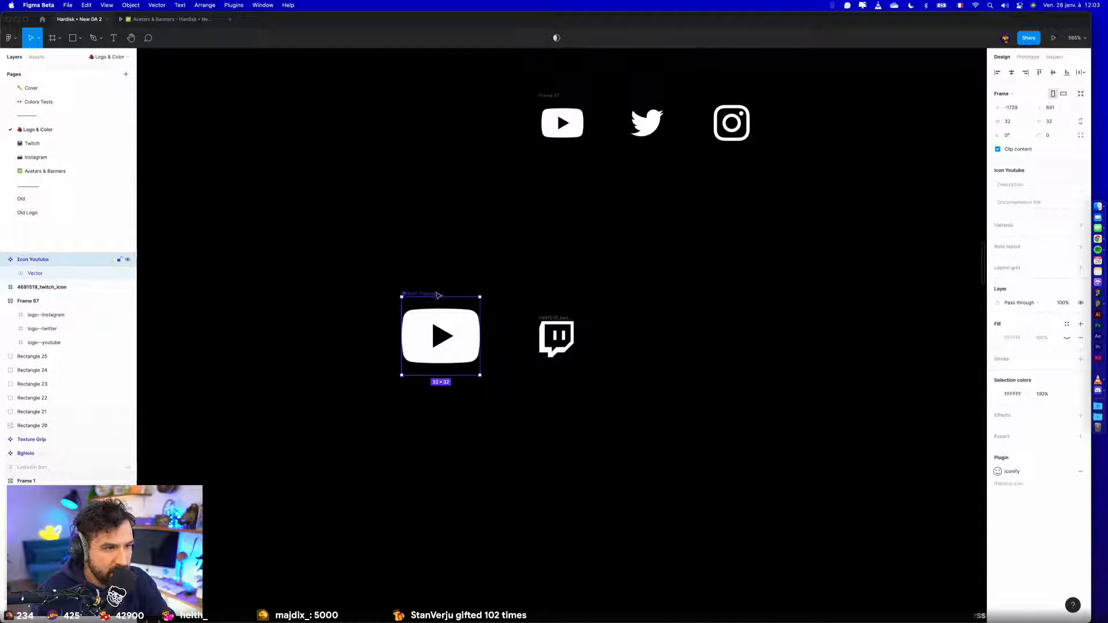
click(546, 319)
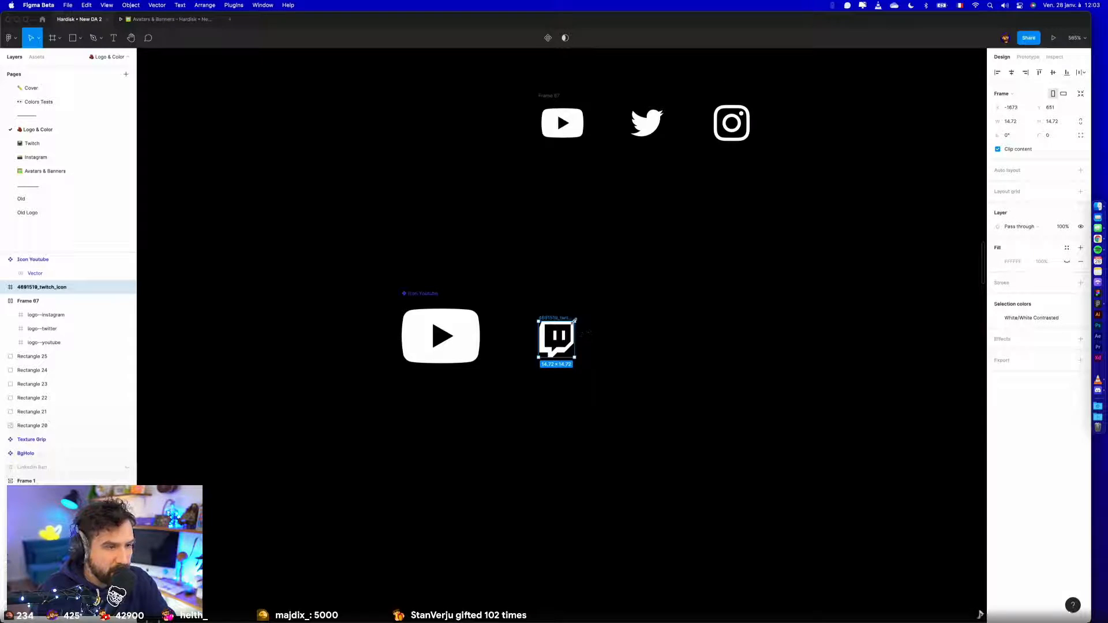
click(1080, 121)
click(1051, 121)
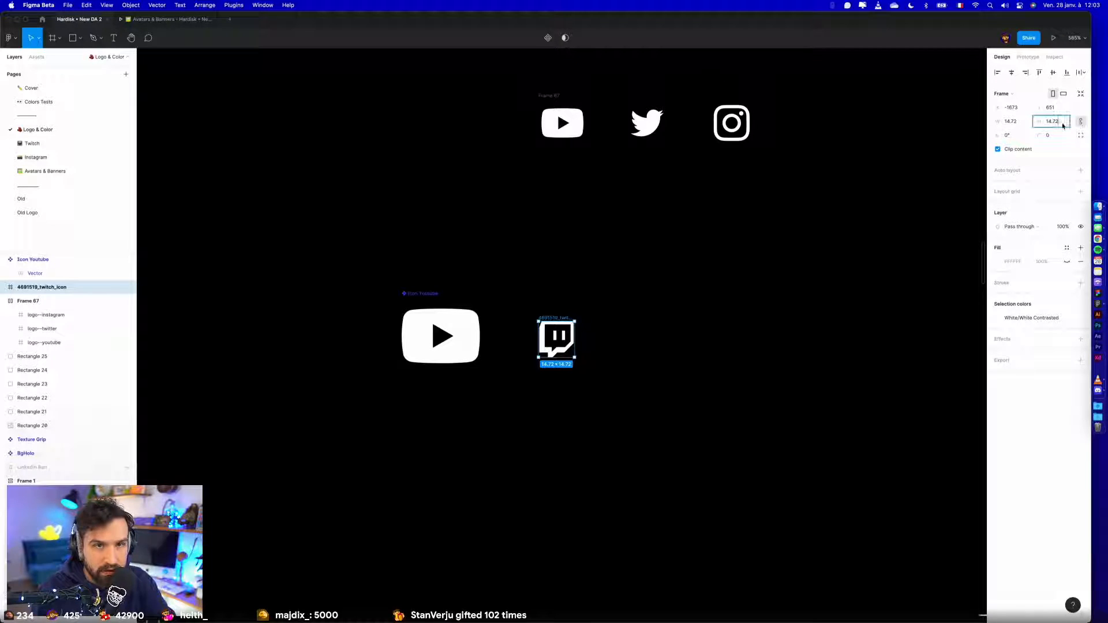
text(24)
key(Return)
key(super+alt+k)
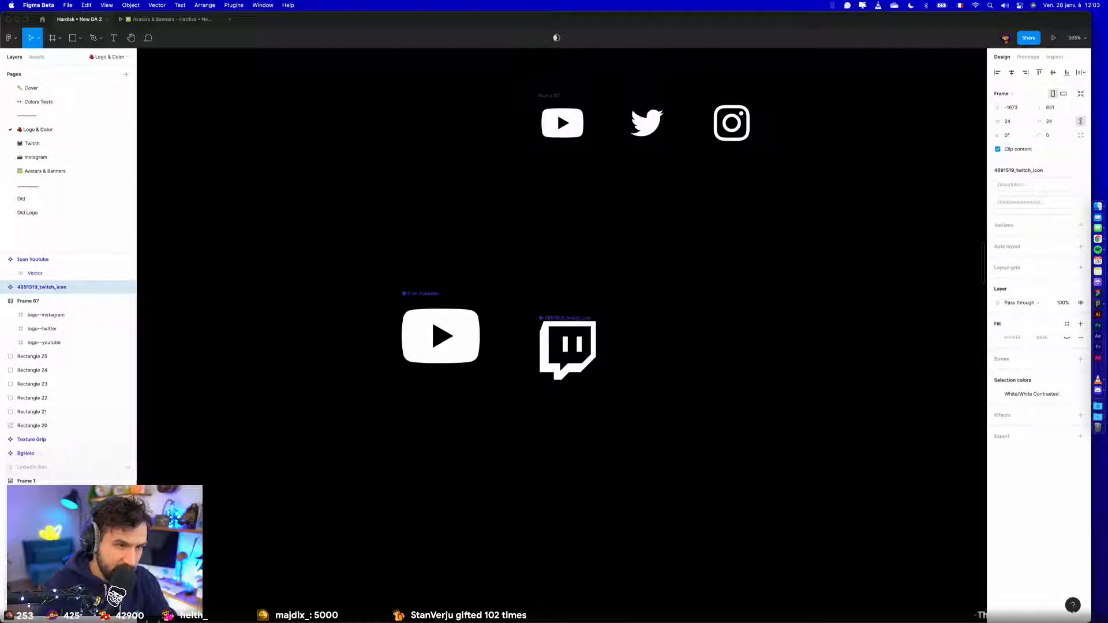
- Rename the Twitch component to "Icon Twitch"
double_click(580, 317)
text(Icon Twitch)
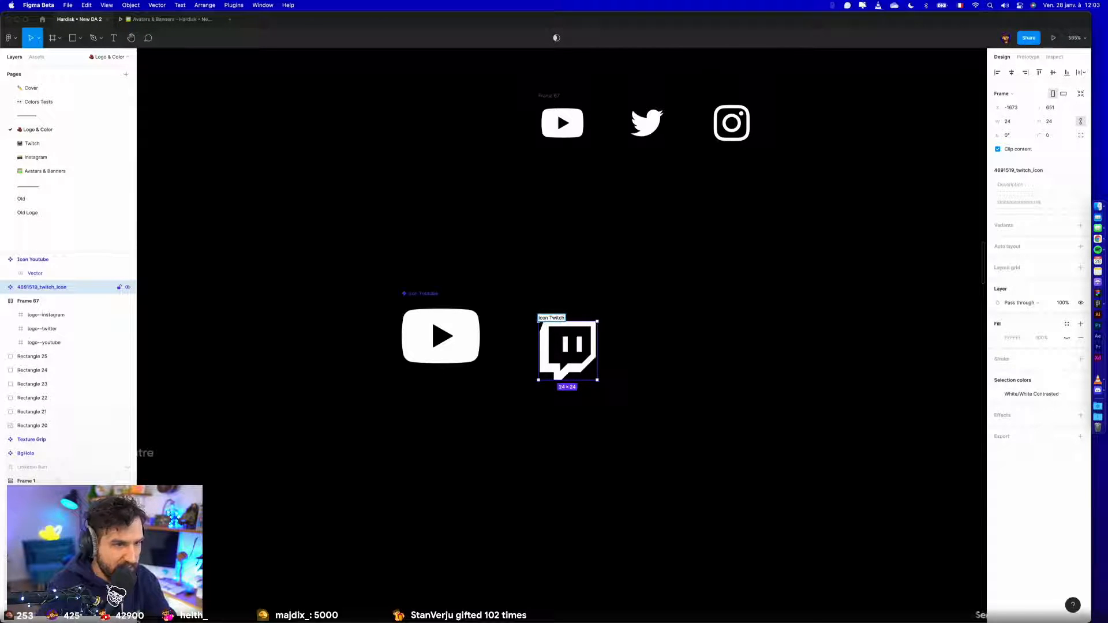
key(Return)
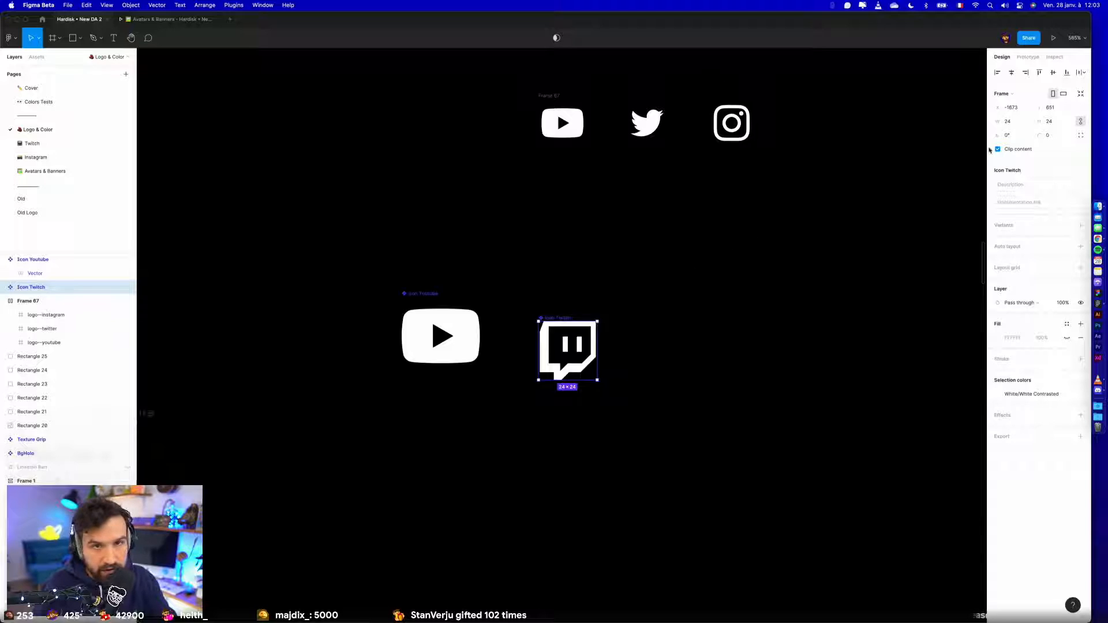
click(997, 121)
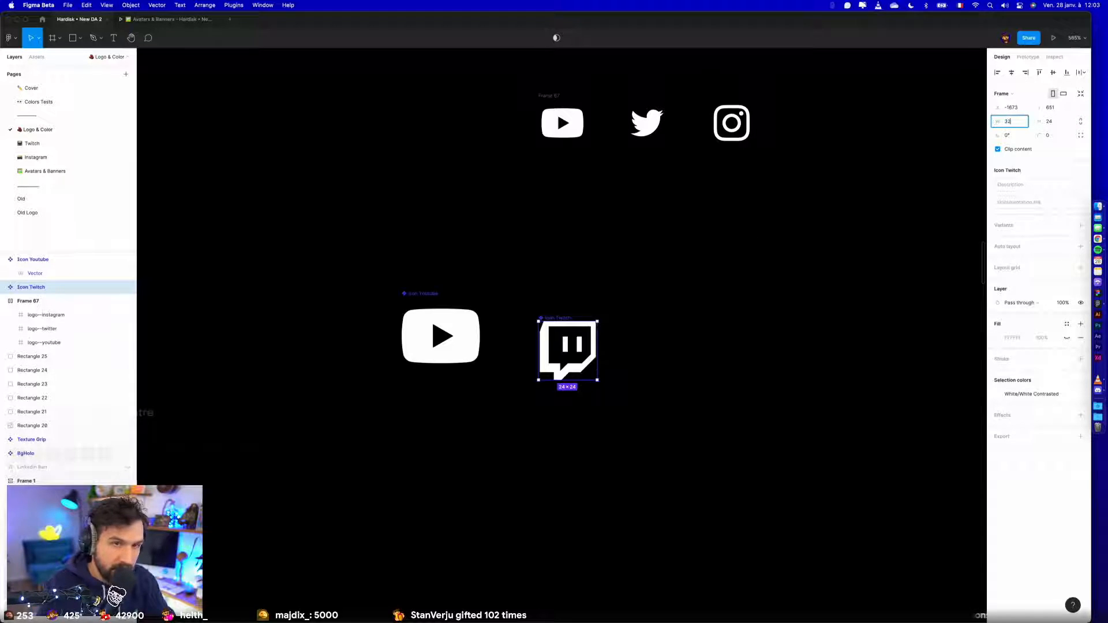
key(Return)
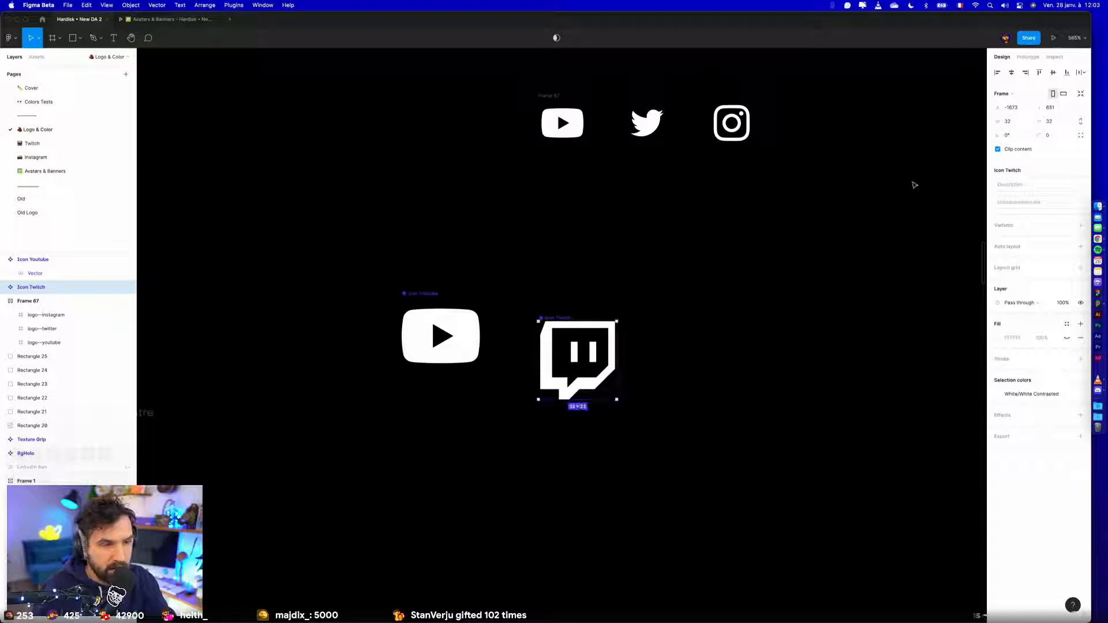
key(super+z)
- Set the Twitch vector's constraints to center and resize the Icon Twitch frame to 32 × 32
click(3, 286)
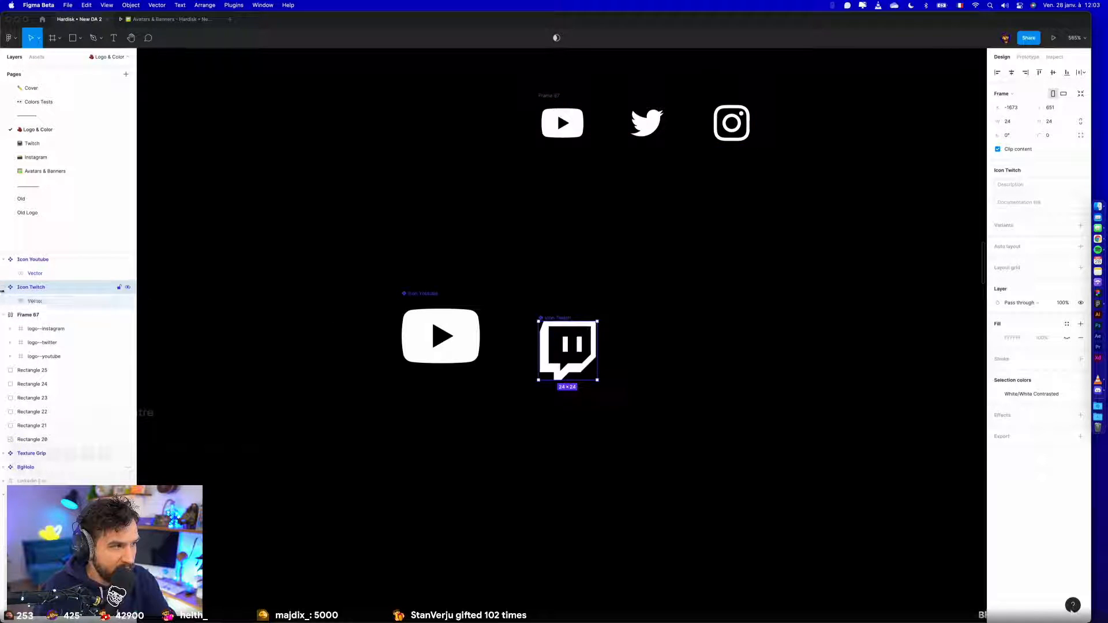
click(59, 301)
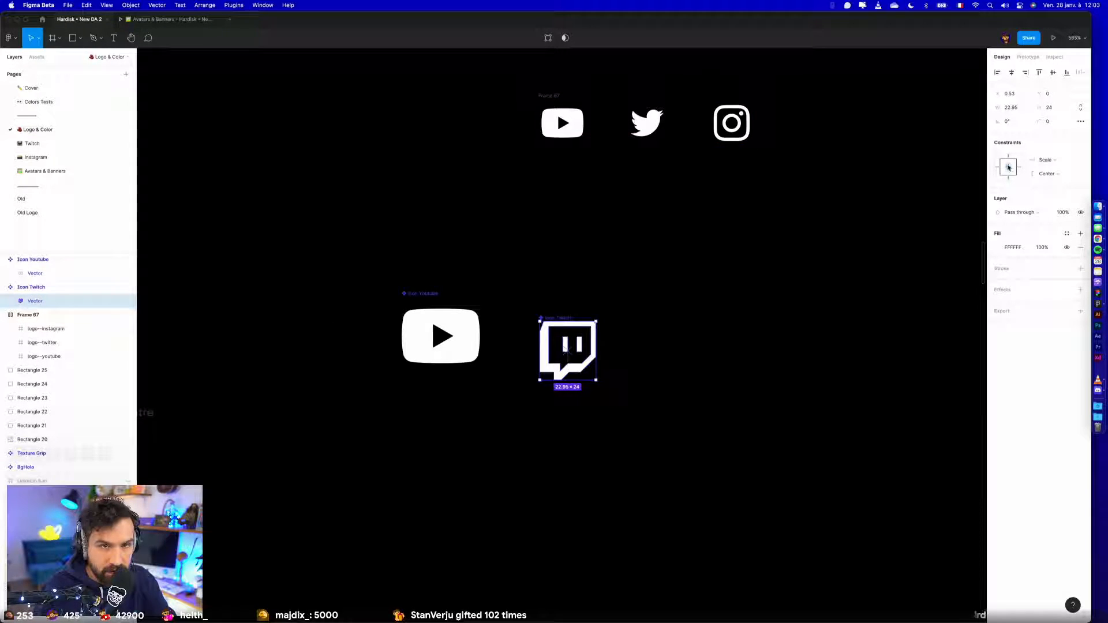
click(568, 318)
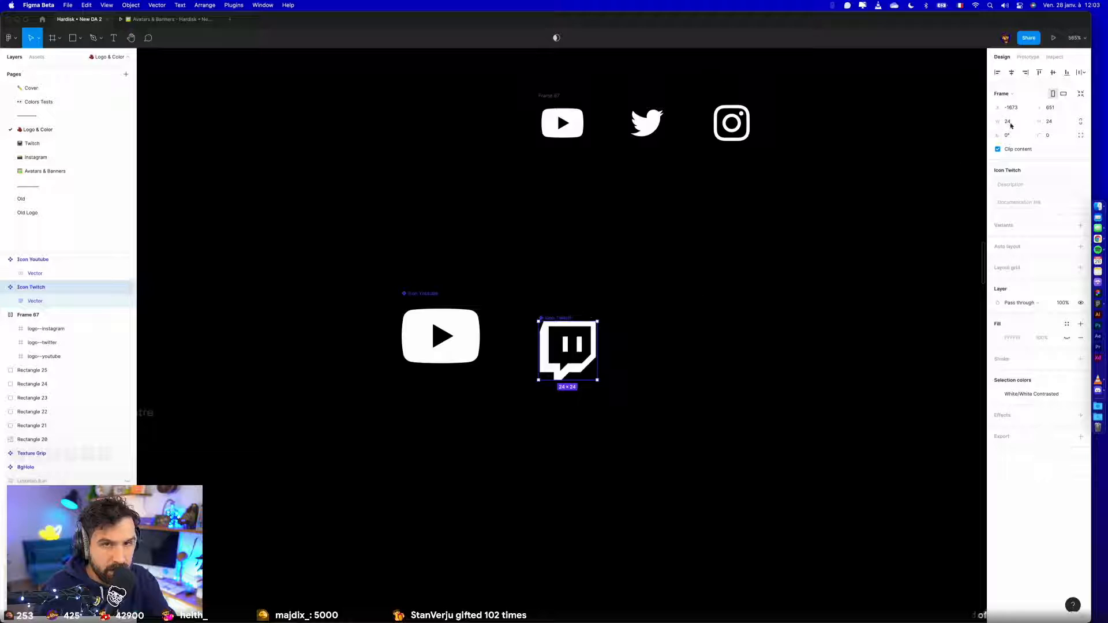
click(1007, 123)
text(32)
key(Tab)
text(32)
key(Return)
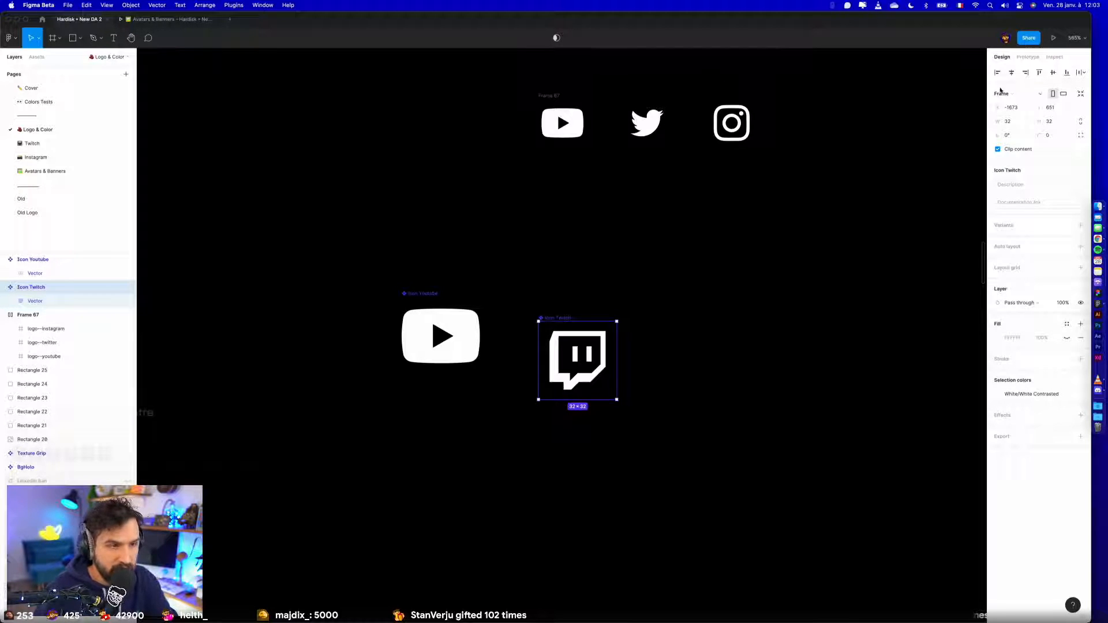
- Move the Icon Twitch component directly against the side of the Icon Youtube component
click(616, 302)
drag(551, 318, 494, 292)
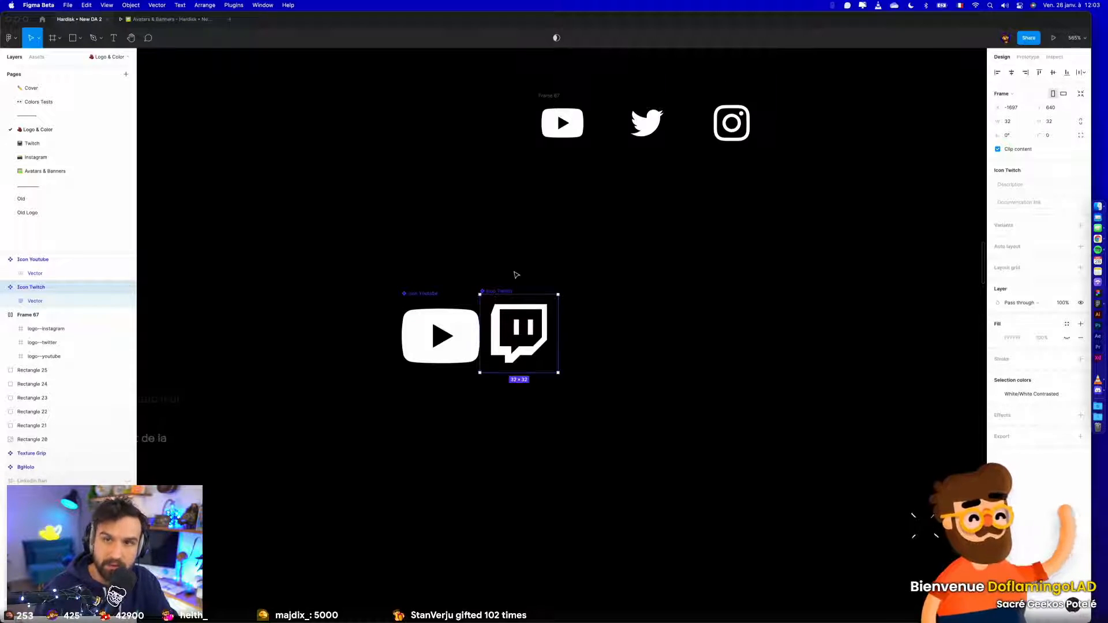
click(514, 270)
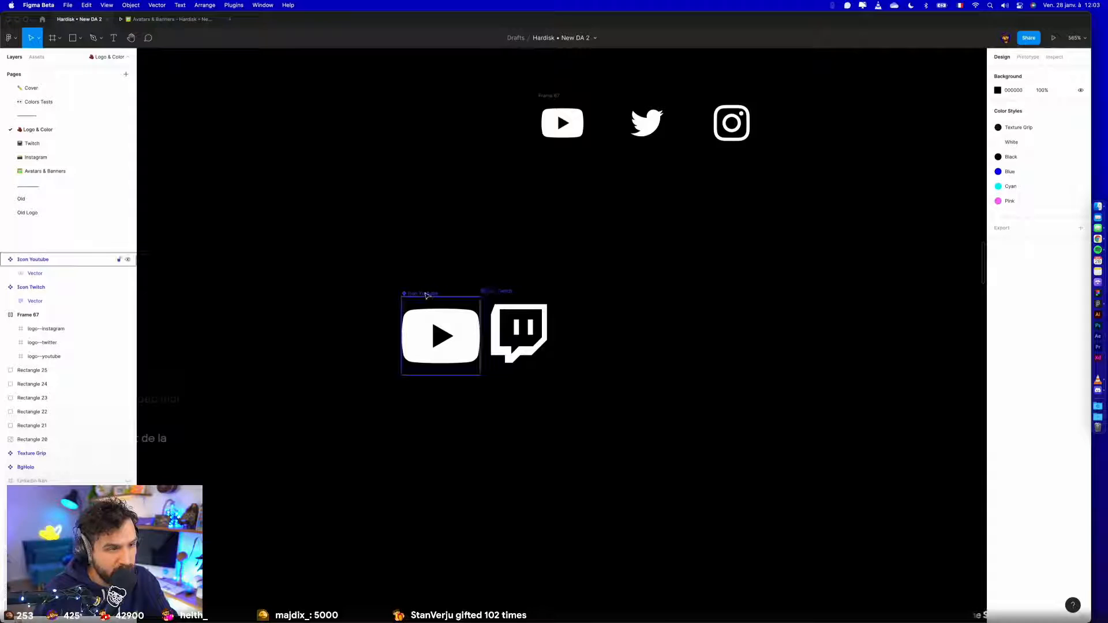
- Place a copy of the Twitter logo beside the Twitch icon and resize it to 32 × 32 with proportions locked
click(623, 133)
alt+drag(623, 133, 573, 342)
click(1082, 123)
click(1061, 124)
text(32)
key(Return)
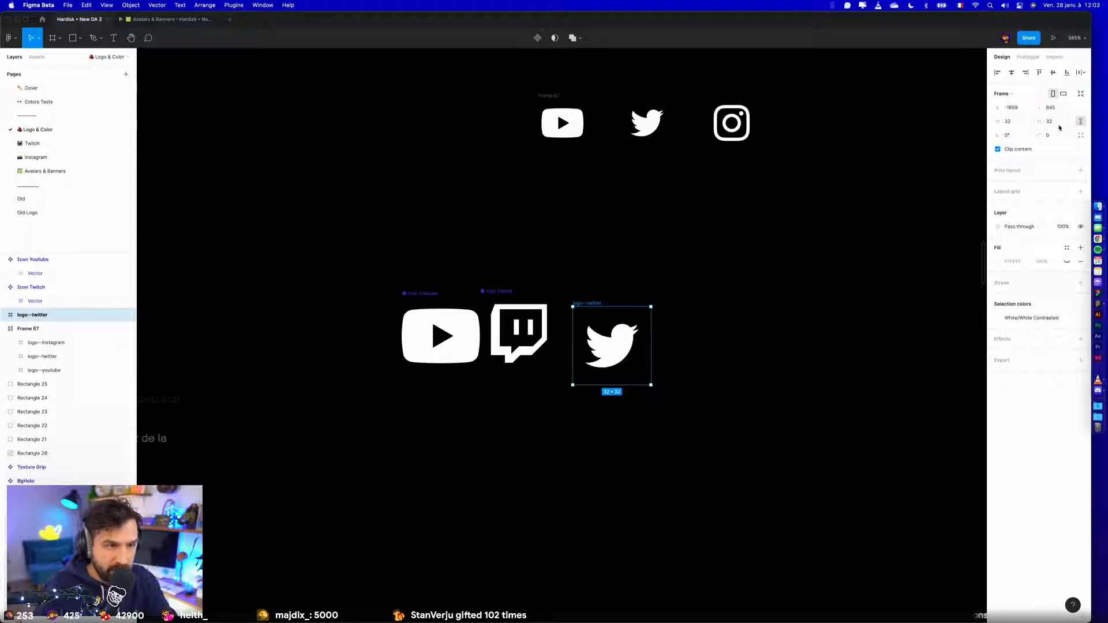
- Convert the copied Twitter logo into a component and paste the Twitch component's name onto it
key(super+alt+k)
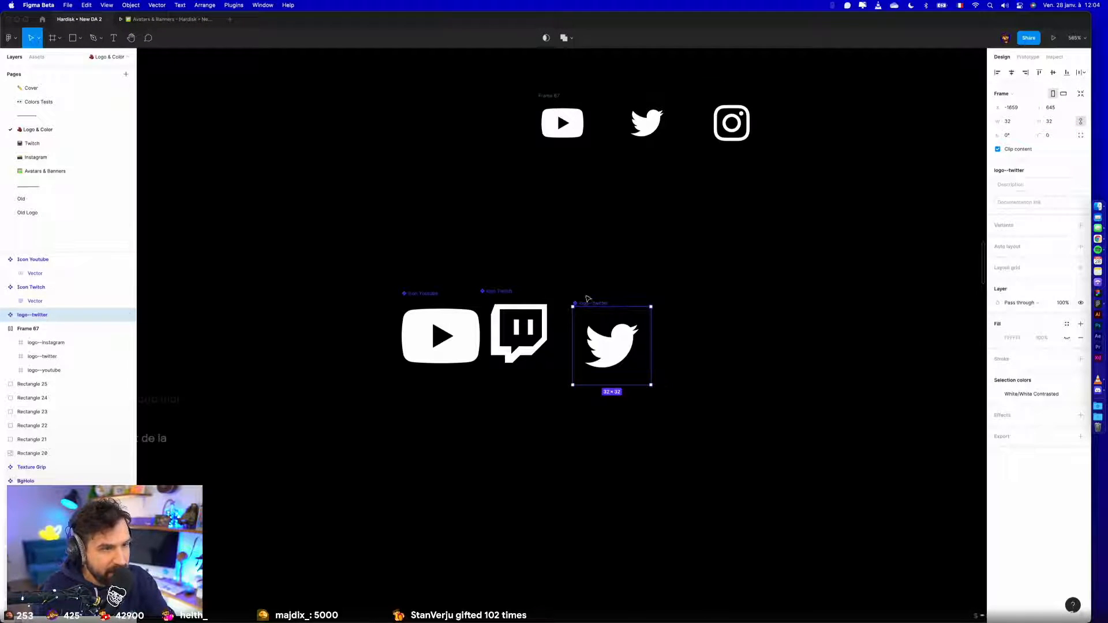
double_click(501, 292)
key(super+c)
double_click(605, 303)
key(super+v)
key(Return)
- Move the Twitter component against the Twitch icon and align the three icon components in one row
drag(575, 308, 568, 295)
drag(299, 249, 710, 435)
click(709, 436)
drag(381, 255, 727, 405)
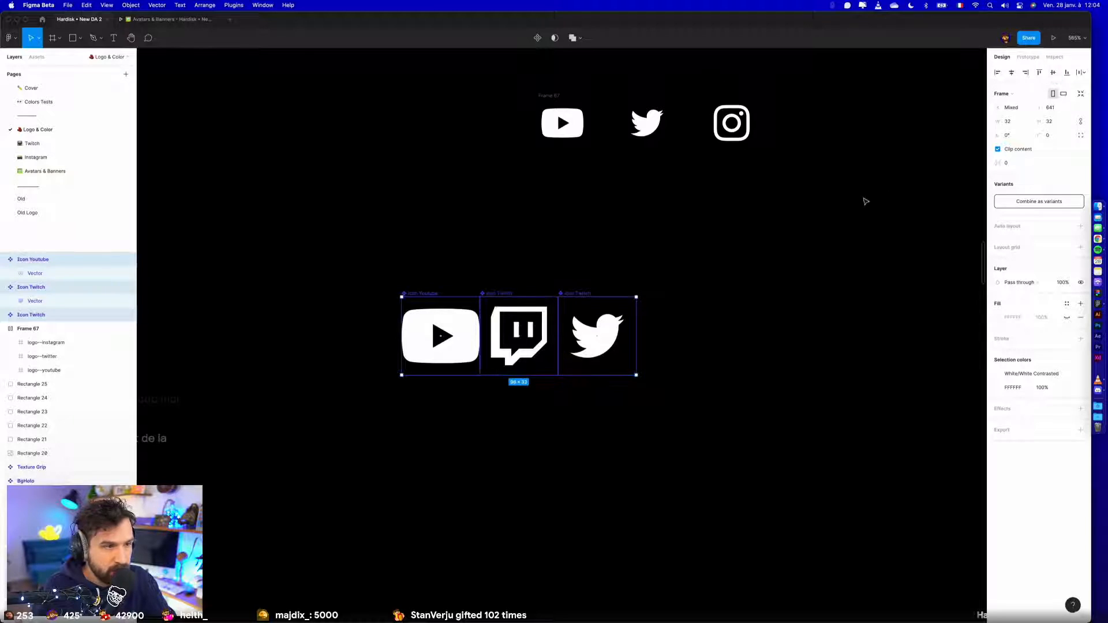
click(743, 220)
- Place a copy of the Instagram logo beside the Twitter icon and resize it to 32 × 32
drag(733, 108, 664, 308)
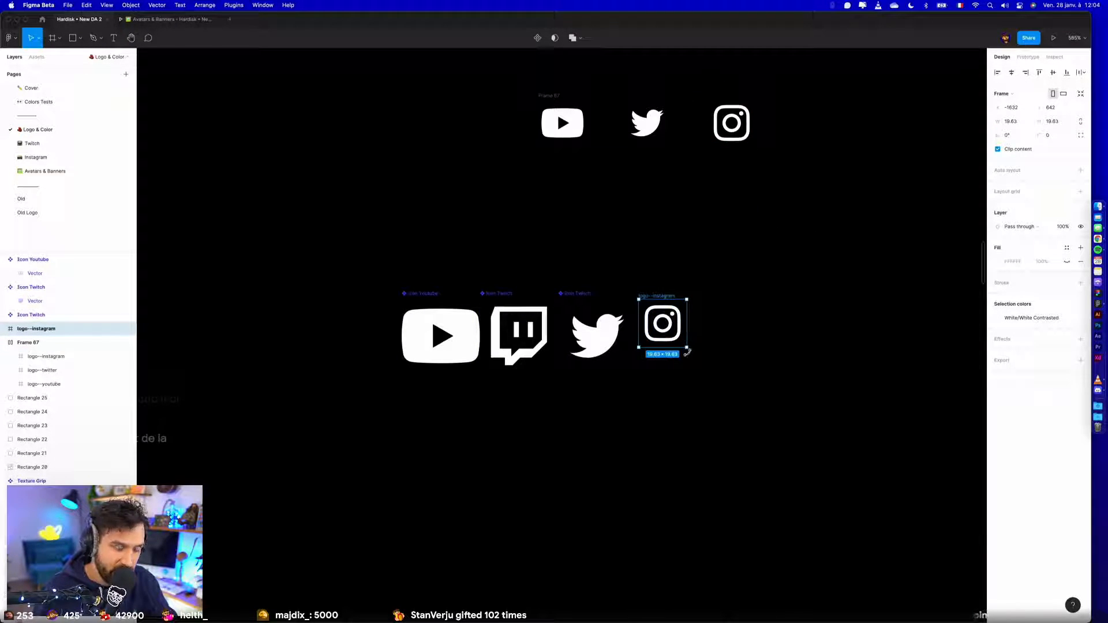
click(1051, 122)
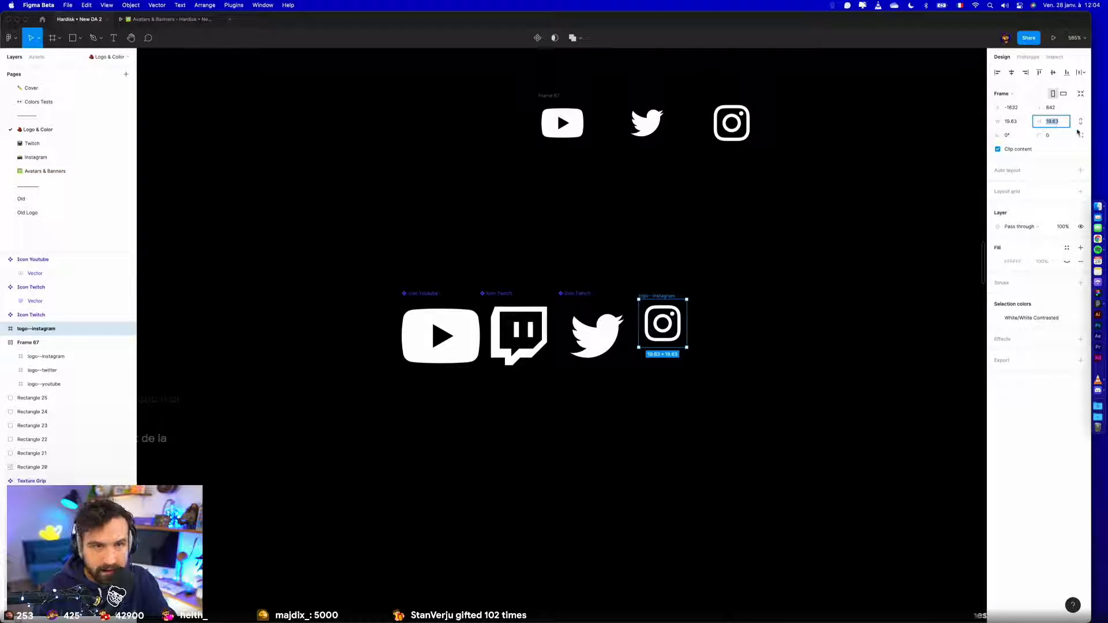
key(Return)
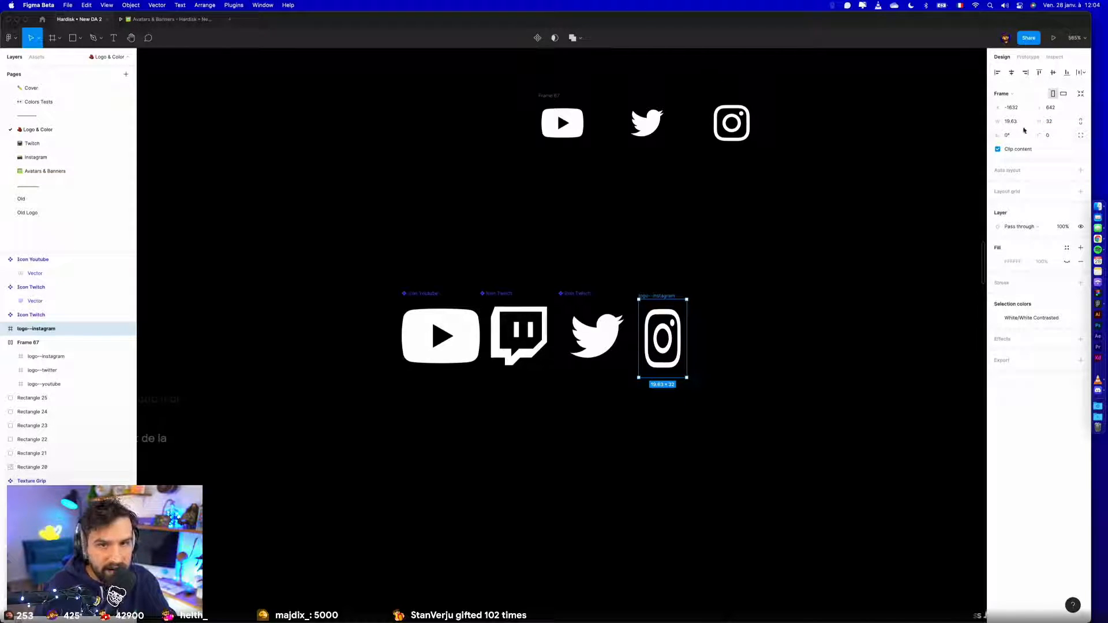
click(1015, 121)
text(32)
key(Return)
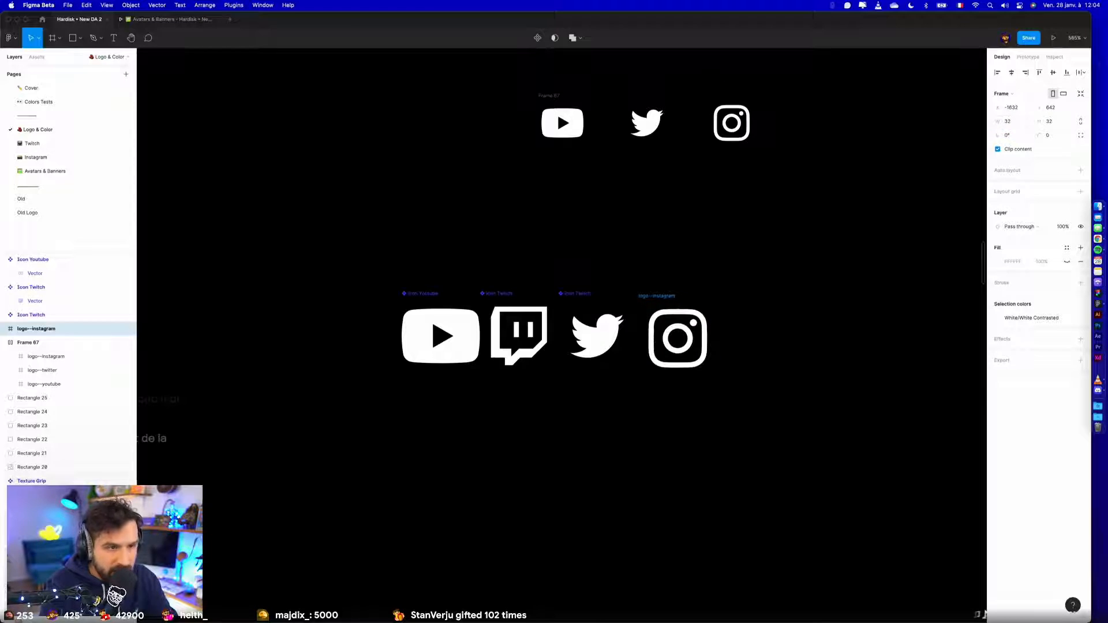
- Convert the copied Instagram logo into a component named Icon Instagram
key(super+alt+k)
double_click(675, 298)
text(Icon Instagram)
key(Return)
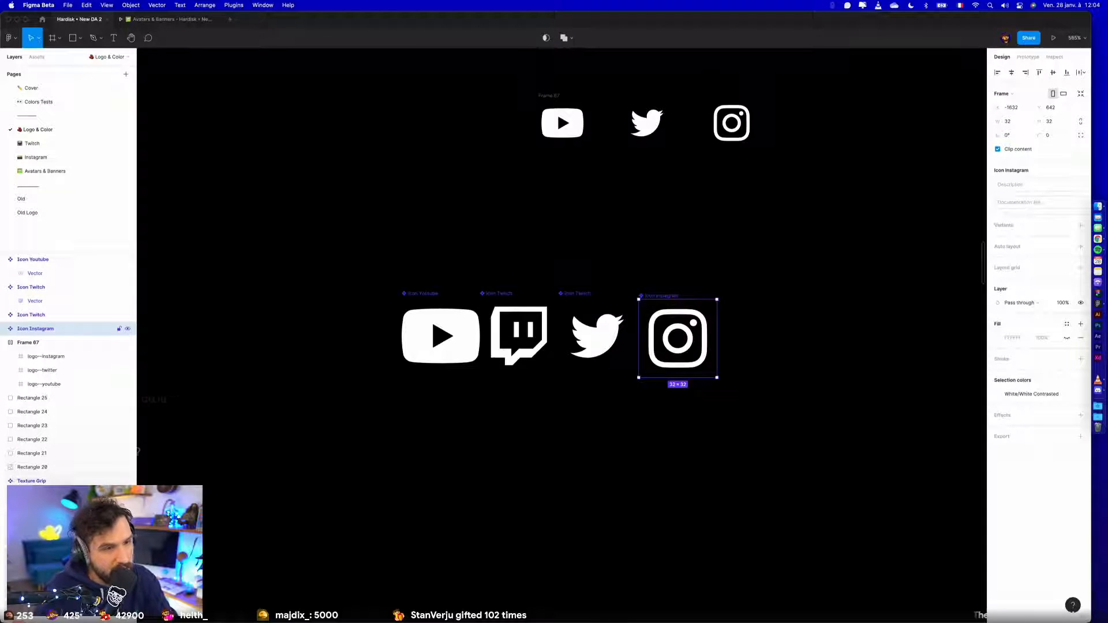
- Move the Icon Instagram component against the Twitter icon and align the four icon components in one row
drag(658, 297, 656, 295)
click(689, 273)
drag(350, 265, 743, 426)
click(743, 426)
drag(363, 231, 754, 415)
click(1051, 75)
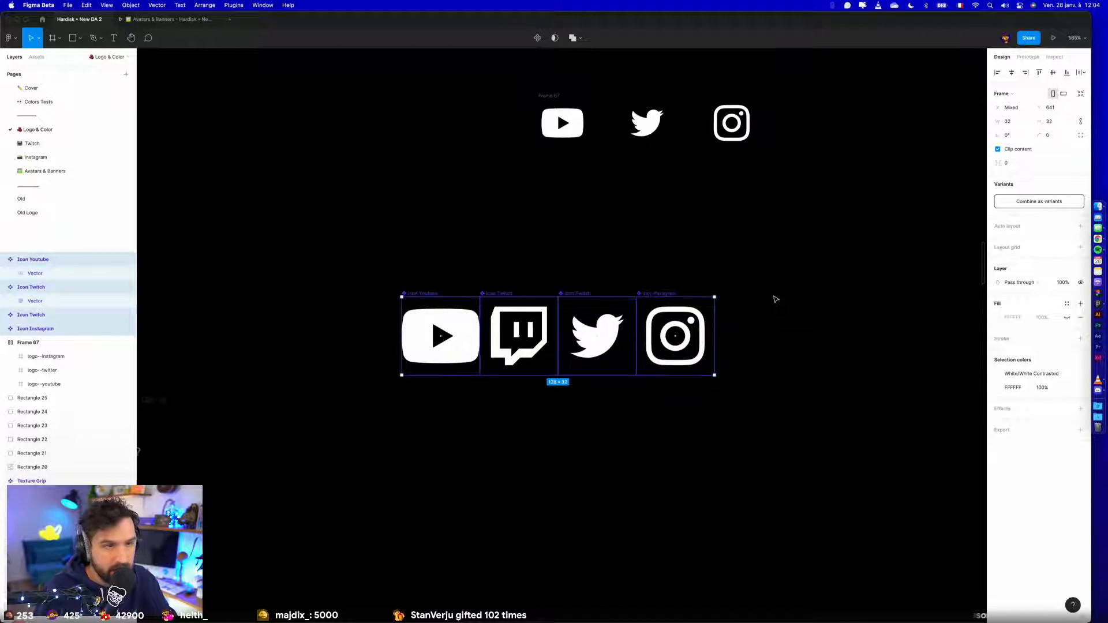
- Delete Frame 67 with the original YouTube, Twitter and Instagram logos
click(774, 301)
drag(844, 203, 524, 84)
key(Delete)
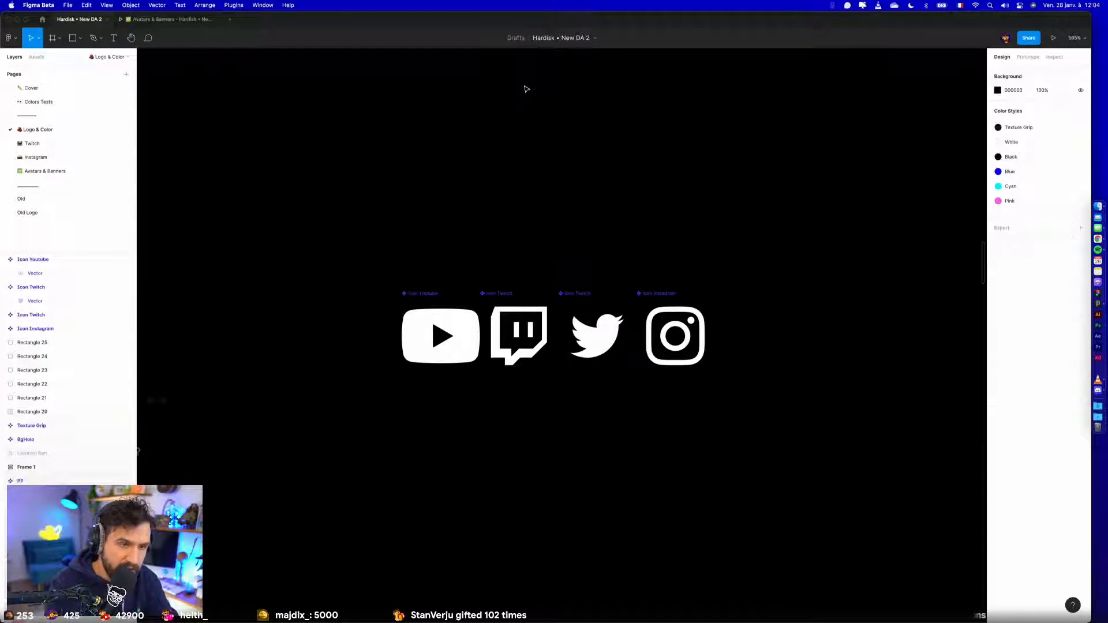
- Run the Iconify plugin and search its icons for tiktok
click(241, 5)
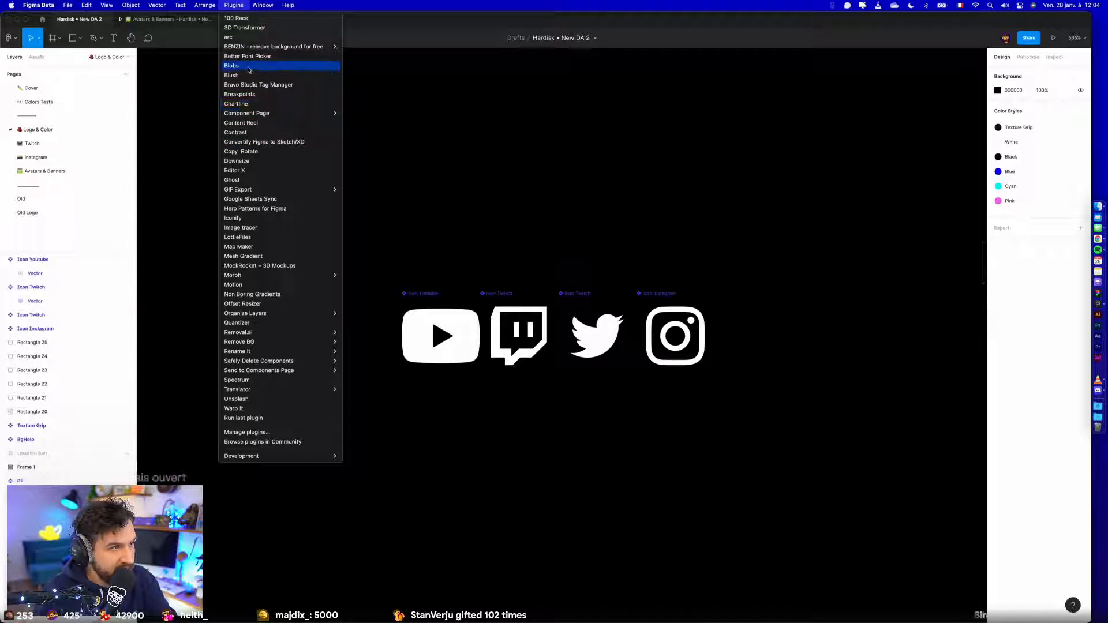
click(248, 219)
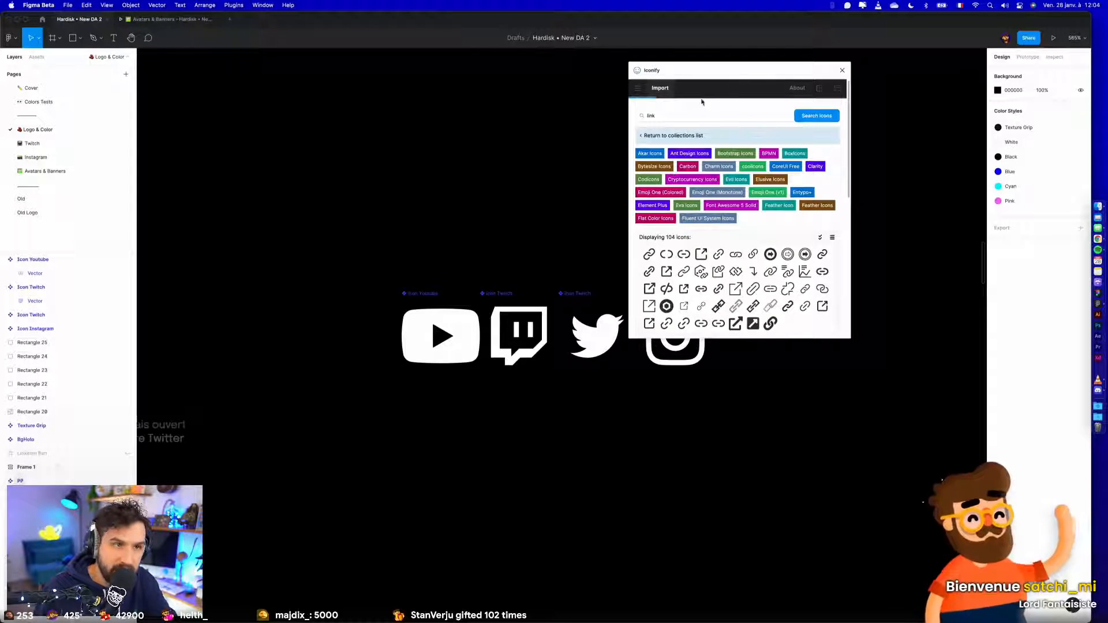
click(658, 117)
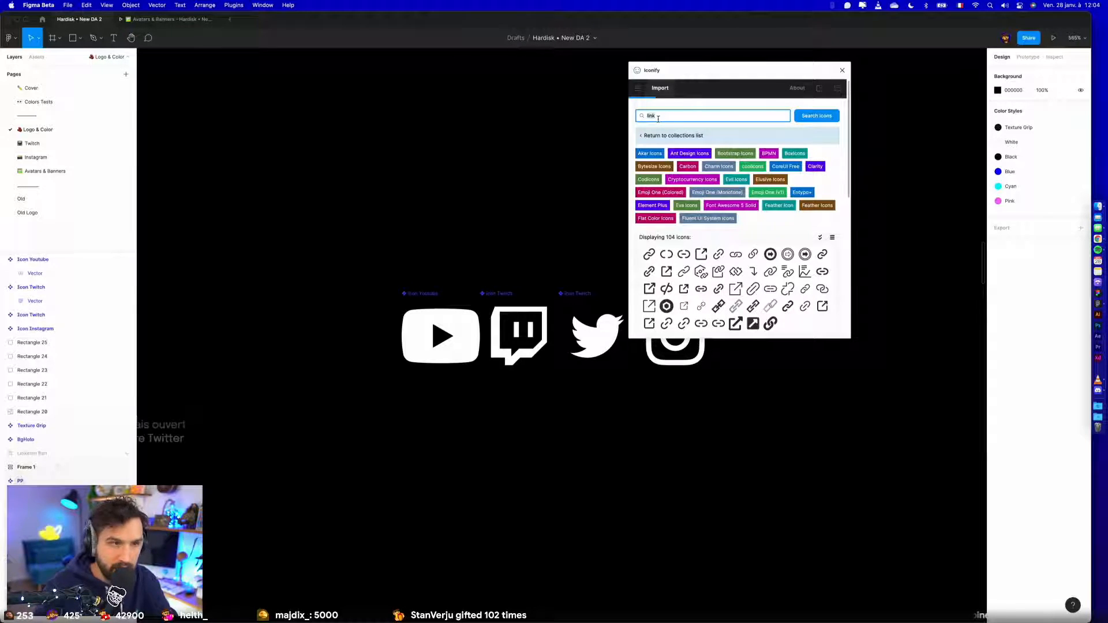
text(tikto)
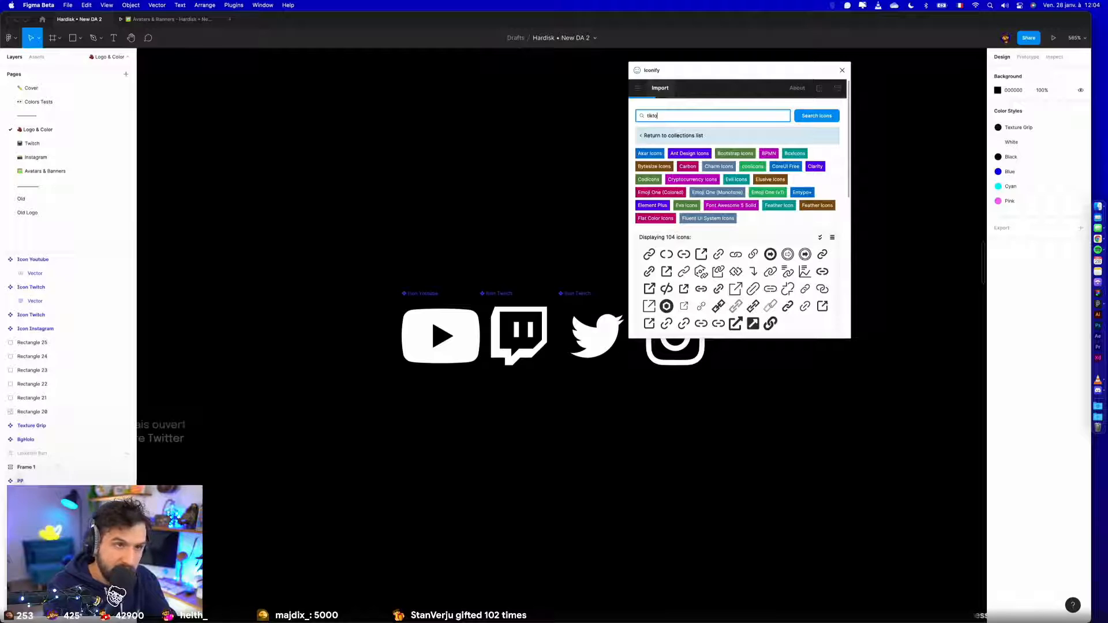
text(k)
key(Return)
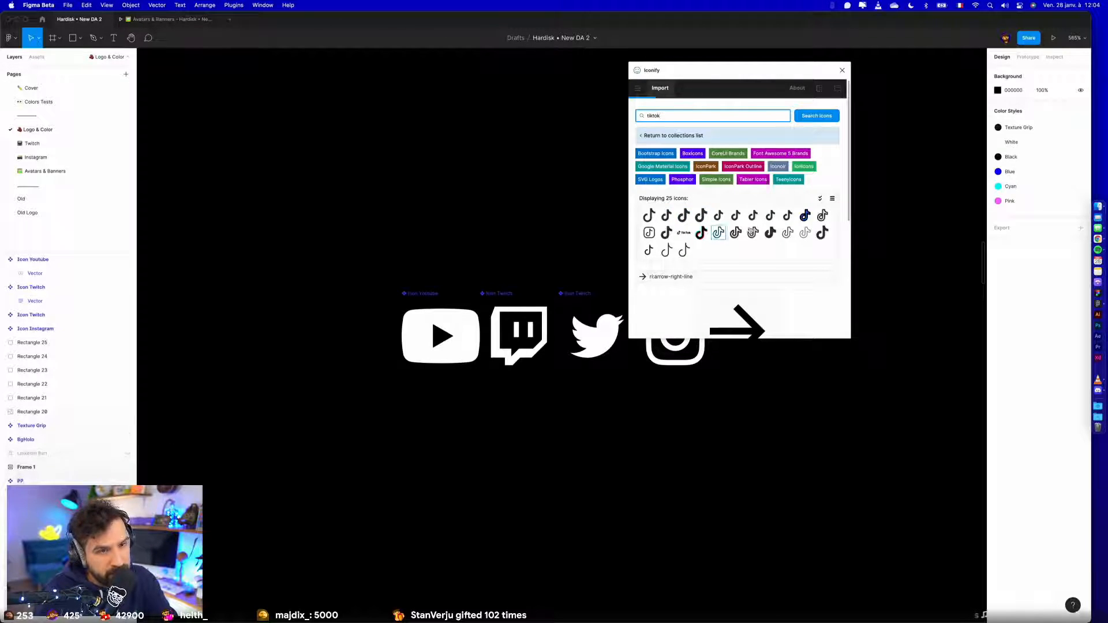
- Import the cib:tiktok icon, place it below the icon row near the Instagram icon, and close Iconify
click(684, 218)
drag(719, 343, 717, 407)
double_click(699, 401)
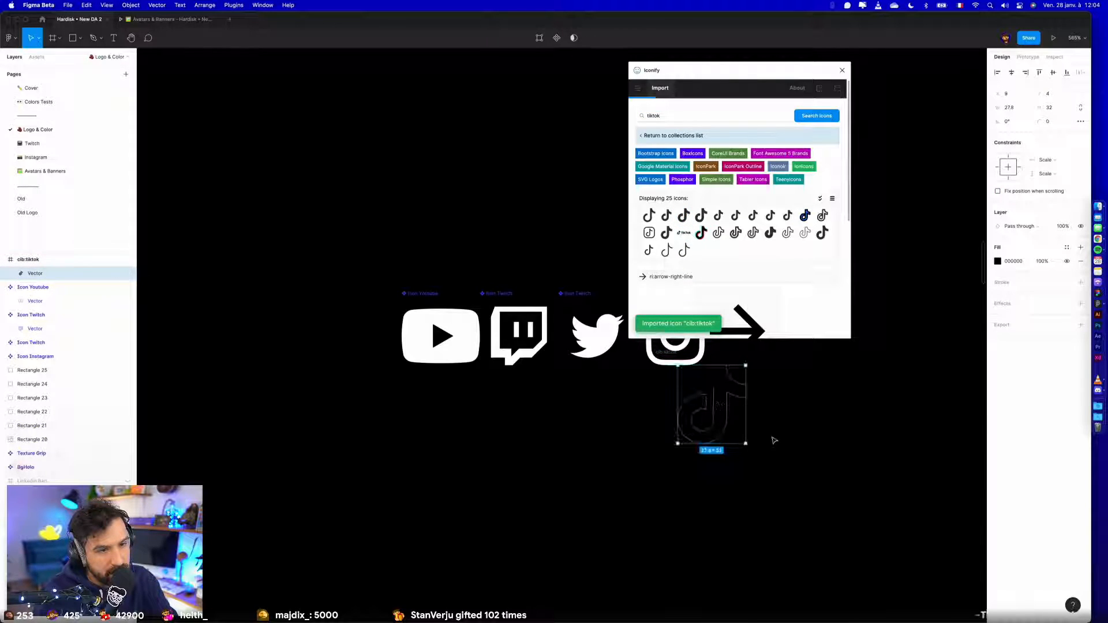
click(757, 425)
drag(666, 352, 752, 360)
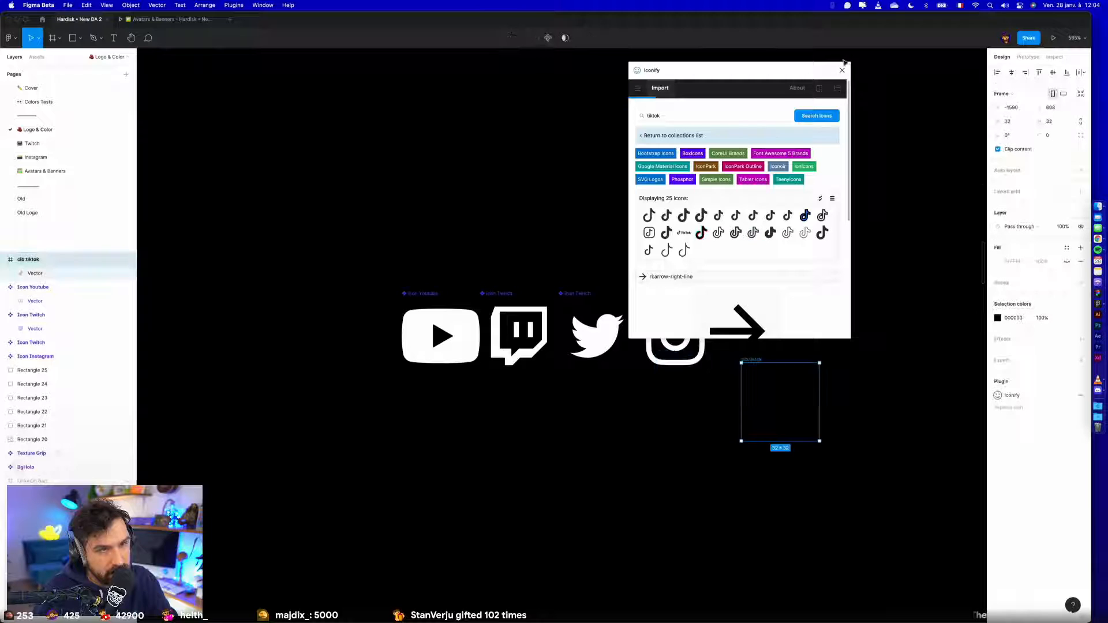
click(842, 69)
- Apply the White colour style to the TikTok icon and place it beside the Instagram icon
click(1080, 318)
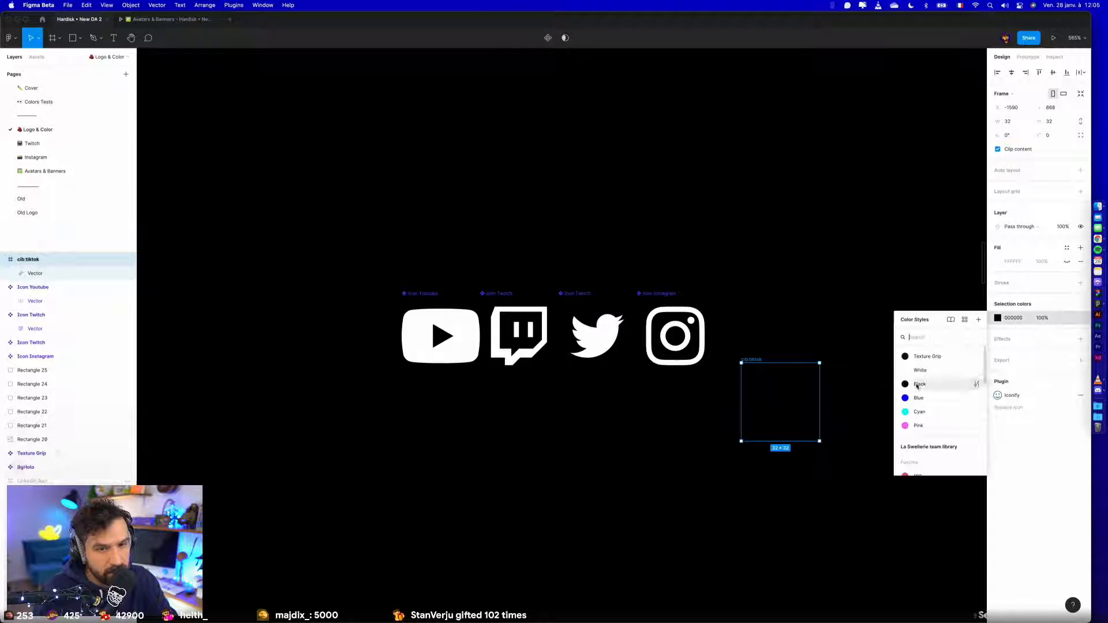
click(920, 370)
key(Left)
key(Left)
drag(745, 325, 731, 293)
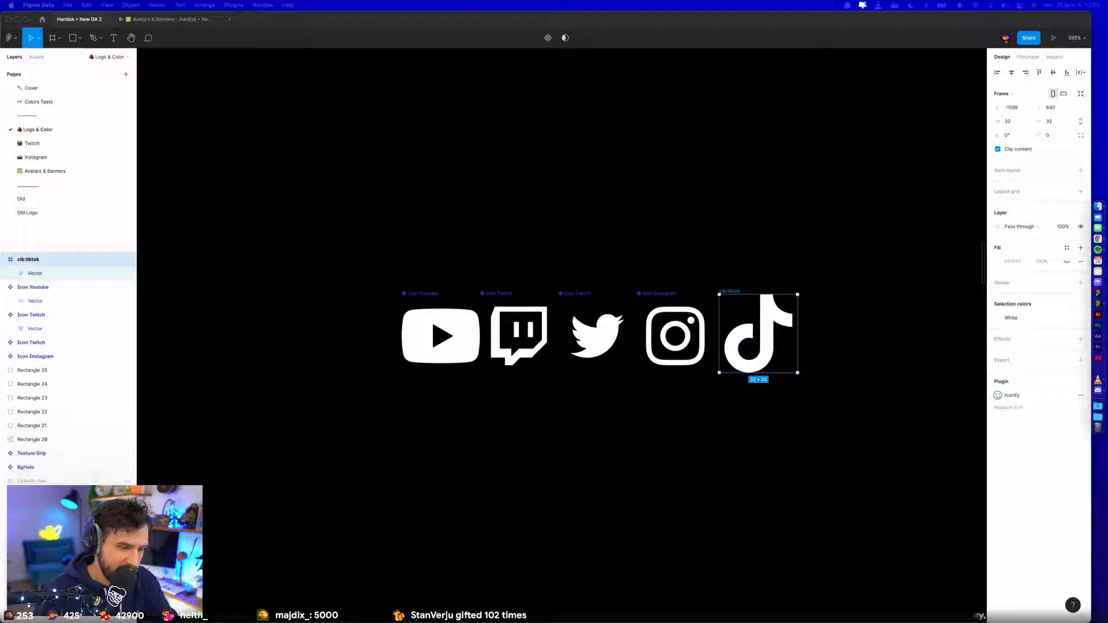
- Convert the TikTok icon frame into a component named Icon Tiktok
click(737, 292)
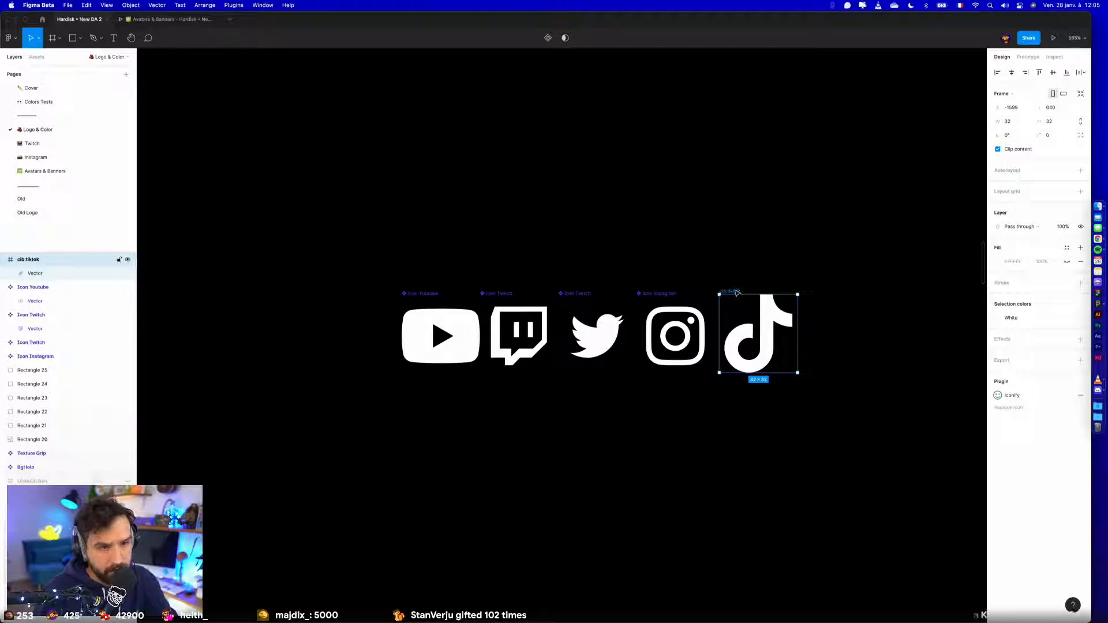
key(super+alt+k)
double_click(737, 292)
text(Icon Tiktok)
key(Return)
- Set the TikTok vector's height to 24 with proportions locked and centre it both ways in its component
scroll(722, 293, up, 3)
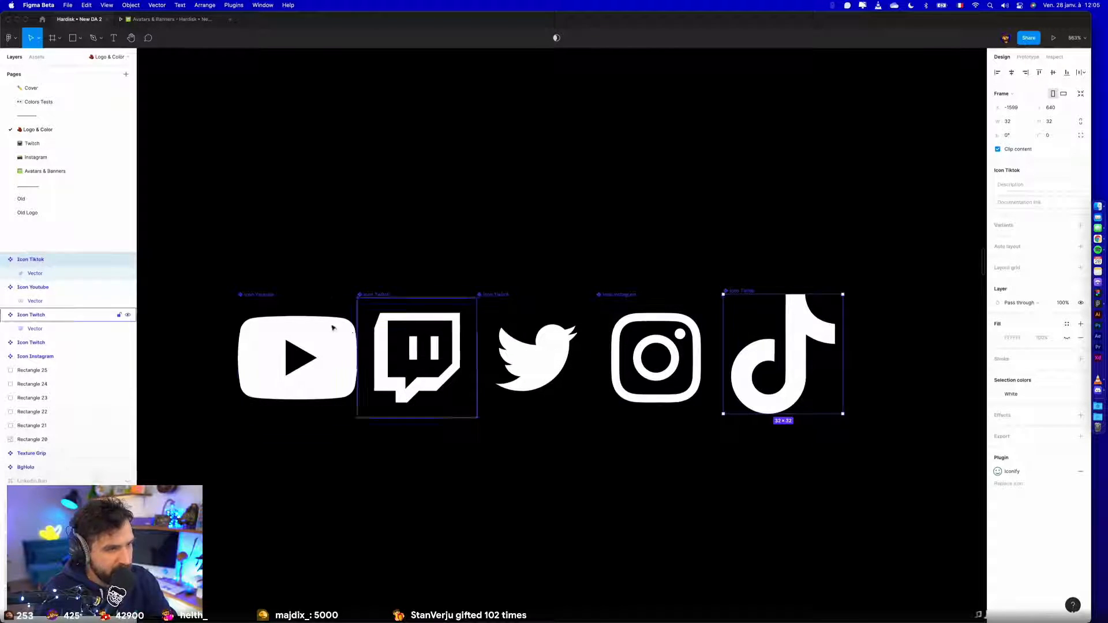
drag(223, 252, 936, 493)
click(909, 494)
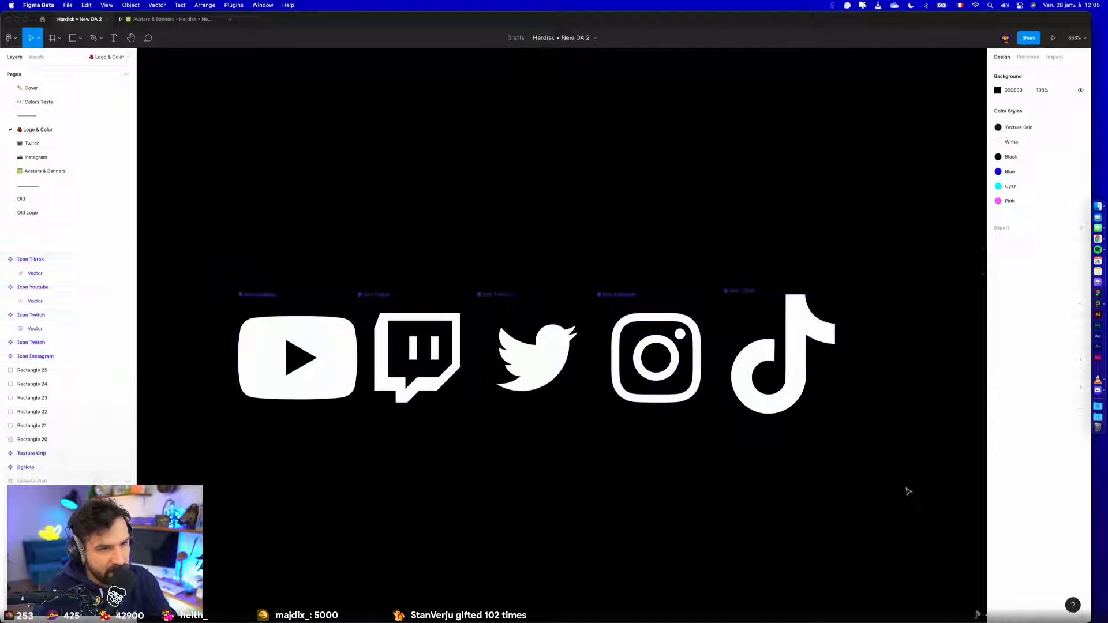
click(805, 329)
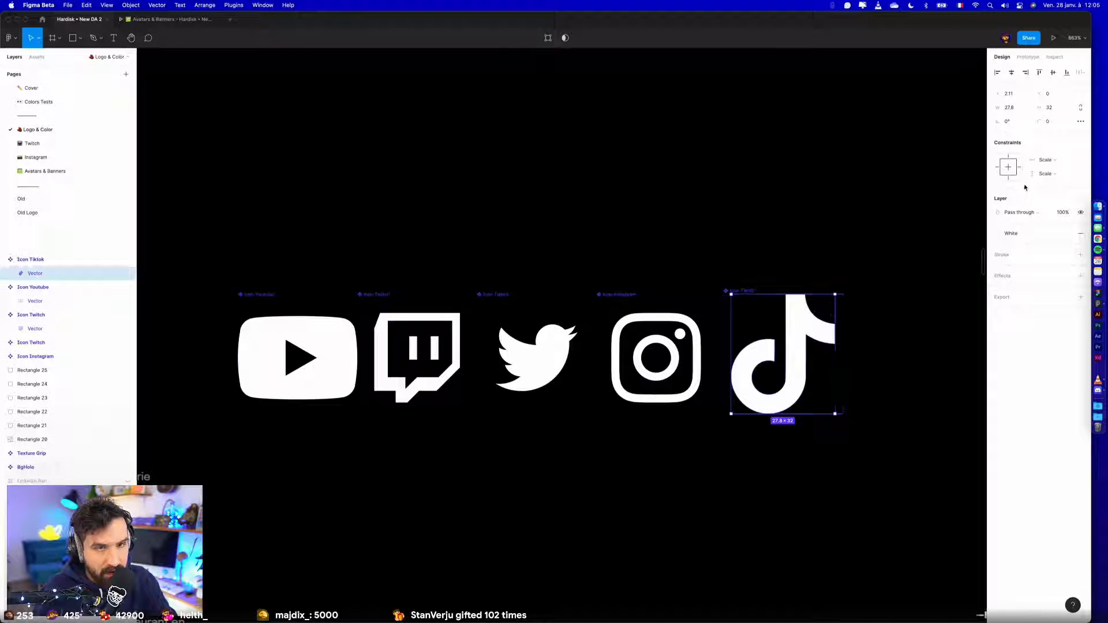
text(4)
key(Return)
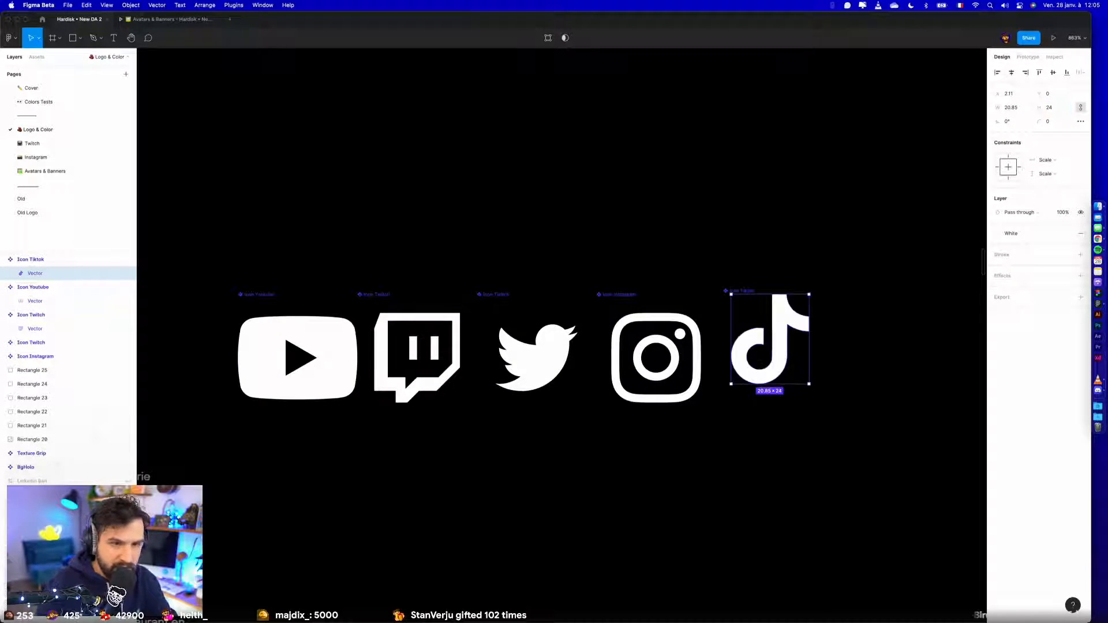
click(1011, 72)
click(1053, 72)
- Set the Twitter bird vector's width to 24 with proportions locked and centre it both ways in its component
click(717, 294)
double_click(665, 314)
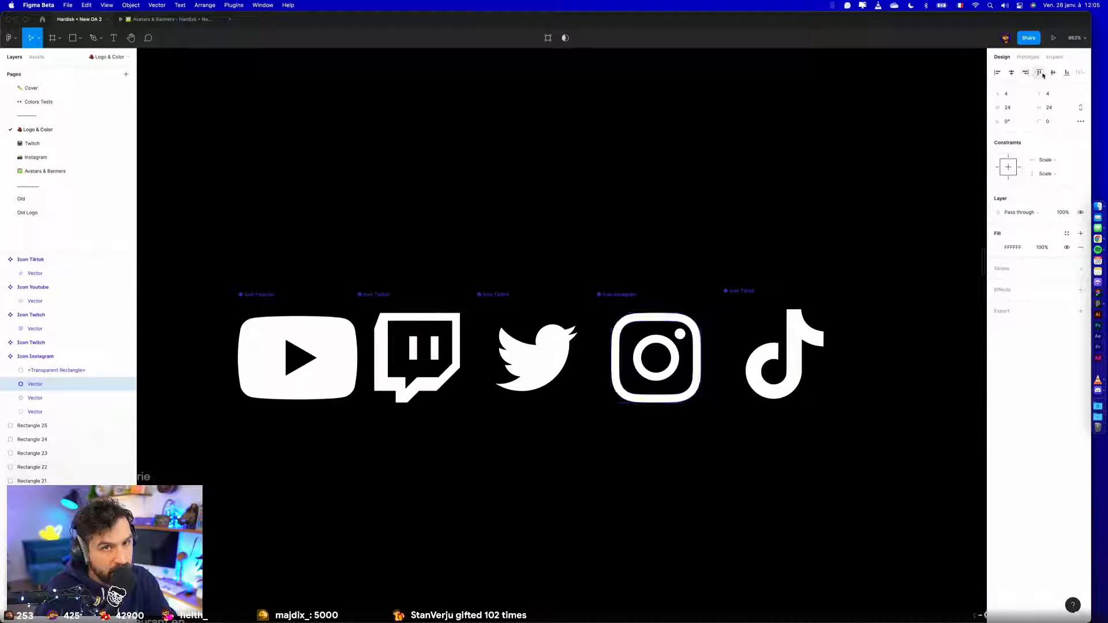
double_click(557, 355)
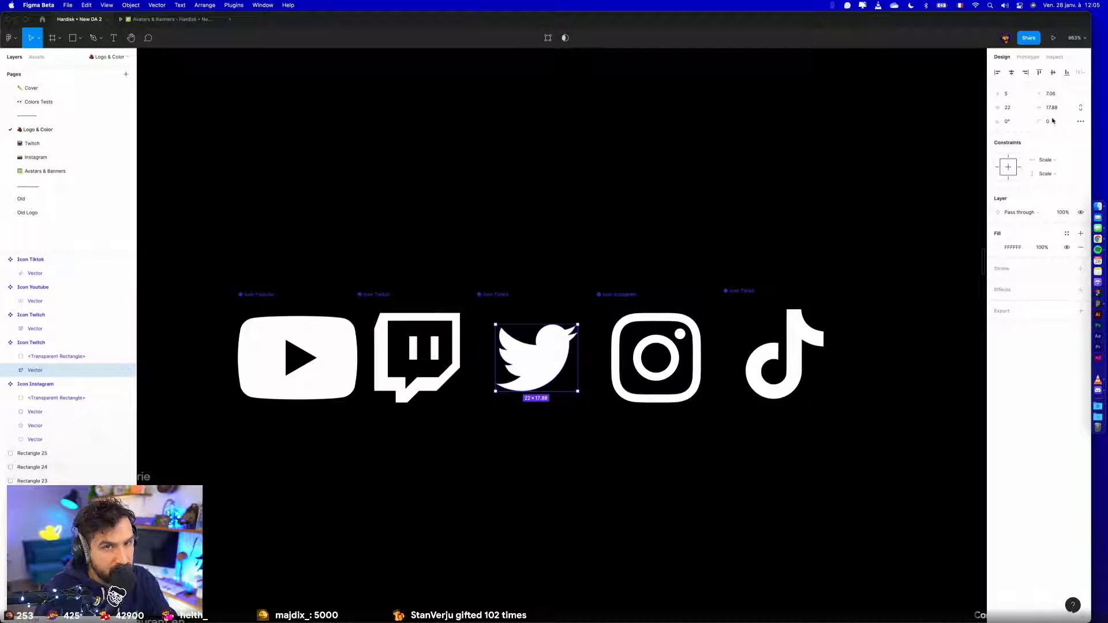
text(2)
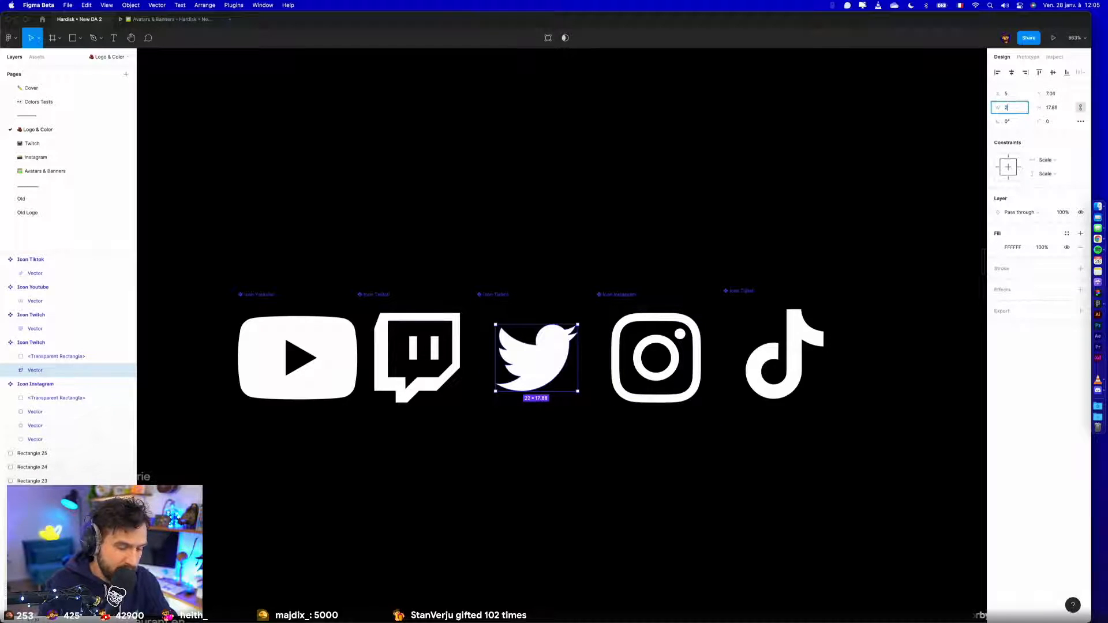
text(4)
key(Return)
click(1011, 72)
click(1053, 73)
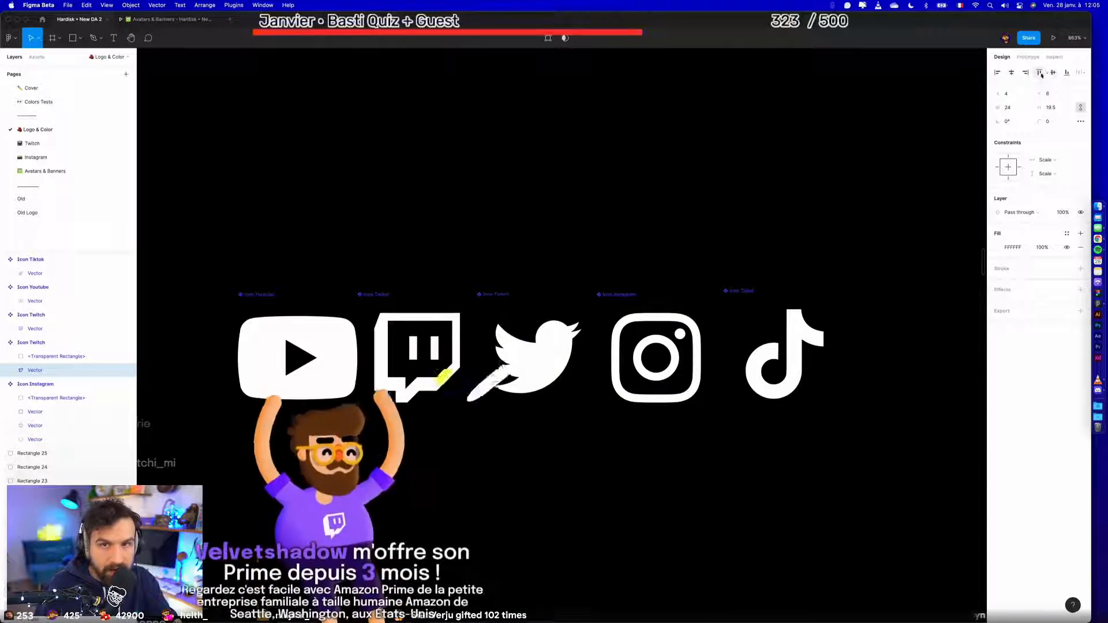
click(668, 169)
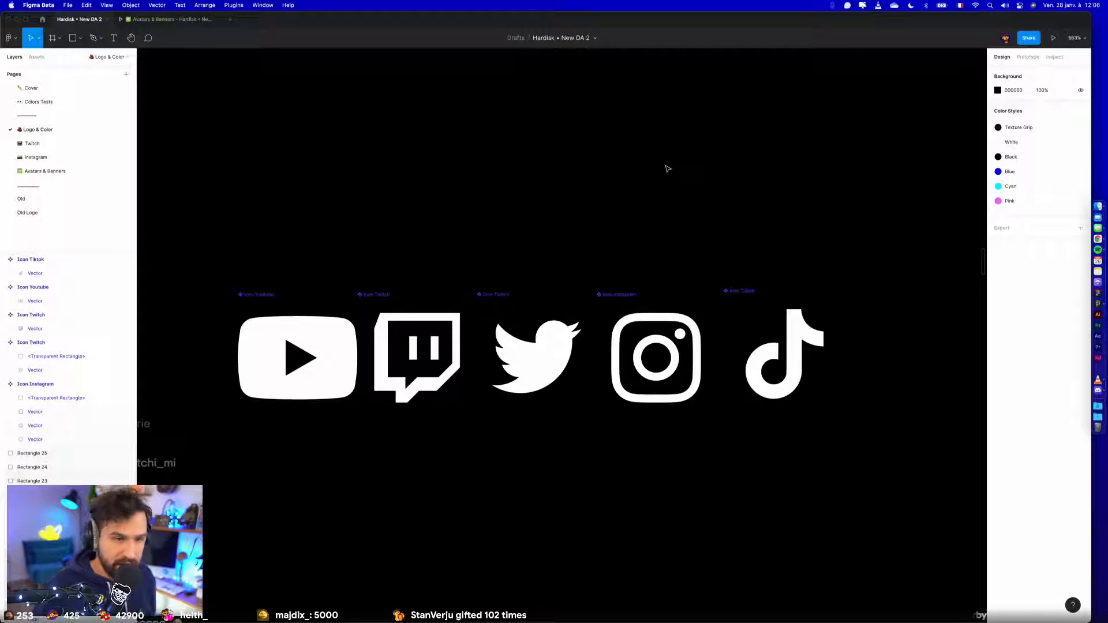
- Set the YouTube vector's width to 24 with proportions locked and centre it both ways in its component
click(310, 356)
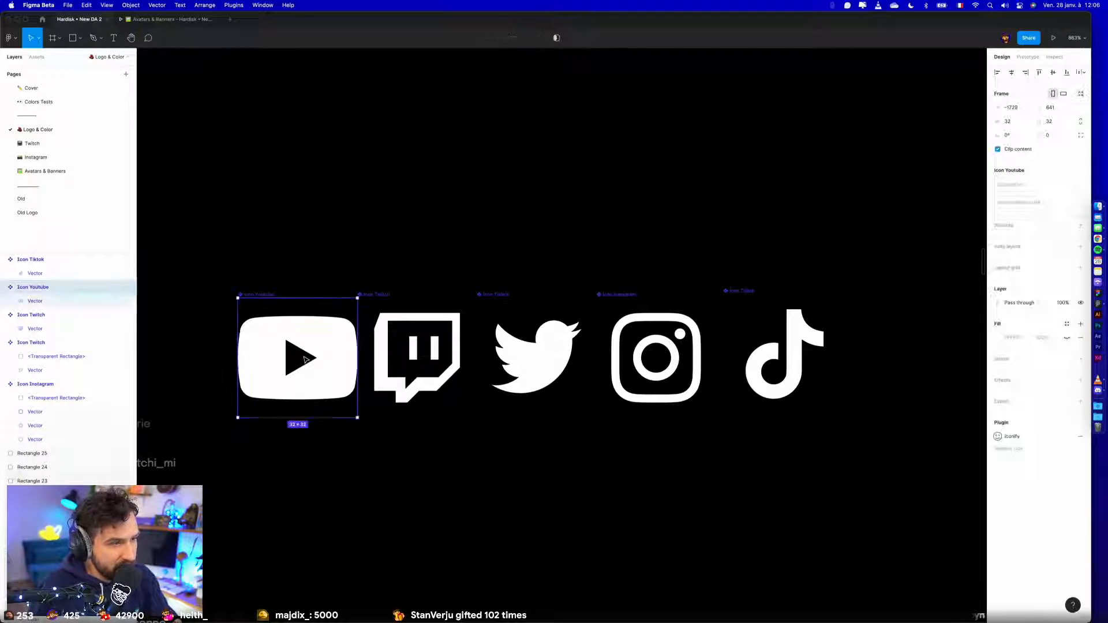
double_click(341, 318)
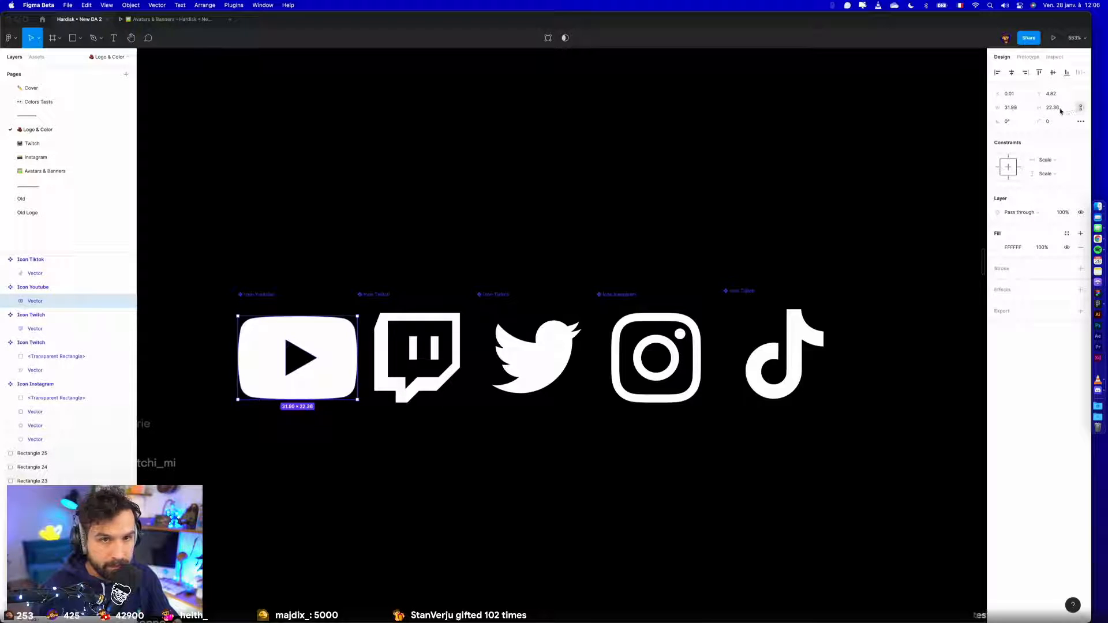
text(24)
key(Return)
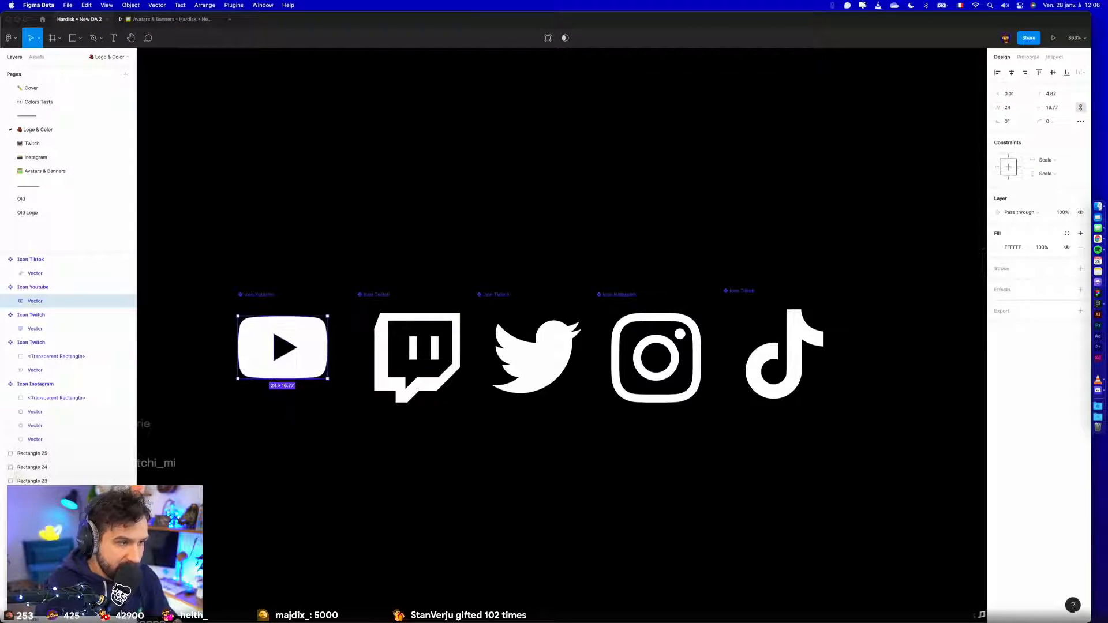
click(1011, 74)
click(1052, 73)
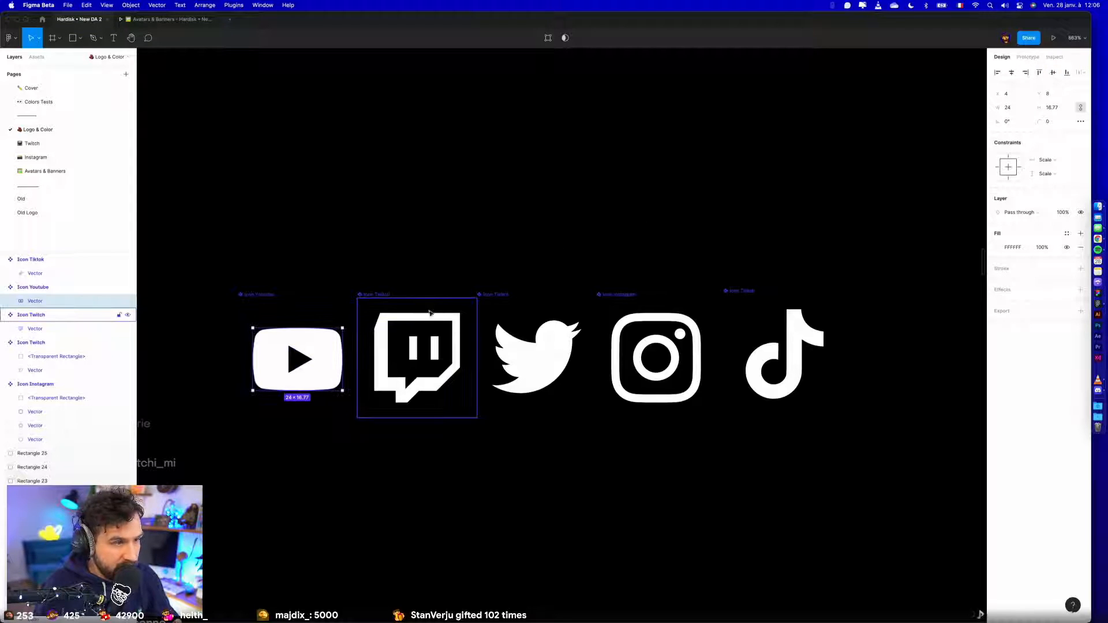
- Align the five icon components vertically in one row, keeping their horizontal positions
click(420, 322)
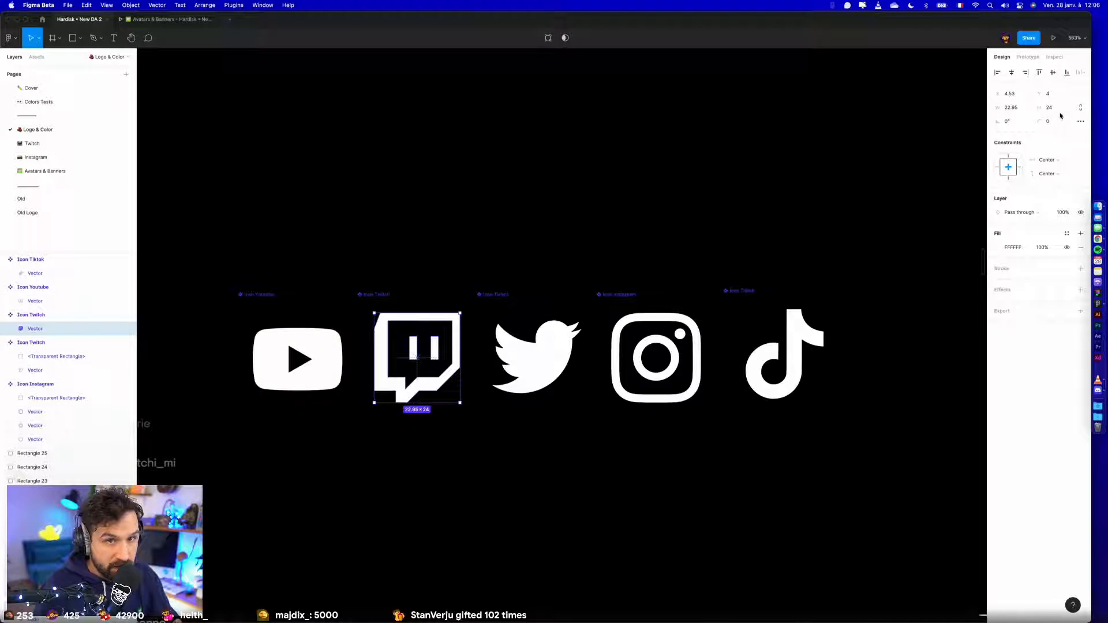
click(577, 221)
scroll(576, 220, down, 5)
drag(347, 218, 739, 372)
click(698, 346)
drag(346, 171, 788, 359)
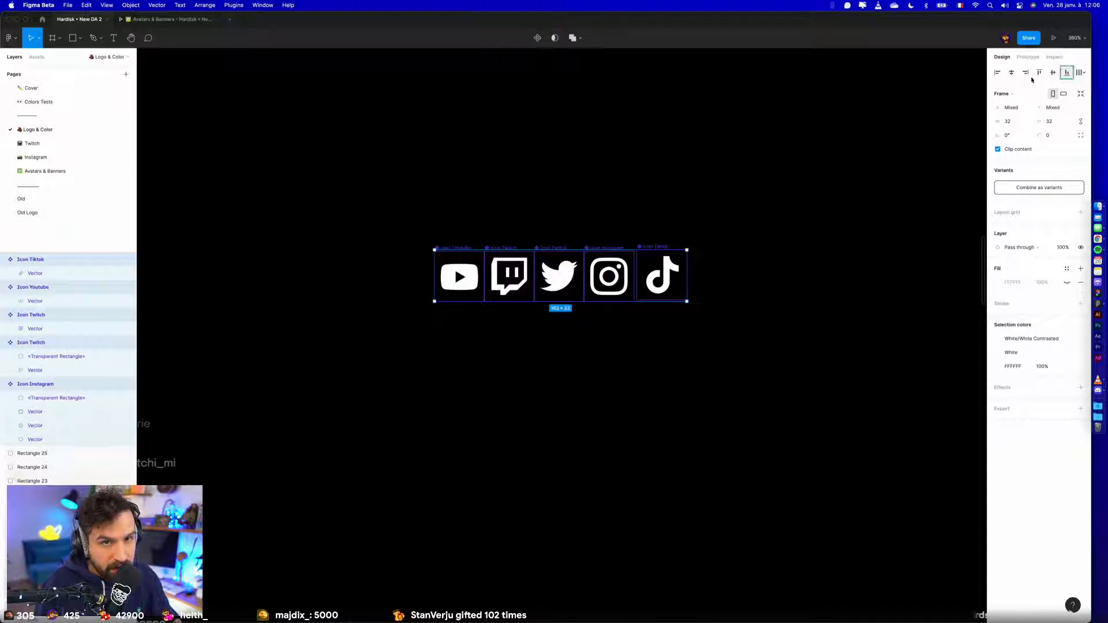
click(1066, 72)
click(1011, 74)
key(super+z)
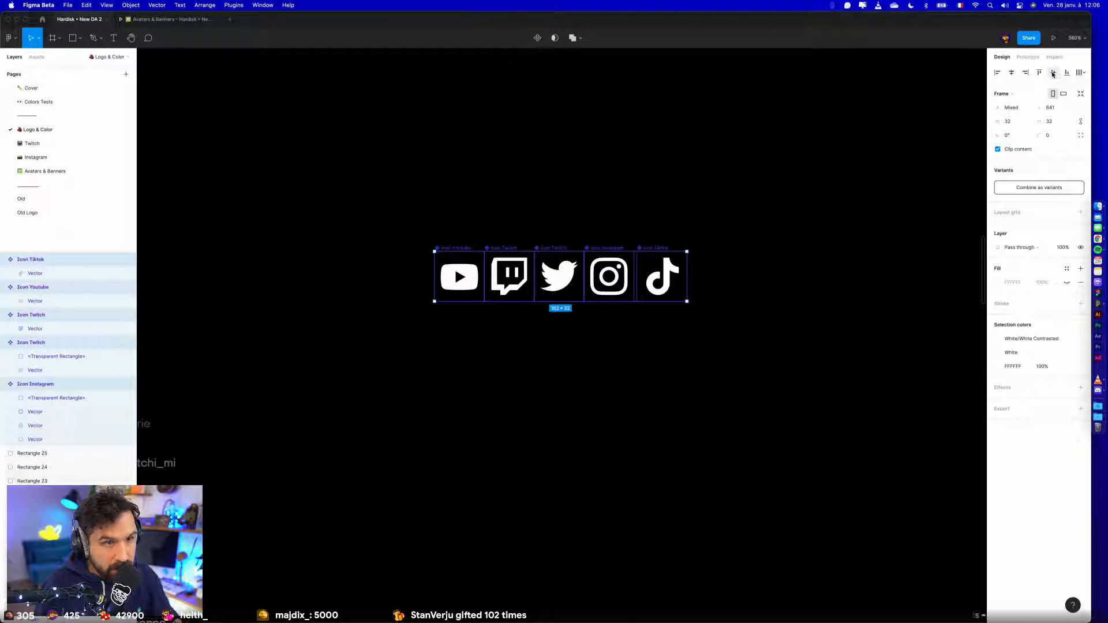
- Wrap the five icon components in a horizontal auto layout frame with item spacing 0
key(shift+a)
click(702, 185)
click(446, 249)
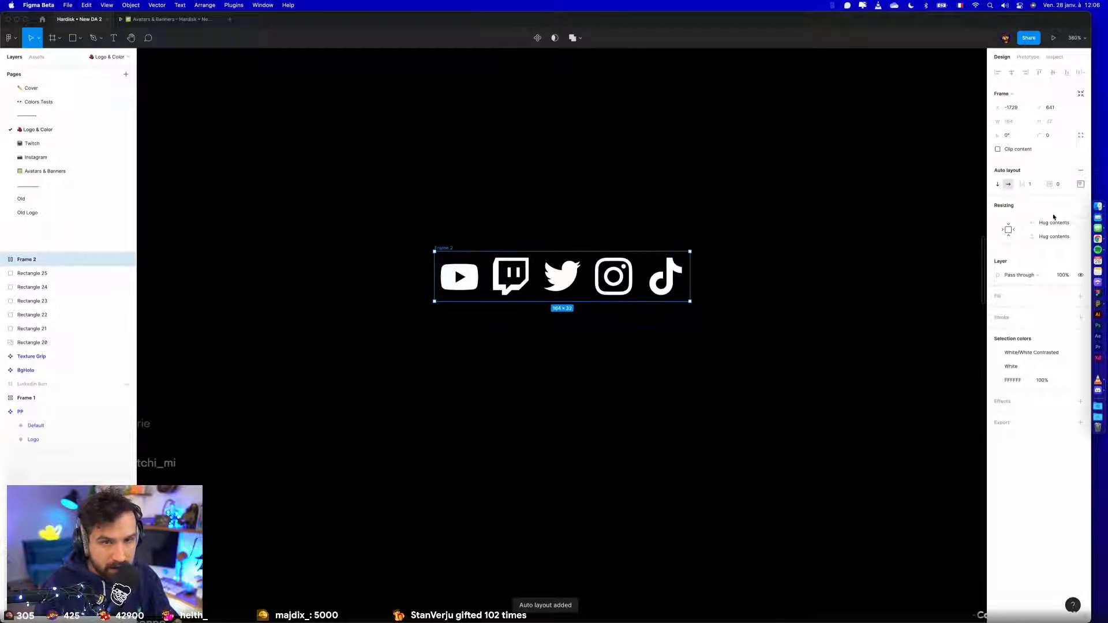
key(Return)
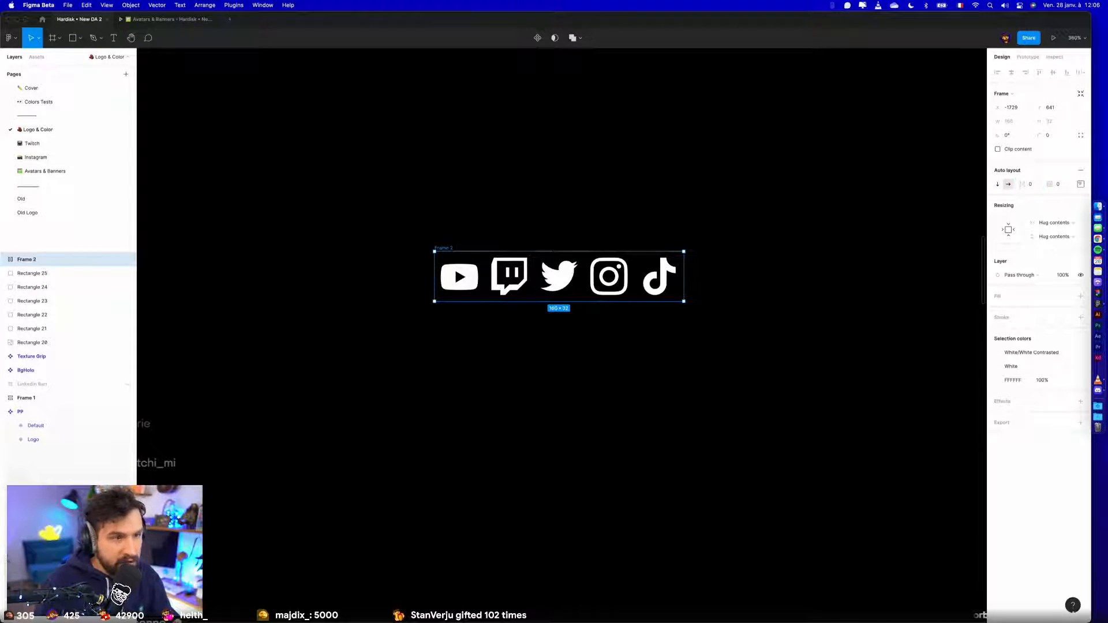
- Set the YouTube icon's vector width to 28 with locked proportions and centre it both ways in its component
click(691, 333)
scroll(691, 333, up, 3)
click(370, 239)
double_click(363, 243)
click(1027, 110)
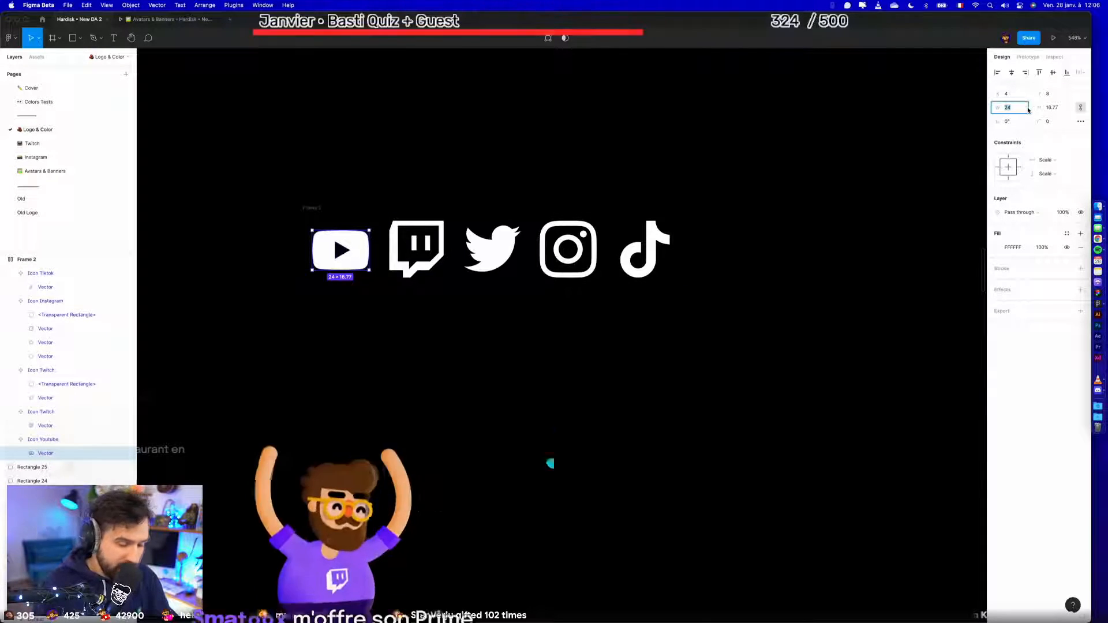
text(28)
key(Return)
click(1011, 73)
click(1053, 73)
click(631, 410)
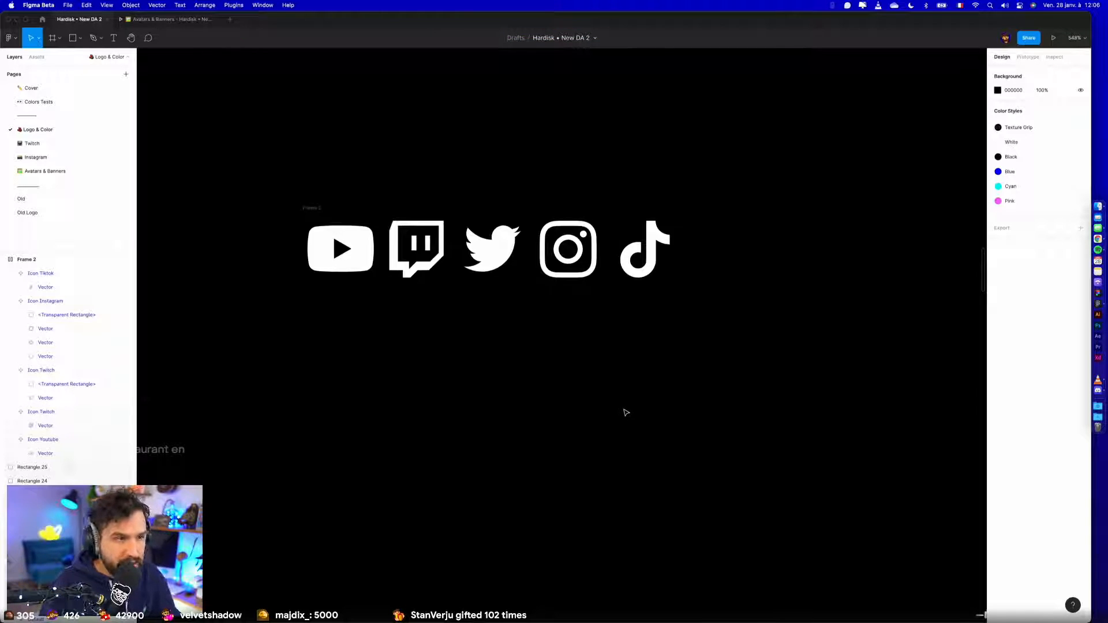
- Ungroup the auto layout frame around the five icon components and select the icons for copying
double_click(656, 250)
click(763, 304)
scroll(764, 304, down, 5)
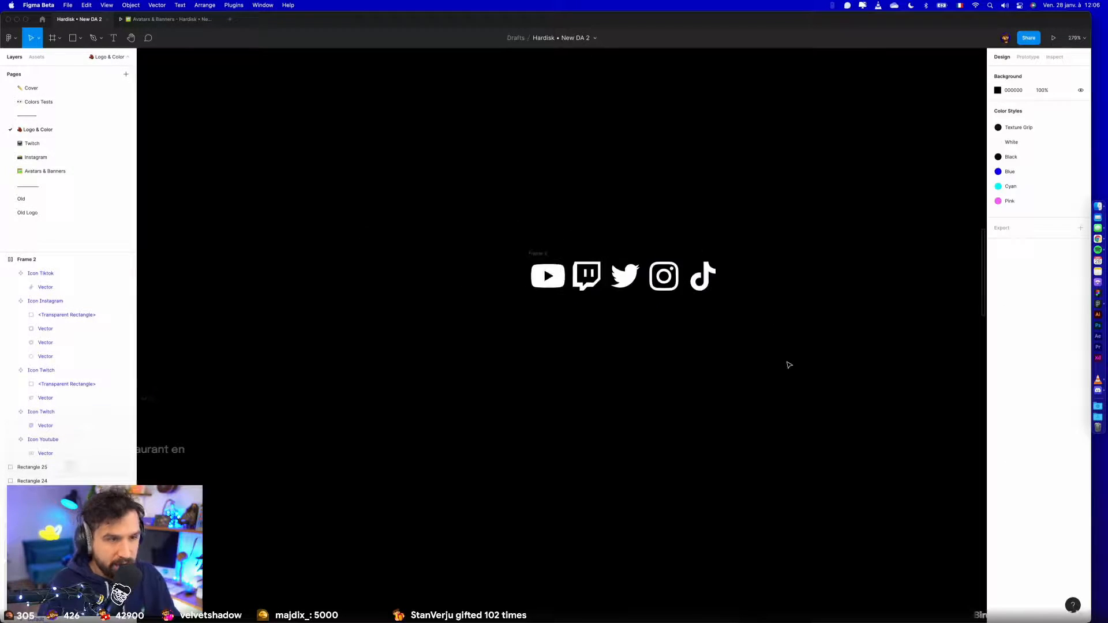
click(541, 254)
key(super+shift+g)
click(592, 214)
drag(483, 222, 583, 319)
click(826, 398)
scroll(829, 404, down, 8)
drag(477, 271, 549, 308)
- Paste the five icons onto the Instagram page near Page 4 as a horizontal auto layout with item spacing 8
click(32, 143)
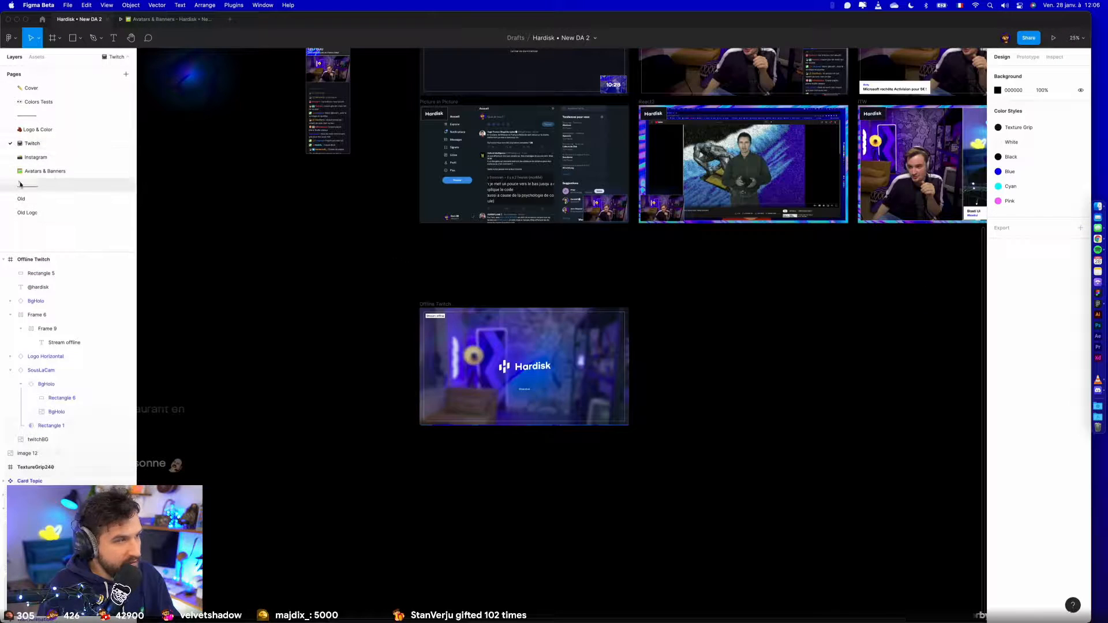
click(36, 156)
scroll(870, 289, up, 5)
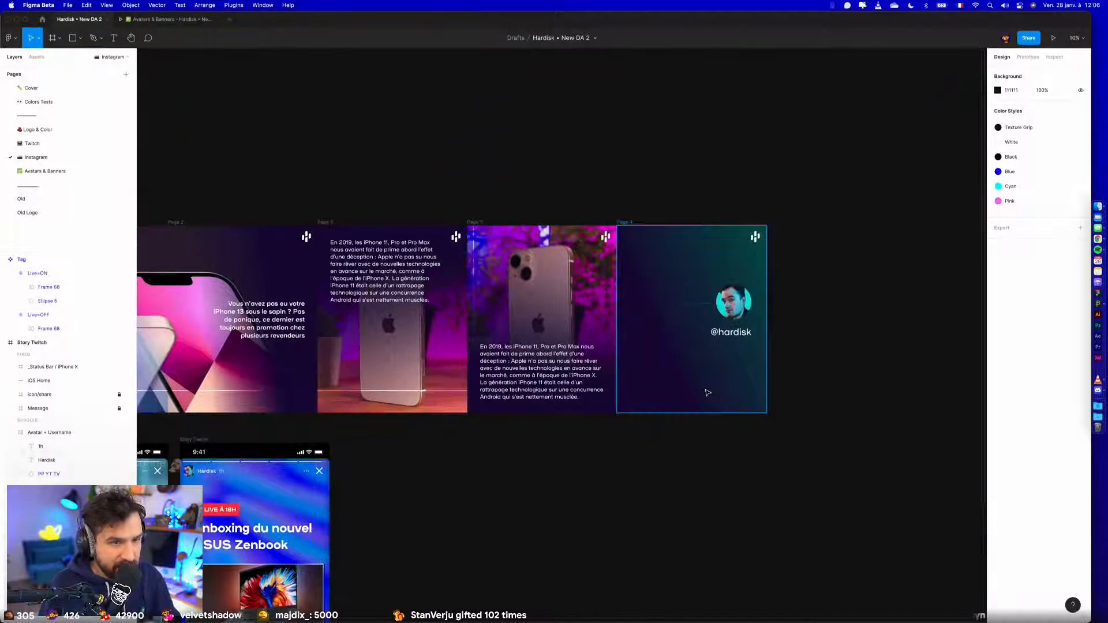
key(super+v)
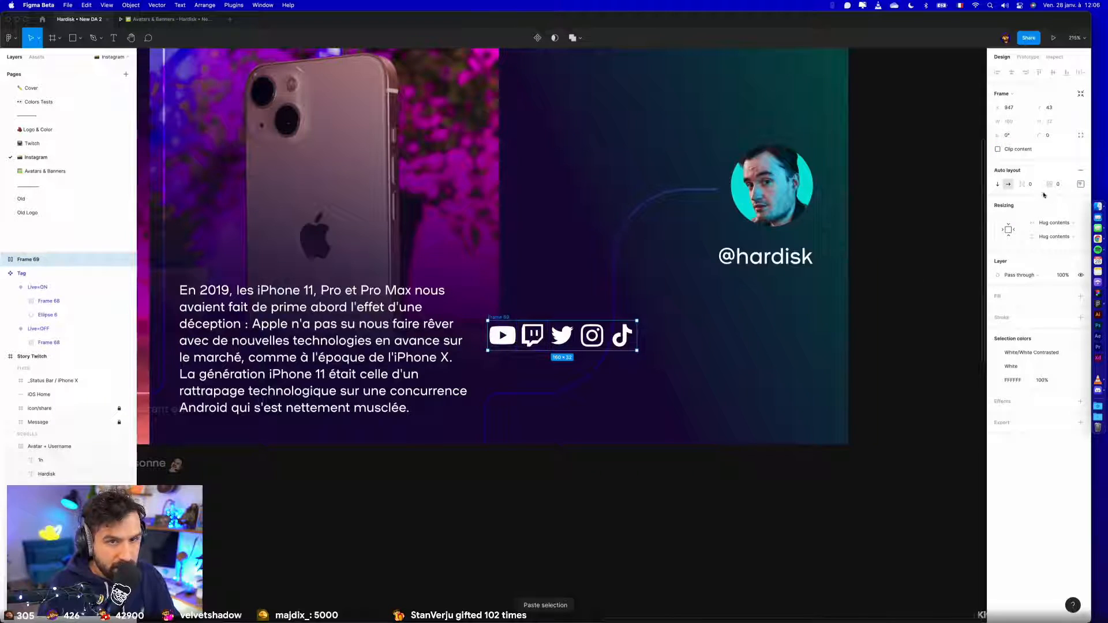
text(8)
key(Return)
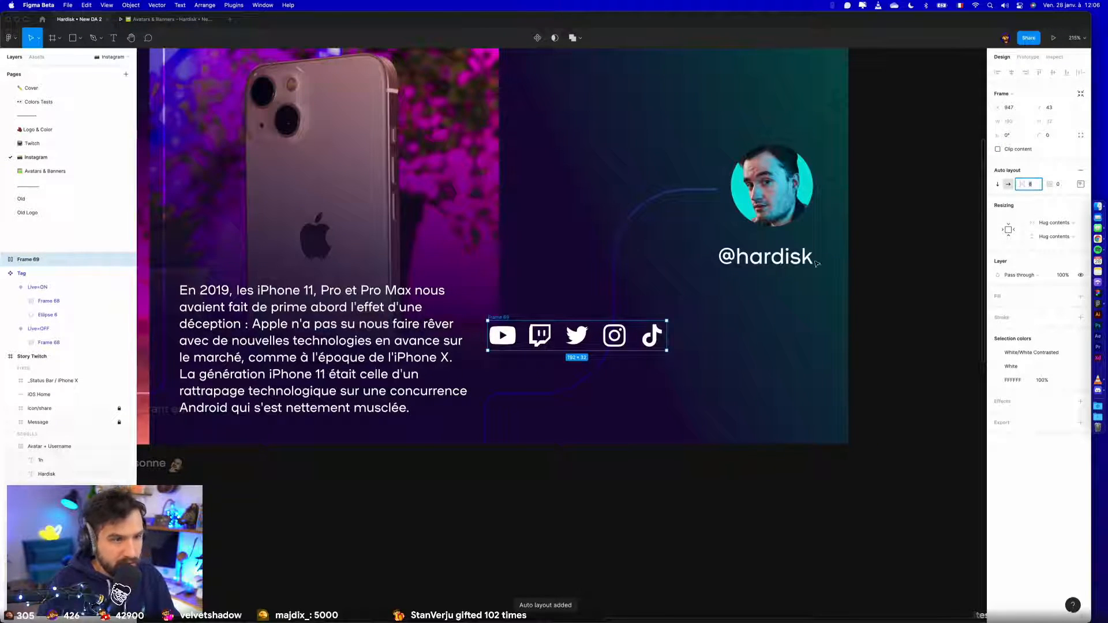
drag(615, 336, 782, 300)
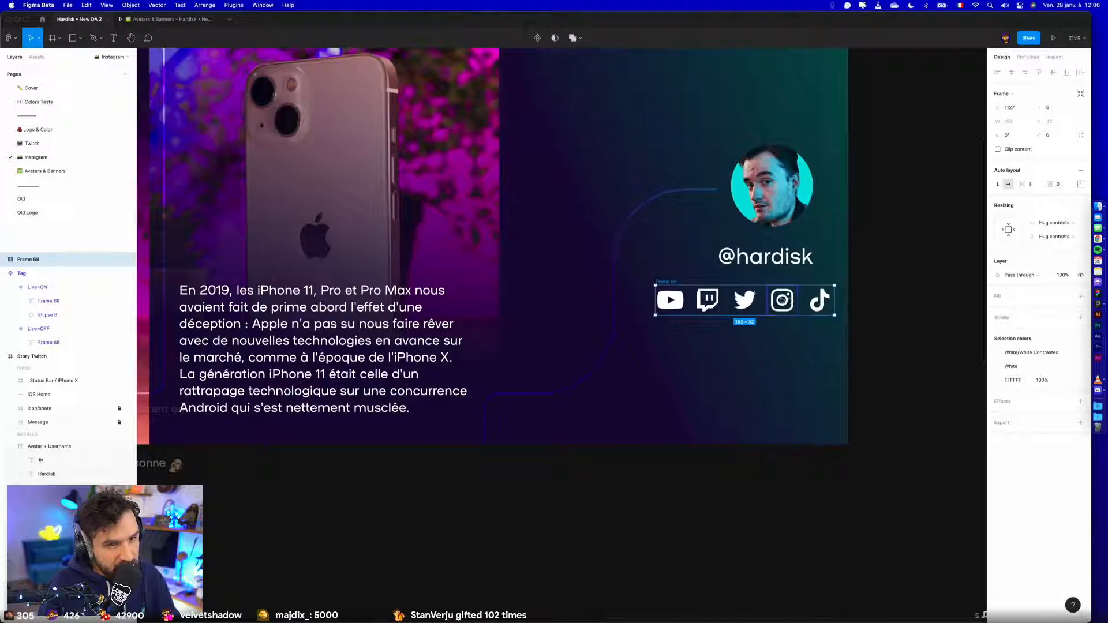
click(782, 300)
key(Delete)
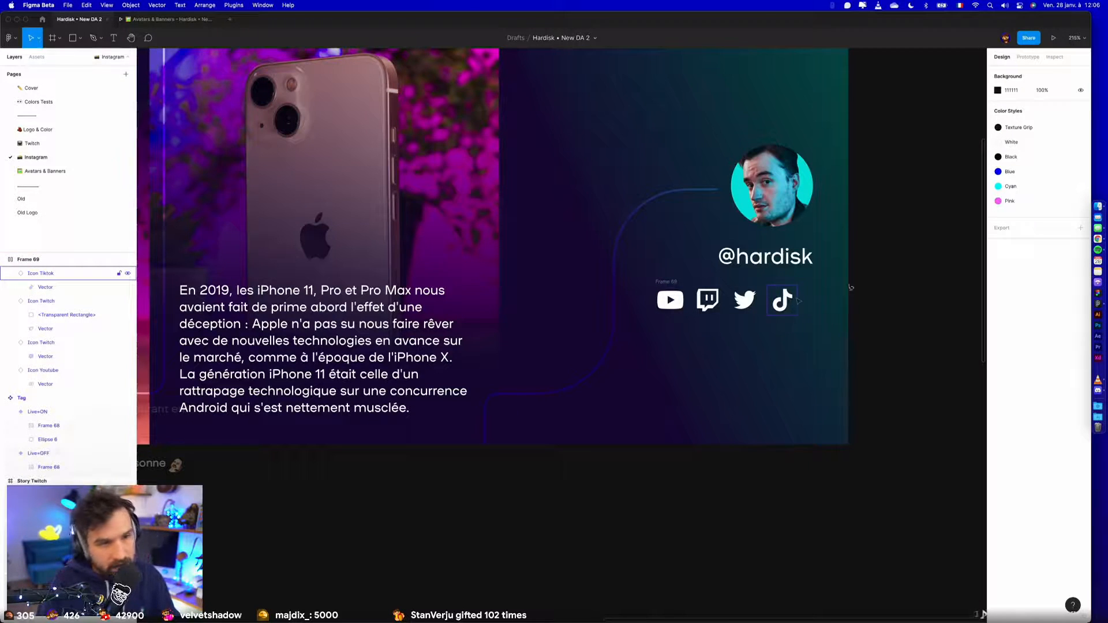
drag(664, 281, 688, 280)
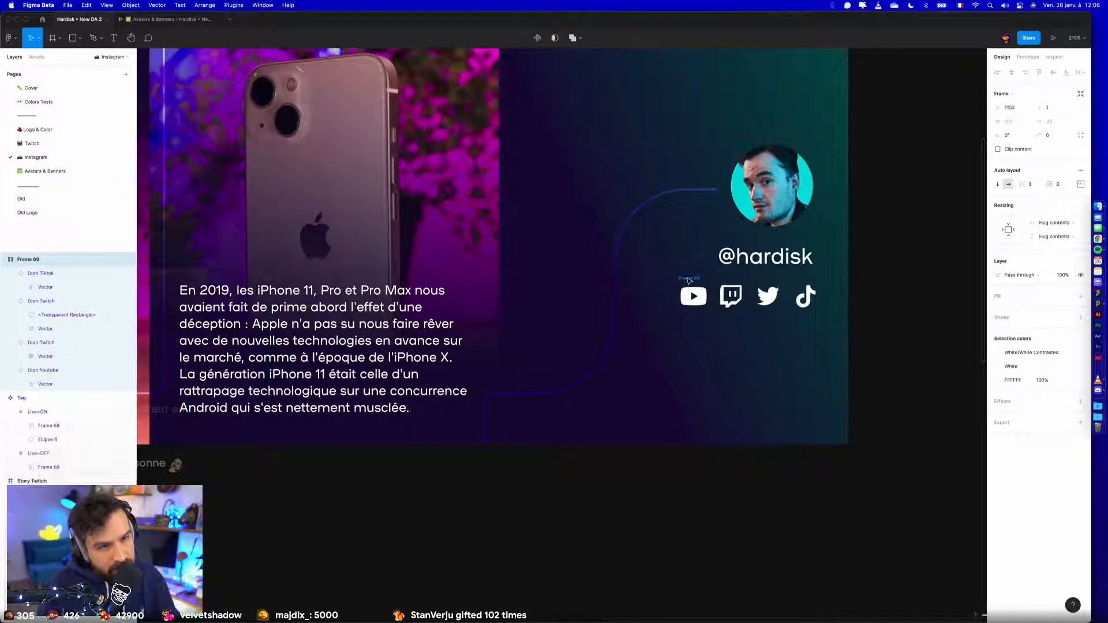
key(Delete)
scroll(527, 159, up, 5)
key(super+v)
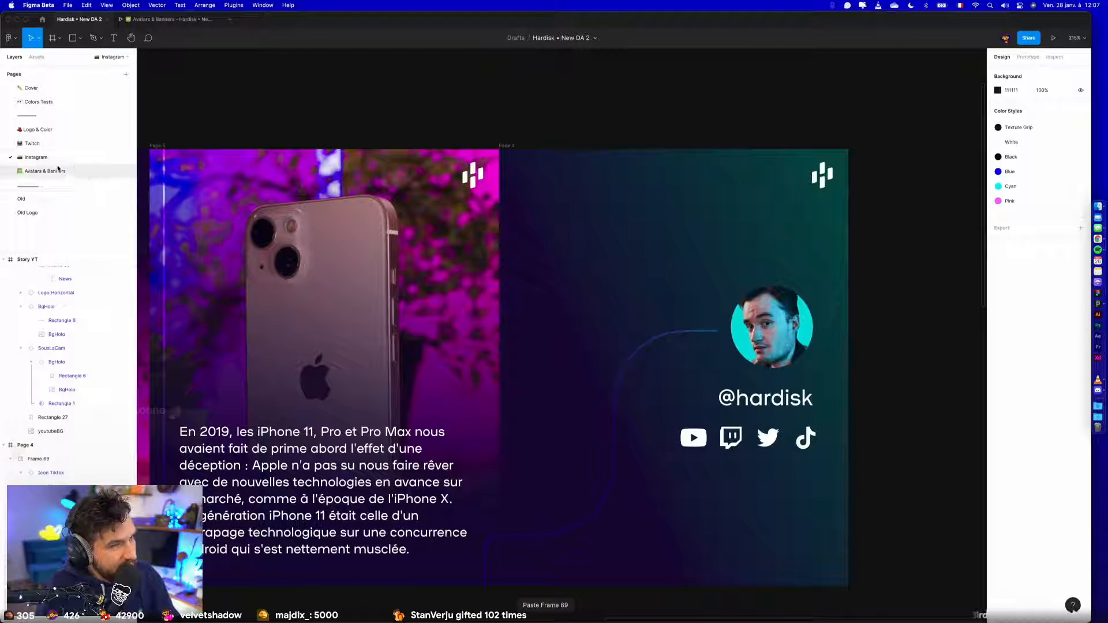
click(55, 148)
click(465, 388)
scroll(465, 389, up, 5)
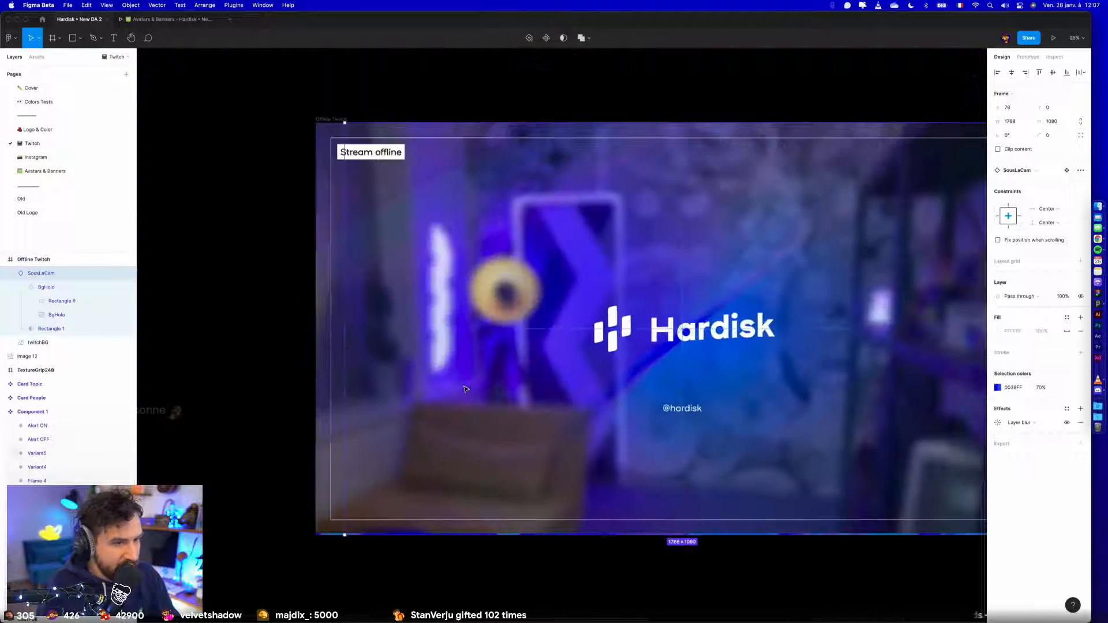
key(super+v)
scroll(485, 340, down, 3)
scroll(485, 341, right, 5)
drag(496, 242, 527, 319)
key(super+z)
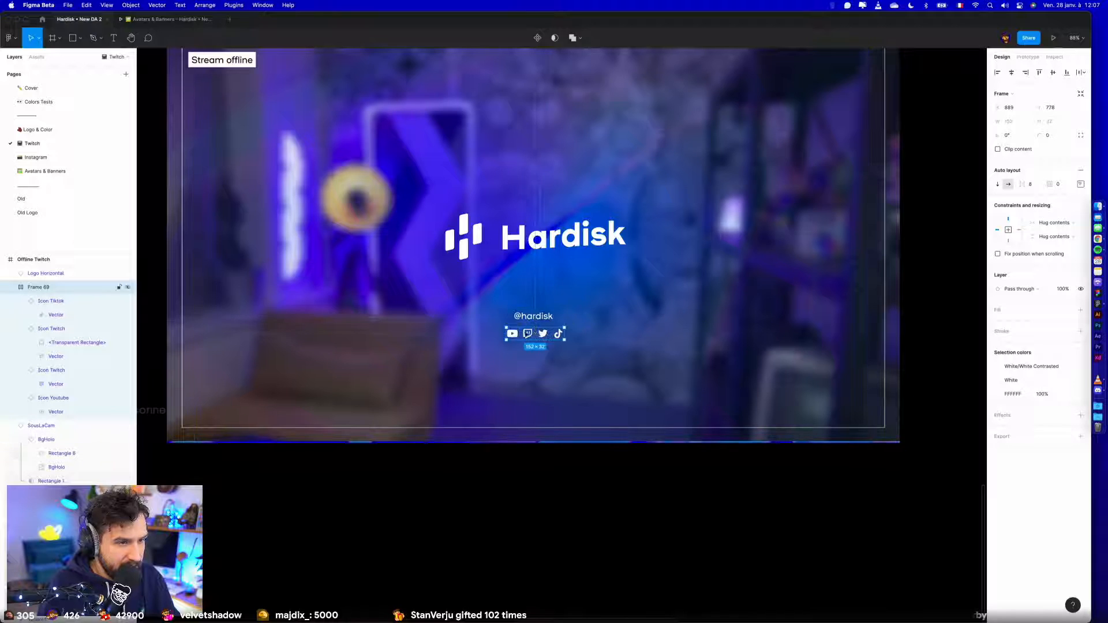
- Swap the Twitch icon in the Offline Twitch row for the Icon Instagram component
scroll(528, 337, up, 5)
click(528, 336)
click(1023, 154)
text(inst)
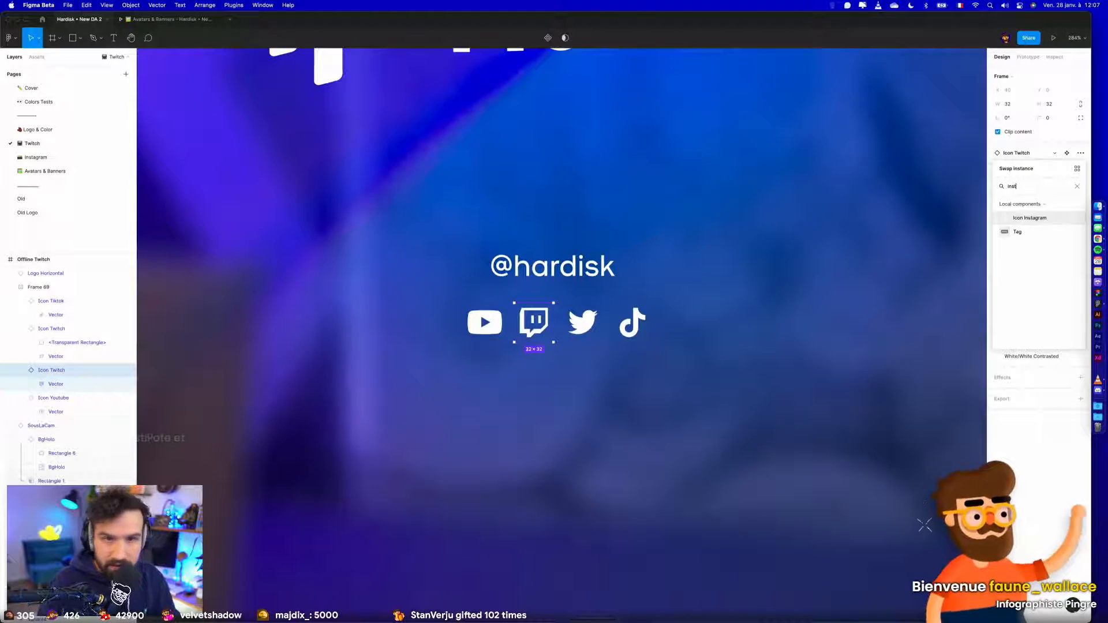
click(1026, 221)
- Reorder the icon row so the Instagram icon sits between the Twitter and TikTok icons
click(538, 327)
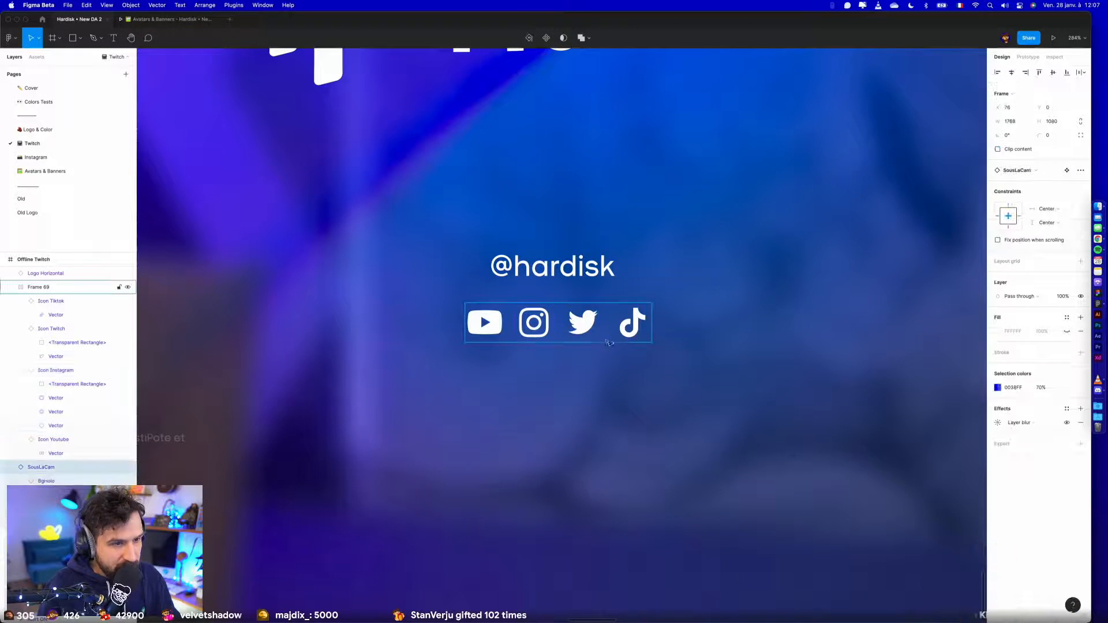
double_click(538, 327)
key(Right)
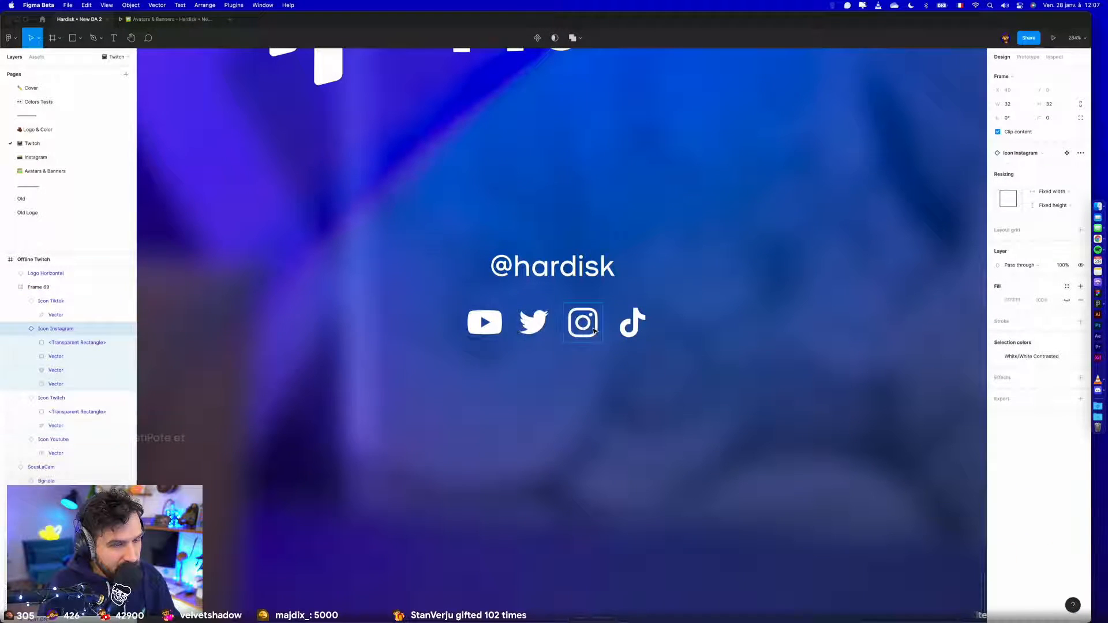
scroll(702, 287, down, 5)
click(634, 305)
shift+click(625, 274)
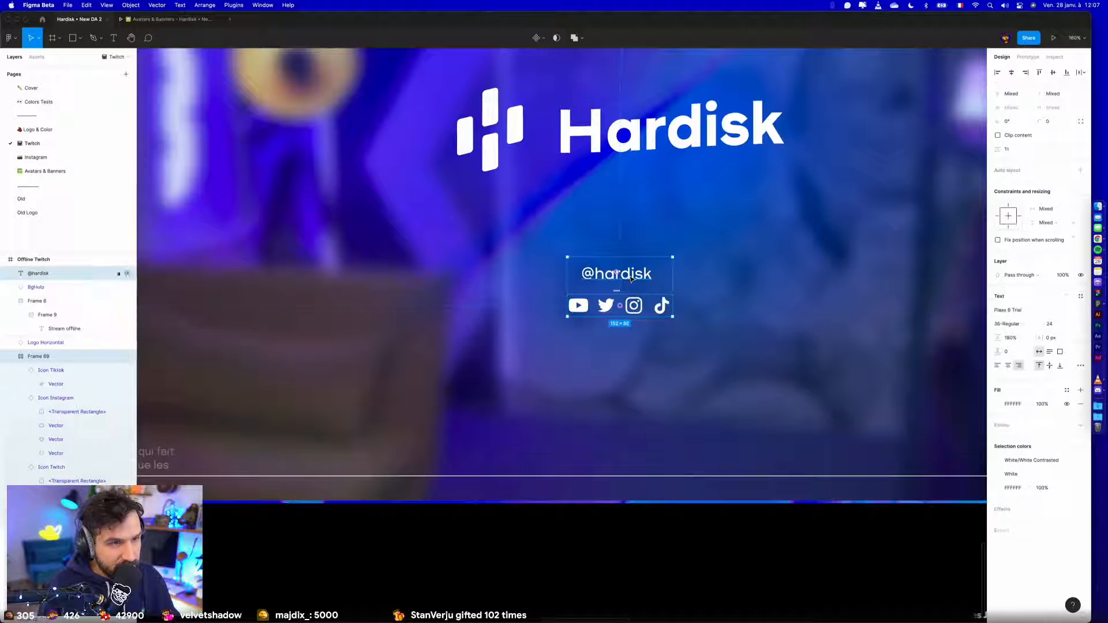
click(1026, 72)
click(571, 528)
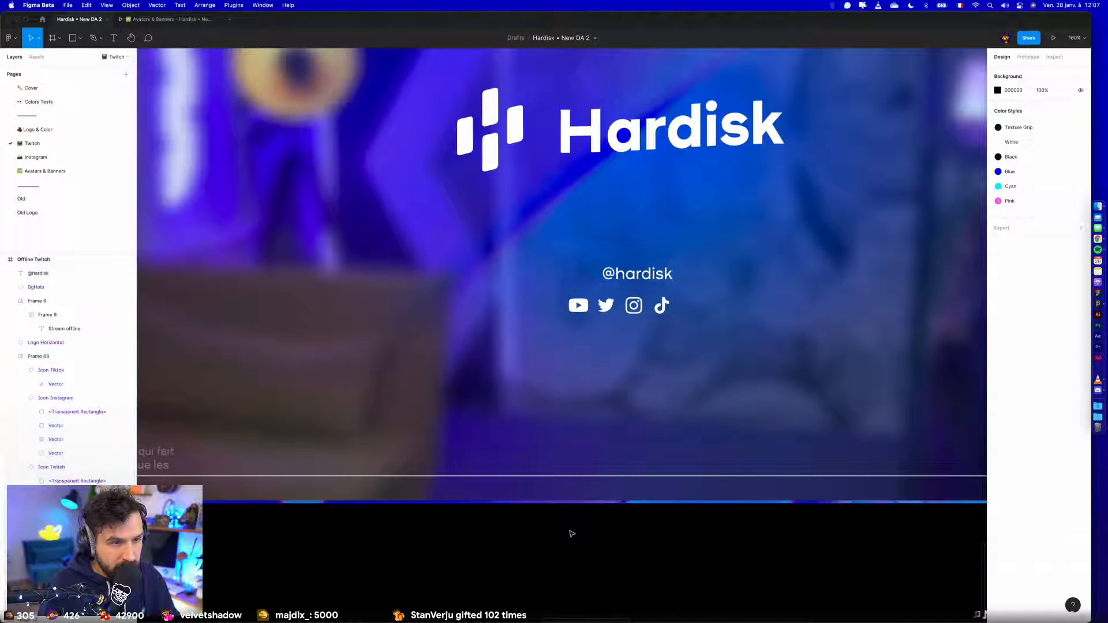
click(633, 276)
shift+click(633, 310)
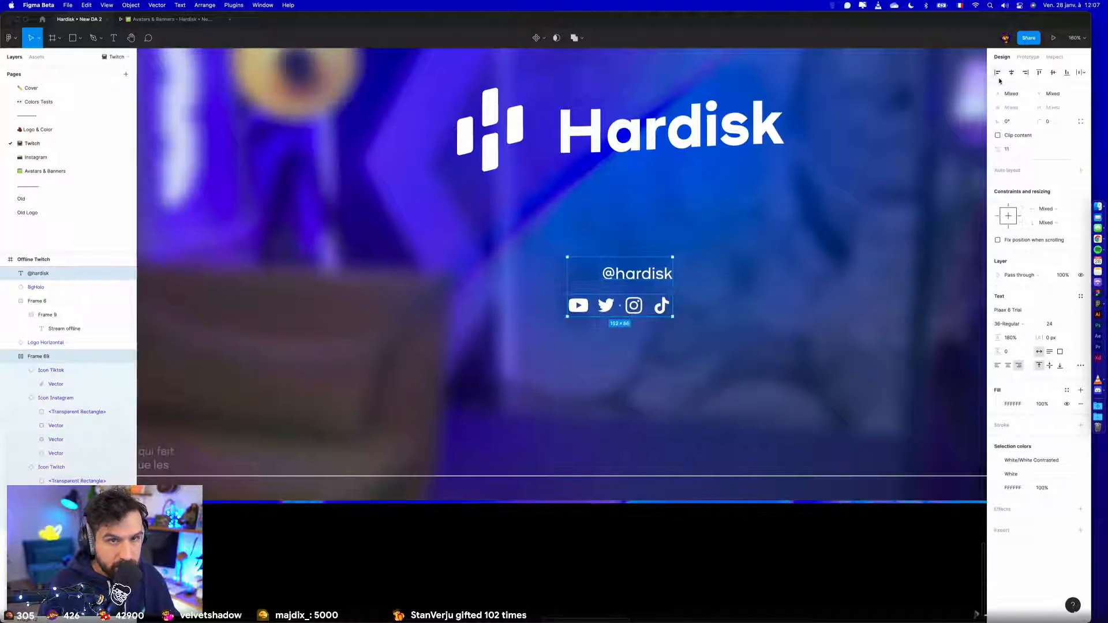
scroll(750, 398, down, 5)
click(735, 497)
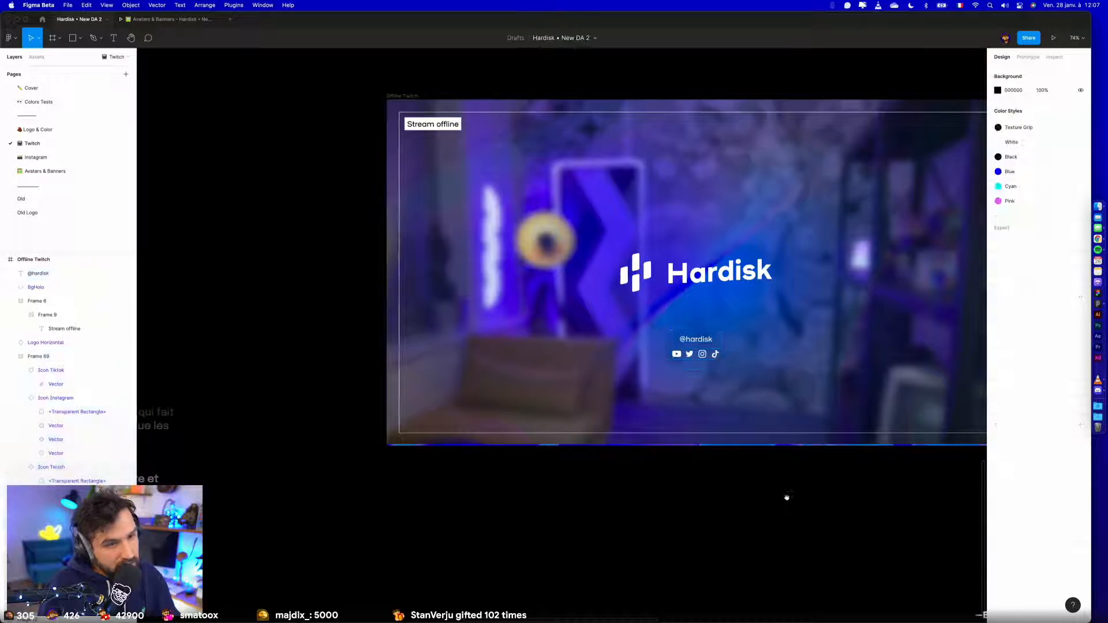
scroll(786, 497, right, 3)
click(597, 340)
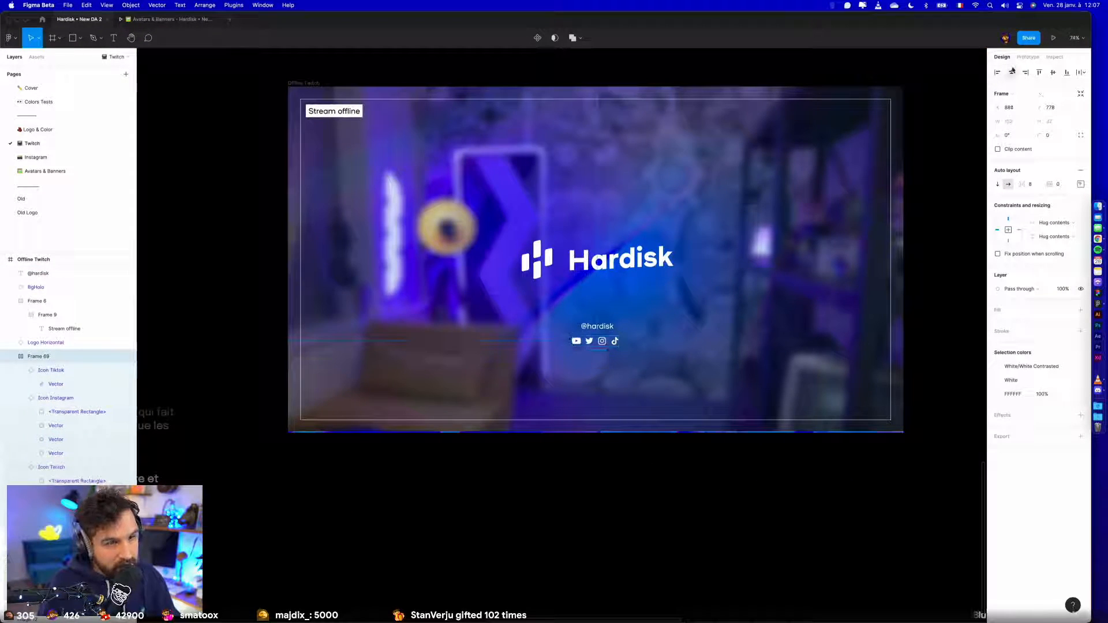
click(597, 326)
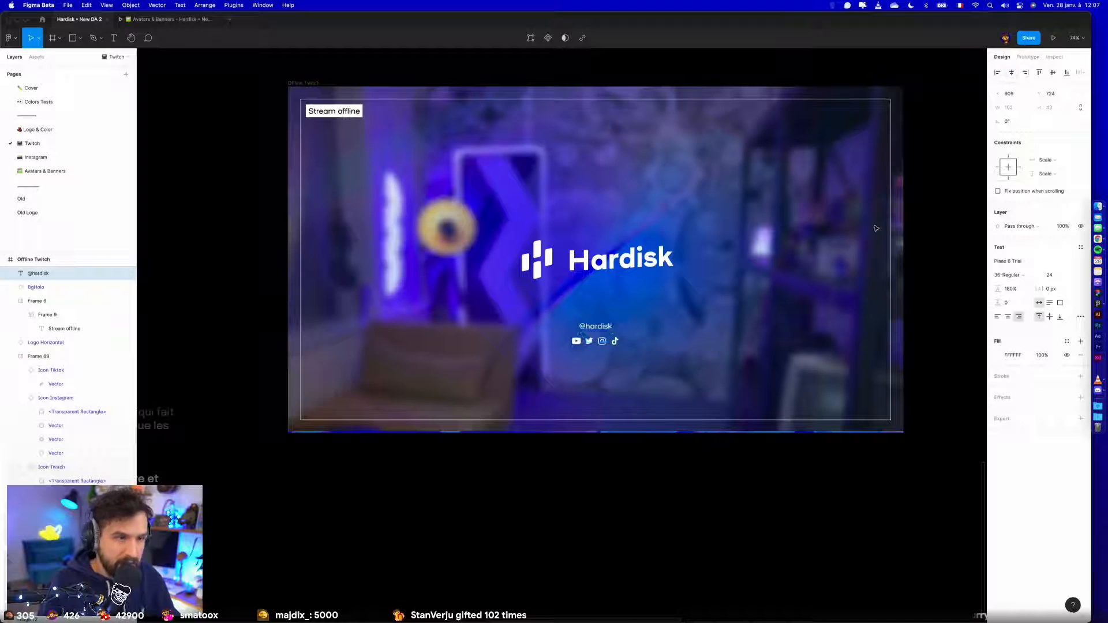
click(555, 506)
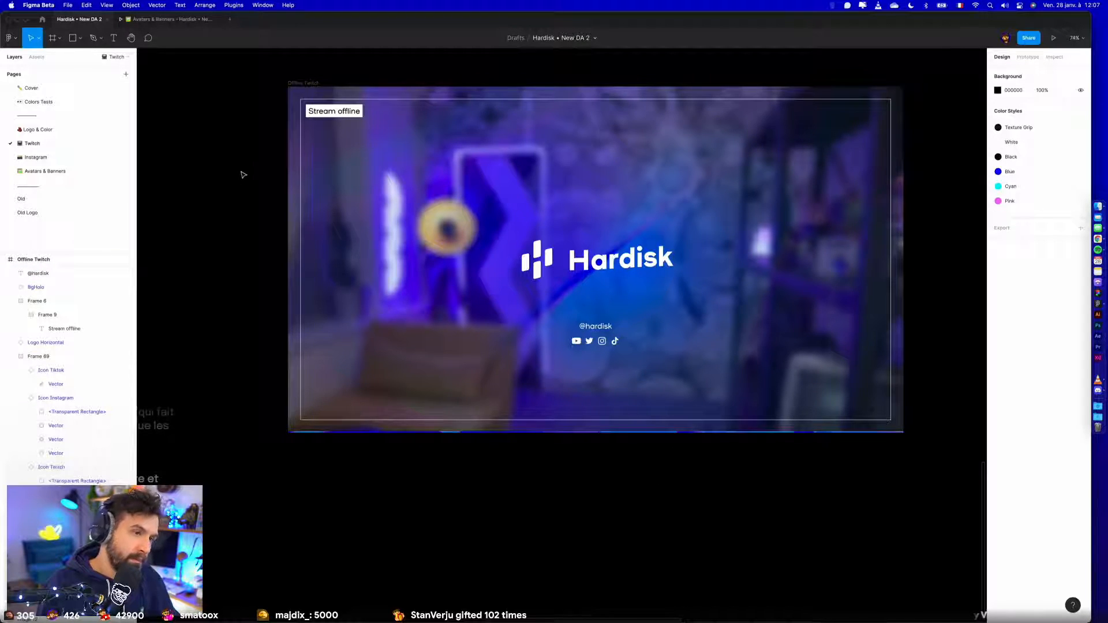
- Set the font size of the "Stream offline" label to 16
scroll(287, 192, up, 2)
click(341, 128)
text(16)
key(Return)
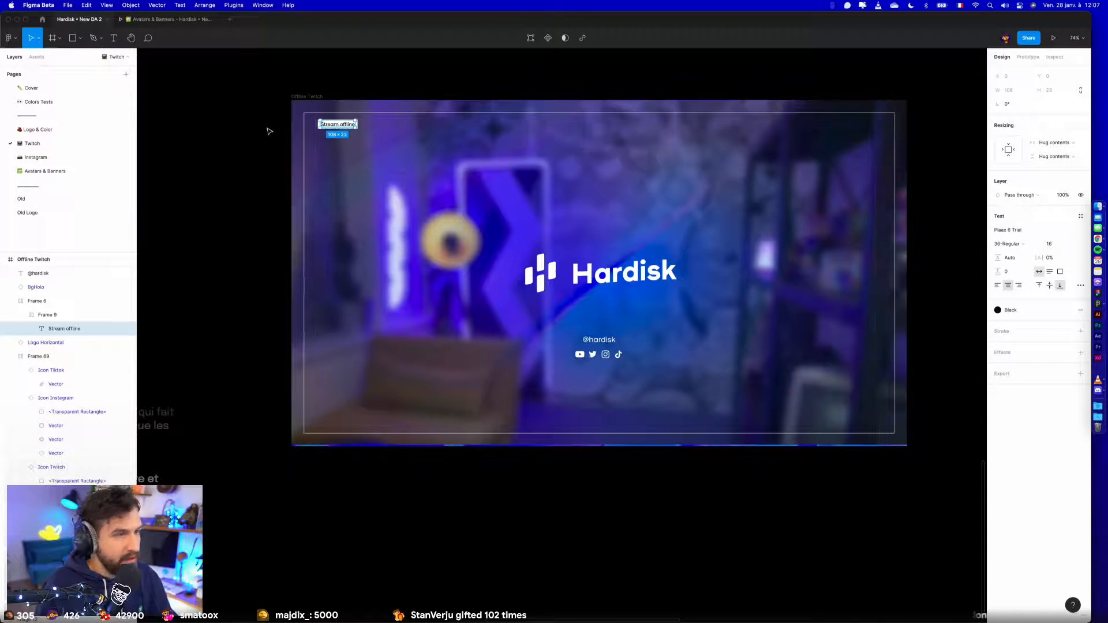
click(255, 117)
- Reposition the "Stream offline" tag to X 56, Y 56, just inside the safe-area corner
scroll(254, 115, up, 6)
click(568, 146)
key(alt)
drag(517, 151, 486, 146)
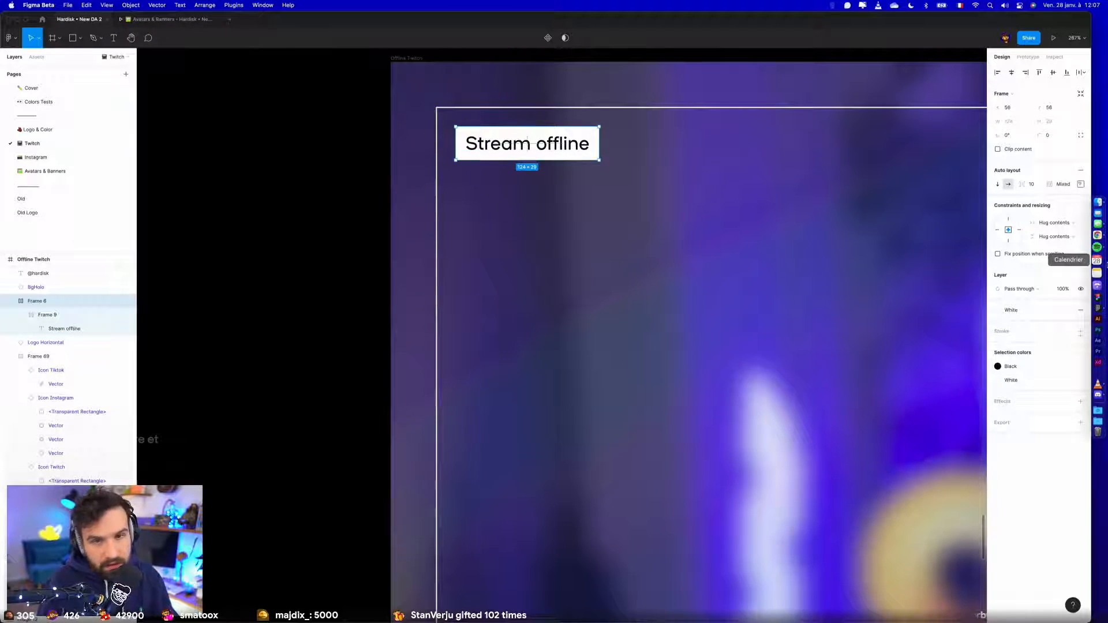
- Switch to Chrome, search Twitch for "balo" and open the BaloPrisonnier channel
click(1104, 244)
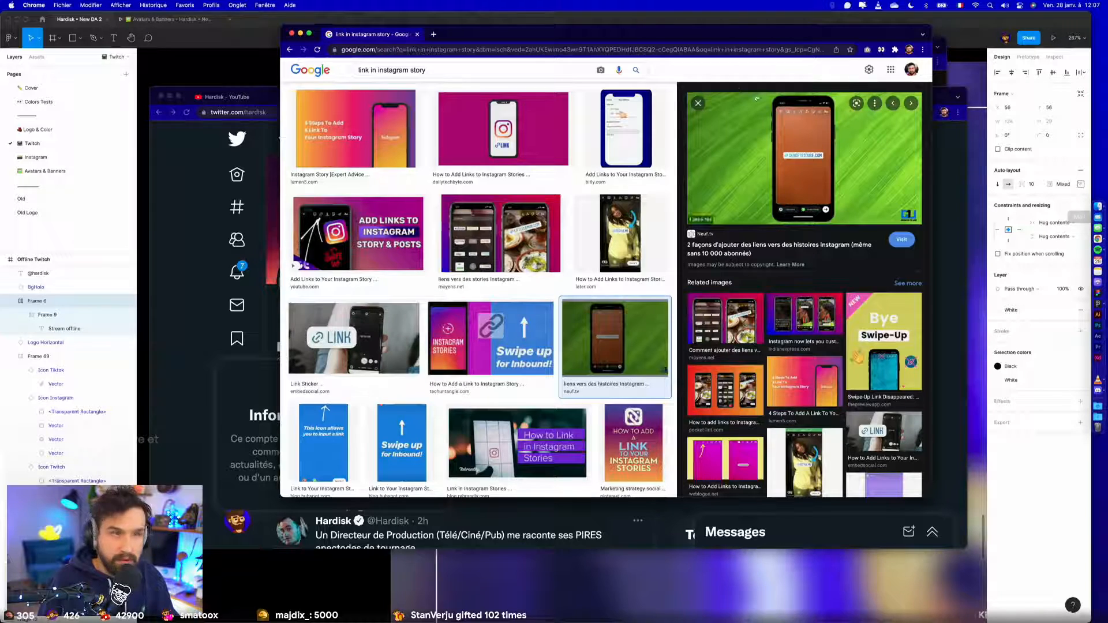
click(506, 48)
text(twitter.com)
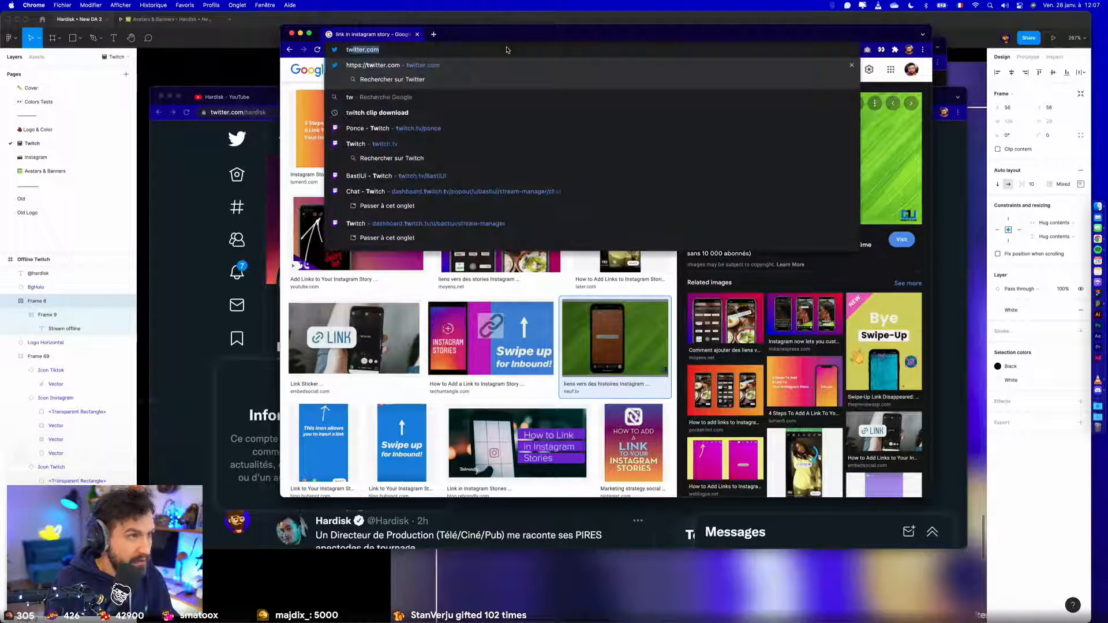
click(404, 159)
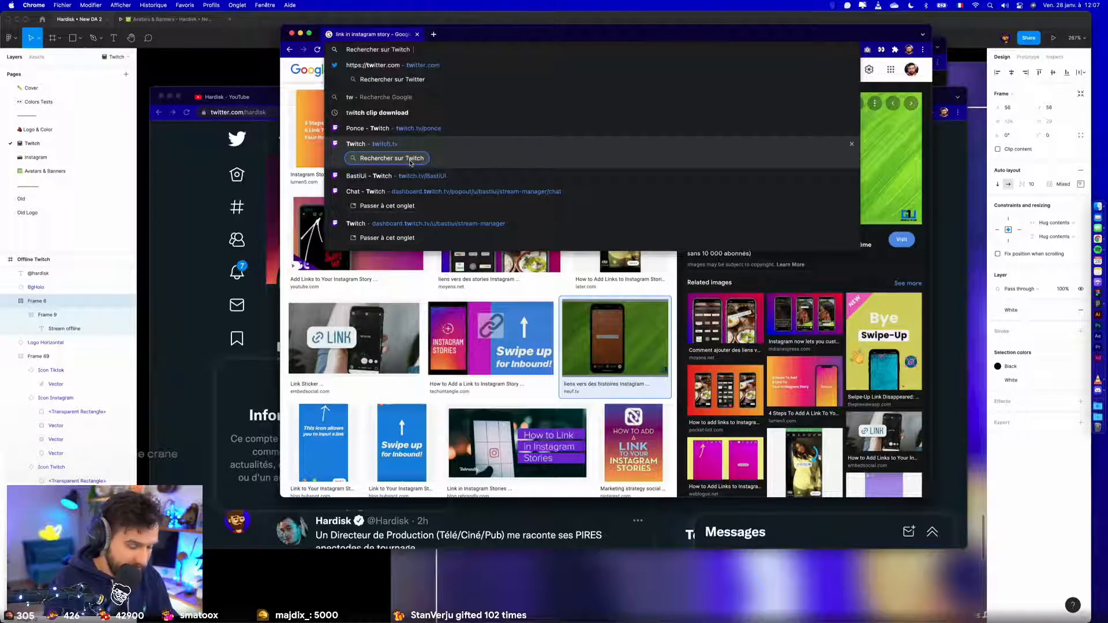
text(balo)
key(Return)
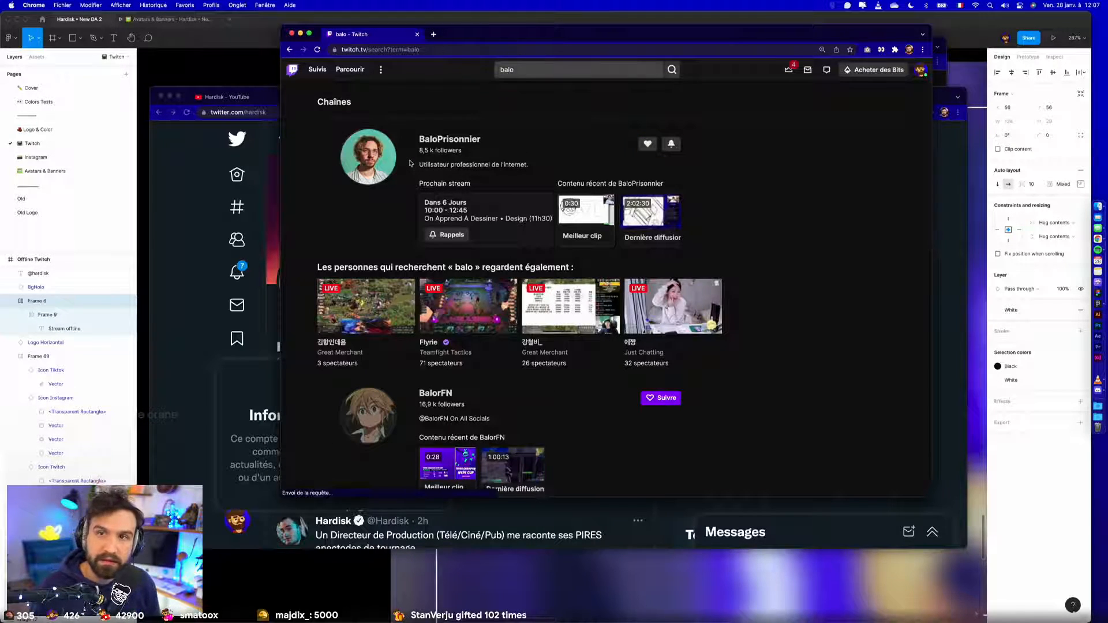
click(450, 139)
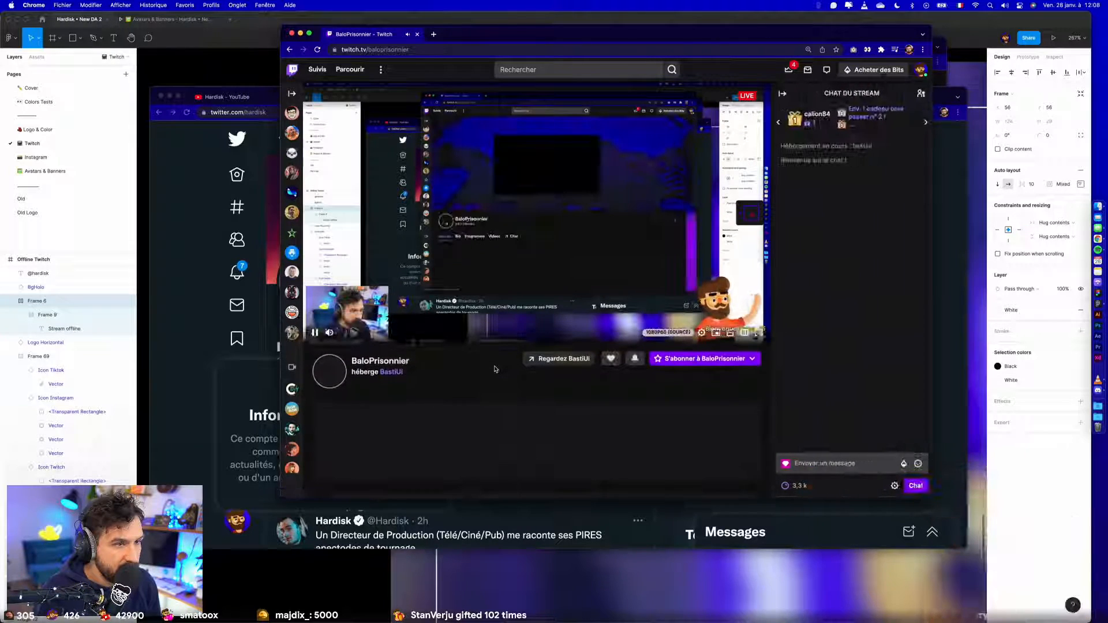
- Pause the hosted stream and examine the channel's home page, chat view and About section
click(315, 332)
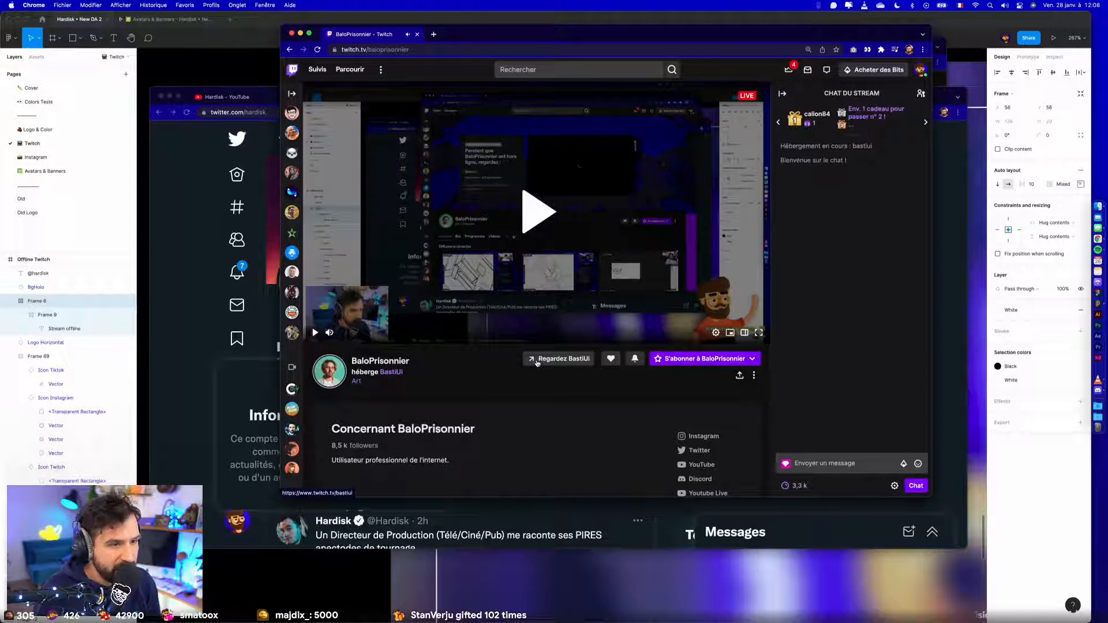
click(363, 364)
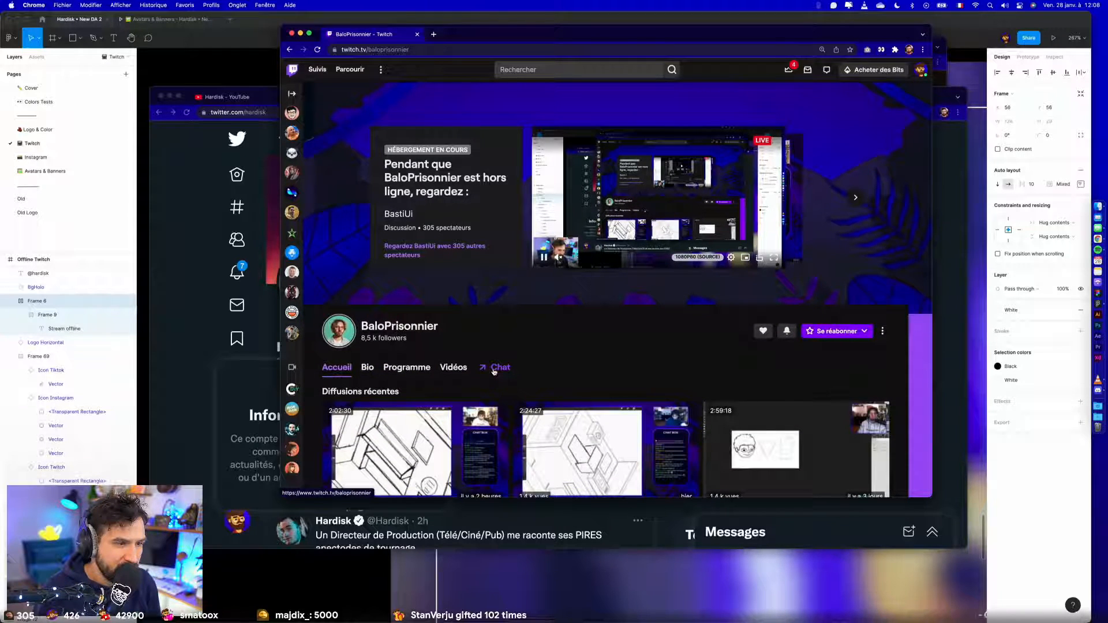
click(495, 369)
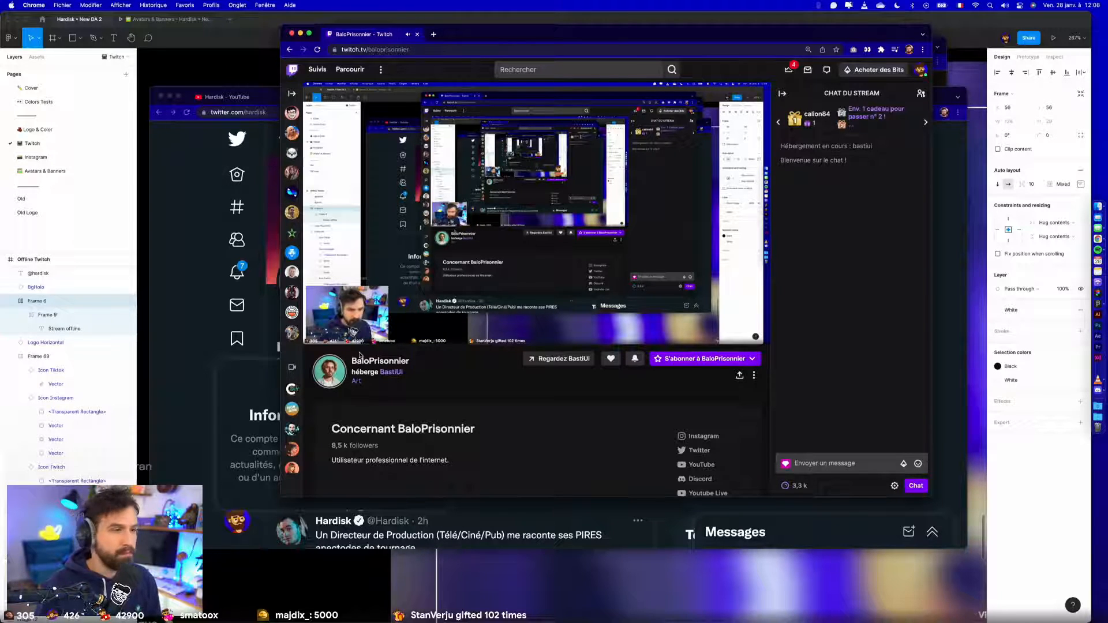
mouse_move(328, 333)
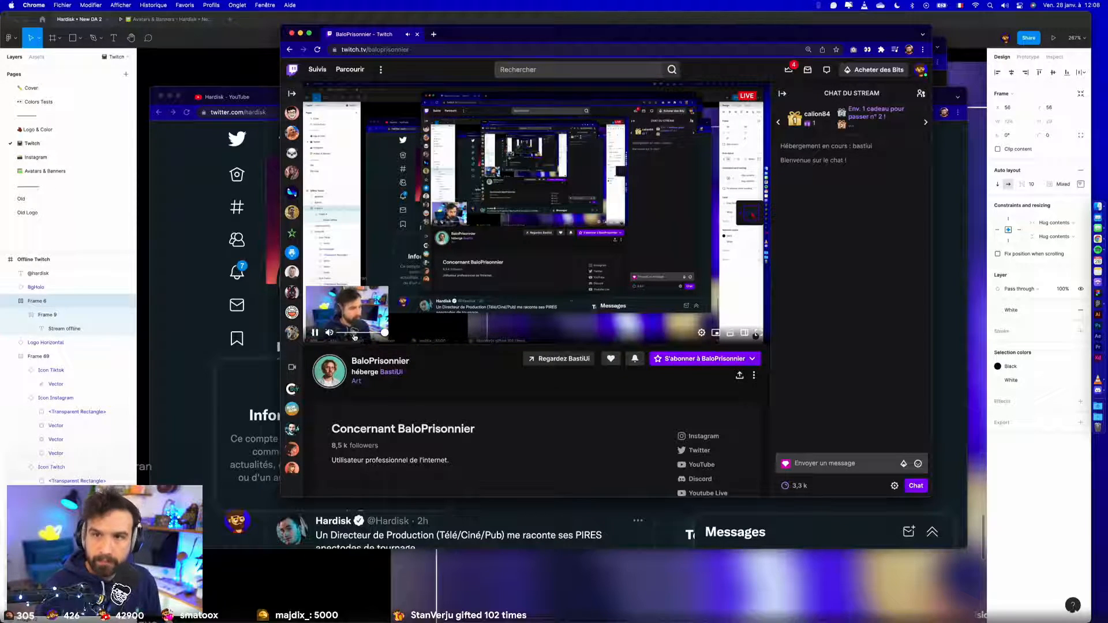
click(315, 332)
scroll(393, 372, down, 5)
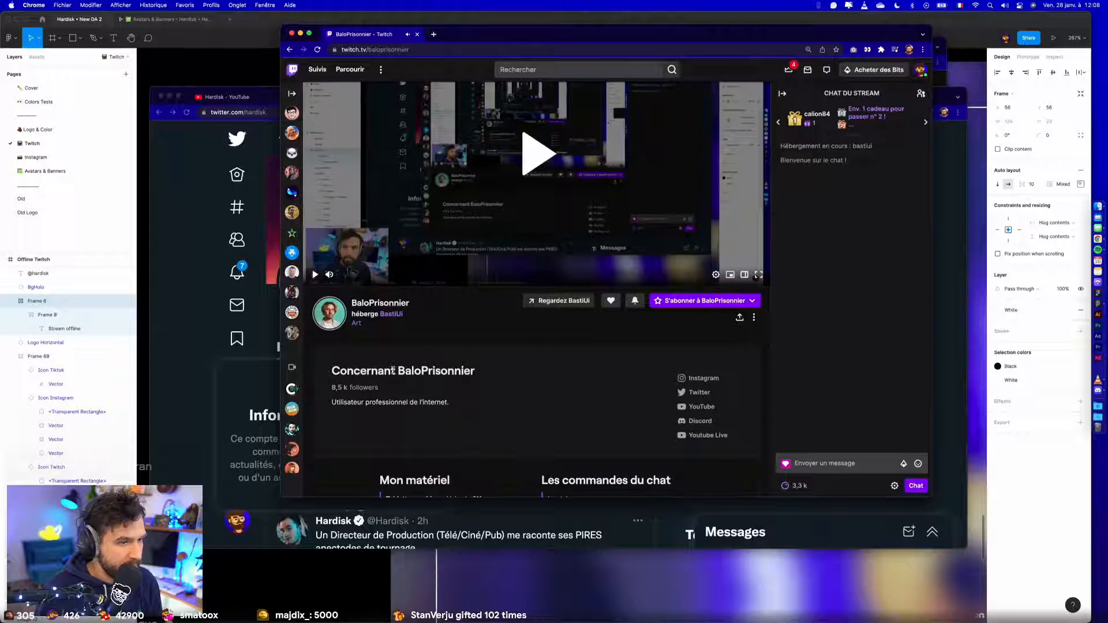
- Examine the BaloPrisonnier channel's equipment and chat-command sections and its home page for offline content
scroll(393, 372, down, 3)
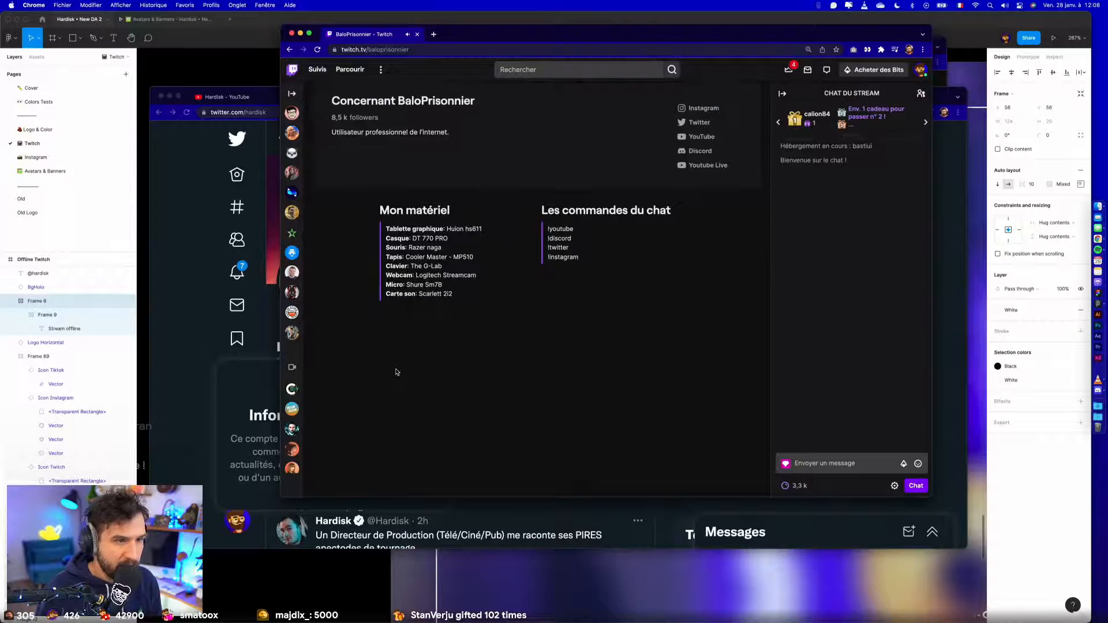
scroll(395, 372, up, 6)
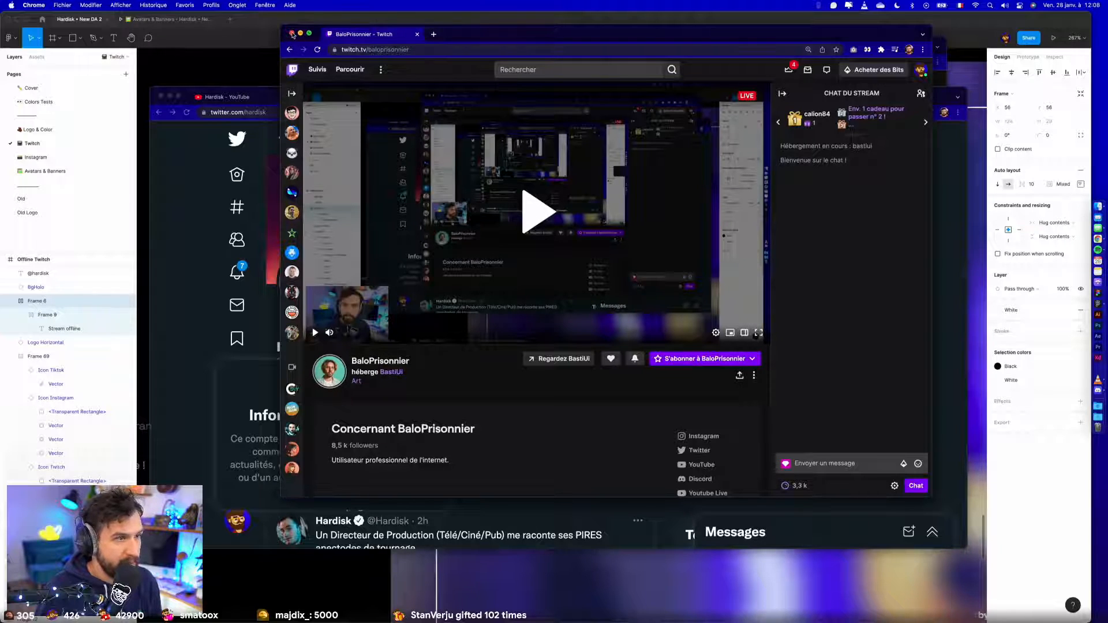
click(330, 371)
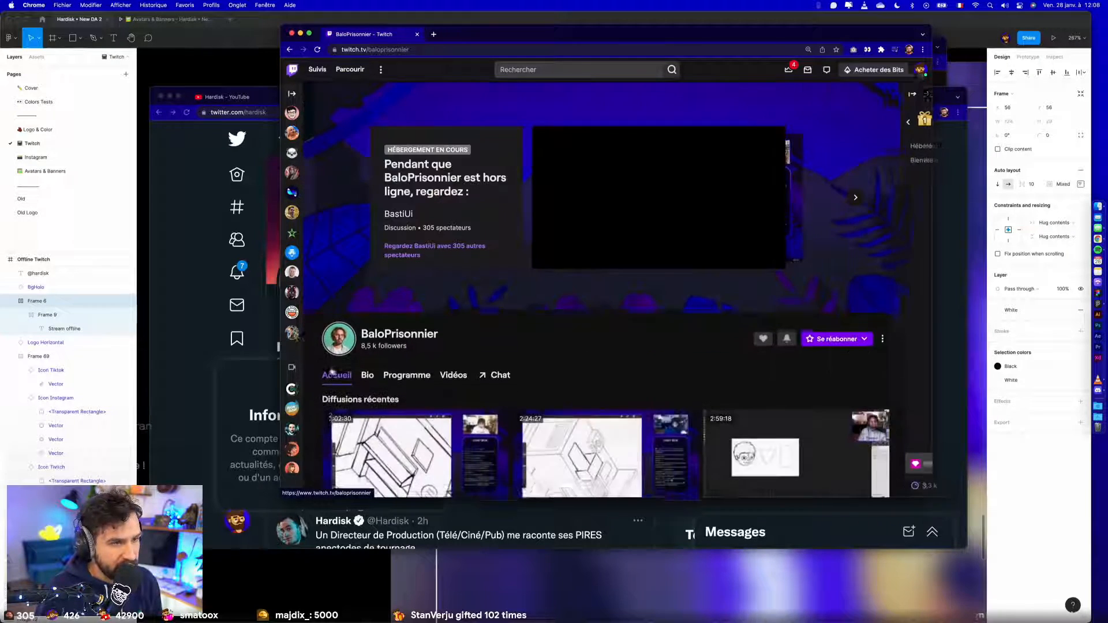
click(542, 257)
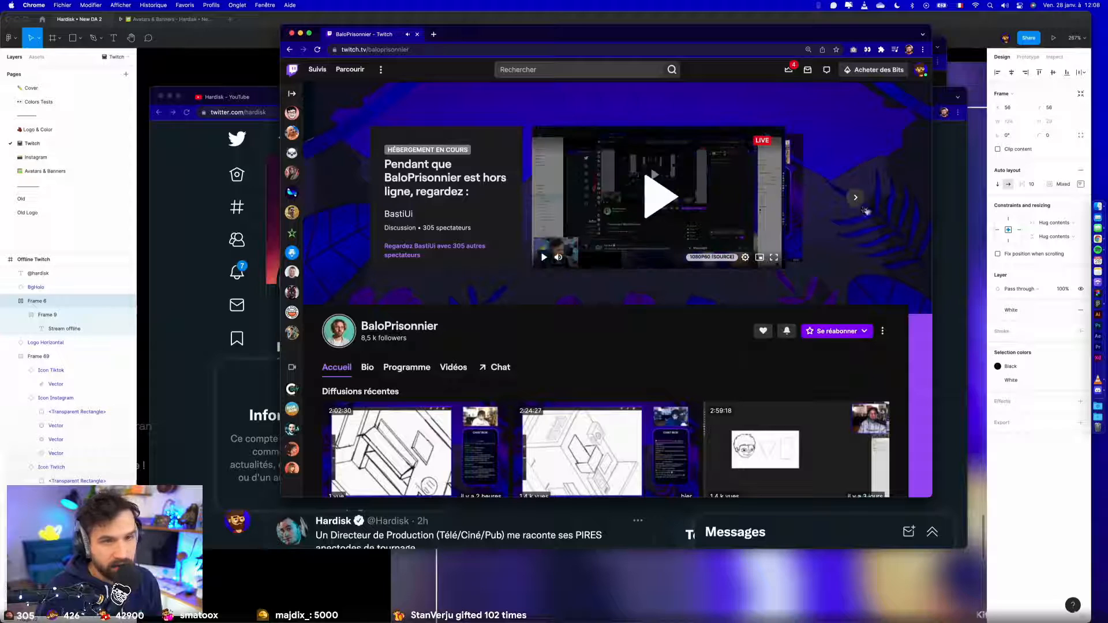
scroll(822, 276, down, 3)
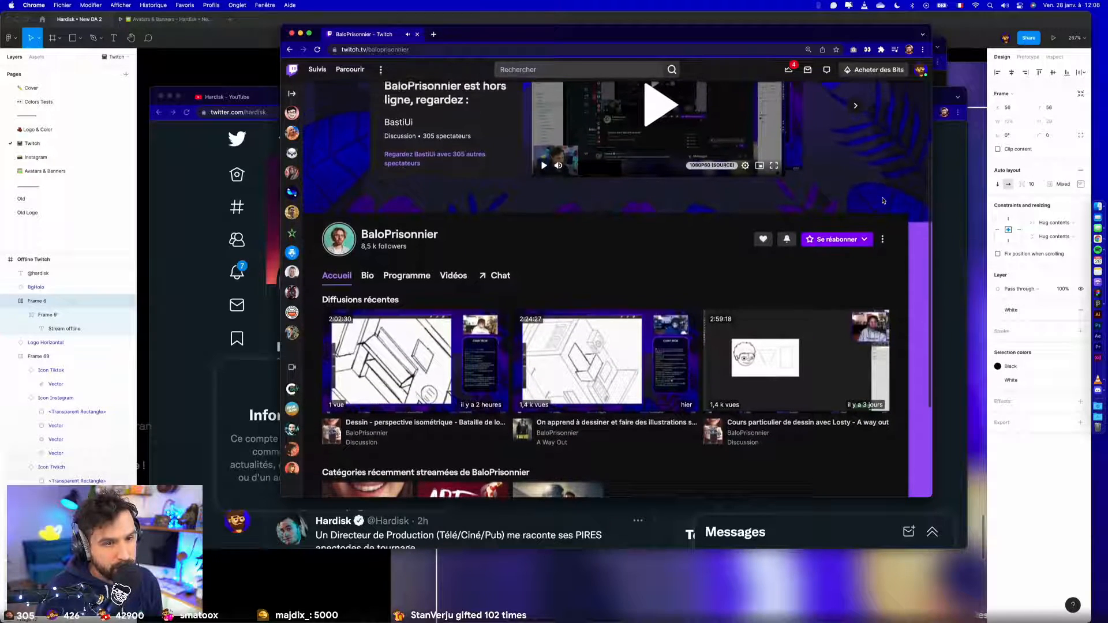
- Dismiss the Twitch, Twitter and YouTube banner browser windows to return to the Figma canvas
click(300, 34)
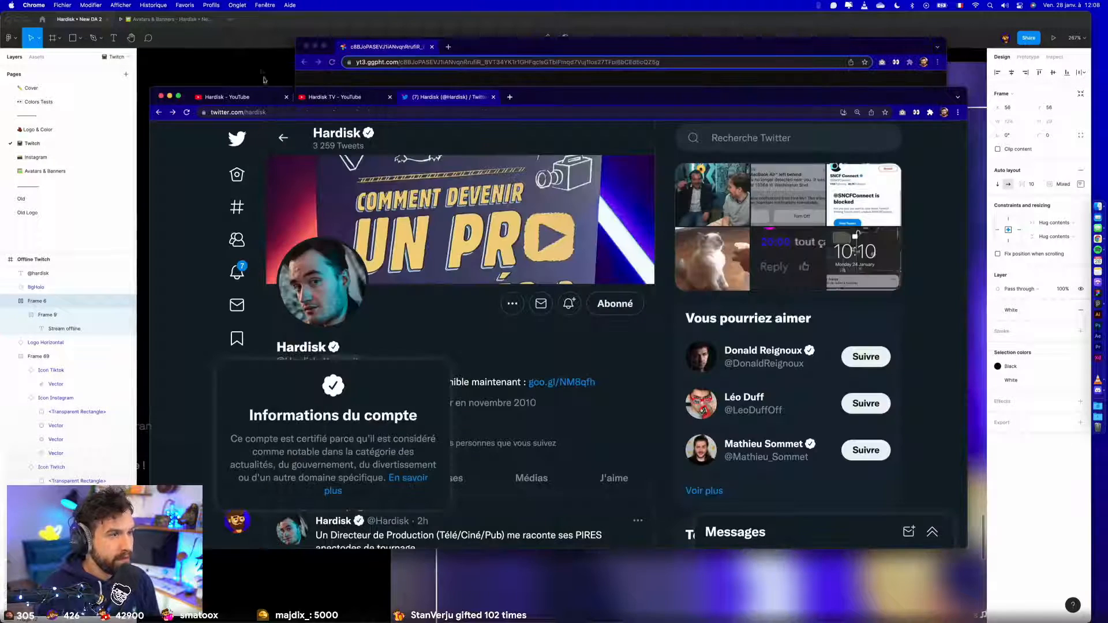
click(162, 96)
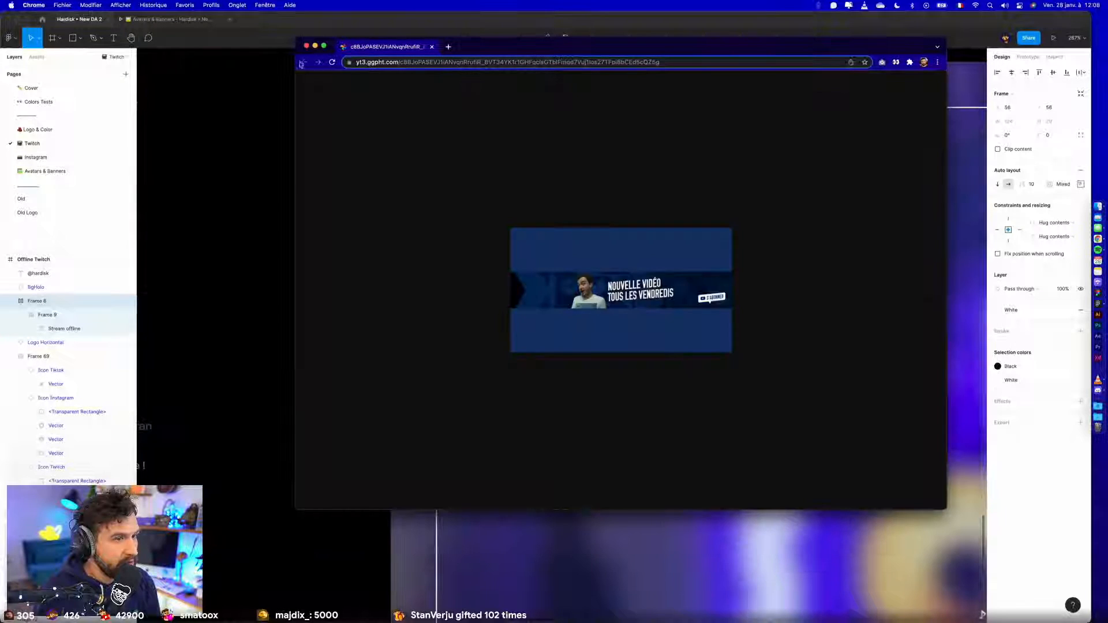
click(306, 46)
click(306, 280)
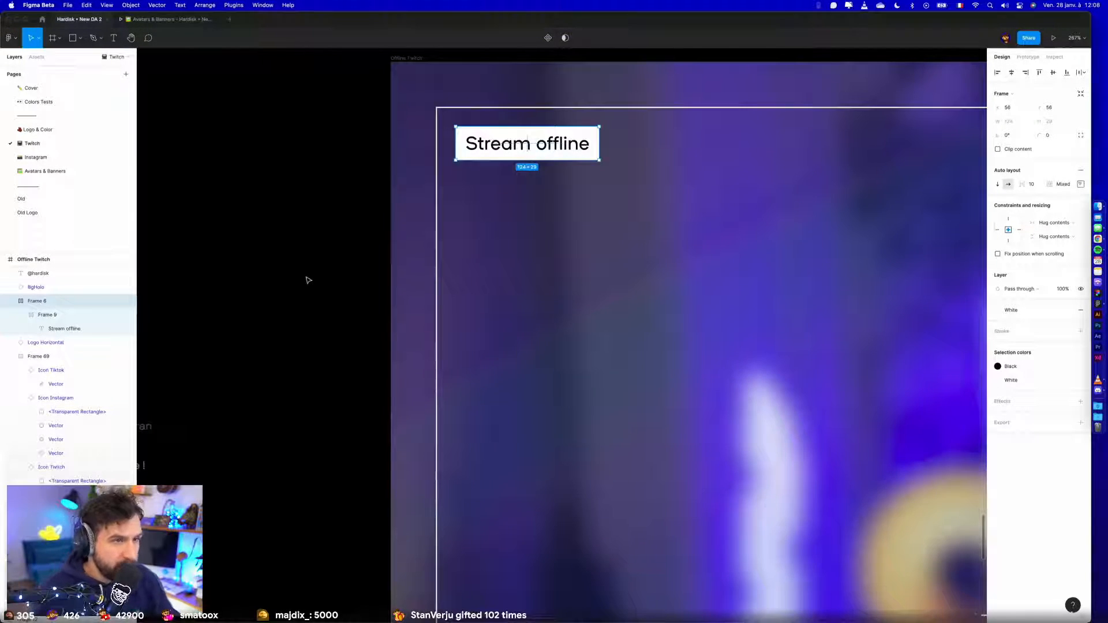
scroll(289, 333, down, 5)
click(577, 474)
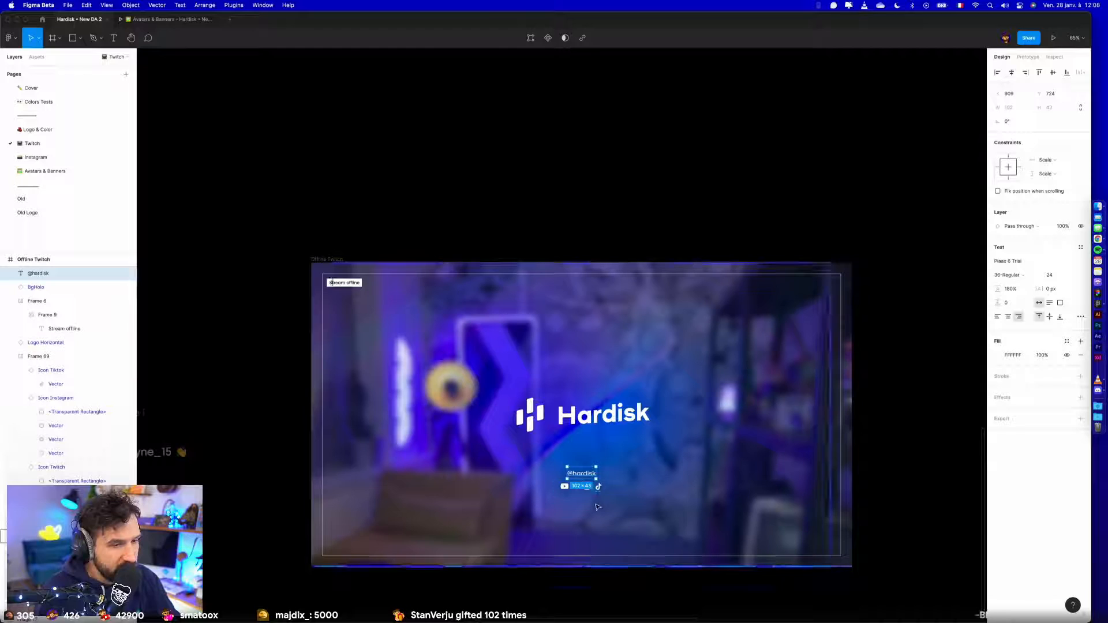
drag(575, 472, 744, 437)
drag(484, 333, 480, 275)
scroll(312, 250, up, 5)
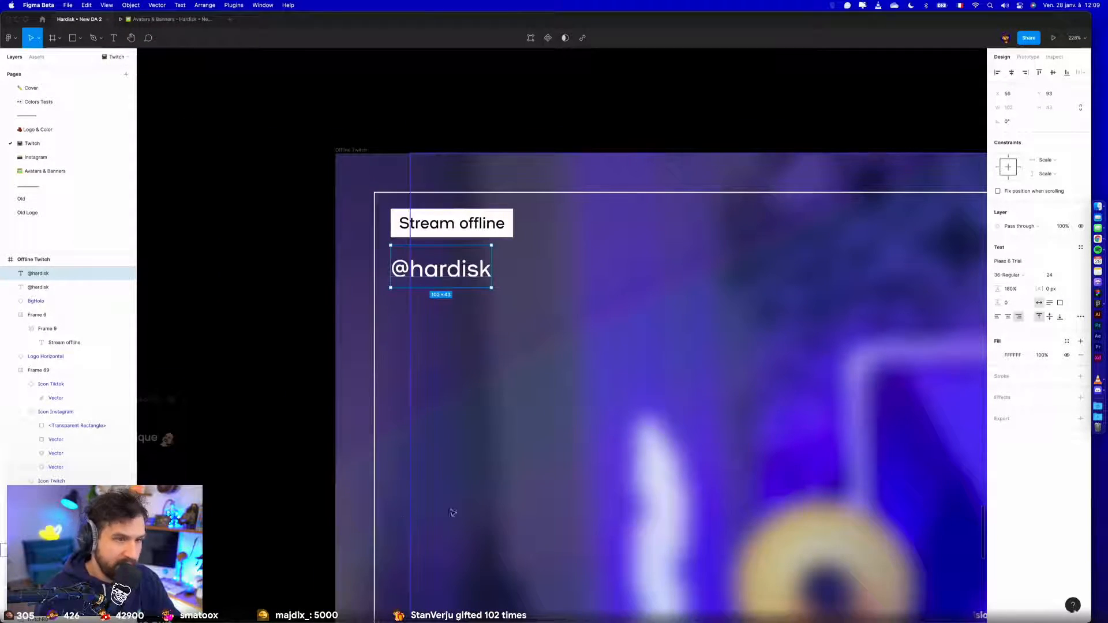
- Switch to Chrome, open the Hardisk channel's home page, close the developer tools and view the last stream's schedule screen full screen
key(ctrl+Left)
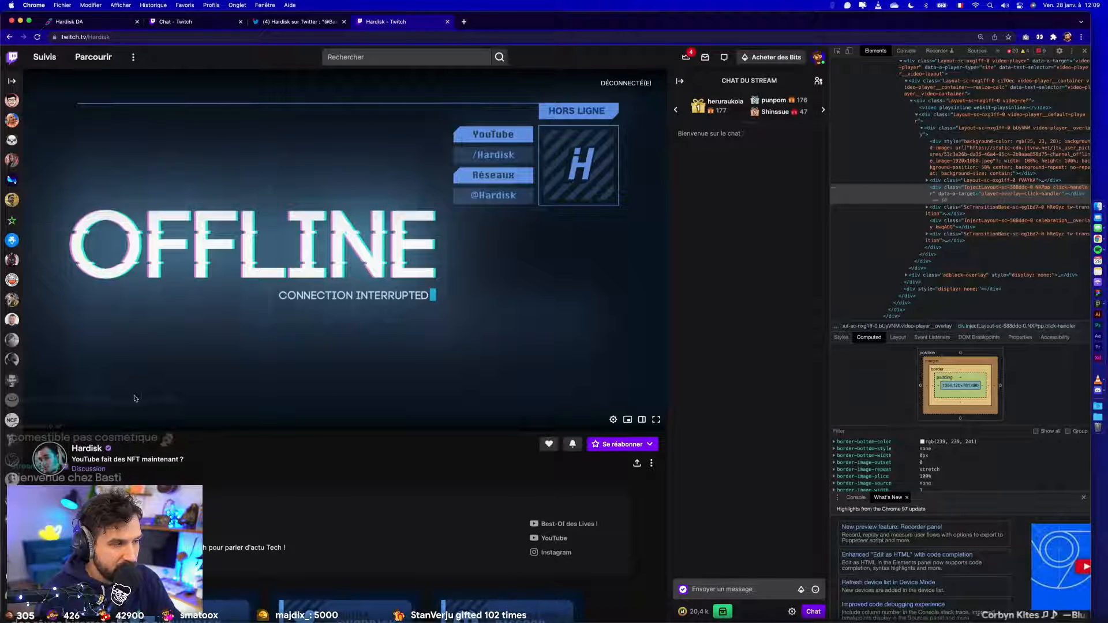
scroll(120, 310, down, 3)
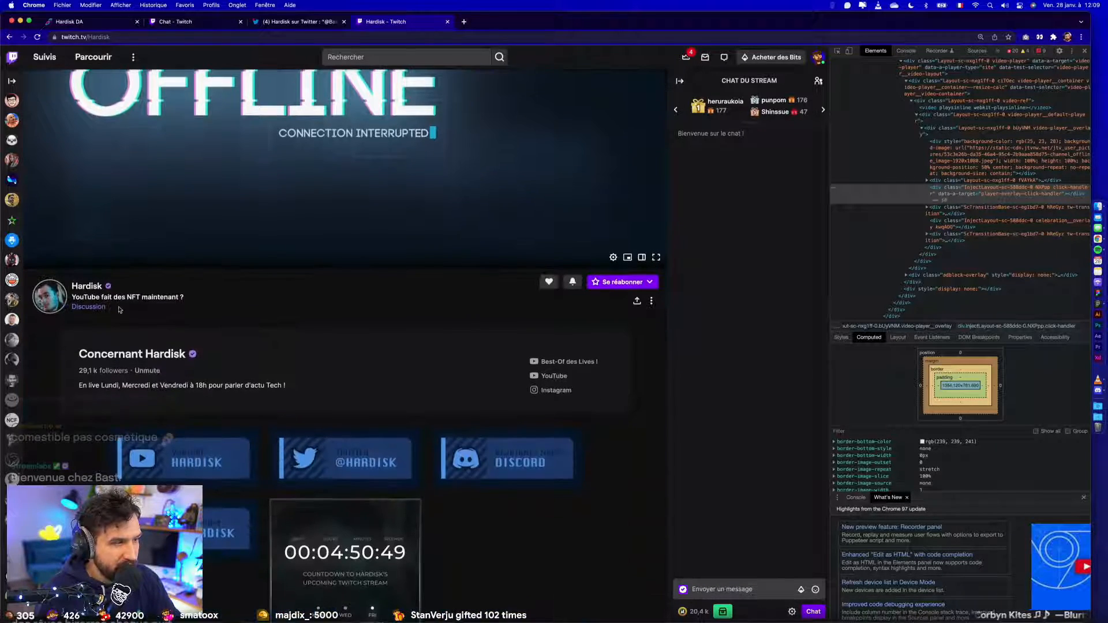
click(88, 286)
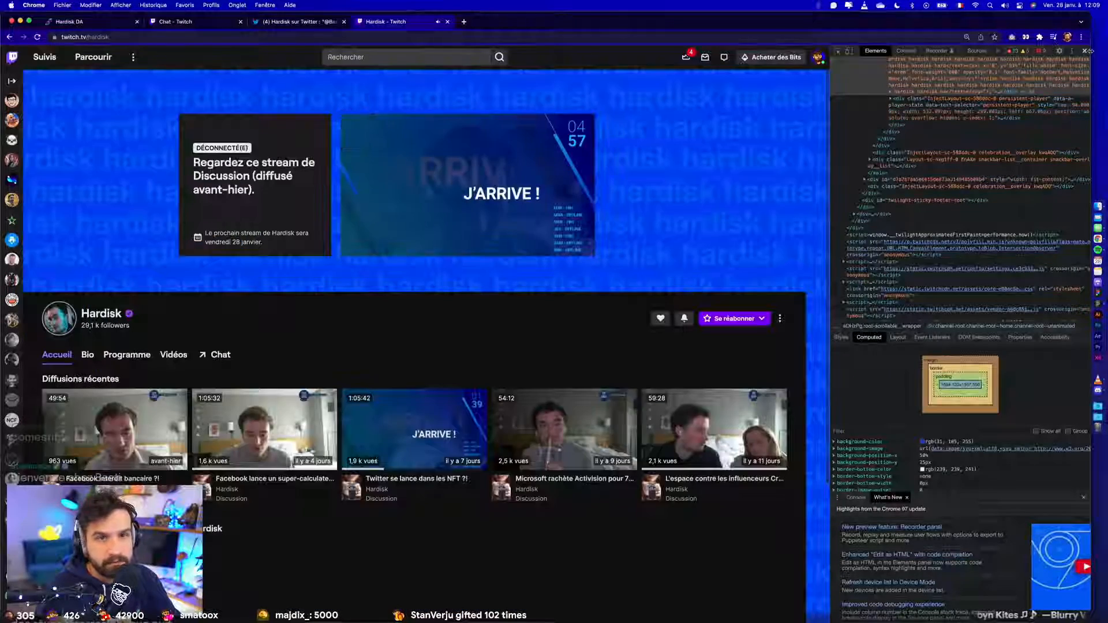
click(1084, 50)
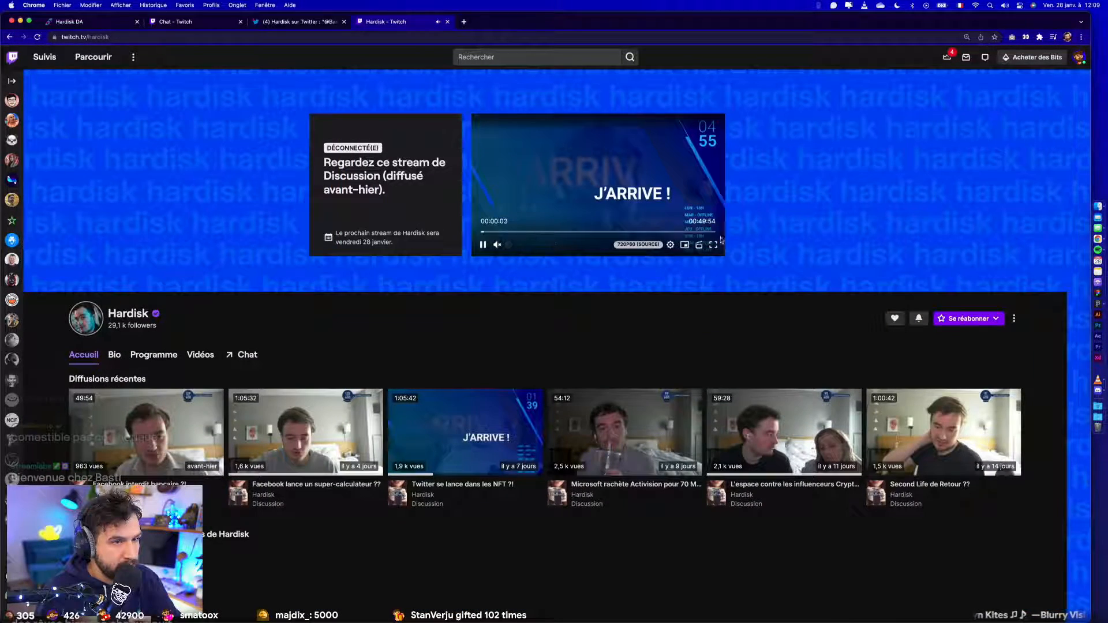
click(713, 245)
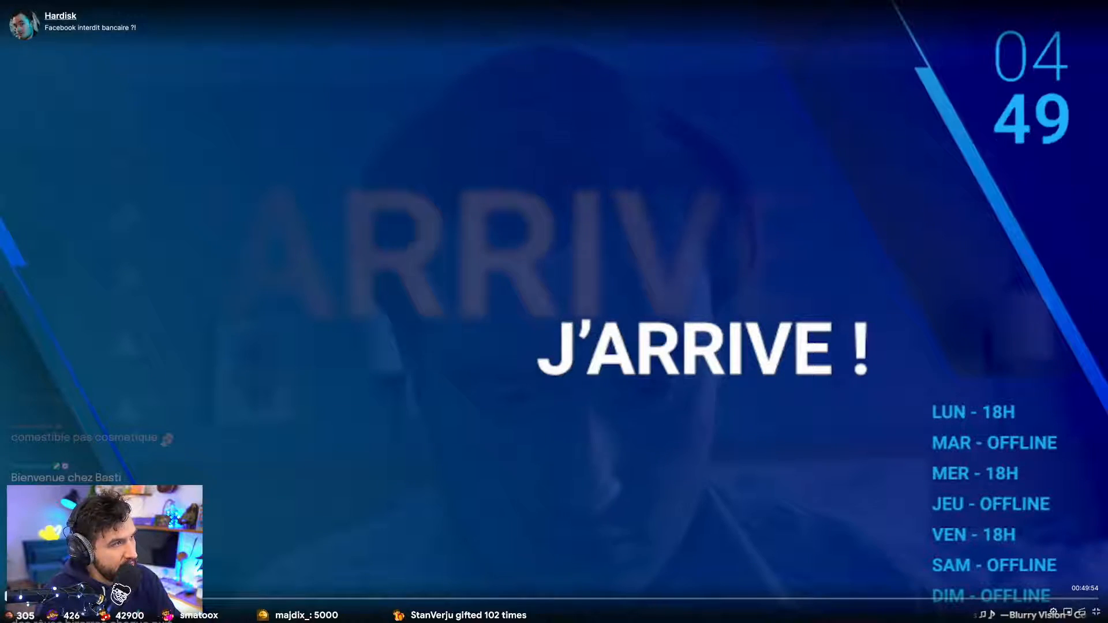
key(space)
key(Escape)
- Switch back to Figma and replace the duplicated handle's text with "Lundi"
key(super+Tab)
key(Return)
text(Lundi)
key(Escape)
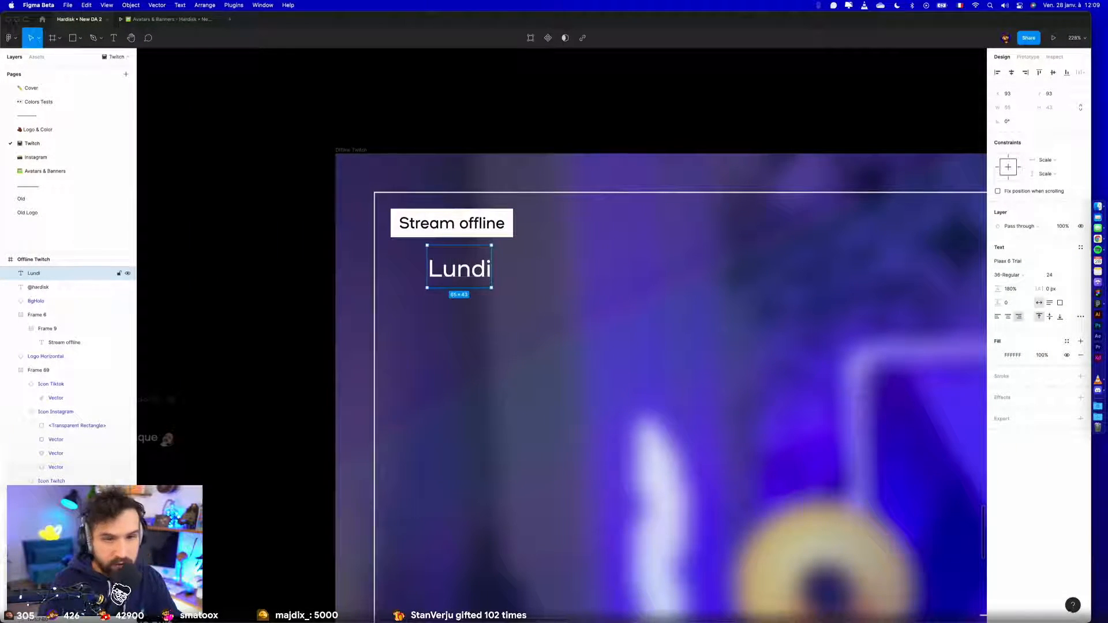
- Set the font size of the "Lundi" text to 16
super+click(455, 226)
click(464, 276)
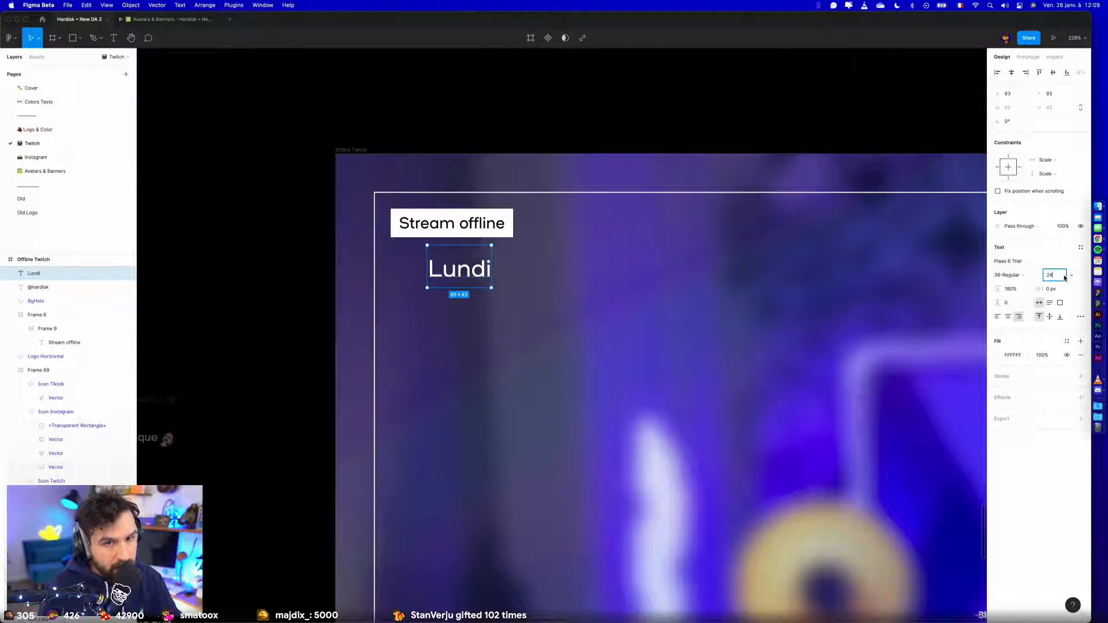
text(16)
key(Return)
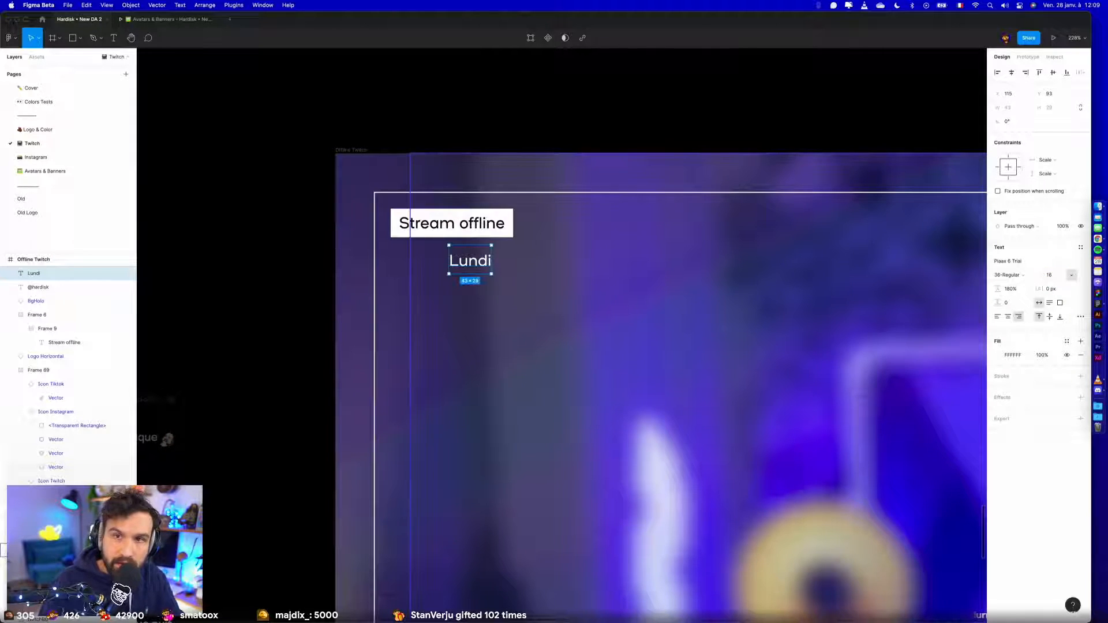
- Align the "Lundi" text with the left edge of the "Stream offline" tag and lower it to Y 109
shift+click(497, 229)
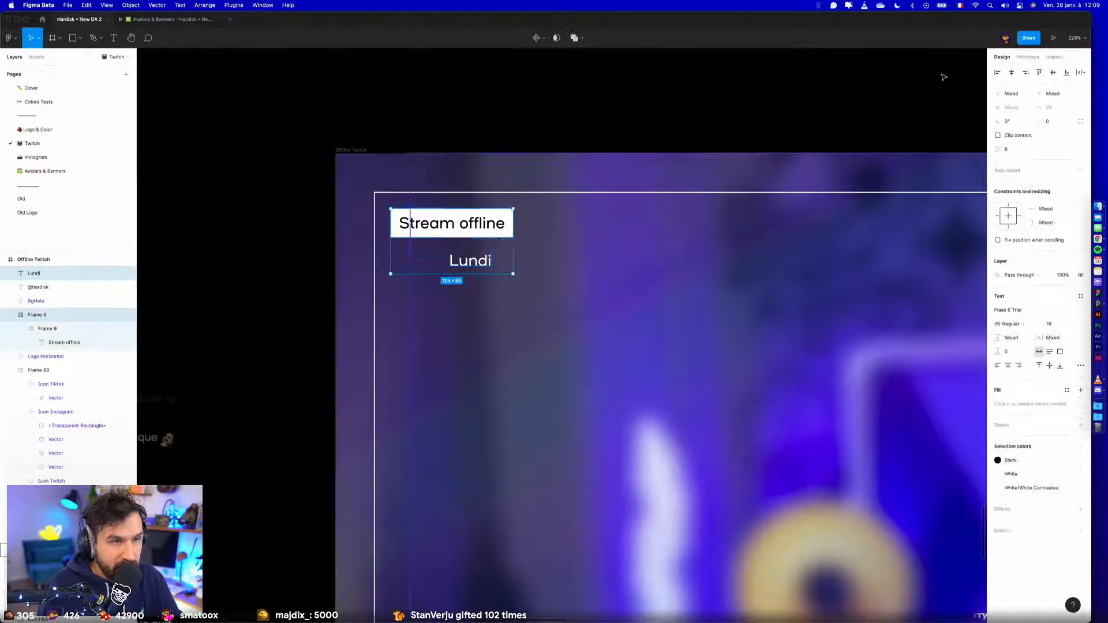
click(997, 73)
click(512, 101)
click(412, 260)
key(shift+Down)
key(Down)
key(Down)
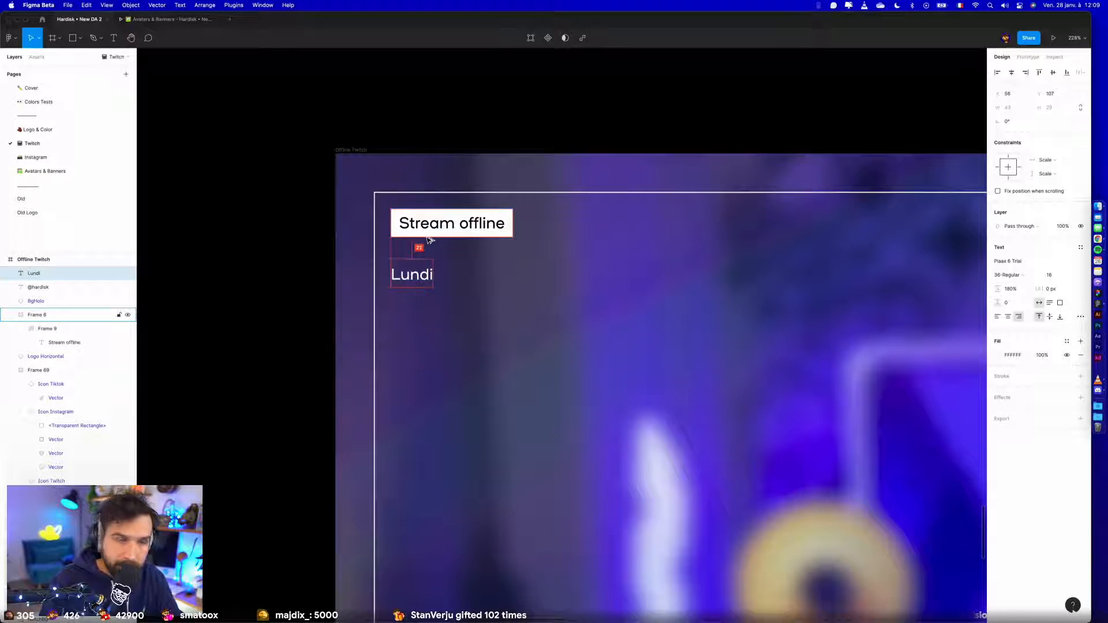
key(Down)
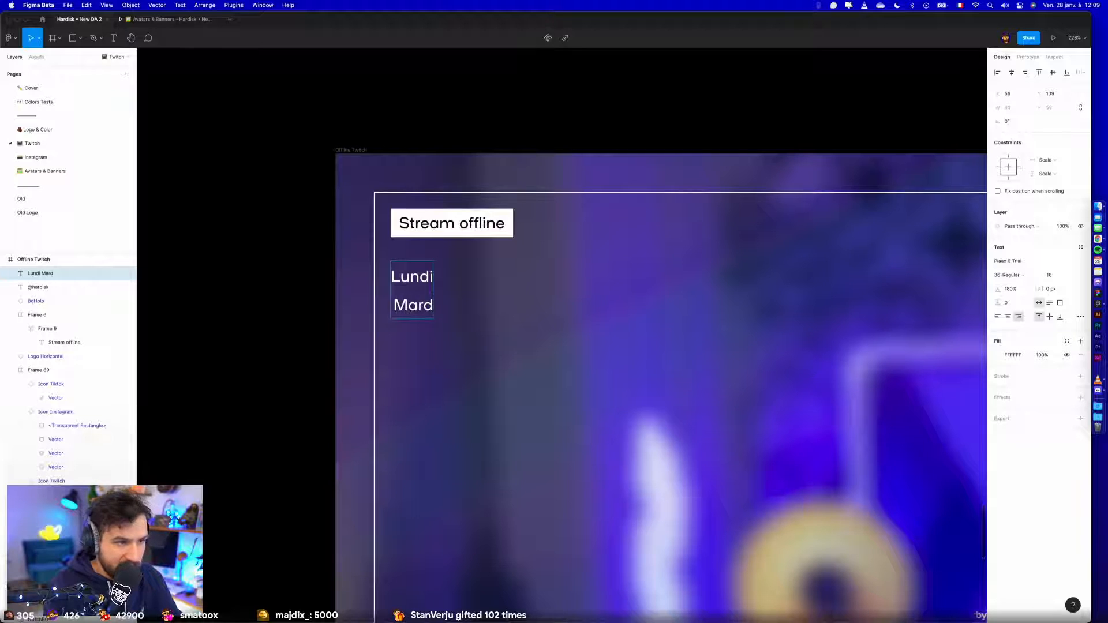
- Add "Mardi" on a second line below "Lundi", left-align the text and reposition it at X 56
key(super+a)
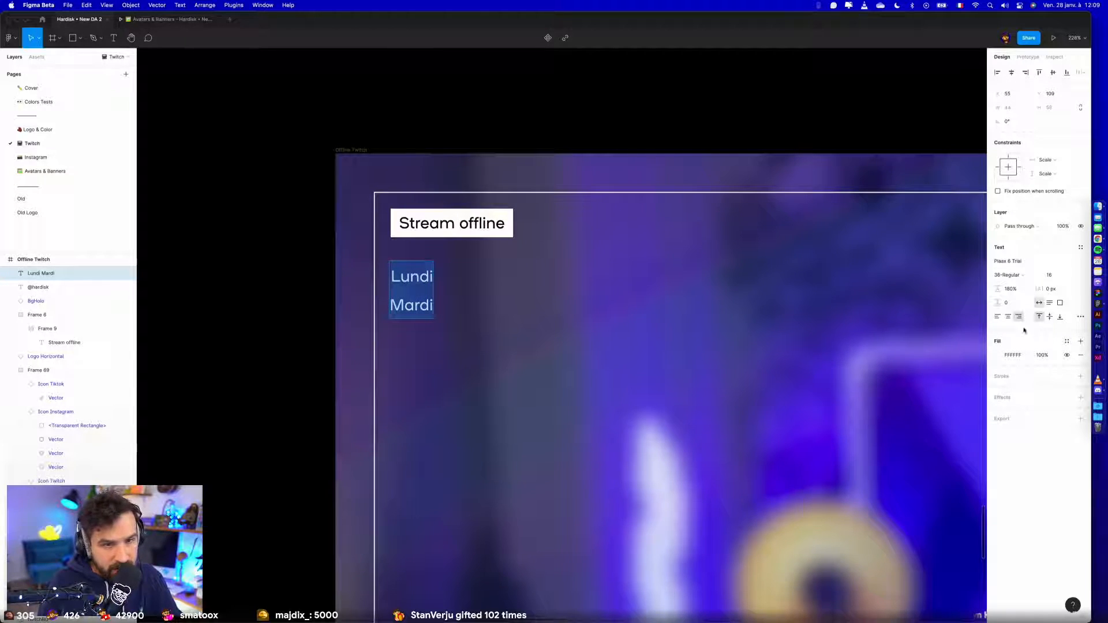
click(996, 317)
key(Escape)
drag(420, 283, 422, 283)
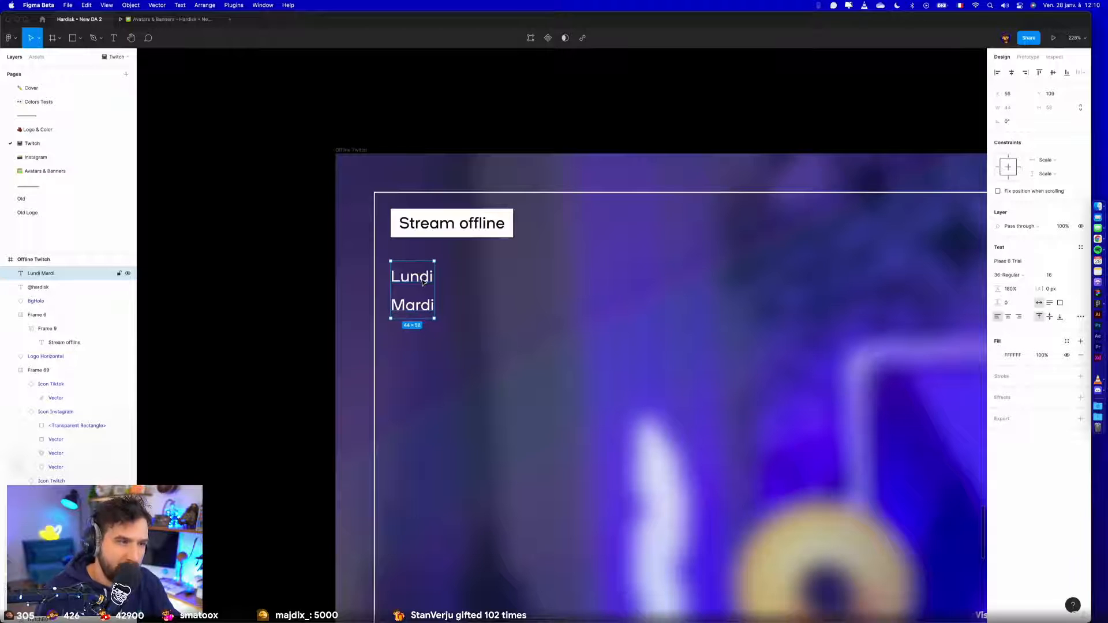
- Extend the day list with "Mercredi" and "Jeudi" on separate lines below "Mardi"
double_click(423, 280)
click(430, 298)
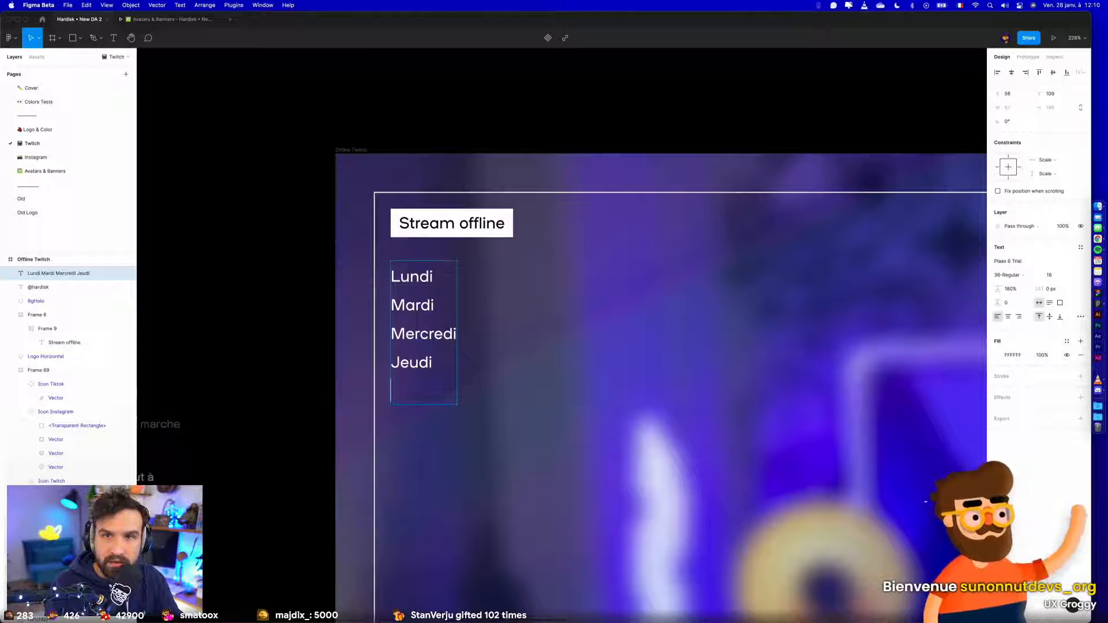
key(Escape)
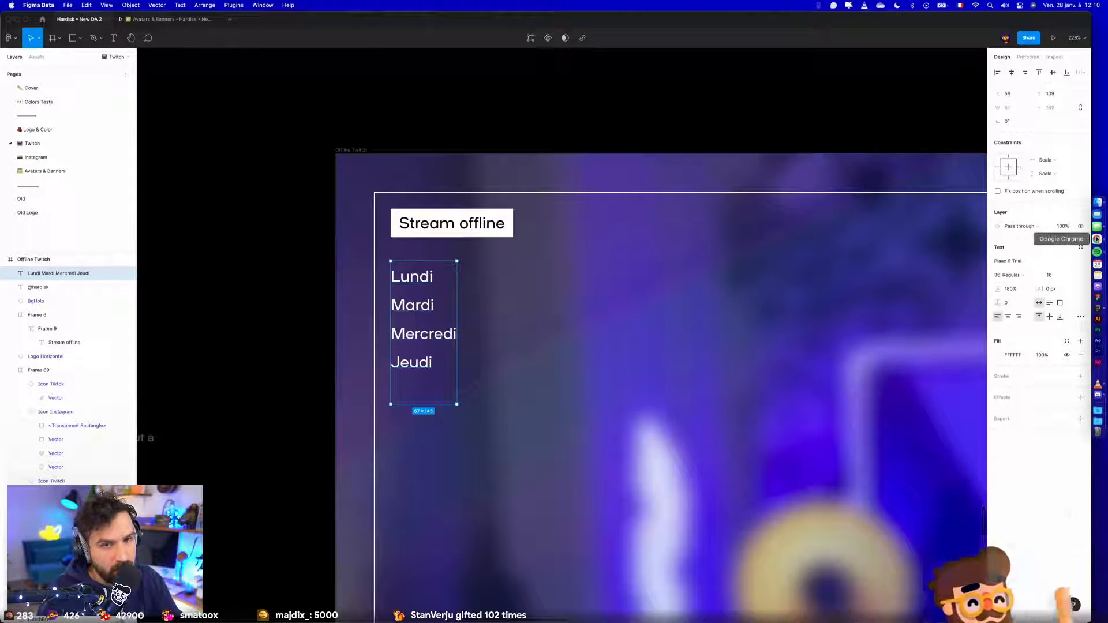
- Switch to Chrome, search Twitch for "Balo" and open the BaloPrisonnier channel
click(1098, 239)
click(487, 54)
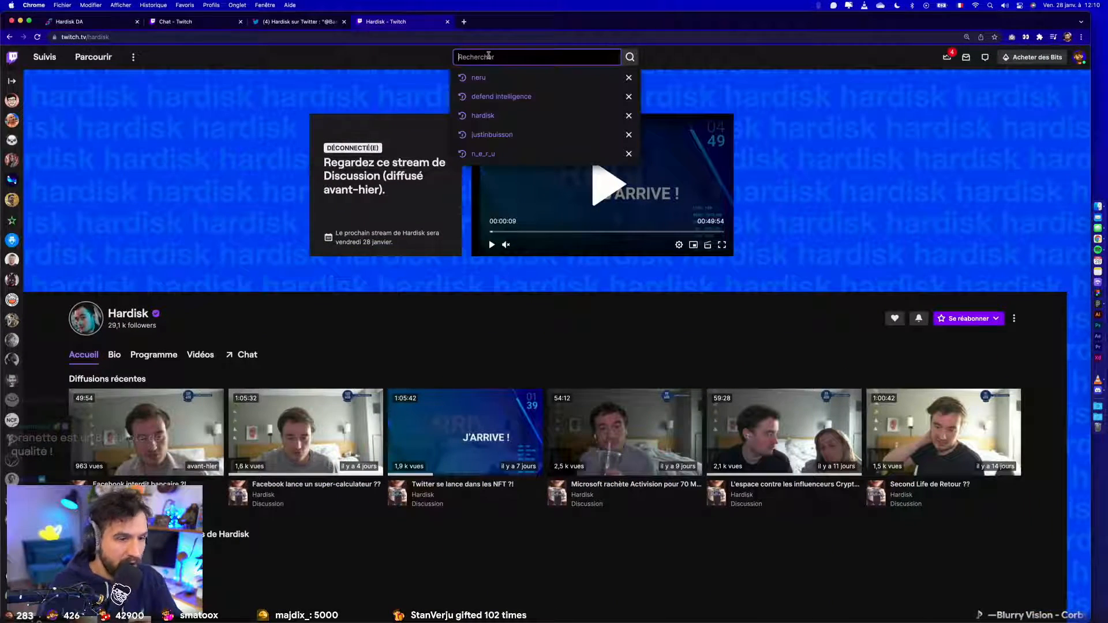
text(Balo)
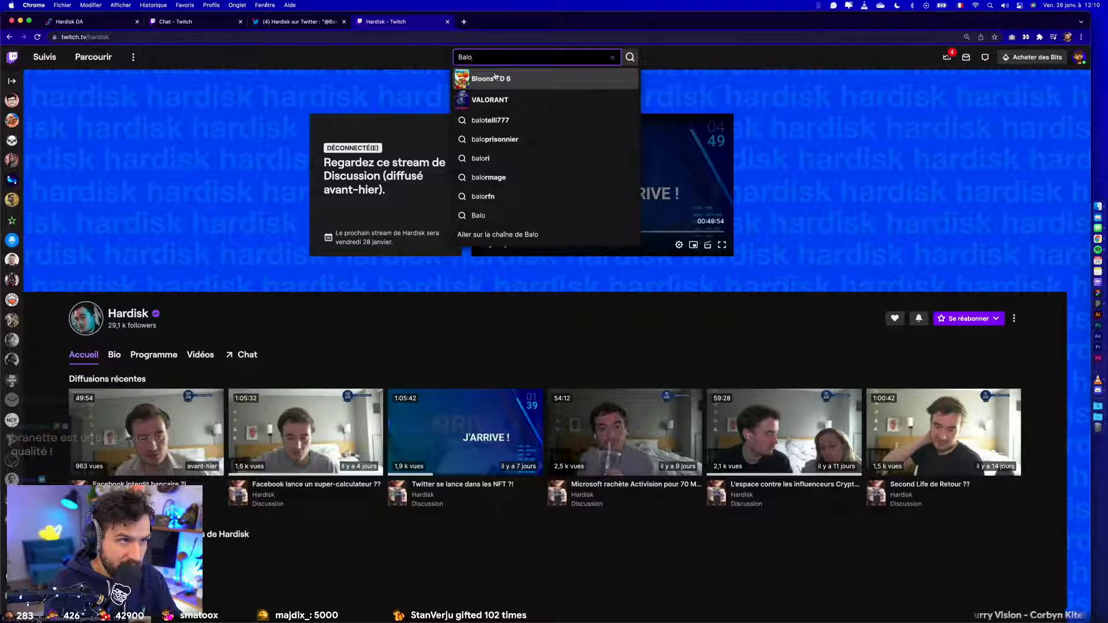
click(498, 79)
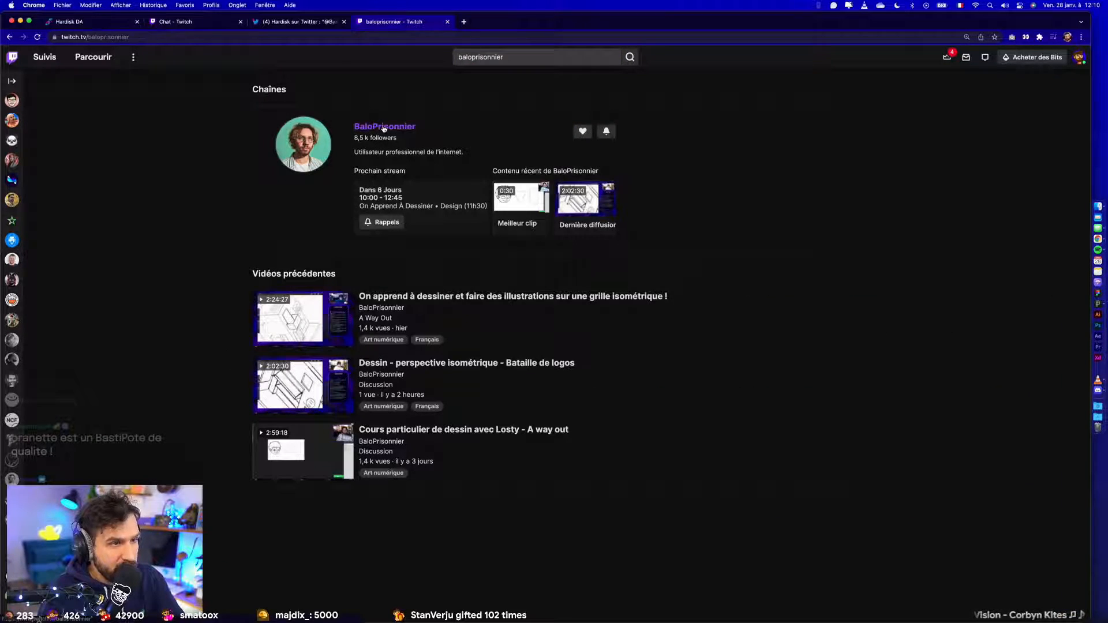
click(384, 127)
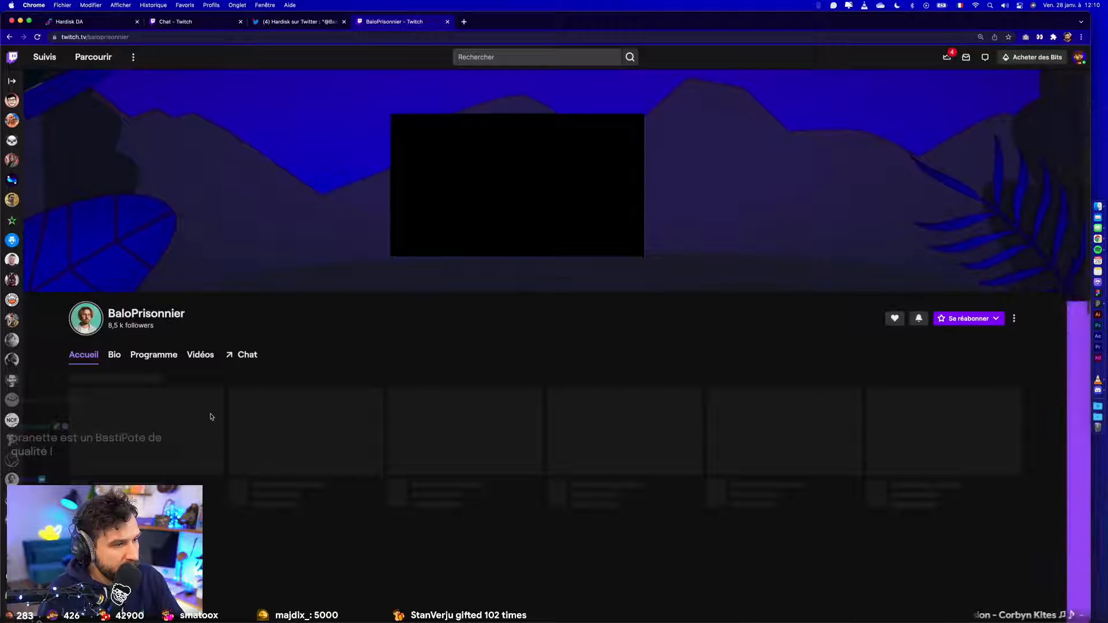
- Look for the BaloPrisonnier channel's offline screen in its featured streams, chat view and video list
click(243, 356)
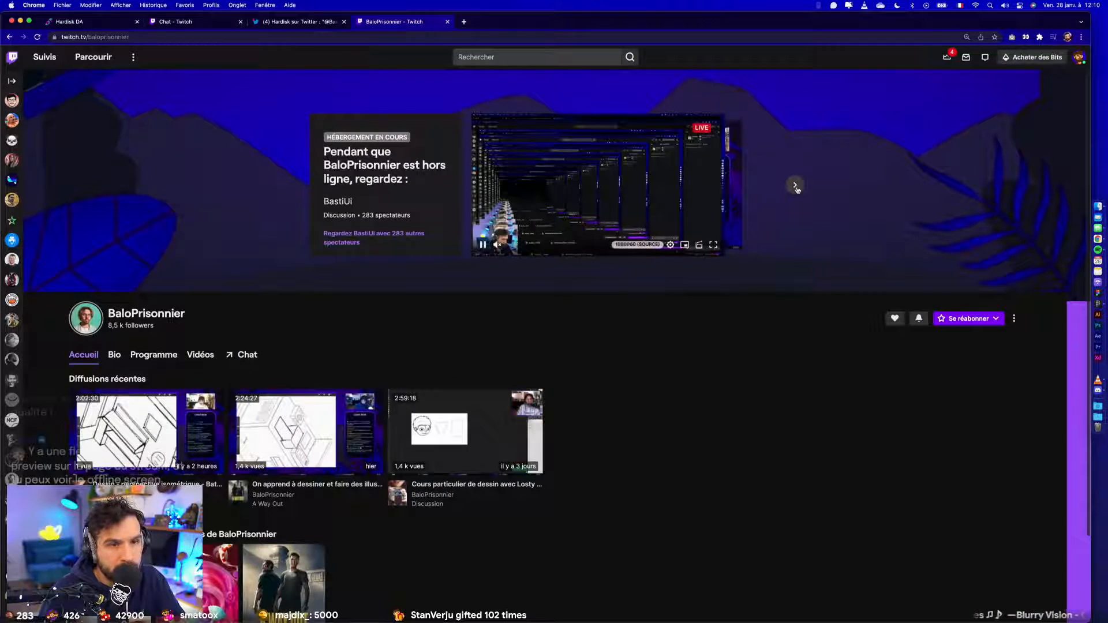
click(795, 185)
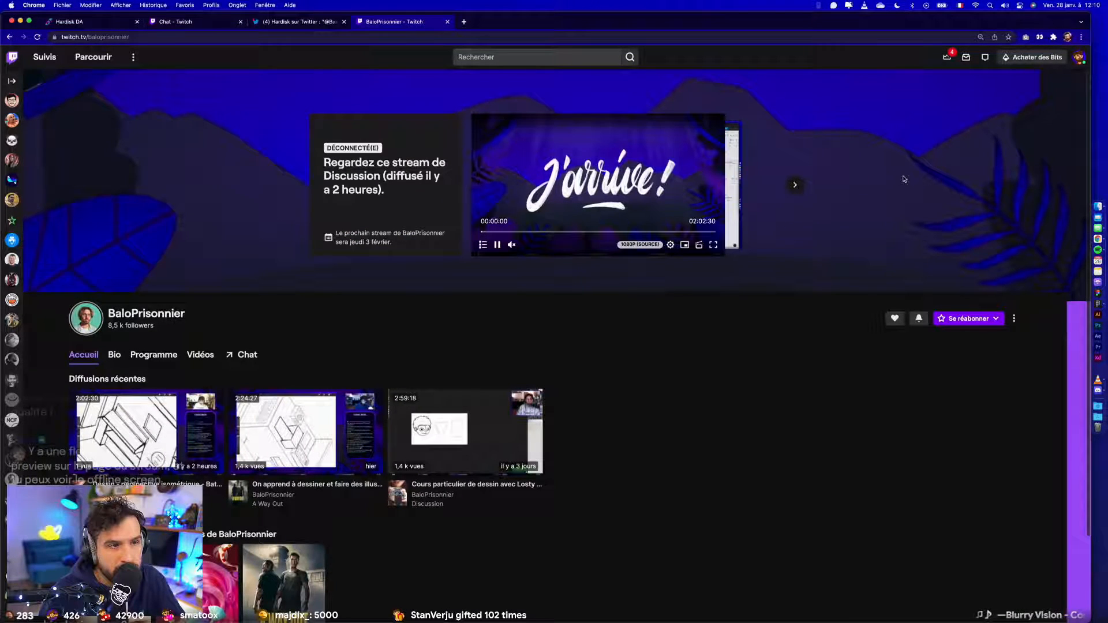
click(234, 355)
scroll(221, 369, down, 2)
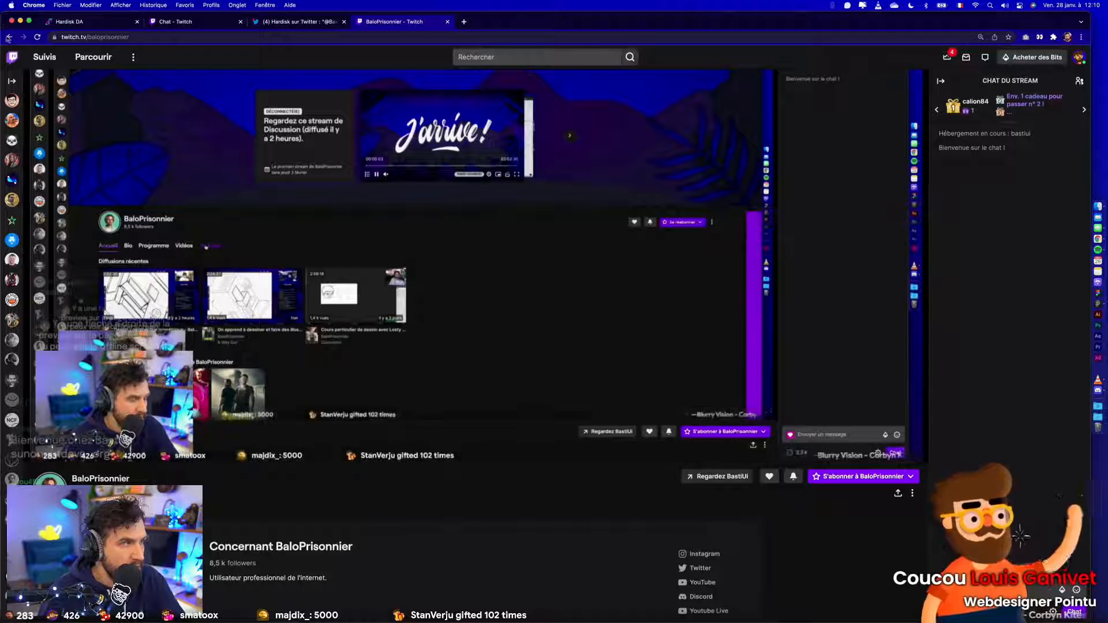
click(9, 36)
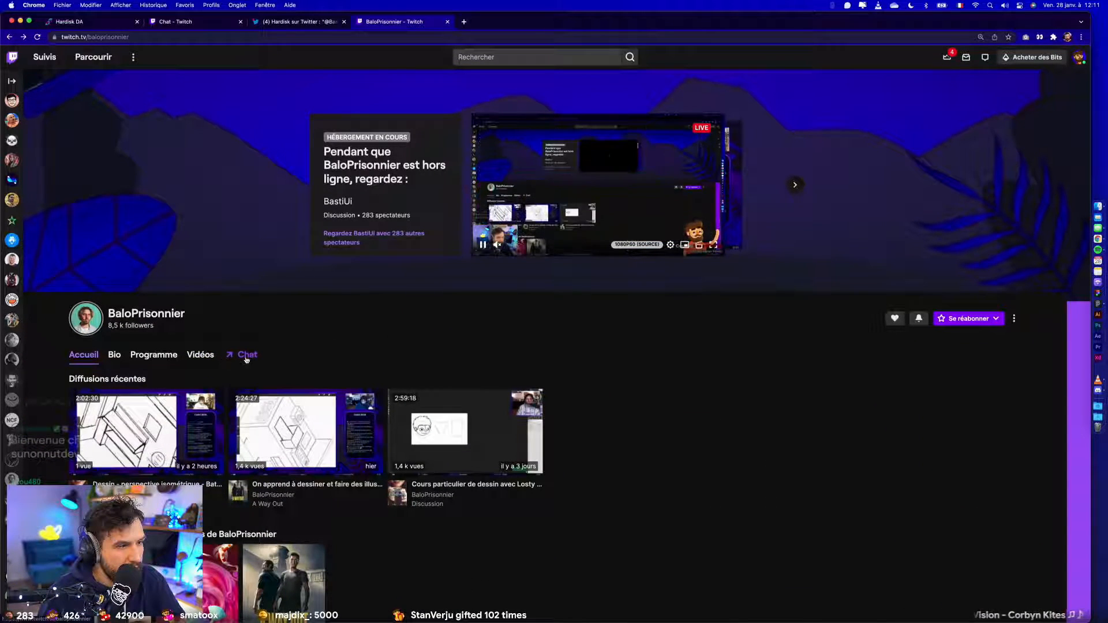
click(200, 355)
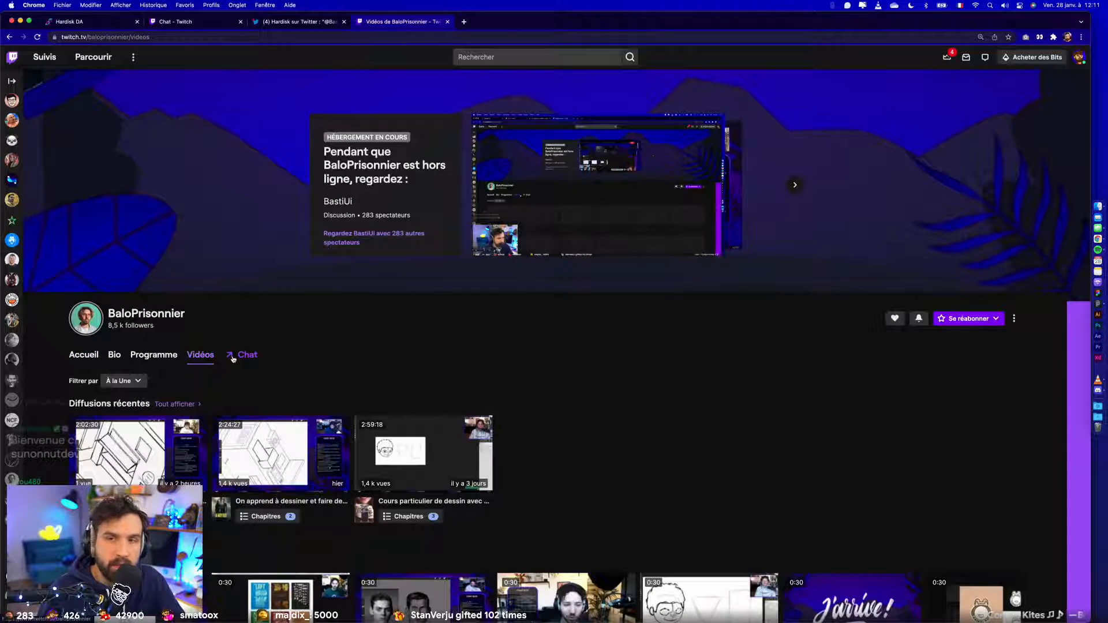
click(232, 358)
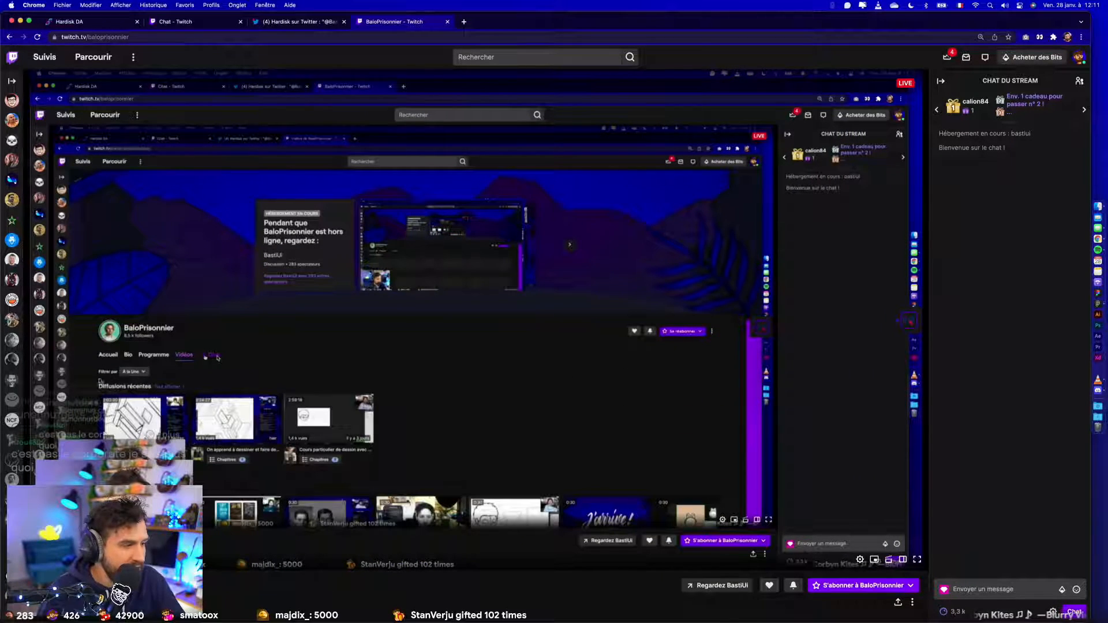
- Return to the BaloPrisonnier channel's home page and look through it for the offline screen
key(space)
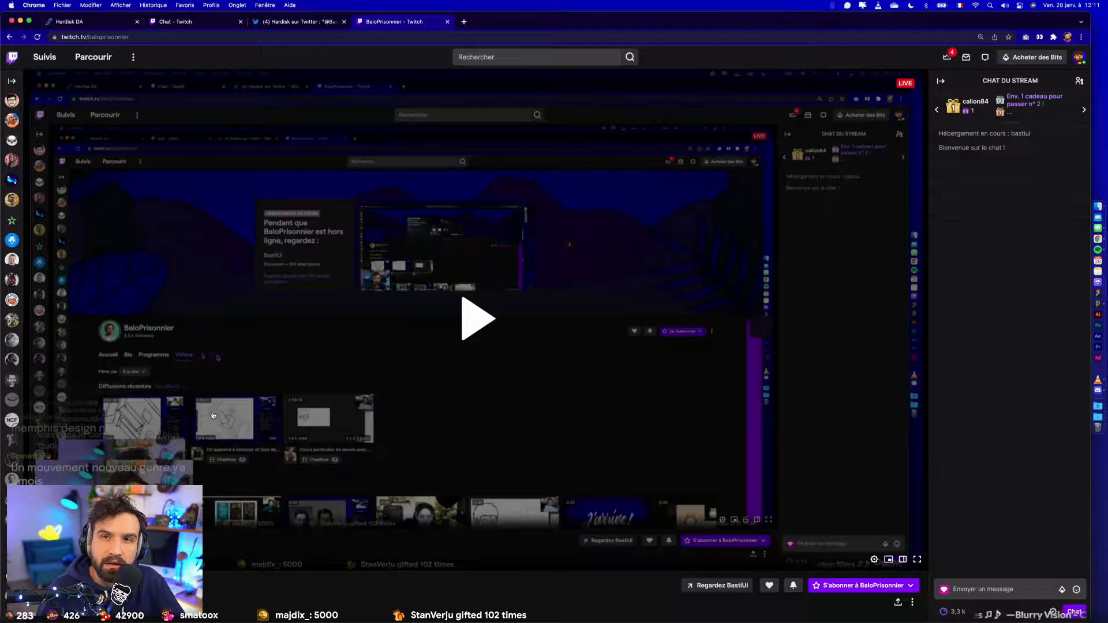
click(9, 37)
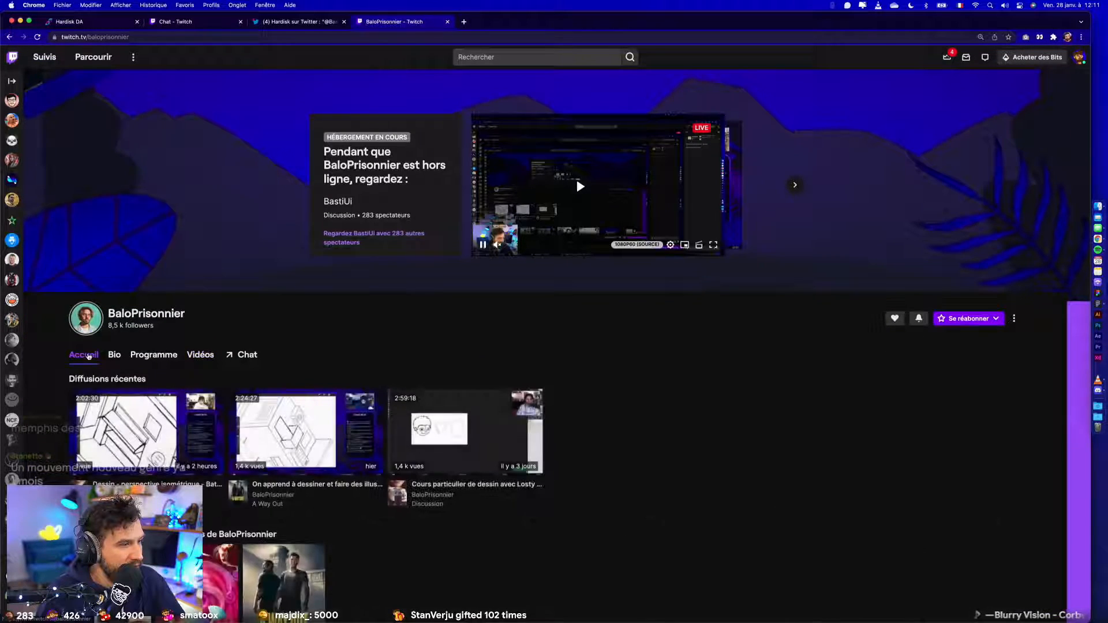
scroll(87, 381, down, 2)
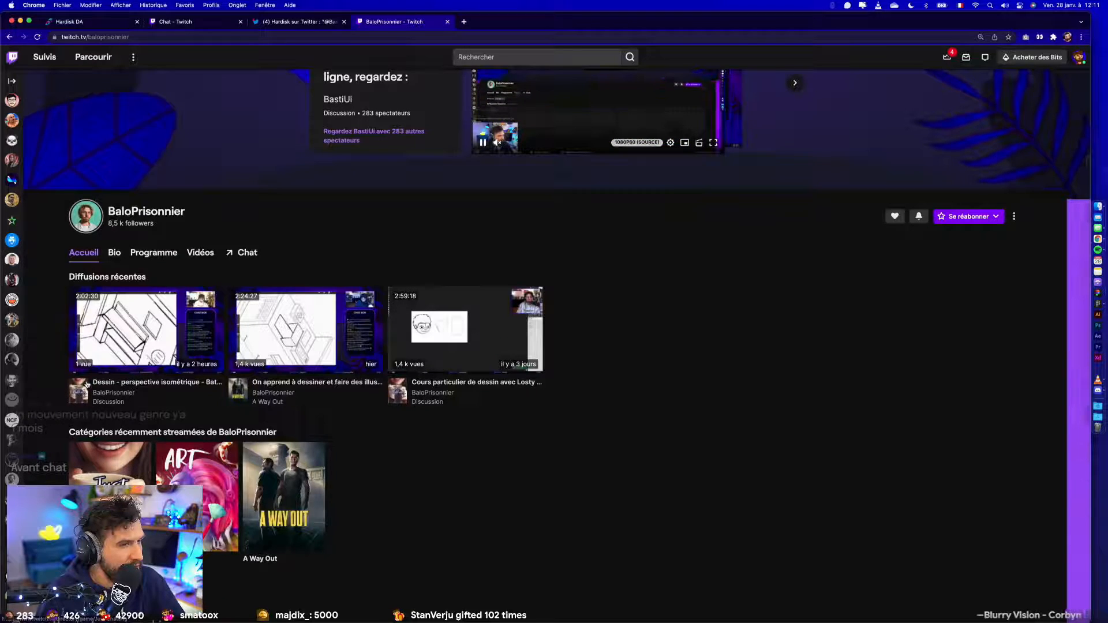
scroll(86, 382, up, 2)
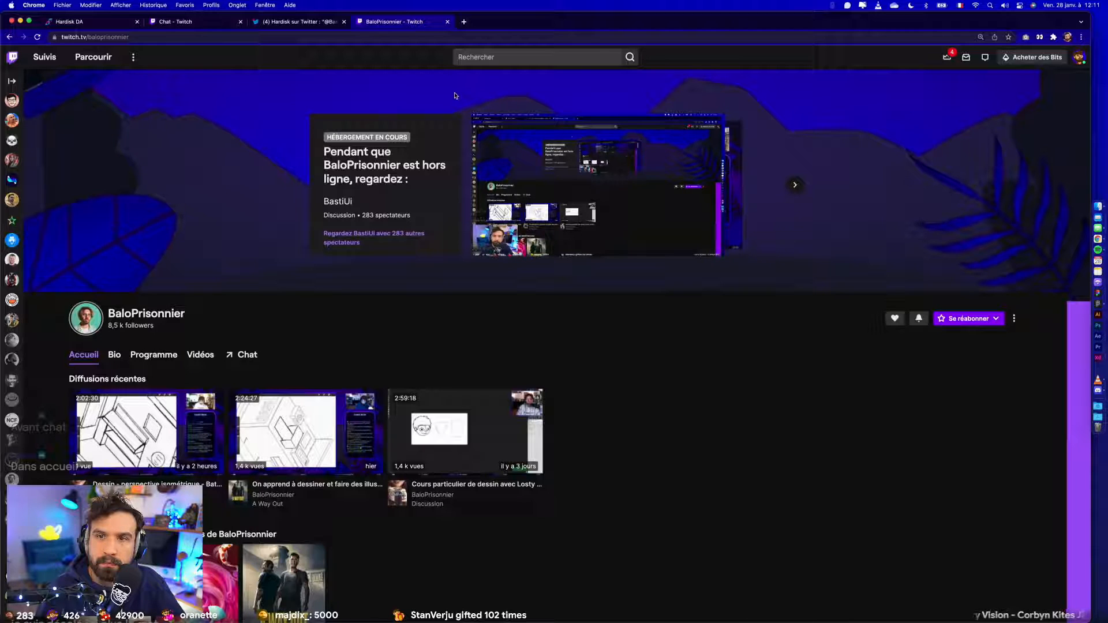
- Open the Basti Ui YouTube channel in a new tab and open its Néo Memphis Design video
click(463, 22)
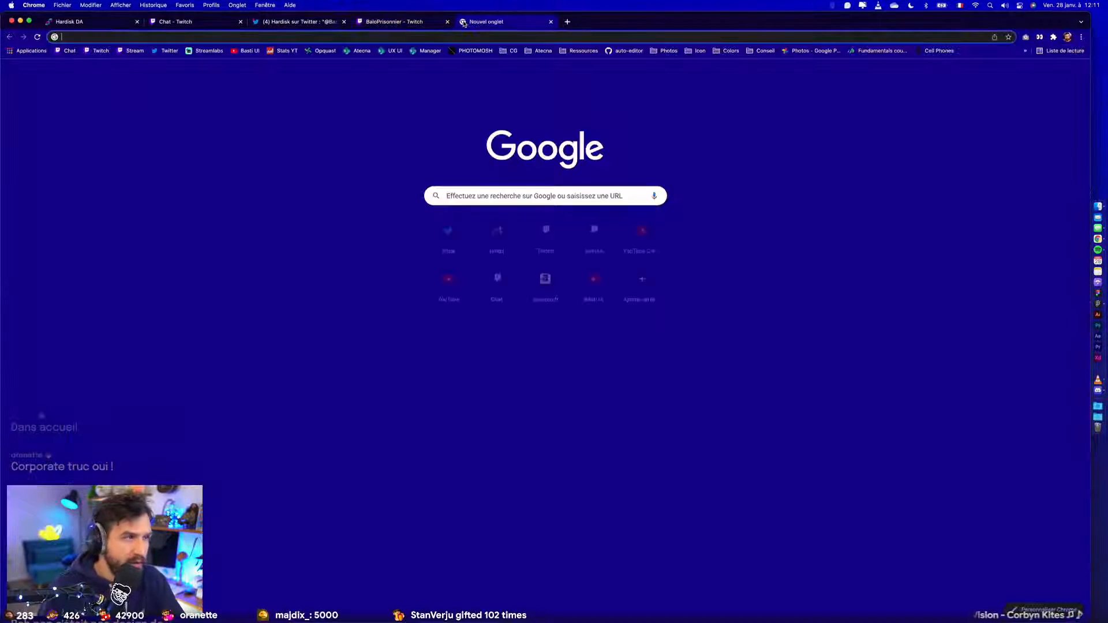
click(248, 51)
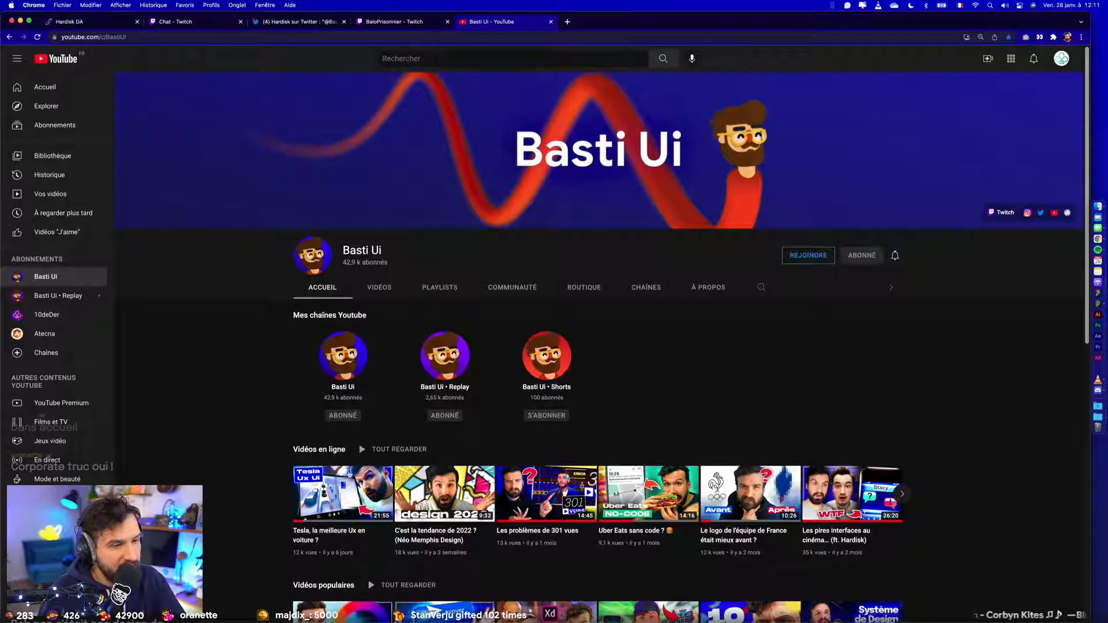
scroll(434, 507, up, 5)
scroll(496, 606, down, 3)
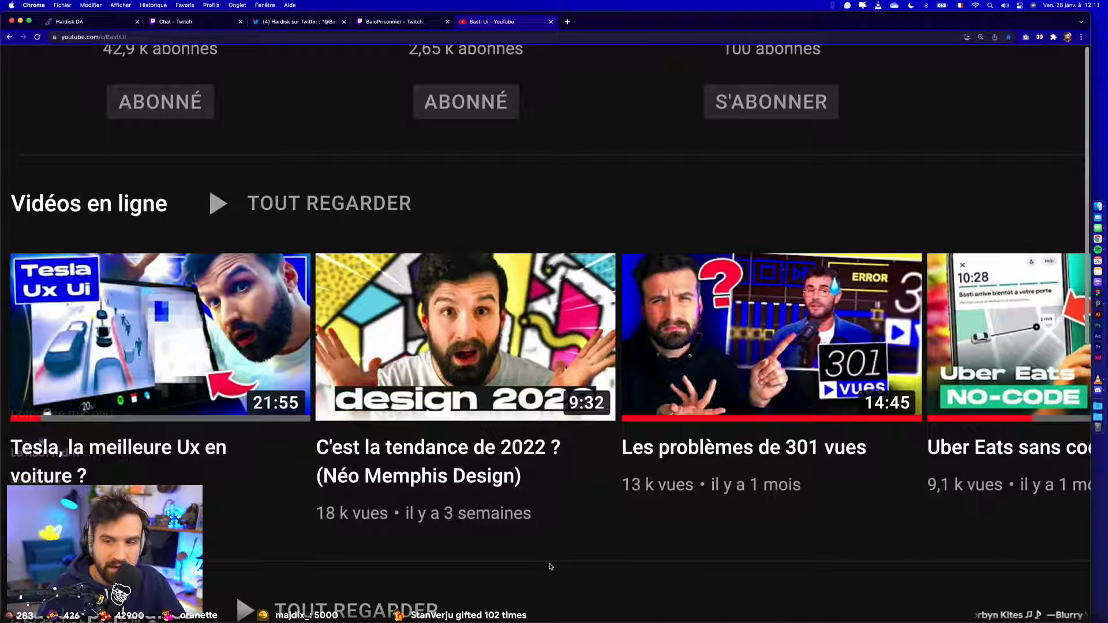
mouse_move(596, 449)
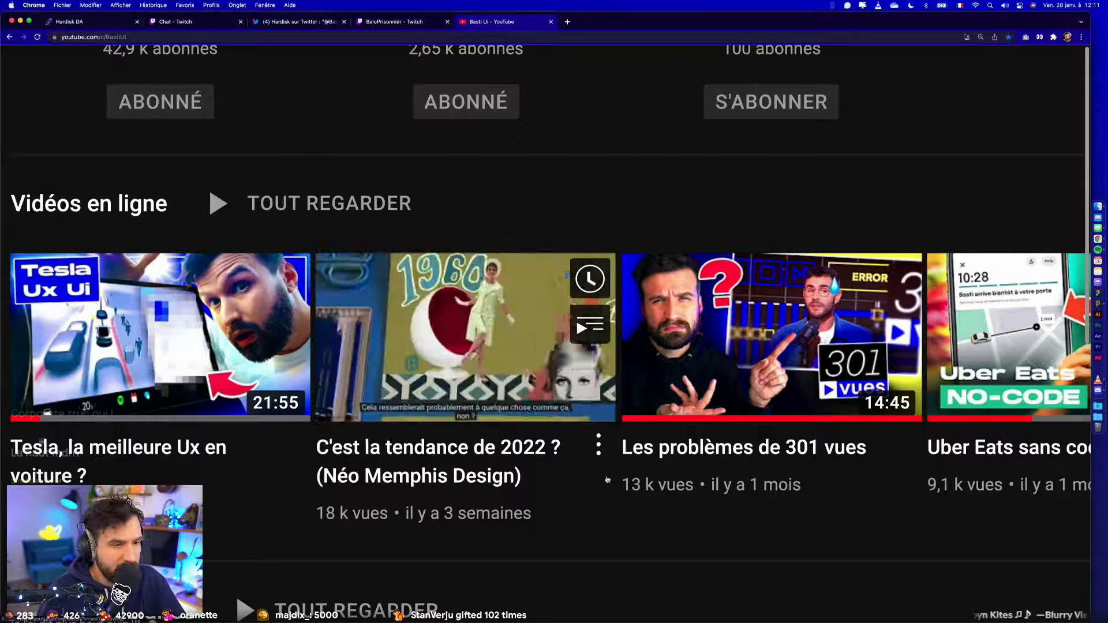
click(596, 449)
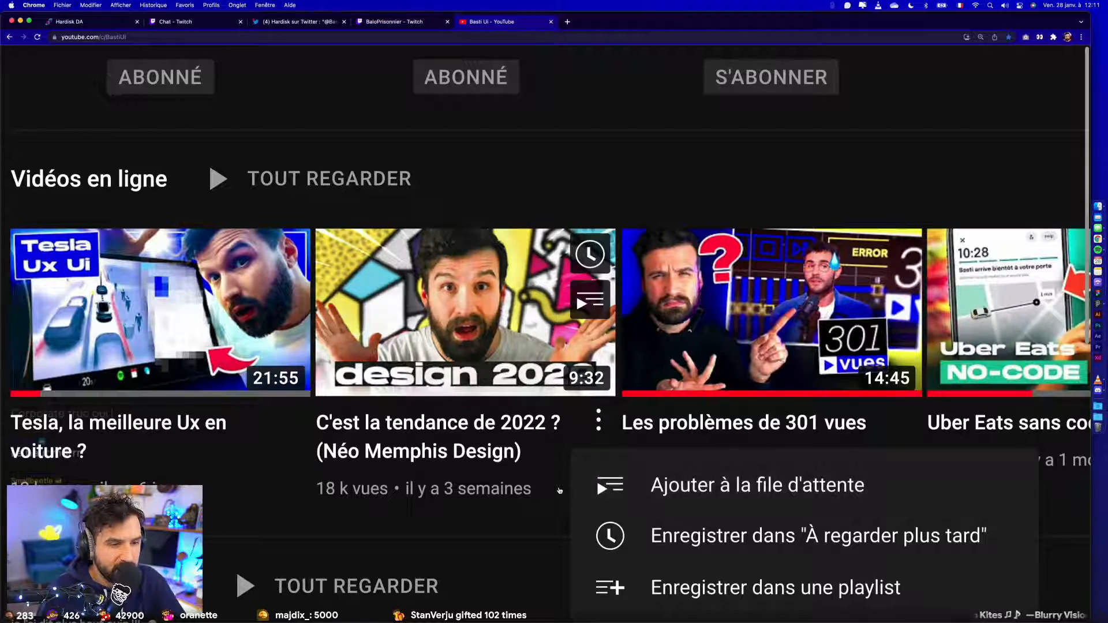
click(512, 521)
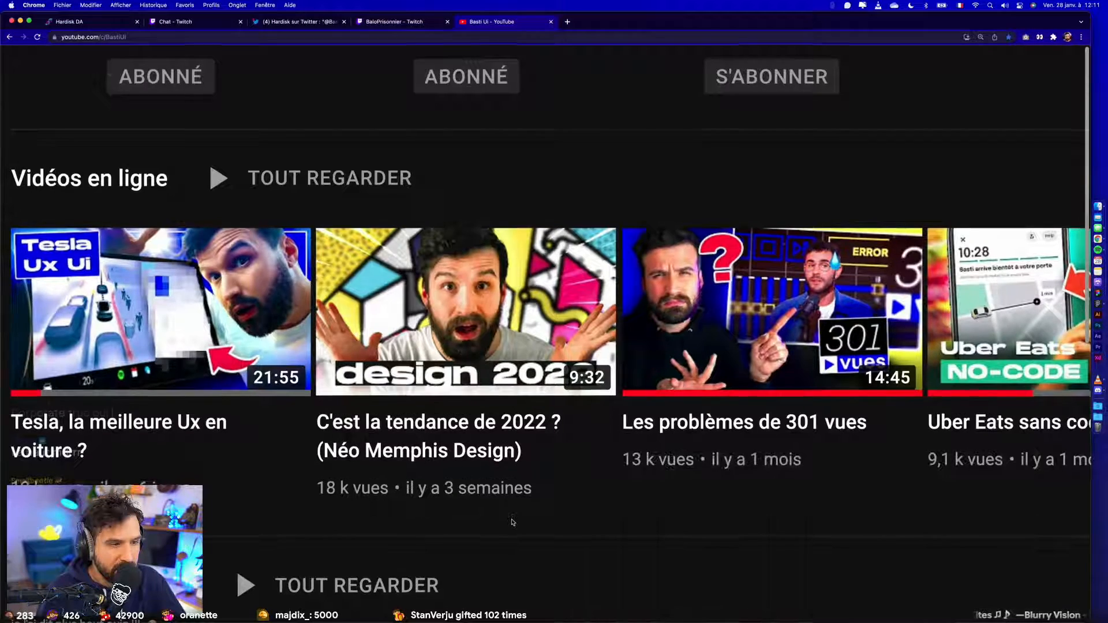
scroll(591, 359, down, 2)
click(588, 341)
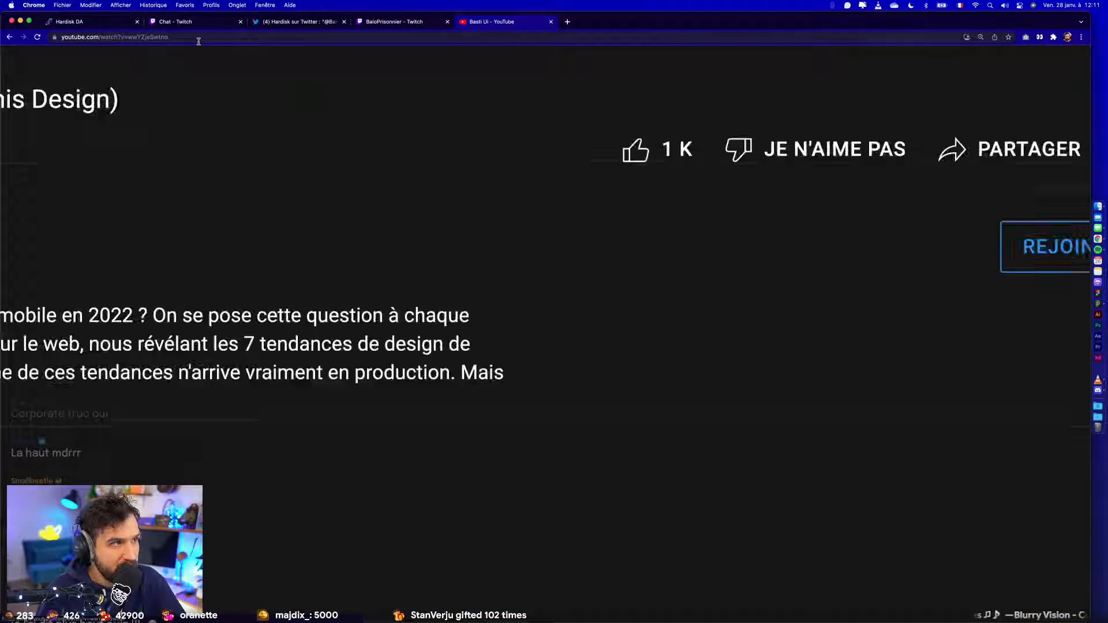
- Copy the Néo Memphis Design video's link and post it in the Twitch stream chat
click(510, 36)
key(super+w)
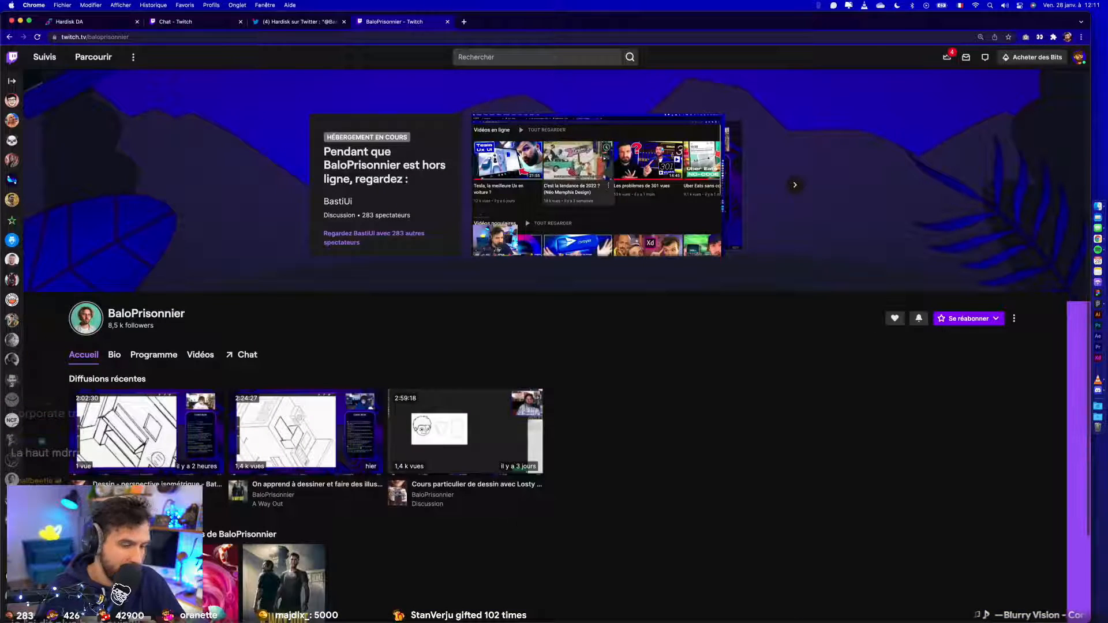
click(181, 23)
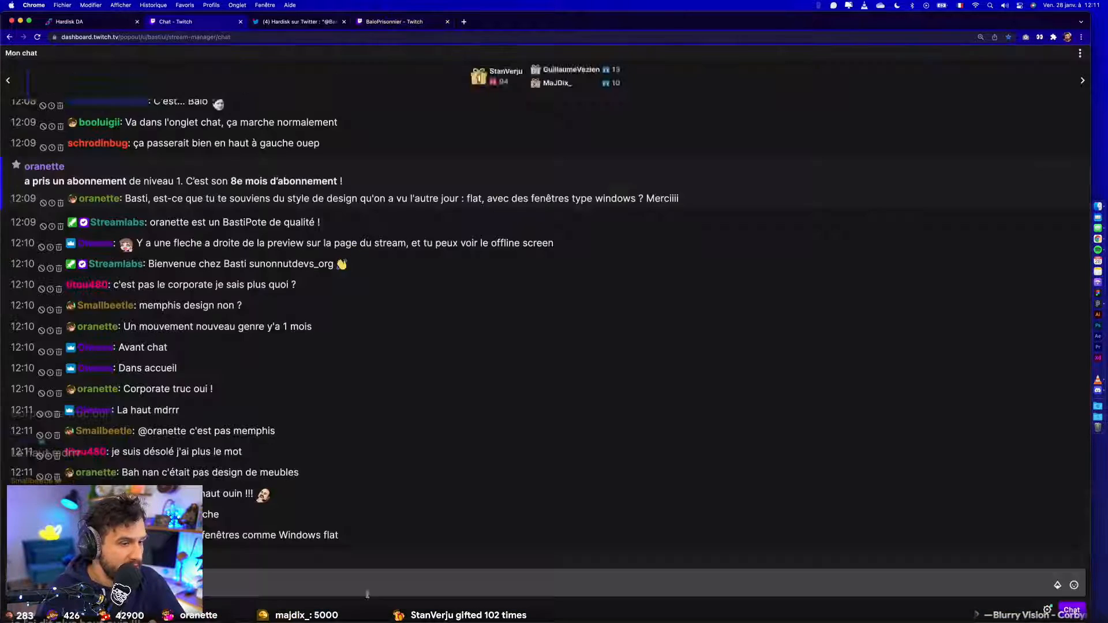
click(210, 581)
key(Return)
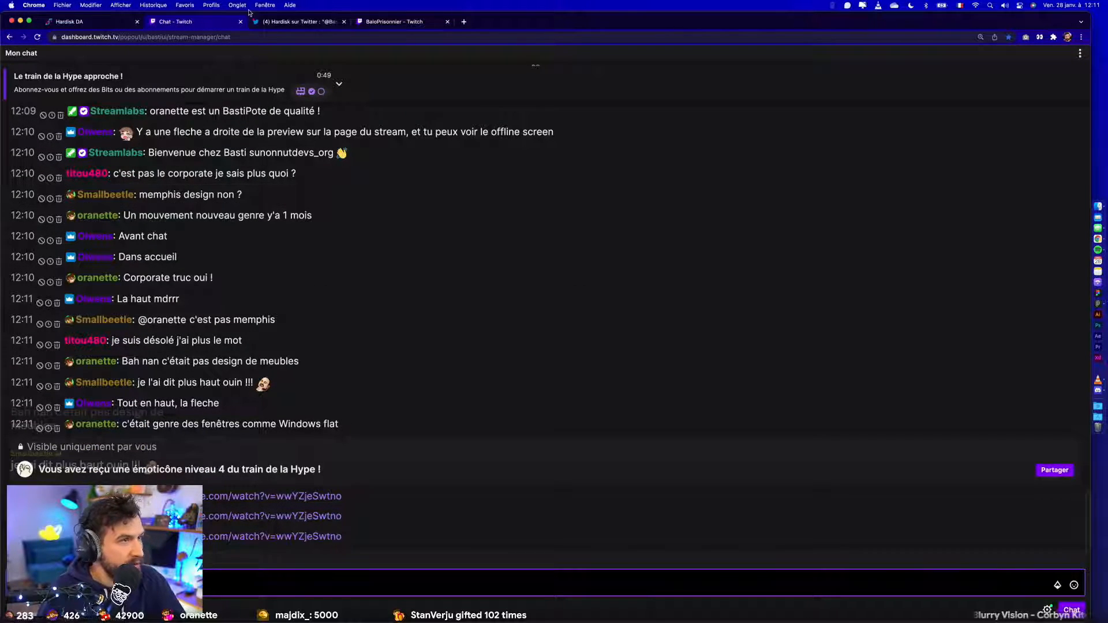
- Page through the featured streams on BaloPrisonnier's home page looking for the offline screen, and close the channel tab
click(270, 22)
click(373, 23)
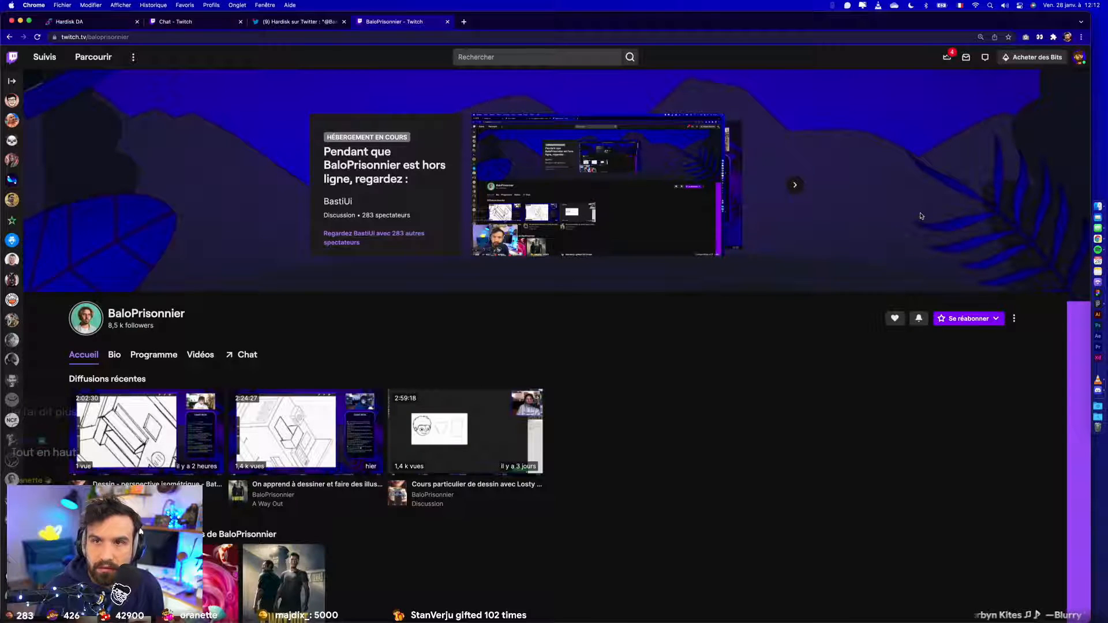
click(795, 185)
click(795, 186)
click(795, 185)
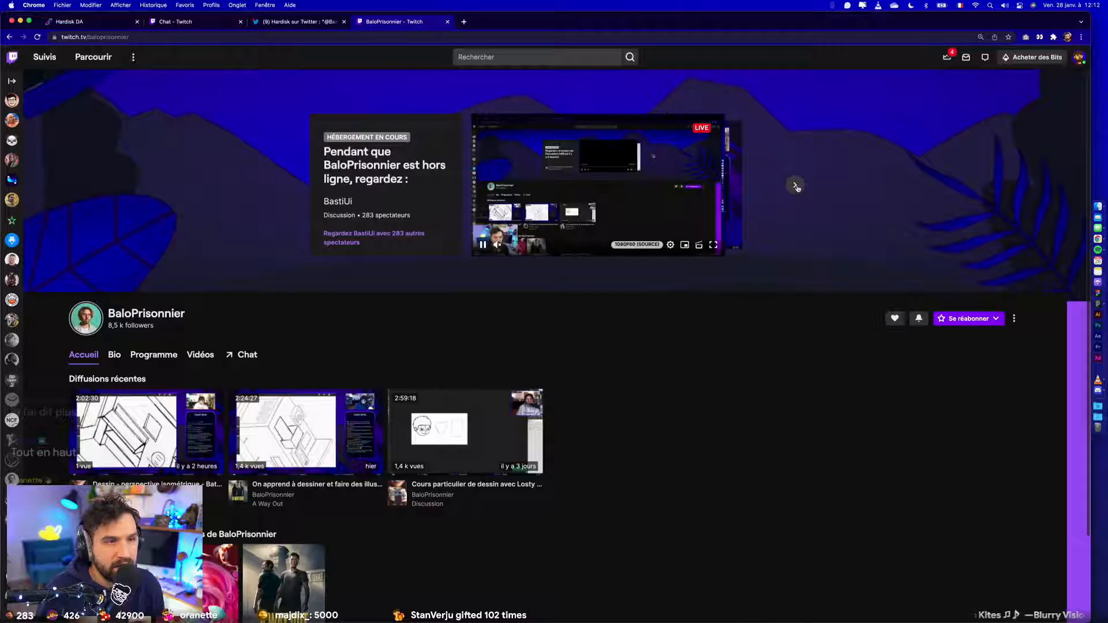
click(795, 185)
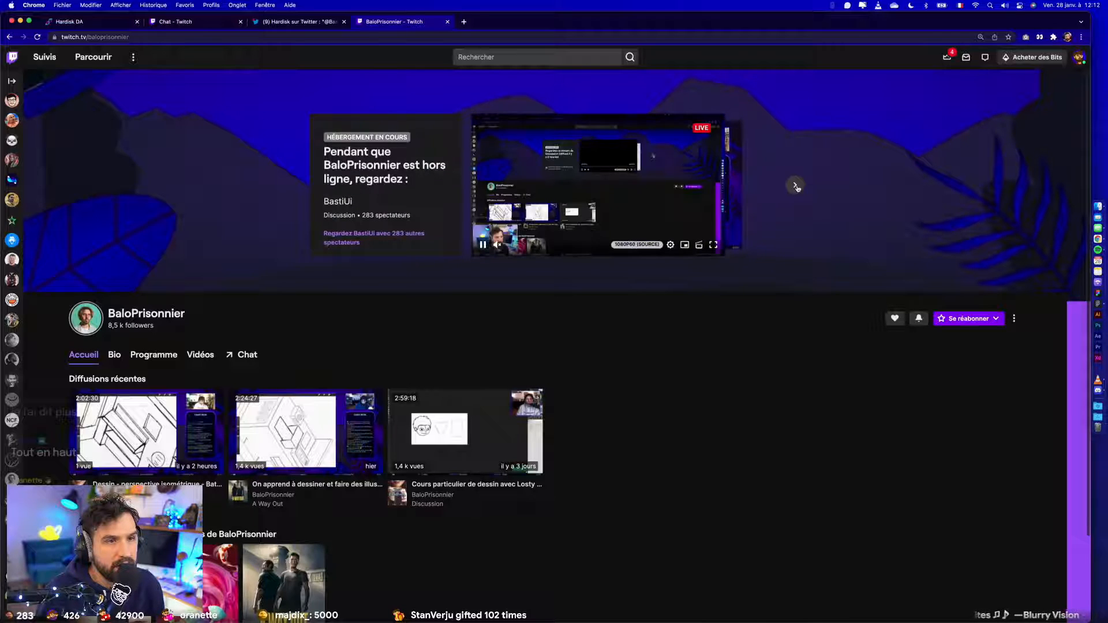
click(795, 185)
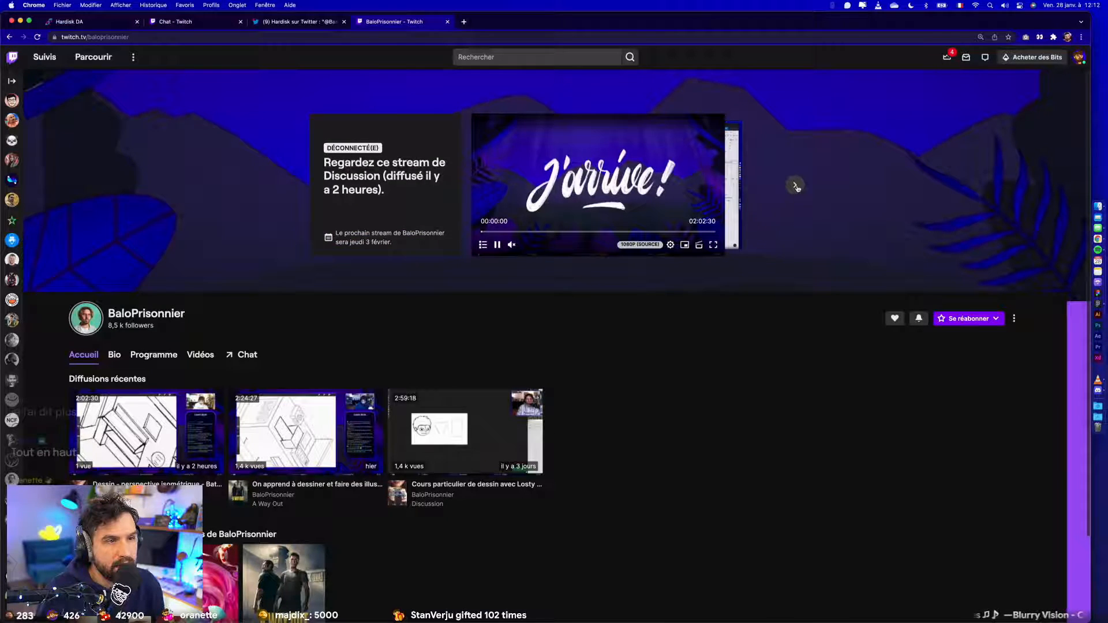
click(795, 186)
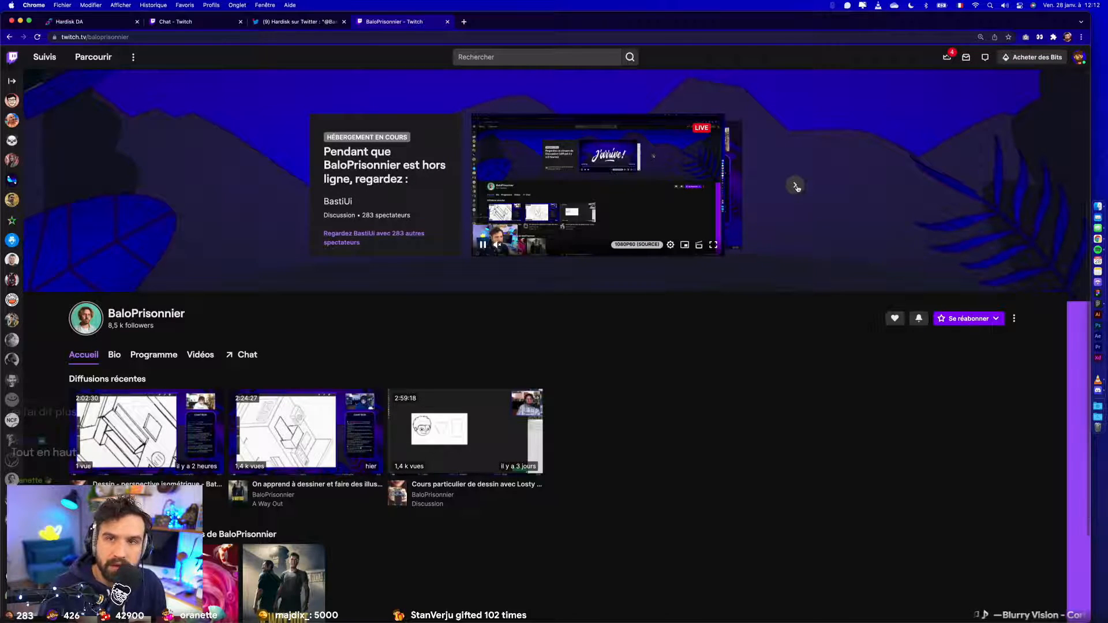
click(794, 185)
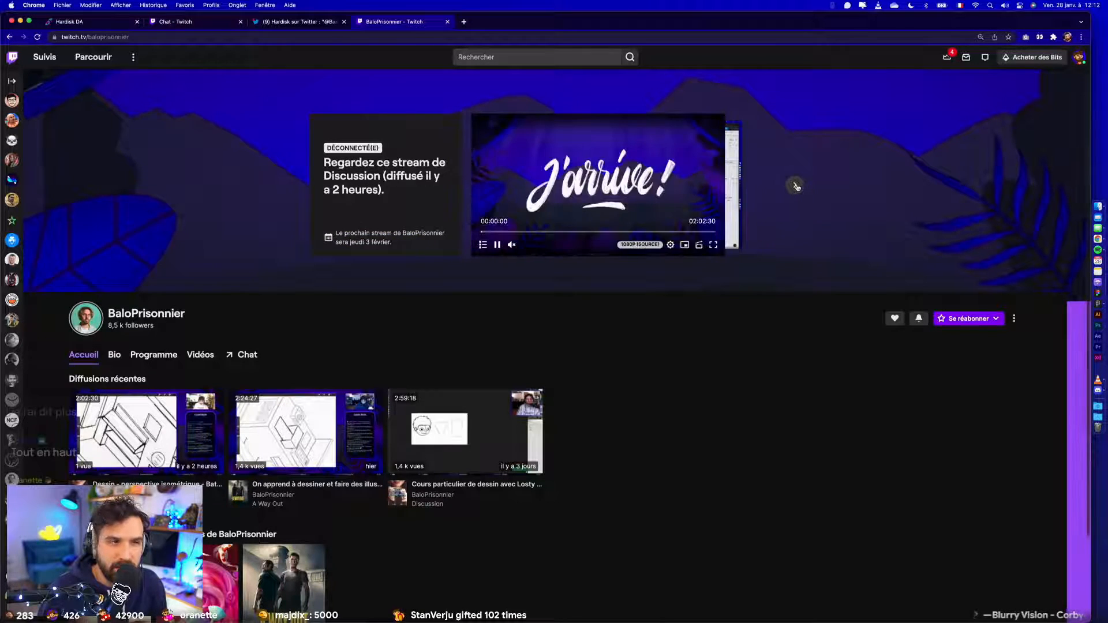
click(795, 185)
click(795, 185)
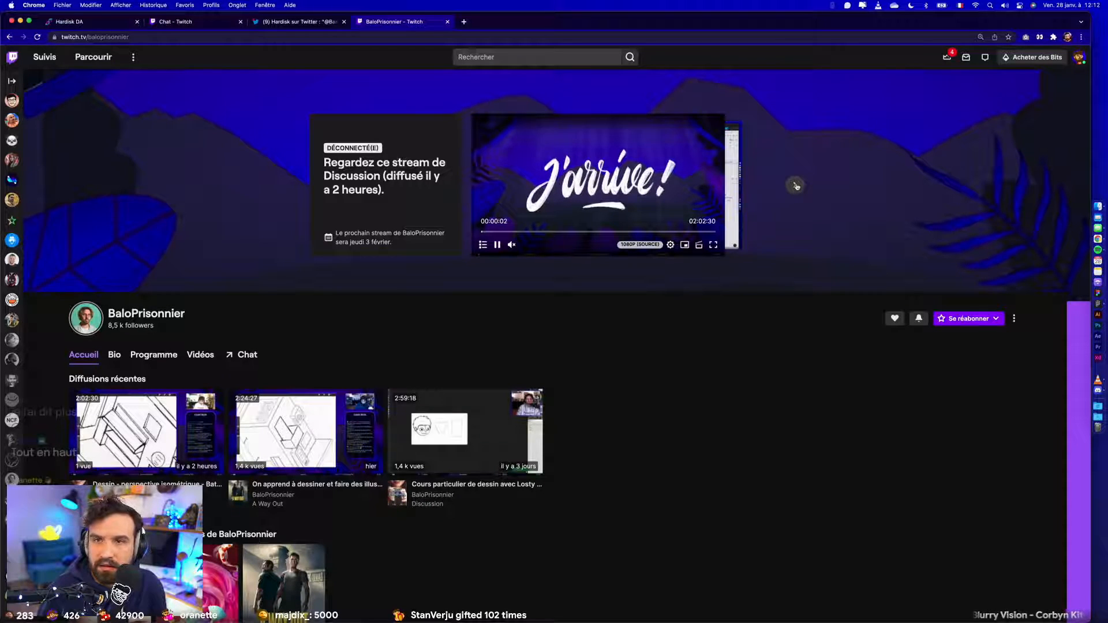
click(795, 186)
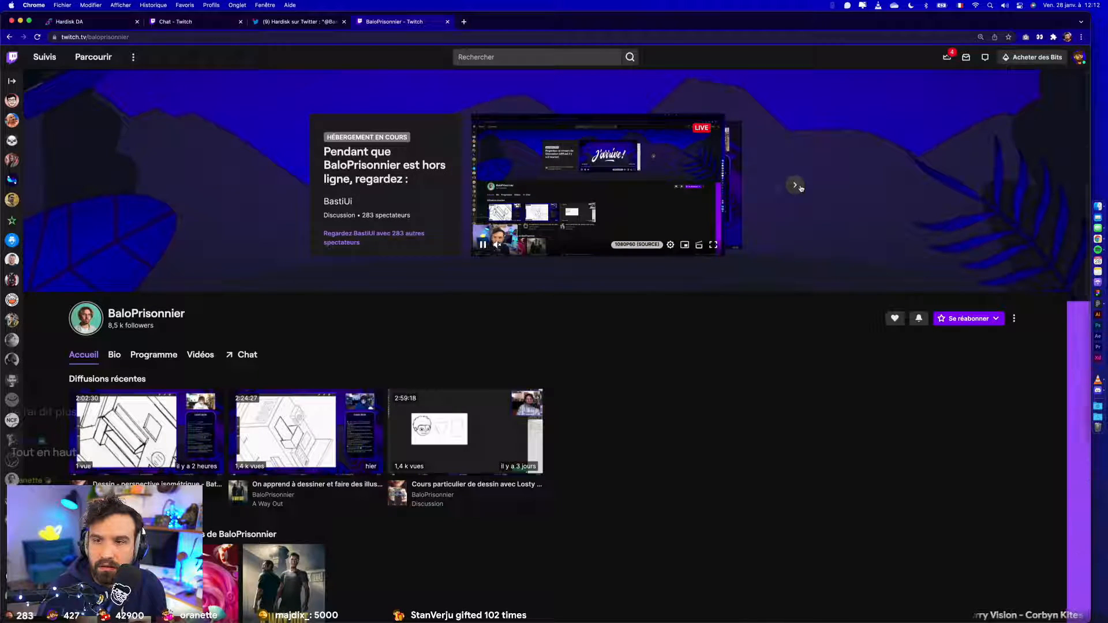
click(796, 186)
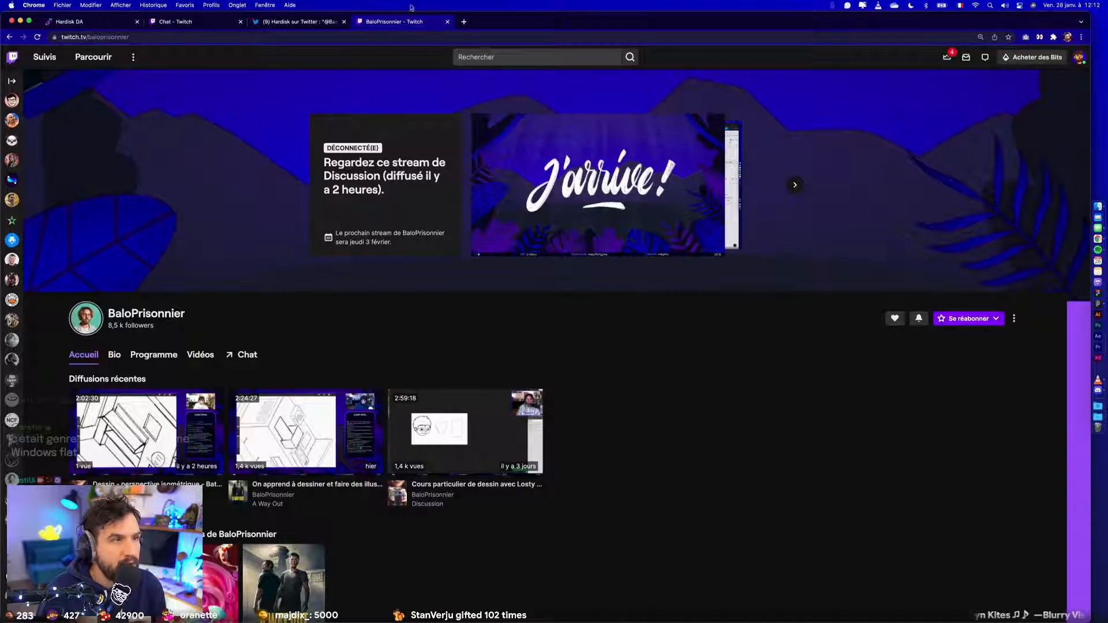
click(447, 22)
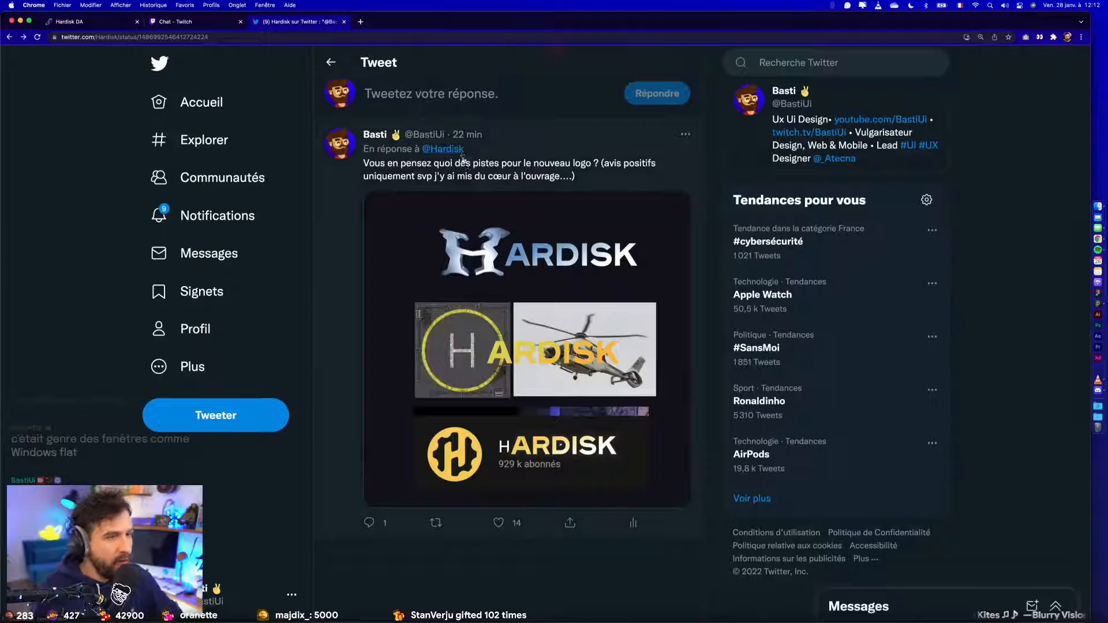
- Switch to Figma and add "Vendredi" and "Samedi" on separate lines below "Jeudi" in the day list
key(ctrl+Right)
scroll(399, 346, down, 2)
scroll(408, 360, up, 5)
double_click(397, 376)
click(398, 376)
text(Ve)
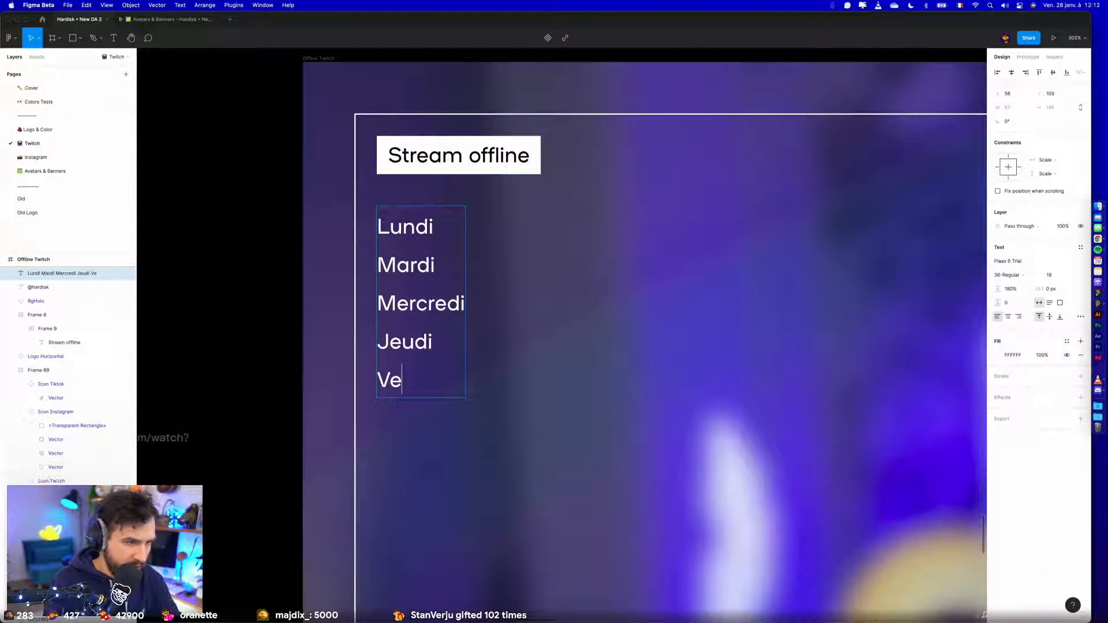
text(ndredi)
key(Return)
text(Samedi)
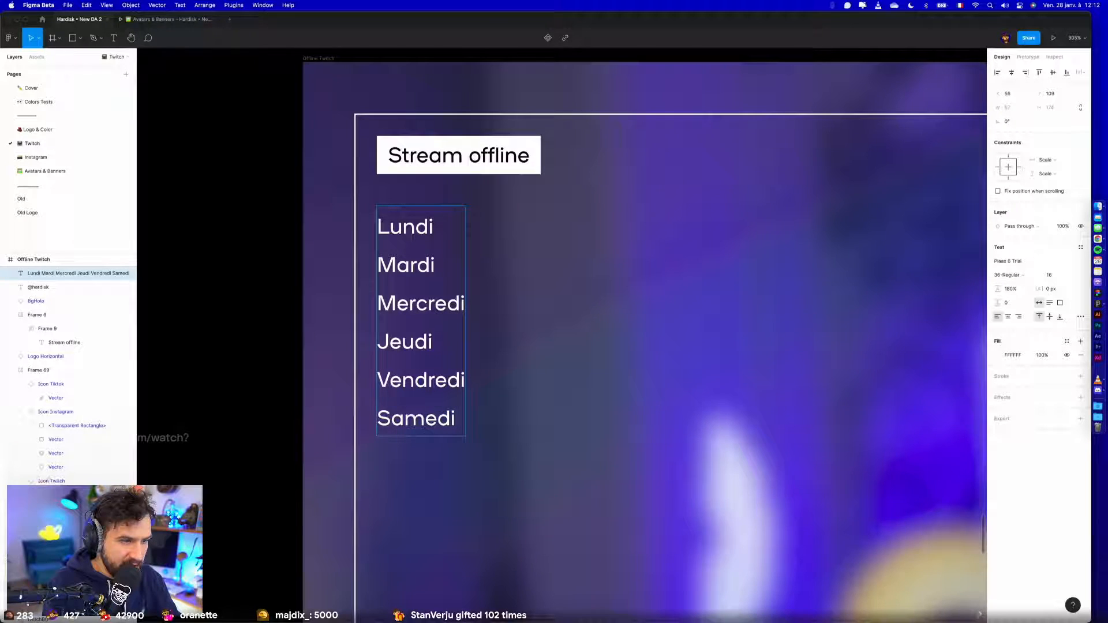
- Complete the day list with "Dimanche" on a line below "Samedi" and deselect the text
key(Return)
text(DImanc)
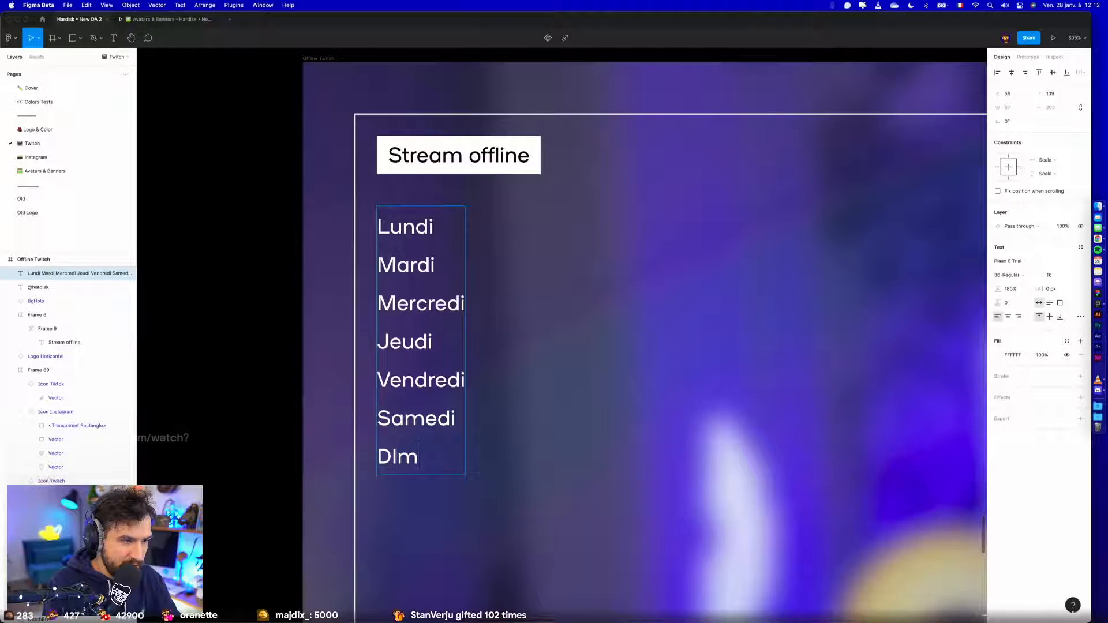
key(BackSpace)
key(BackSpace)
key(BackSpace)
key(BackSpace)
key(BackSpace)
key(BackSpace)
text(Dimanche)
key(Escape)
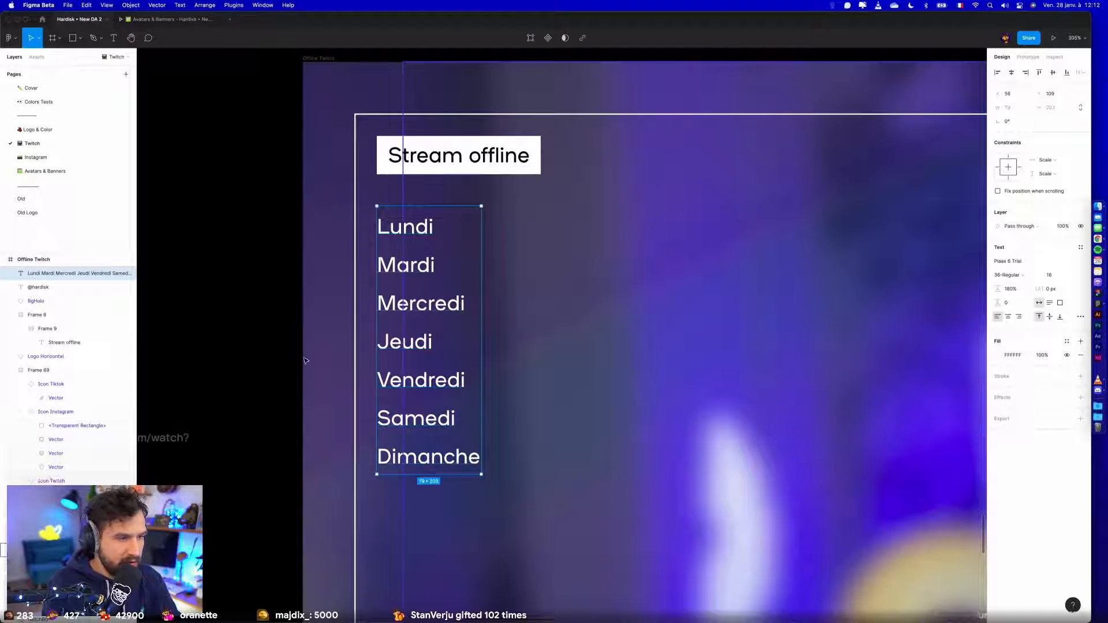
click(298, 361)
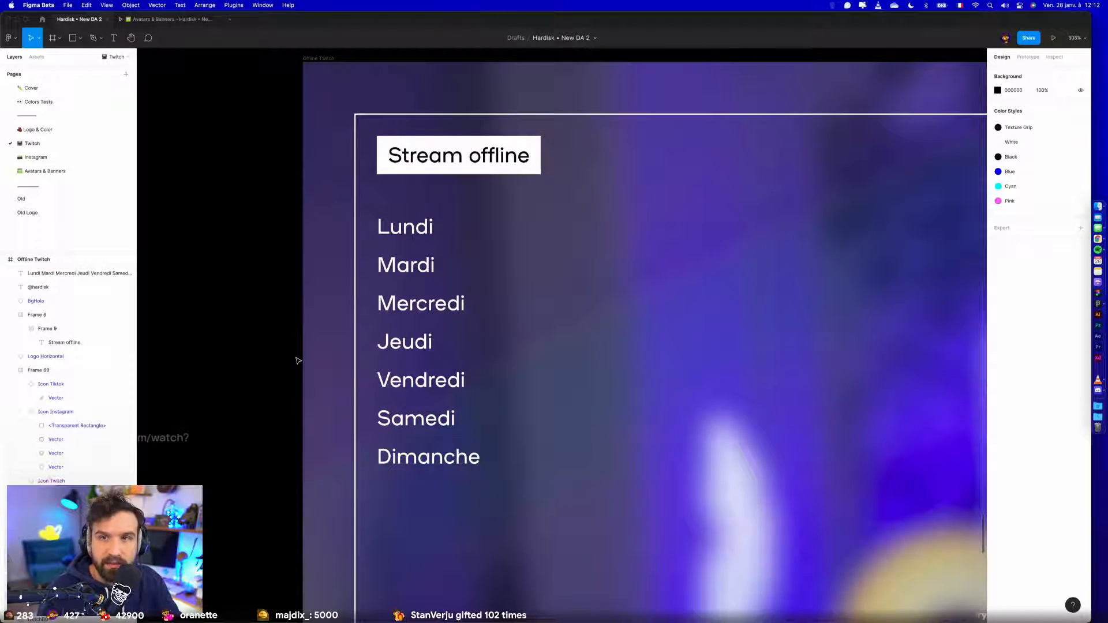
- Duplicate the day list beside itself at X 143 and replace the copy's text with "18:00" and "Offline" on two lines
drag(413, 233, 514, 228)
double_click(514, 228)
text(18:00)
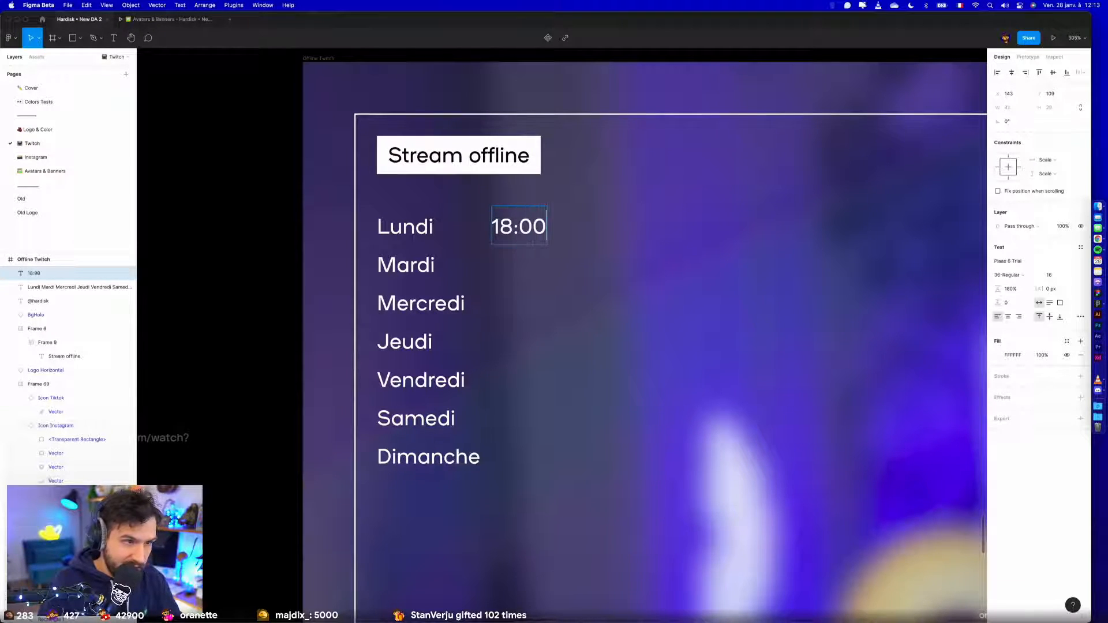
key(Return)
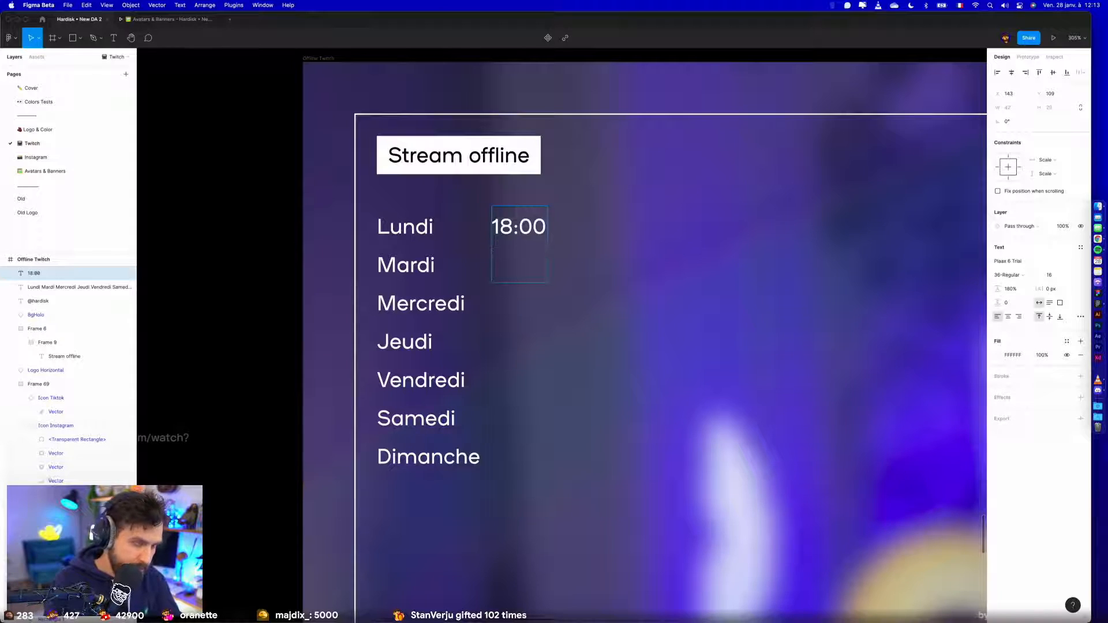
text(O)
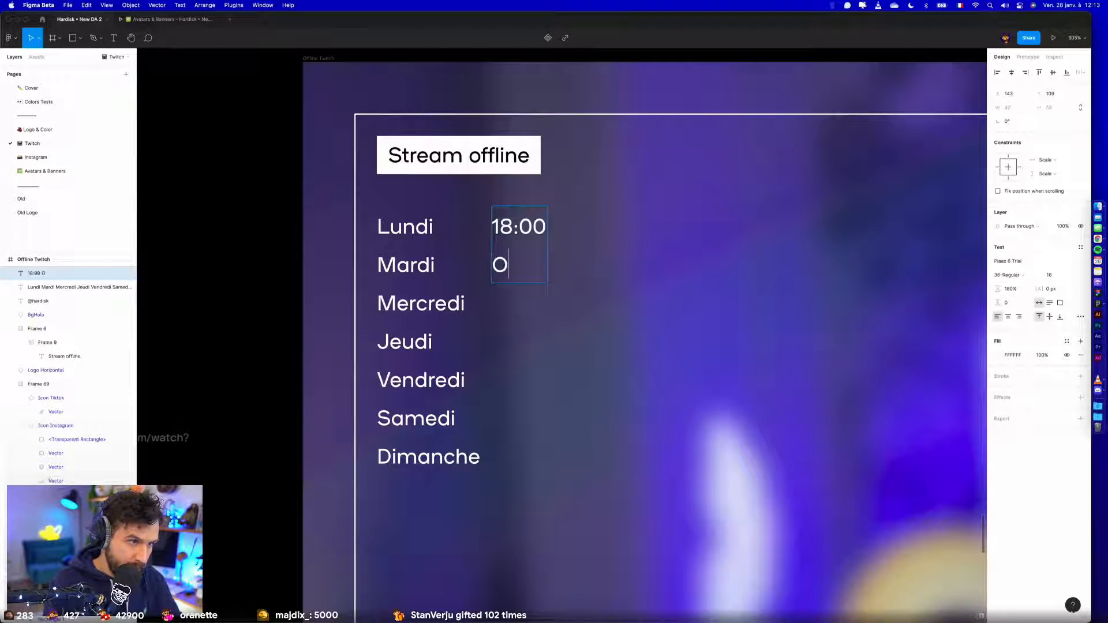
text(ffline)
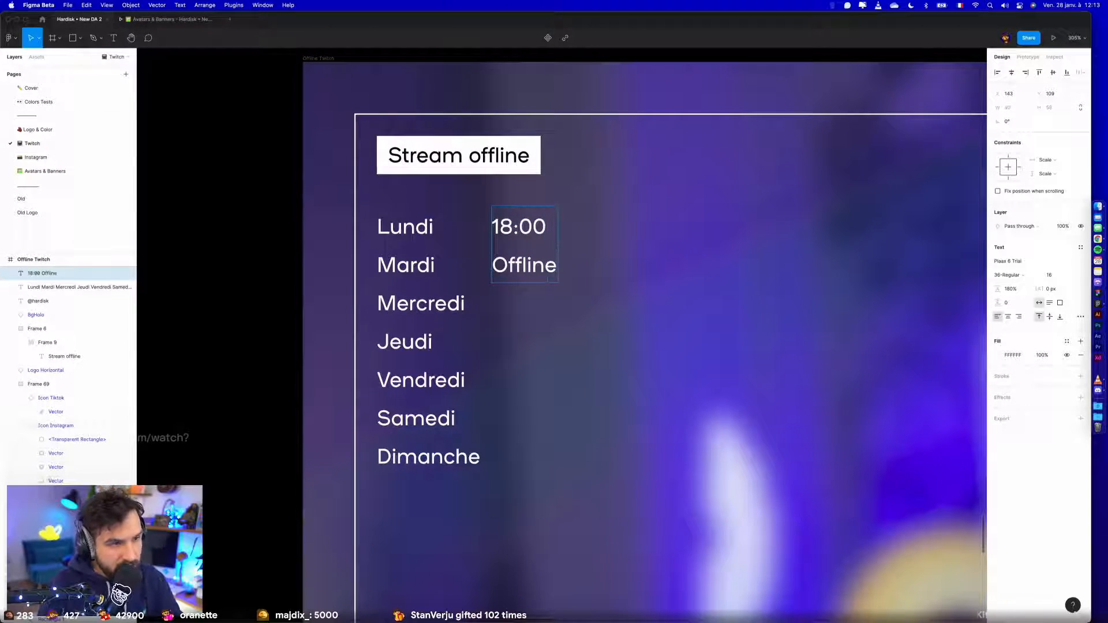
- Switch to Chrome and open Hardisk's Twitter profile from the mention in the tweet
key(ctrl+Left)
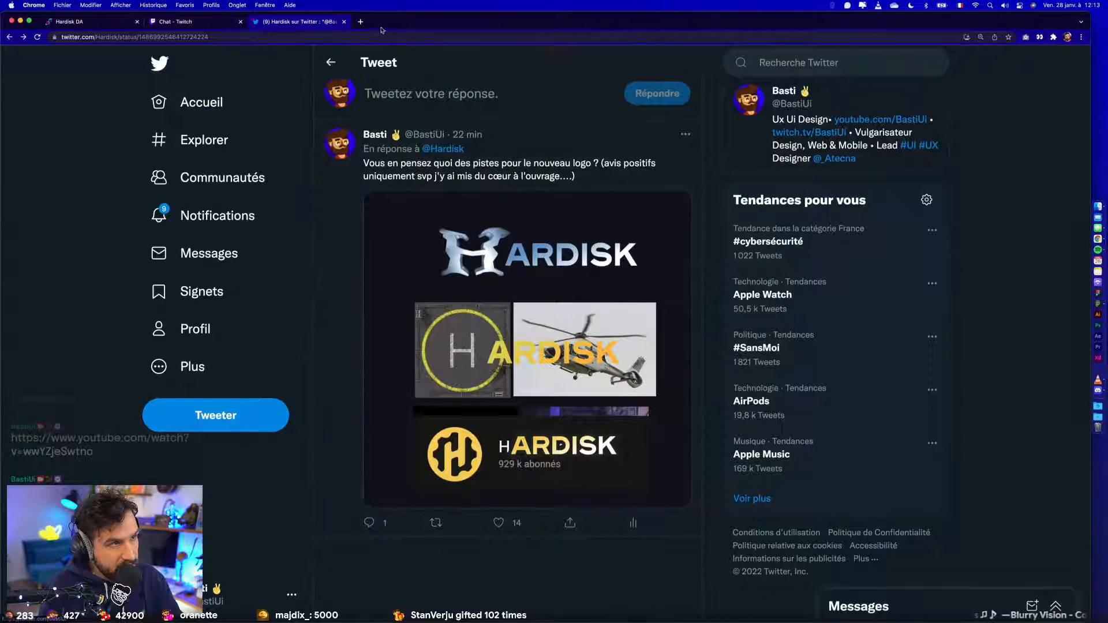
click(445, 150)
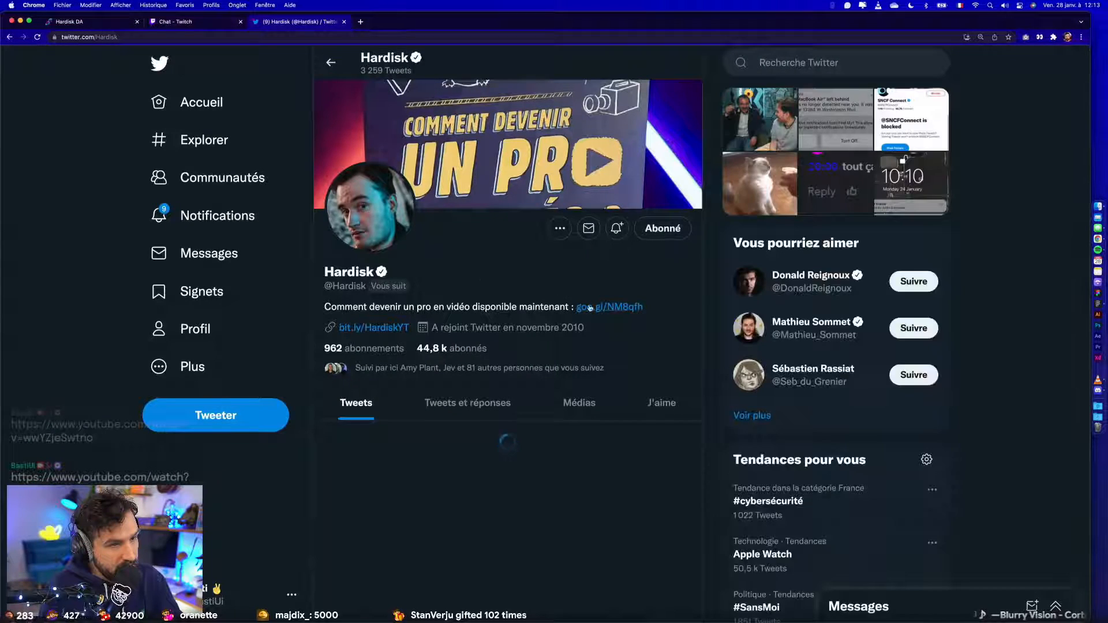
- Return to the tweet, open Hardisk's Twitch channel in a new tab and pause its featured video
click(330, 62)
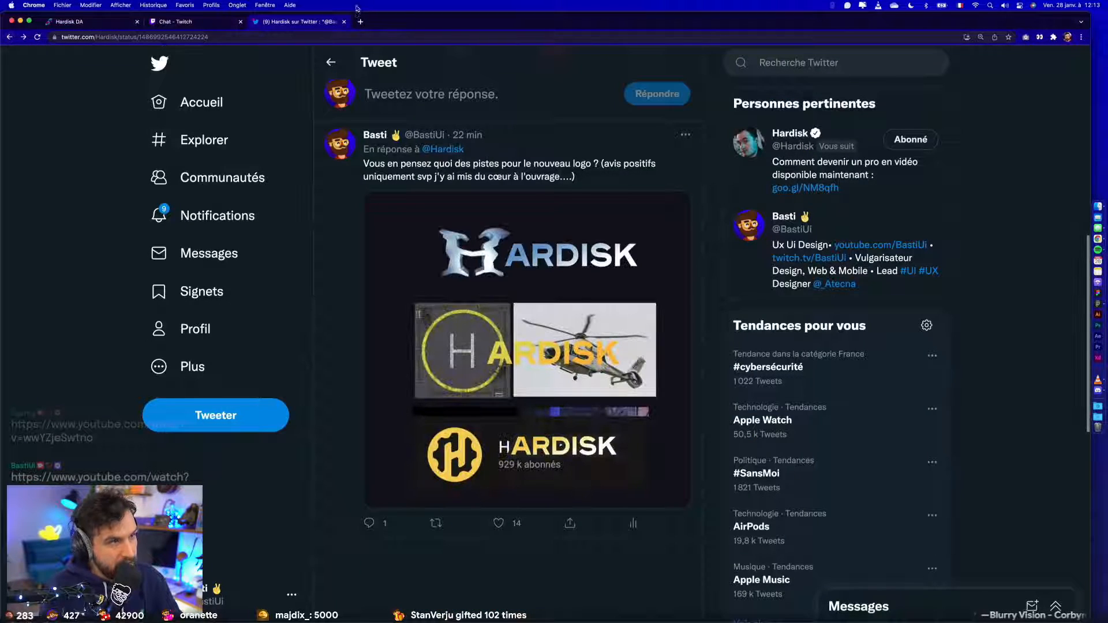
click(360, 21)
text(hard)
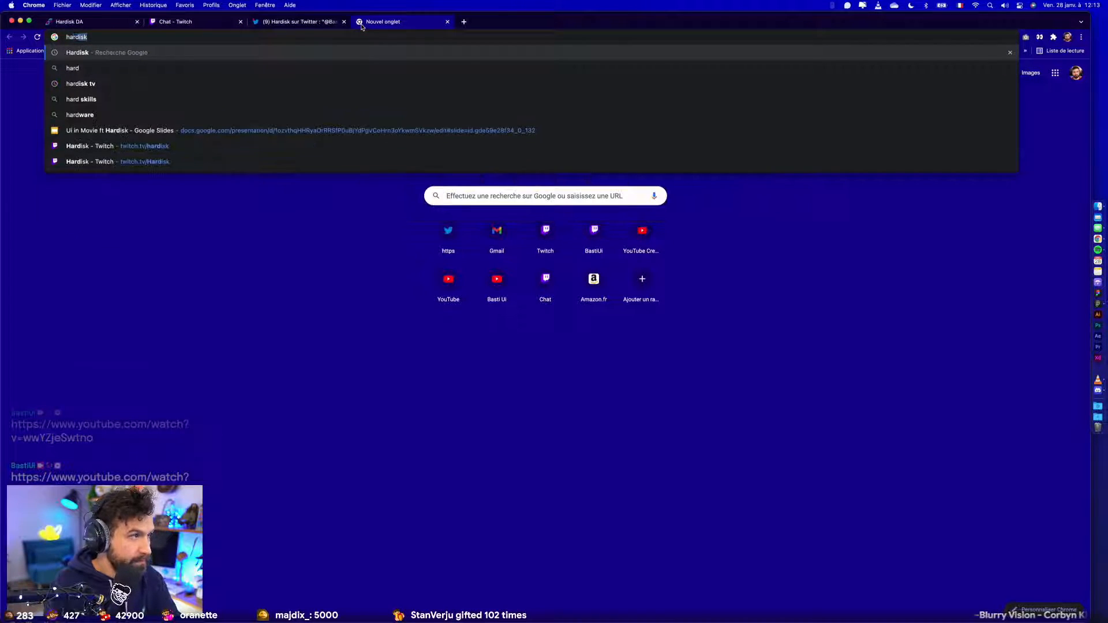
click(142, 152)
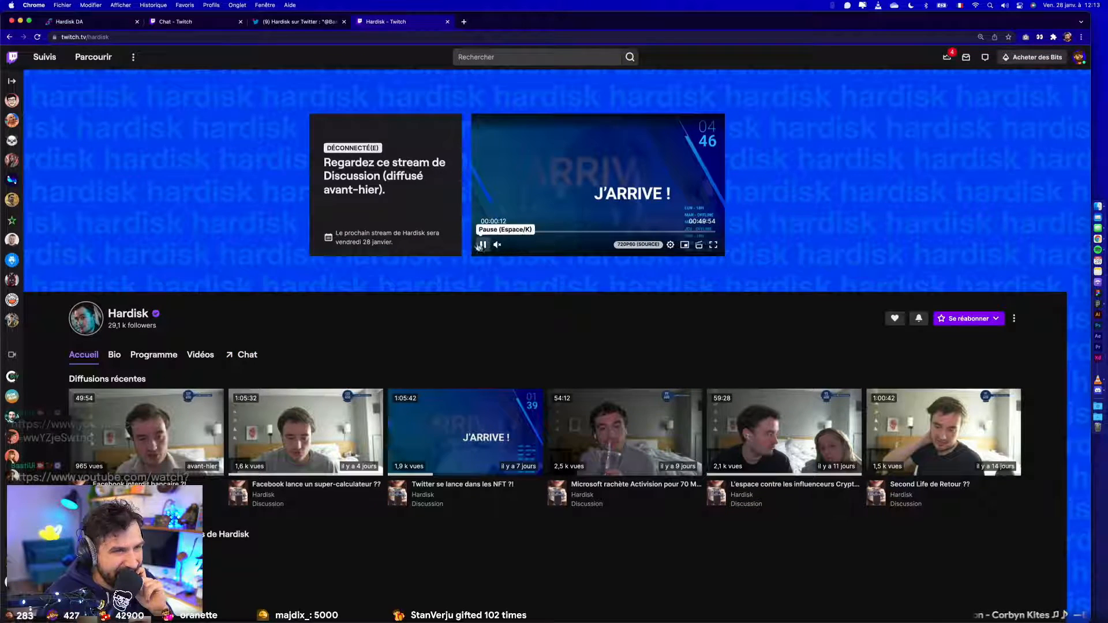
click(483, 244)
- Switch to Figma and add "18:00" on the Mercredi line of the hours list
key(super+Tab)
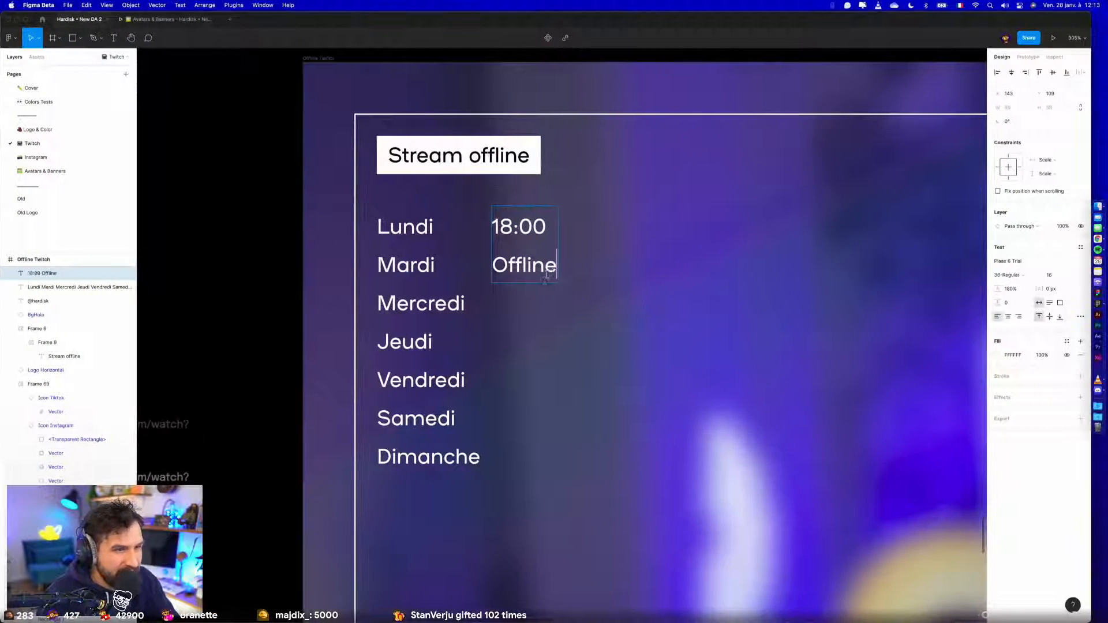
key(Return)
text(Off)
key(BackSpace)
key(BackSpace)
key(BackSpace)
text(1!)
text(8:00)
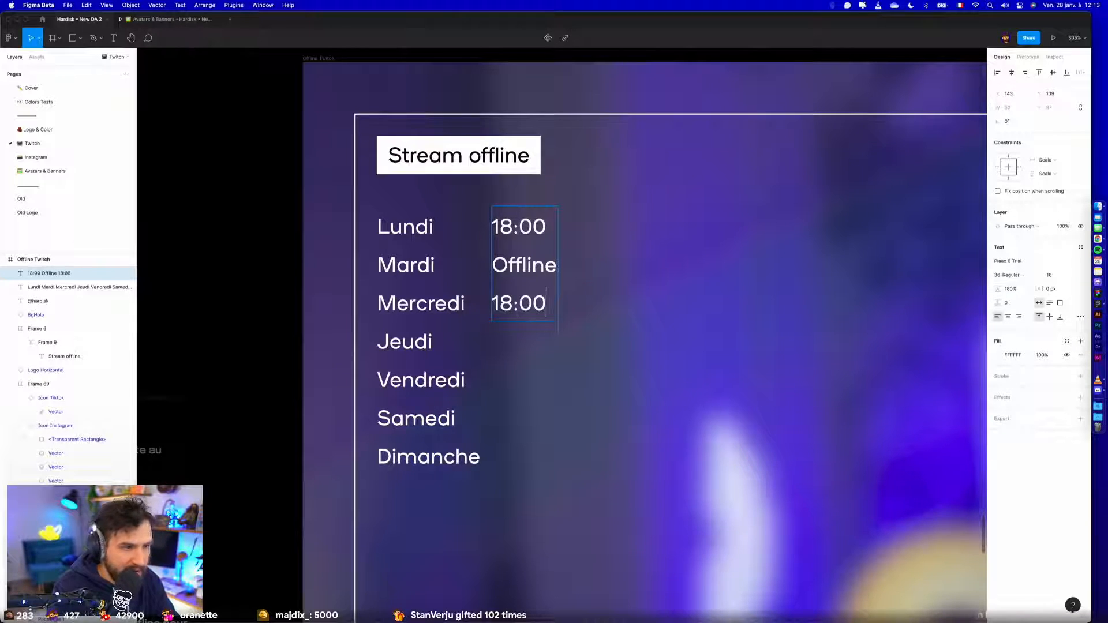
- Add "Offline", "18:00" and "Offline" to the hours list for Jeudi, Vendredi and Samedi, spelling each entry correctly
key(Return)
text(Offine)
key(Return)
text(18:00 Off)
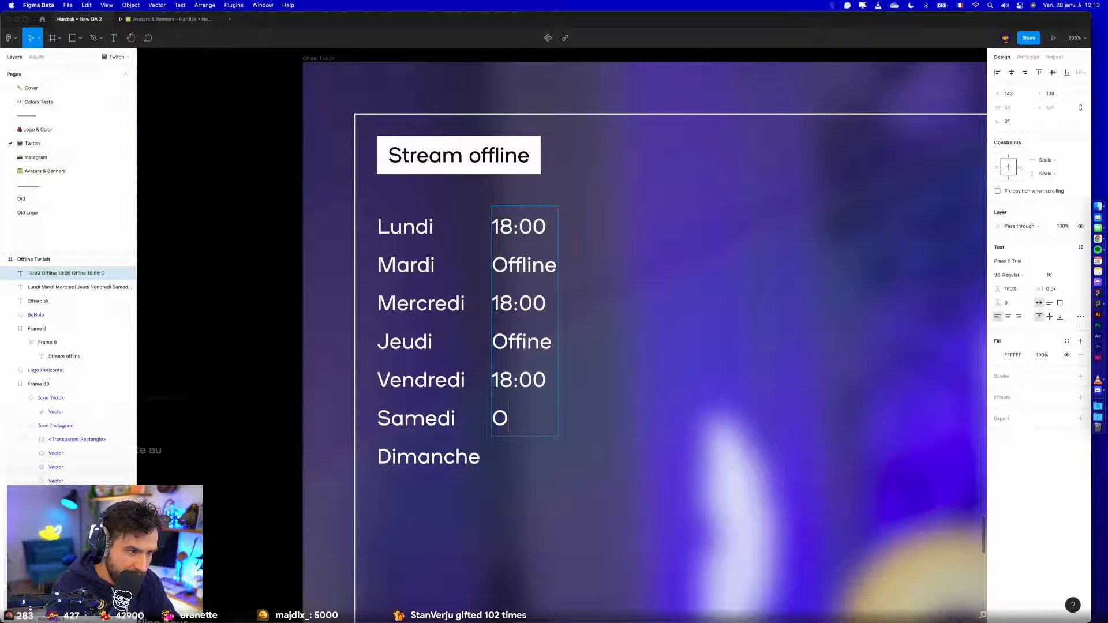
text(line)
click(522, 341)
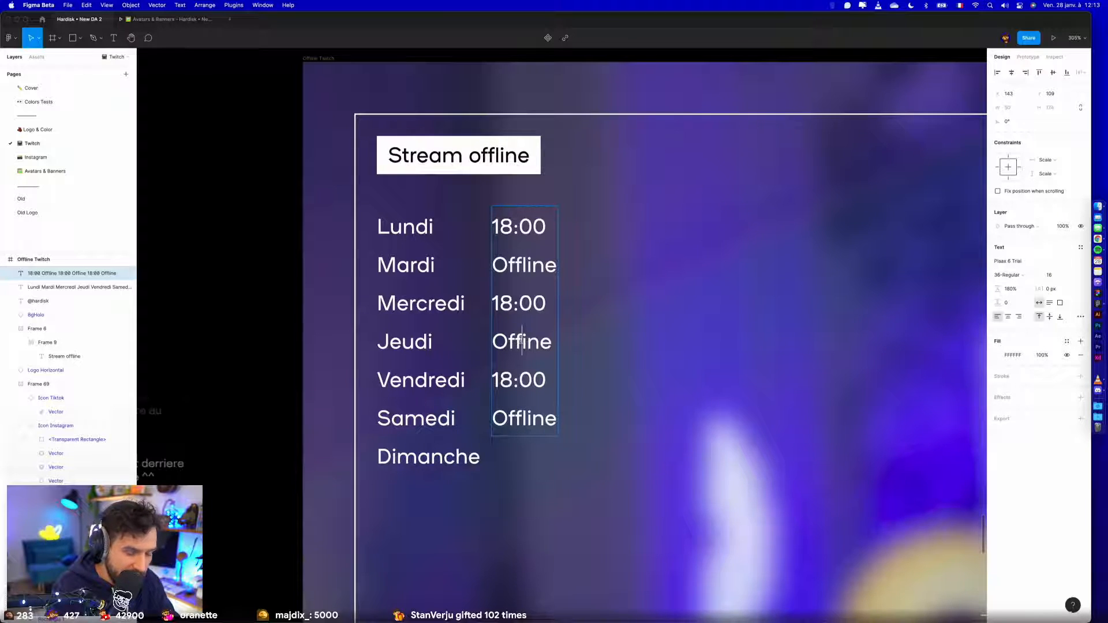
text(l)
- Copy the Samedi "Offline" entry to a new Dimanche line, then shift the hours list to X 151
double_click(542, 418)
key(ctrl+c)
key(Right)
key(Return)
key(ctrl+v)
key(Escape)
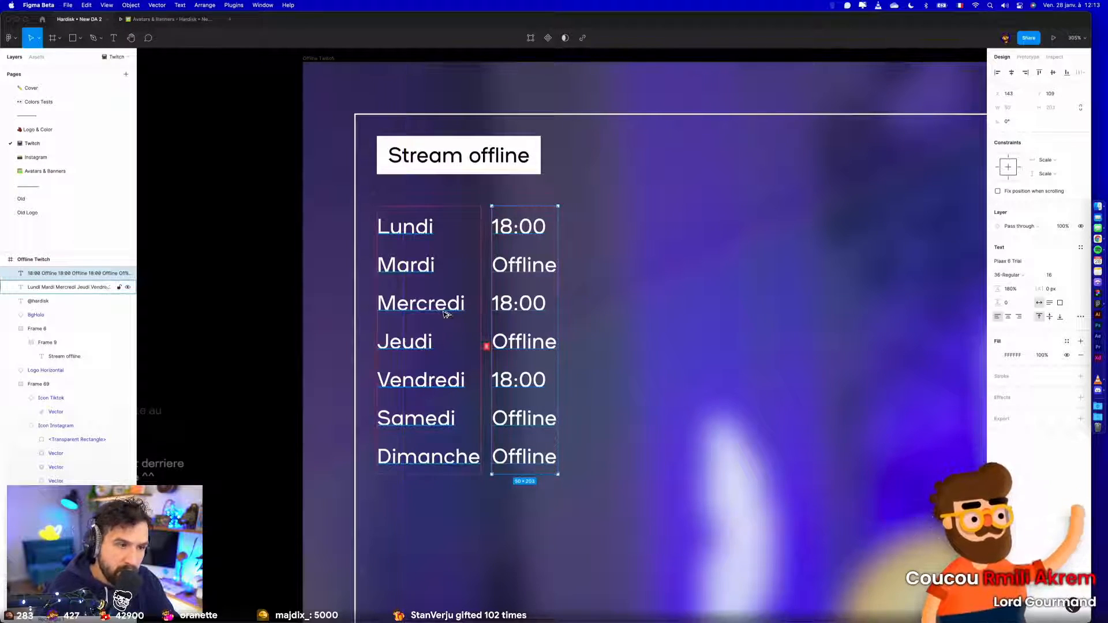
key(Right)
key(Right)
key(Right)
key(Right)
key(Right)
key(Right)
key(Right)
key(Right)
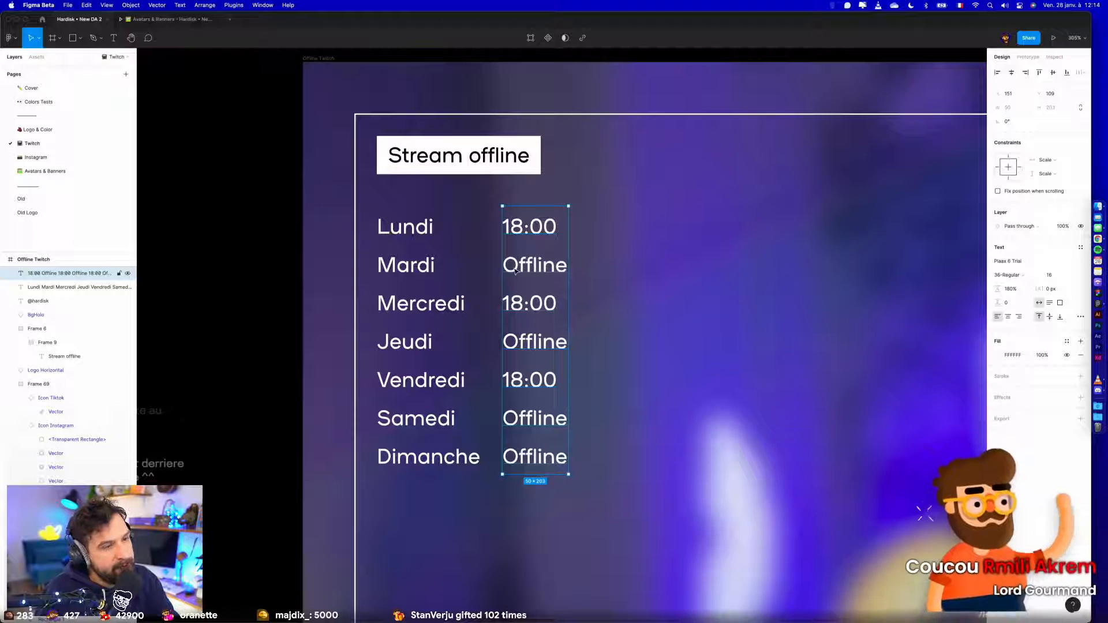
click(283, 279)
scroll(283, 279, down, 5)
scroll(283, 278, up, 5)
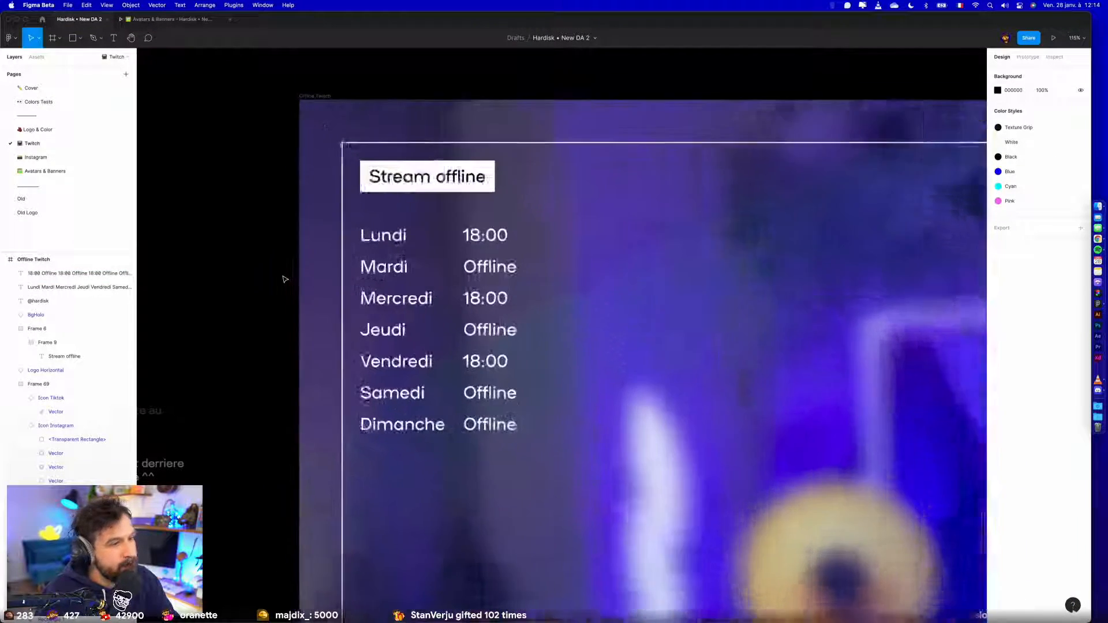
- Set the fill opacity of the Mardi and Jeudi "Offline" entries to 50%
click(542, 304)
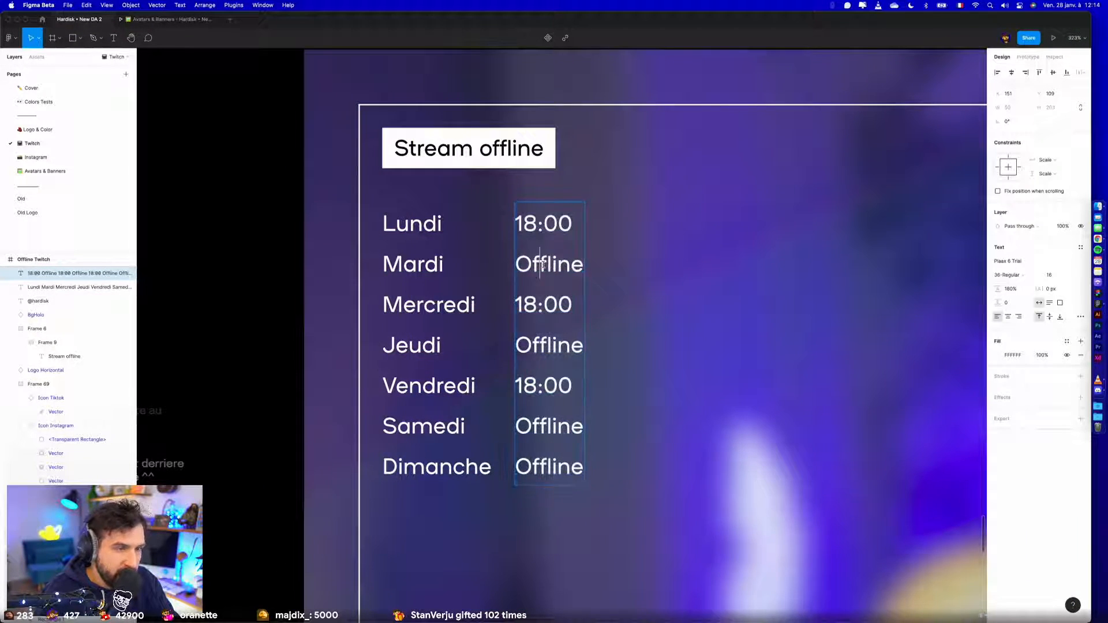
click(1046, 355)
text(5)
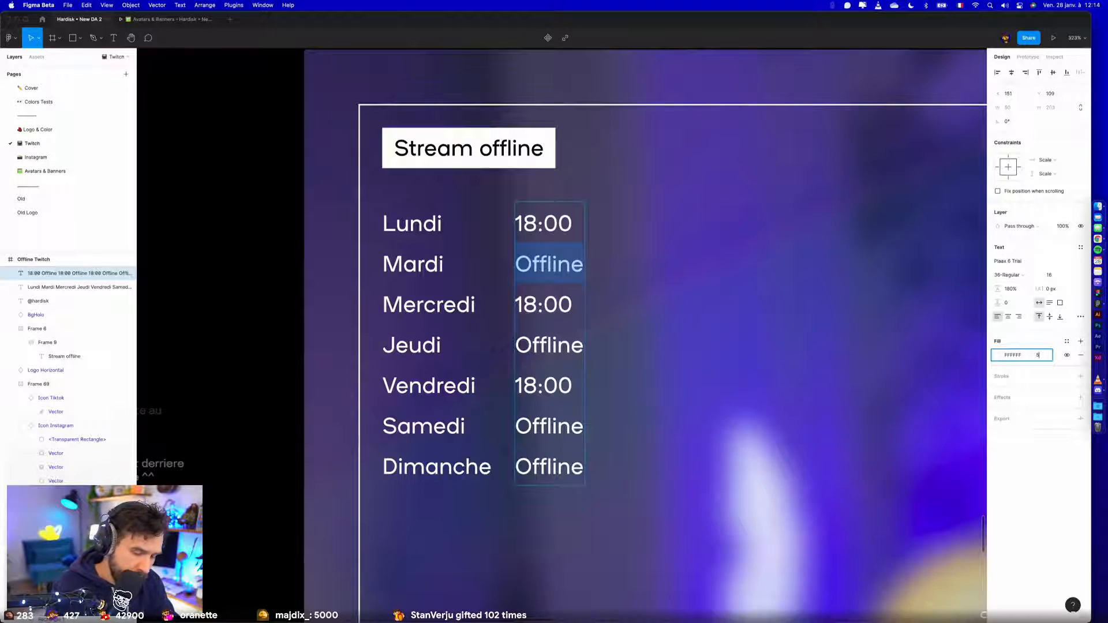
text(0)
key(Return)
double_click(566, 342)
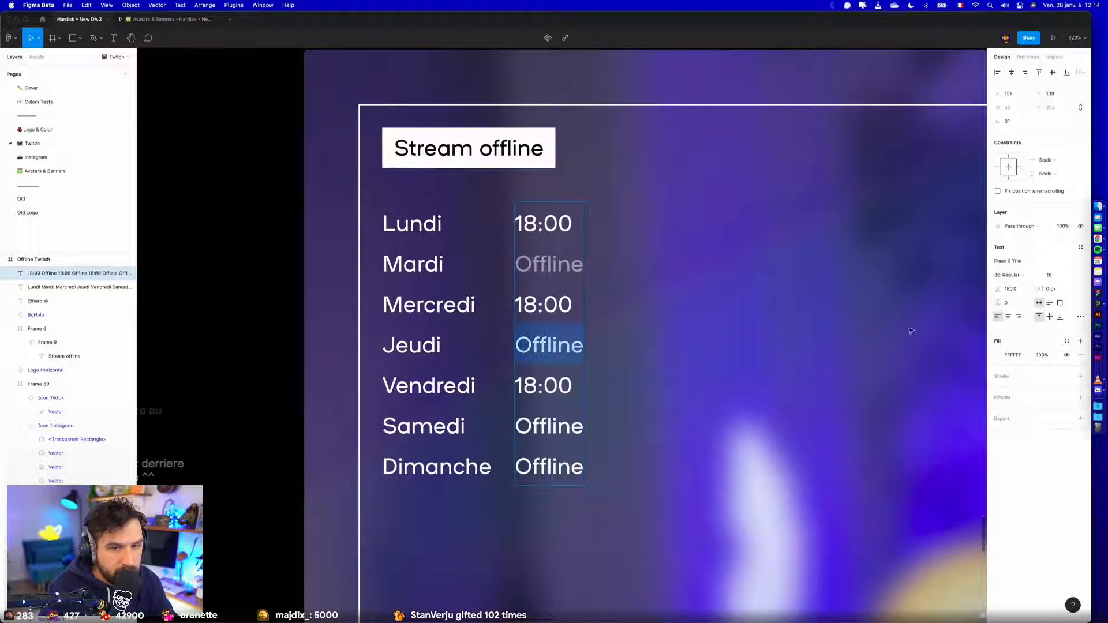
click(1049, 351)
text(5)
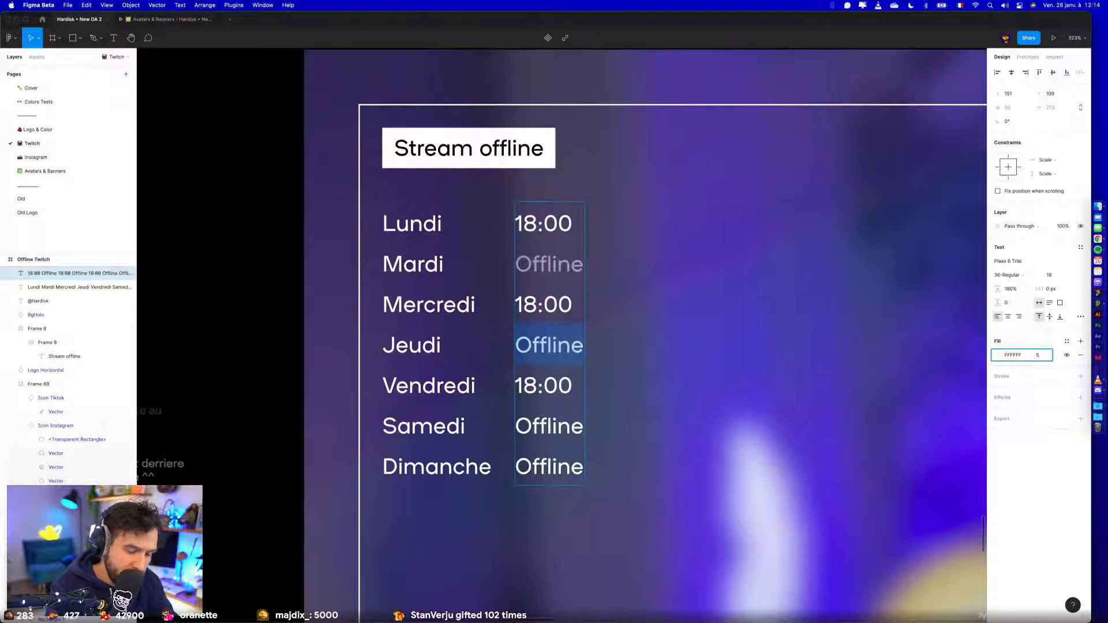
text(0)
key(Return)
- Set the fill opacity of the Samedi and Dimanche "Offline" entries to 50%
drag(516, 423, 584, 470)
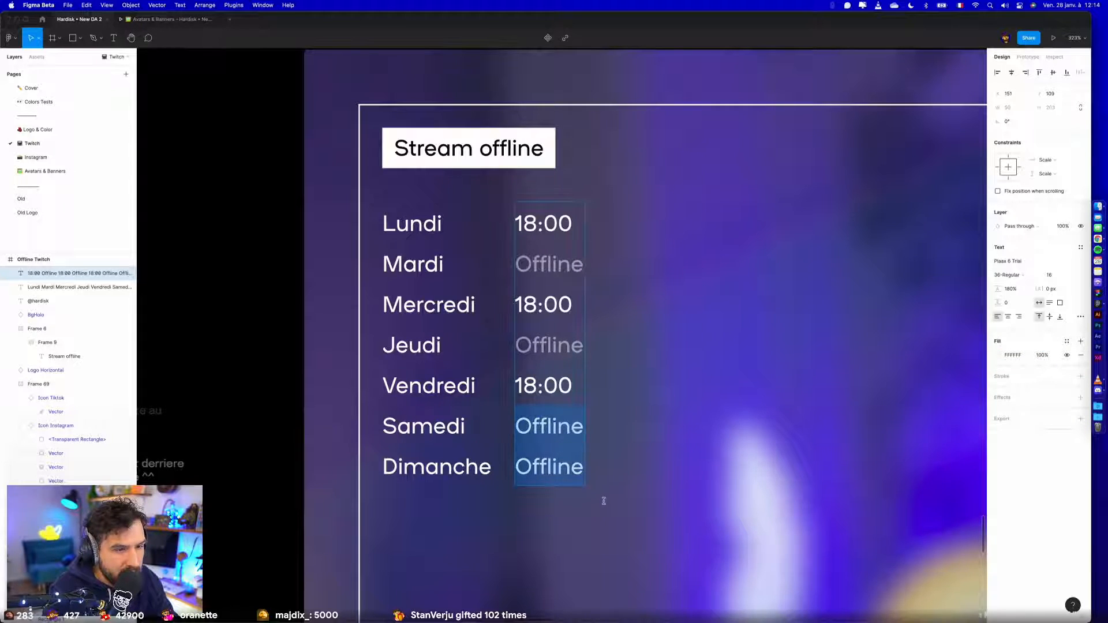
click(1042, 356)
text(50)
key(Return)
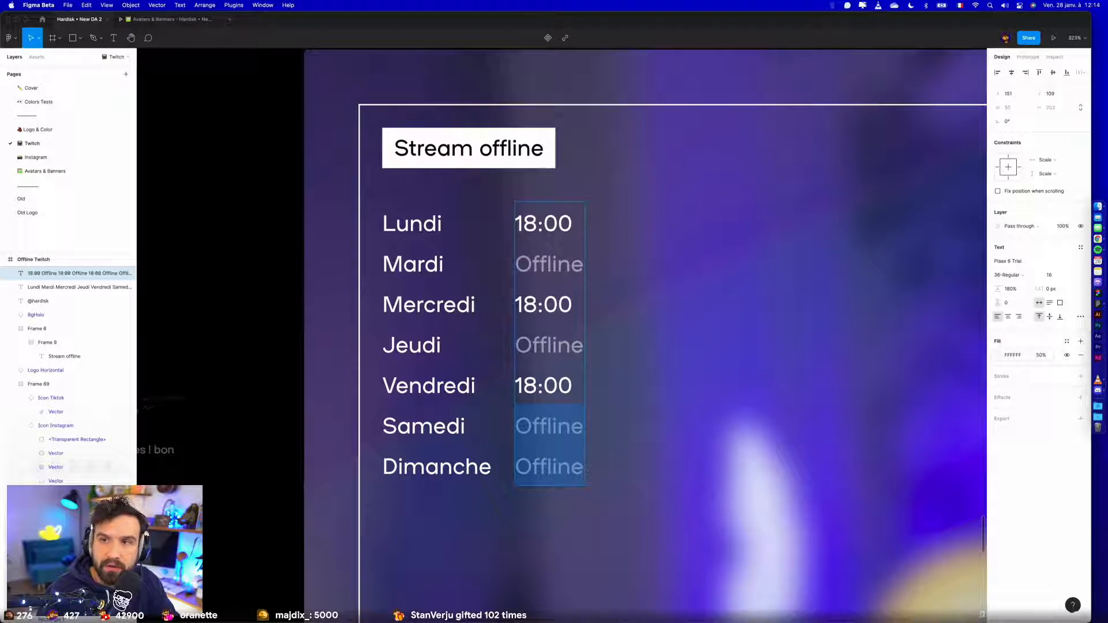
- Set the fill opacity of the words "Mardi" and "Jeudi" in the day list to 50%
click(440, 278)
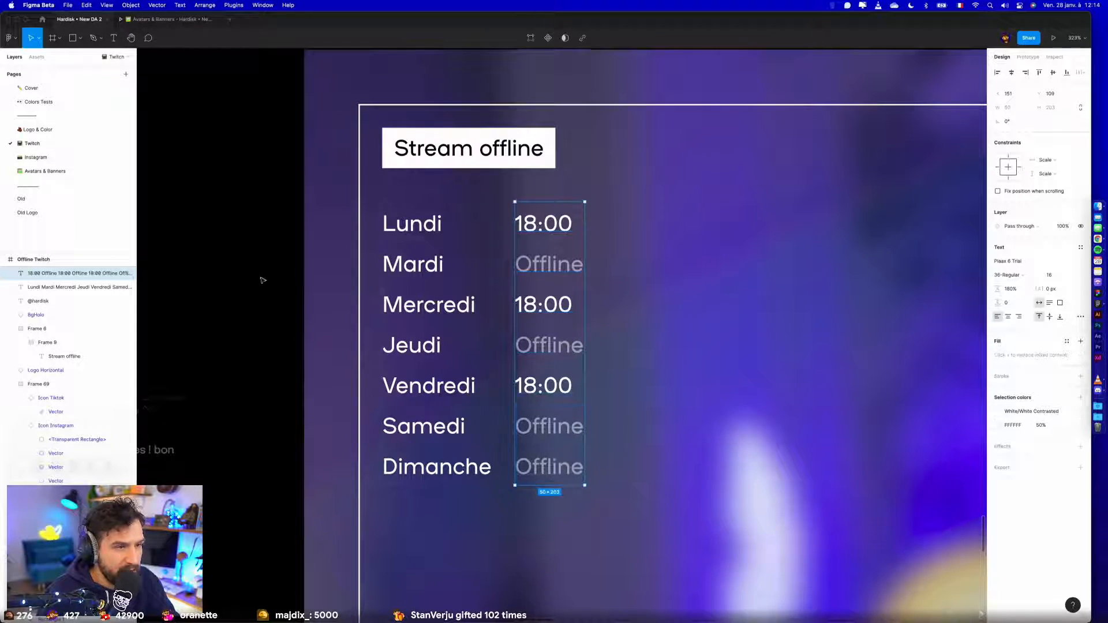
double_click(441, 278)
double_click(441, 277)
click(1048, 354)
text(50)
key(Return)
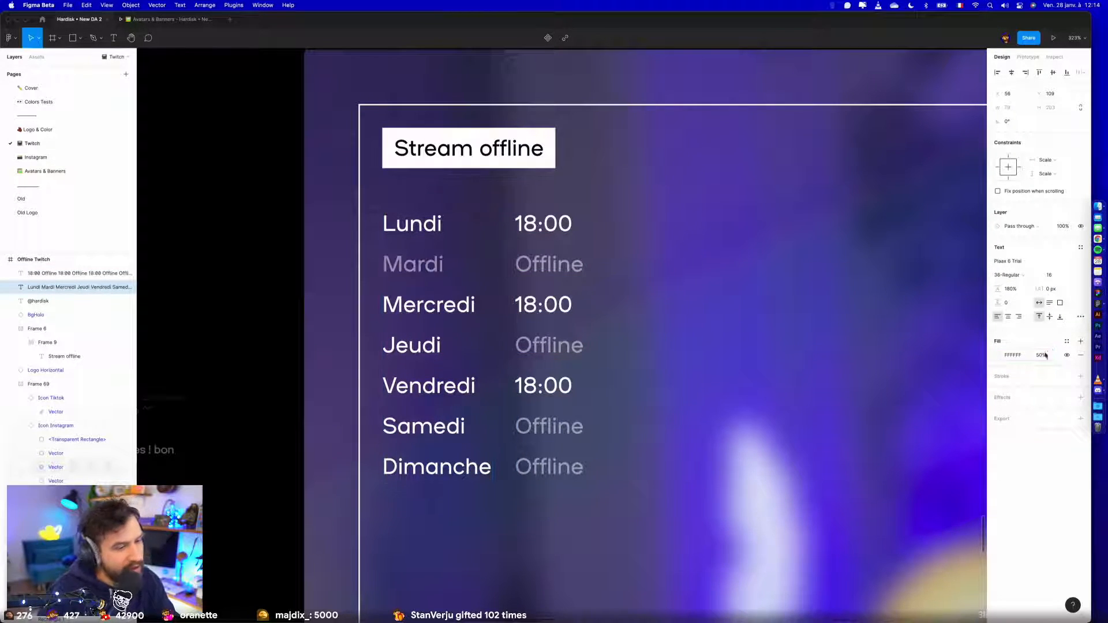
double_click(421, 346)
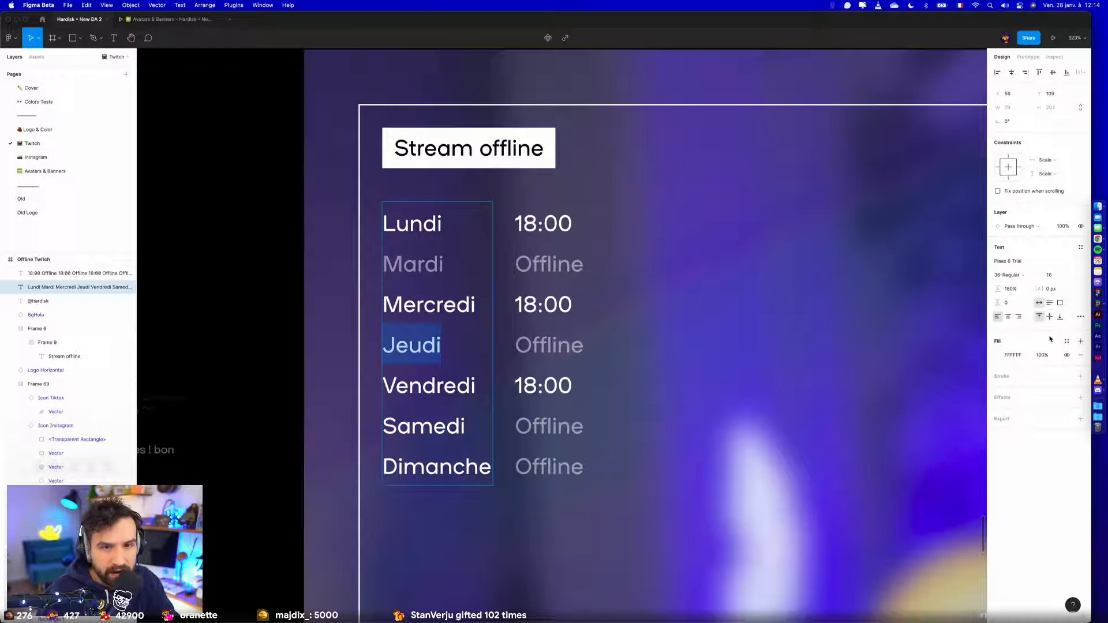
click(1040, 355)
key(Return)
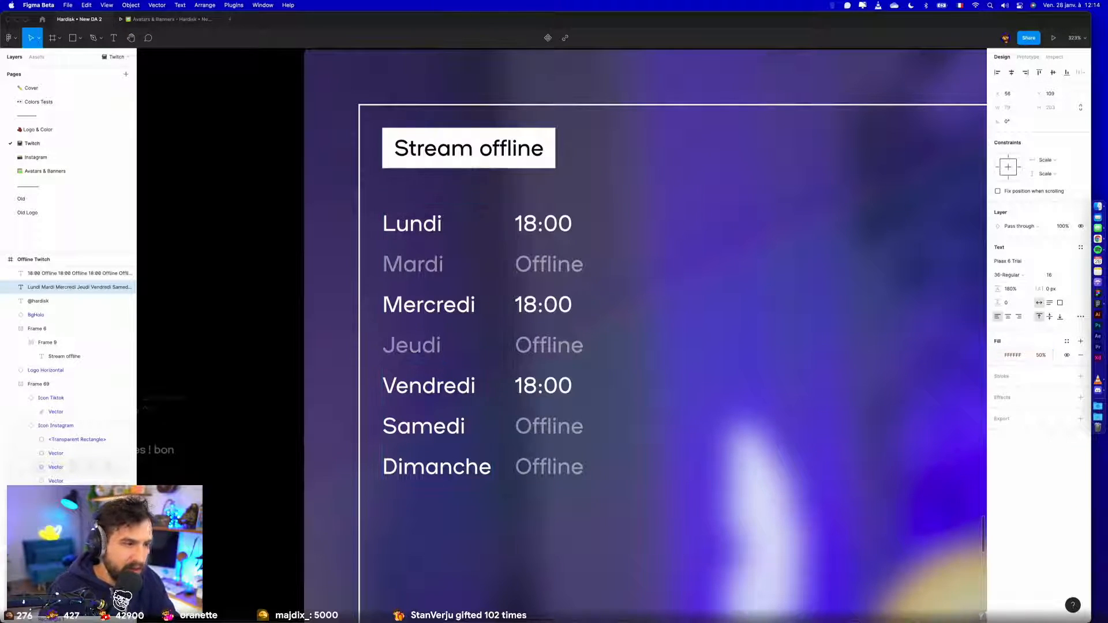
- Set the fill opacity of the words "Samedi" and "Dimanche" in the day list to 50%
drag(380, 425, 491, 471)
click(1063, 226)
click(1046, 357)
text(50)
key(Return)
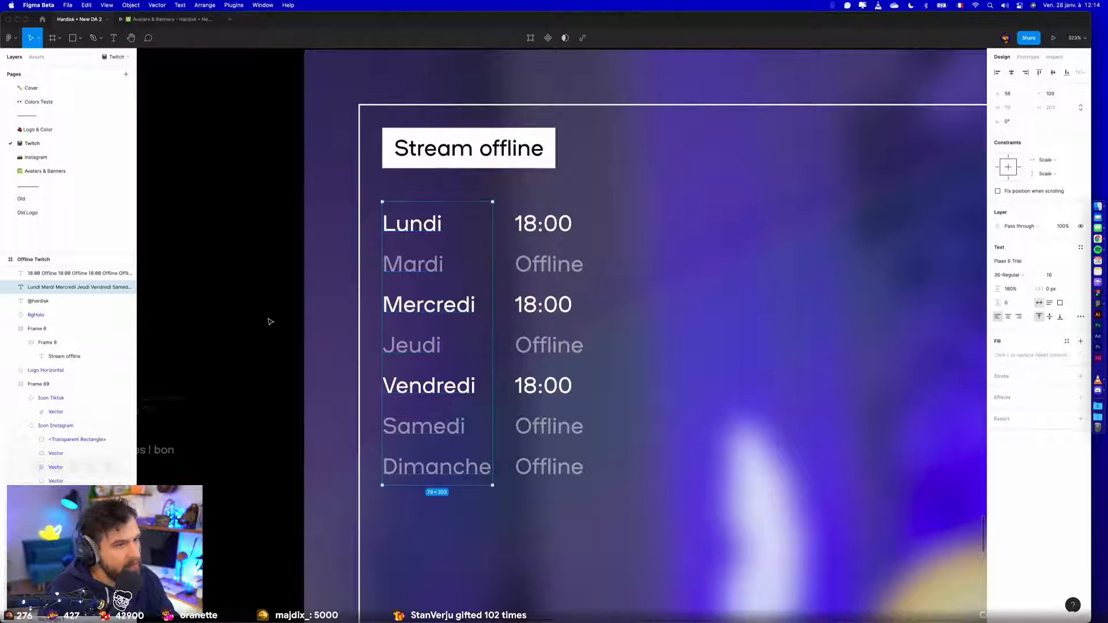
- Combine the day list and the hours list in an auto layout frame with 16 padding
scroll(269, 312, down, 5)
click(228, 361)
scroll(226, 362, down, 2)
scroll(226, 361, up, 5)
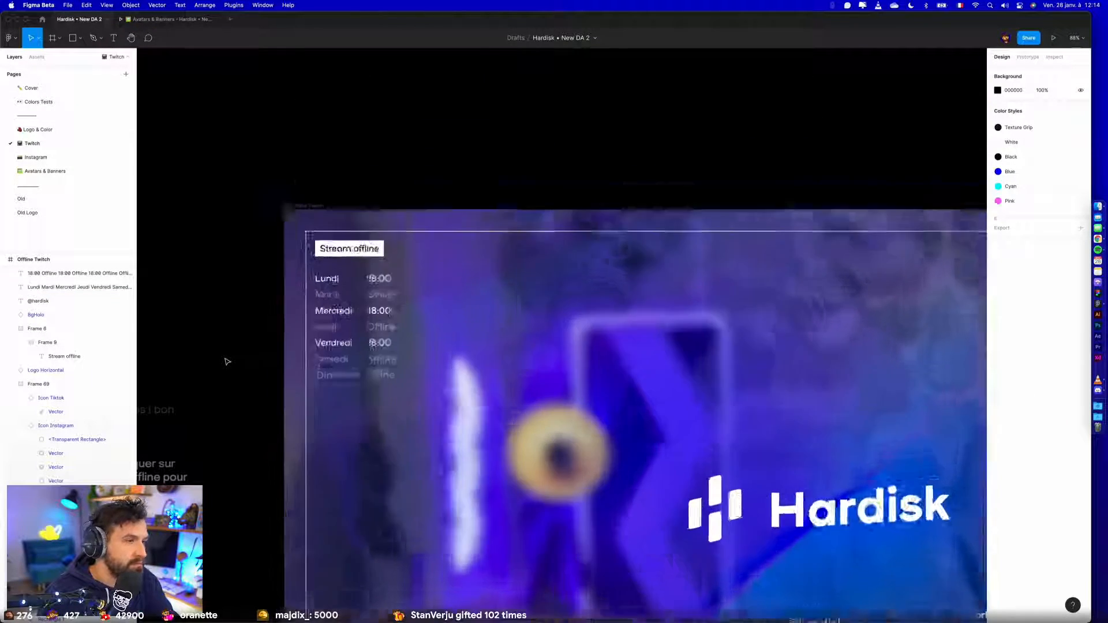
click(398, 242)
shift+click(475, 235)
key(shift+a)
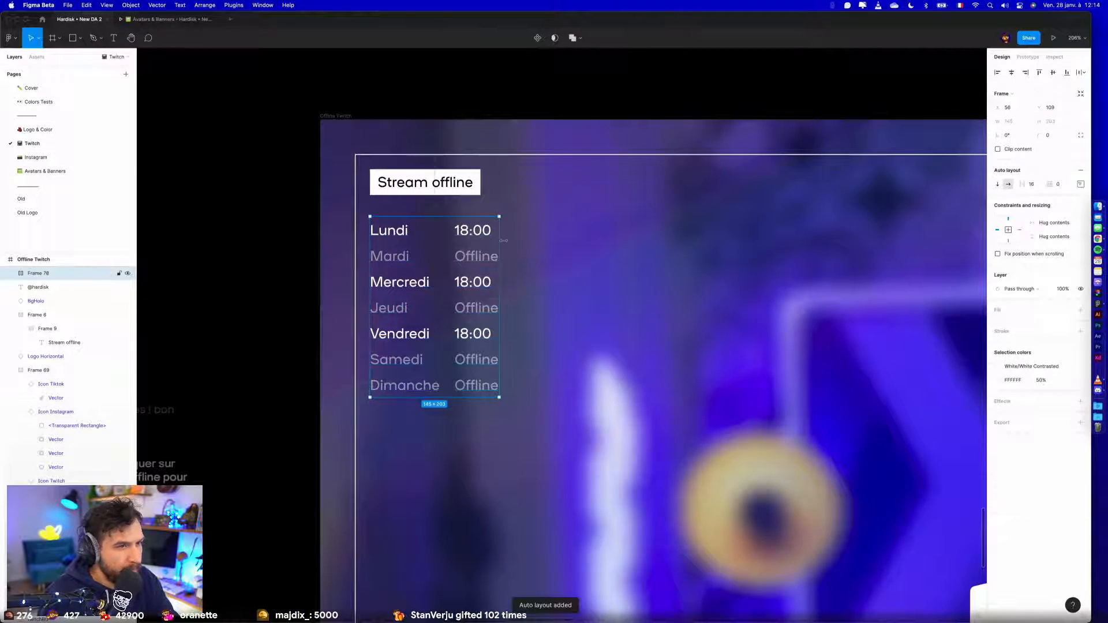
click(1059, 184)
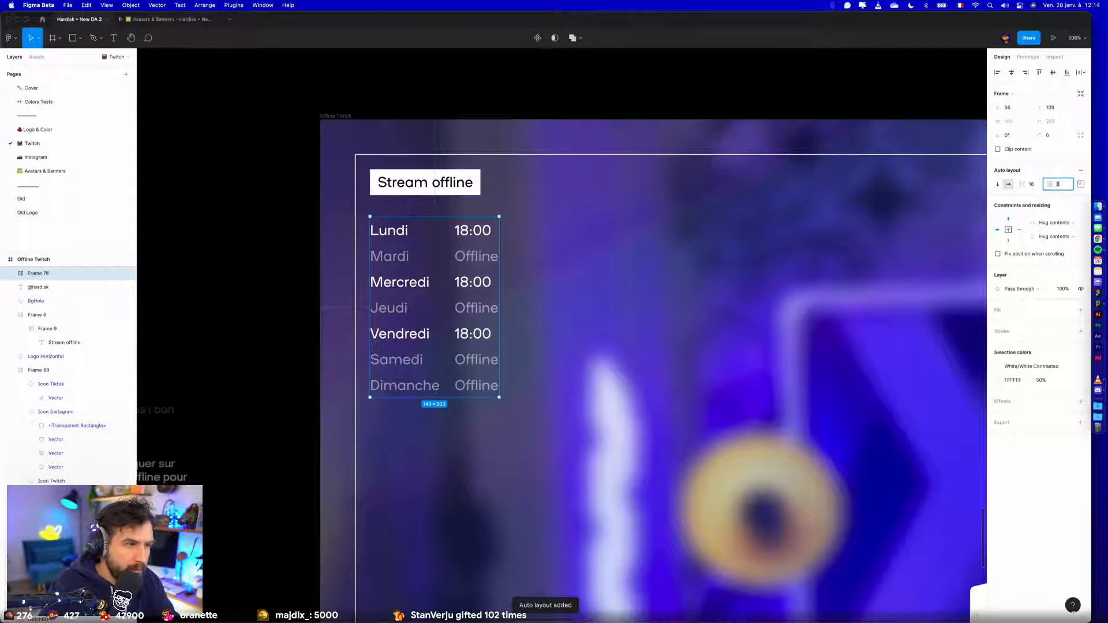
text(16)
key(Return)
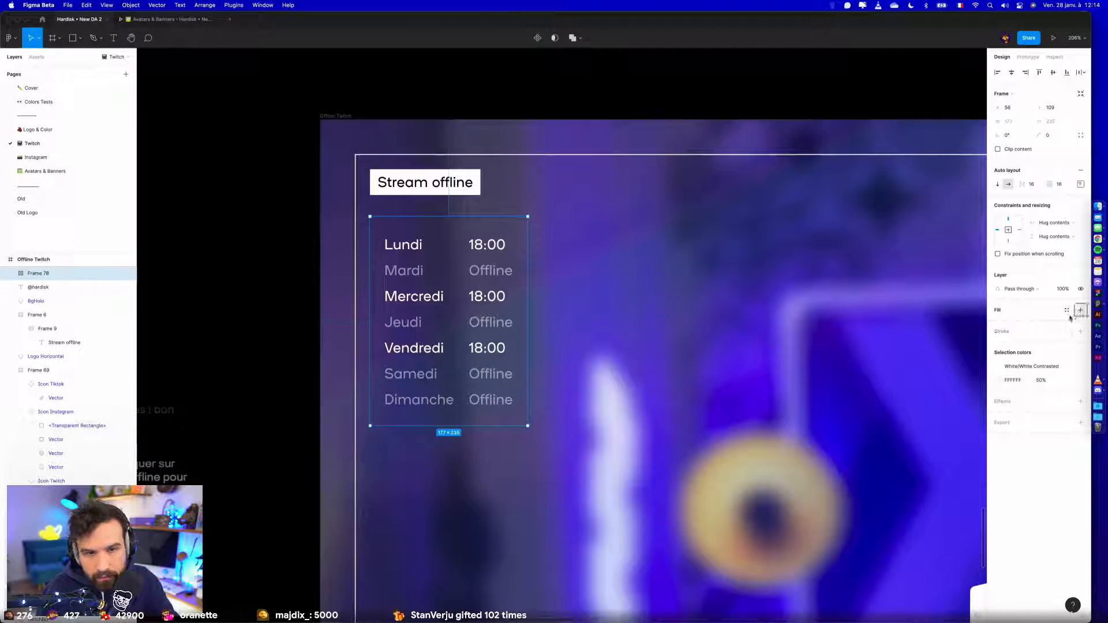
- Give the schedule frame a white (FFFFFF) inside stroke of 1, leaving it without a fill
click(1079, 311)
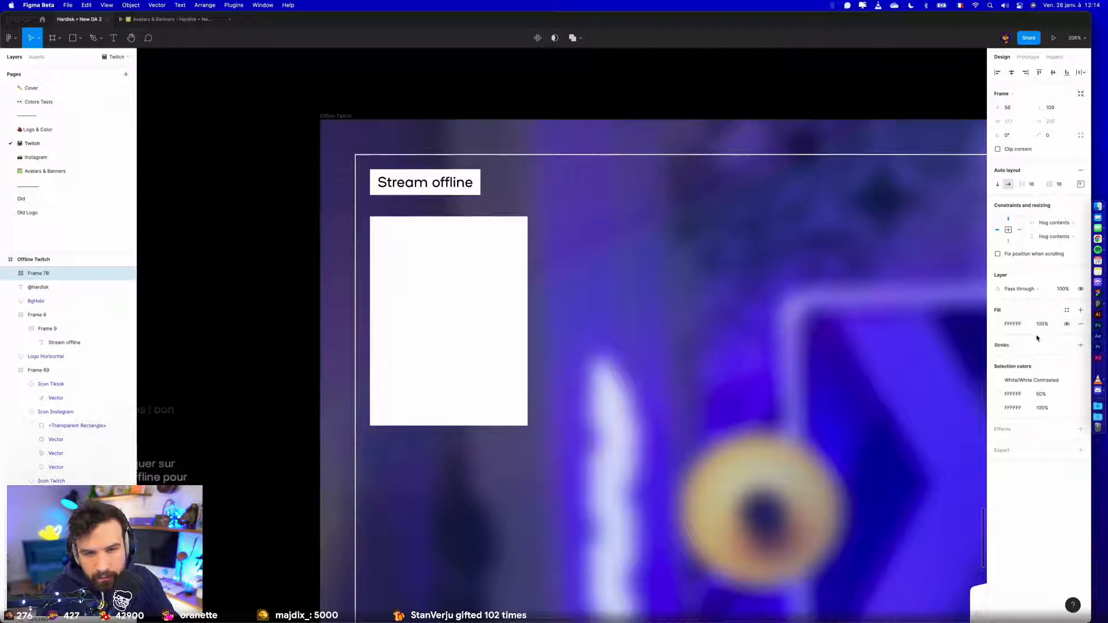
click(1080, 324)
click(1080, 332)
click(1013, 349)
text(fff)
key(Return)
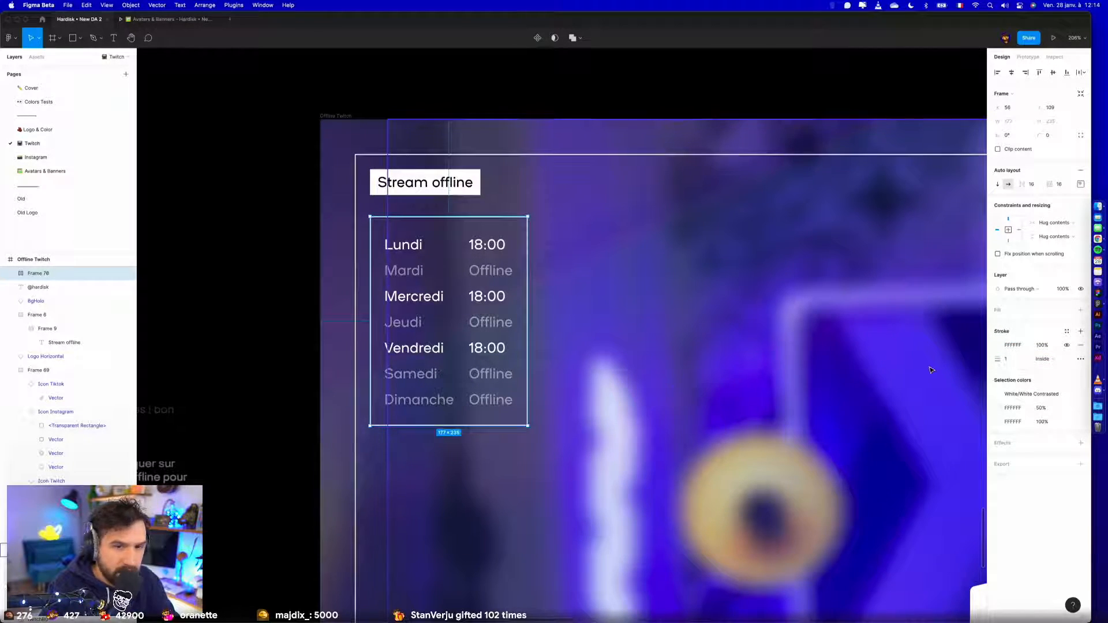
click(305, 226)
scroll(306, 232, down, 5)
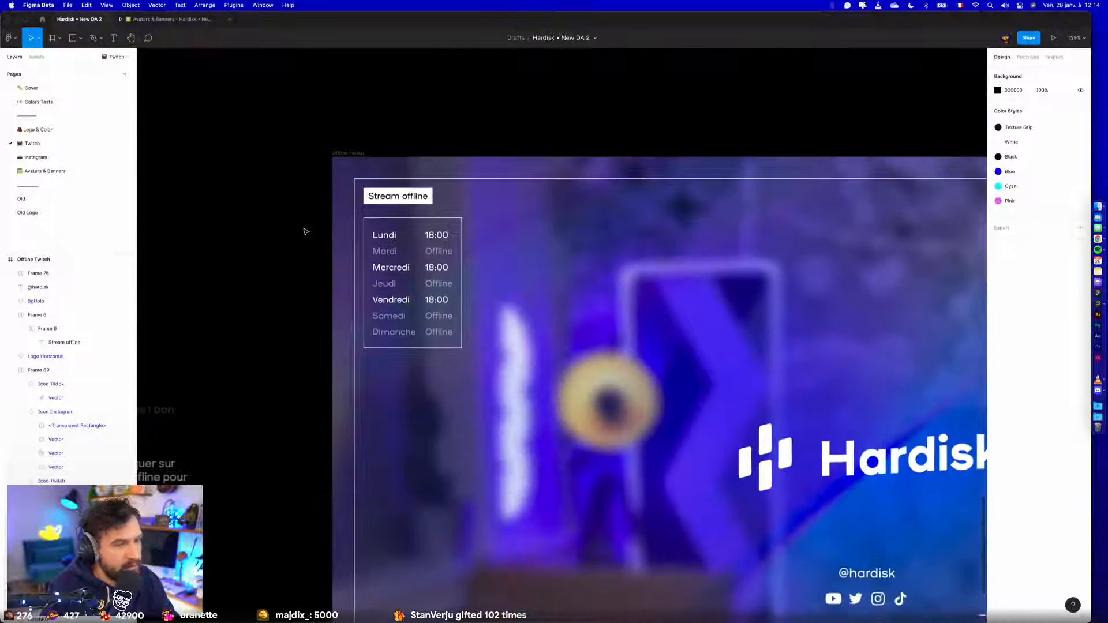
- Move the "Stream offline" label to the design's top centre and the schedule frame to the border's lower-right corner at X 1703, Y 806
click(380, 241)
scroll(381, 241, down, 4)
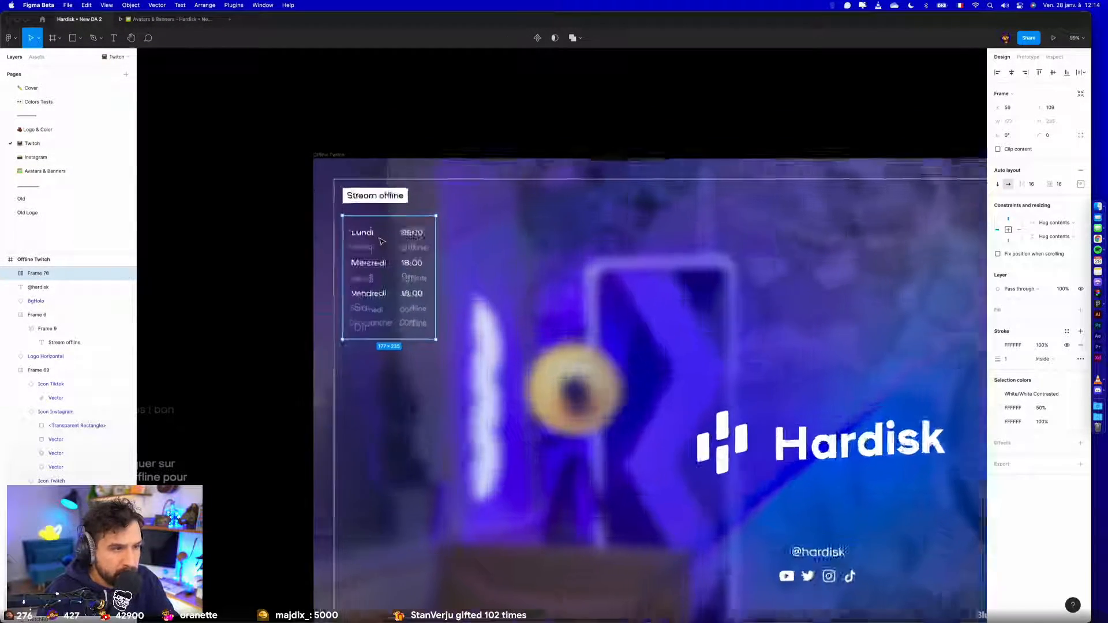
click(277, 266)
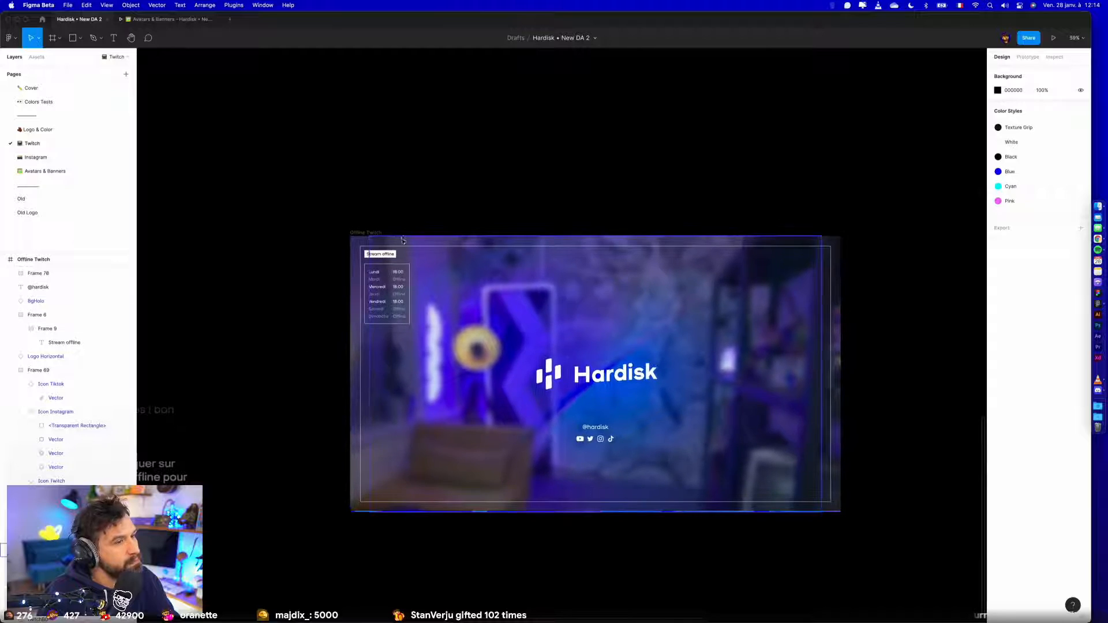
scroll(393, 151, up, 4)
drag(373, 270, 764, 281)
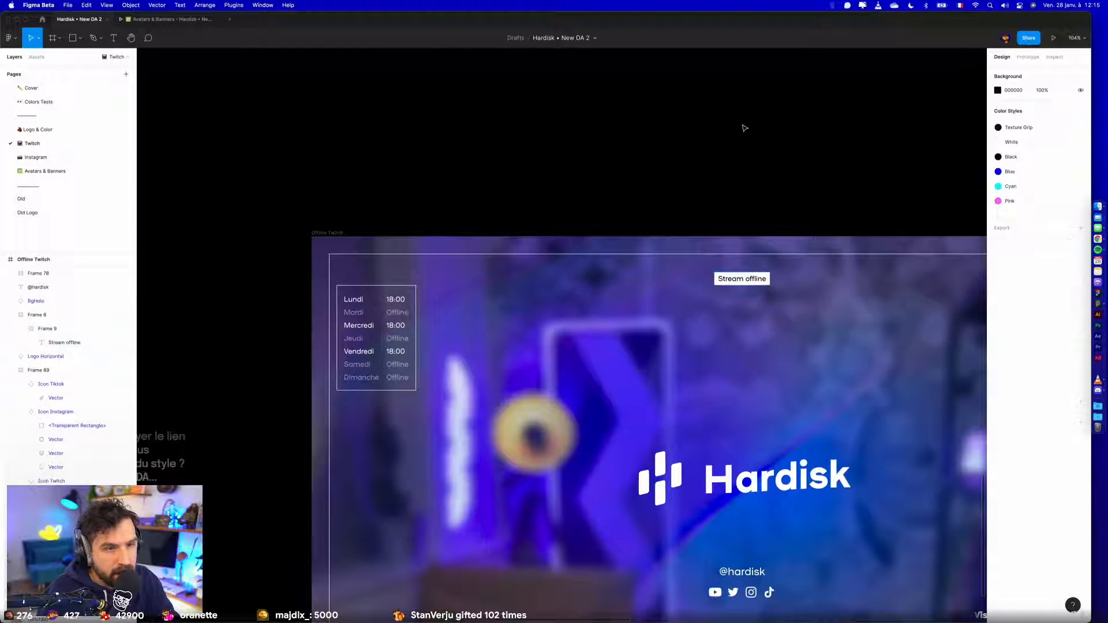
scroll(593, 111, down, 3)
mouse_move(590, 208)
mouse_down()
mouse_move(590, 254)
mouse_move(590, 188)
mouse_up()
drag(335, 256, 860, 477)
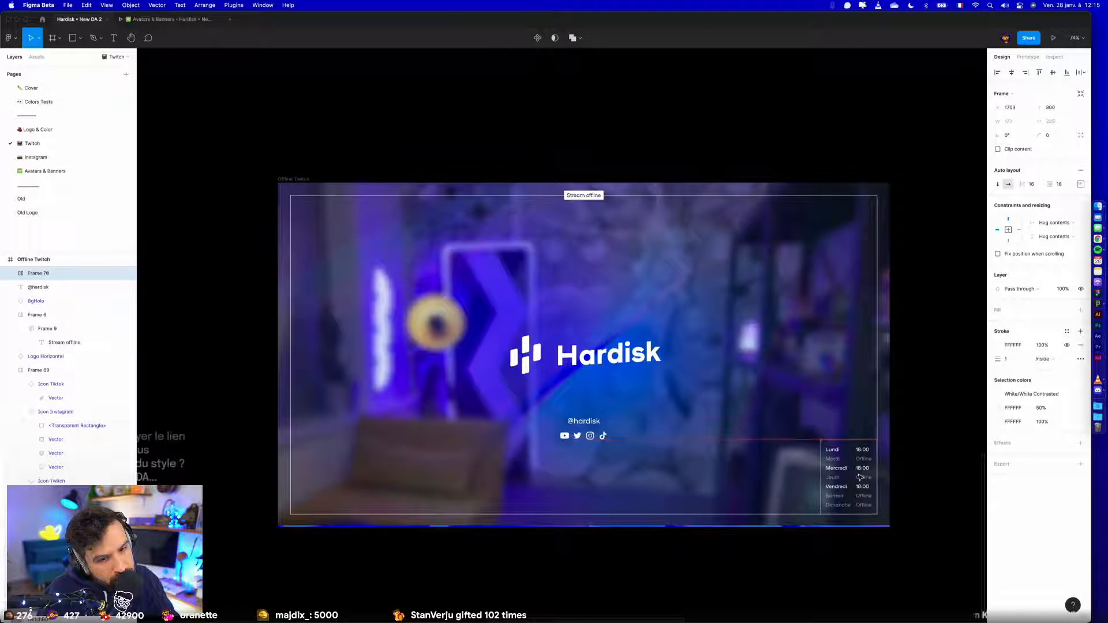
click(922, 446)
- Switch to Chrome, open the Twitch channel's chat view to examine its current offline screen, and dismiss the latest-video panel
key(ctrl+Left)
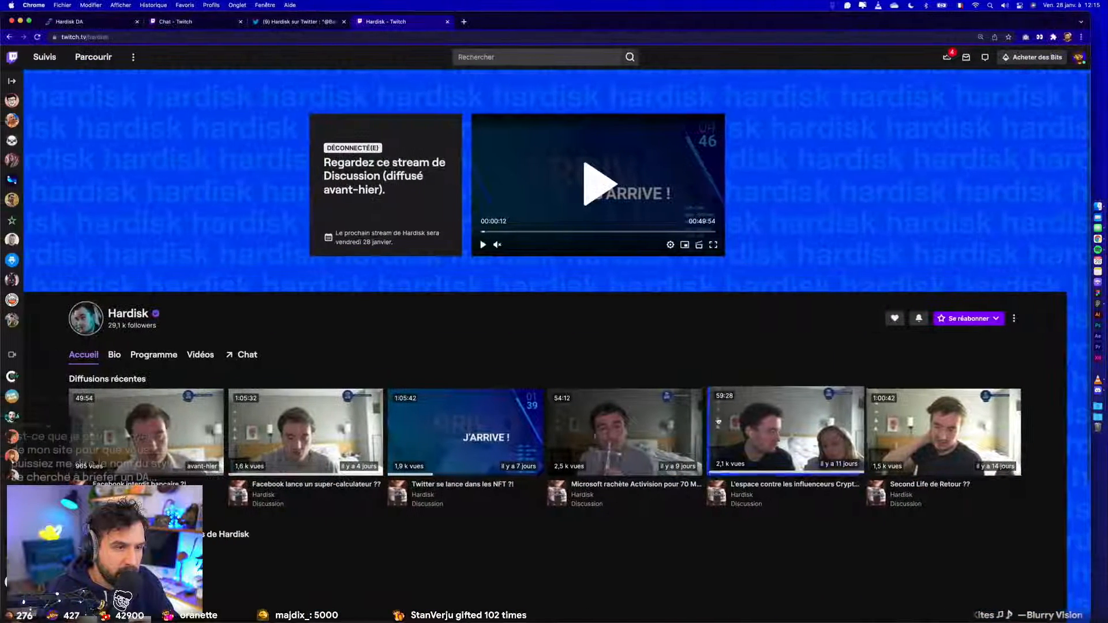
click(252, 354)
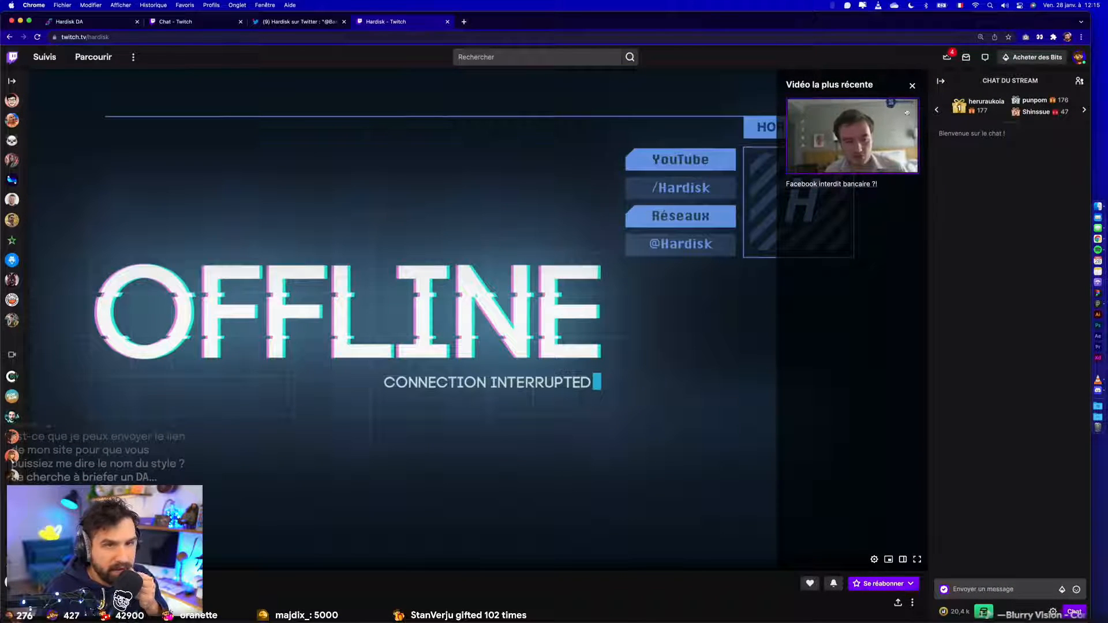
click(914, 86)
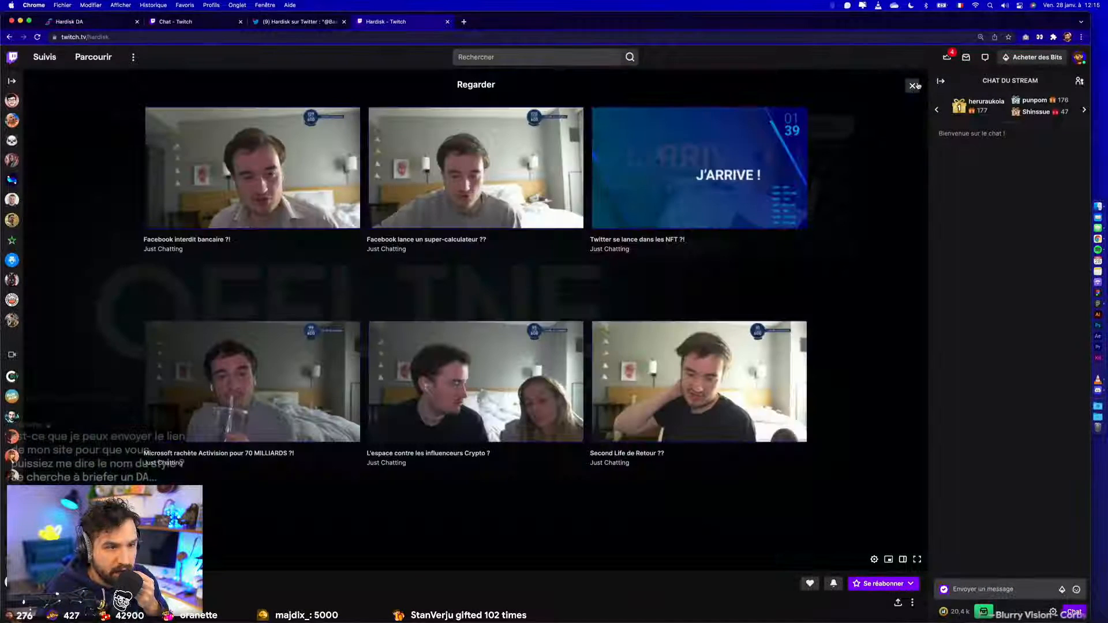
- Dismiss the suggested-videos overlay and reload the Twitch channel page to examine which part of the offline screen the latest-video panel covers
click(910, 84)
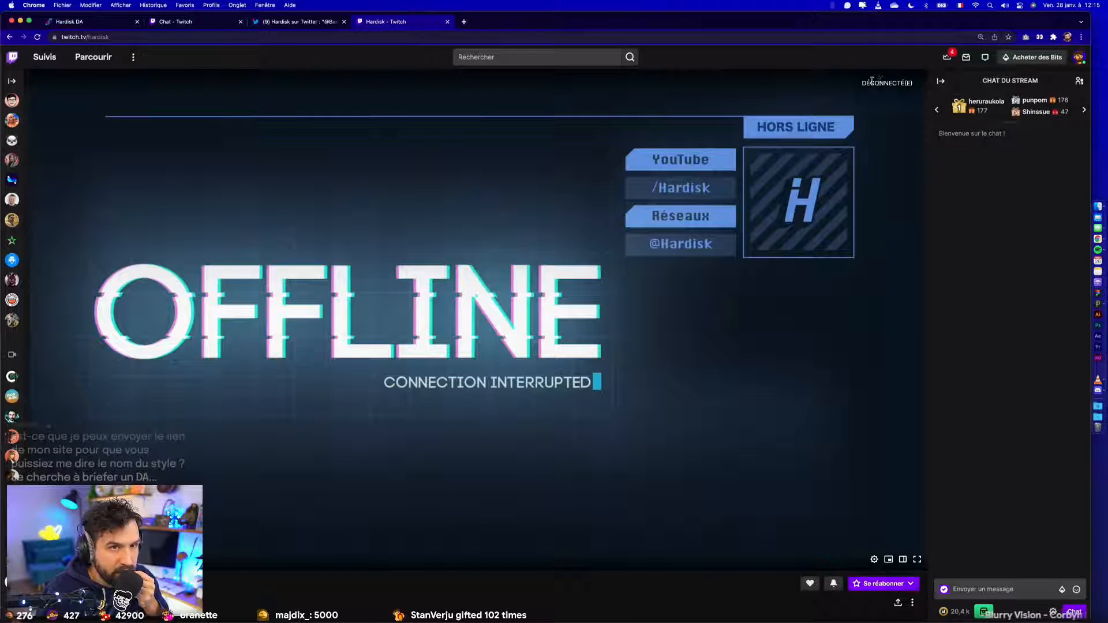
click(238, 38)
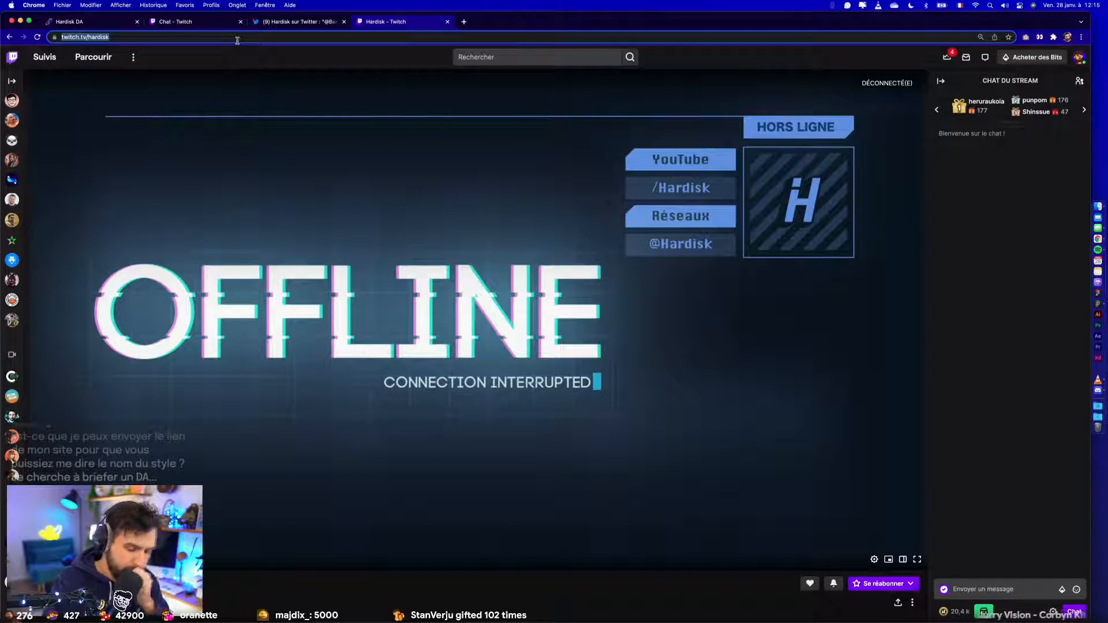
key(Return)
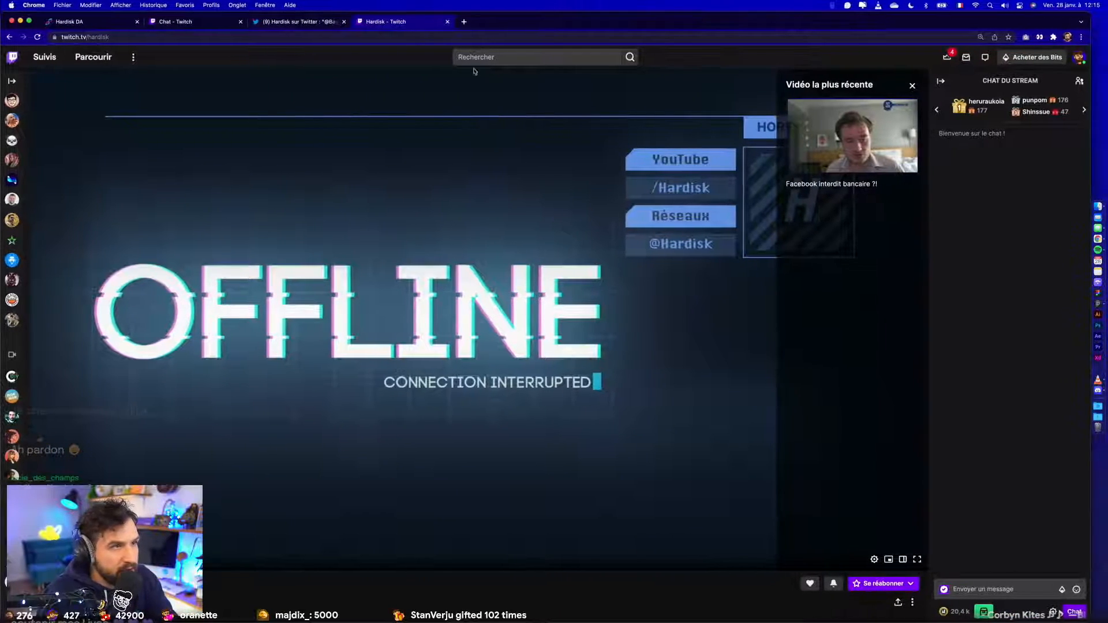
- Switch to Figma and move the schedule frame to the border's lower-left corner at X 56, Y 790
key(ctrl+Right)
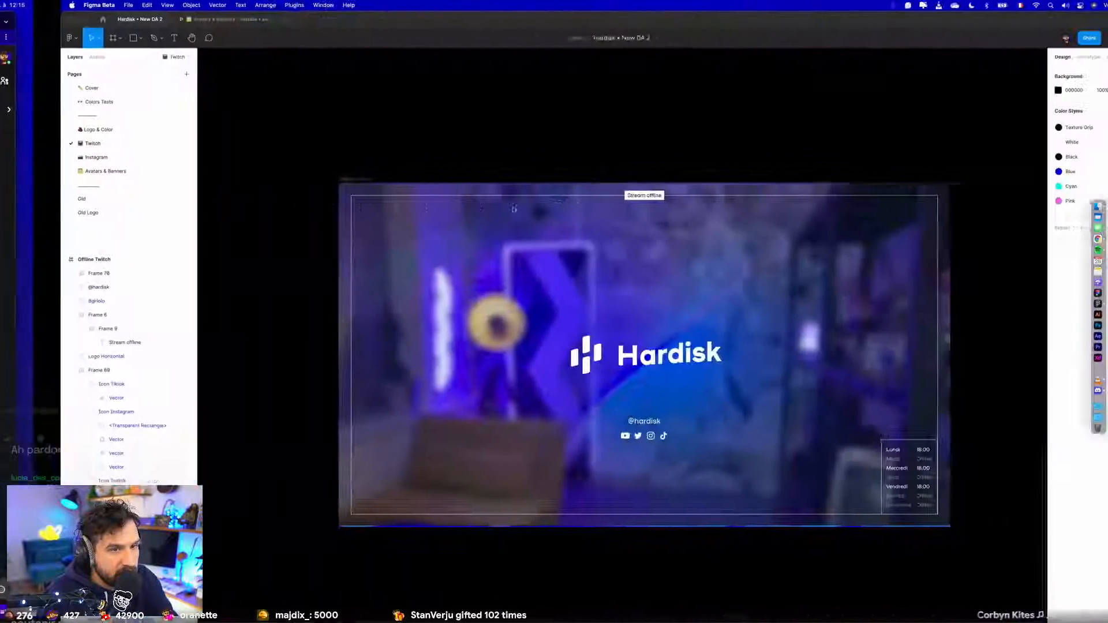
drag(852, 476, 329, 486)
key(shift+Up)
key(shift+Right)
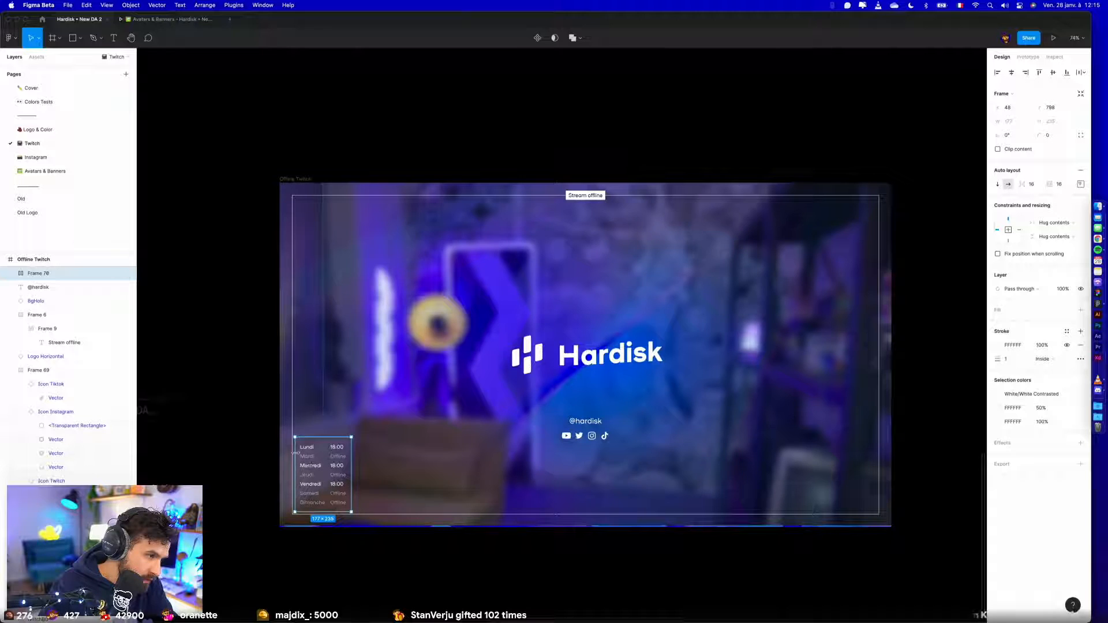
key(shift+Right)
key(shift+Up)
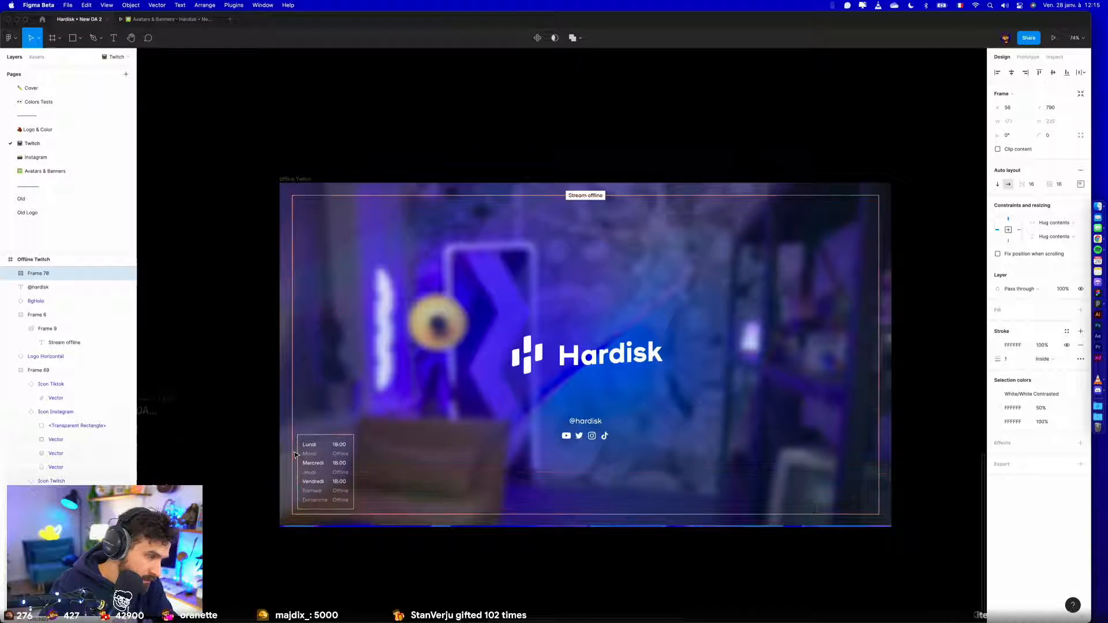
- Paste a copy of the schedule frame into the WaitScreen frame's lower-left corner at X 56, Y 790
scroll(295, 454, down, 5)
click(240, 344)
drag(345, 220, 499, 472)
click(464, 322)
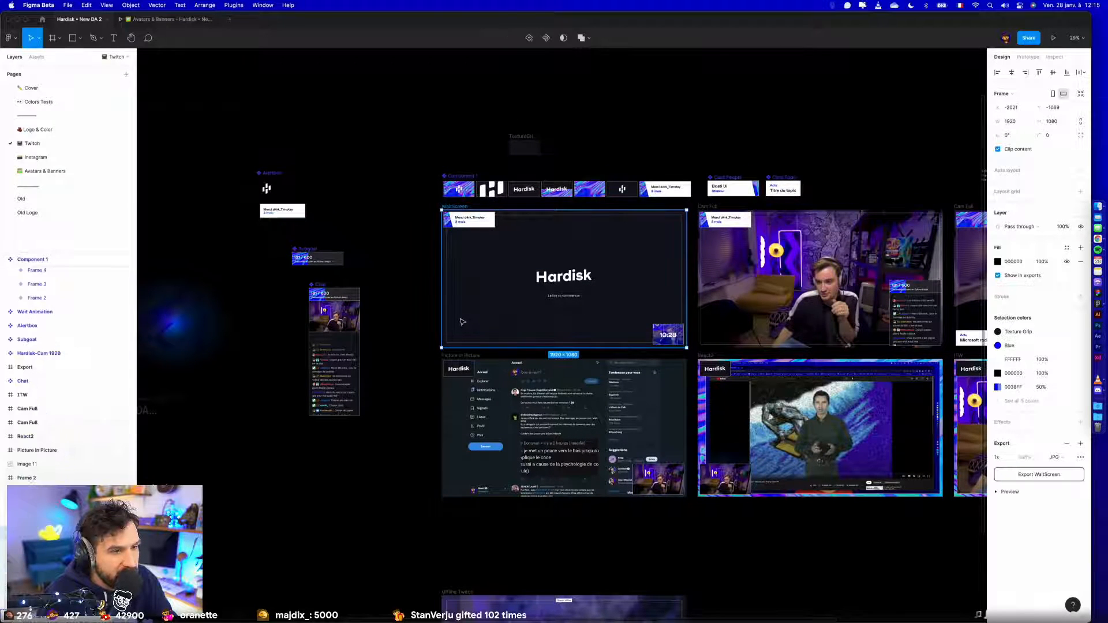
scroll(461, 321, up, 5)
key(super+v)
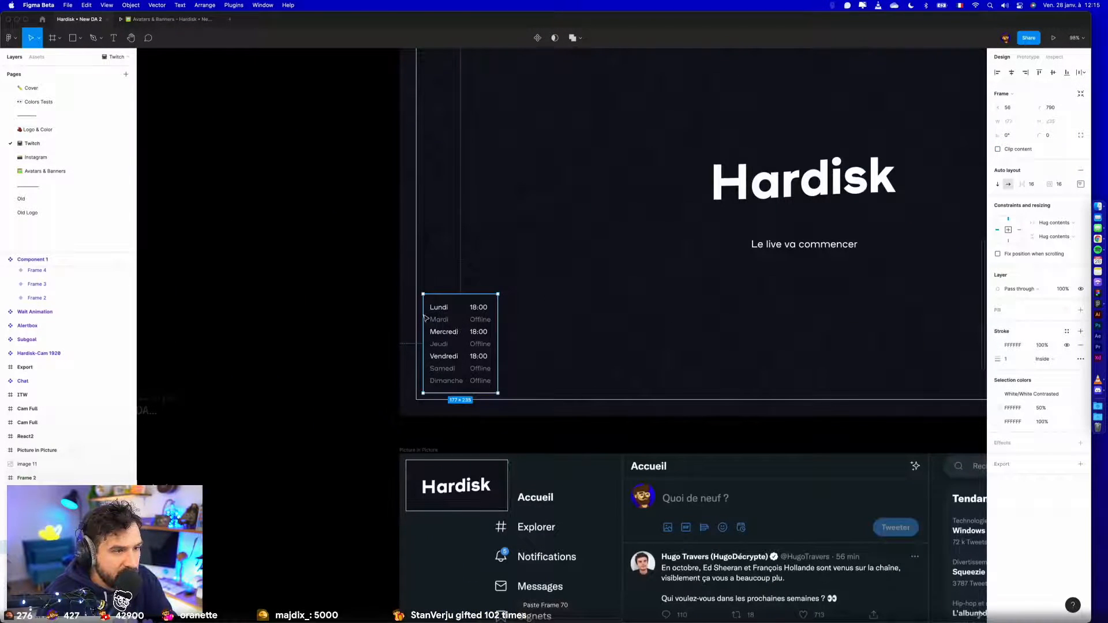
click(314, 314)
- Compare the schedule's placement on the waiting screen and on the Offline Twitch frame
scroll(314, 314, down, 5)
scroll(279, 288, down, 1)
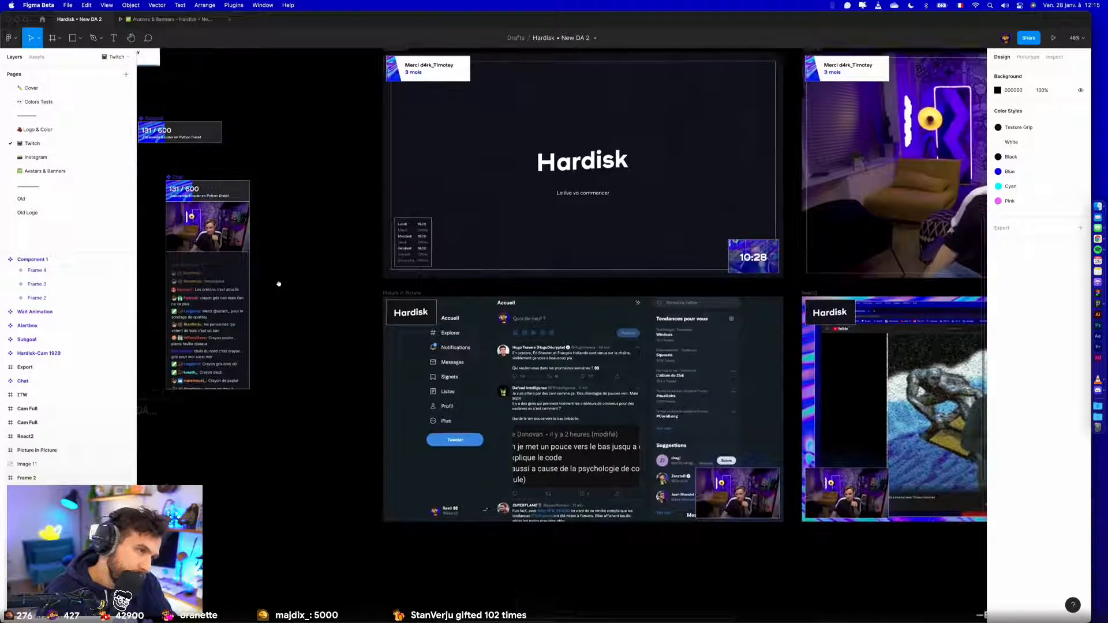
scroll(289, 288, left, 1)
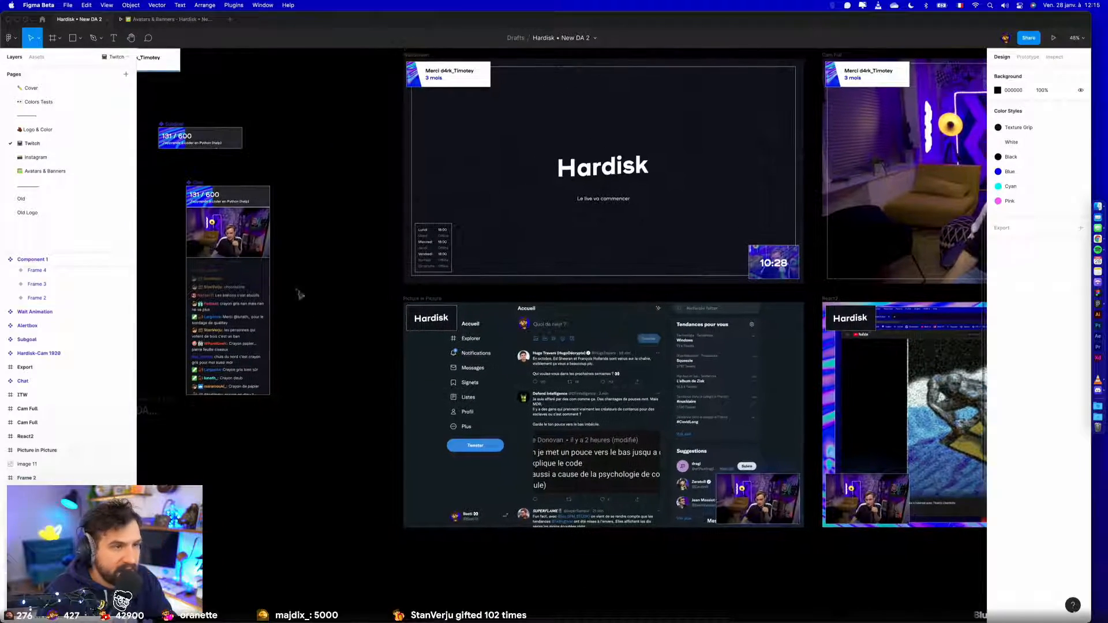
scroll(323, 323, down, 3)
scroll(369, 243, down, 5)
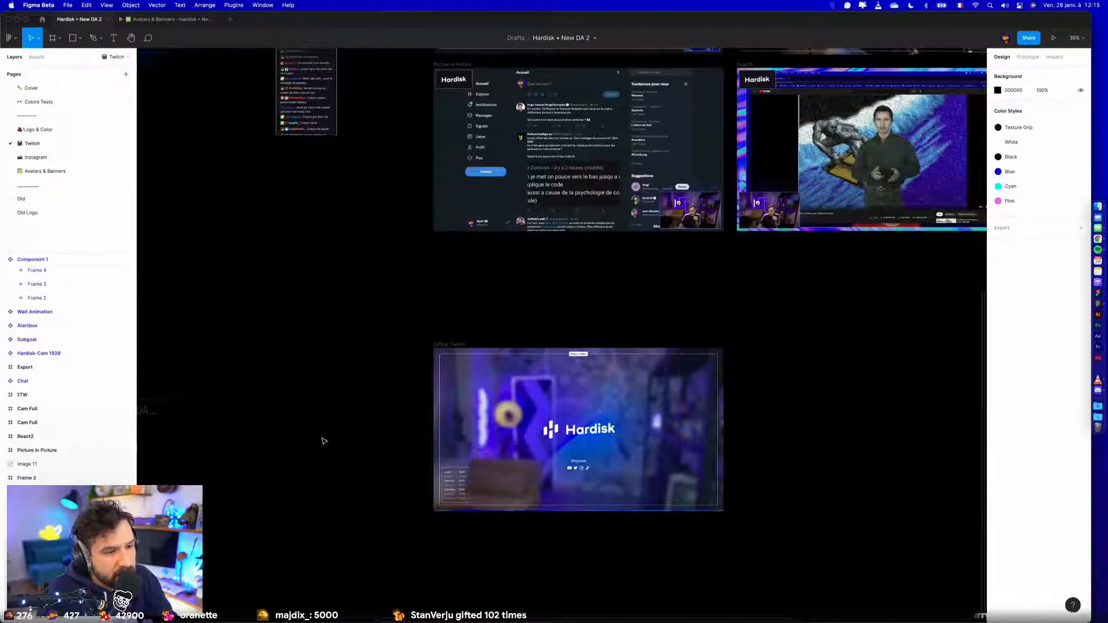
scroll(391, 487, up, 10)
drag(445, 442, 373, 327)
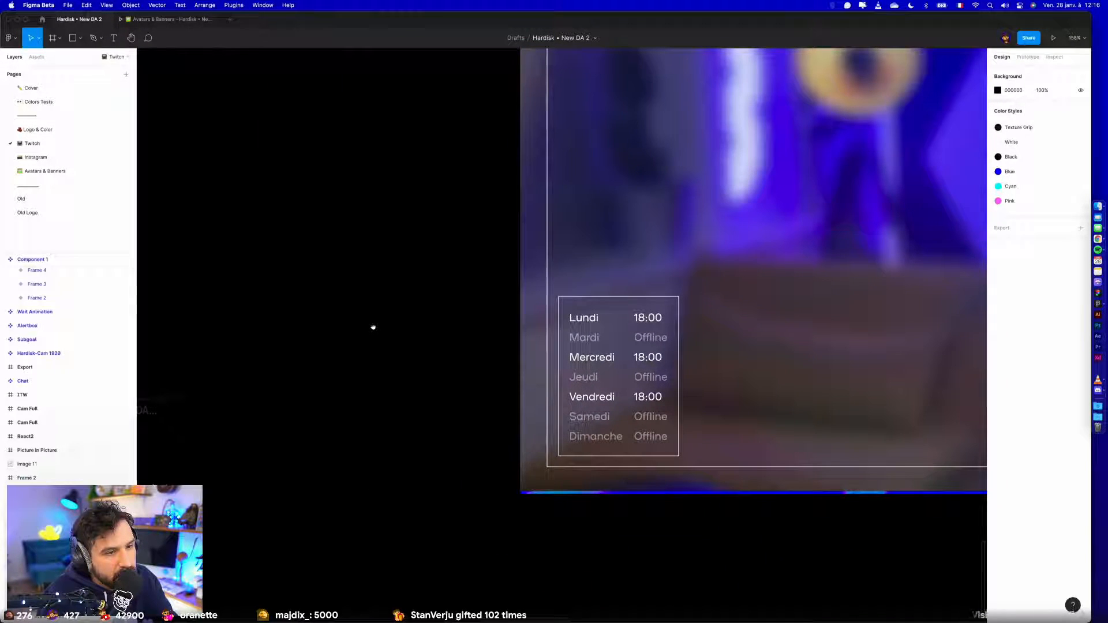
scroll(378, 326, down, 6)
drag(696, 444, 630, 460)
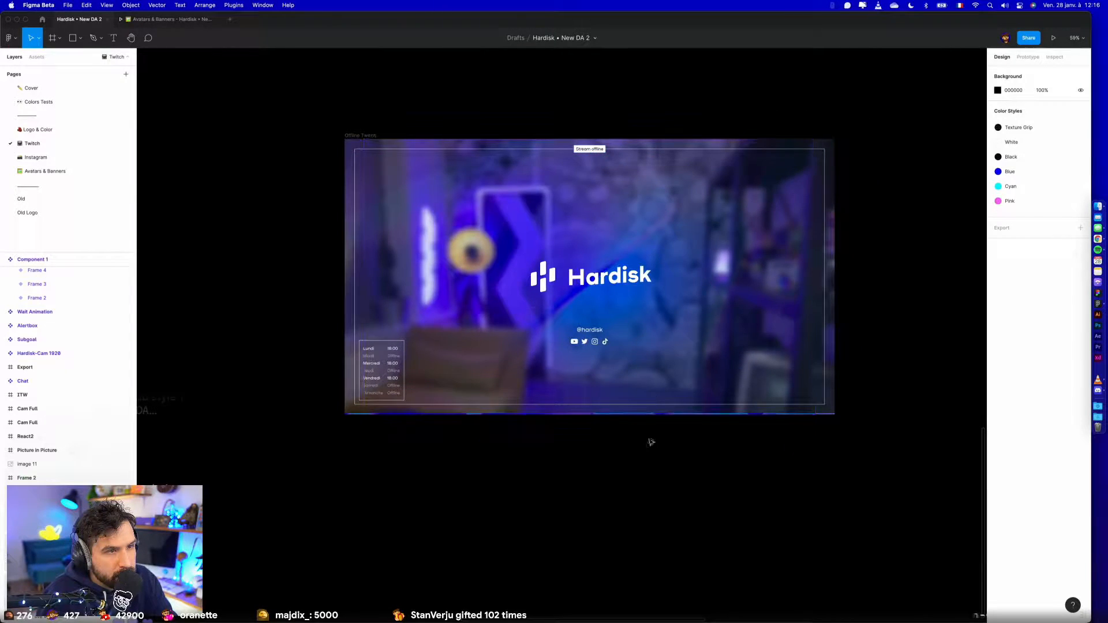
- Preview the Offline Twitch frame in presentation mode, check the Avatars & Banners prototype, and return to the design file
click(578, 151)
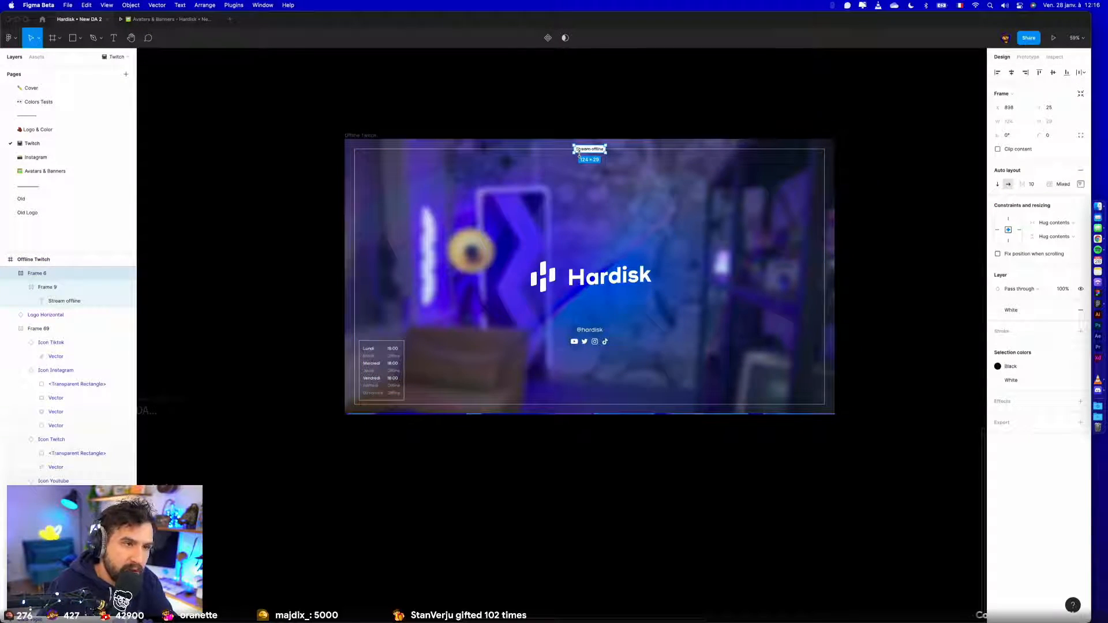
click(413, 132)
click(1053, 38)
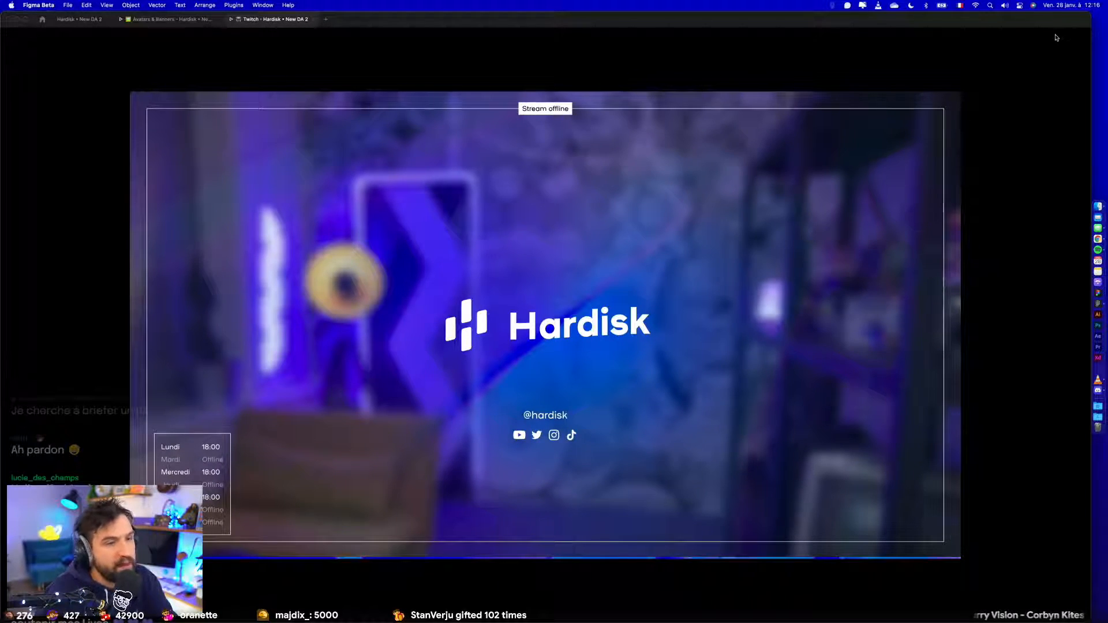
click(167, 19)
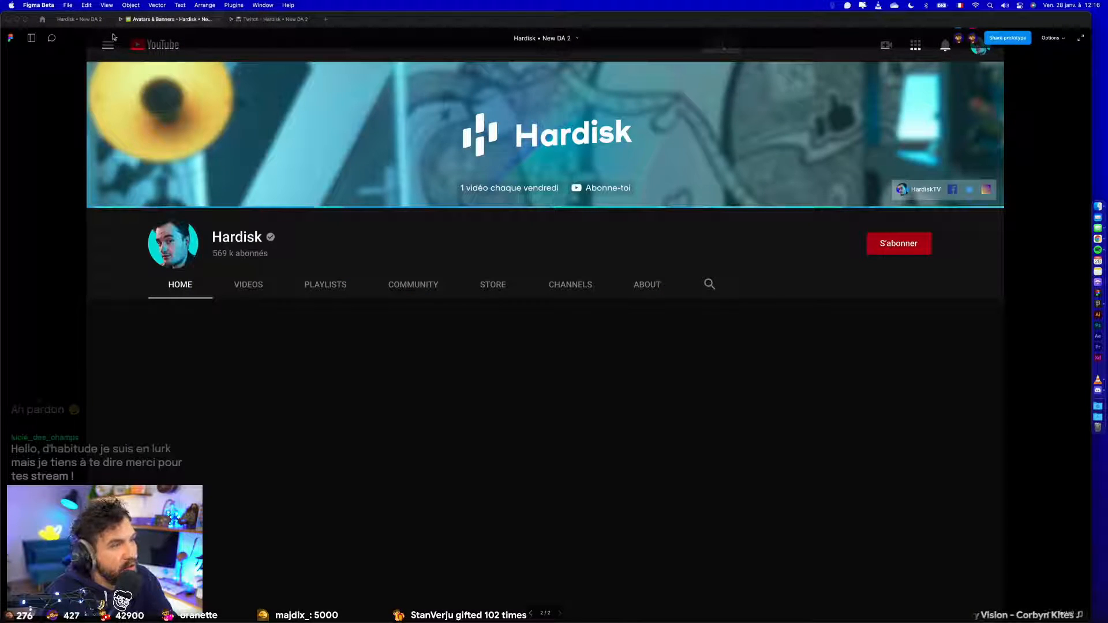
click(79, 19)
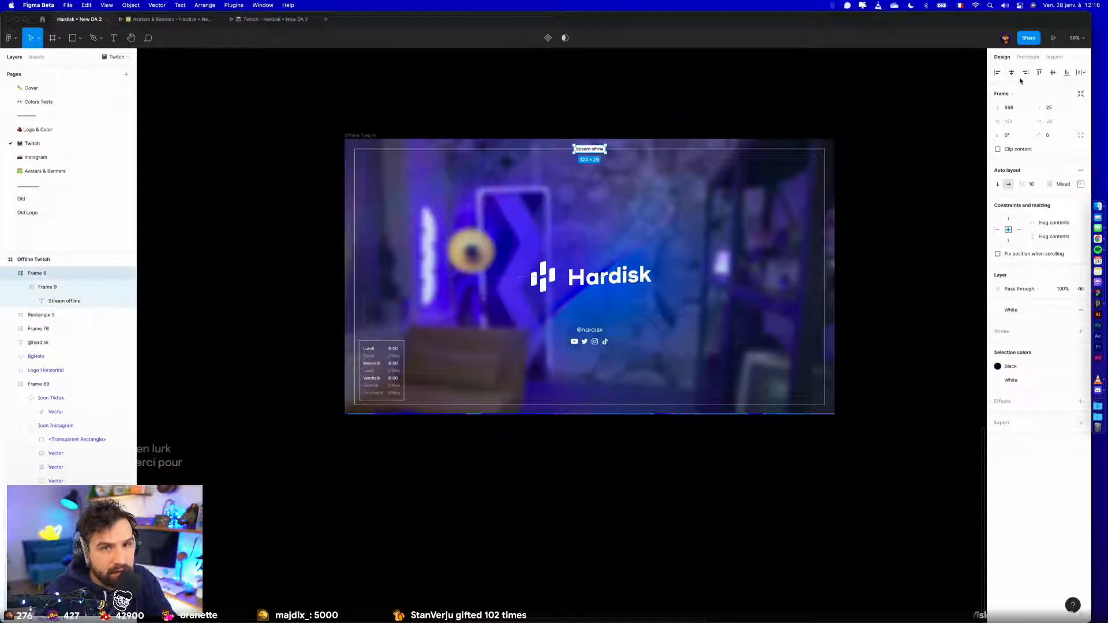
drag(604, 154, 616, 247)
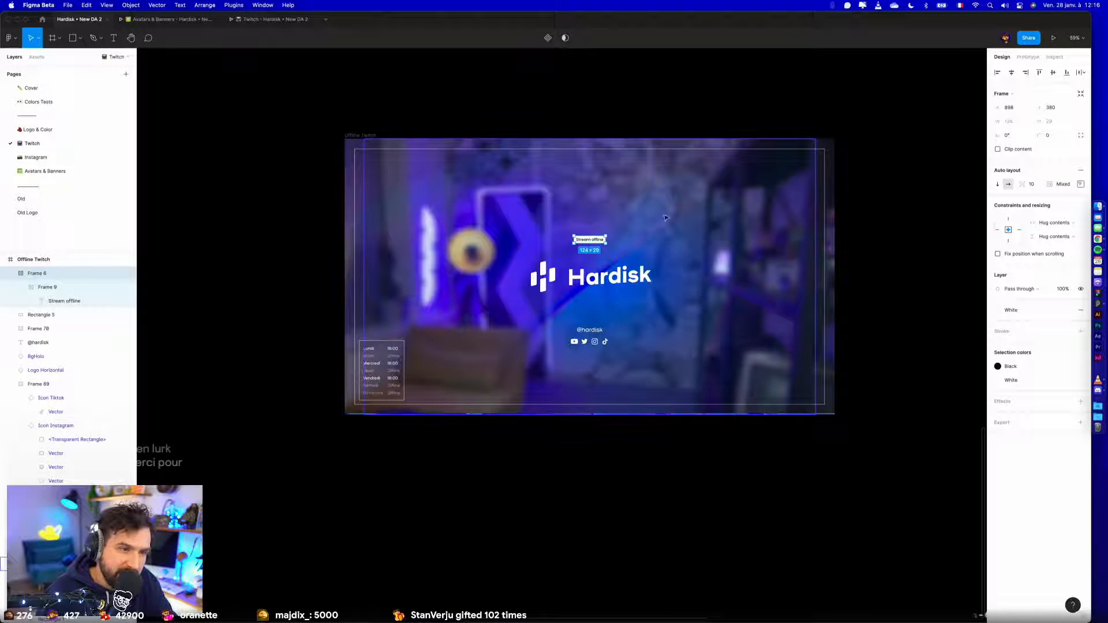
click(590, 330)
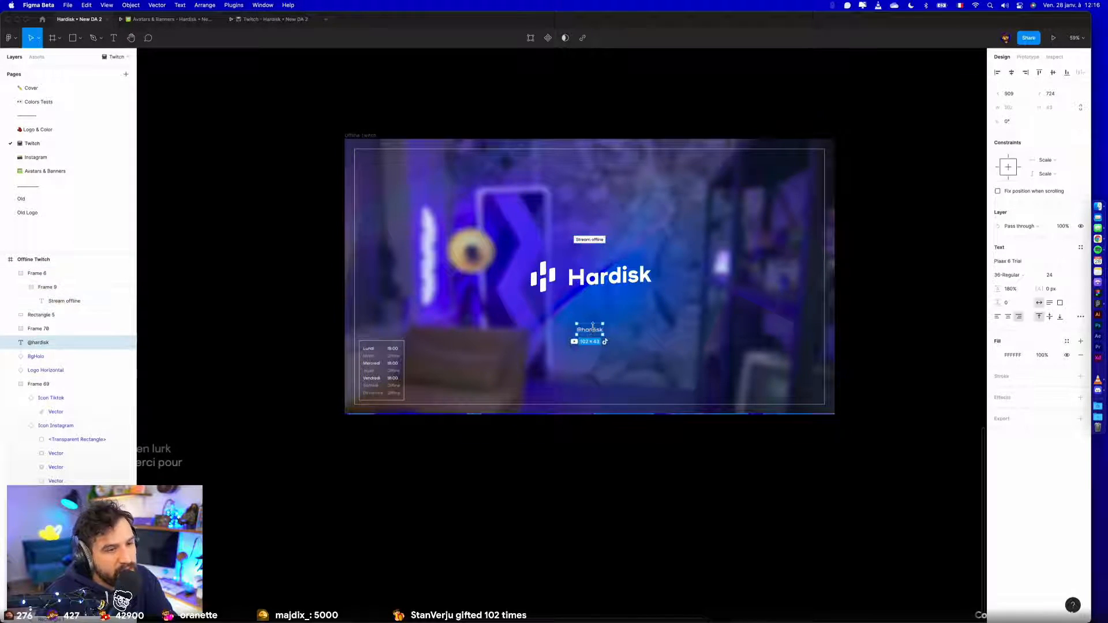
scroll(592, 326, up, 10)
shift+click(596, 374)
drag(595, 342, 598, 319)
scroll(600, 312, down, 10)
click(657, 317)
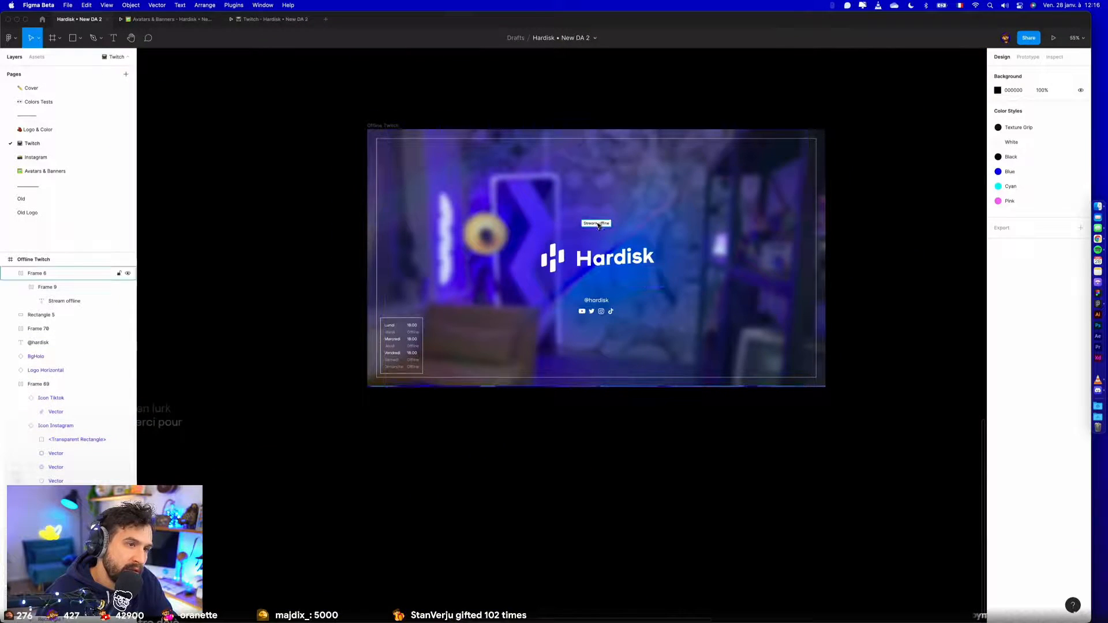
- Move the "Stream offline" label back onto the border's top line, centred at X 898, Y 25
drag(598, 225, 600, 146)
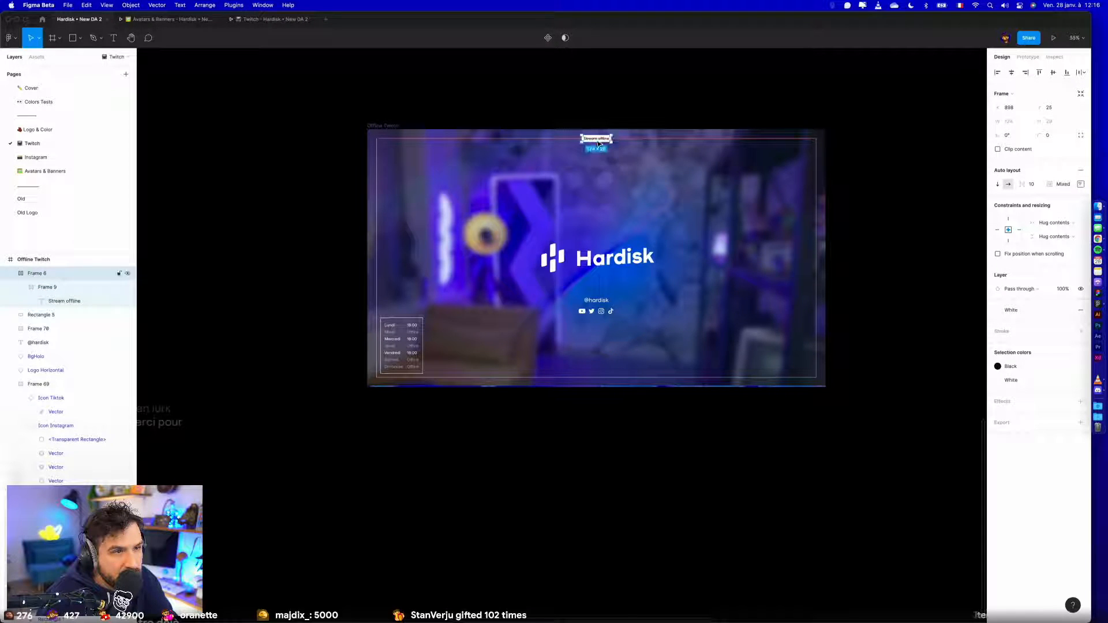
scroll(598, 143, up, 10)
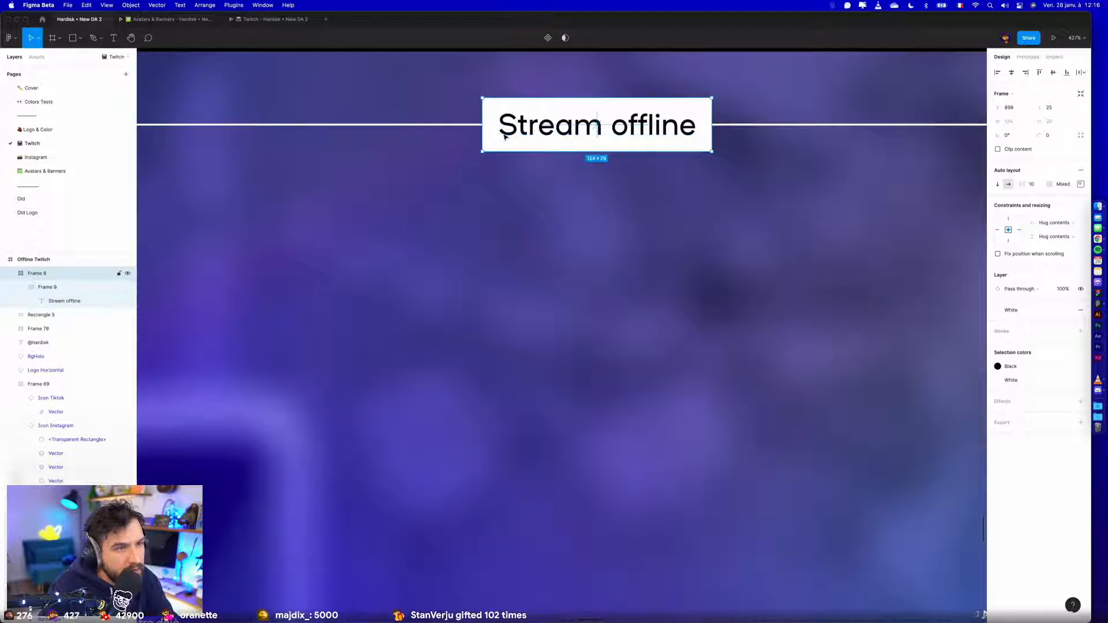
key(shift+1)
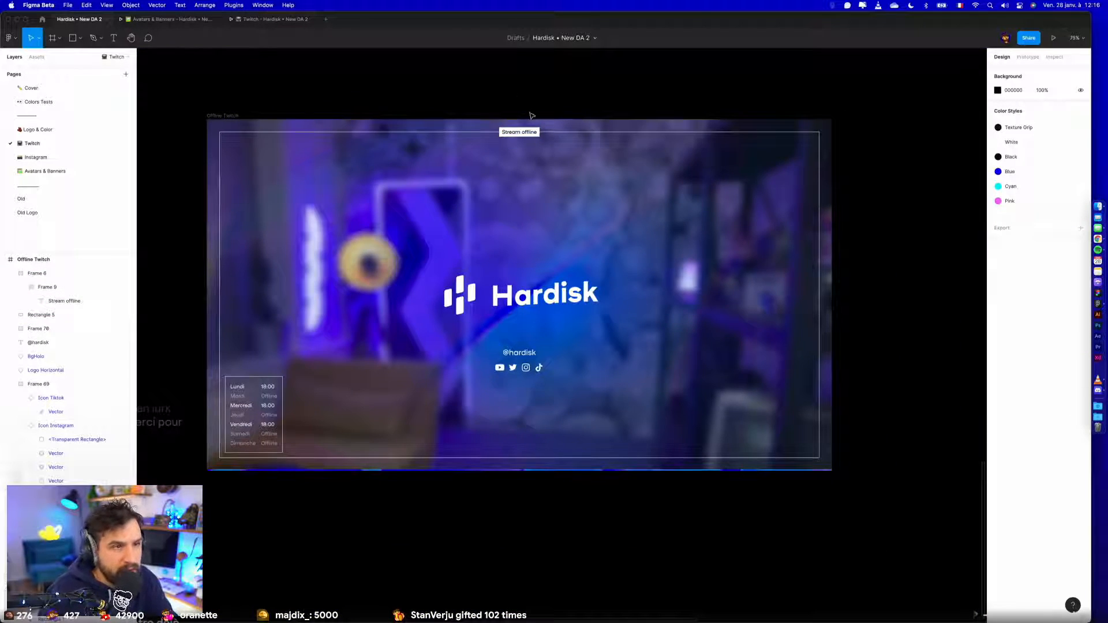
- Align the Hardisk logo to the Offline Twitch frame's horizontal centre
click(830, 90)
scroll(831, 90, down, 2)
click(594, 260)
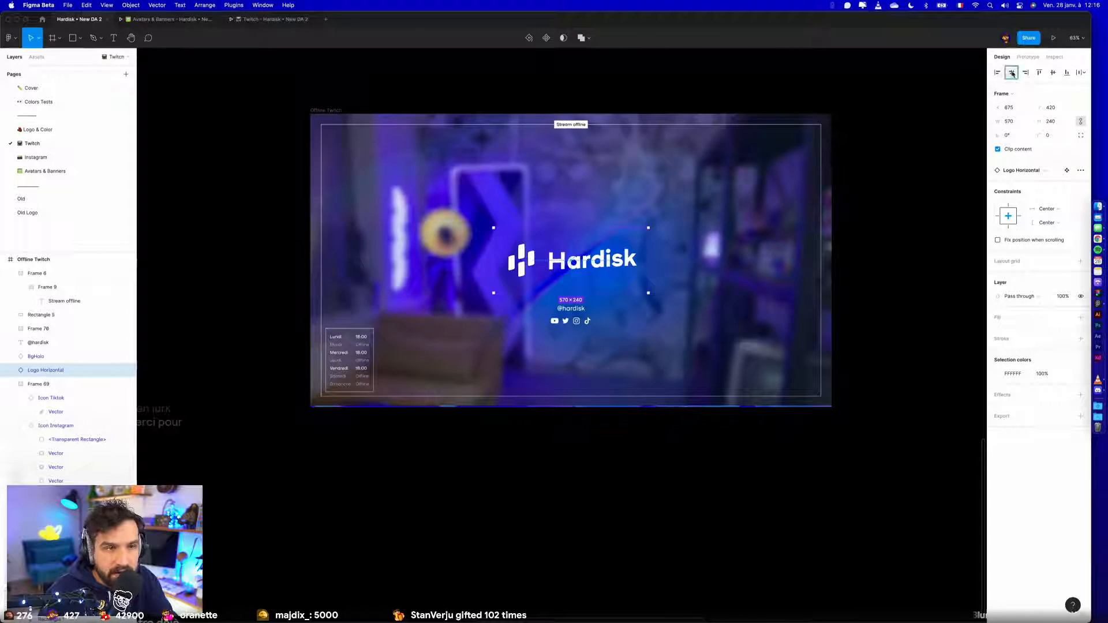
click(912, 214)
scroll(912, 214, up, 1)
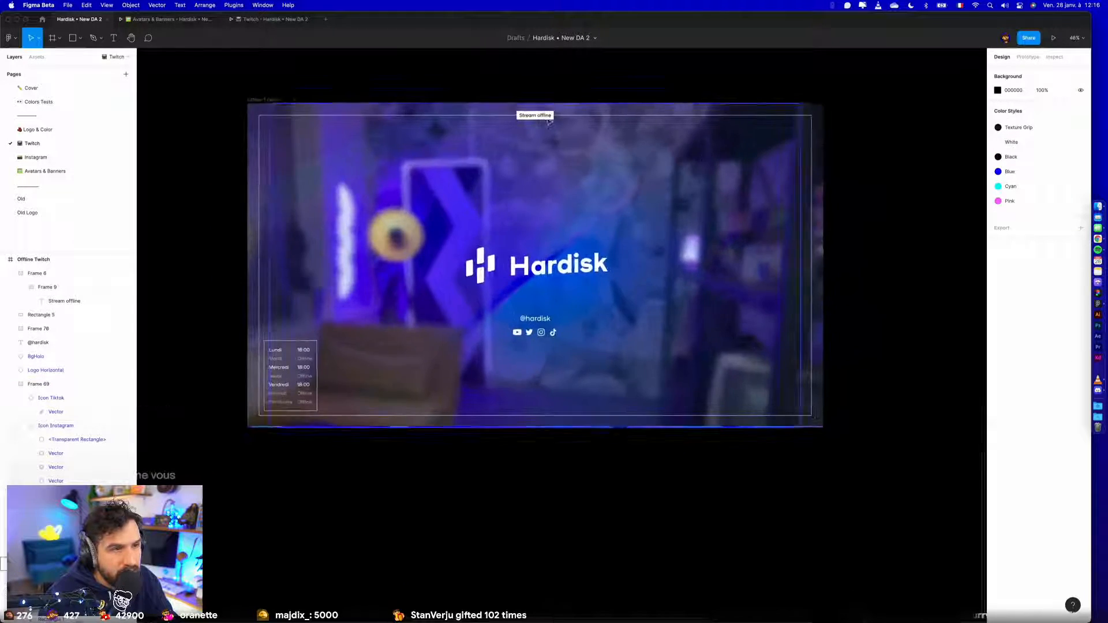
- Export the Offline Twitch frame at 1x as "Offline Twitch.jpg" into the Export folder
click(261, 100)
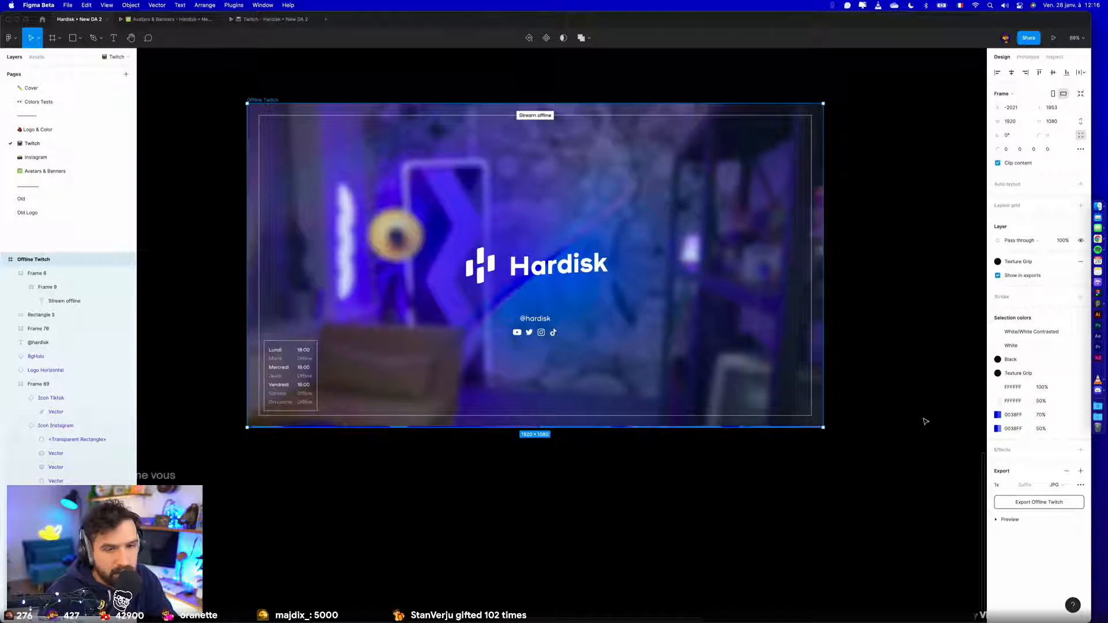
click(1041, 503)
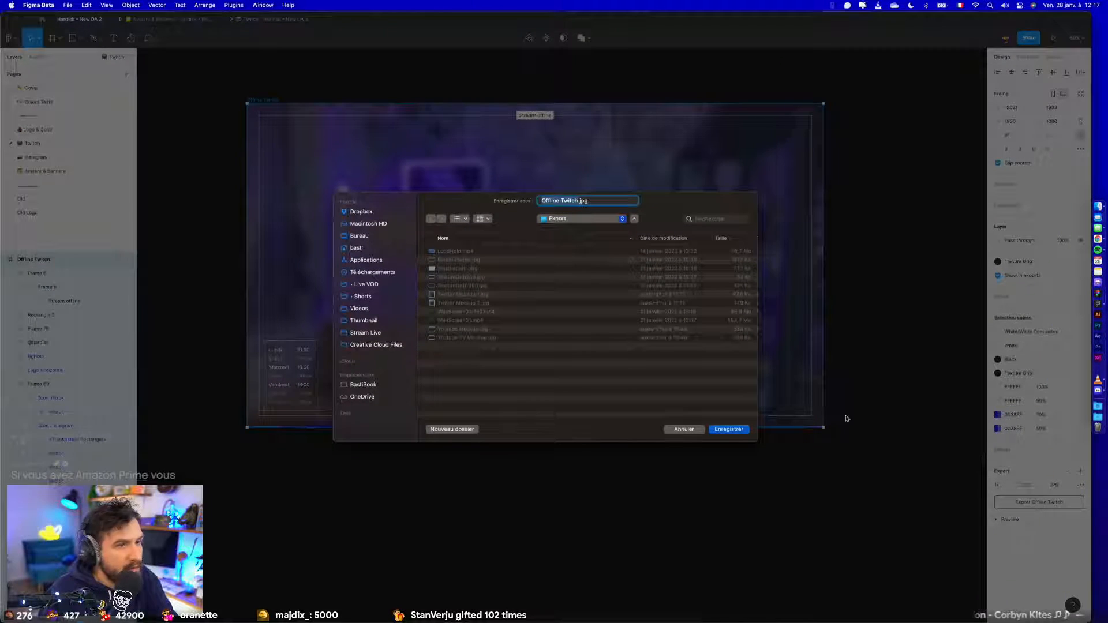
click(728, 429)
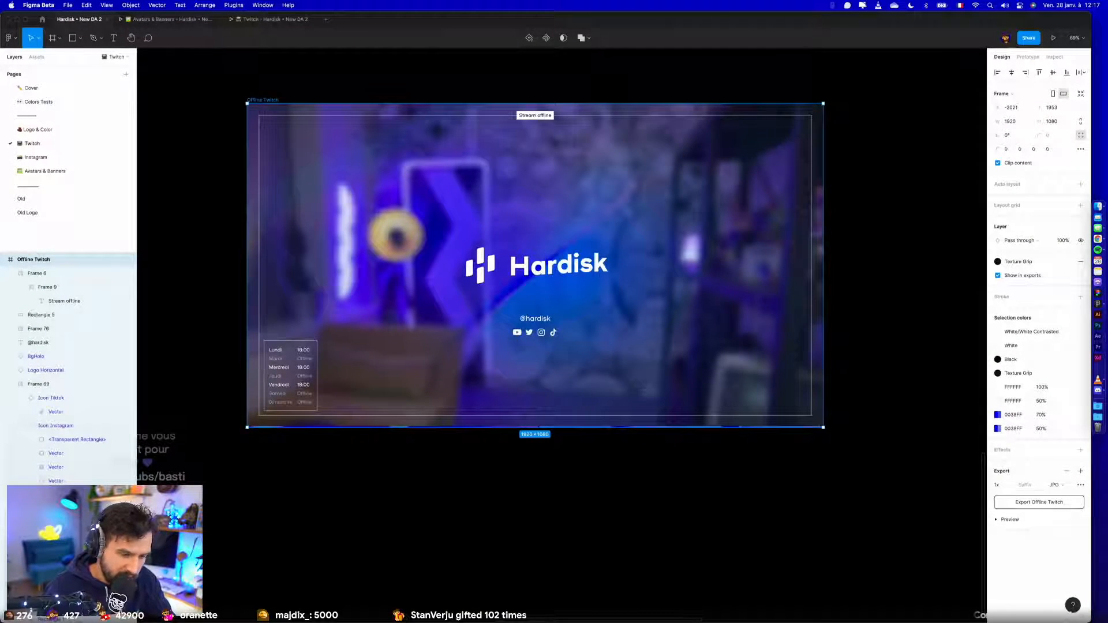
- Switch to Finder and preview the exported Offline Twitch.jpg in the Export folder to check the result
key(F11)
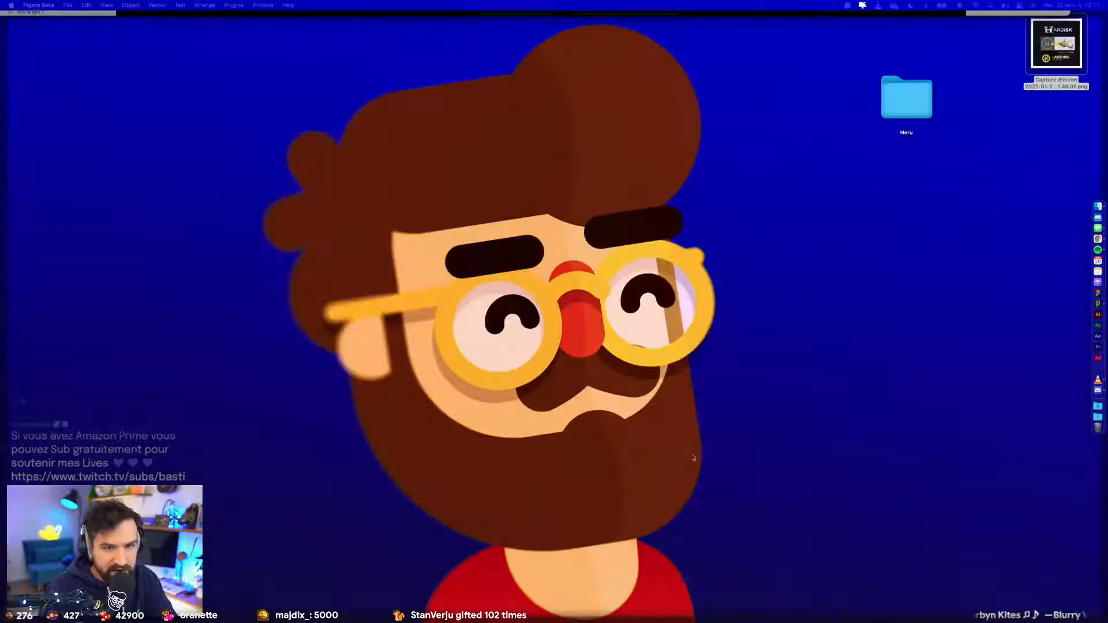
key(F11)
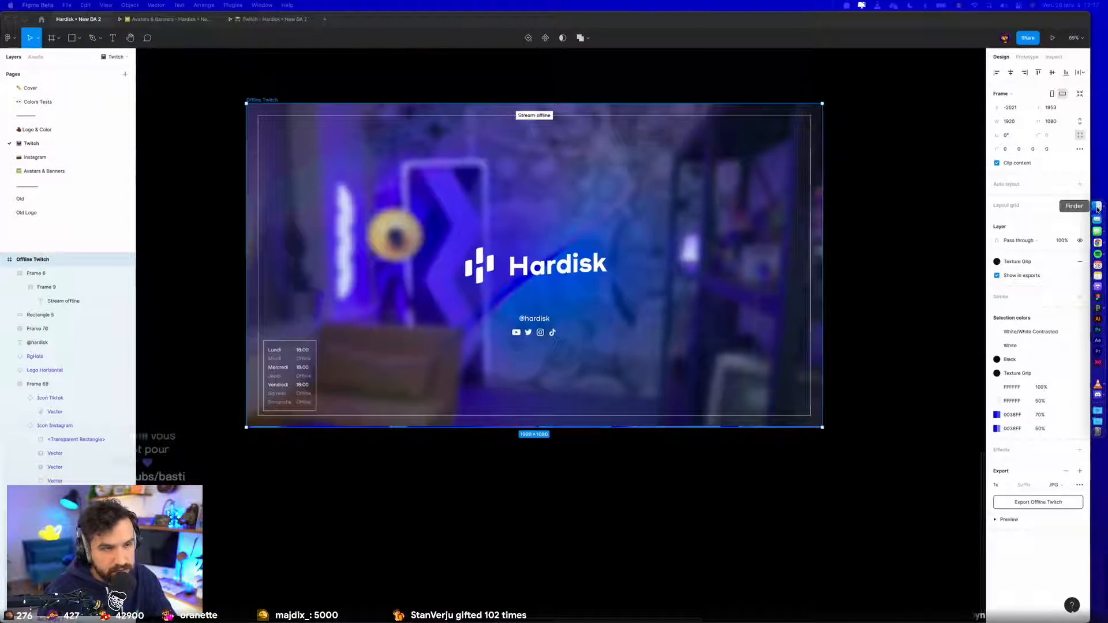
click(1098, 207)
key(space)
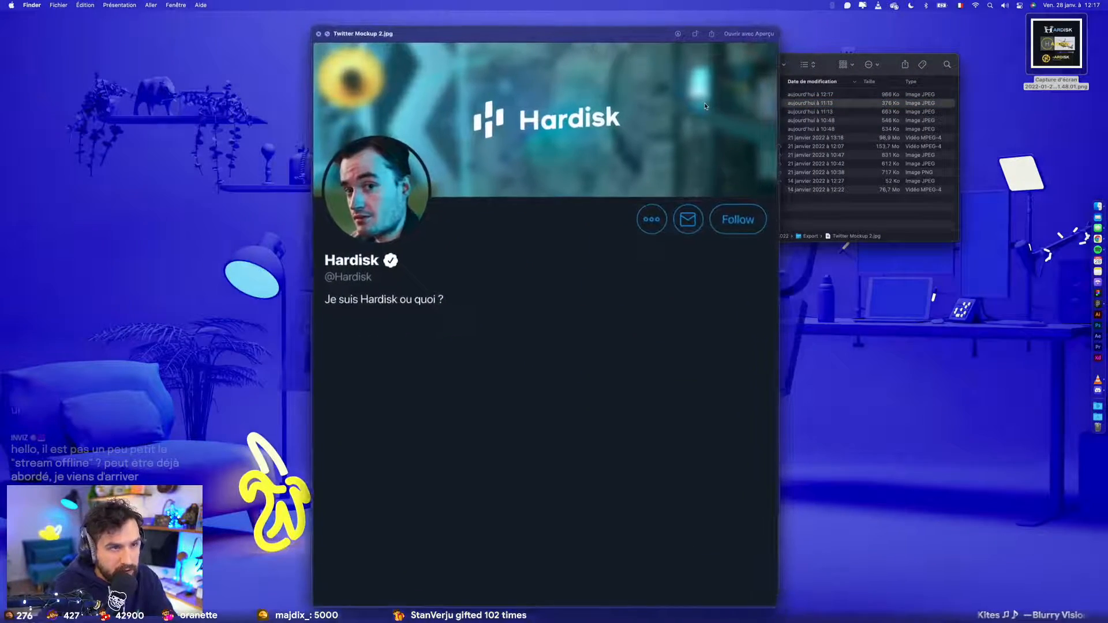
key(Up)
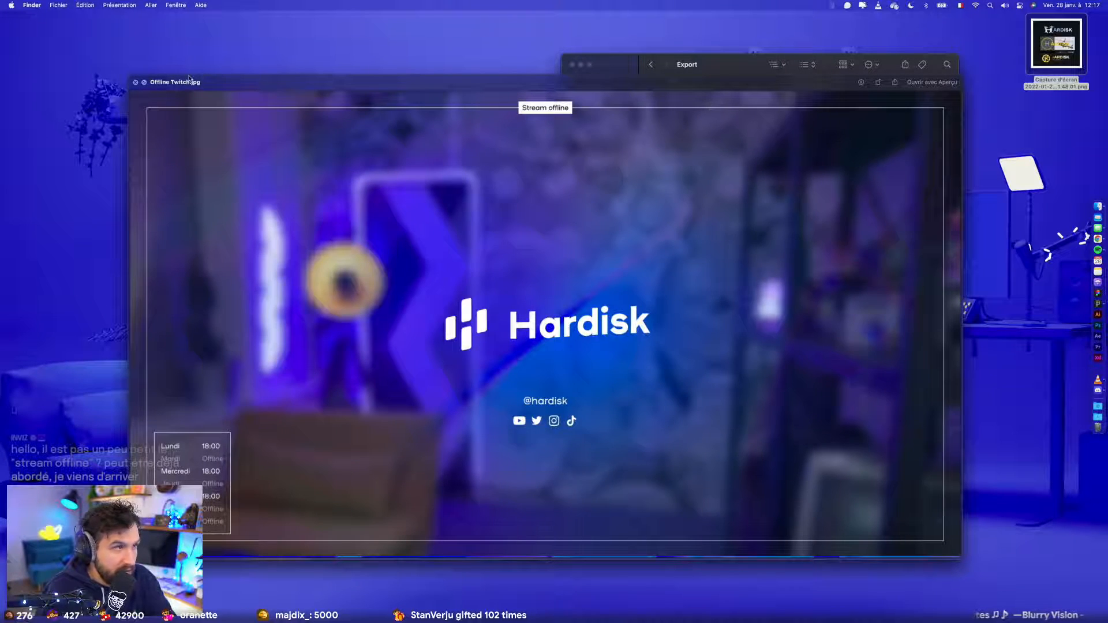
drag(157, 84, 177, 56)
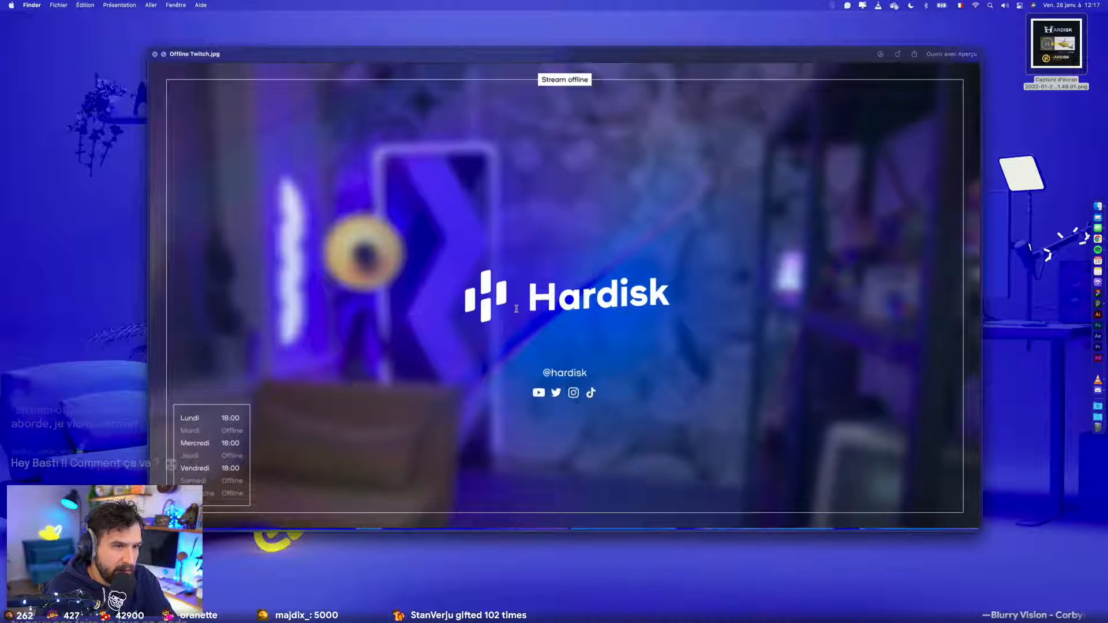
key(space)
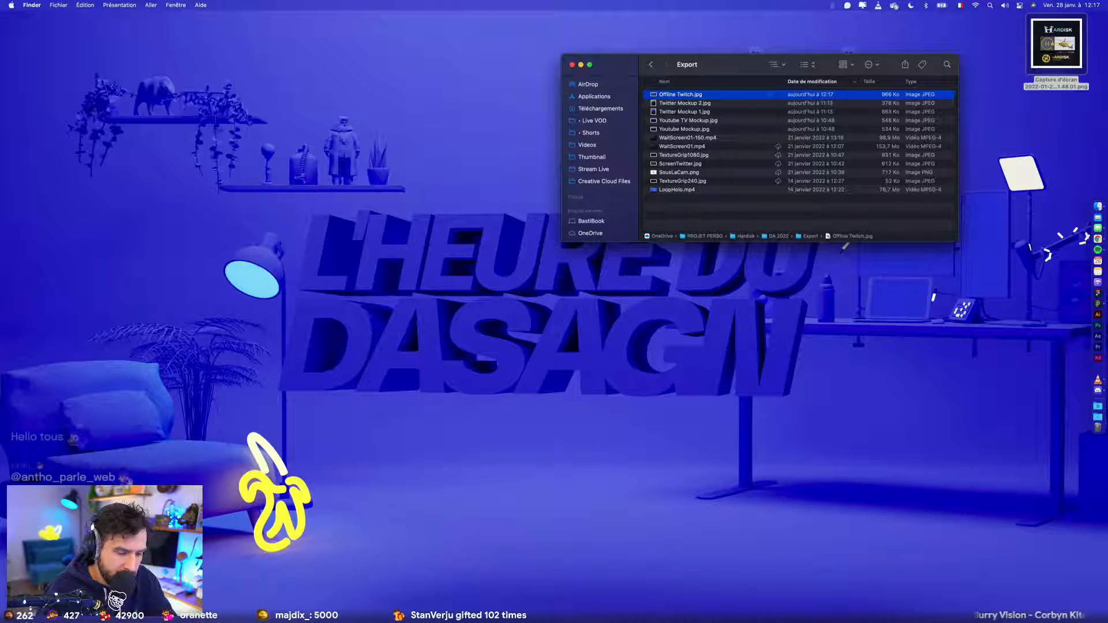
- Switch to the Hardisk DA checklist in Notion in Chrome and mark Twitch's Bannière and Avatar items as done
key(super+Tab)
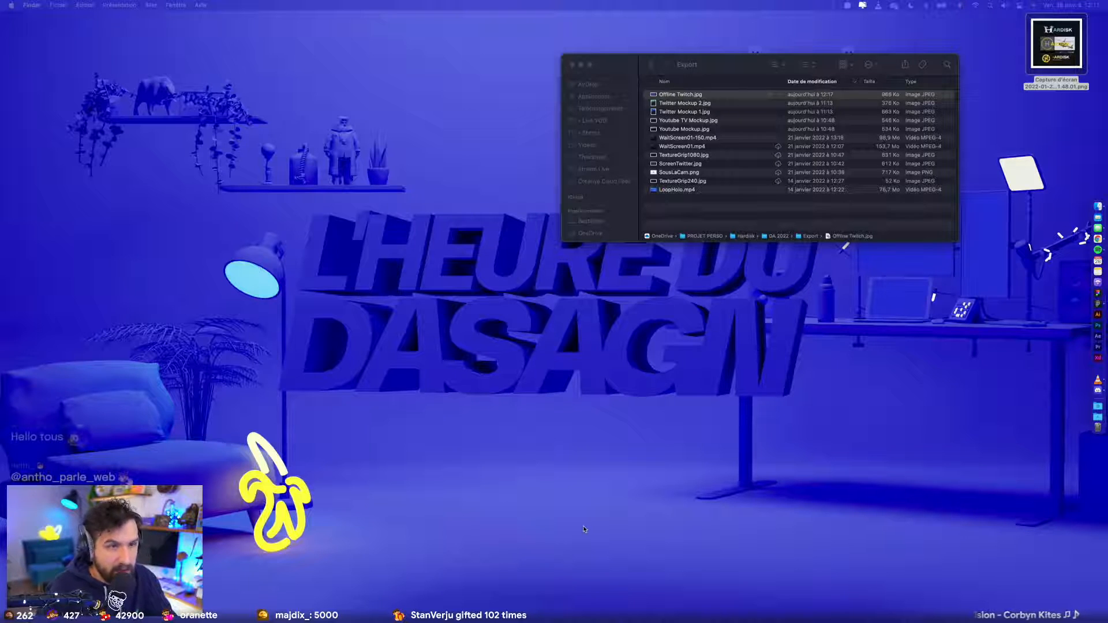
key(ctrl+Left)
click(543, 493)
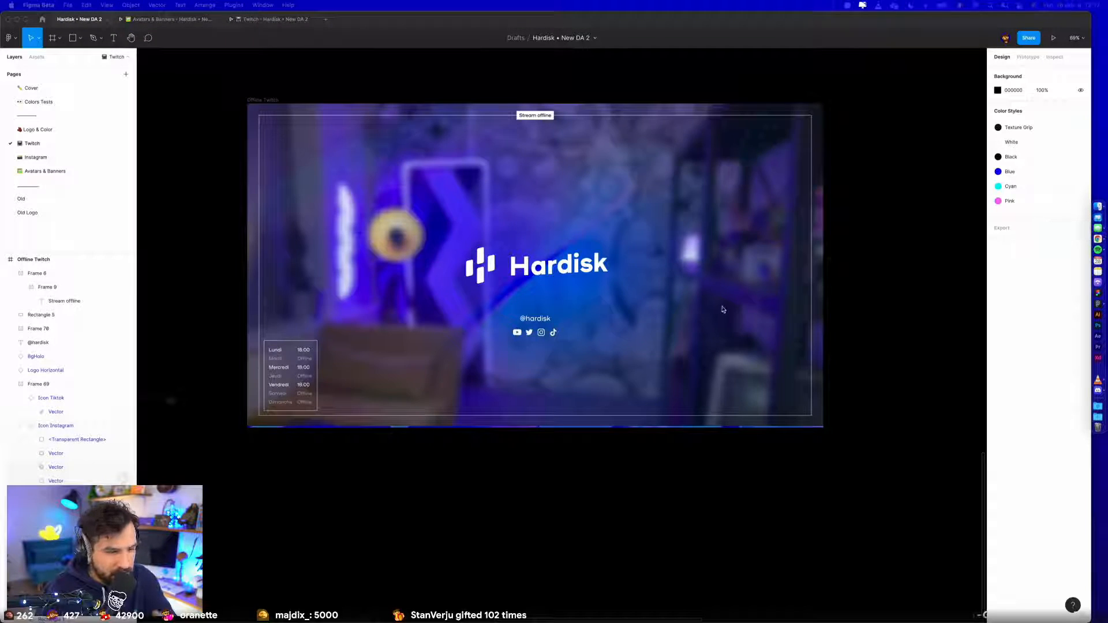
key(ctrl+Left)
click(113, 21)
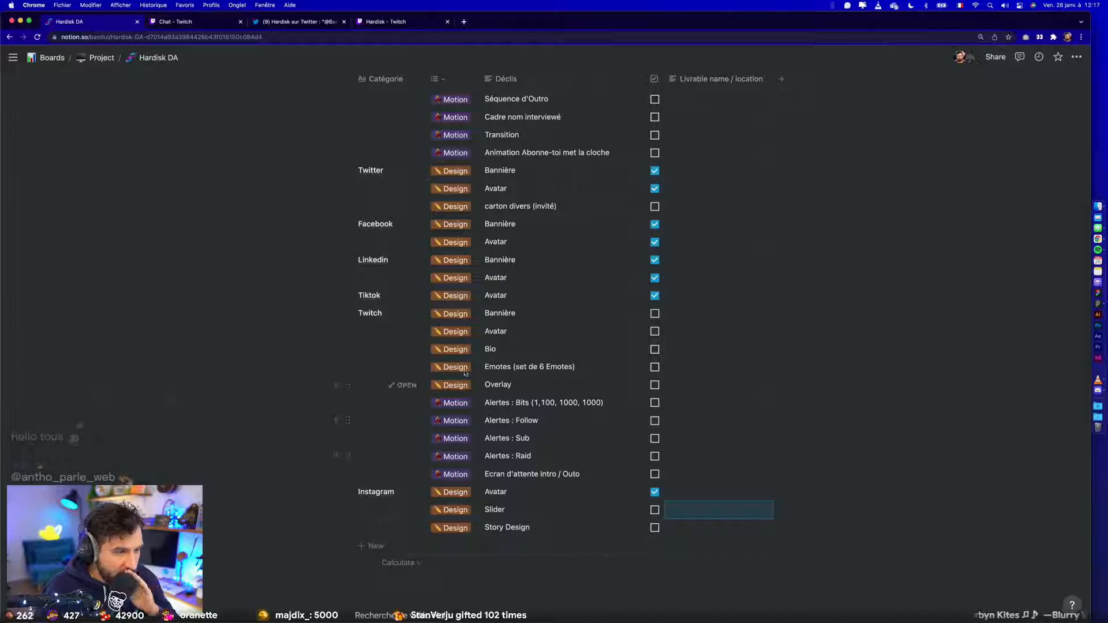
click(654, 313)
click(655, 331)
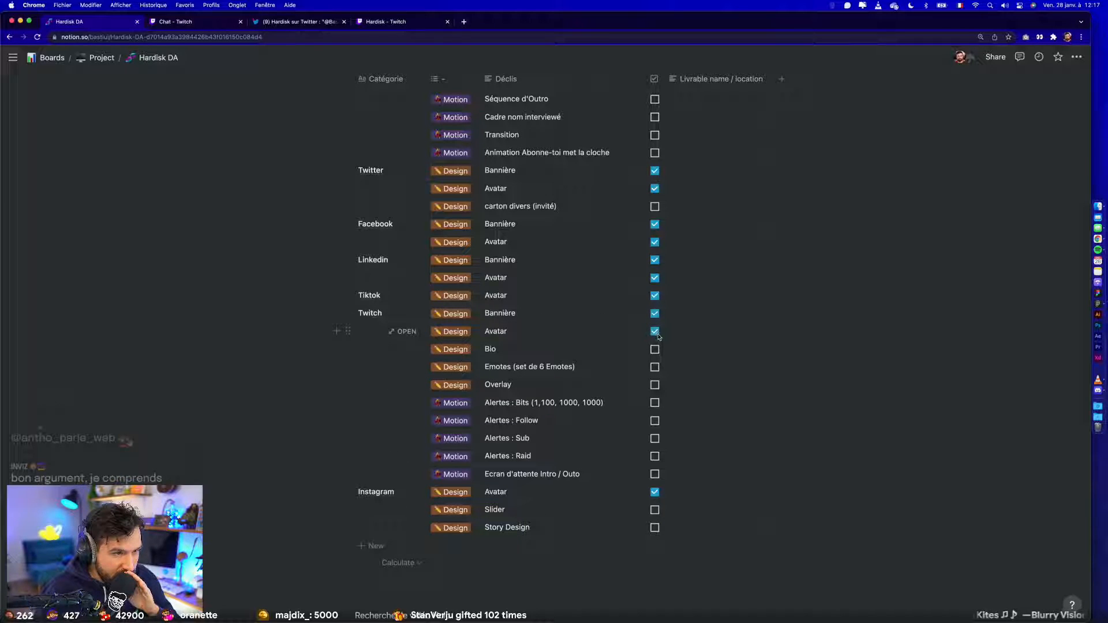
- Open the Twitch "Bio" item's text for editing in the checklist
double_click(502, 358)
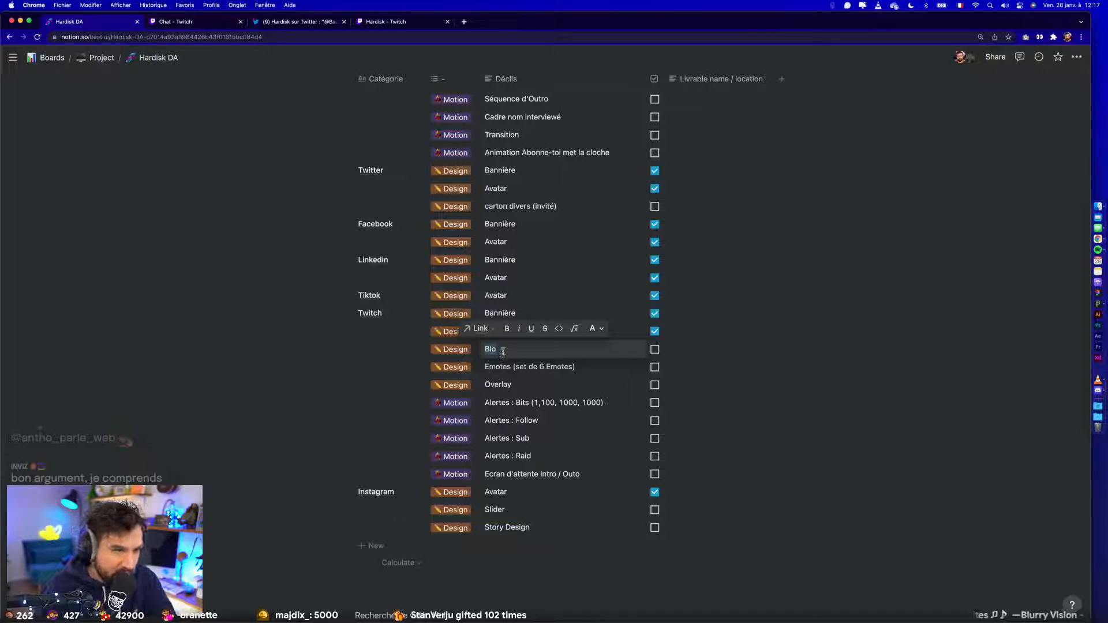
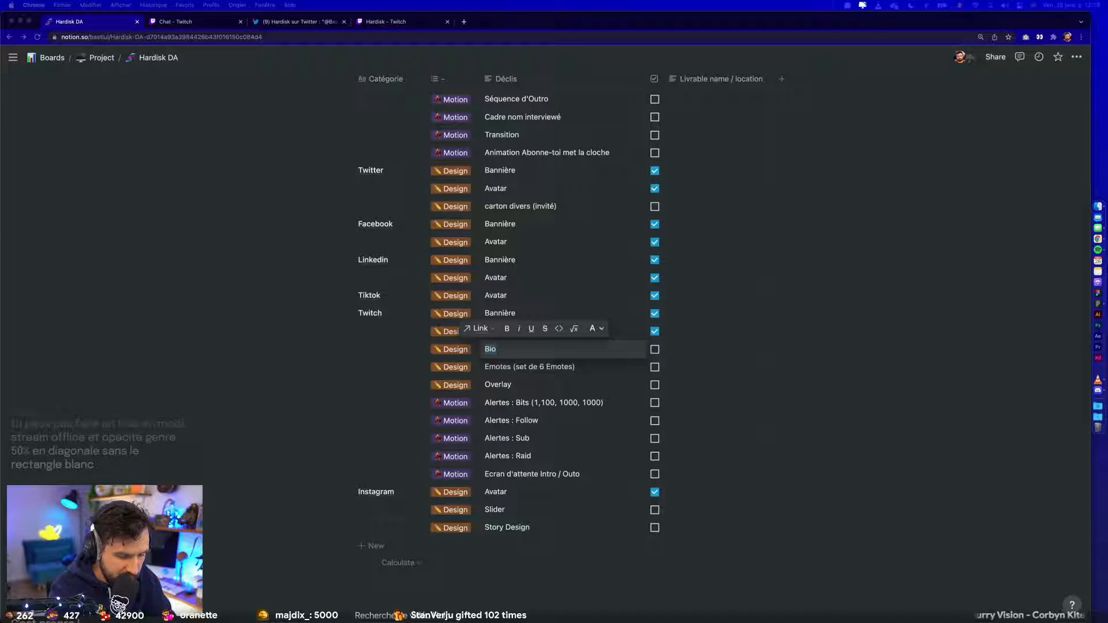
- Switch to Hardisk's Twitch channel page and capture a screenshot of the channel header, about section and bio panels
click(411, 22)
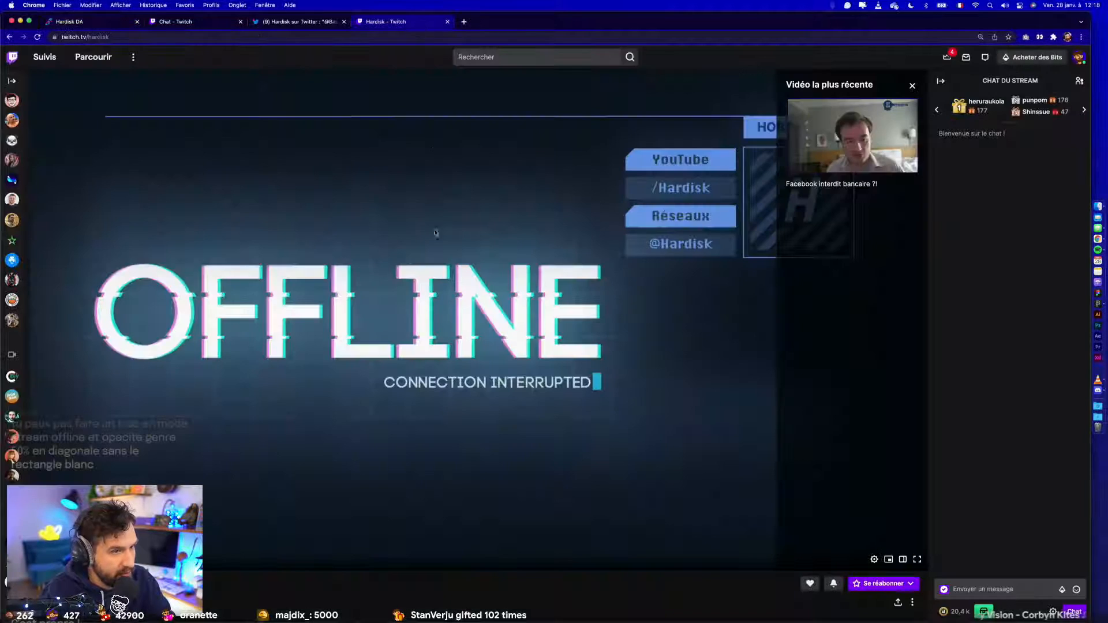
scroll(372, 403, down, 6)
key(super+shift+4)
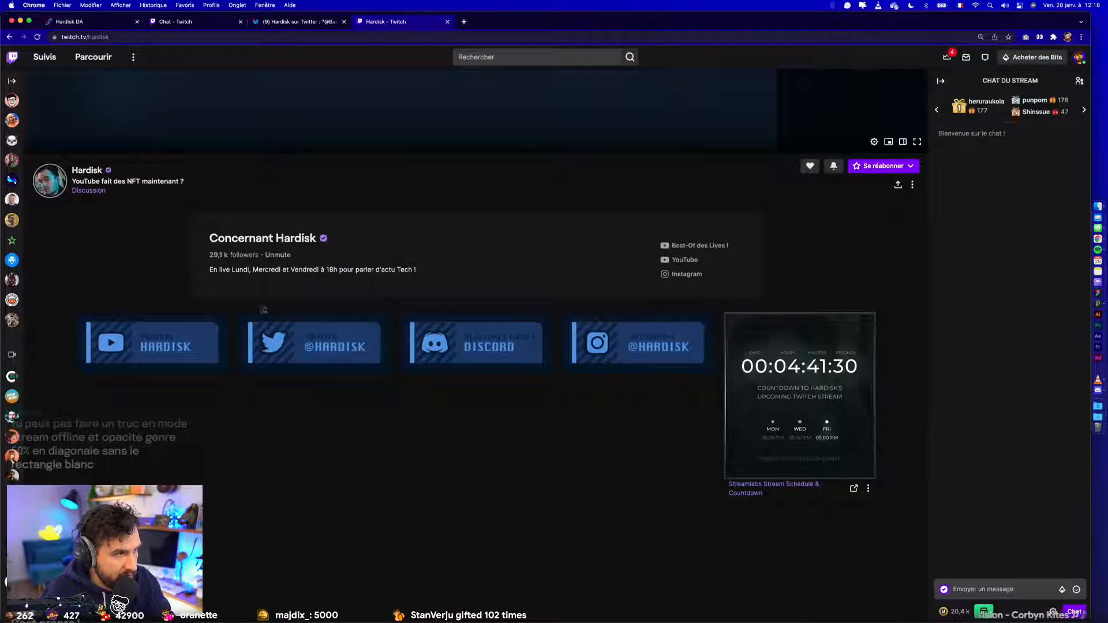
drag(28, 146, 935, 549)
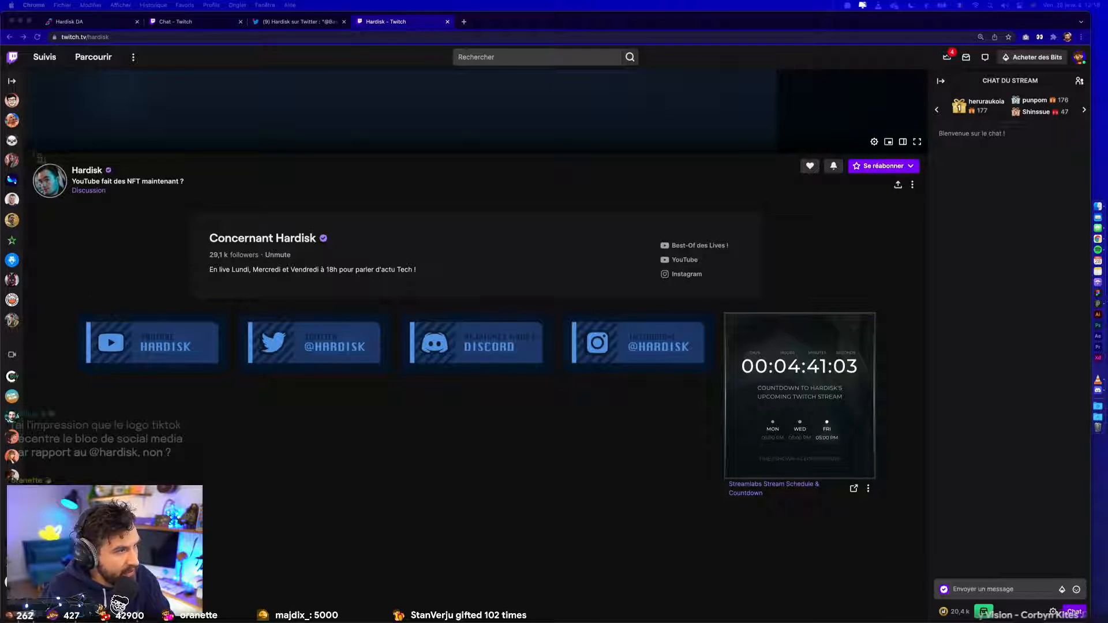
drag(28, 151, 925, 549)
- Switch to Figma, paste the Twitch bio screenshot on the Twitch page and place it beside the Offline Twitch frame
click(1098, 303)
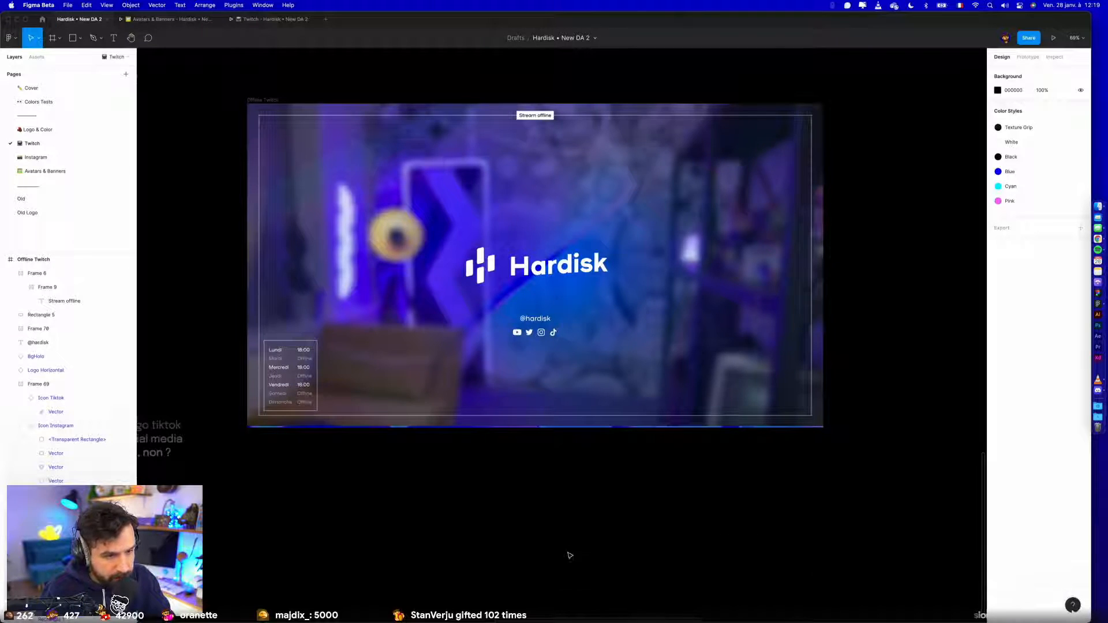
key(super+v)
scroll(568, 527, down, 5)
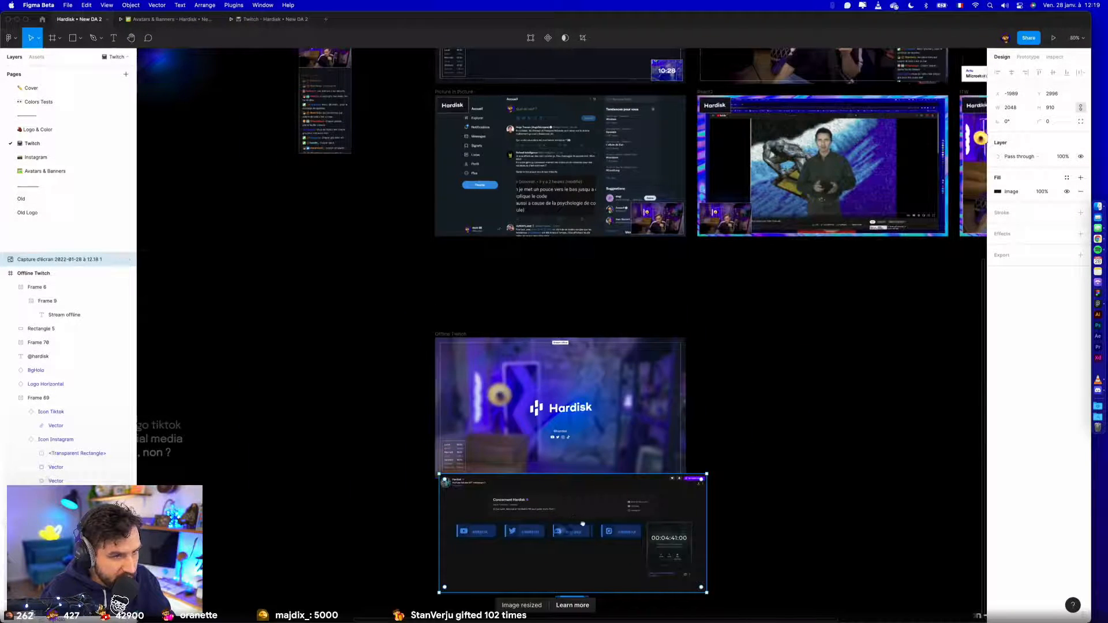
drag(824, 387, 830, 386)
click(787, 526)
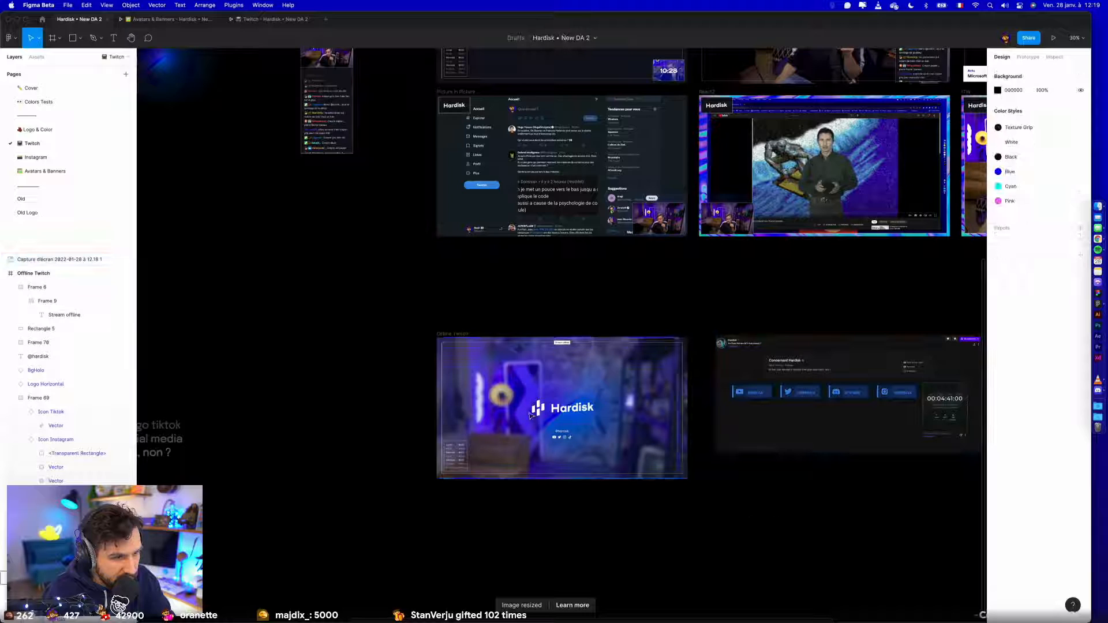
scroll(577, 441, up, 10)
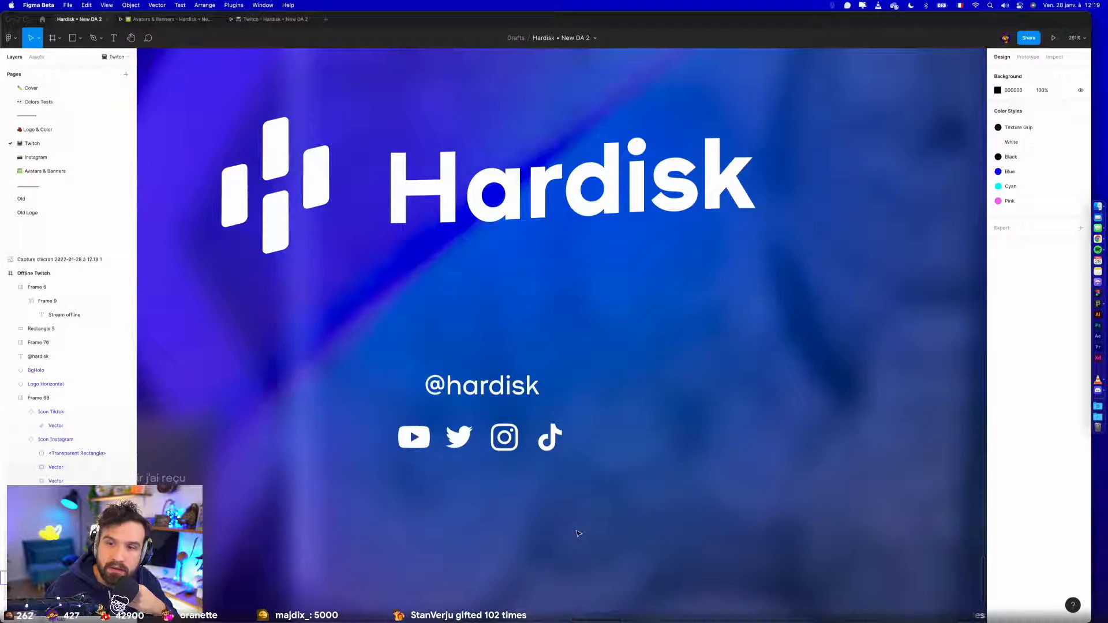
click(116, 356)
shift+click(115, 397)
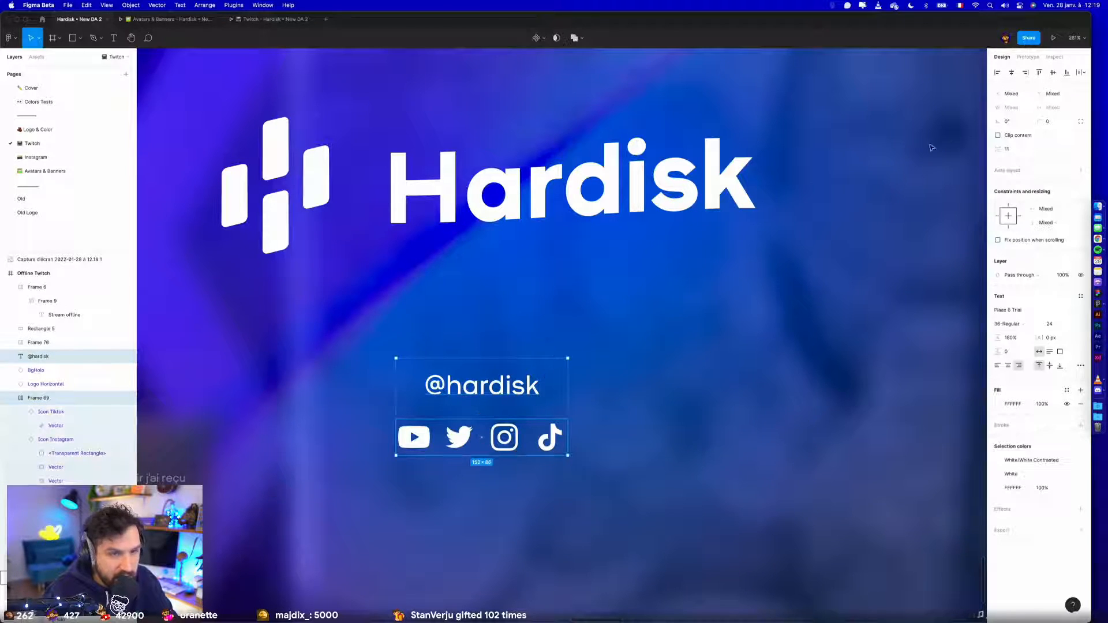
click(1011, 76)
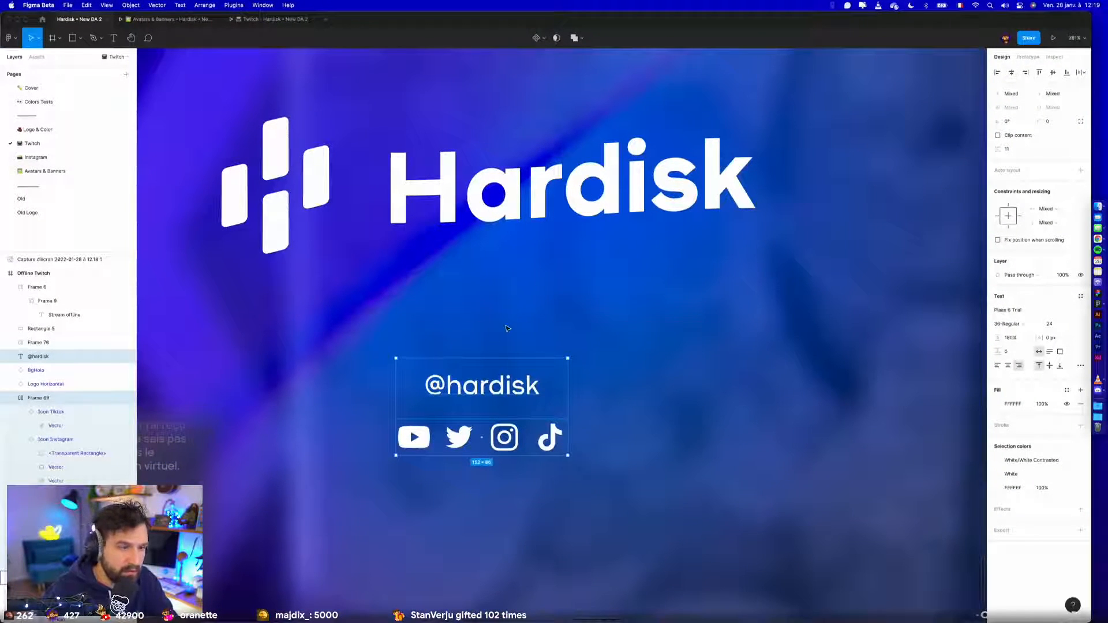
click(508, 328)
scroll(507, 328, down, 10)
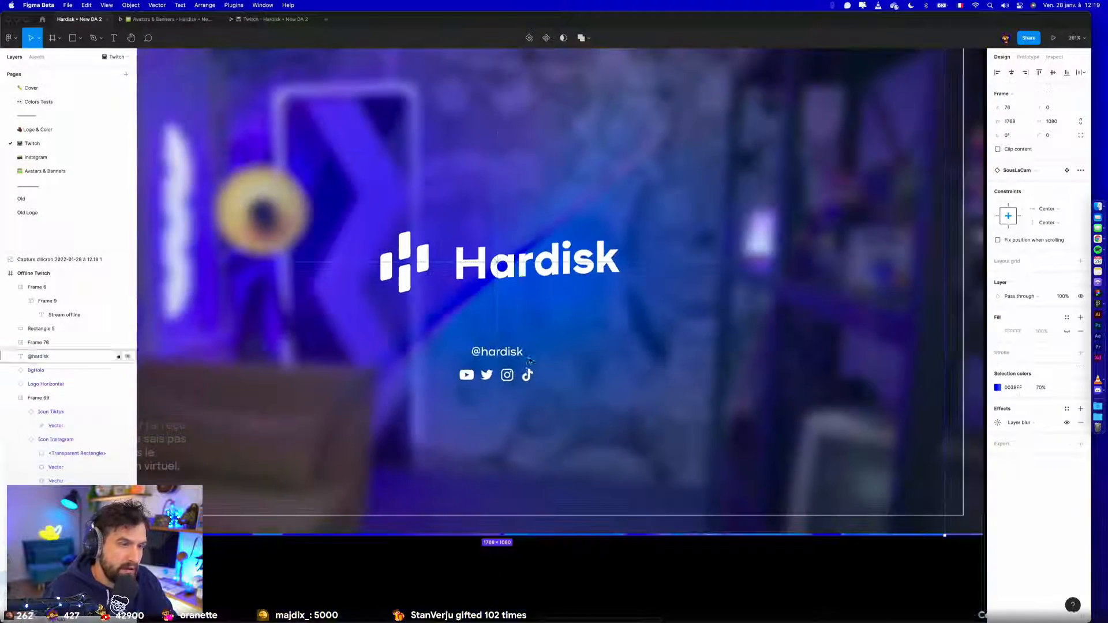
click(479, 501)
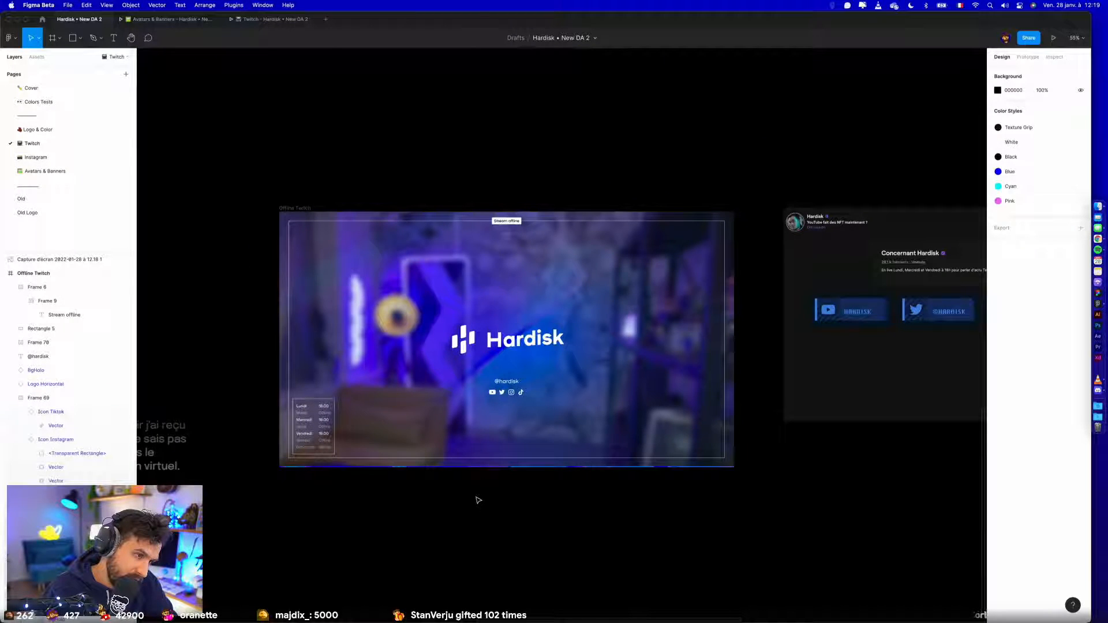
- Set the social icon row's auto layout spacing to 16 and centre the row horizontally in the frame
scroll(507, 397, up, 5)
click(518, 396)
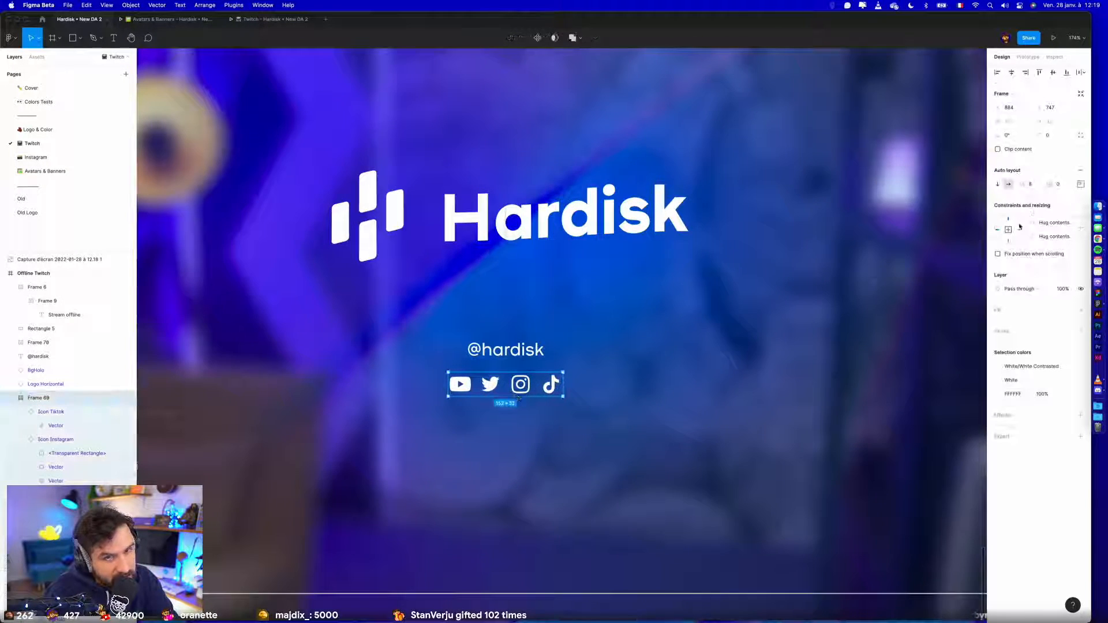
click(1036, 185)
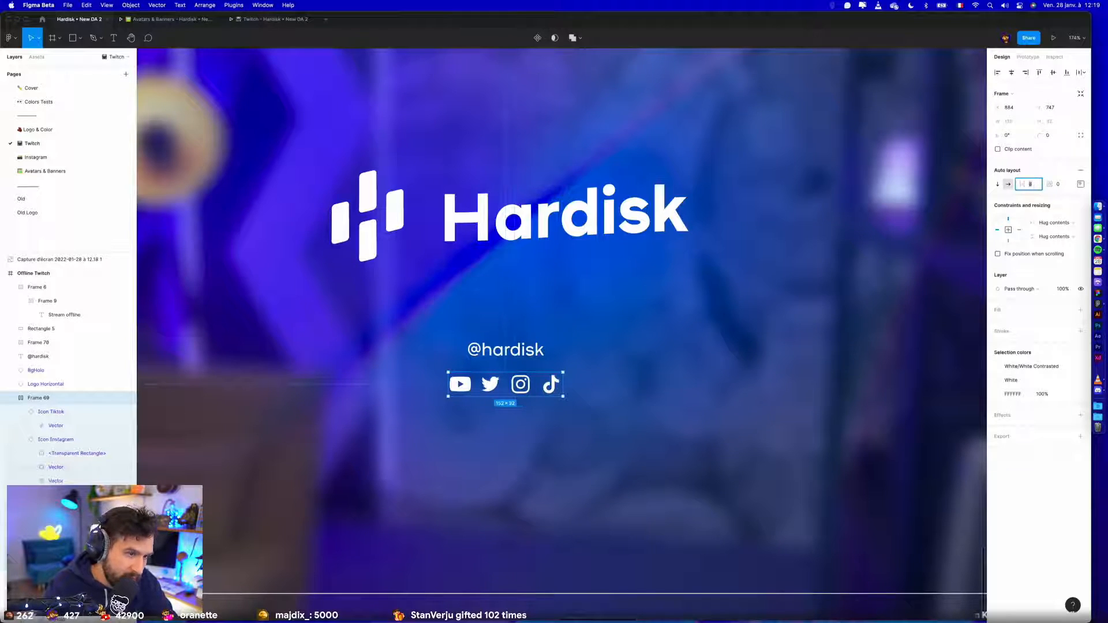
text(16)
key(Return)
click(1011, 73)
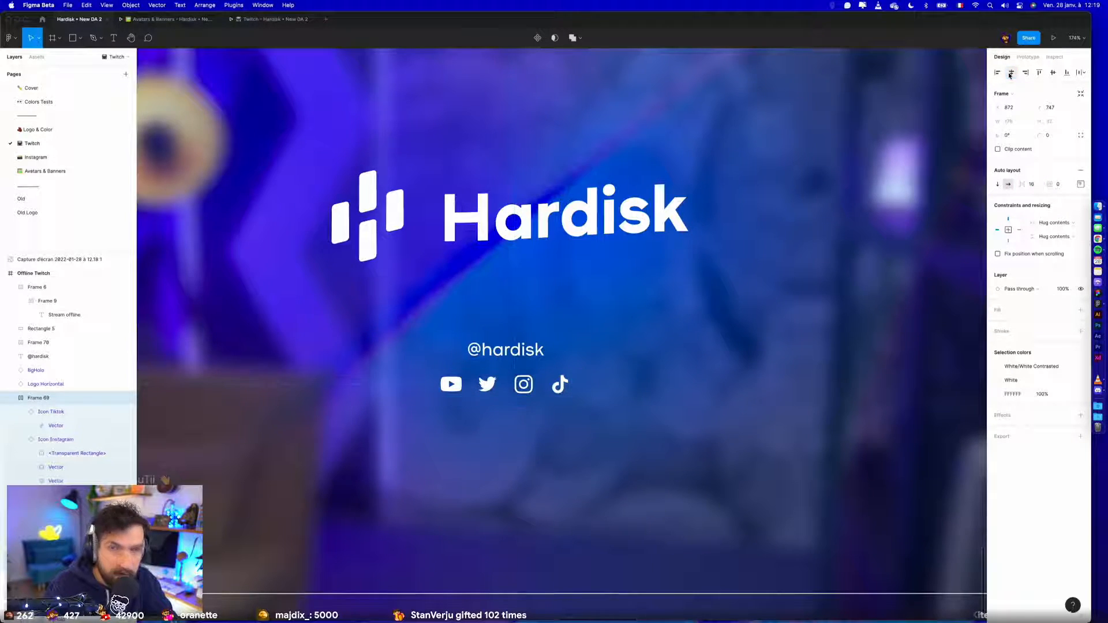
click(506, 349)
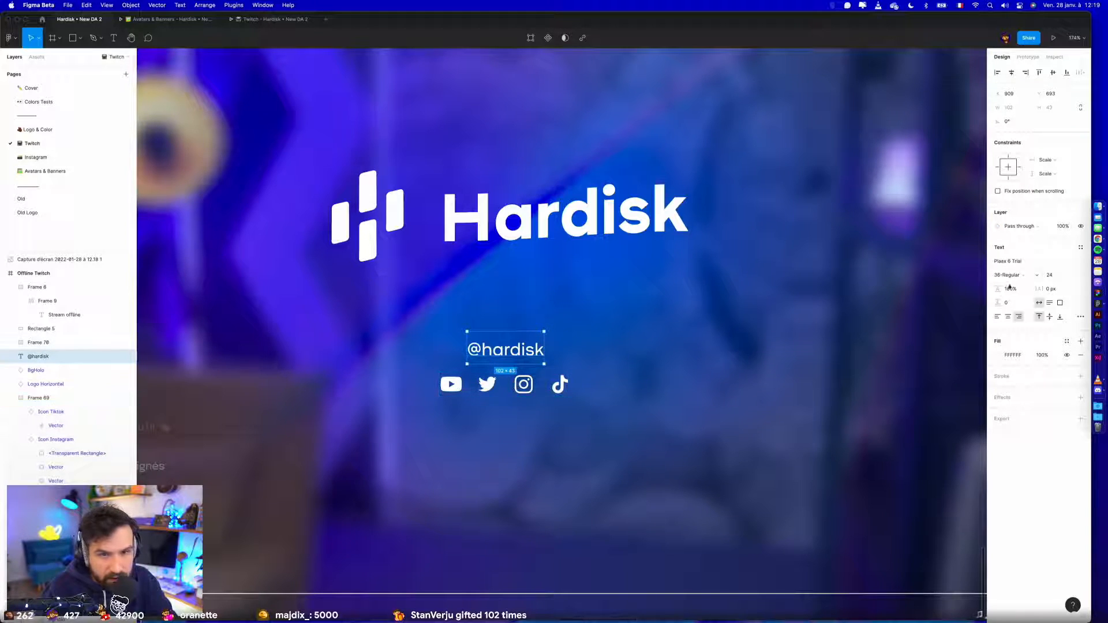
click(1017, 292)
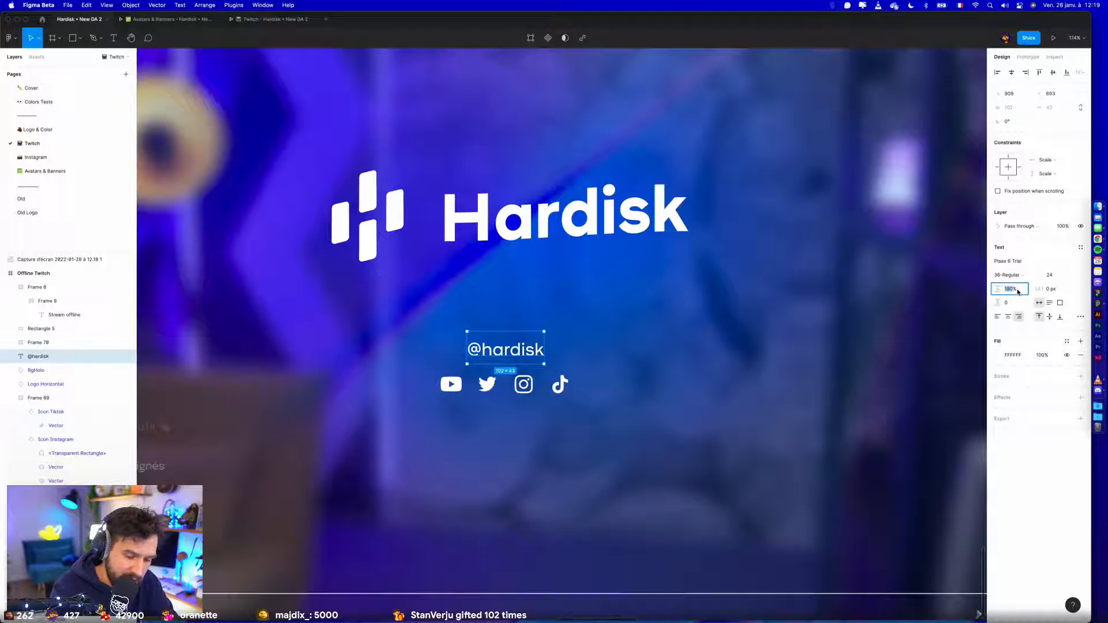
text(Auto)
key(Return)
key(Escape)
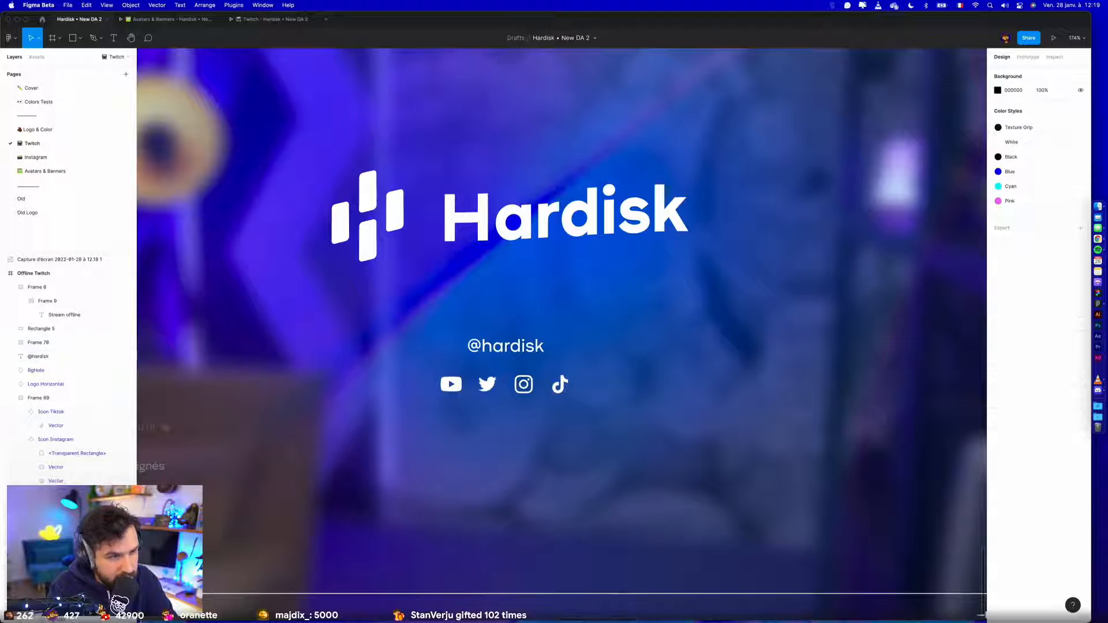
click(508, 366)
click(503, 349)
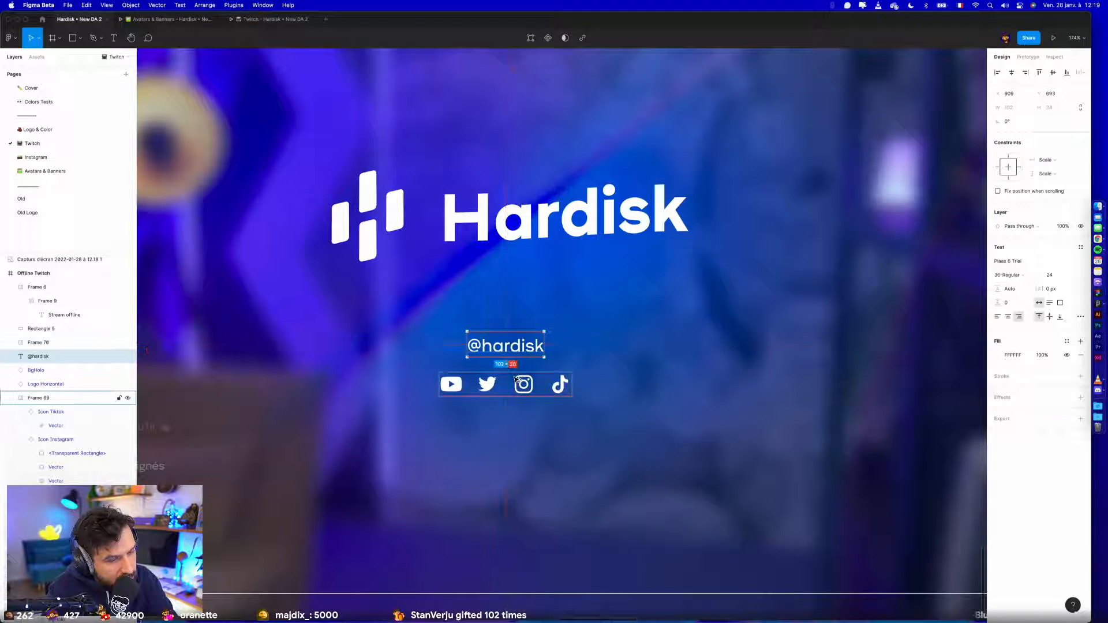
click(511, 380)
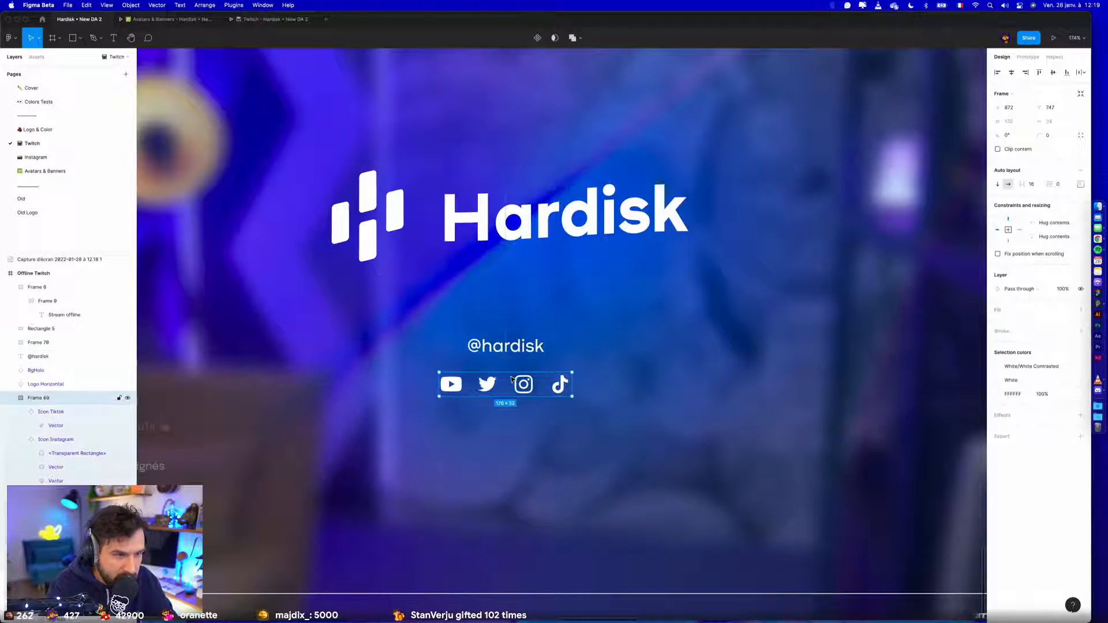
scroll(508, 398, down, 5)
click(483, 505)
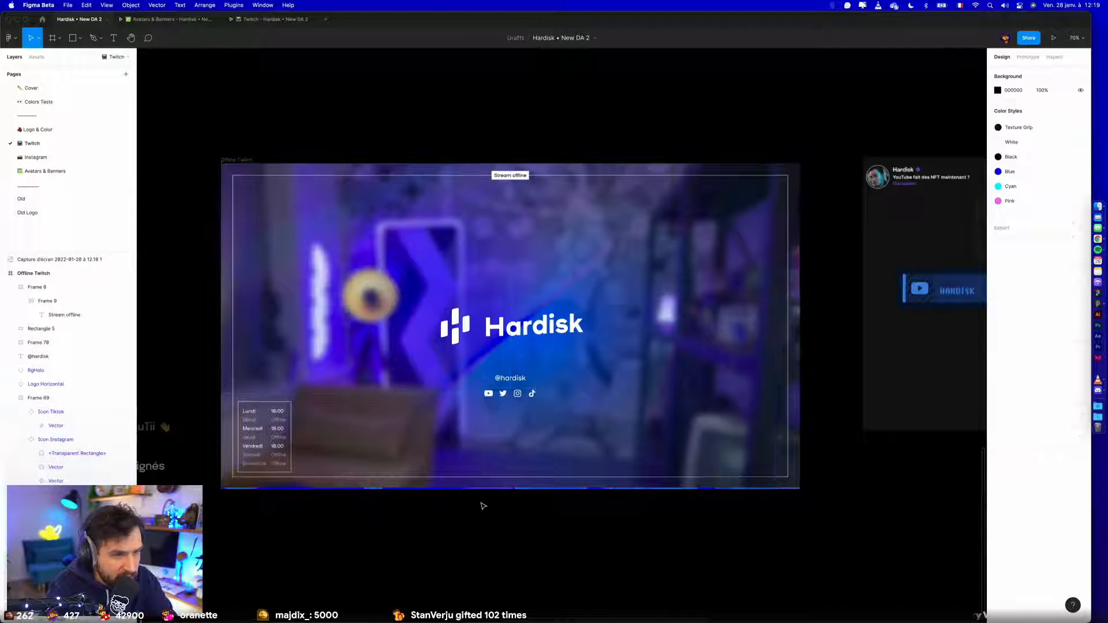
scroll(483, 505, up, 3)
scroll(483, 506, up, 1)
scroll(483, 505, right, 1)
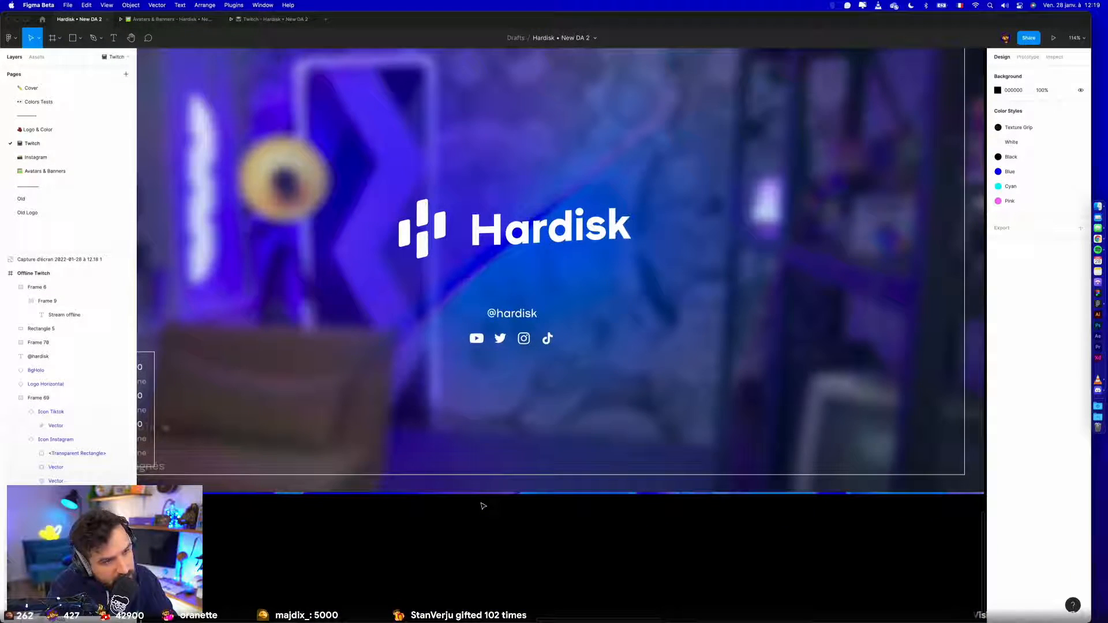
click(518, 341)
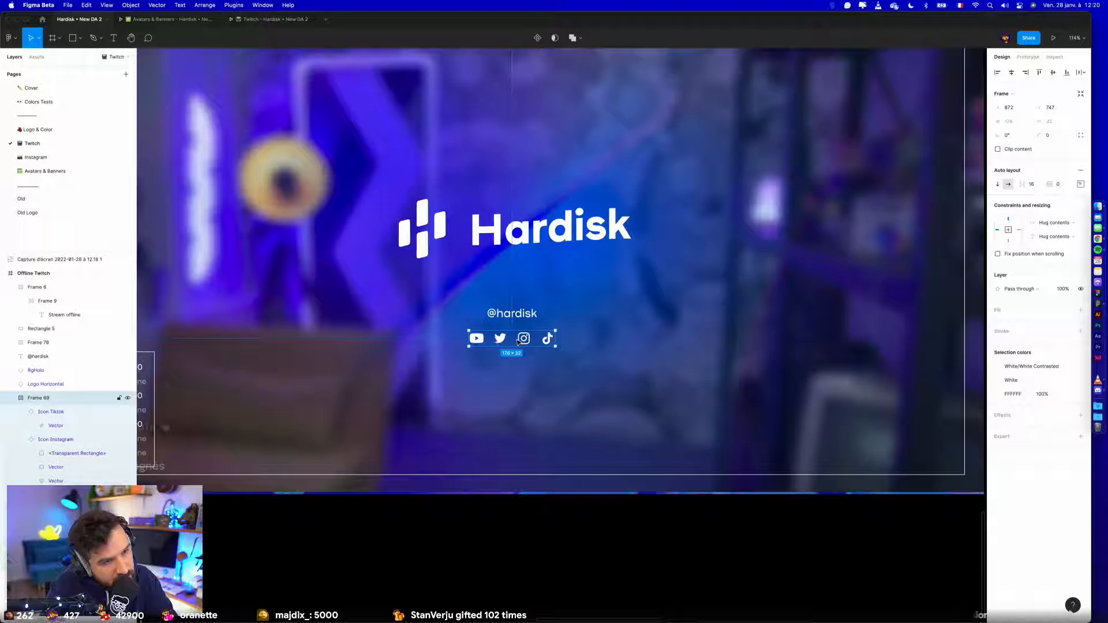
drag(518, 341, 522, 342)
click(526, 589)
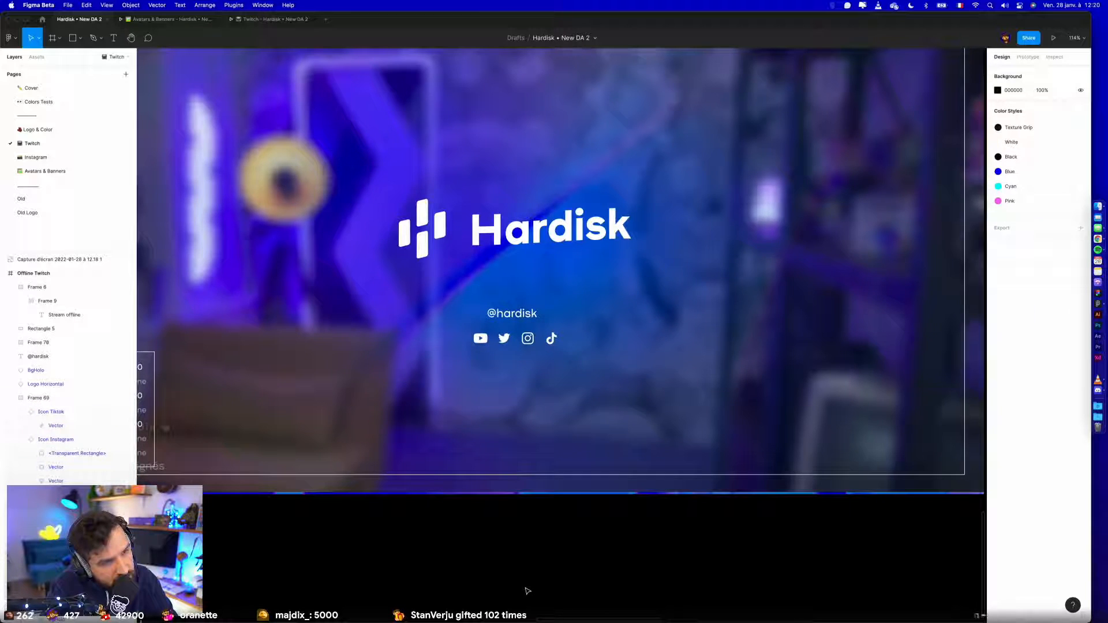
key(super+z)
key(super+z)
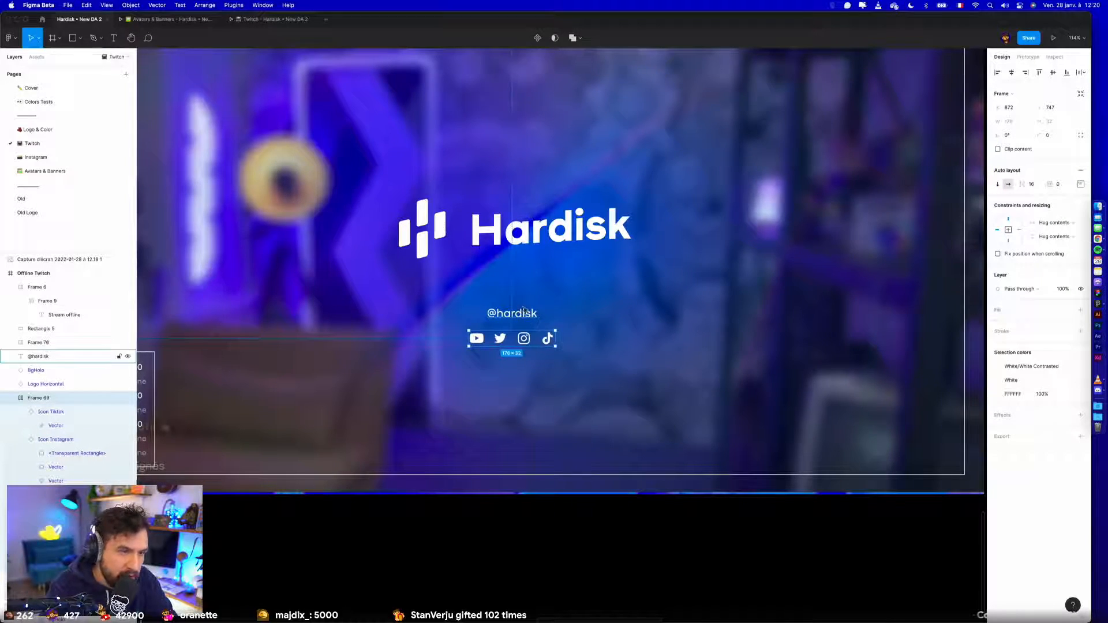
shift+click(524, 314)
drag(525, 344, 527, 452)
click(530, 510)
scroll(529, 514, up, 4)
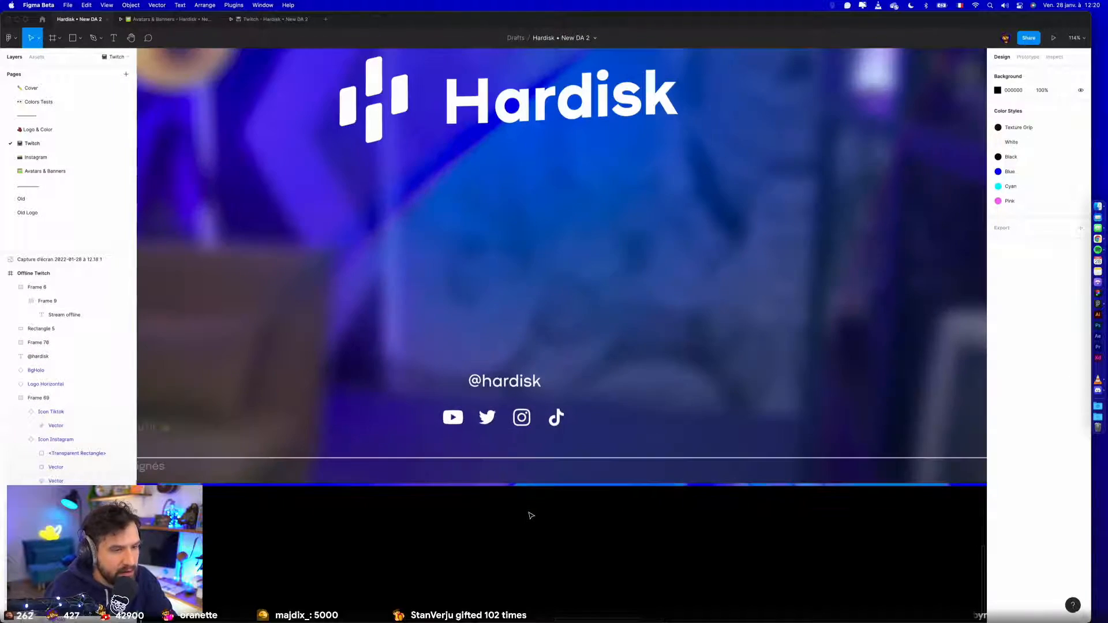
click(487, 385)
drag(466, 408, 413, 420)
key(super+x)
click(452, 420)
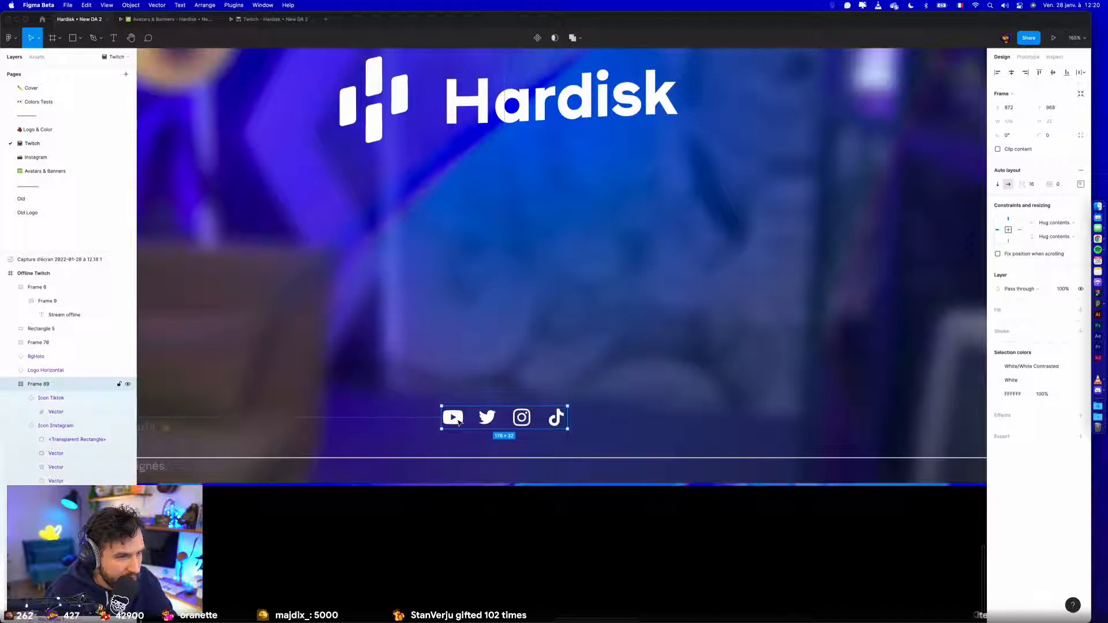
key(super+v)
key(Left)
key(Left)
key(Left)
key(Left)
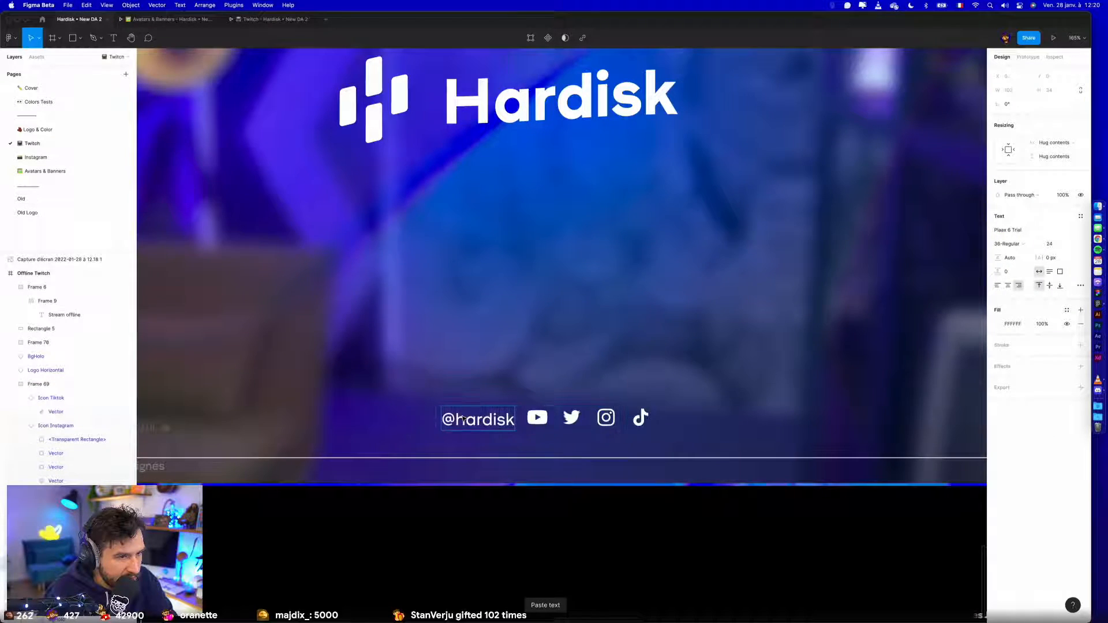
click(581, 522)
scroll(582, 522, down, 1)
scroll(582, 523, down, 3)
click(531, 453)
scroll(530, 453, up, 5)
double_click(525, 450)
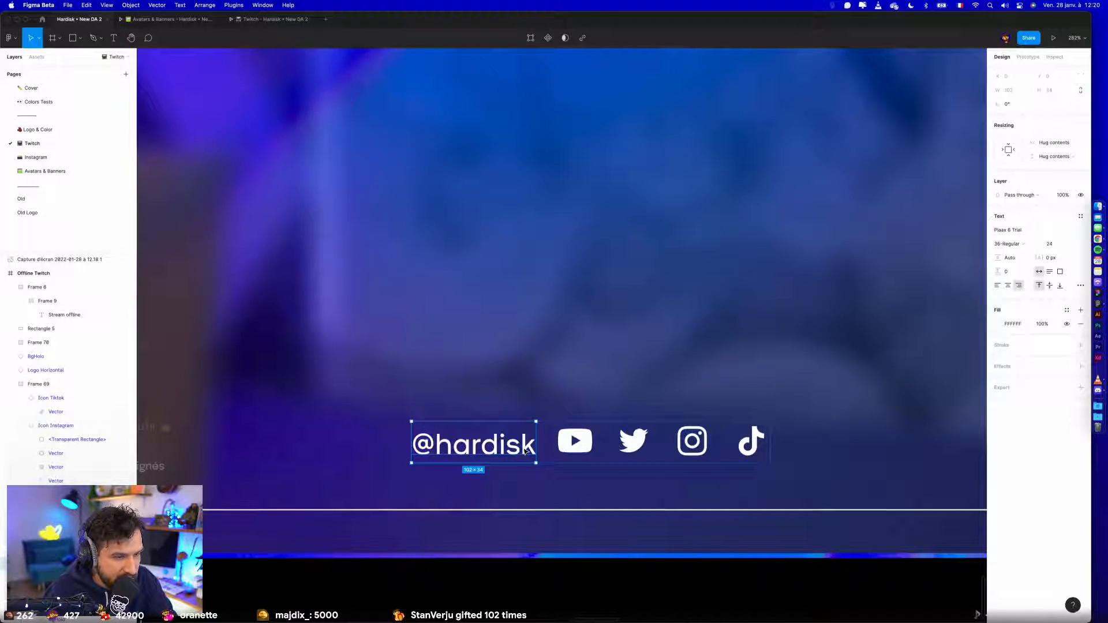
key(shift+a)
click(1063, 168)
text(0)
key(Return)
click(1080, 167)
click(1050, 225)
text(2)
key(Return)
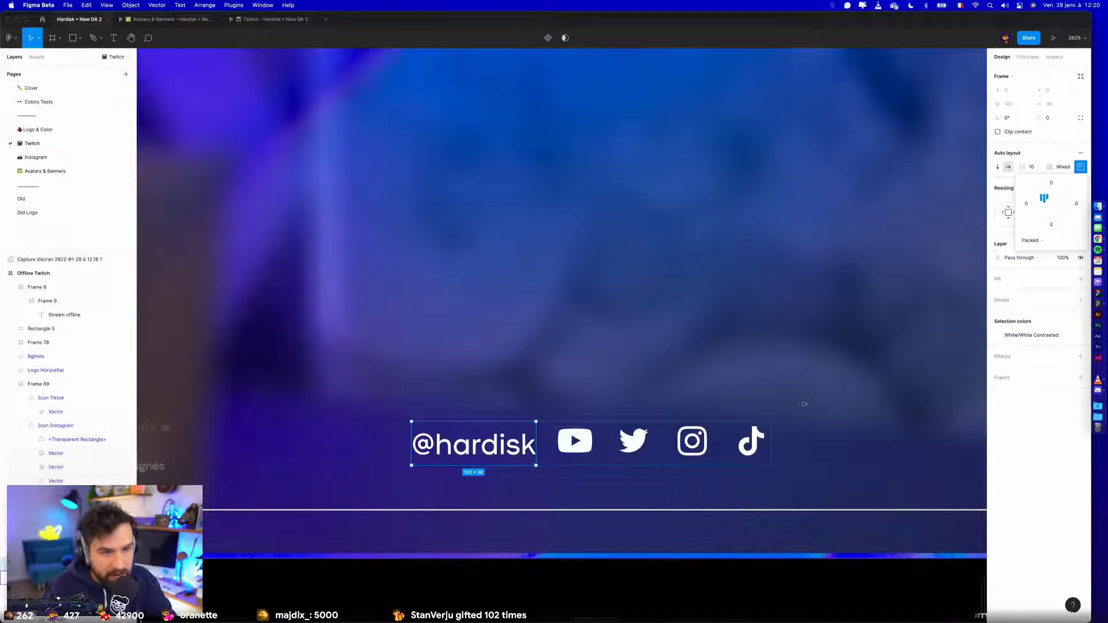
- Vertically centre the items of the social row and centre the row horizontally in the Offline Twitch frame
click(51, 398)
click(39, 384)
click(1080, 184)
click(1051, 221)
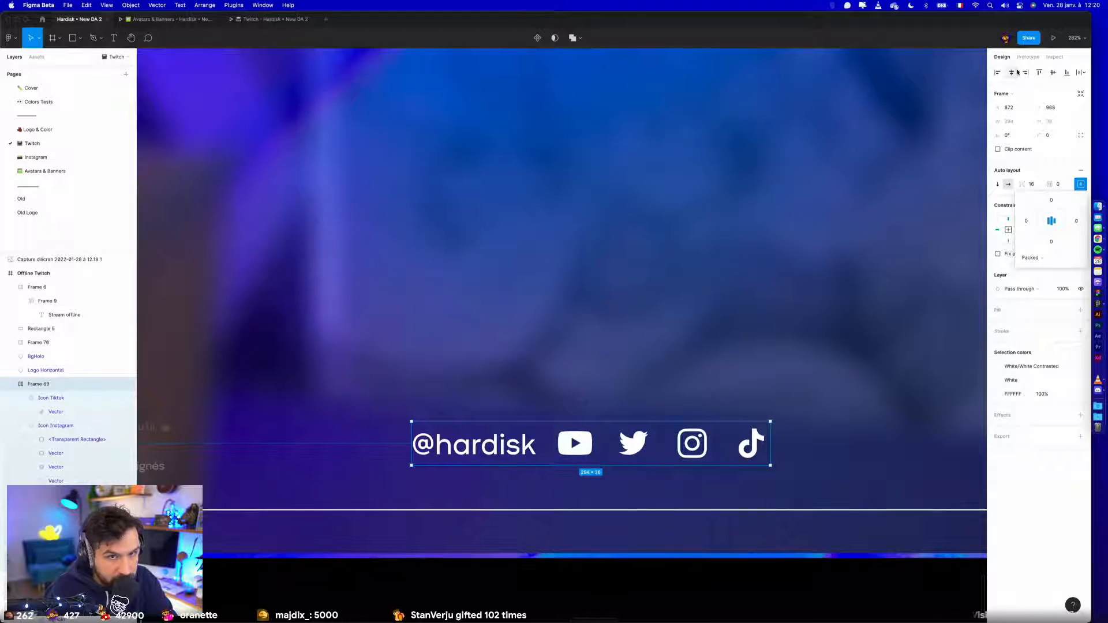
click(1013, 72)
scroll(637, 405, down, 5)
key(alt)
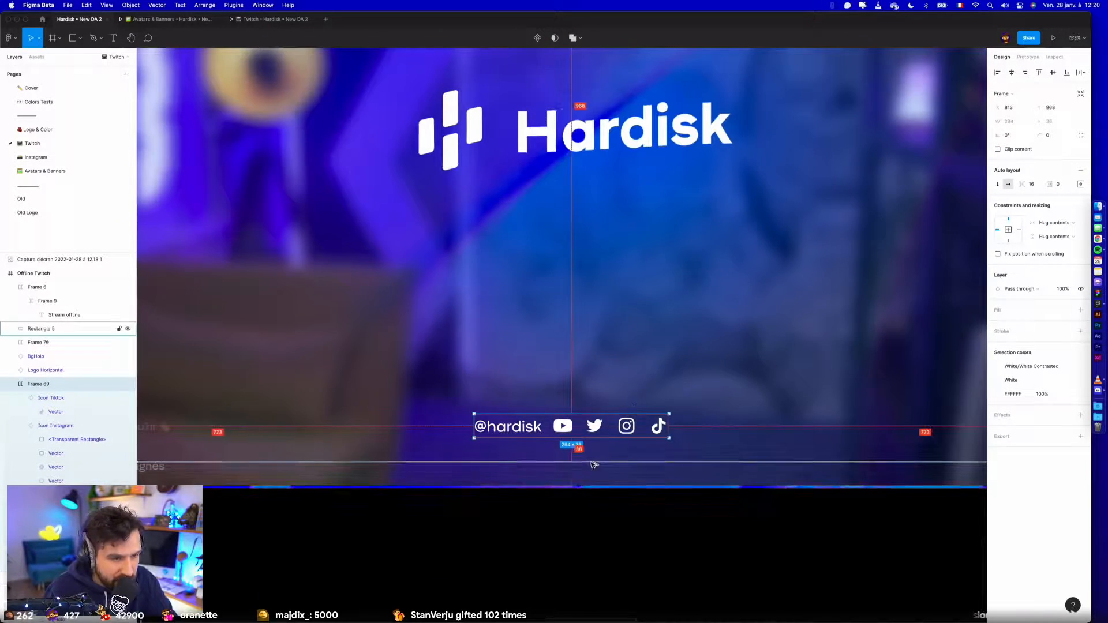
double_click(535, 434)
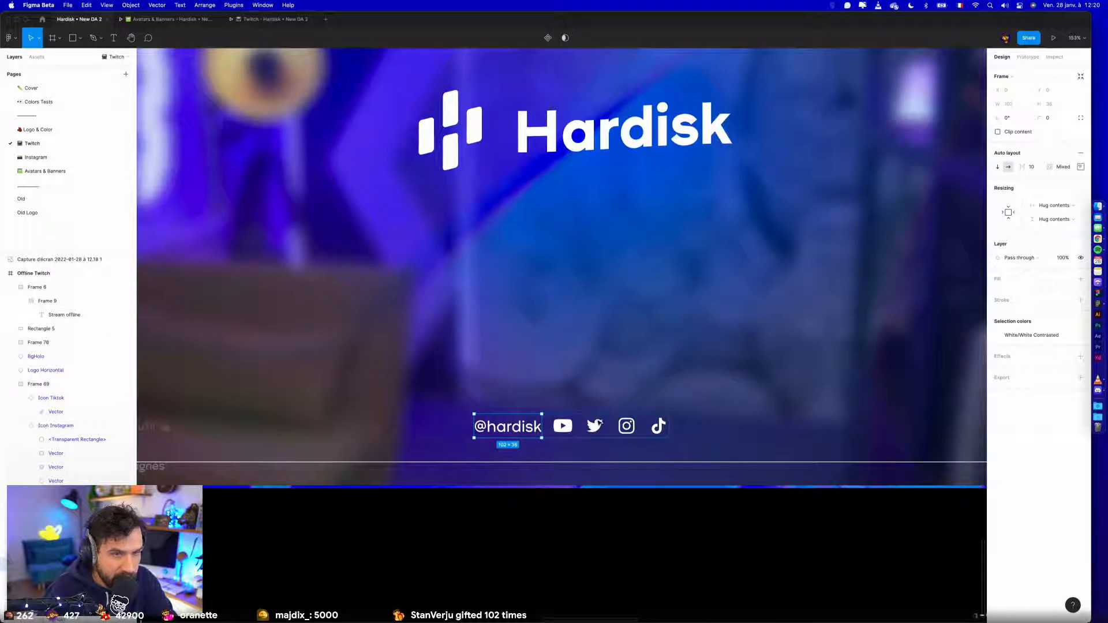
click(1080, 167)
click(1077, 204)
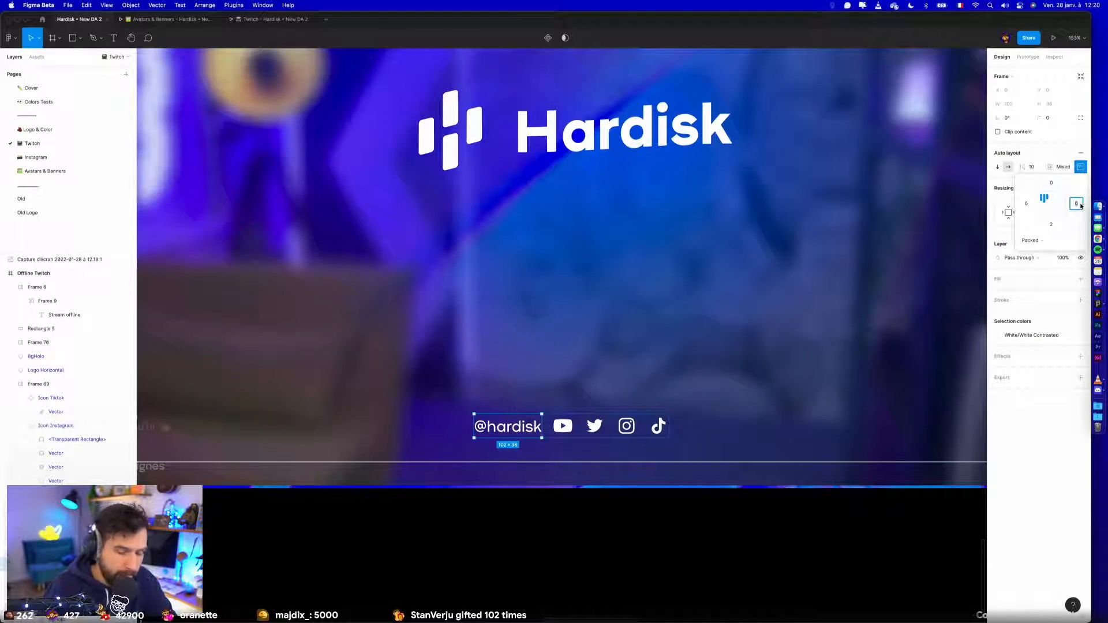
text(8)
key(Return)
click(737, 528)
scroll(737, 529, down, 5)
click(632, 459)
click(1013, 75)
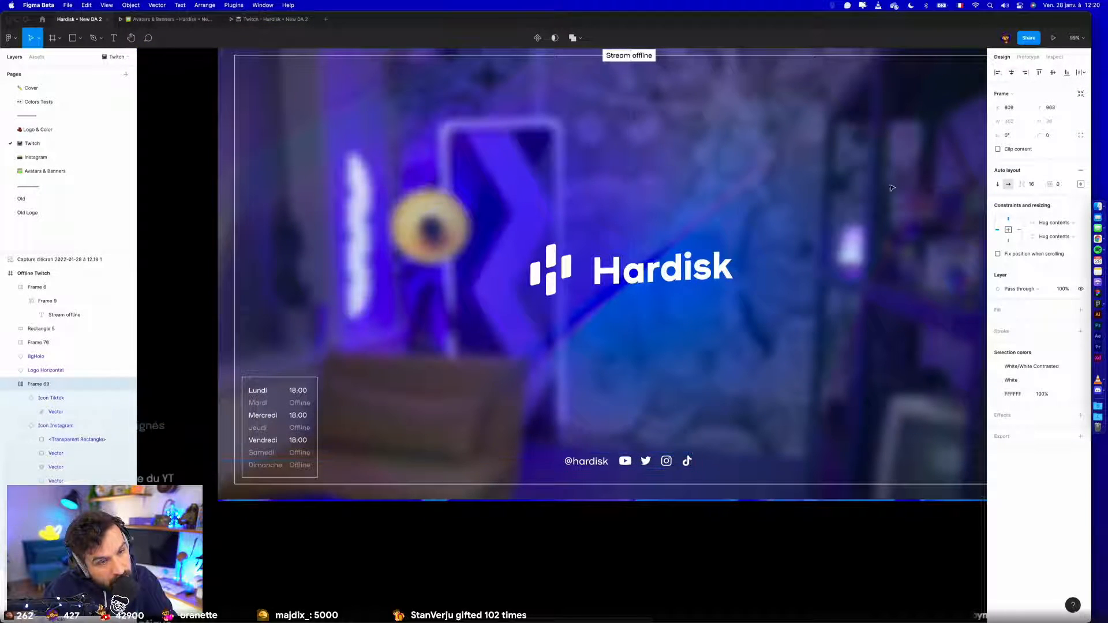
double_click(596, 466)
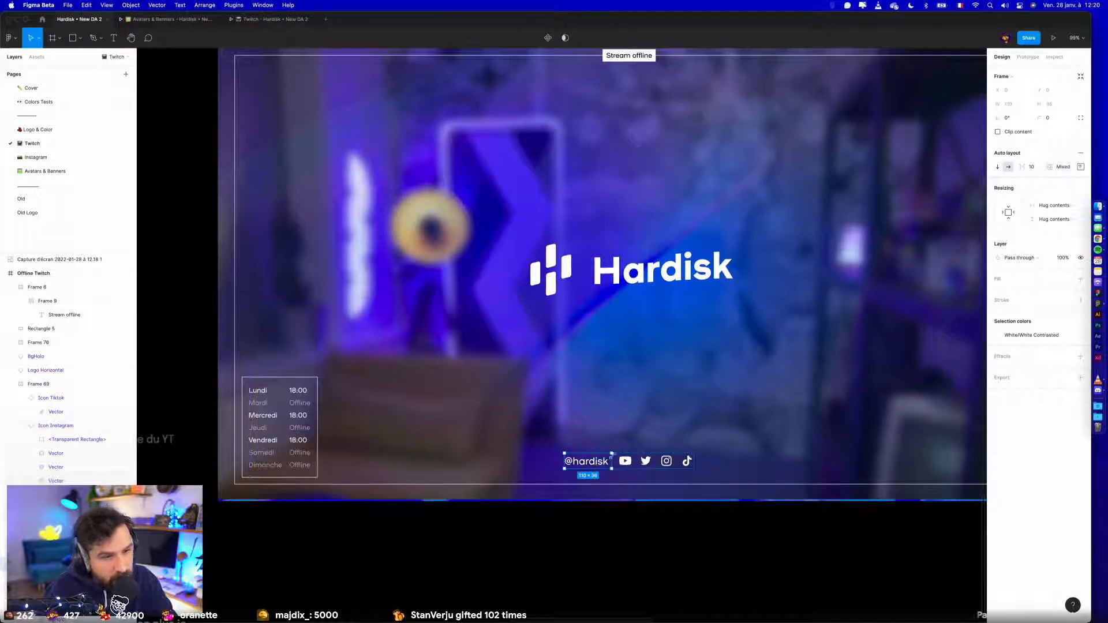
double_click(596, 465)
click(1064, 244)
text(26)
key(Return)
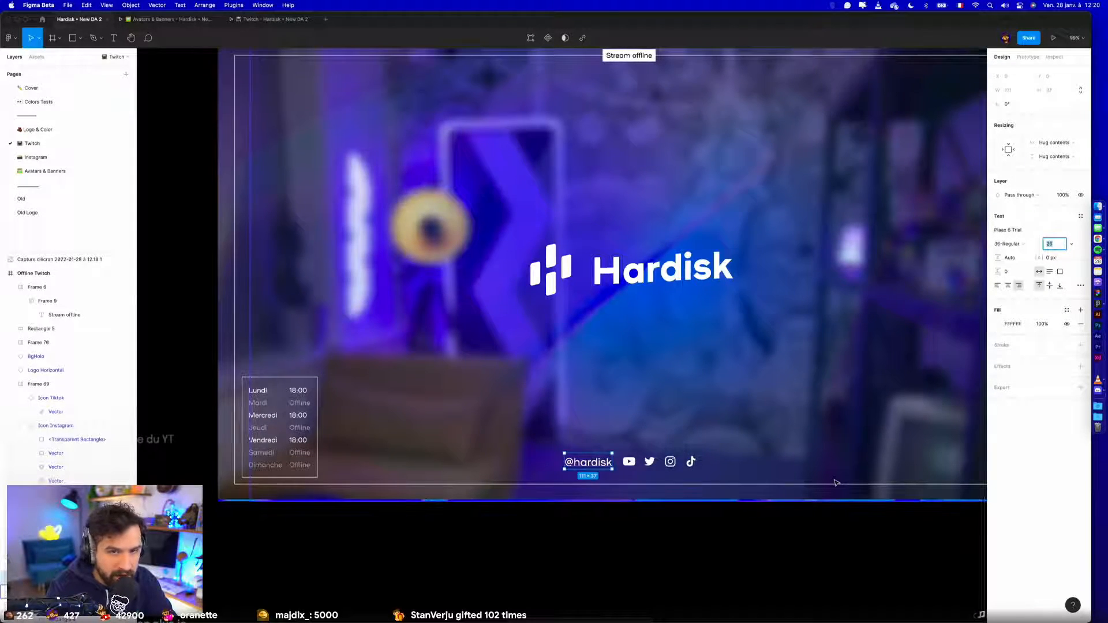
click(548, 572)
- Set the item alignment of the social row's auto layout to centred
click(692, 462)
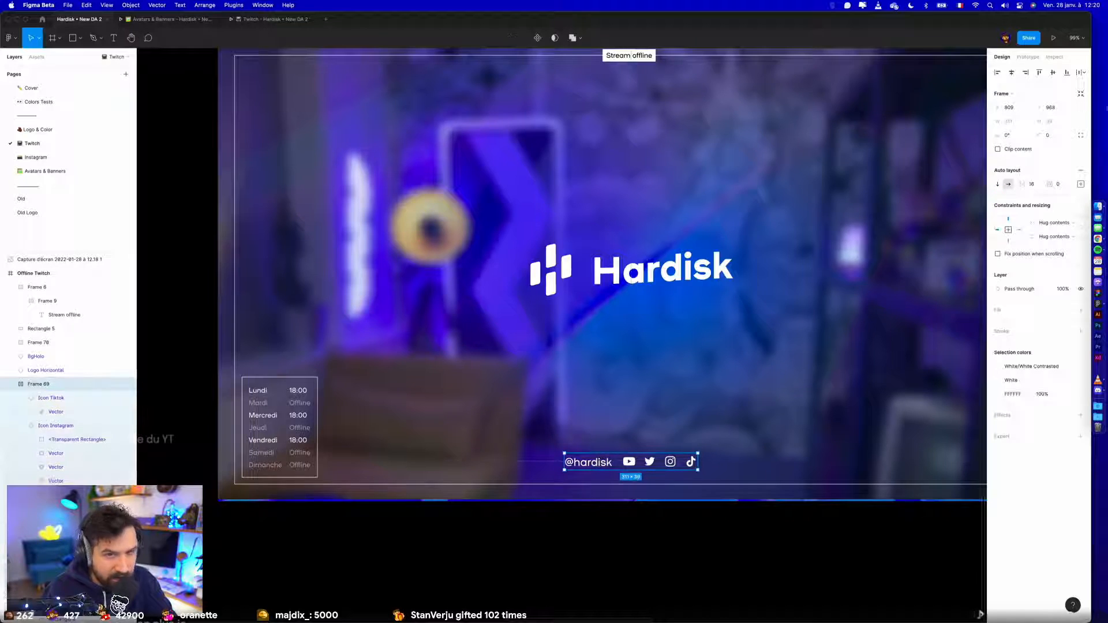
click(1080, 184)
click(1043, 220)
click(1058, 221)
click(1051, 214)
click(1051, 221)
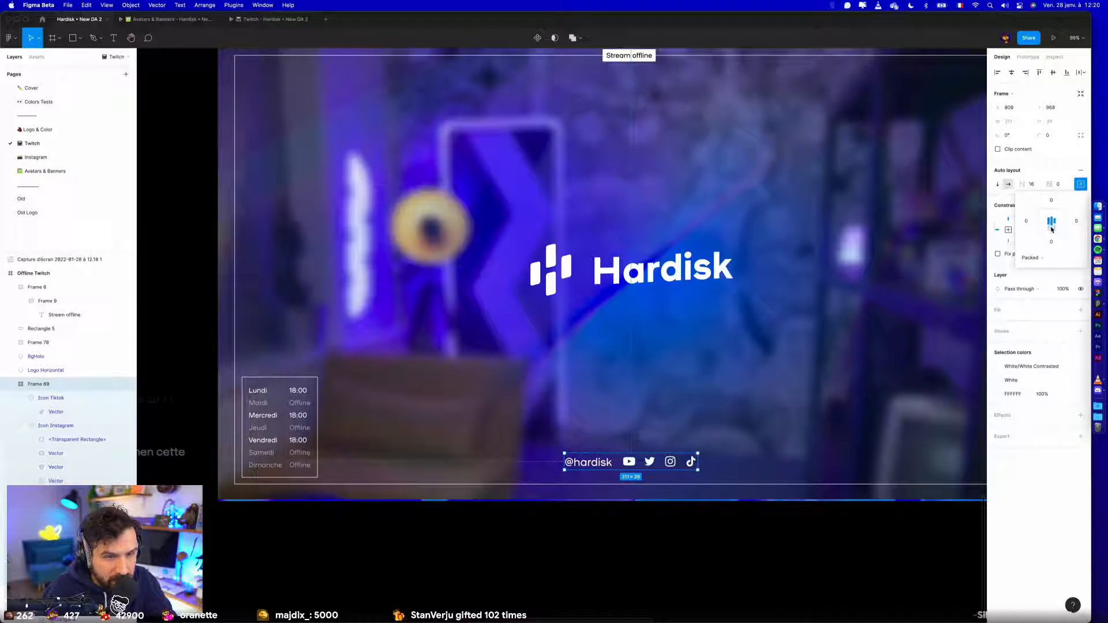
click(663, 533)
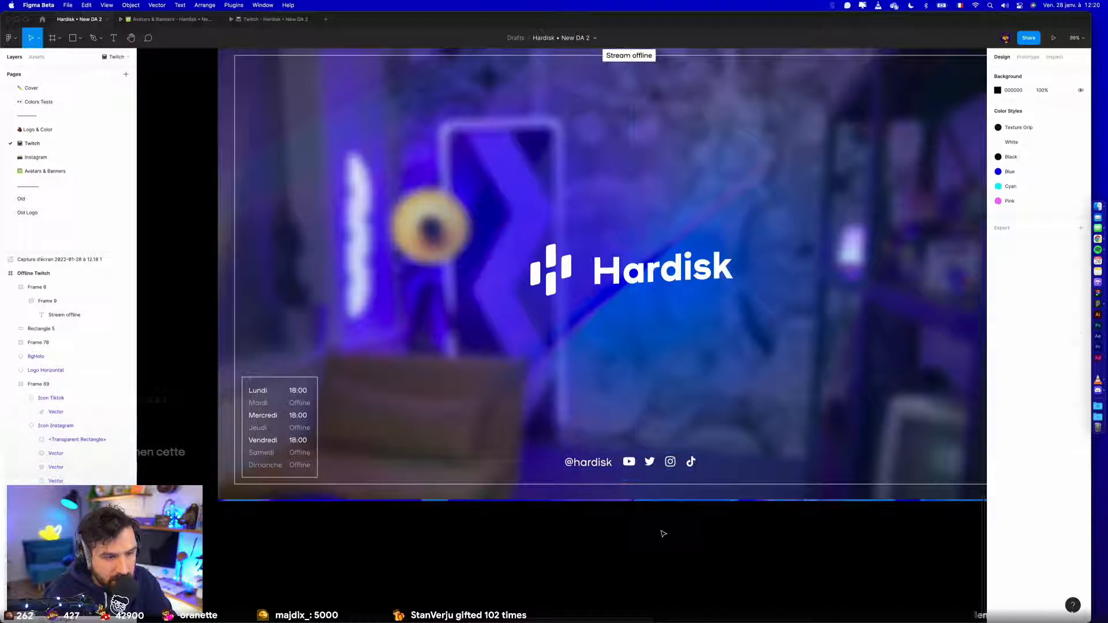
scroll(661, 529, up, 5)
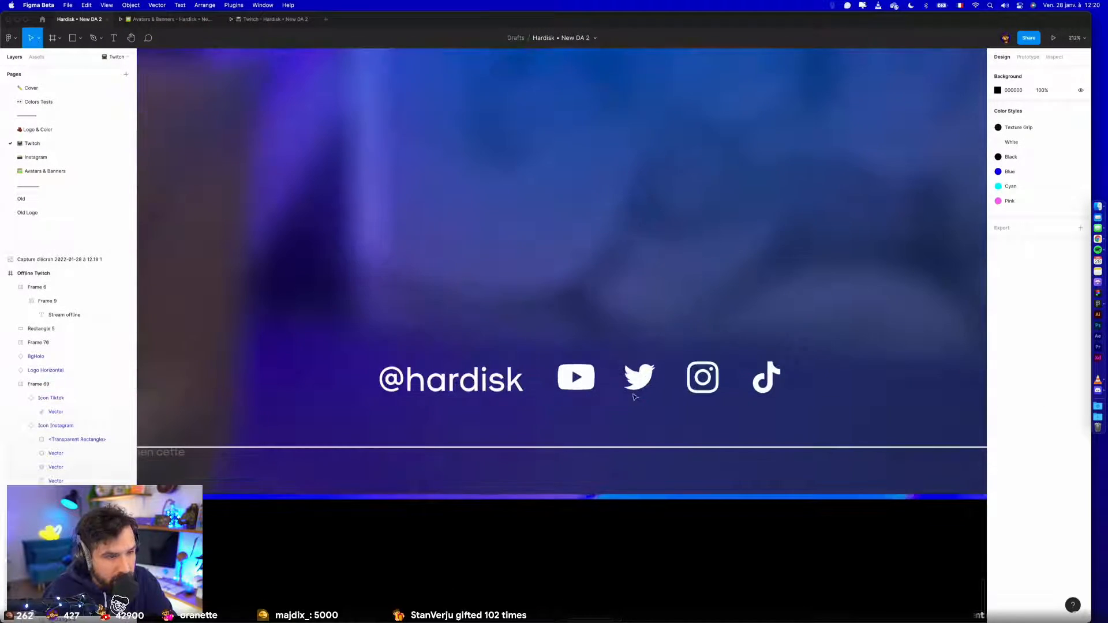
click(635, 397)
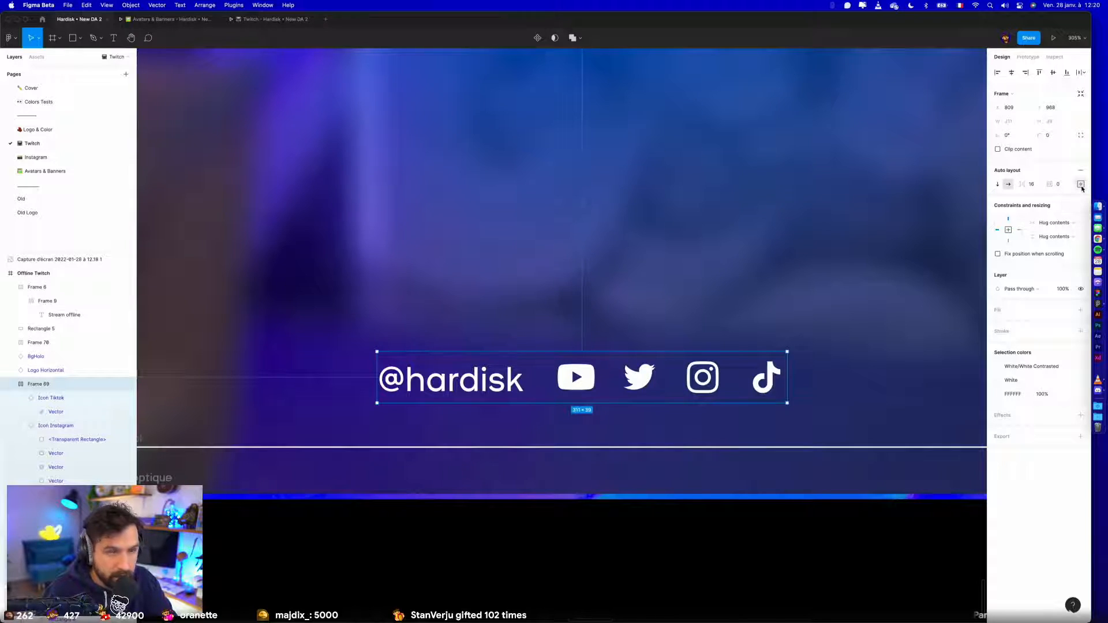
super+click(486, 379)
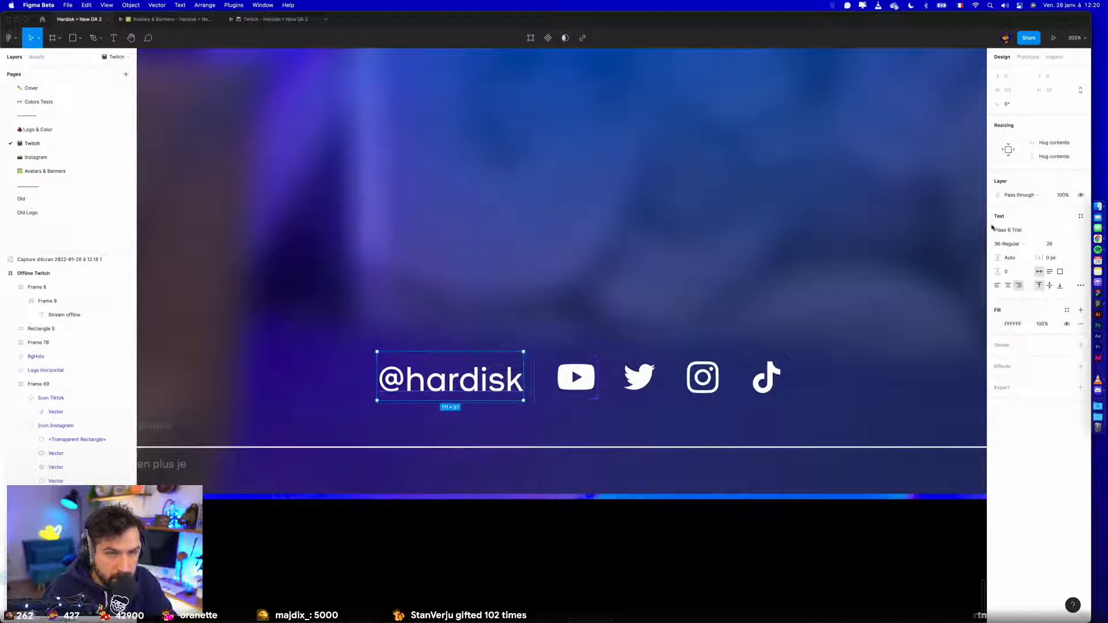
key(shift+a)
click(1080, 167)
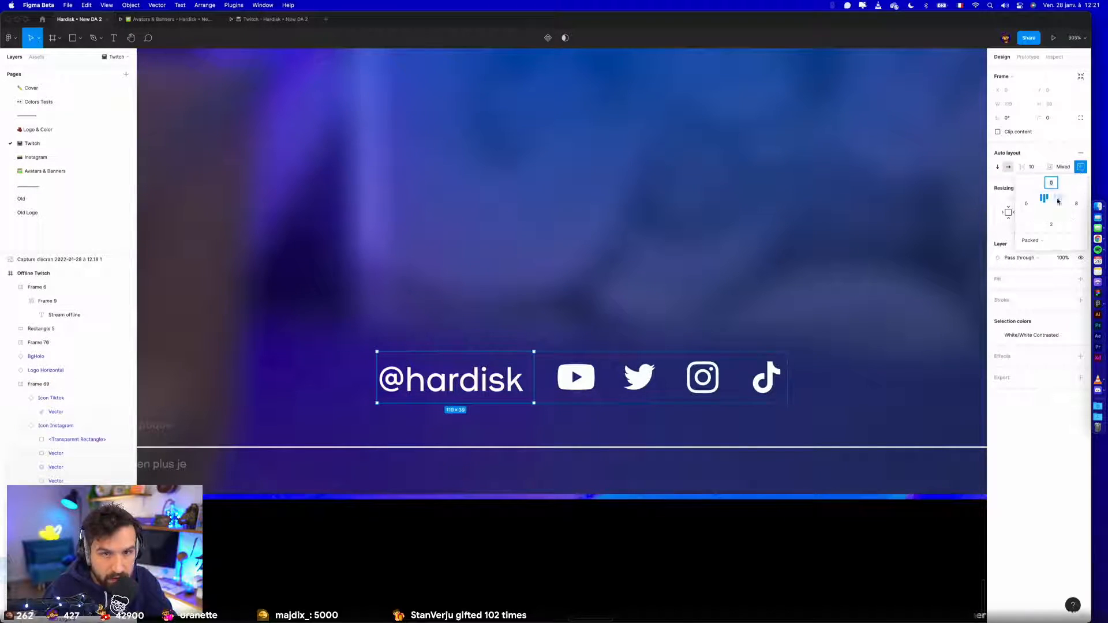
click(1076, 204)
text(16)
key(Tab)
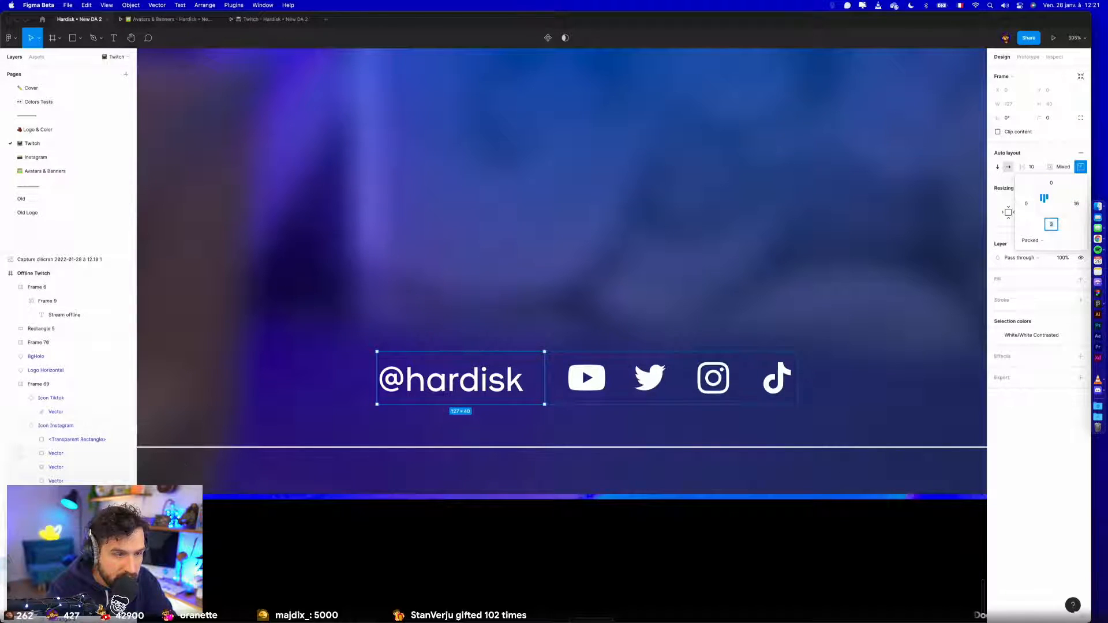
text(4)
key(Return)
click(760, 548)
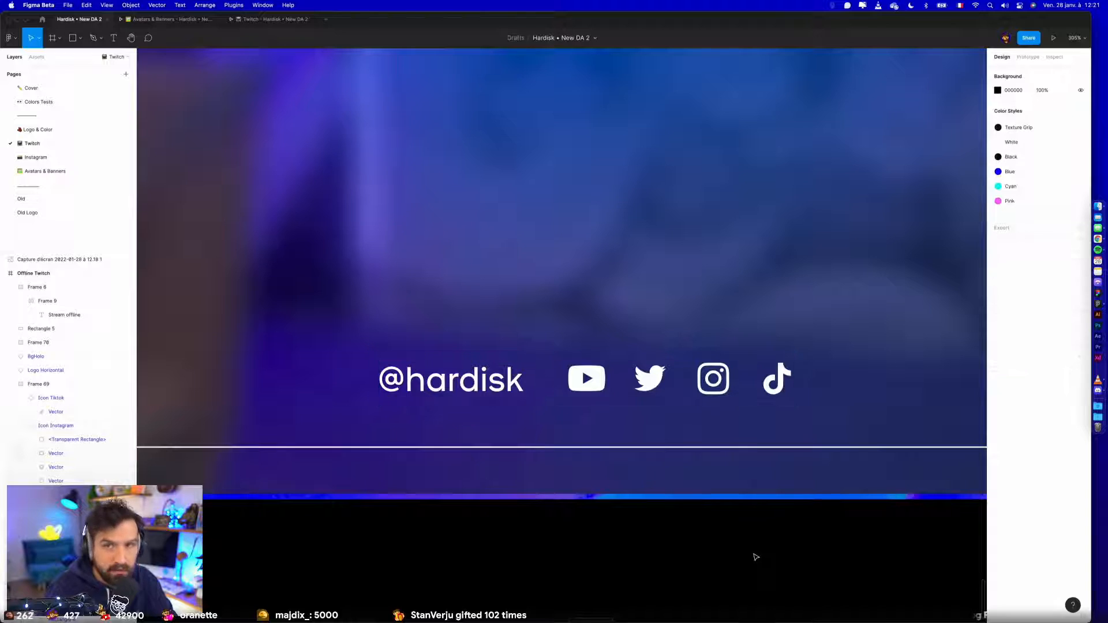
- Recentre the widened social row horizontally in the Offline Twitch frame
scroll(754, 556, down, 5)
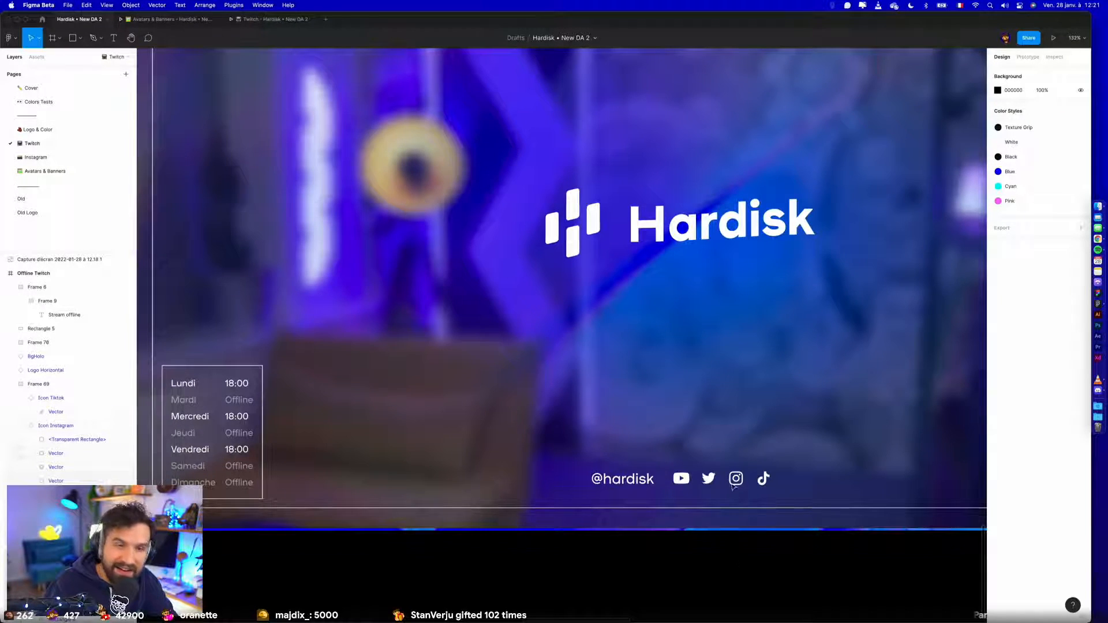
click(690, 473)
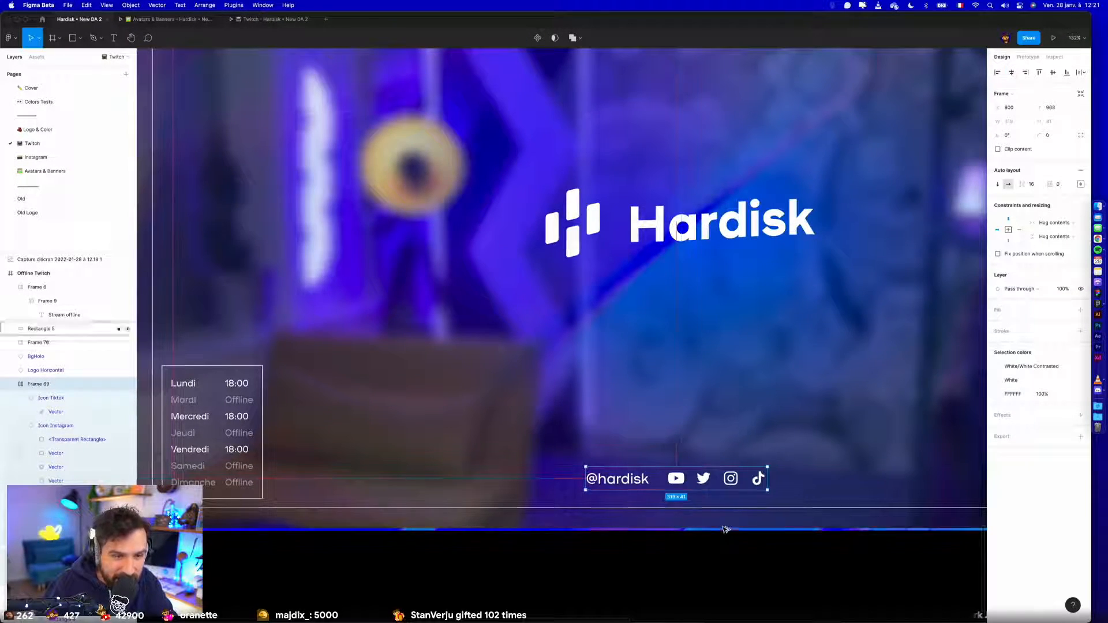
click(699, 574)
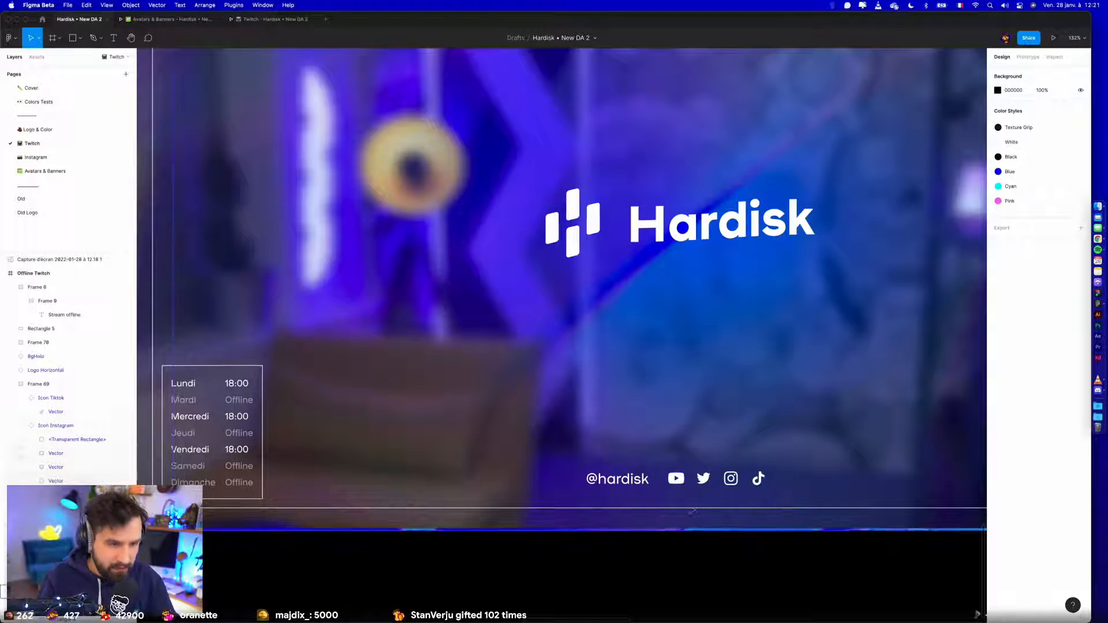
click(735, 484)
click(700, 559)
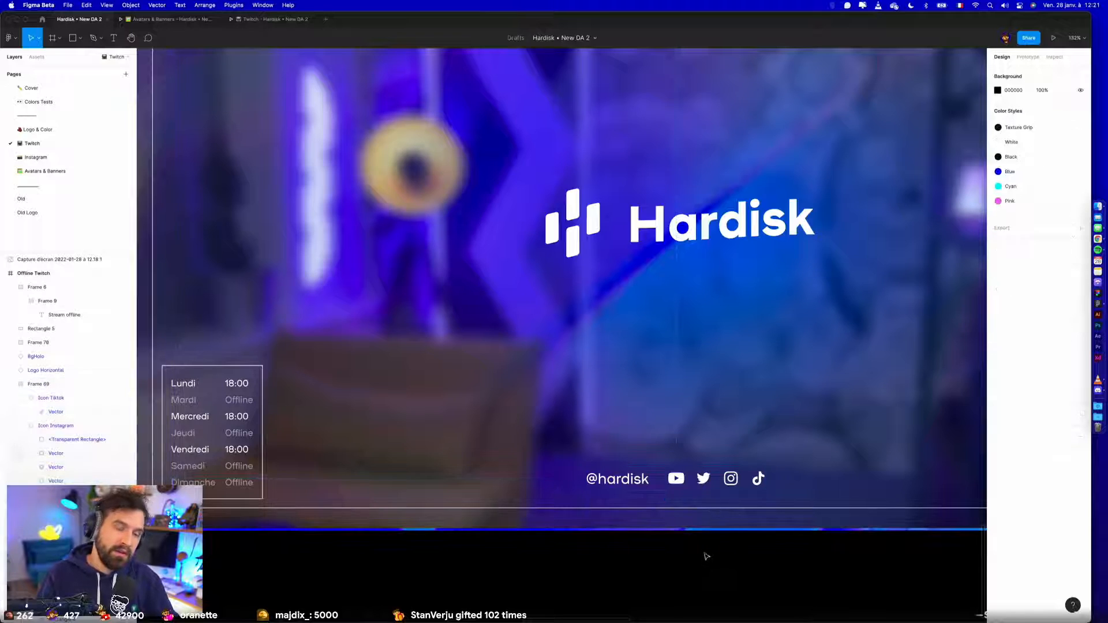
scroll(693, 520, down, 5)
scroll(674, 486, down, 3)
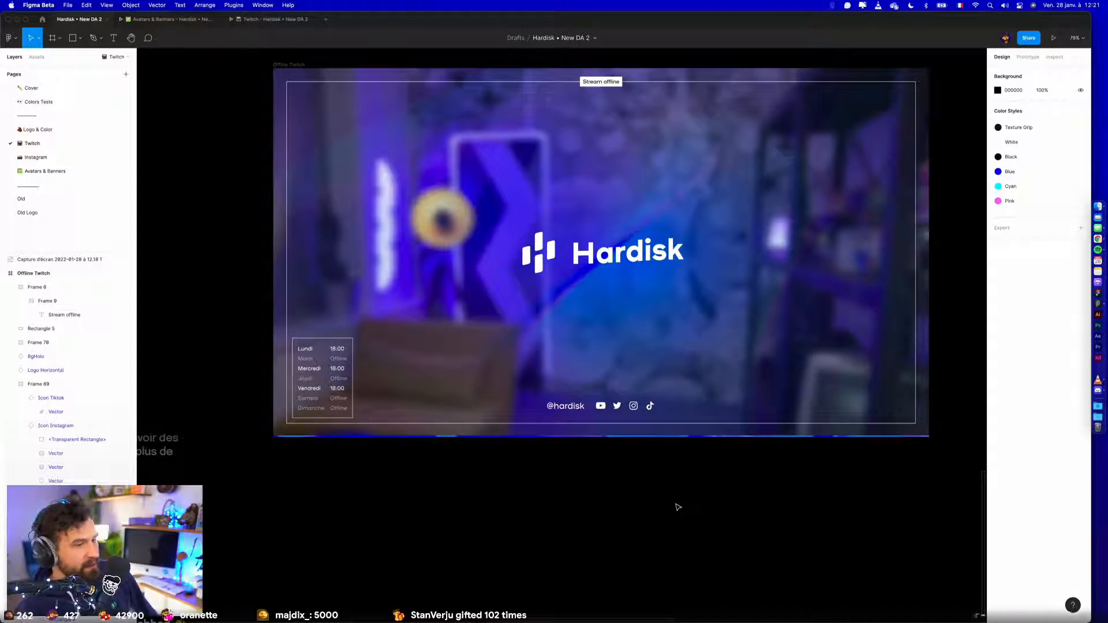
- Resize the YouTube, Twitter, Instagram and TikTok icons in the social row to 30 by 30
scroll(710, 465, up, 10)
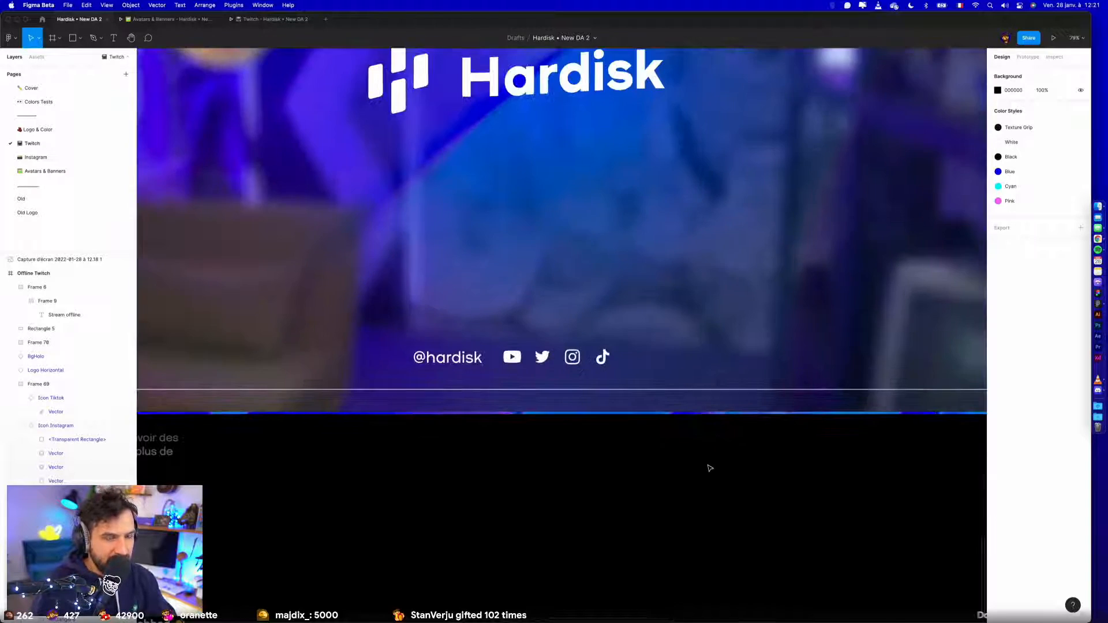
click(718, 404)
scroll(722, 387, up, 6)
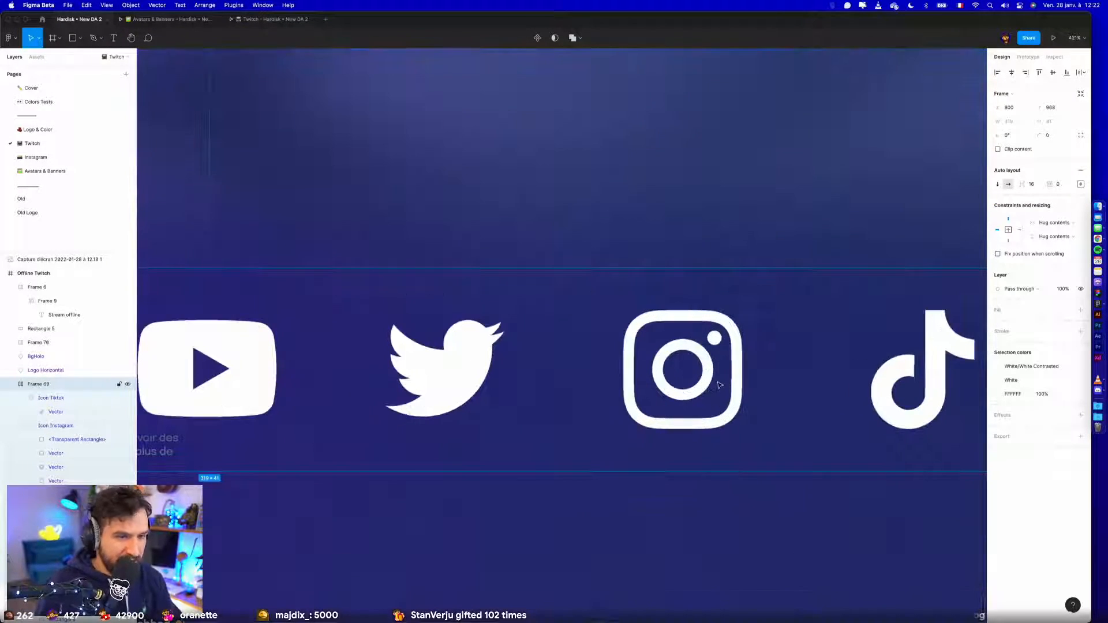
super+click(717, 386)
scroll(713, 451, down, 6)
click(708, 468)
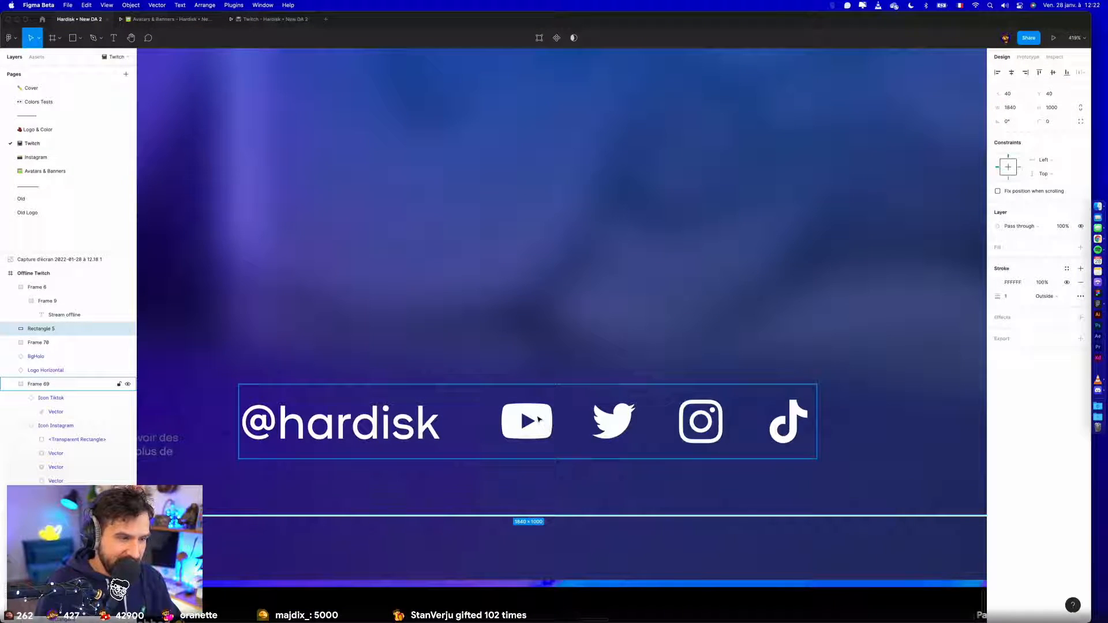
click(548, 426)
shift+click(613, 421)
shift+click(705, 416)
shift+click(788, 422)
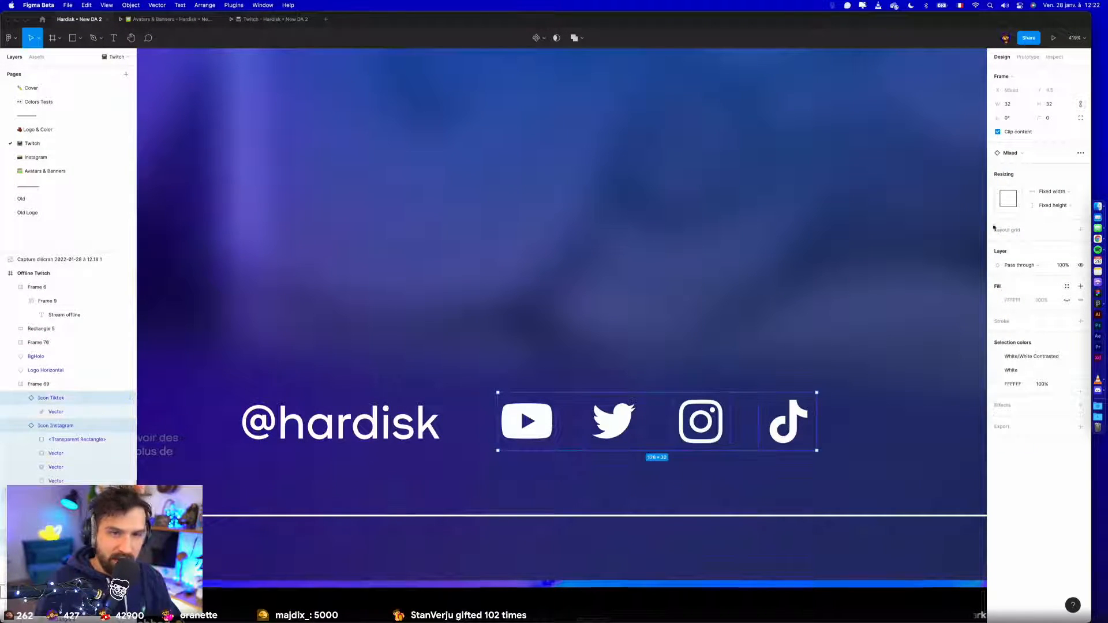
click(1068, 104)
text(30)
key(Return)
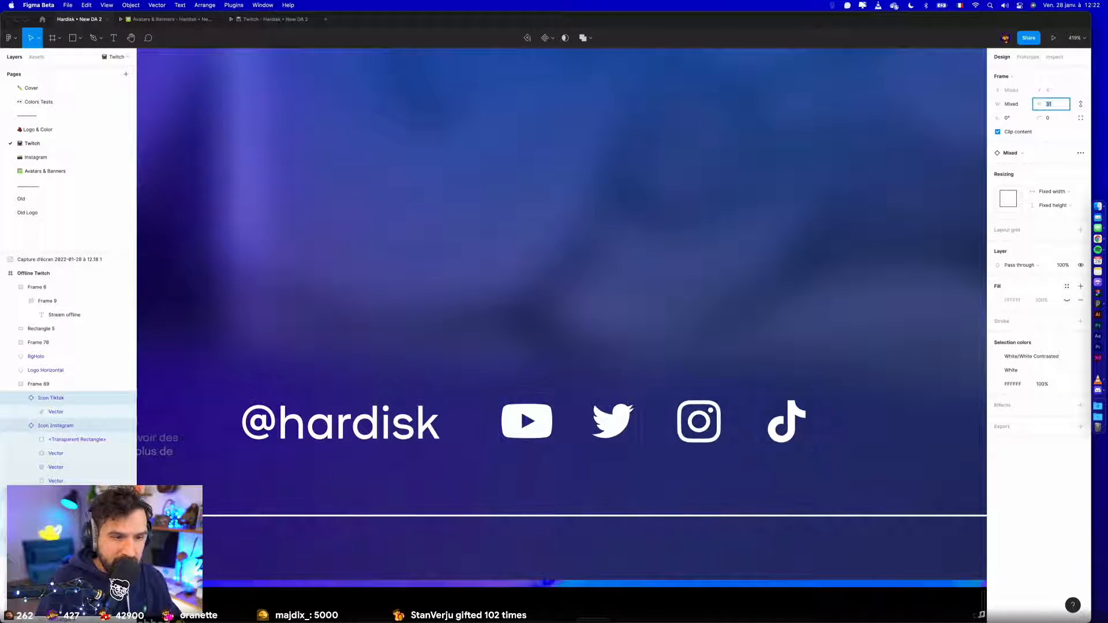
click(1018, 104)
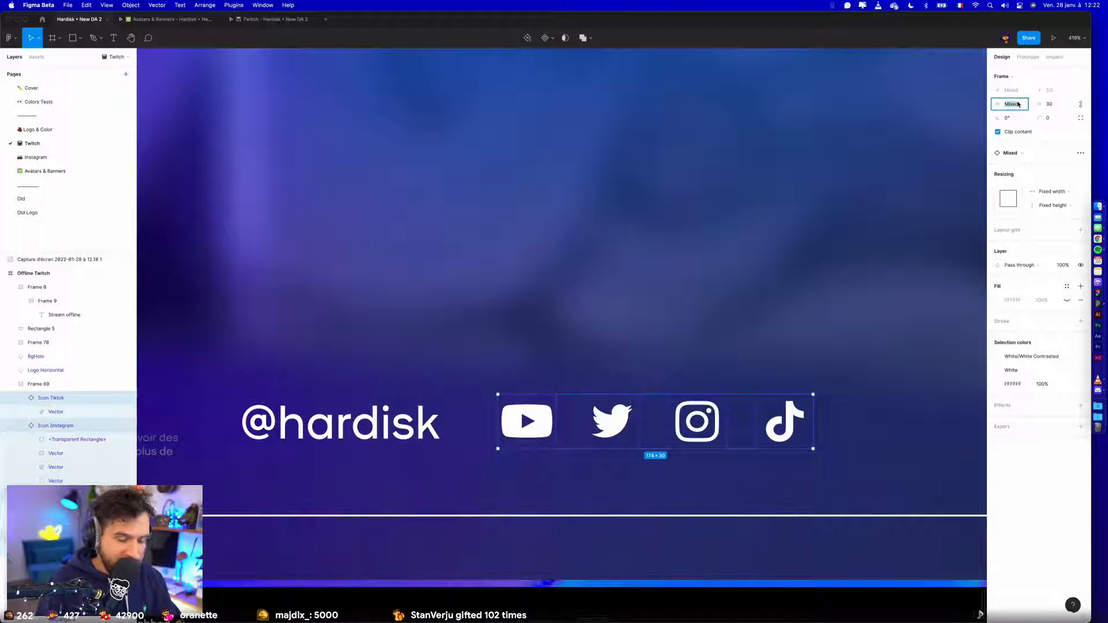
text(30)
key(Return)
scroll(969, 115, down, 8)
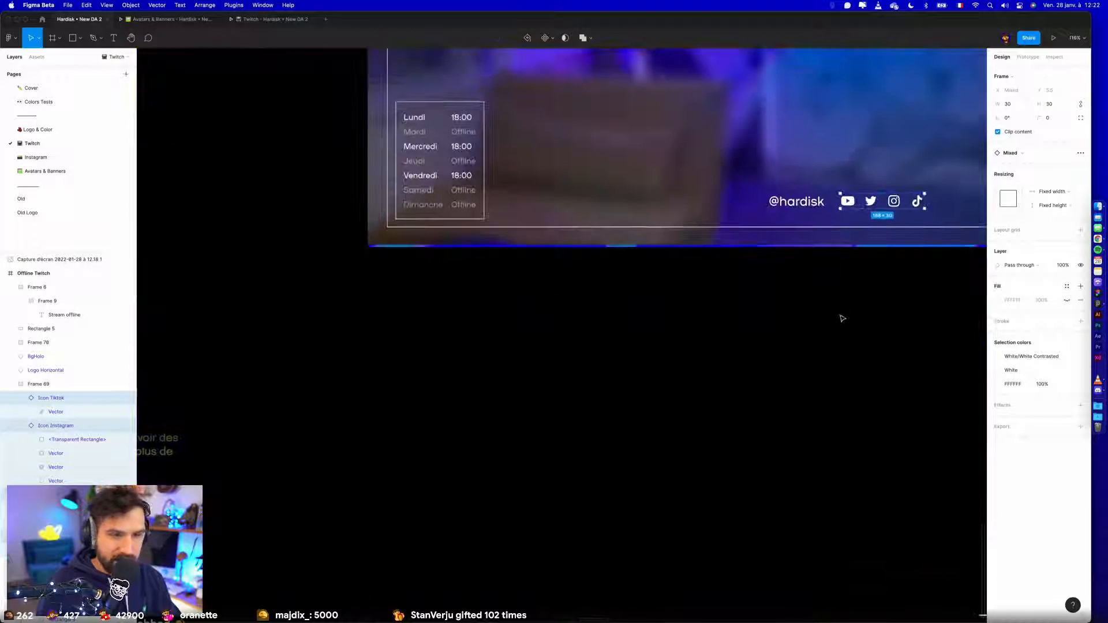
- Centre the social row horizontally in the Offline Twitch frame again after resizing its icons
click(868, 309)
drag(867, 310, 563, 485)
click(949, 95)
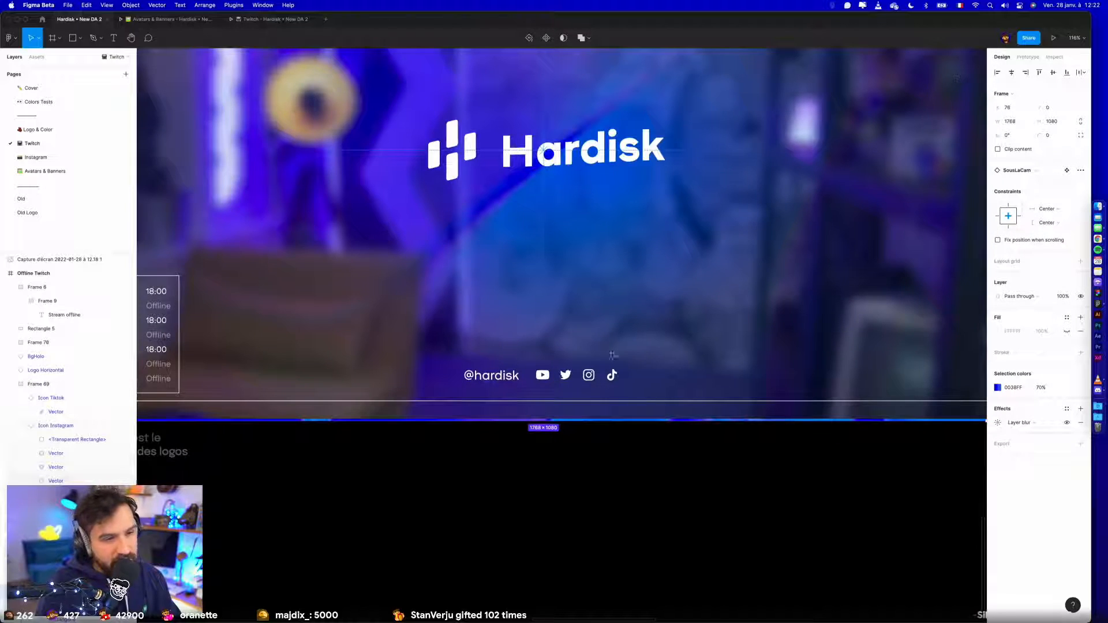
click(678, 499)
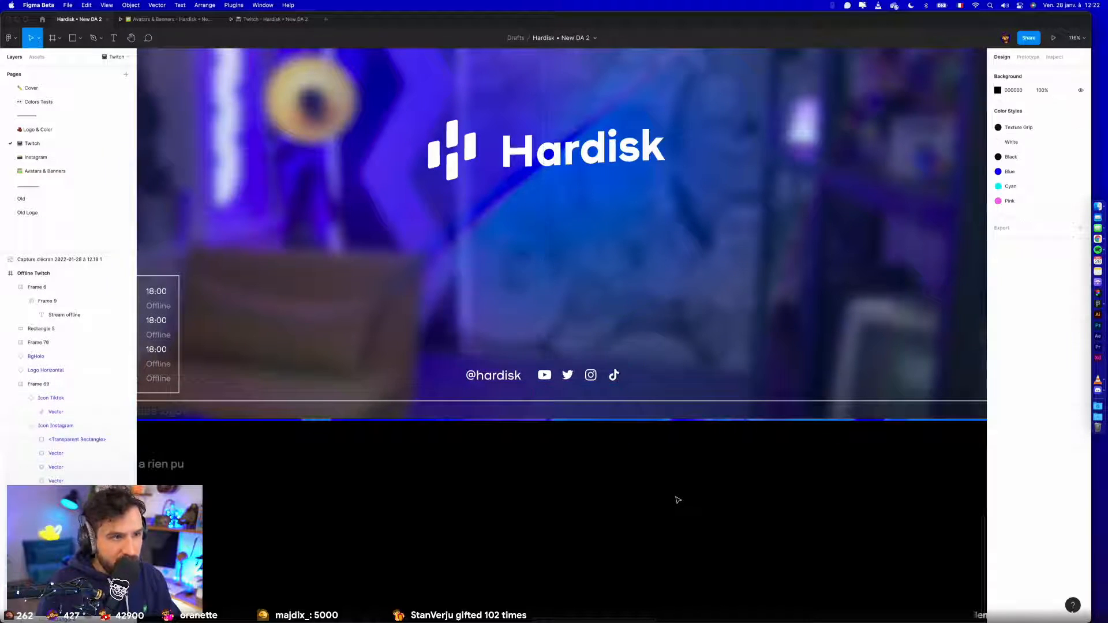
- Preview the Offline Twitch frame in presentation mode and return to the design file
scroll(677, 498, down, 3)
scroll(678, 502, down, 4)
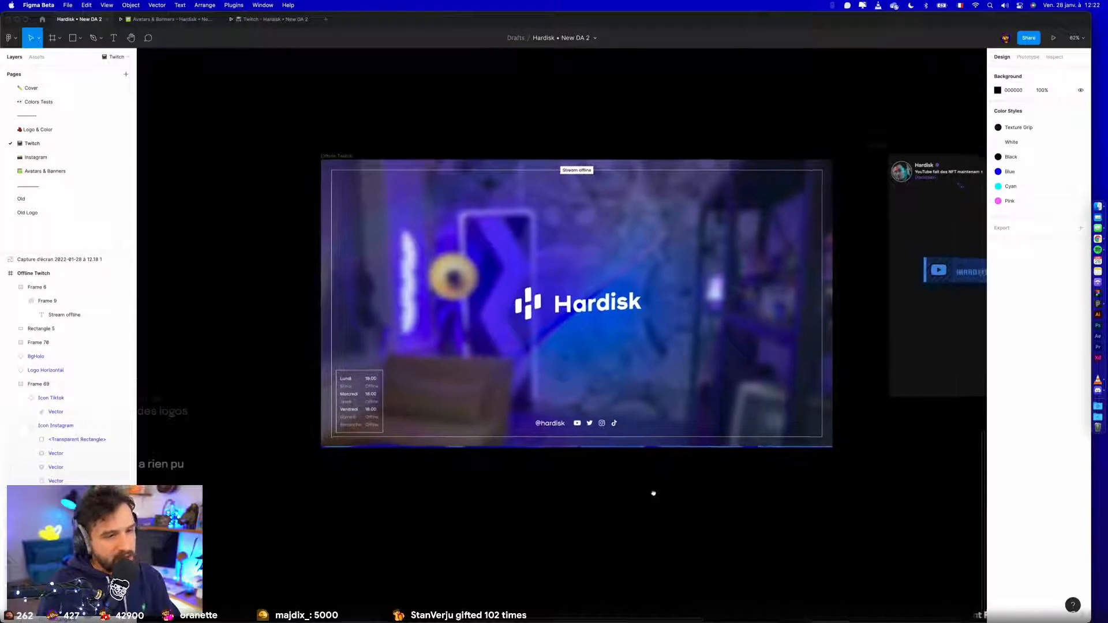
click(314, 147)
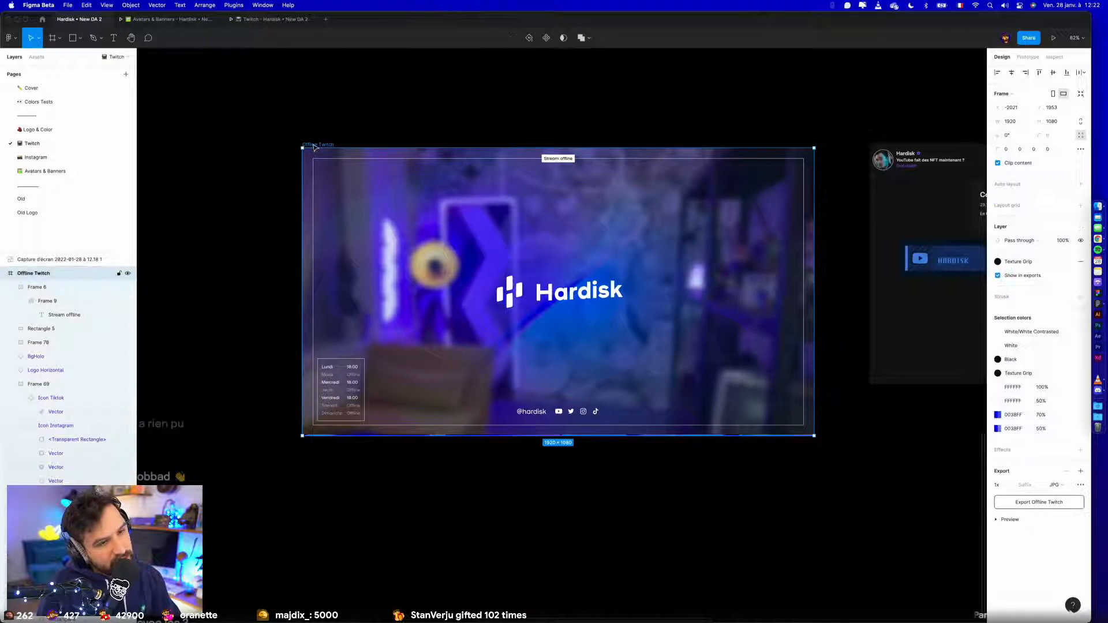
click(1051, 37)
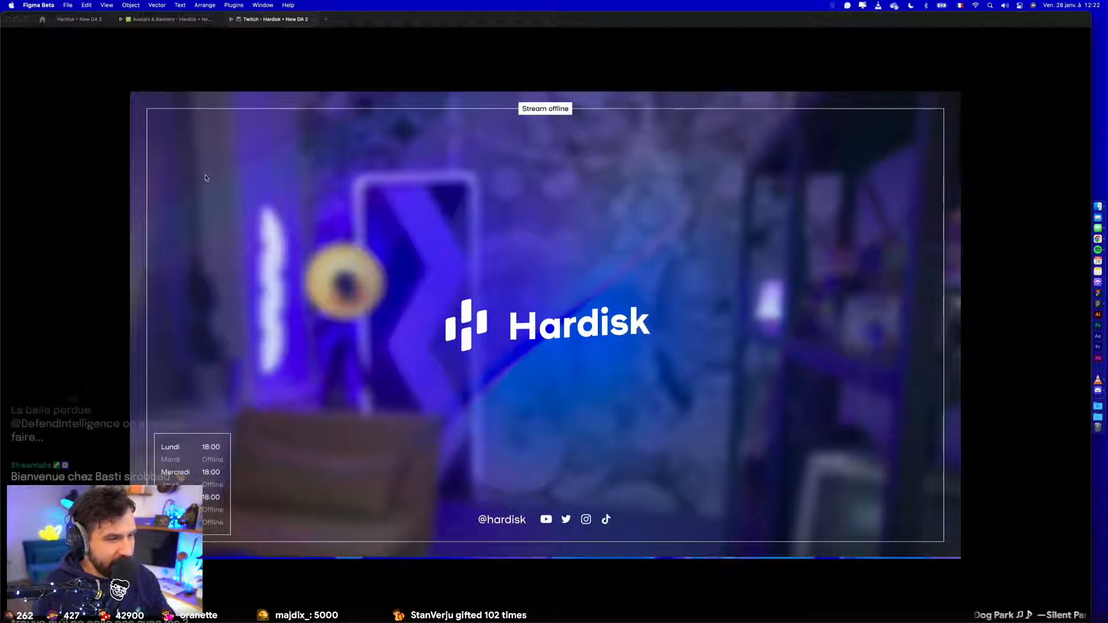
click(88, 17)
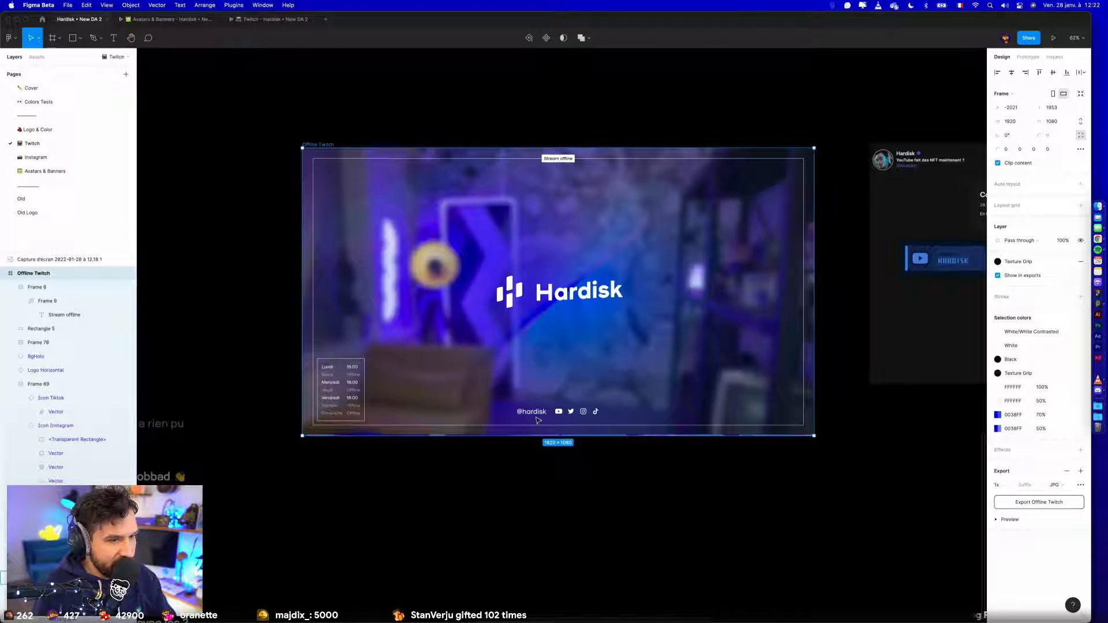
- Set the font size of the "Stream offline" label text to 20
click(536, 413)
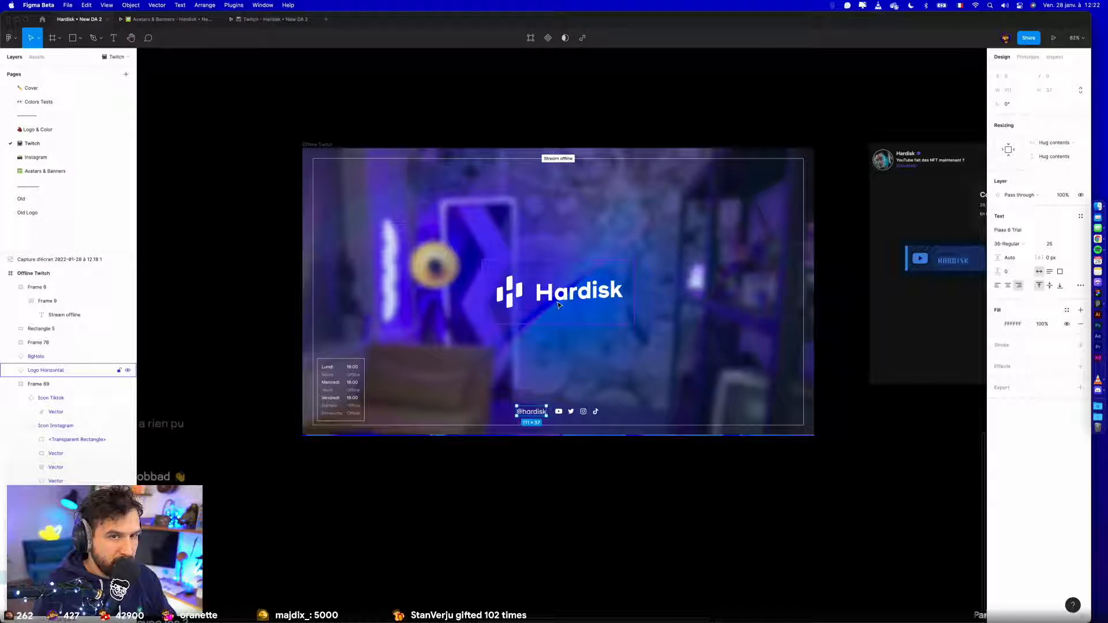
click(557, 158)
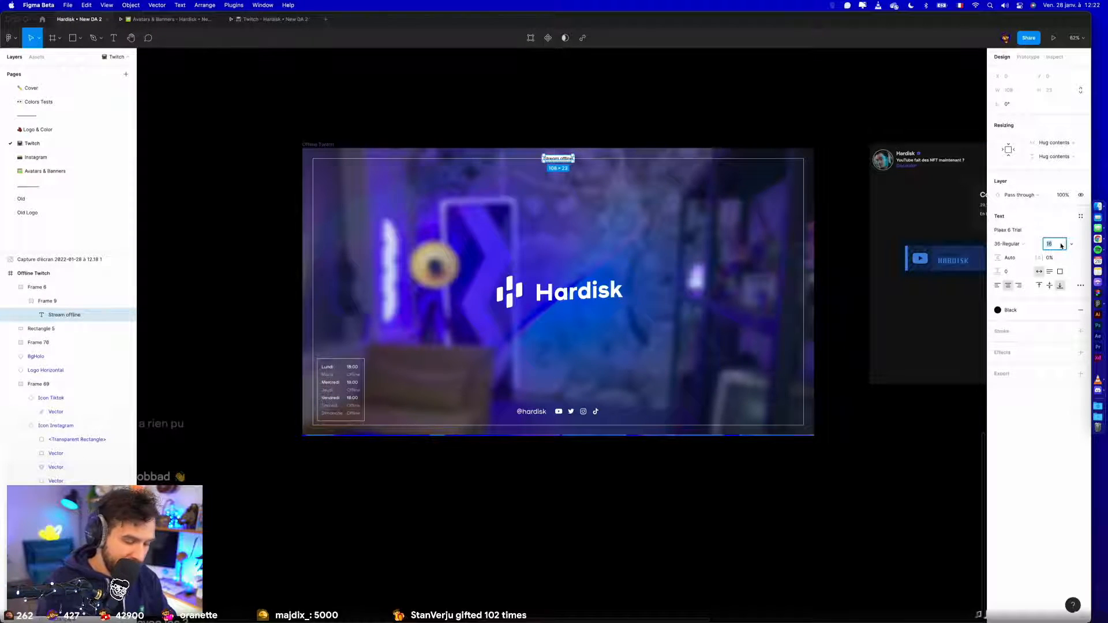
text(20)
key(Return)
click(636, 124)
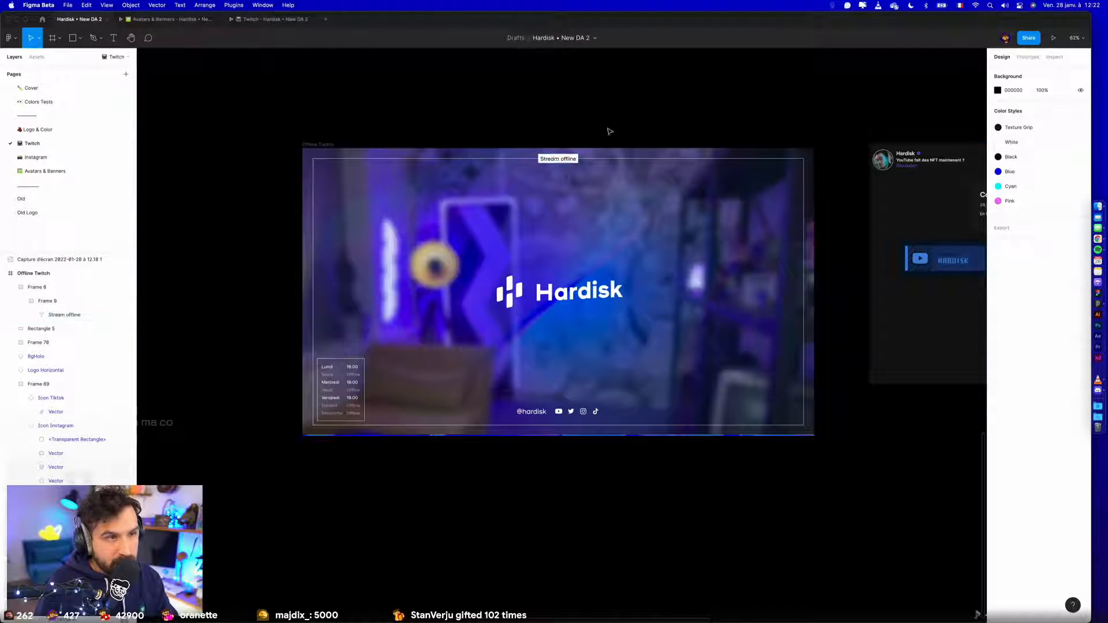
- Try to align the "Stream offline" label frame to the vertical centre and undo the alignment
scroll(551, 162, up, 5)
click(556, 158)
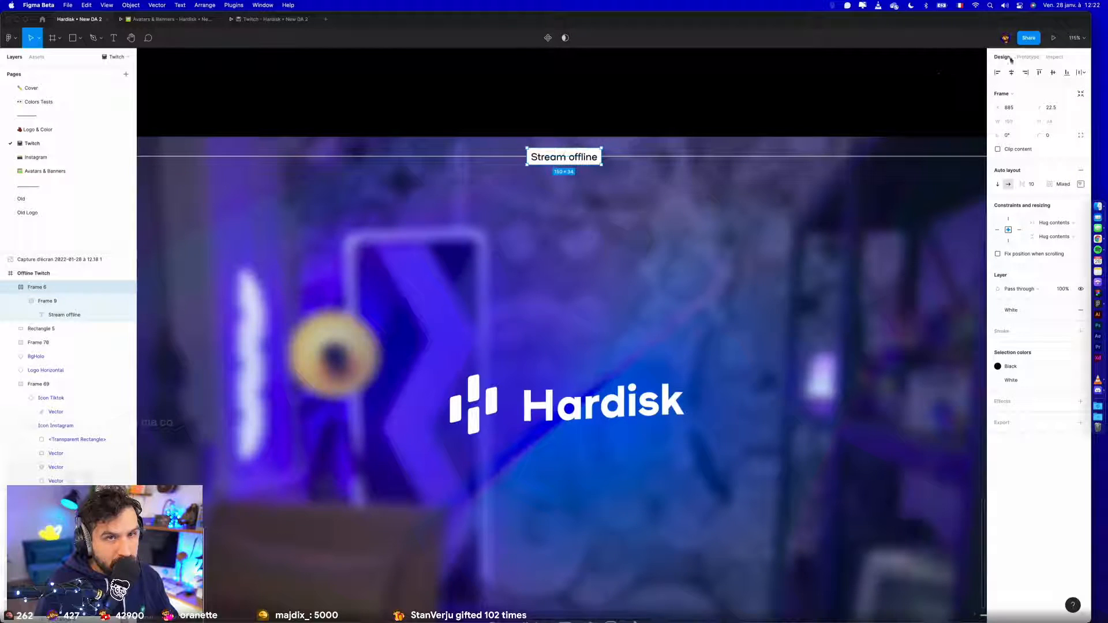
click(1053, 73)
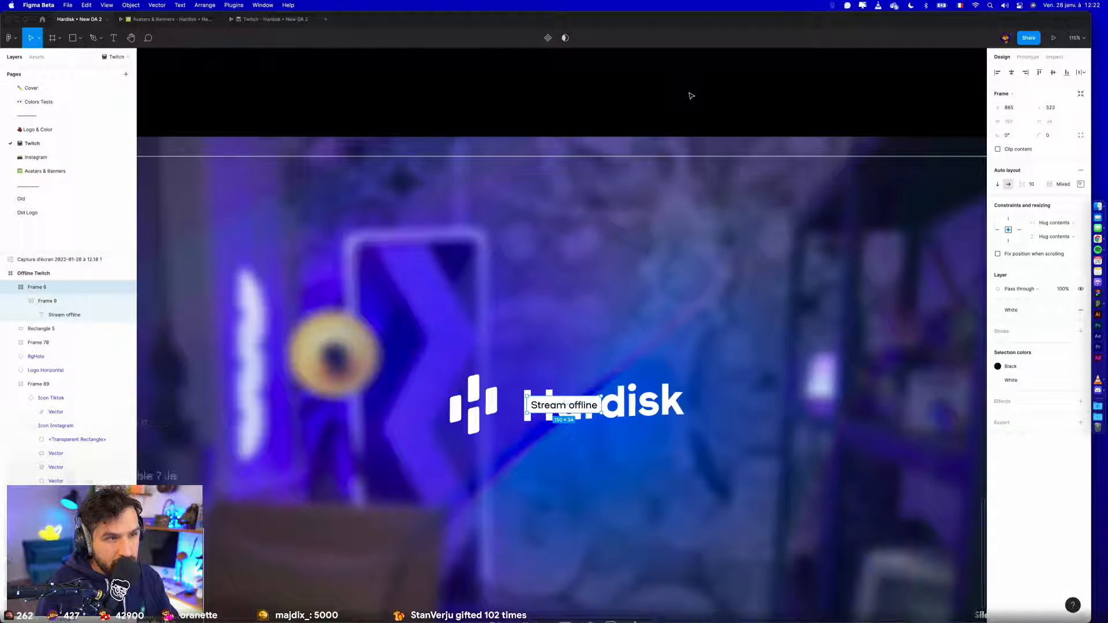
key(super+z)
click(624, 118)
scroll(624, 118, down, 6)
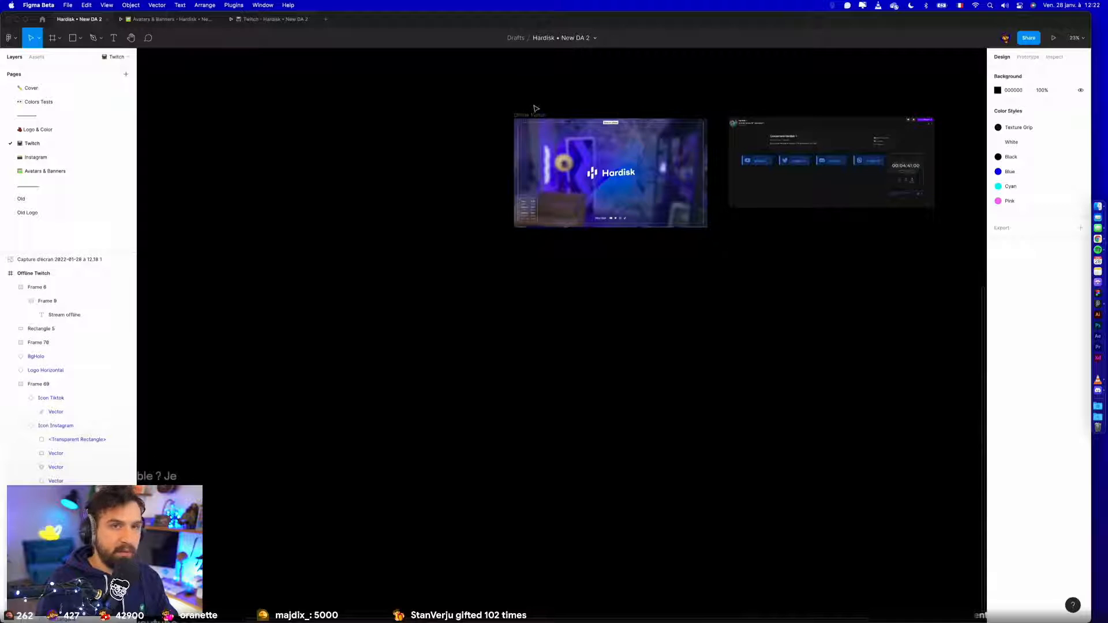
scroll(533, 110, up, 4)
scroll(403, 98, right, 5)
scroll(530, 402, down, 4)
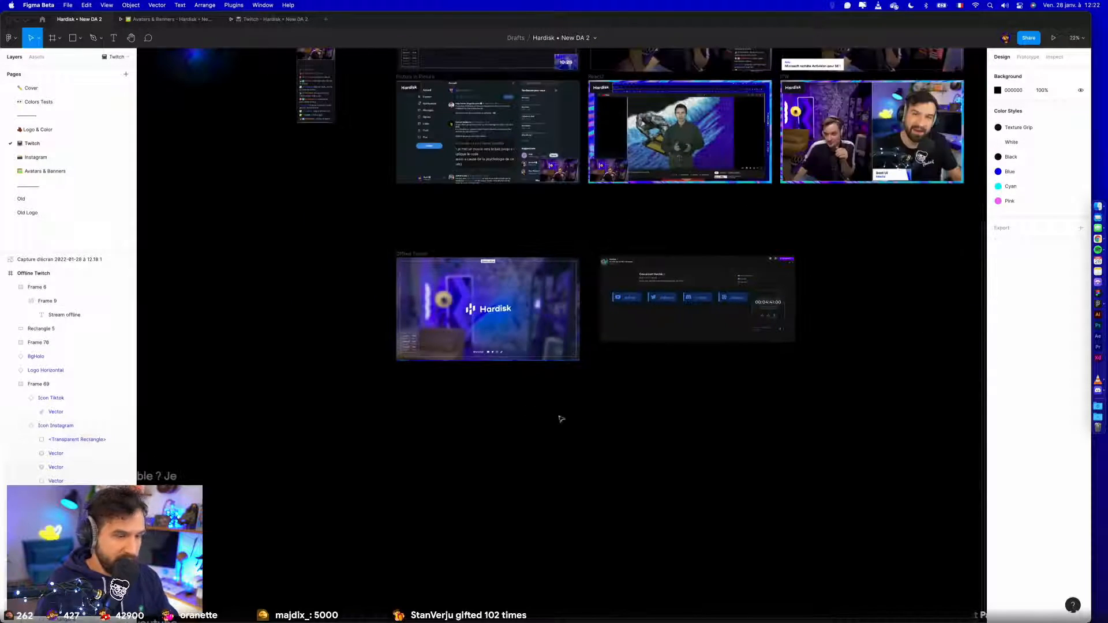
- Switch to the Hardisk DA page in Chrome and review the list of deliverables, especially the Twitch entries around Bio
key(ctrl+Left)
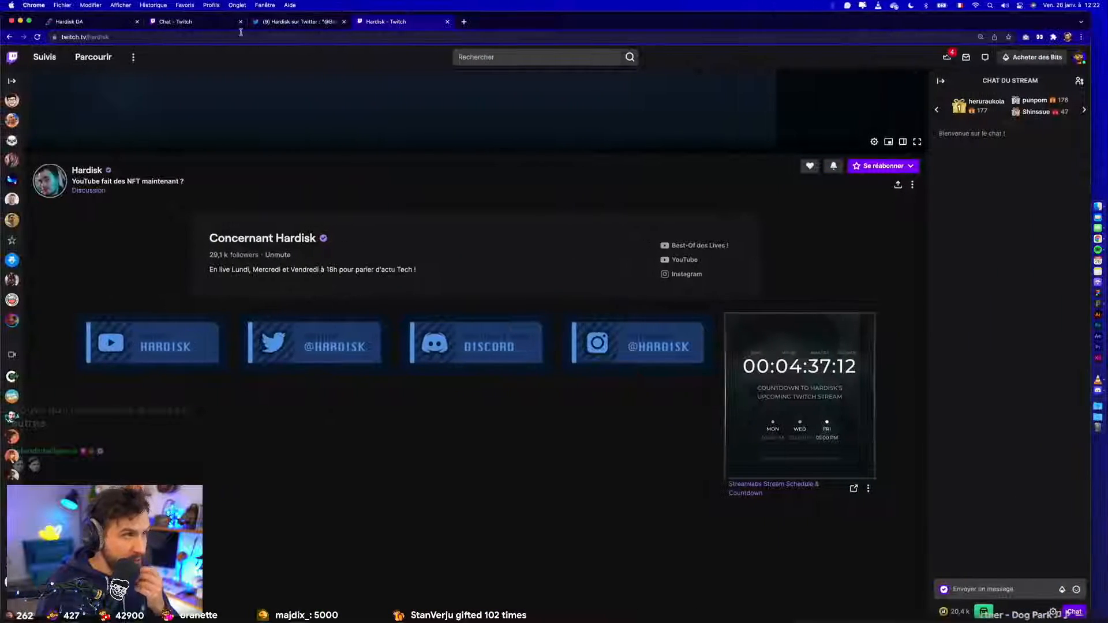
click(105, 23)
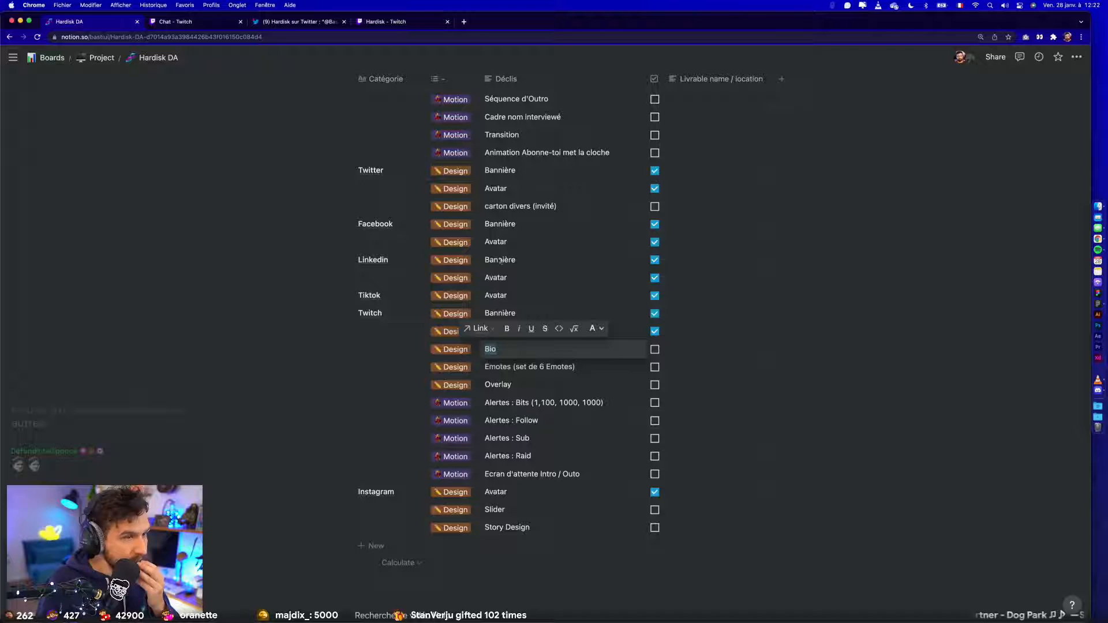
click(855, 272)
scroll(854, 270, up, 1)
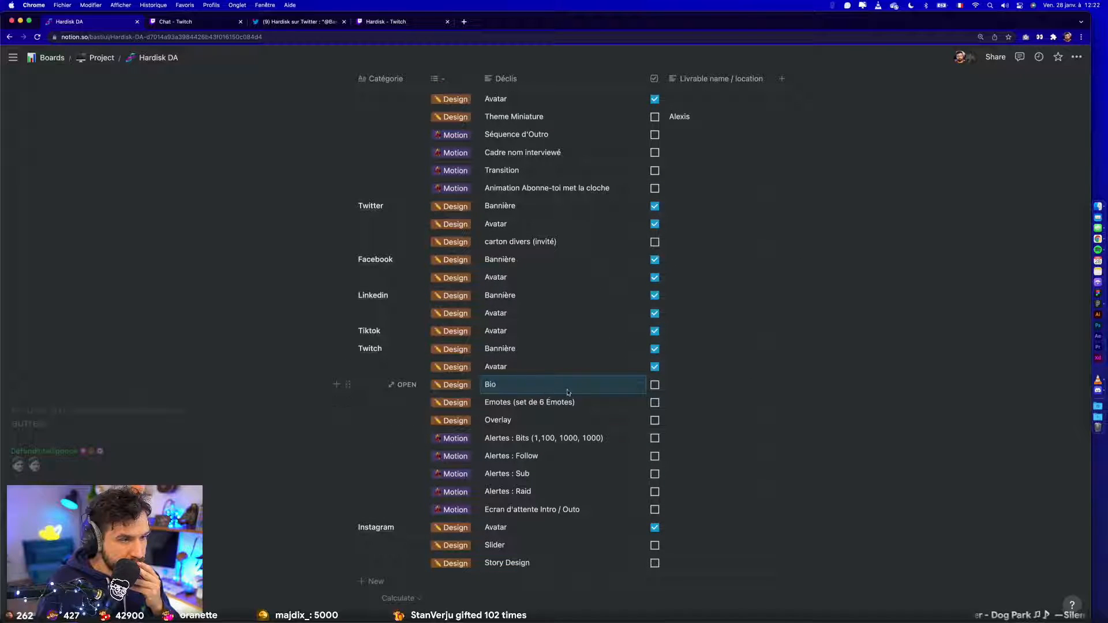
scroll(574, 436, down, 3)
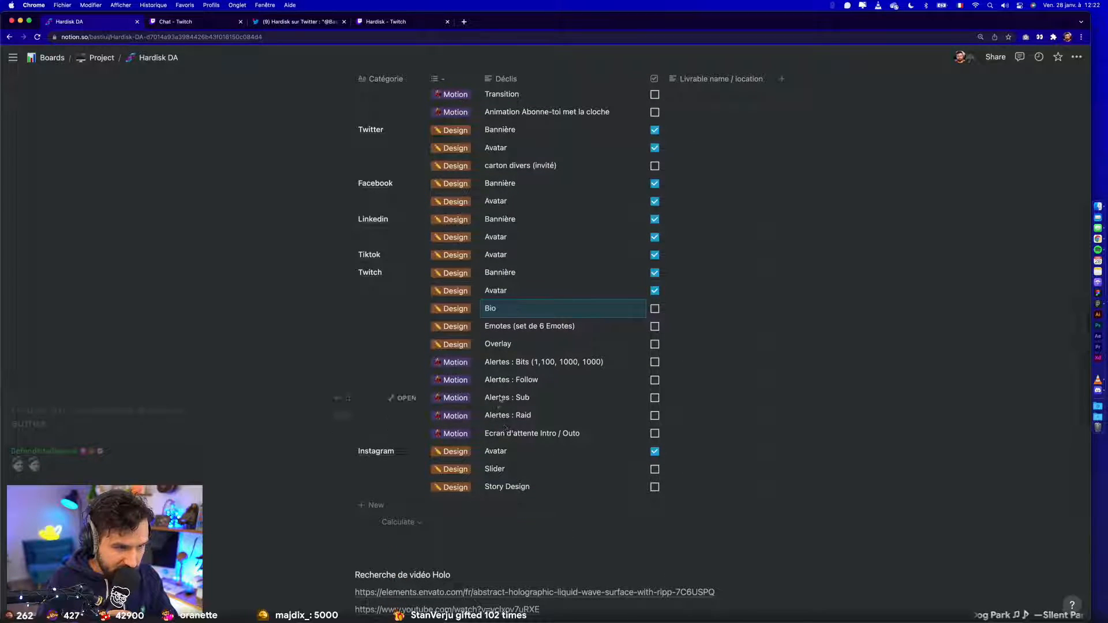
scroll(629, 487, up, 15)
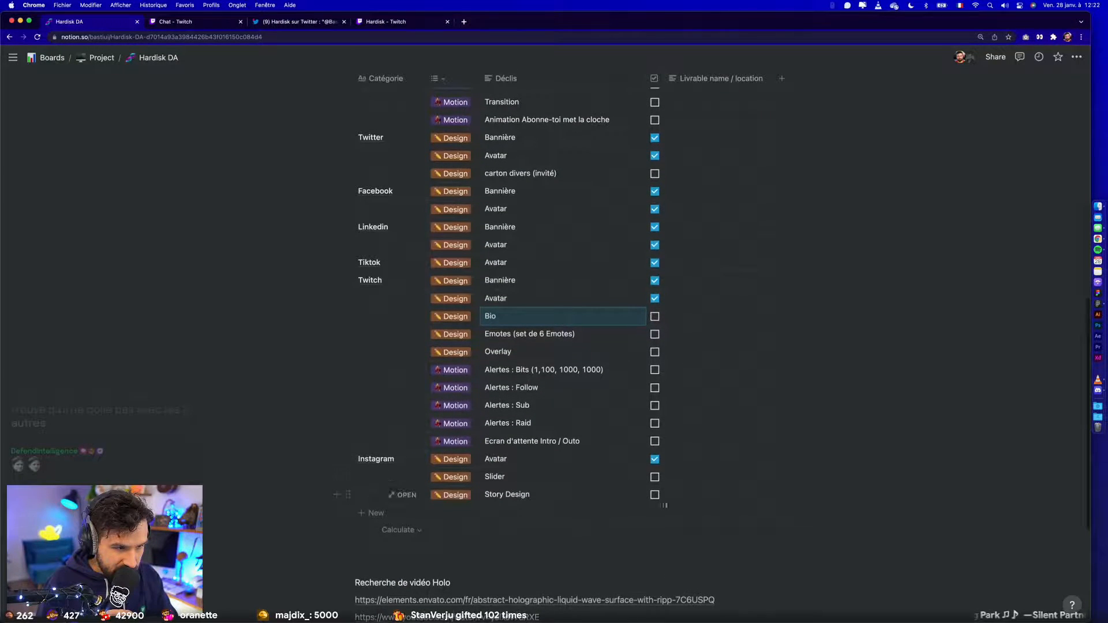
scroll(674, 497, up, 2)
- Return to Figma and look over the Twitch overlay frames together with the offline screen and bio capture
key(ctrl+Right)
scroll(727, 430, up, 10)
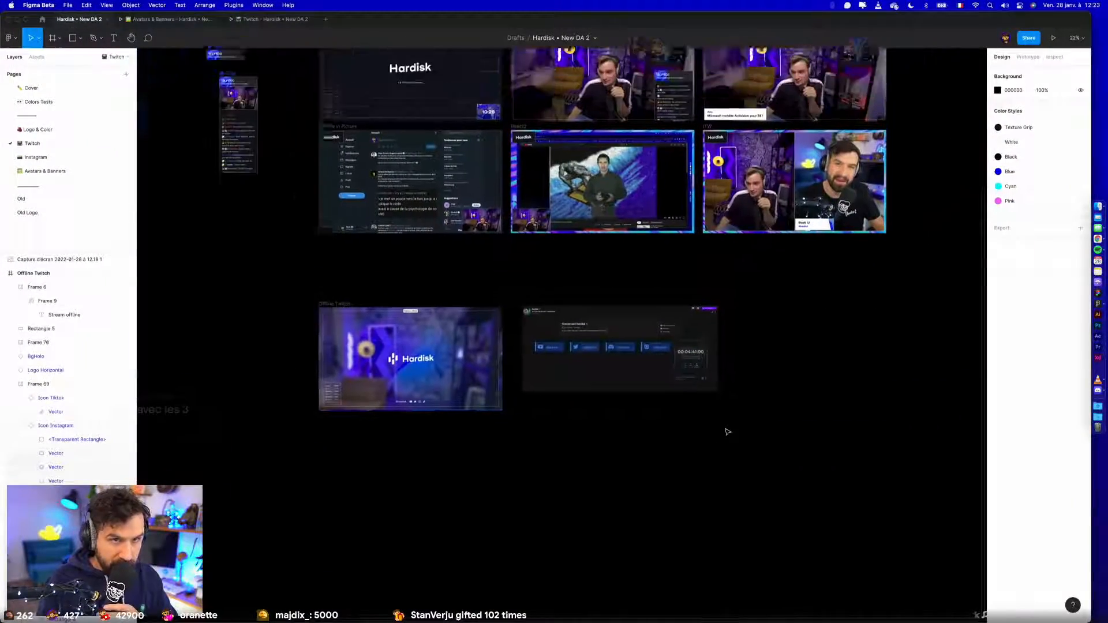
scroll(817, 353, down, 10)
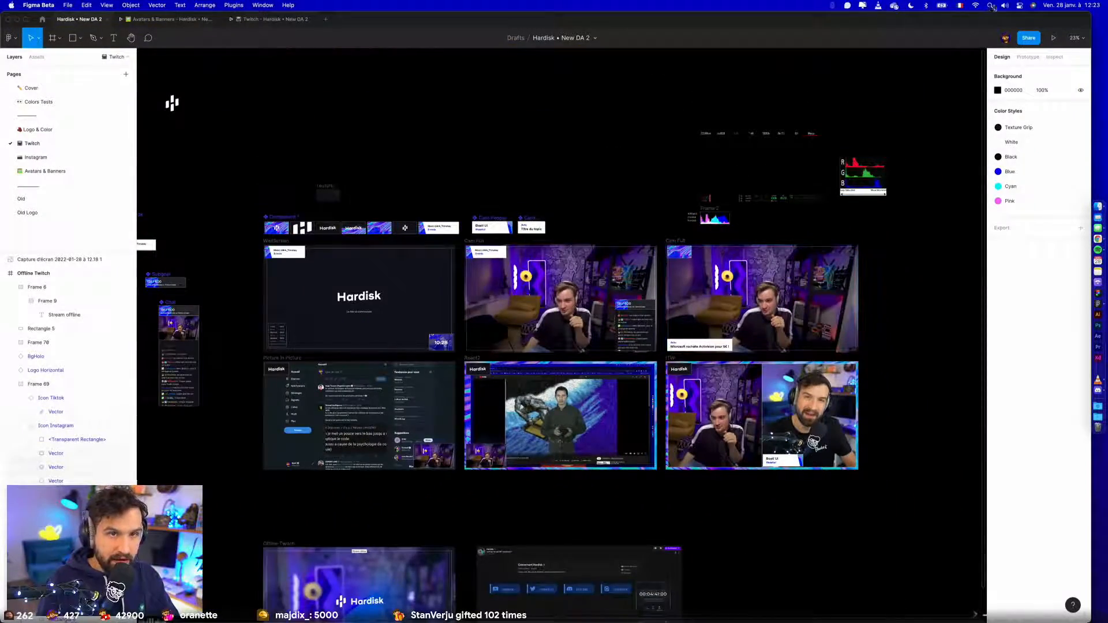
- Hide Figma, launch OBS and allow it to access the files managed by OneDrive
key(super+h)
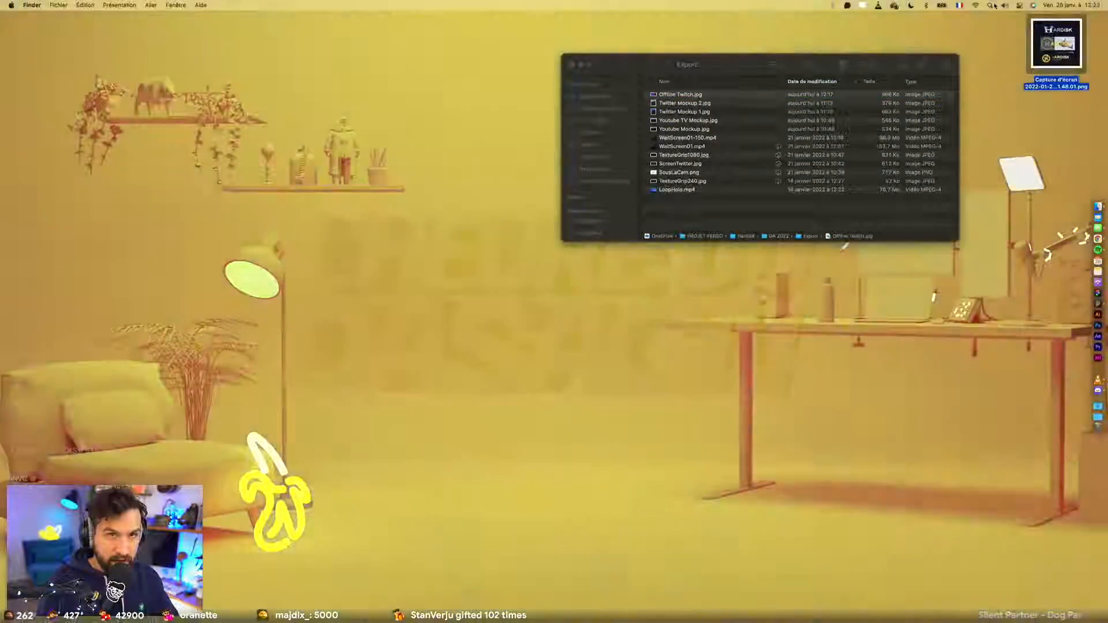
click(993, 6)
text(OBS)
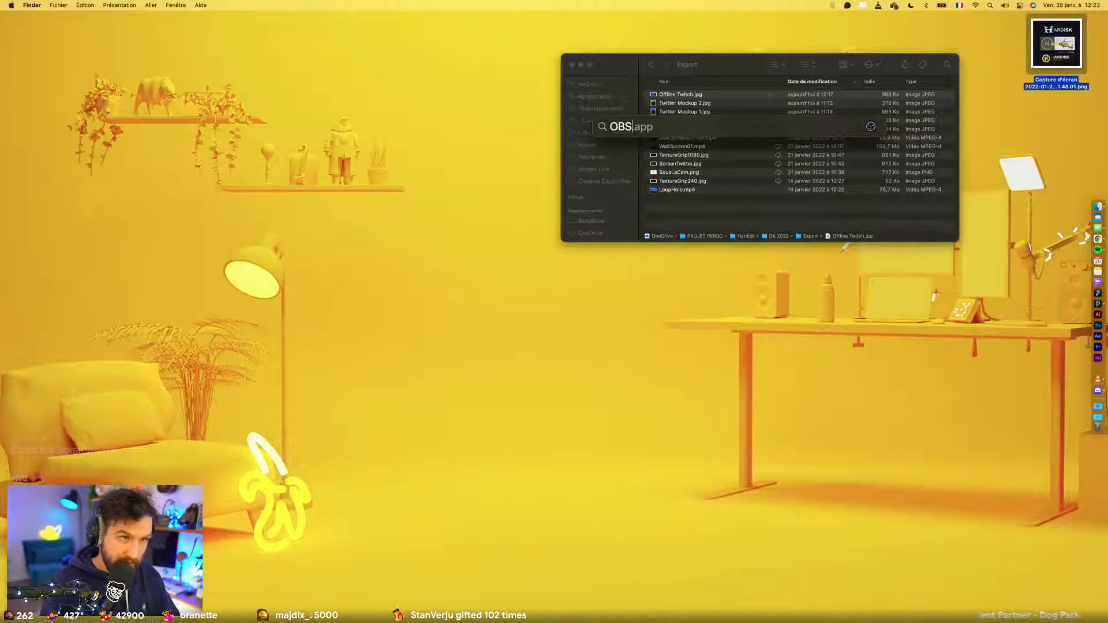
key(Return)
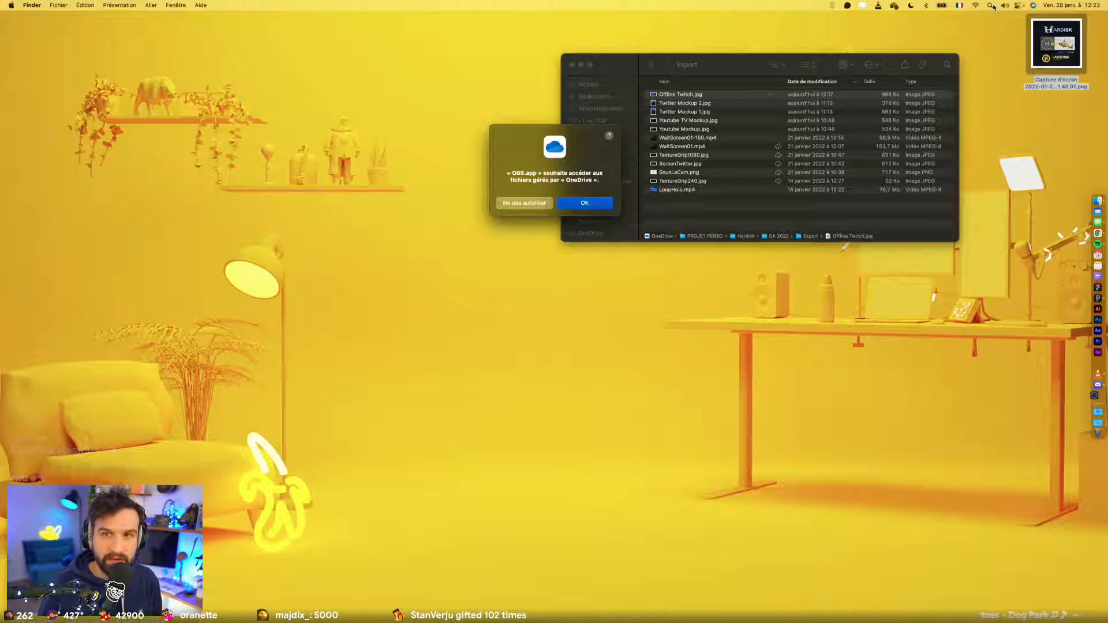
click(569, 205)
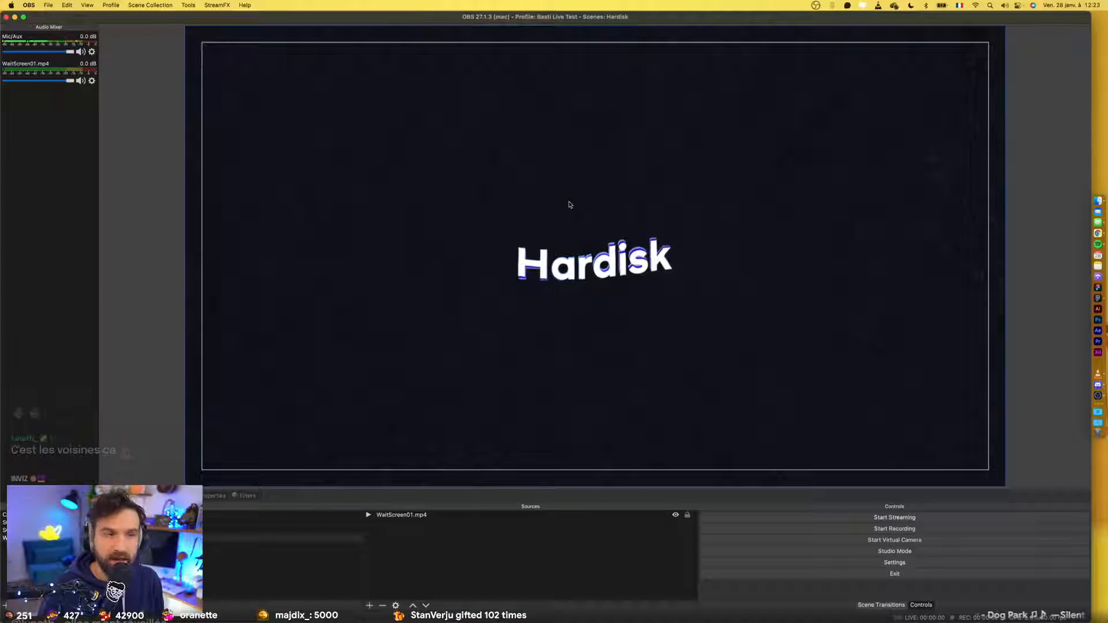
- Preview the WaitScreen01.mp4 scene and the full-size Twitter capture scene, and inspect its SousLaCam.png source
click(329, 539)
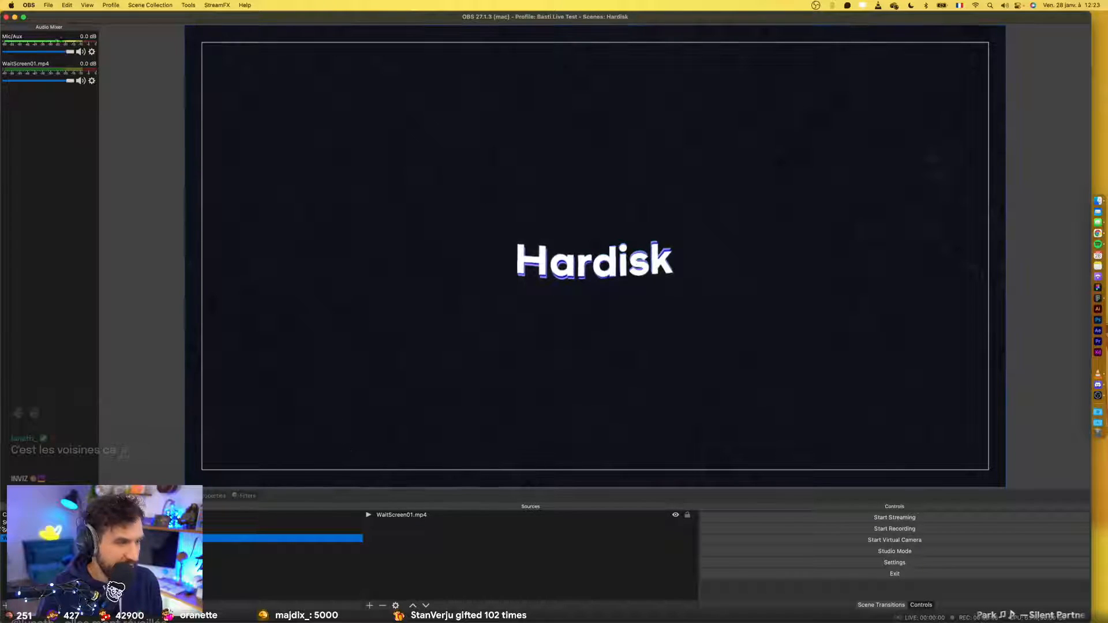
key(Up)
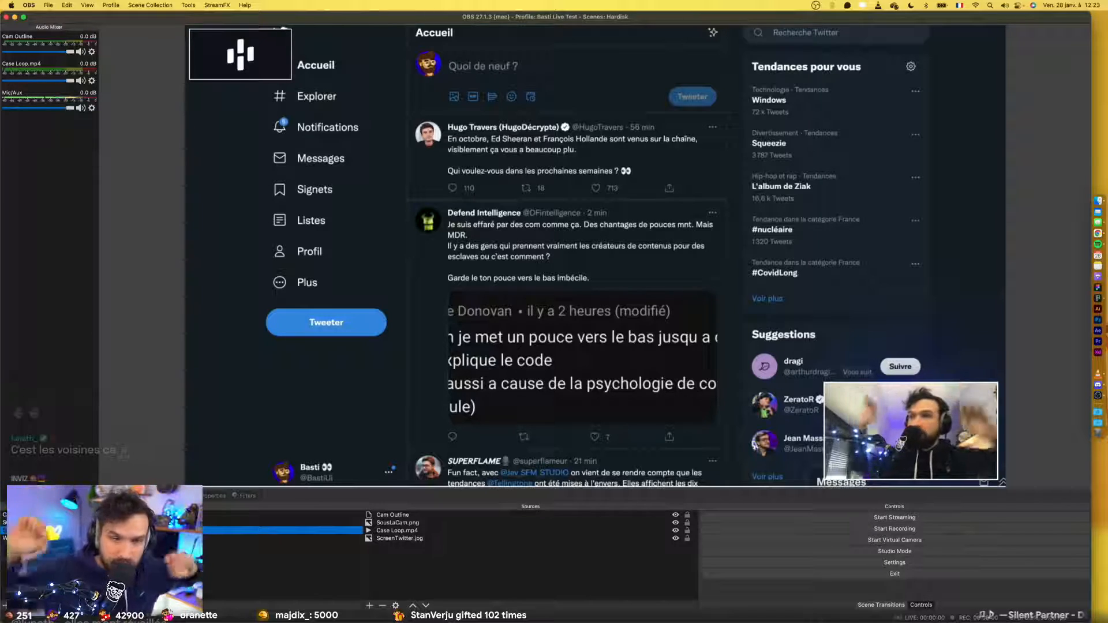
click(404, 523)
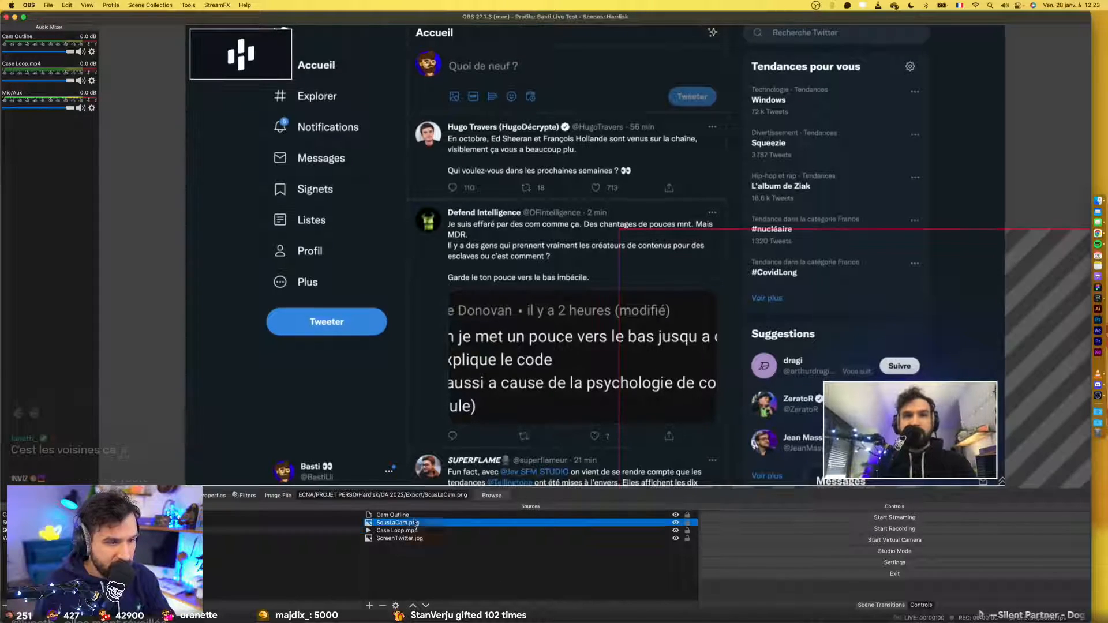
drag(887, 442, 615, 275)
click(437, 583)
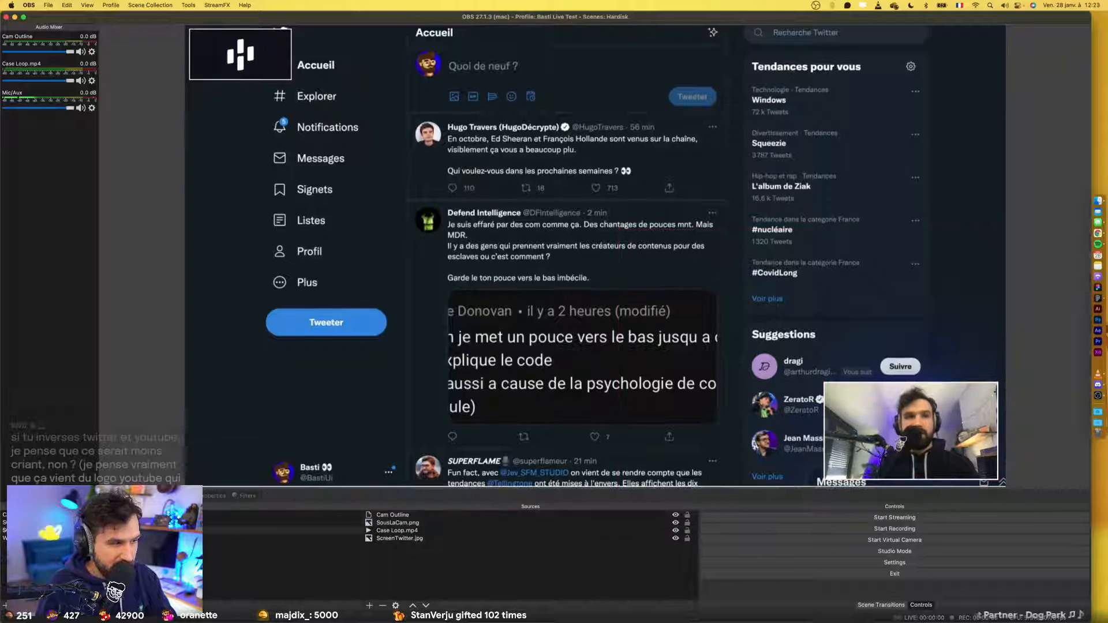
- Preview the Twitter capture scene with the holographic border, glance at the desktop and return to OBS
click(138, 522)
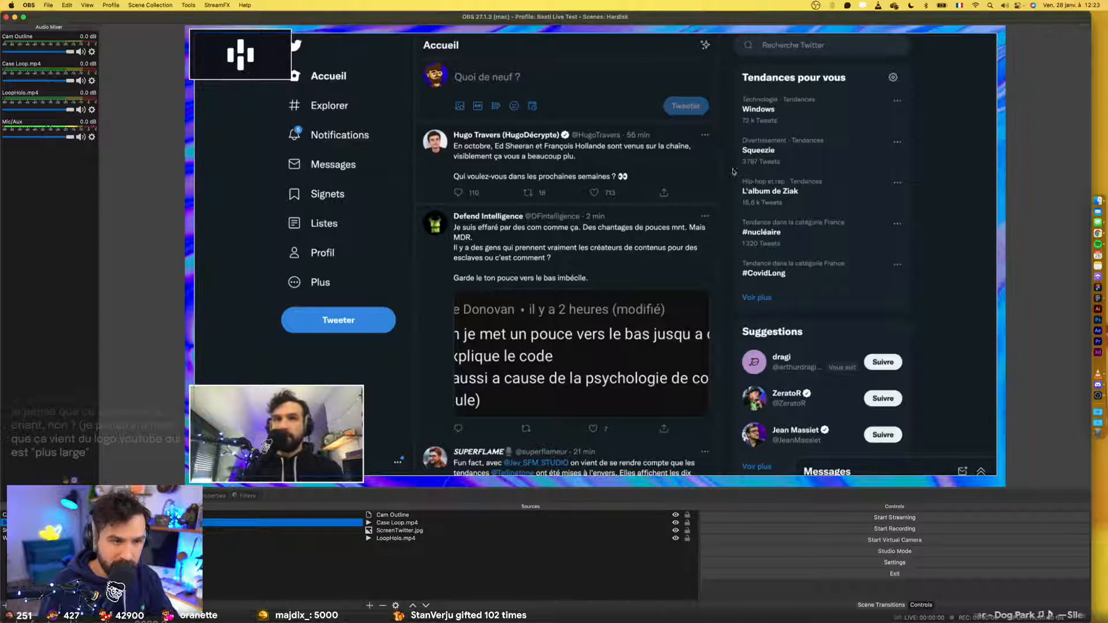
key(F11)
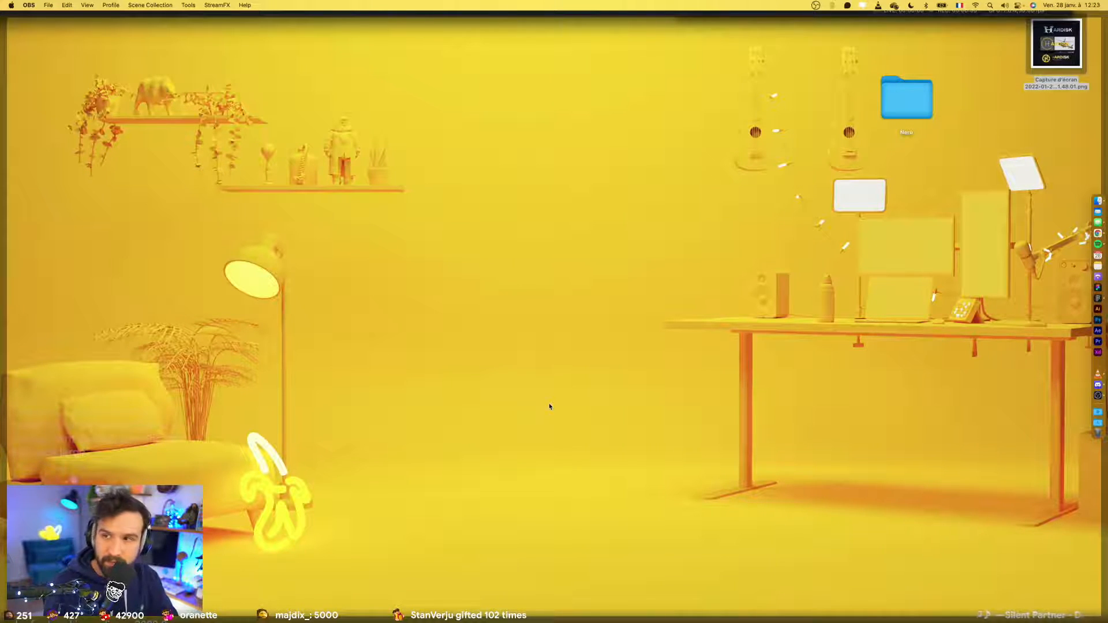
key(F11)
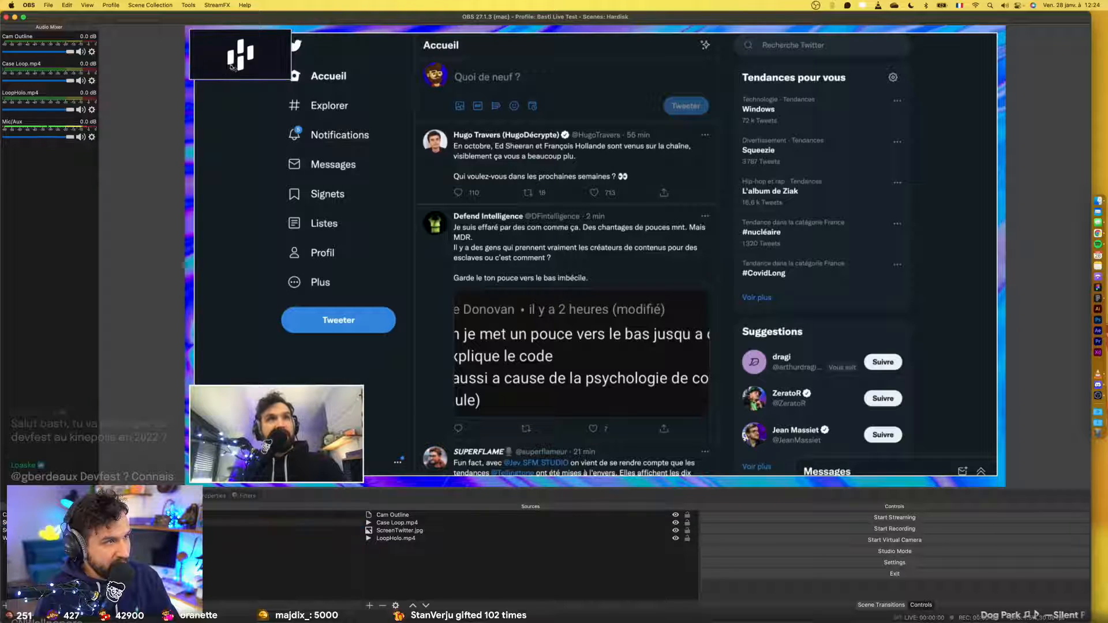
- Examine the looping logo badge in the holographic border scene, and preview the full-screen camera scene
mouse_move(255, 55)
mouse_down()
mouse_move(494, 211)
mouse_move(249, 55)
mouse_up()
click(484, 598)
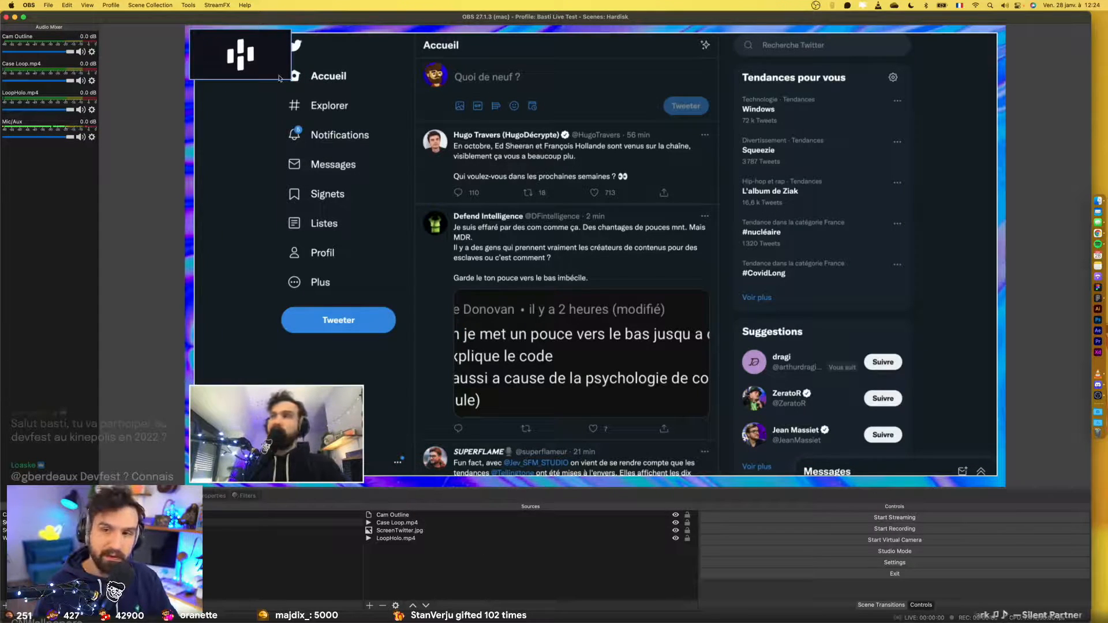
click(288, 69)
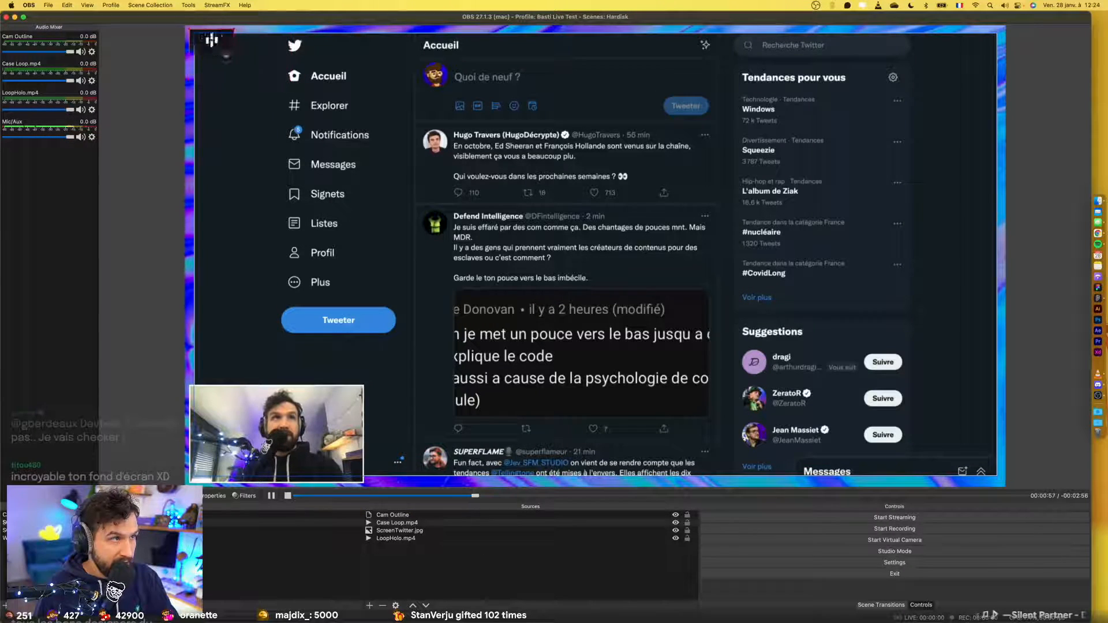
click(295, 237)
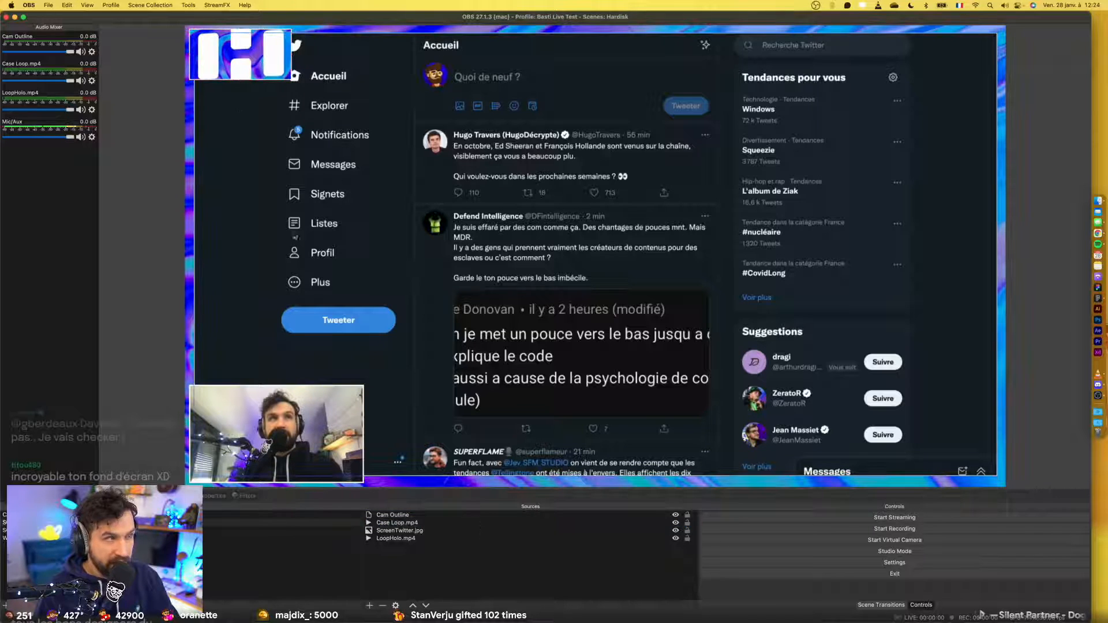
click(445, 539)
click(144, 515)
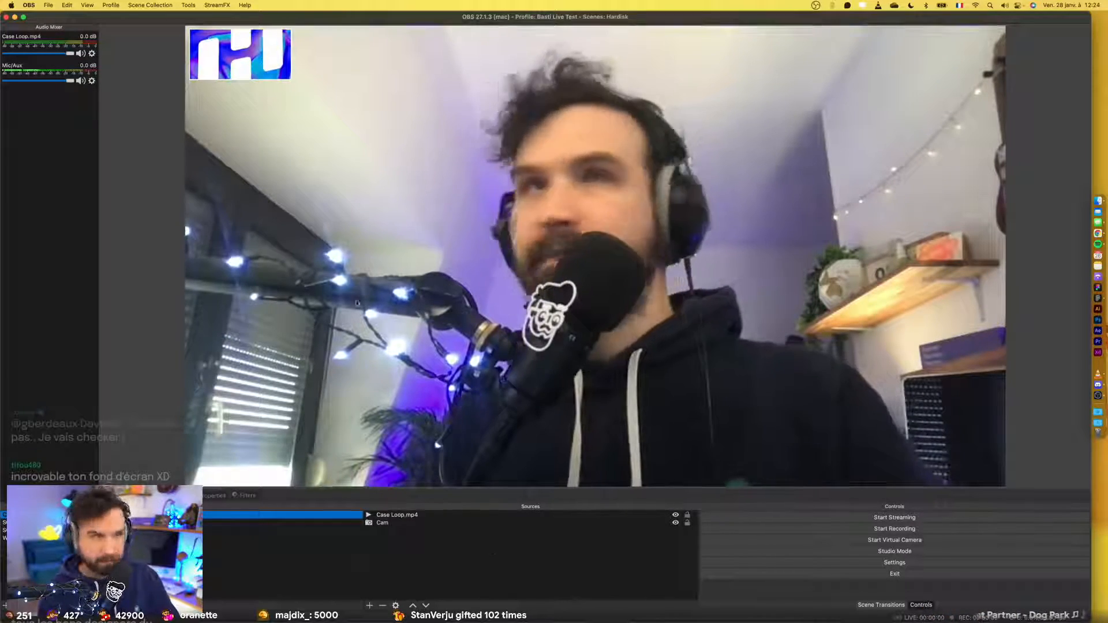
- Close OBS and the Export folder window, and return to the Figma design file
click(6, 17)
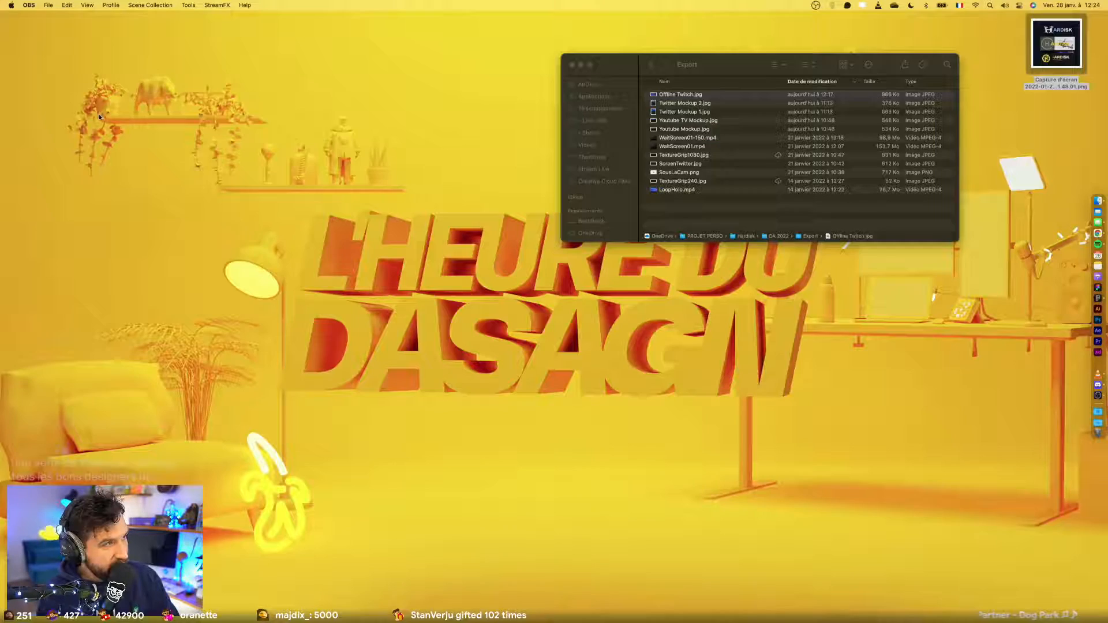
click(573, 64)
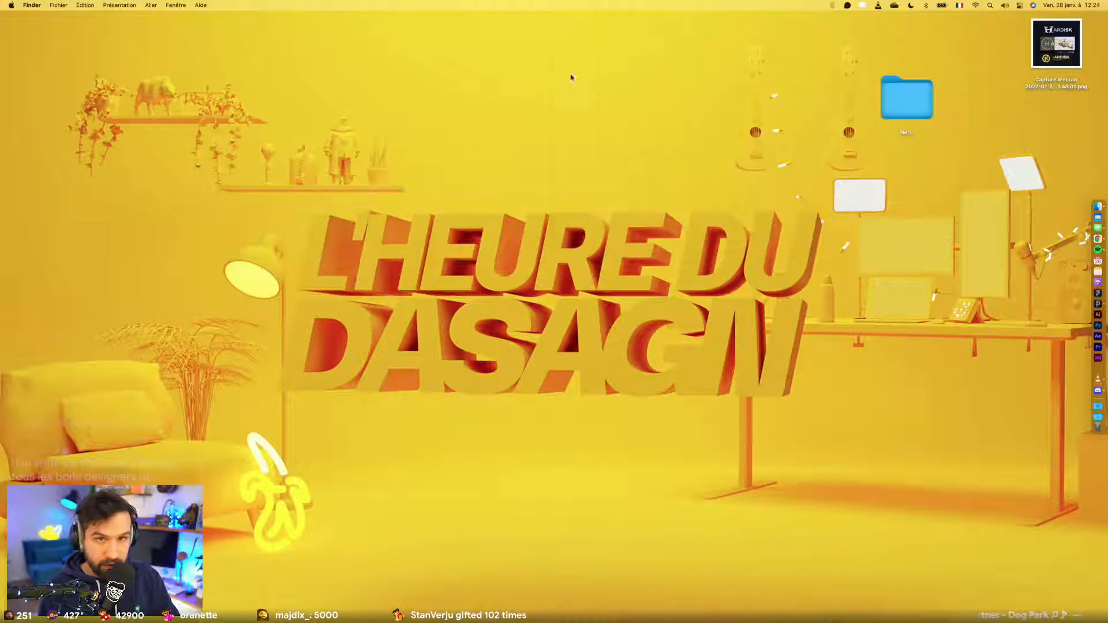
key(ctrl+Left)
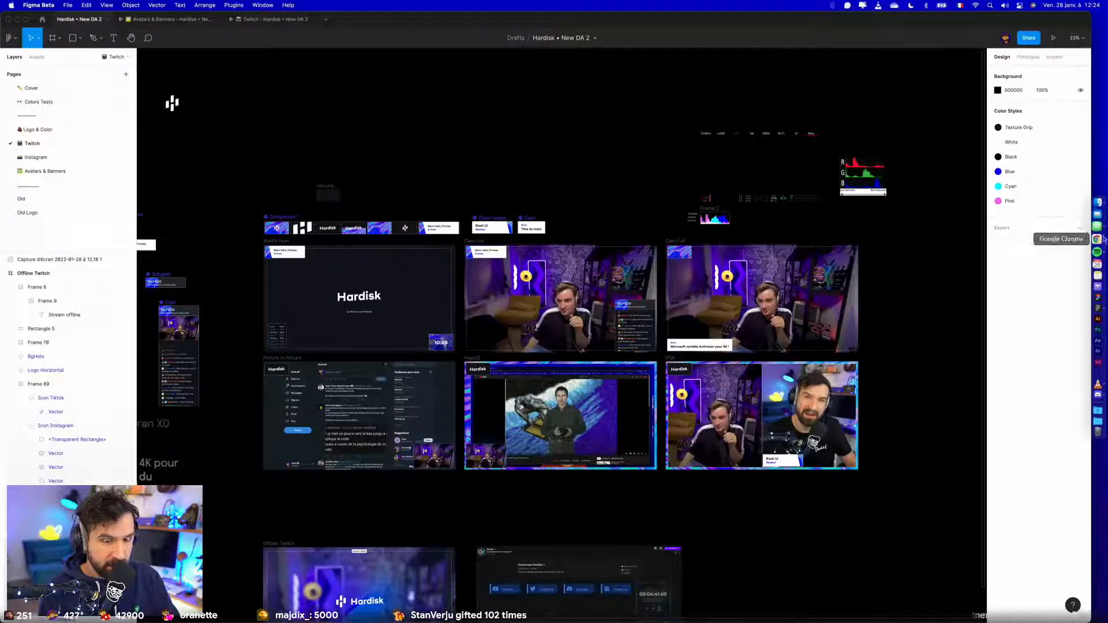
- Switch to Chrome and view the tweet asking for opinions on the new Hardisk logo ideas
click(8, 20)
key(ctrl+Left)
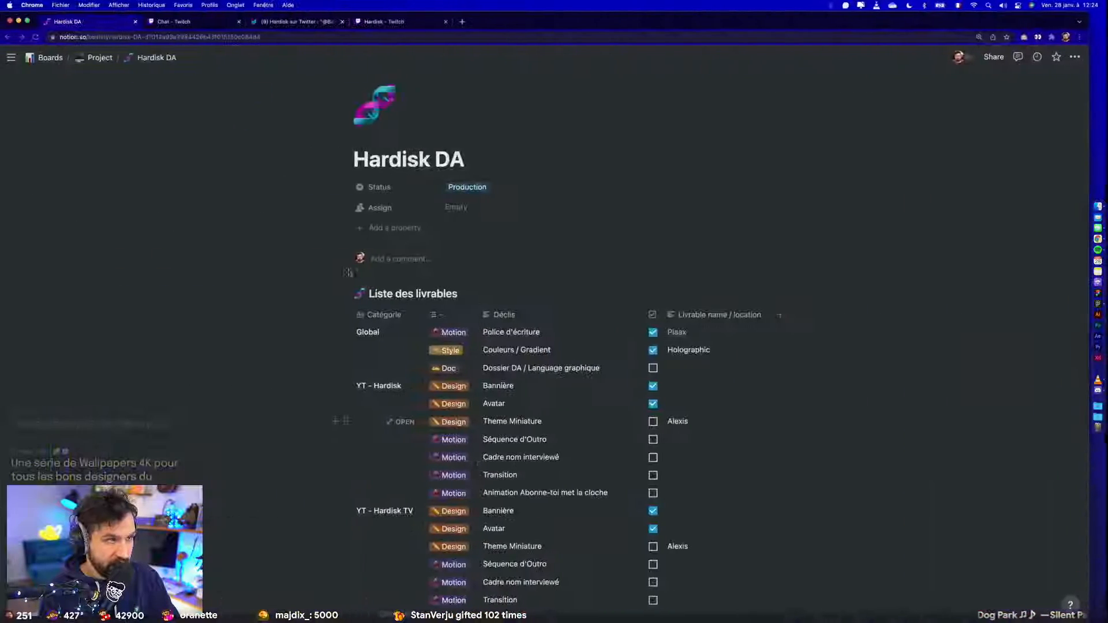
click(290, 22)
click(425, 171)
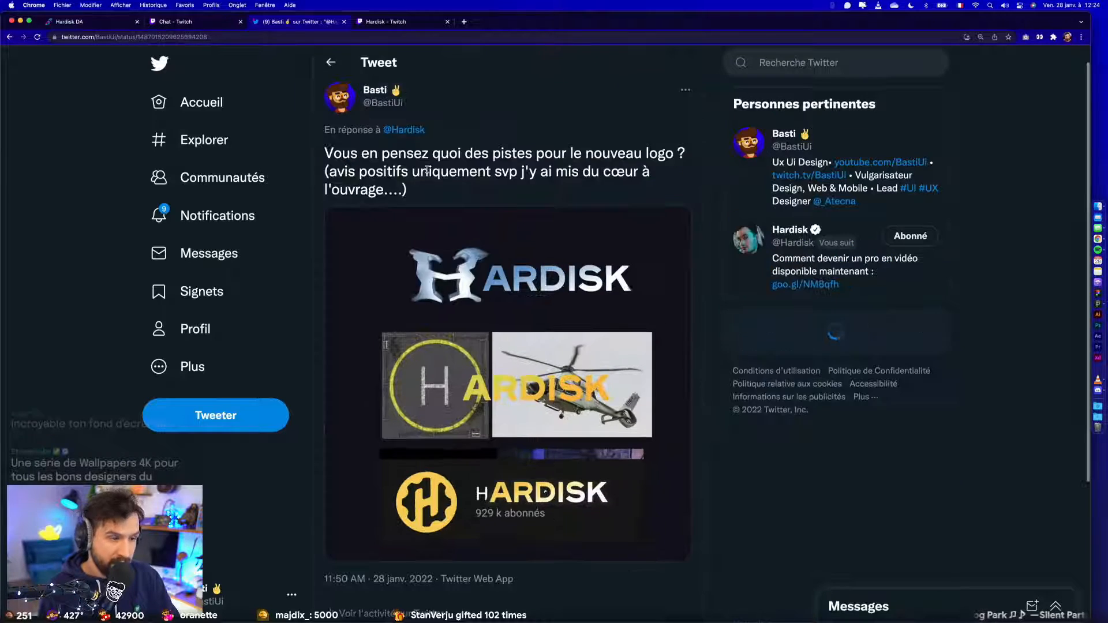